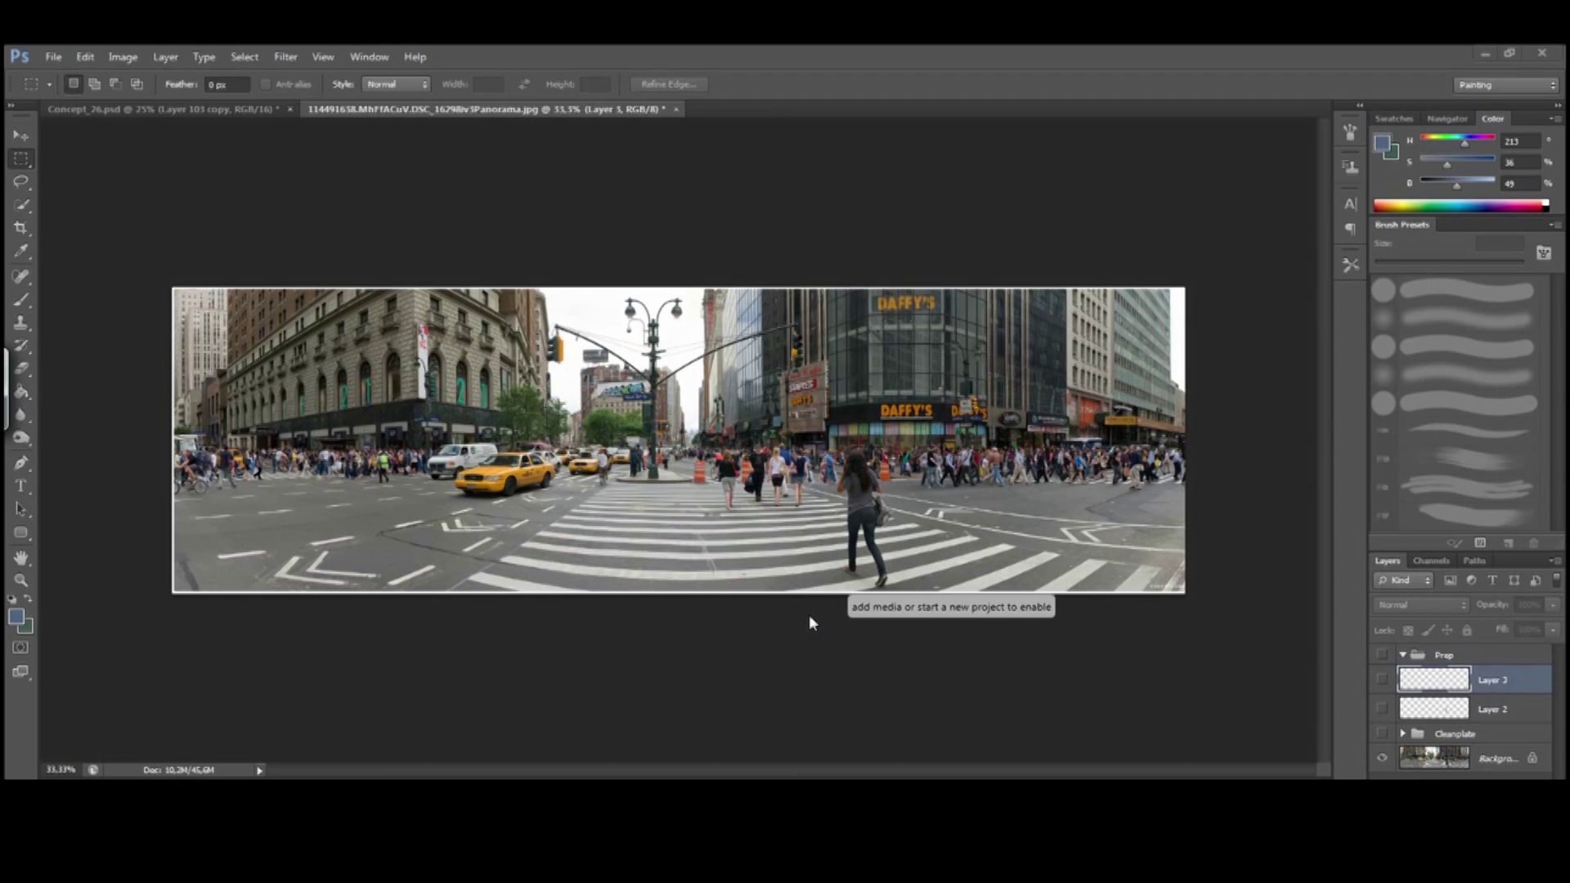
Make the Cleanplate group, Layer 2 and Layer 3 visible over the street panorama
key(ctrl+a)
click(1383, 735)
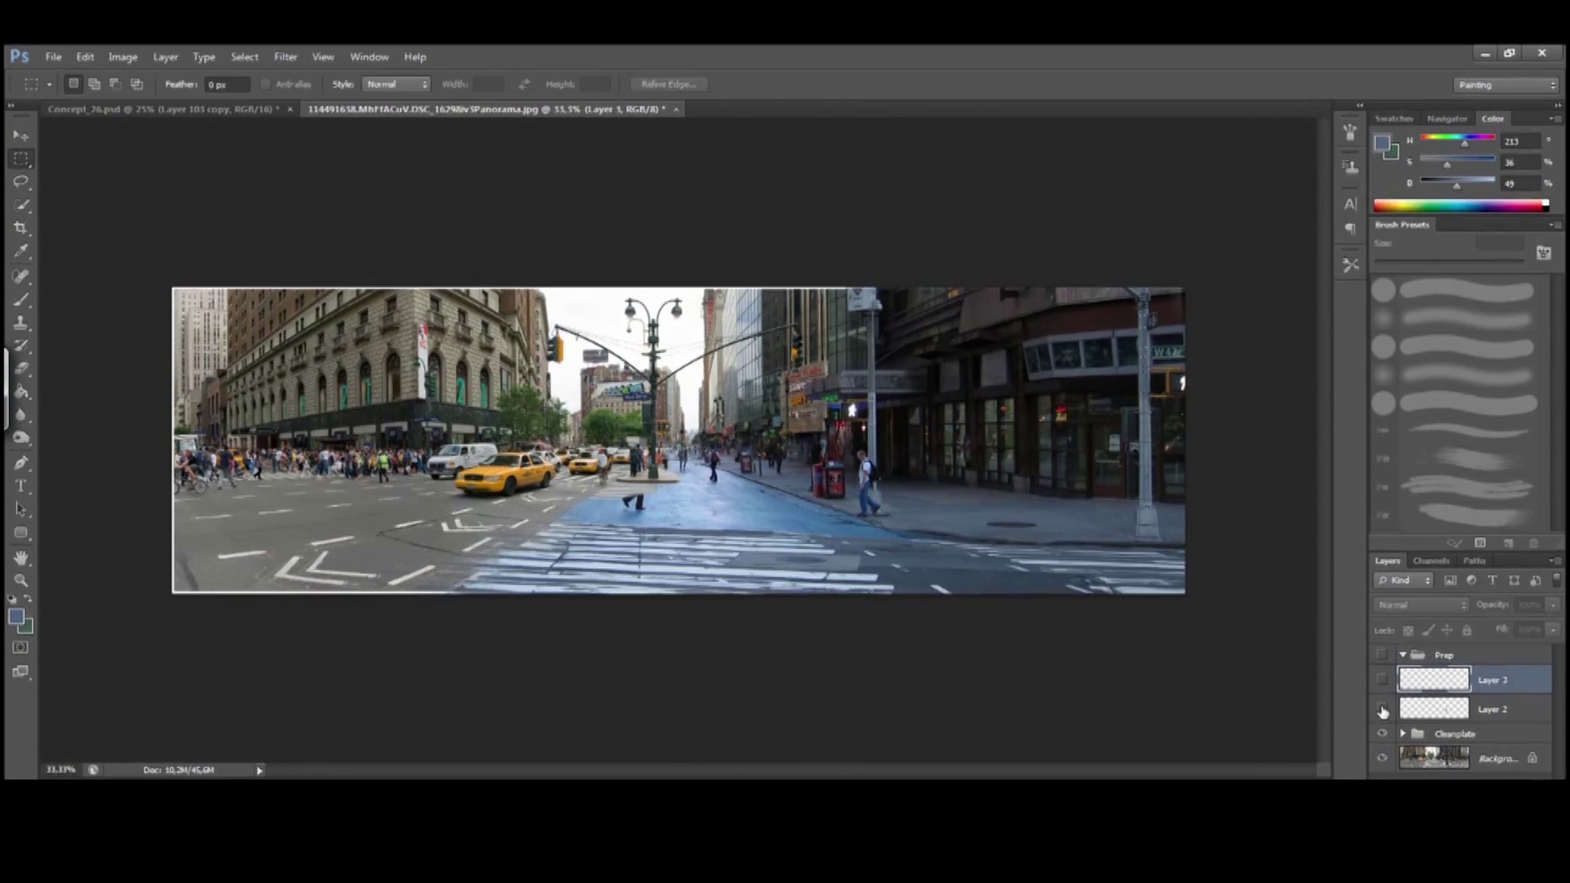
click(1383, 709)
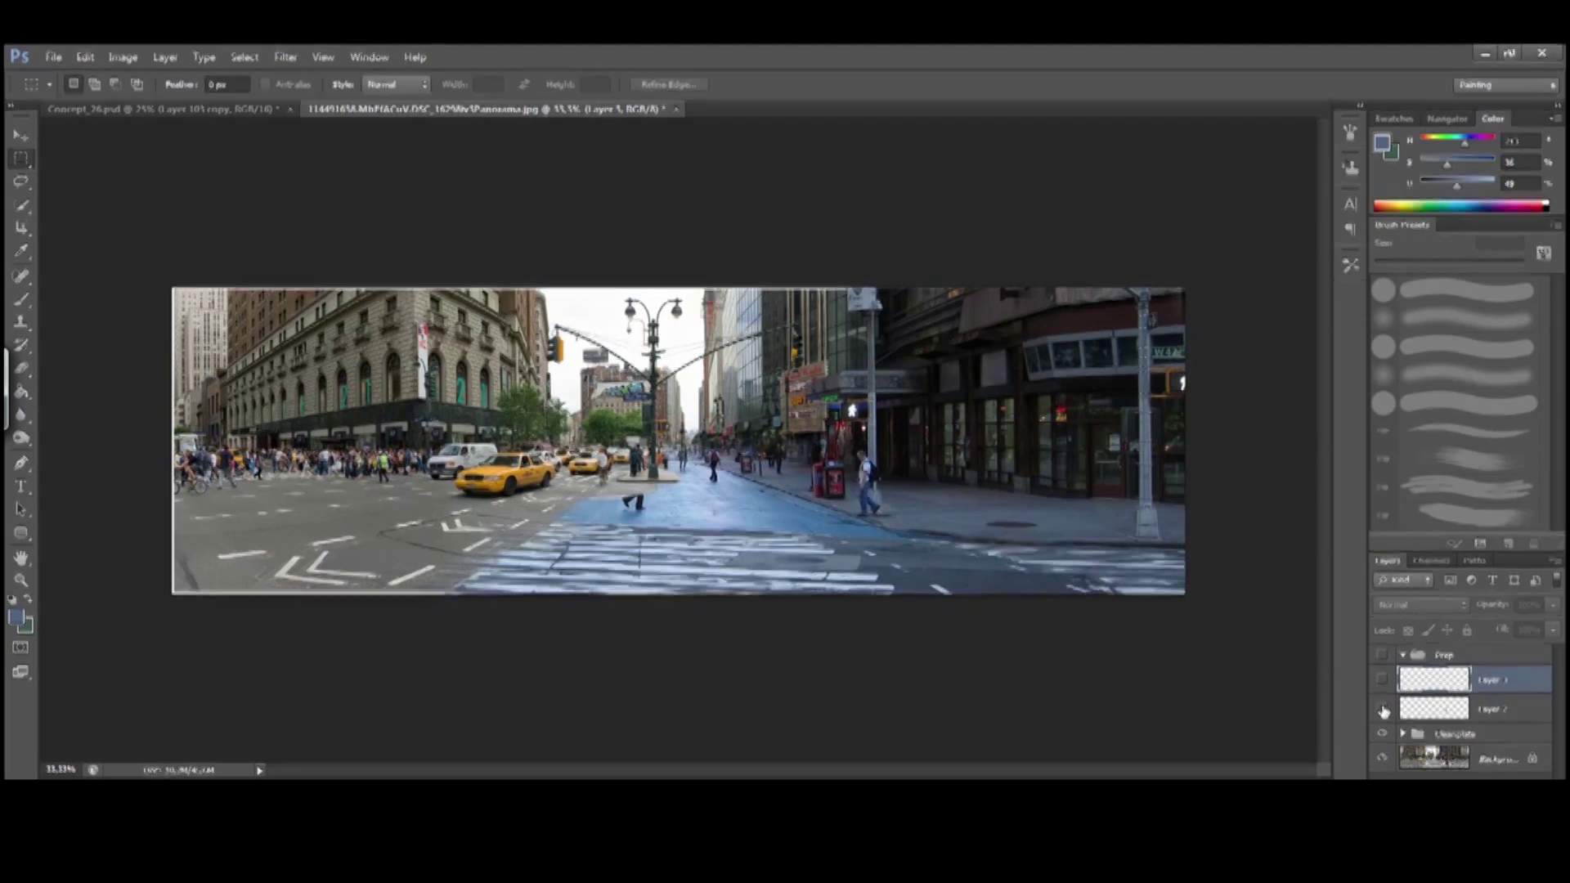
click(1384, 682)
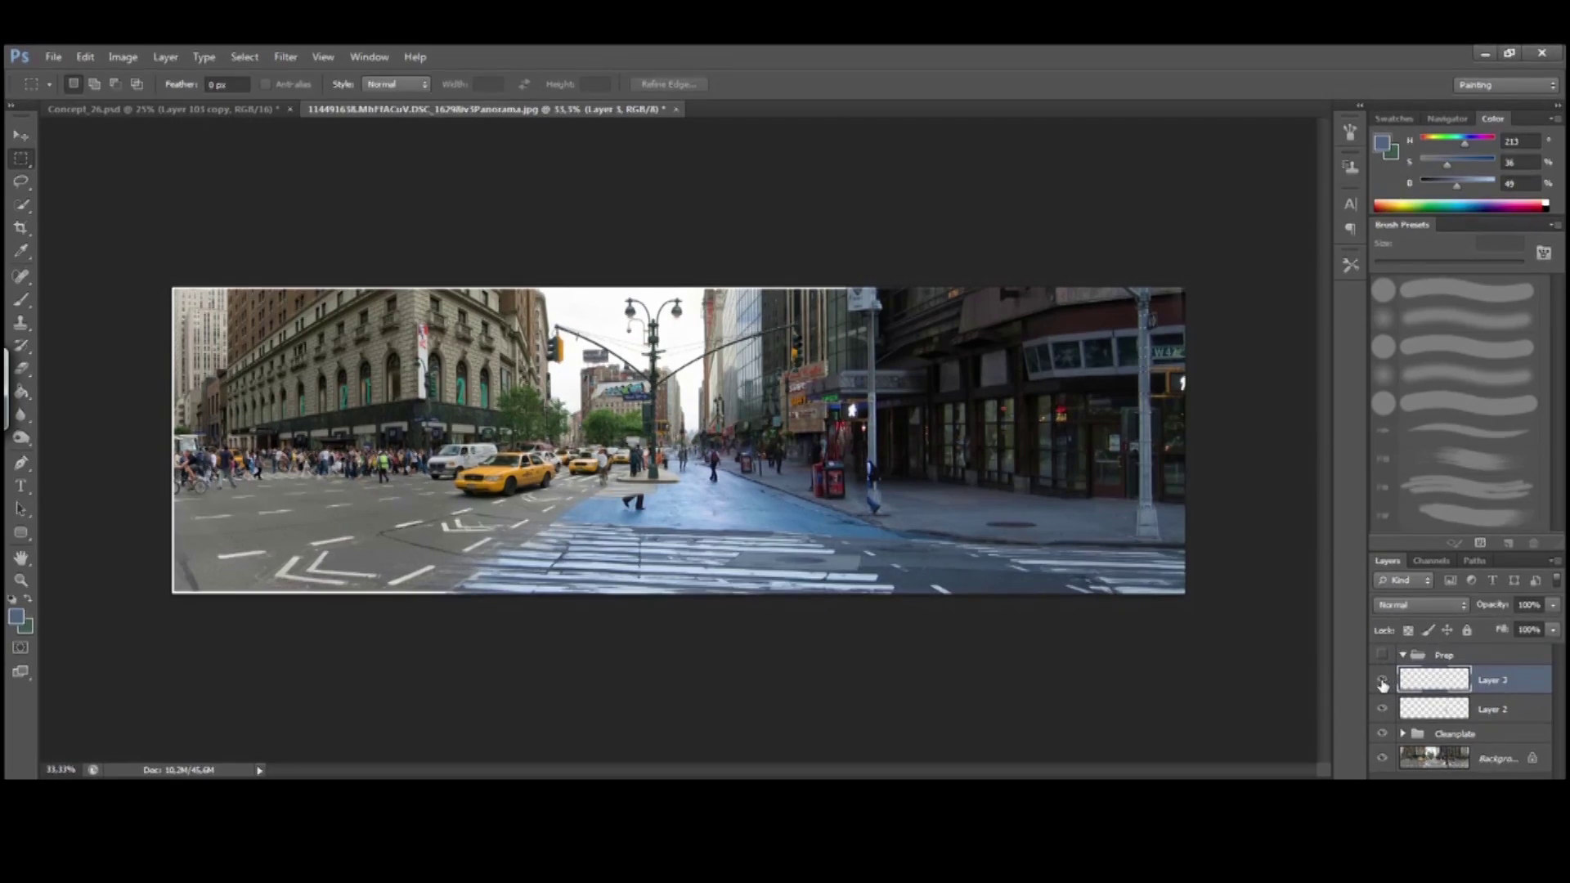
On Layer 3, paint over the pedestrian's upper body in front of the lamp post with a 10 px brush and sampled post colours
key(ctrl+plus)
key(ctrl+plus)
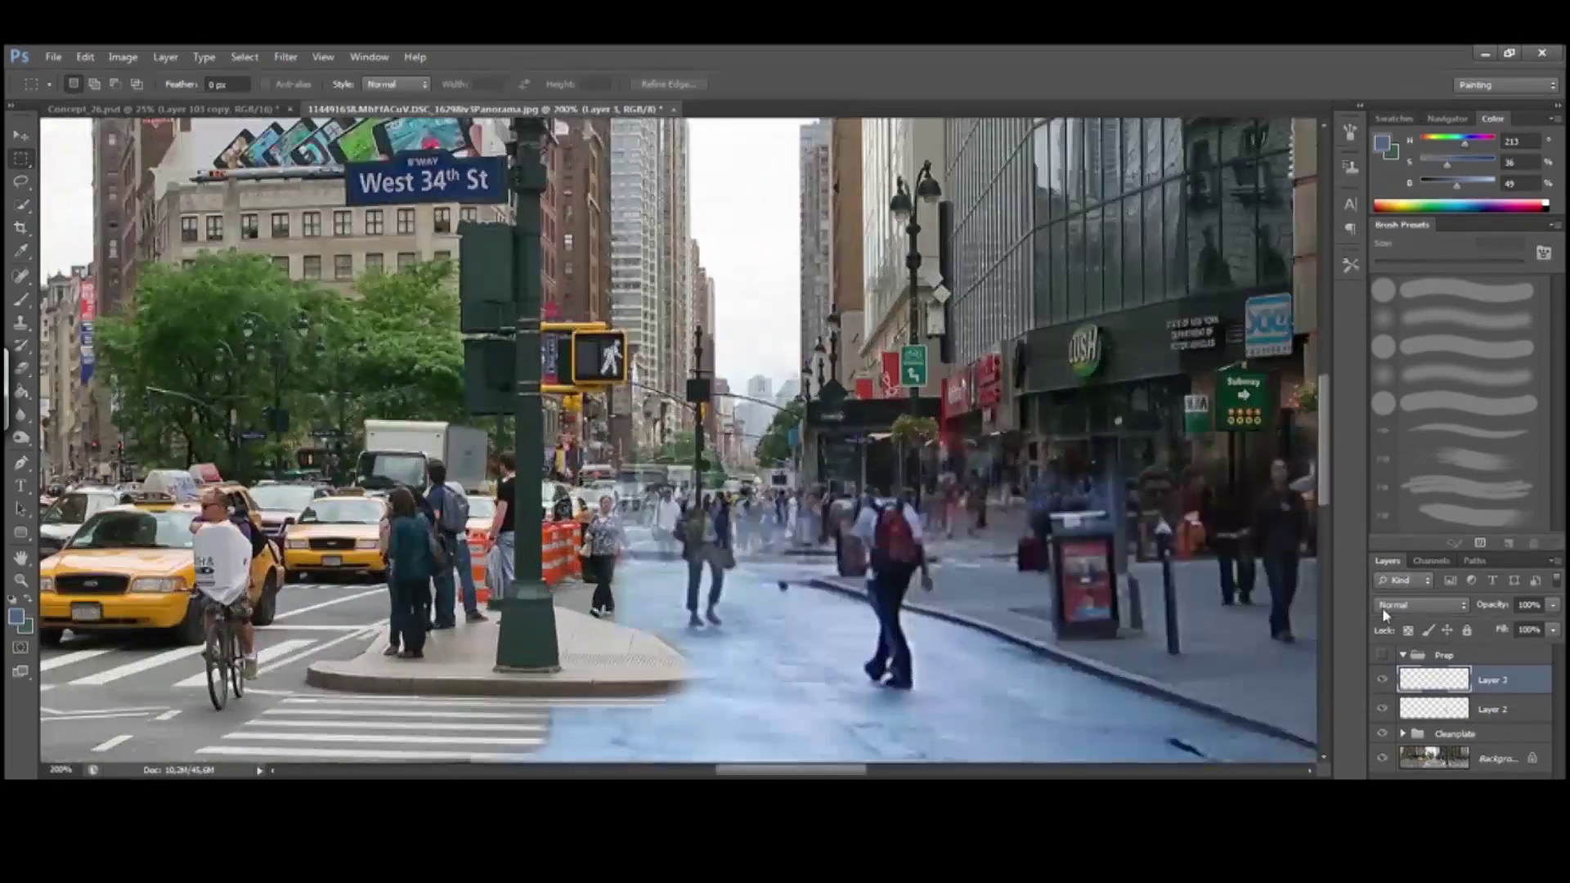
key(ctrl+plus)
drag(530, 501, 454, 501)
click(25, 299)
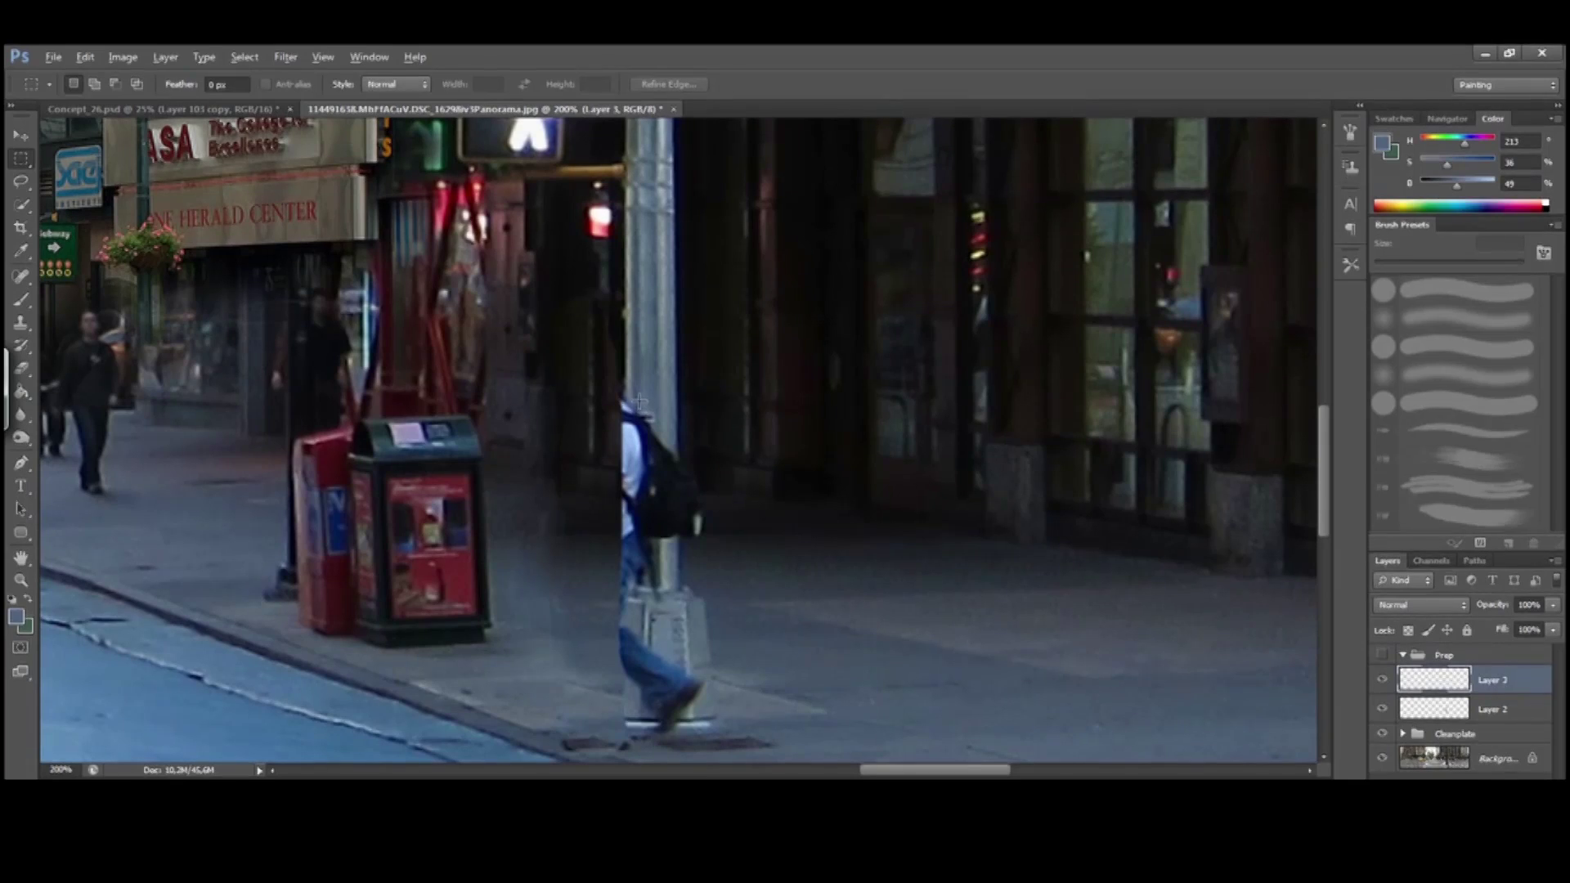
alt+click(650, 389)
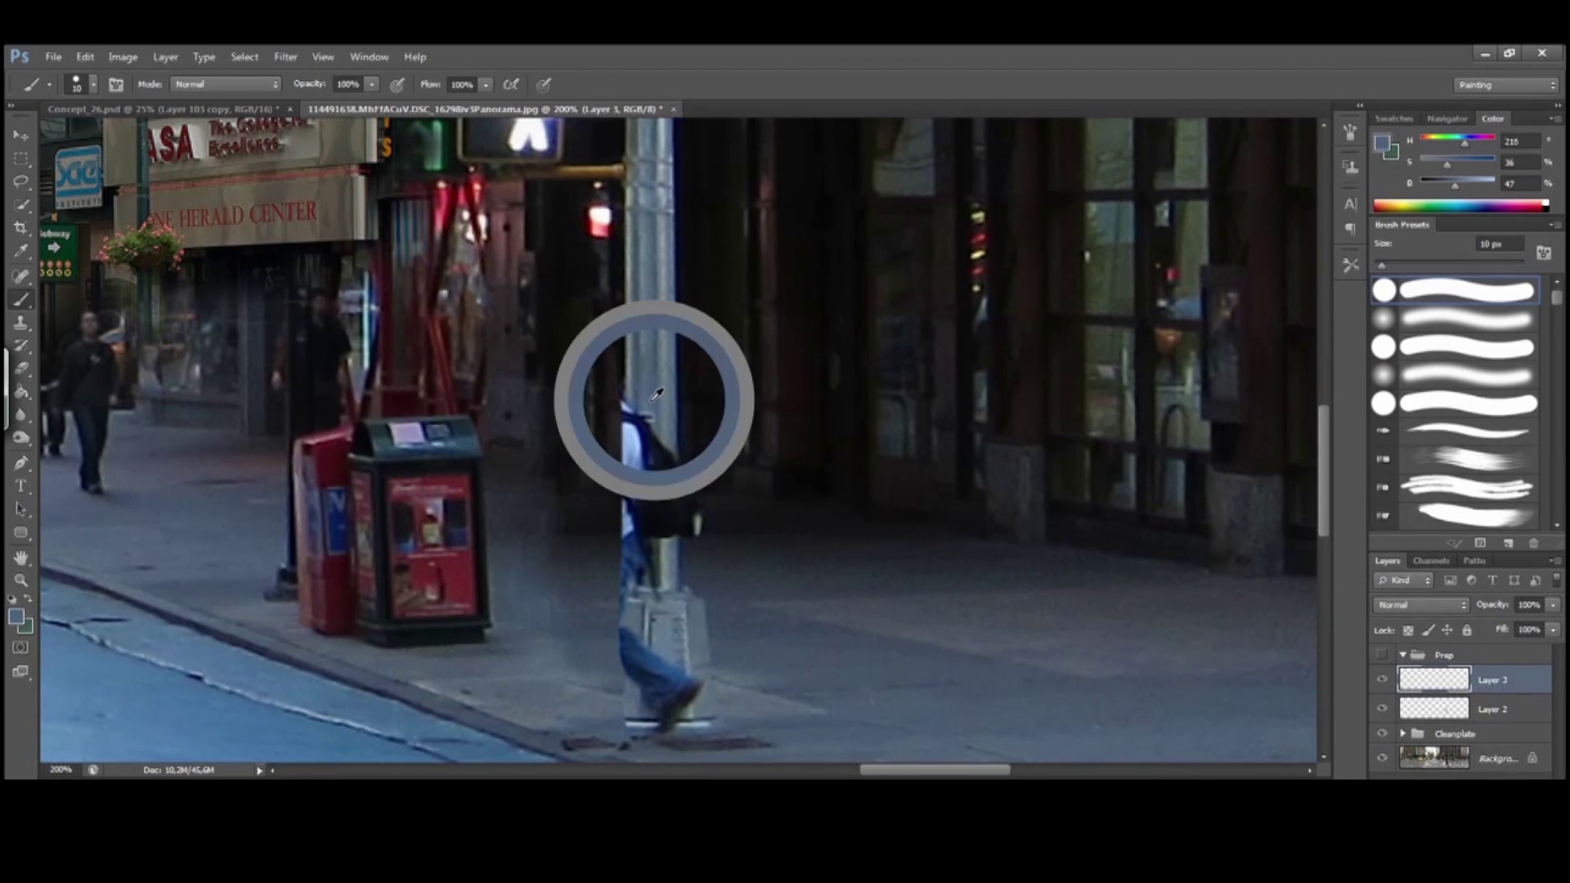
mouse_move(646, 491)
mouse_down()
mouse_move(646, 564)
mouse_move(668, 516)
mouse_up()
mouse_move(667, 439)
mouse_down()
mouse_move(662, 572)
mouse_move(679, 584)
mouse_up()
drag(654, 490, 684, 497)
mouse_move(667, 384)
mouse_down()
mouse_move(667, 612)
mouse_move(668, 562)
mouse_up()
Choose a soft brush at reduced opacity and blend the repainted lamp post shaft with tones sampled from its intact upper part
right_click(672, 499)
click(750, 595)
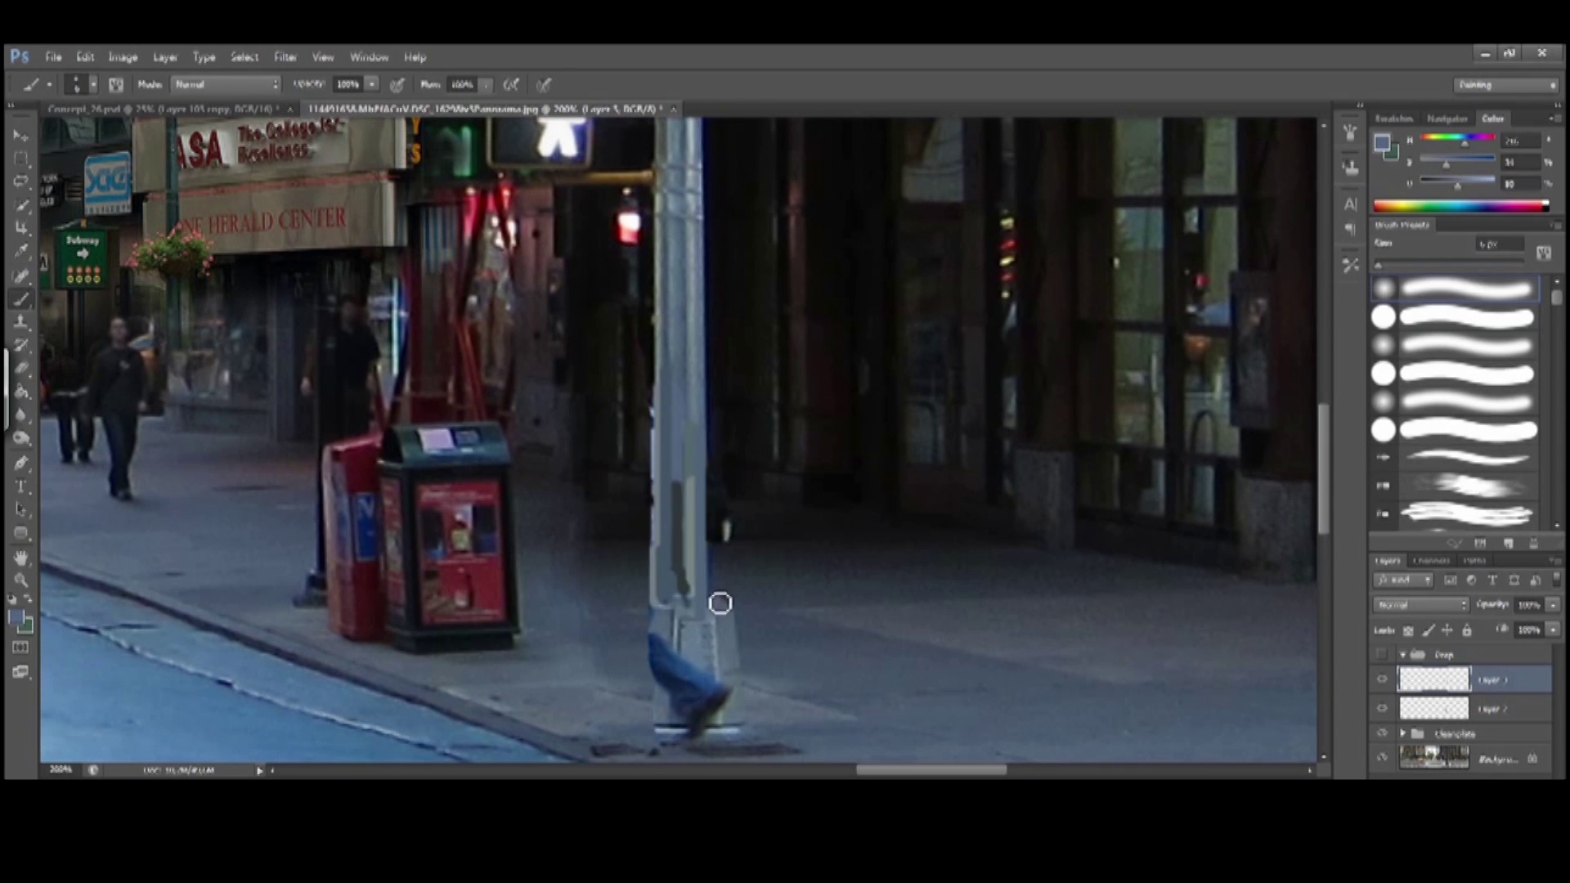
key(2)
drag(693, 343, 663, 342)
alt+click(691, 315)
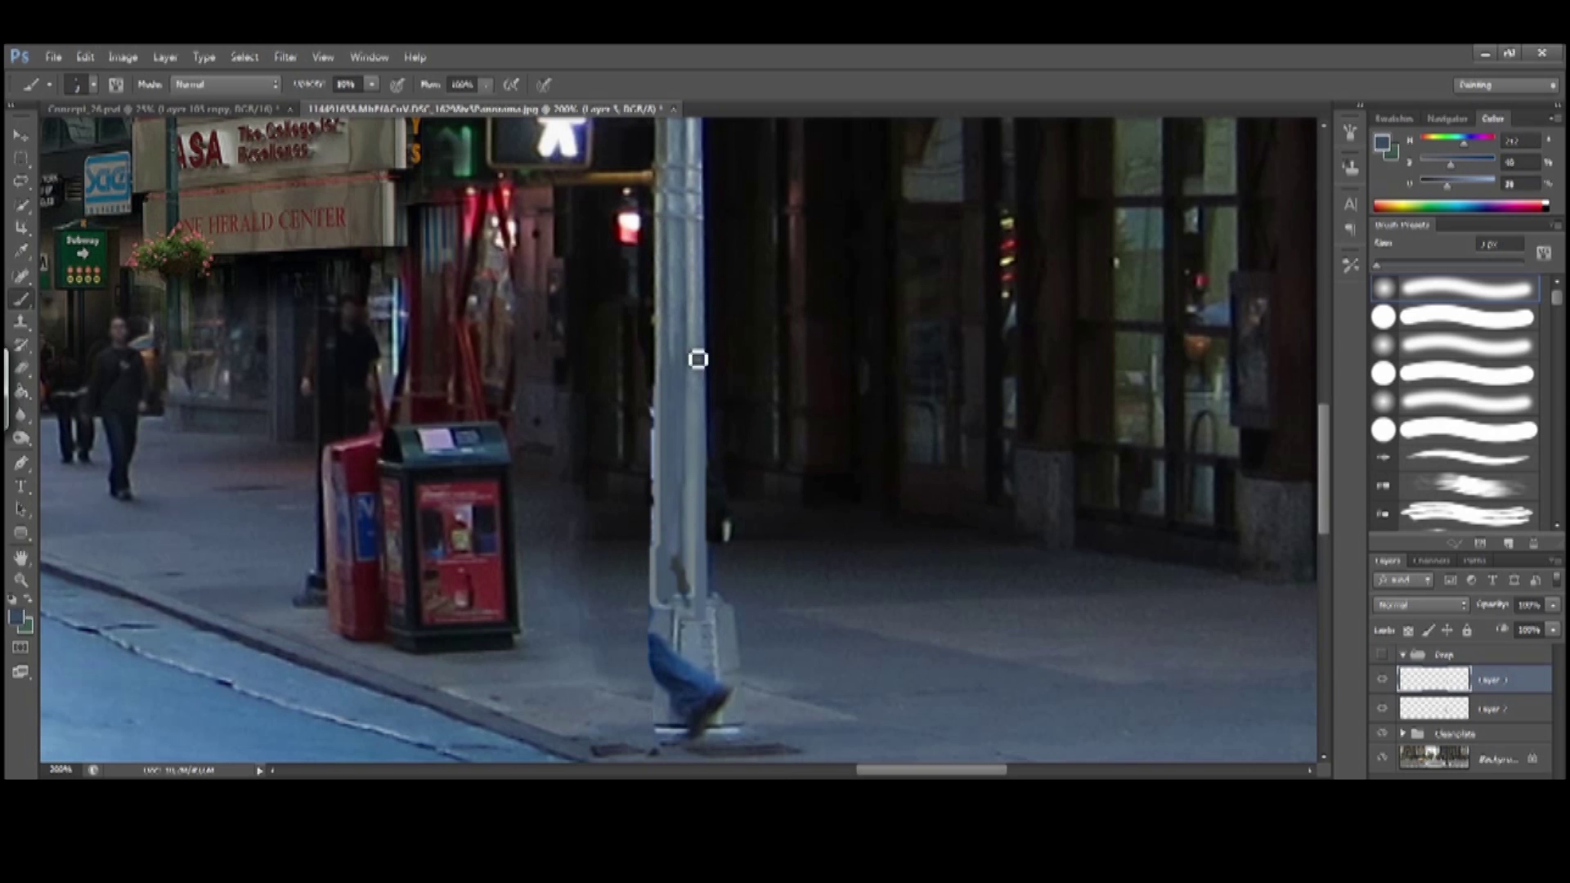
alt+click(691, 425)
click(684, 586)
click(676, 586)
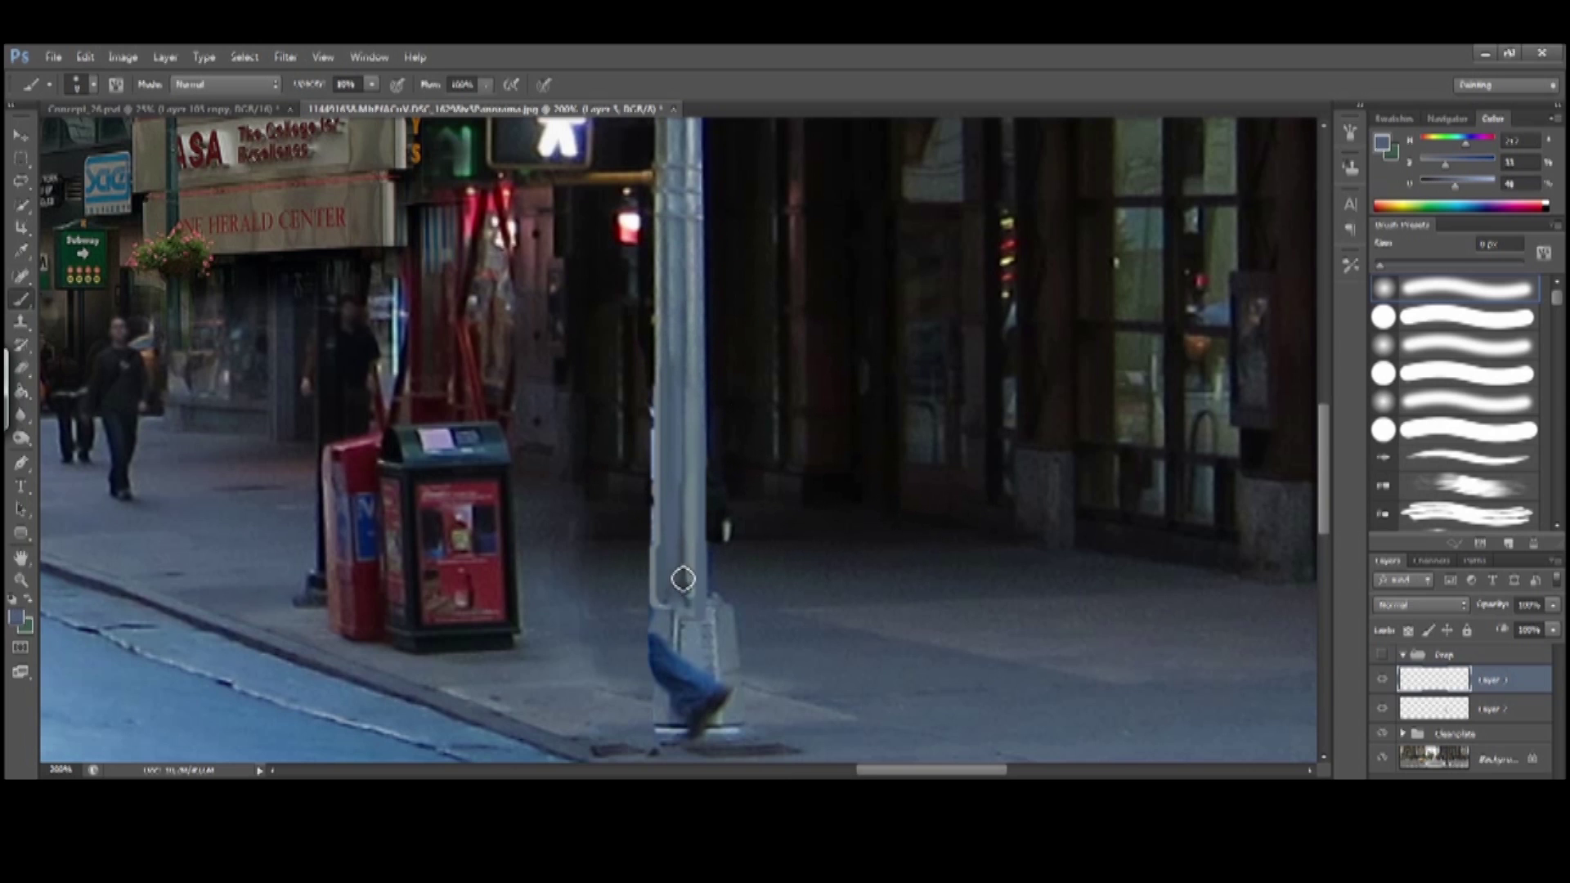
Restore full opacity and clean up the lamp post's left edge with sampled dark background colours
drag(666, 423, 709, 403)
alt+click(695, 338)
key(0)
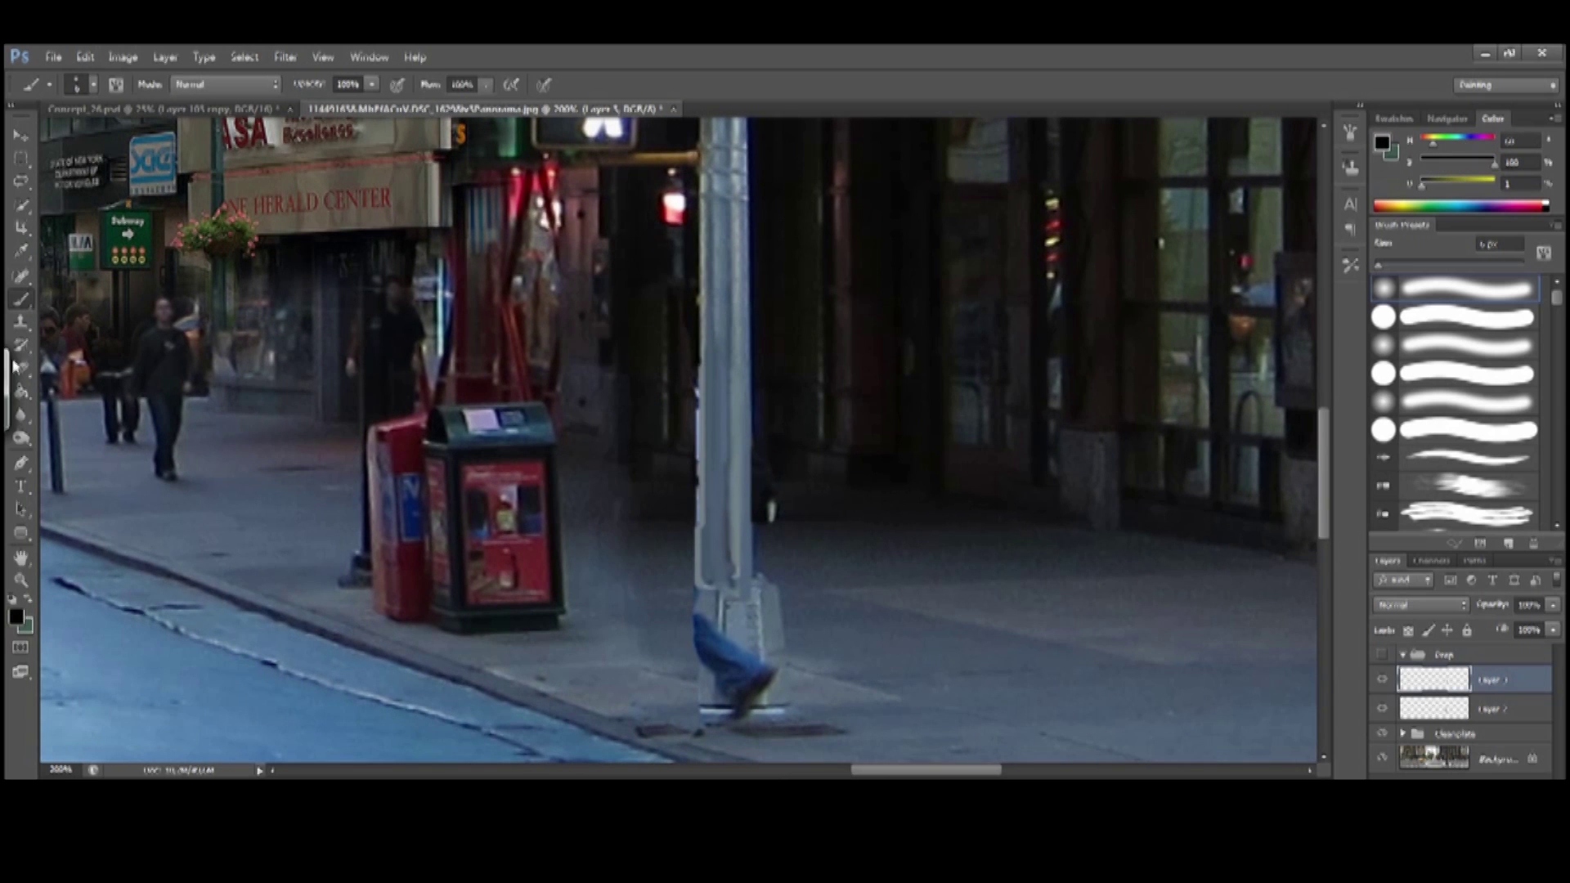
alt+click(707, 353)
scroll(720, 450, up, 1)
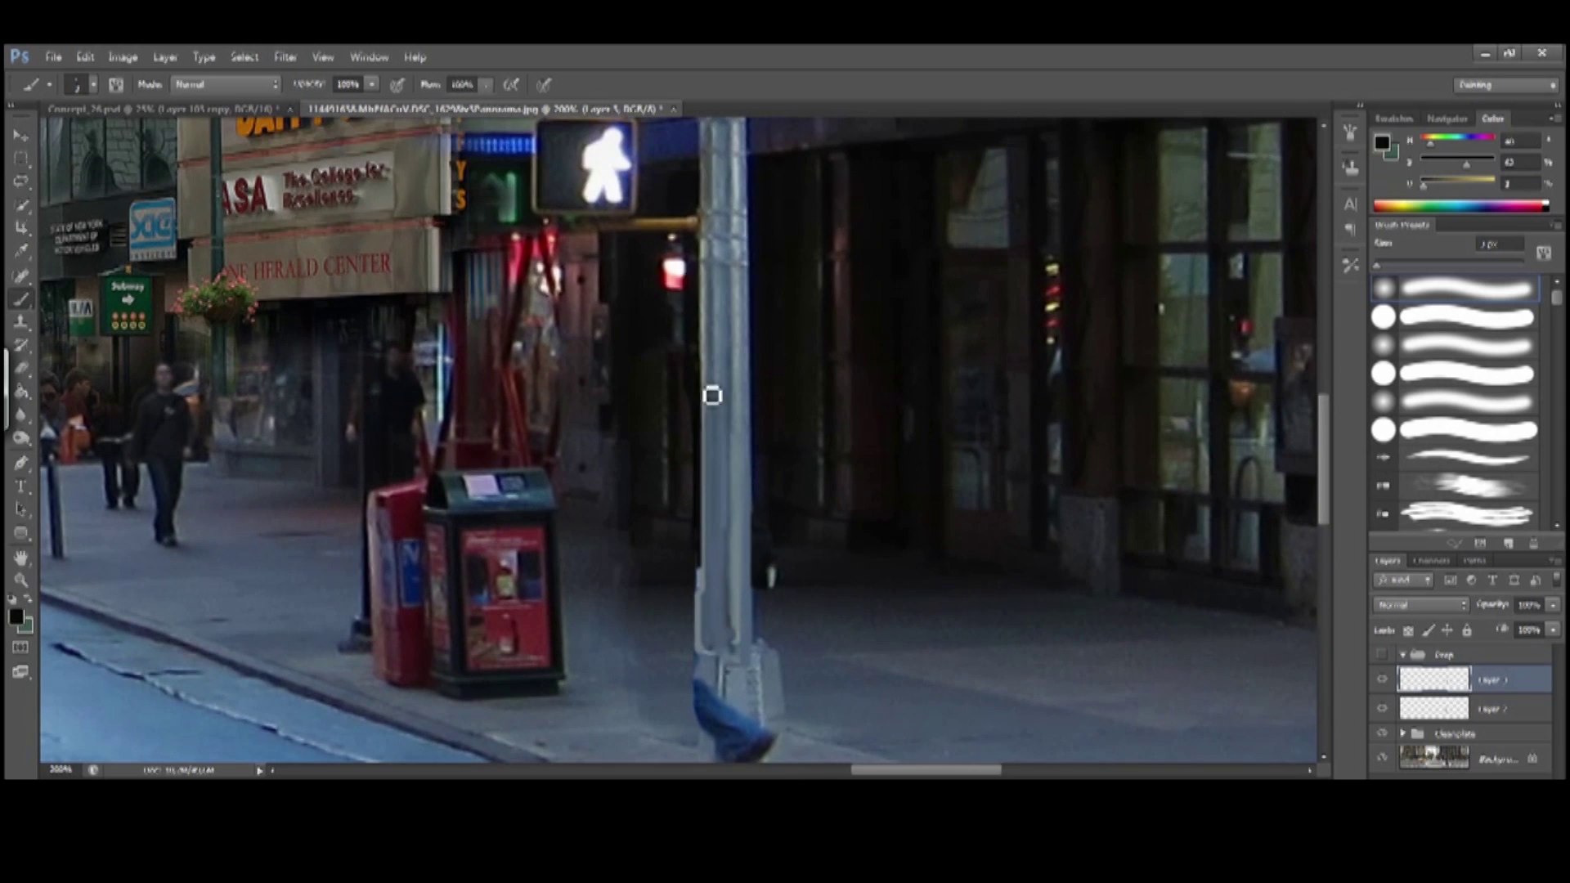
Paint out the pedestrian's remaining leg and rebuild the lamp post's base with nearby sampled colours and varying brush sizes
scroll(752, 450, down, 3)
scroll(735, 491, right, 1)
drag(660, 489, 655, 487)
alt+click(655, 487)
key(bracketright)
mouse_move(662, 550)
mouse_down()
mouse_move(672, 507)
mouse_move(685, 549)
mouse_move(664, 560)
mouse_move(718, 557)
mouse_move(693, 562)
mouse_move(693, 465)
mouse_move(698, 530)
mouse_move(695, 480)
mouse_move(646, 654)
mouse_up()
alt+click(700, 481)
key(bracketleft)
scroll(697, 484, up, 1)
scroll(697, 484, left, 1)
alt+click(700, 565)
scroll(680, 546, up, 1)
scroll(680, 546, right, 1)
key(bracketright)
alt+click(646, 540)
scroll(631, 610, down, 1)
scroll(631, 610, left, 2)
key(bracketright)
alt+click(765, 550)
drag(784, 606, 736, 625)
alt+click(735, 625)
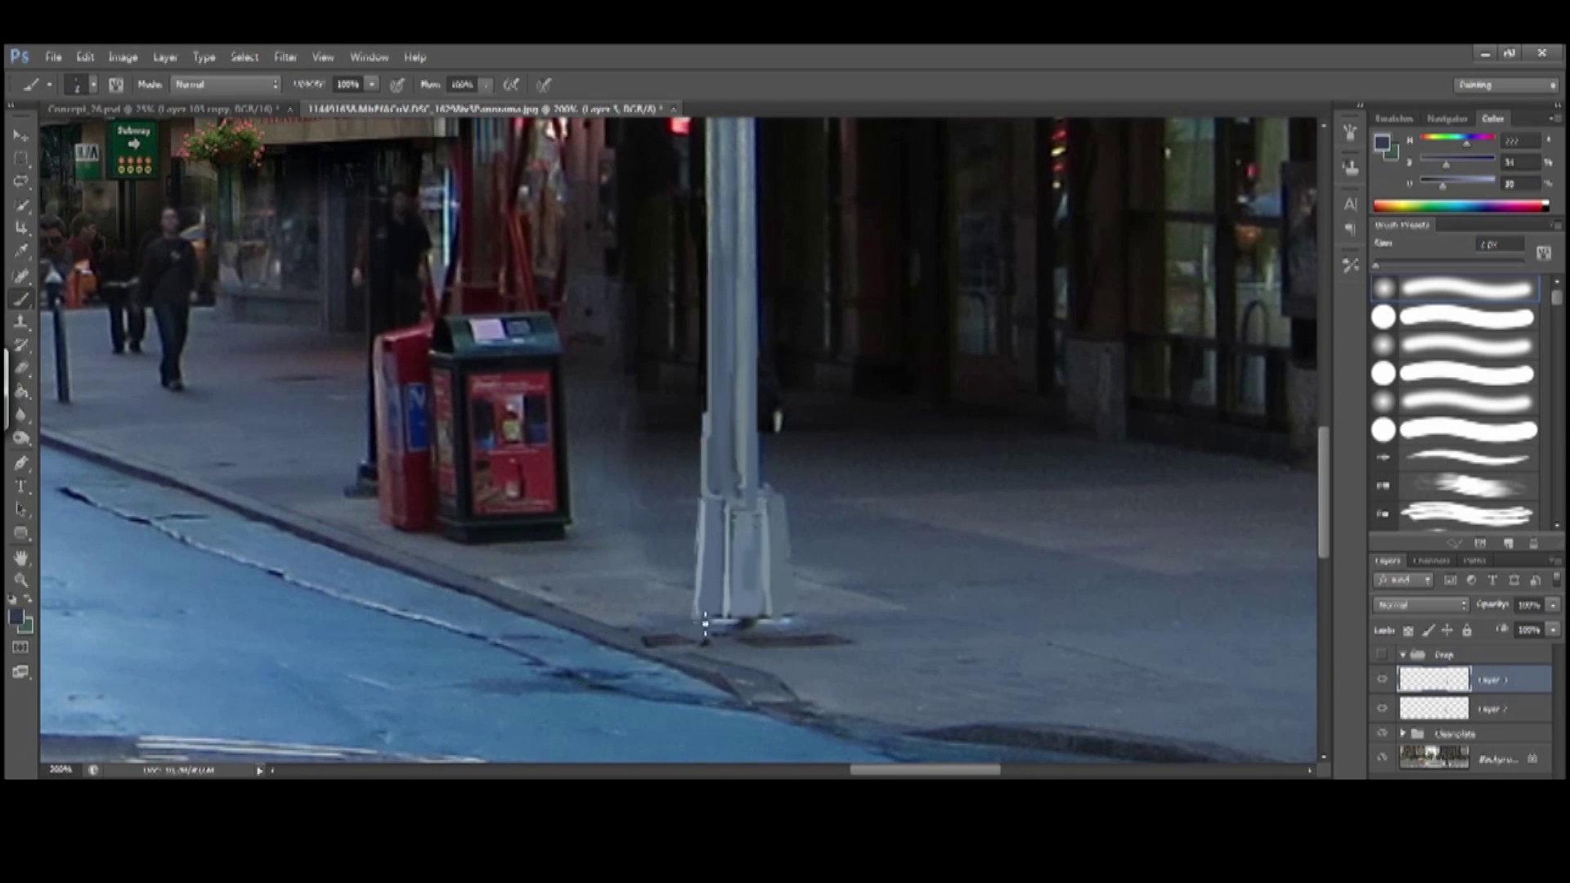
Refine the lamp post's base by painting its panels, edge highlights and top rim with sampled light and mid tones
scroll(809, 615, up, 1)
scroll(809, 615, right, 1)
key(bracketright)
alt+click(634, 598)
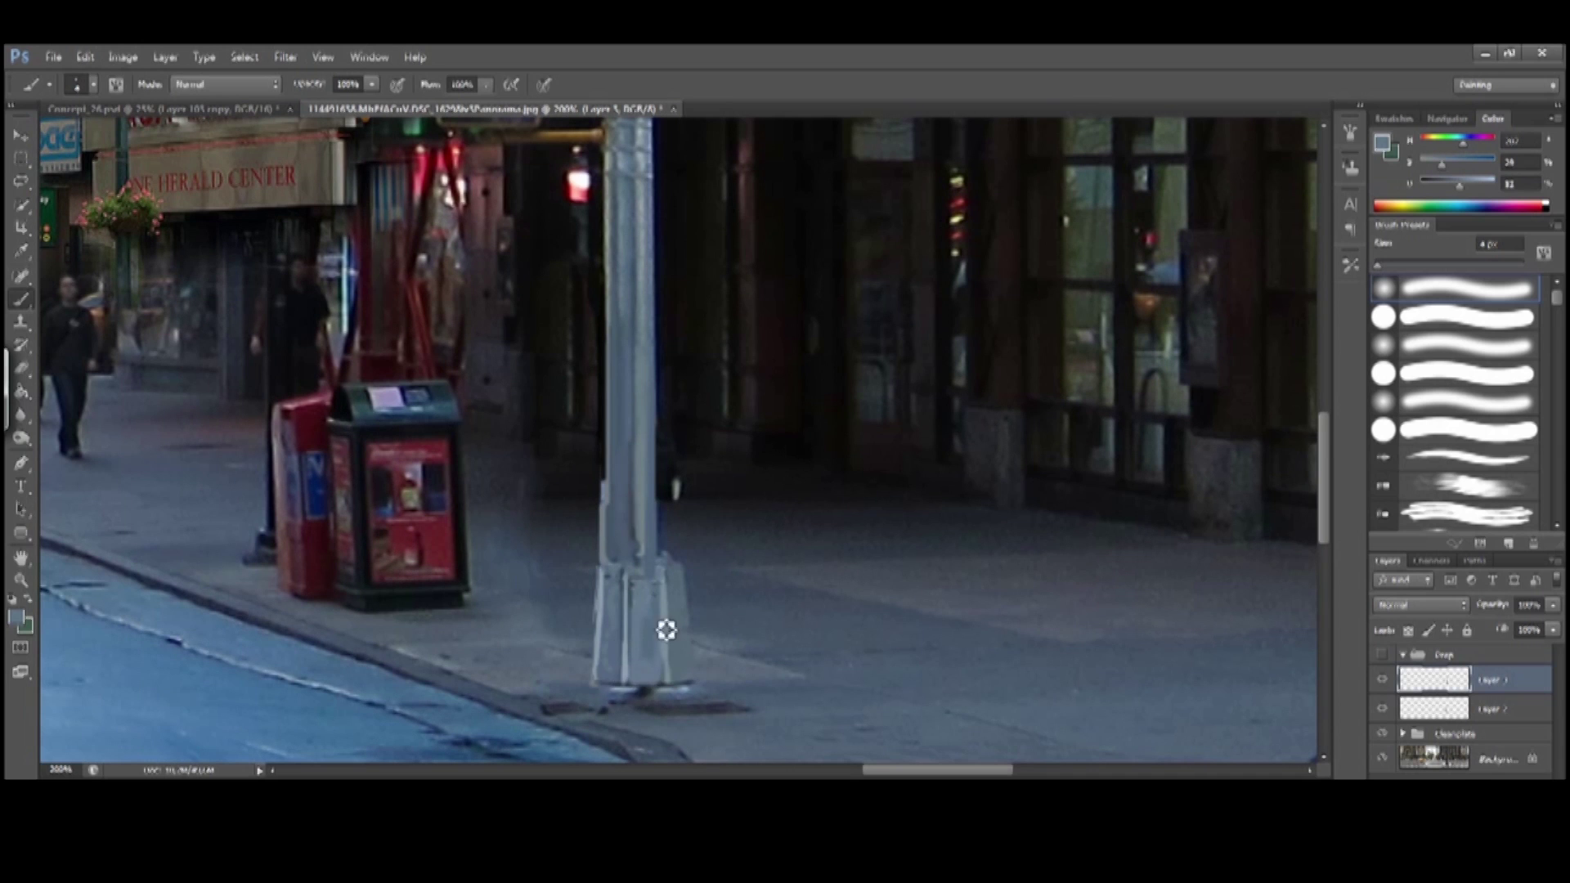
alt+click(609, 646)
mouse_move(695, 586)
mouse_down()
mouse_move(666, 672)
mouse_move(663, 552)
mouse_move(676, 628)
mouse_up()
alt+click(663, 552)
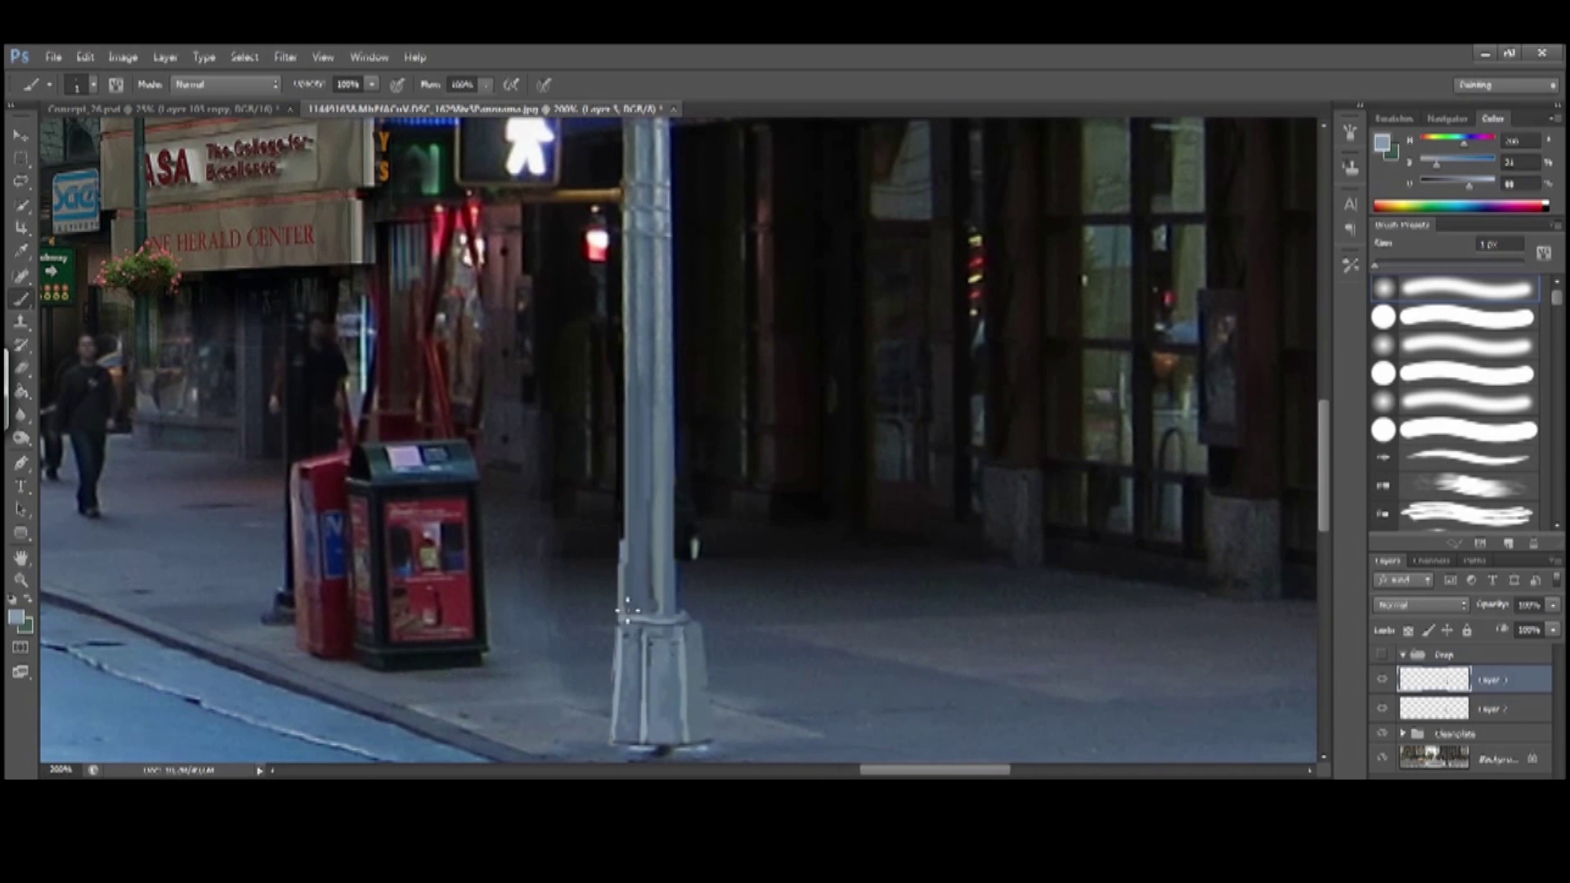
Straighten the lower shaft's edges and extend its vertical shading down to the base with fine strokes
alt+click(642, 431)
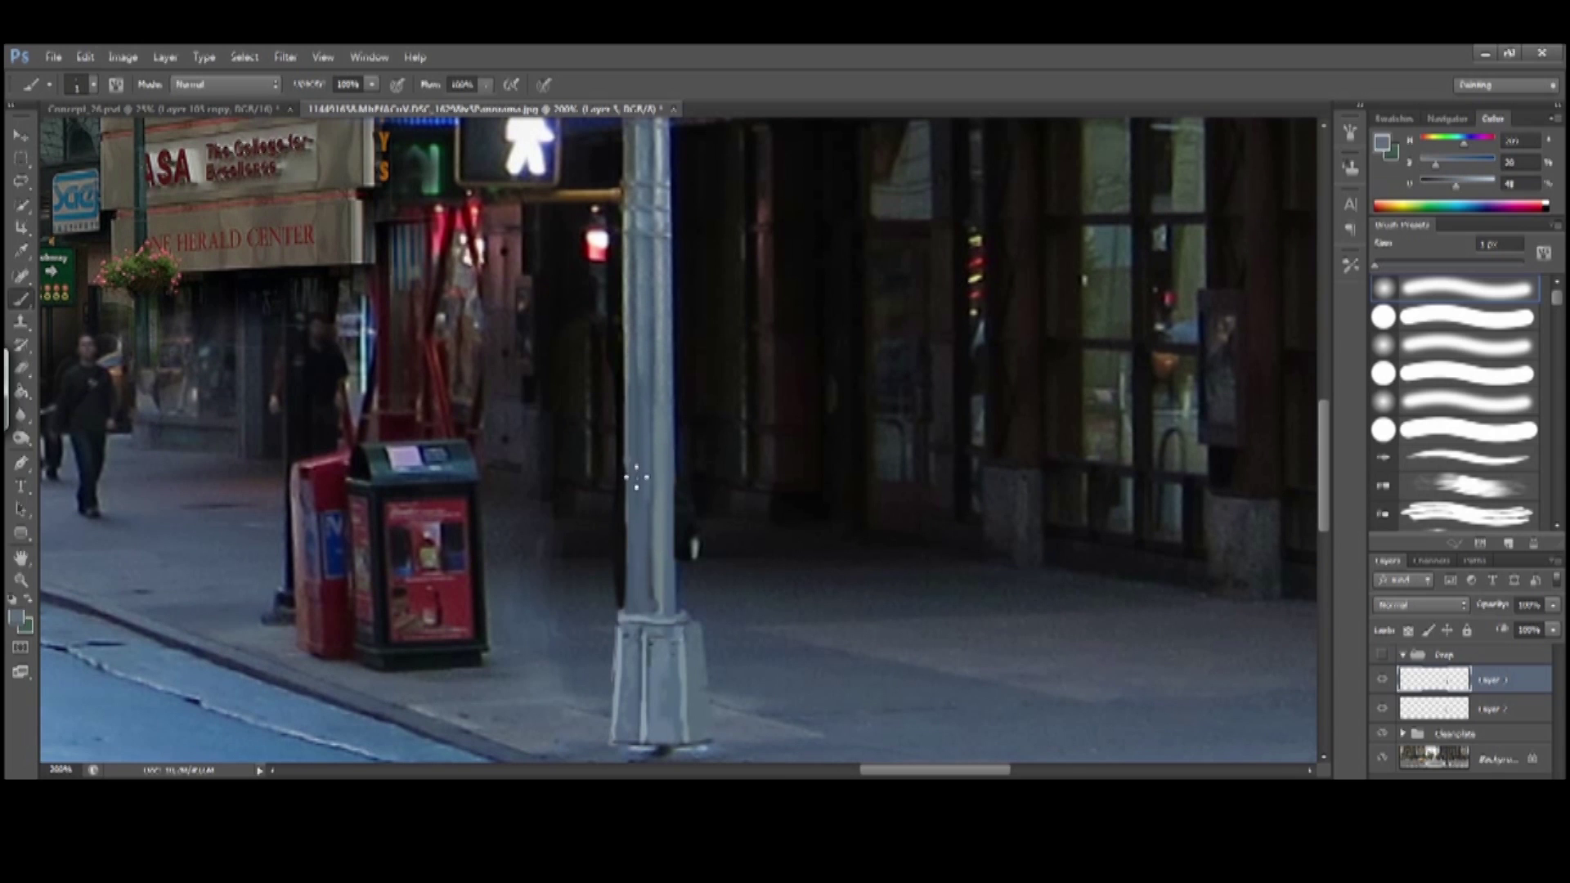
alt+click(634, 503)
drag(707, 554, 628, 561)
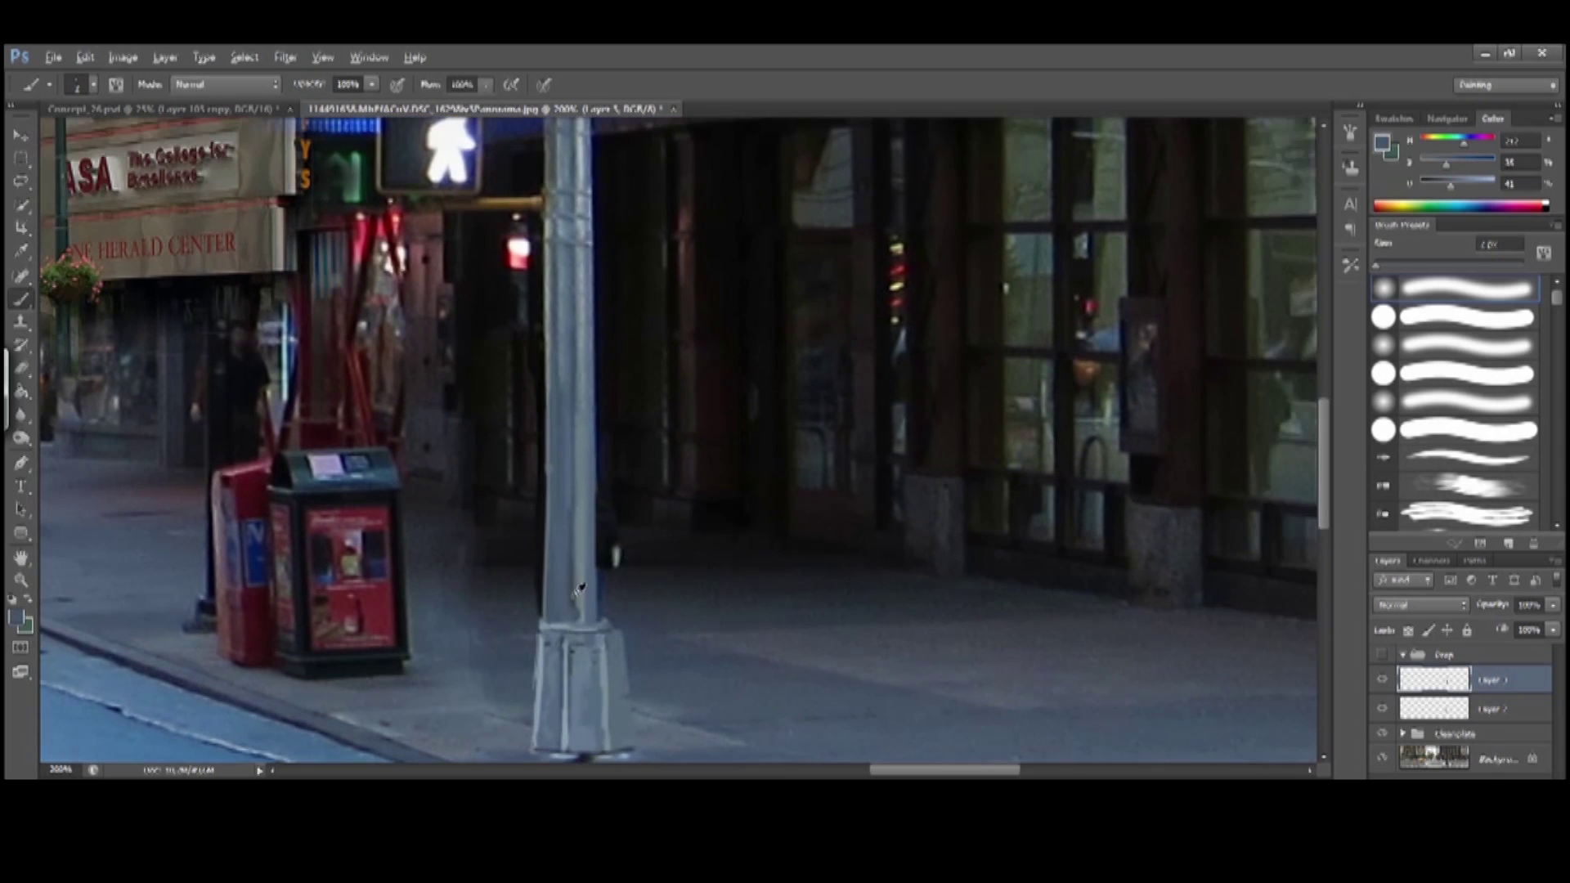
drag(562, 400, 603, 315)
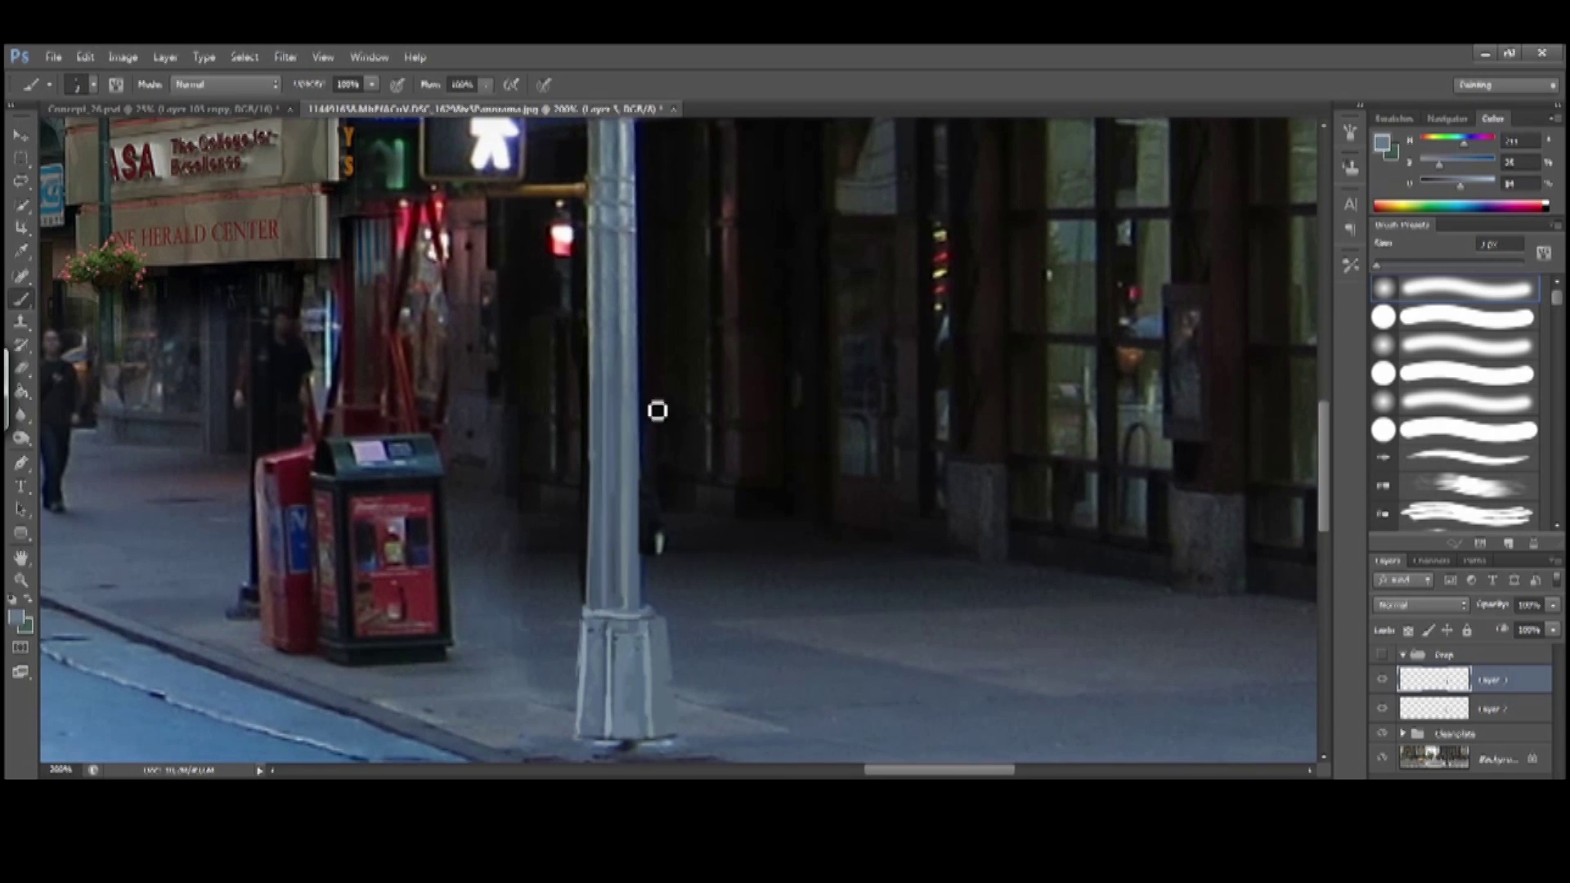
drag(610, 522, 648, 335)
drag(648, 565, 614, 624)
Paint over the leftover bright speck beside the lamp post with a sampled dark background colour
alt+click(684, 565)
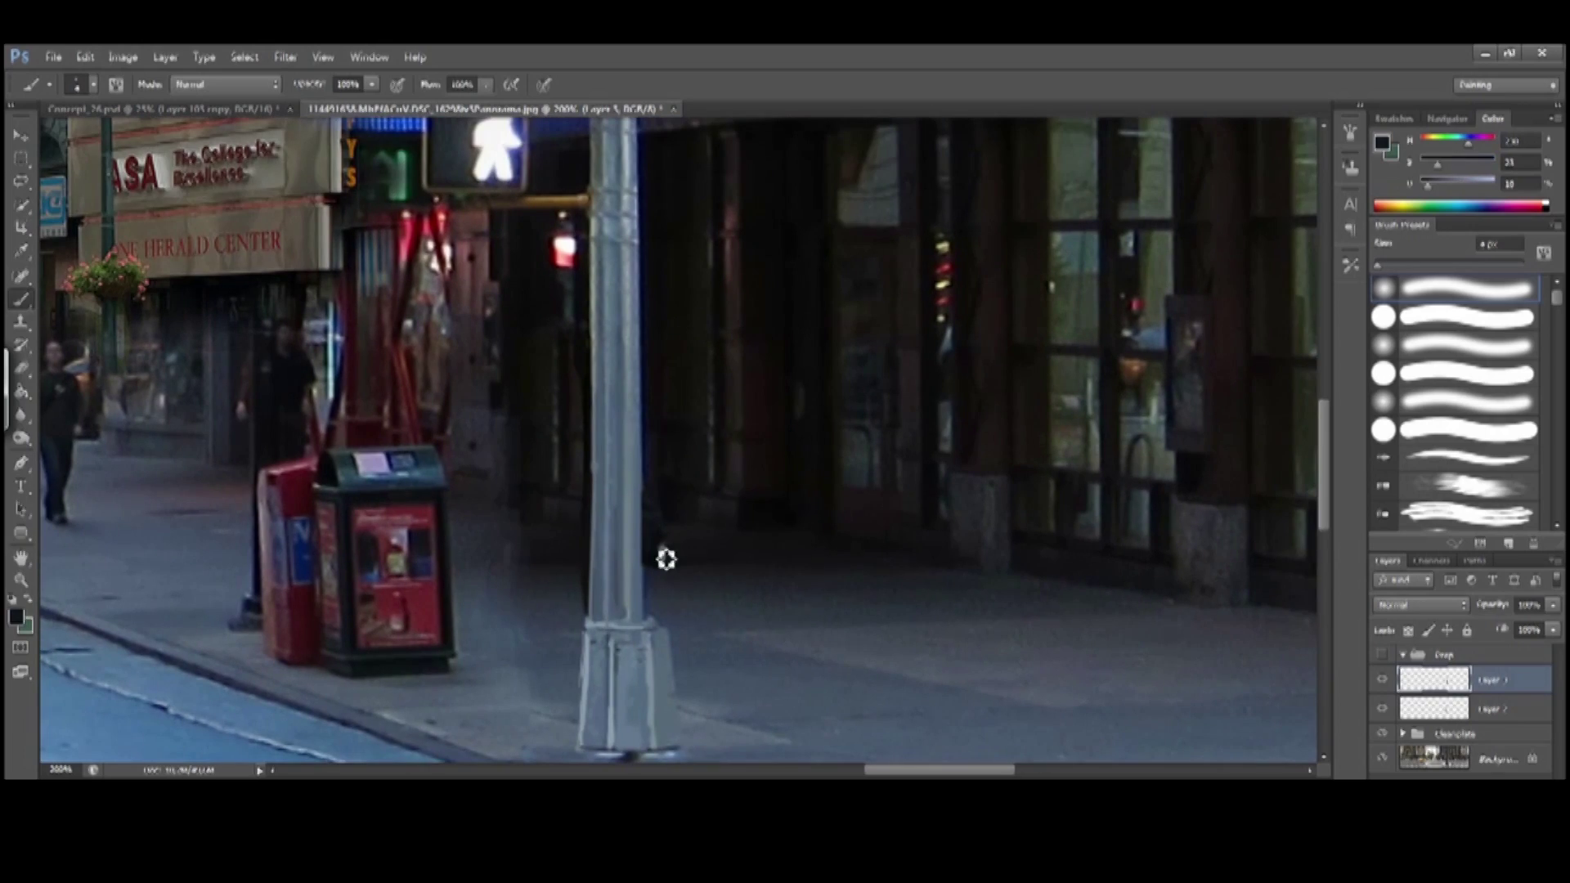
alt+click(665, 561)
key(ctrl+minus)
key(ctrl+minus)
key(ctrl+minus)
key(ctrl+minus)
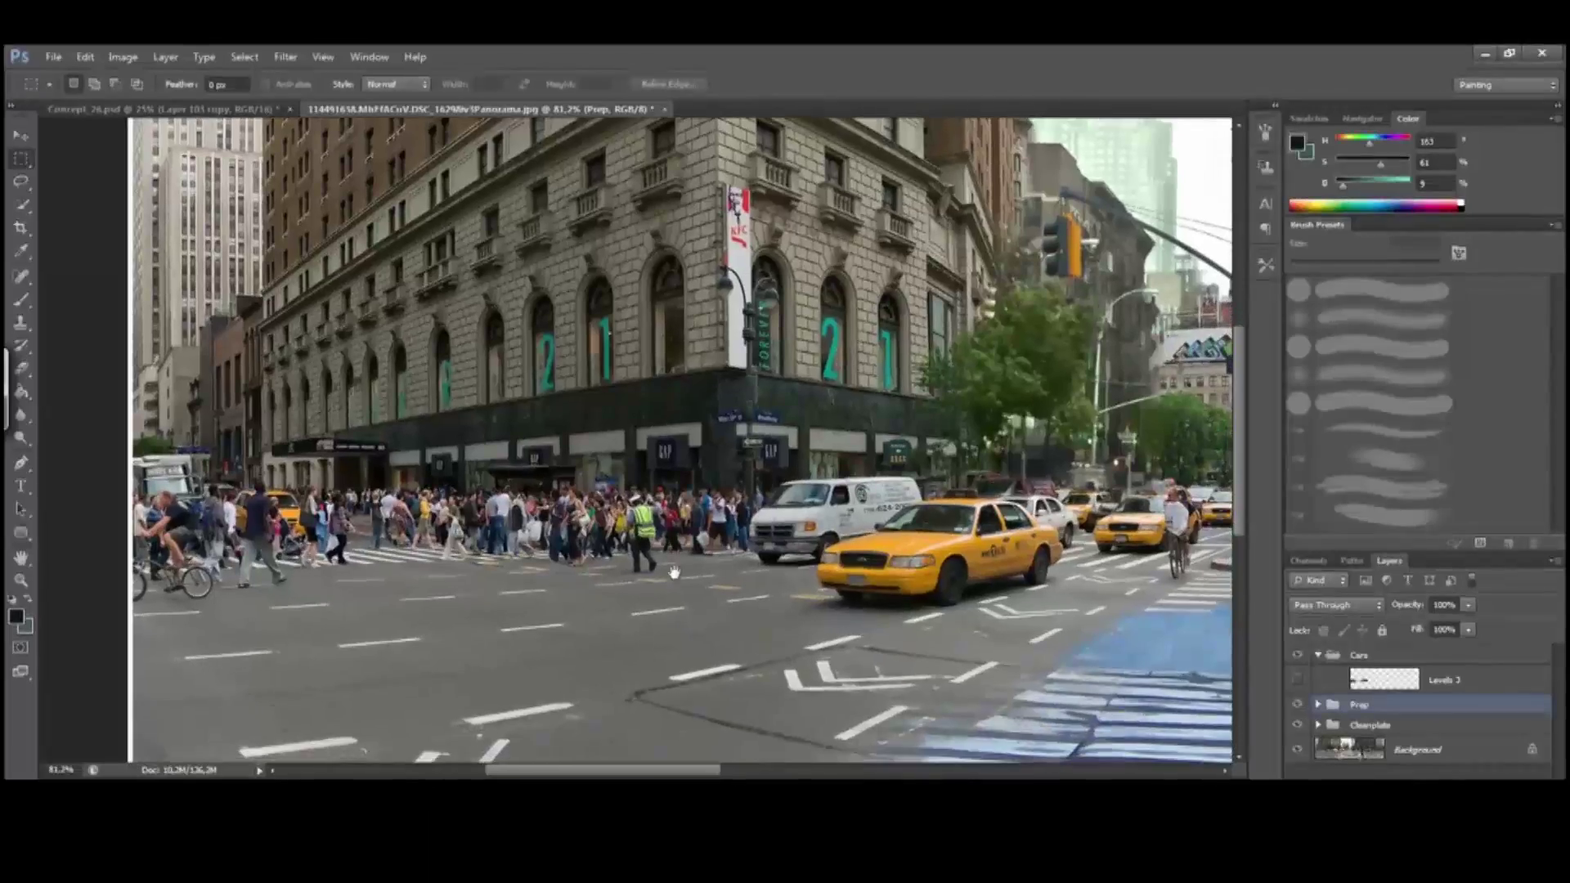
Show the layer in the Cars group and compare the street with and without the added cars
scroll(472, 587, up, 3)
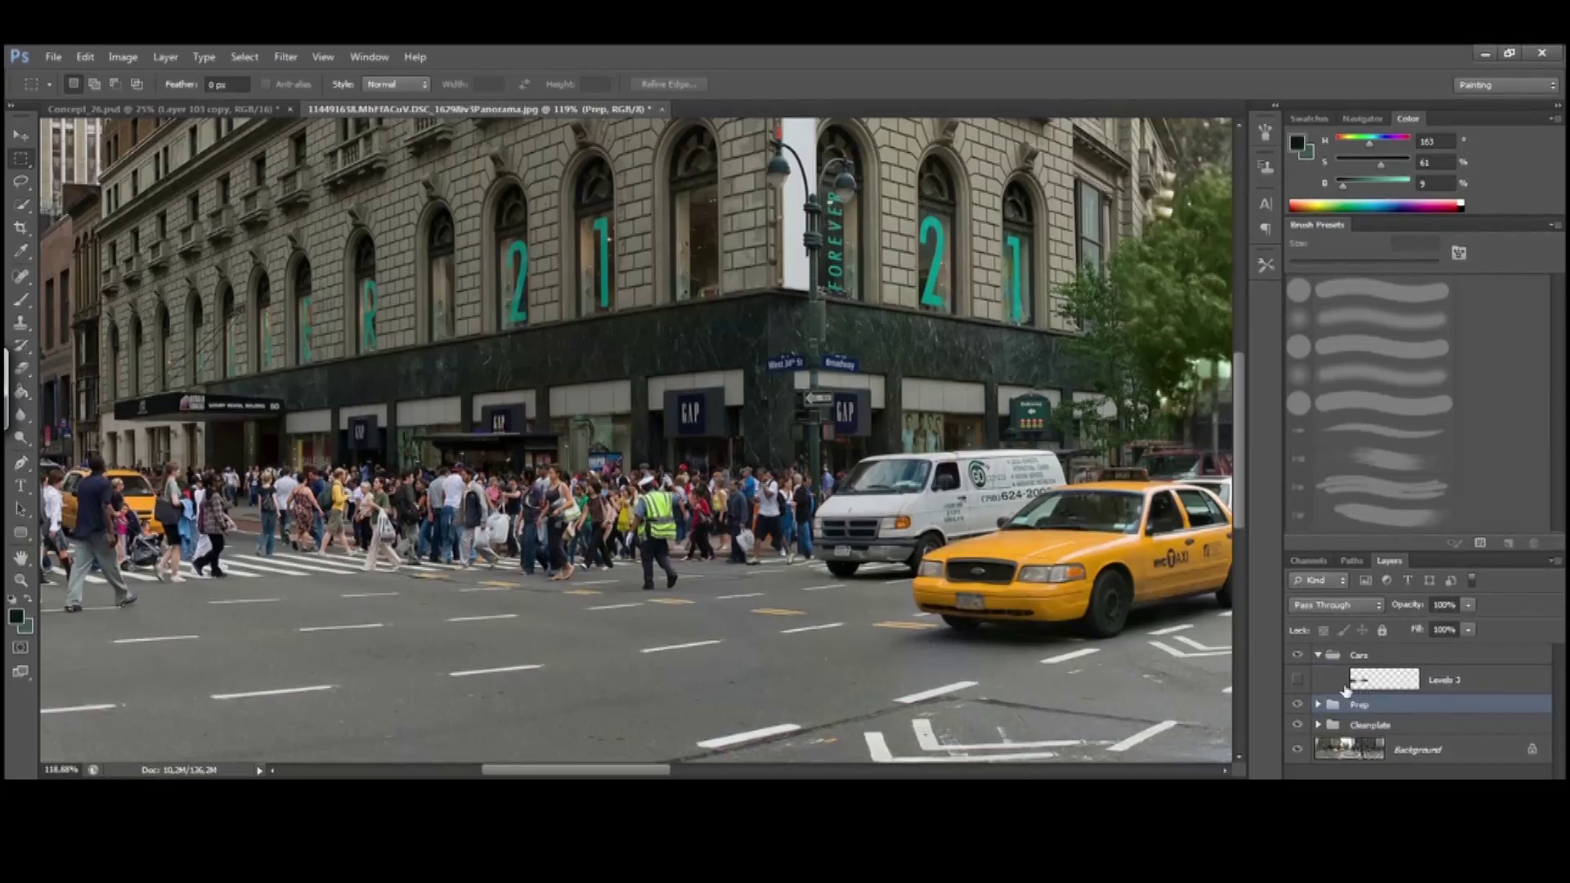
click(1296, 679)
click(1346, 680)
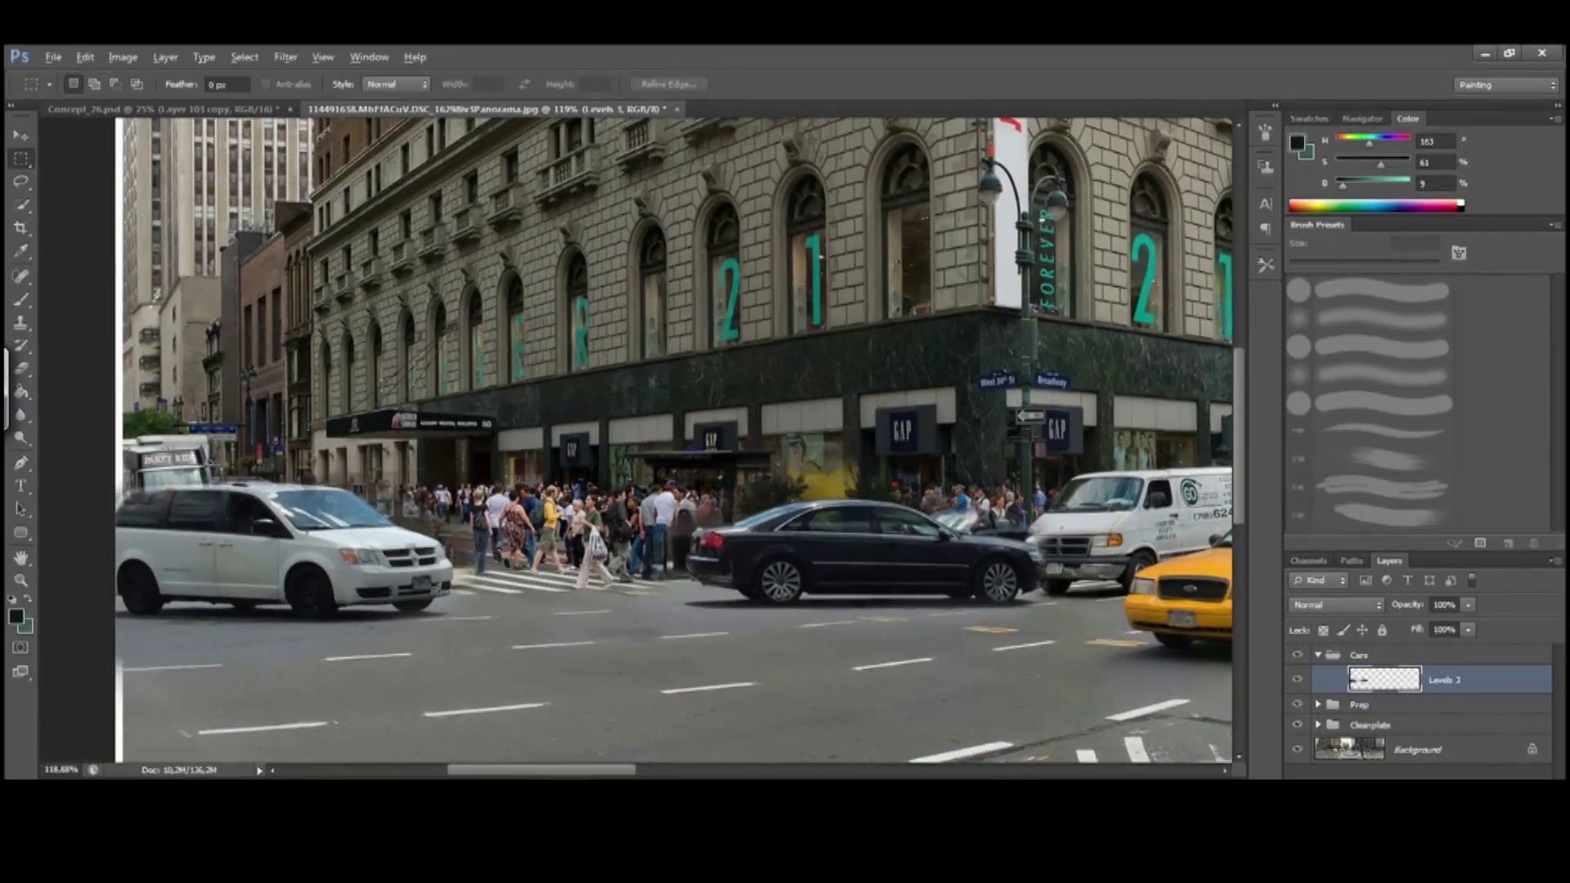
scroll(596, 548, up, 3)
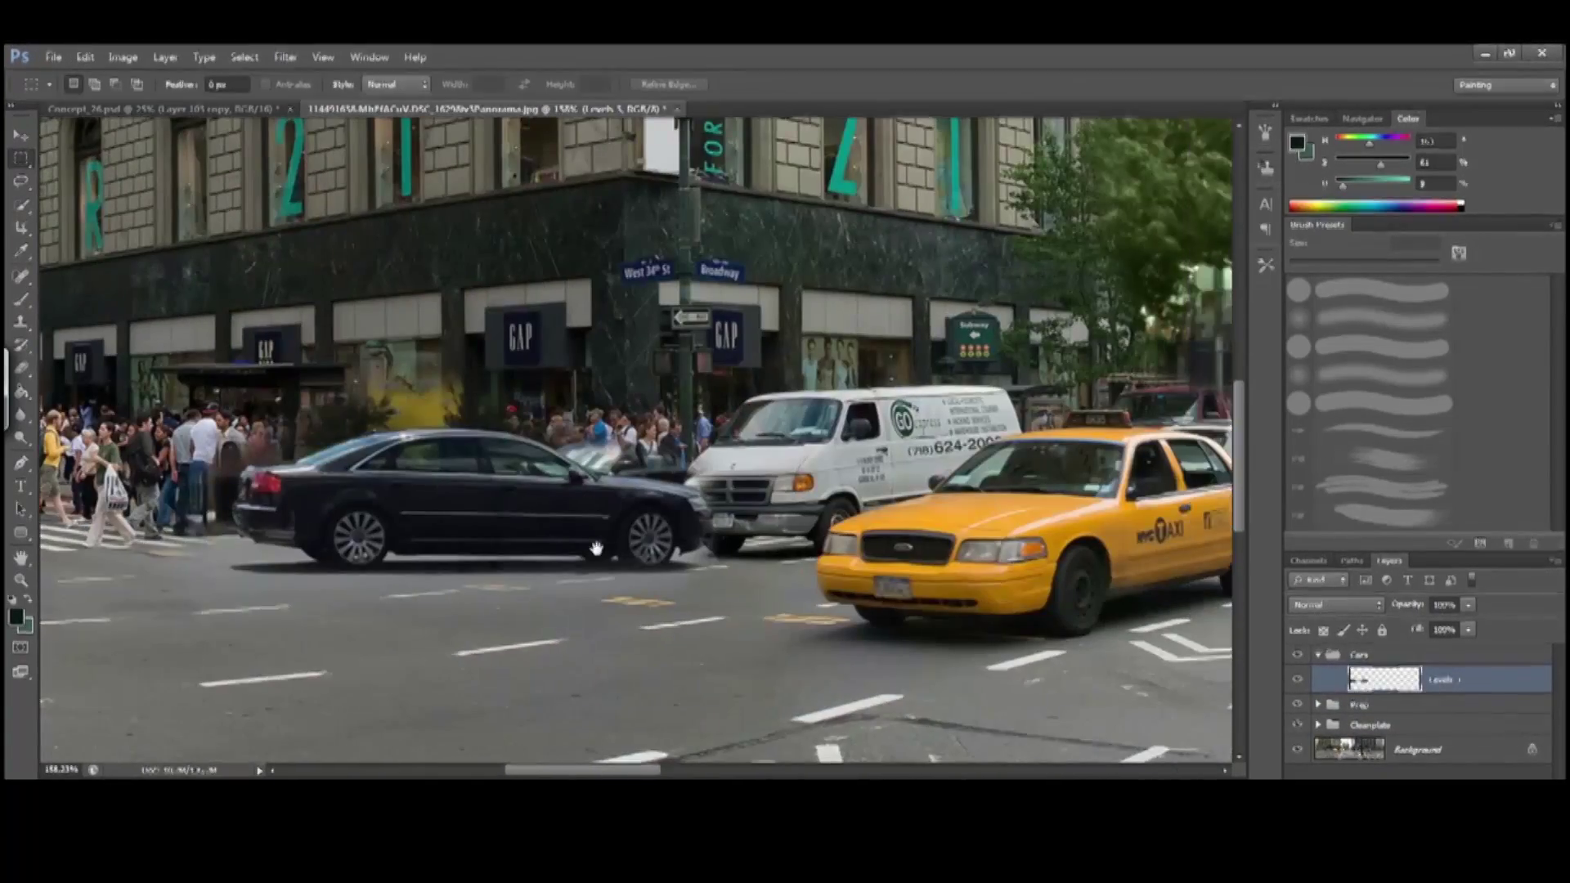
drag(793, 543, 880, 571)
click(1295, 681)
click(1295, 680)
click(1293, 682)
click(1294, 682)
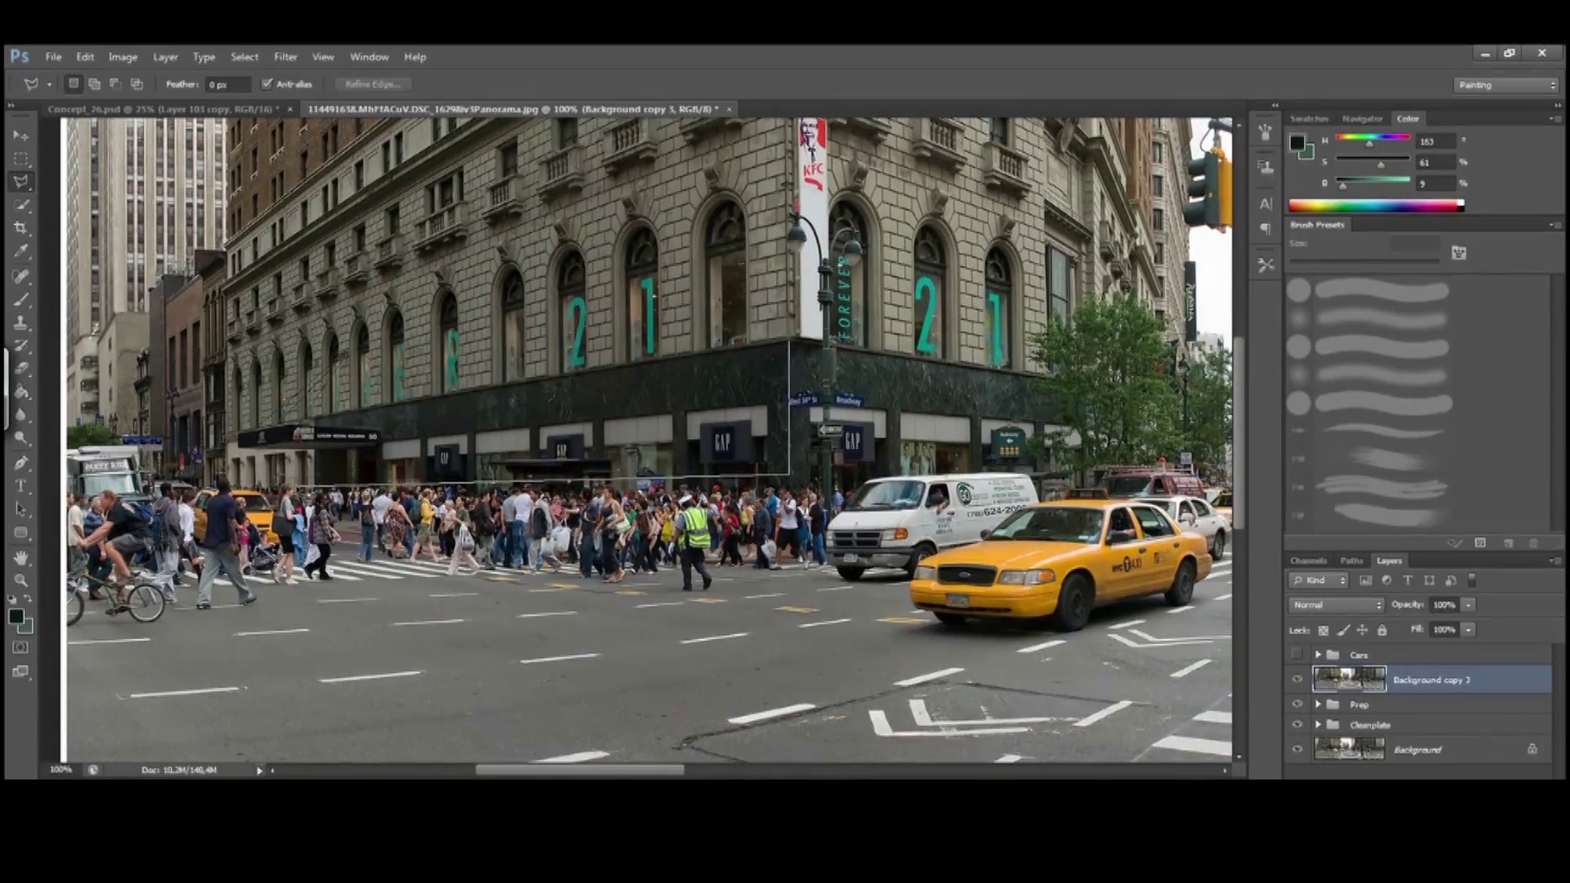
Copy the selected storefront strip to a new layer, flip it vertically and place it over the crowd below the original
key(ctrl+j)
key(ctrl+t)
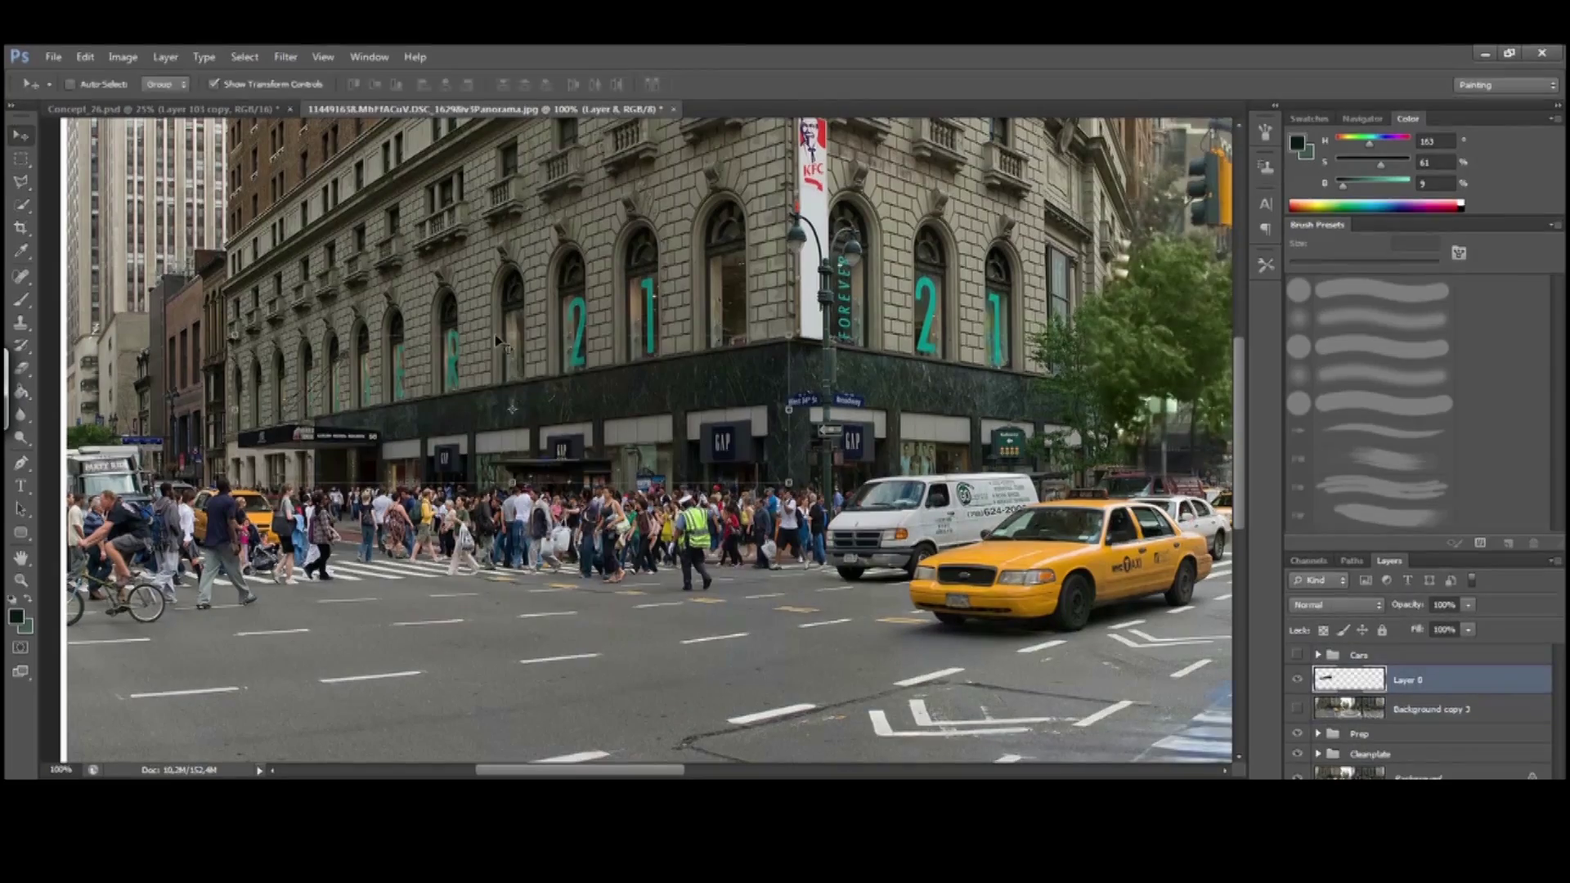
drag(513, 342, 520, 642)
key(Return)
key(ctrl+plus)
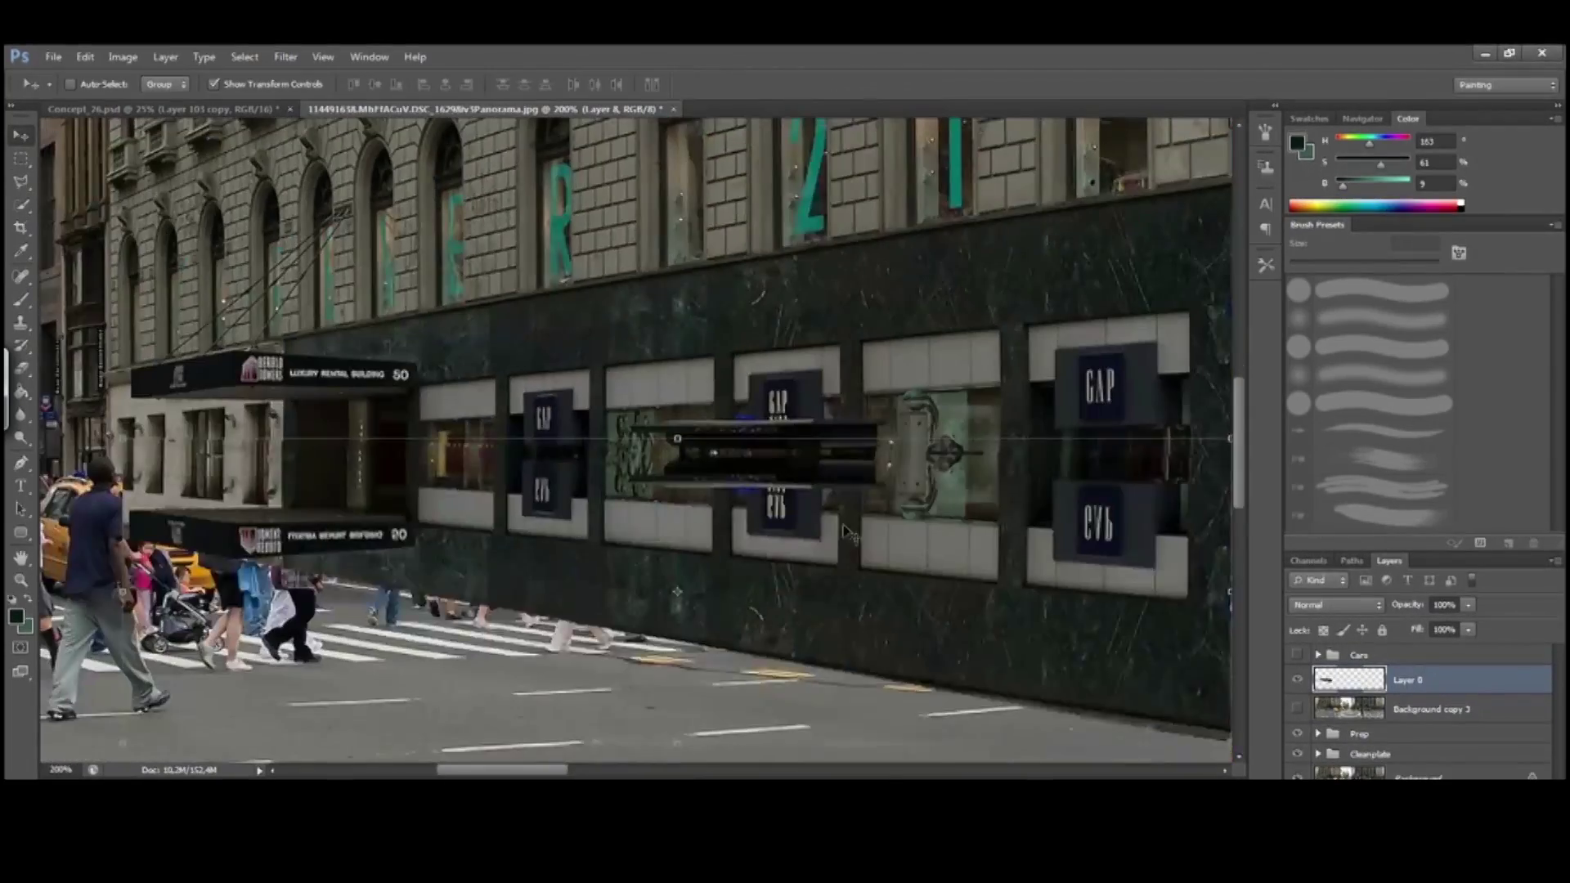
key(ctrl+minus)
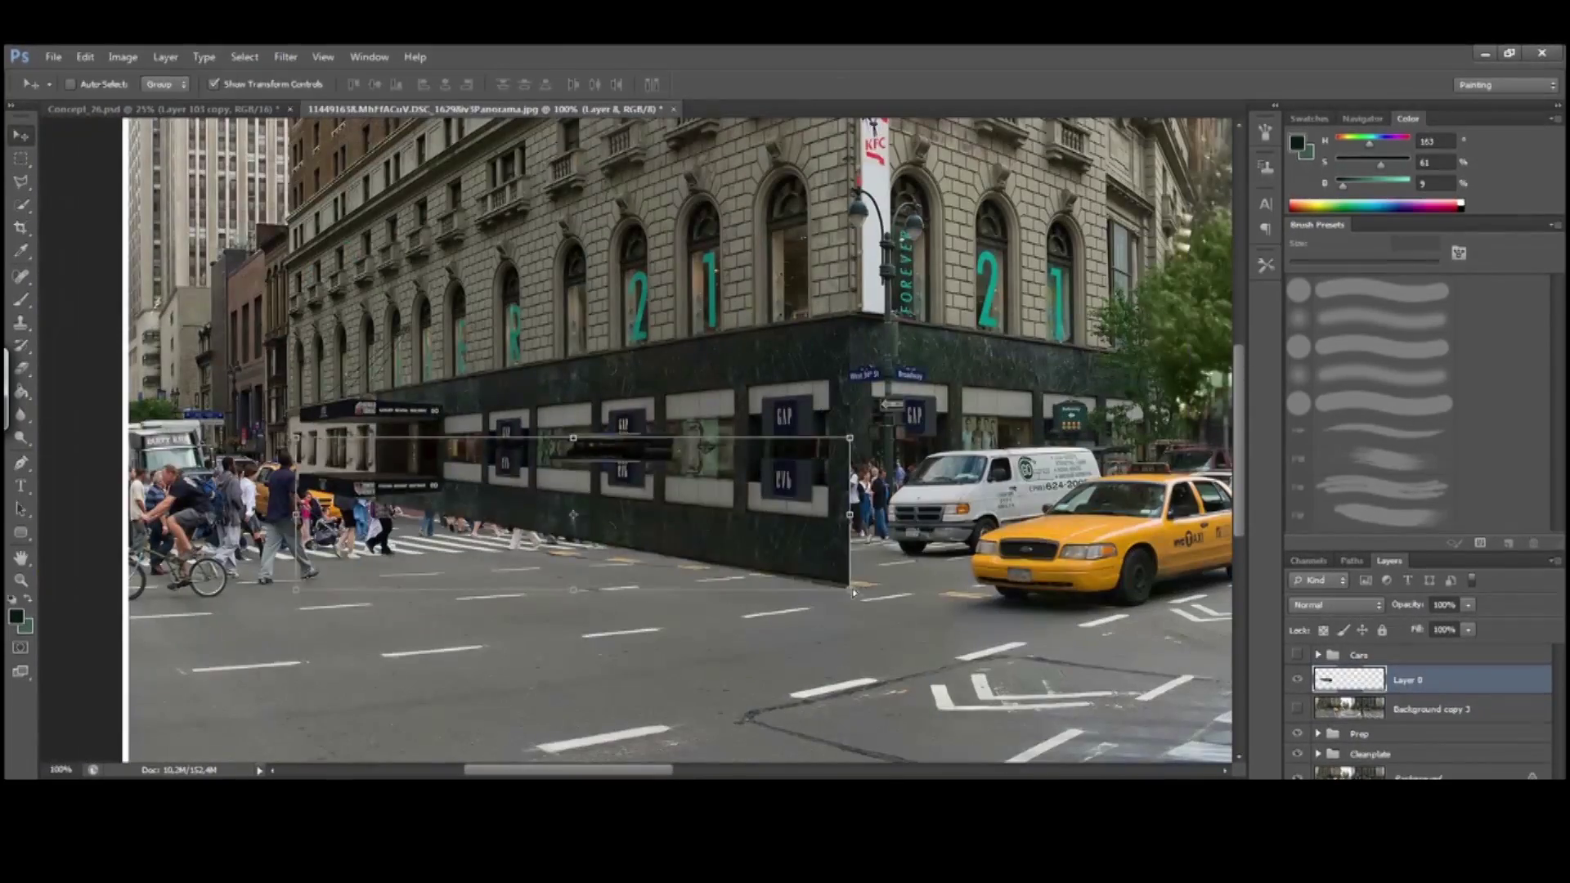
Raise and vertically skew the flipped storefront copy by about -4 degrees to match the building's perspective
key(ctrl+t)
drag(829, 531, 850, 478)
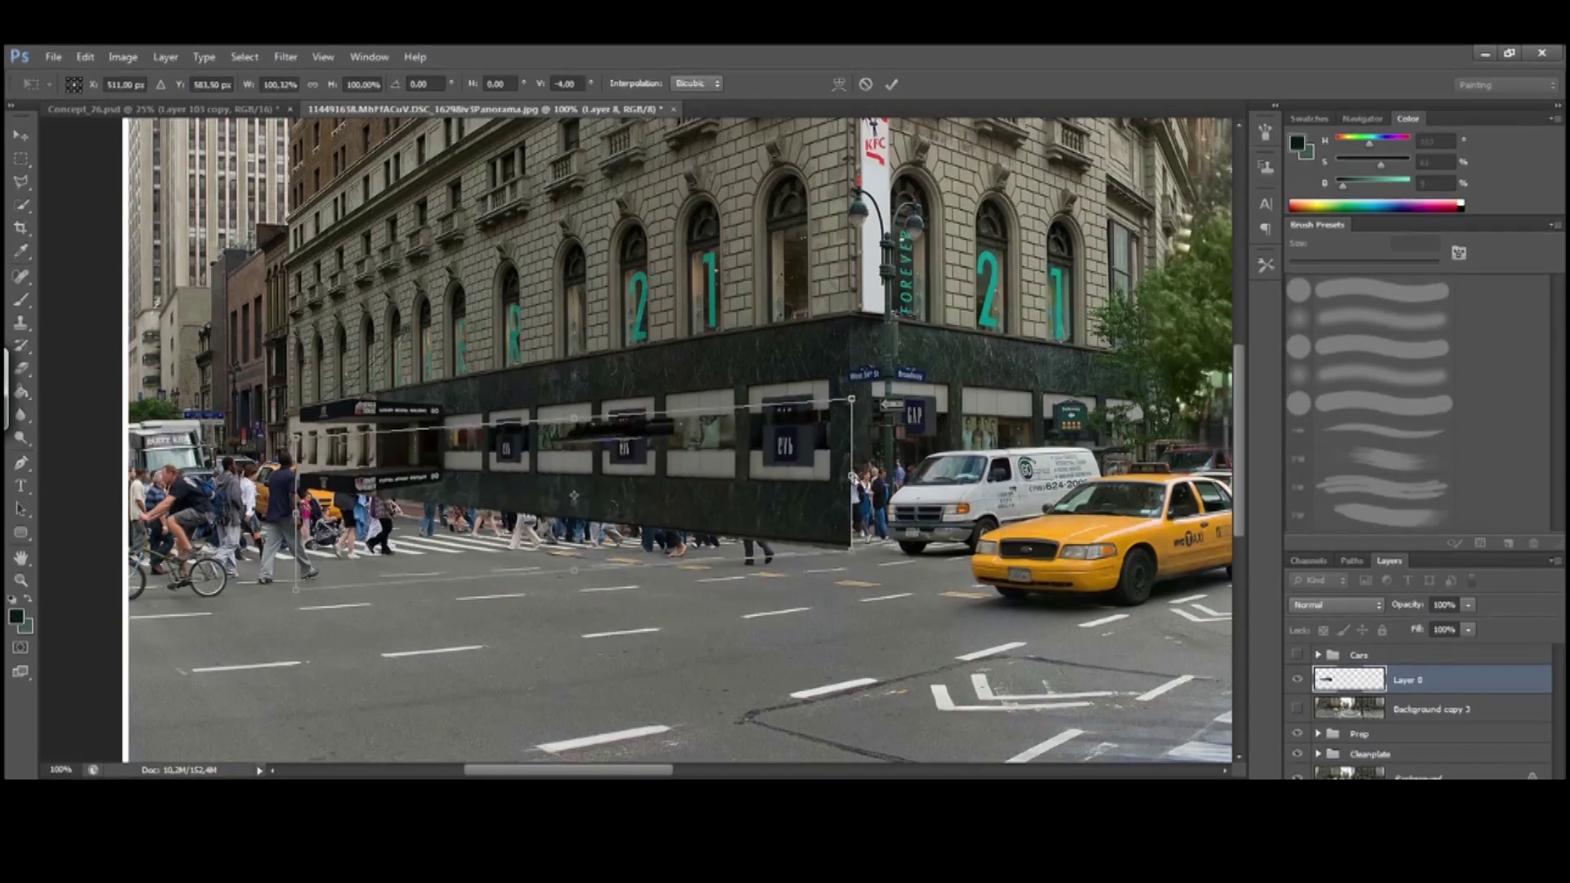
key(Return)
Hide the storefront copy with a black layer mask and paint it back in white over the crowd with a 20 px brush
key(m)
key(ctrl+i)
key(ctrl+plus)
key(b)
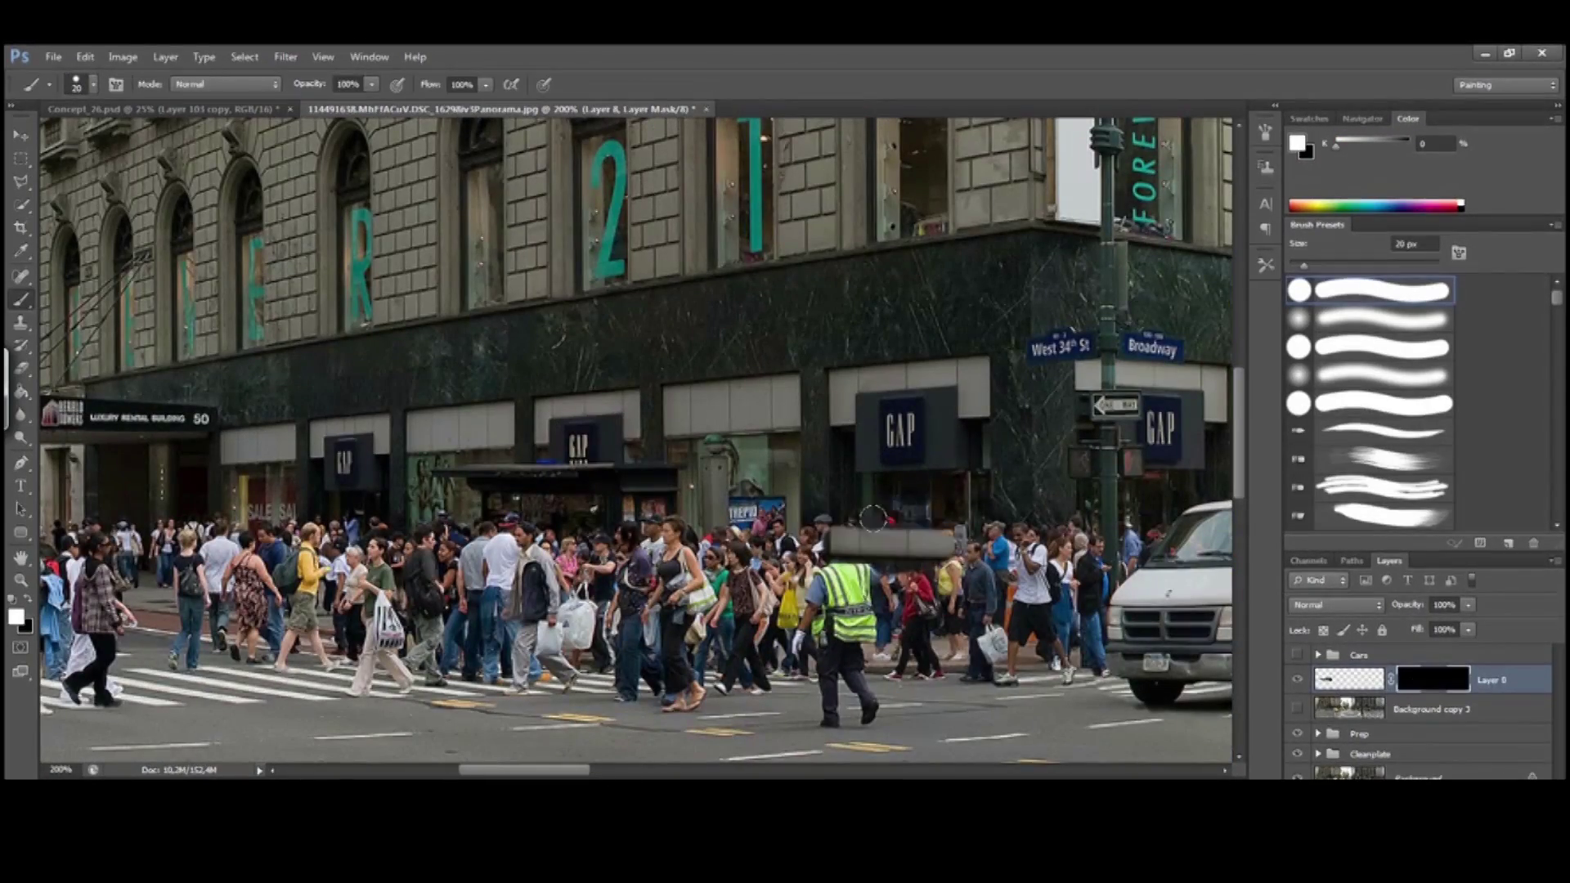
drag(831, 509, 753, 511)
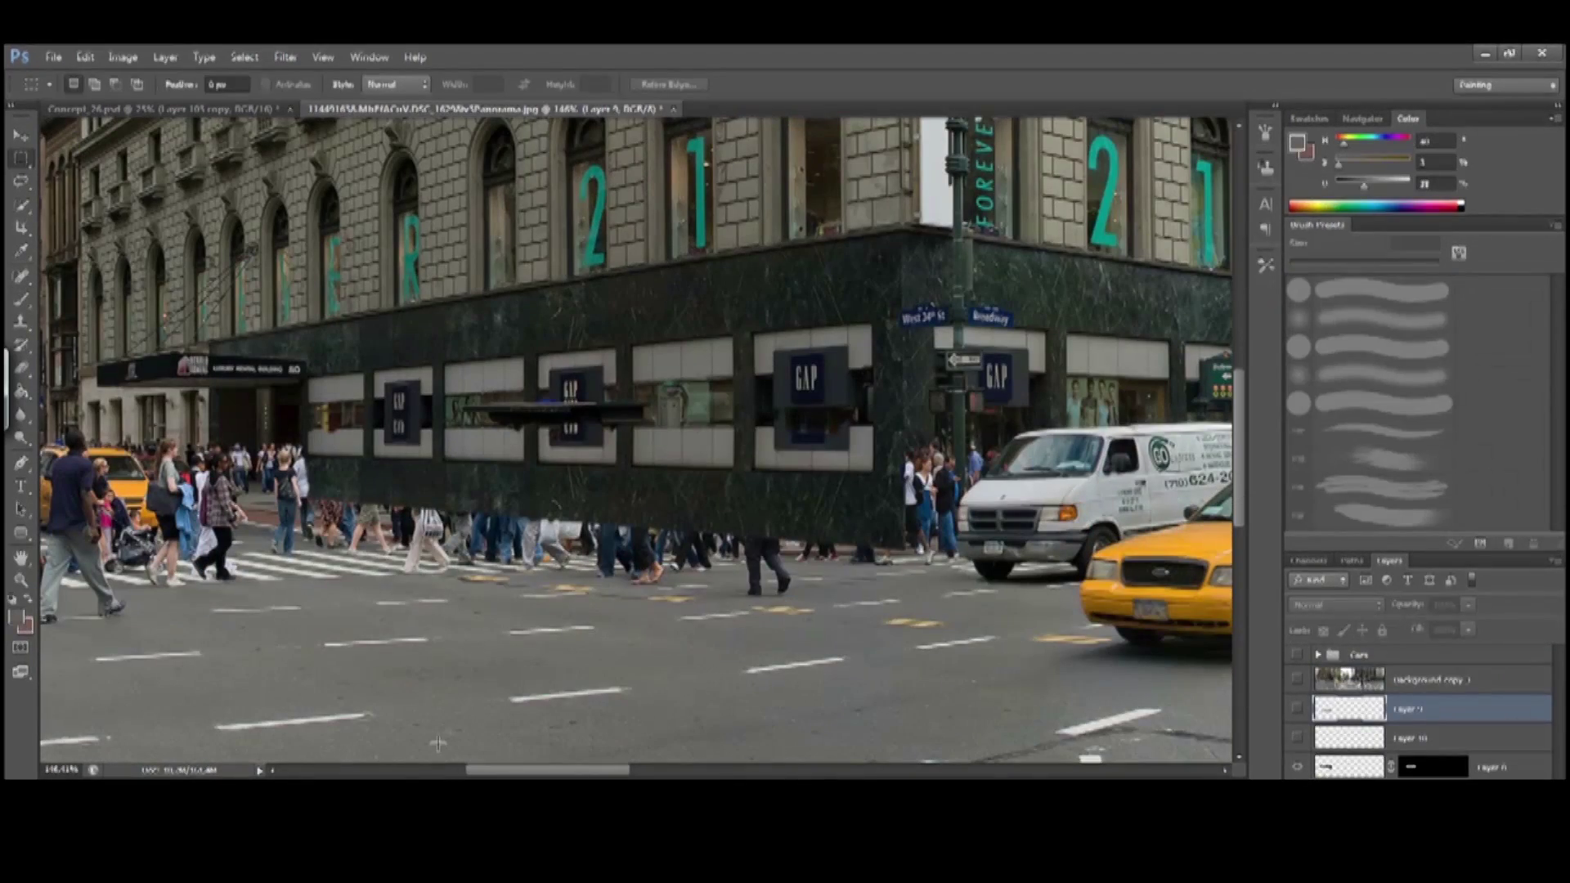
On Layer 9, refine the dark curb line between the sidewalk and the red road strip using a 1 px brush and sampled colours
key(b)
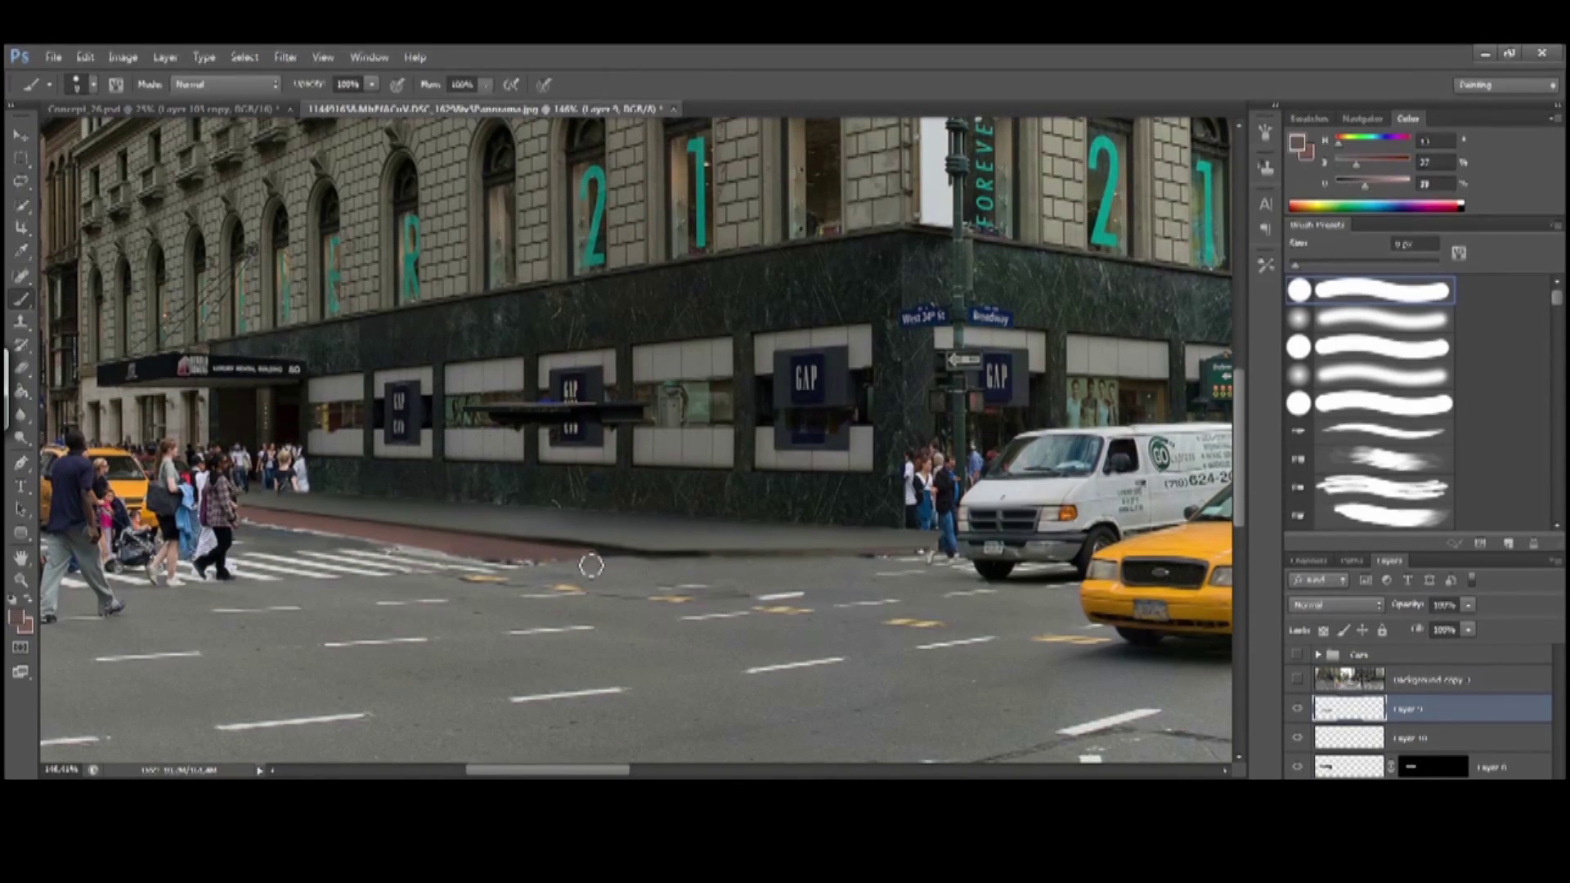
scroll(481, 562, down, 1)
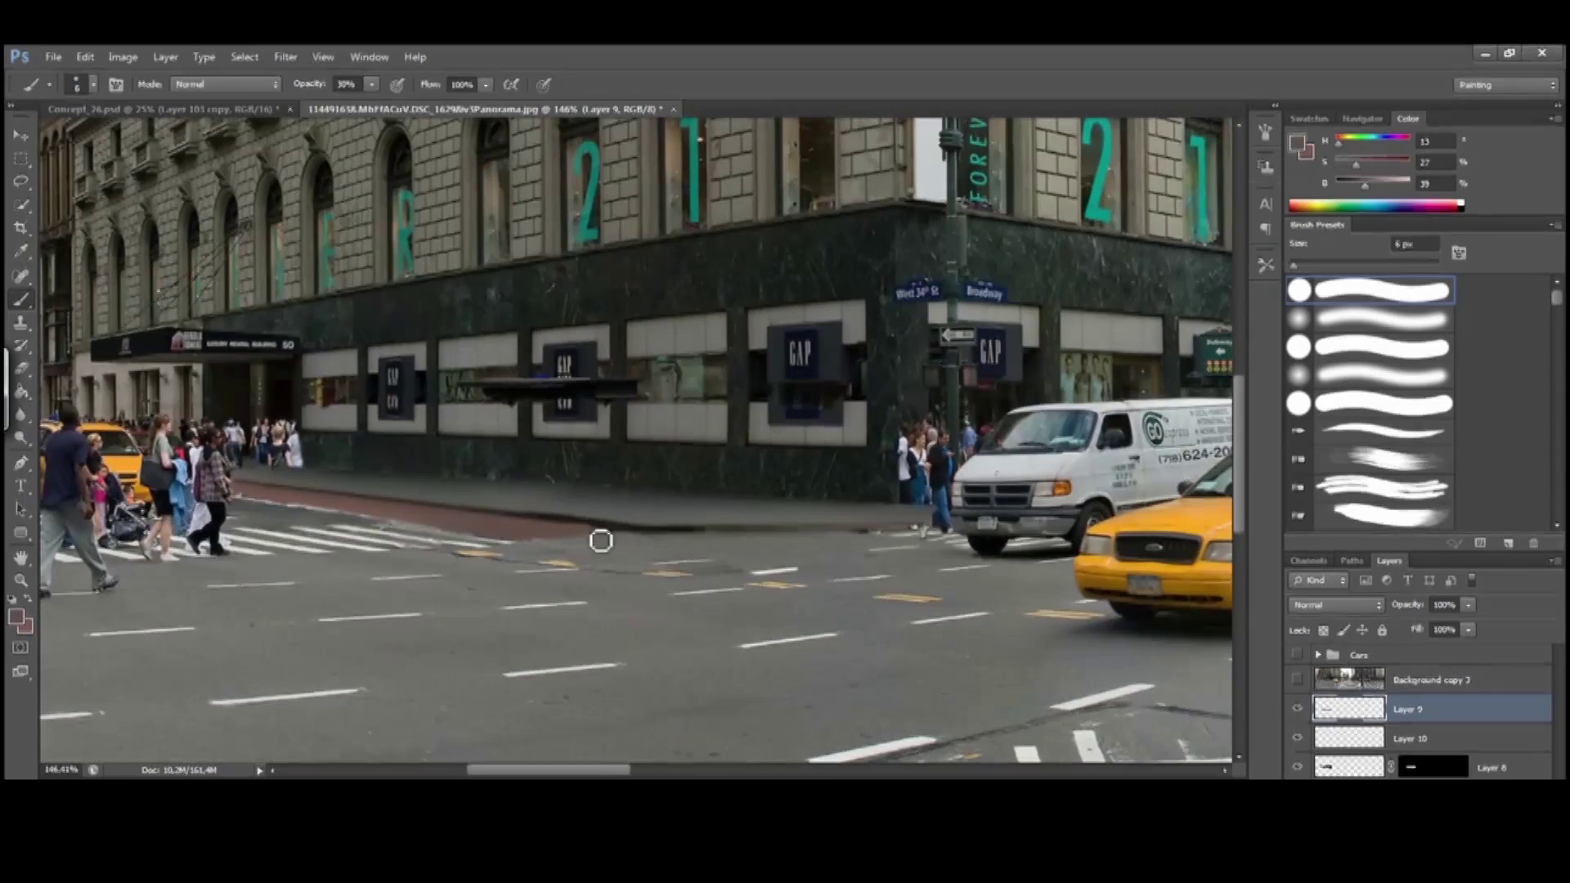
alt+click(587, 506)
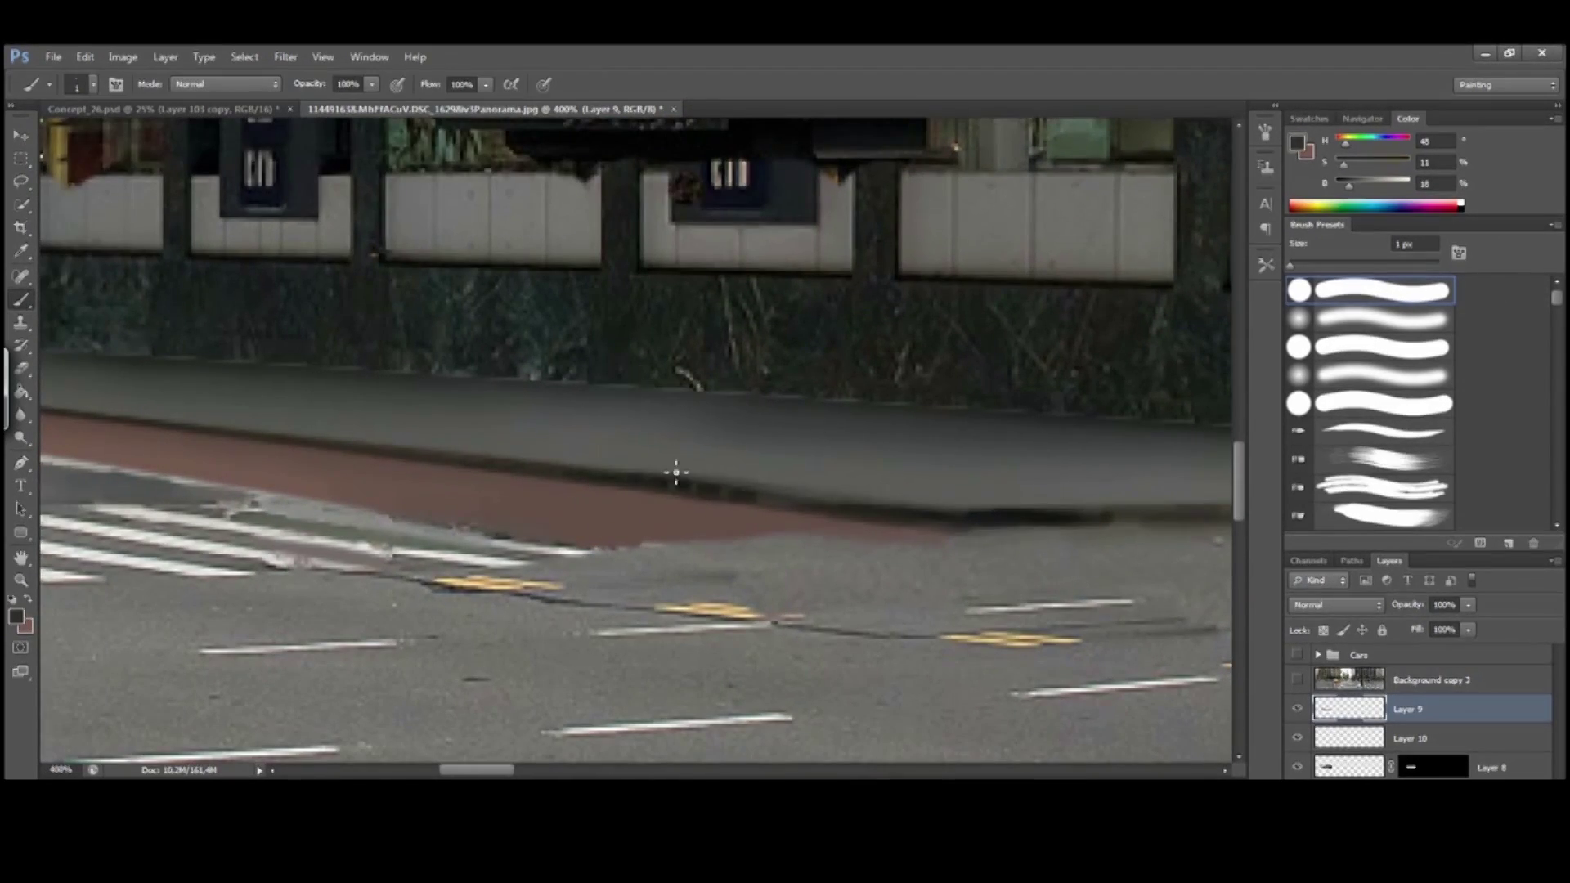
alt+click(655, 497)
drag(655, 497, 795, 480)
key(z)
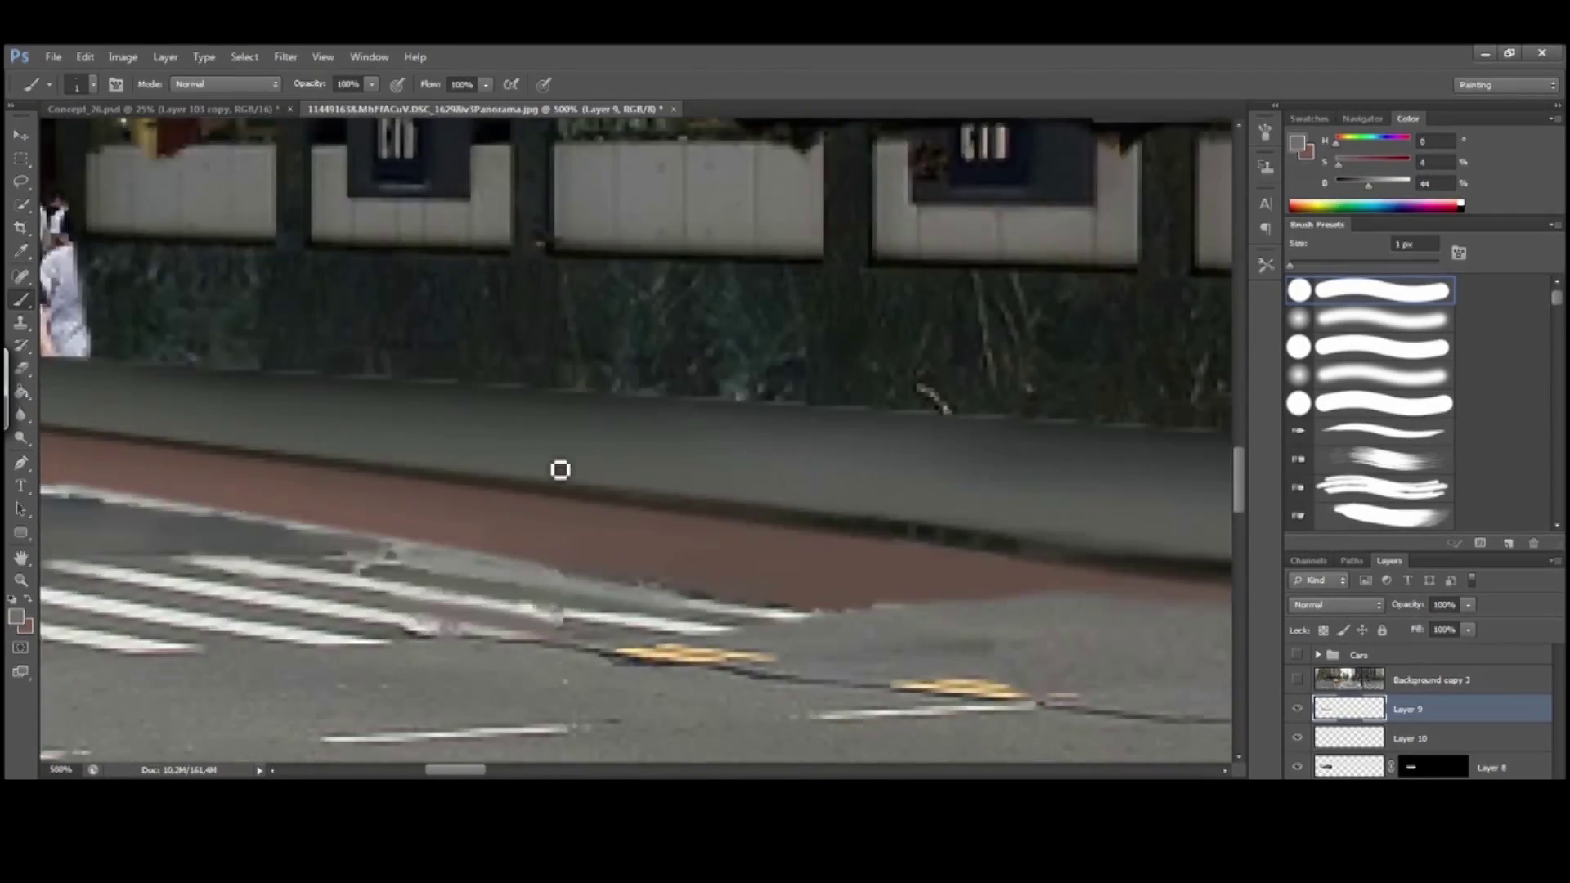
Shade the grey sidewalk below the Gap storefront on Layer 9 with a sampled dark tone and a 5 px brush at 20% opacity
alt+scroll(560, 470, down, 2)
key(2)
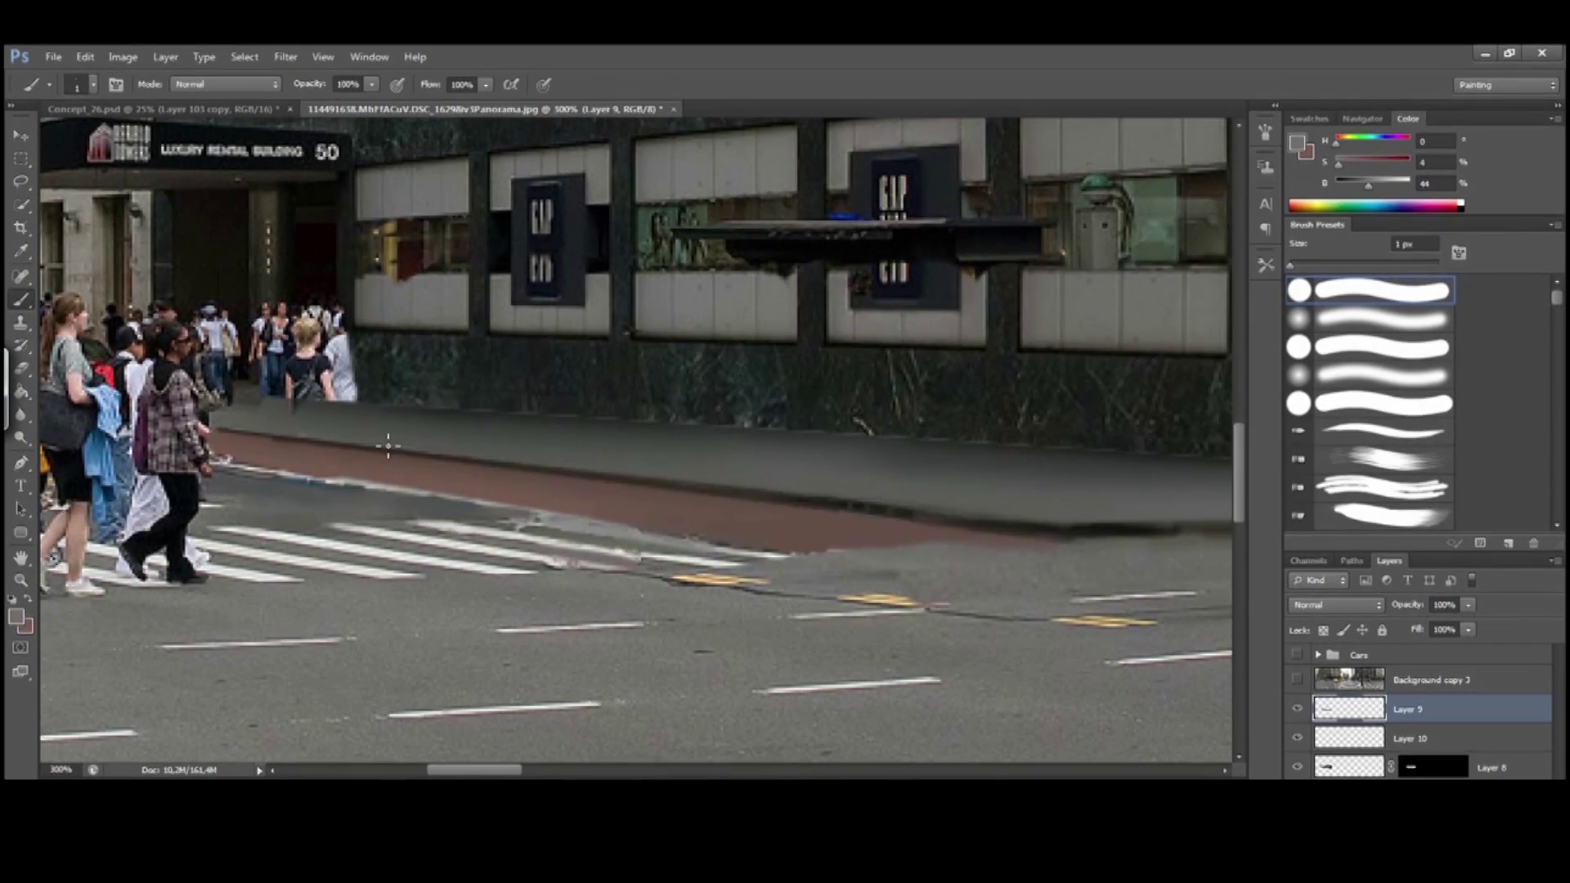
scroll(908, 520, right, 10)
key(bracketright)
scroll(845, 511, up, 2)
scroll(845, 512, left, 2)
alt+click(750, 445)
scroll(894, 526, left, 3)
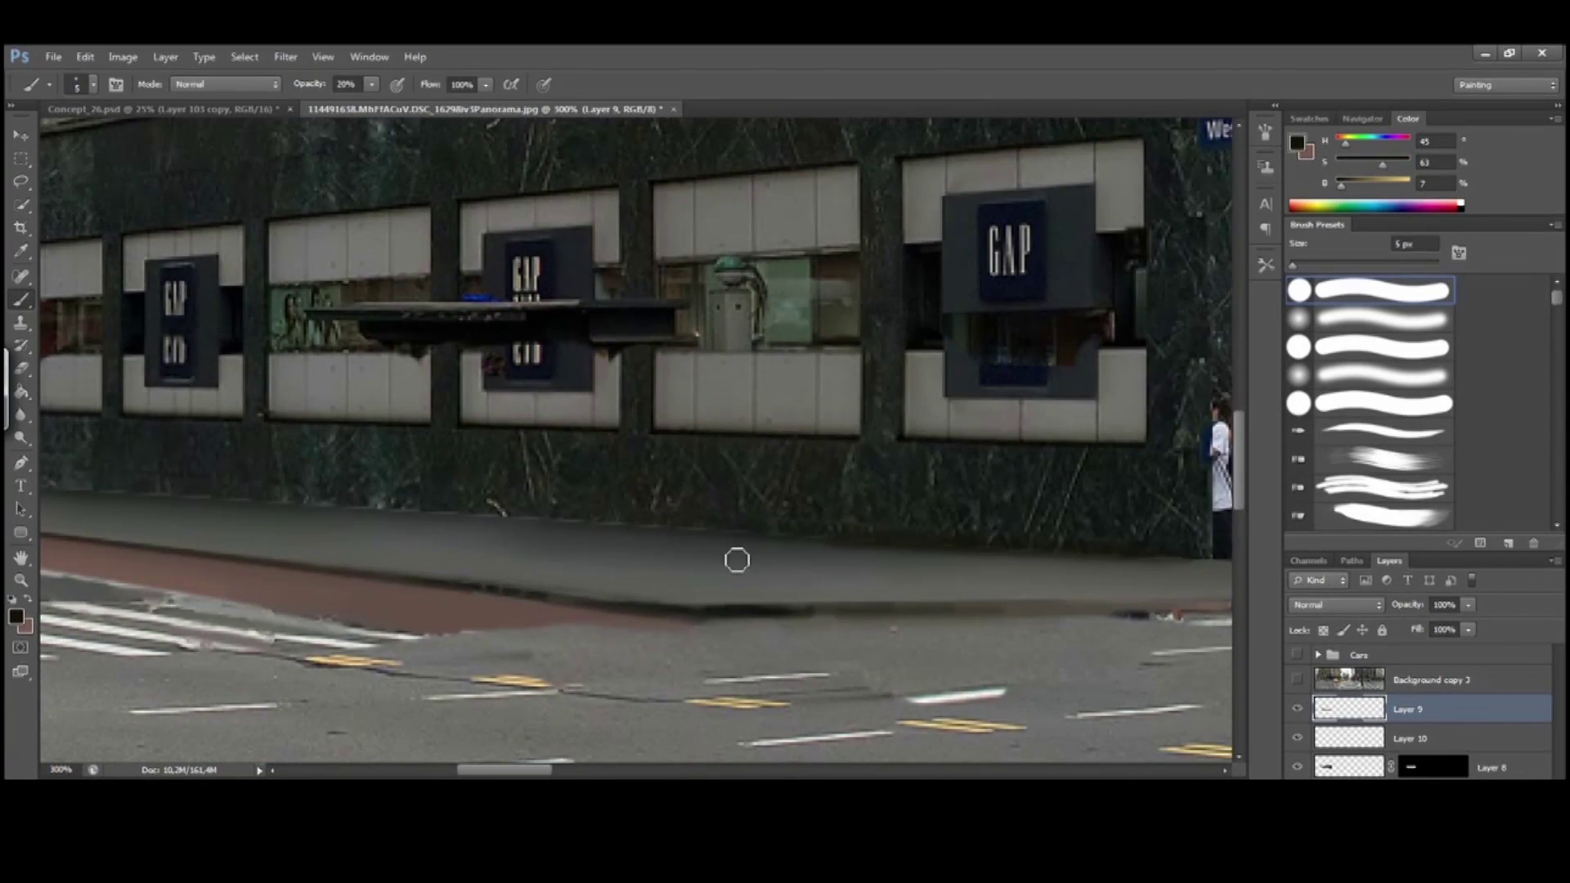
scroll(908, 551, left, 2)
Deepen the soft shadow along the base of the storefront wall with a sampled near-black and a 10 to 20 px textured brush
key(shift+period)
key(bracketleft)
key(bracketleft)
key(bracketleft)
key(bracketleft)
key(bracketleft)
key(bracketleft)
key(bracketleft)
key(bracketleft)
key(bracketleft)
key(bracketleft)
key(bracketleft)
key(bracketleft)
key(bracketleft)
key(bracketleft)
key(bracketleft)
key(bracketleft)
key(bracketleft)
key(bracketleft)
key(bracketleft)
key(bracketleft)
alt+click(851, 613)
scroll(352, 527, left, 2)
key(bracketright)
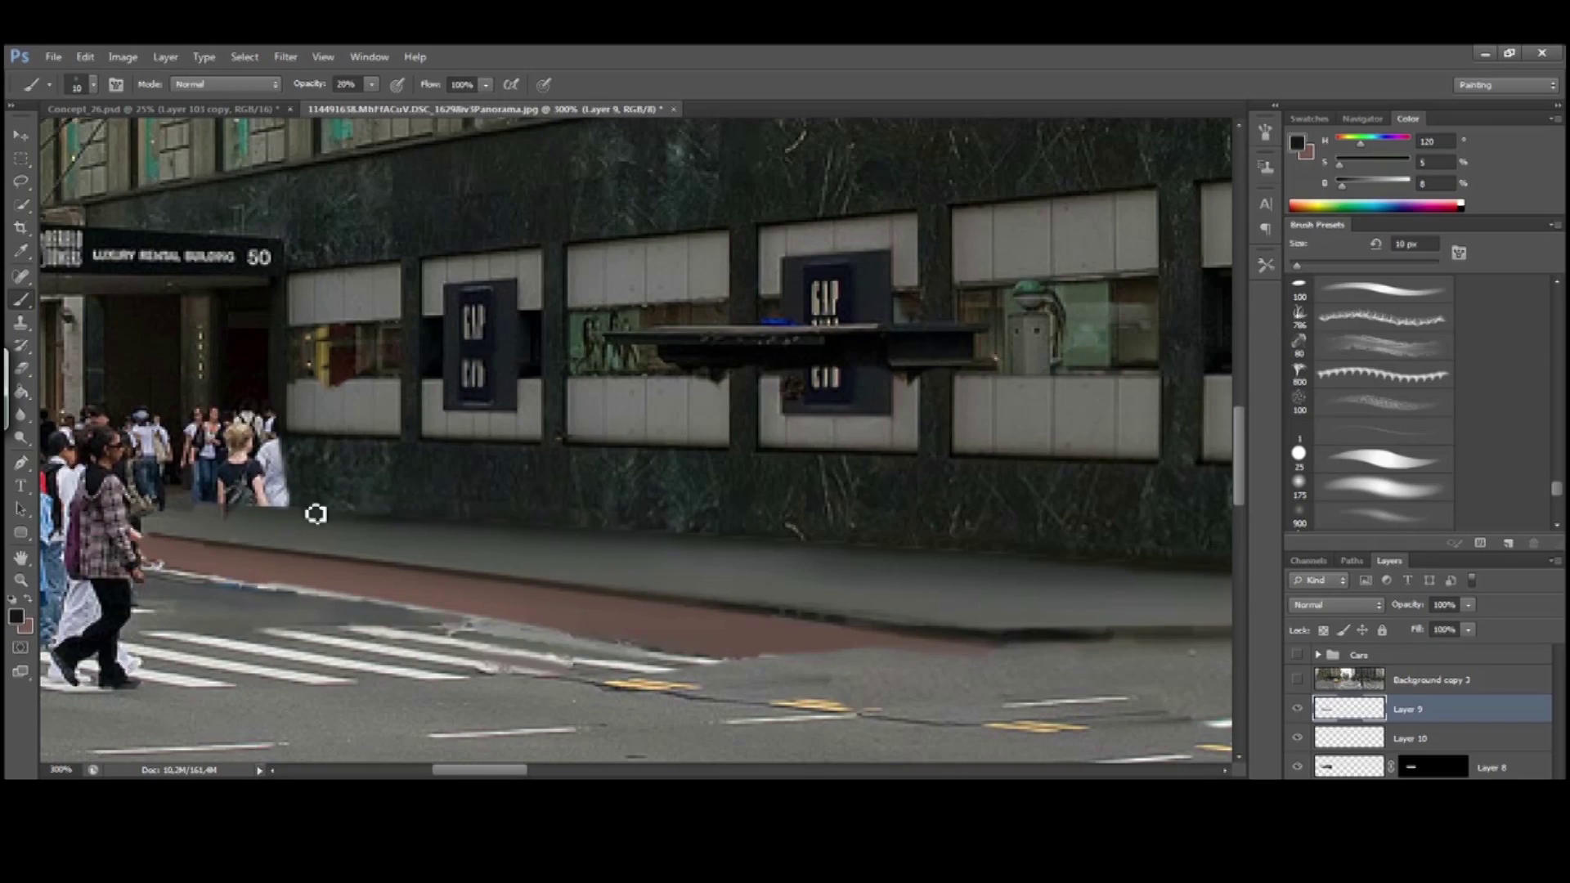
scroll(634, 547, right, 5)
scroll(505, 511, down, 1)
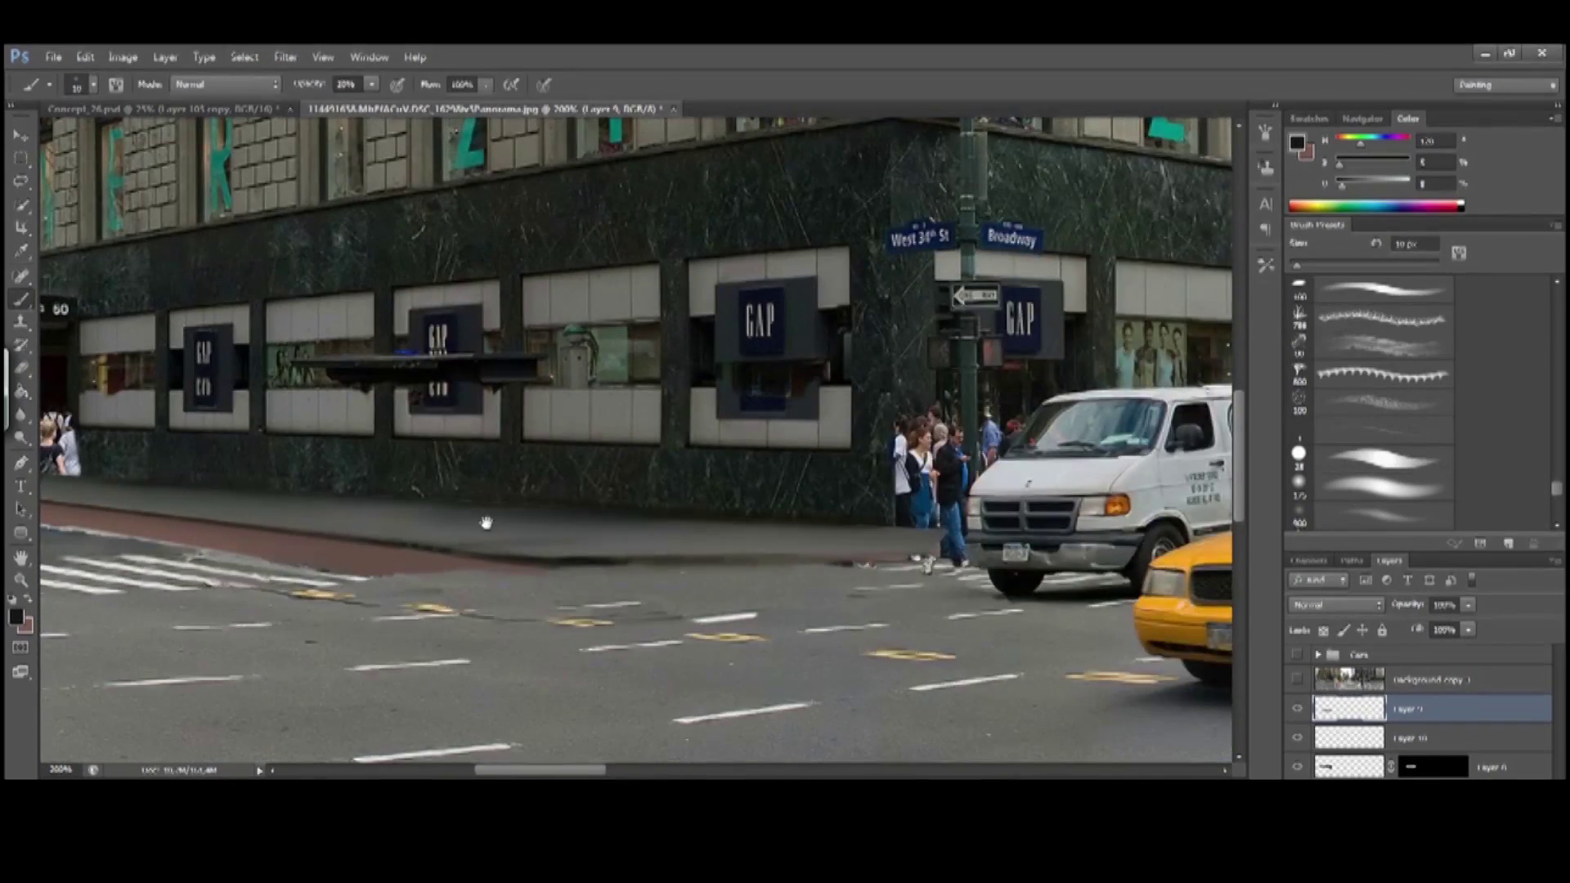
scroll(486, 521, left, 2)
scroll(992, 543, left, 3)
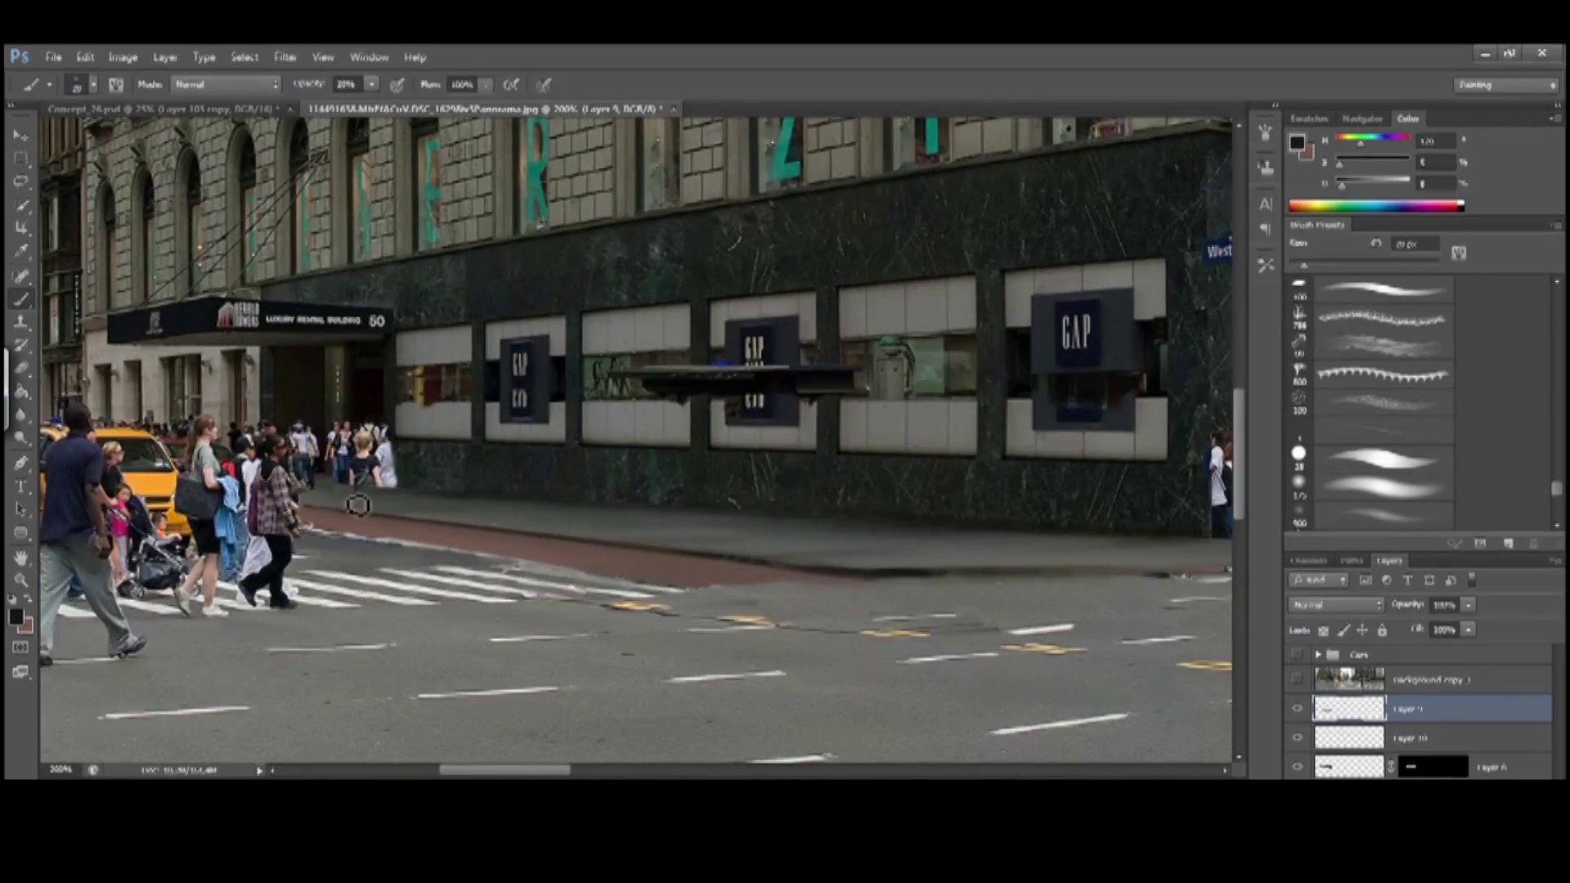
scroll(368, 507, left, 2)
Paint out the pedestrians in front of the entrance under the awning with dark colours sampled from the doorway
key(0)
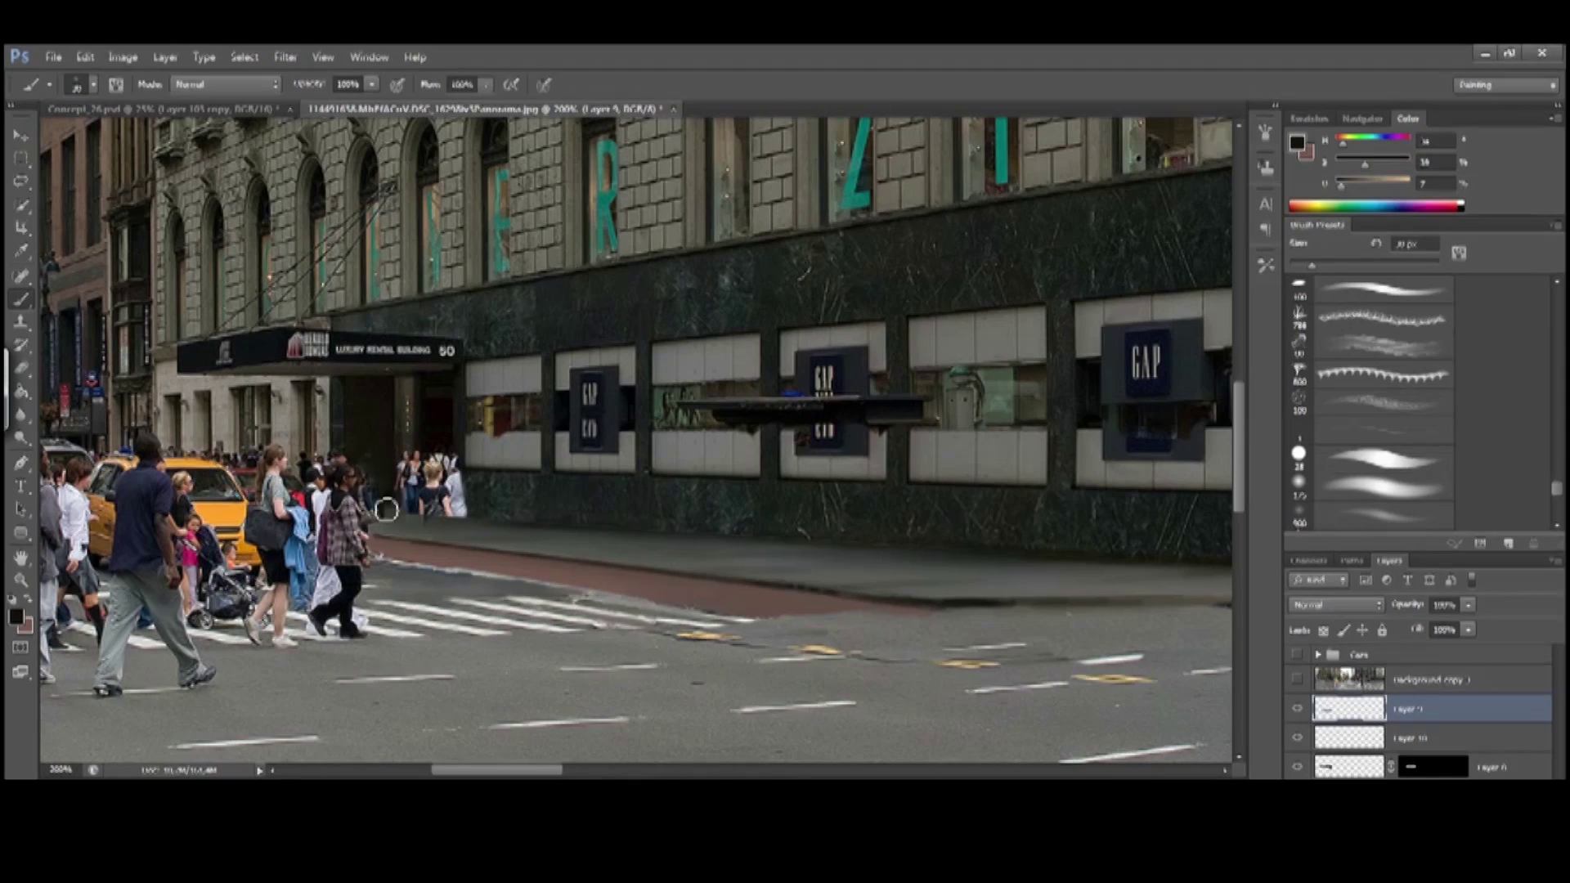
key(shift+comma)
key(8)
alt+click(405, 520)
alt+click(400, 445)
key(bracketright)
mouse_move(415, 455)
mouse_down()
mouse_move(417, 501)
mouse_move(448, 462)
mouse_move(468, 500)
mouse_move(512, 522)
mouse_move(610, 498)
mouse_move(491, 491)
mouse_move(528, 477)
mouse_up()
alt+click(438, 428)
key(bracketleft)
key(bracketleft)
alt+click(572, 464)
alt+click(572, 464)
key(bracketleft)
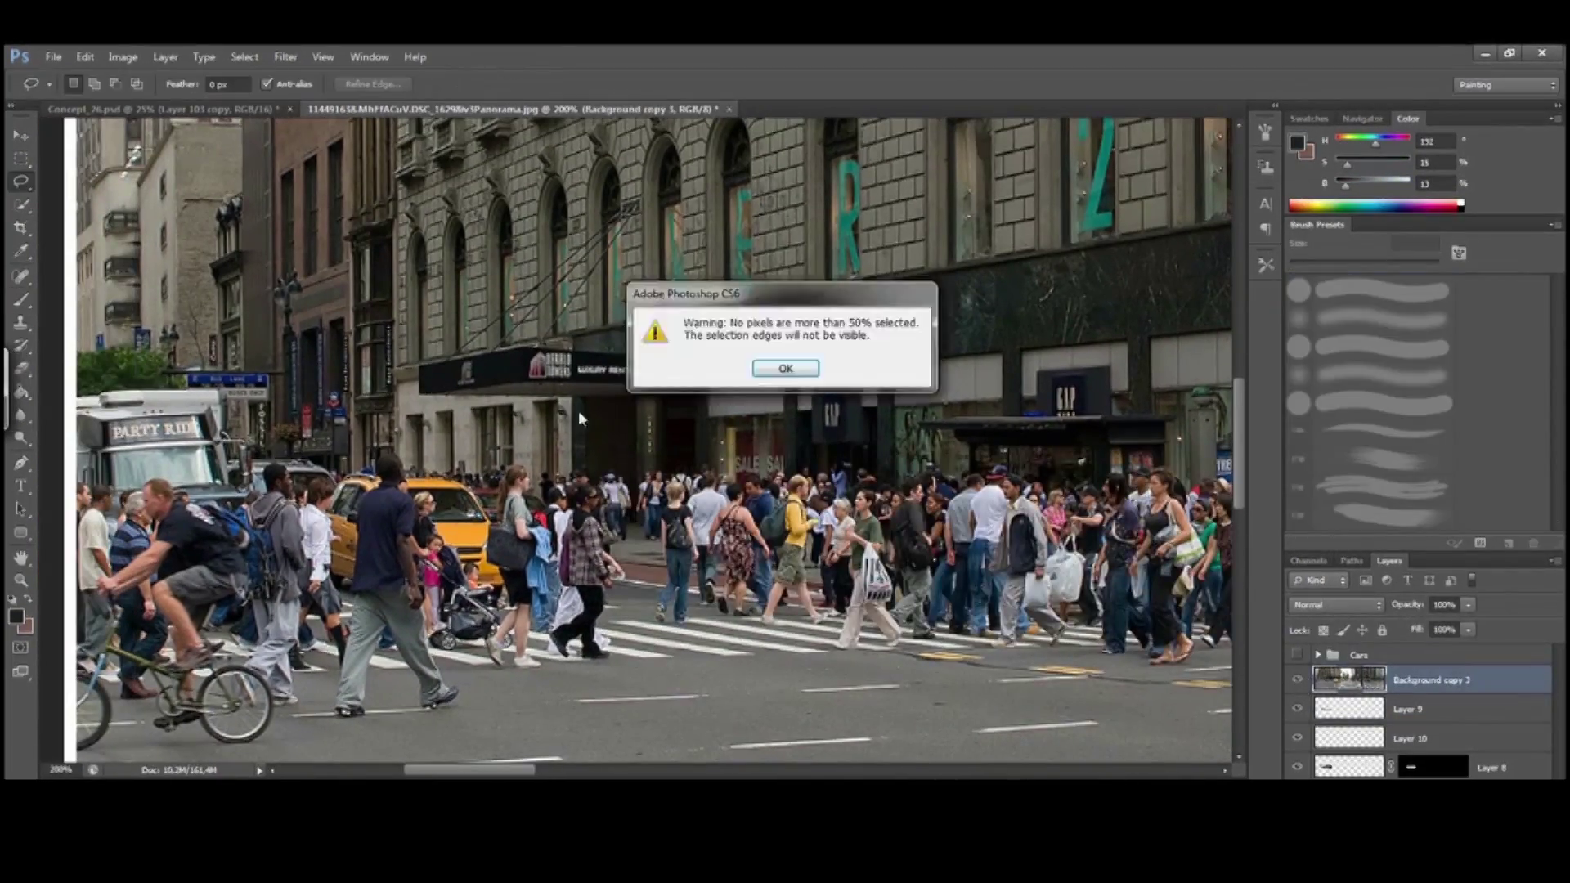
Copy the selected area of Background copy 3 to a new layer, place it over the pedestrians beside the entrance and blend it with a black mask
key(Return)
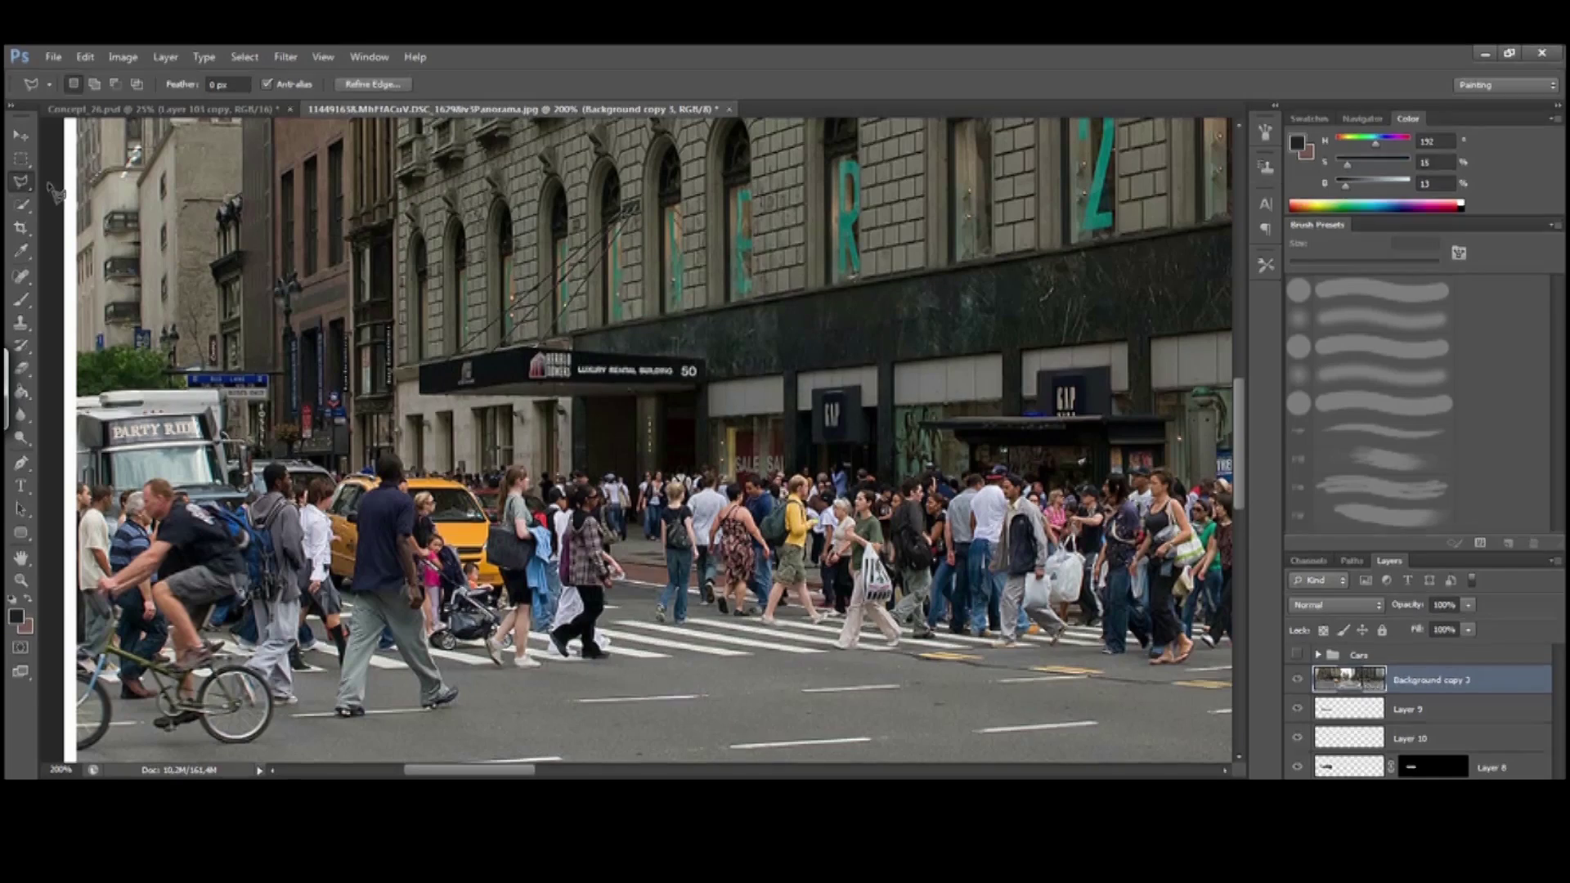
key(ctrl+j)
key(v)
click(1297, 708)
drag(498, 523, 498, 537)
drag(631, 464, 637, 426)
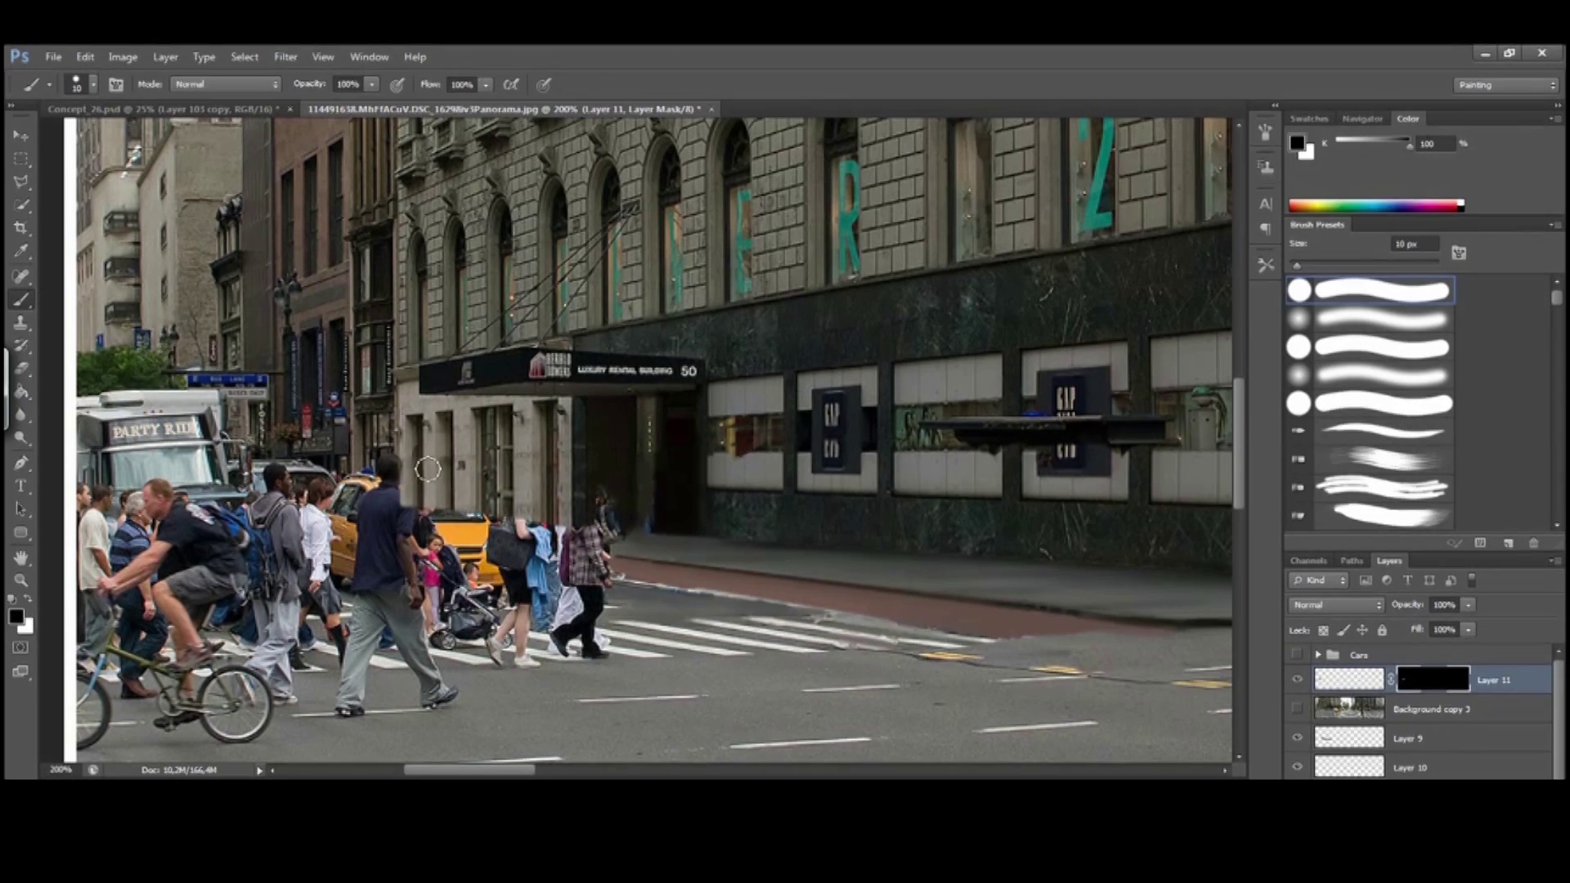
drag(571, 472, 615, 463)
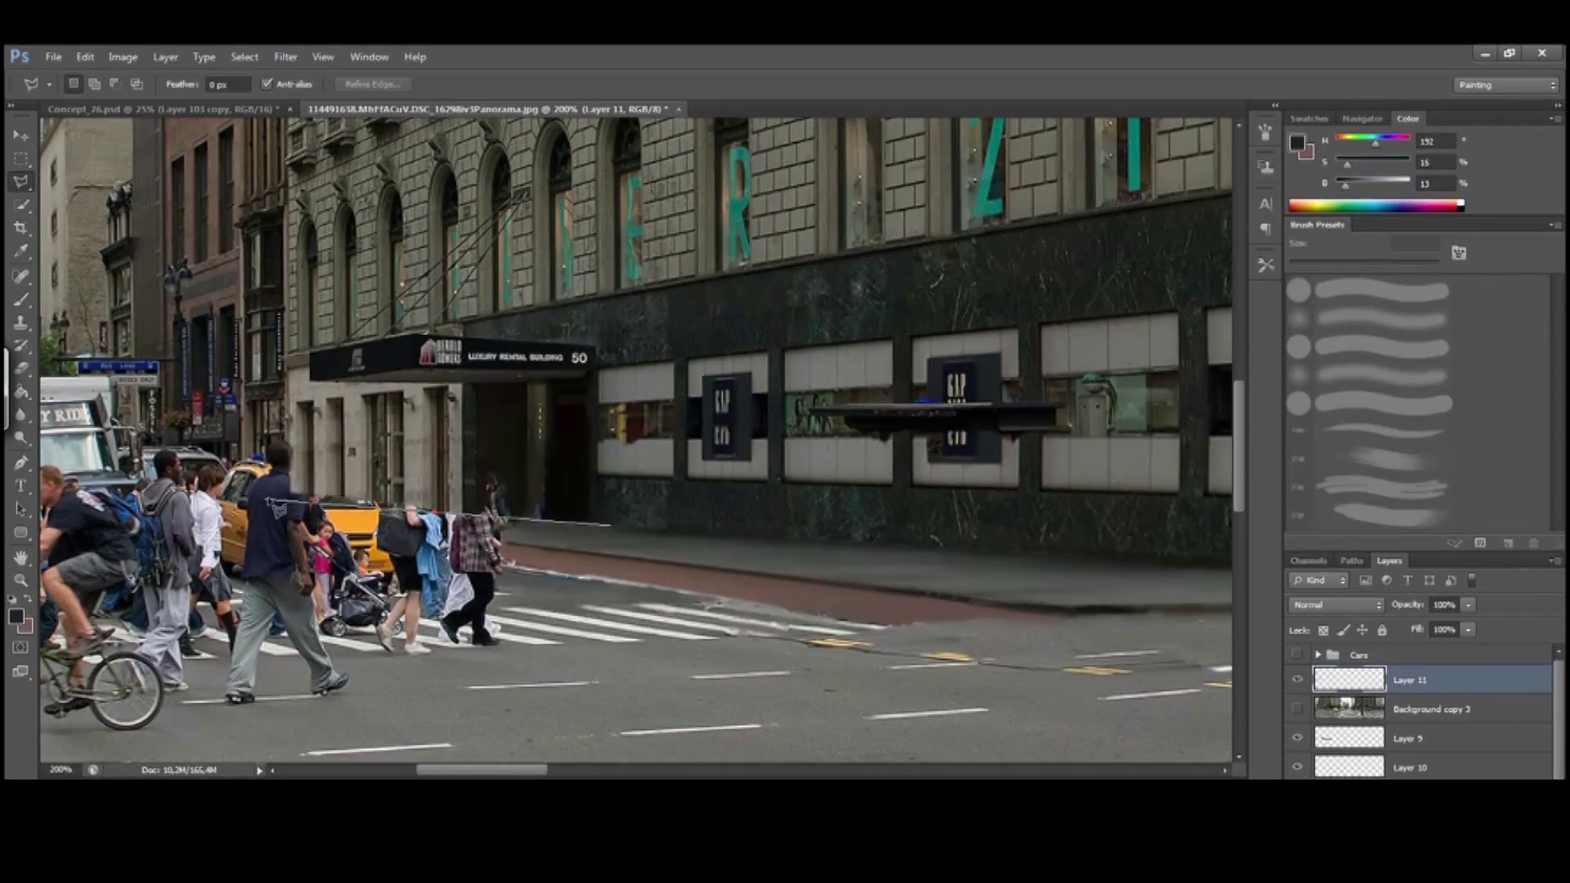
Outline a tapering sidewalk extension across the pedestrians with a polygonal selection and fill it with sampled greys on Layer 11
double_click(518, 518)
key(b)
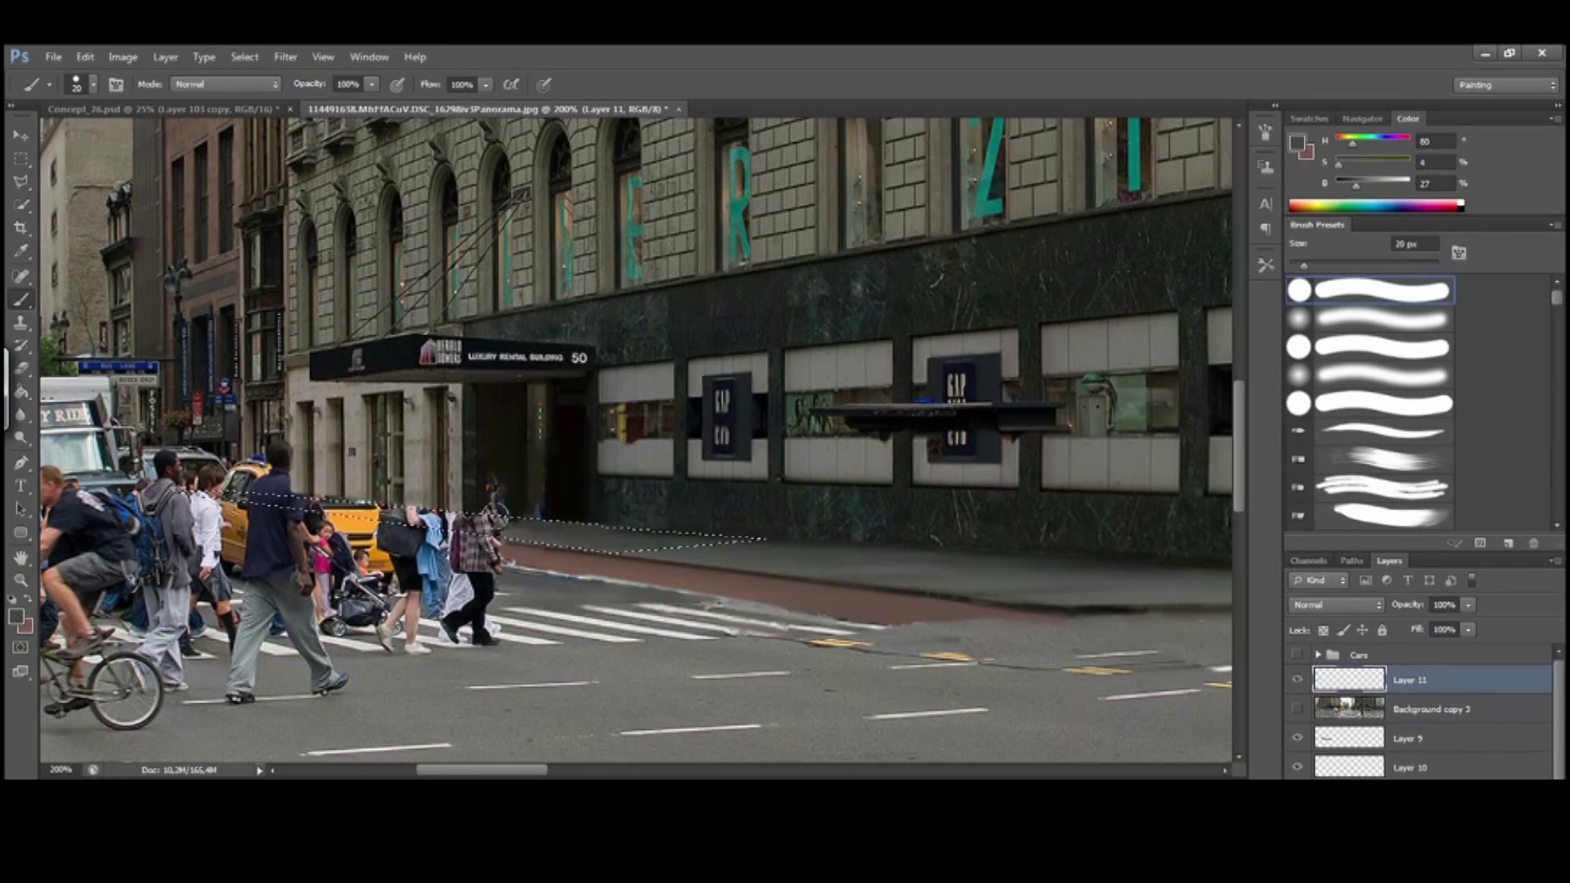
key(bracketleft)
key(2)
alt+click(480, 515)
key(0)
key(bracketleft)
key(bracketleft)
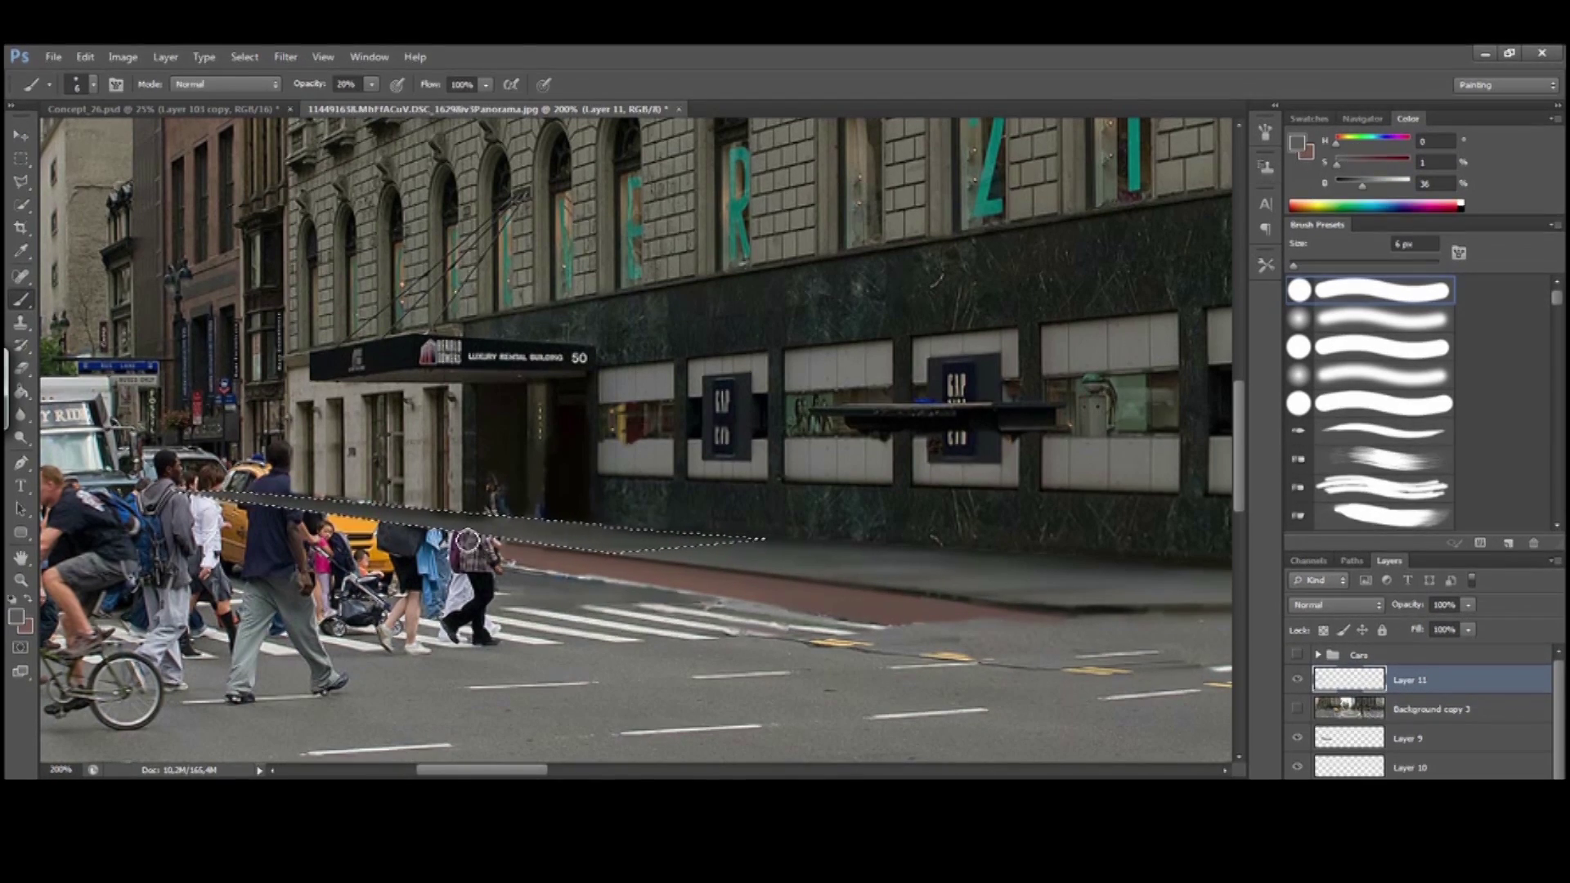
Extend the red road strip along the new sidewalk edge across the pedestrians using sampled colours, and clear the selection
alt+click(413, 541)
key(bracketright)
drag(413, 542, 527, 564)
alt+click(736, 542)
key(m)
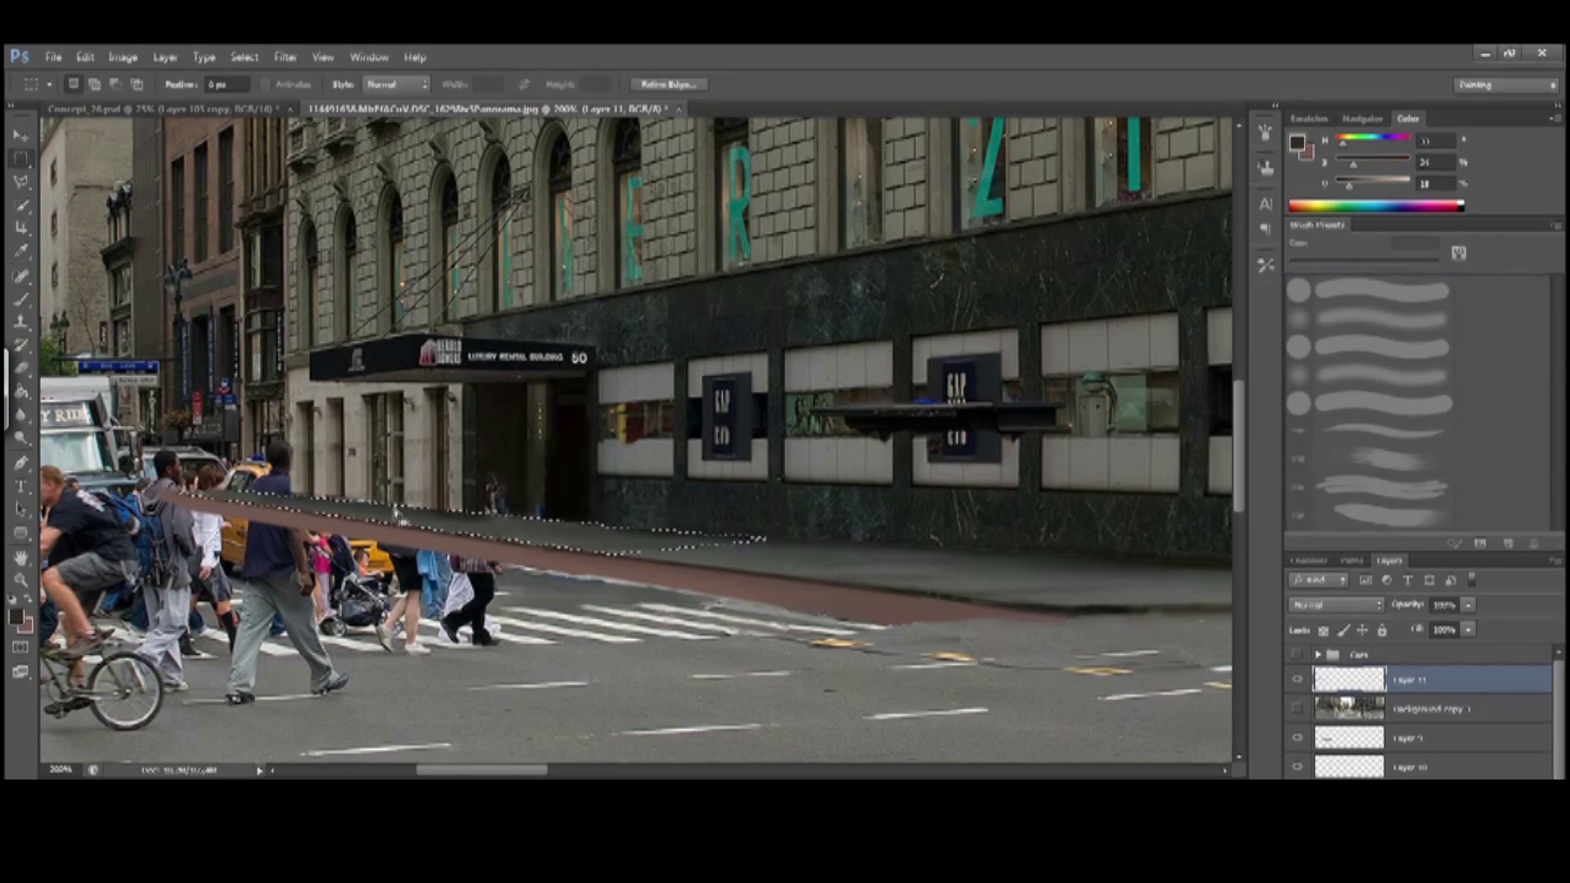
key(ctrl+d)
Blend the extended sidewalk into the existing pavement in front of the entrance with sampled greys and a 10 px brush
key(b)
scroll(596, 543, left, 3)
scroll(659, 480, down, 1)
alt+click(768, 505)
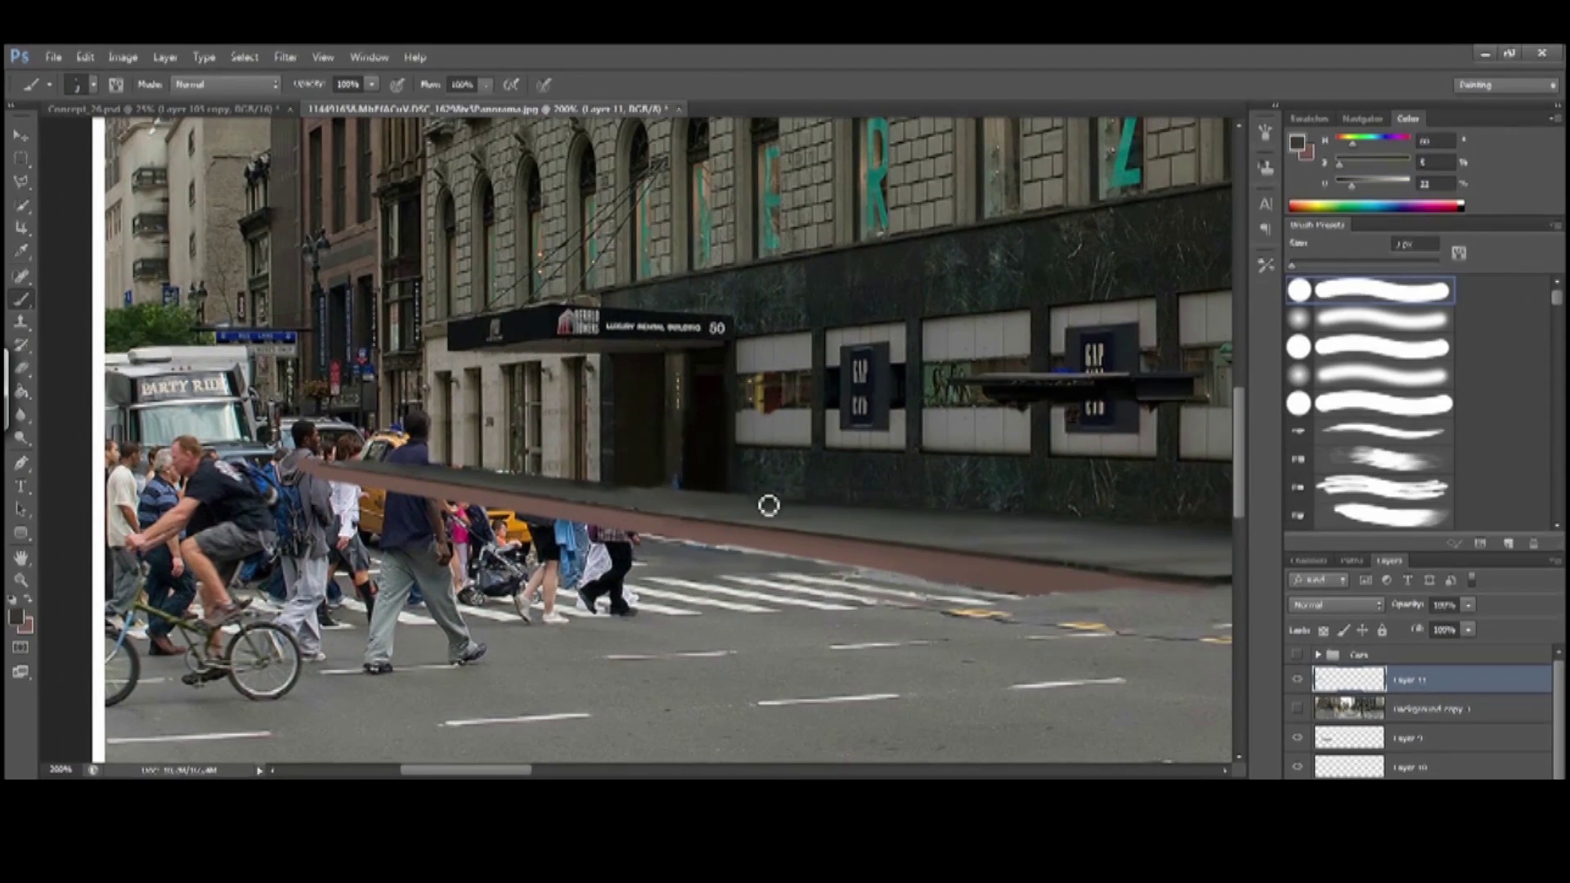
key(bracketright)
scroll(342, 494, right, 2)
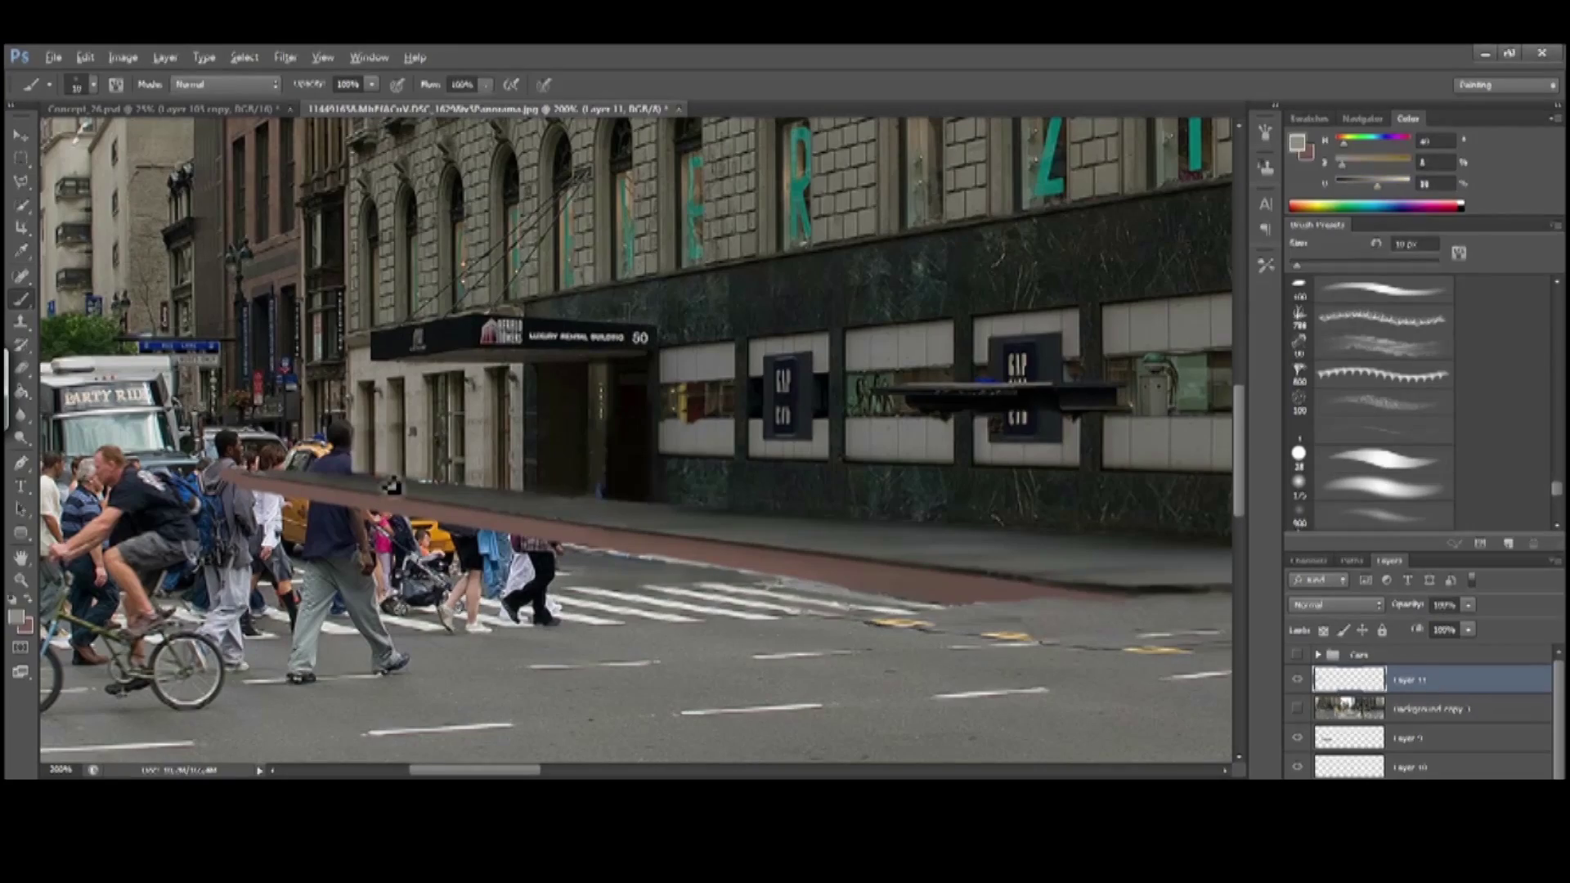
Draw the dark curb line and the building's base edge along the extended sidewalk with sampled dark colours and a 1 px brush
scroll(391, 486, up, 5)
key(bracketleft)
key(bracketleft)
key(bracketleft)
key(bracketleft)
alt+click(415, 487)
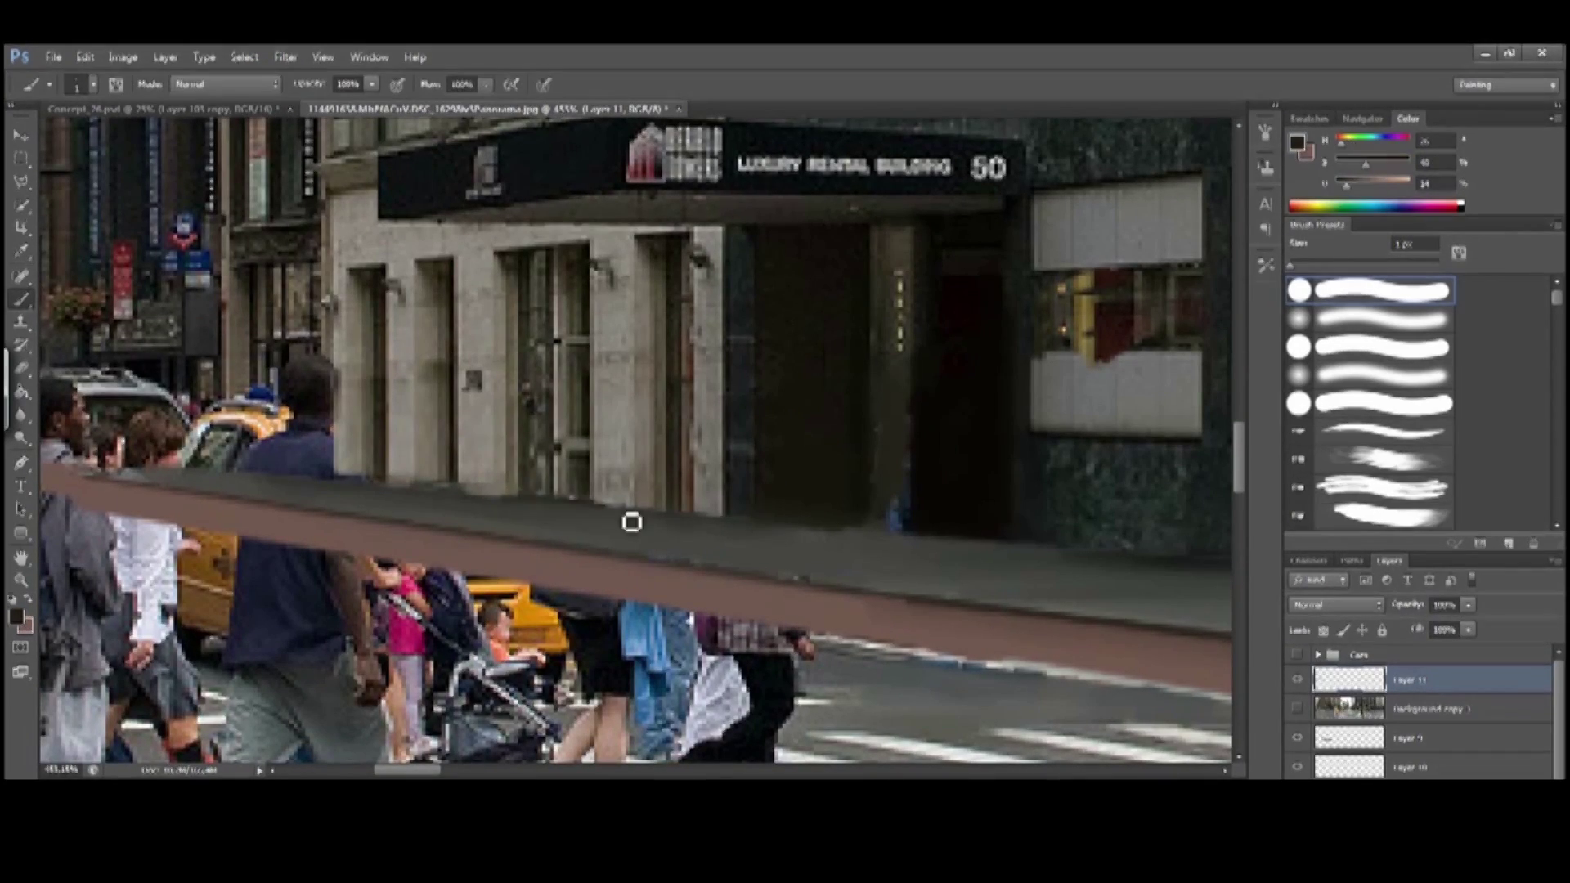
scroll(662, 511, right, 5)
scroll(719, 417, up, 3)
scroll(695, 442, left, 4)
scroll(695, 441, down, 2)
scroll(597, 556, left, 1)
alt+click(581, 555)
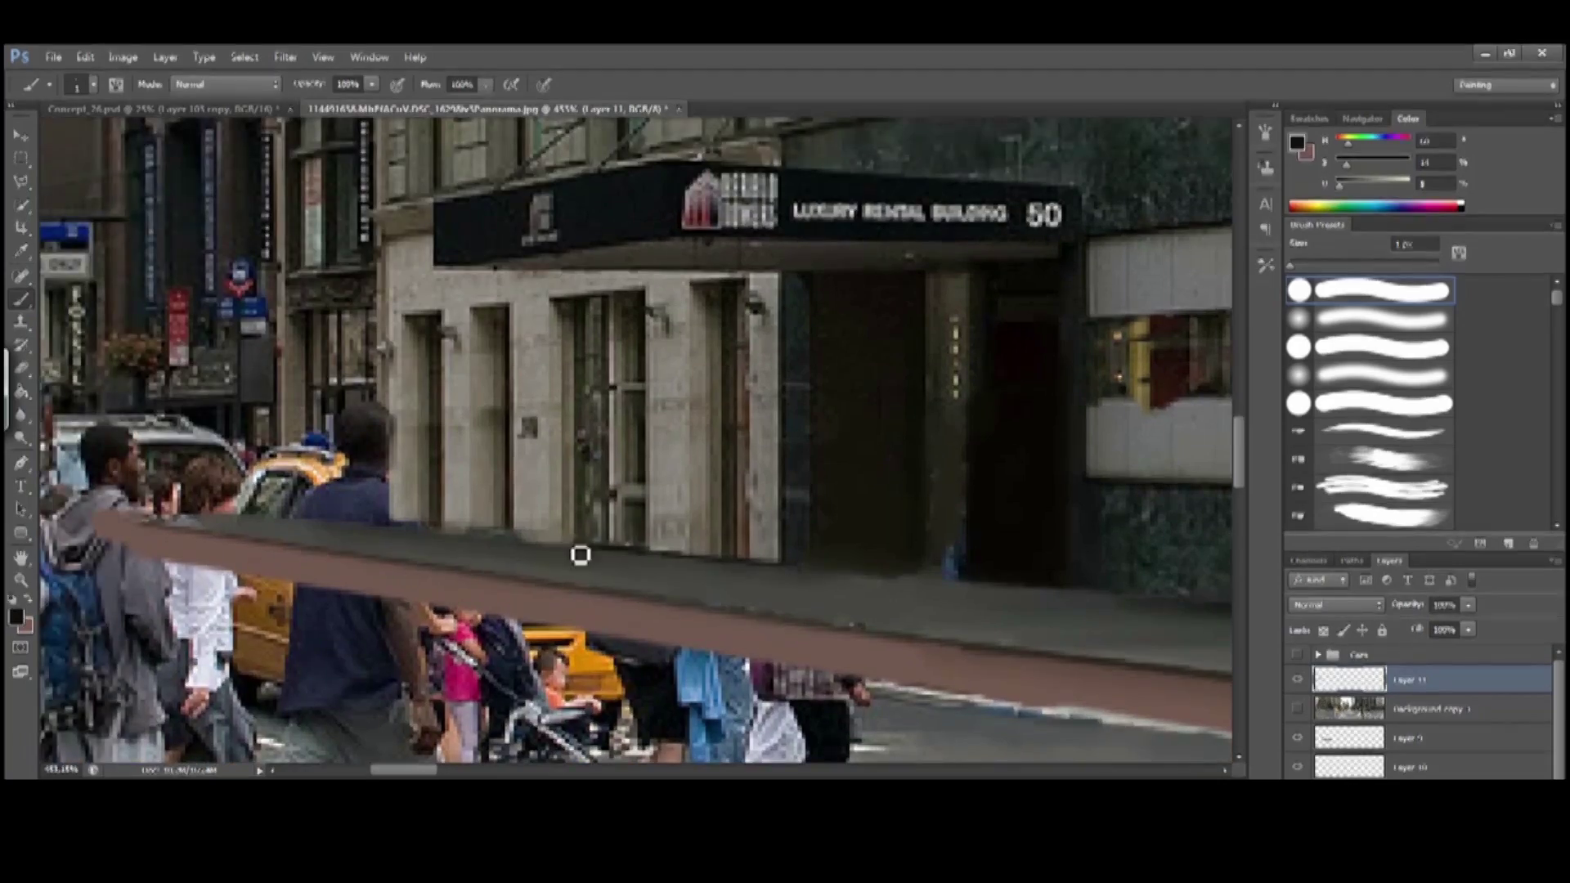
scroll(440, 532, down, 4)
scroll(446, 540, right, 3)
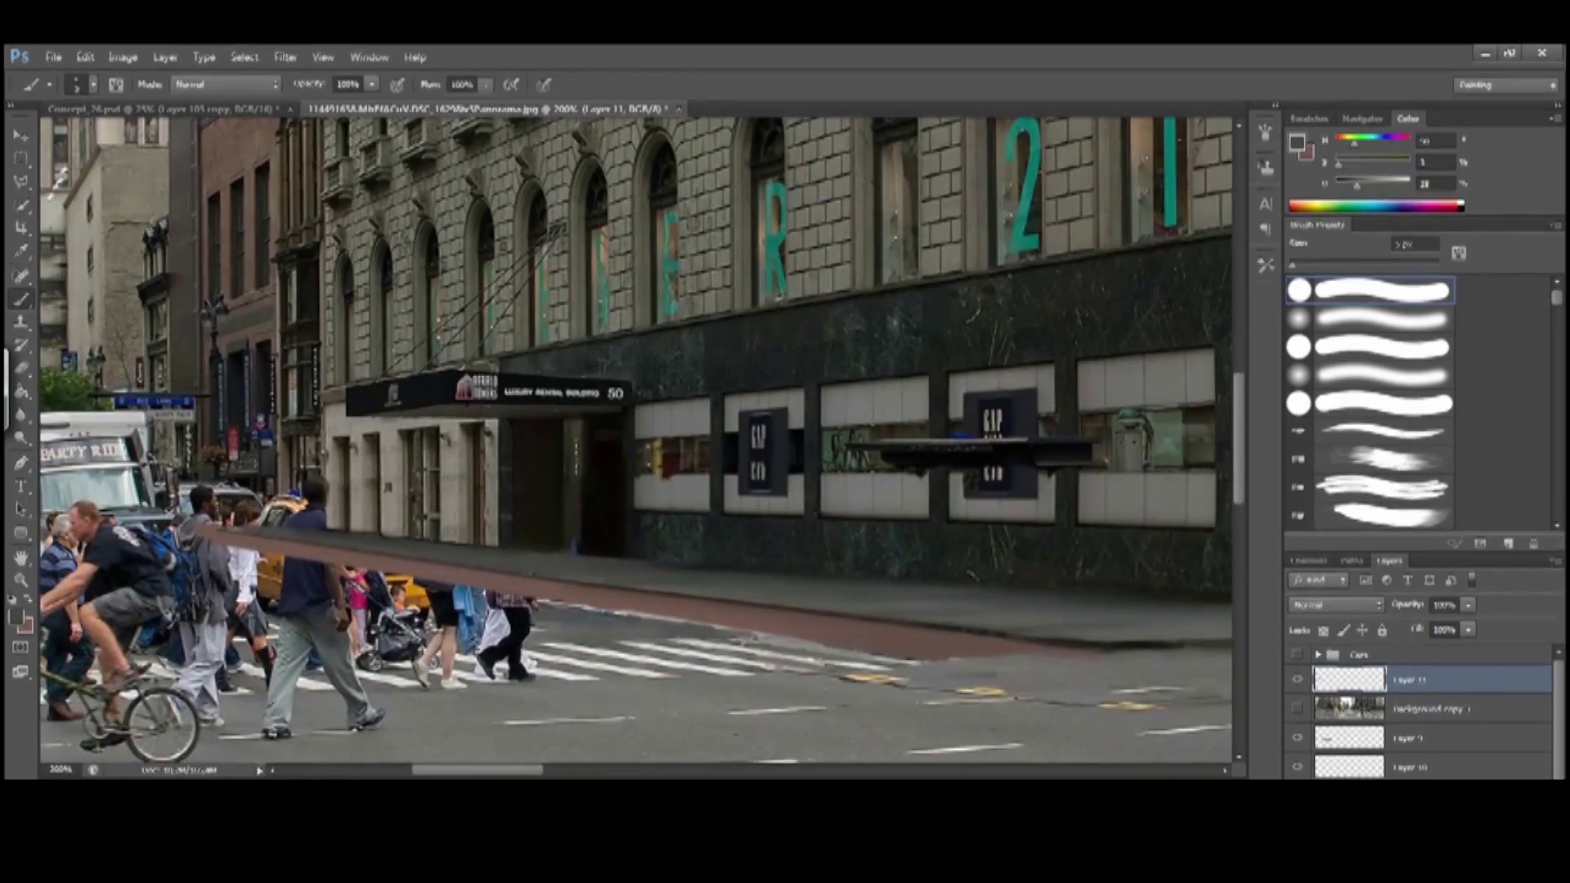
Even out the surface of the extended sidewalk beside the entrance with a sampled grey and an enlarged brush
key(bracketright)
key(bracketright)
key(bracketright)
key(bracketright)
key(bracketright)
key(bracketright)
key(bracketright)
key(bracketright)
key(bracketright)
key(bracketright)
key(bracketright)
key(bracketright)
alt+click(454, 553)
scroll(455, 553, left, 3)
scroll(655, 543, right, 3)
scroll(655, 543, up, 2)
Touch up the extended sidewalk and its edges with sampled colours and a small brush at 20% opacity, and compare with Layer 9 hidden and shown
key(bracketleft)
key(bracketleft)
key(bracketleft)
key(bracketleft)
key(bracketleft)
key(bracketleft)
key(bracketleft)
key(bracketleft)
key(bracketleft)
key(bracketleft)
key(bracketleft)
alt+click(578, 558)
key(bracketright)
key(bracketright)
alt+click(521, 607)
key(2)
scroll(578, 621, left, 2)
alt+click(762, 603)
scroll(762, 603, down, 5)
scroll(762, 603, up, 3)
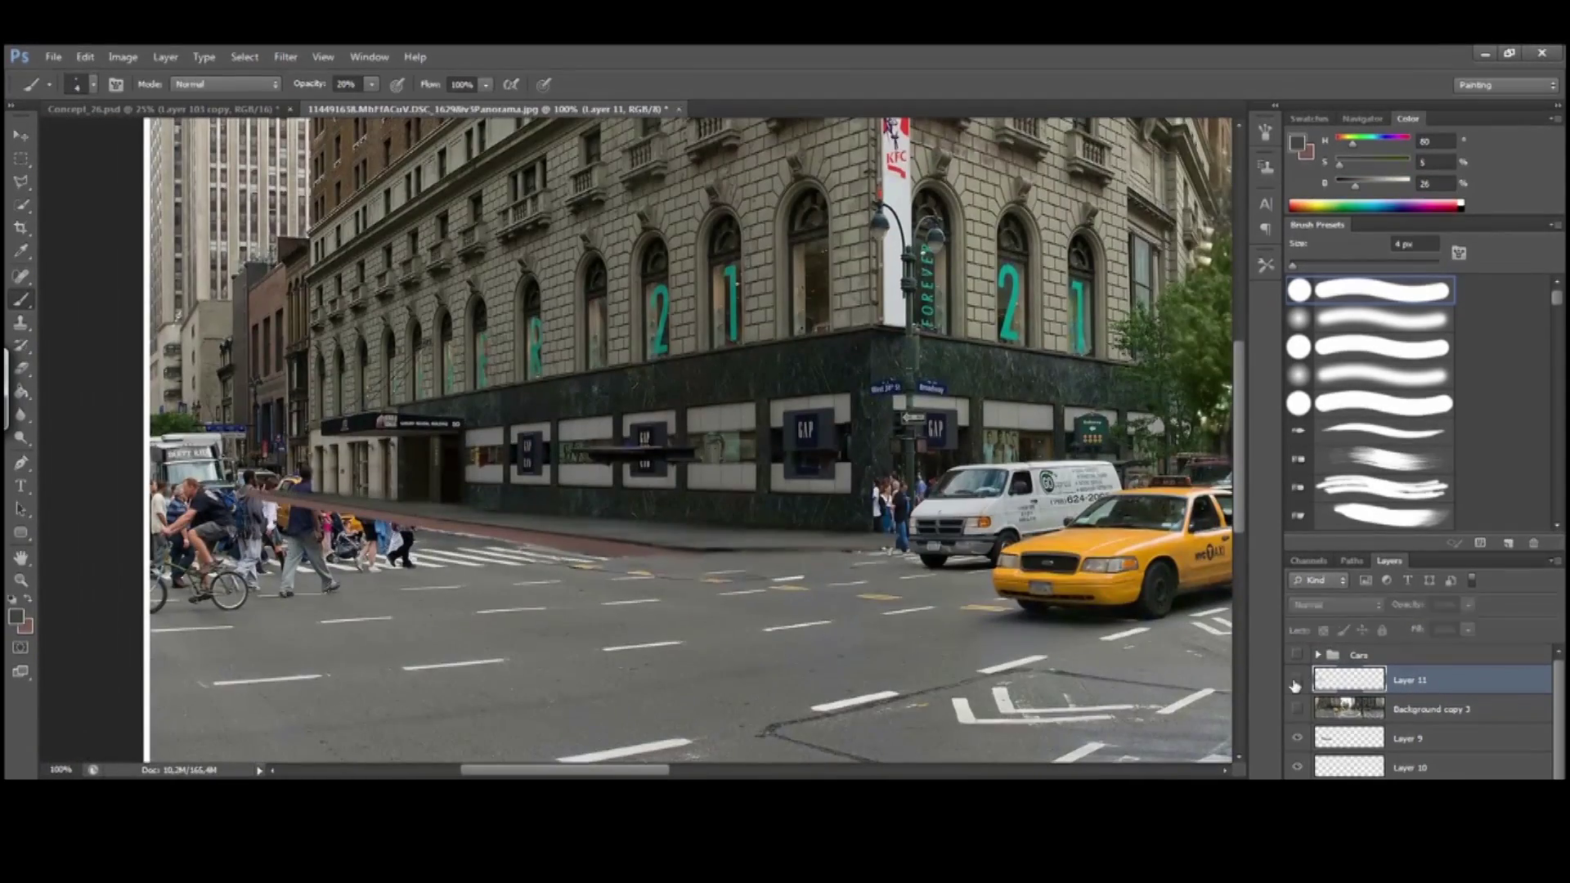
click(1298, 739)
click(1299, 738)
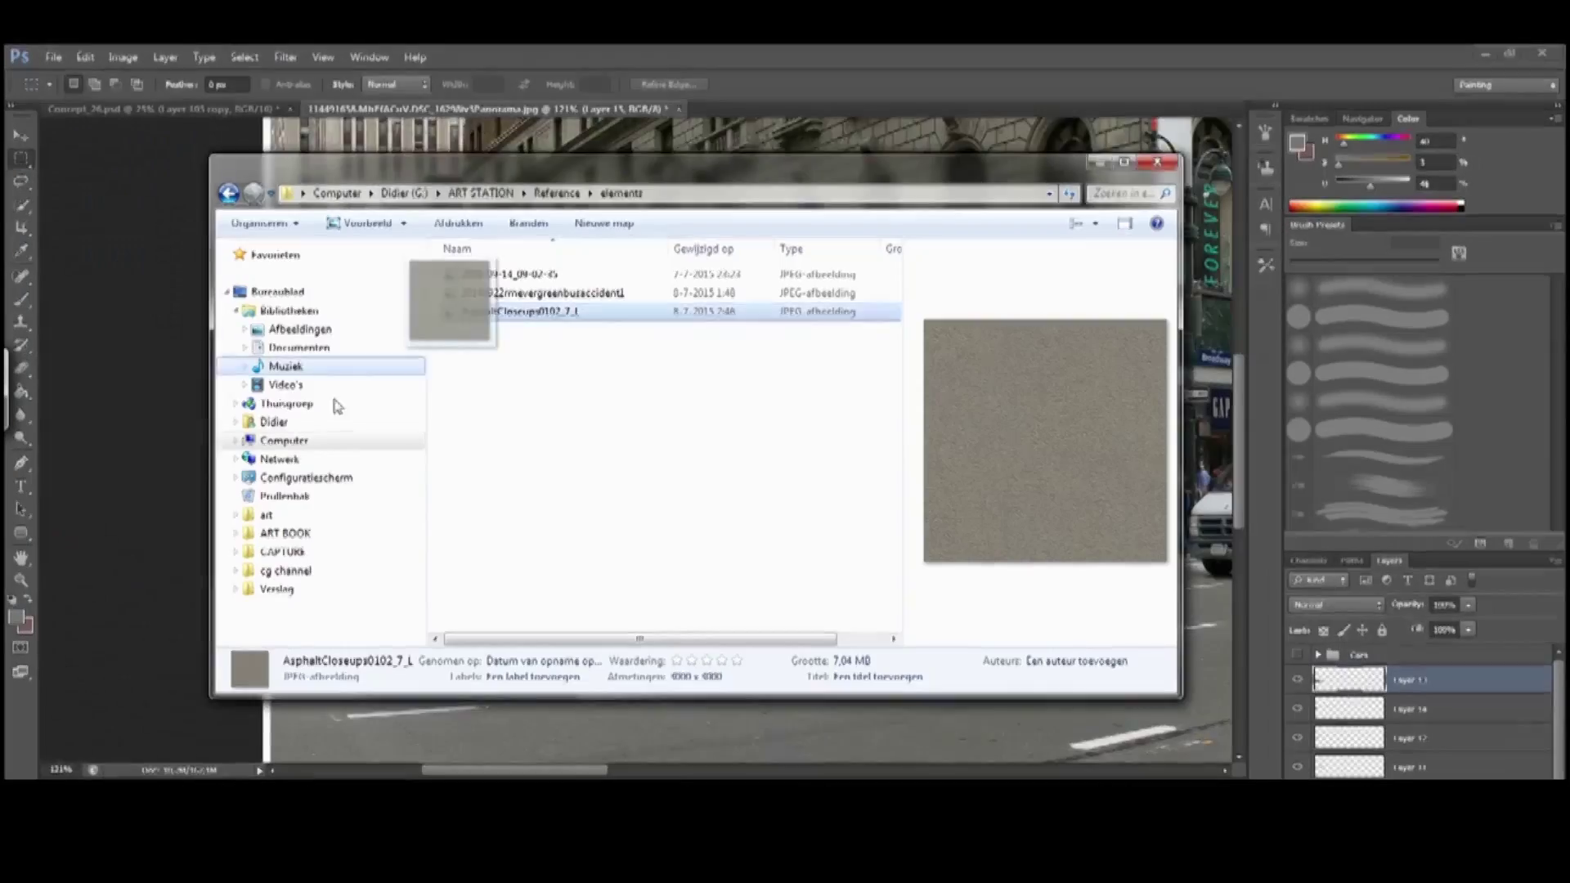
Place the AsphaltCloseups0102_7_L texture, flatten and skew it over the road, clip it to Layer 13 and open its Hue/Saturation adjustment
drag(445, 305, 613, 483)
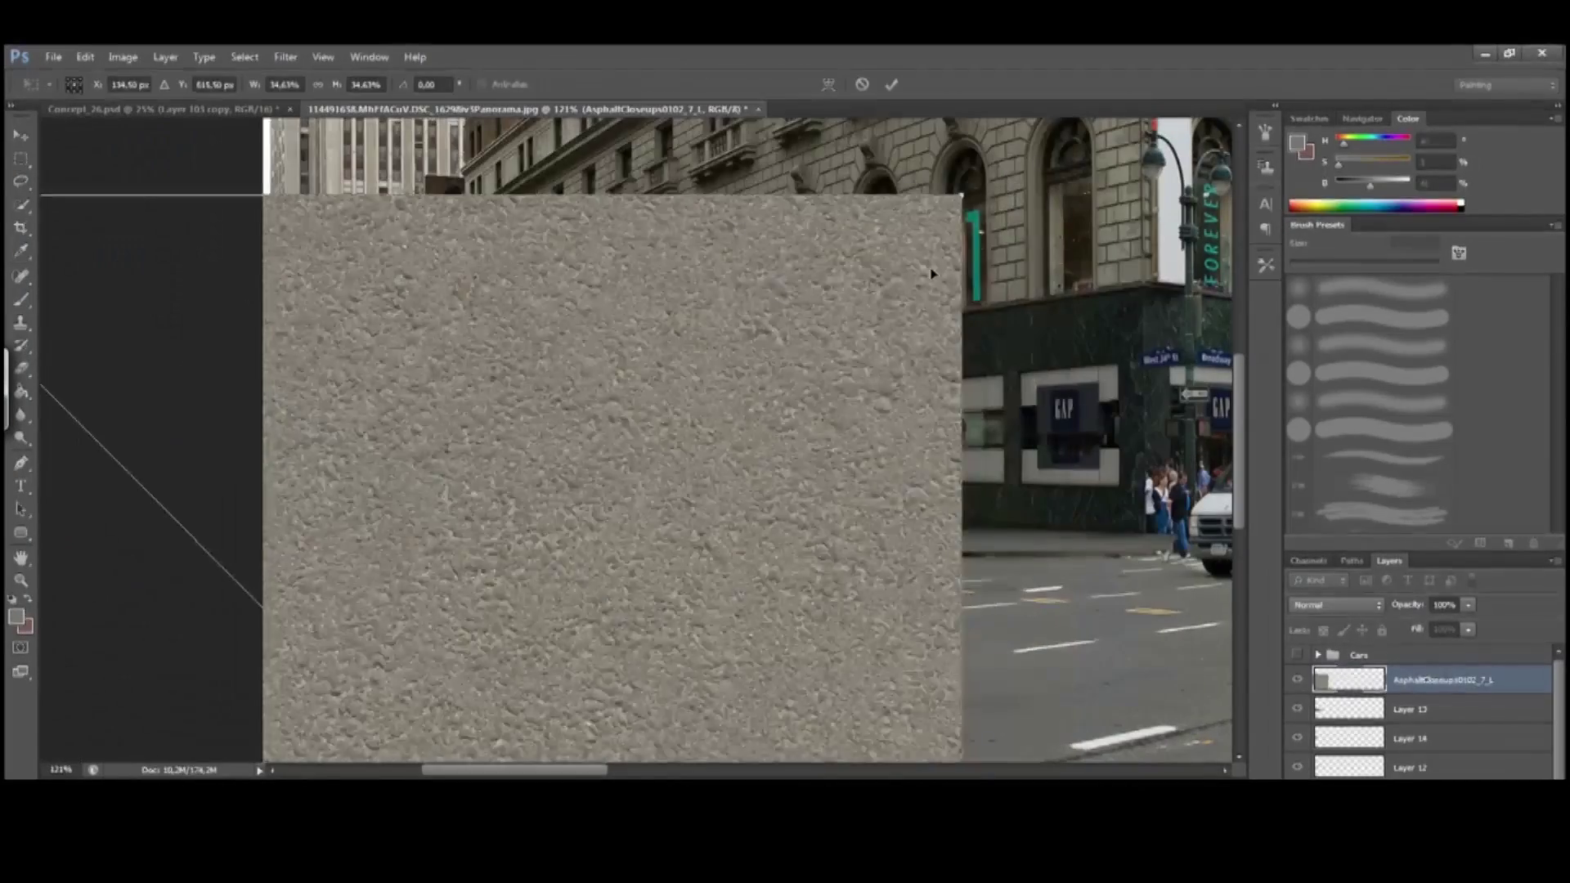
drag(936, 262, 424, 484)
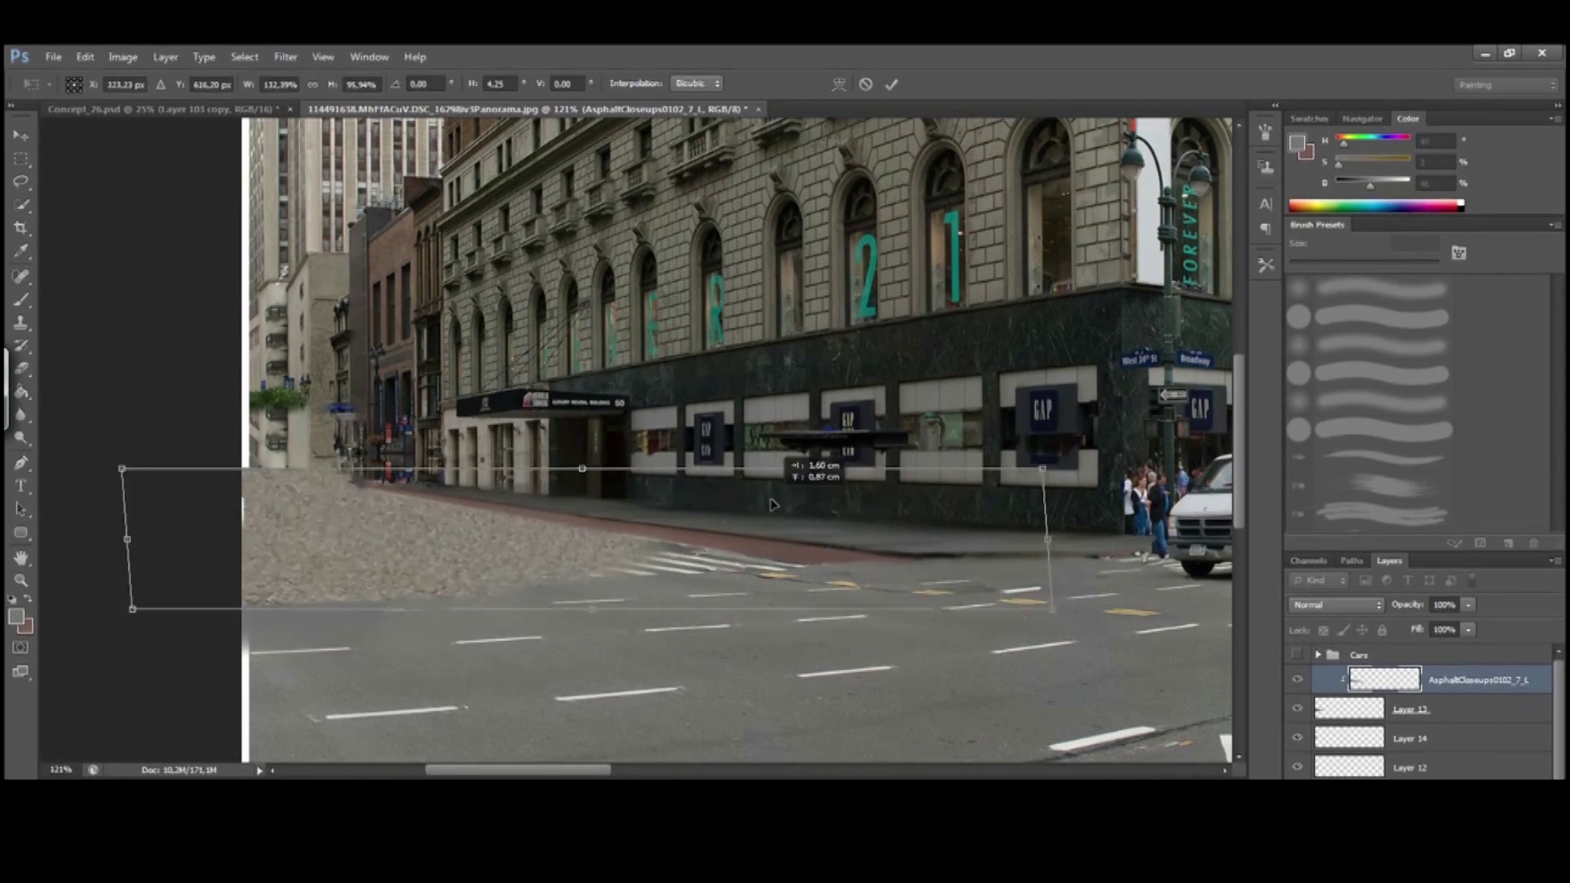
key(ctrl+u)
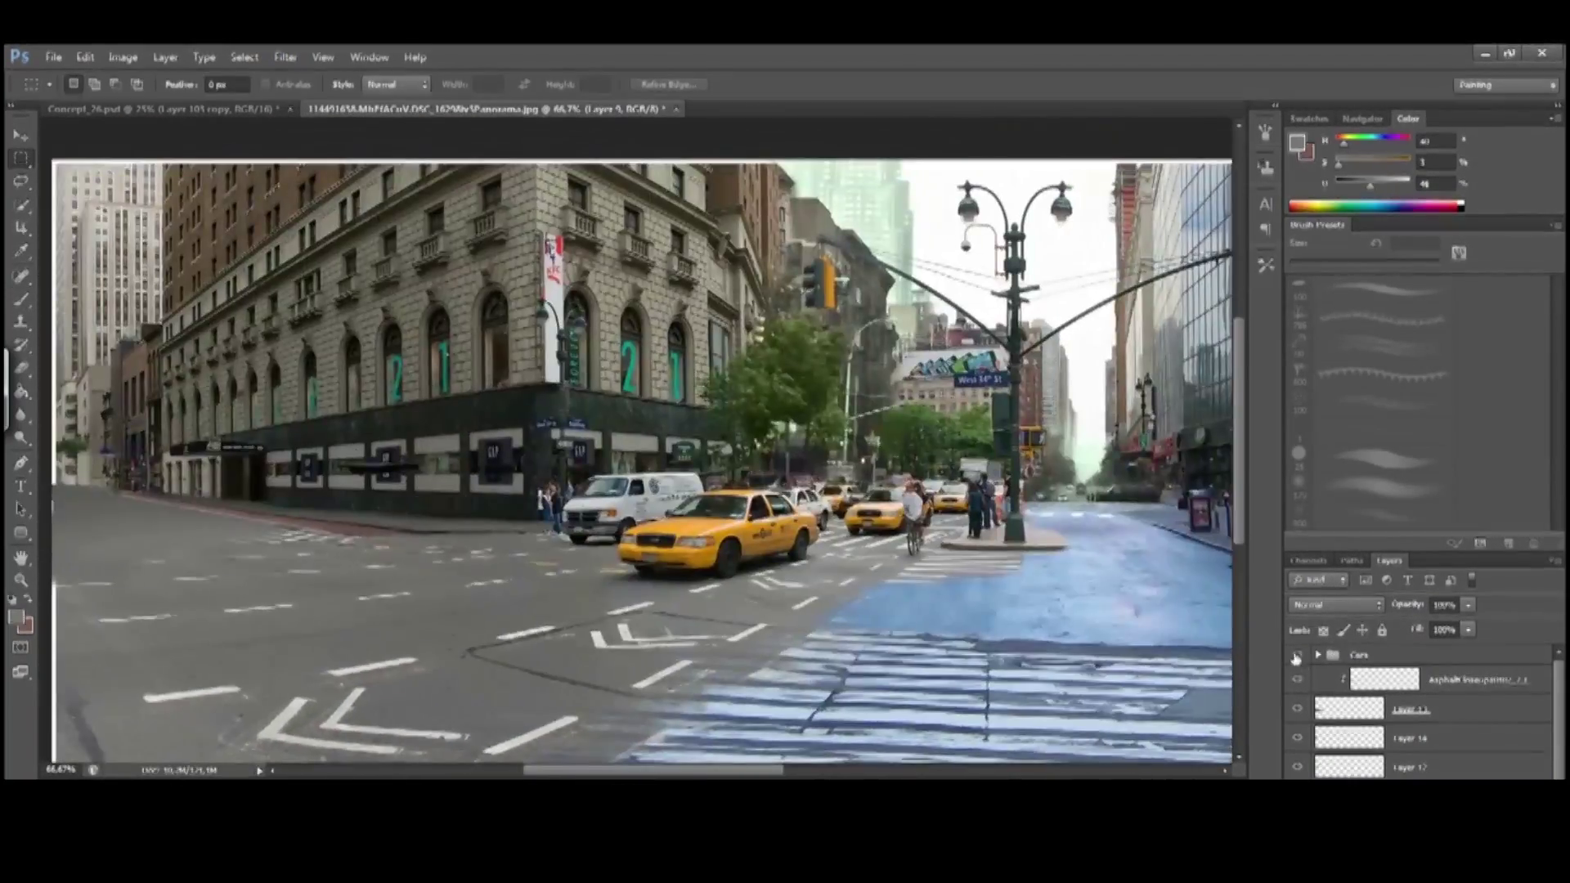
Show the Cars group and refine the car layer's mask around the front of the white minivan with a small brush
click(1297, 655)
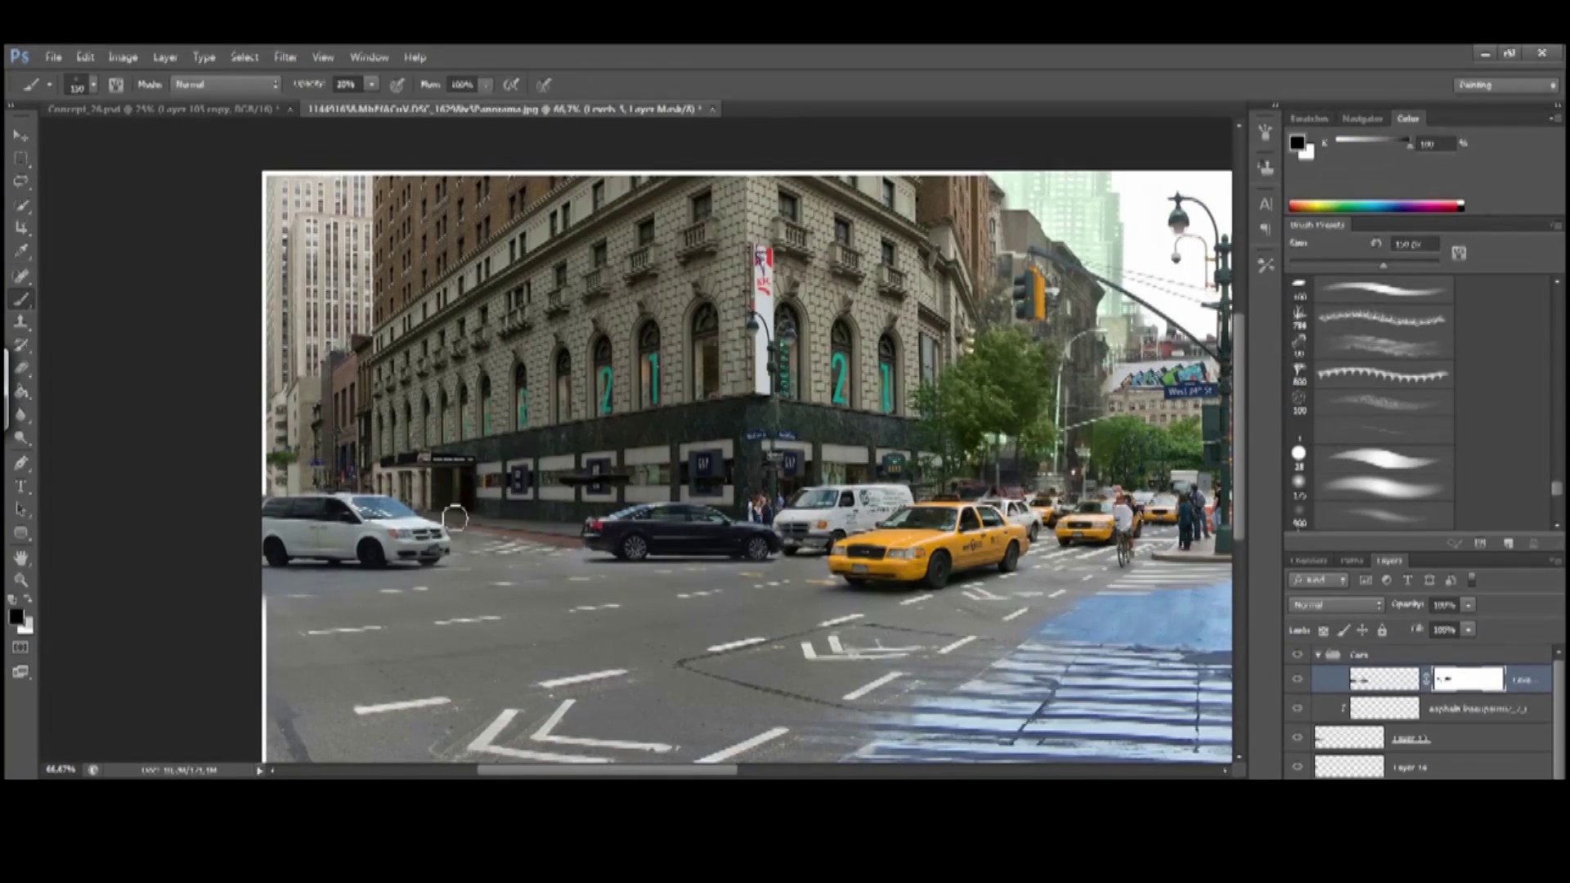
scroll(449, 505, up, 5)
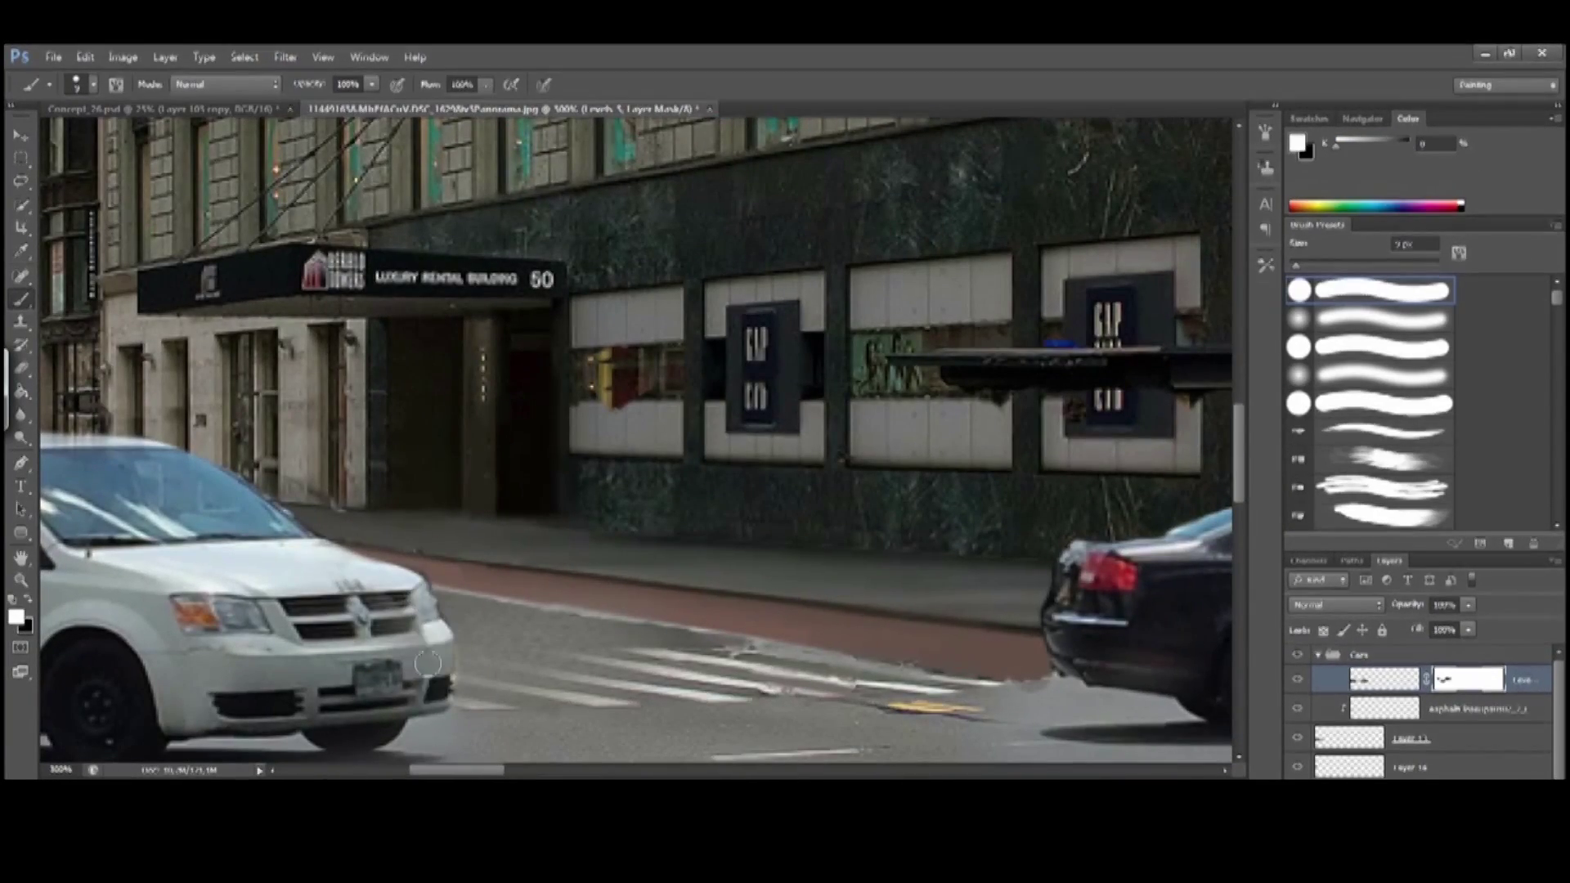
drag(456, 625, 486, 593)
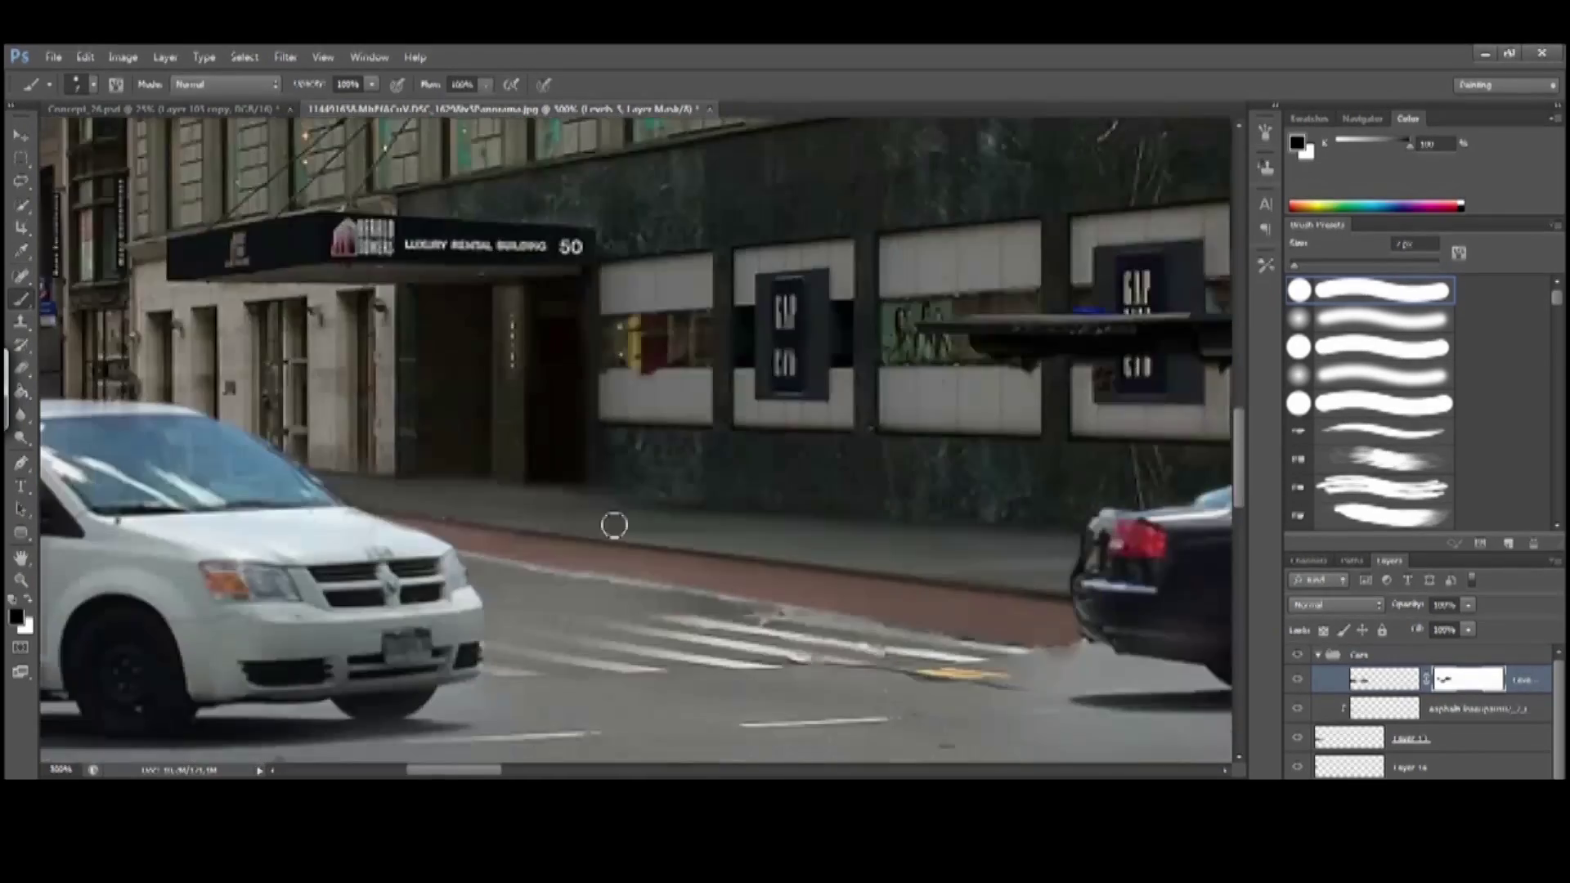
scroll(738, 582, down, 2)
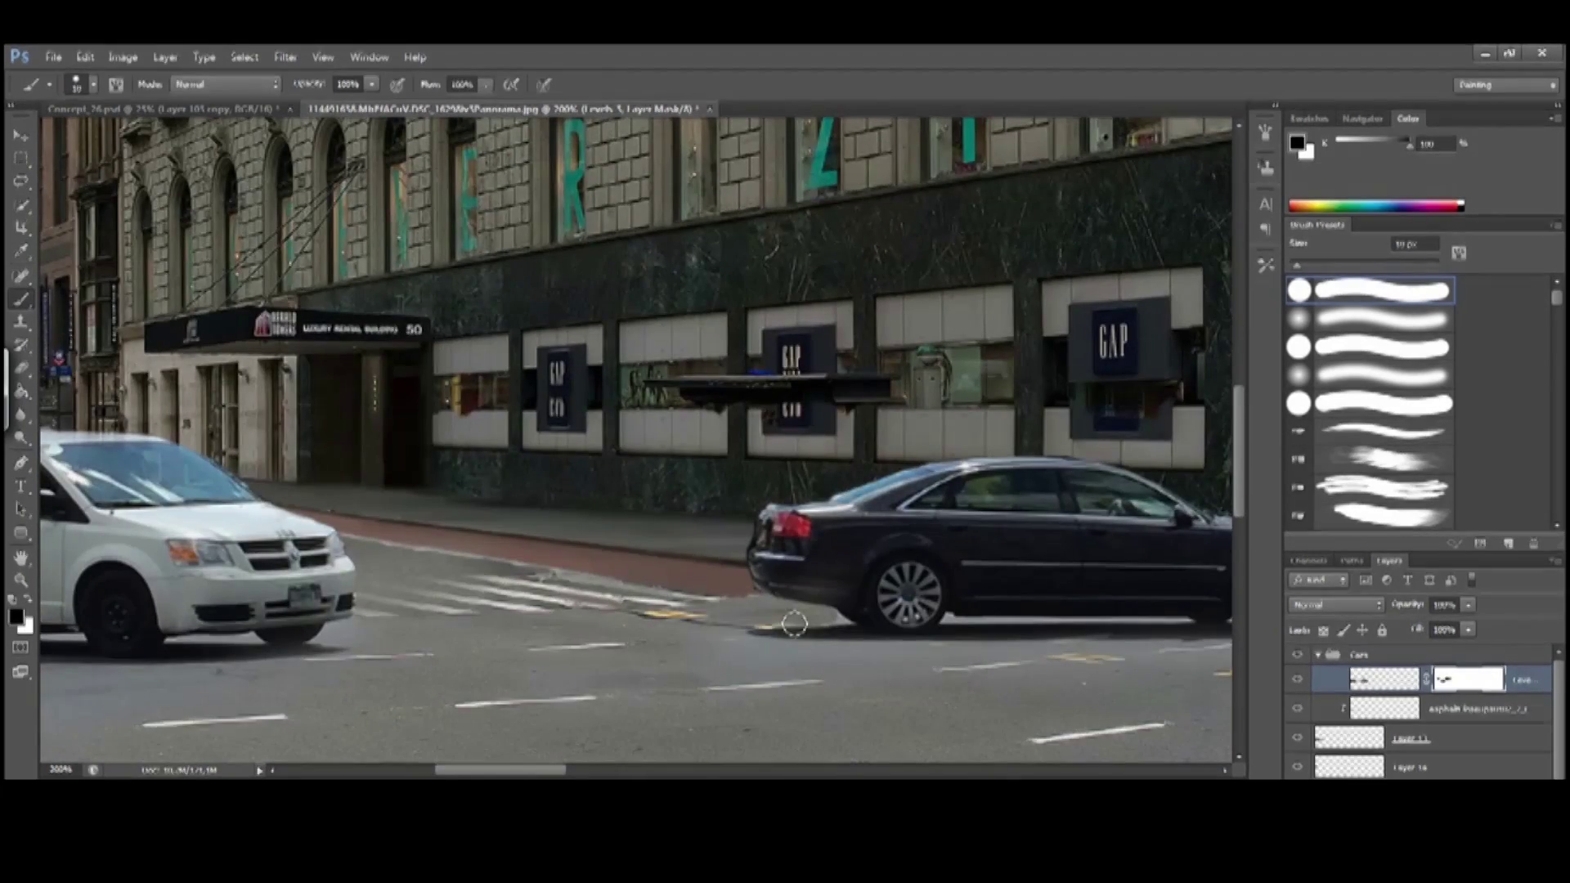
Refine the car layer's mask around the underside and shadow of the black sedan, alternating black and white paint
drag(793, 624, 572, 617)
key(x)
key(bracketright)
key(bracketright)
key(bracketright)
key(bracketright)
key(bracketright)
key(bracketright)
key(bracketright)
scroll(898, 616, left, 10)
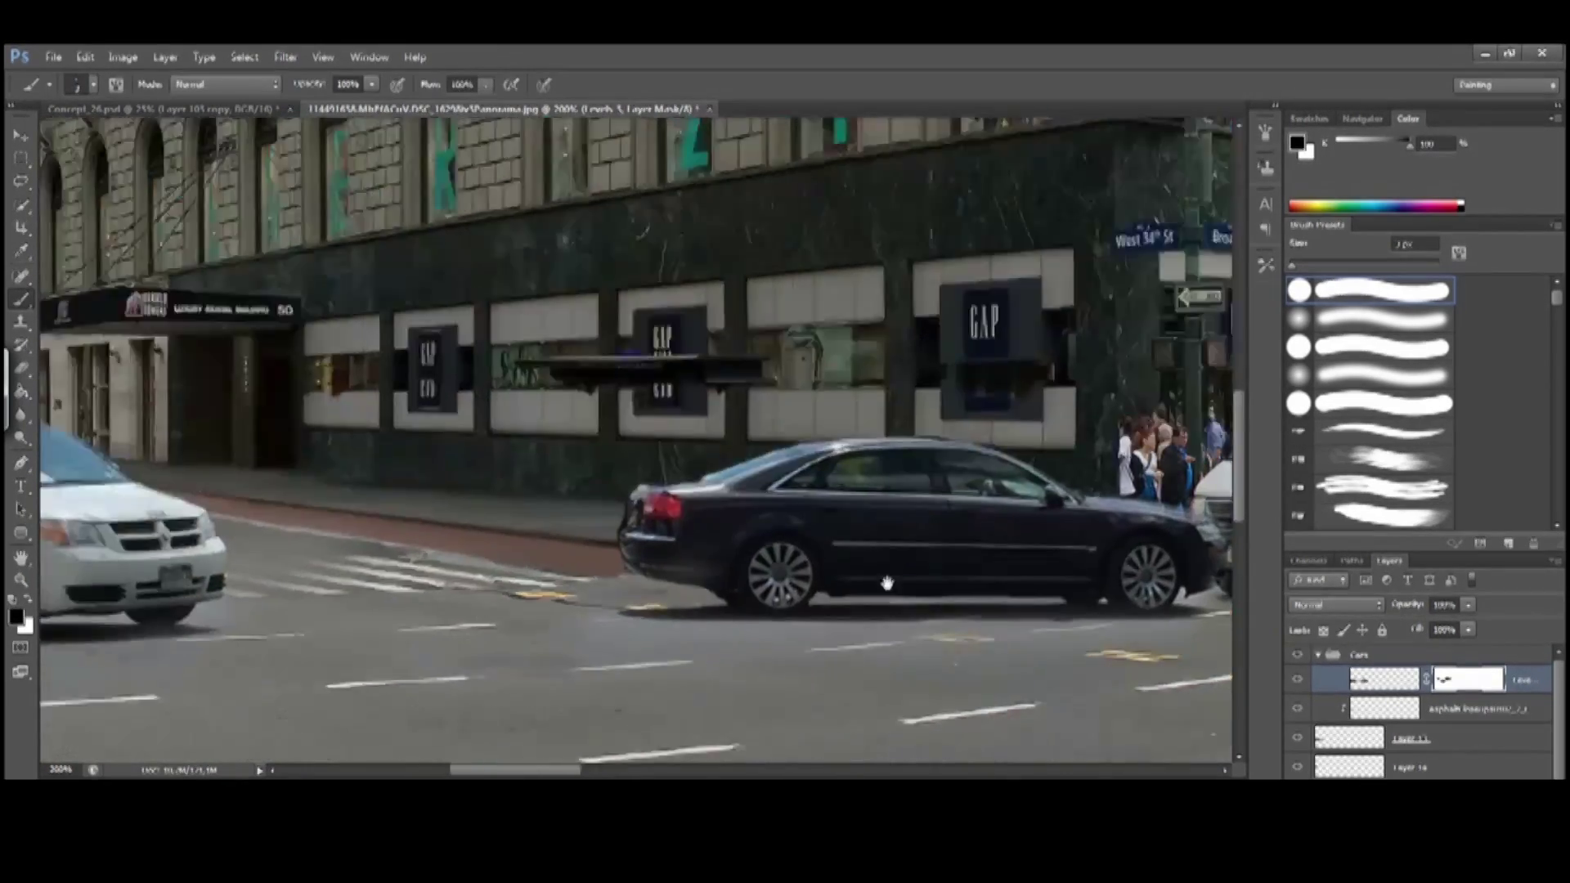
scroll(331, 444, left, 2)
Clean up the car layer's mask around the white minivan's roof and ground shadow with an enlarged black brush
key(x)
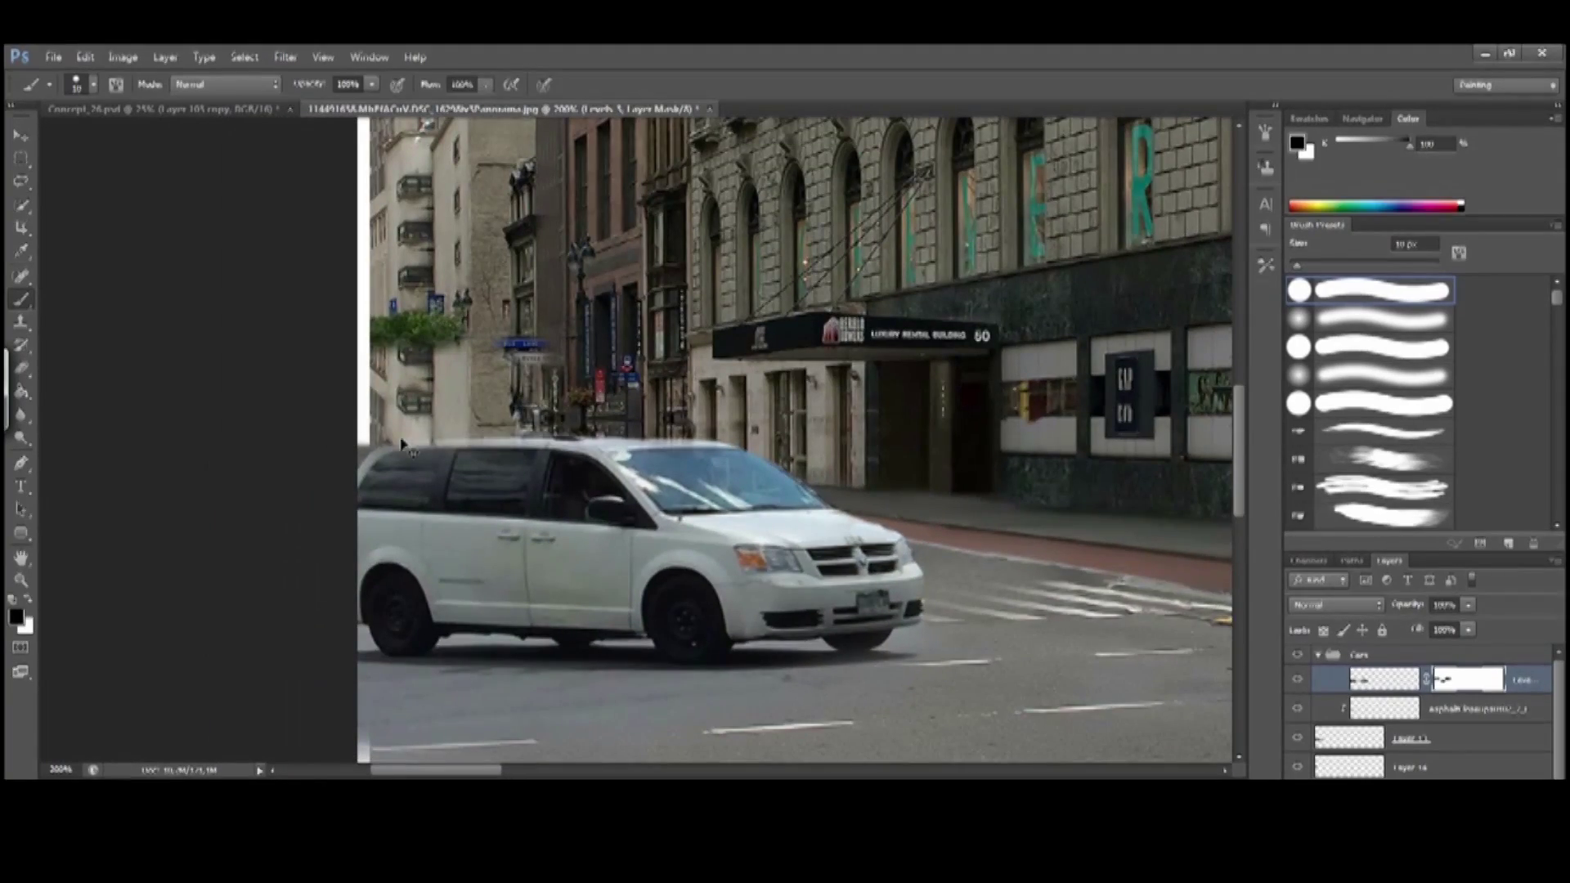
key(x)
key(bracketright)
scroll(142, 580, down, 2)
scroll(142, 581, right, 3)
scroll(194, 518, down, 1)
scroll(195, 518, left, 1)
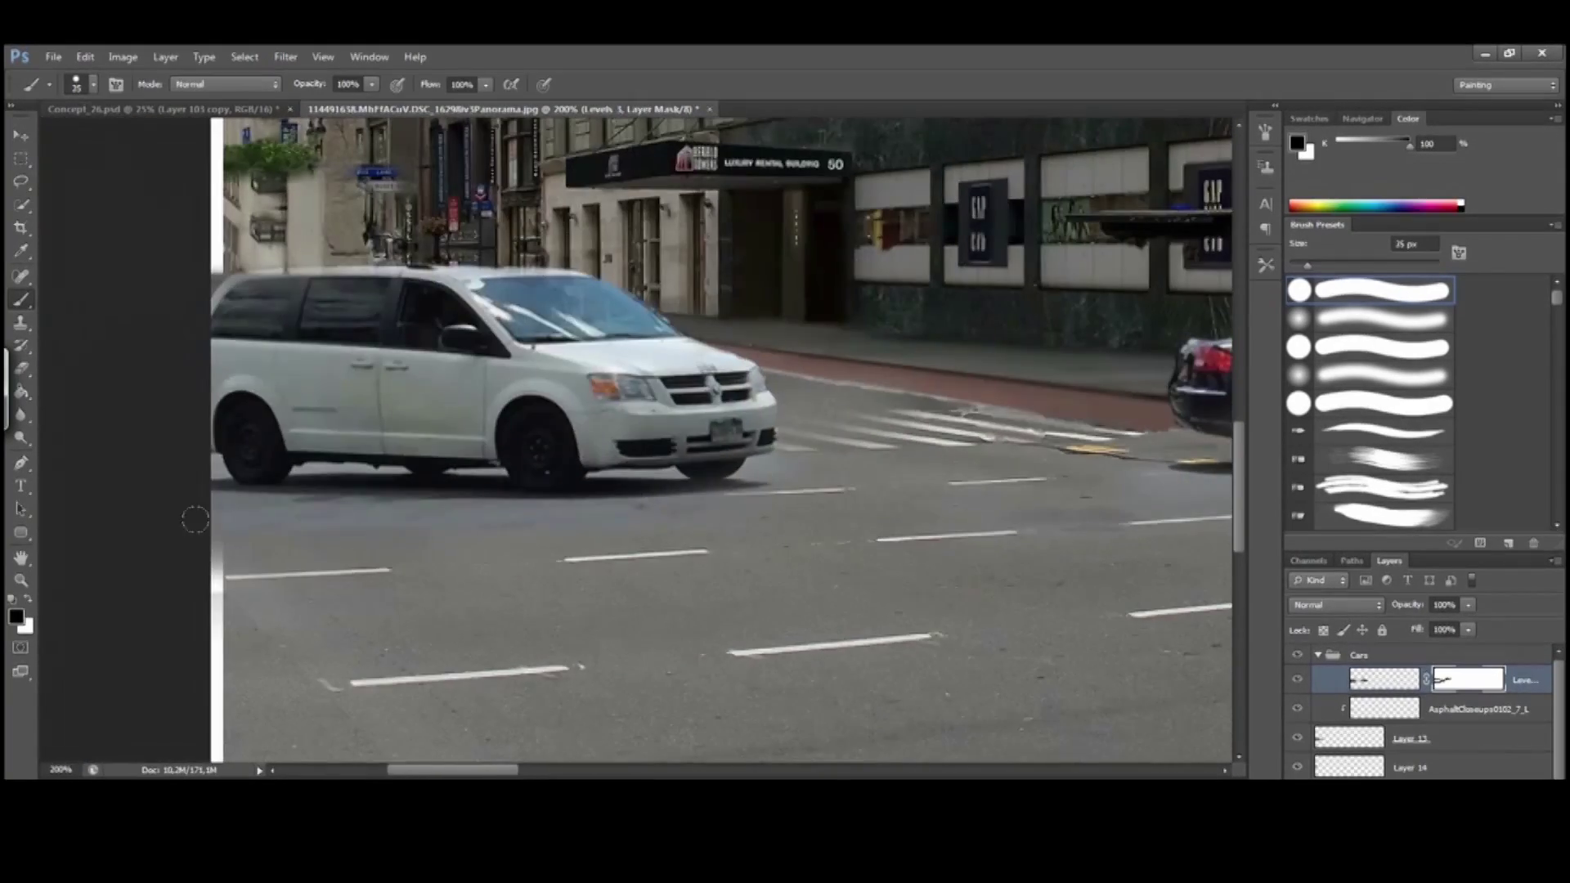
scroll(534, 520, down, 1)
scroll(540, 491, up, 1)
scroll(543, 475, left, 1)
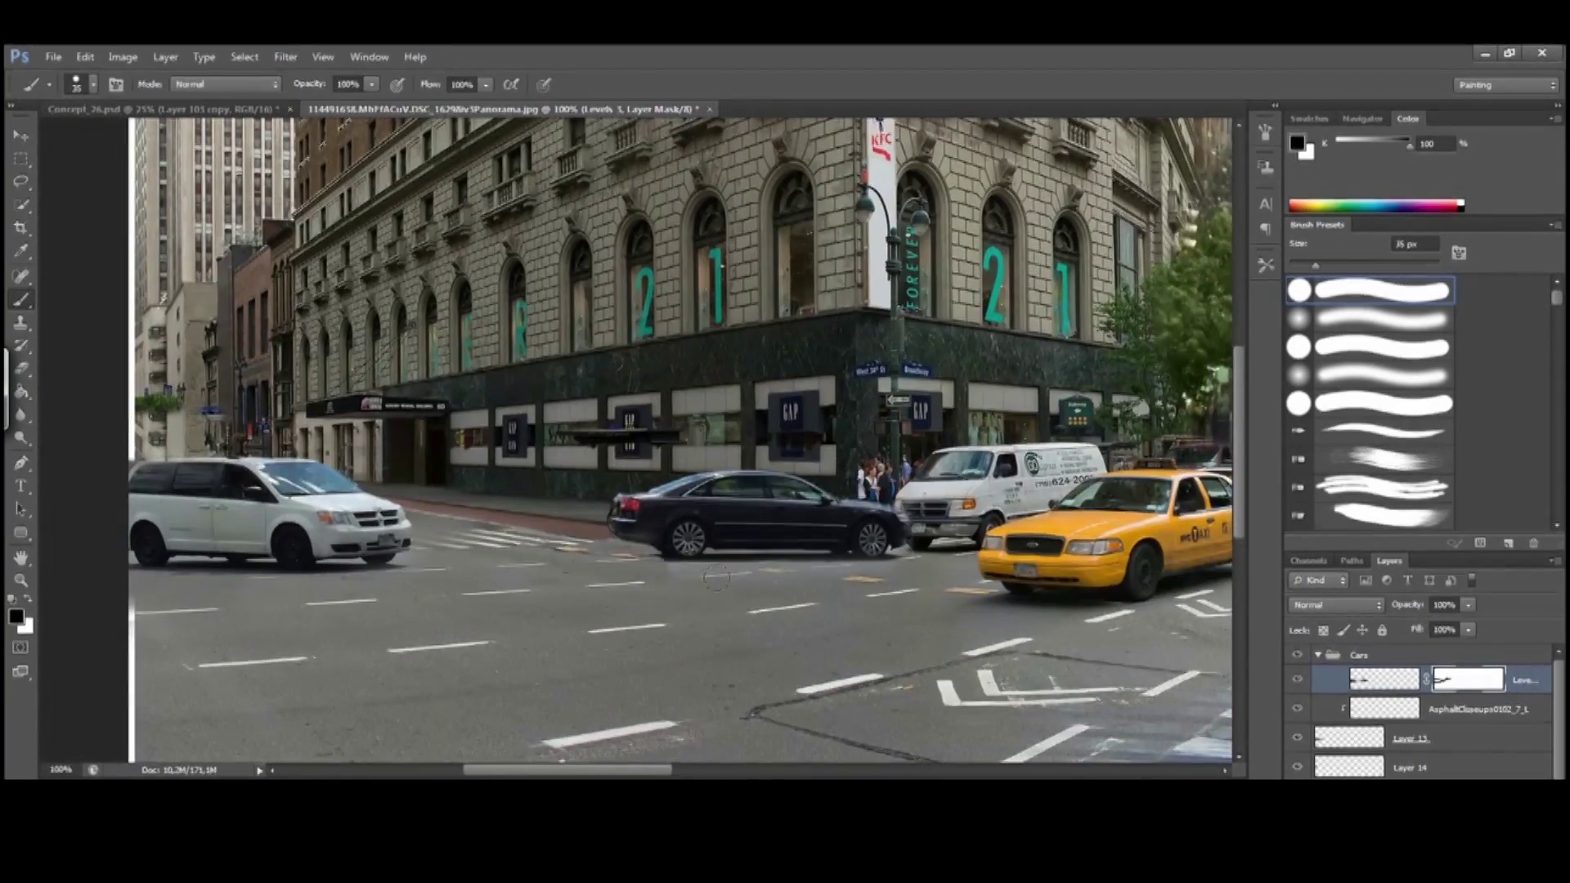
scroll(689, 549, left, 1)
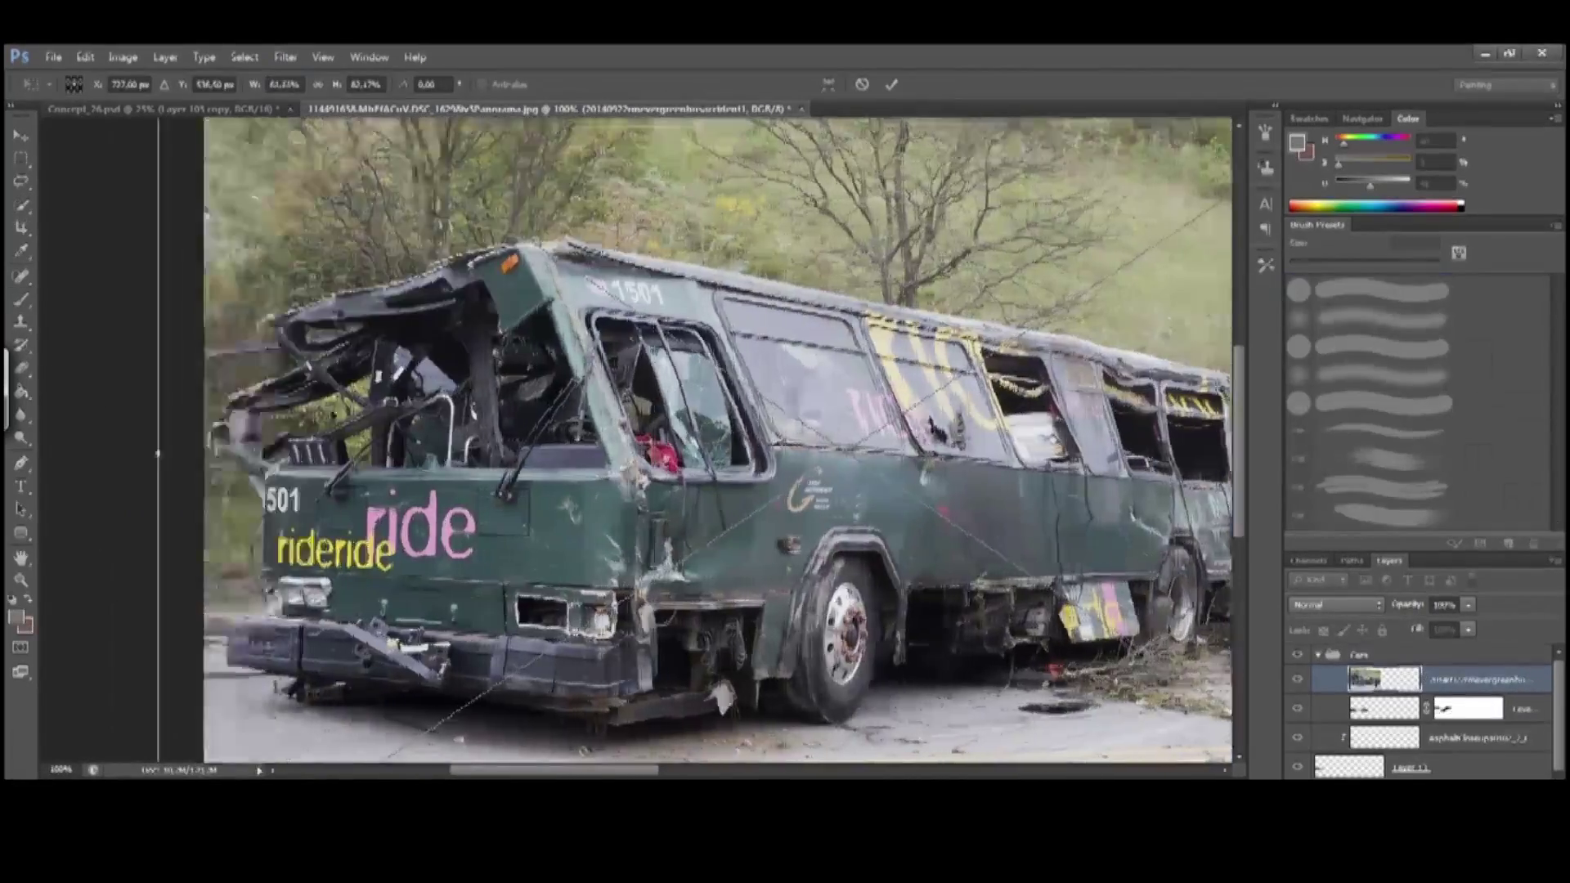
Scale down the wrecked bus photo over the street and set its layer opacity to 50%
scroll(689, 442, down, 1)
drag(899, 327, 762, 413)
key(Return)
key(5)
Transform the semi-transparent bus photo to fit the street perspective between the minivan and white van, and restore its opacity to 100%
key(ctrl+t)
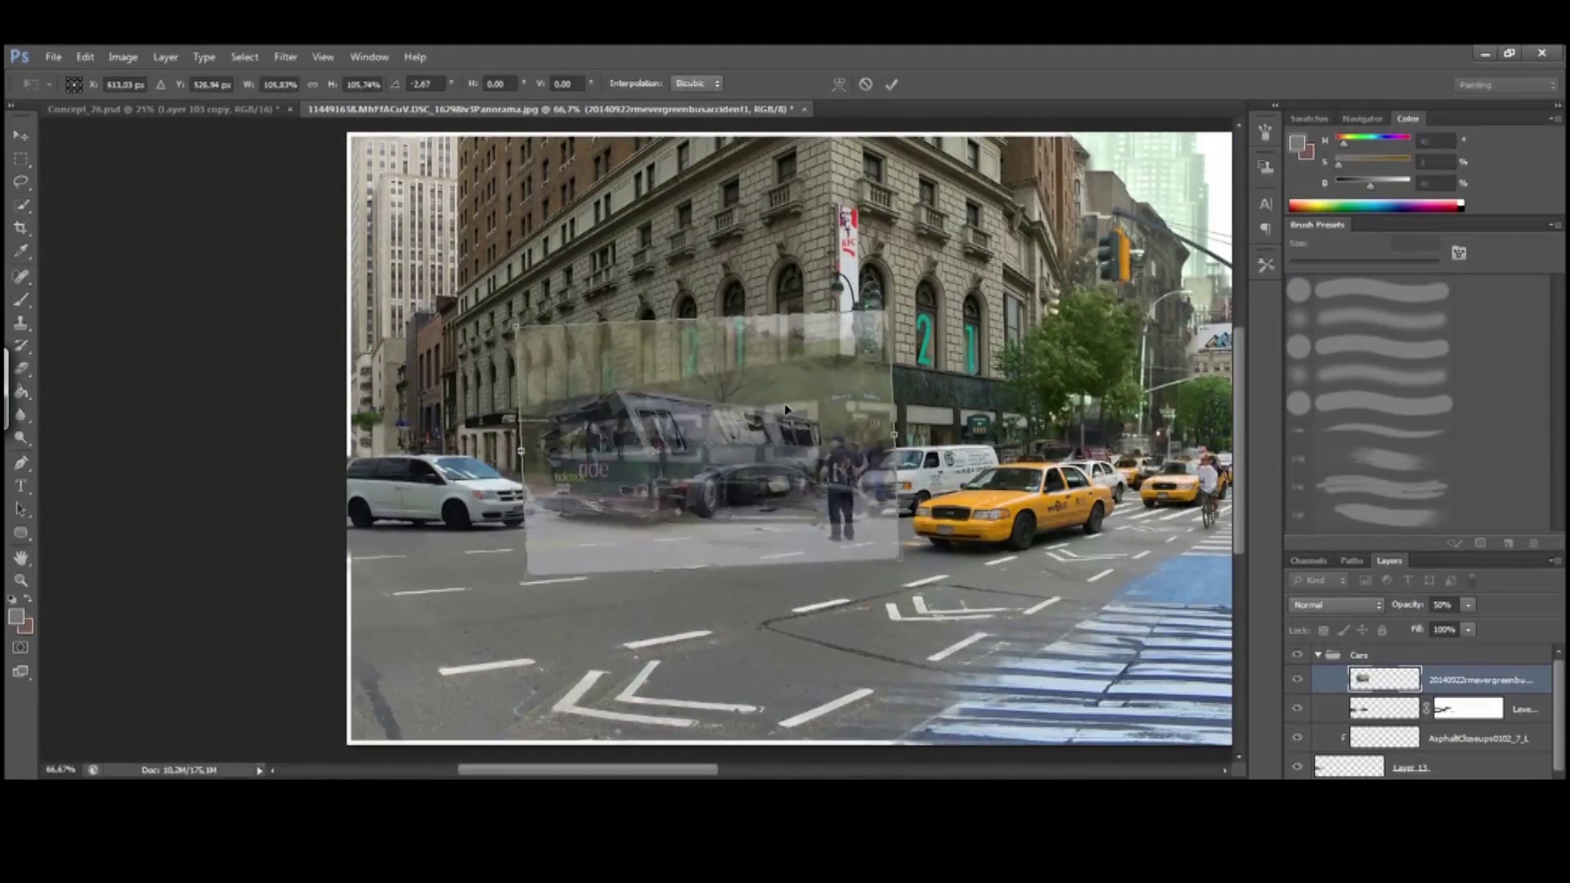
drag(879, 322, 840, 329)
drag(501, 441, 524, 445)
drag(692, 329, 692, 323)
key(Return)
key(0)
key(ctrl+plus)
key(ctrl+plus)
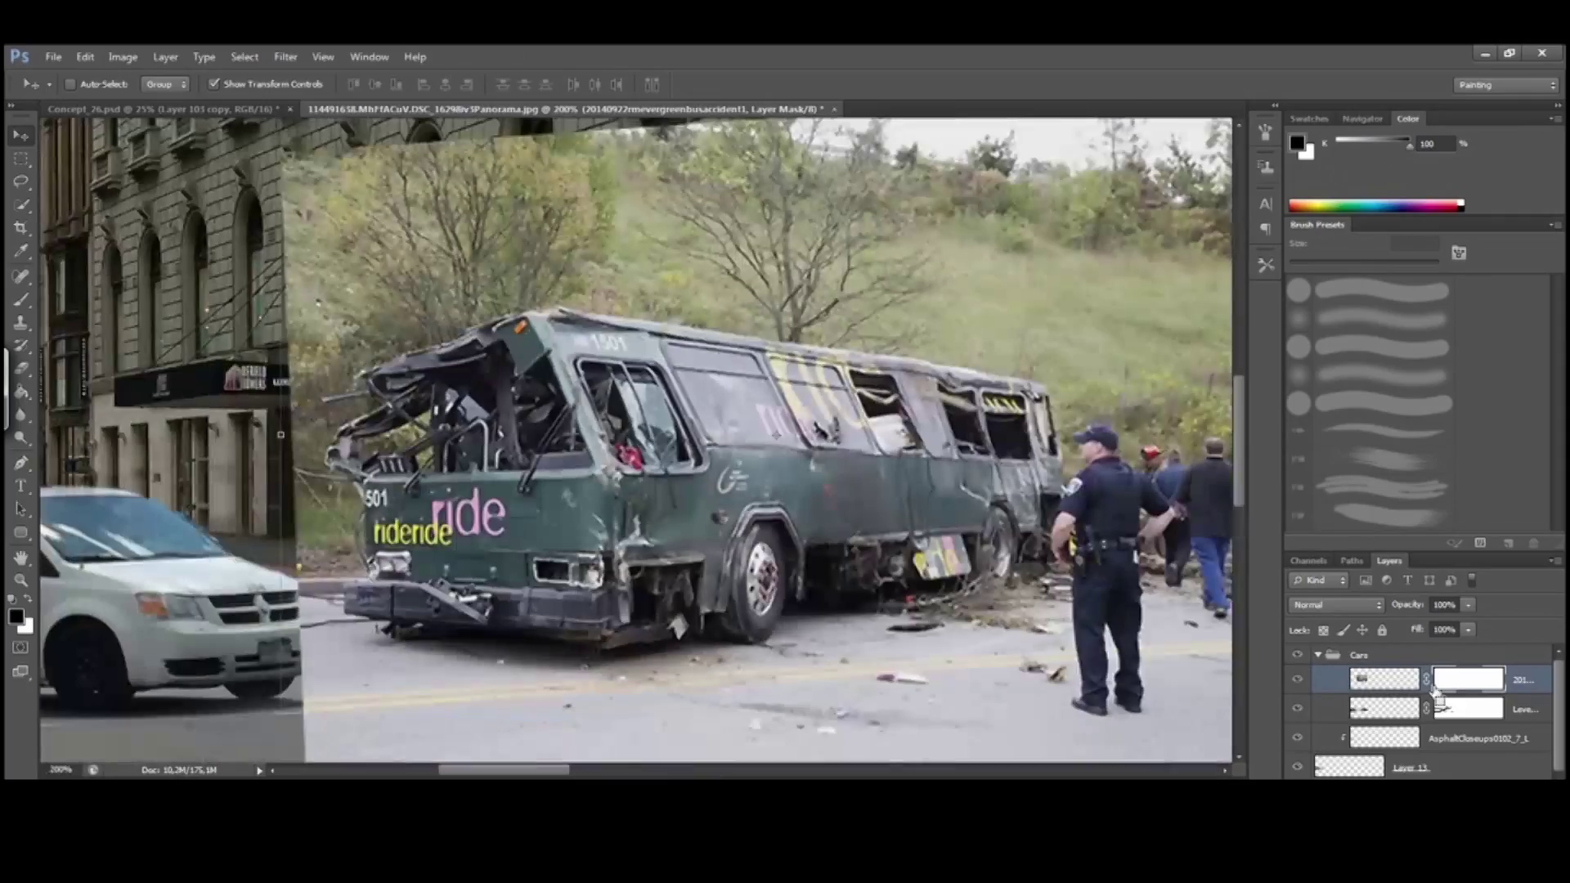
Add a new layer filled with pure blue beneath the bus layer as a masking backdrop and target the bus layer's mask
key(b)
key(ctrl+shift+alt+n)
click(17, 619)
click(1360, 396)
key(alt+BackSpace)
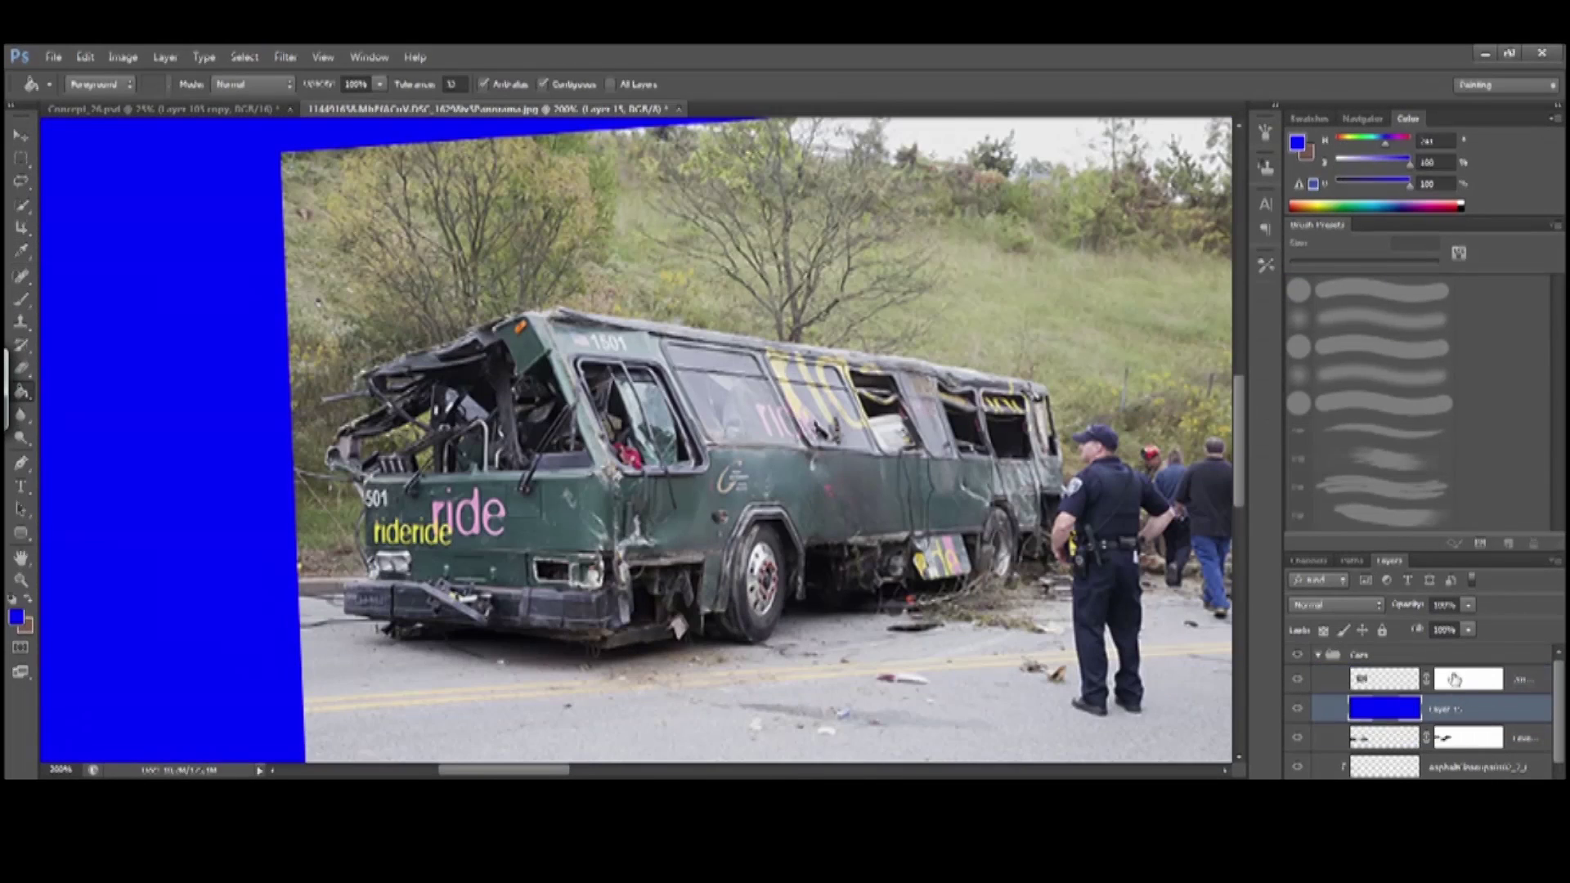
key(ctrl+bracketleft)
click(1468, 678)
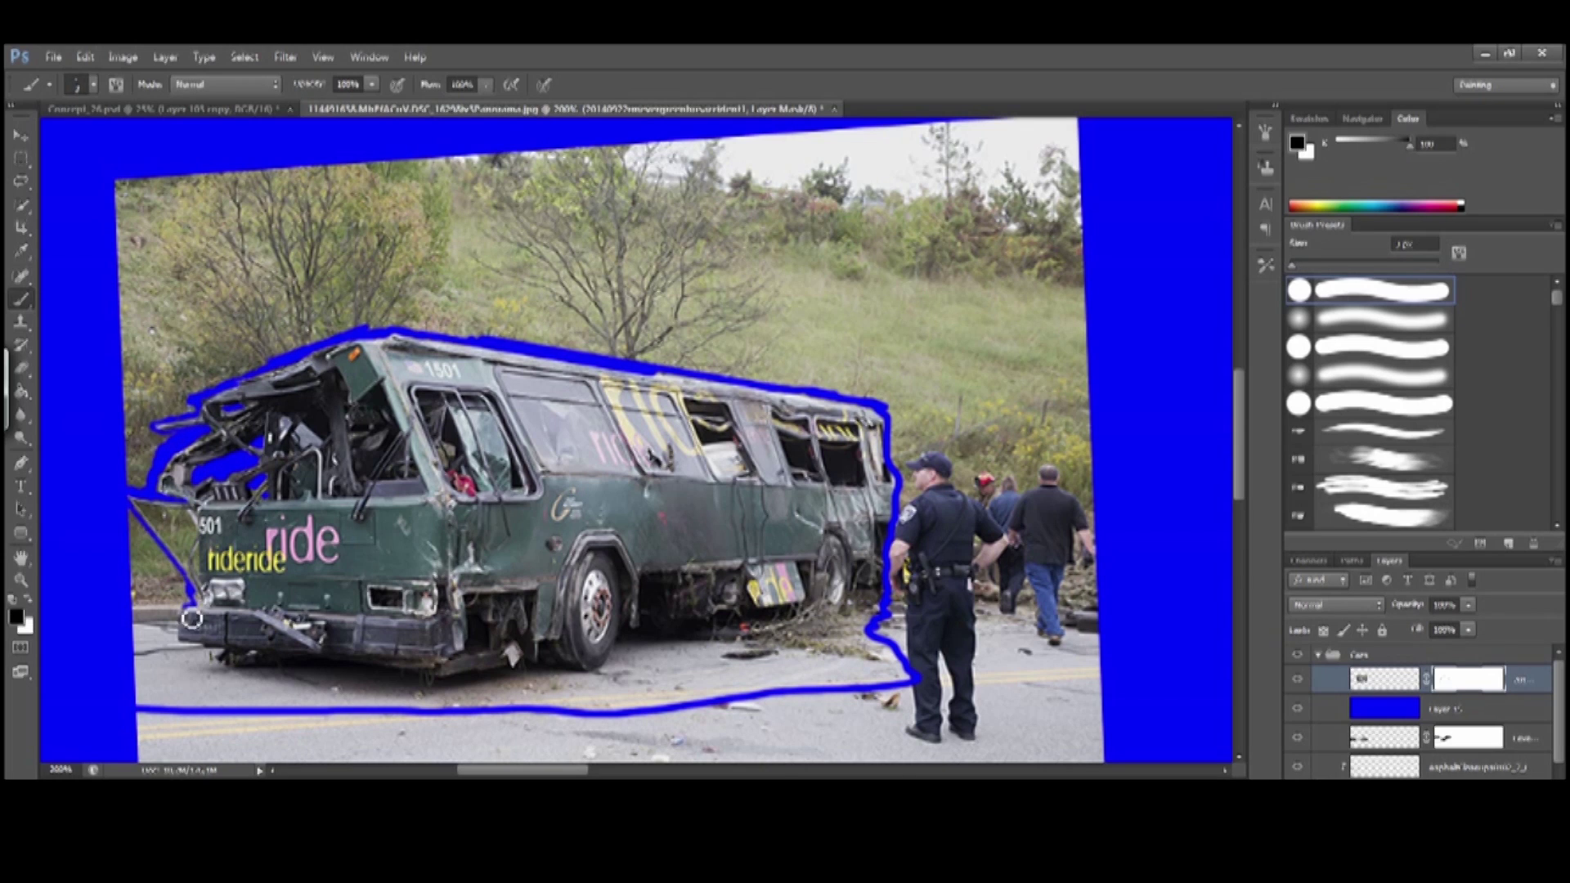
Paint a black outline on the bus layer's mask around the roof, rear, ground strip and wrecked front details
scroll(148, 602, up, 3)
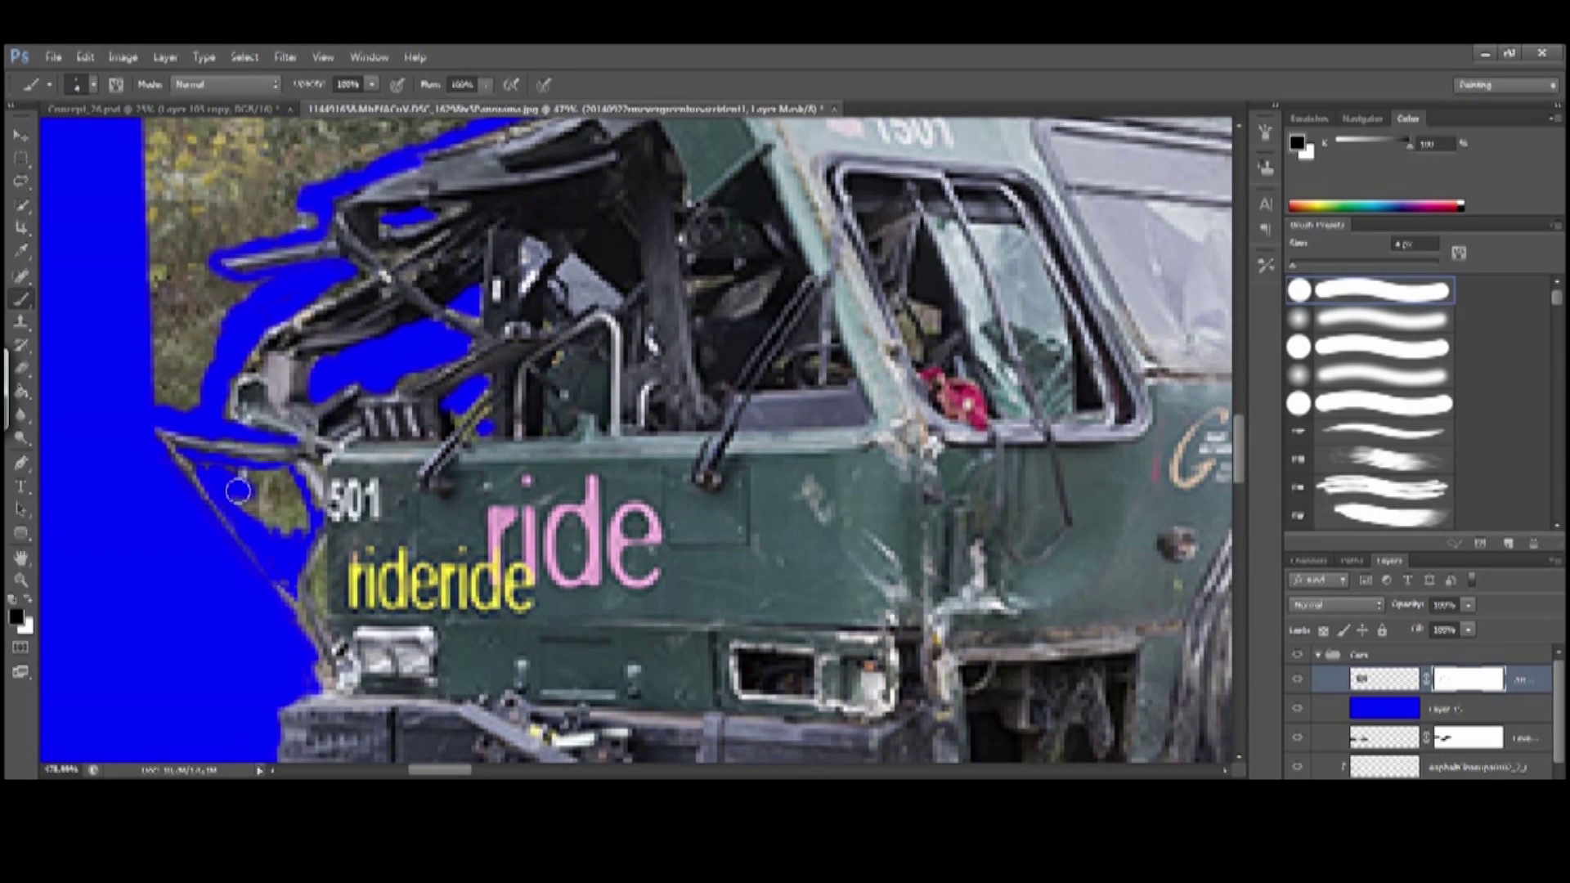
scroll(221, 435, up, 3)
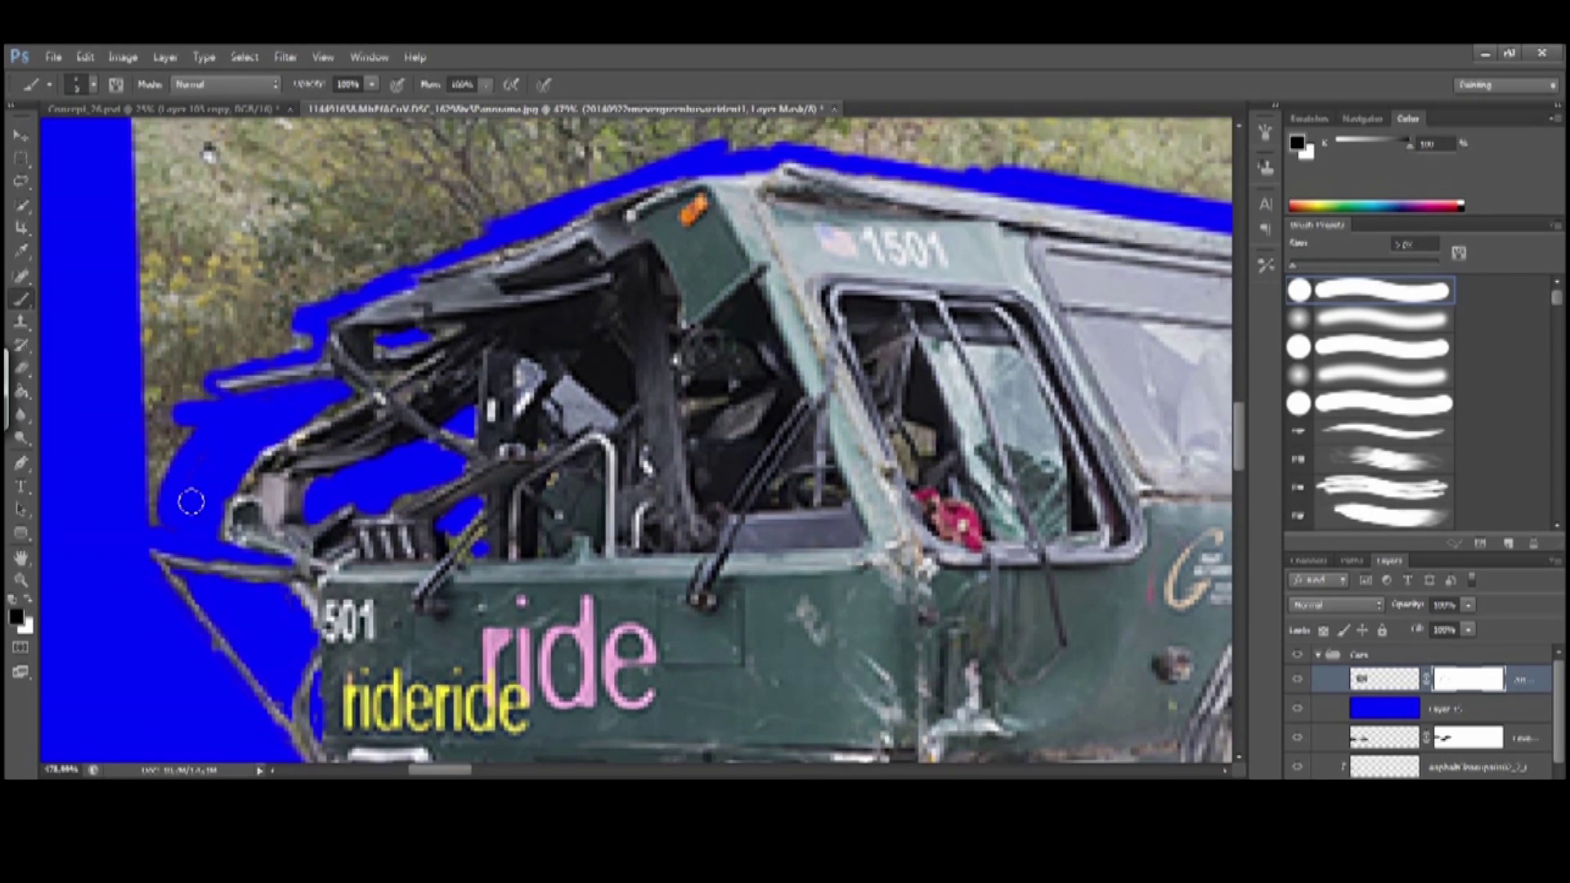
scroll(205, 409, down, 5)
scroll(221, 352, down, 3)
mouse_move(130, 539)
mouse_down()
mouse_move(695, 535)
mouse_move(1063, 498)
mouse_up()
drag(900, 478, 899, 360)
scroll(572, 368, up, 2)
mouse_move(858, 409)
mouse_down()
mouse_move(981, 295)
mouse_move(261, 278)
mouse_up()
scroll(572, 368, up, 2)
View the bus mask on its own and fill the area outside the outline with black using the Paint Bucket
key(ctrl+backslash)
click(22, 393)
scroll(323, 319, down, 1)
click(650, 278)
click(682, 288)
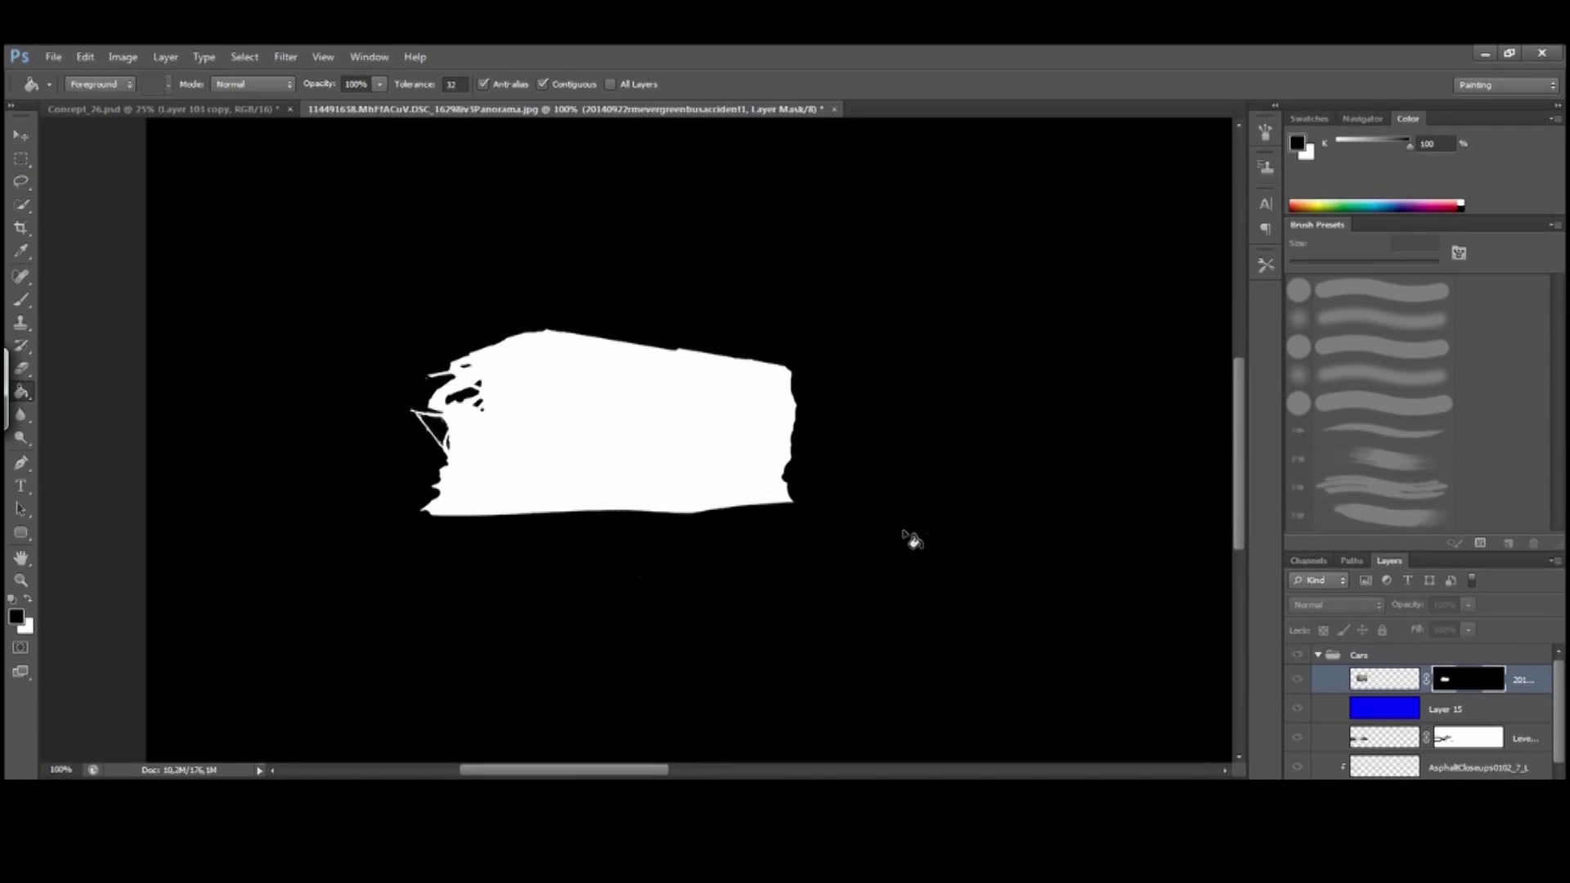
Return to the picture view and fade out the ground strip beneath the bus on its mask with an enlarged soft brush
click(31, 309)
key(bracketright)
key(bracketright)
key(bracketright)
key(bracketright)
key(bracketright)
key(bracketright)
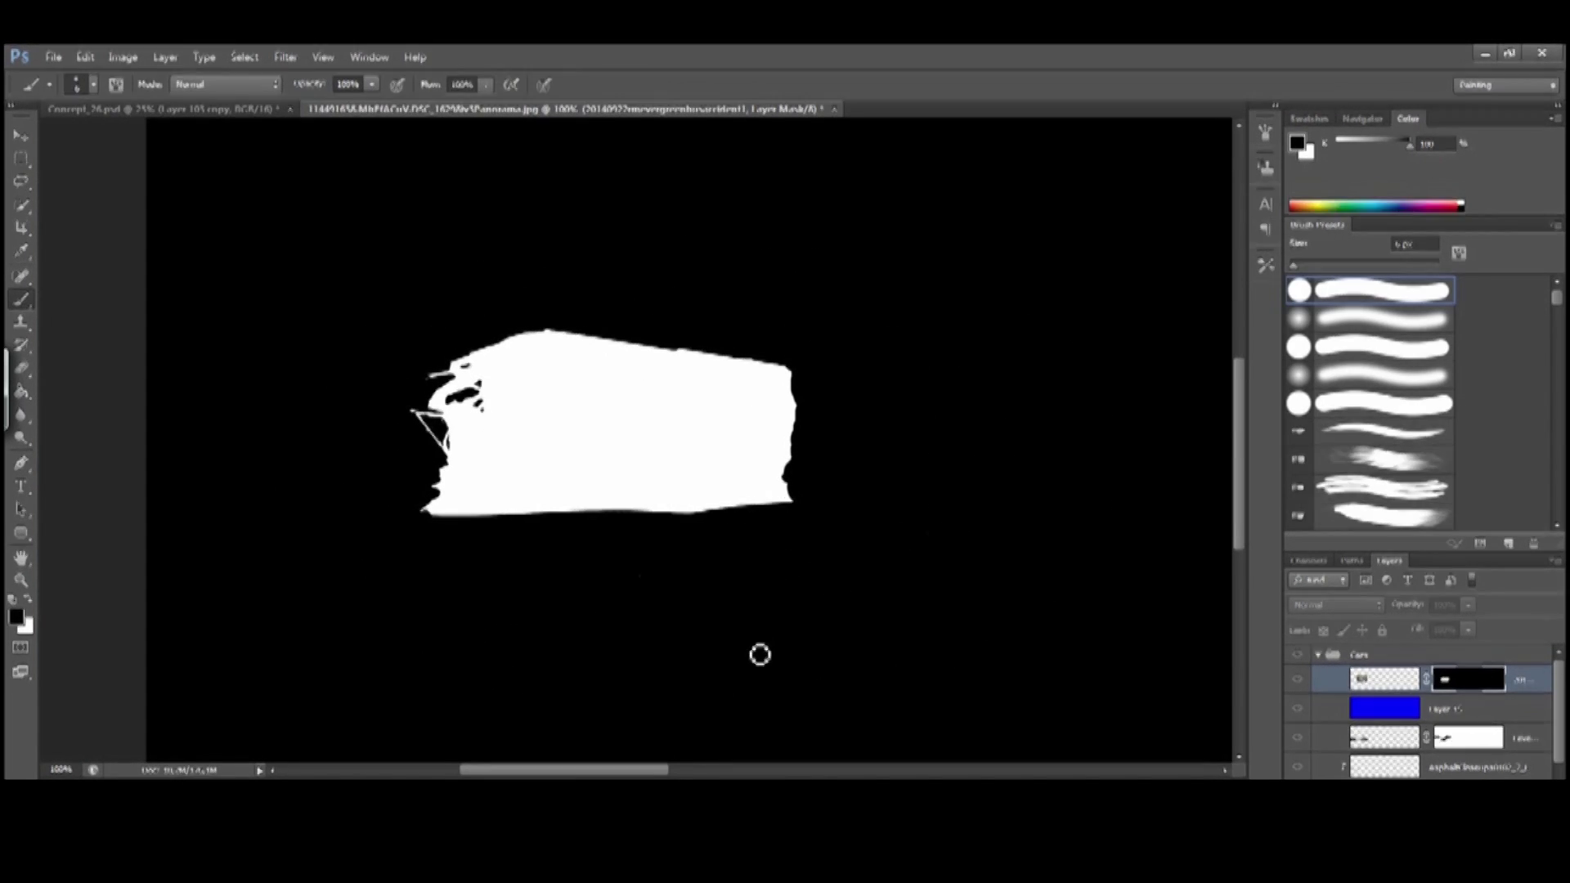
key(bracketright)
key(bracketright)
click(1411, 680)
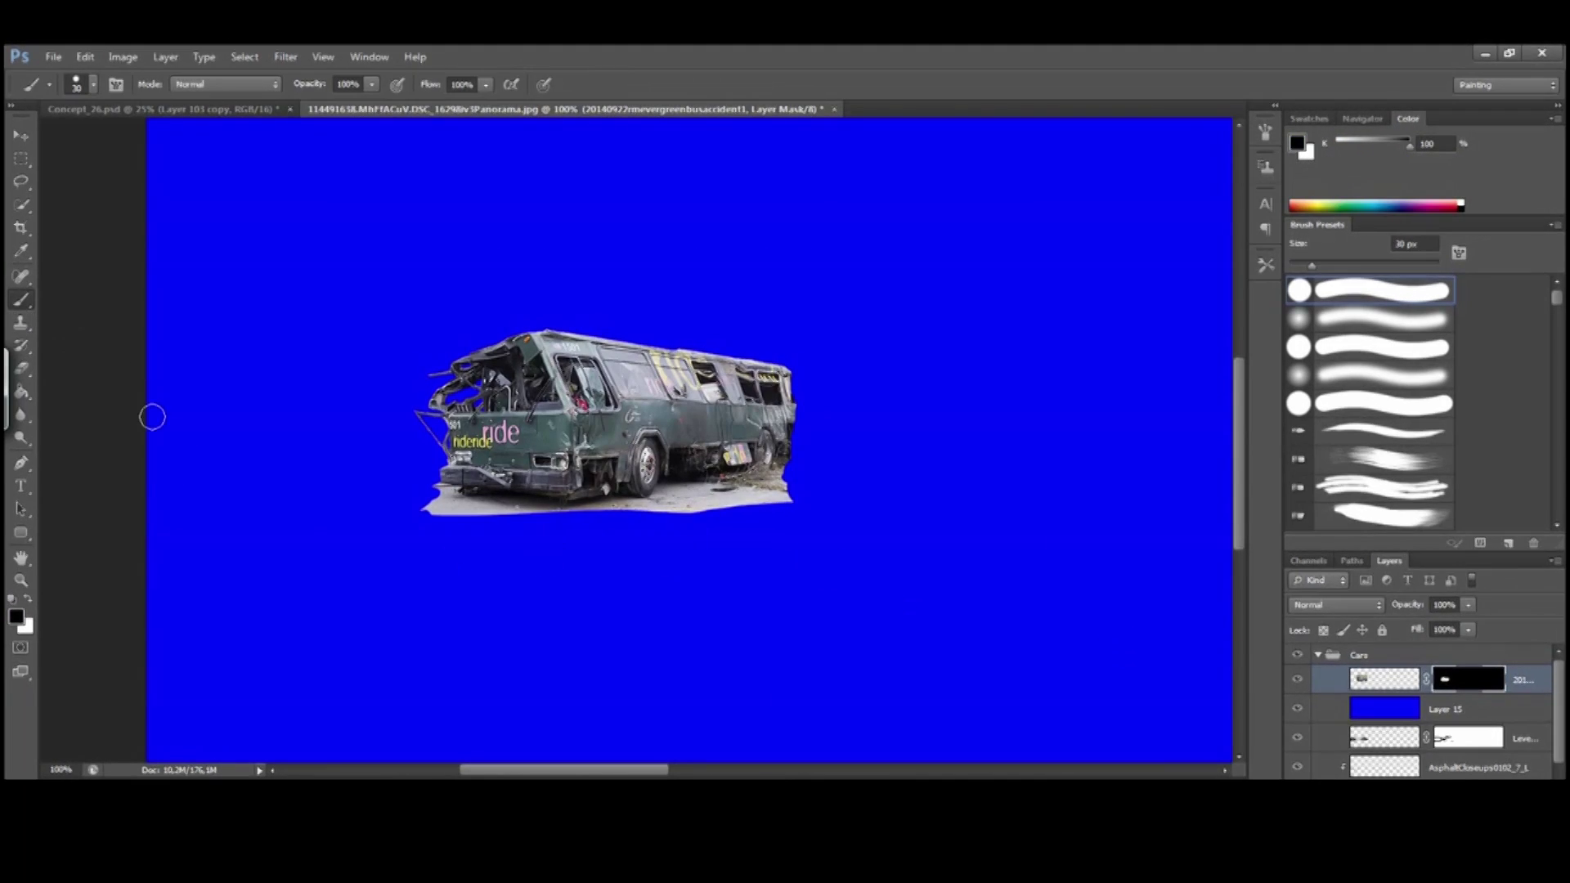
key(shift+period)
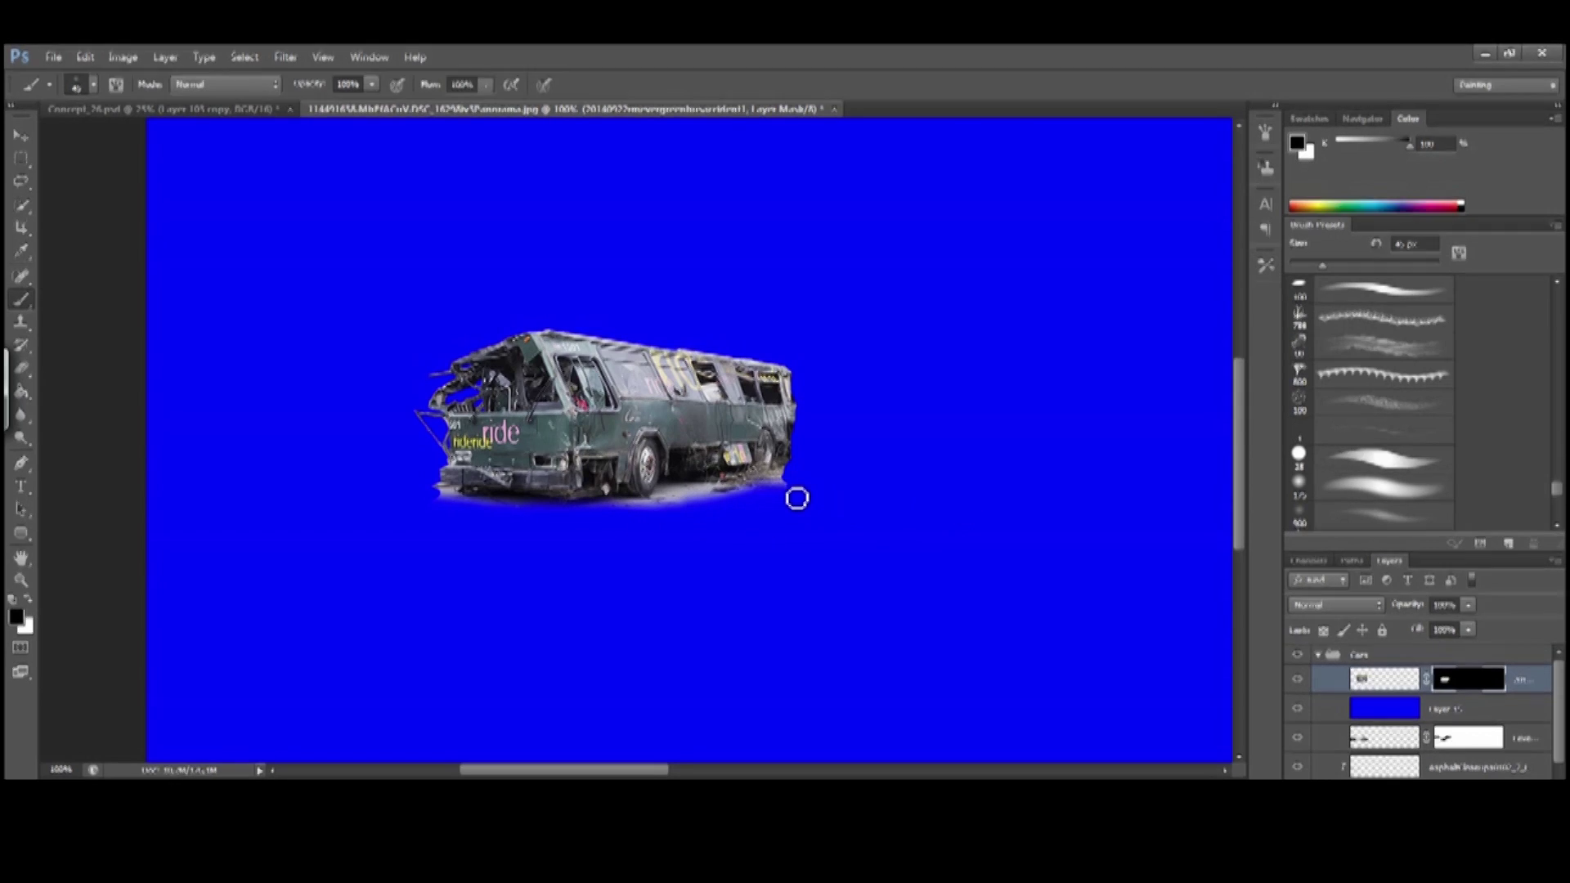
key(ctrl+plus)
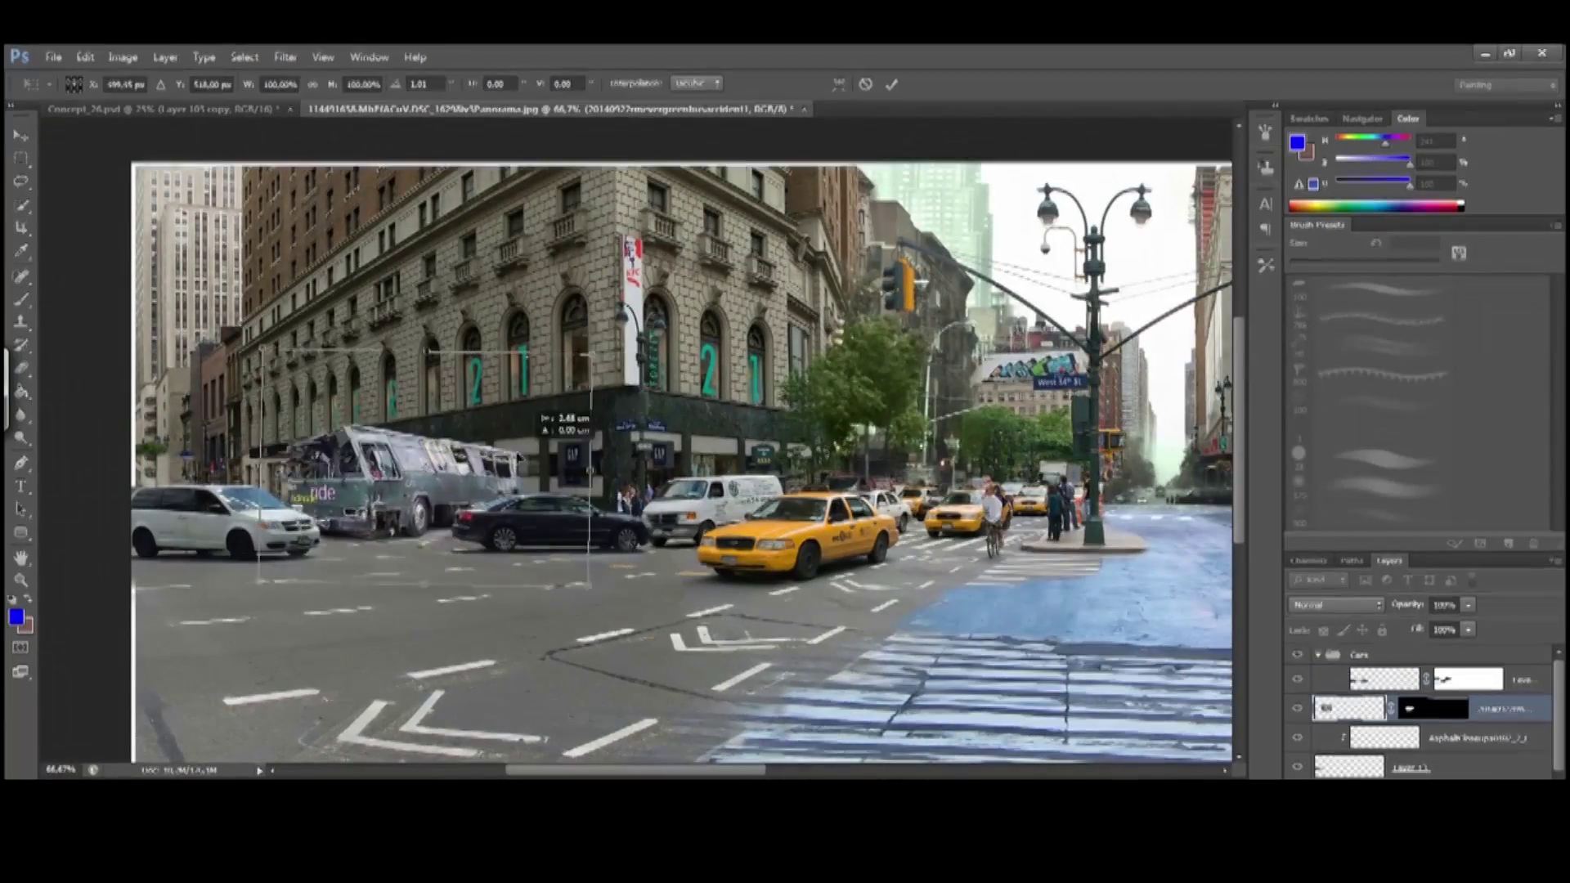
Position the masked bus layer behind the black sedan, beneath the car layer, checking the fit with the cars hidden
key(m)
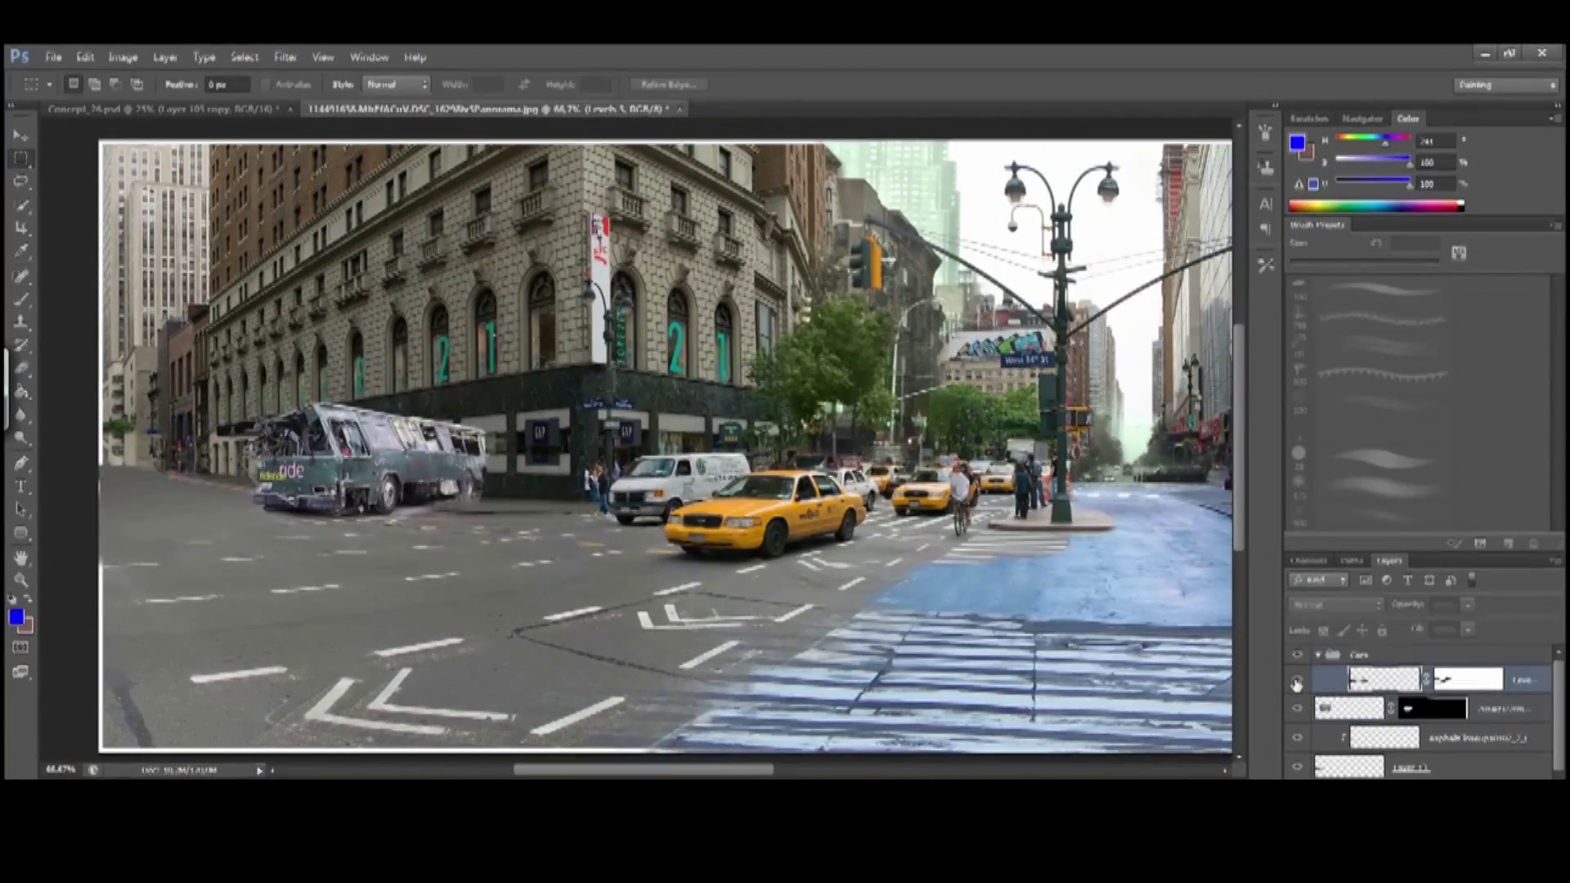
key(ctrl+t)
key(Return)
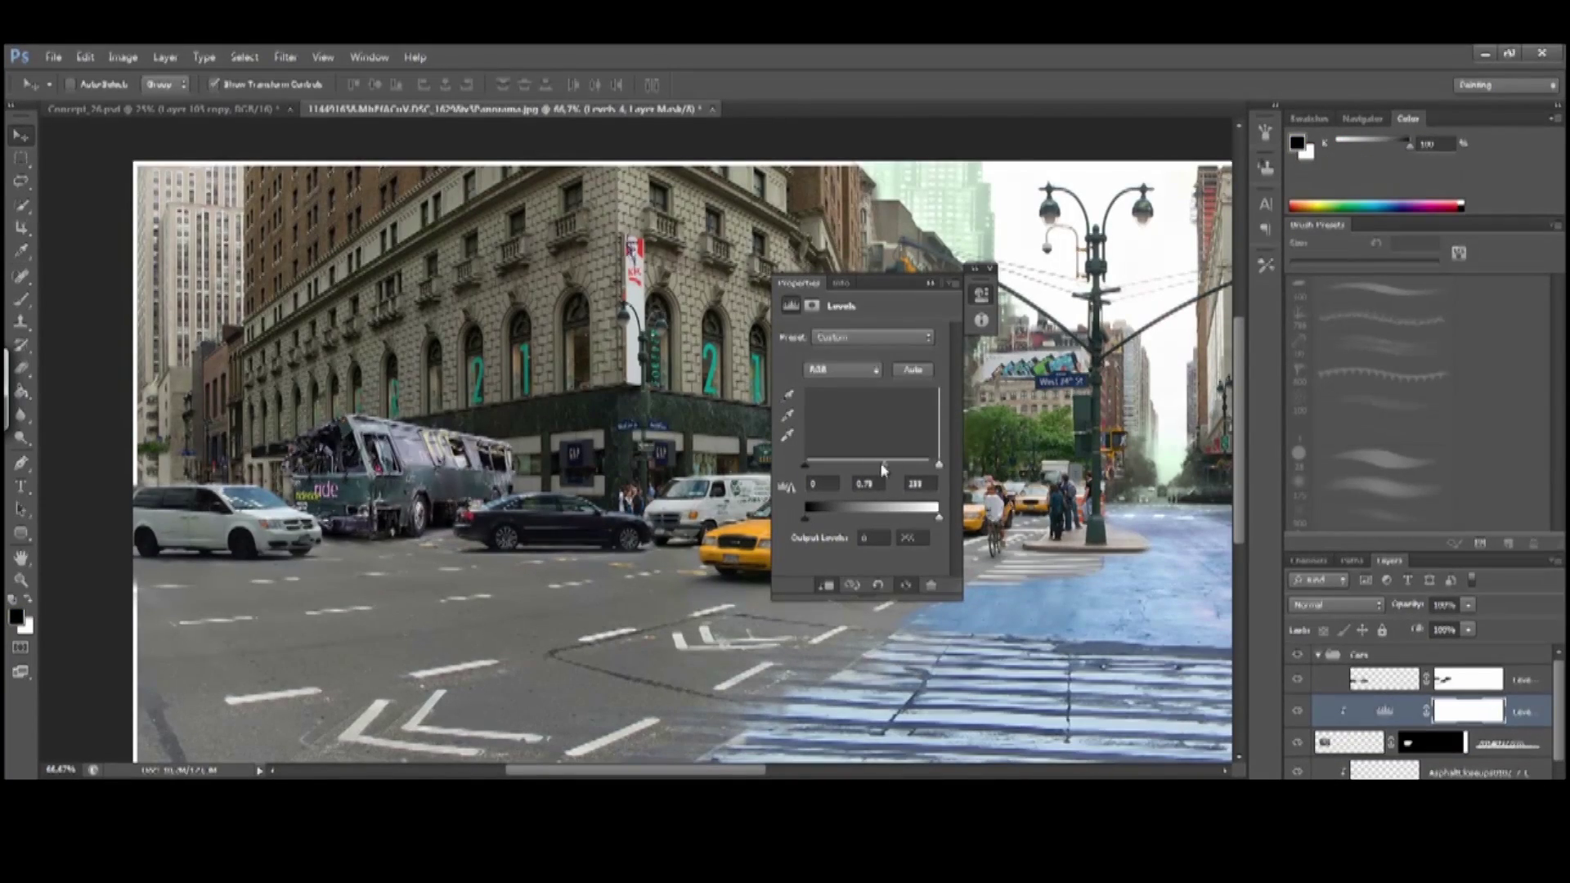
Adjust the red channel midtones in the bus's clipped Levels adjustment and switch to its blue channel
key(alt+3)
drag(881, 463, 873, 463)
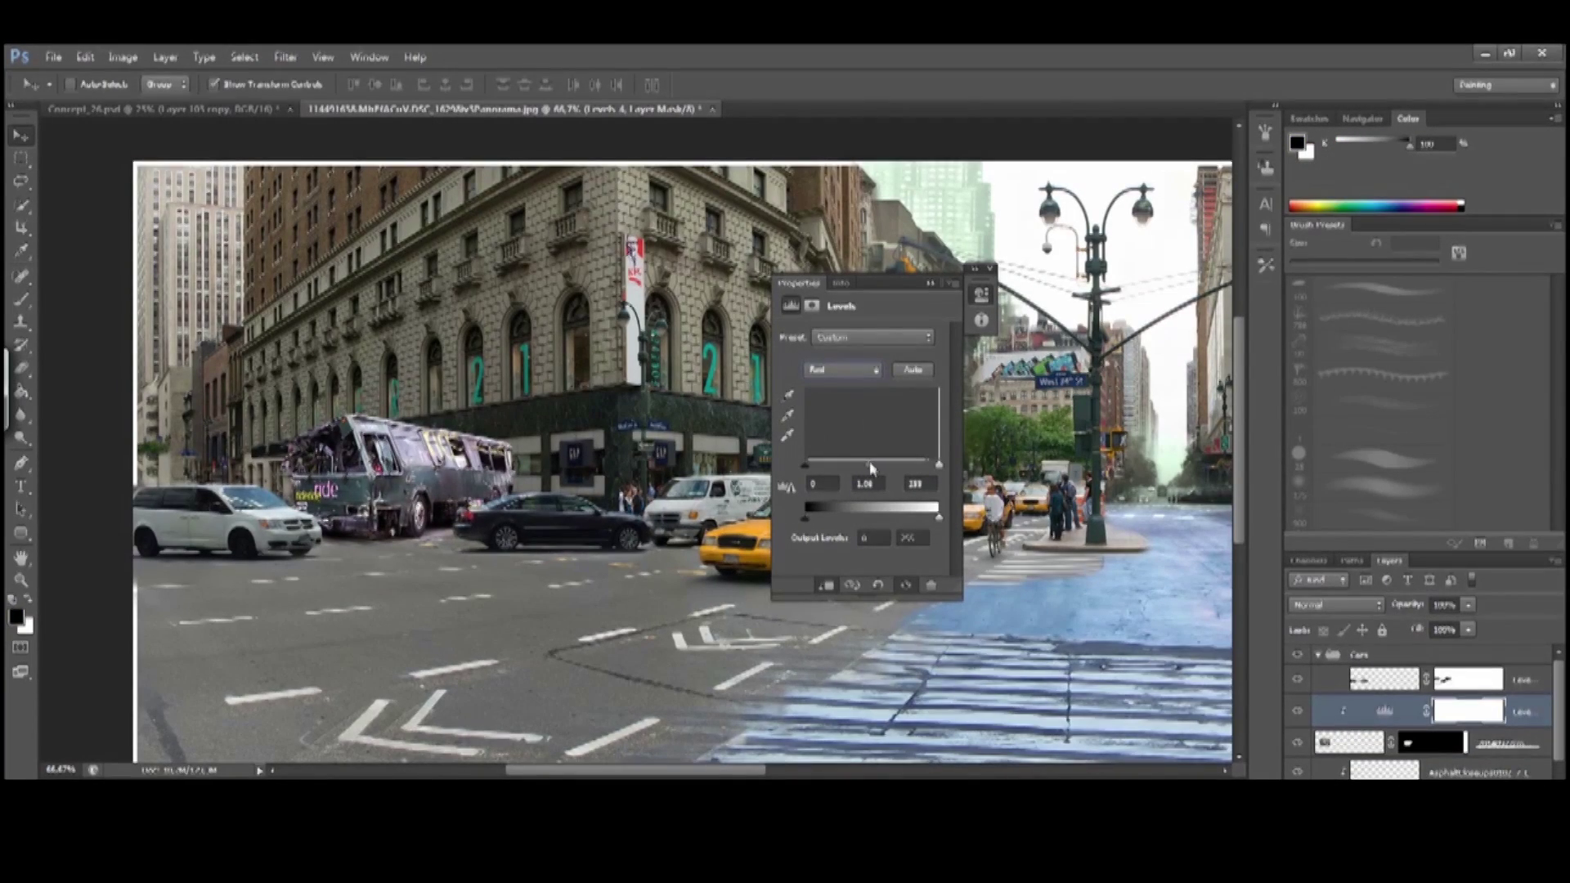
key(alt+5)
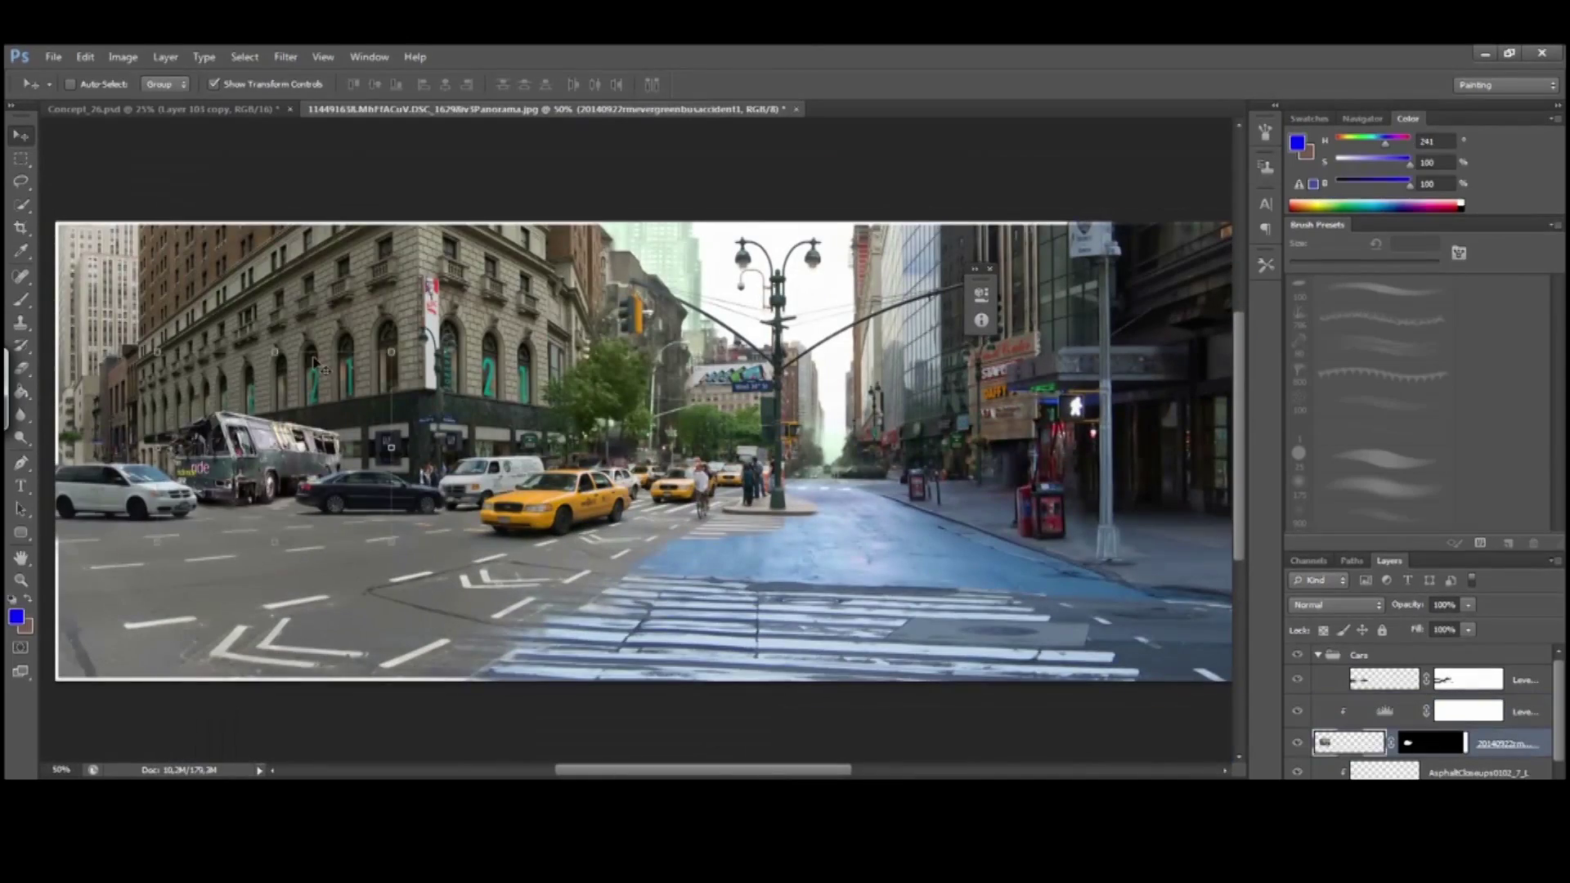
Move the bus sideways so the black sedan overlaps more of its rear, and select the Cars group
drag(316, 366, 357, 366)
drag(365, 463, 424, 448)
key(m)
click(1320, 666)
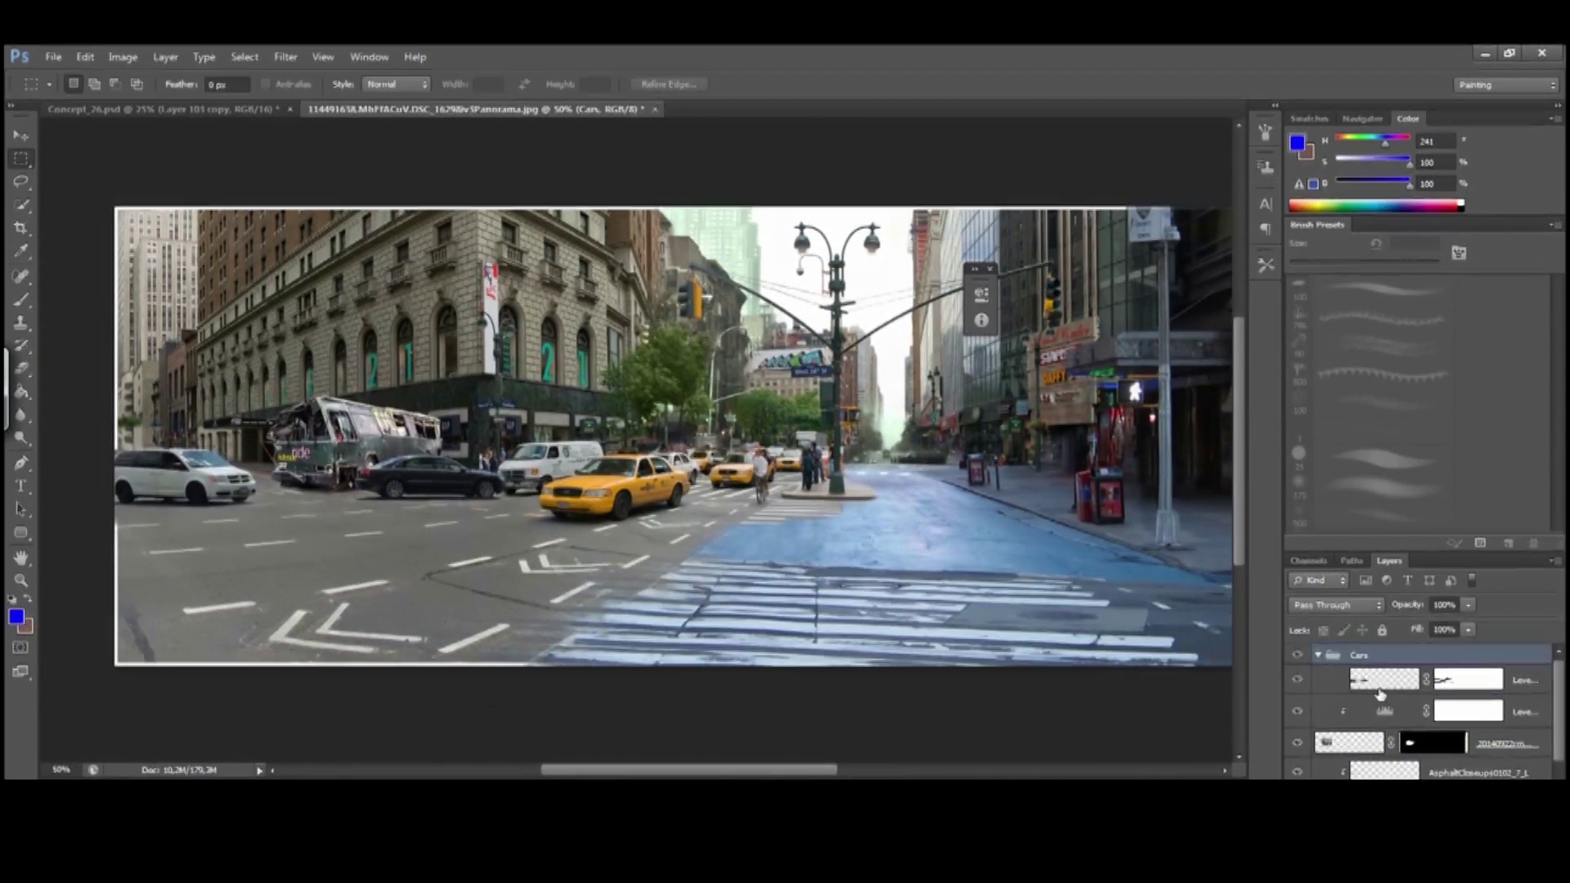
click(1318, 655)
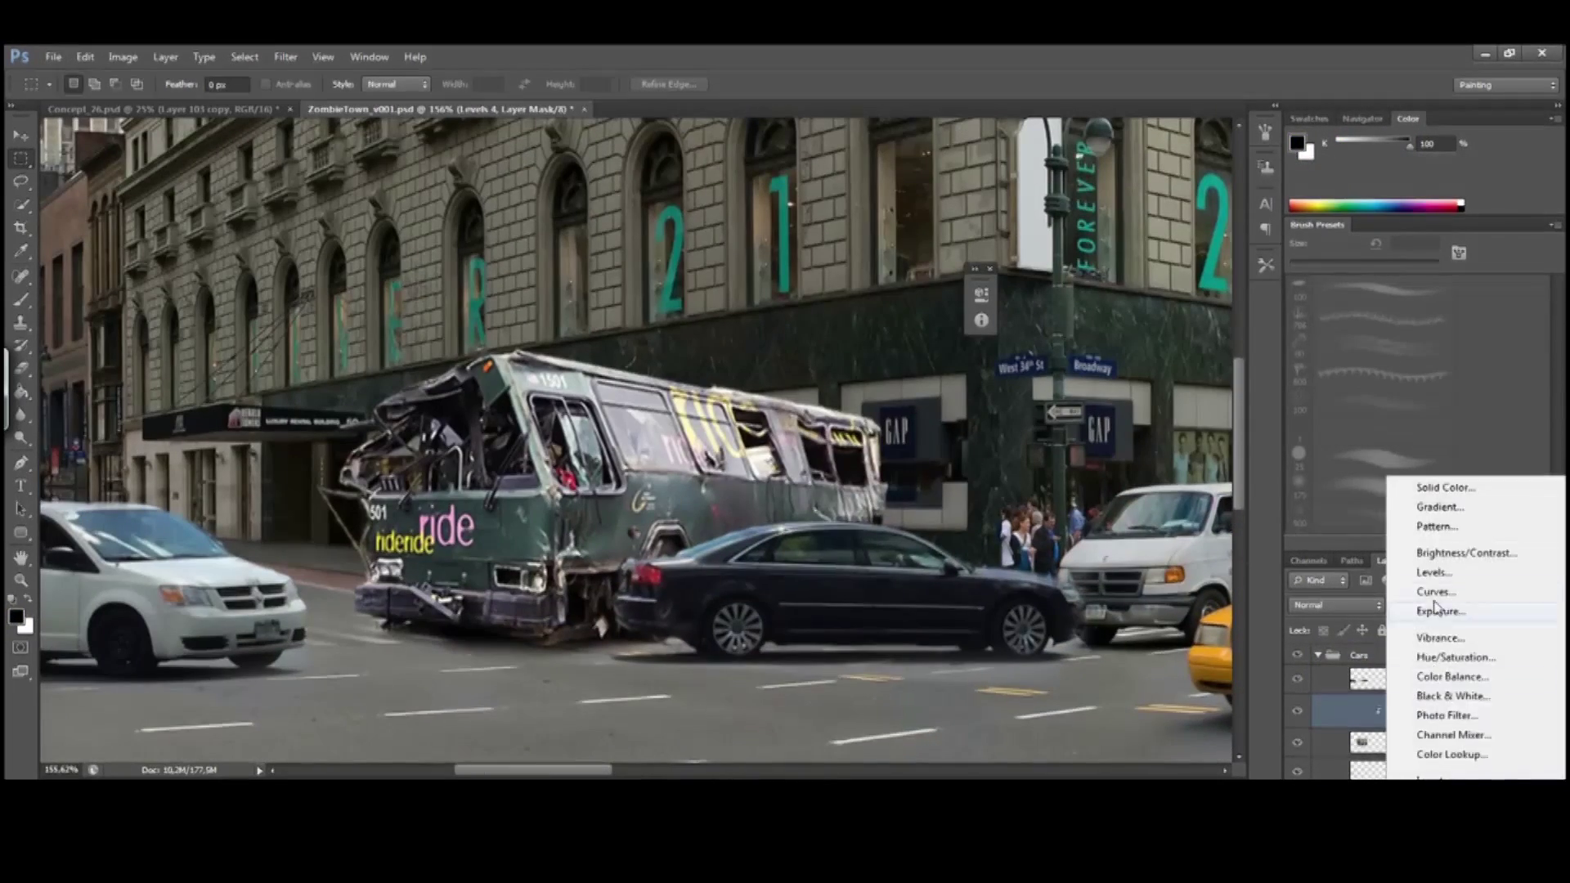
Add a second clipped Levels adjustment that darkens the bus through lower output white and darker midtones
click(1433, 571)
drag(939, 517, 861, 518)
drag(871, 464, 881, 465)
click(1488, 711)
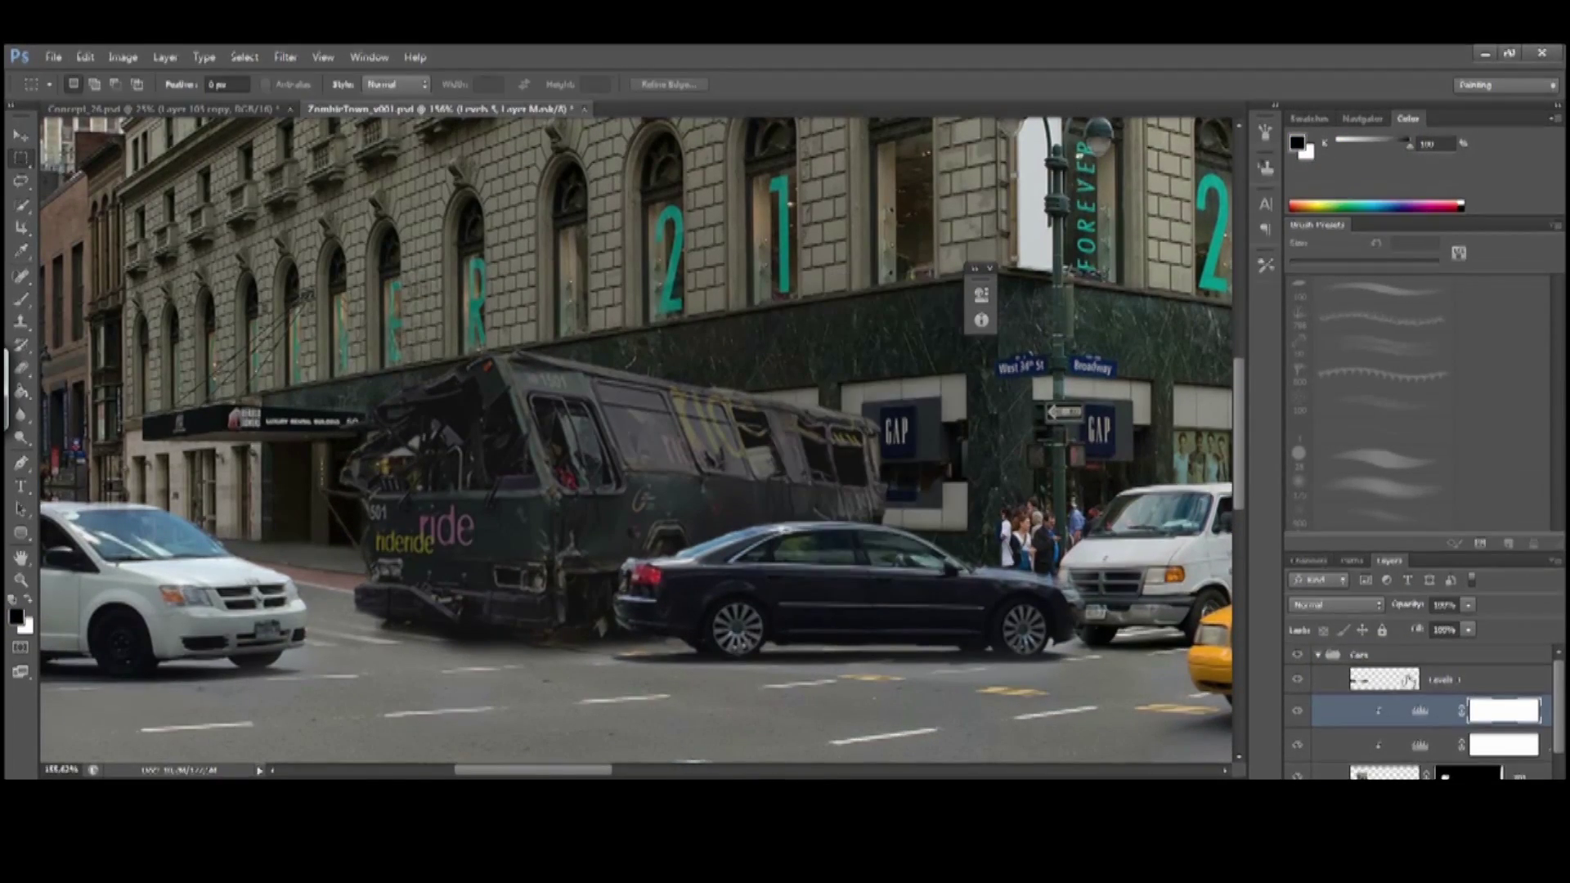
Invert the new Levels mask and paint the darkening back over the front of the bus with a large soft white brush
key(ctrl+i)
click(22, 300)
key(x)
mouse_move(572, 393)
mouse_down()
mouse_move(458, 532)
mouse_move(488, 561)
mouse_up()
drag(777, 341, 622, 315)
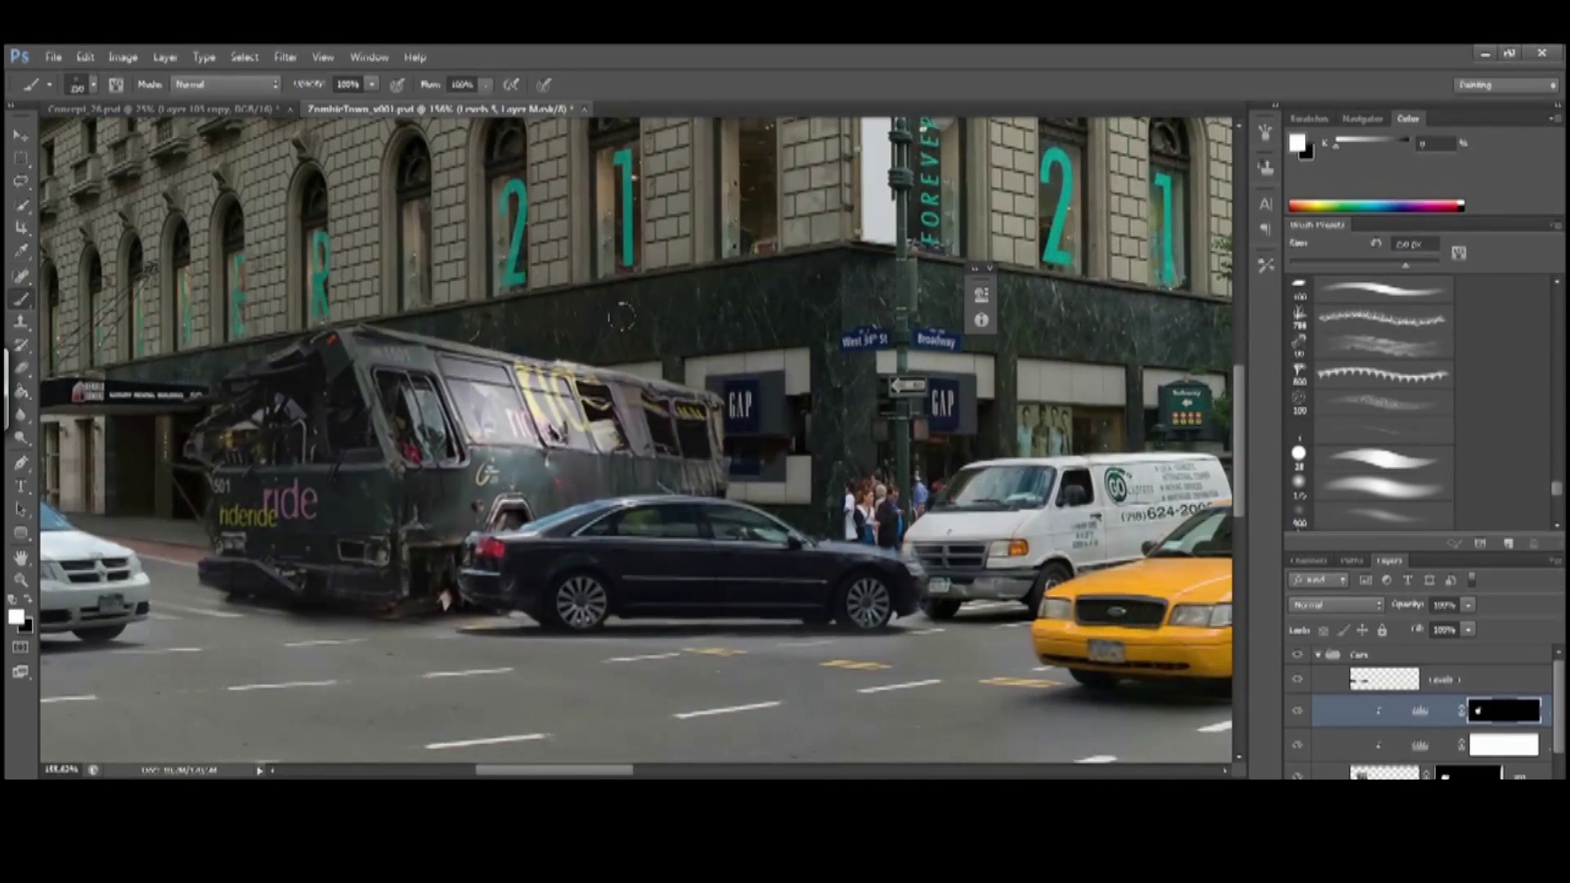
Paint black on the Levels mask with a smaller brush to bring back light on the bus's front corner and upper edge
key(x)
key(bracketleft)
key(bracketleft)
key(bracketleft)
key(bracketleft)
key(bracketleft)
key(bracketleft)
mouse_move(359, 343)
mouse_down()
mouse_move(491, 444)
mouse_move(593, 385)
mouse_move(680, 478)
mouse_move(605, 461)
mouse_up()
key(bracketright)
key(bracketright)
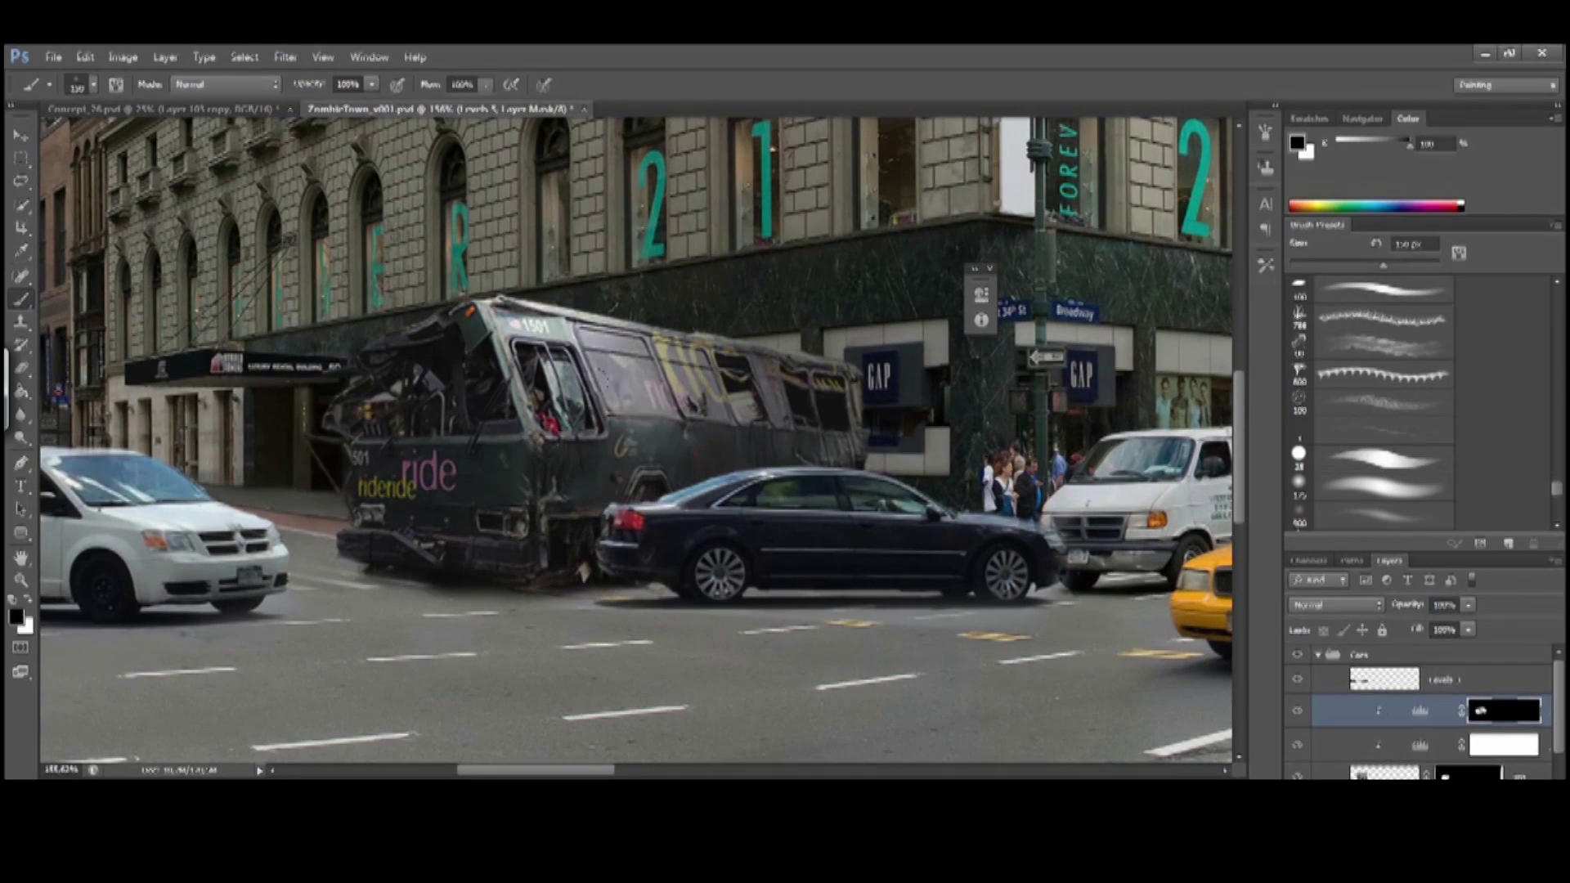
Refine the bus's darkening mask around the front corner and broken windshield frame with a fine 10 px black brush
key(x)
key(bracketright)
key(x)
key(bracketleft)
key(bracketleft)
key(bracketleft)
key(bracketleft)
key(bracketleft)
key(bracketleft)
key(bracketleft)
key(bracketleft)
key(bracketleft)
drag(473, 550, 555, 555)
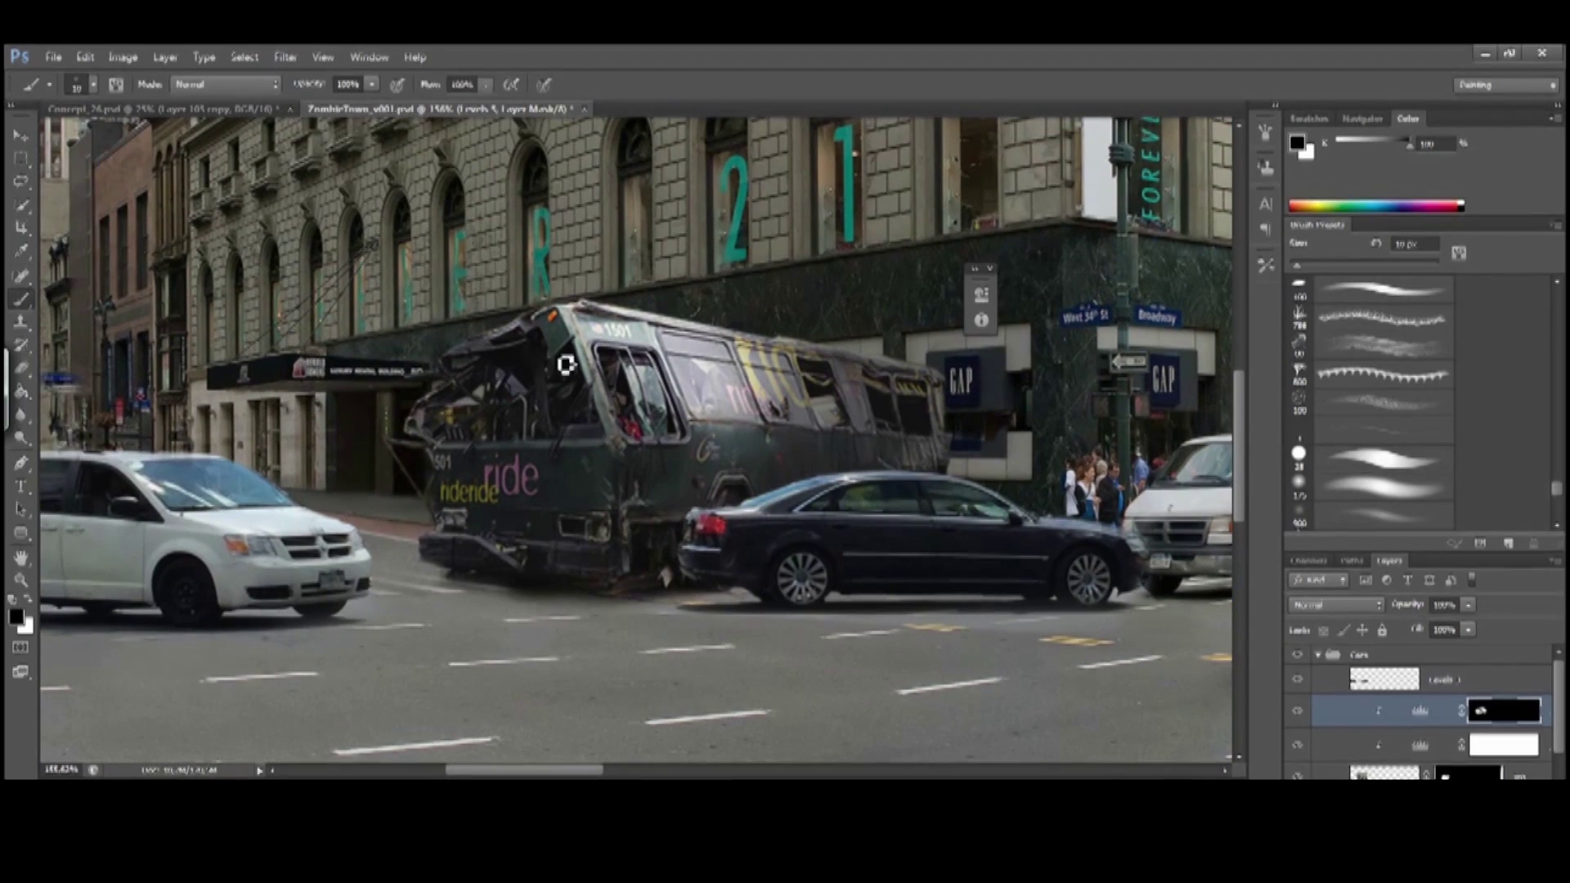
drag(480, 354, 386, 313)
Blend the bus's darkening mask from a wider view with progressively larger brushes, alternating white and black and comparing the adjustment's visibility
key(bracketright)
key(bracketright)
key(bracketright)
key(bracketright)
key(x)
key(ctrl+minus)
key(ctrl+minus)
key(bracketright)
key(bracketright)
key(bracketright)
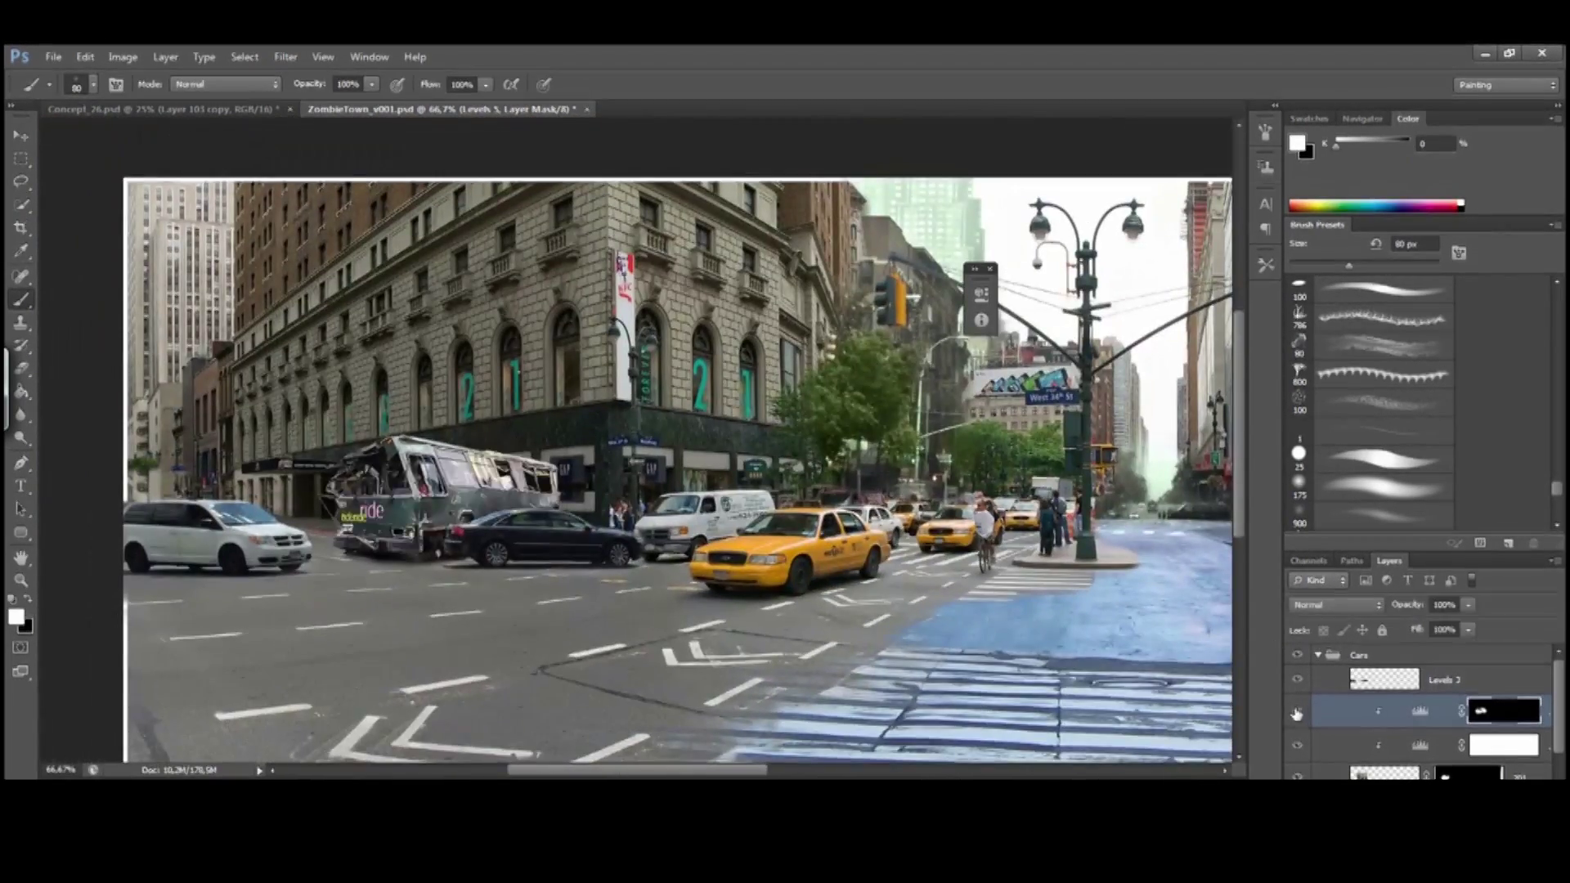
key(x)
drag(556, 521, 401, 425)
key(bracketright)
key(bracketright)
key(bracketright)
key(bracketright)
key(bracketright)
key(bracketright)
key(bracketright)
mouse_move(474, 376)
mouse_down()
mouse_move(476, 435)
mouse_move(532, 464)
mouse_move(500, 398)
mouse_up()
key(m)
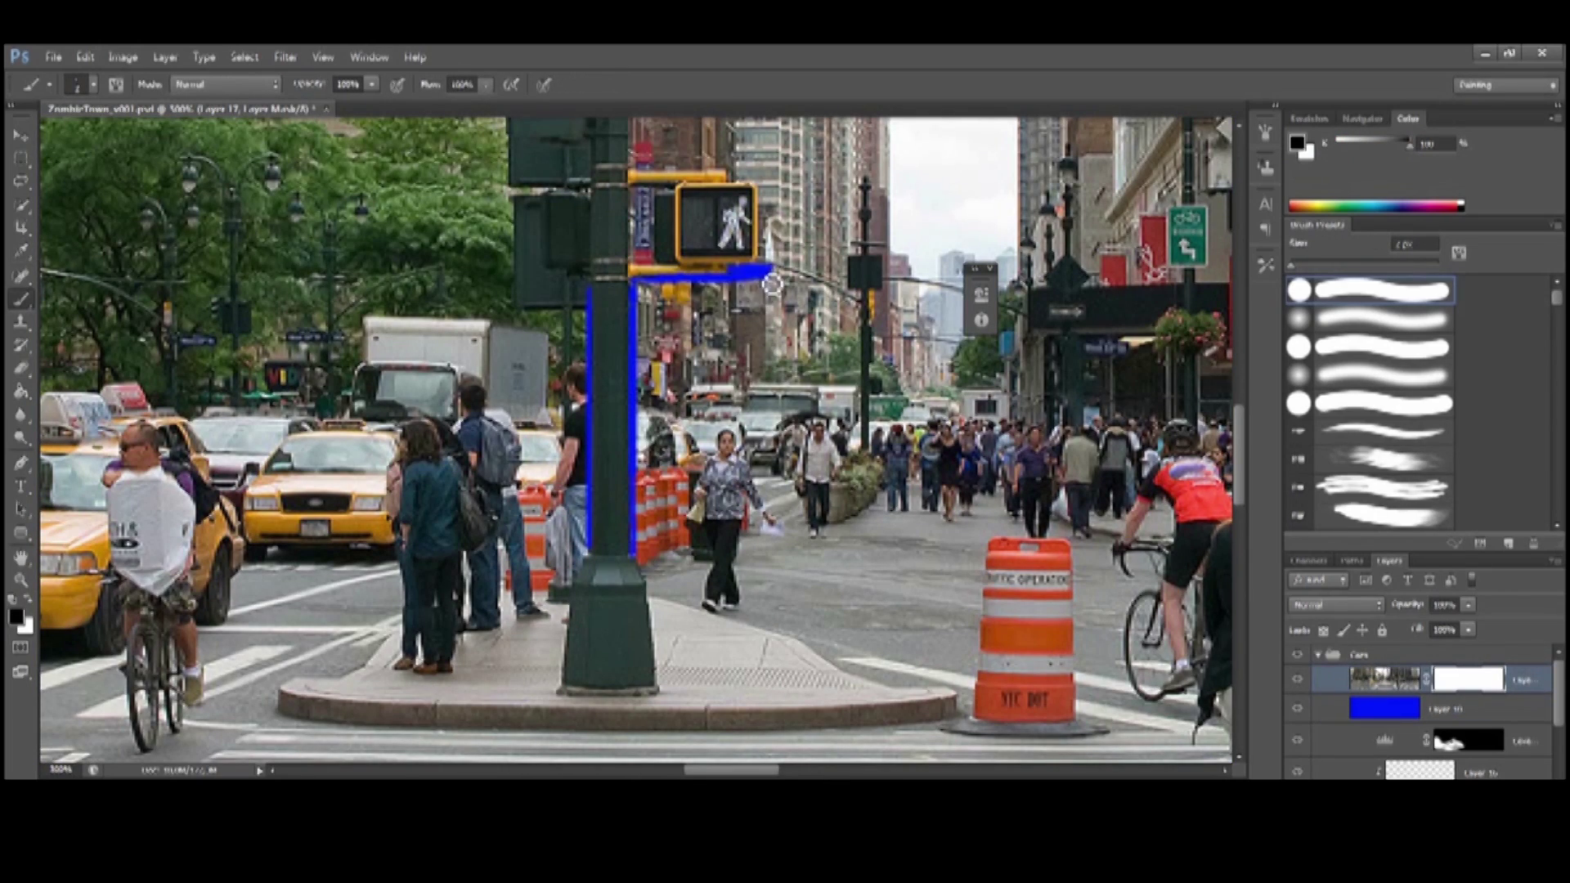
Mask out the surroundings of the West 34th St lamppost, its pedestrian signal and base on Layer 17, and apply the layer mask
scroll(772, 283, up, 5)
drag(668, 419, 753, 427)
scroll(779, 430, down, 6)
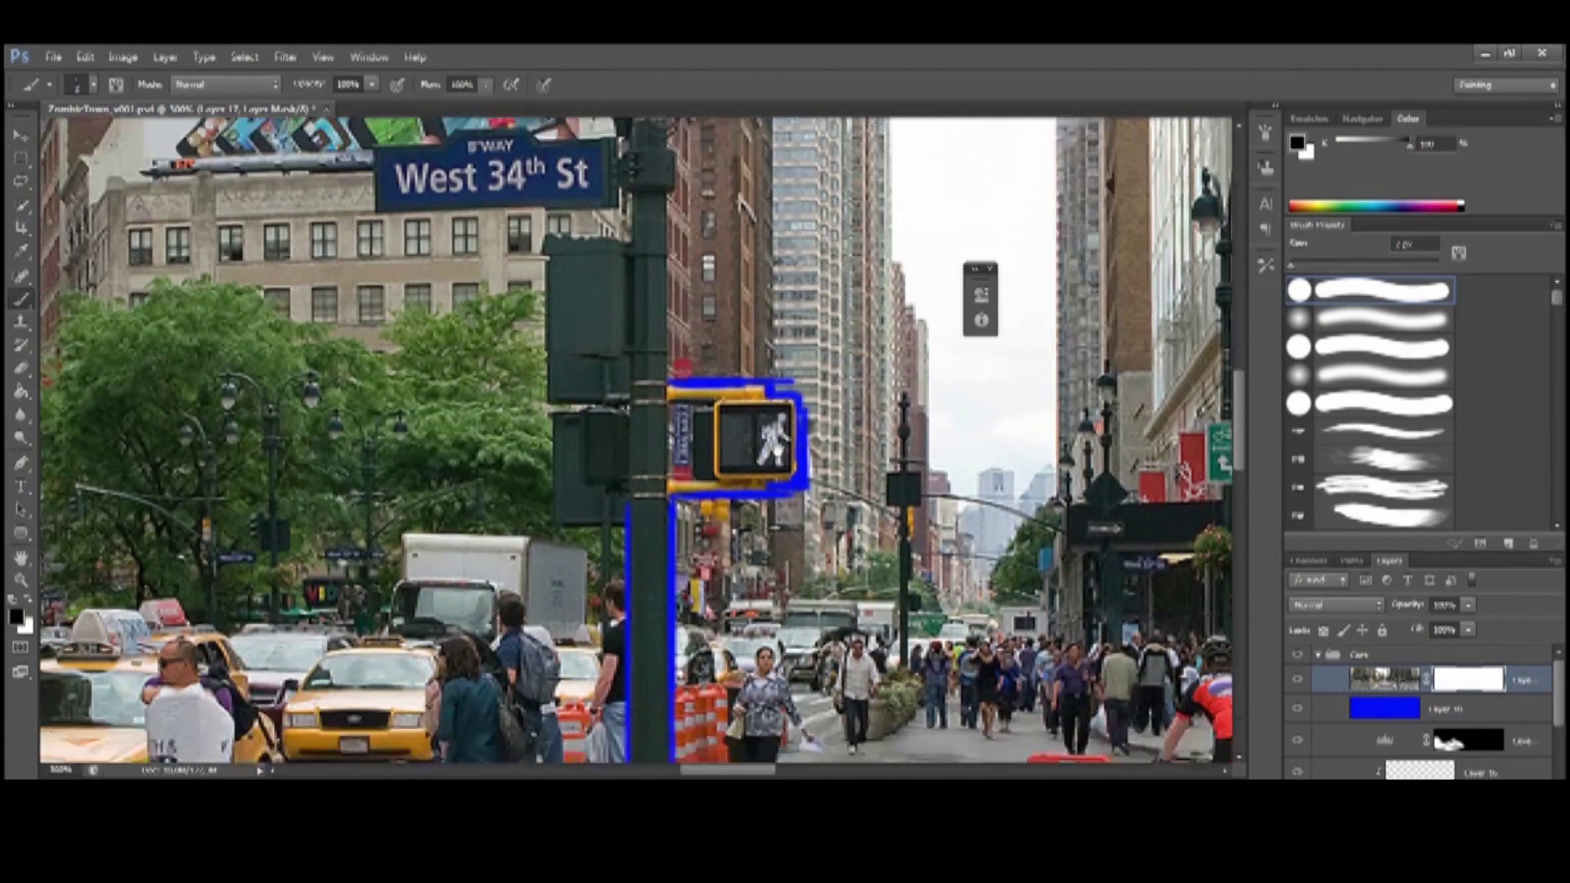
drag(640, 491, 615, 593)
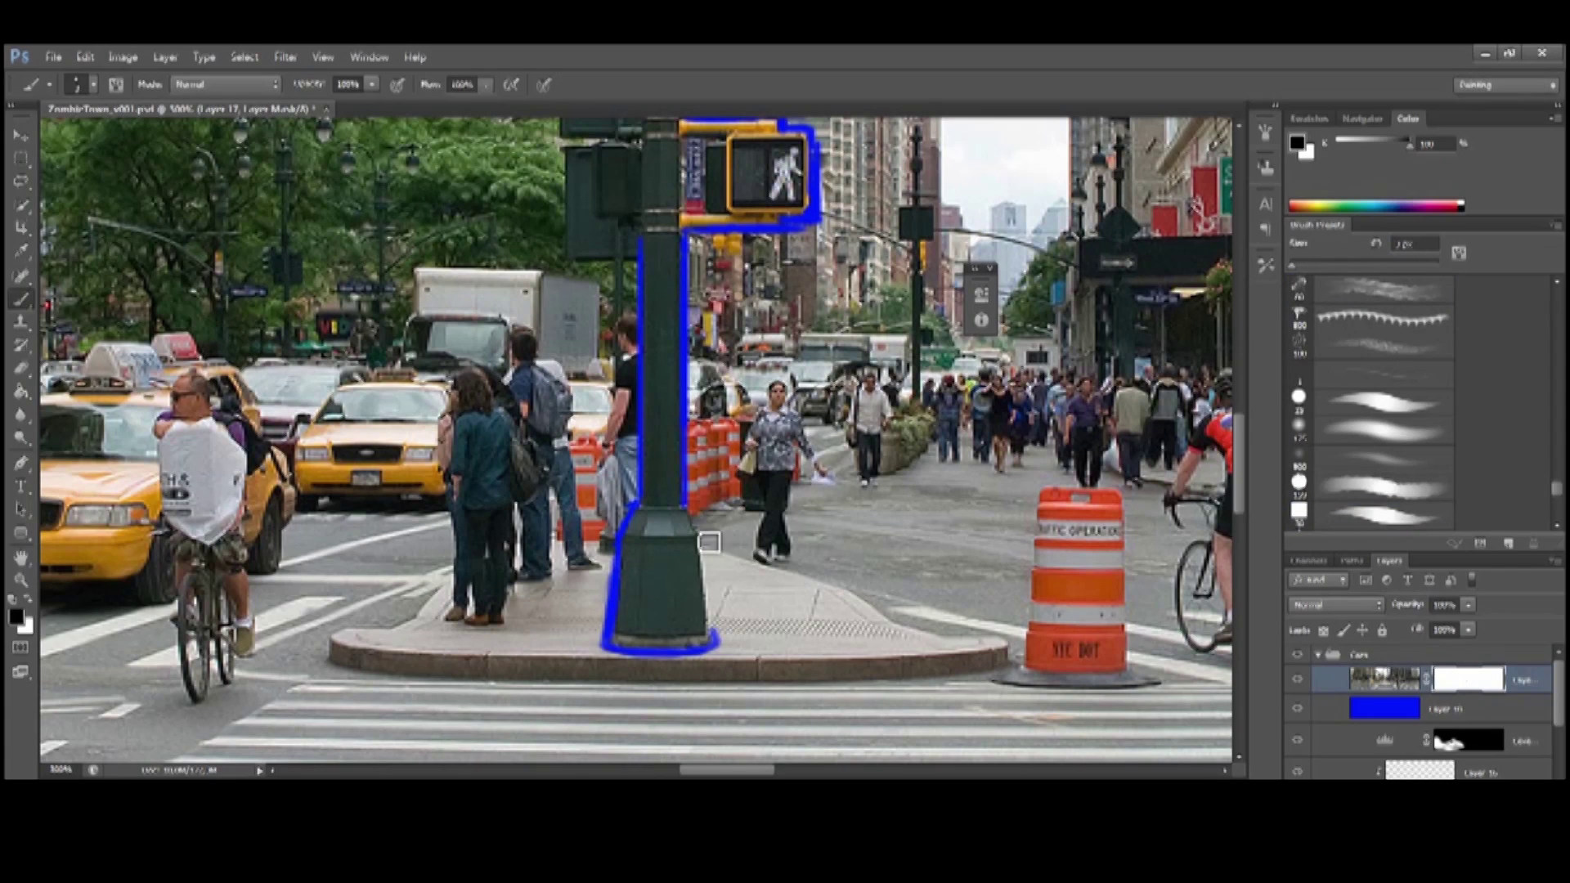
scroll(709, 541, up, 5)
drag(629, 470, 678, 344)
scroll(697, 295, down, 2)
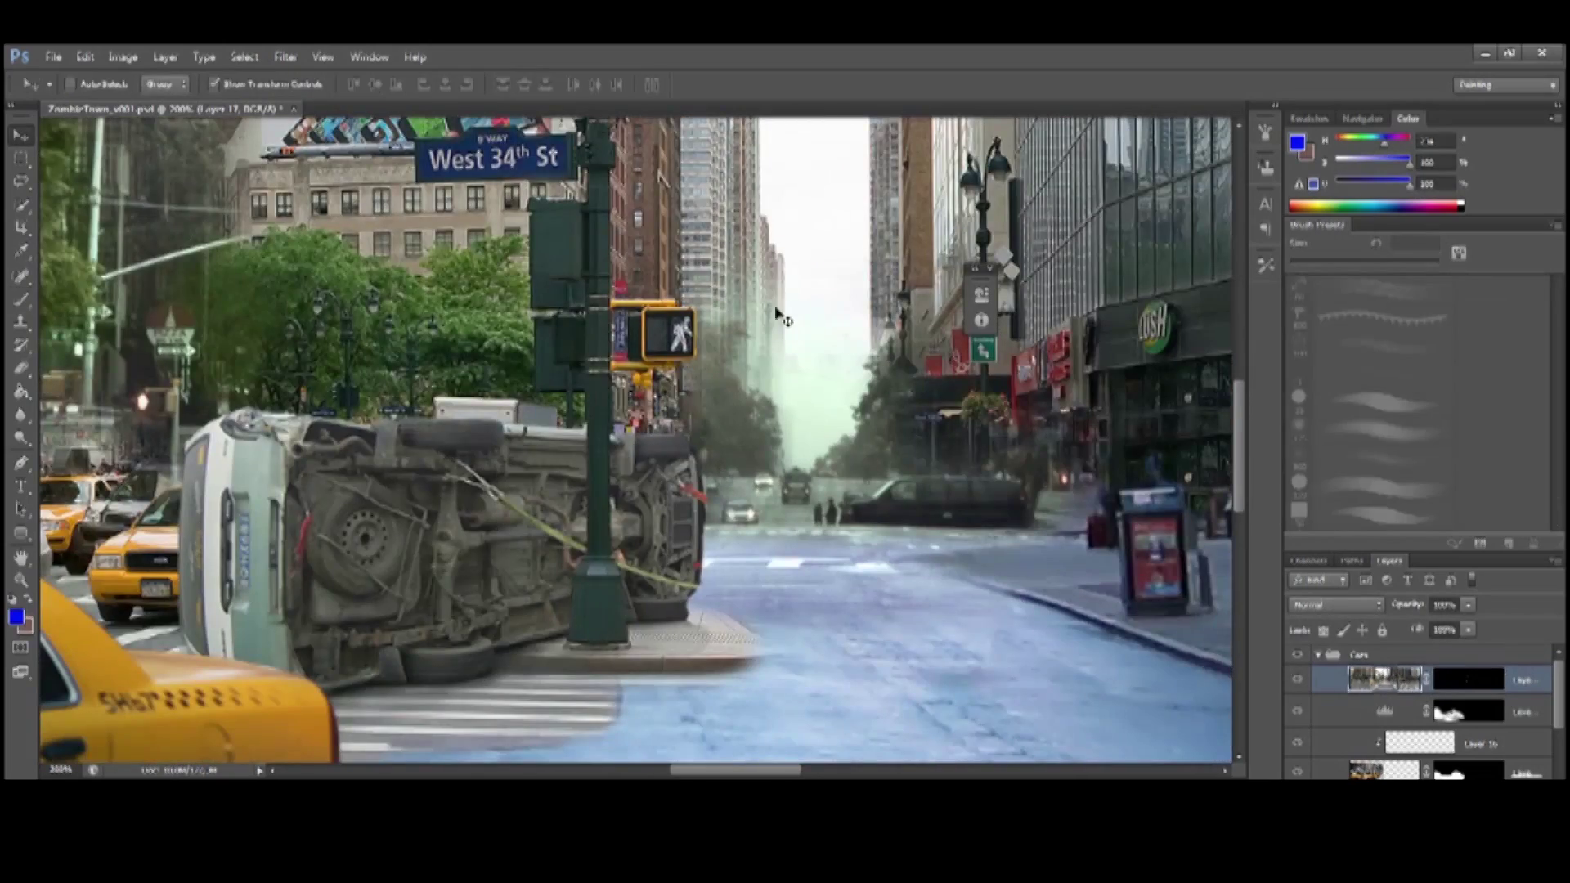
right_click(1467, 679)
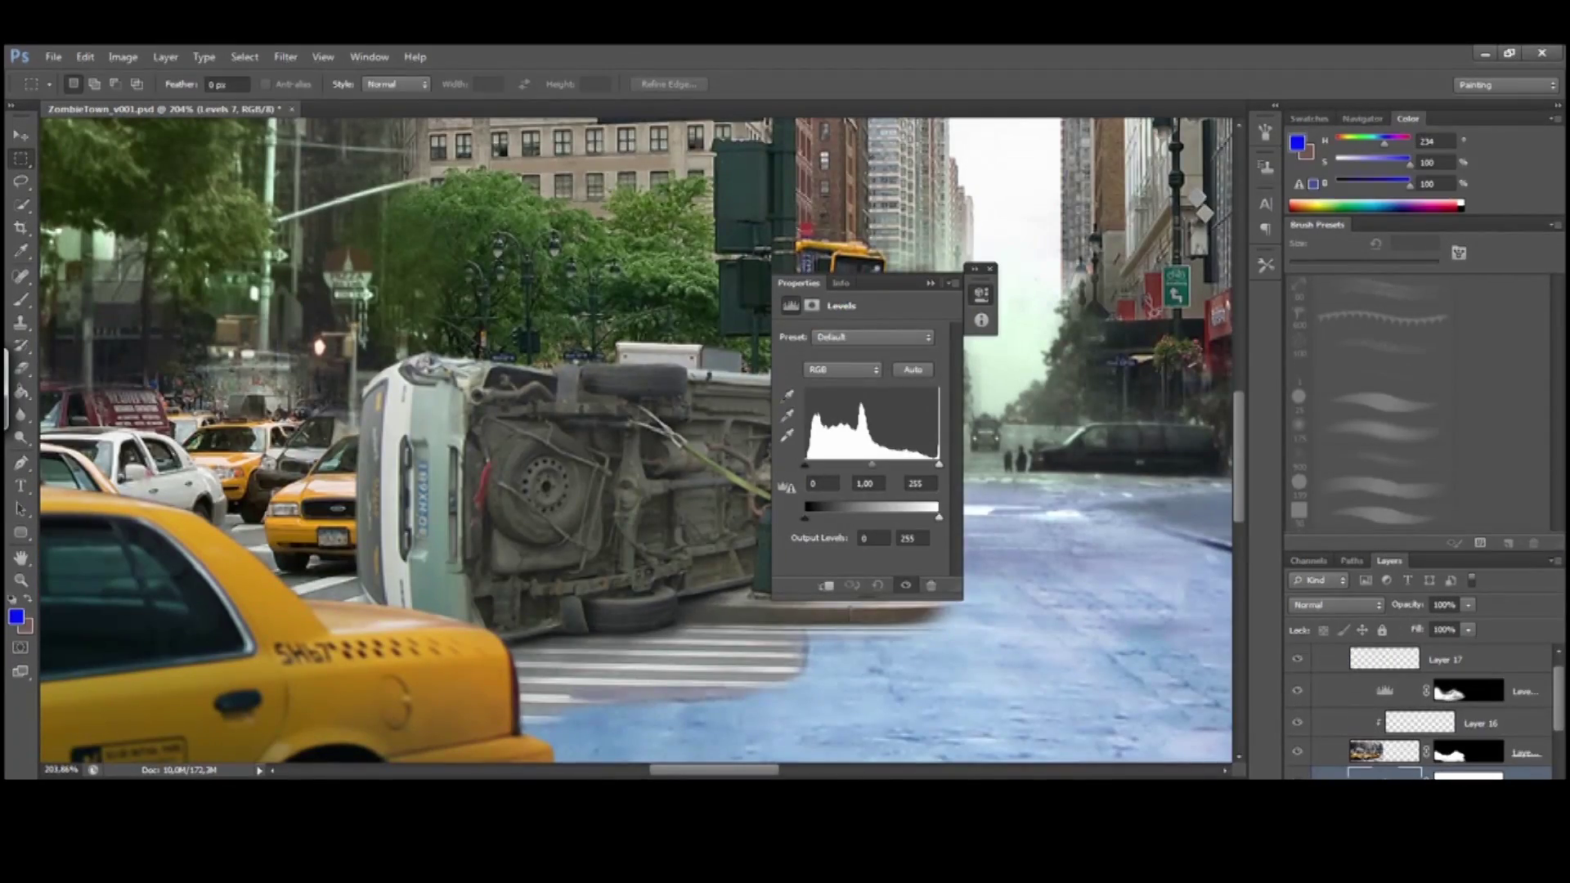
Darken the overturned van with the Levels 7 adjustment by raising the black input, darkening the midtones and lowering the output white
drag(807, 464, 828, 468)
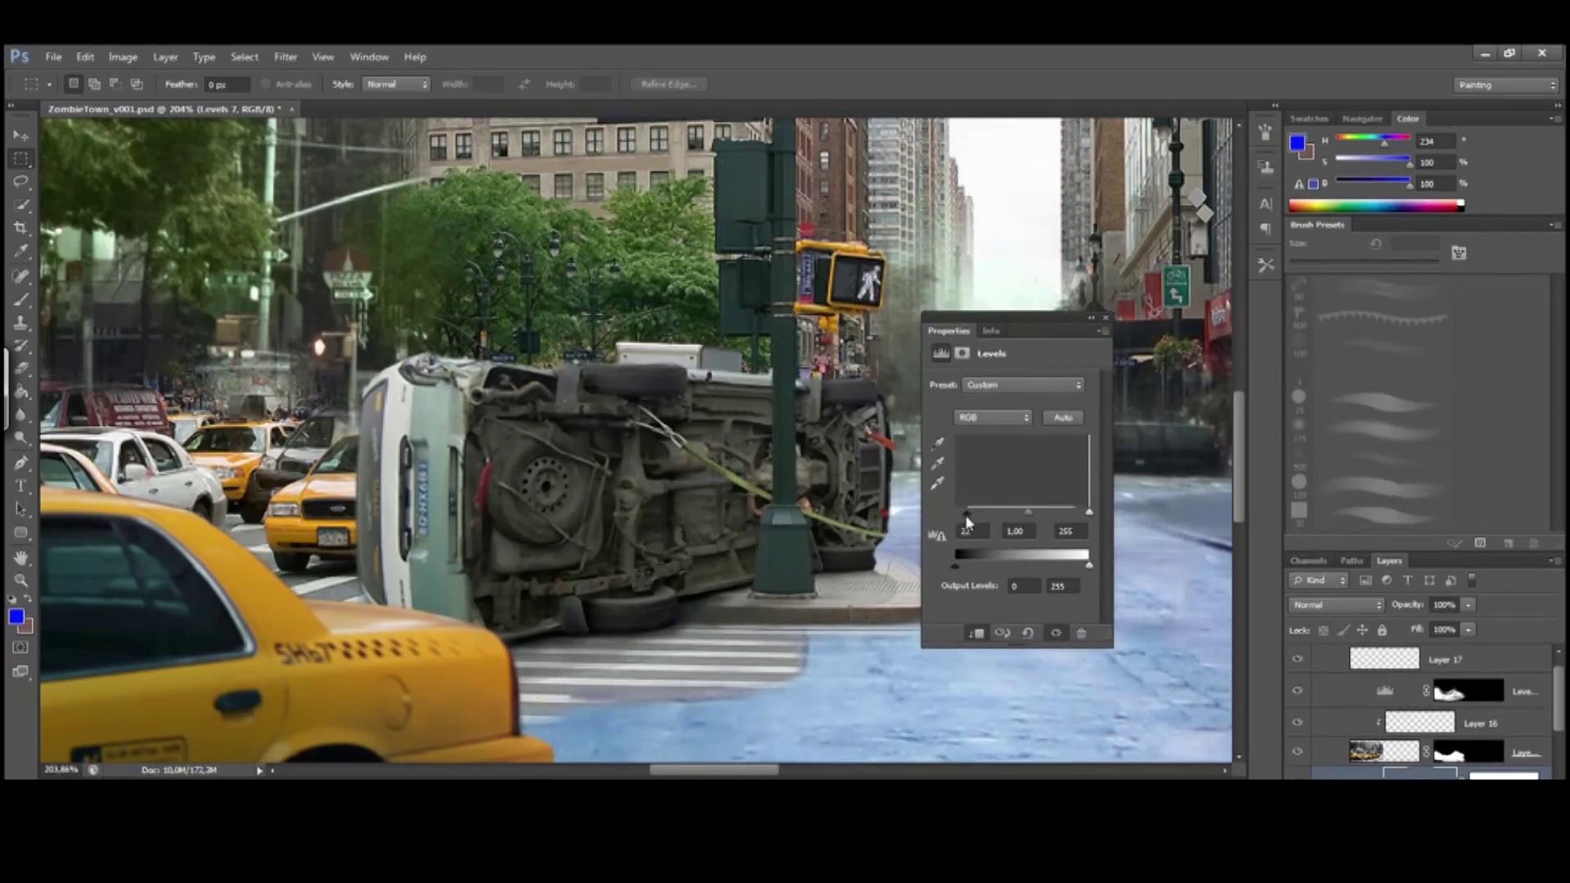
drag(1028, 515, 1035, 517)
drag(1089, 565, 1063, 566)
click(1090, 317)
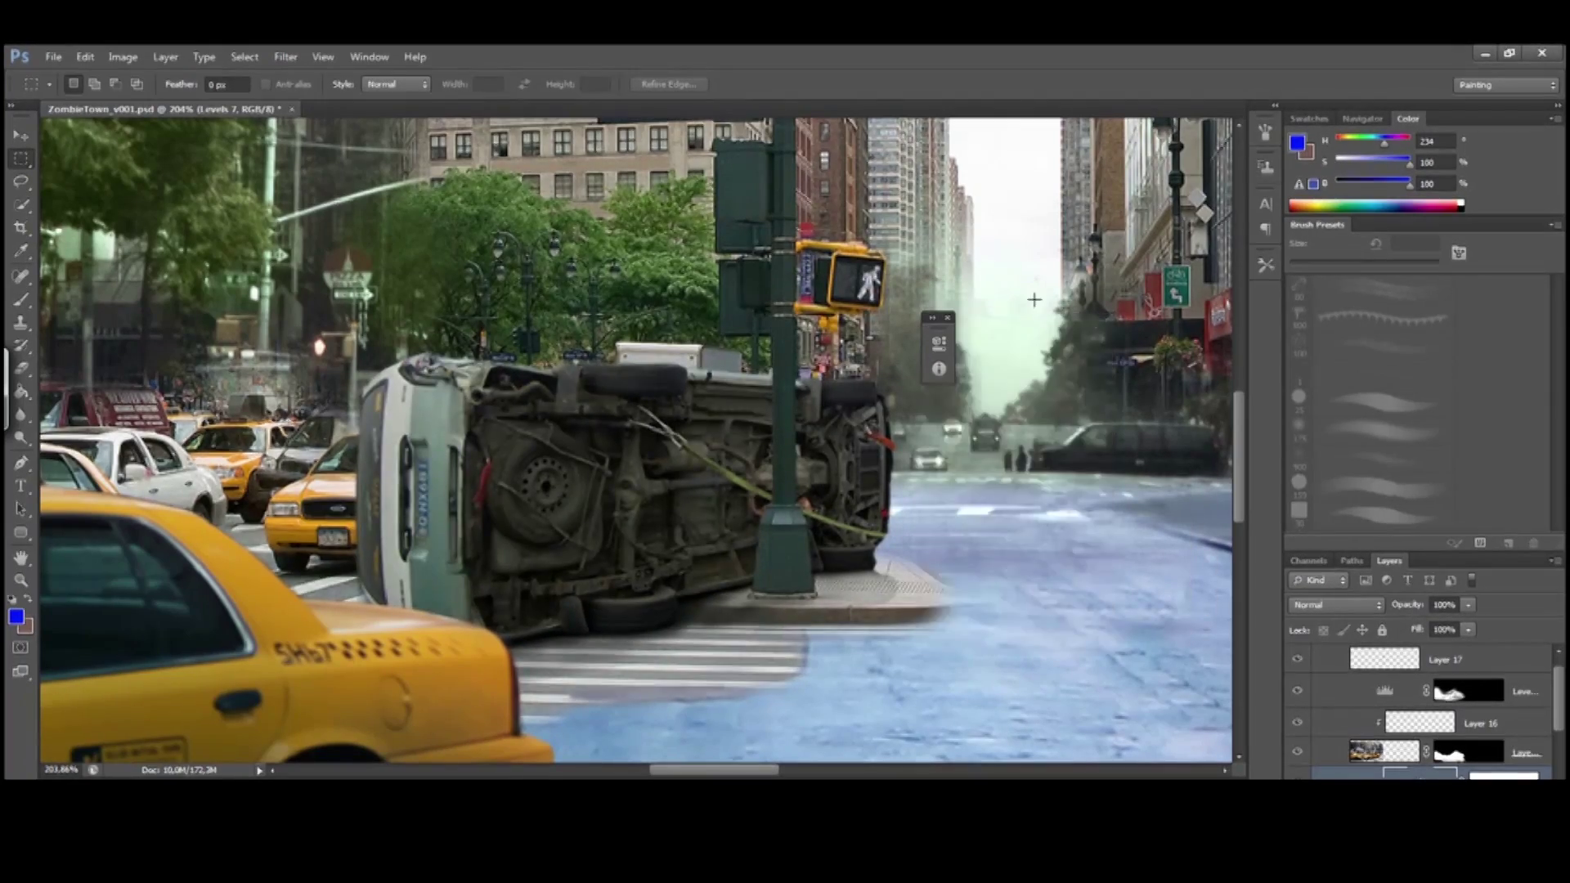
Refine the Levels 7 mask over the overturned van's front and underside with an enlarged soft brush, alternating black and white
key(ctrl+minus)
key(ctrl+minus)
key(ctrl+minus)
key(ctrl+minus)
key(ctrl+plus)
key(ctrl+plus)
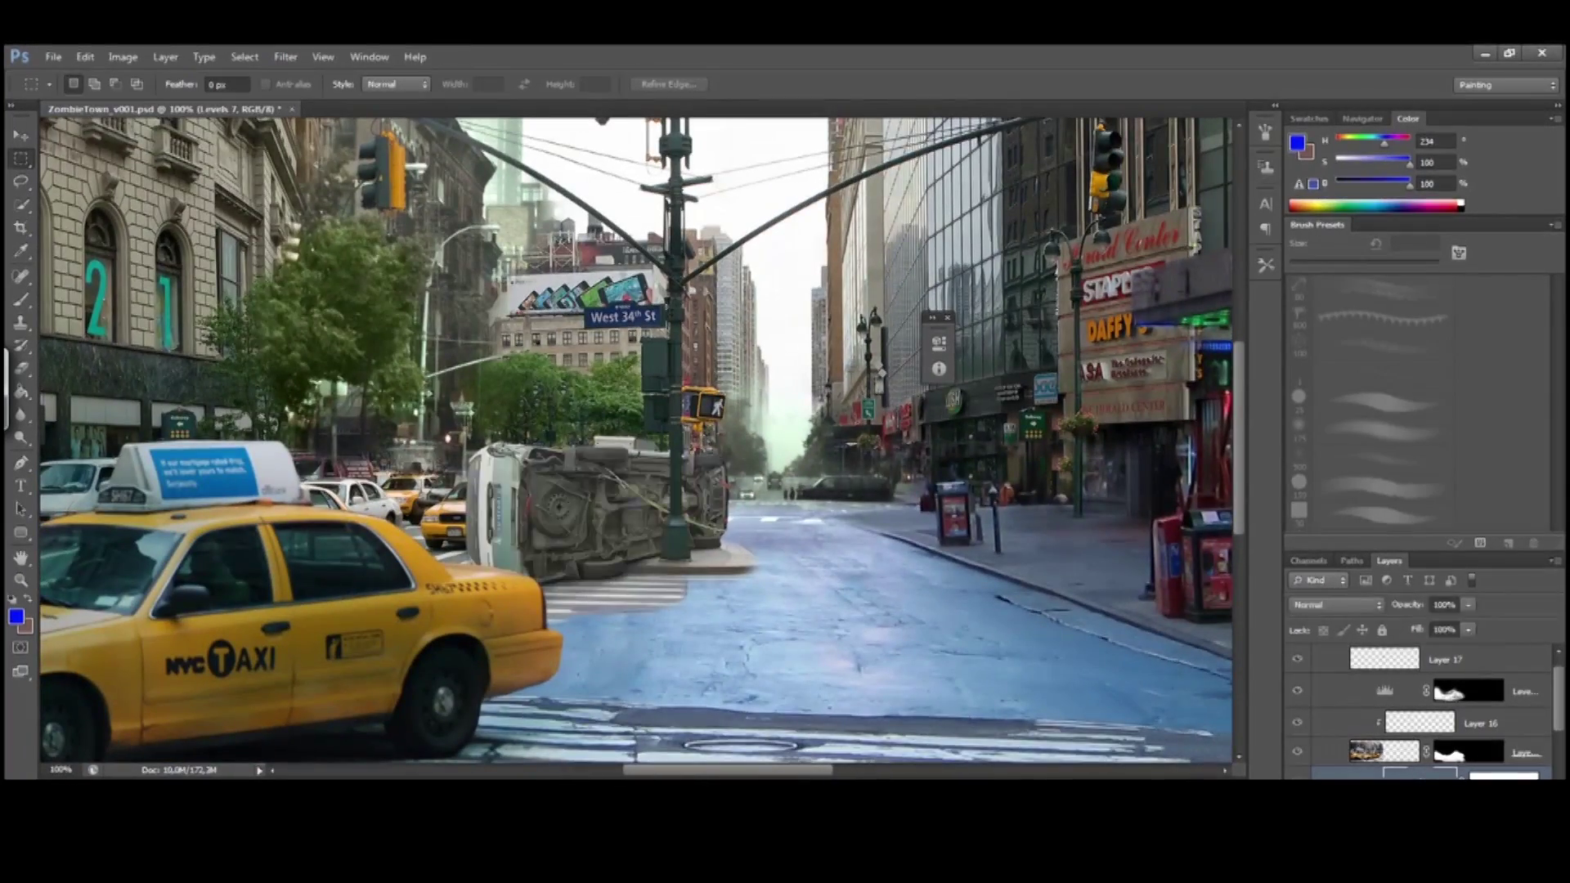
key(b)
key(d)
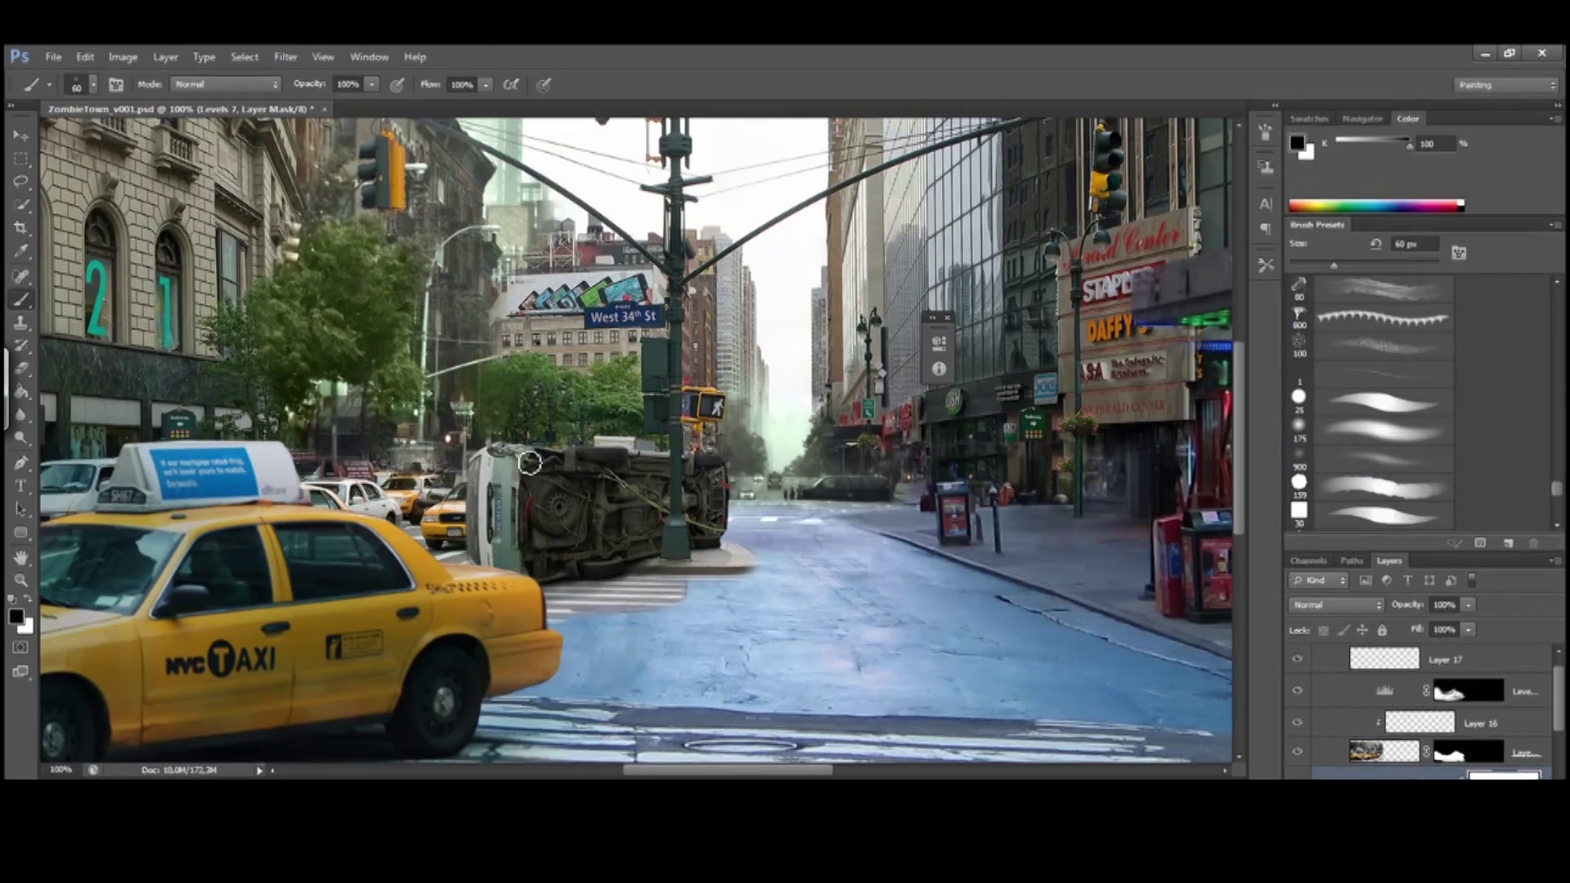
key(bracketright)
key(bracketright)
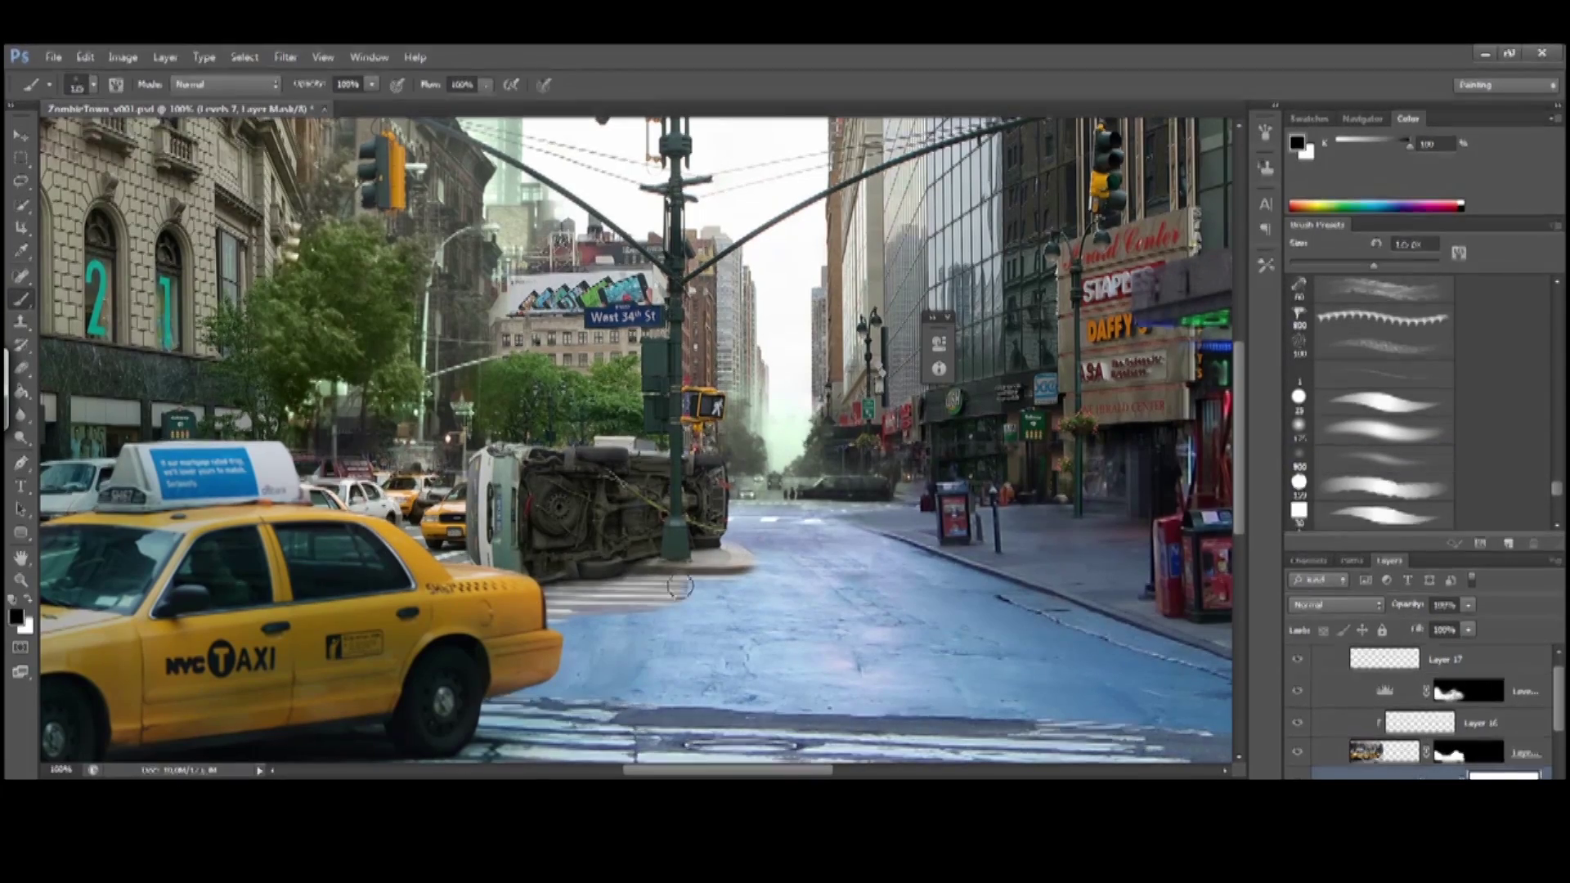
key(x)
drag(480, 487, 632, 474)
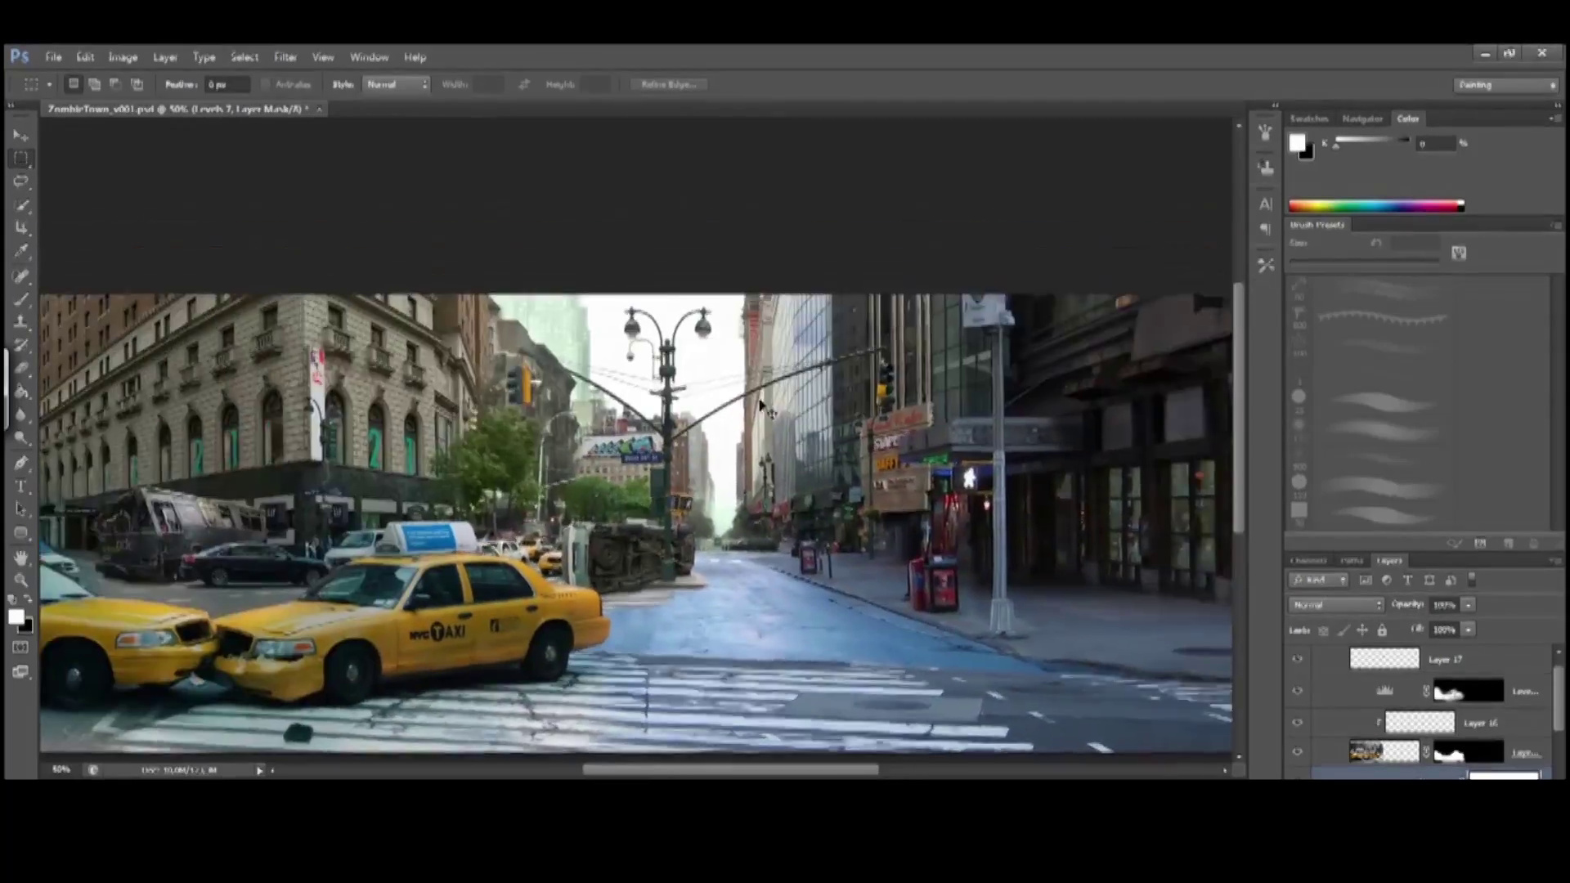
Remove the outer end of the traffic-light arm across the facades on Background copy 3 with the Spot Healing Brush
key(ctrl+plus)
drag(626, 532, 484, 611)
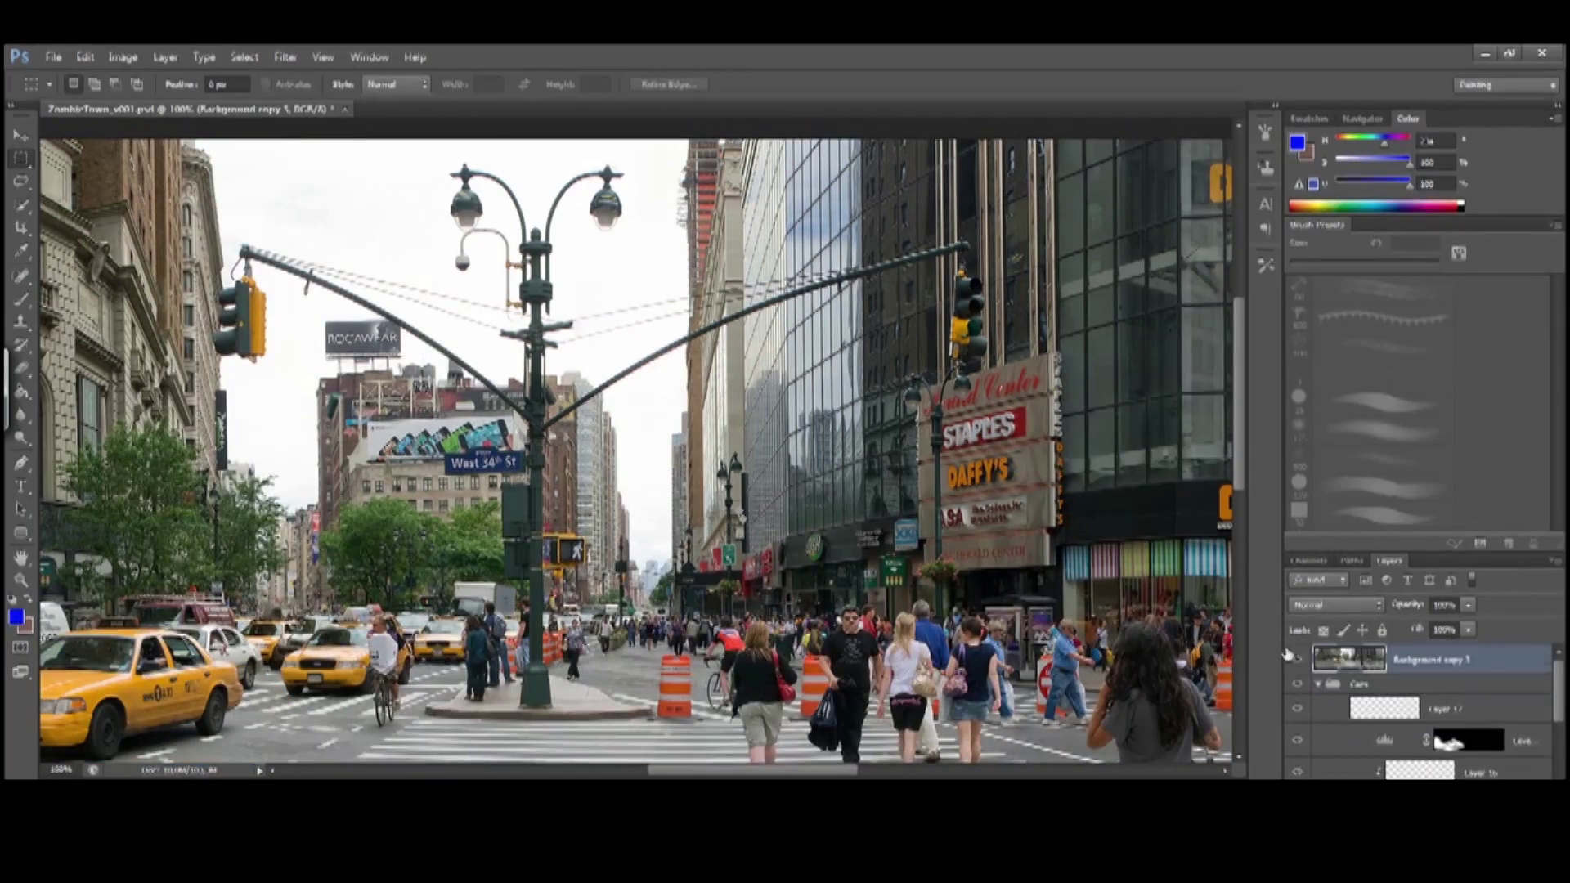
drag(876, 158, 807, 215)
key(j)
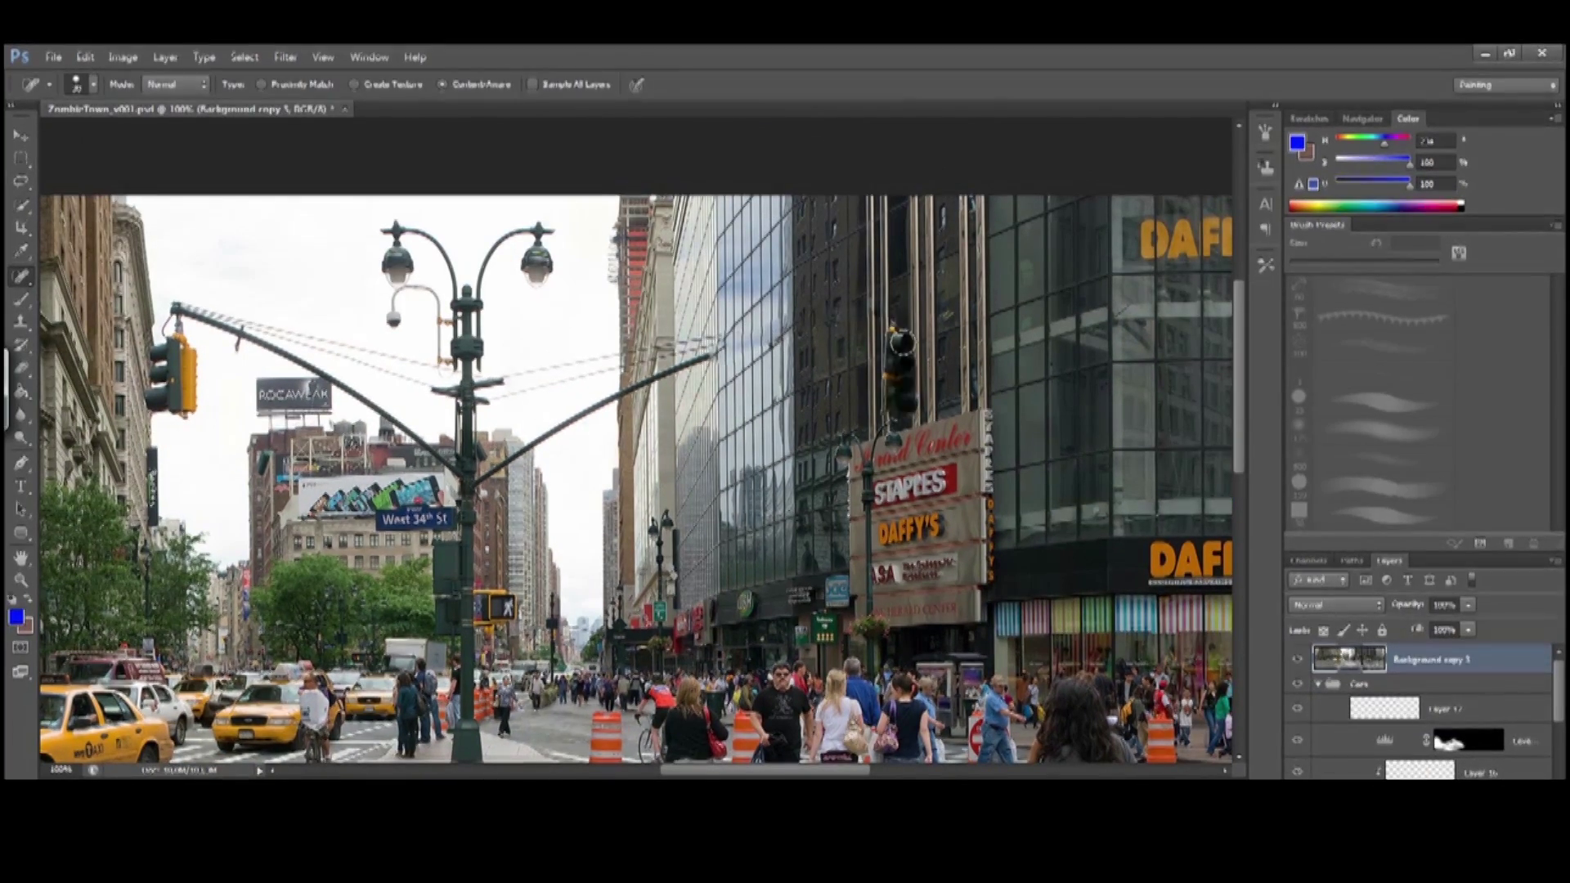
drag(901, 342, 832, 354)
Copy a clean patch of the dark facade to a new layer and place it over the hanging traffic light
drag(21, 182, 82, 193)
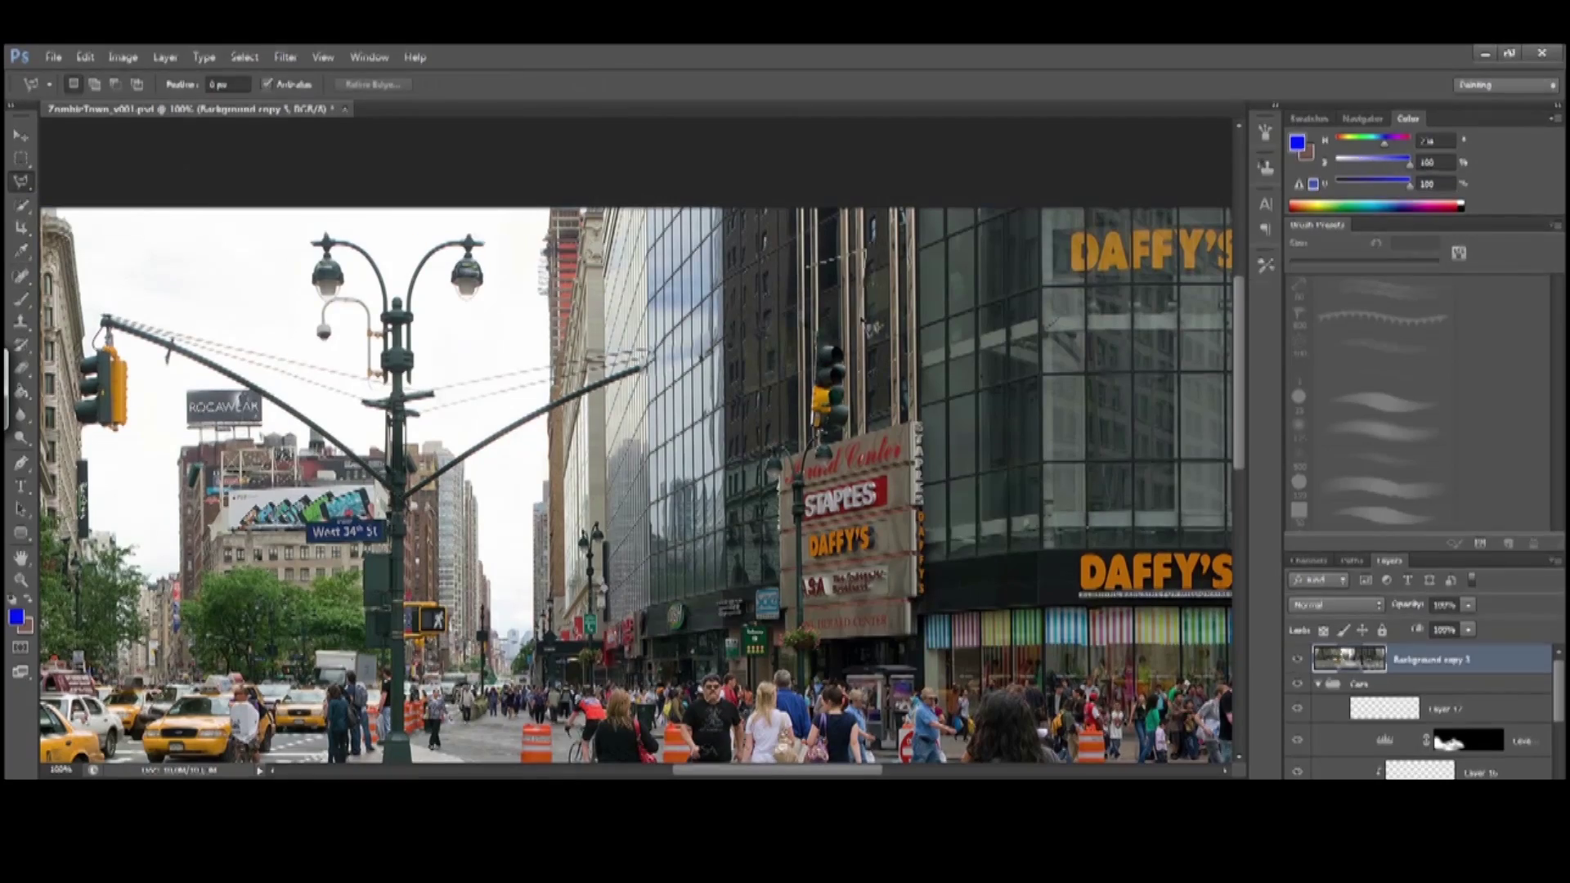
key(shift+l)
drag(798, 302, 803, 307)
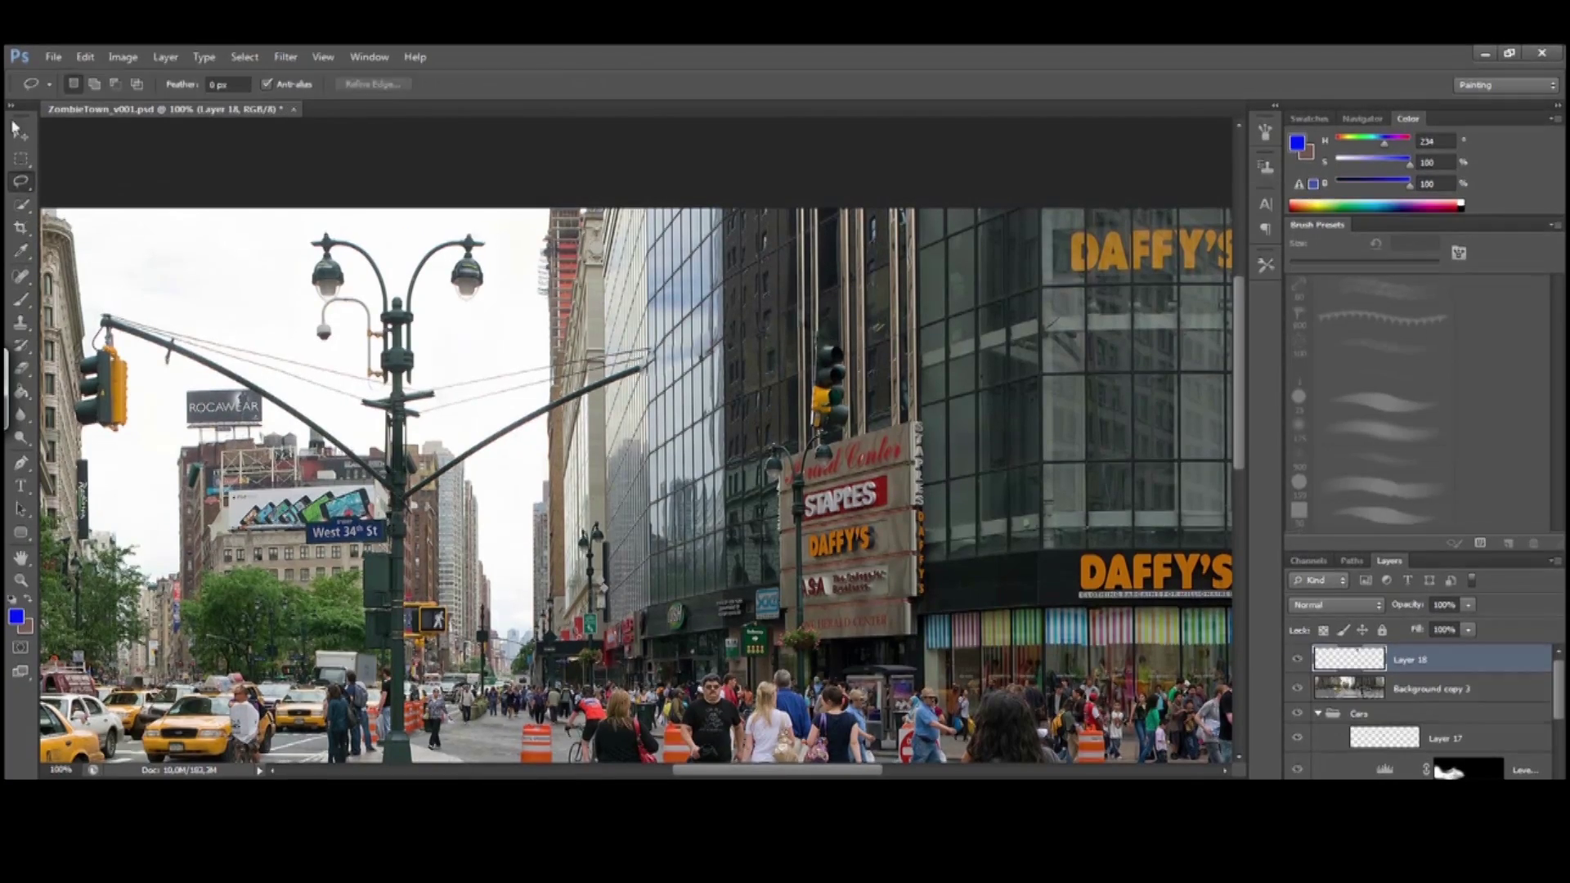
scroll(914, 350, up, 3)
key(v)
drag(802, 446, 846, 408)
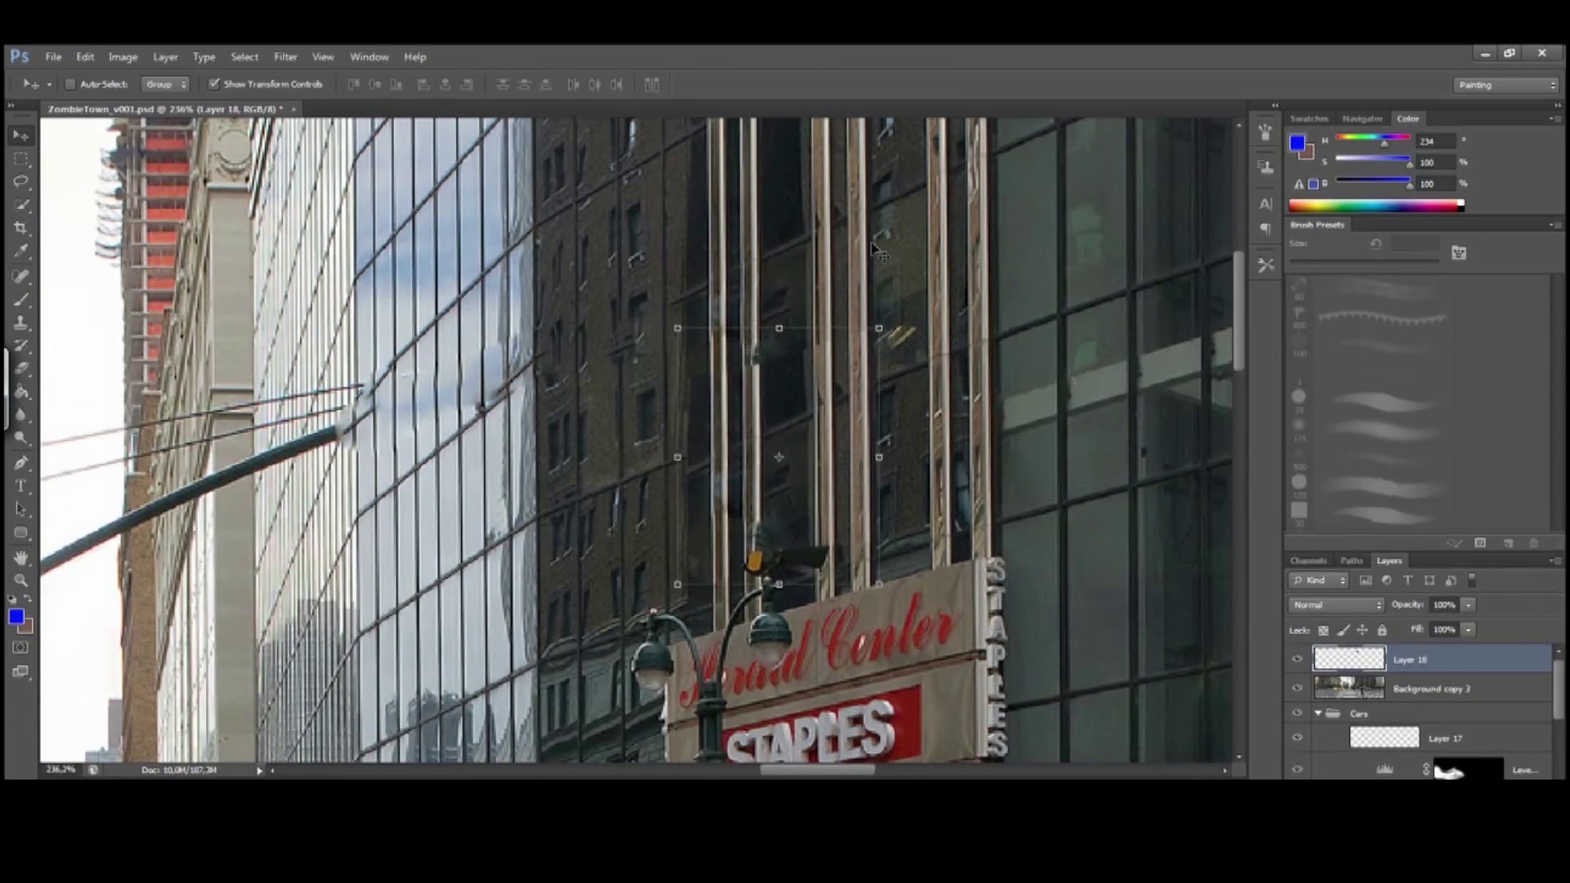
drag(877, 254, 777, 389)
Paint over the leftover traffic-light traces on the facade columns with a tiny brush in a sampled grey
key(b)
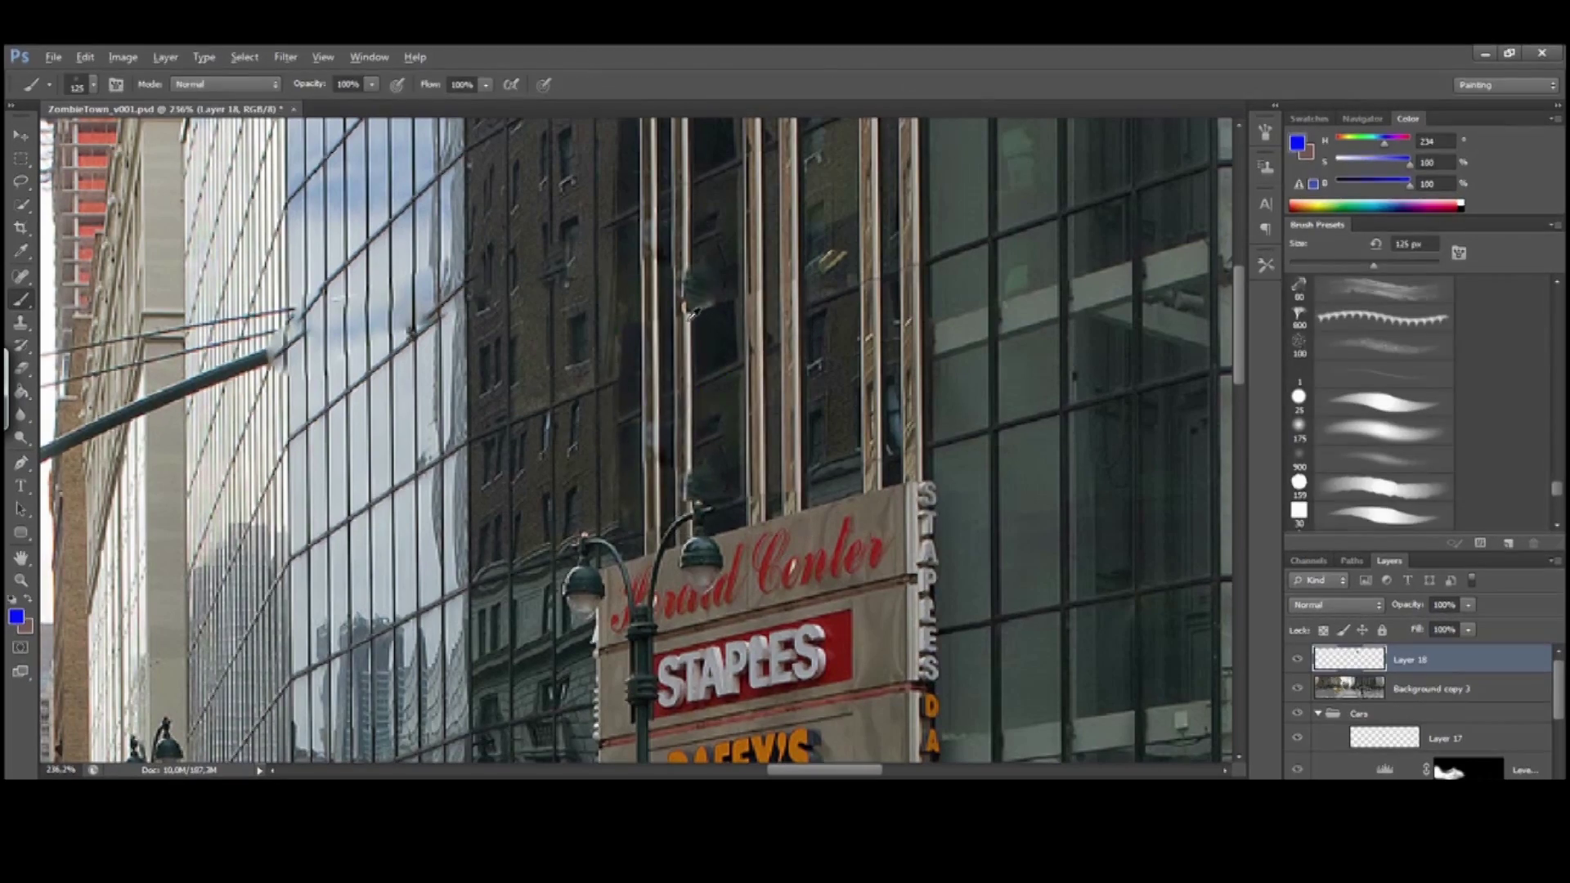
key(shift+comma)
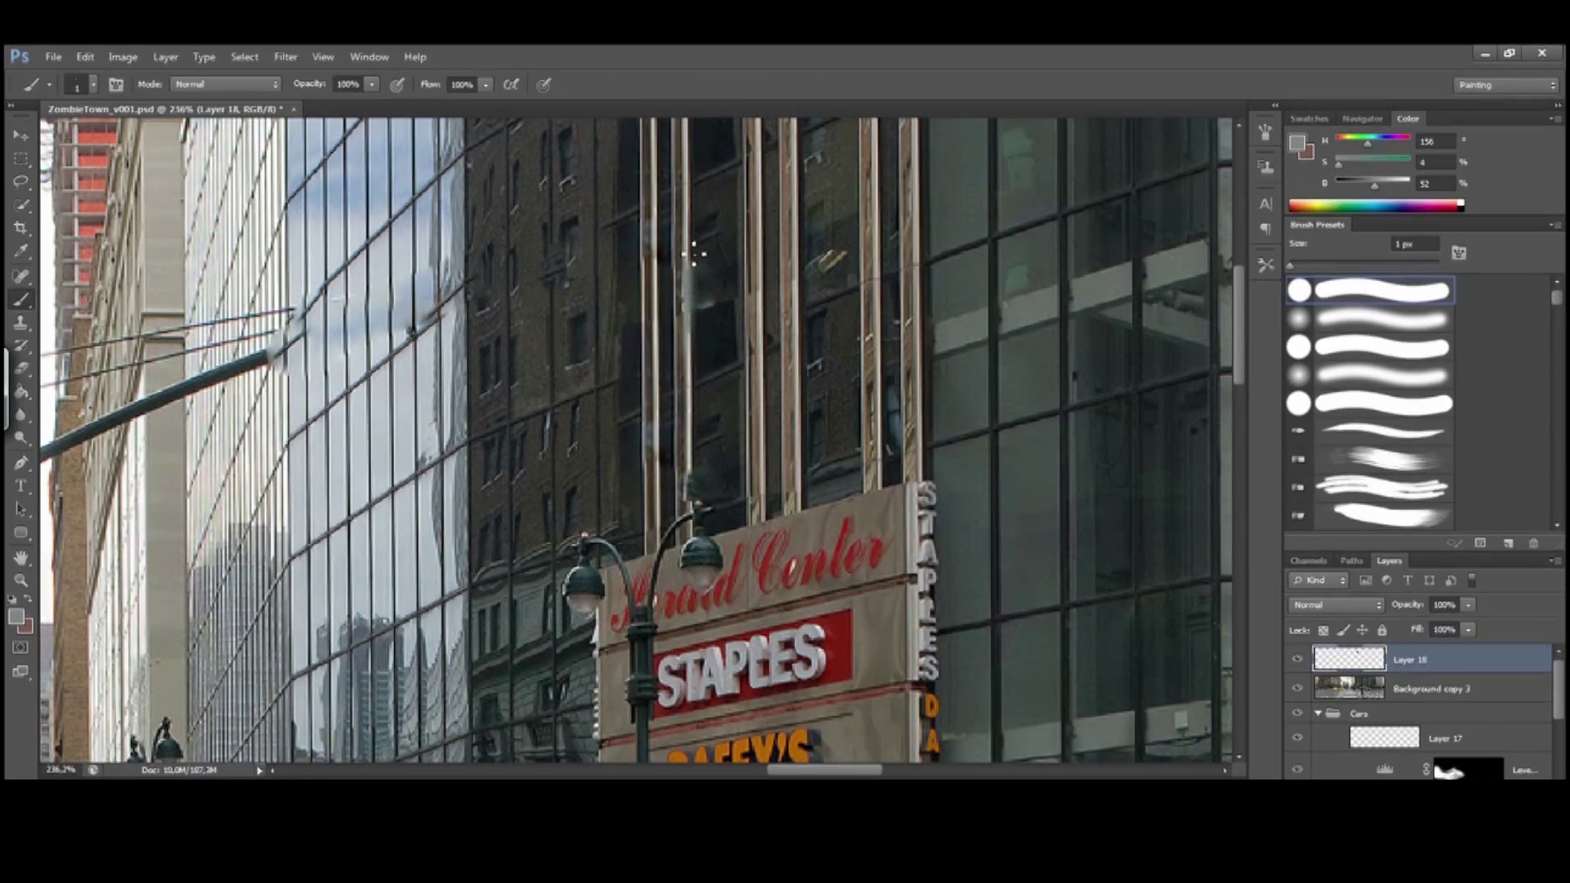
drag(693, 254, 742, 209)
Heal away the overhead cables in the sky between the West 34th St lamppost and the buildings on Background copy 3
scroll(693, 298, down, 5)
scroll(694, 298, up, 4)
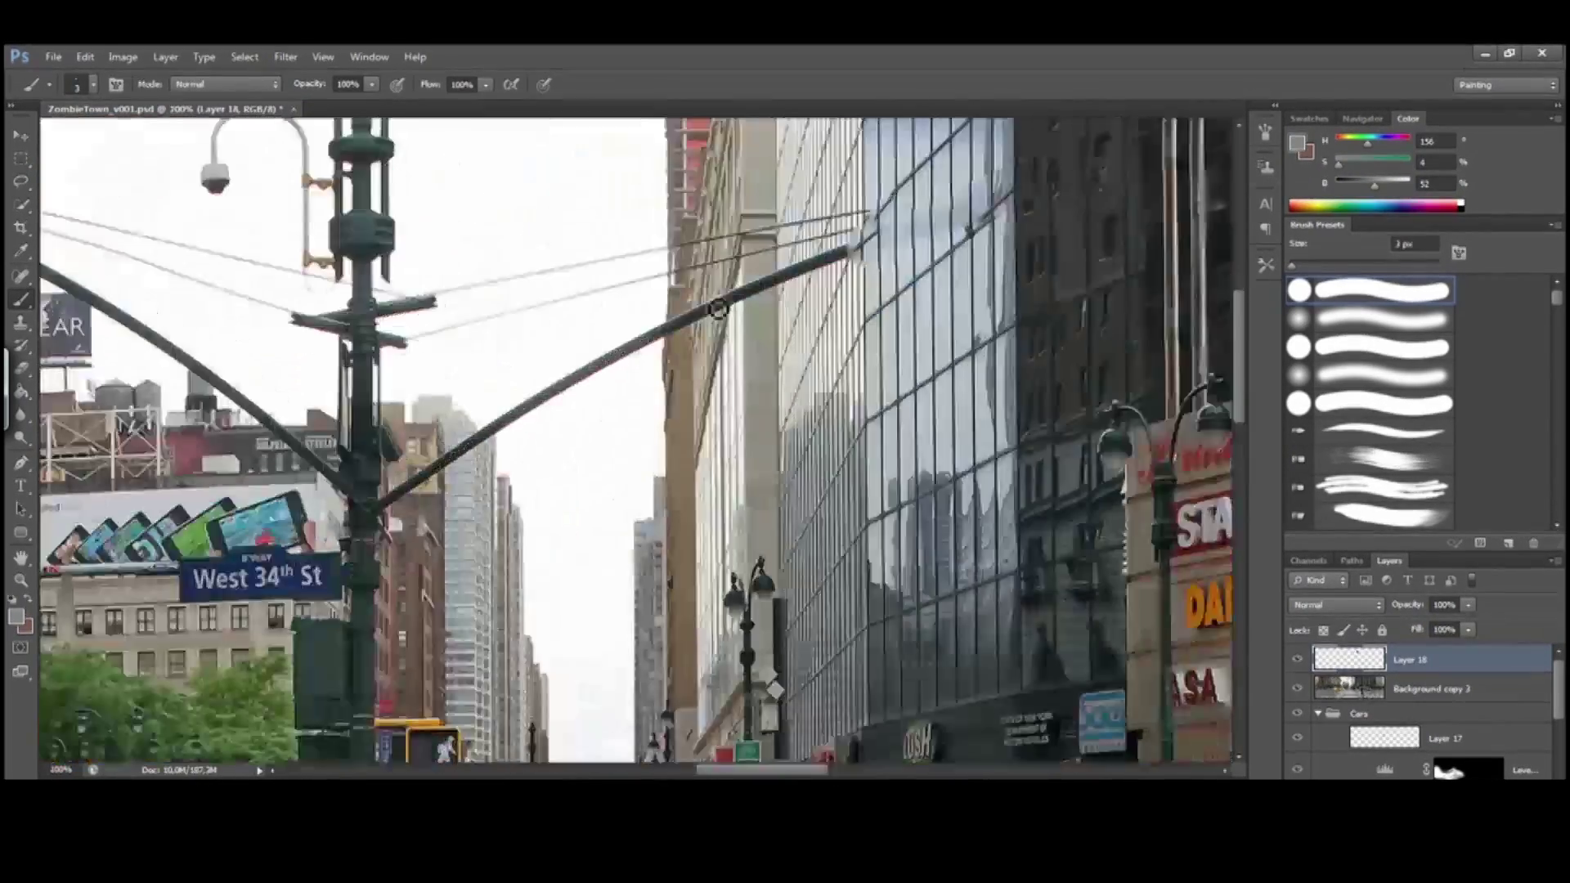
key(j)
drag(613, 319, 589, 468)
key(bracketright)
scroll(603, 357, down, 2)
scroll(604, 357, left, 4)
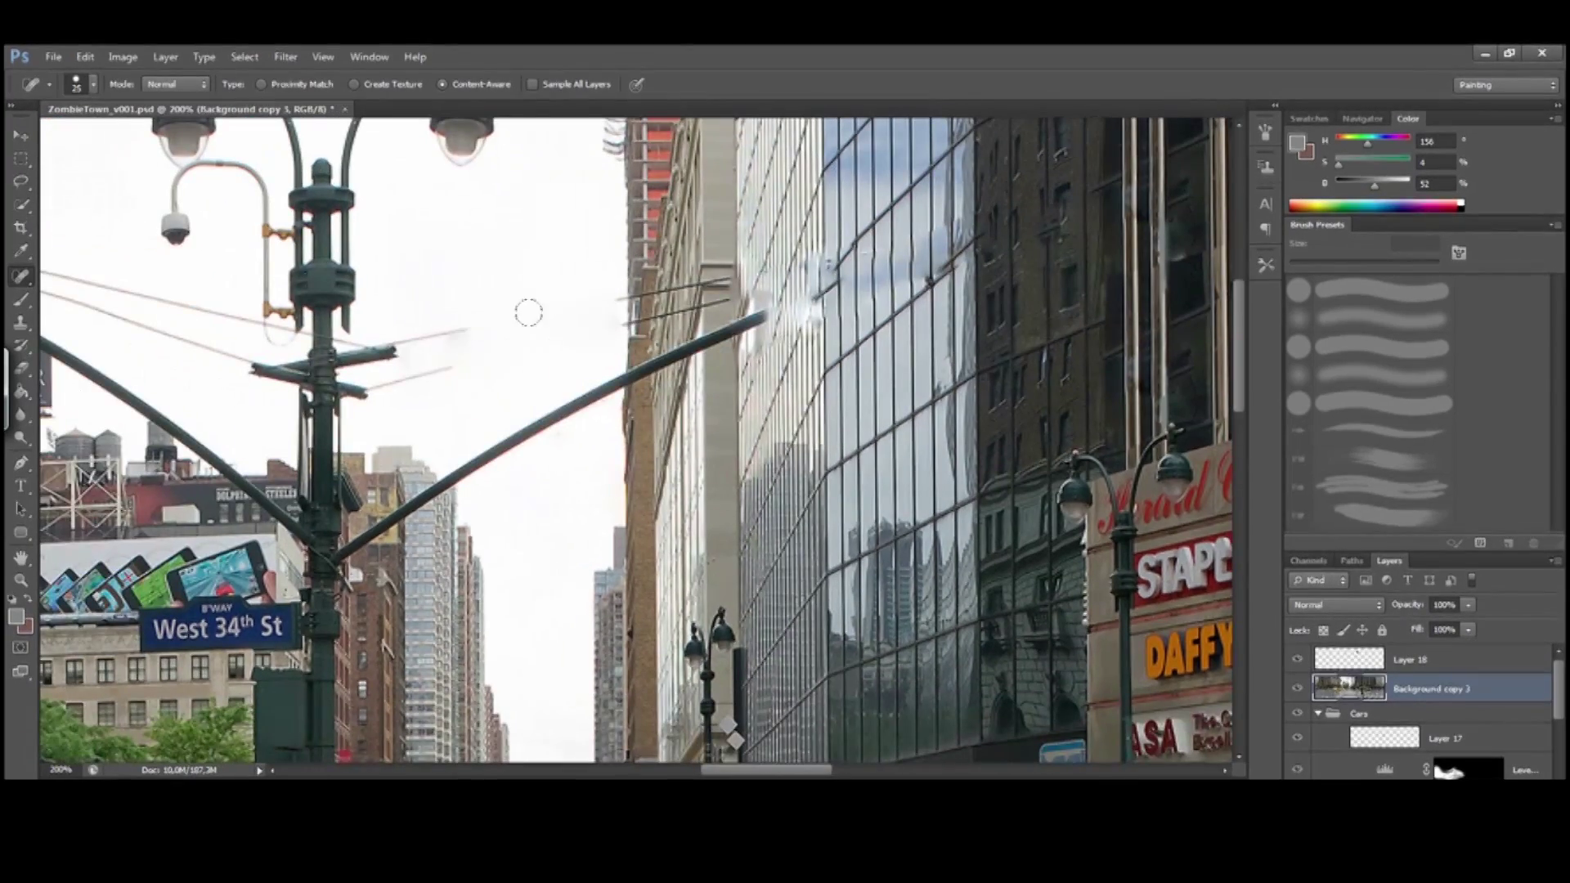
Heal away the section of the traffic-light arm crossing the sky and the distant tower next to the lamppost
scroll(486, 433, down, 2)
scroll(485, 432, left, 2)
mouse_move(593, 411)
mouse_down()
mouse_move(523, 445)
mouse_move(514, 481)
mouse_up()
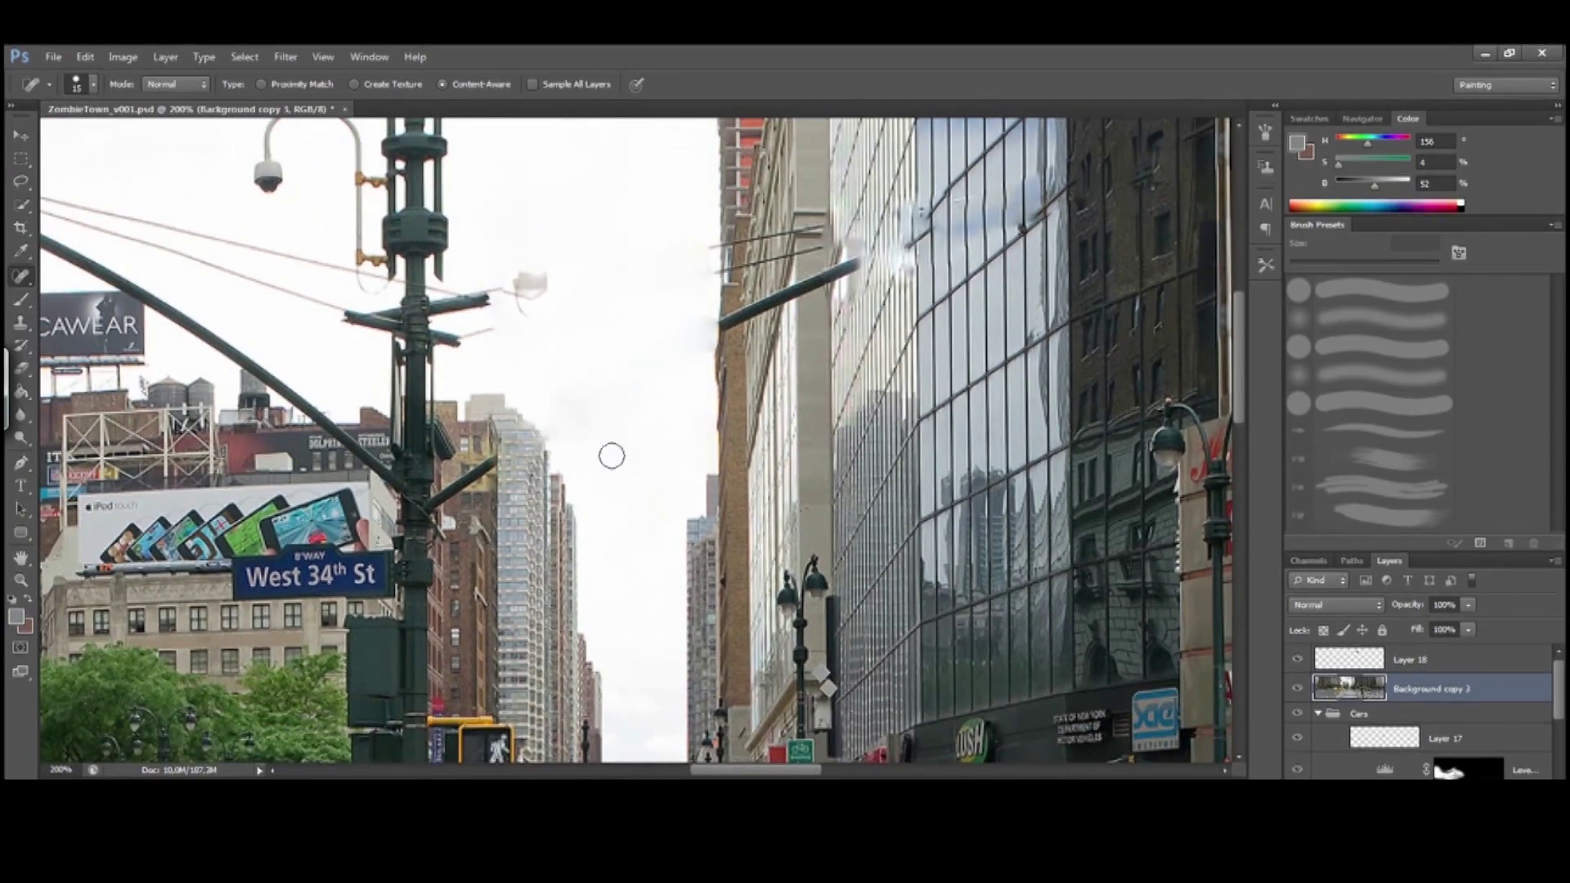
scroll(610, 452, down, 2)
scroll(610, 452, left, 2)
mouse_move(533, 420)
mouse_down()
mouse_move(514, 402)
mouse_move(496, 422)
mouse_move(533, 413)
mouse_move(524, 425)
mouse_up()
scroll(507, 413, up, 1)
Heal away the remaining cables and arm traces over the brick and stone buildings beside the glass facade
scroll(507, 413, left, 1)
scroll(549, 259, up, 2)
scroll(549, 259, right, 2)
scroll(559, 276, up, 2)
scroll(559, 276, right, 2)
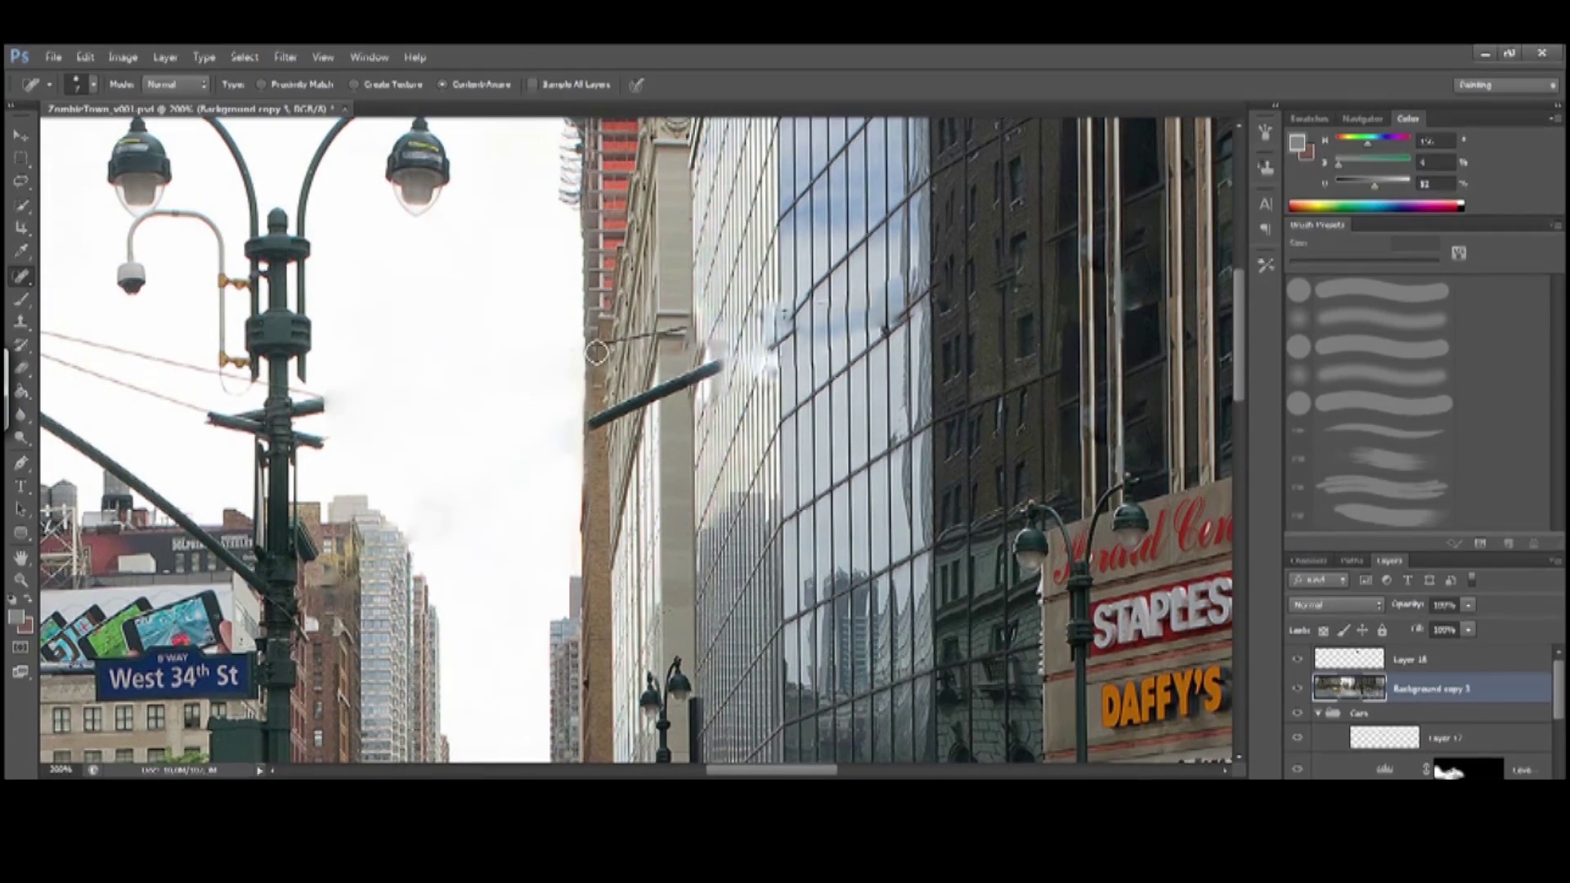
drag(714, 376, 715, 377)
scroll(418, 372, up, 1)
scroll(418, 372, right, 1)
Copy a piece of the glass facade to a new layer and warp it over the smudged remains of the arm
key(m)
key(ctrl+j)
key(ctrl+t)
drag(669, 246, 671, 366)
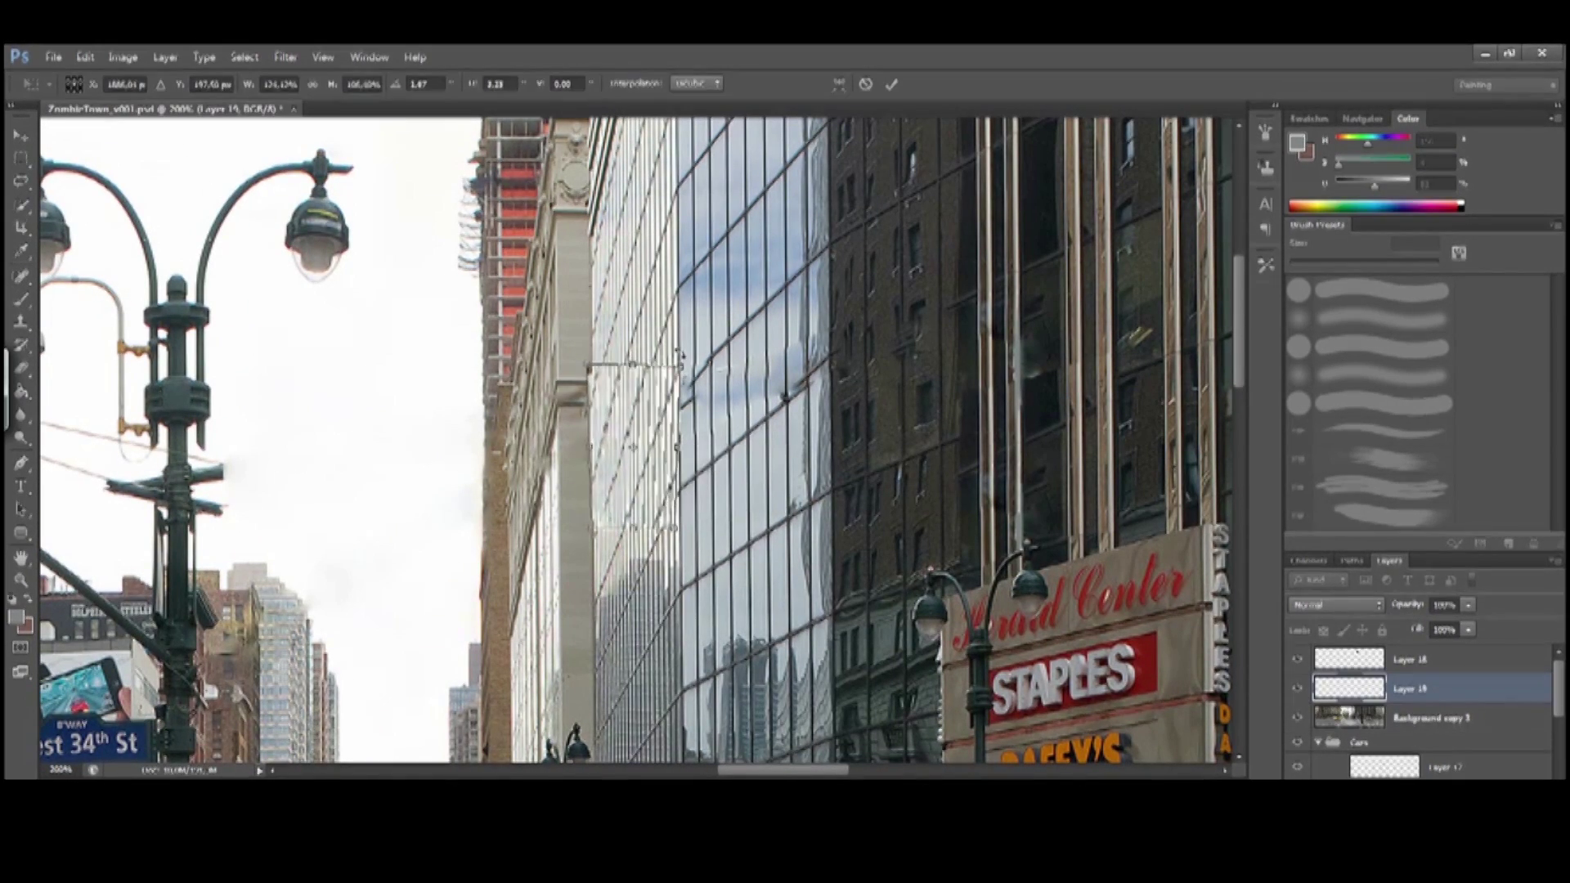
key(Return)
Blend the glass facade patch into the building by painting white on its black layer mask
scroll(304, 233, down, 1)
scroll(304, 233, left, 1)
key(b)
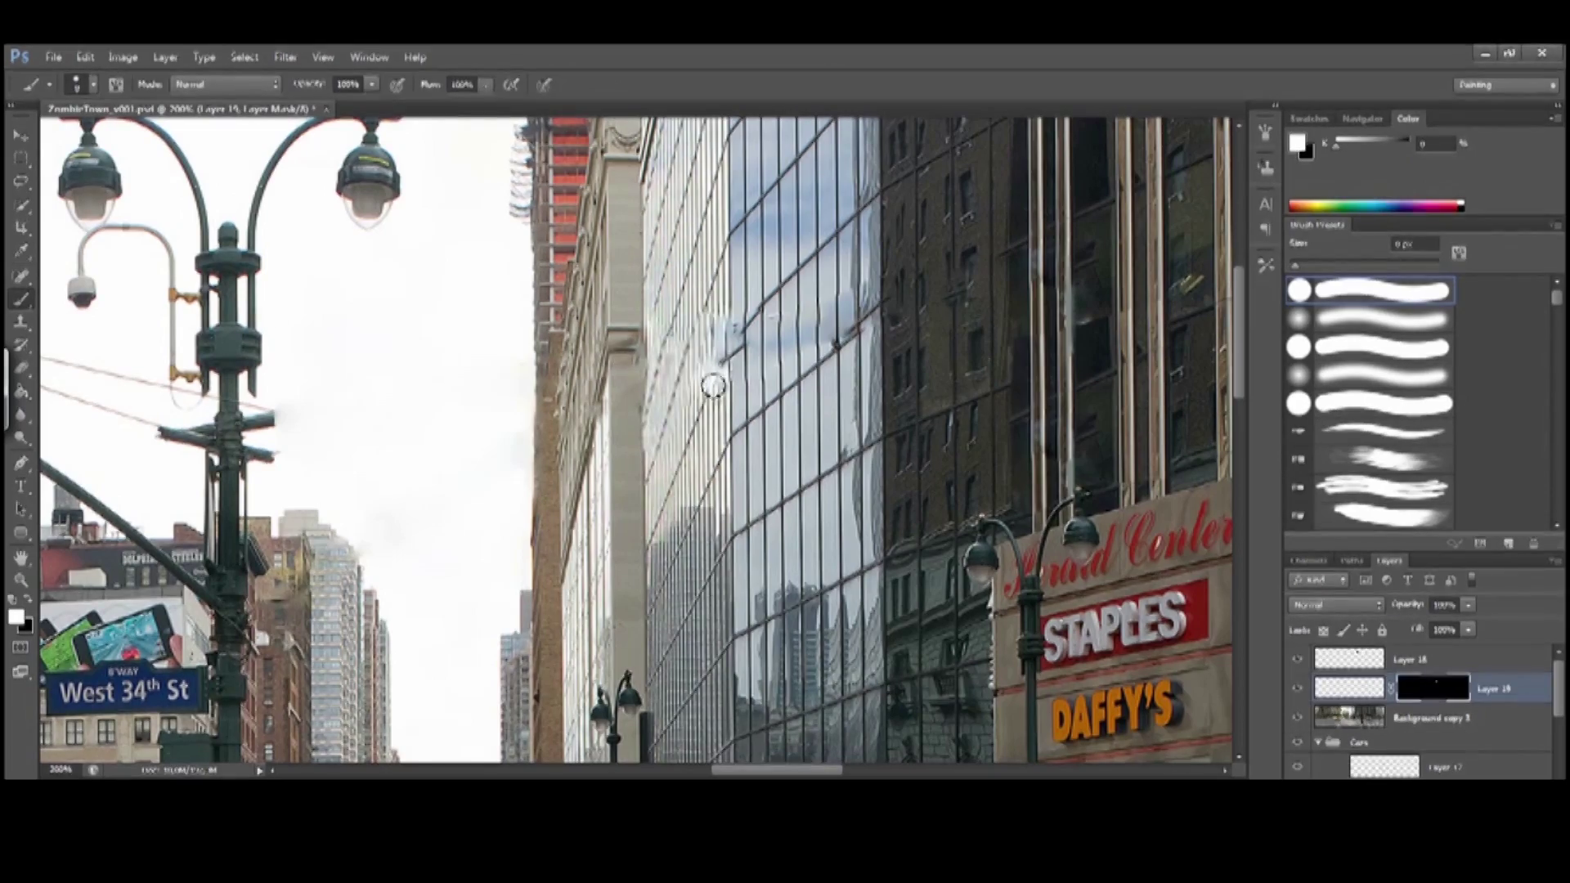
scroll(678, 457, up, 1)
scroll(679, 458, right, 1)
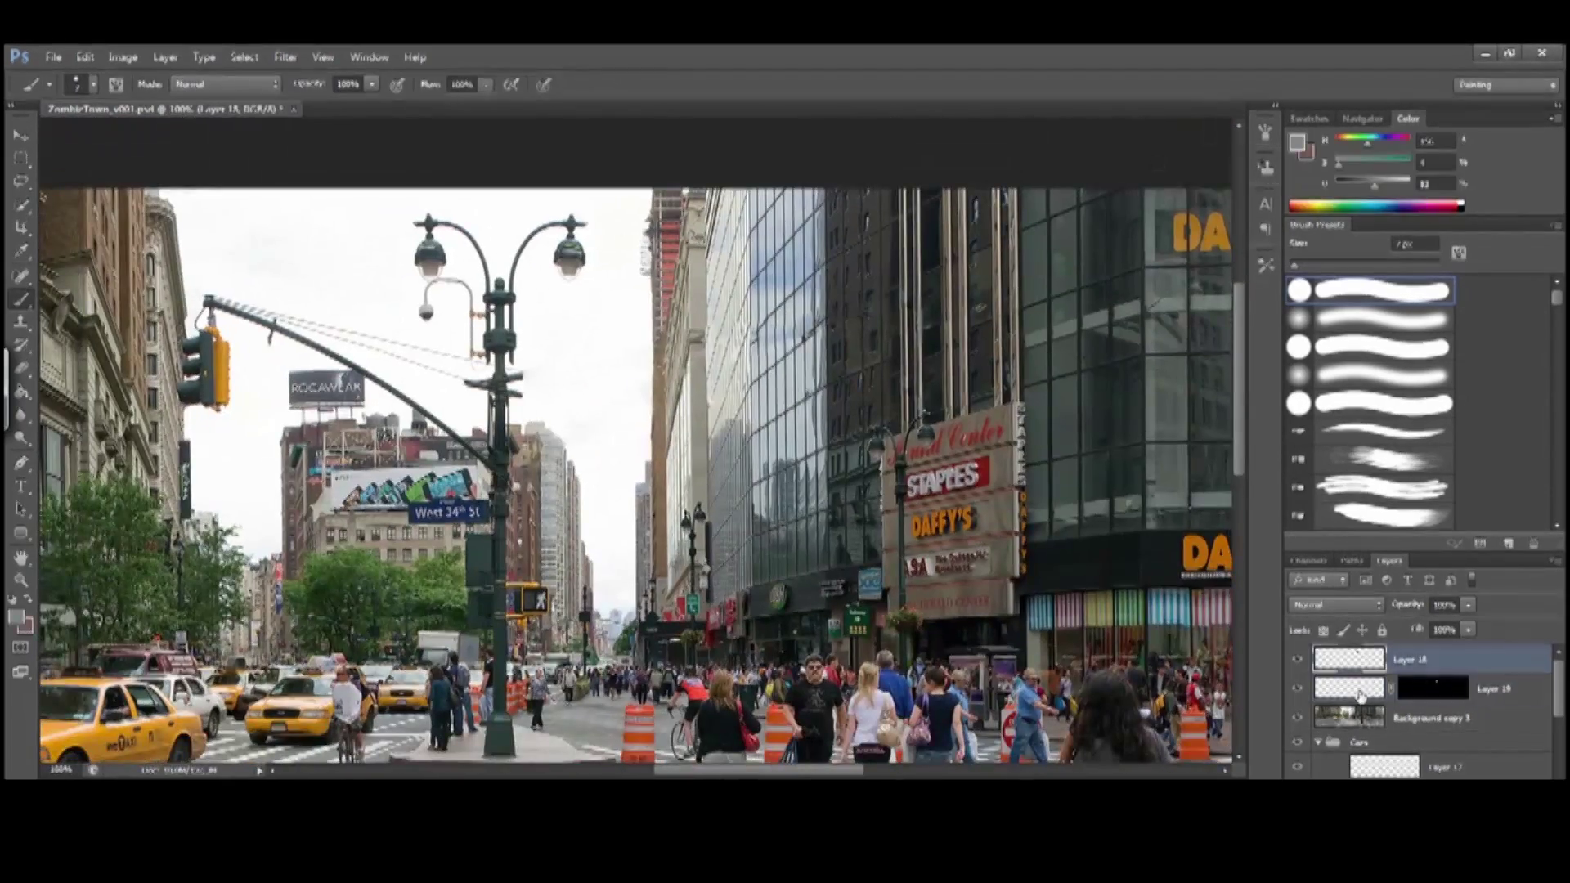
Merge the arm-removal layers into Layer 18 and add a full copy of the original street photo above it
click(1299, 661)
click(1303, 665)
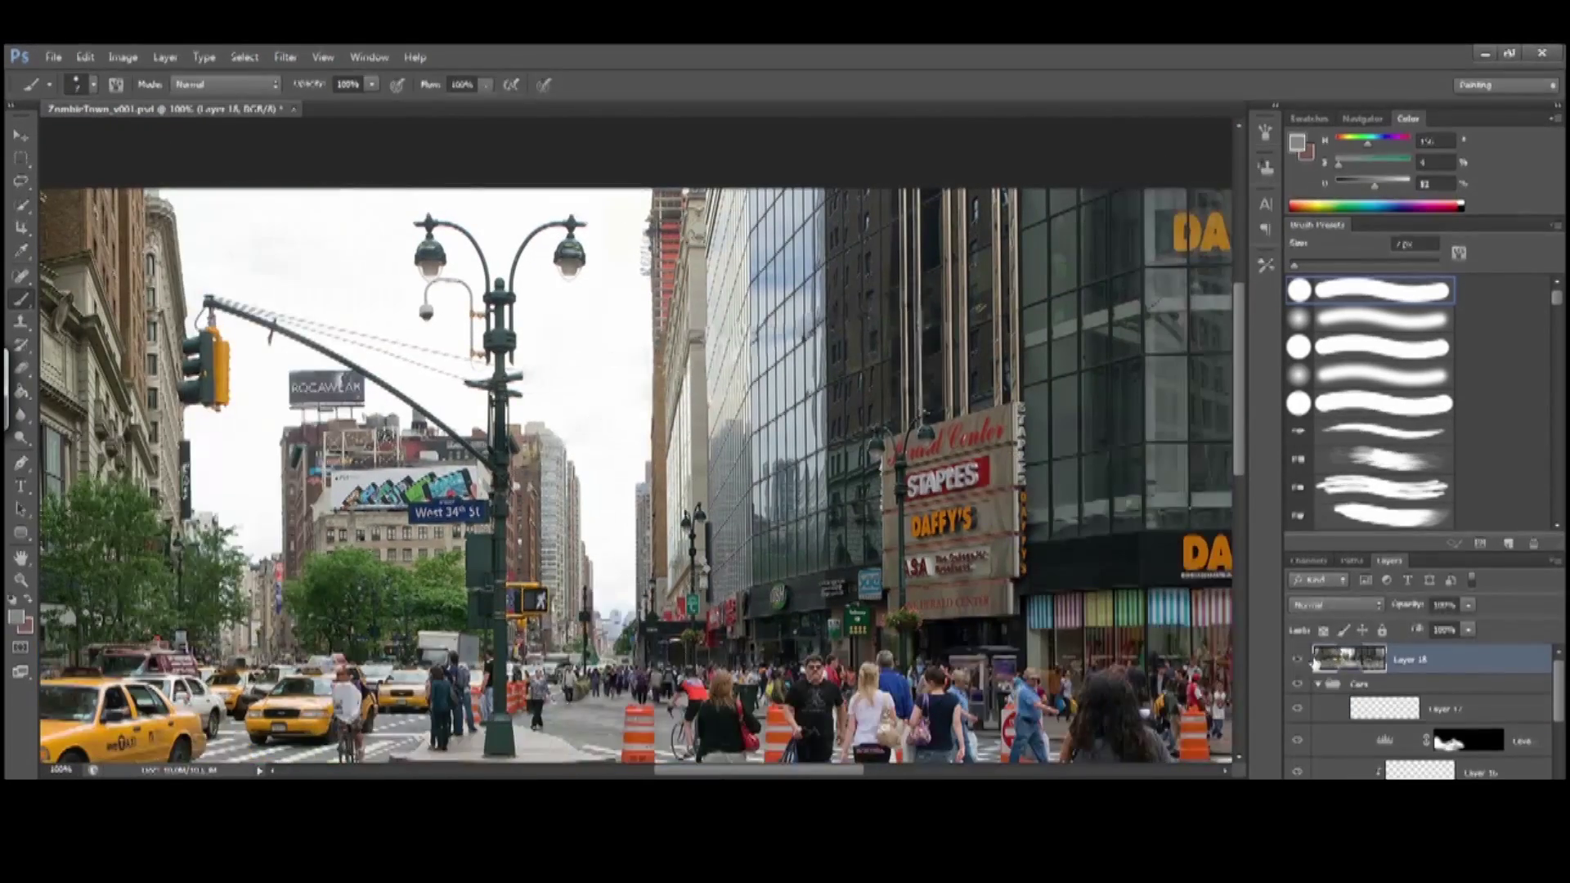
key(m)
key(ctrl+shift+alt+n)
key(ctrl+shift+alt+e)
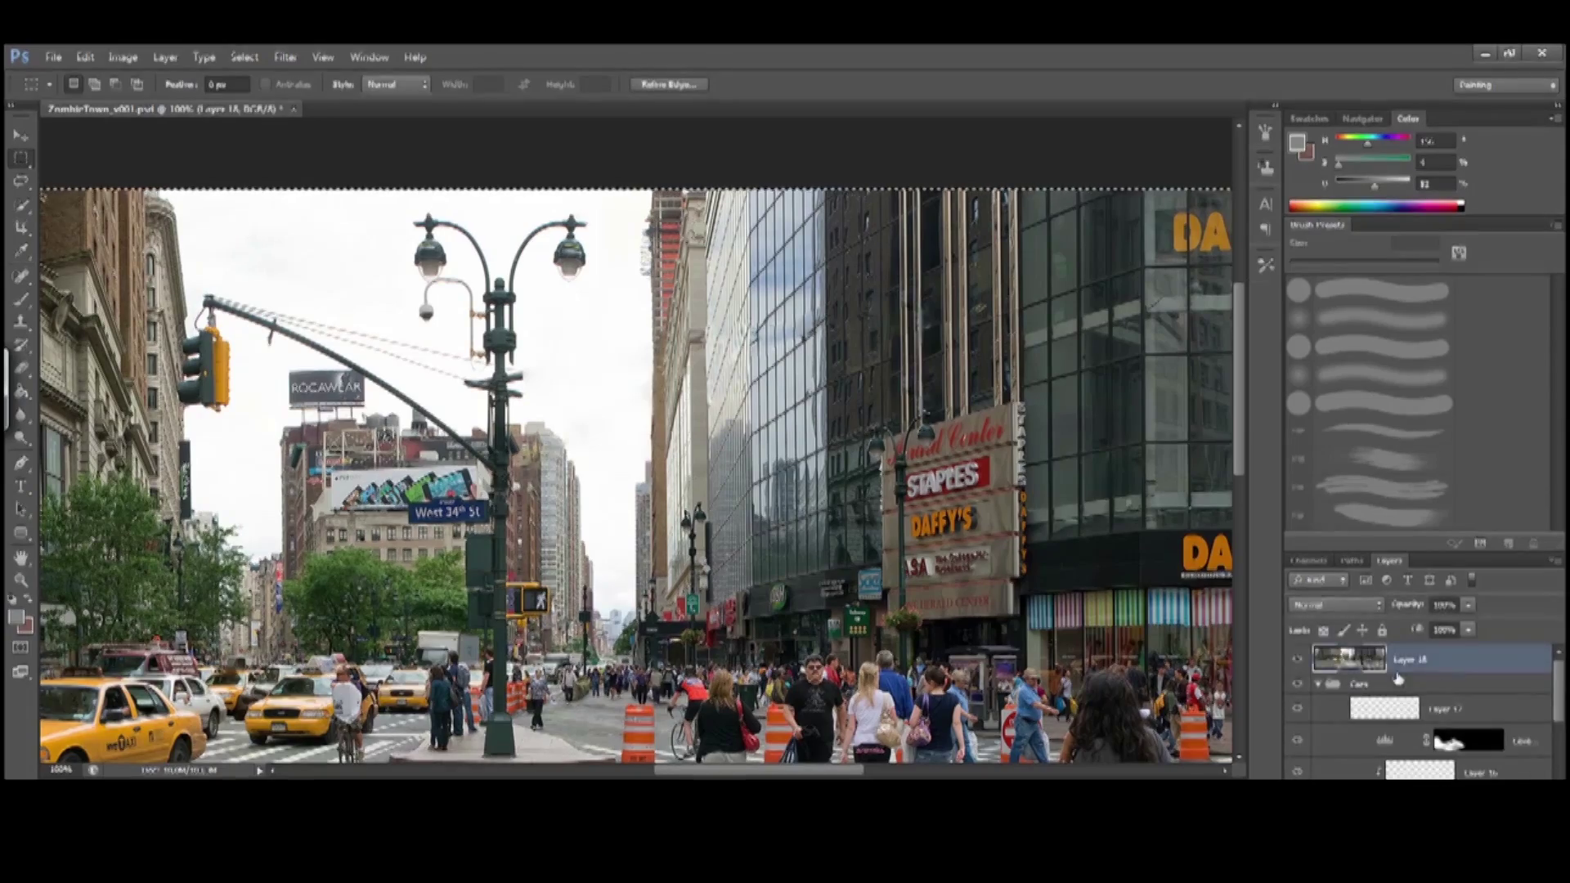
Select the white sky with Color Range and mask it out of Layer 19, with a solid blue layer underneath
key(ctrl+plus)
key(ctrl+plus)
click(244, 56)
click(270, 188)
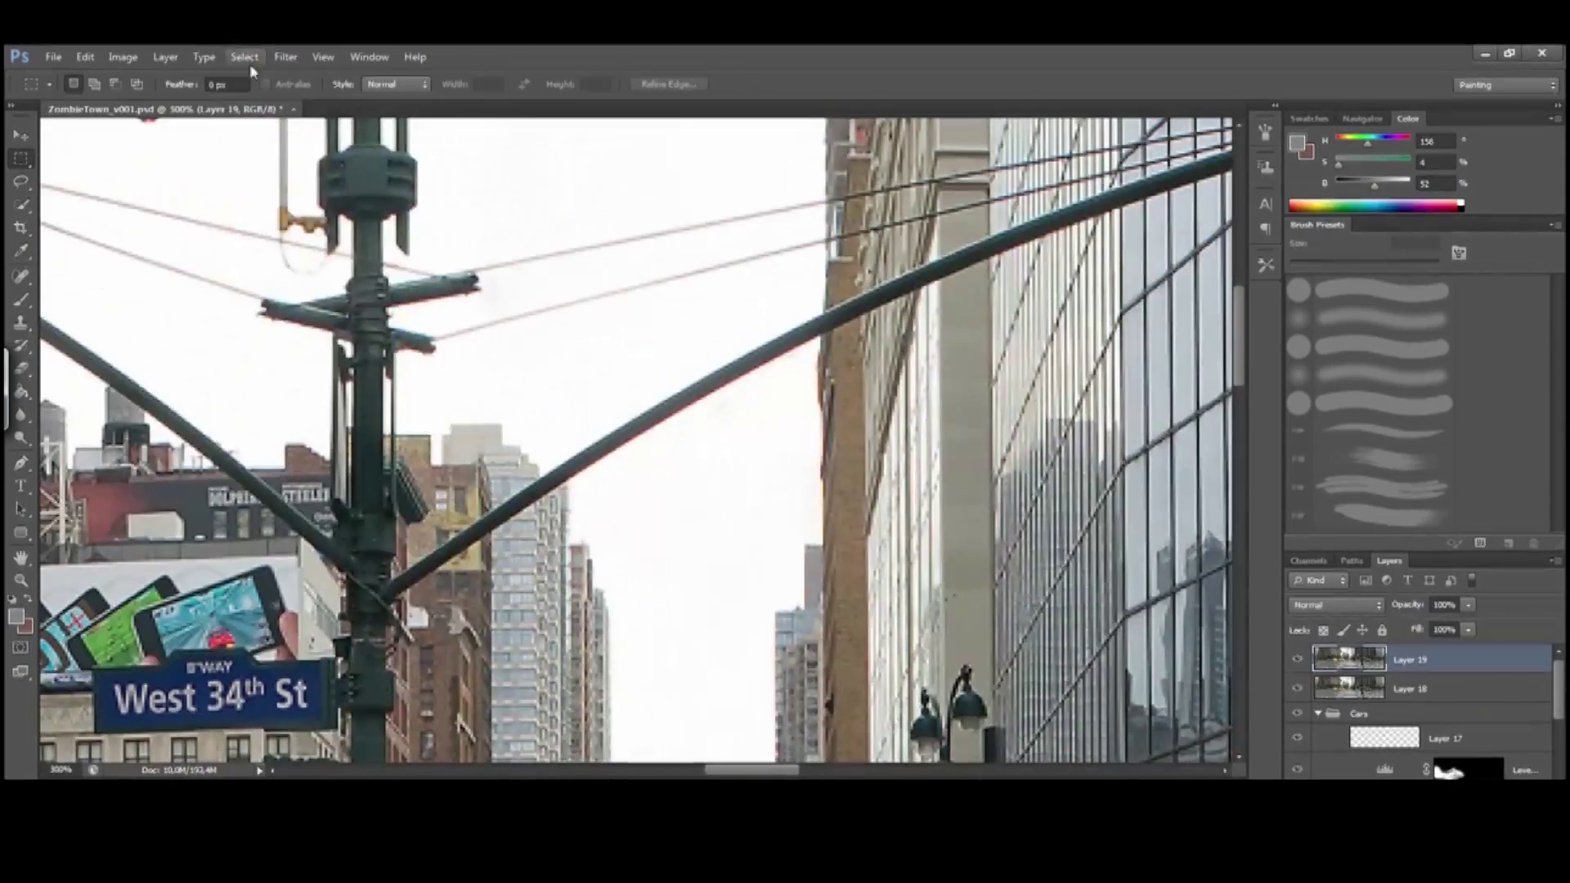
key(Return)
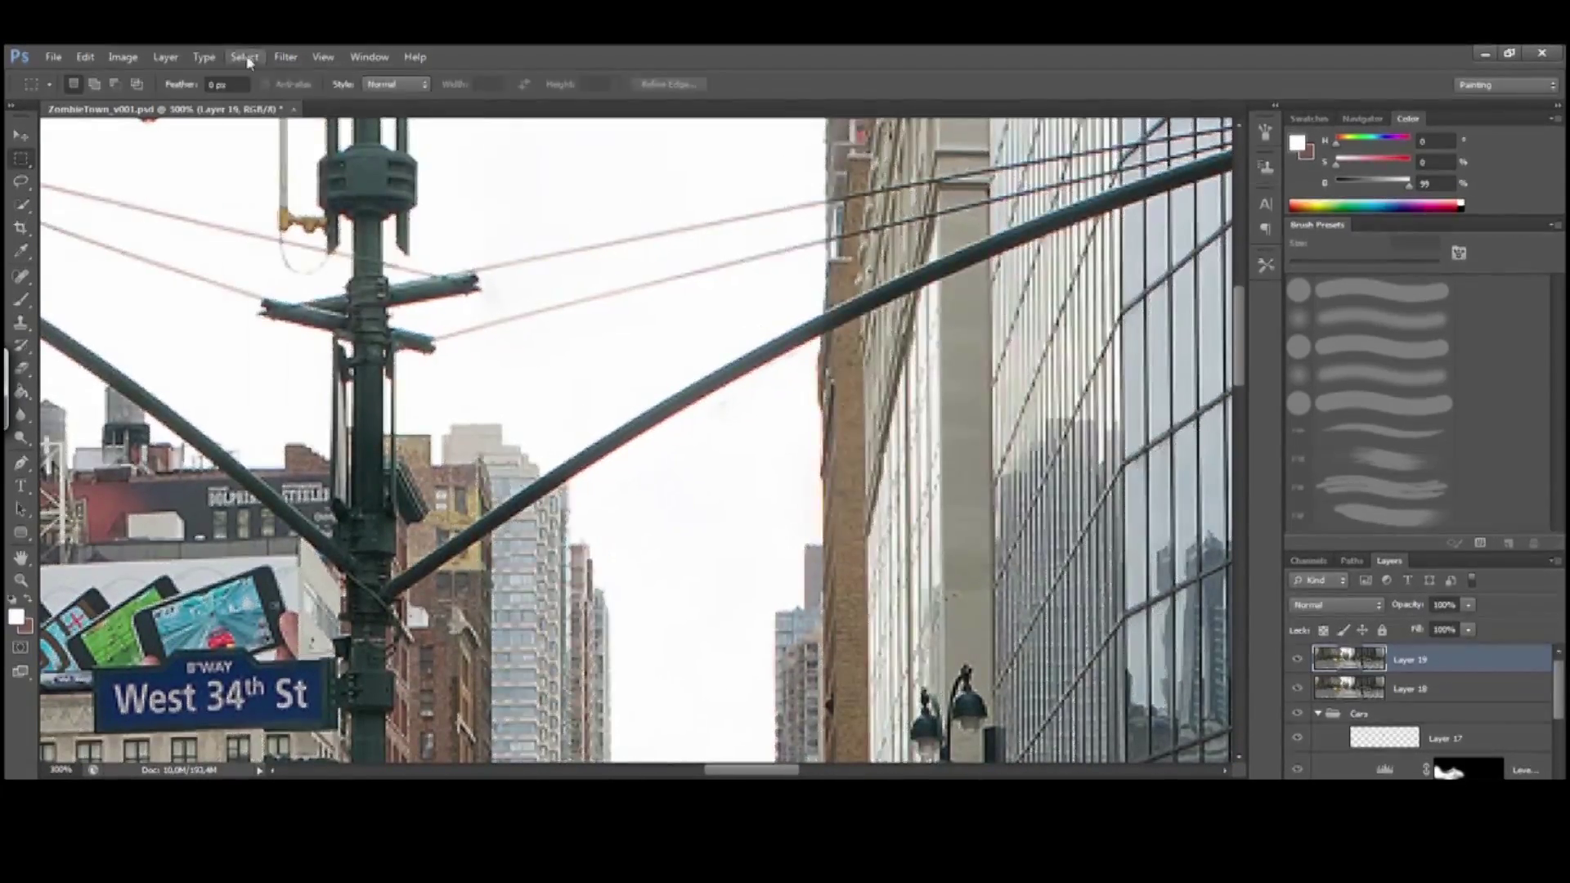
click(247, 58)
click(269, 187)
click(1018, 525)
click(973, 606)
key(Return)
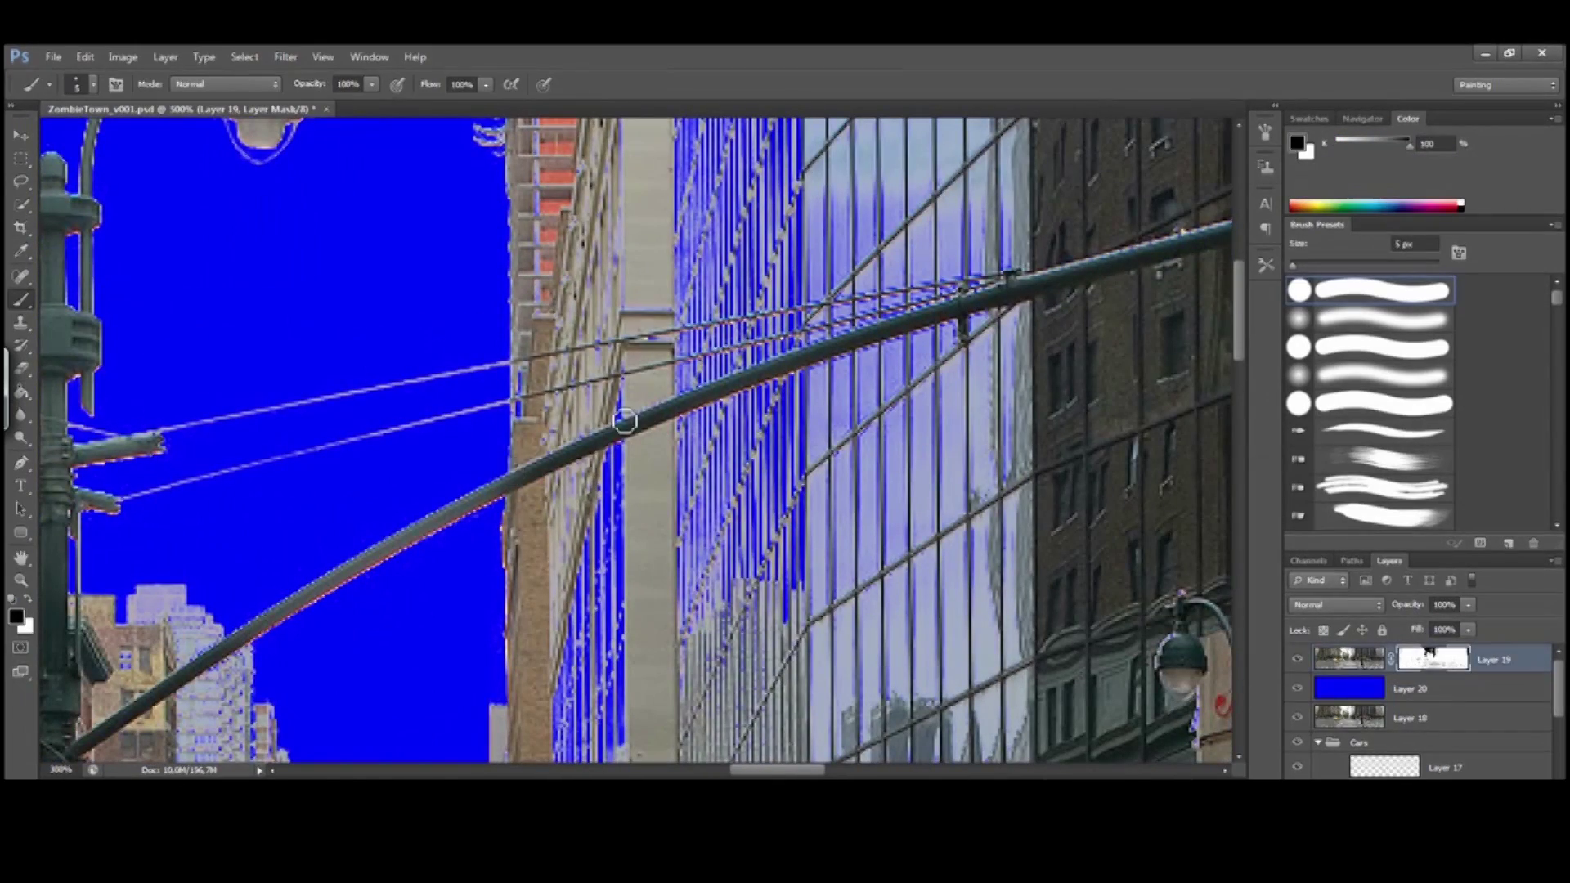
Paint black on the Layer 19 mask along the arm's edges and over the lamppost to isolate the traffic-light arm
key(bracketleft)
key(bracketleft)
mouse_move(511, 450)
mouse_down()
mouse_move(831, 340)
mouse_move(952, 334)
mouse_up()
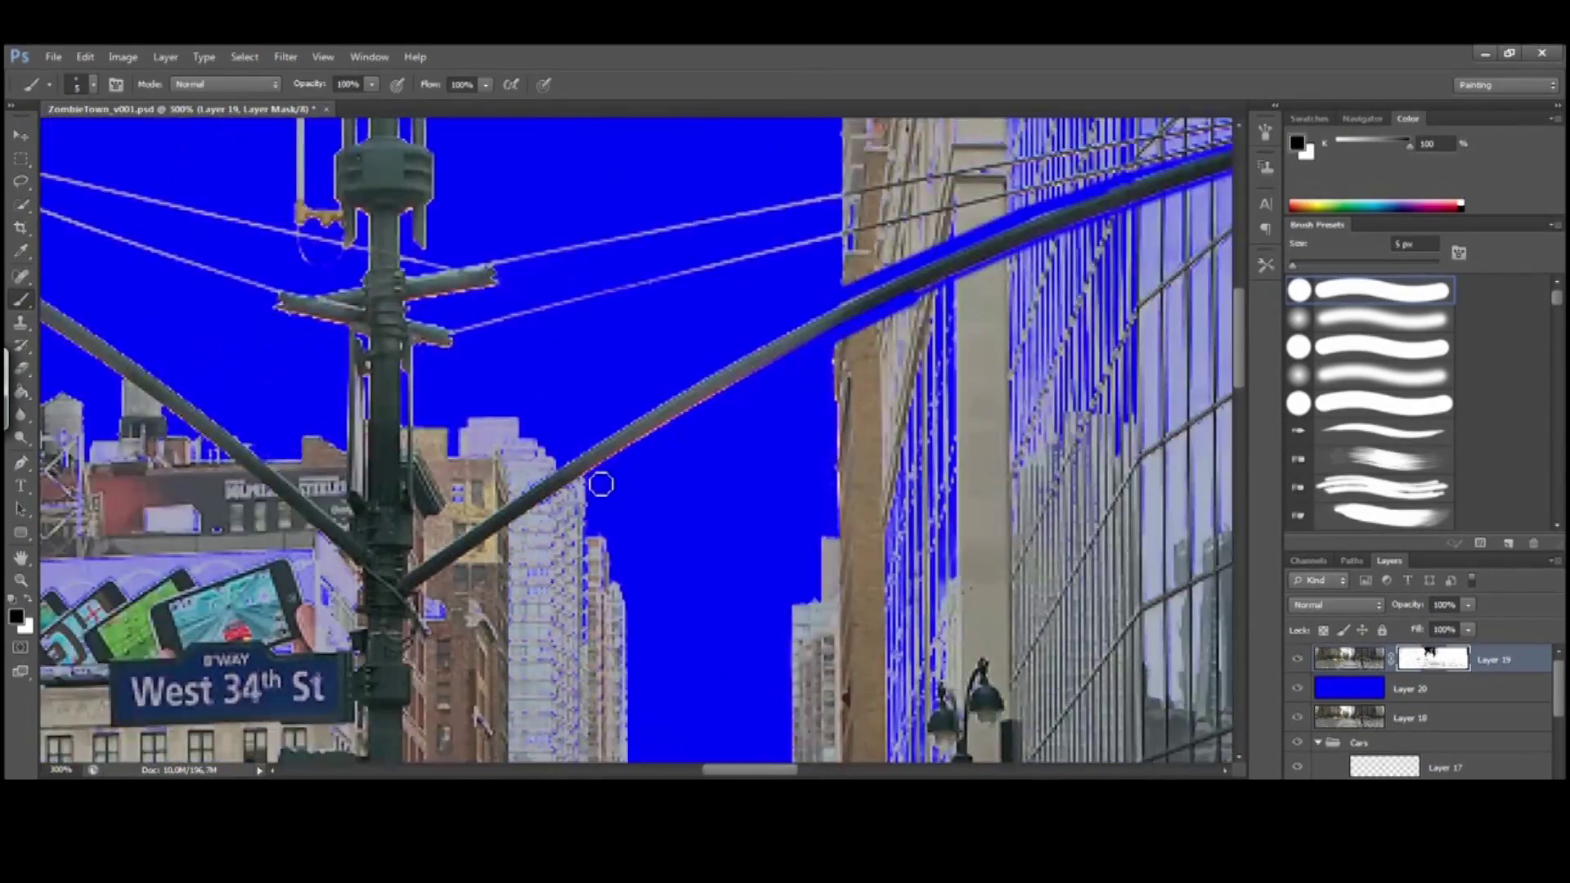
drag(601, 484, 406, 583)
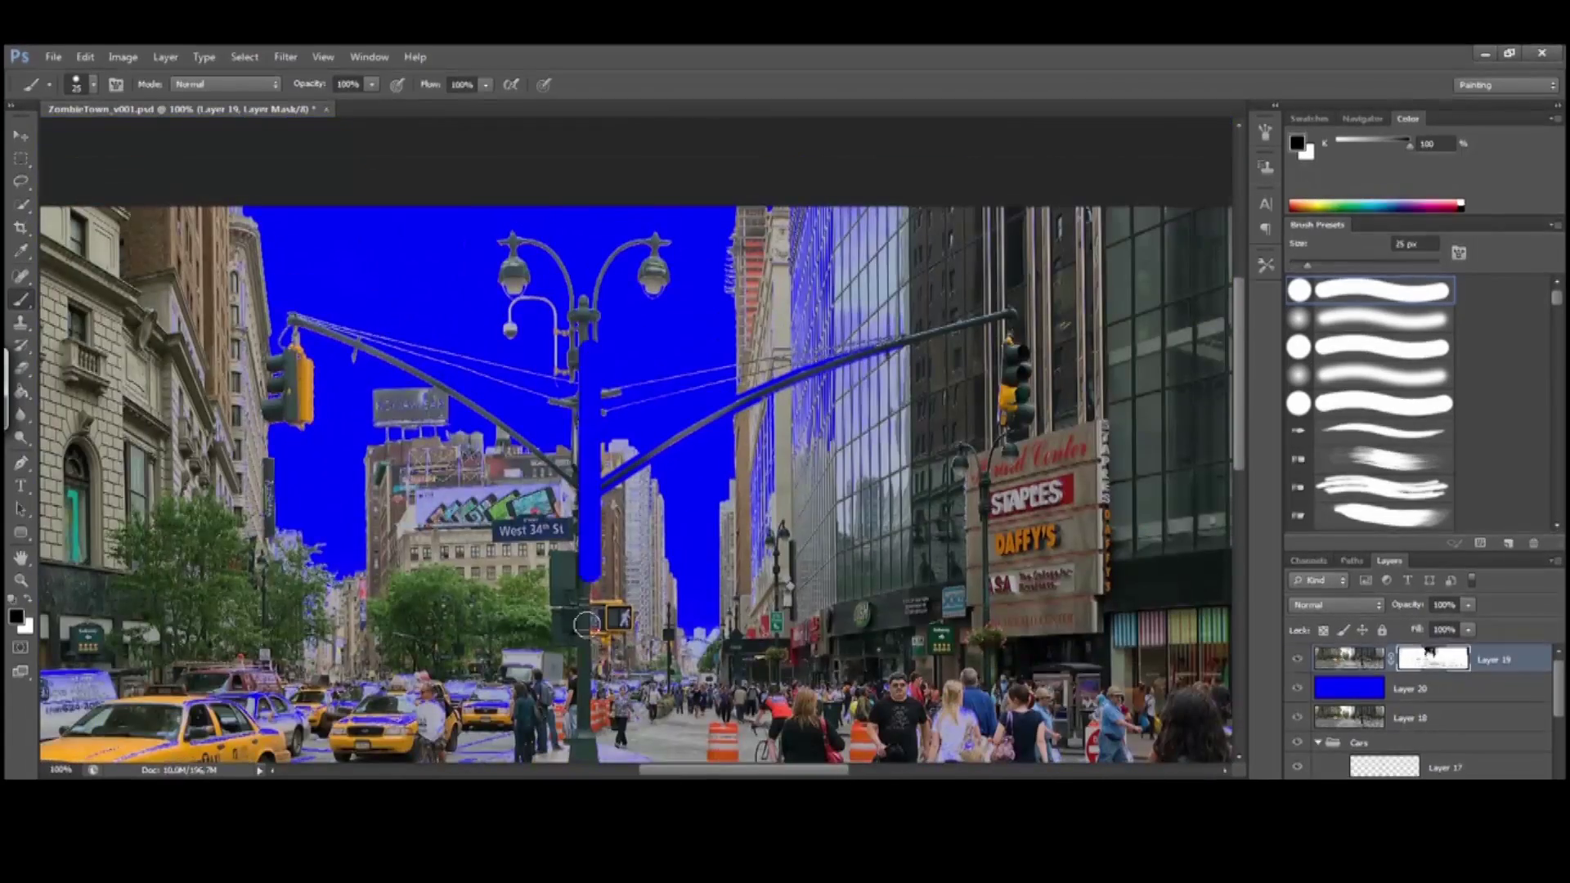
mouse_move(593, 556)
mouse_down()
mouse_move(609, 621)
mouse_move(573, 245)
mouse_move(570, 664)
mouse_up()
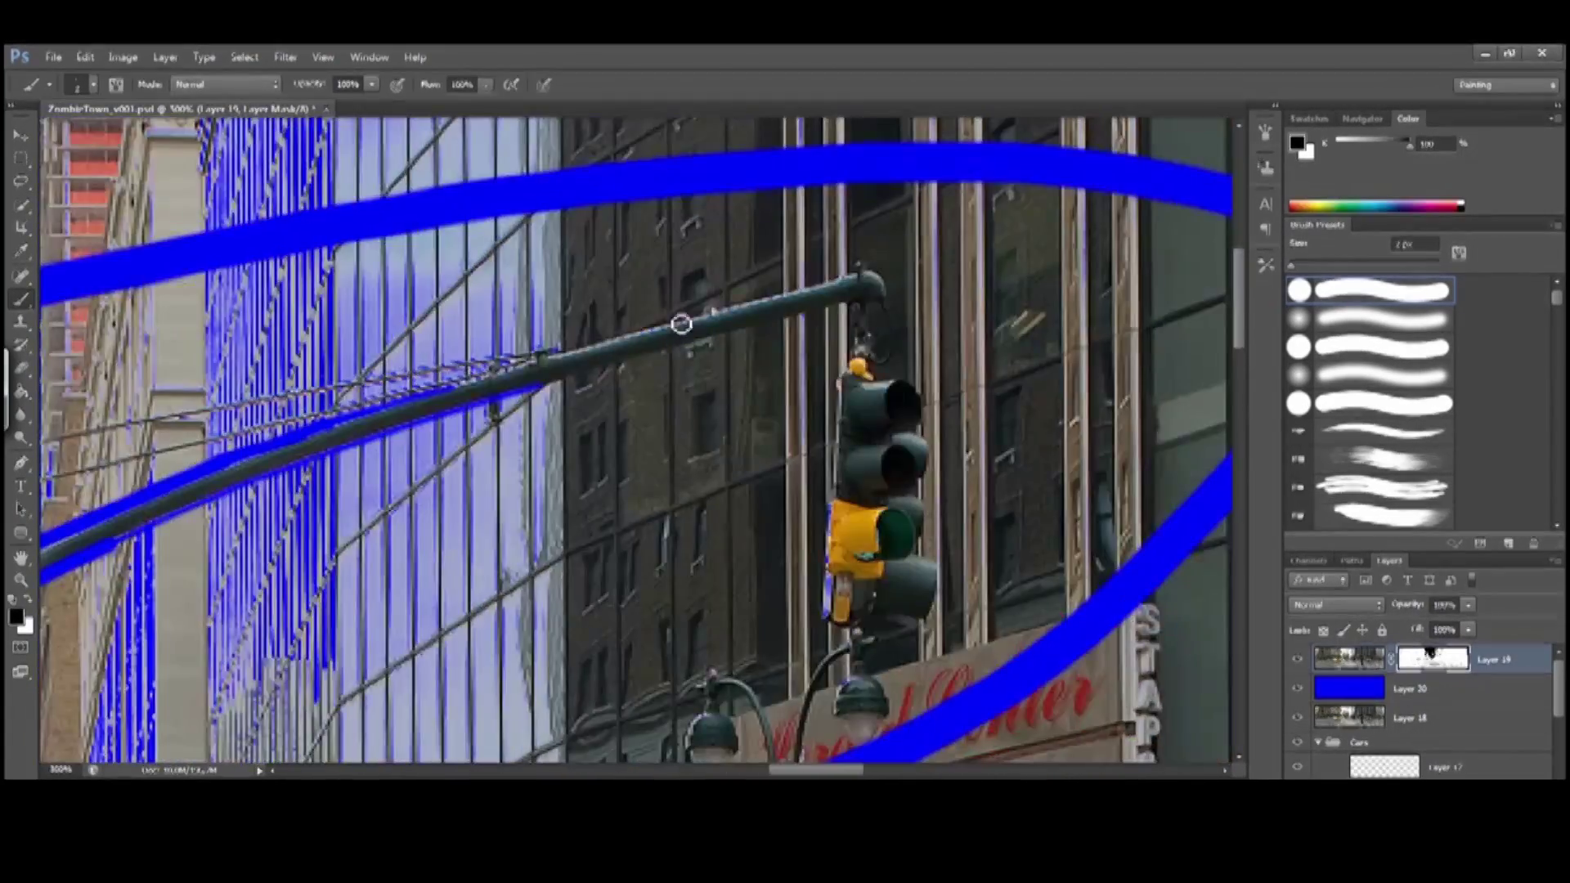
Mask out the facade along both edges of the arm's outer section and around its curved tip
mouse_move(681, 324)
mouse_down()
mouse_move(869, 284)
mouse_move(866, 271)
mouse_move(898, 306)
mouse_move(779, 314)
mouse_move(777, 392)
mouse_move(763, 330)
mouse_move(772, 363)
mouse_move(788, 326)
mouse_up()
drag(657, 335, 822, 297)
mouse_move(859, 270)
mouse_down()
mouse_move(669, 315)
mouse_move(811, 316)
mouse_up()
drag(811, 316, 739, 336)
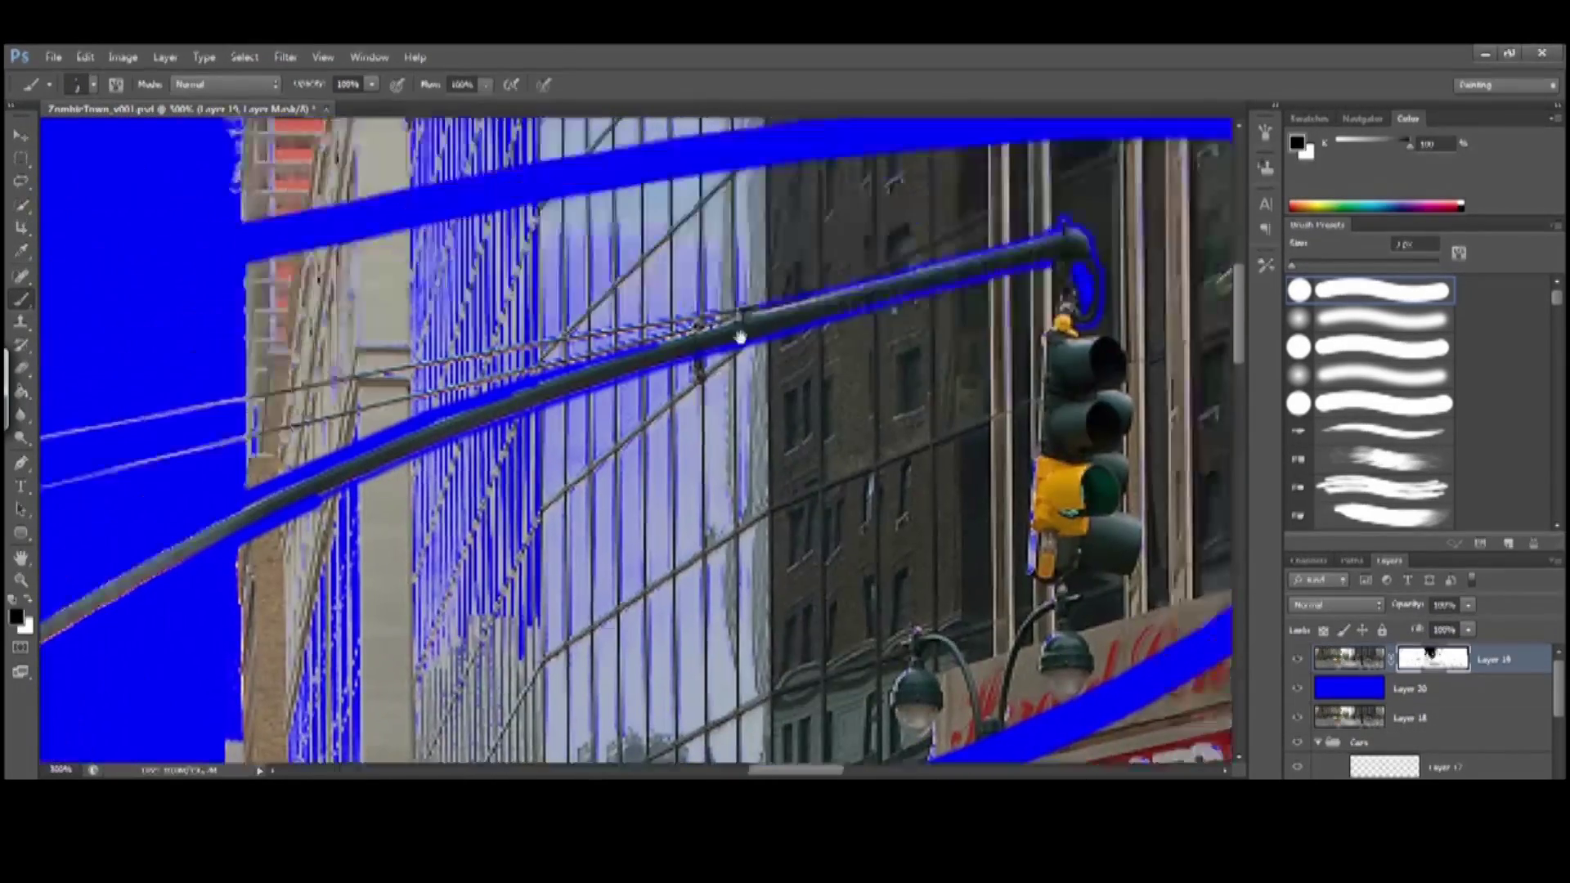
Mask out the buildings between the overhead cables and the arm on Layer 19, adjusting the brush size
key(bracketright)
drag(254, 381, 773, 296)
key(bracketright)
drag(45, 436, 623, 347)
key(bracketleft)
key(bracketright)
key(bracketright)
mouse_move(351, 431)
mouse_down()
mouse_move(270, 439)
mouse_move(295, 469)
mouse_move(445, 414)
mouse_move(508, 365)
mouse_up()
Widen the masked band below the arm and mask closely around the outline of the hanging traffic light
key(bracketright)
drag(1099, 227, 384, 458)
key(bracketleft)
key(bracketleft)
key(bracketleft)
key(bracketleft)
drag(1063, 327, 650, 417)
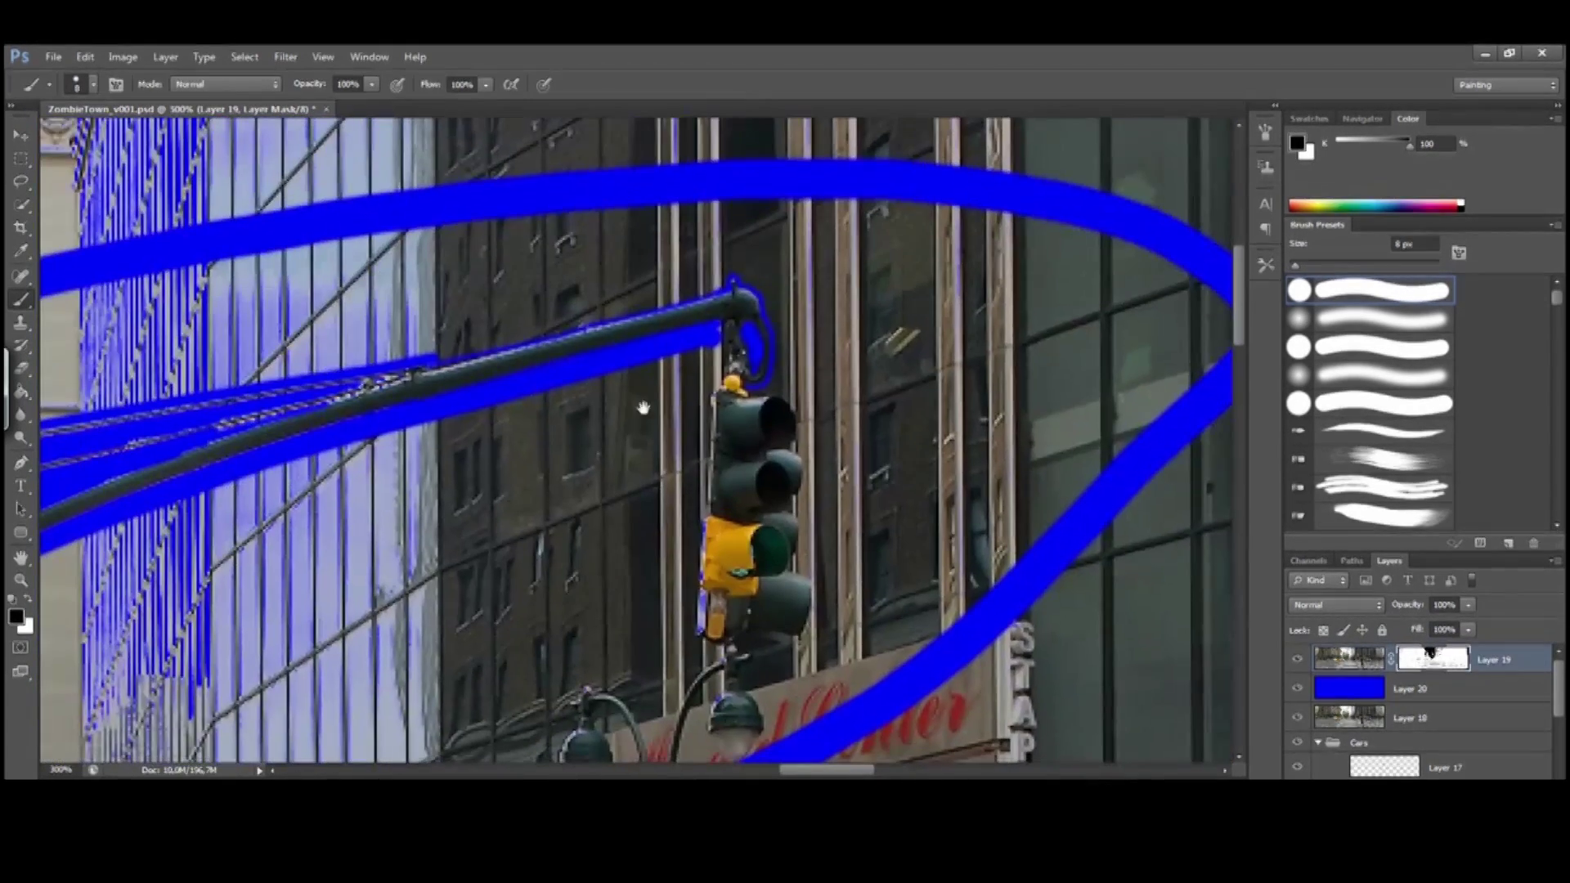
drag(699, 360, 701, 502)
mouse_move(702, 502)
mouse_down()
mouse_move(666, 395)
mouse_move(690, 528)
mouse_move(777, 517)
mouse_move(755, 440)
mouse_move(754, 331)
mouse_up()
key(bracketleft)
key(ctrl+minus)
key(ctrl+minus)
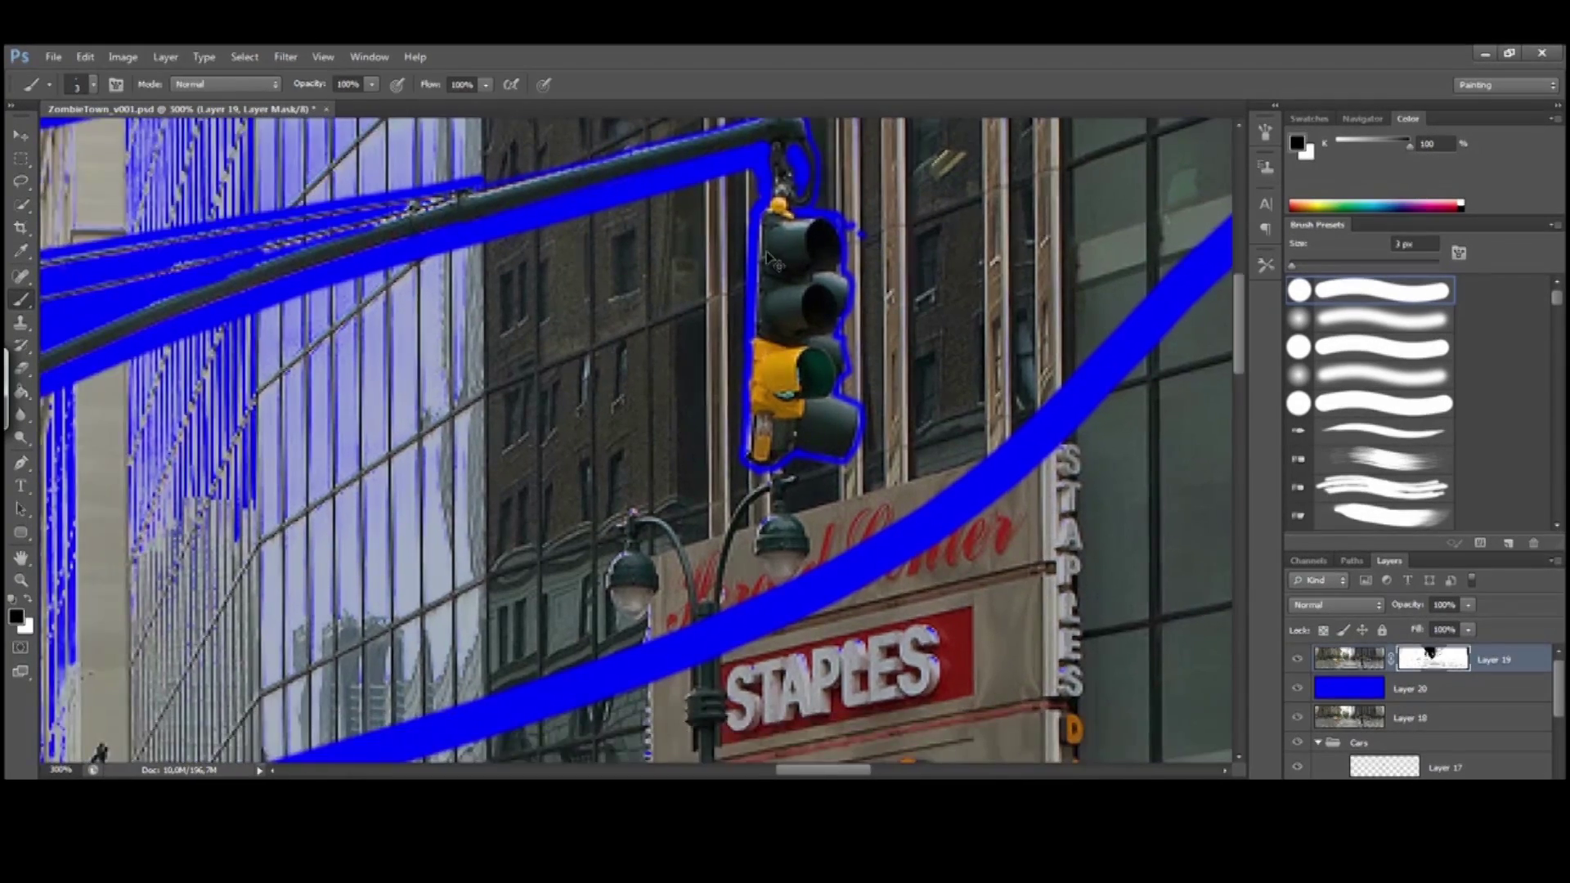
Display the Layer 19 mask alone and paint the area above the arm black with a 60 px brush
alt+click(1432, 658)
key(bracketright)
key(bracketright)
key(bracketright)
key(bracketright)
key(bracketright)
key(bracketright)
key(bracketright)
key(bracketright)
key(bracketright)
key(bracketright)
key(bracketright)
key(bracketright)
drag(744, 266, 1002, 270)
key(ctrl+minus)
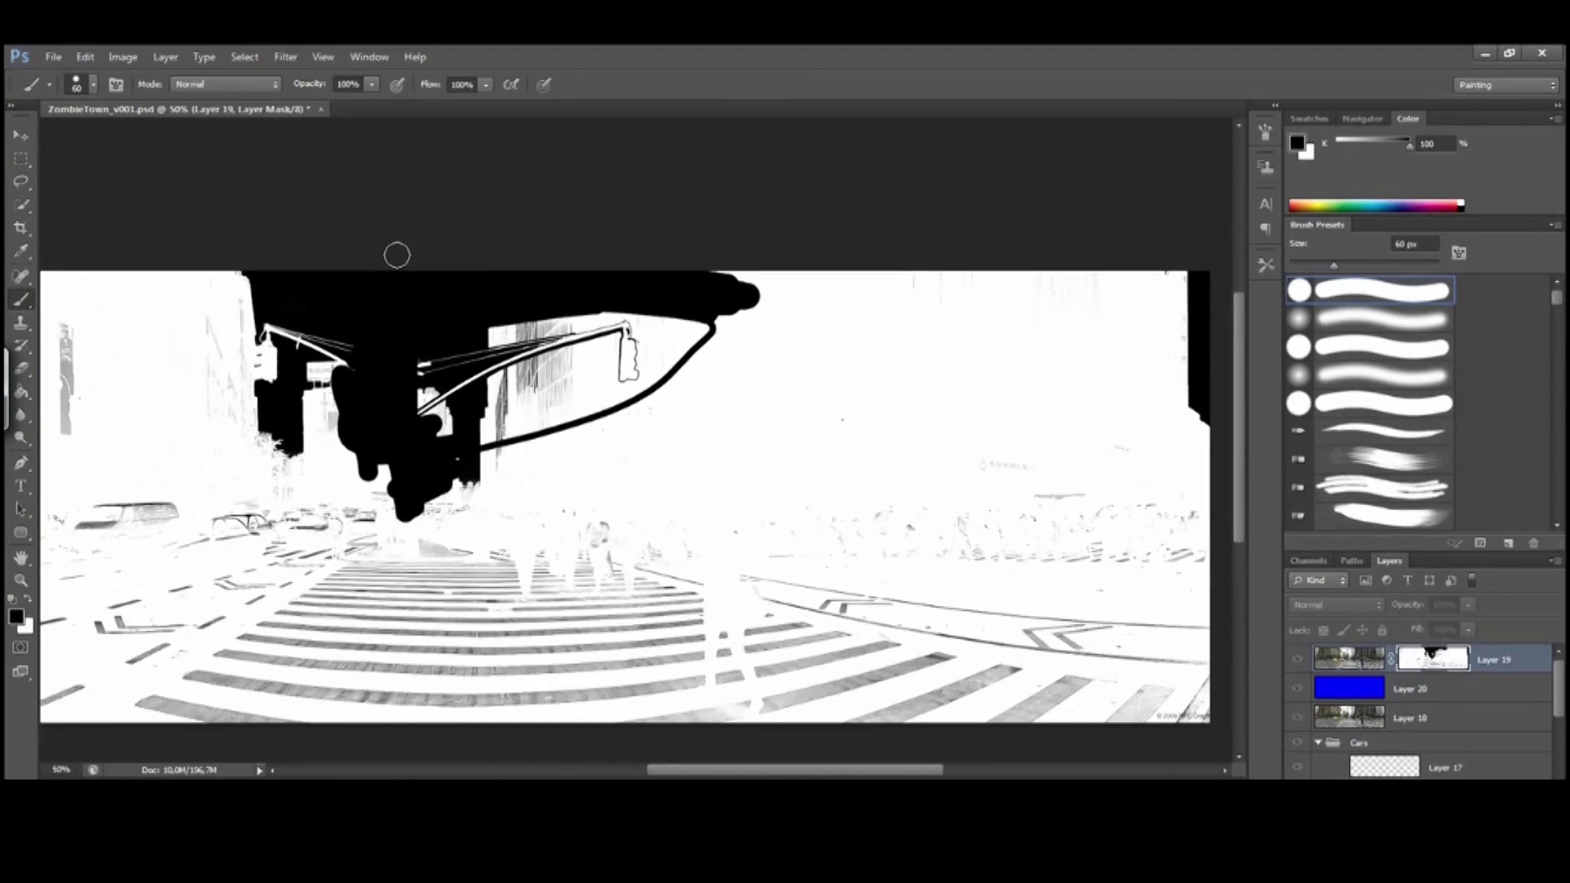
Black out the lamppost strip in the mask and fill the large white areas outside the arm's outline with black
drag(395, 466, 395, 726)
shift+click(674, 481)
key(g)
click(619, 470)
click(810, 458)
click(760, 523)
click(245, 491)
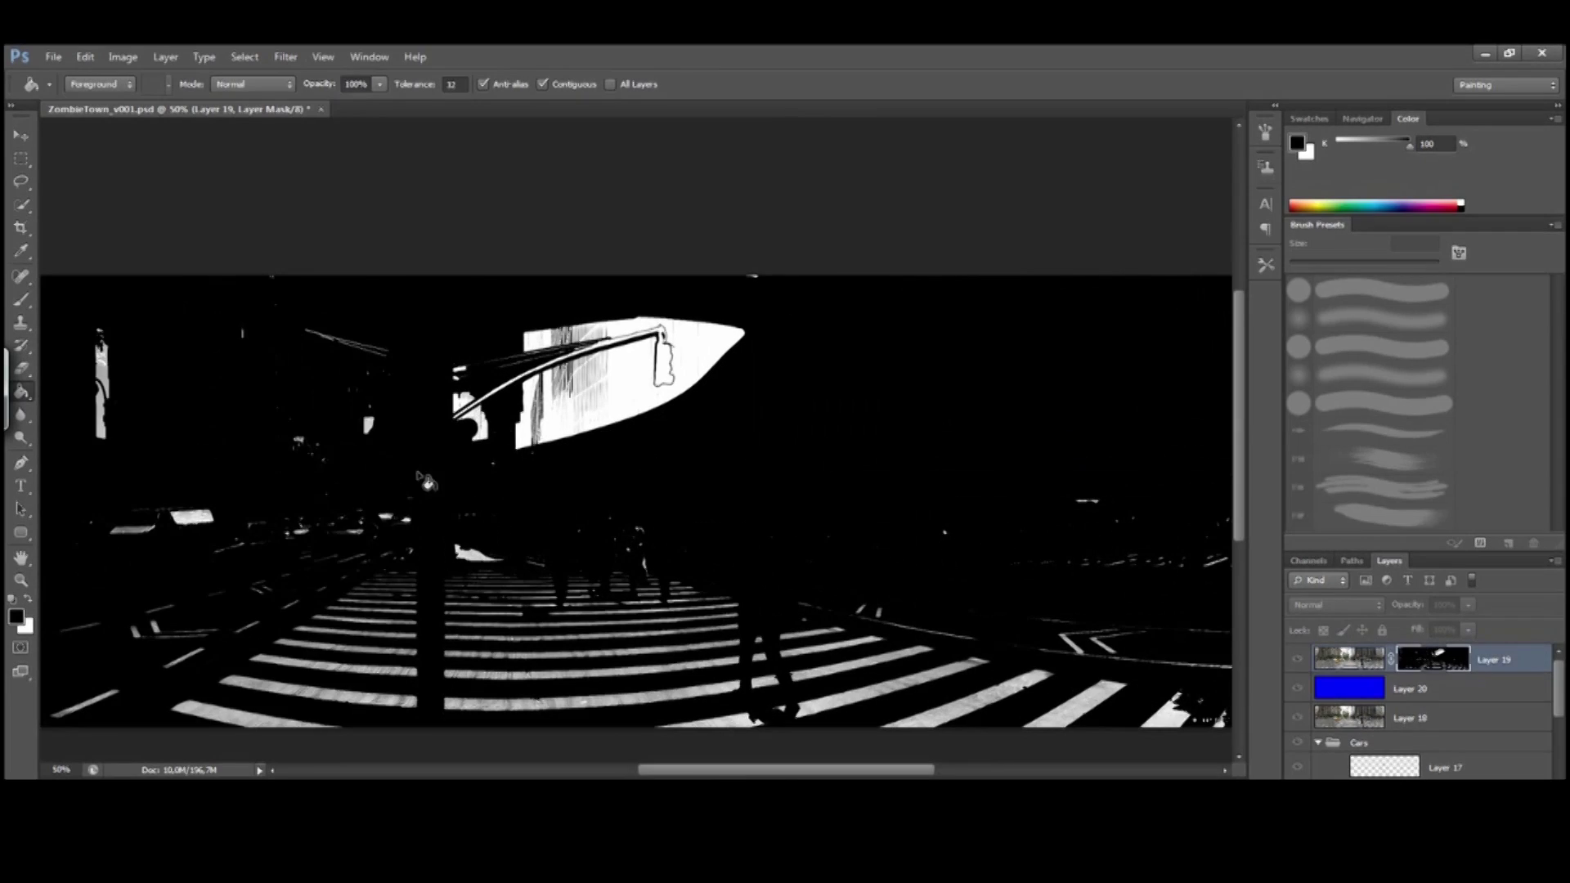
Paint the leftover crosswalk and street remnants in the mask black with a 400 px brush
key(b)
key(ctrl+minus)
mouse_move(205, 564)
mouse_down()
mouse_move(851, 536)
mouse_move(1112, 572)
mouse_up()
key(ctrl+plus)
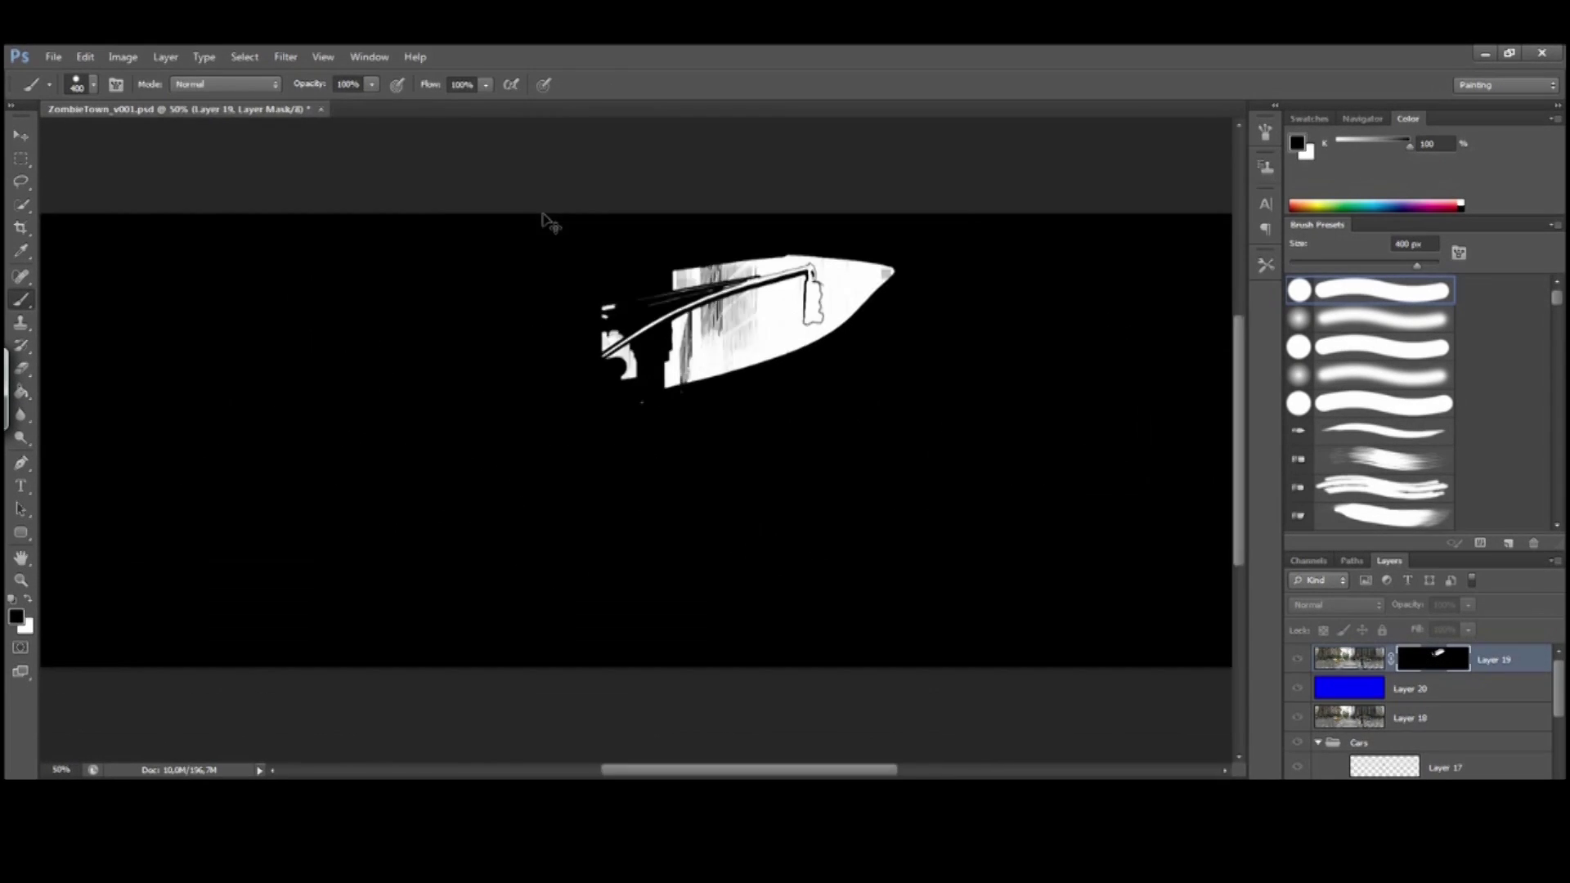
Paint black over the lower edge of the white facade area and draw a dividing line beside the traffic light
key(ctrl+plus)
key(ctrl+plus)
key(bracketleft)
key(bracketleft)
key(bracketleft)
key(bracketleft)
key(bracketleft)
key(bracketleft)
key(bracketleft)
key(bracketleft)
key(bracketleft)
key(bracketleft)
key(bracketleft)
key(bracketleft)
key(bracketleft)
key(bracketleft)
key(bracketleft)
drag(642, 478, 544, 511)
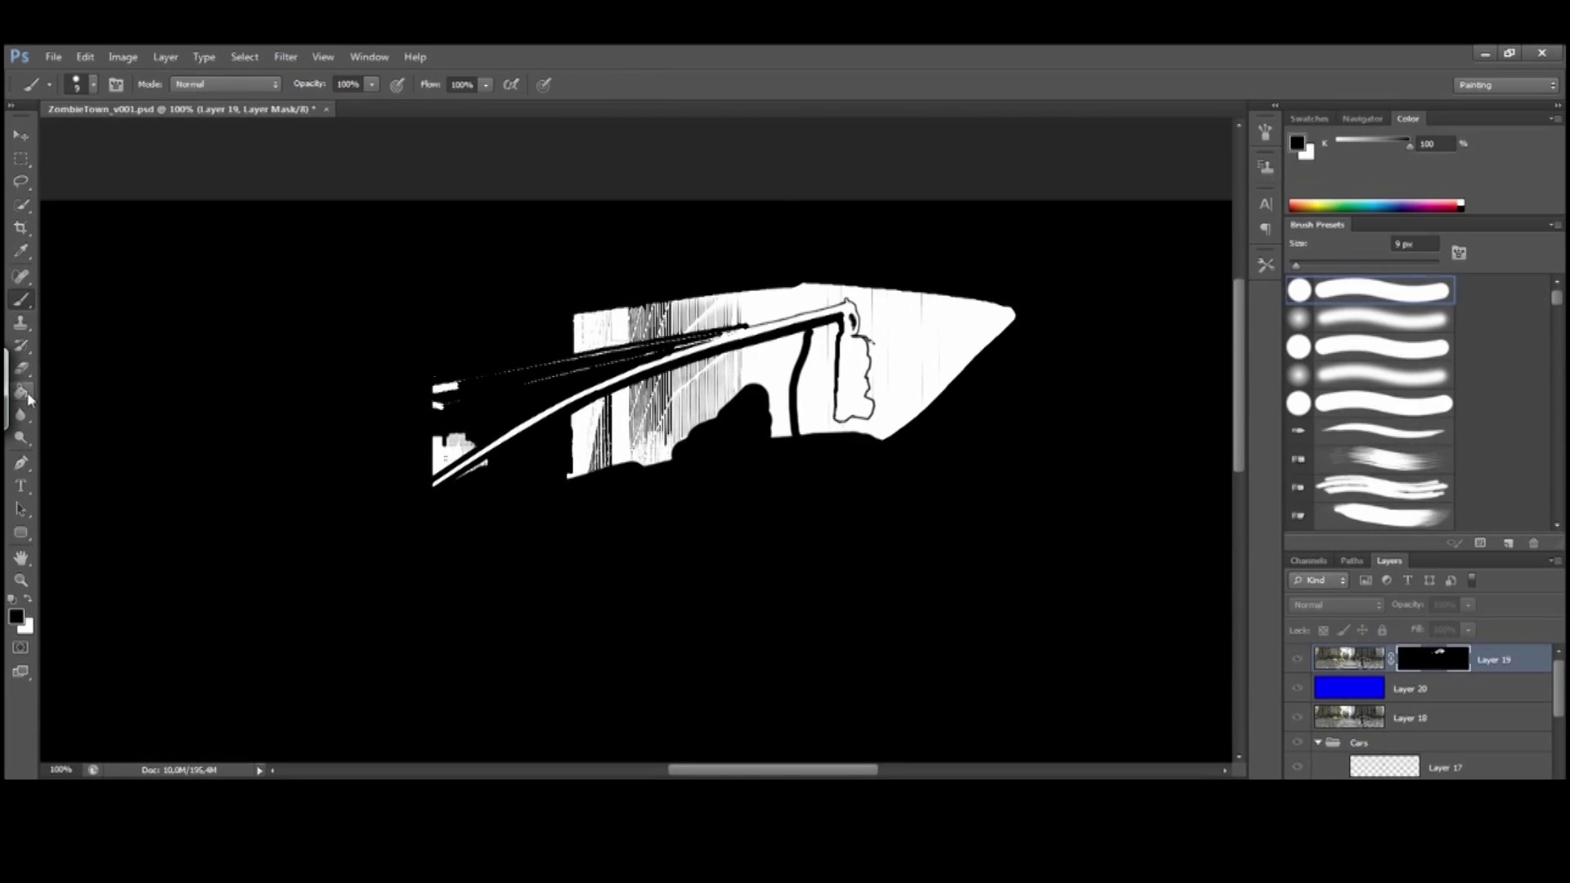
Fill the white areas around the traffic light with black in the mask and paint out the residue around the light and arm
key(g)
click(824, 445)
key(b)
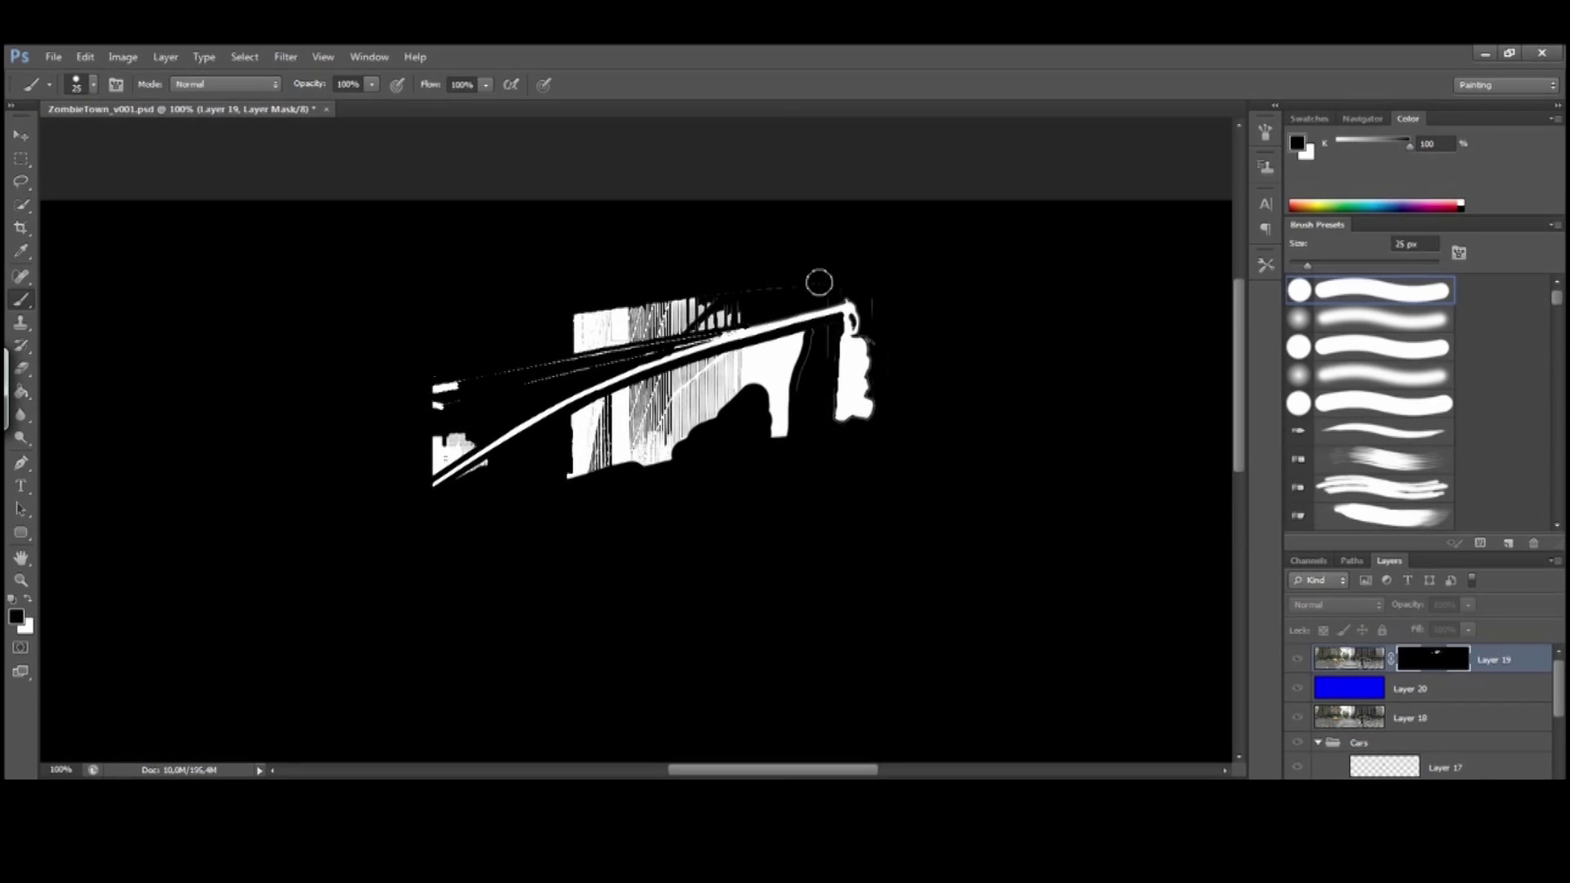
key(bracketleft)
key(bracketleft)
key(bracketleft)
scroll(634, 319, up, 2)
mouse_move(949, 276)
mouse_down()
mouse_move(537, 366)
mouse_move(573, 333)
mouse_up()
mouse_move(866, 273)
mouse_down()
mouse_move(900, 286)
mouse_move(947, 435)
mouse_move(936, 503)
mouse_up()
drag(955, 574, 820, 438)
Paint black over the remaining facade patches above and below the arm in the Layer 19 mask
key(bracketleft)
key(bracketleft)
key(bracketleft)
key(bracketright)
key(bracketright)
key(bracketright)
key(bracketright)
key(bracketright)
key(bracketright)
key(ctrl+minus)
mouse_move(648, 322)
mouse_down()
mouse_move(442, 384)
mouse_move(586, 451)
mouse_up()
drag(284, 509, 550, 553)
mouse_move(351, 556)
mouse_down()
mouse_move(385, 597)
mouse_move(286, 629)
mouse_up()
Clean up the thin support cables in the mask with a 4 px brush
key(bracketleft)
key(bracketleft)
key(bracketleft)
key(bracketleft)
mouse_move(278, 488)
mouse_down()
mouse_move(818, 353)
mouse_move(262, 450)
mouse_up()
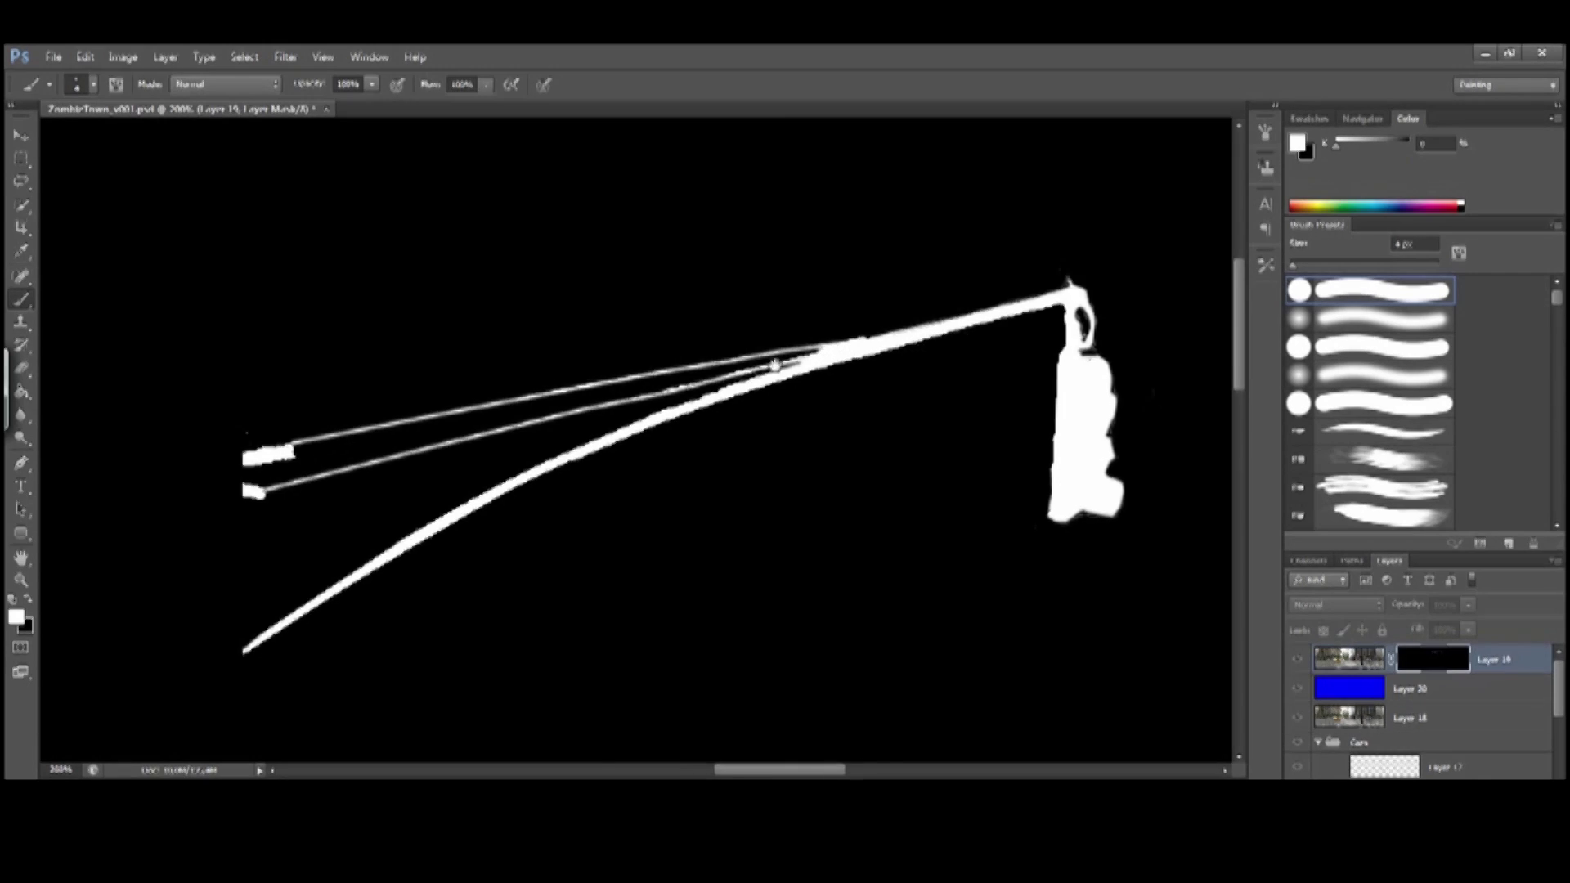
Check the cut-out arm and traffic light against the blue backdrop and delete the blue Layer 20
ctrl+click(1095, 385)
key(x)
scroll(684, 343, up, 3)
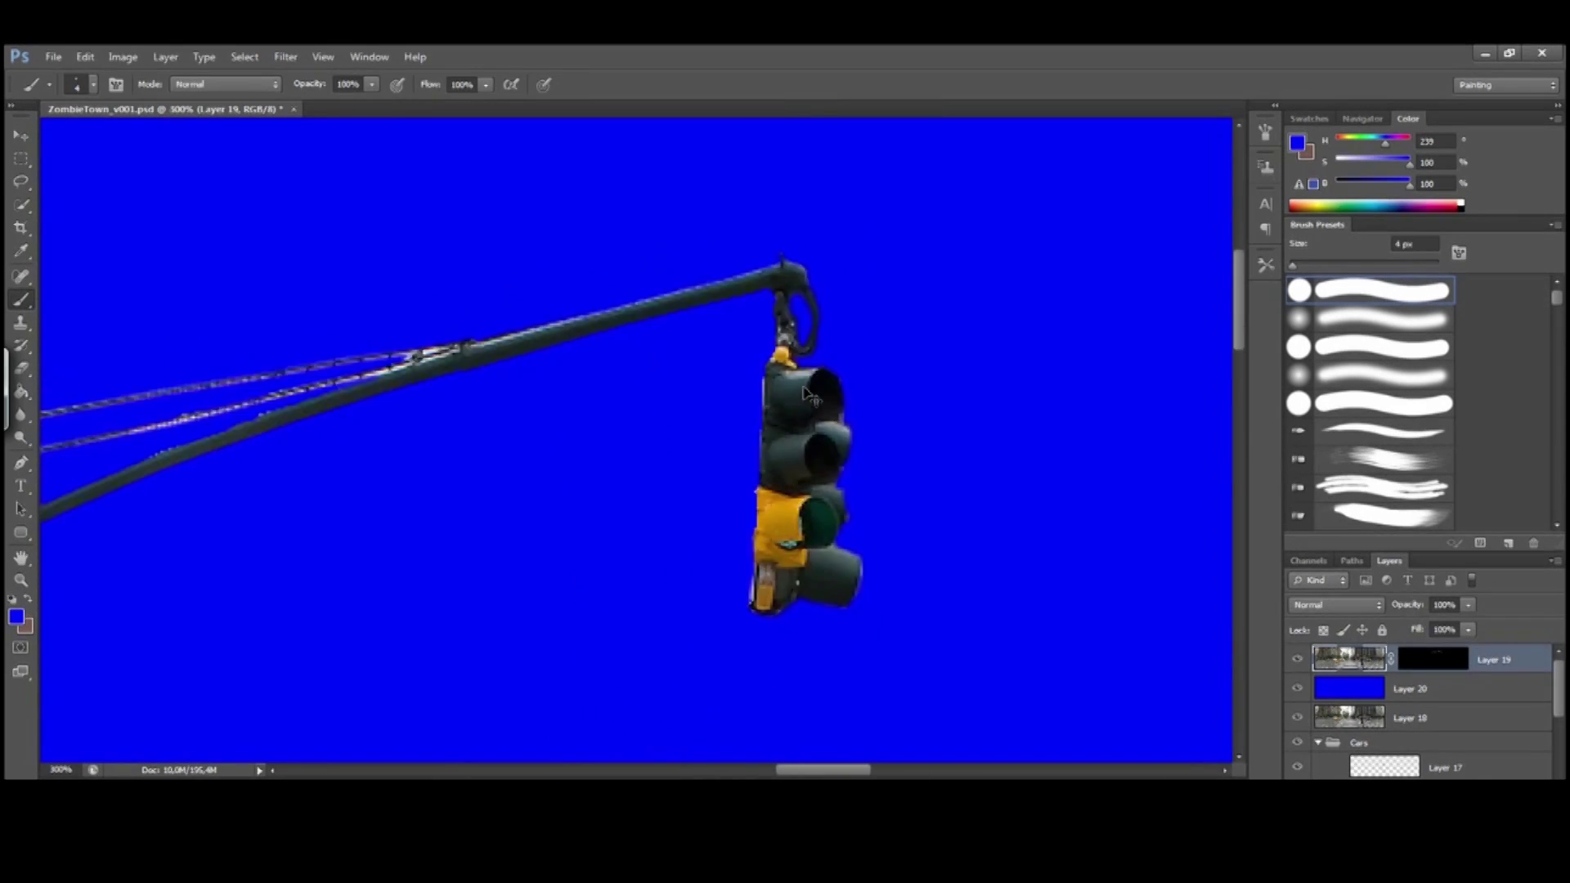
scroll(420, 483, down, 3)
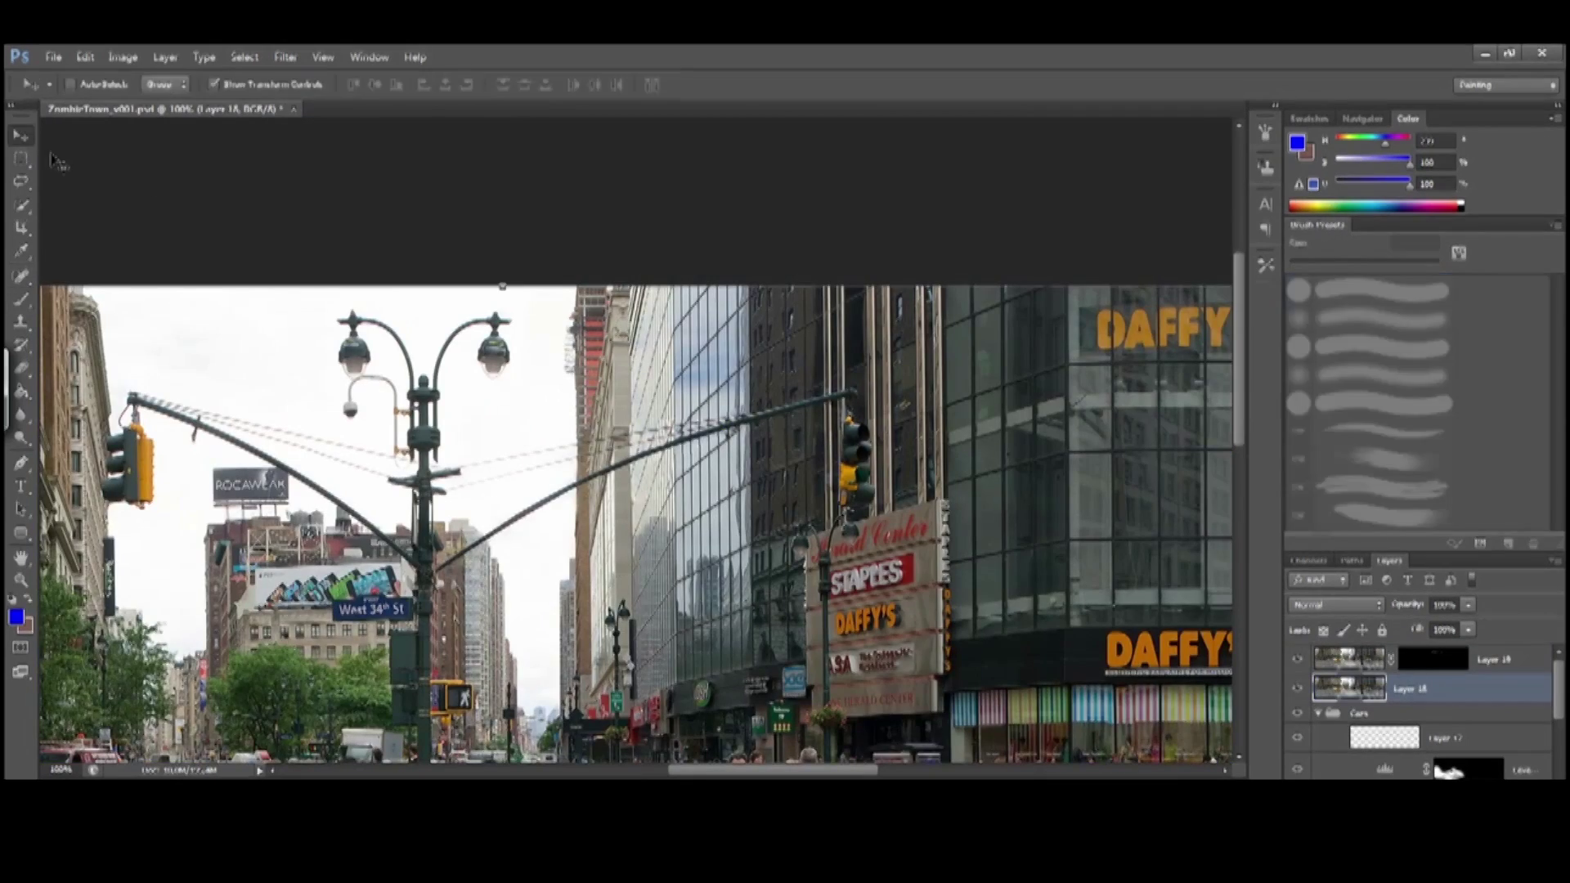
scroll(57, 159, down, 3)
Refine the Layer 19 mask's edge with Decontaminate Colors enabled, outputting to a new layer with layer mask
click(1432, 658)
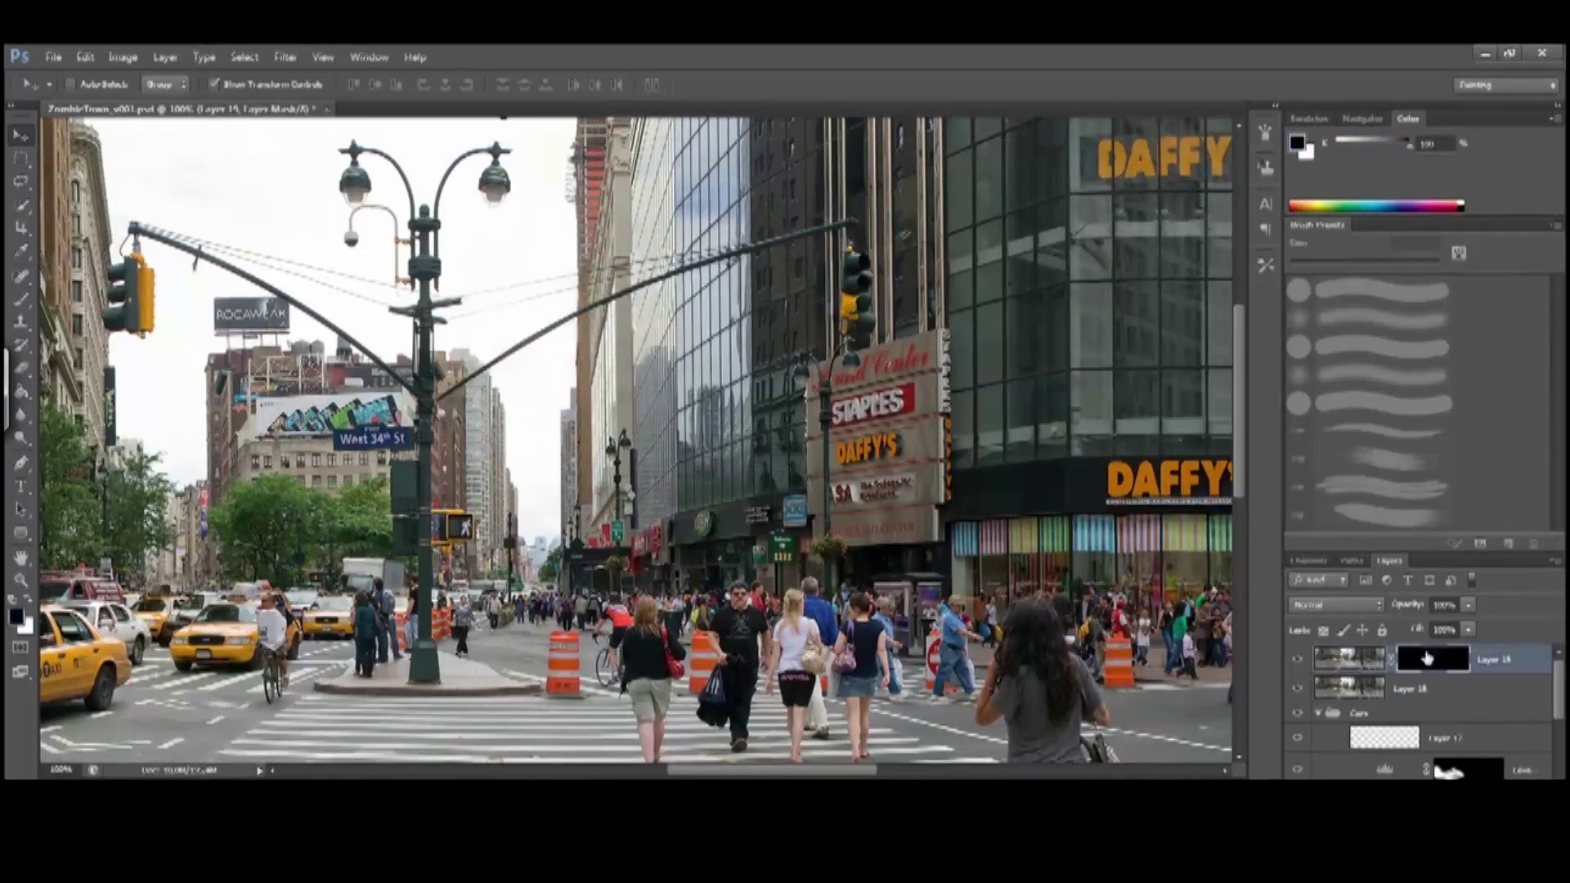
key(ctrl+alt+r)
key(ctrl+plus)
key(ctrl+plus)
drag(947, 409, 949, 409)
drag(993, 478, 954, 454)
click(955, 528)
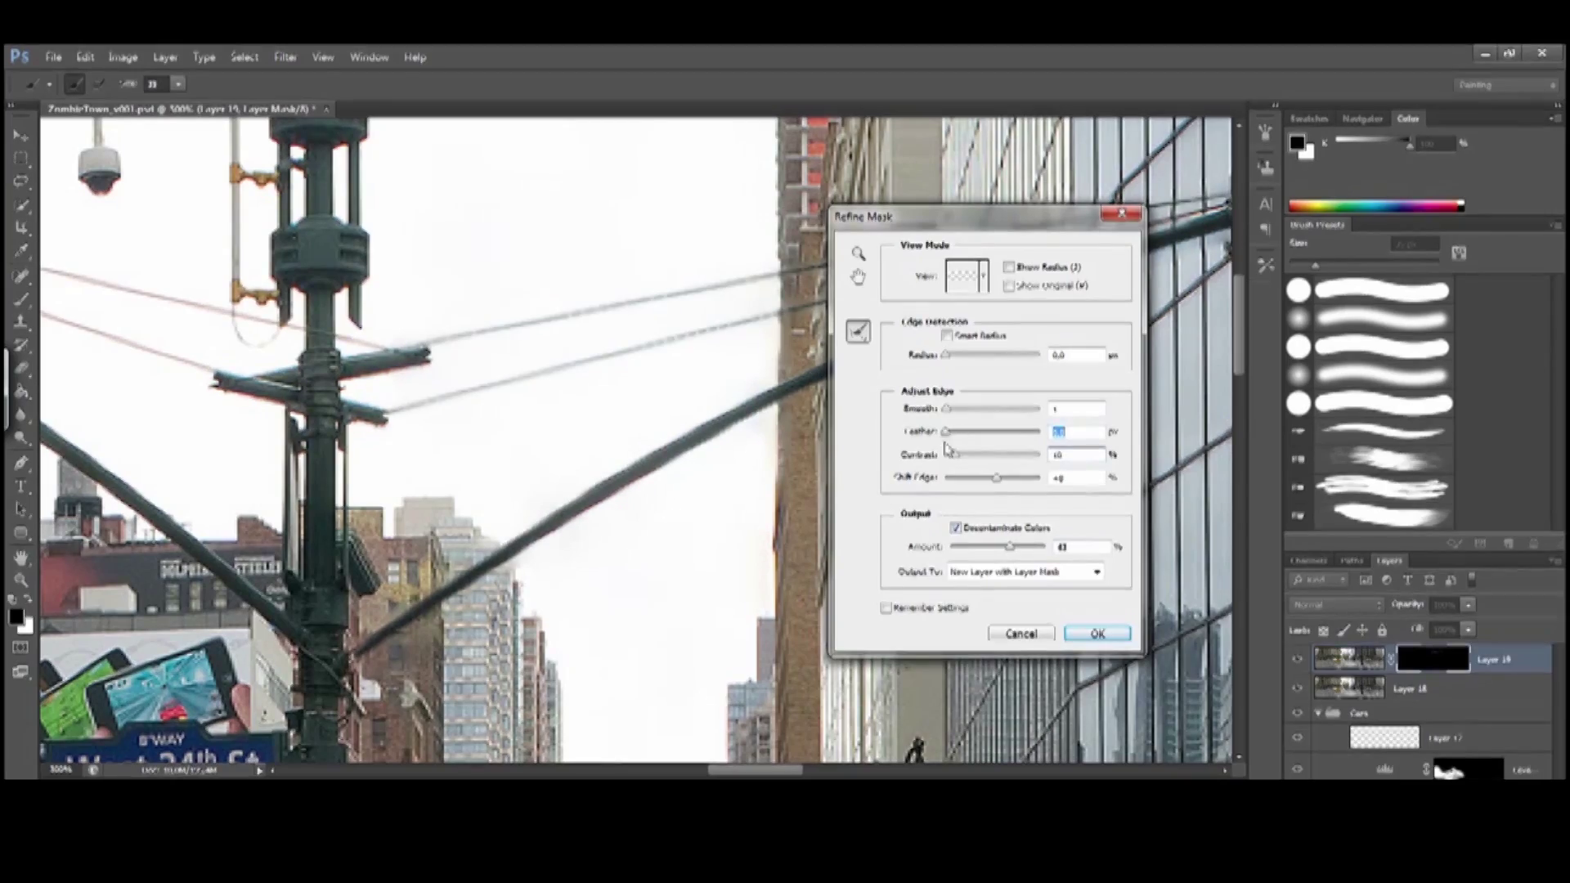
key(Return)
Rotate the lassoed outer section of the traffic-light arm about 36° clockwise so that it bends downward
key(ctrl+minus)
key(ctrl+minus)
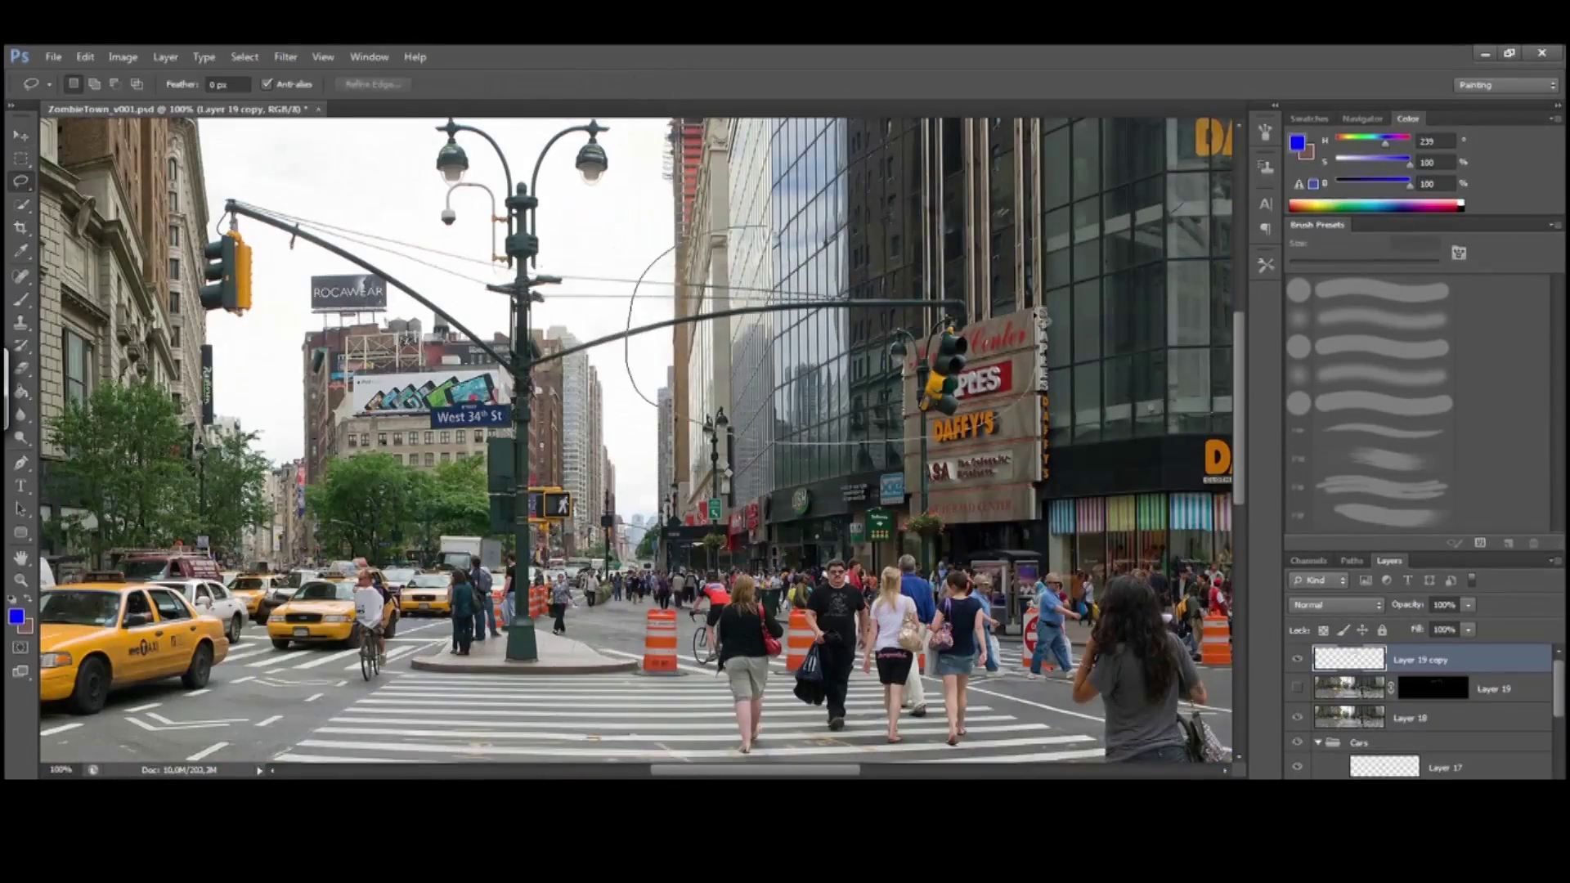
key(ctrl+t)
drag(658, 296, 650, 278)
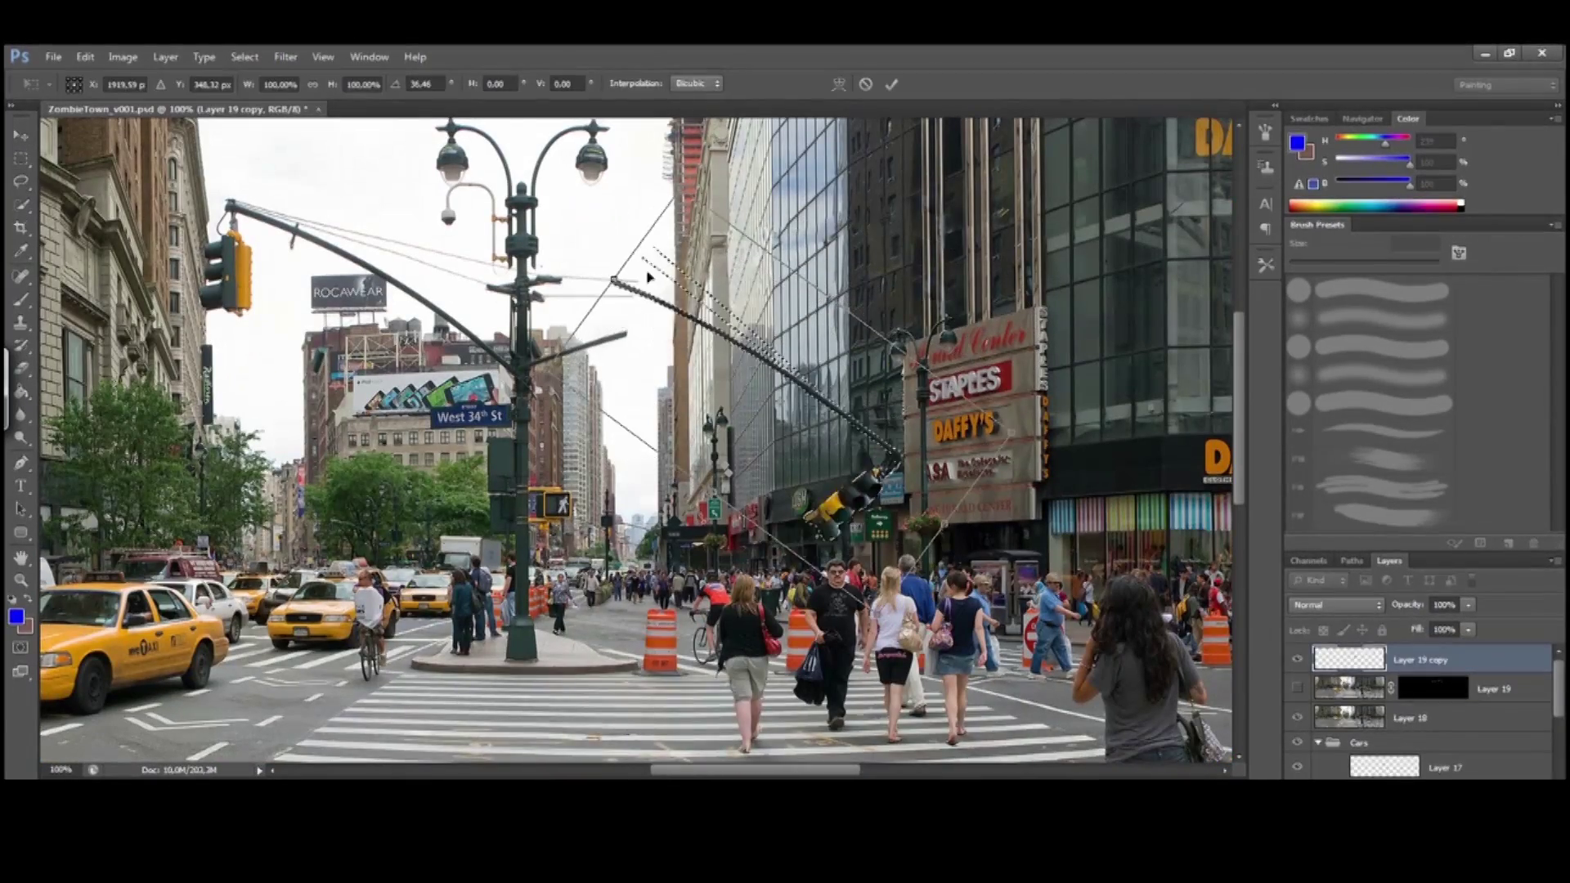
key(Return)
key(m)
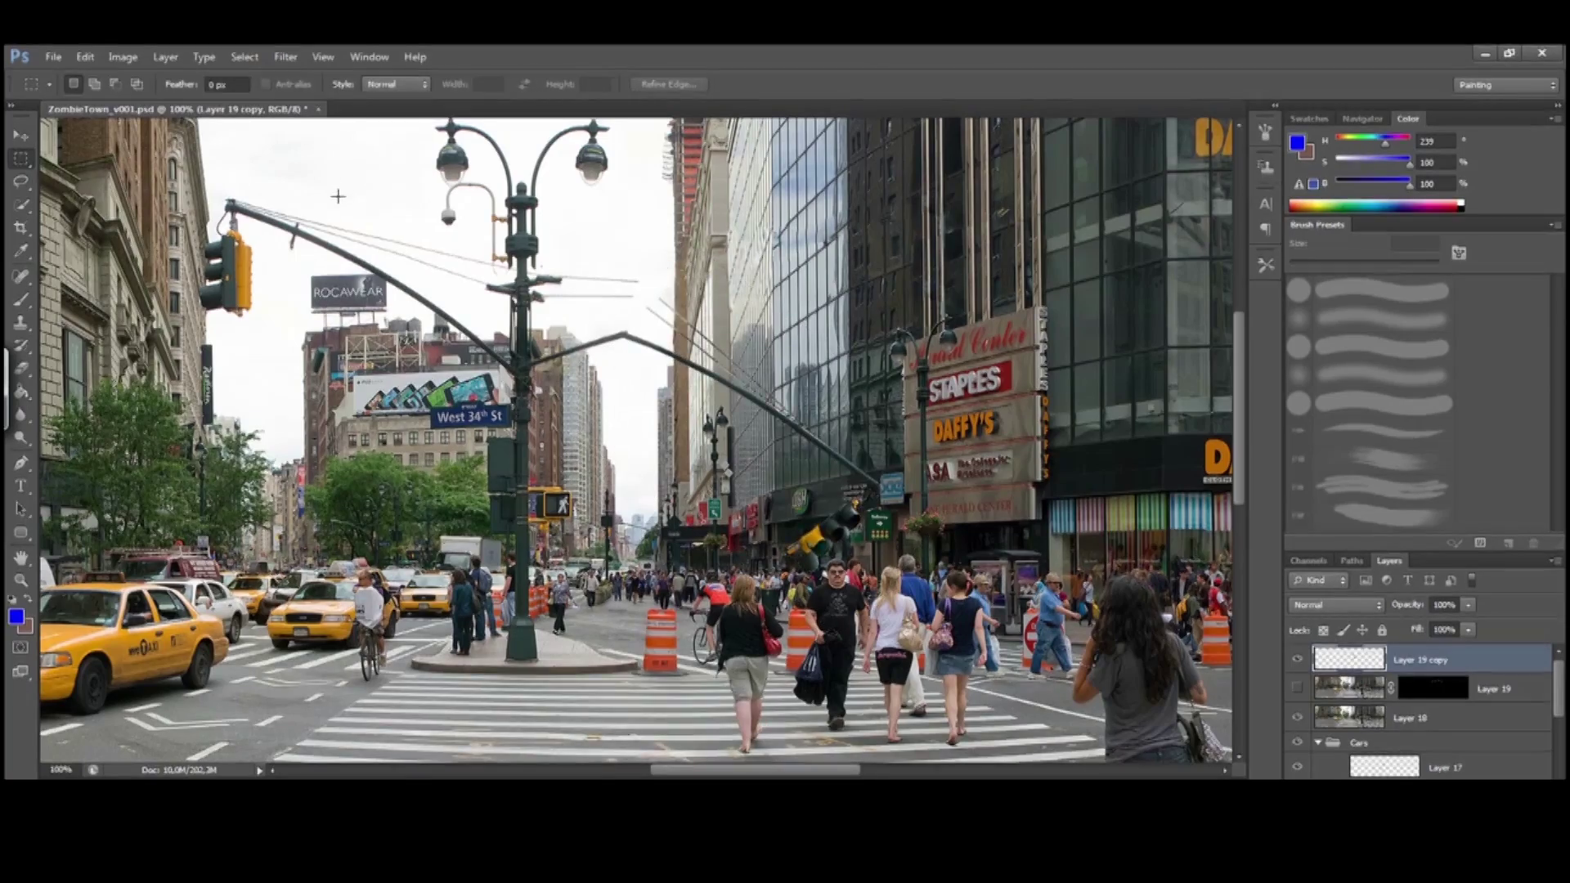
Select Layer 18 and mask it down to the area around the traffic-light arm
key(ctrl+minus)
key(v)
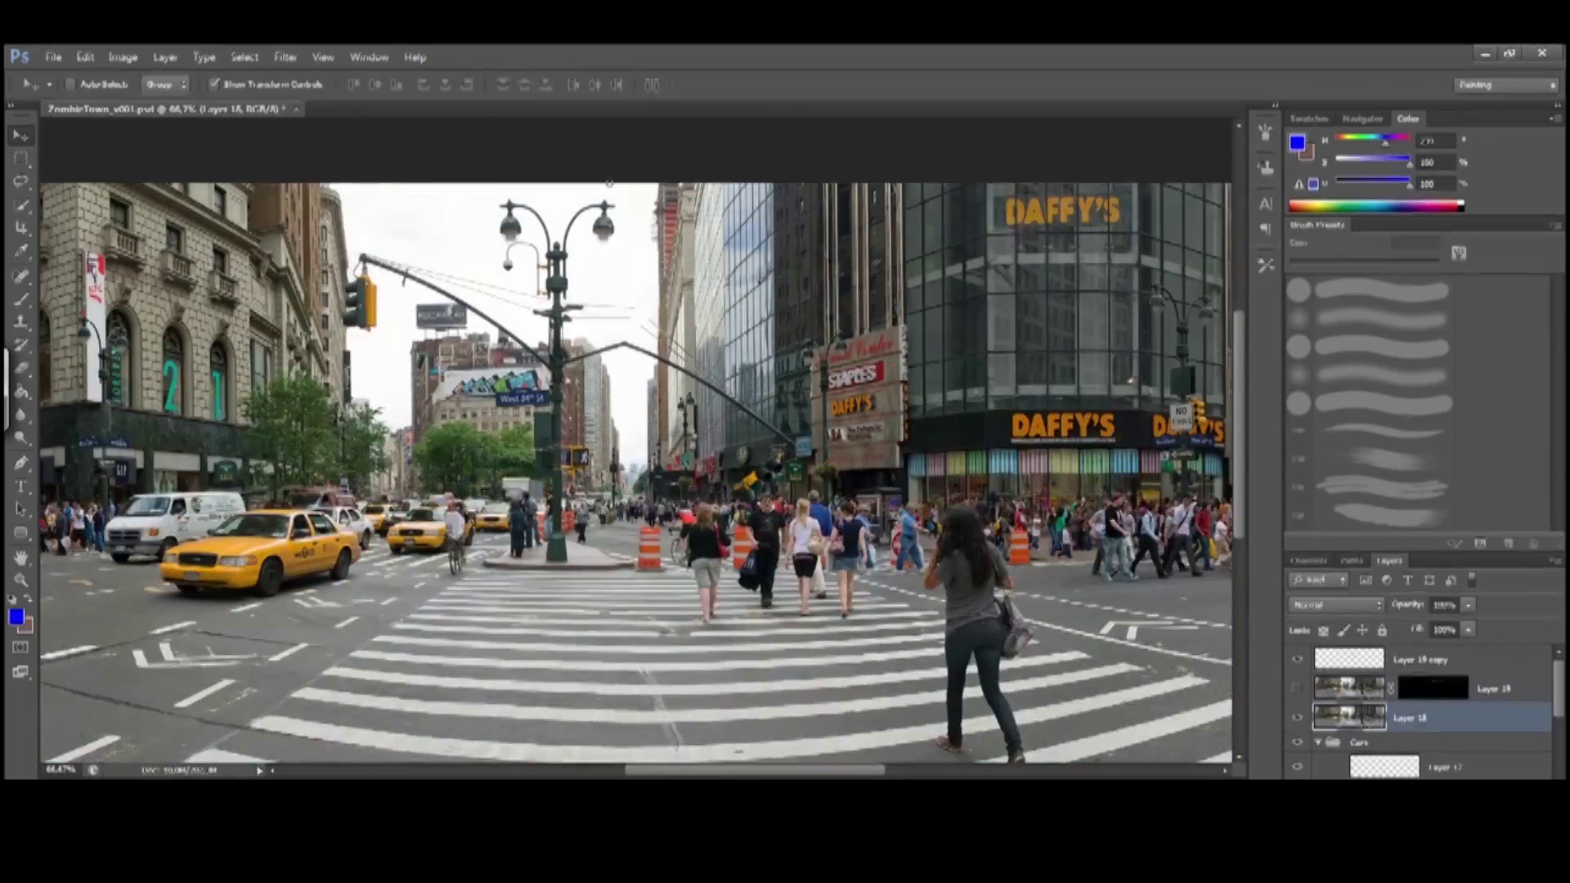
key(b)
key(x)
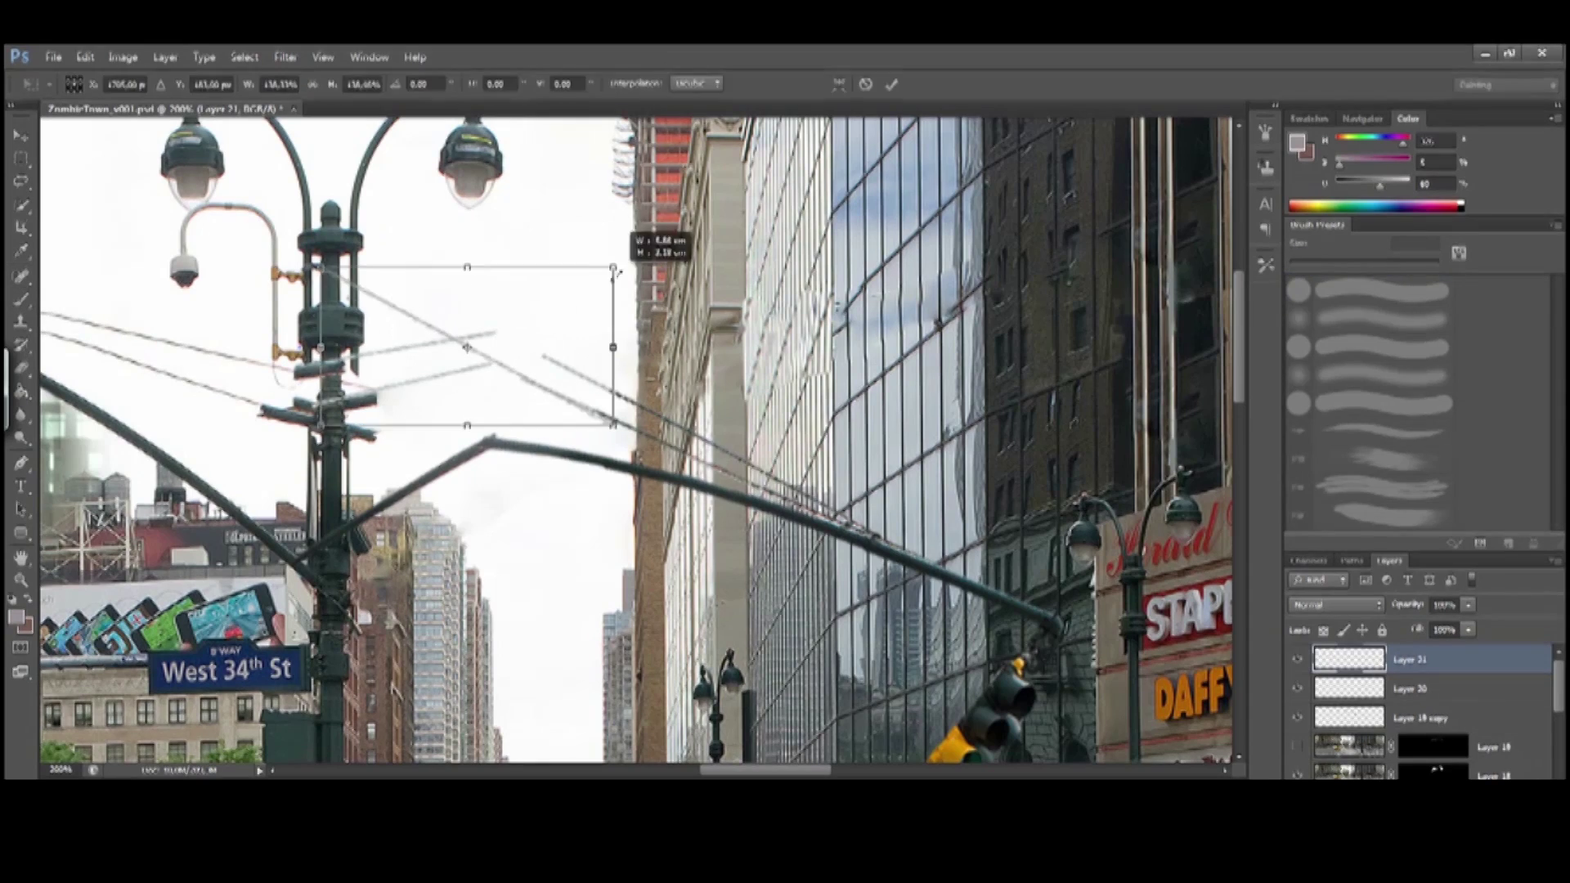
Rotate the cable piece on Layer 21 about 10° and position it between the lamppost and the broken arm
right_click(527, 377)
click(553, 512)
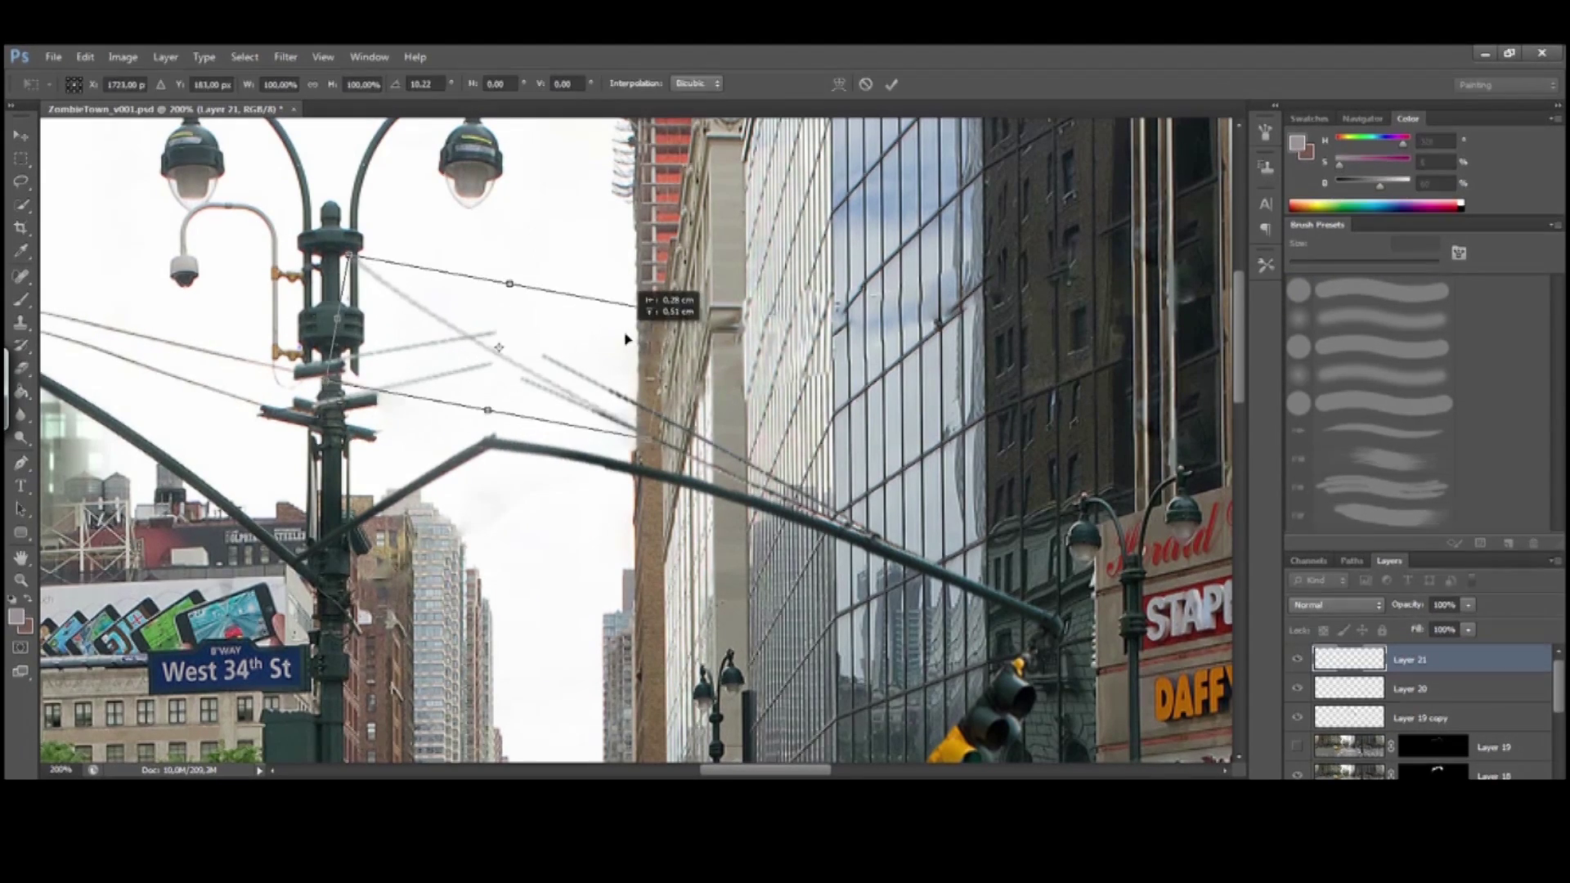
key(Return)
Darken the pale cables on Layer 21 with the Burn tool set to Highlights at 50% exposure
key(o)
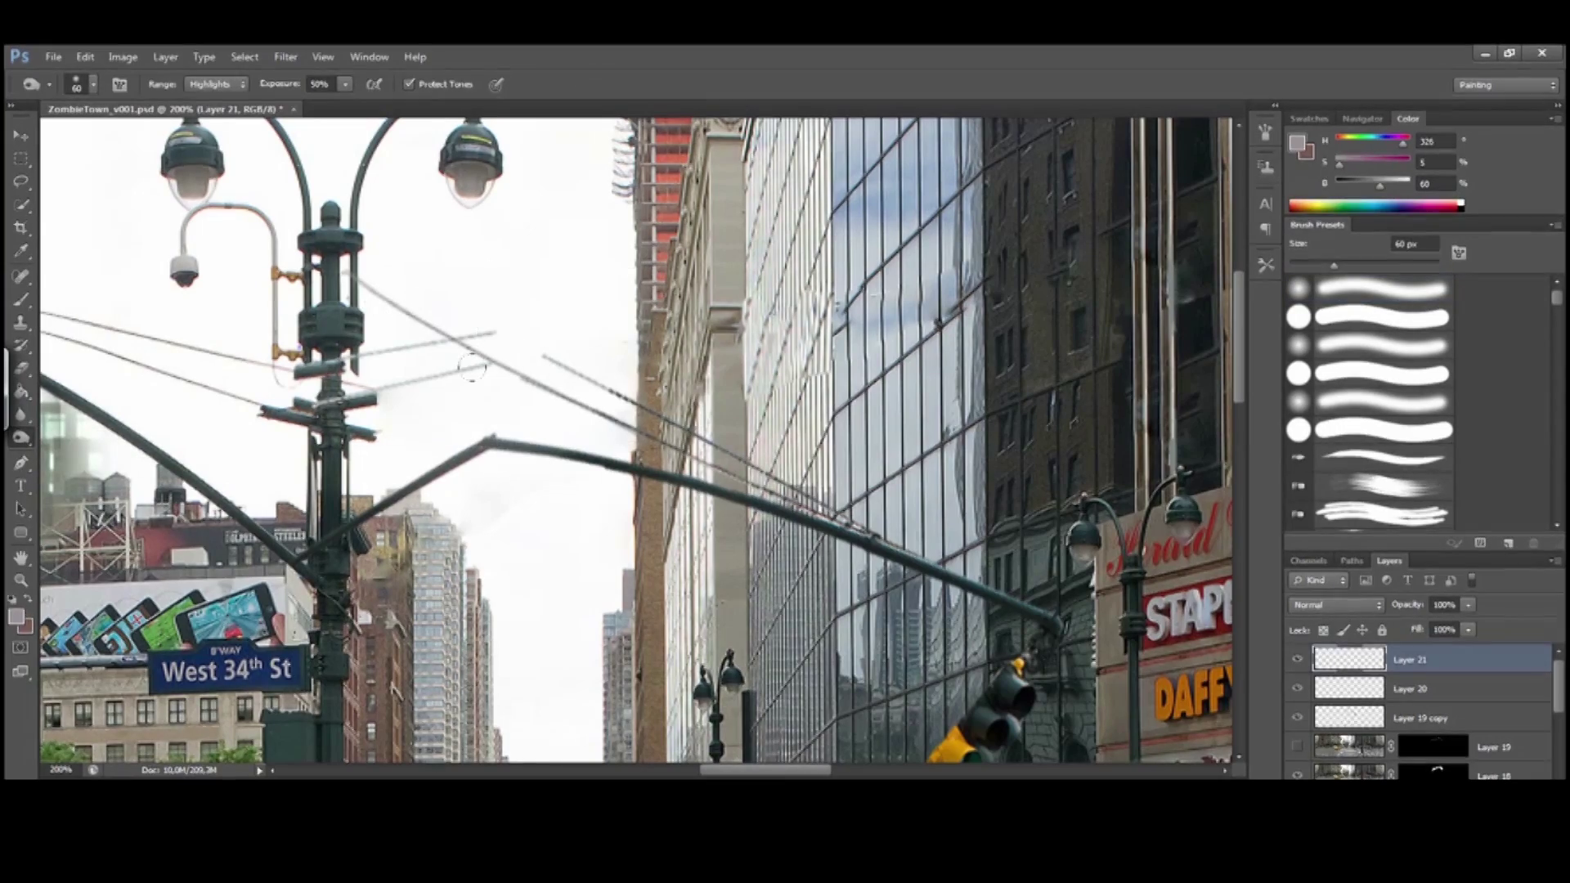
scroll(533, 357, down, 3)
drag(503, 333, 658, 274)
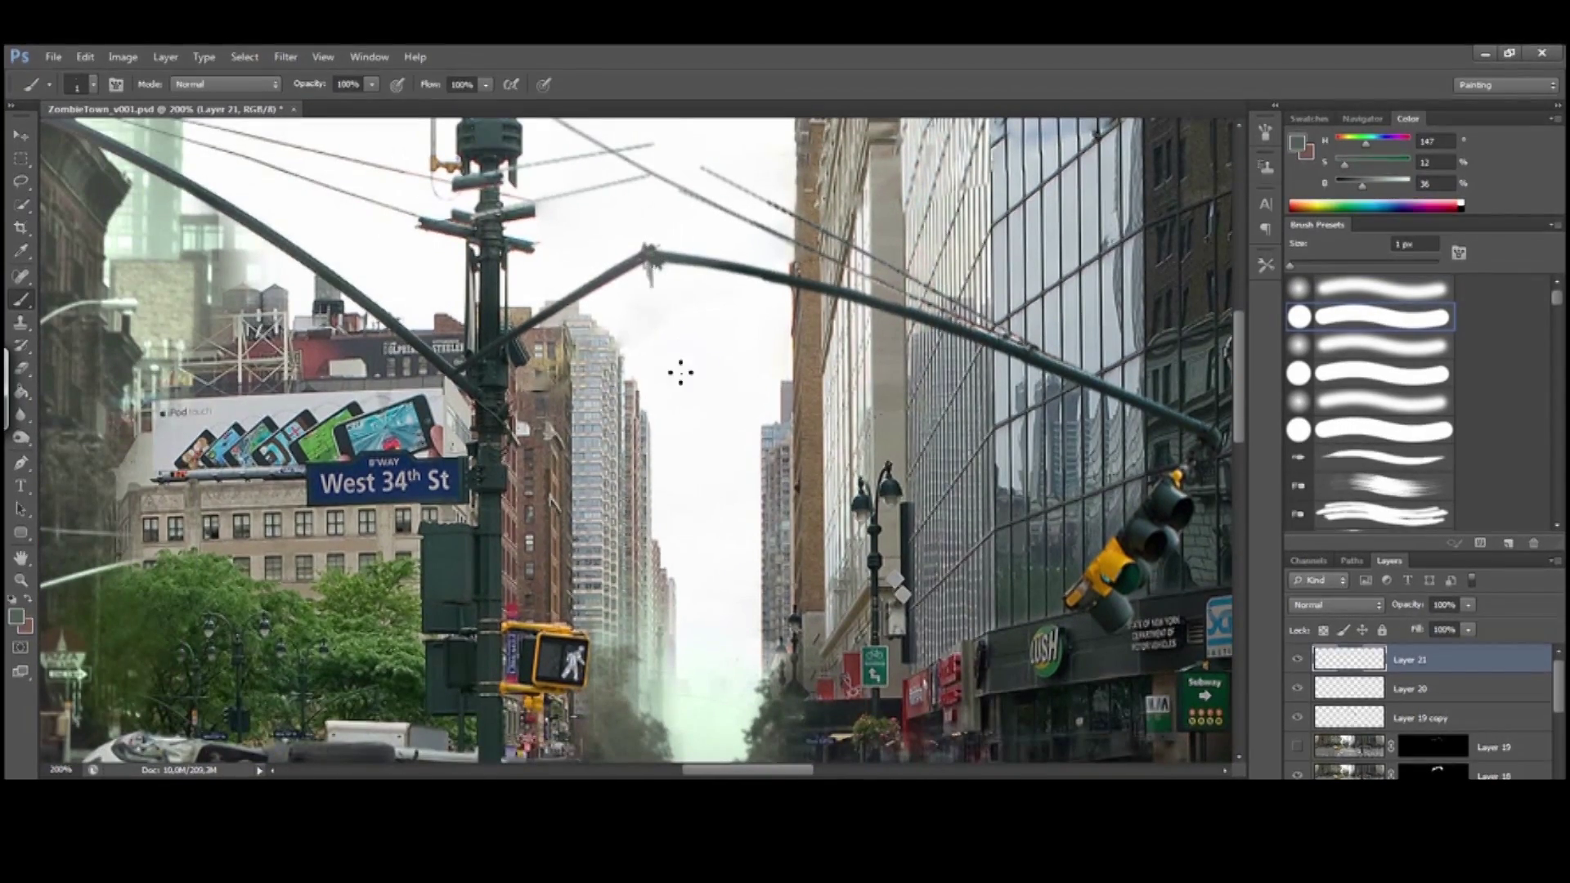
Paint frayed strands at the arm's bend and extend the upper cable to the lamppost with a 1 px brush
scroll(666, 347, up, 3)
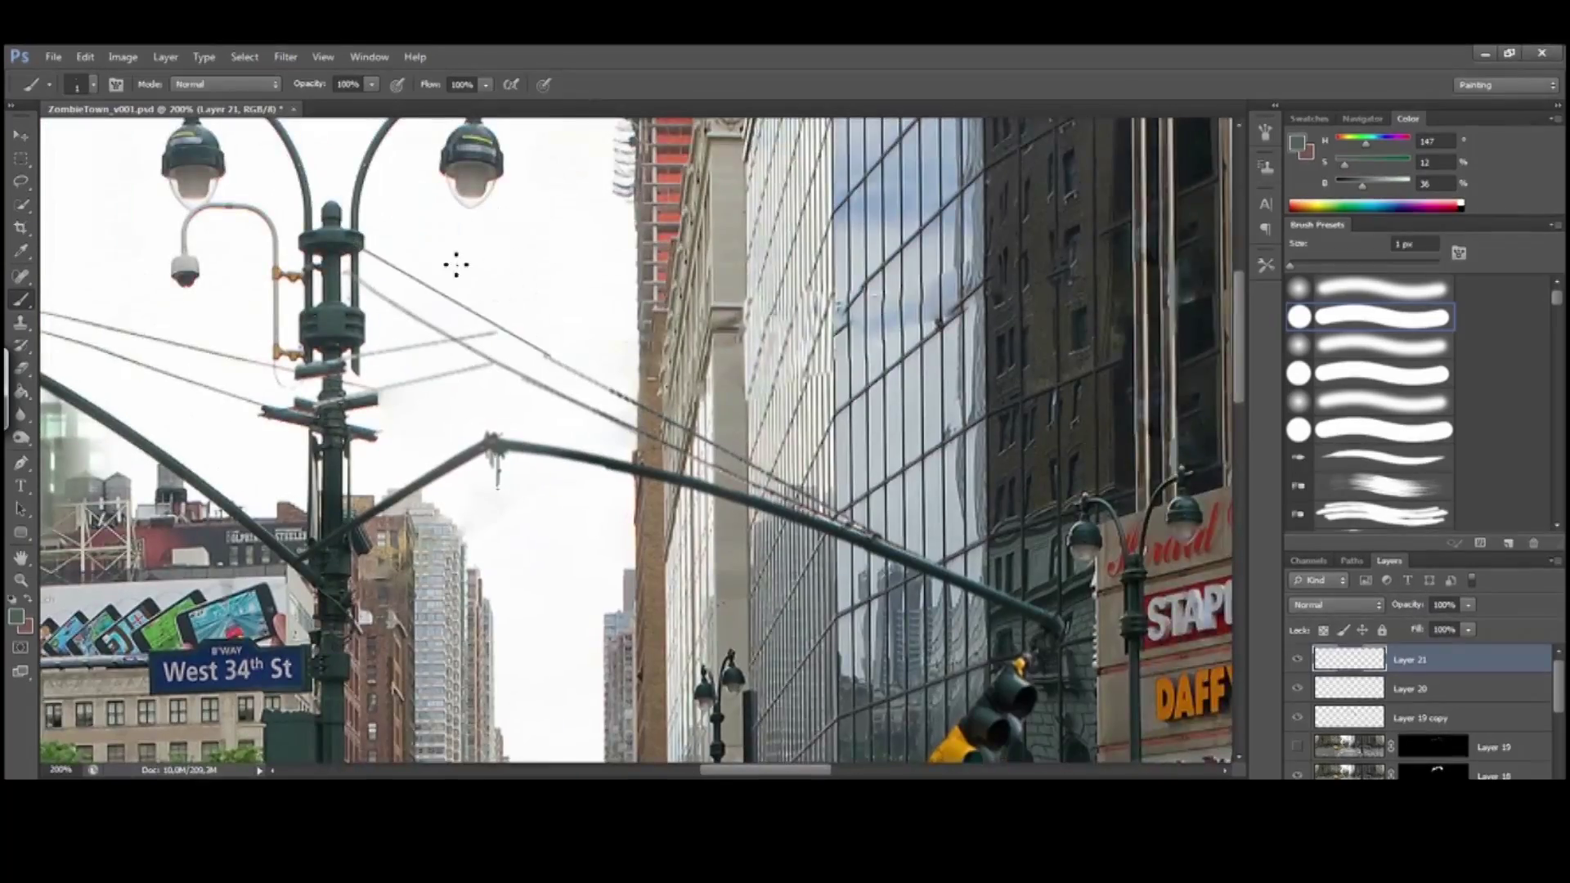
scroll(455, 262, down, 1)
scroll(662, 317, left, 3)
scroll(616, 350, right, 1)
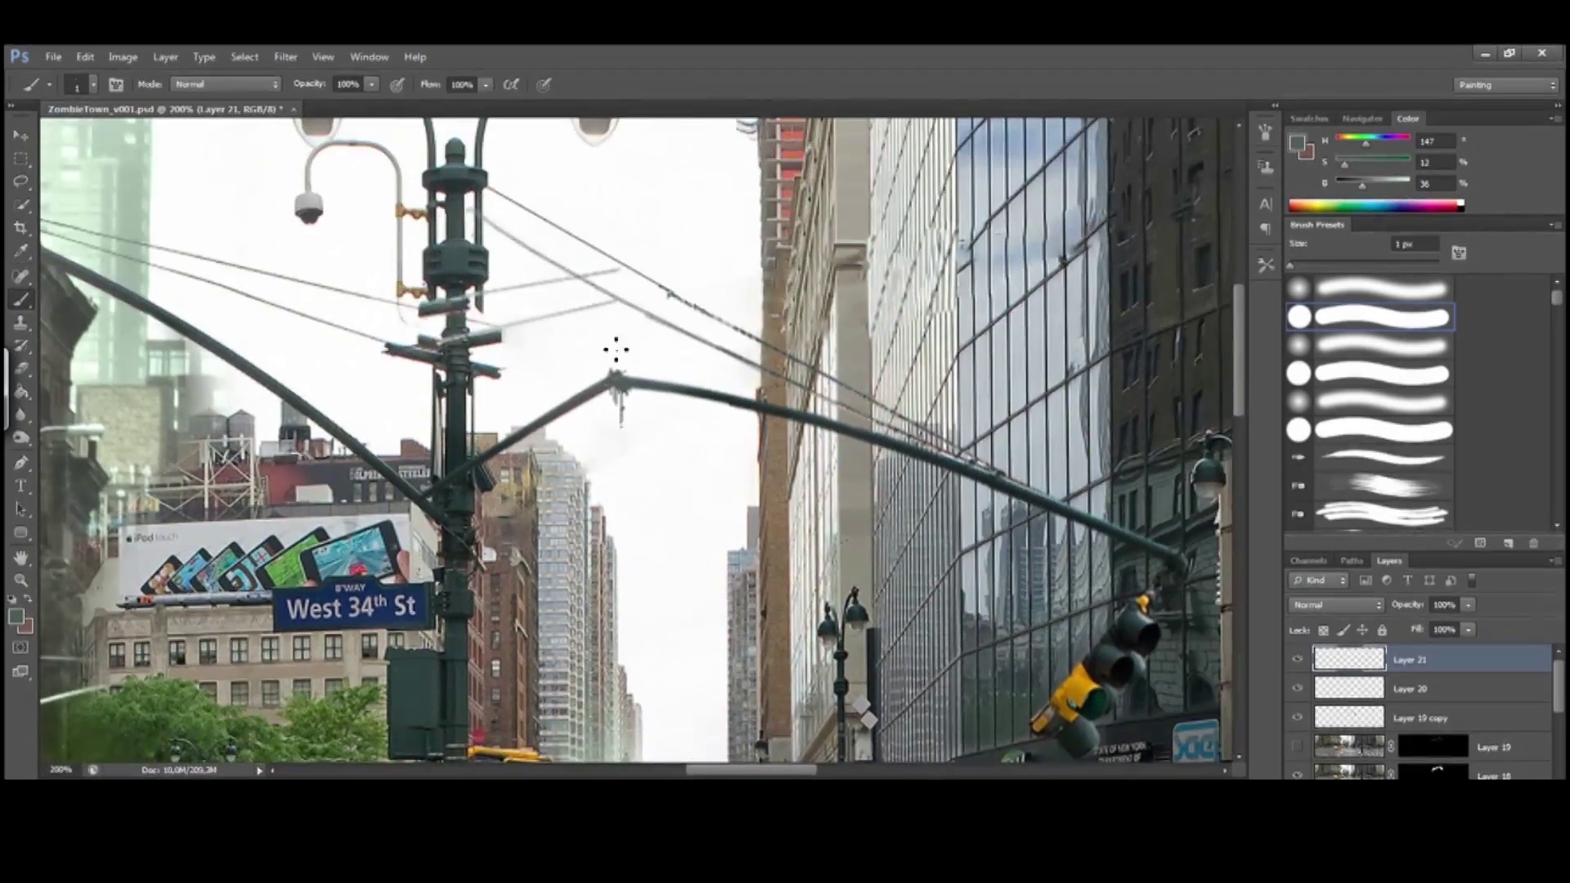
scroll(600, 206, down, 1)
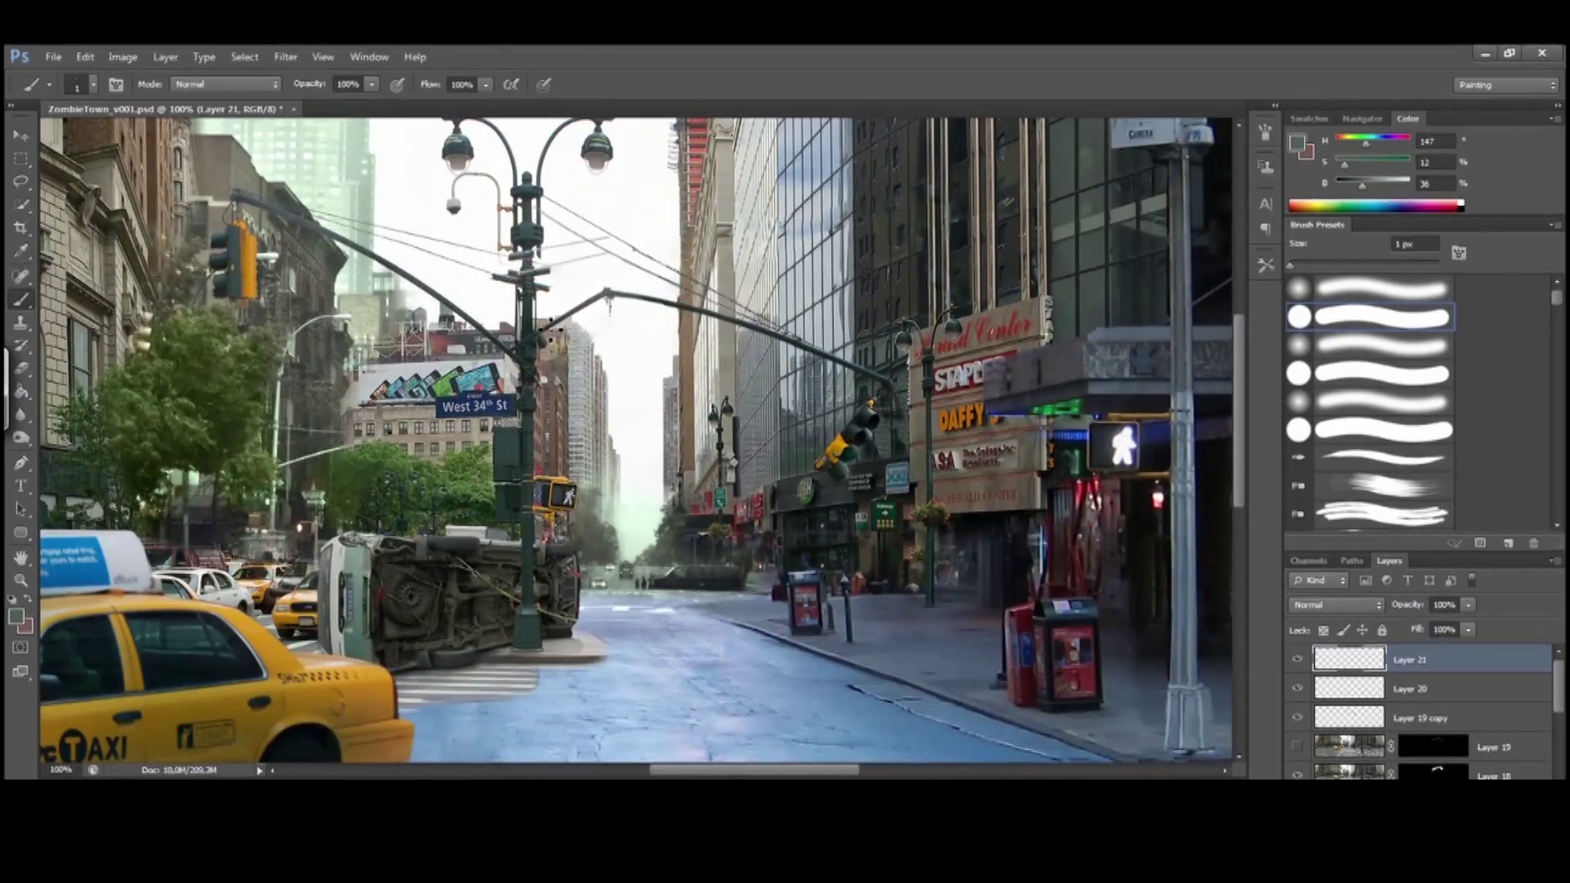
Sample dark tones from the scene and paint a loose wire hanging from the broken arm on Layer 21
alt+click(583, 429)
scroll(583, 429, up, 2)
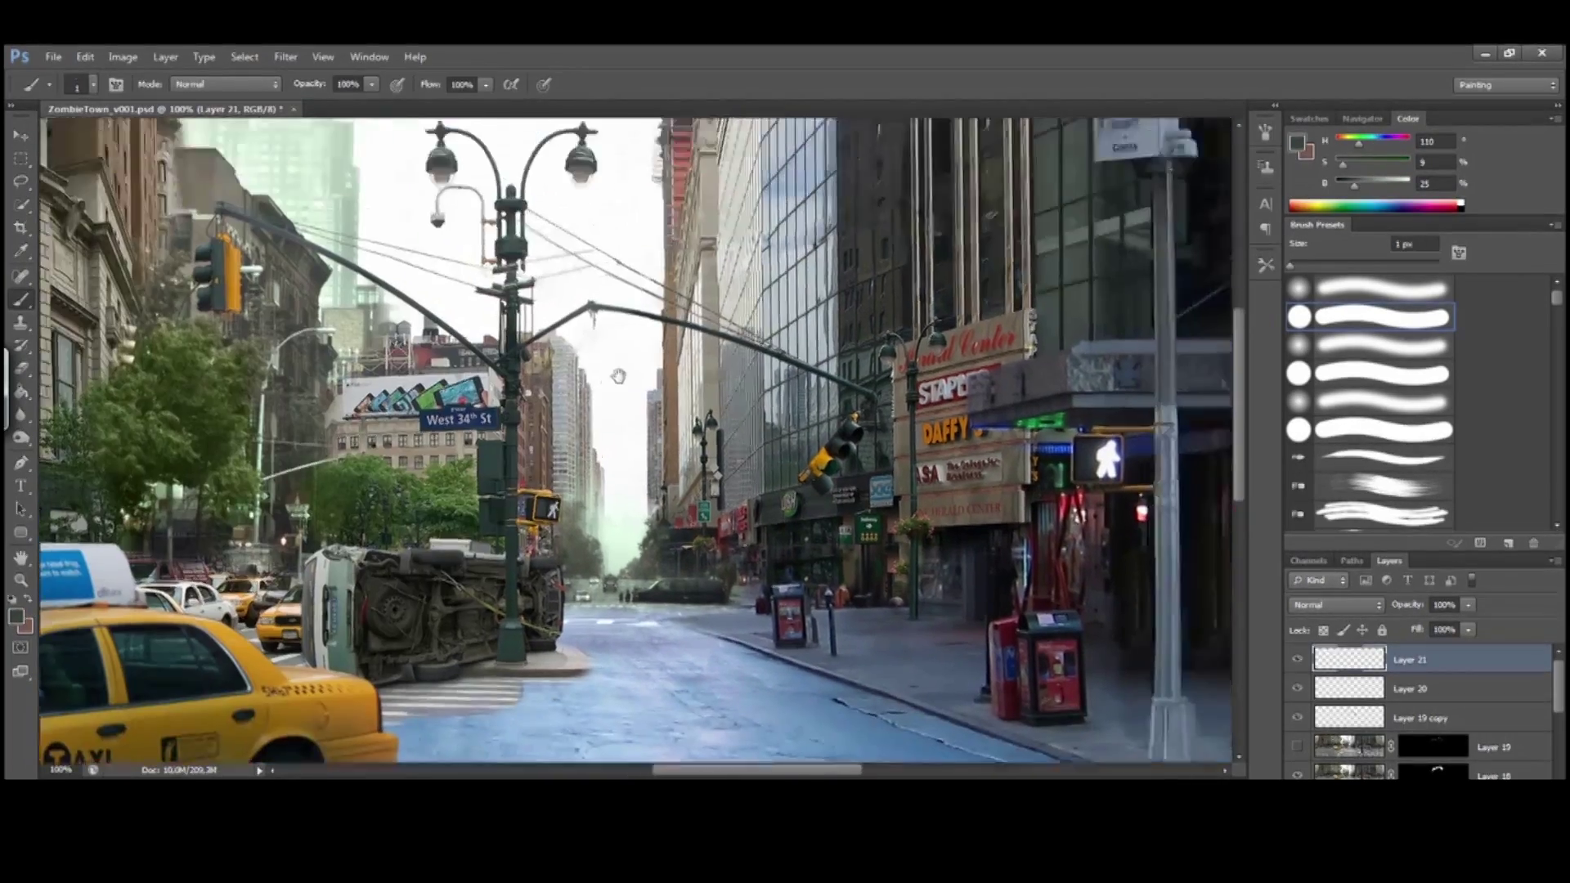
alt+click(544, 244)
scroll(643, 441, down, 3)
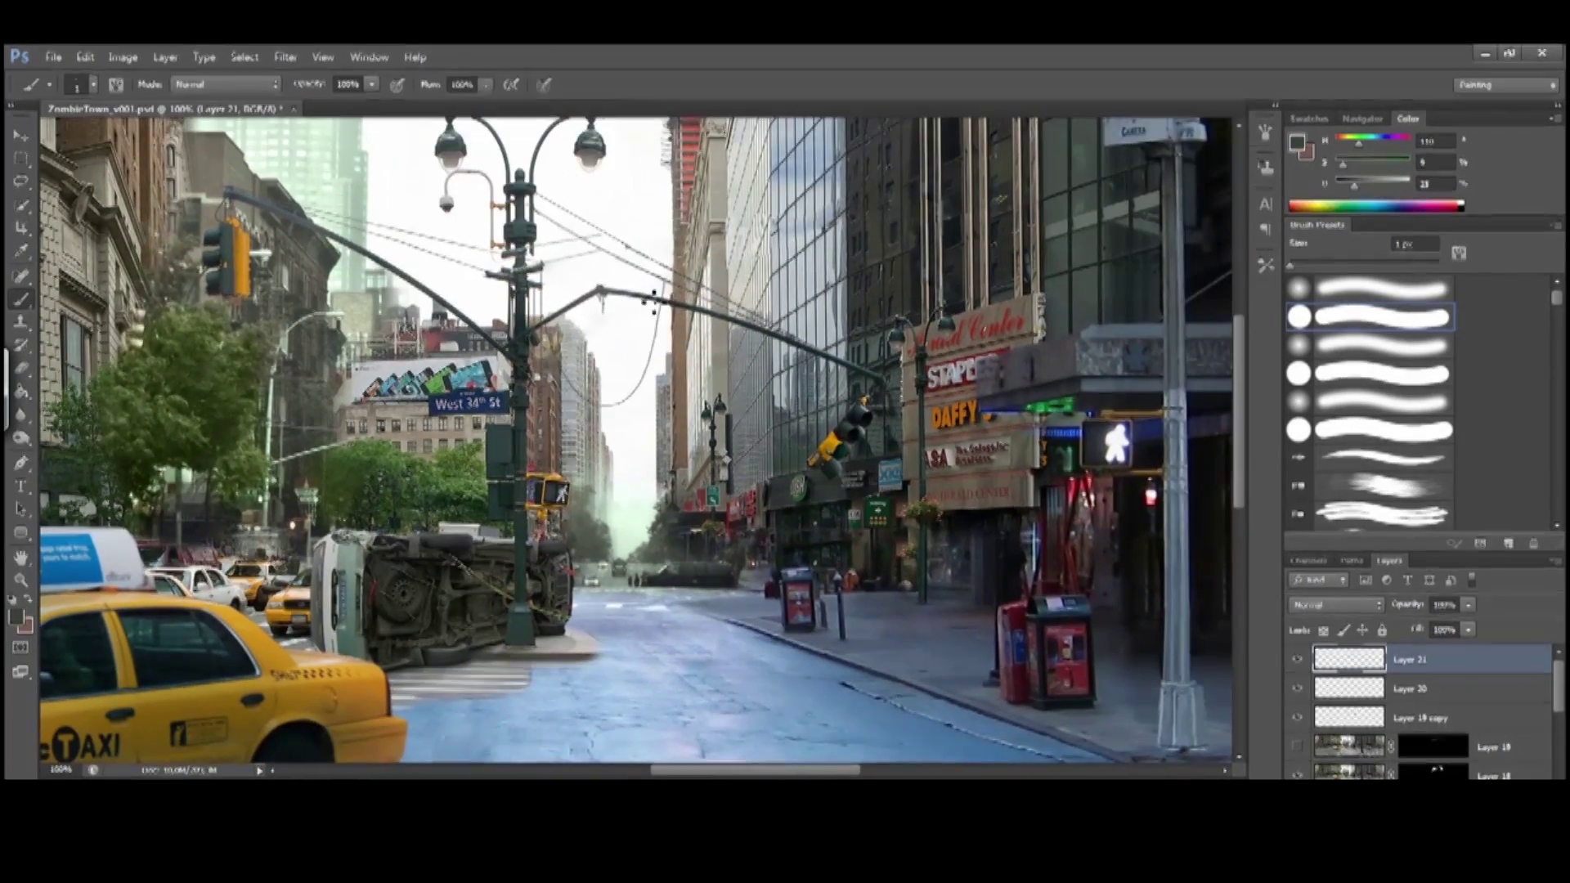
scroll(636, 439, up, 3)
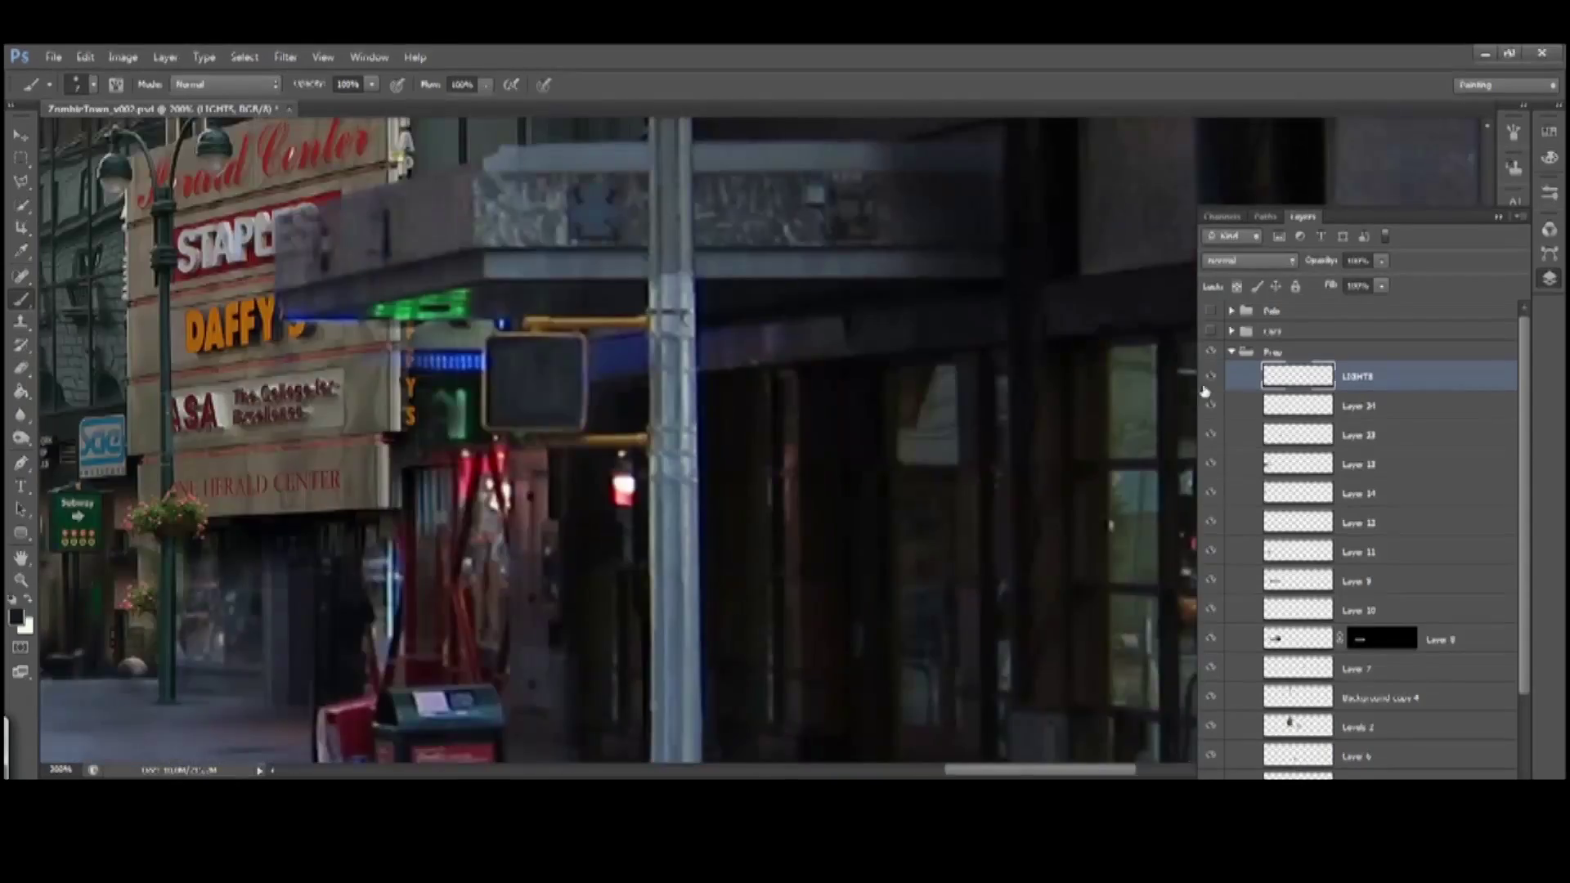
Paint out the red and yellow neon signs in the storefront windows on the LIGHTS layer at 30% brush opacity
scroll(767, 564, right, 10)
key(3)
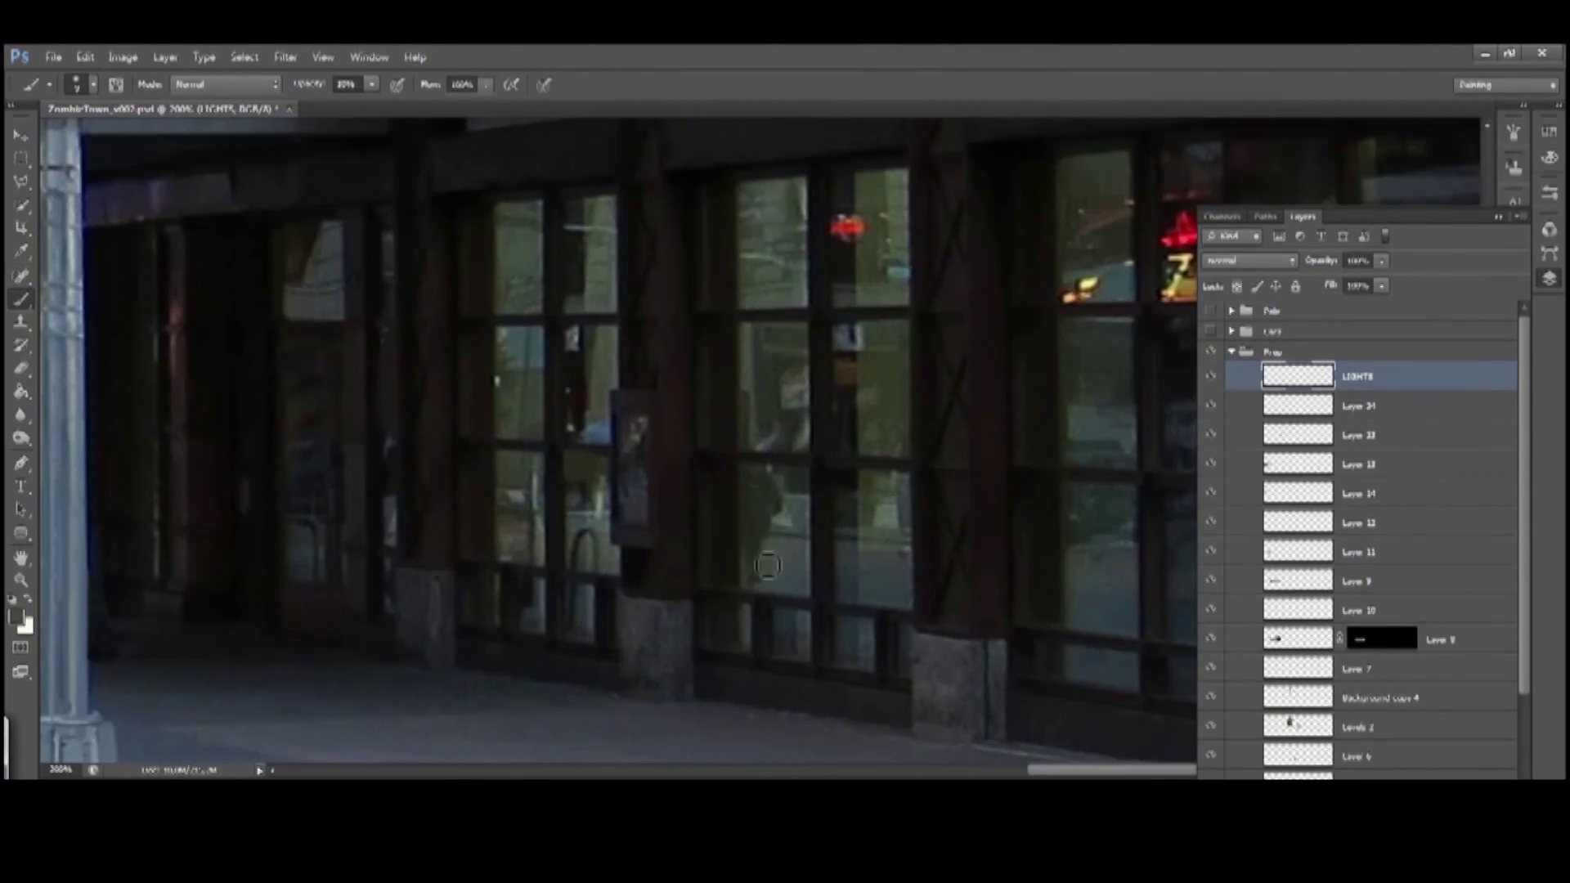
scroll(768, 470, right, 10)
key(0)
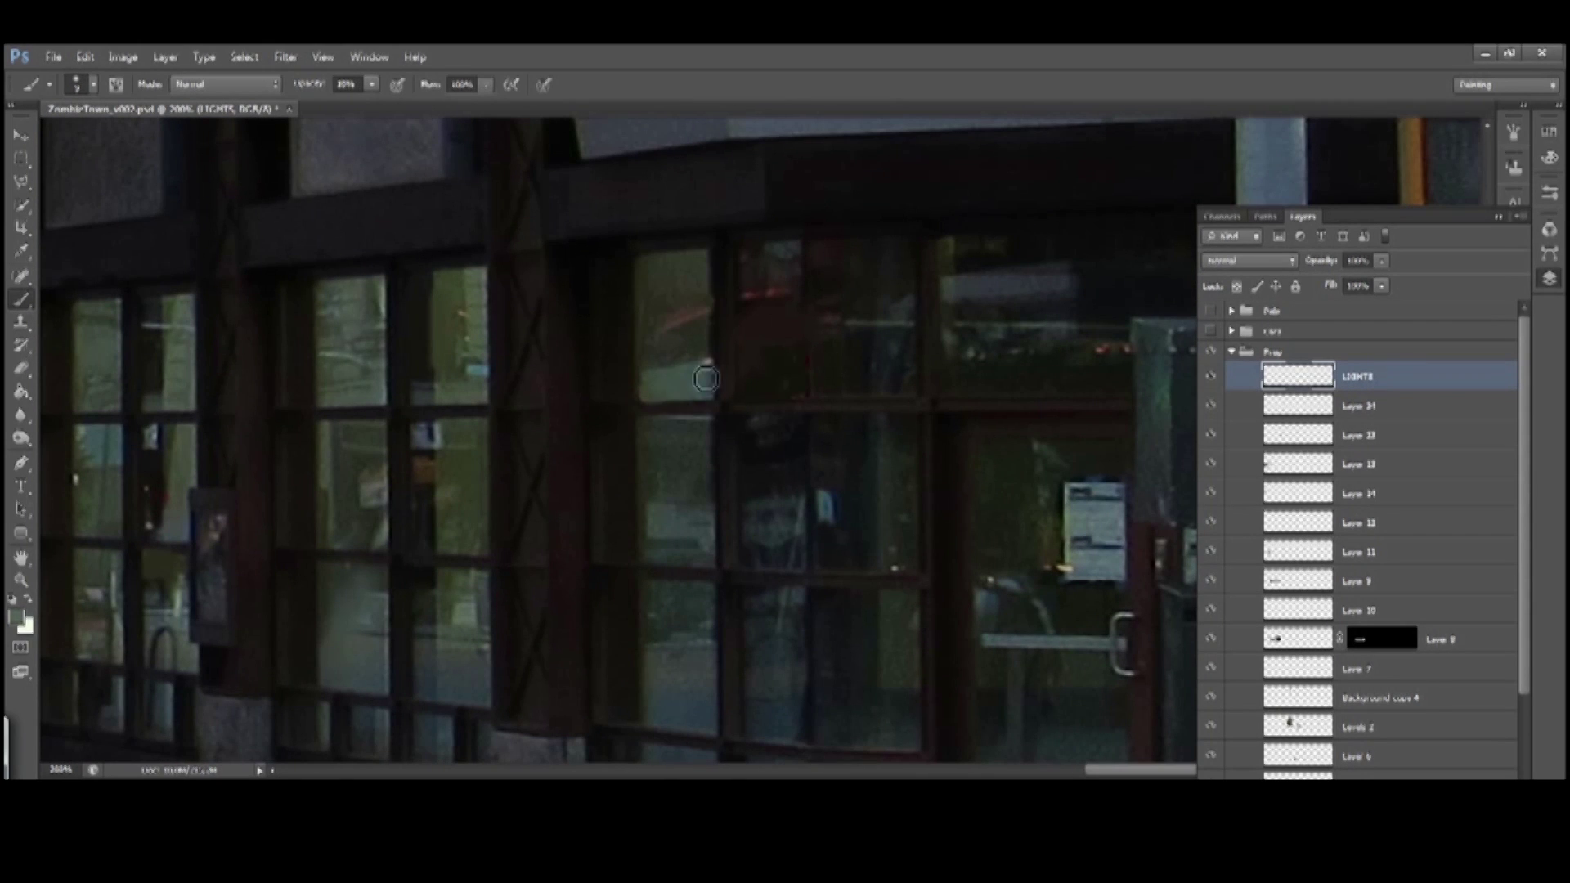
scroll(706, 379, right, 10)
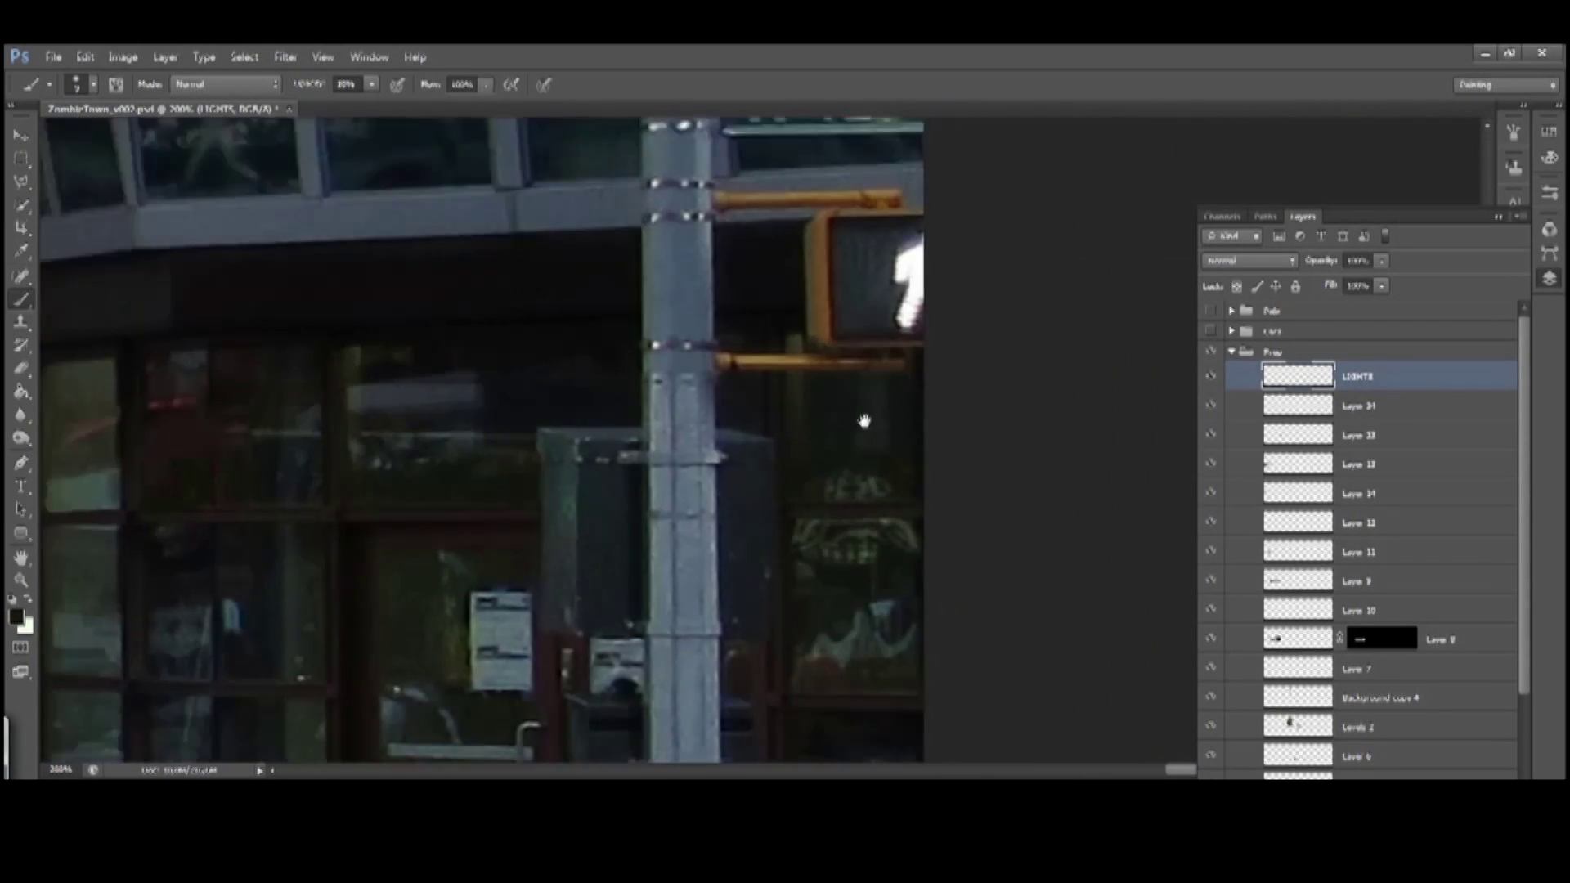
Dim the bright reflections in the corner entrance's door and window glass on the LIGHTS layer
scroll(864, 421, right, 2)
scroll(898, 377, up, 2)
scroll(814, 386, down, 5)
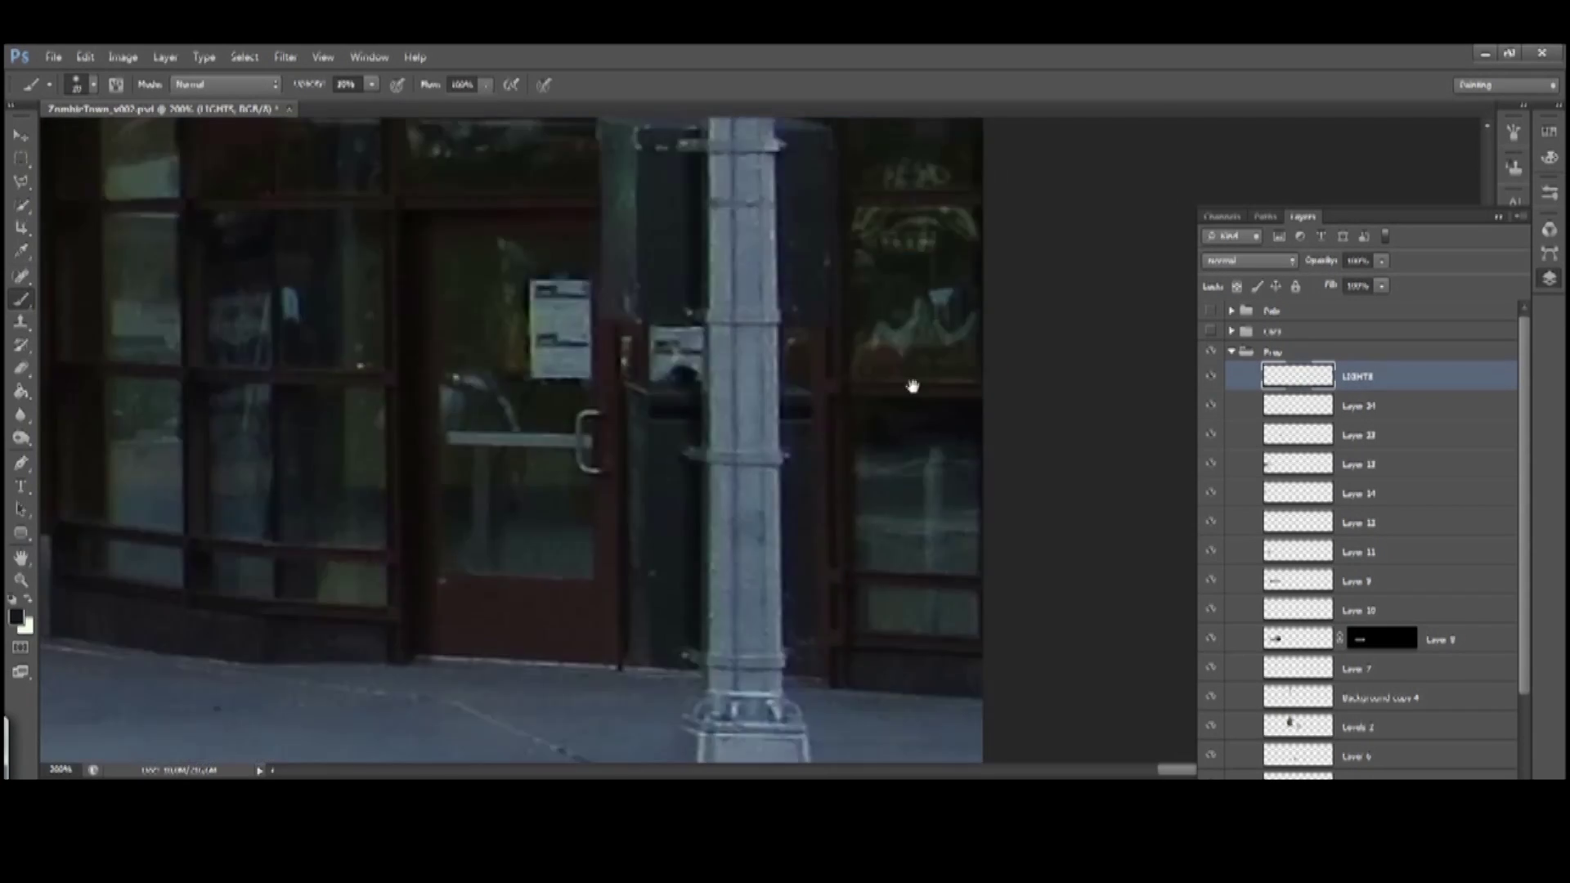
scroll(910, 385, left, 4)
scroll(910, 385, up, 2)
scroll(763, 588, left, 3)
scroll(823, 466, right, 2)
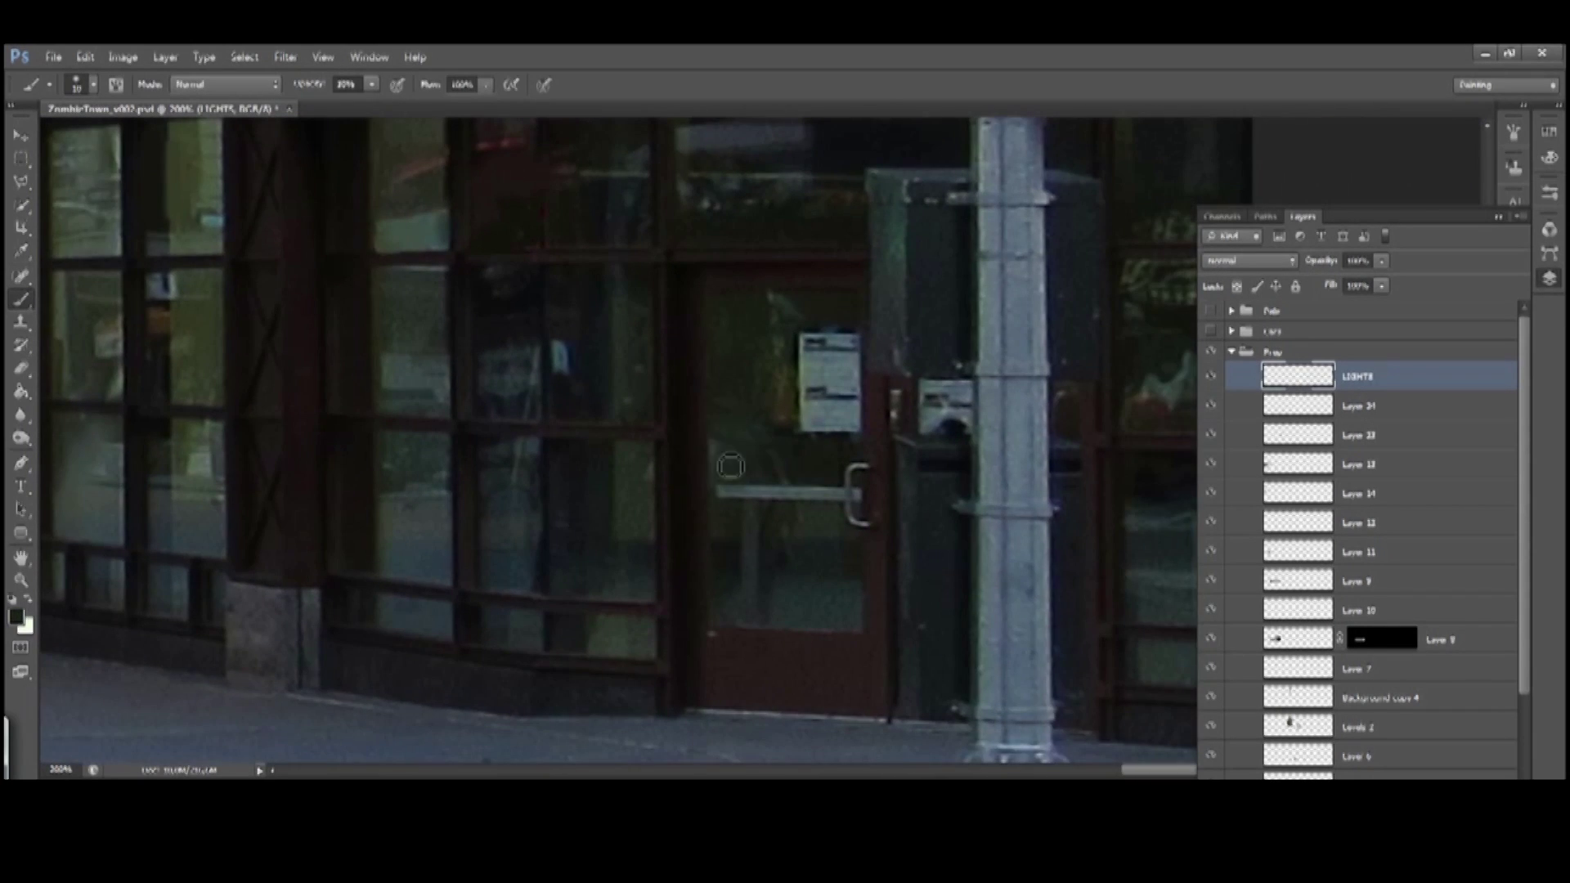
Paint over the red lamp and glowing red tubes behind the newspaper boxes under the awning
scroll(773, 457, left, 8)
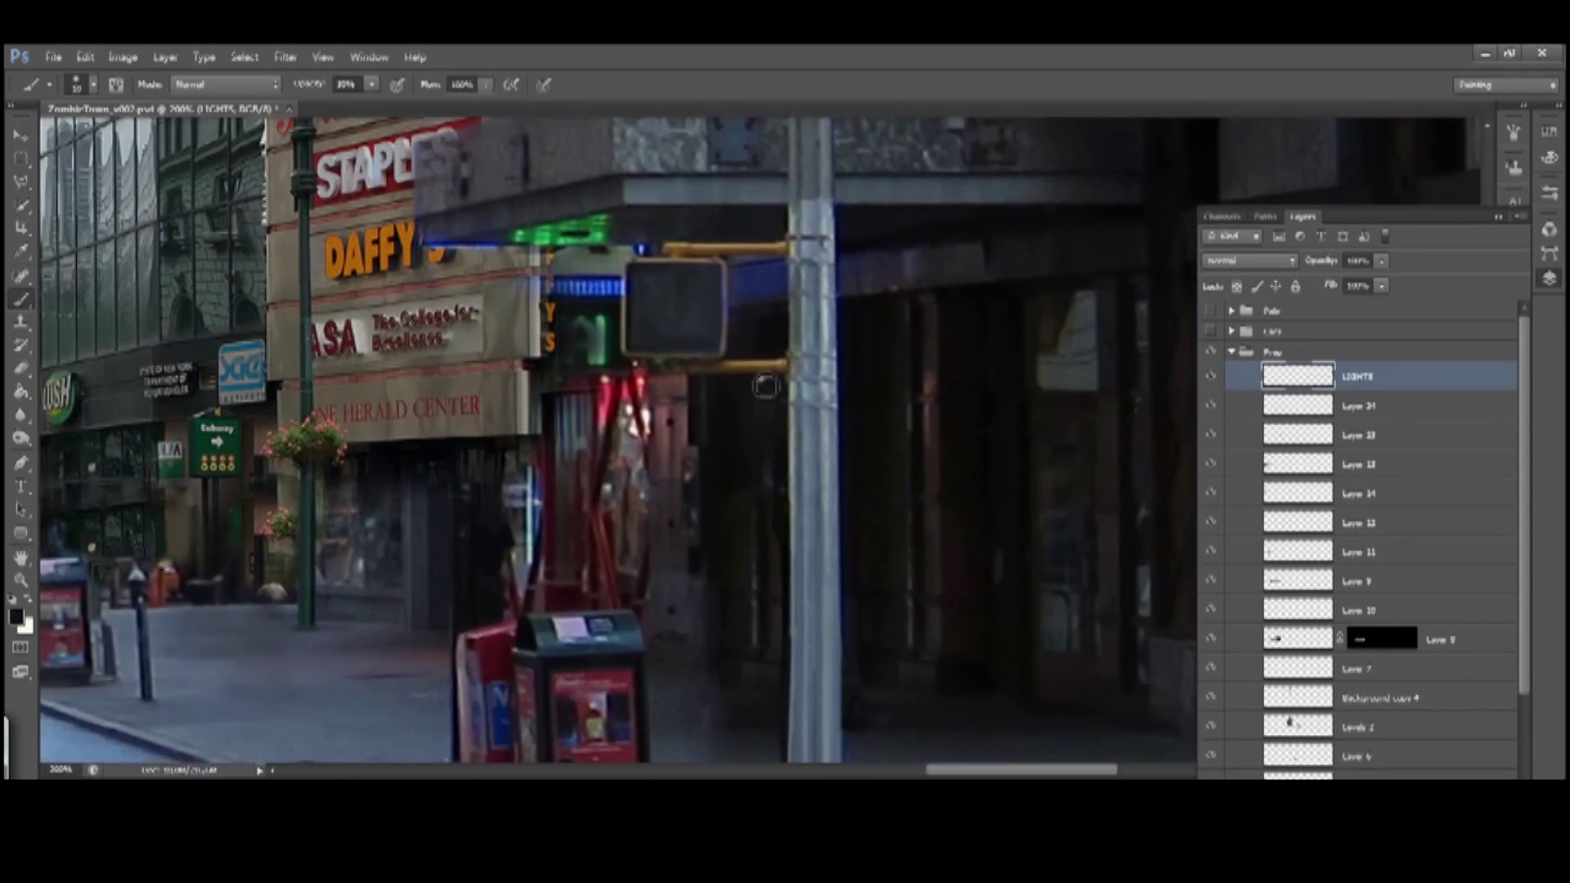
scroll(766, 386, left, 3)
scroll(765, 387, up, 1)
scroll(763, 404, down, 2)
scroll(761, 374, left, 1)
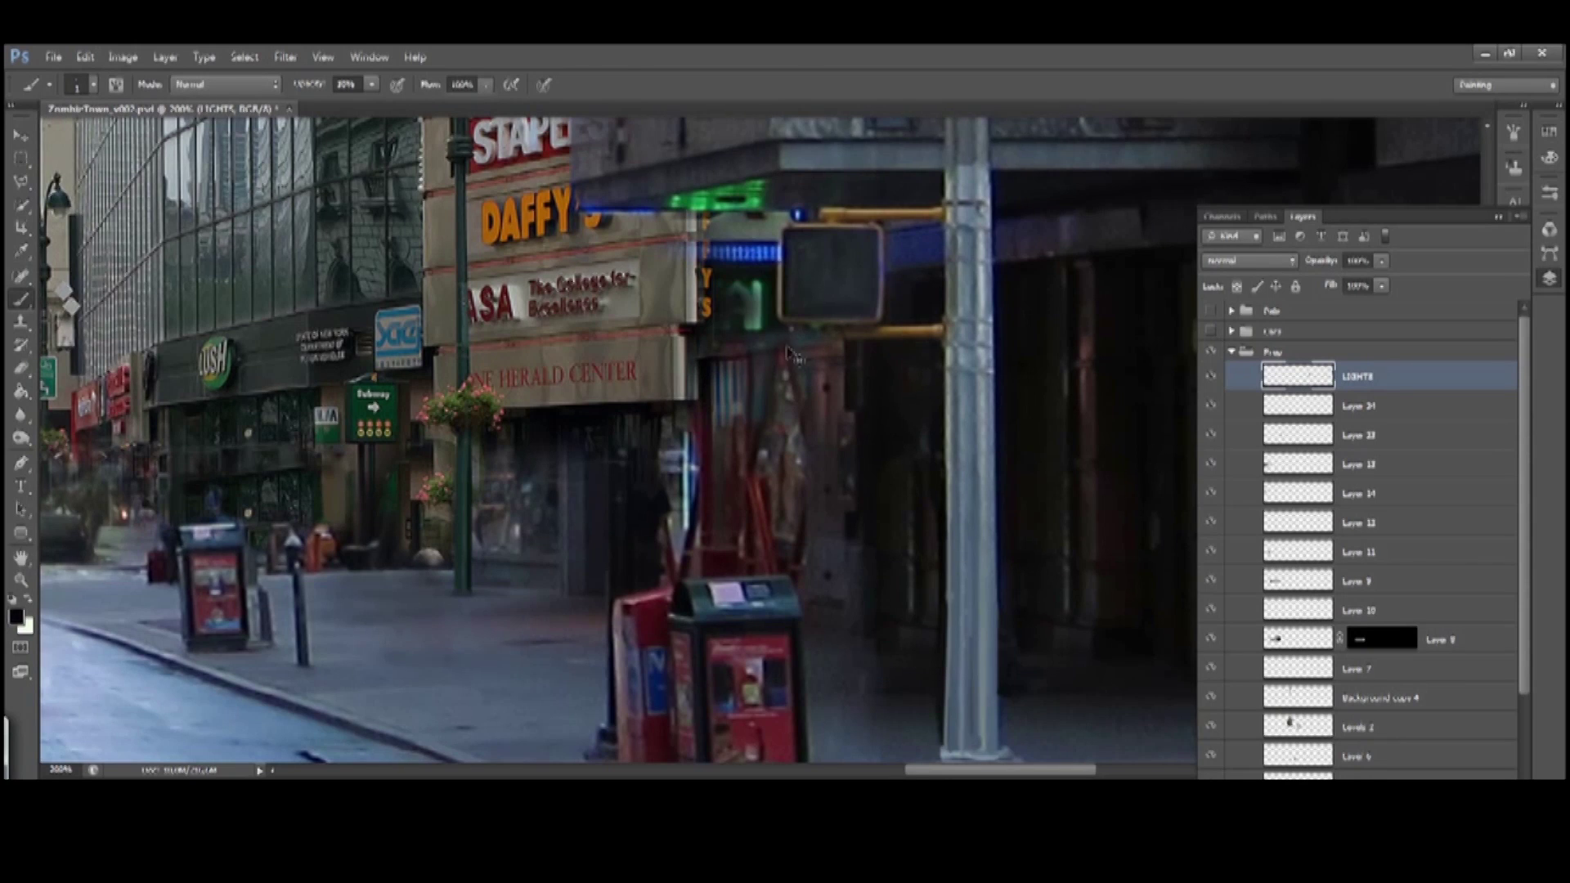
Select the awning's underside with the lasso and paint out its green lights at 100% opacity
key(l)
scroll(789, 353, up, 4)
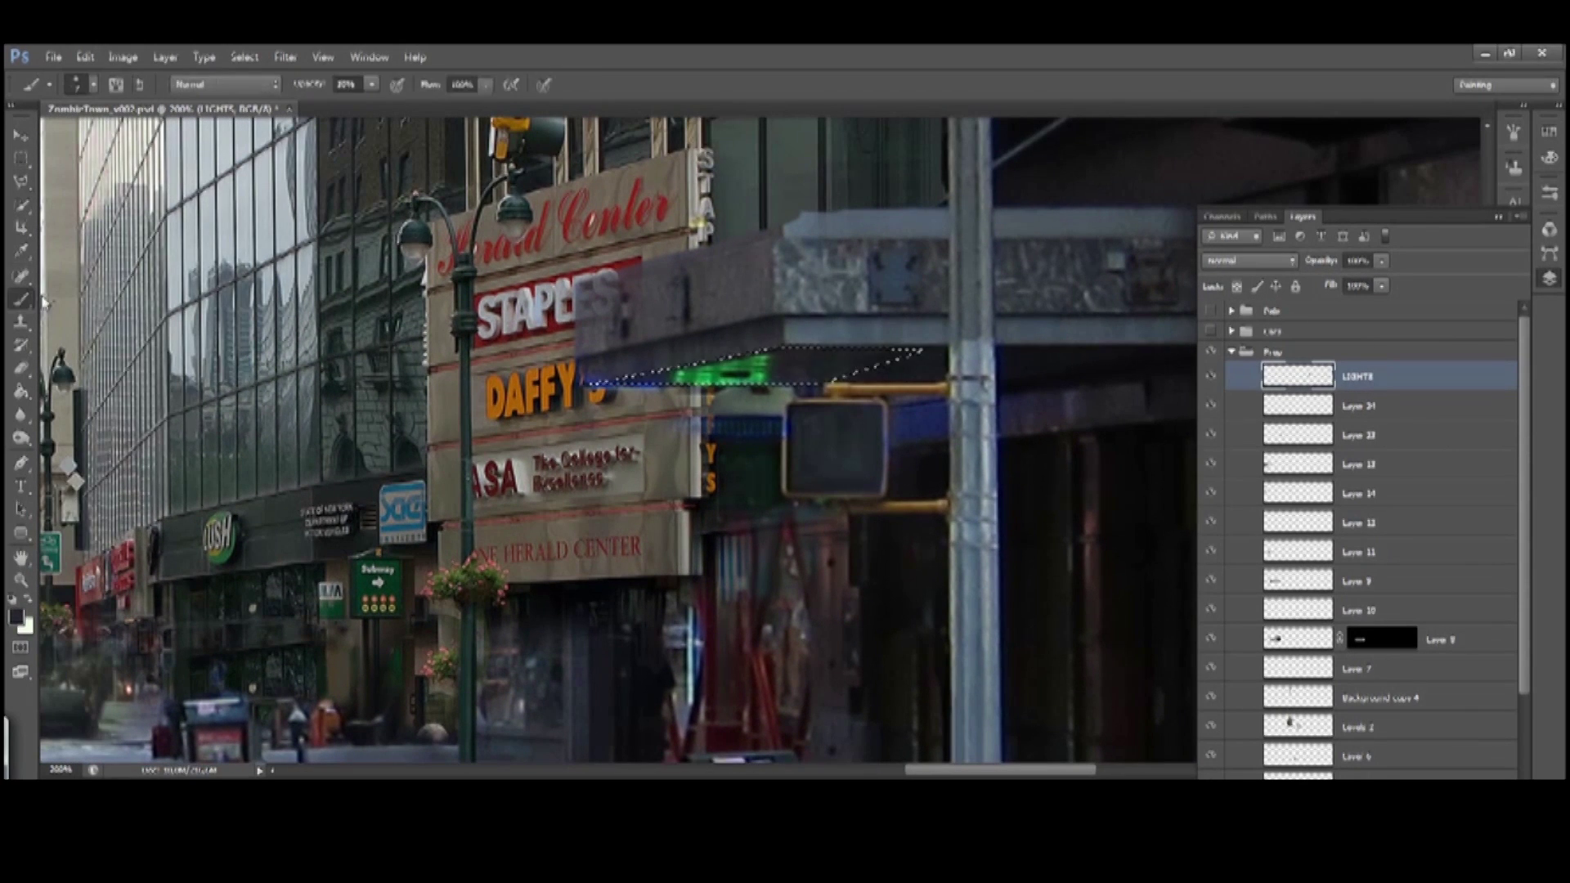
scroll(617, 442, right, 1)
scroll(618, 442, down, 1)
scroll(658, 382, left, 2)
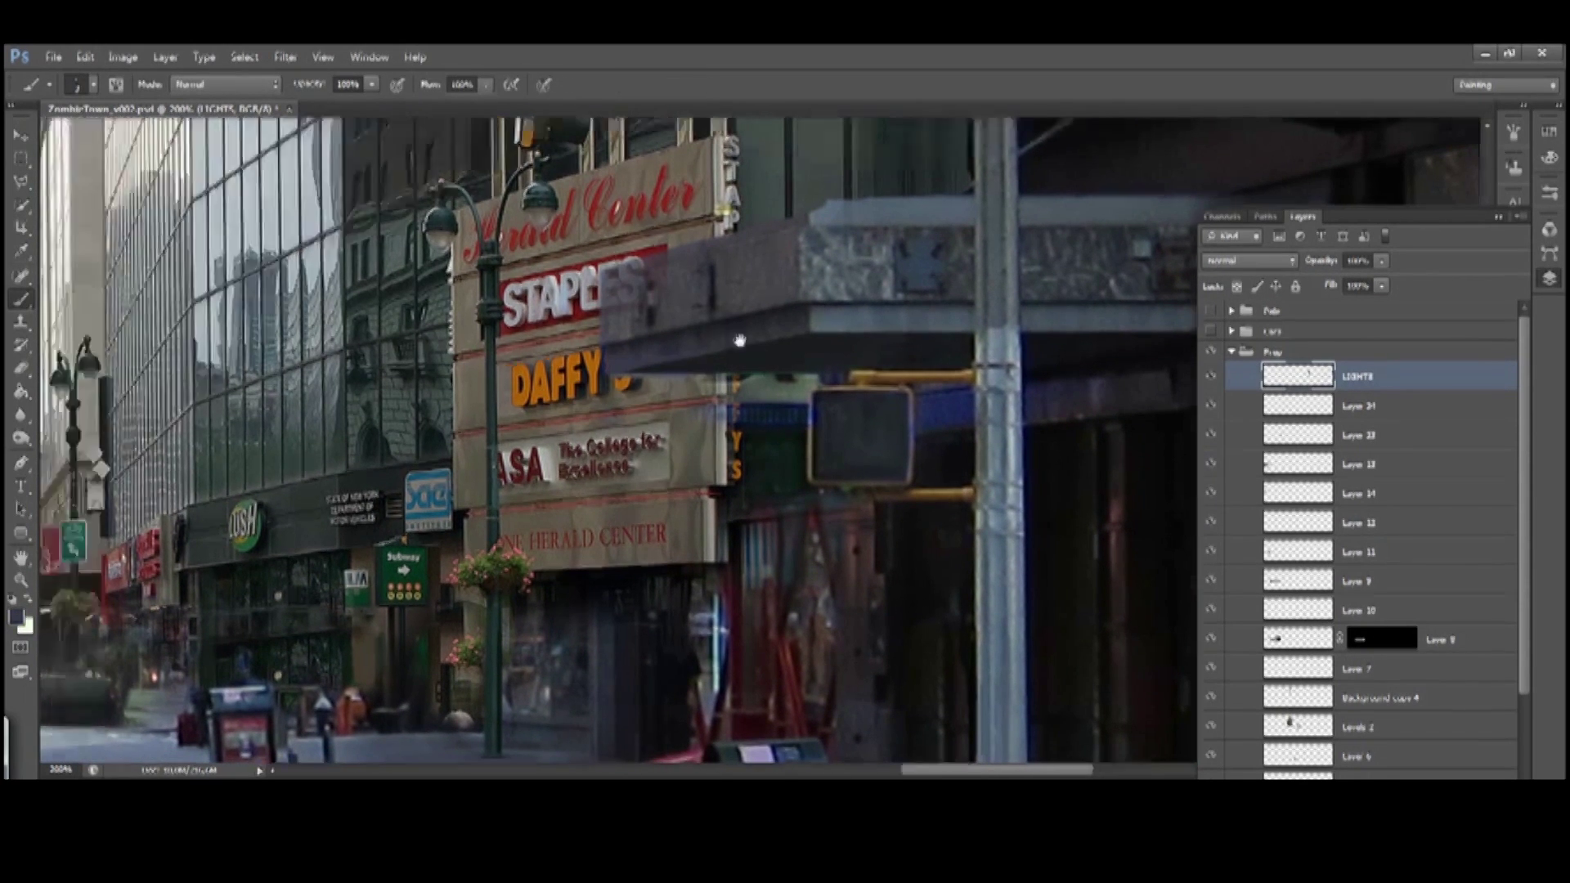
Paint away the blue glow beneath the awning and on the wall behind the post, using 10% brush opacity
scroll(736, 343, right, 4)
scroll(816, 342, left, 4)
scroll(816, 342, down, 2)
scroll(746, 339, right, 3)
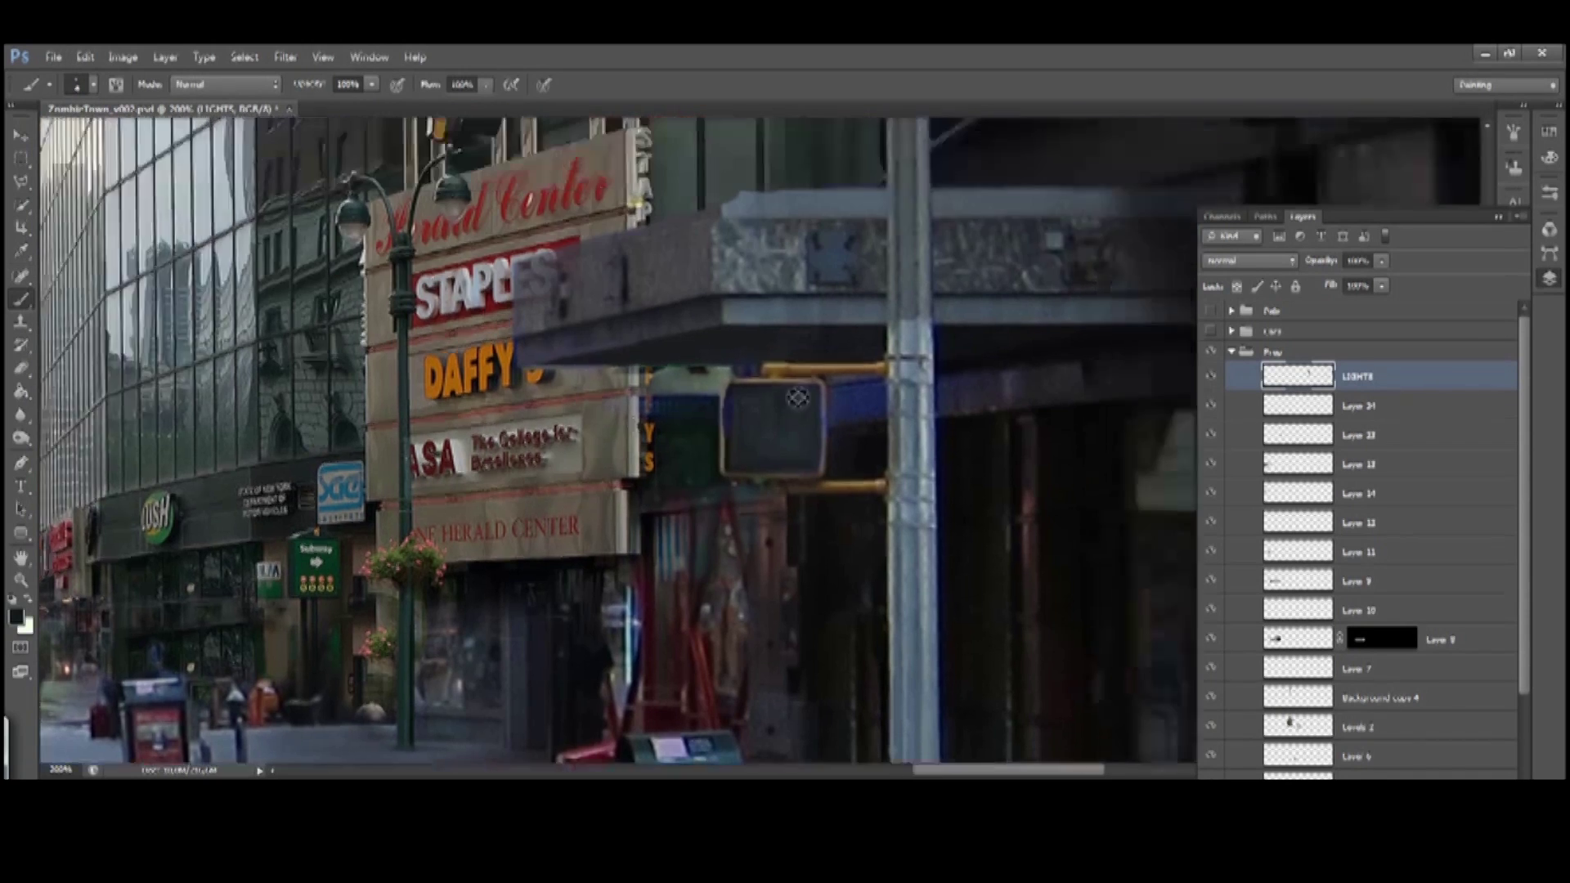
key(1)
key(l)
scroll(746, 339, right, 3)
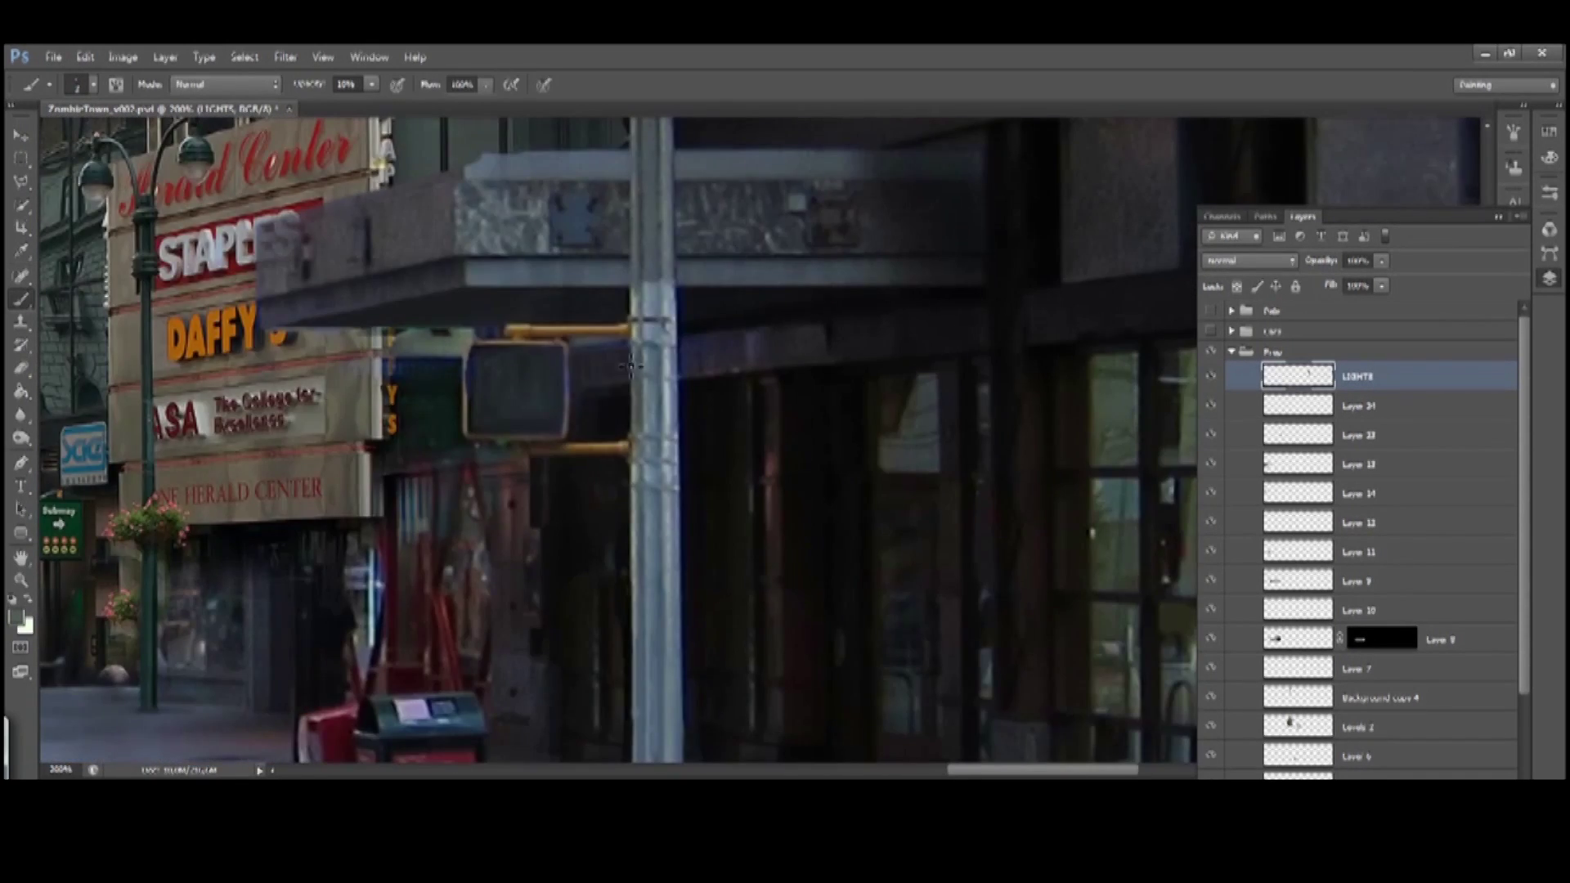
Outline the awning's street-side fascia with the polygonal lasso and paint within it to remove the blue cast
scroll(746, 340, left, 5)
scroll(745, 339, up, 2)
click(580, 380)
click(781, 352)
click(780, 268)
click(580, 318)
click(581, 381)
key(b)
scroll(597, 319, left, 3)
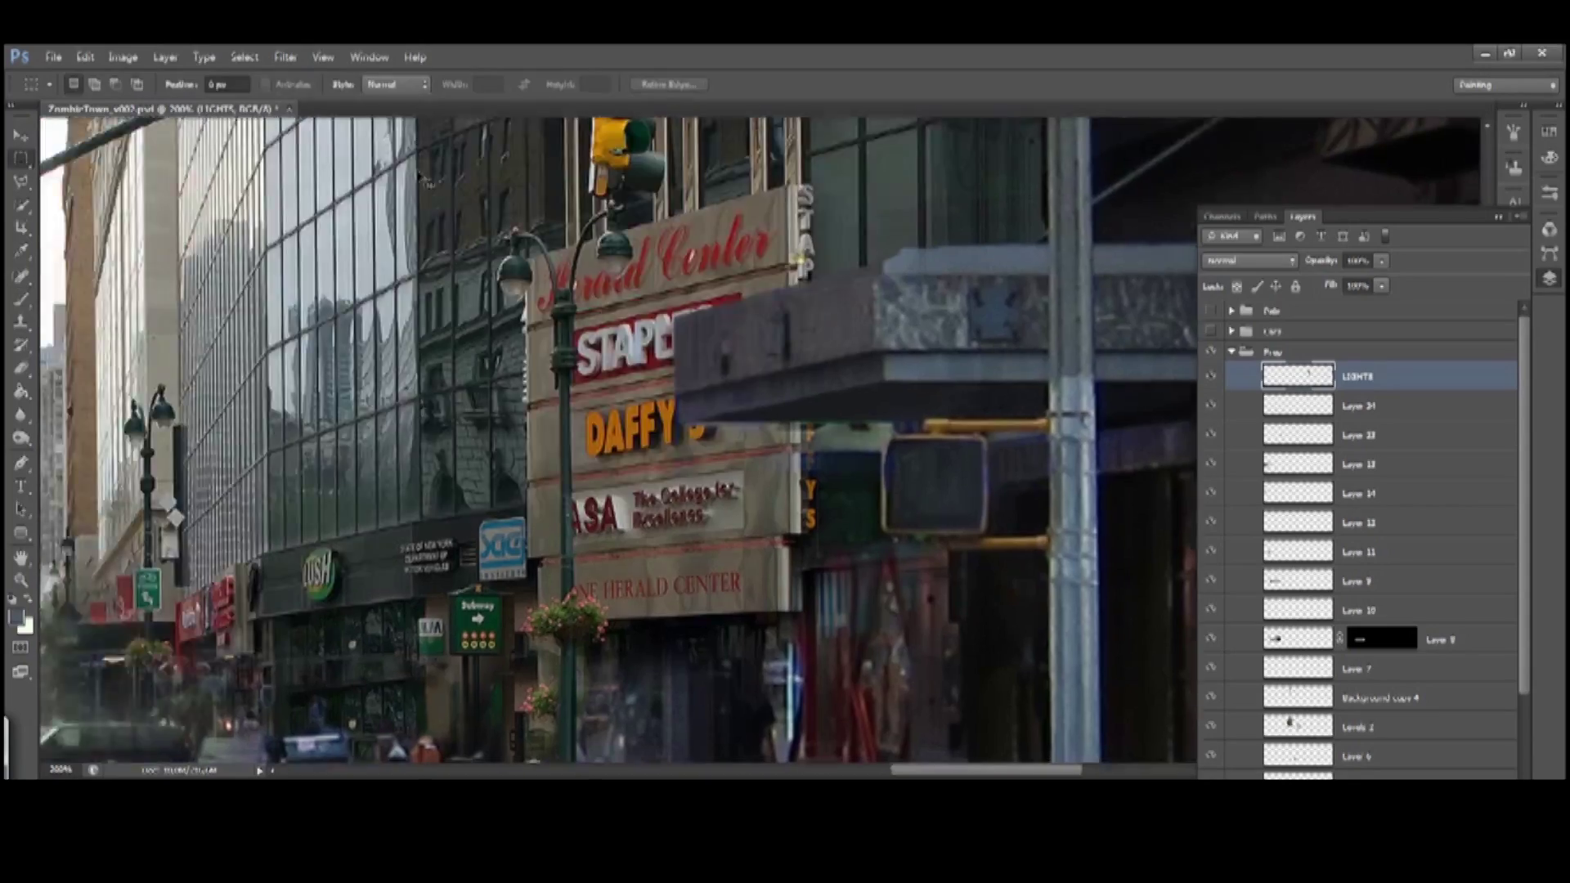
Paint out the small red lights beside the dark van down the street and check the whole scene
scroll(564, 417, down, 5)
scroll(565, 417, right, 5)
scroll(558, 479, left, 5)
scroll(615, 516, up, 1)
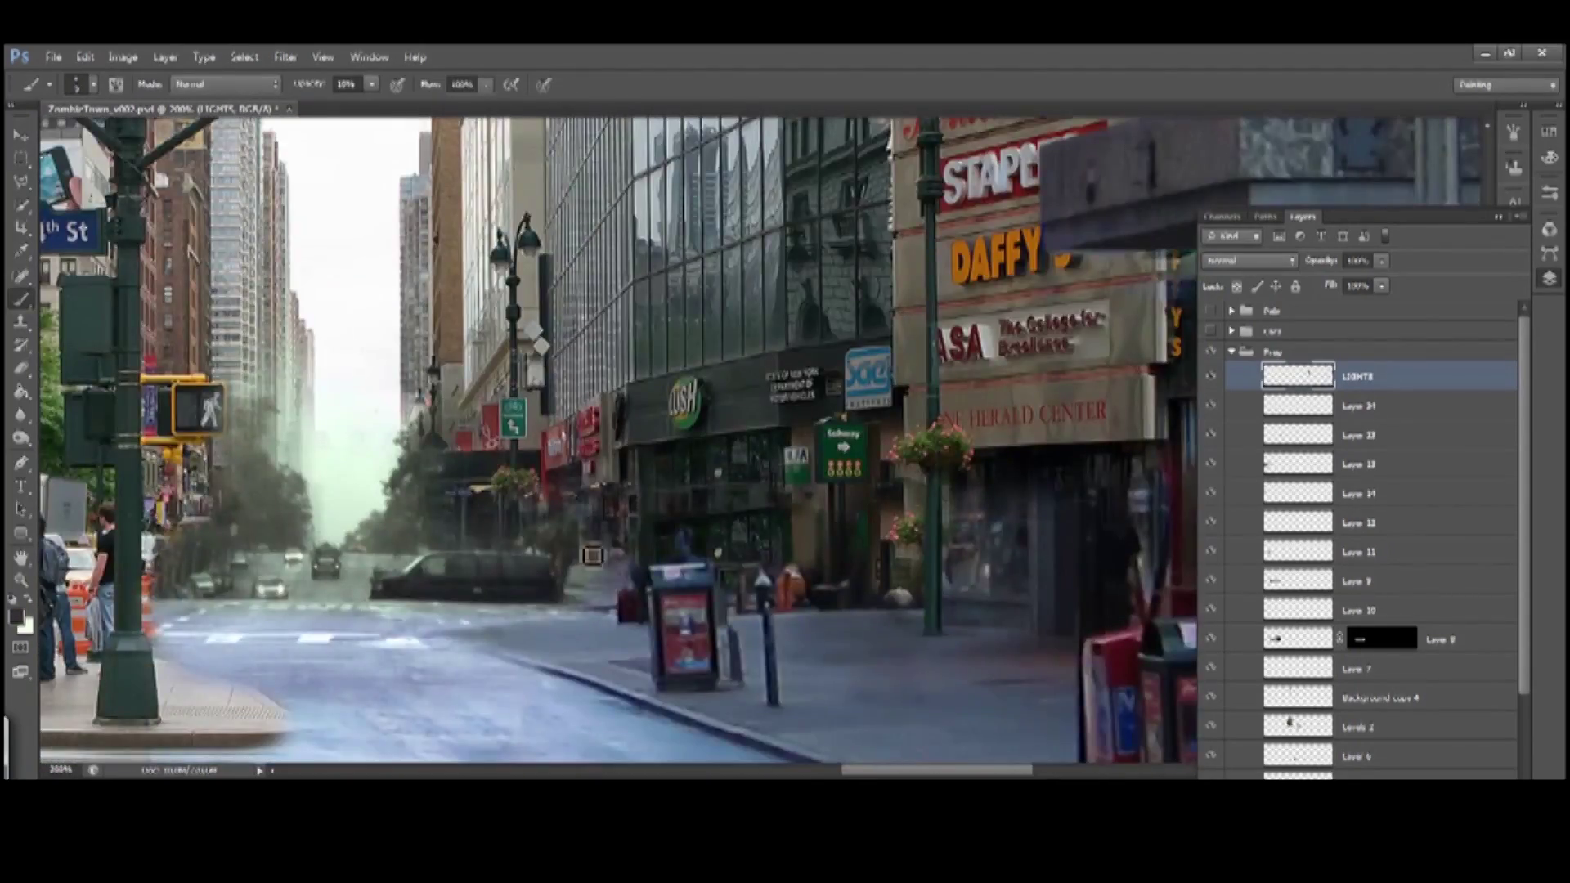
scroll(593, 556, left, 10)
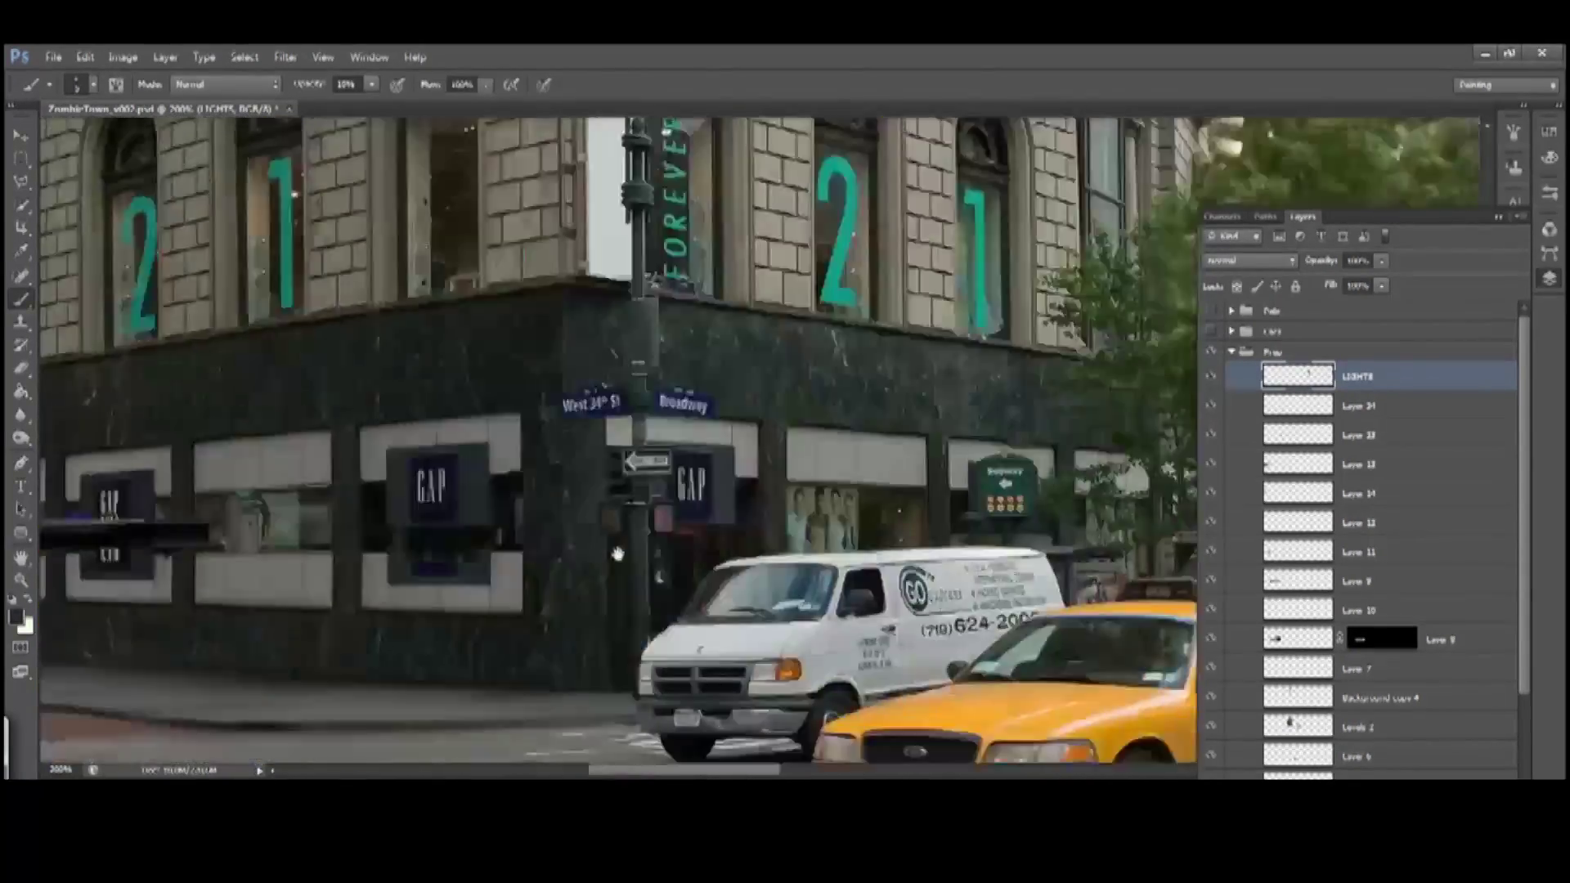
scroll(618, 554, left, 8)
key(ctrl+minus)
key(ctrl+minus)
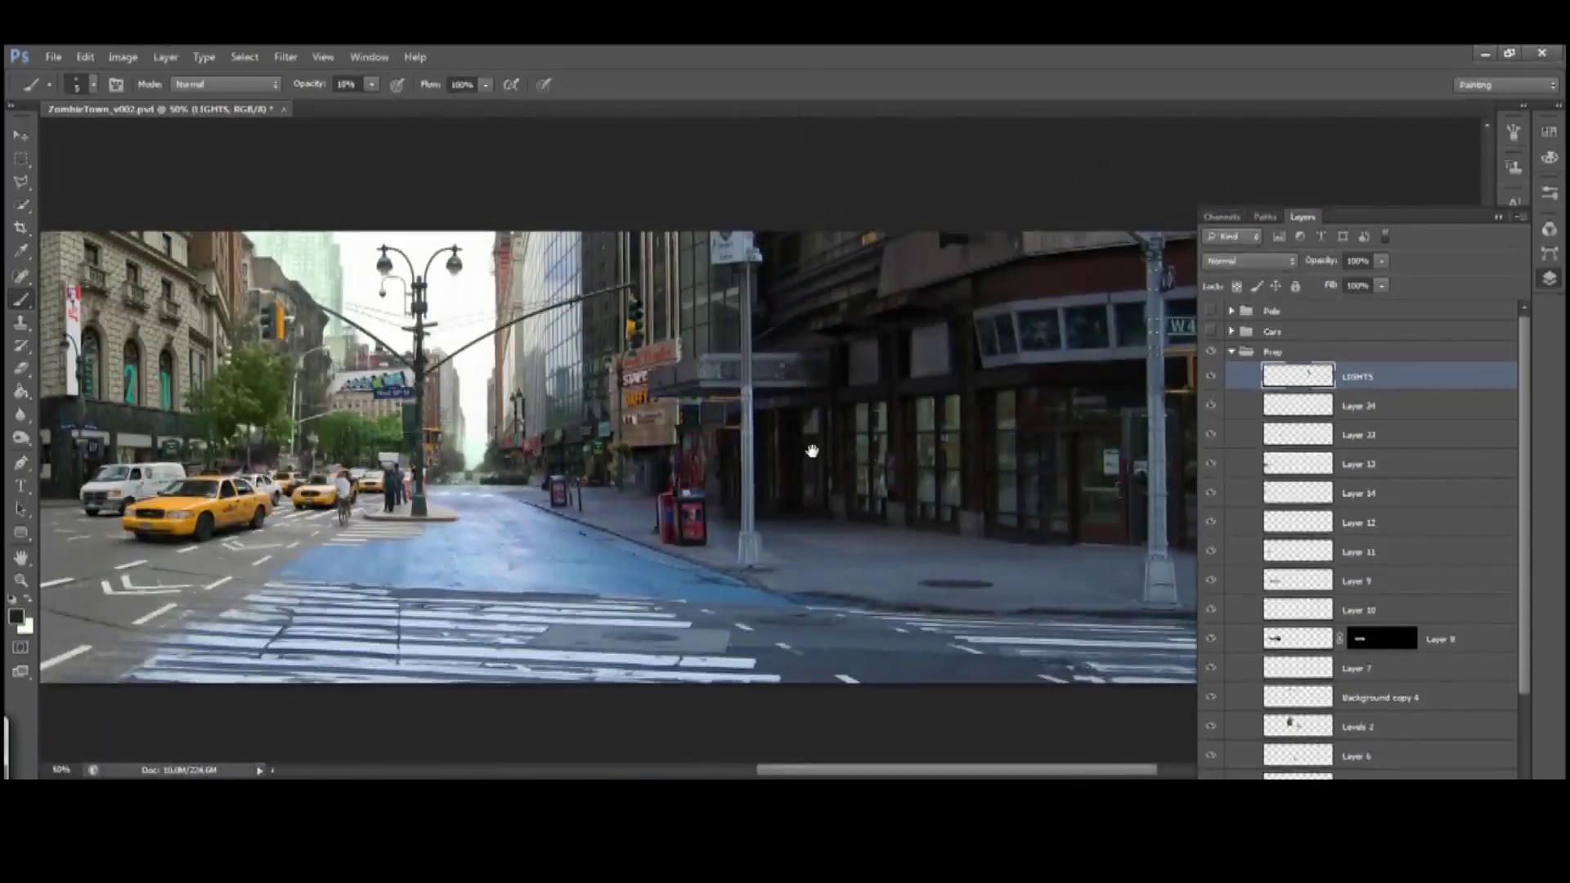
Collapse the Prep group and place the la-ed-street-tax-repairs pothole photo, enlarged and distorted in perspective to lie flat on the foreground crosswalk
click(1231, 352)
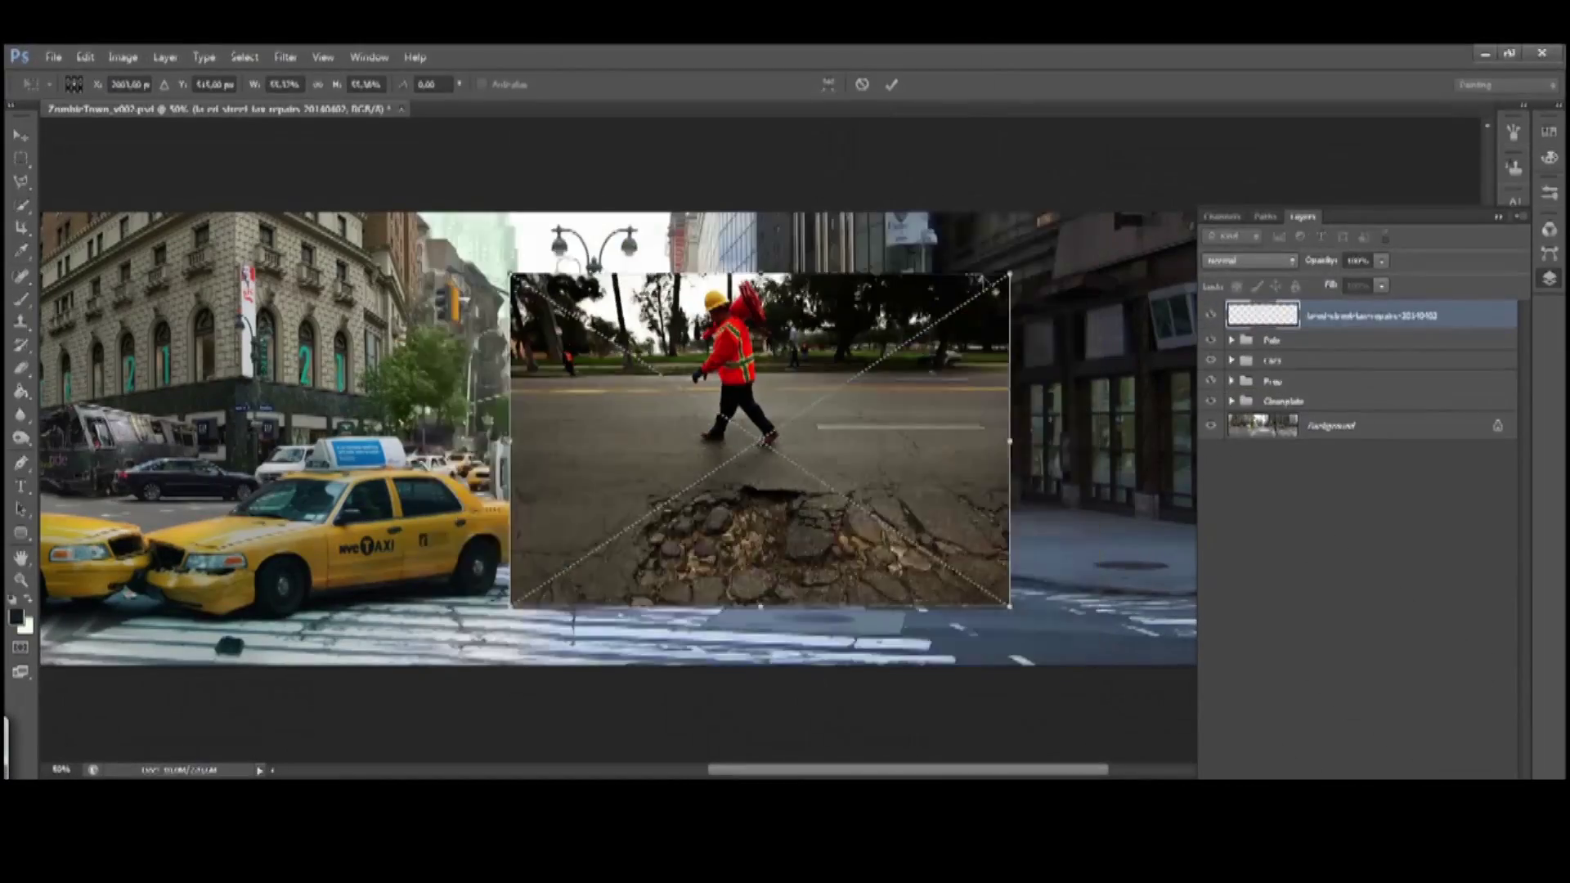
drag(512, 605, 384, 645)
drag(776, 311, 785, 549)
drag(1175, 645, 1165, 664)
drag(932, 549, 977, 569)
key(Return)
Hide the pothole photo with a black mask and paint its cracked asphalt back over the foreground crosswalk at 100% brush opacity
key(b)
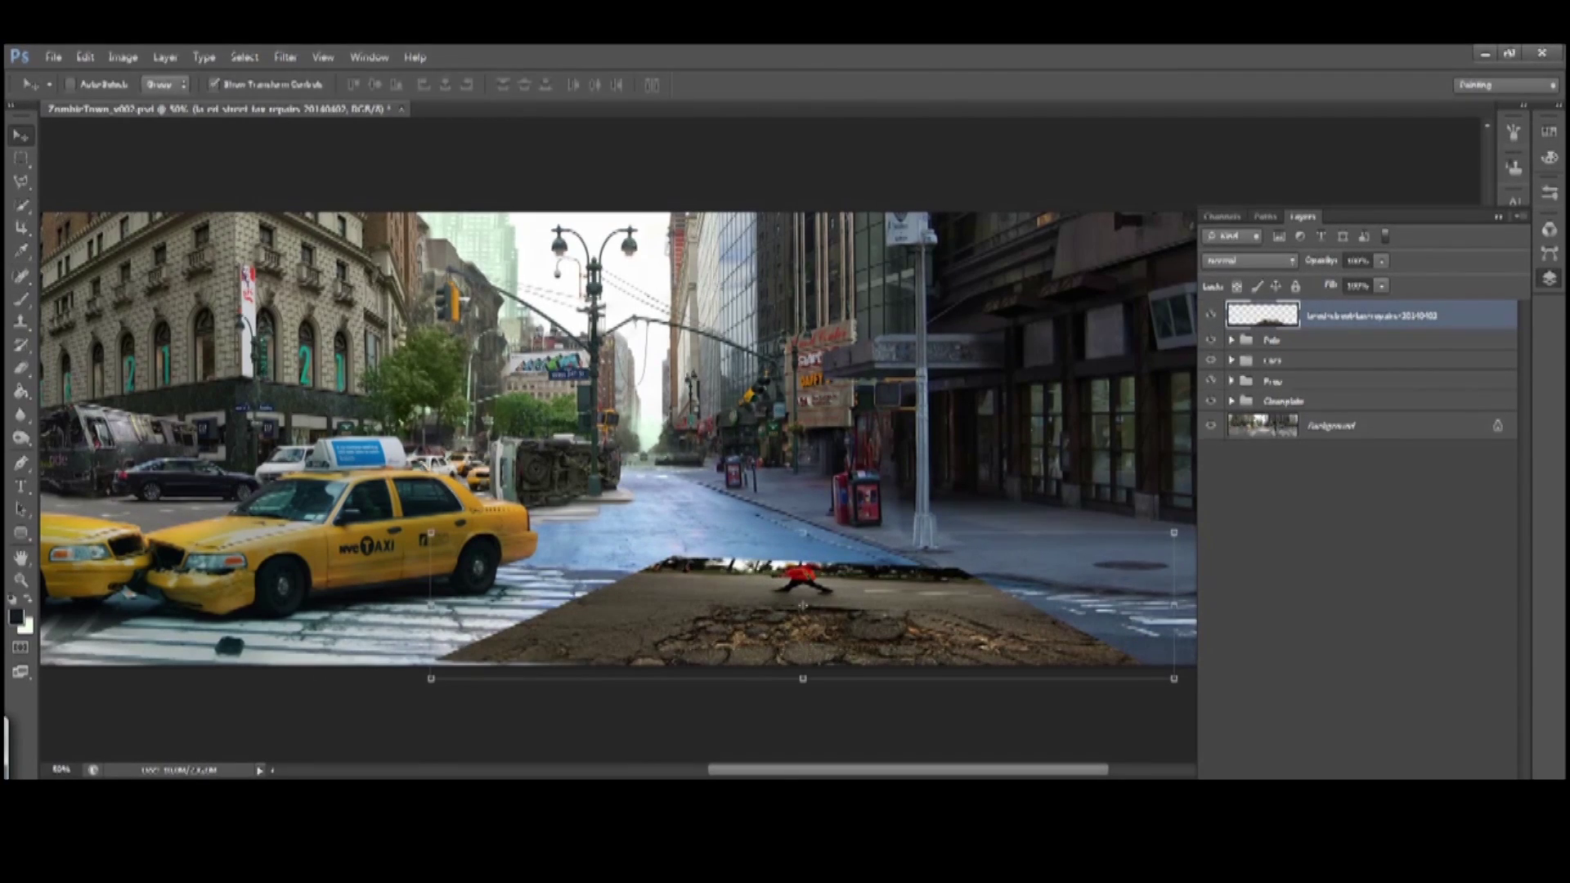
key(ctrl+alt+m)
key(x)
key(0)
key(])
drag(671, 642, 1063, 645)
key(x)
key(bracketright)
key(bracketright)
drag(703, 612, 825, 614)
key(bracketright)
key(bracketright)
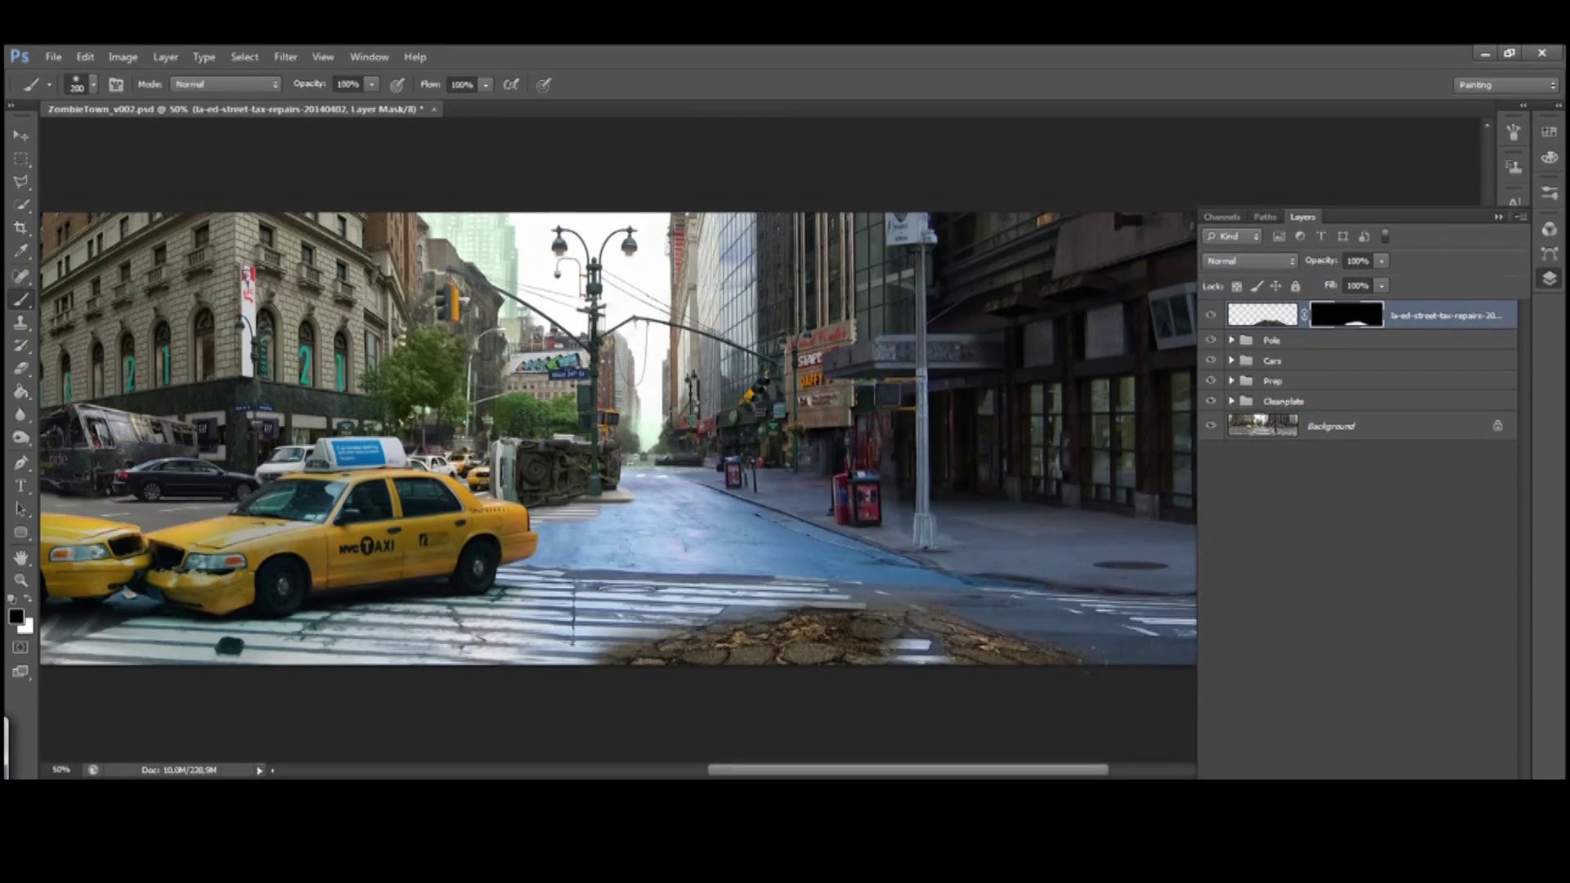
Refine the cracked patch's mask at 10% brush opacity, revealing the original road within individual asphalt slabs and softening the edges
key(ctrl+plus)
key(ctrl+plus)
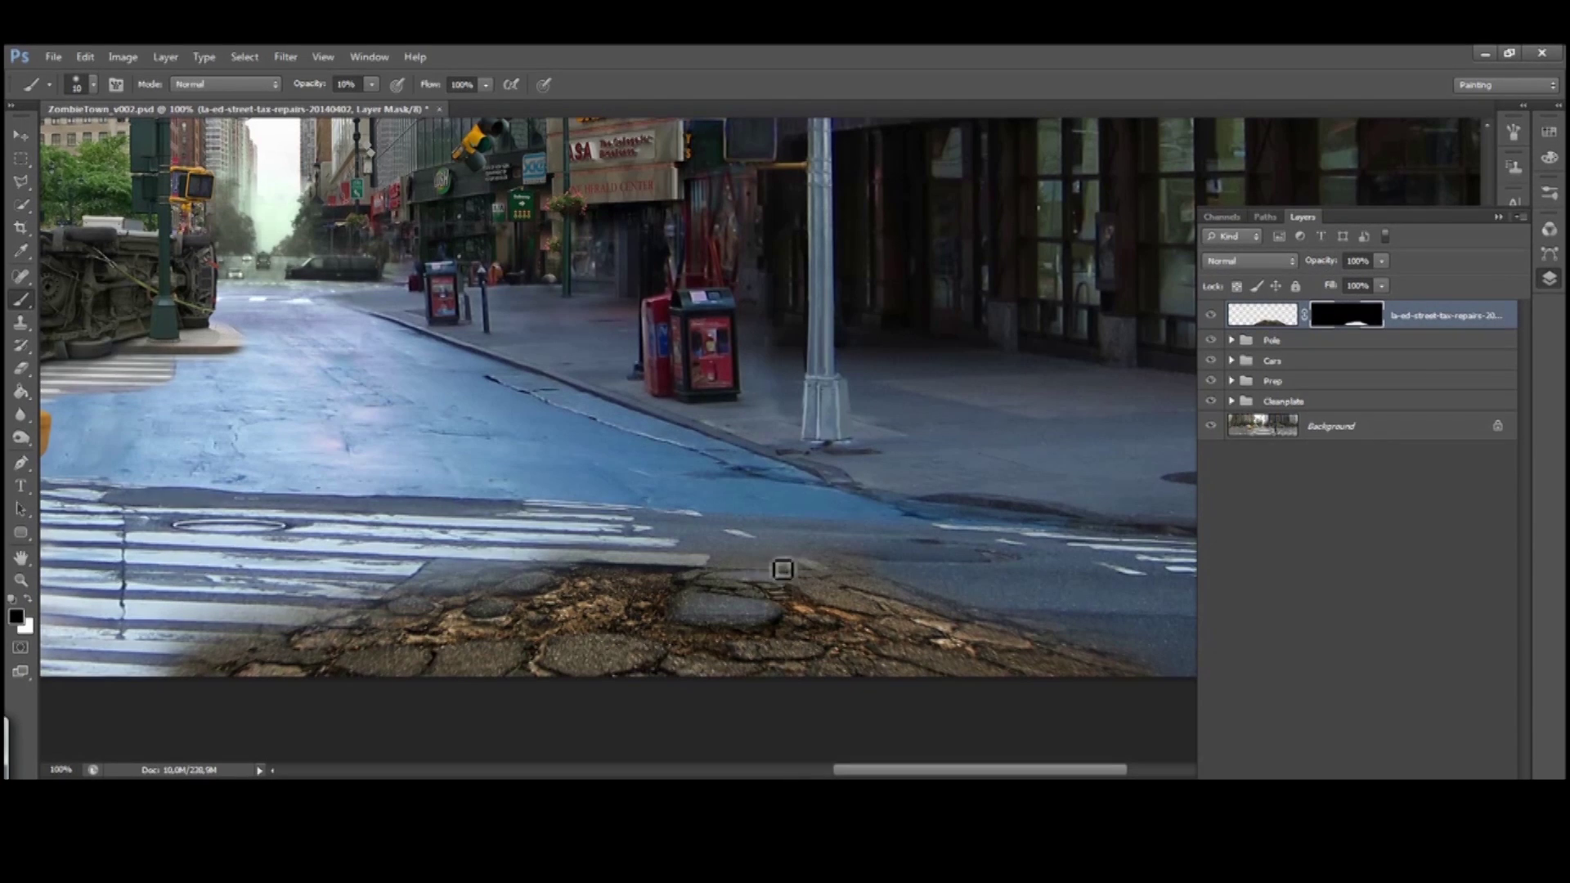
drag(911, 609, 797, 537)
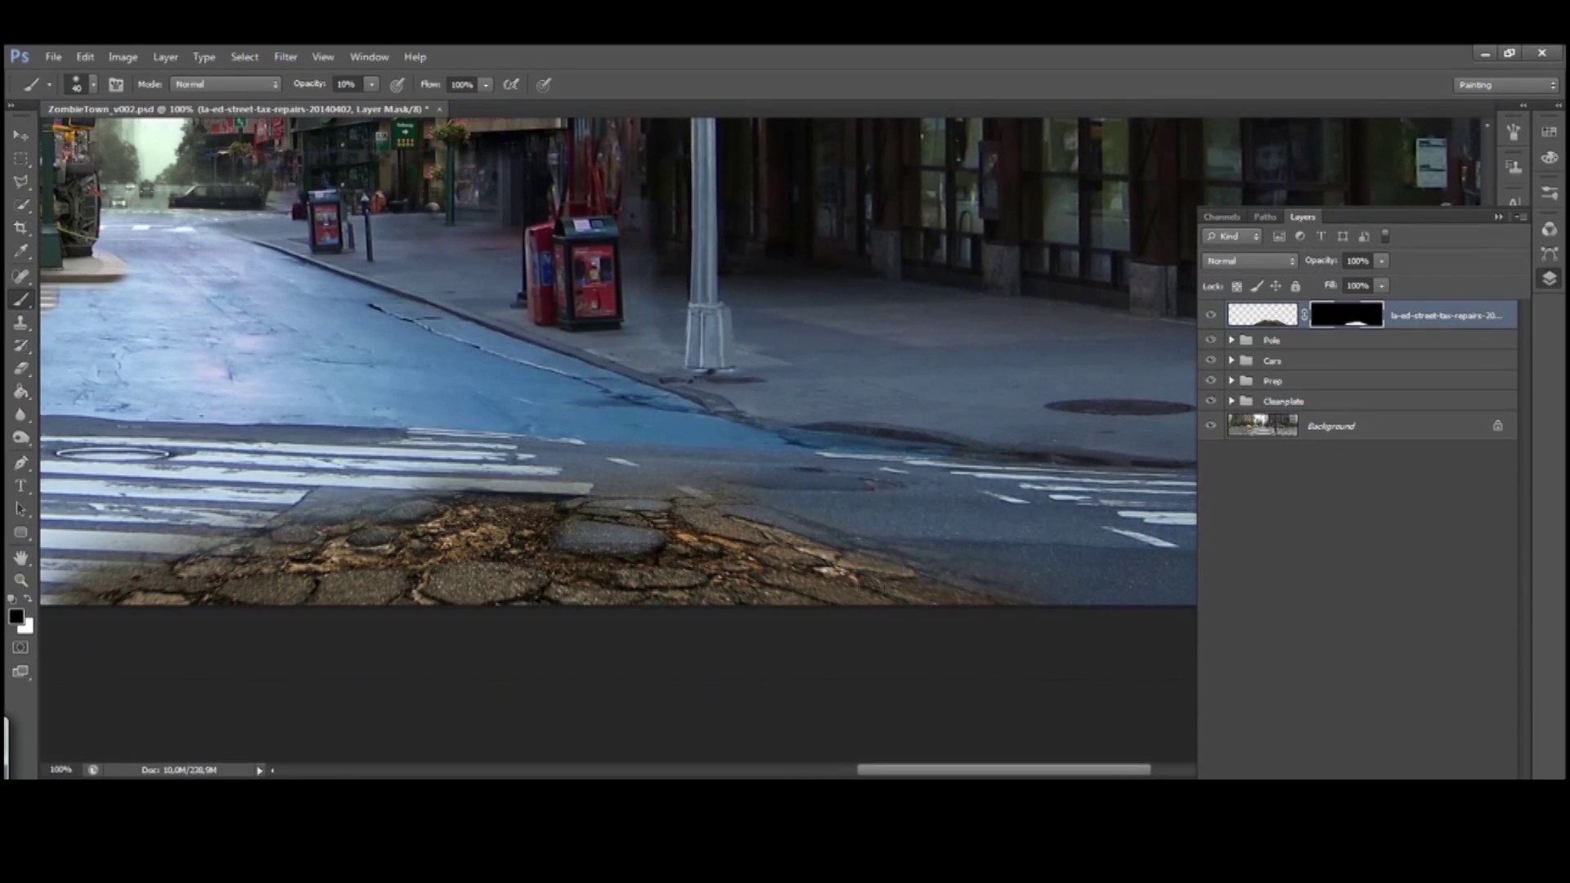
drag(622, 586, 868, 555)
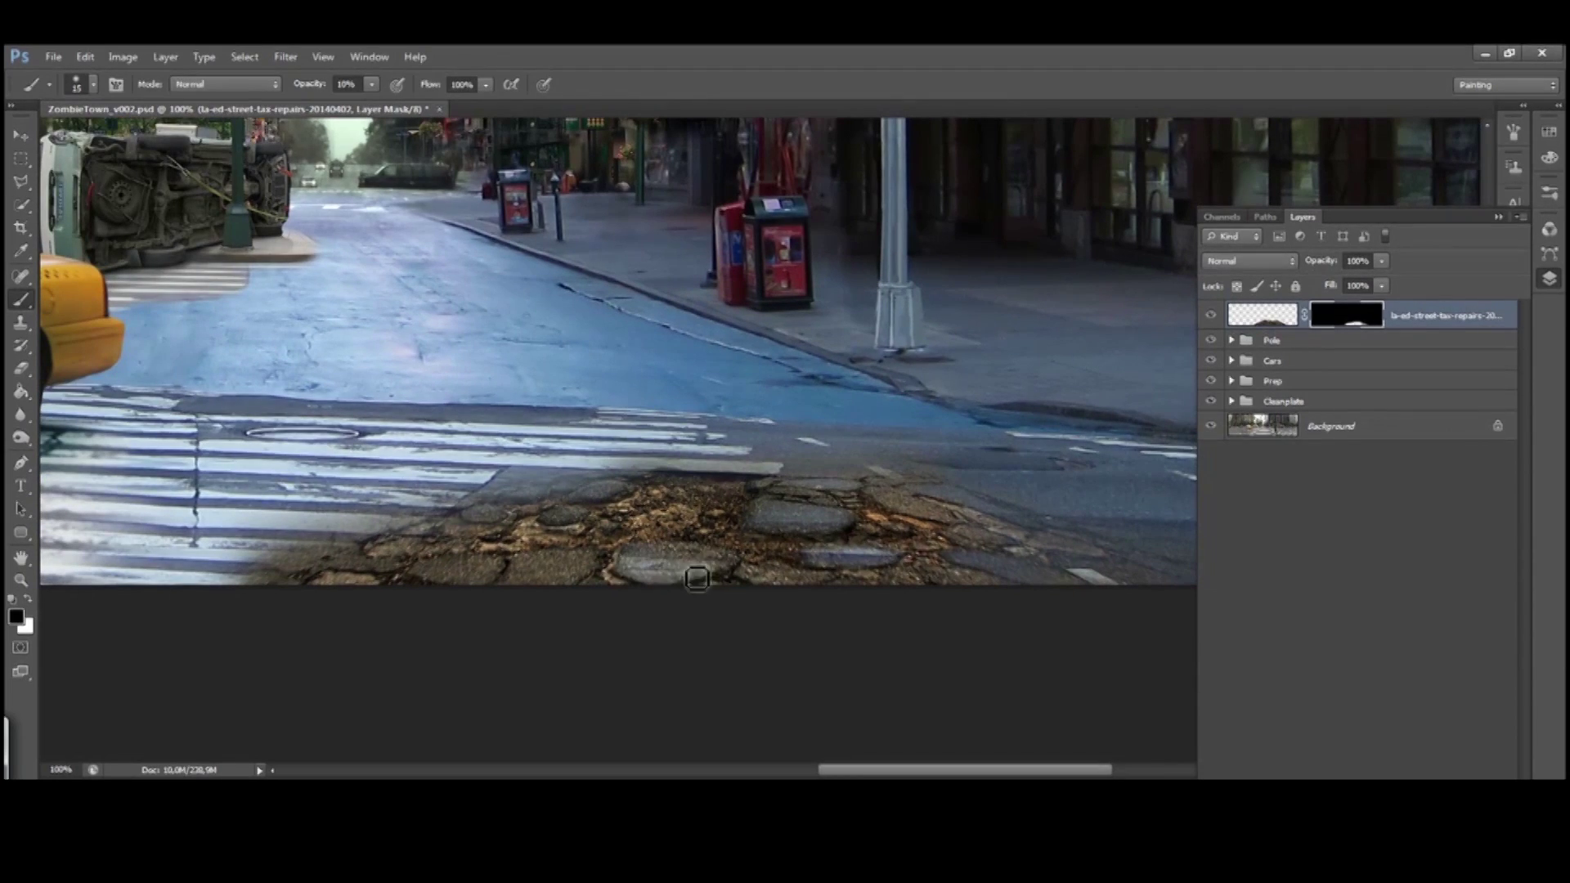
drag(708, 572, 870, 587)
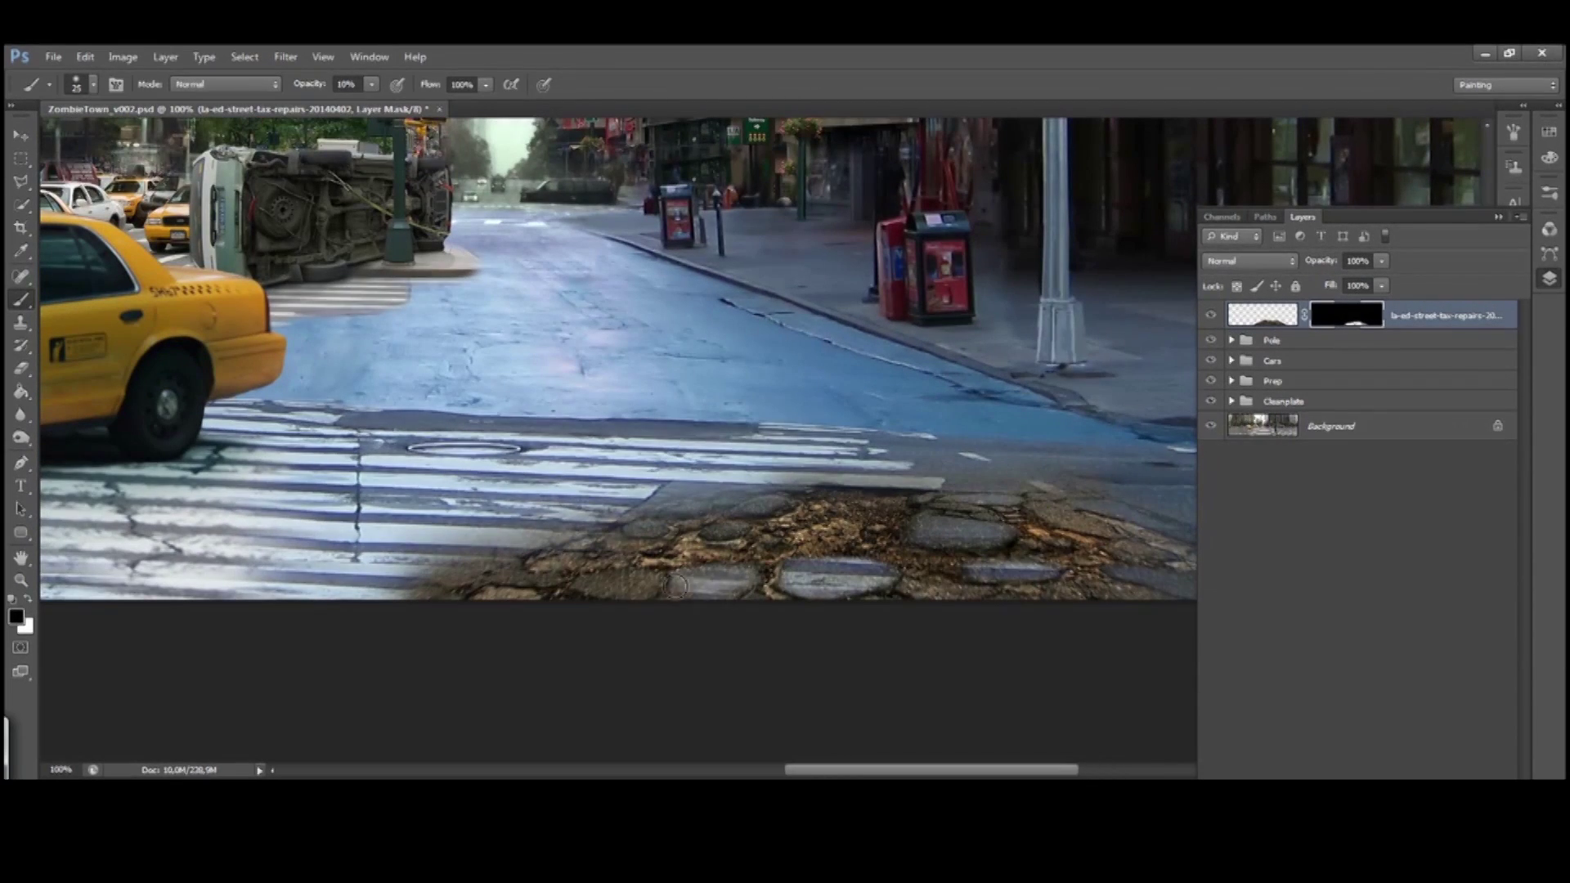
key(bracketleft)
drag(494, 585, 598, 582)
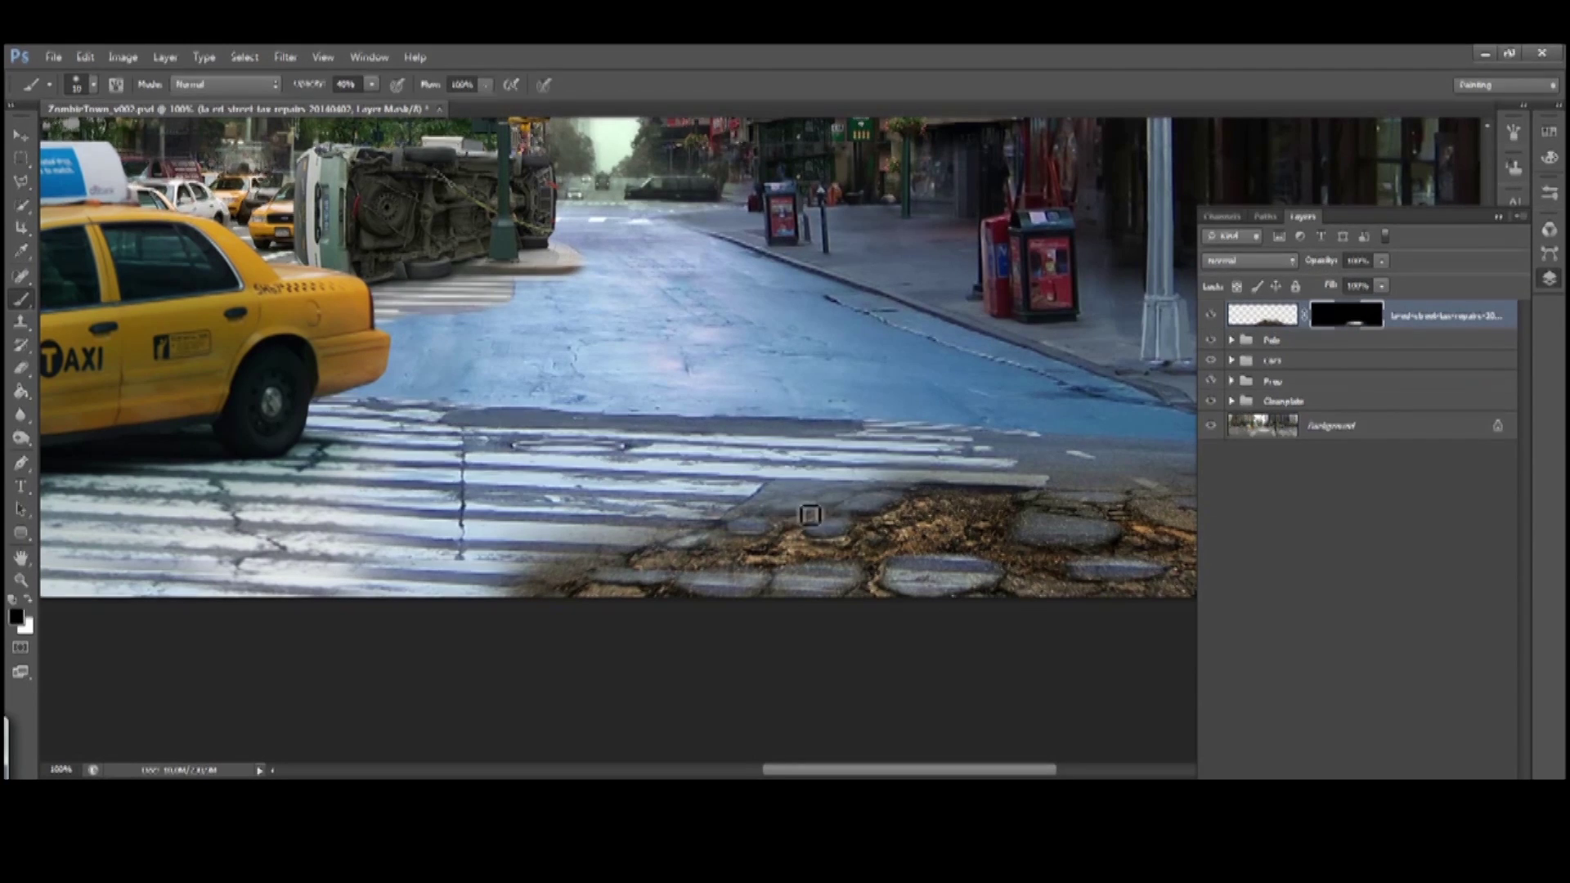
Extend and blend the cracked patch's upper and crosswalk-side edges on its mask, alternating black and white
drag(809, 514, 753, 495)
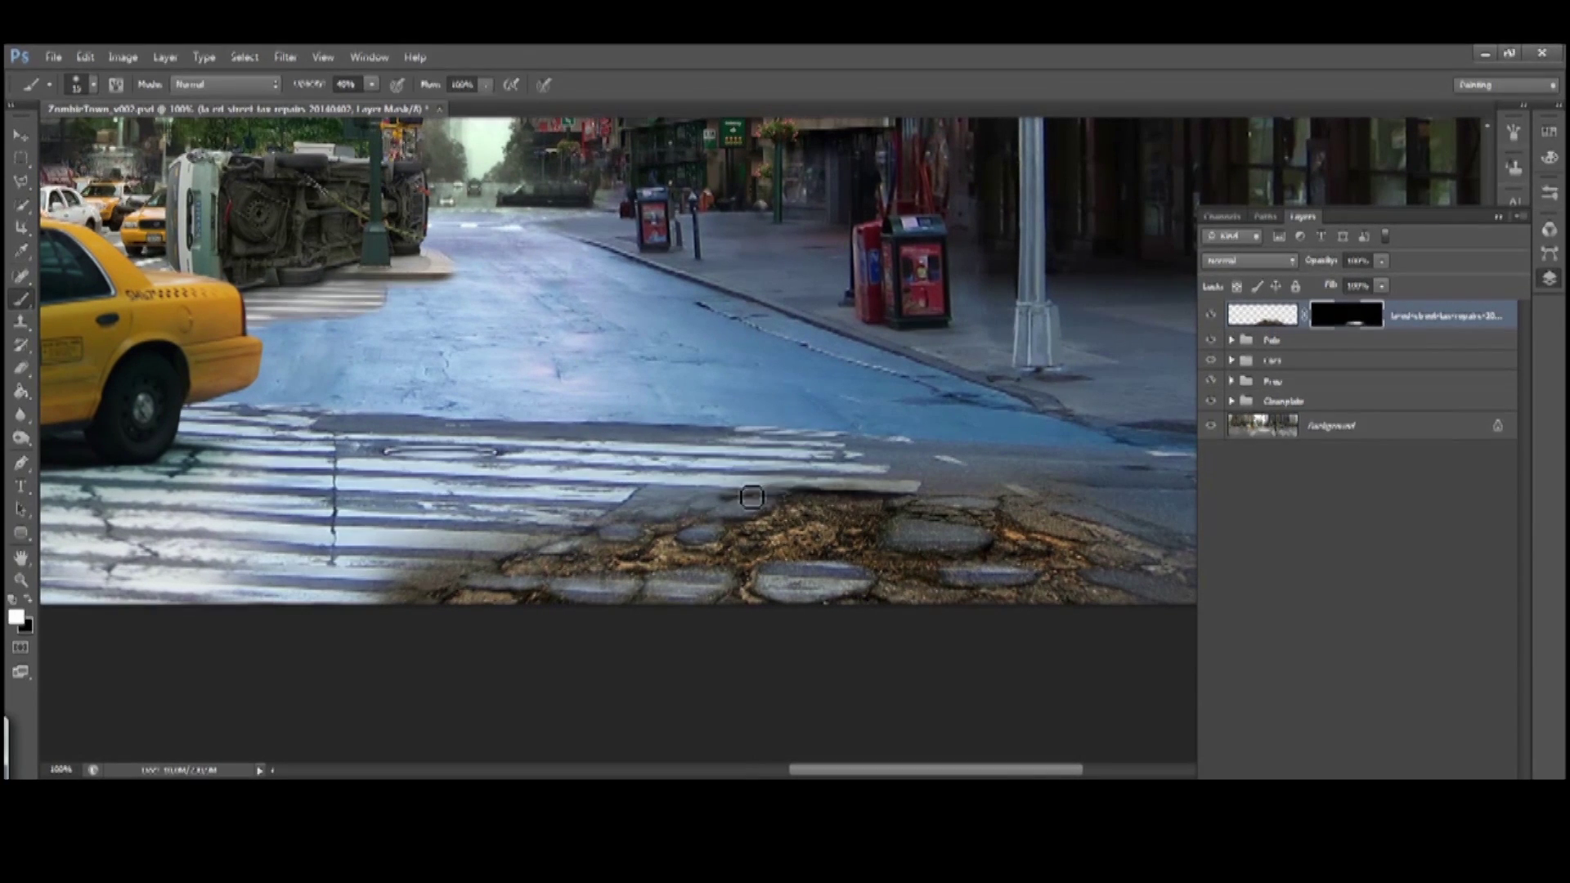
key(bracketright)
mouse_move(911, 502)
mouse_down()
mouse_move(926, 427)
mouse_move(612, 472)
mouse_up()
key(x)
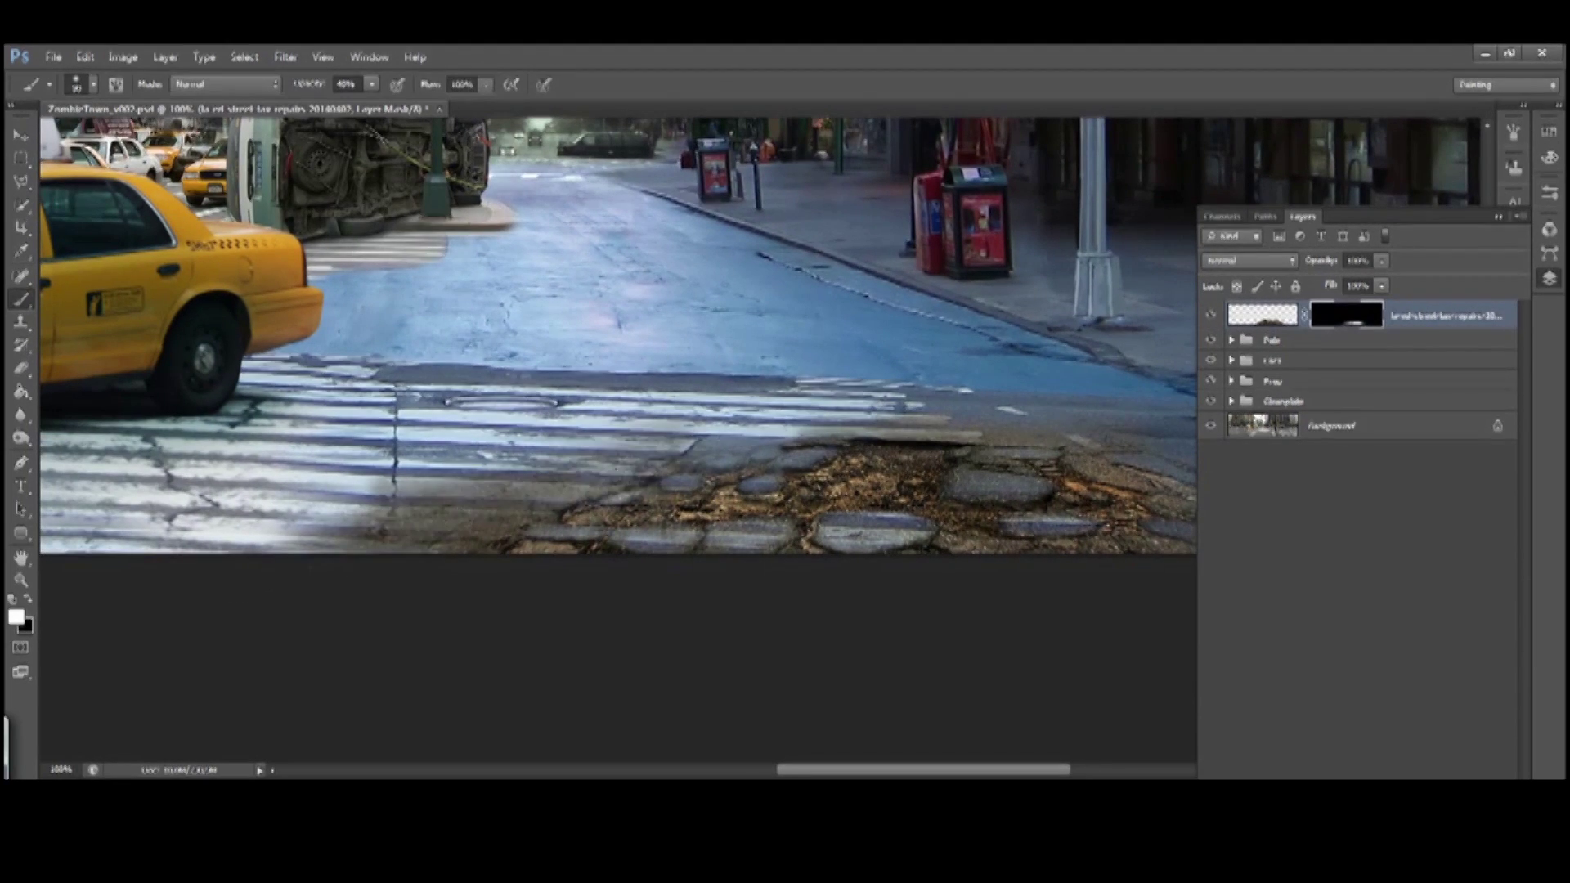
drag(735, 408, 511, 417)
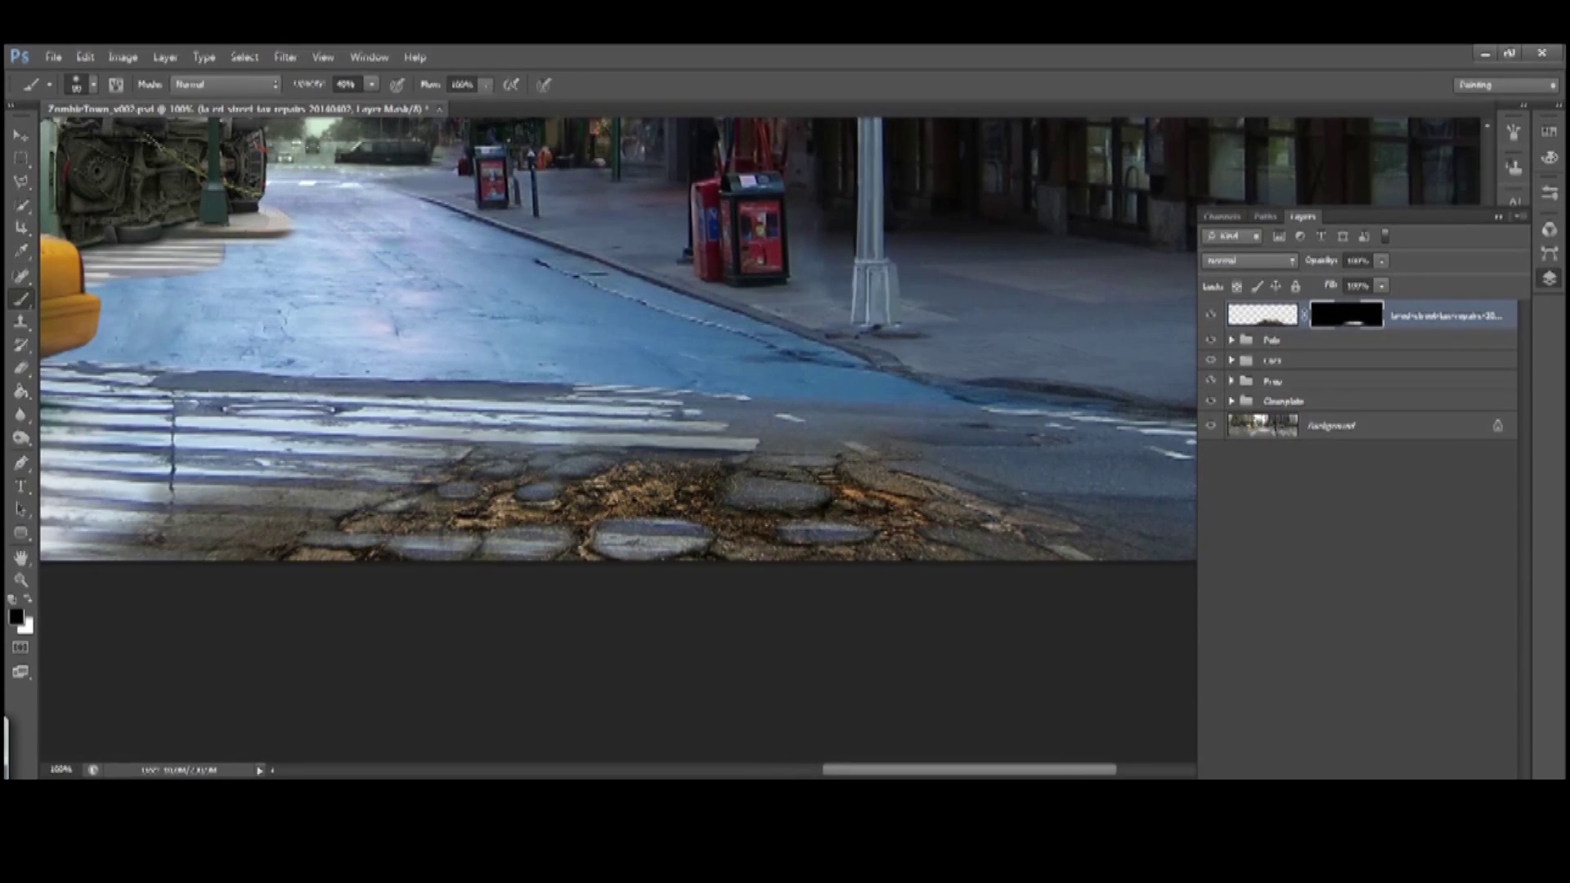
Add a Levels adjustment clipped to the cracked asphalt layer and raise its output black level
key(ctrl+minus)
click(1390, 772)
click(1437, 515)
drag(810, 372, 965, 204)
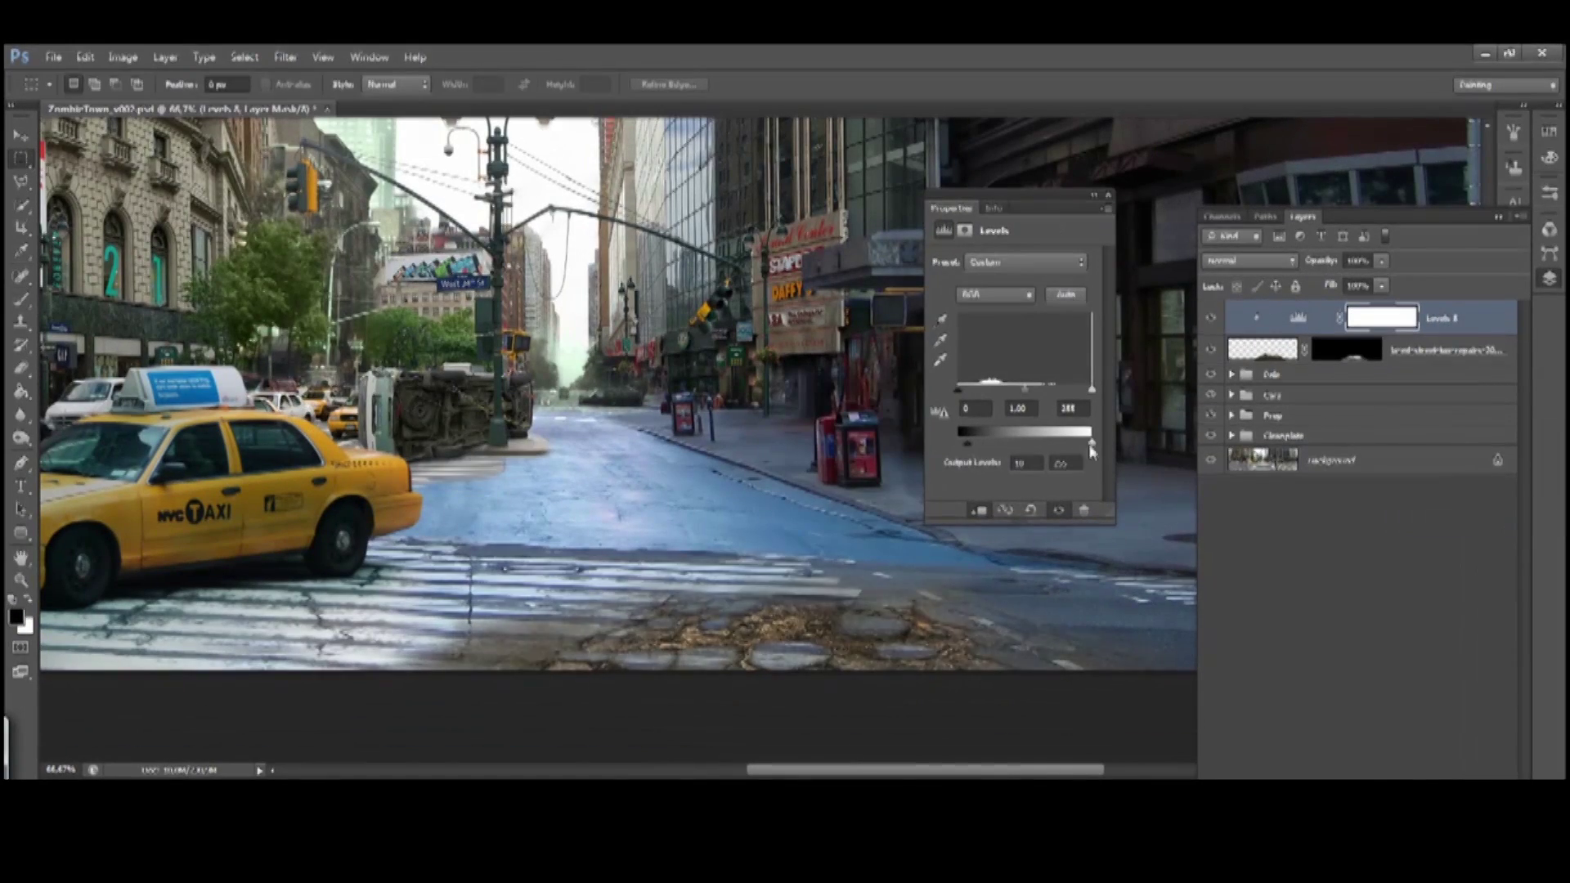
Correct the cracked asphalt's colour channels in Levels, setting the Red channel's shadow input to 15 and midtones to 0.87
click(995, 294)
click(989, 335)
click(995, 294)
drag(1025, 388, 1027, 389)
click(989, 315)
click(995, 295)
click(995, 295)
click(989, 315)
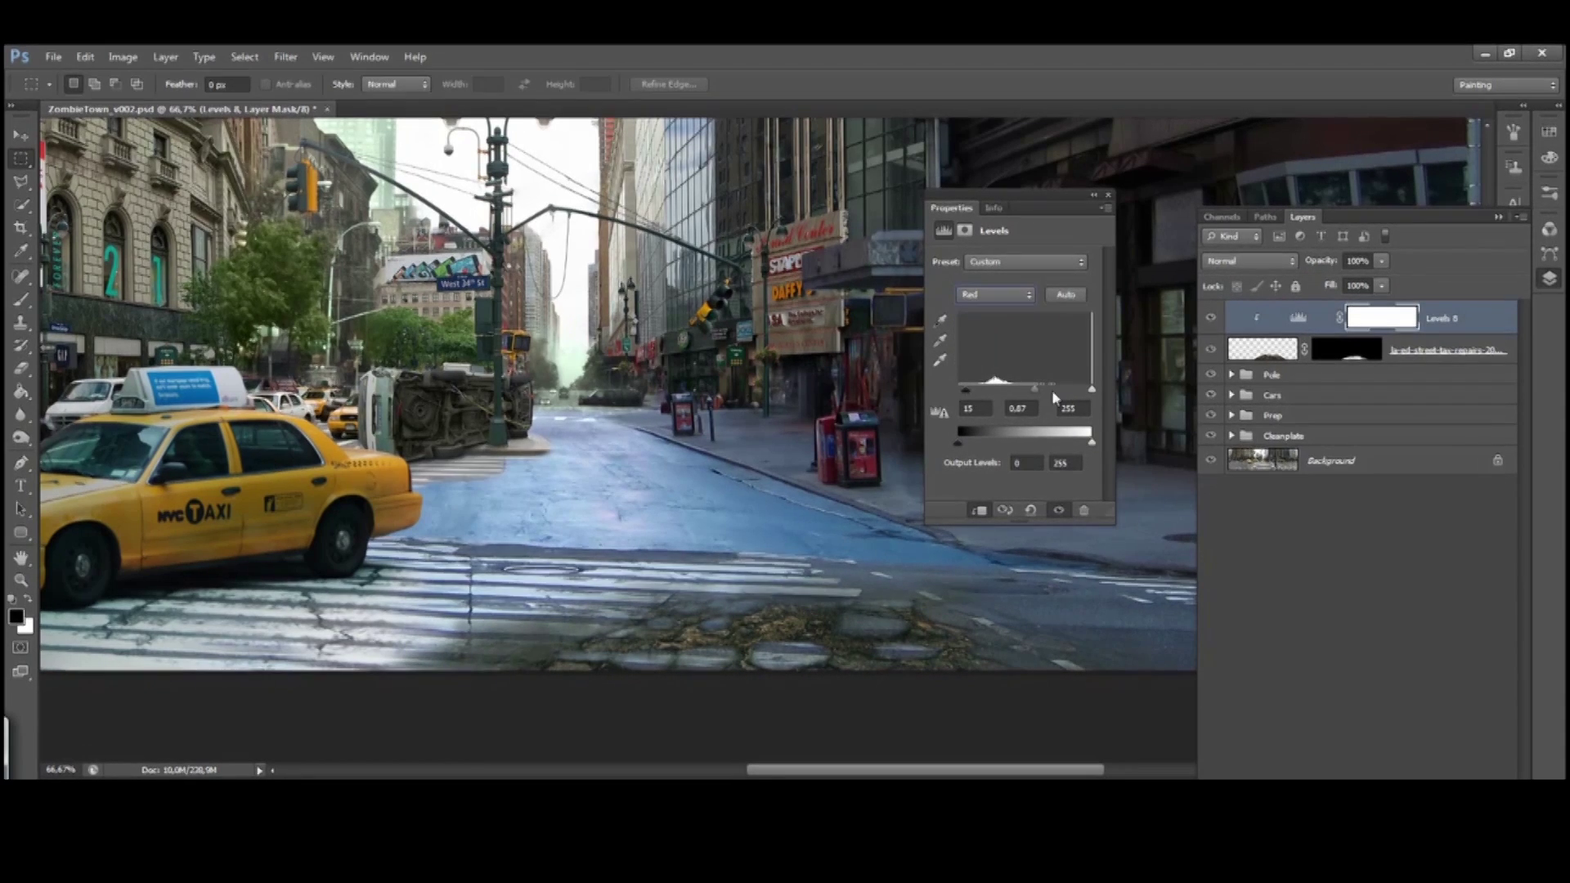
Set the cracked asphalt's RGB output levels to 25 and 193
click(995, 294)
click(988, 301)
drag(958, 443, 972, 444)
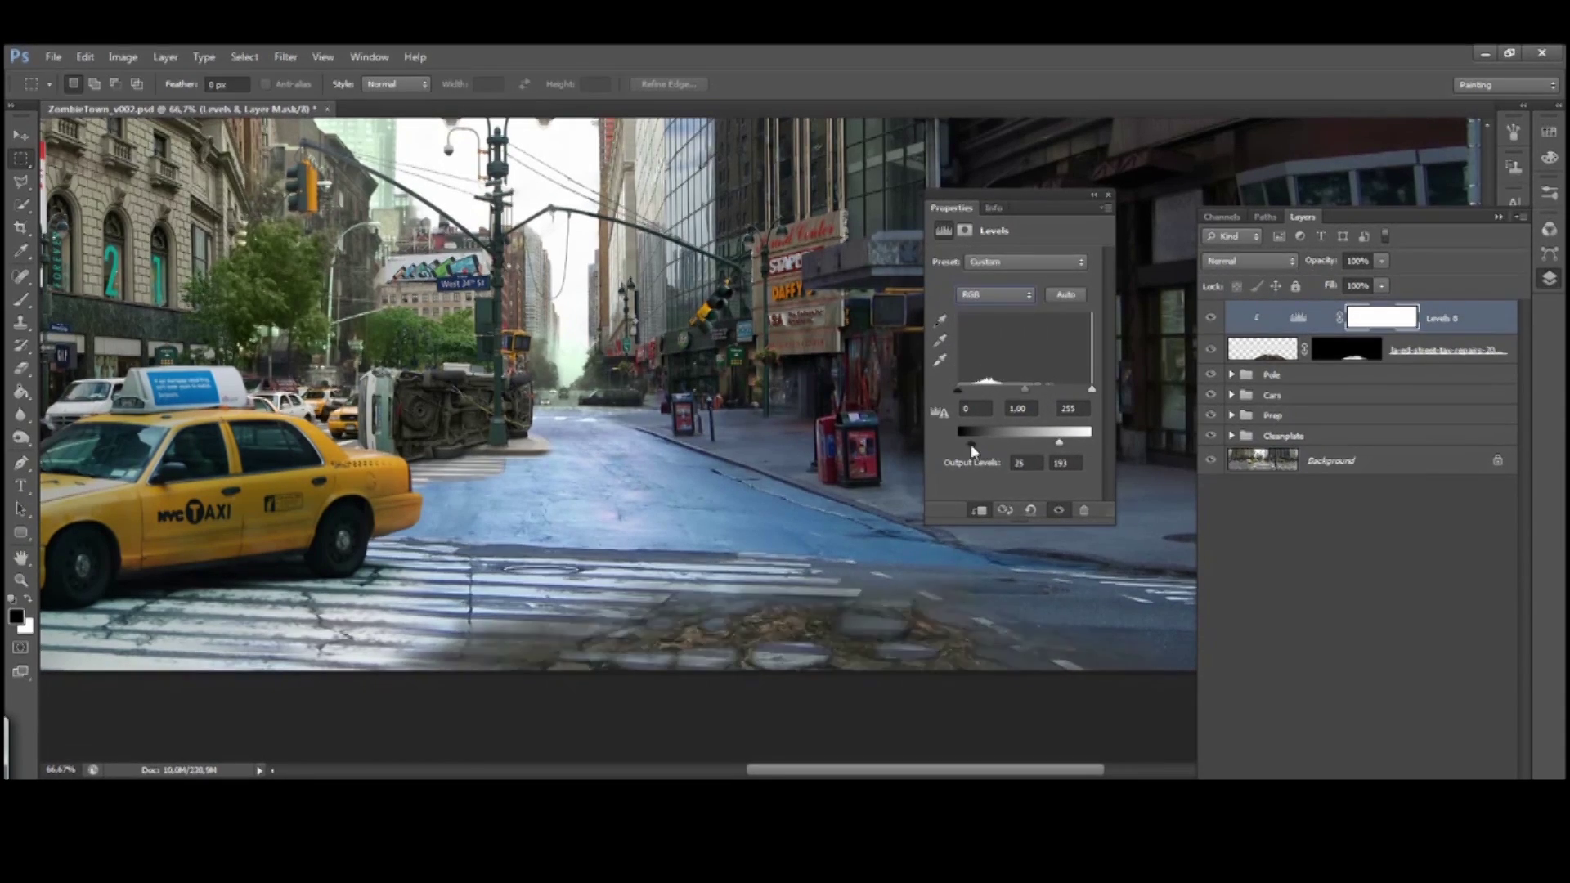
click(1094, 195)
Add a Hue/Saturation adjustment clipped to the cracked asphalt layer and check the patch against the whole street
click(1387, 777)
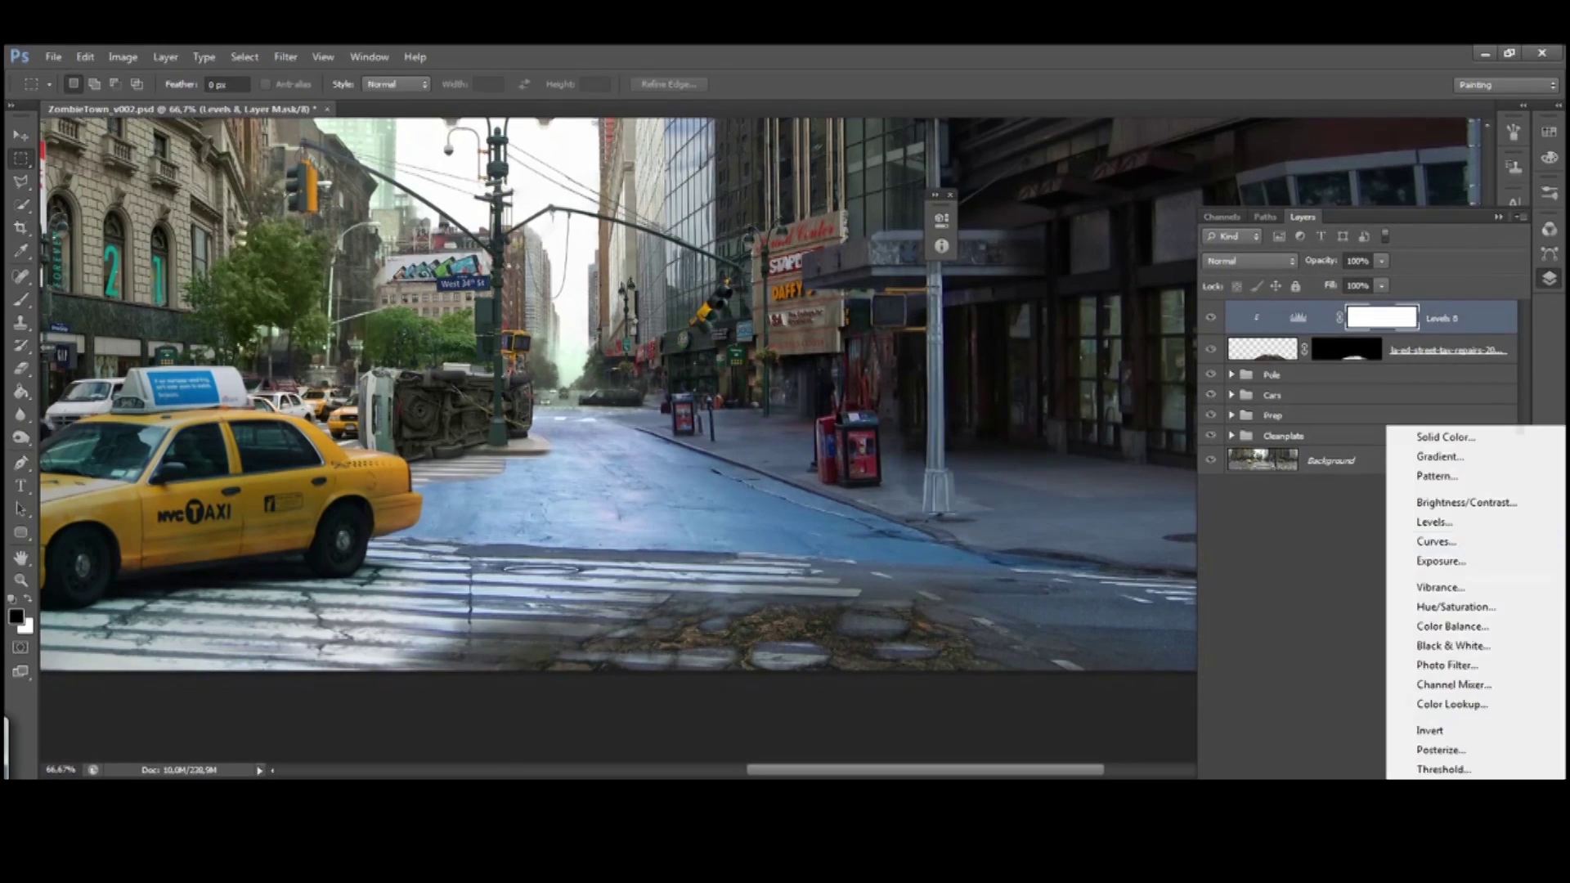
click(1456, 606)
click(935, 195)
key(ctrl+minus)
key(ctrl+minus)
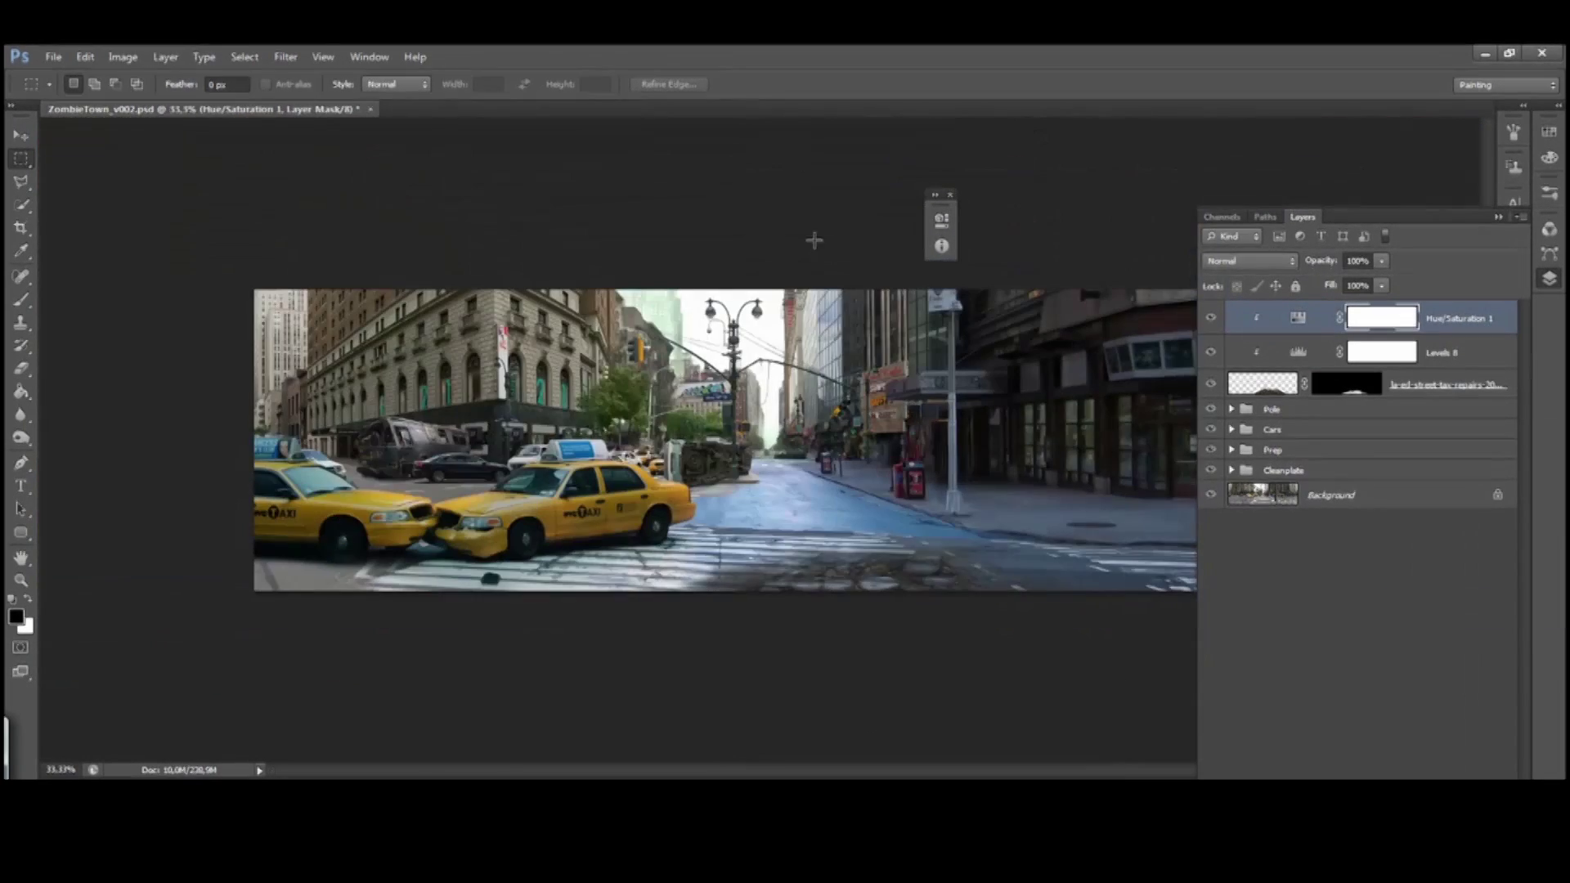
key(ctrl+plus)
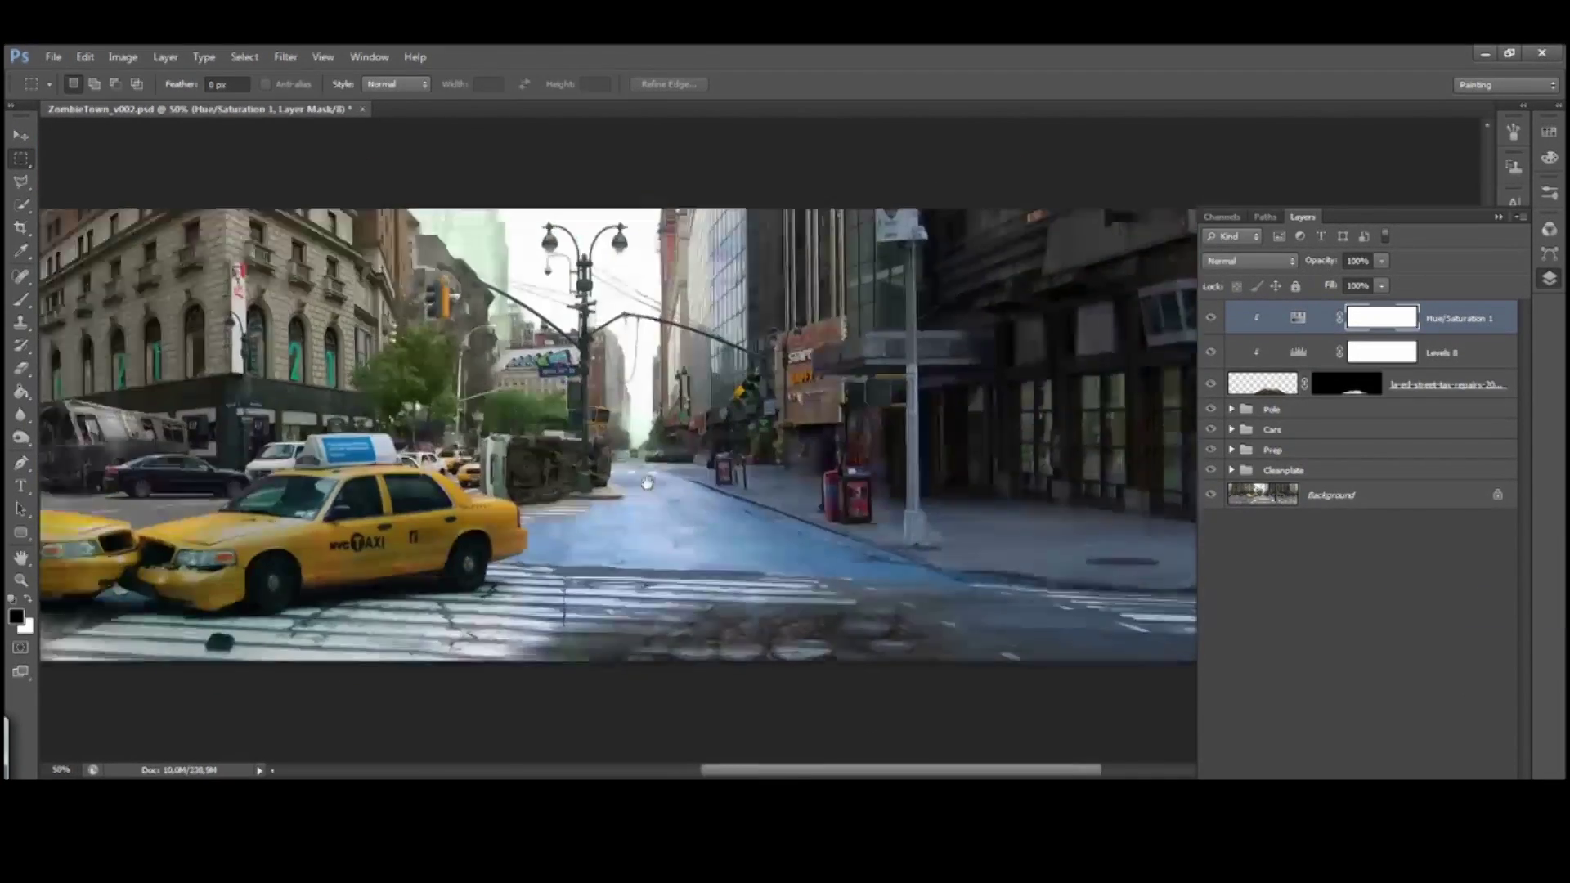
Return to the cracked patch's mask with a 20% opacity brush and group the patch with its adjustments as Road
drag(647, 483, 706, 468)
key(b)
key(alt+bracketleft)
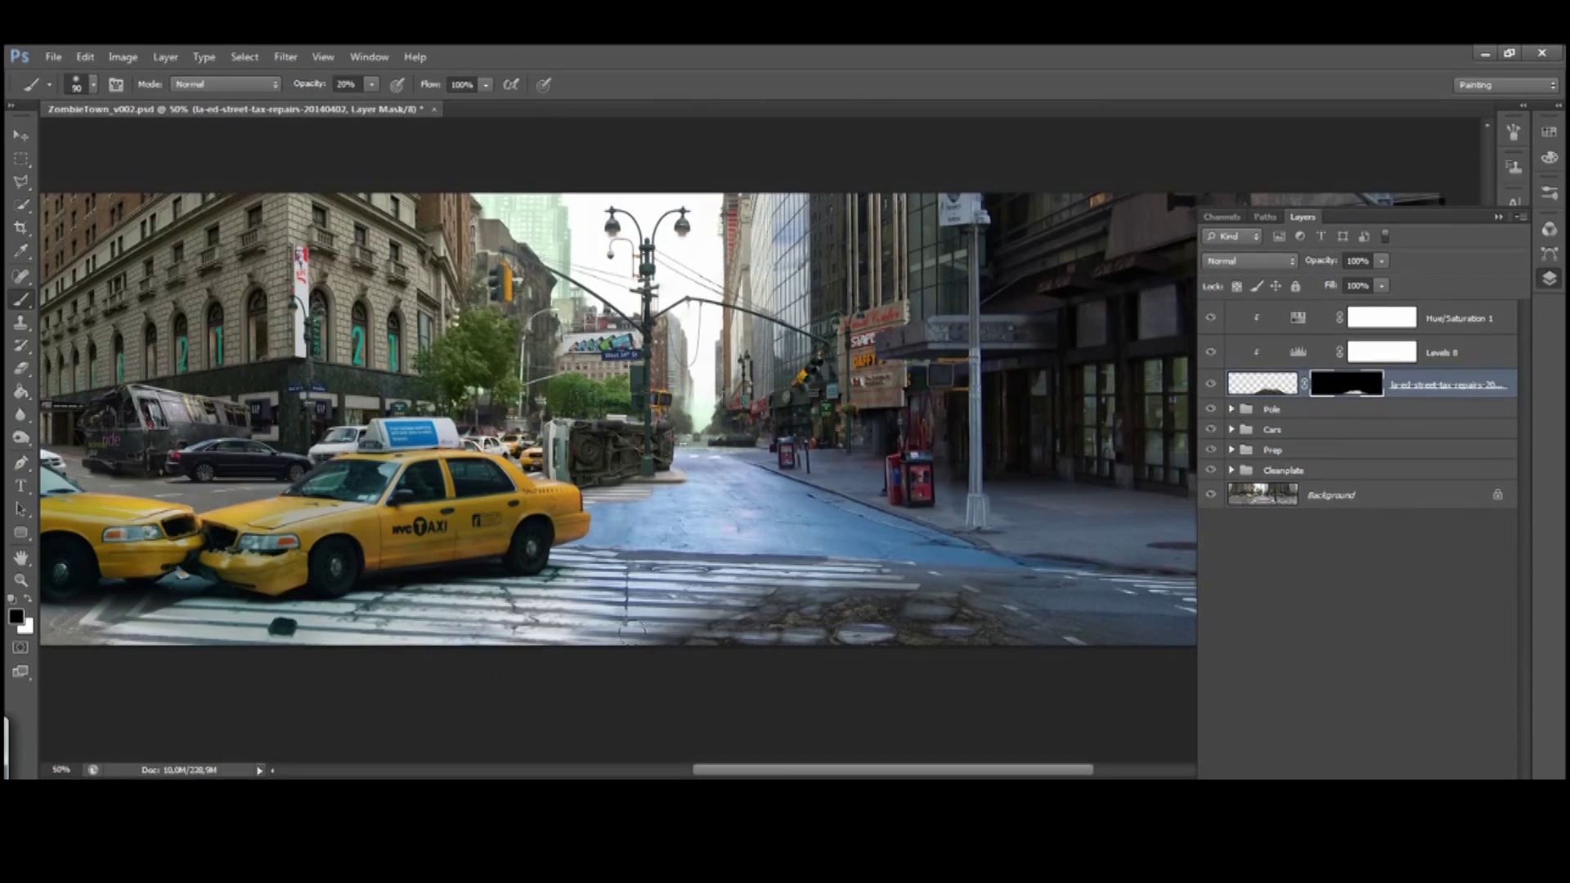
key(ctrl+minus)
key(m)
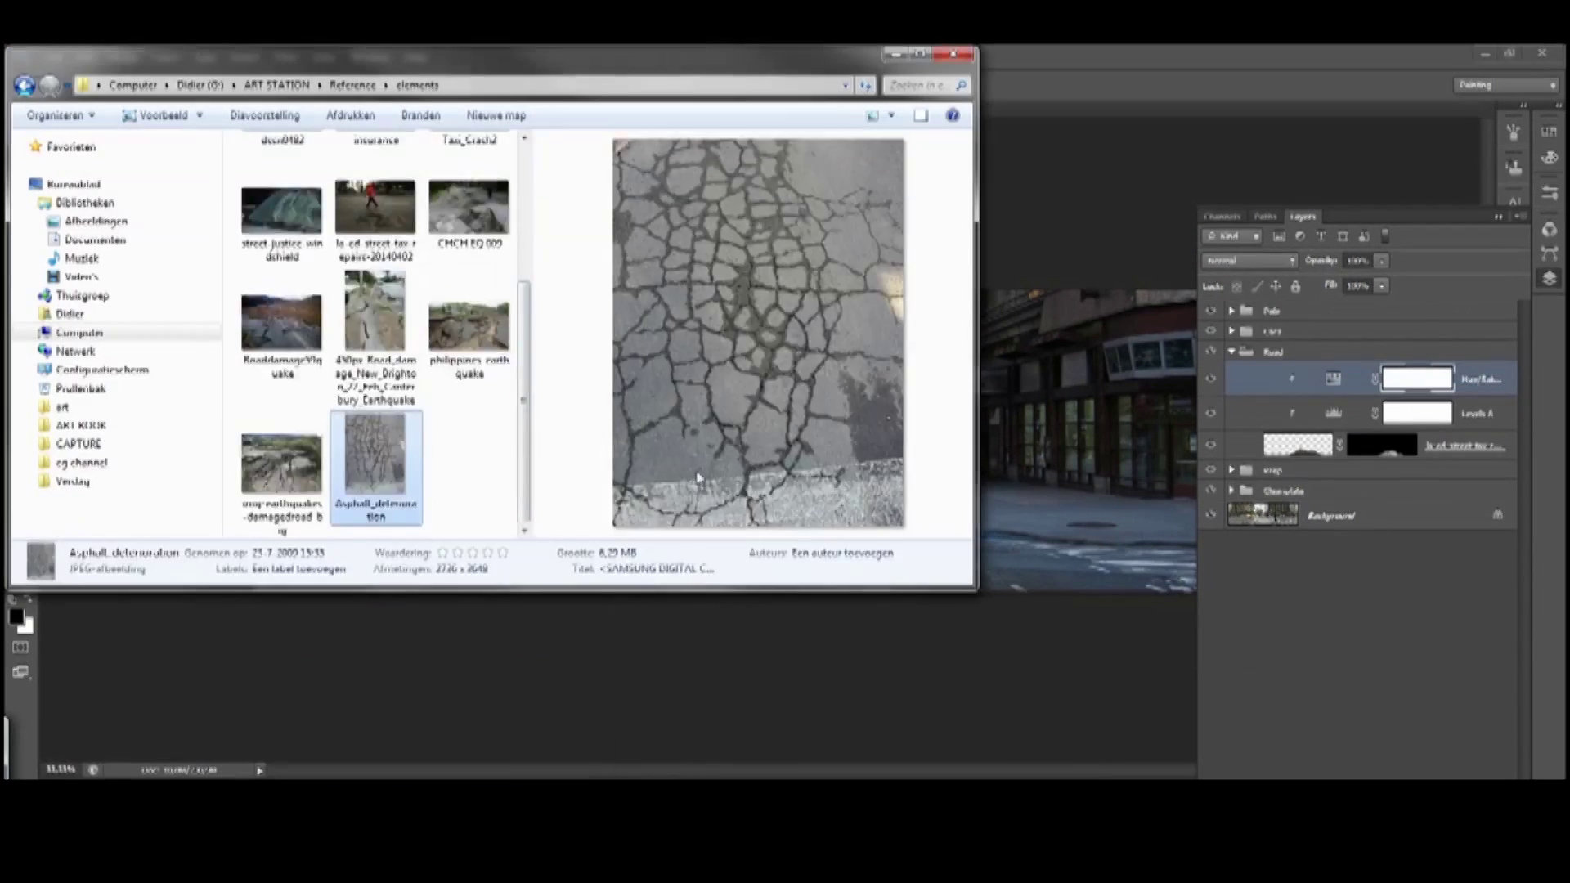
Place the CHCH EQ 009 photo from the elements folder and fit it over the street at 50% opacity
key(Up)
key(Right)
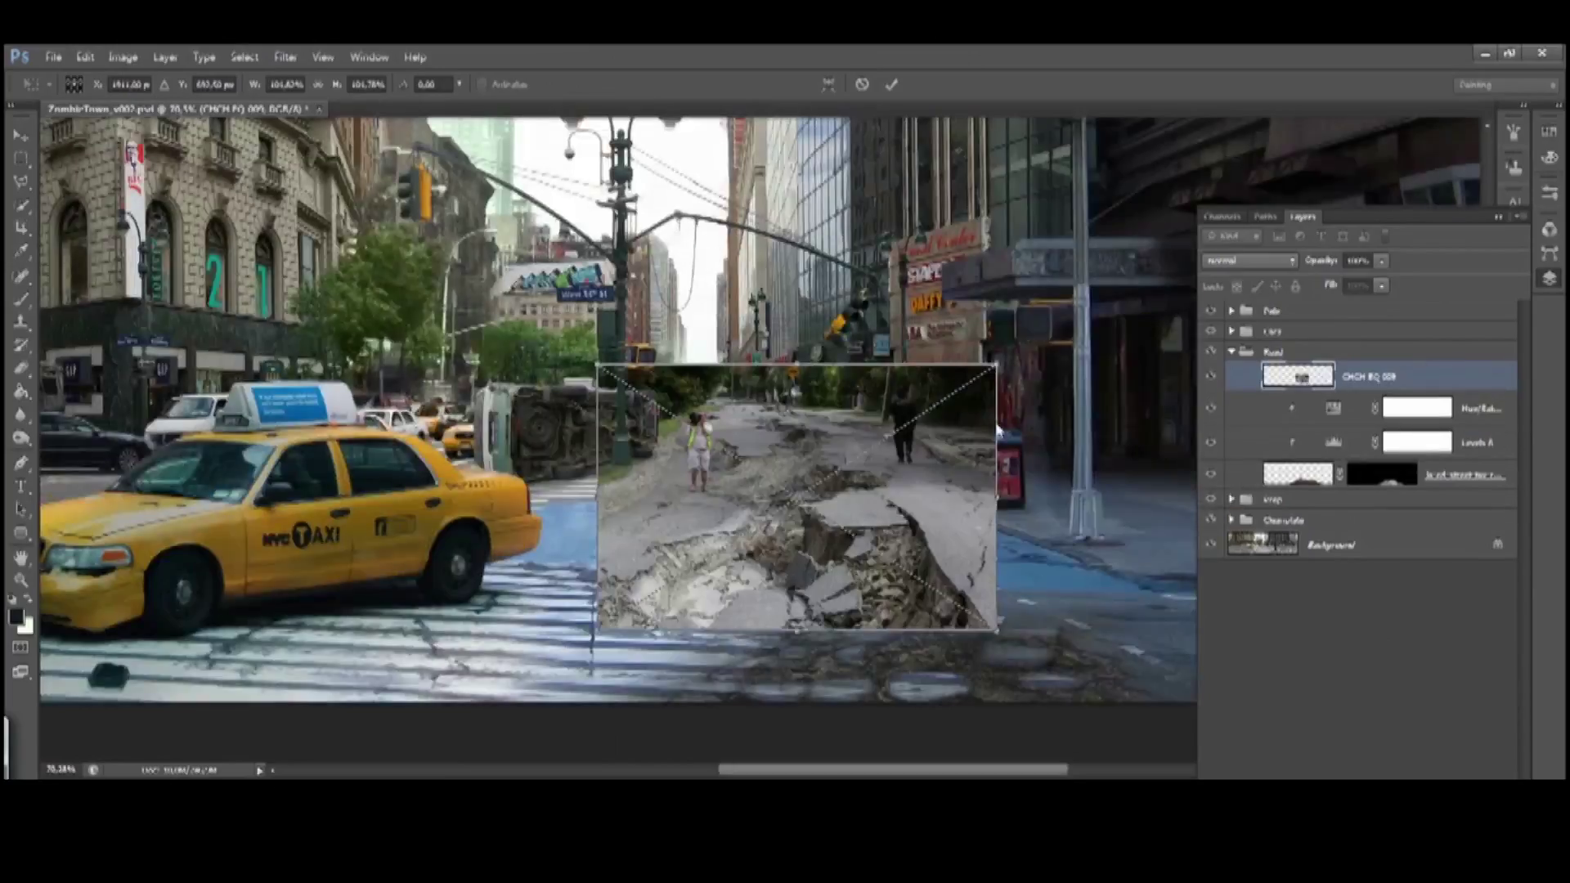
drag(945, 440, 840, 504)
key(5)
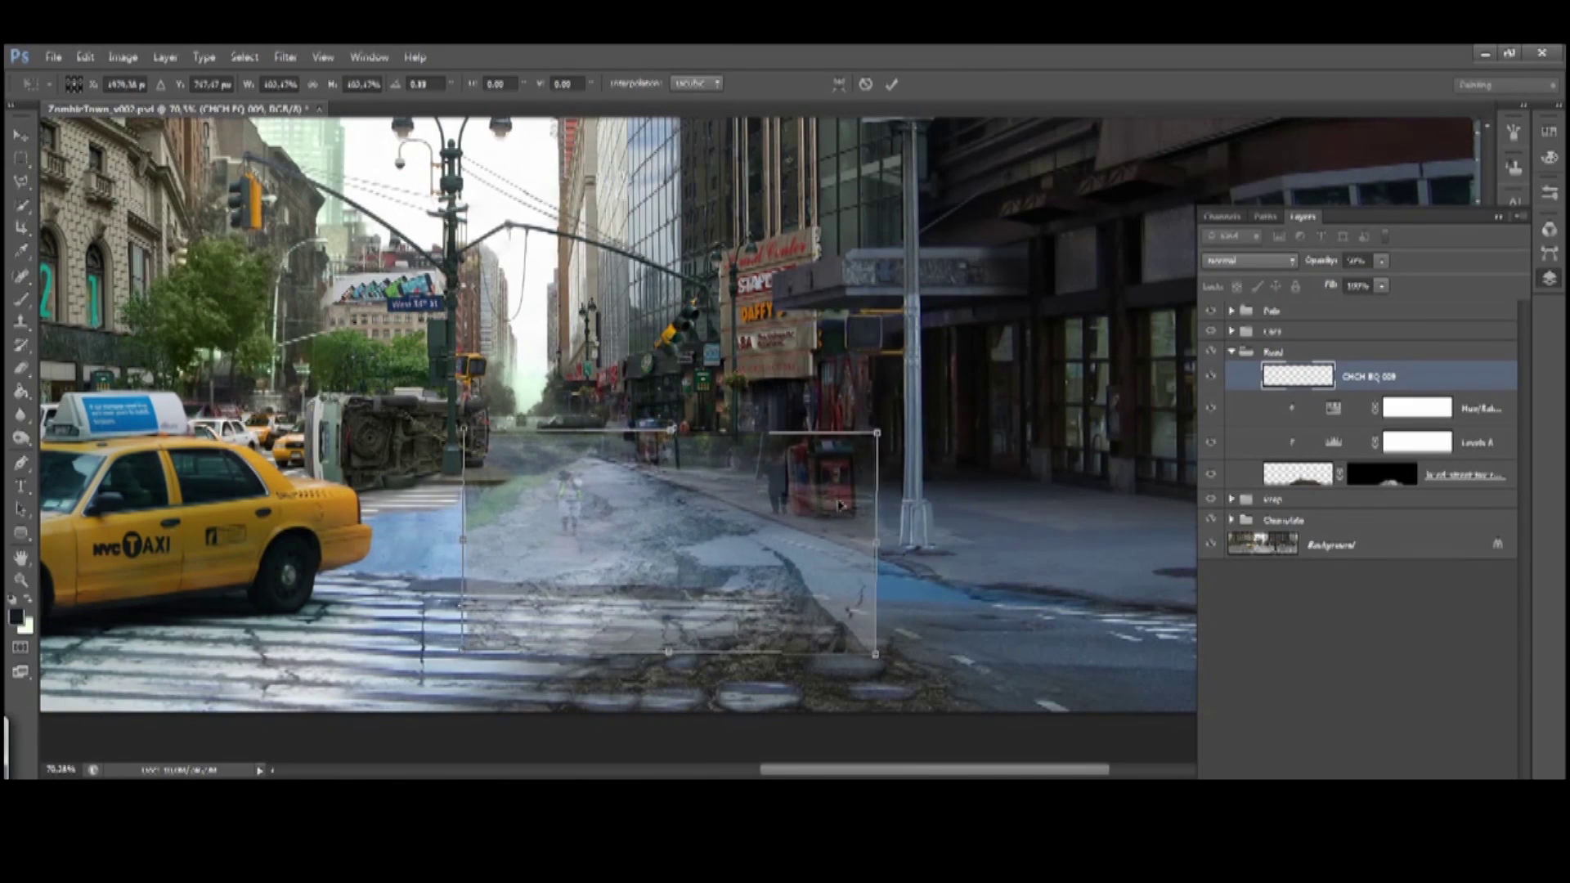
key(Return)
Restore the earthquake photo to 100% opacity, hide it with a black mask, and paint in its crater and rubble along the kerb
key(0)
click(1366, 719)
key(ctrl+i)
key(b)
key(x)
mouse_move(621, 523)
mouse_down()
mouse_move(818, 589)
mouse_move(695, 499)
mouse_up()
key(x)
drag(859, 580, 834, 609)
key(x)
drag(695, 613, 789, 617)
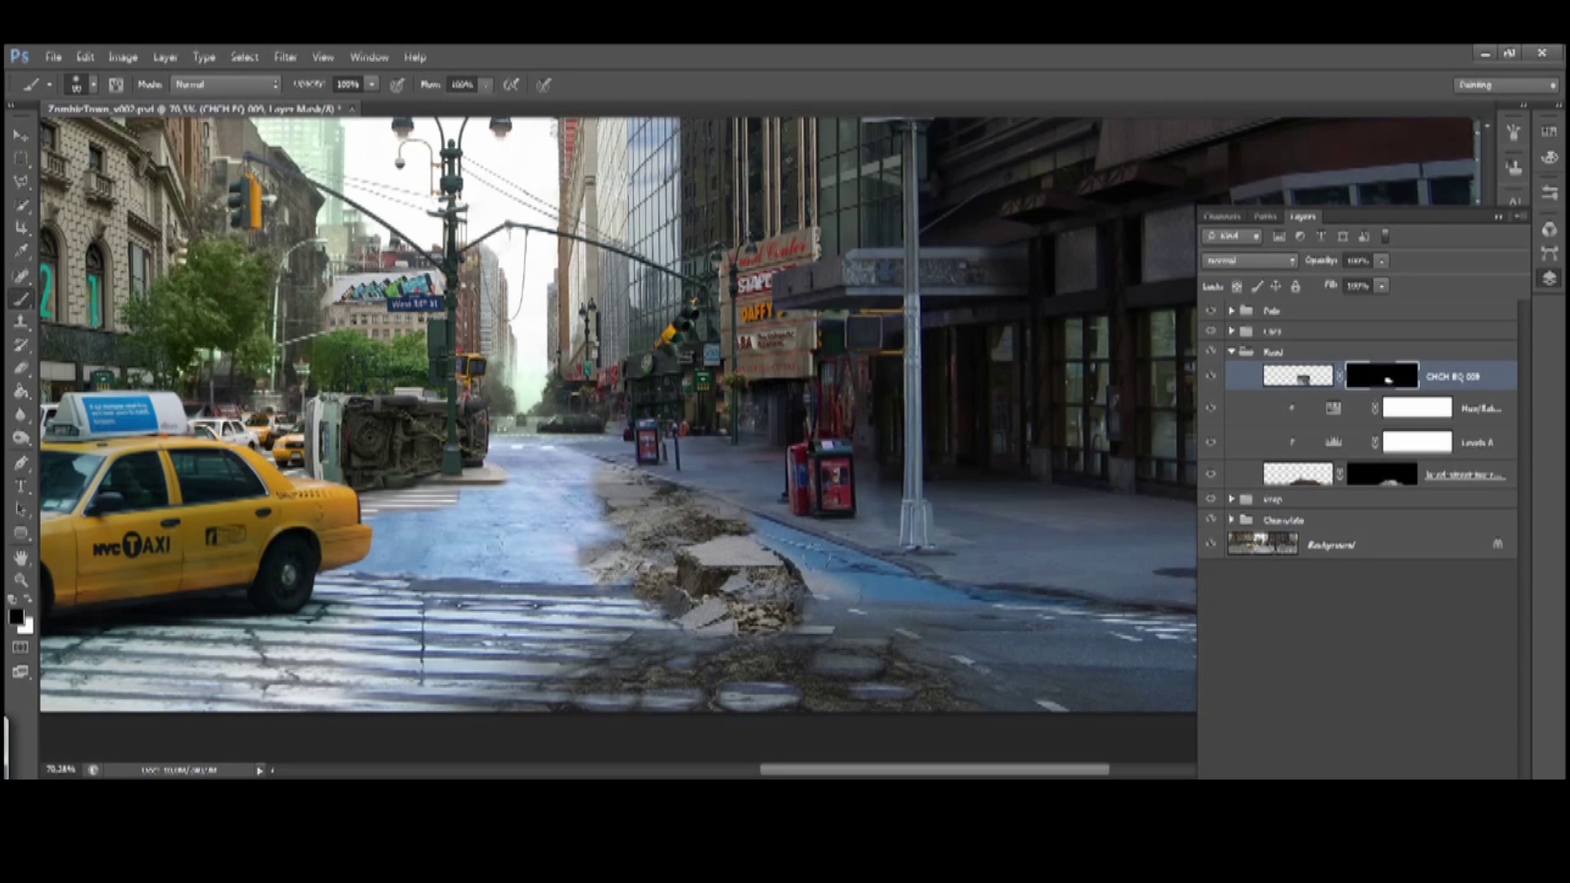
Clean up the crater's mask at 20% brush opacity, trimming its outer edges and blending the broken slabs into the street
key(x)
drag(863, 634, 862, 618)
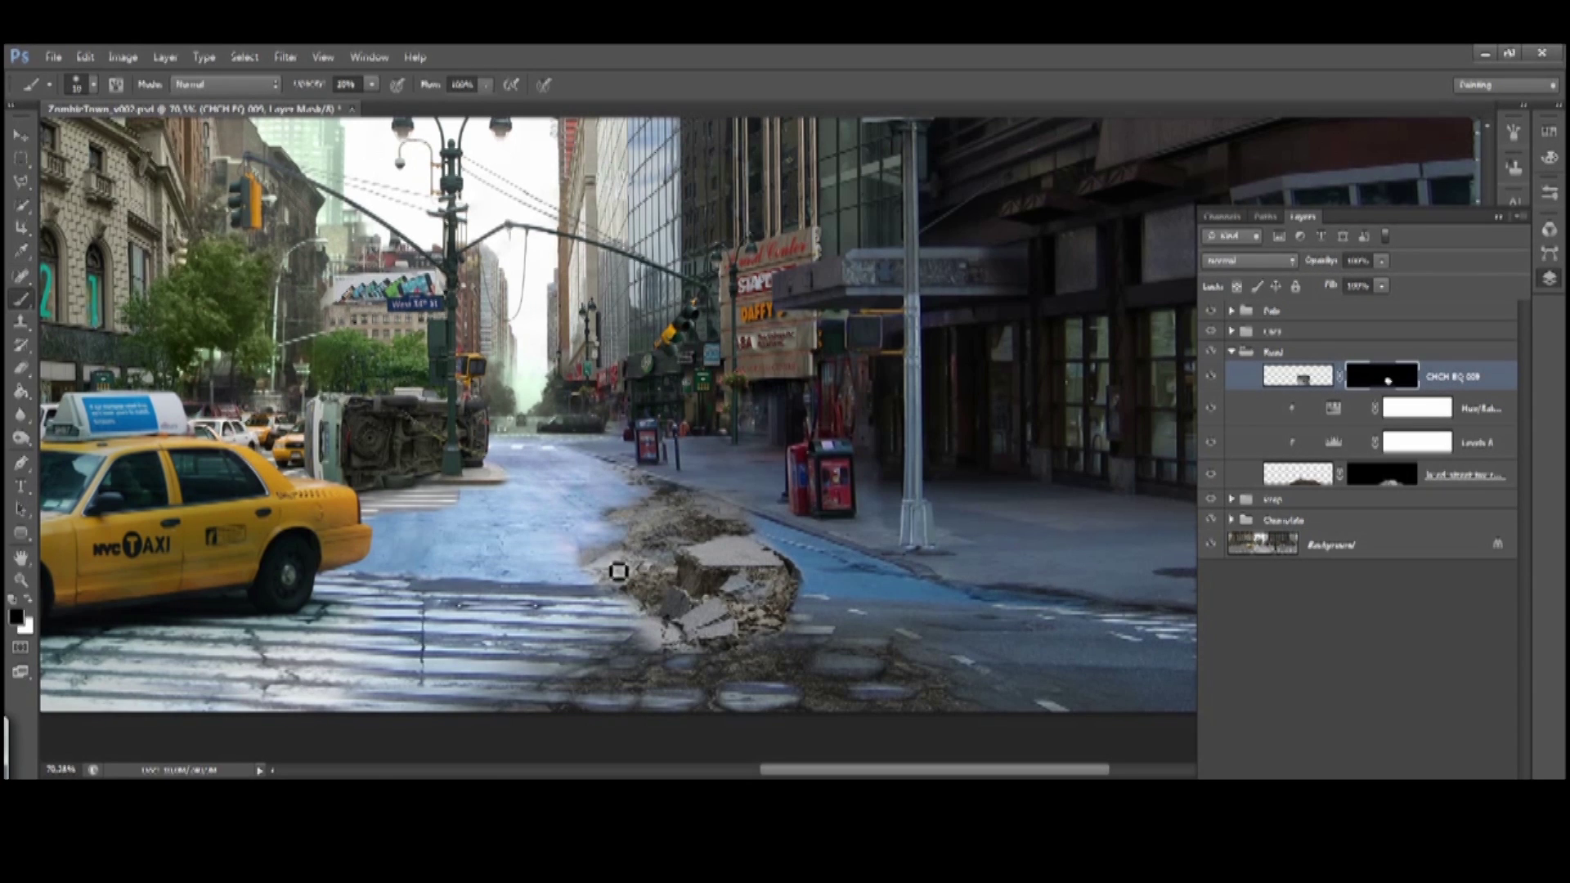
scroll(766, 566, up, 3)
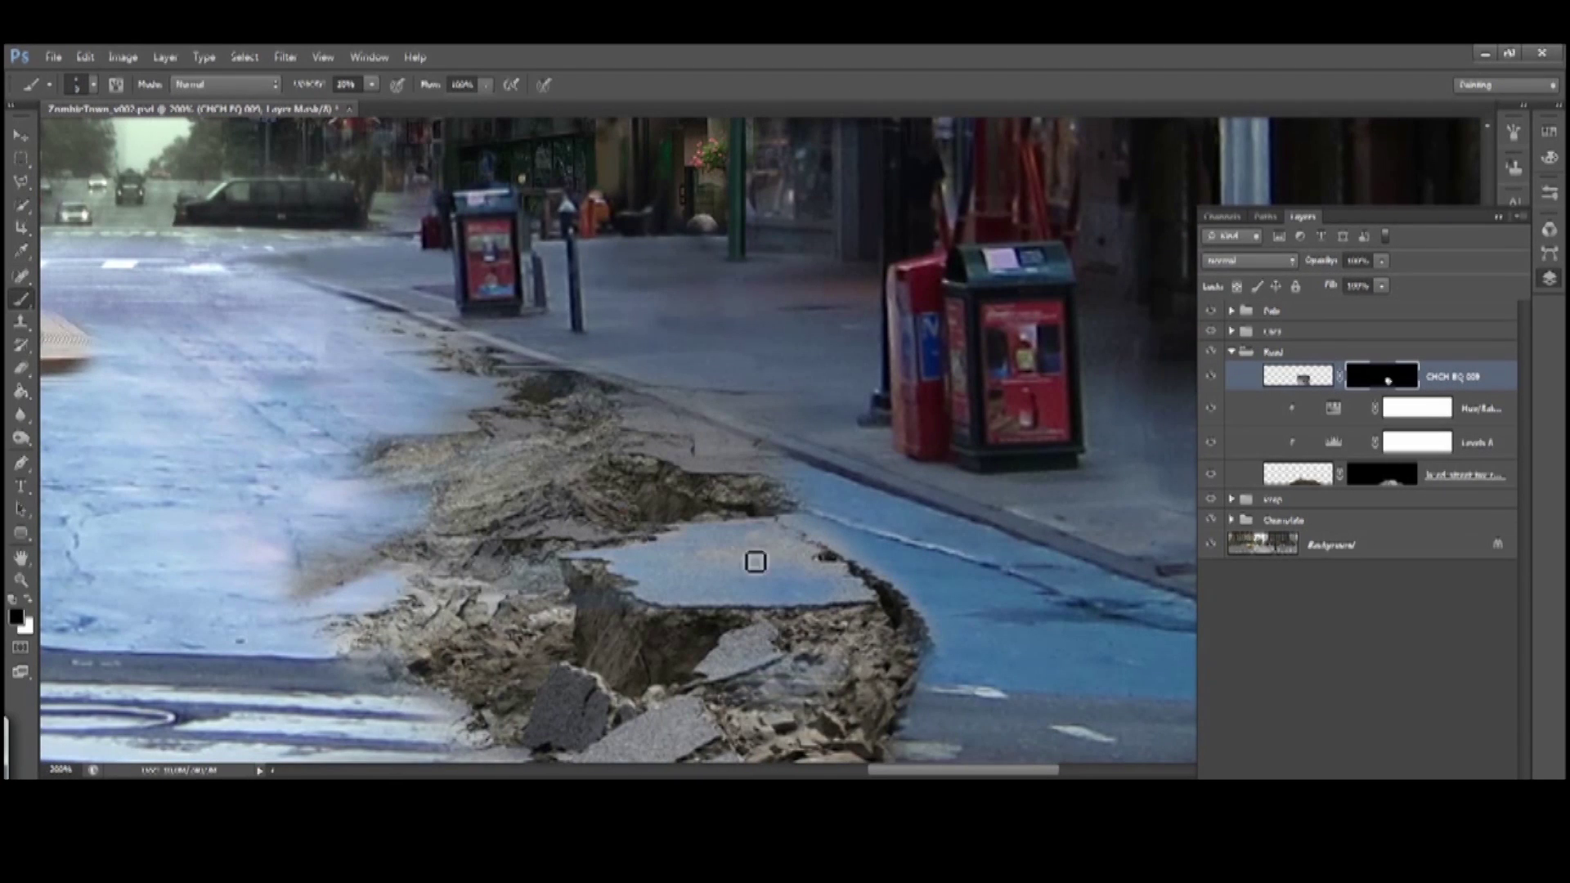
mouse_move(920, 637)
mouse_down()
mouse_move(900, 516)
mouse_move(702, 458)
mouse_up()
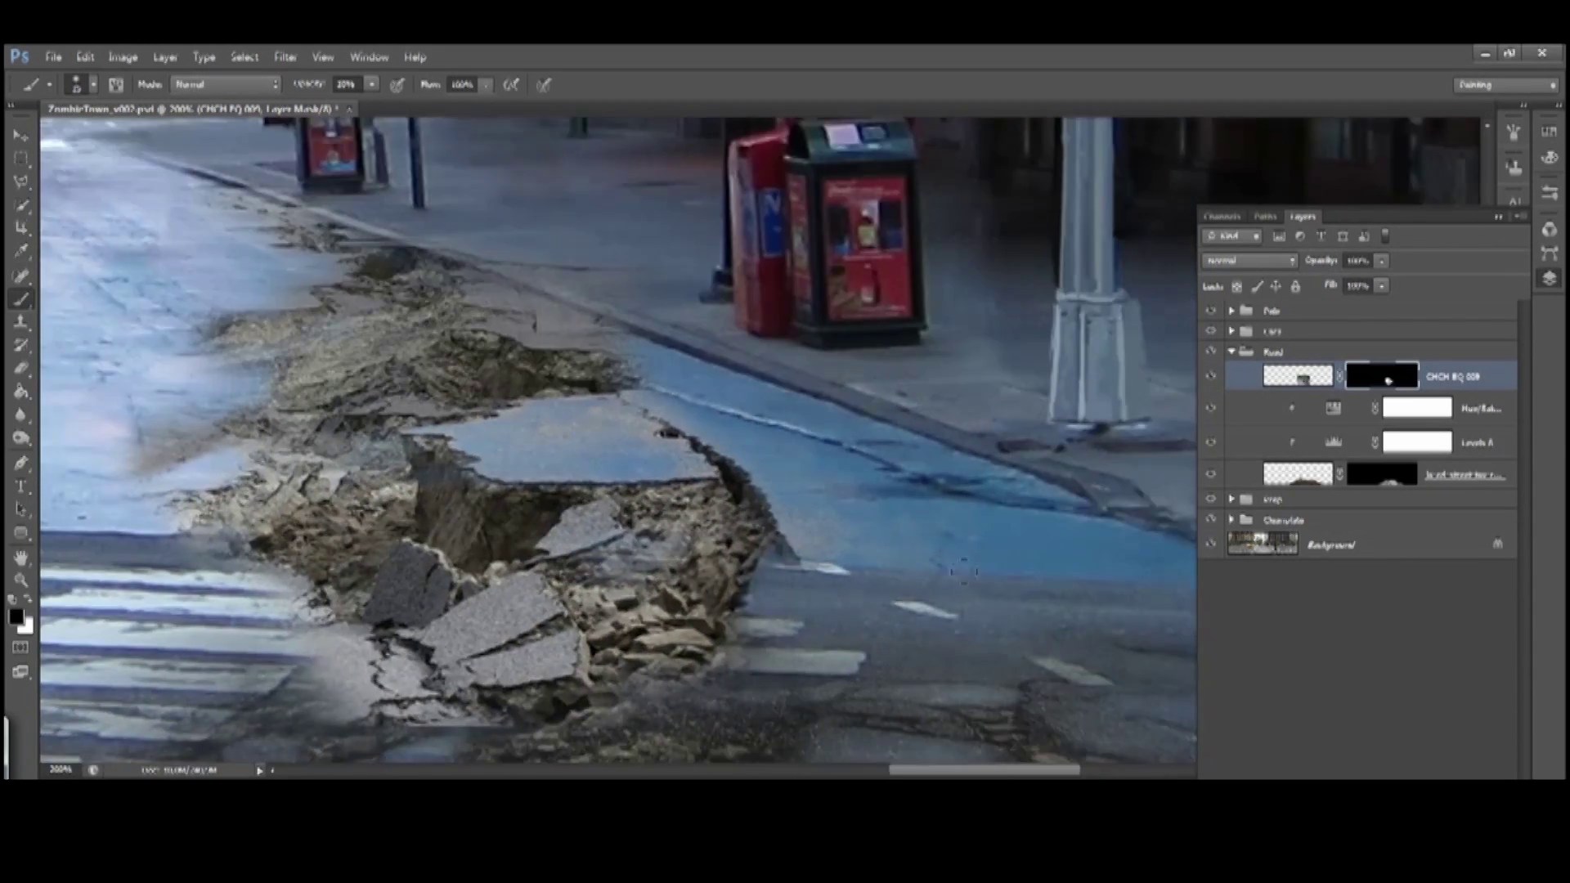
drag(472, 332, 738, 499)
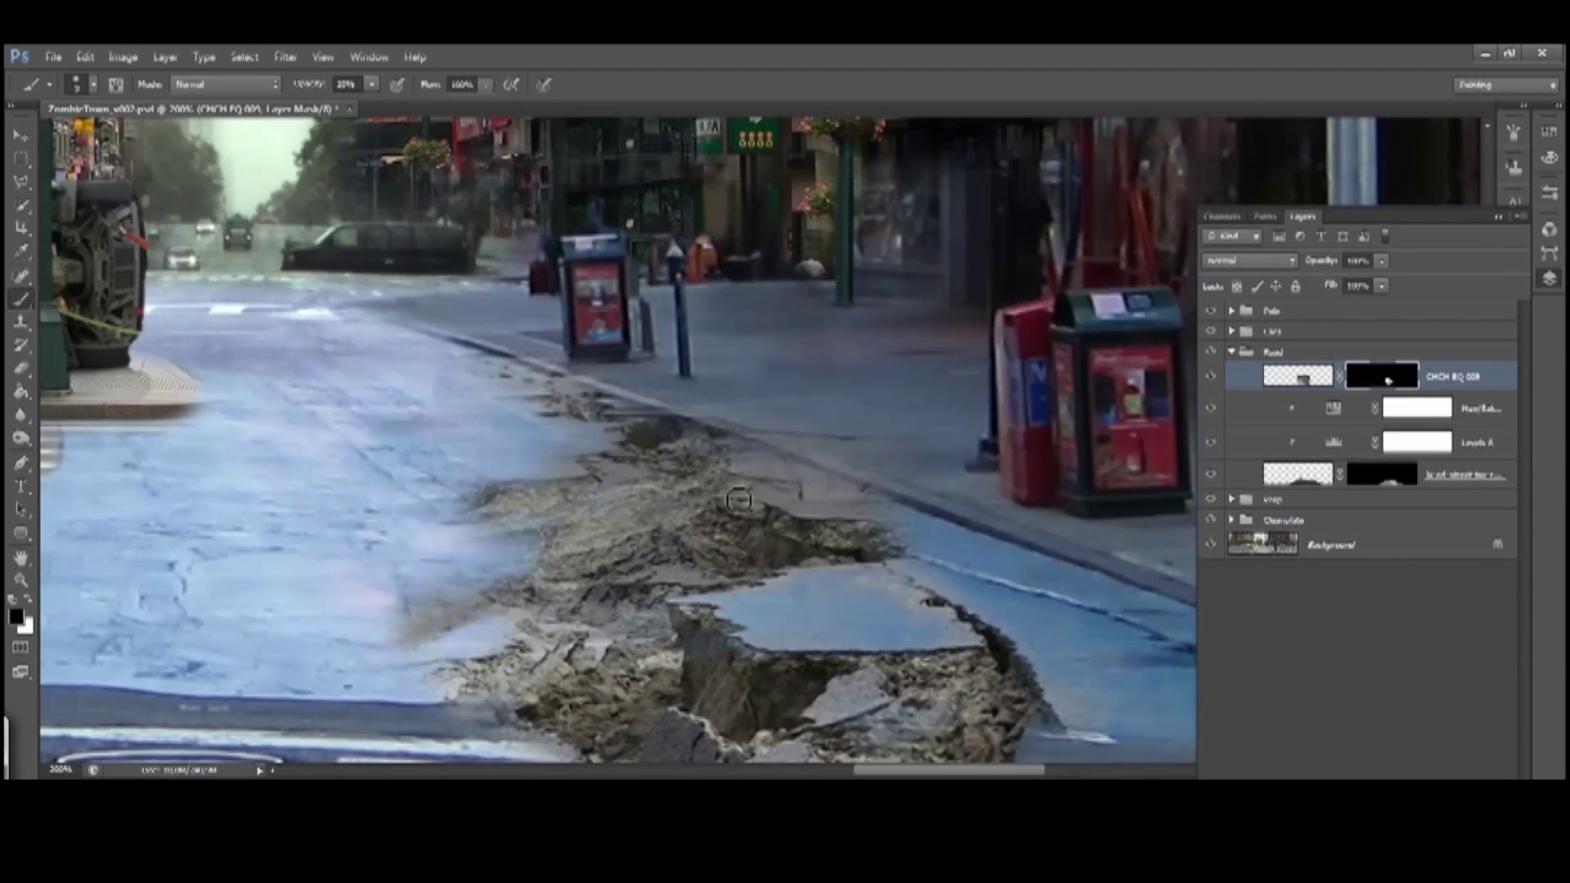
drag(657, 563, 635, 440)
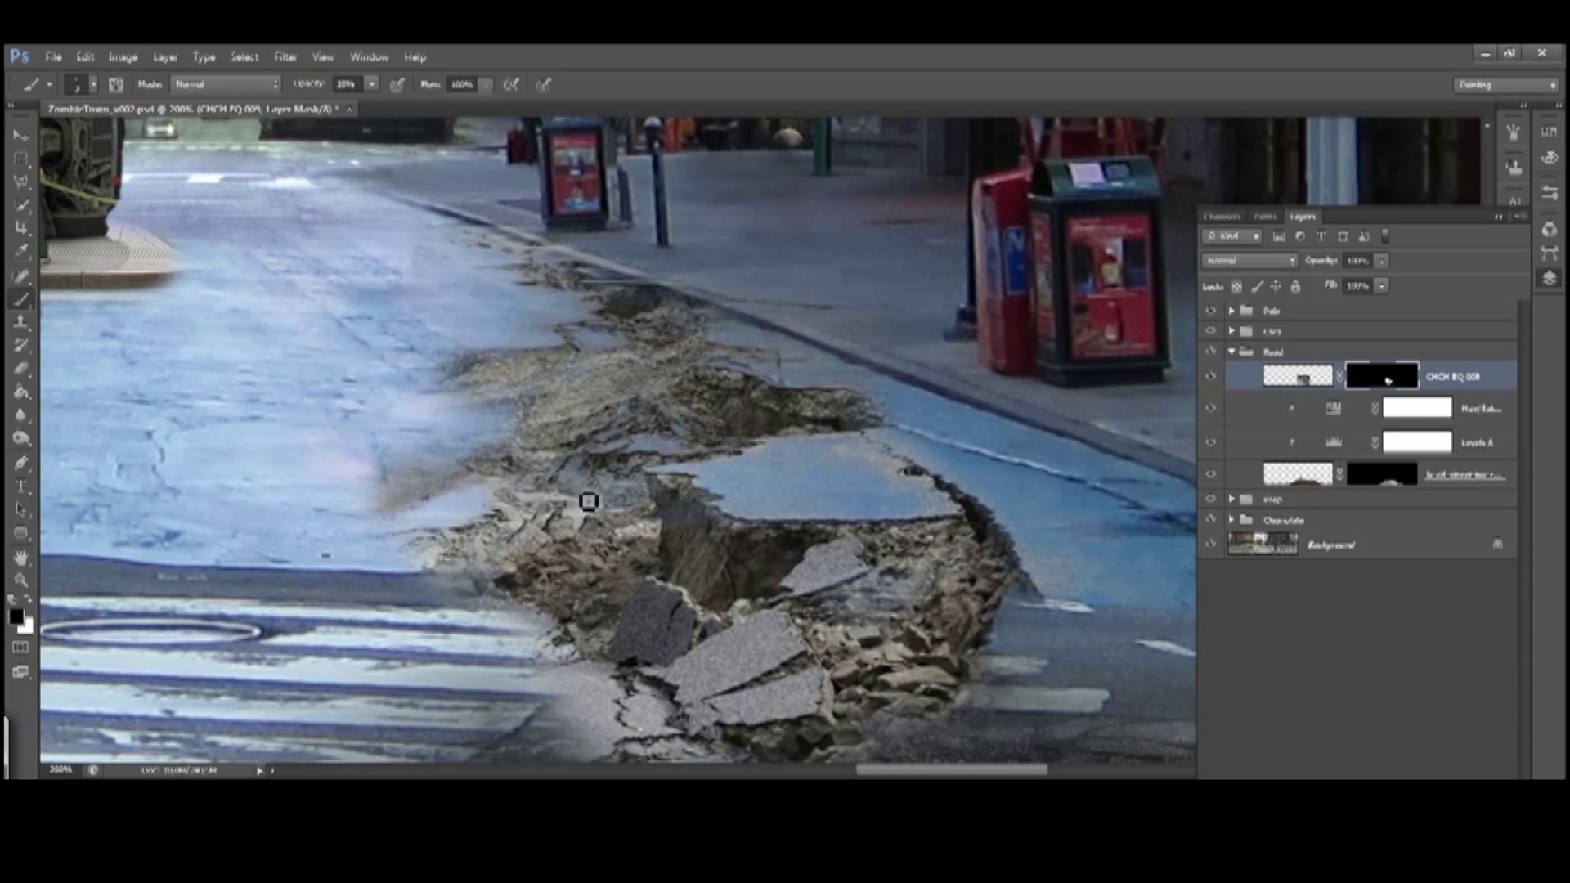
scroll(581, 508, left, 2)
scroll(550, 540, down, 2)
scroll(551, 540, left, 1)
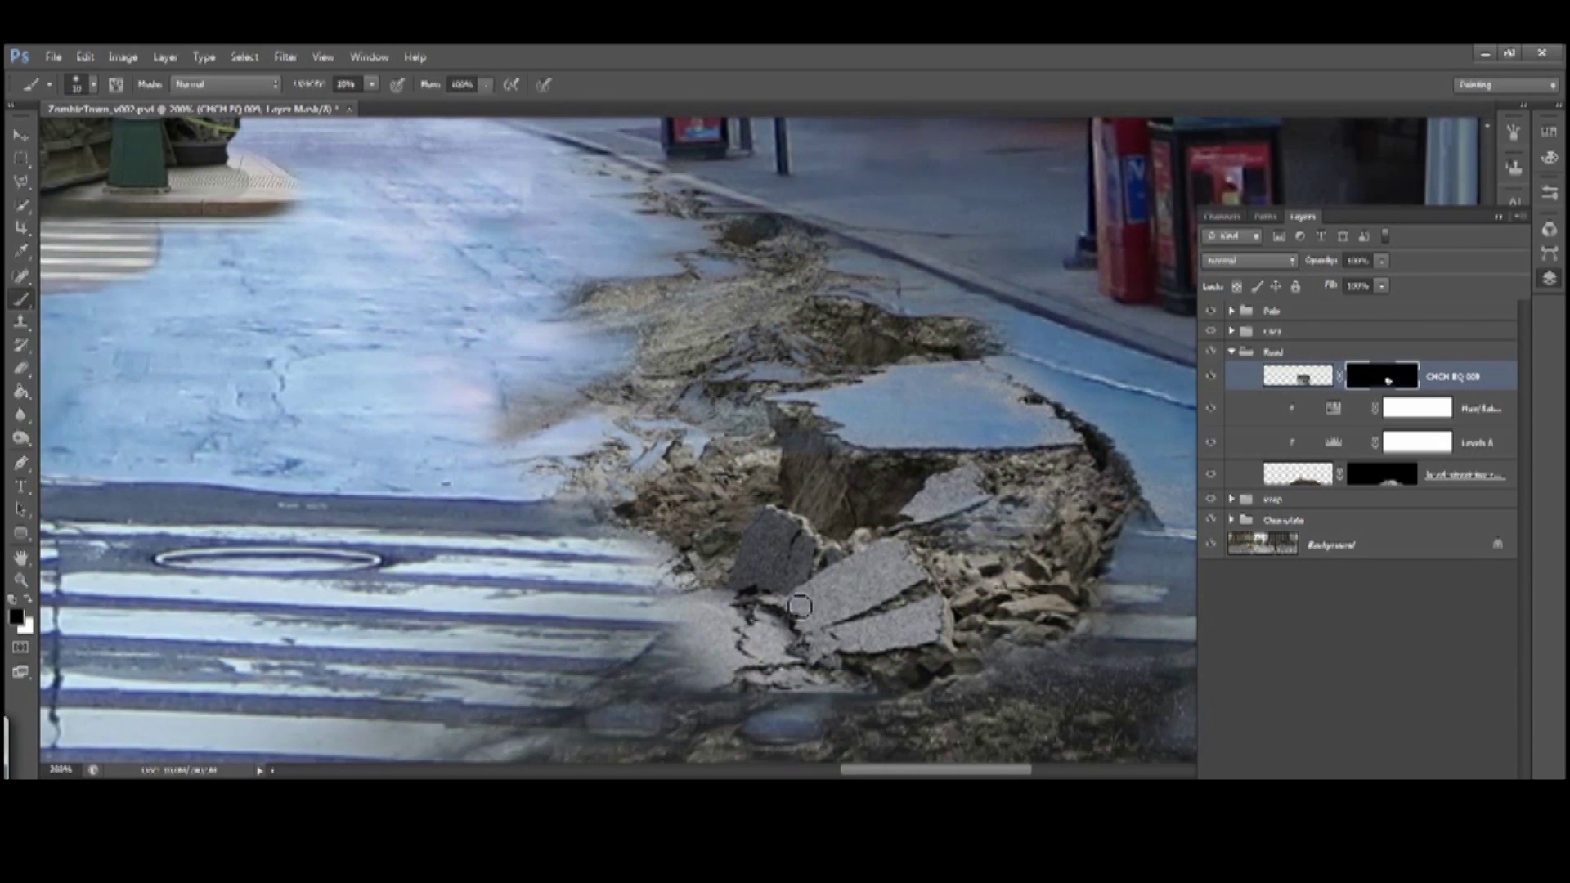
Add a clipped Levels adjustment to the crater layer and shift its tones toward the cool, blue street colour
key(ctrl+minus)
click(1316, 776)
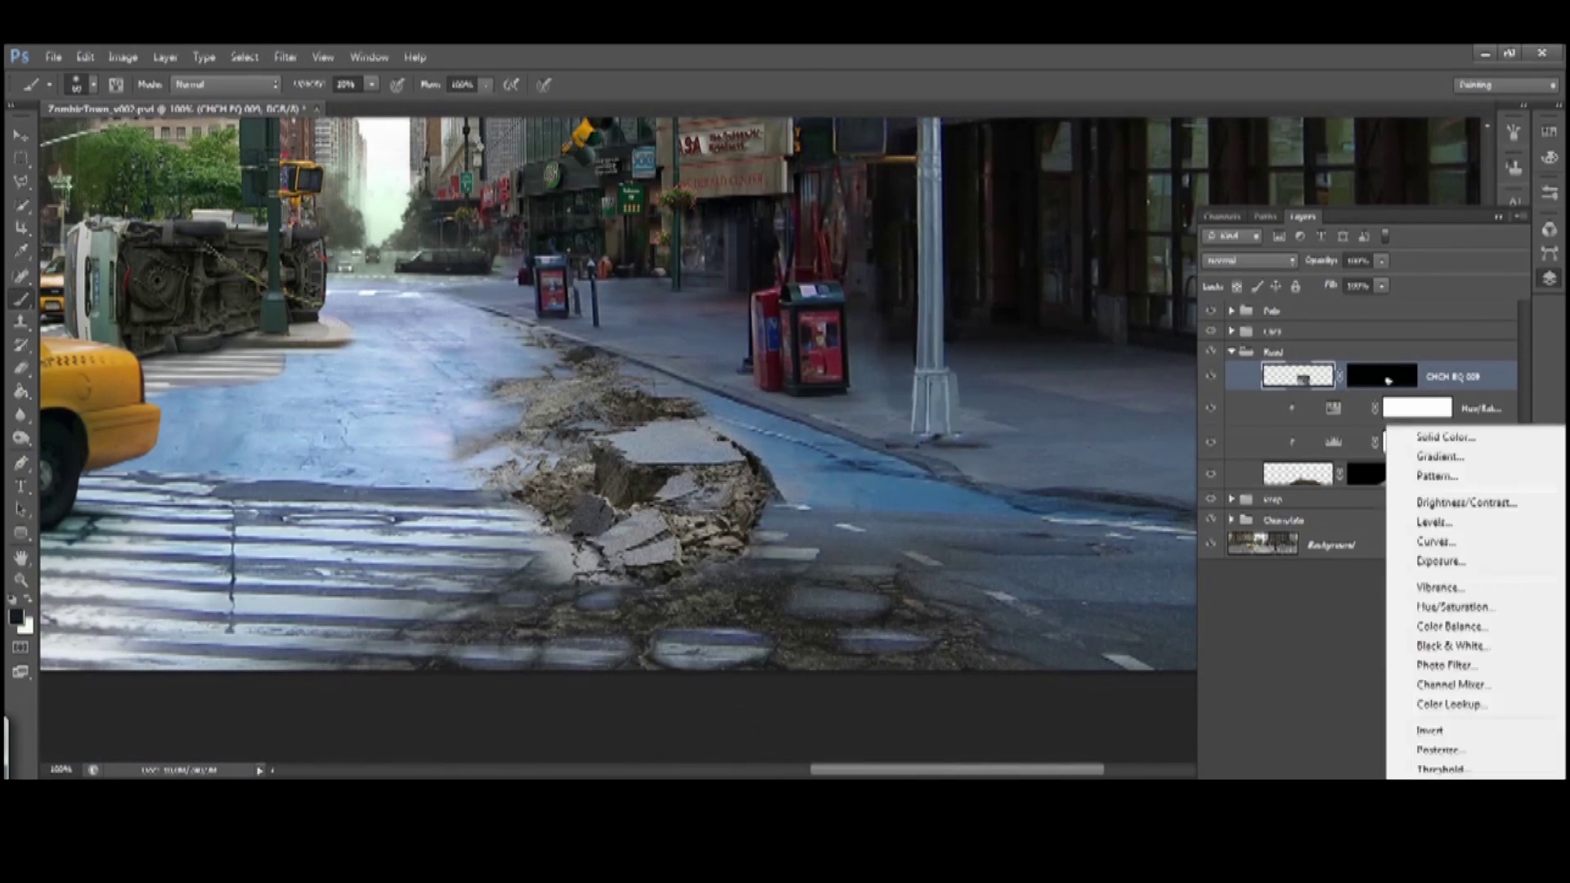
click(1357, 445)
drag(998, 413, 986, 417)
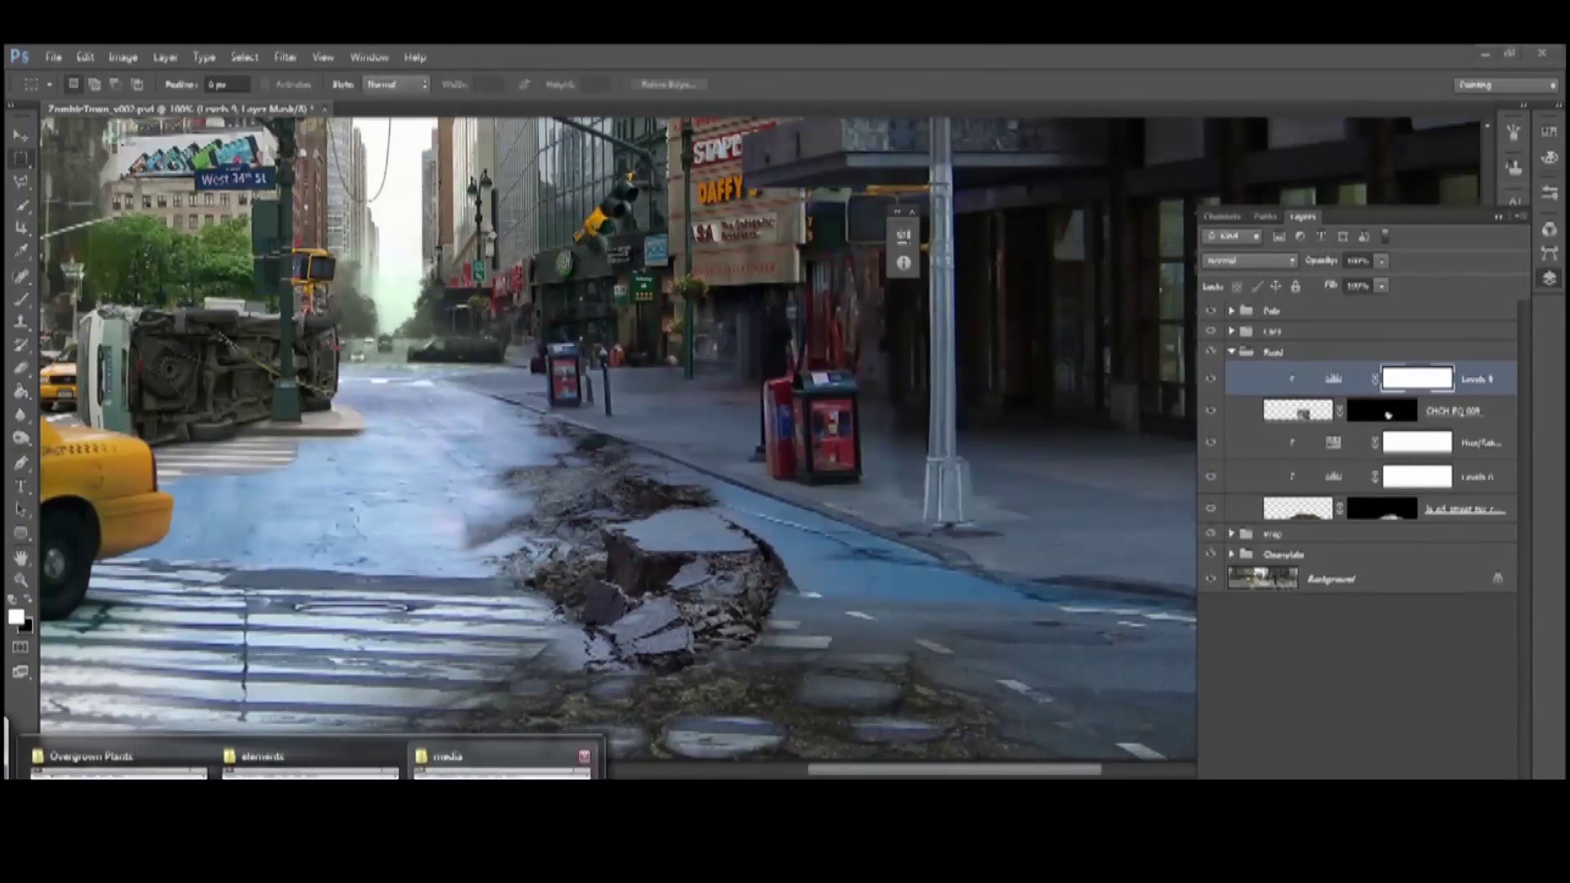
Place the cracked mountain-road photo from the elements folder over the crater and hide it with a black mask
click(310, 748)
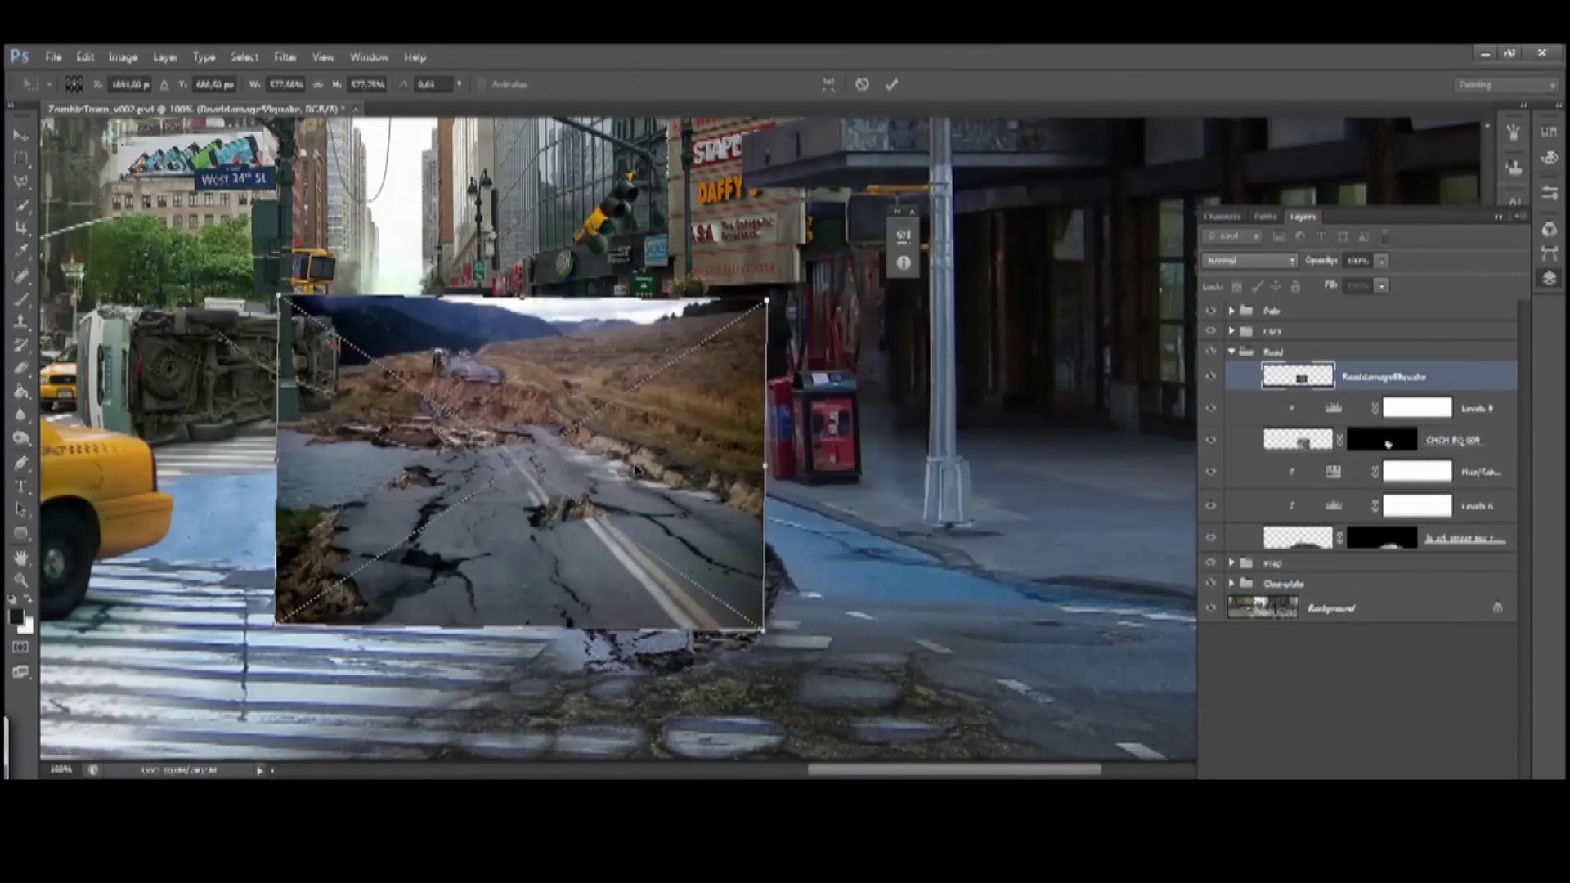
key(ctrl+i)
key(b)
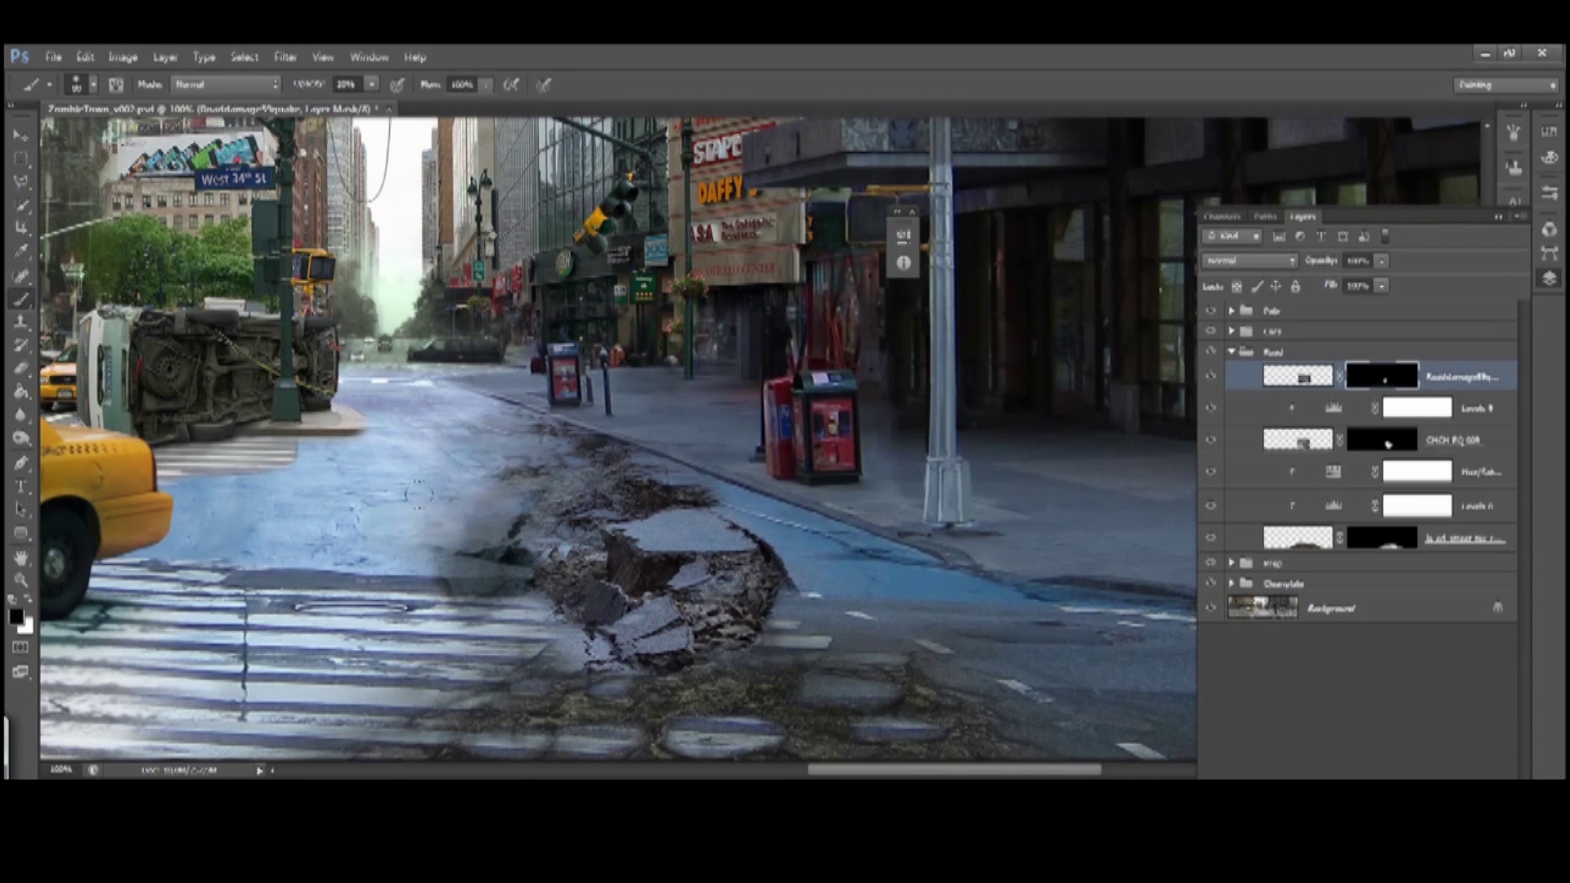
Paint parts of the cracked mountain road in beside the crater at 20% brush opacity, blending its edges into the street
drag(523, 424, 585, 379)
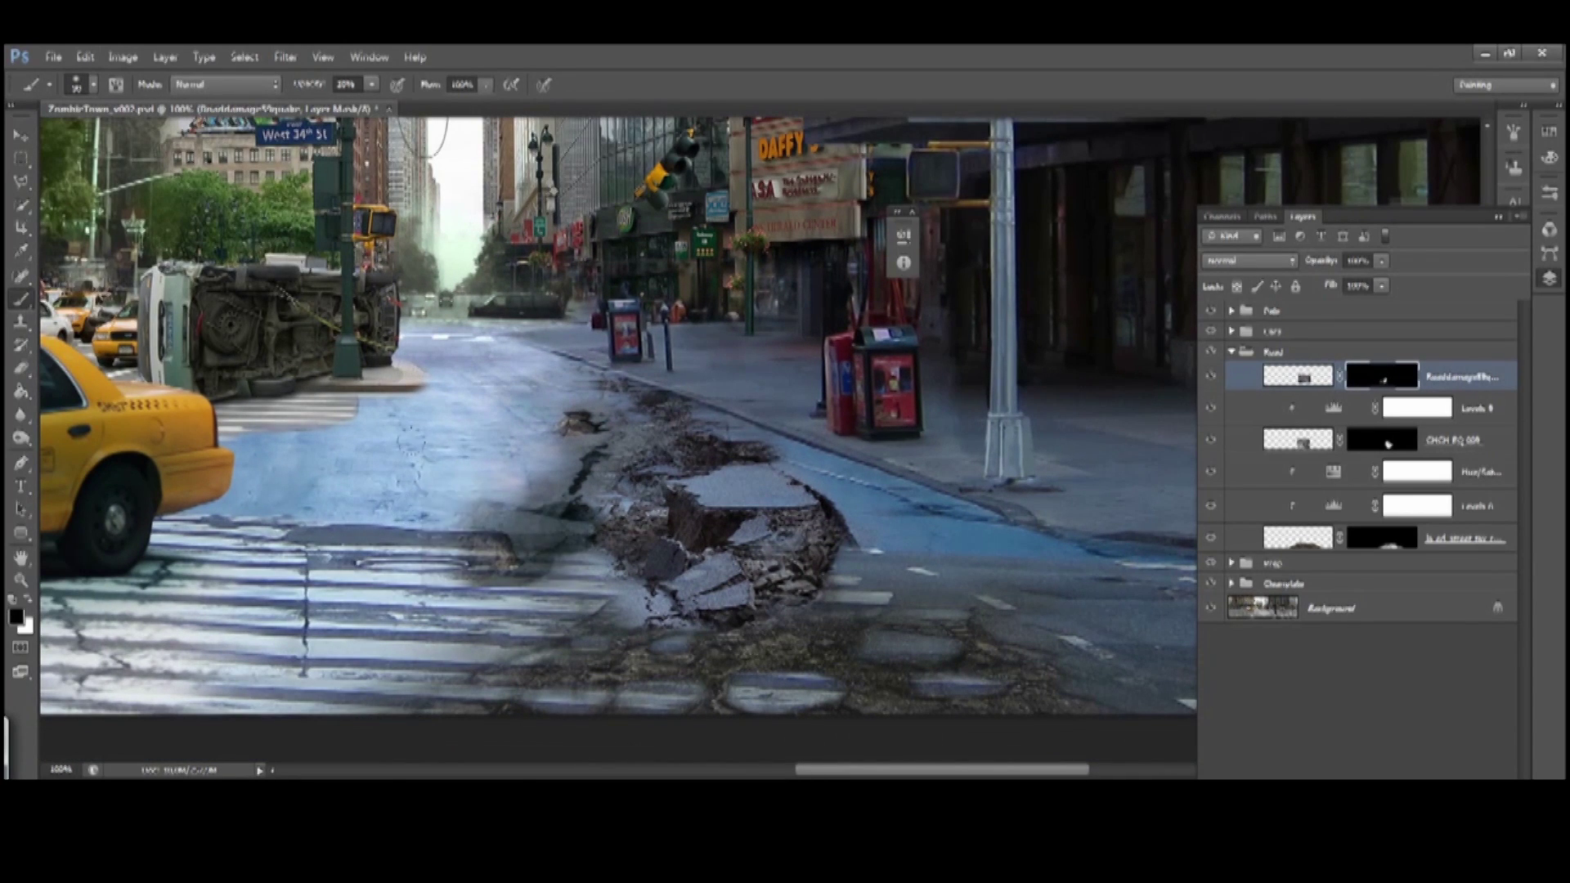
drag(541, 559, 571, 557)
key(x)
drag(1347, 362, 1246, 376)
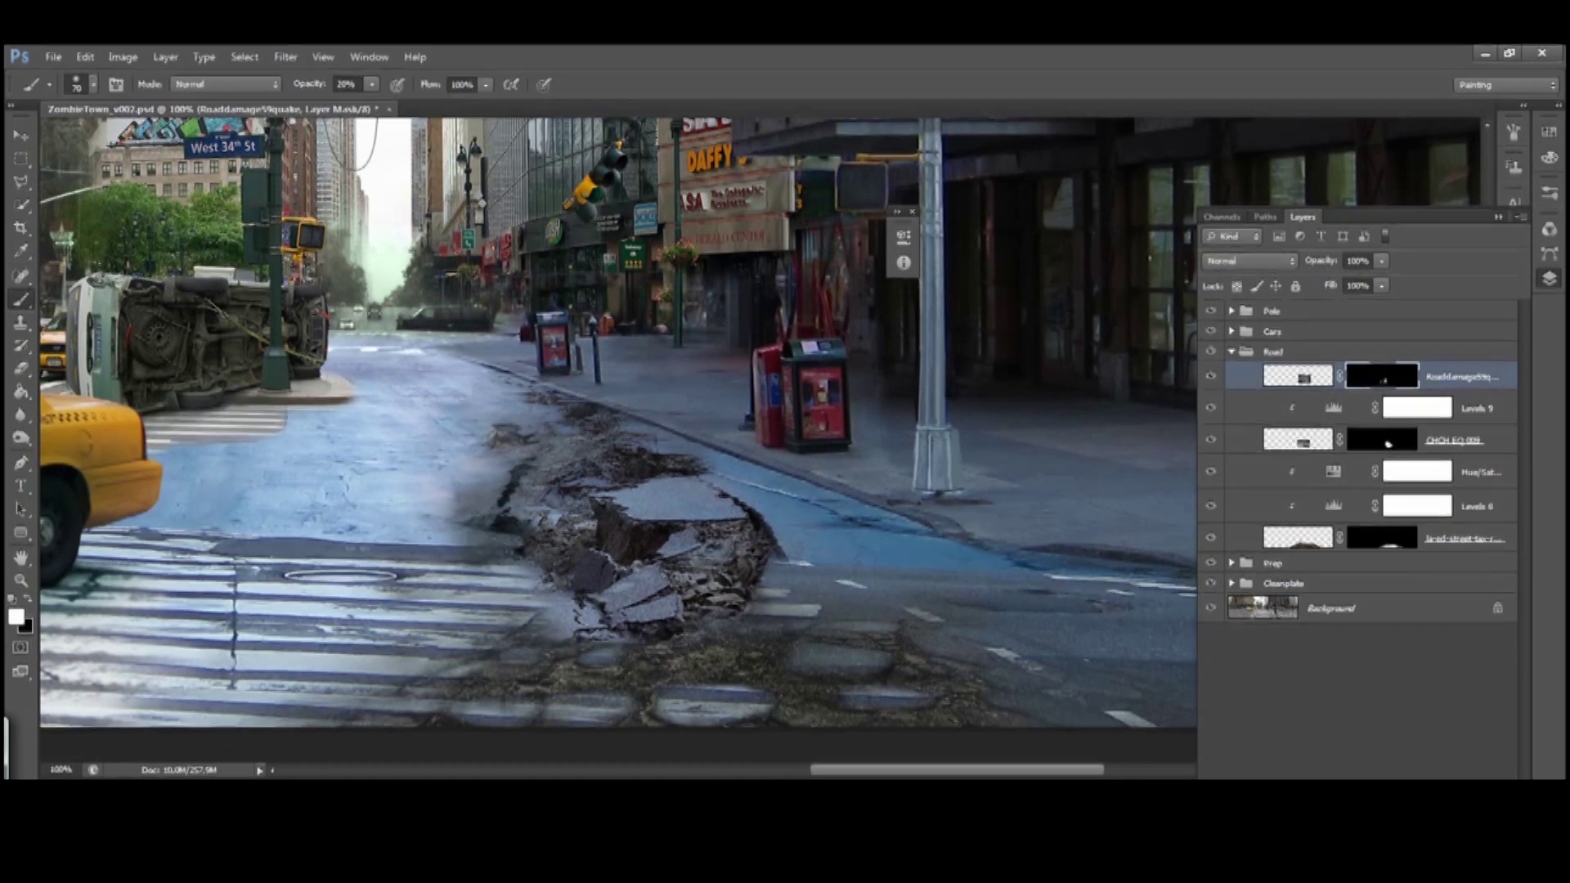
key(ctrl+minus)
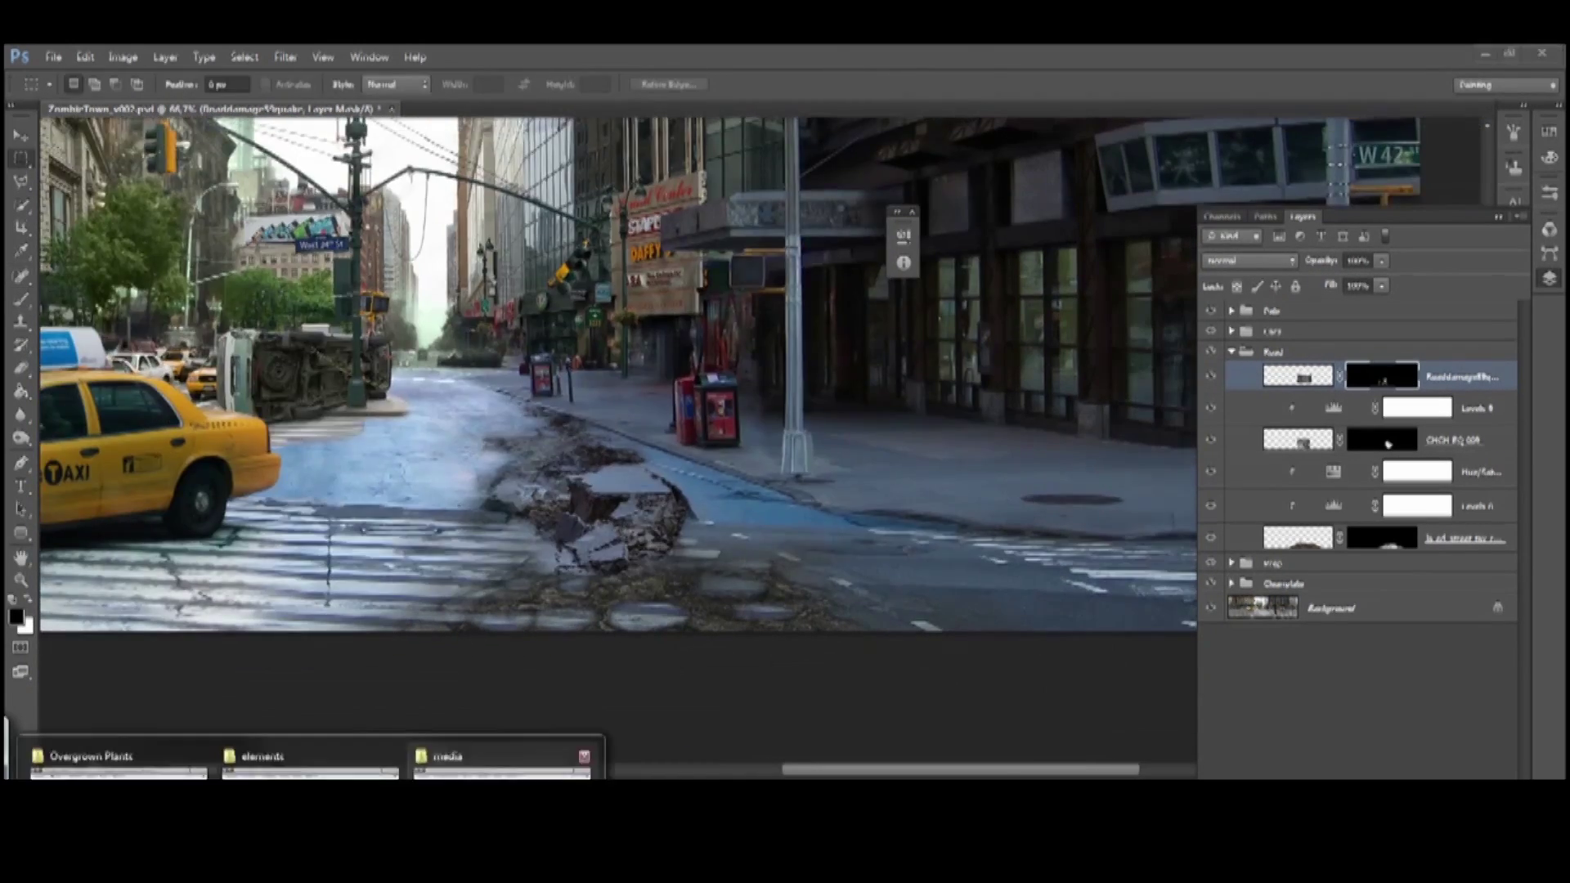
Place the New Brighton earthquake road-damage photo from the elements folder and fit it over the crater's left edge
click(309, 753)
drag(374, 291, 499, 467)
key(Return)
key(5)
key(ctrl+t)
key(Return)
Paint the New Brighton road damage in on its mask at 100% brush opacity, extending the broken asphalt left of the crater
key(b)
key(0)
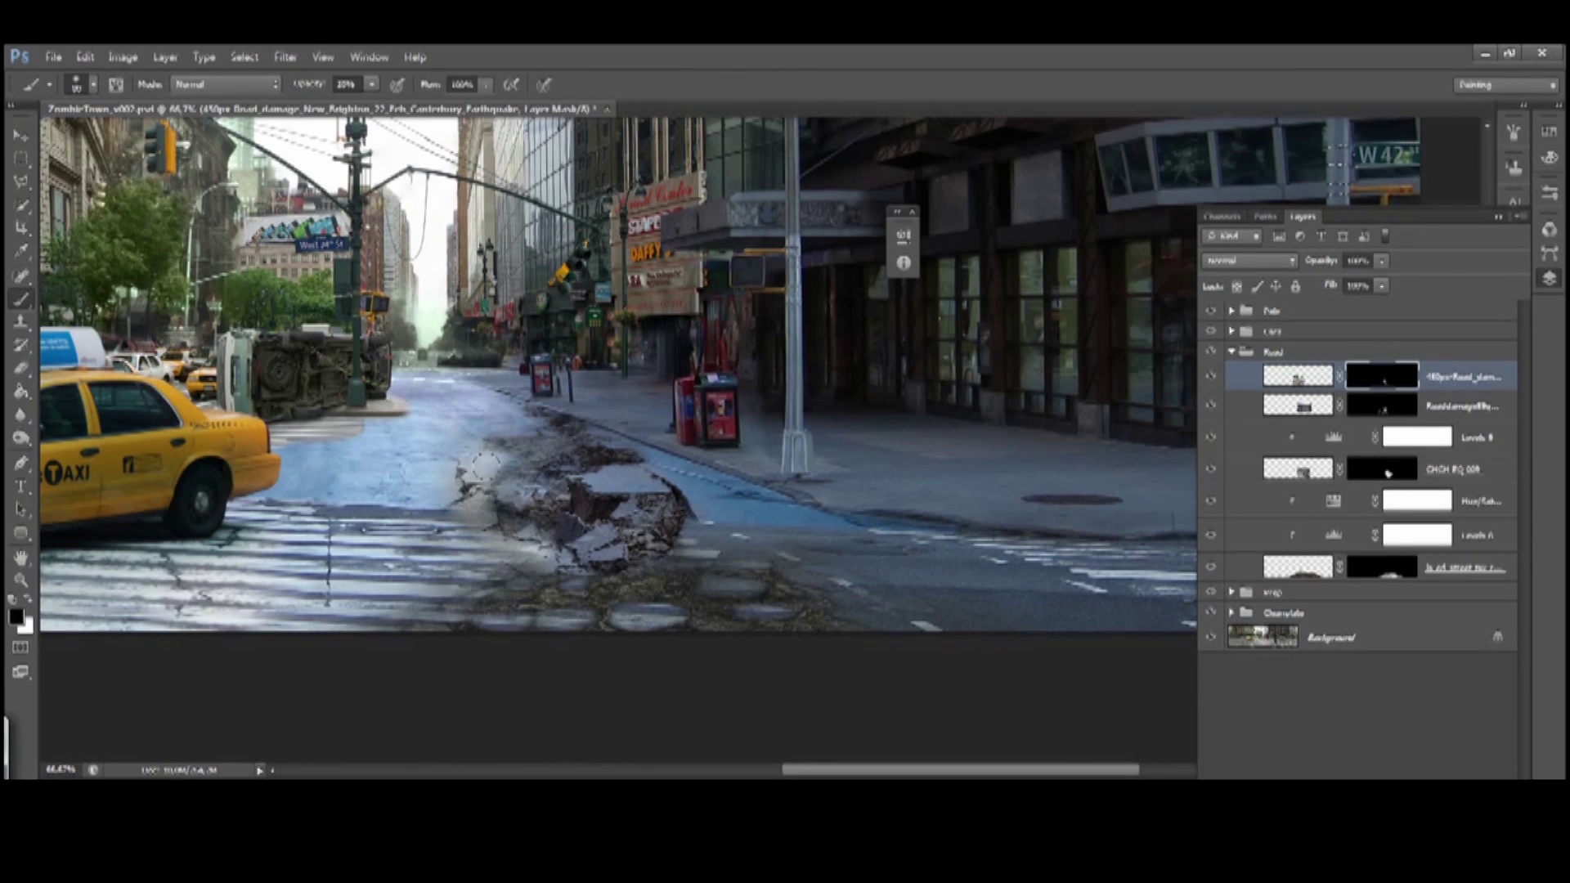
key(0)
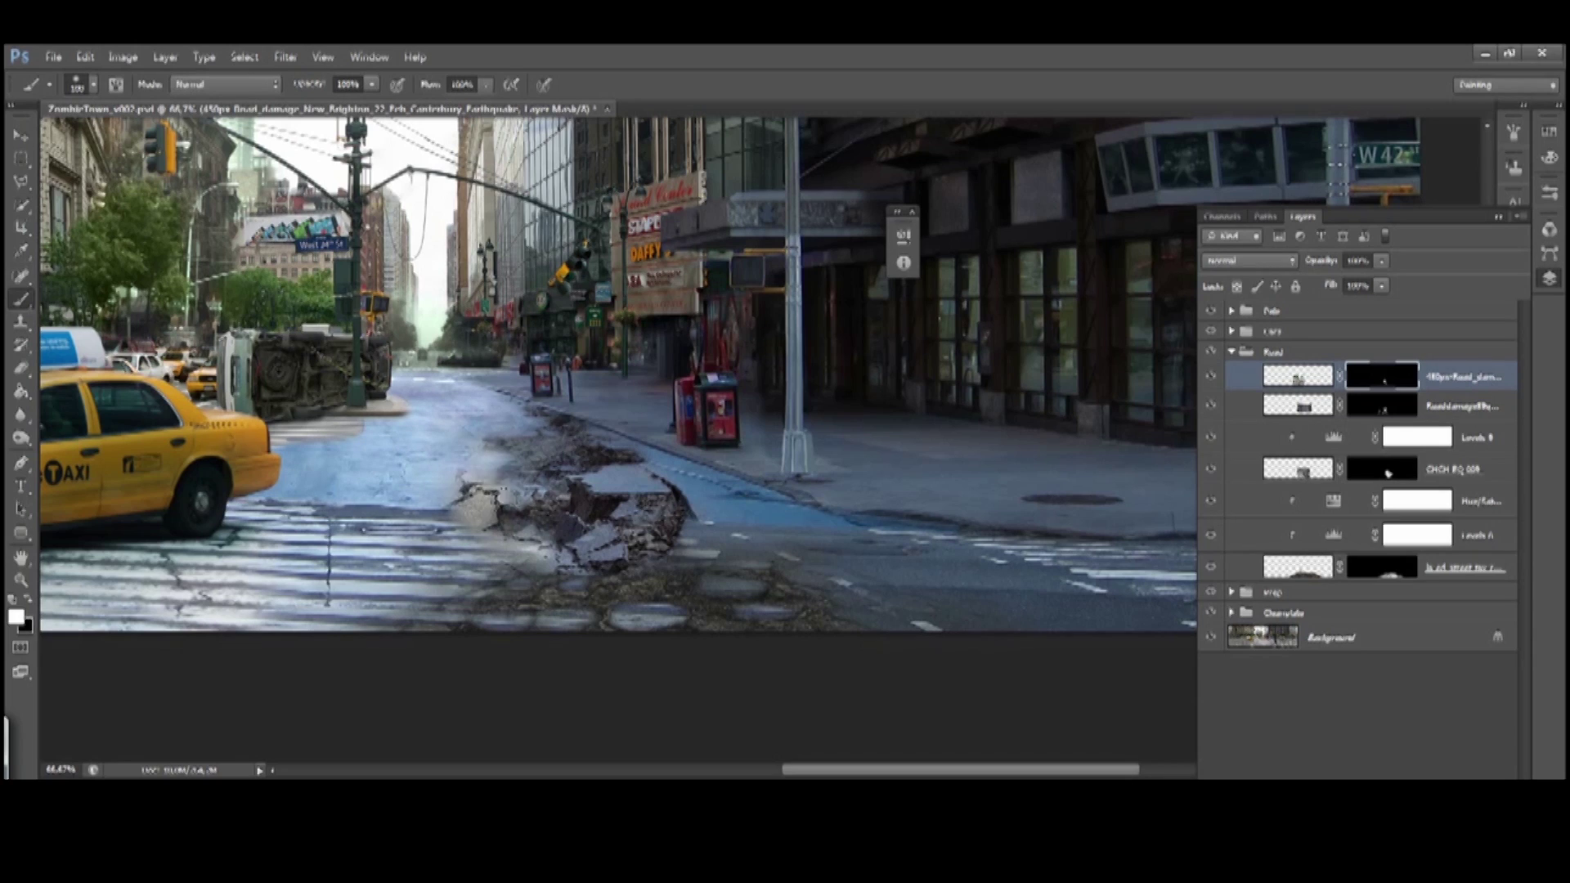
scroll(535, 526, up, 3)
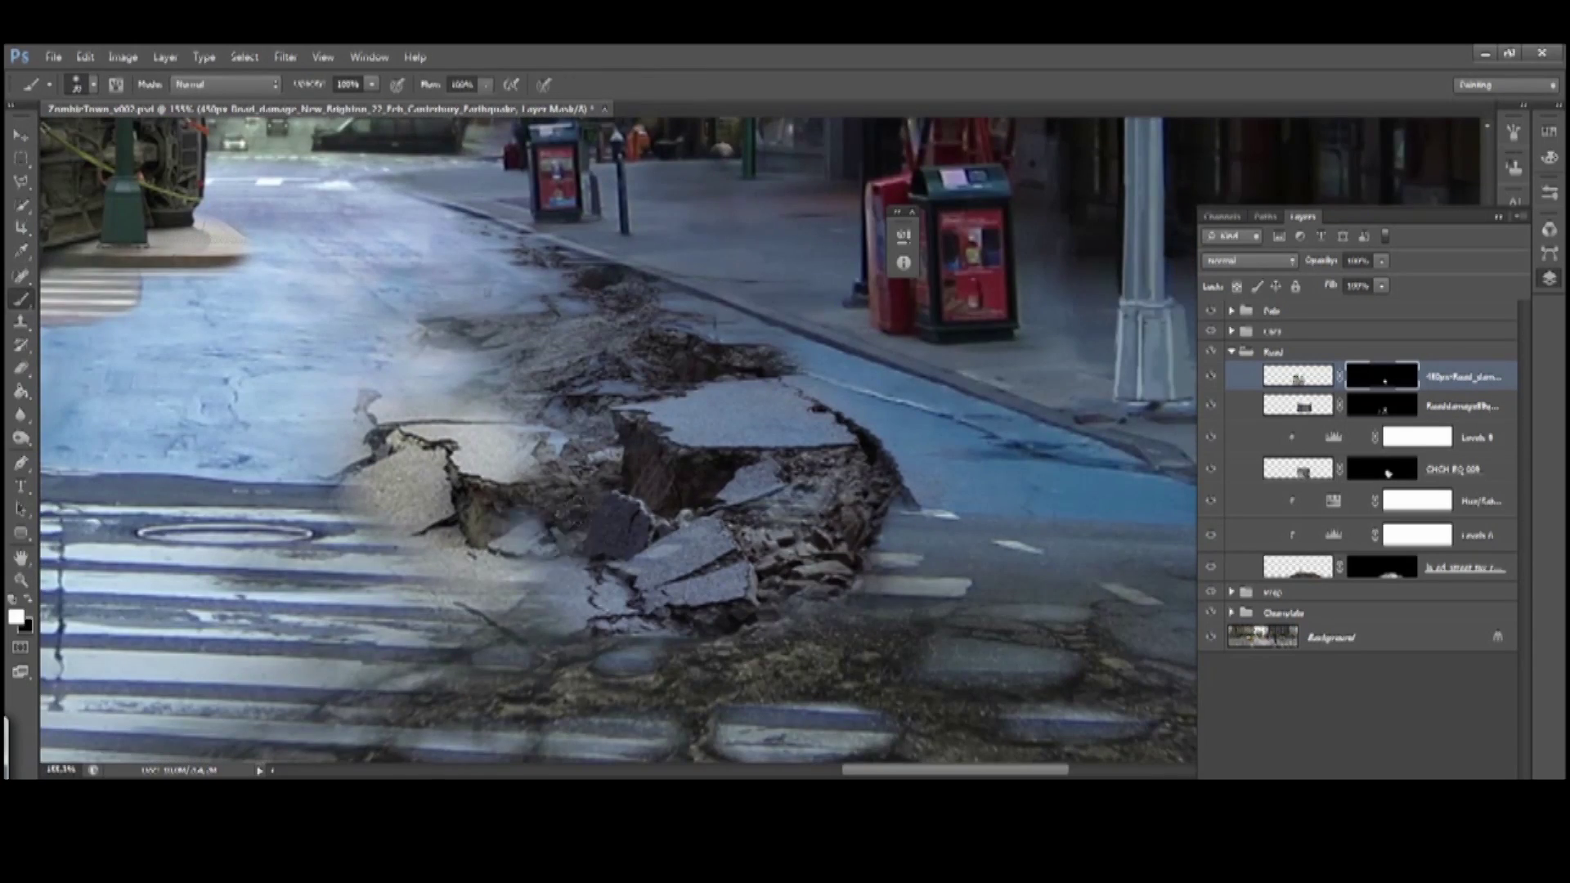
drag(346, 428, 515, 405)
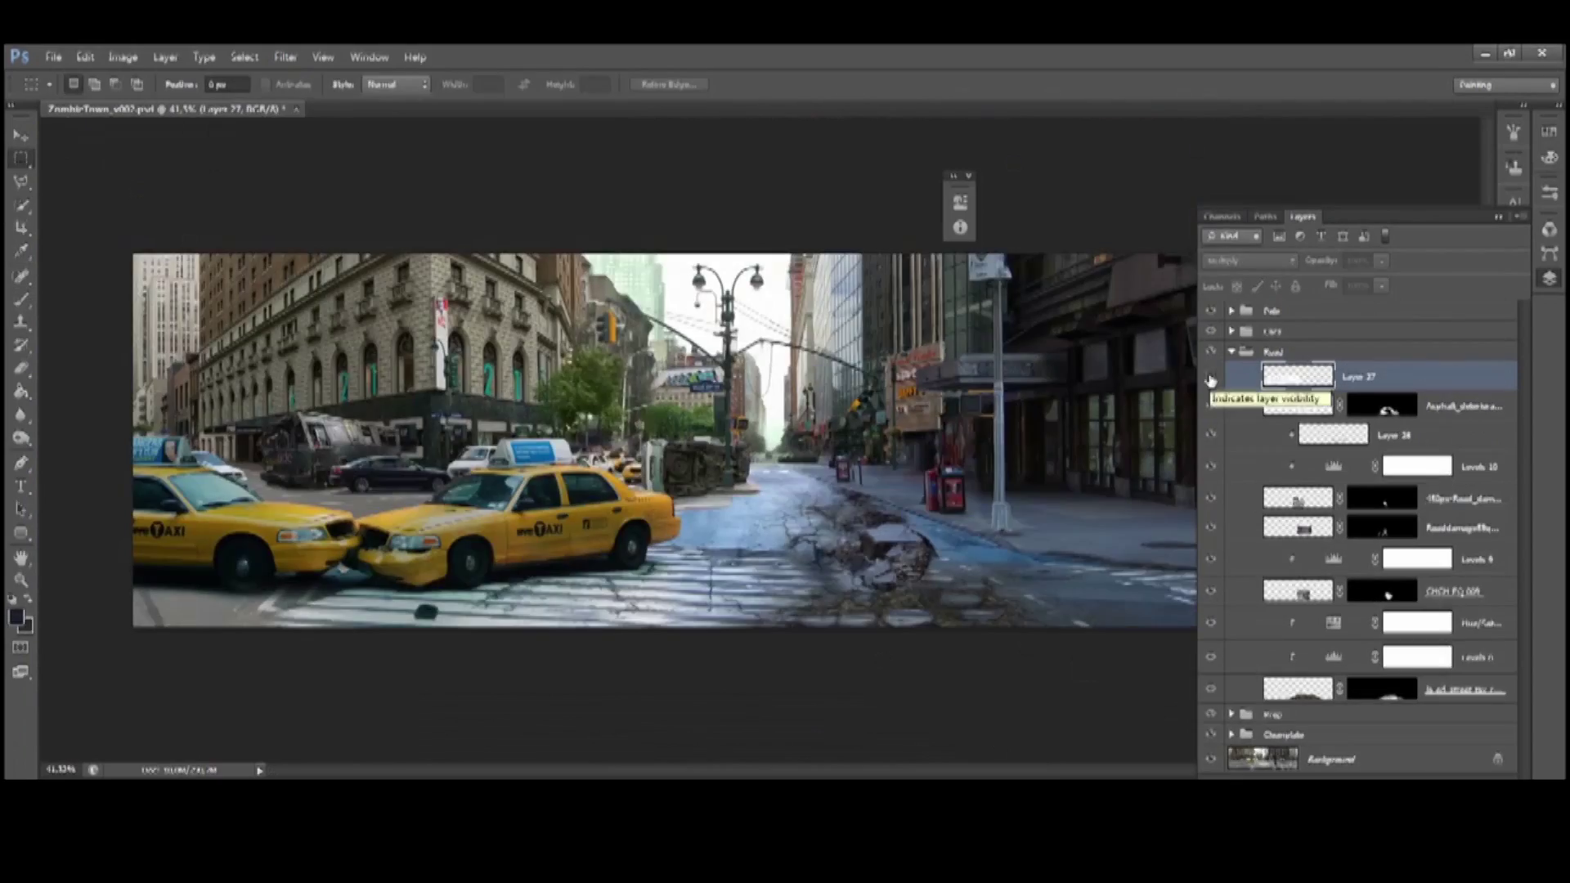
scroll(572, 573, up, 3)
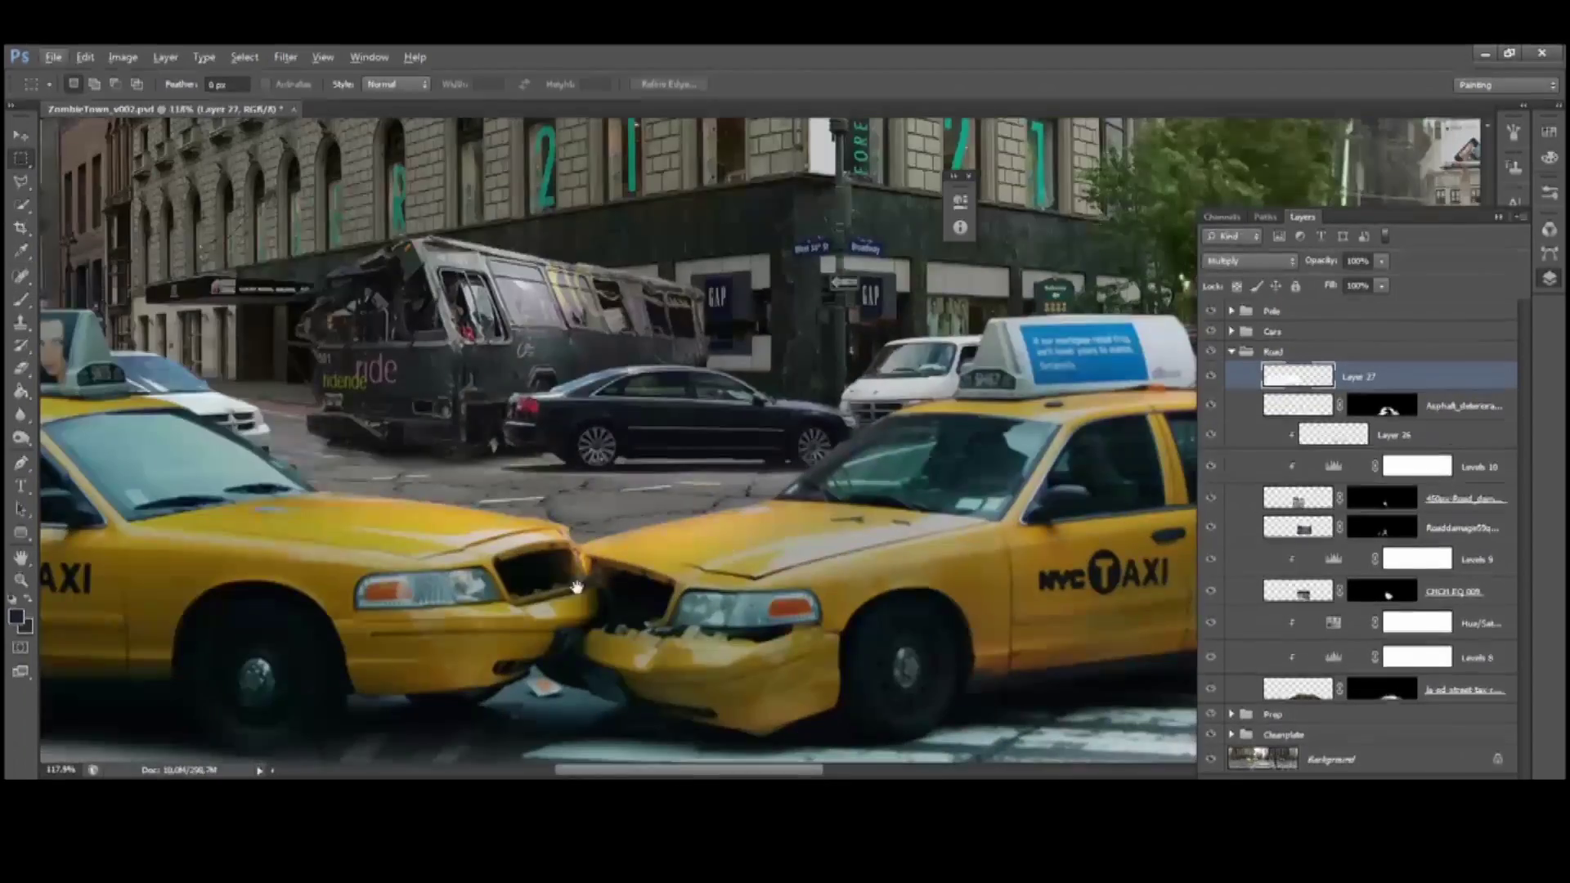
scroll(572, 572, down, 1)
scroll(572, 572, up, 2)
drag(875, 414, 949, 458)
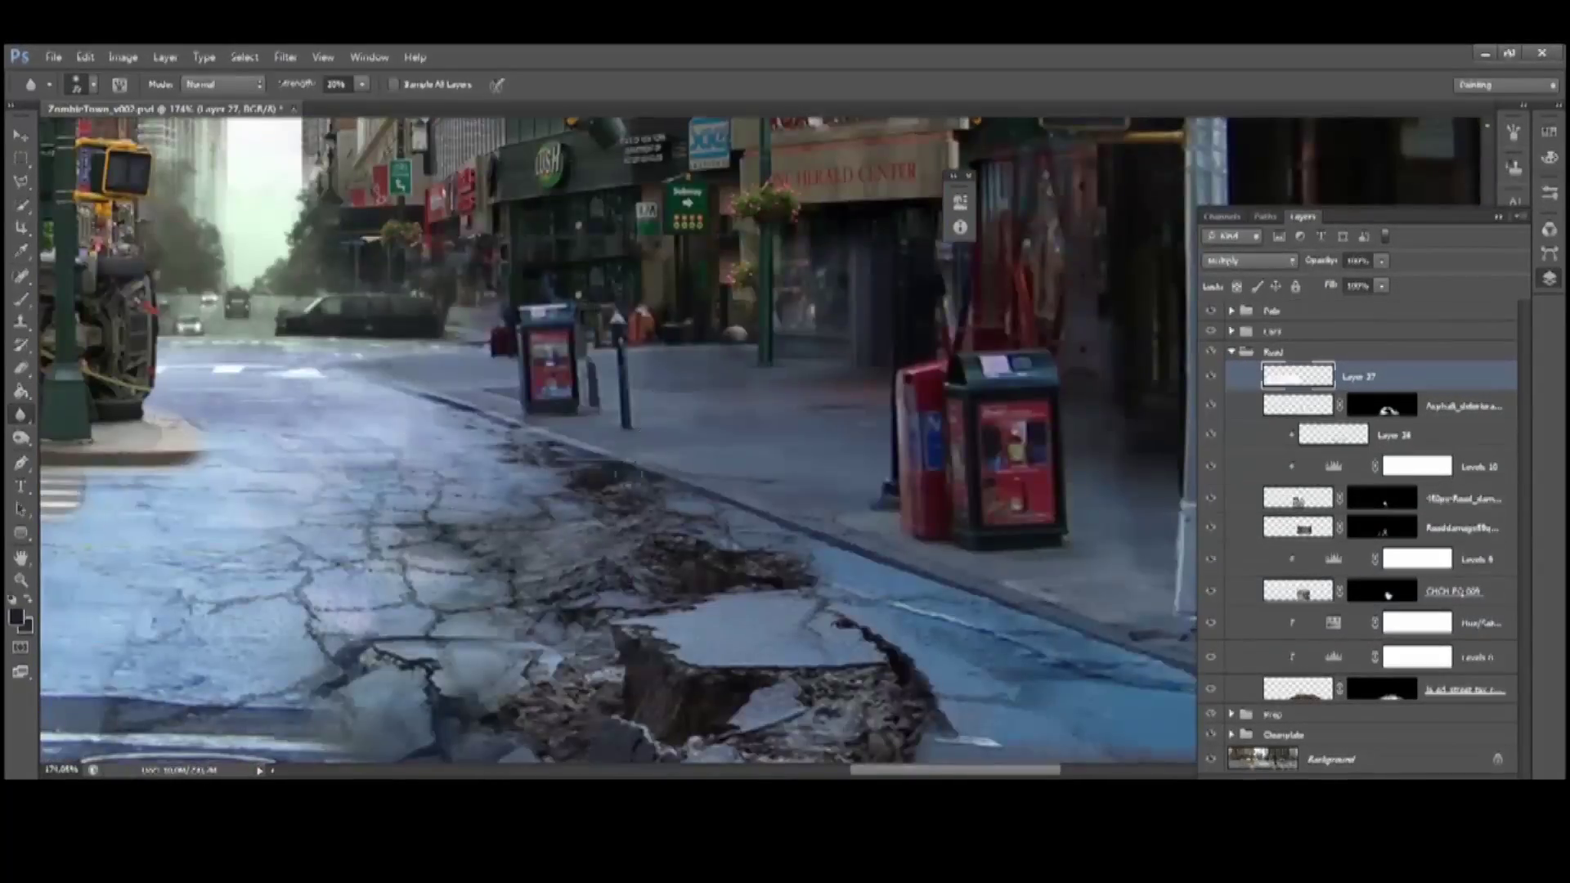
key(ctrl+0)
Place the earthquake-damaged road image and distort it to lie across the right-hand pavement and road
click(280, 757)
drag(466, 217, 834, 683)
drag(667, 558, 776, 522)
drag(946, 596, 1146, 648)
drag(613, 421, 619, 399)
key(Return)
Set the earthquake-damaged road layer to Multiply and adjust its Levels to blend with the street
click(1248, 260)
click(1235, 327)
key(ctrl+l)
drag(427, 577, 342, 581)
key(Return)
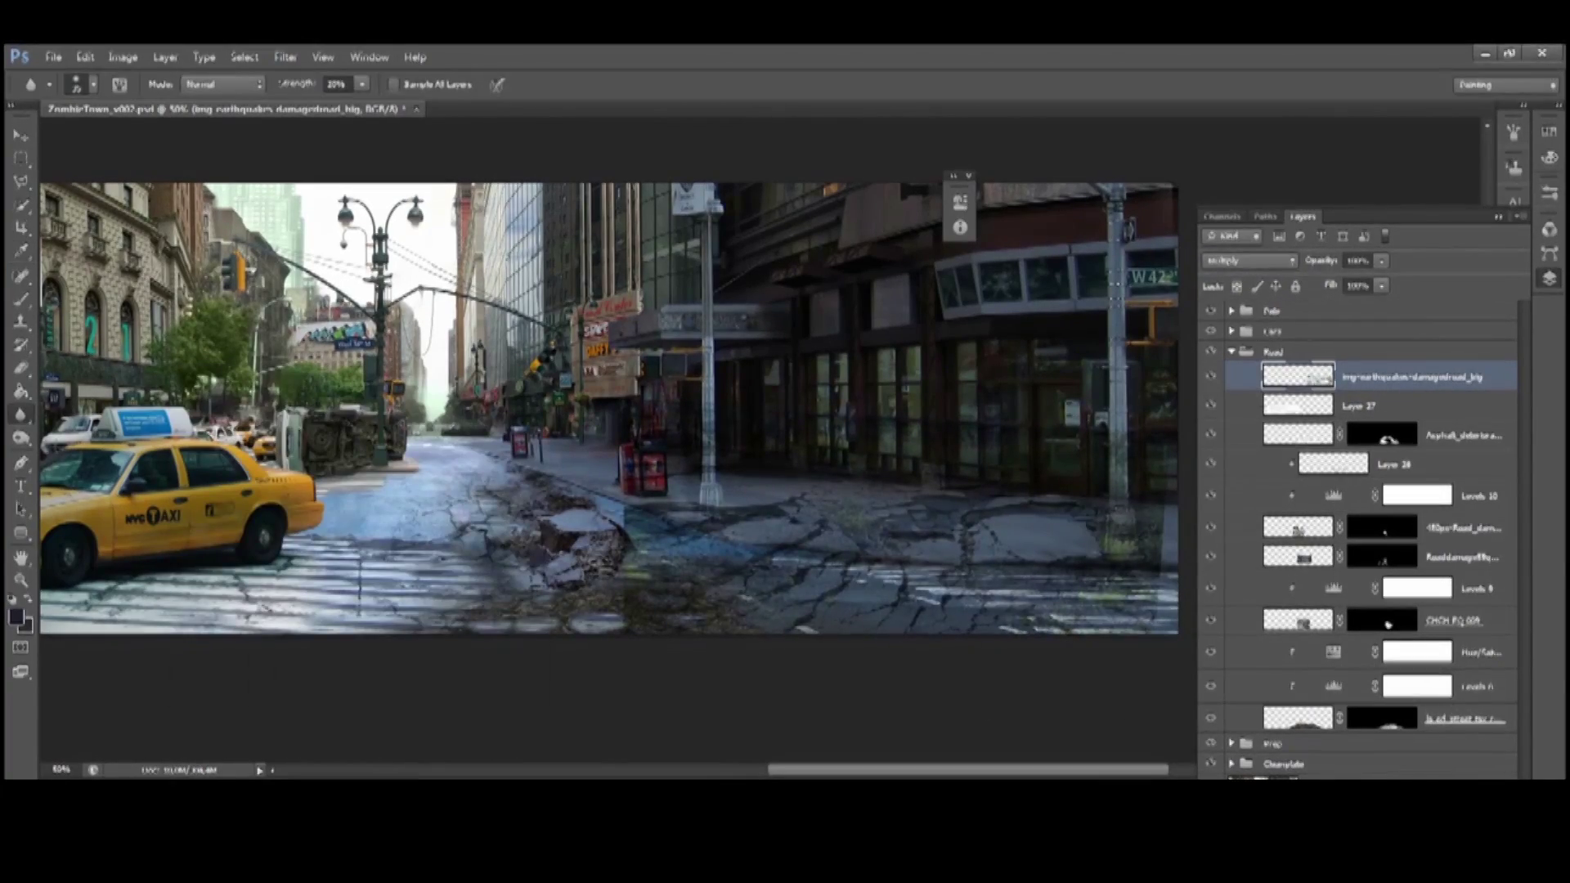
Hide the damaged road layer with a black mask and paint its cracks in on the pavement between the lamp posts
alt+click(1386, 777)
key(b)
key(x)
mouse_move(671, 502)
mouse_down()
mouse_move(813, 503)
mouse_move(843, 482)
mouse_move(690, 505)
mouse_move(802, 502)
mouse_move(953, 559)
mouse_up()
key(bracketleft)
key(bracketleft)
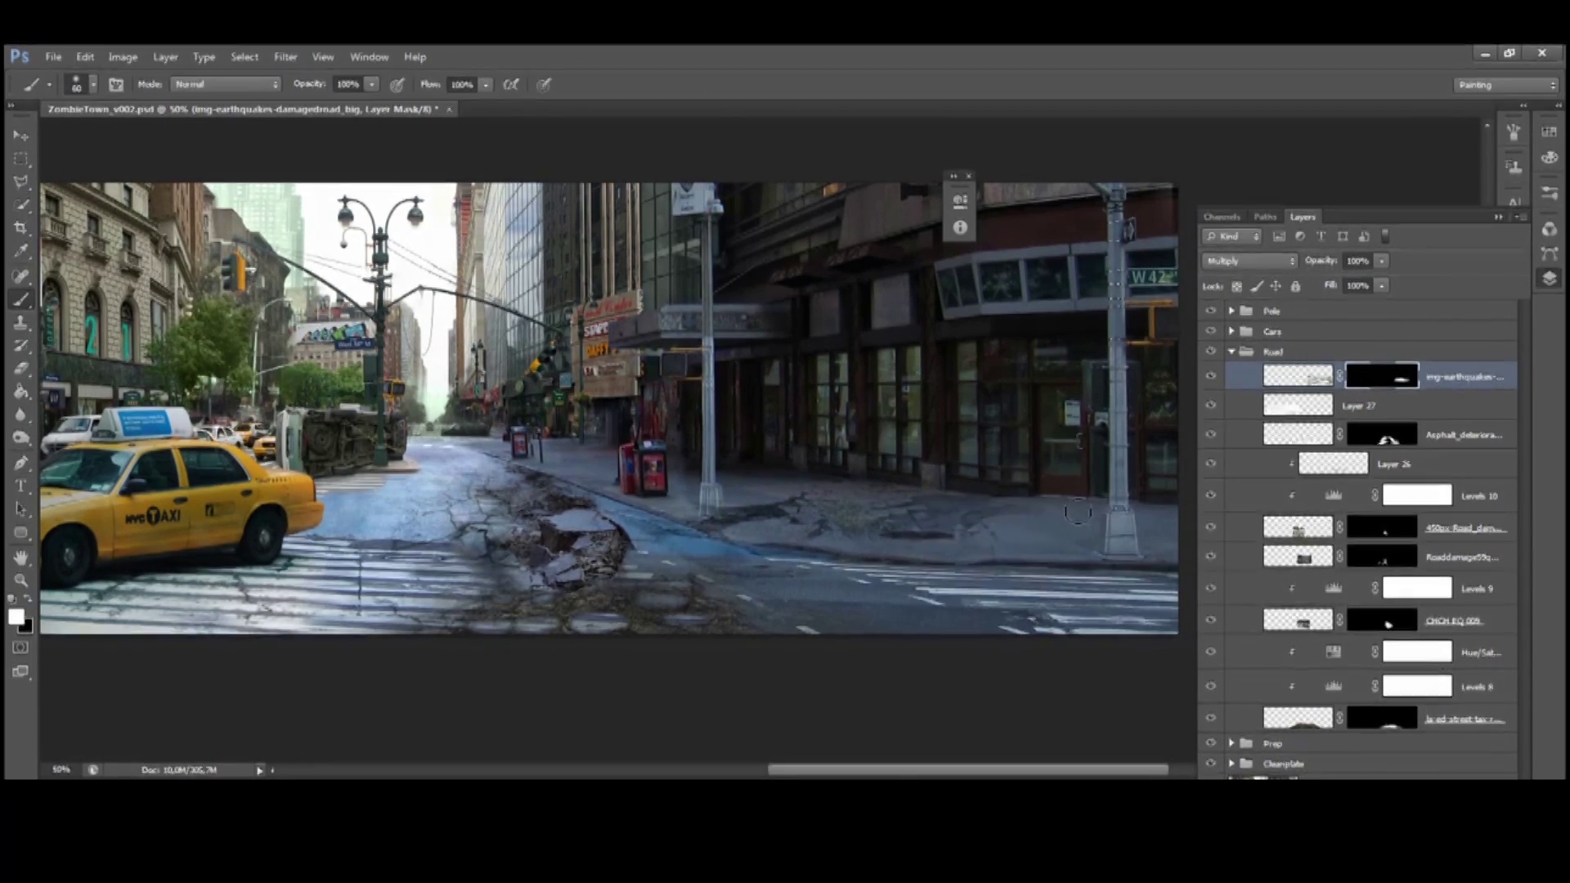
Refine the pavement crack mask, alternating black and white paint to shape the damage along the kerb
key(x)
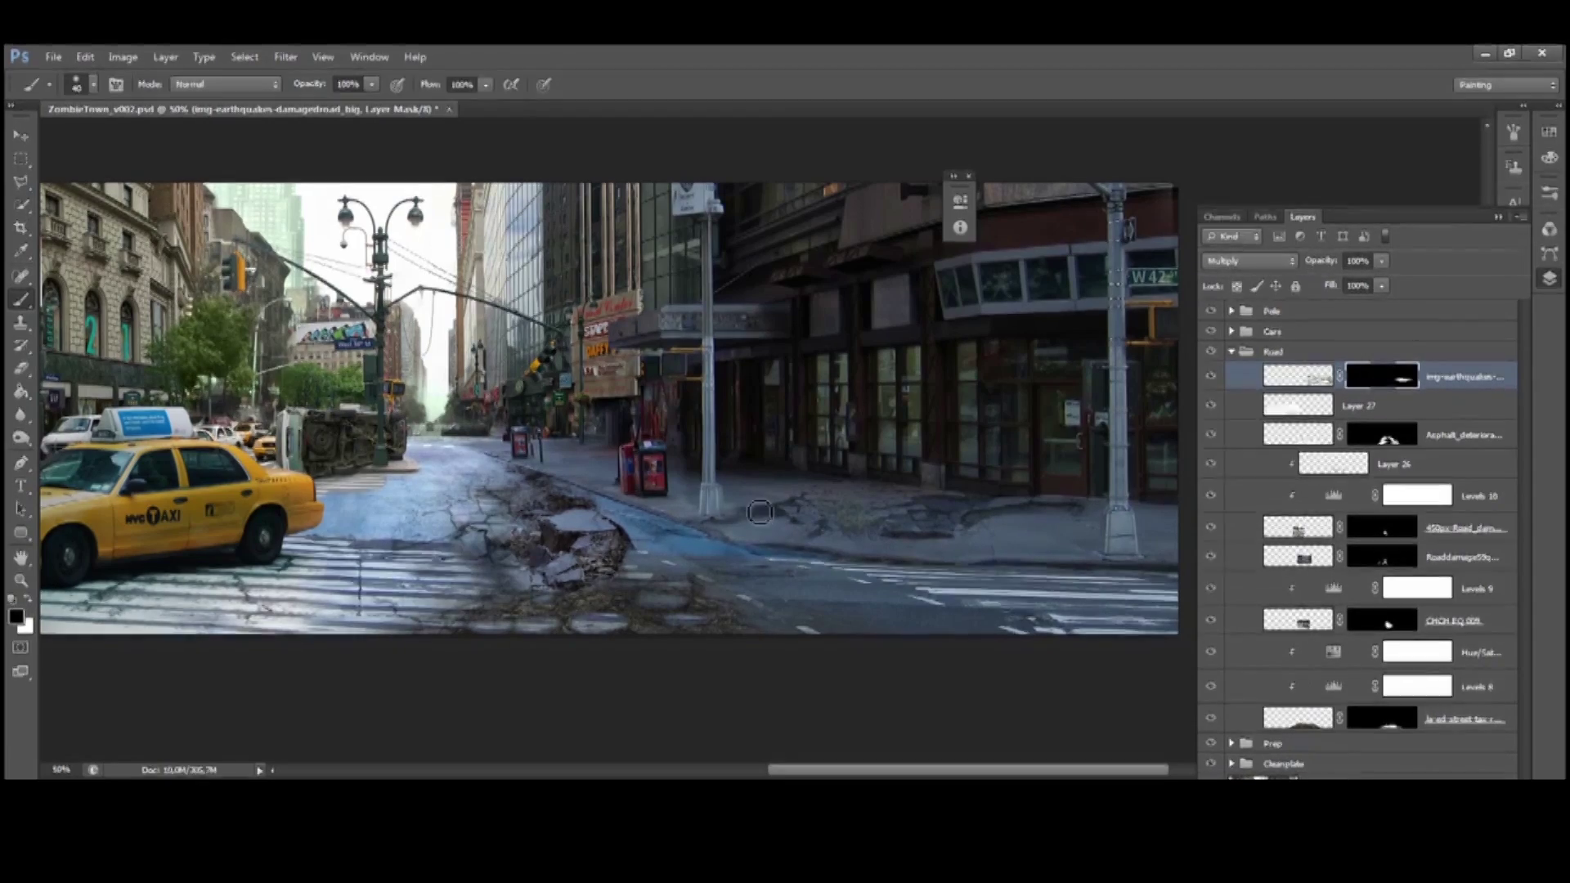
scroll(736, 515, down, 2)
scroll(606, 548, up, 3)
drag(605, 549, 661, 592)
key(x)
scroll(561, 588, right, 3)
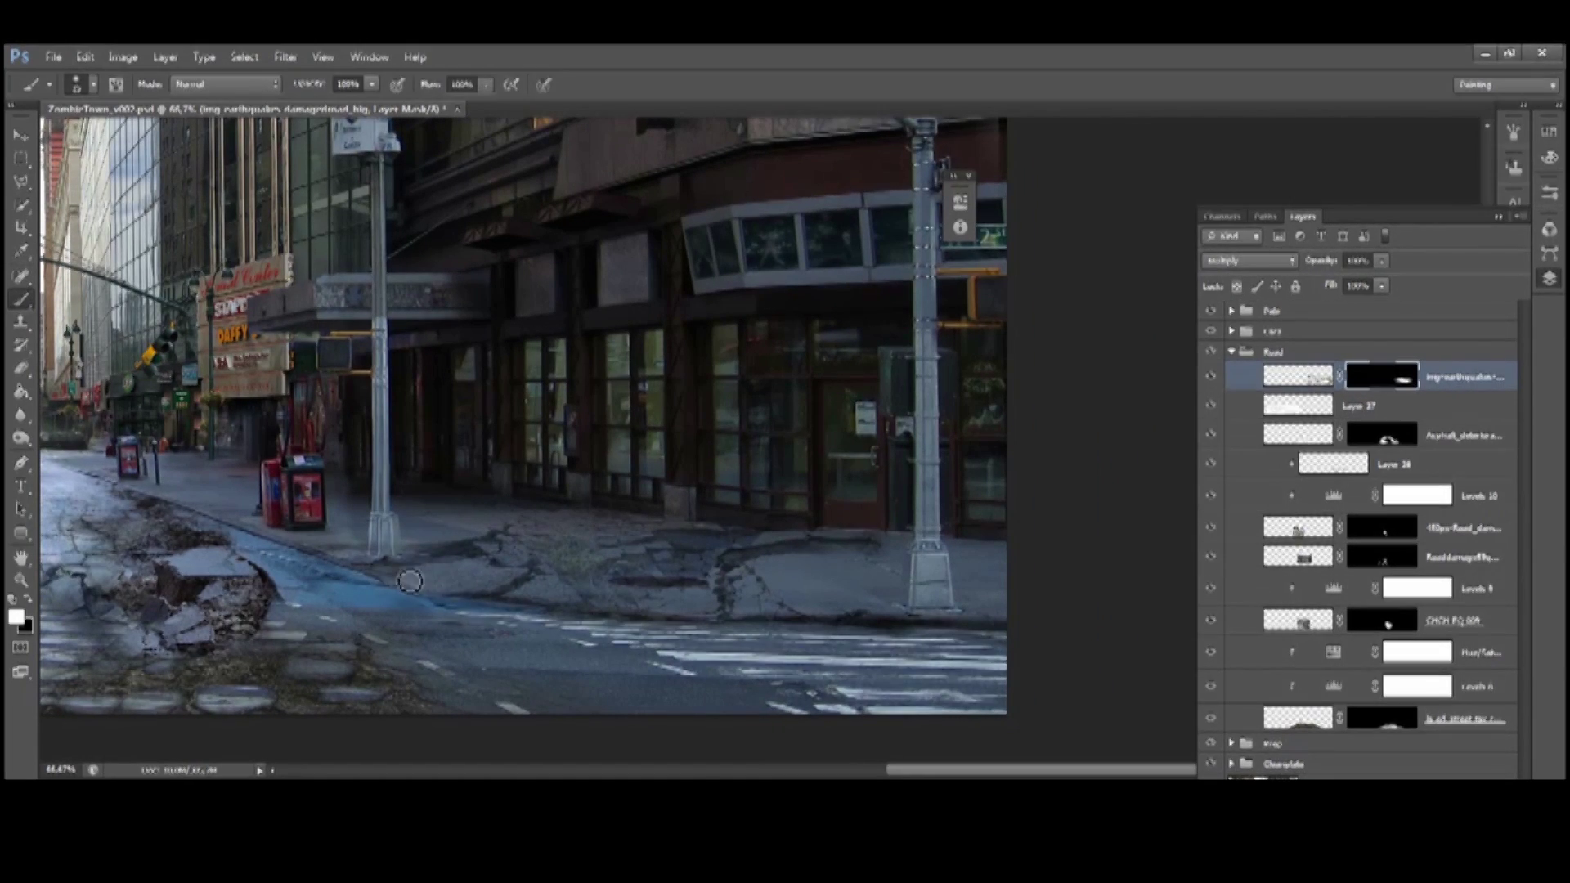
Transform the damaged road image, squashing it vertically and rotating it slightly to follow the pavement's perspective
key(ctrl+minus)
key(ctrl+minus)
key(m)
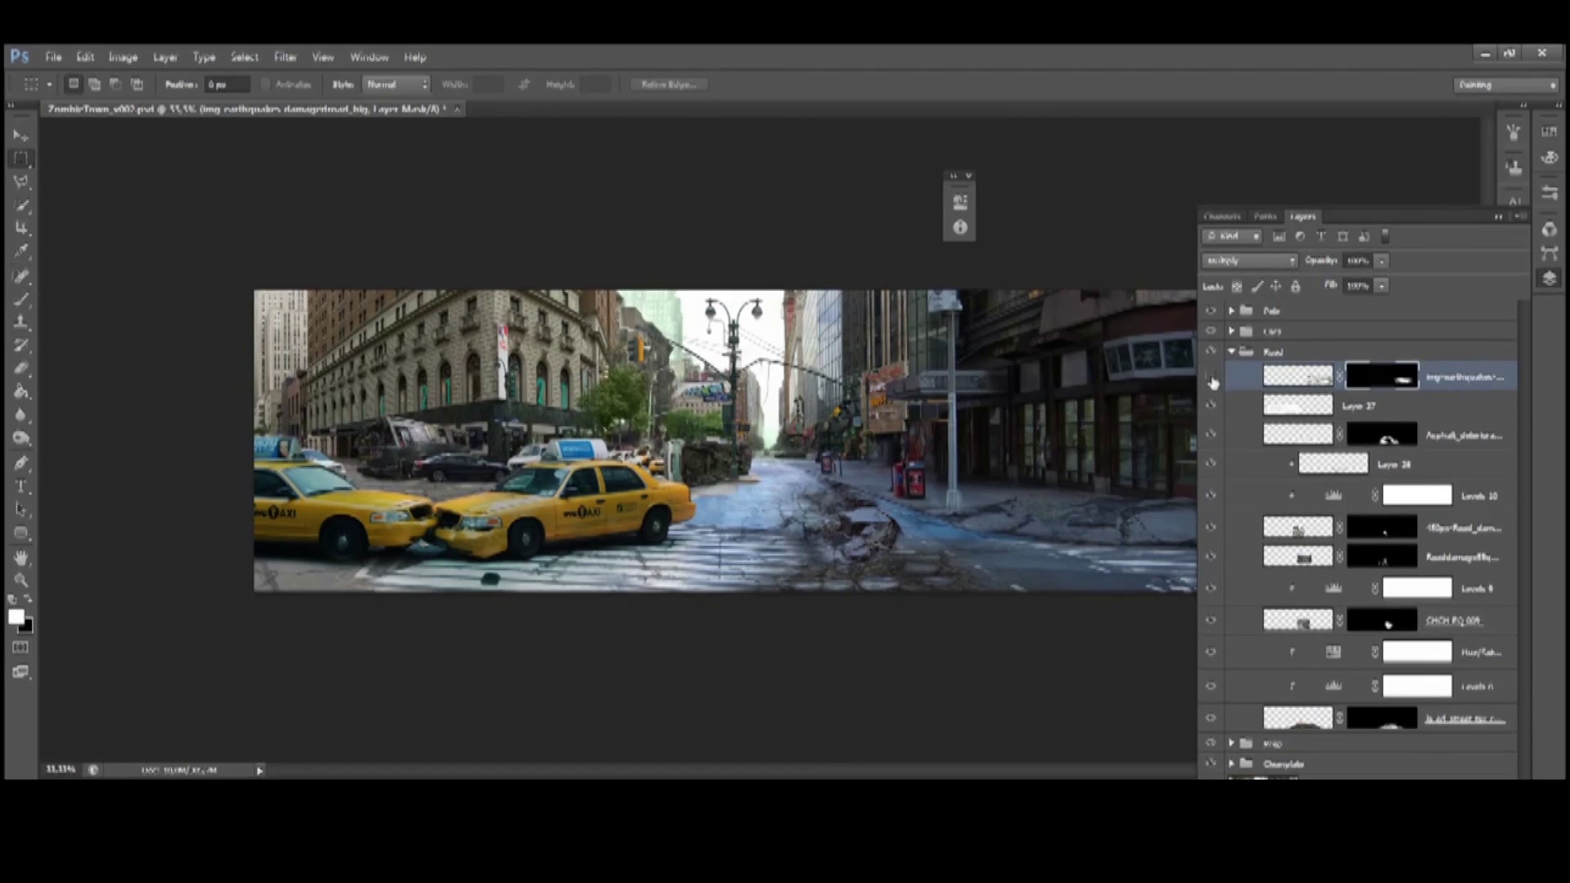
key(ctrl+t)
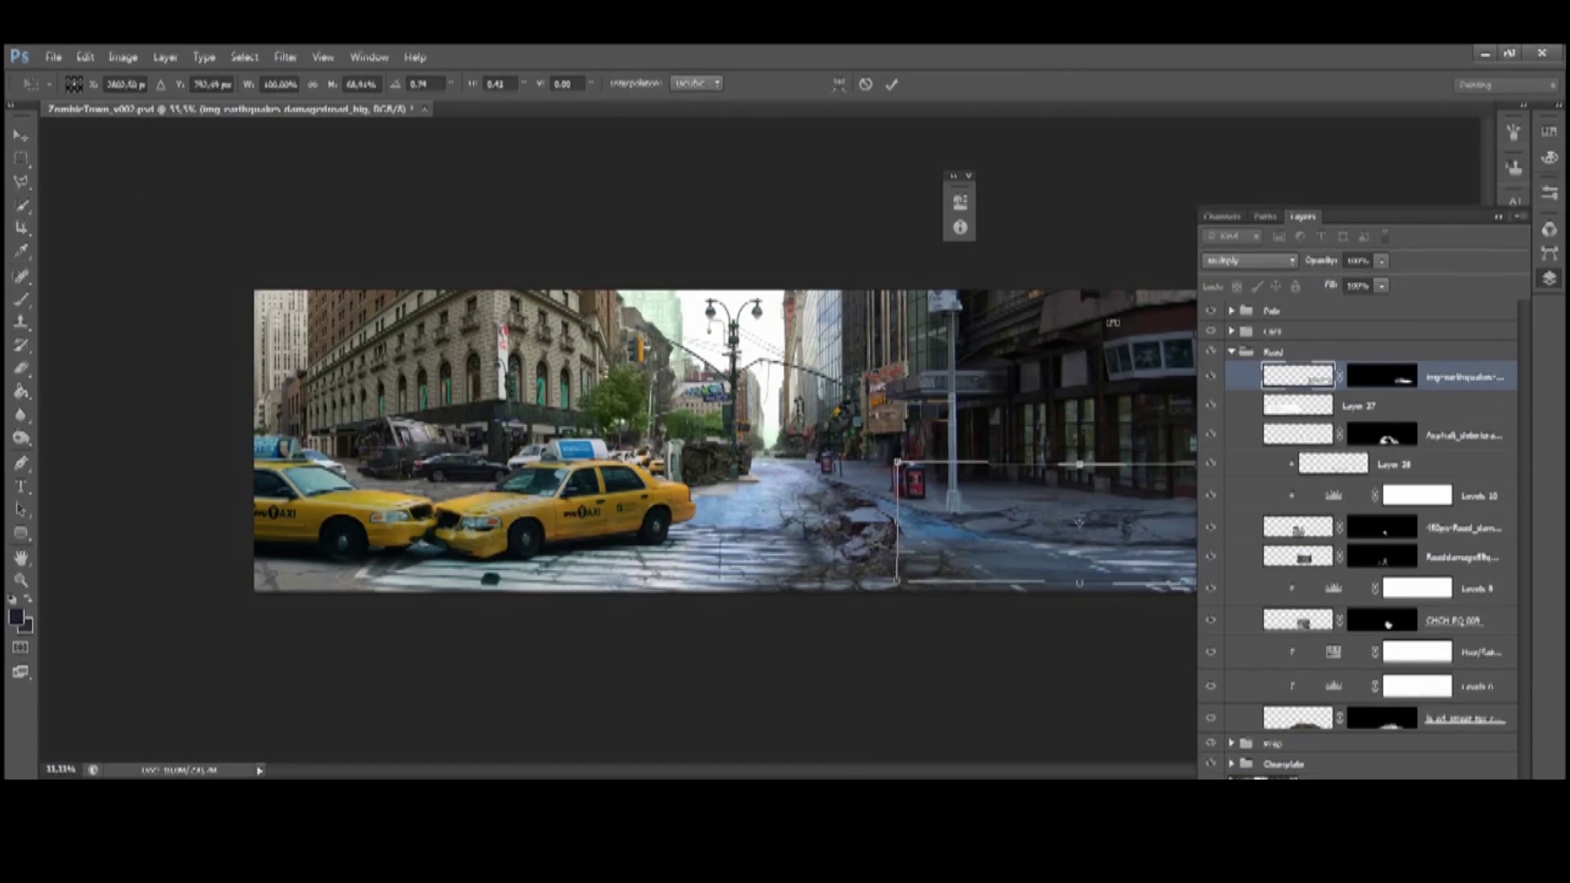
key(Return)
Add a Levels adjustment clipped to the pavement crack layer to adjust its tones
key(ctrl+plus)
key(ctrl+l)
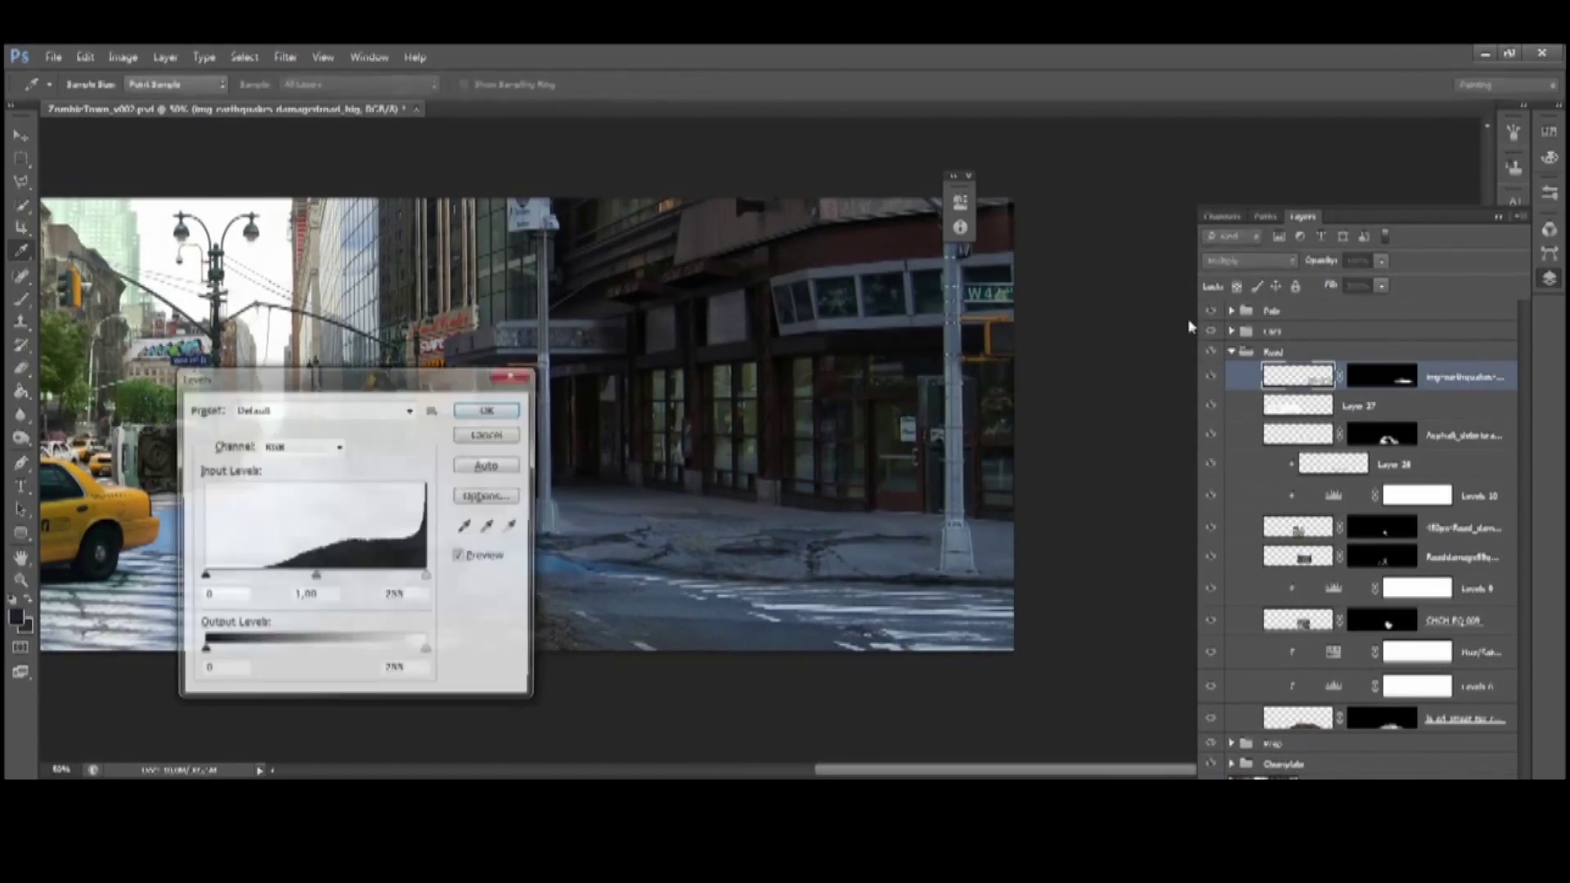
key(Escape)
alt+click(1254, 394)
Go through the road layers one by one and inspect the settings of the crater's Levels adjustment
click(1276, 410)
click(1280, 442)
click(1298, 562)
click(1297, 590)
click(1348, 695)
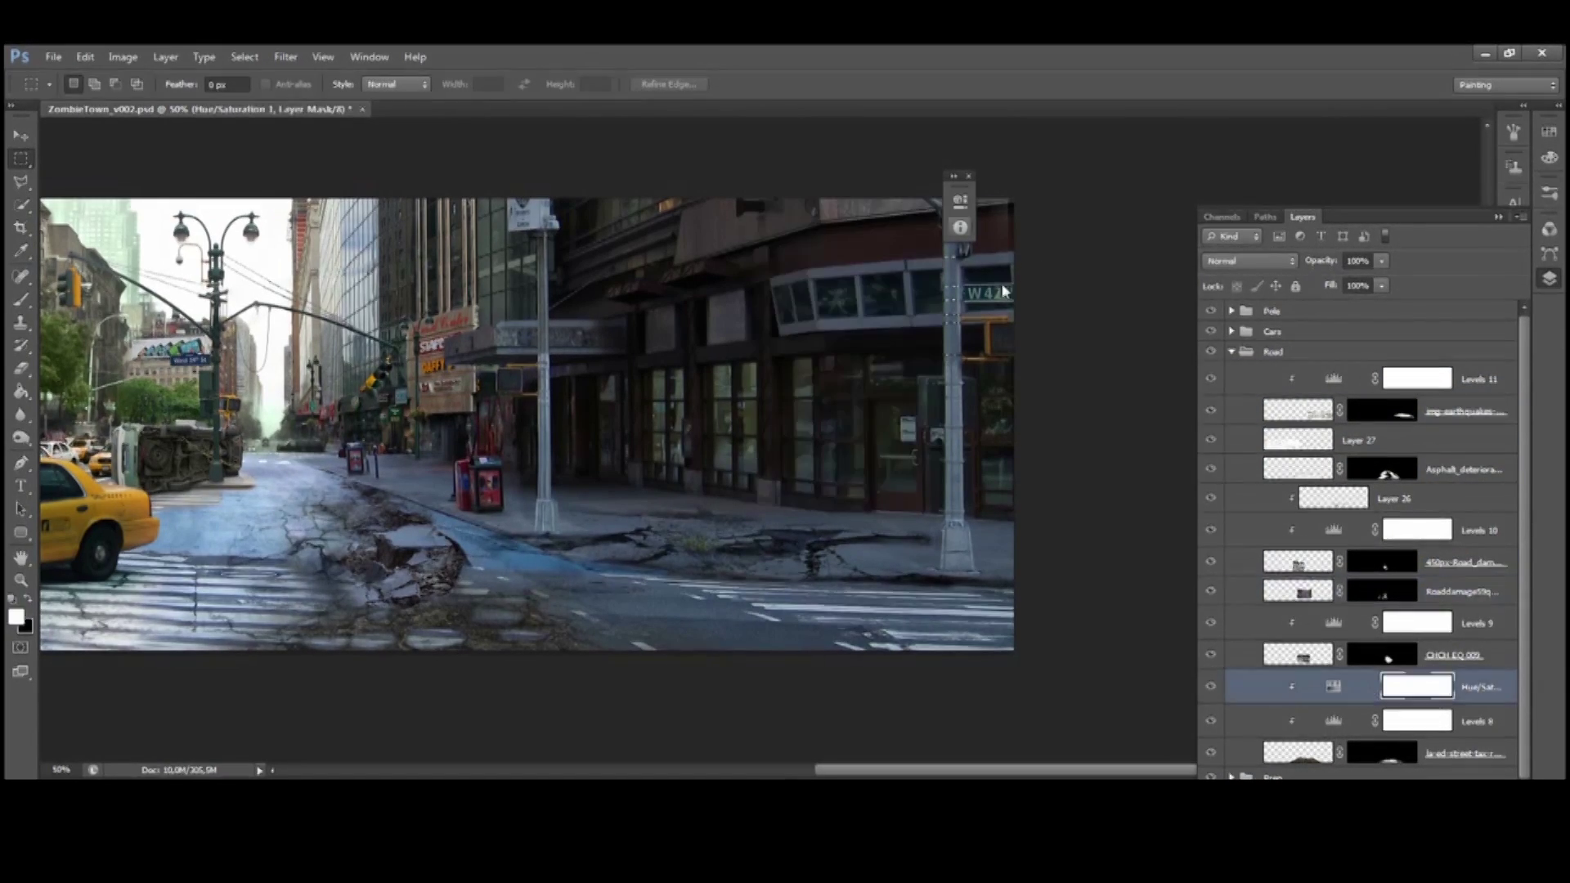
click(1298, 469)
click(1349, 530)
click(1349, 623)
double_click(1263, 622)
click(1432, 498)
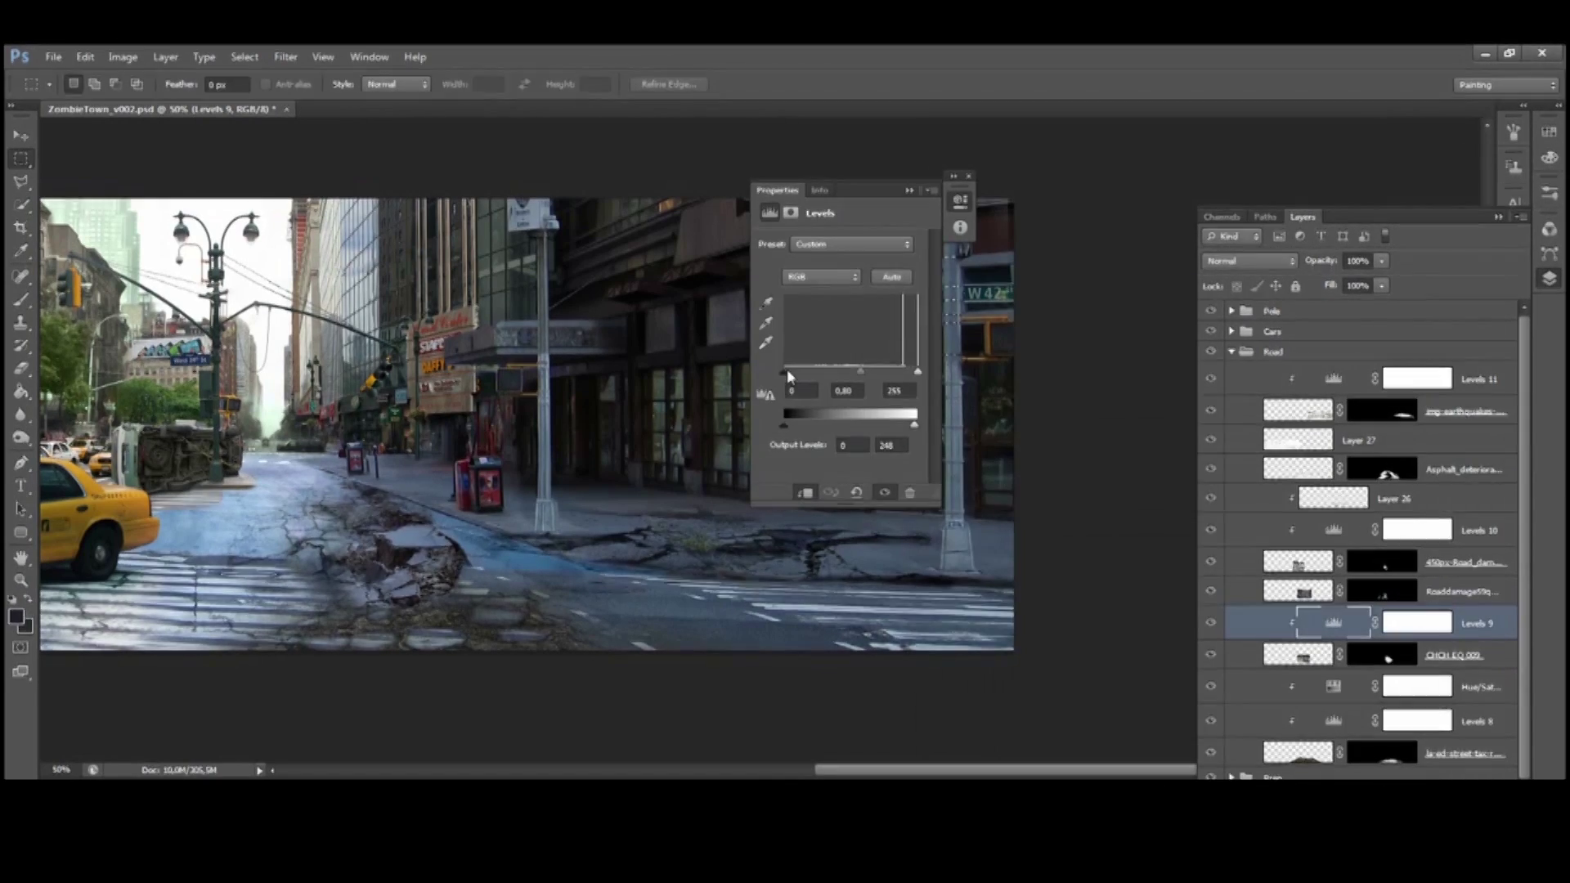
key(alt+bracketleft)
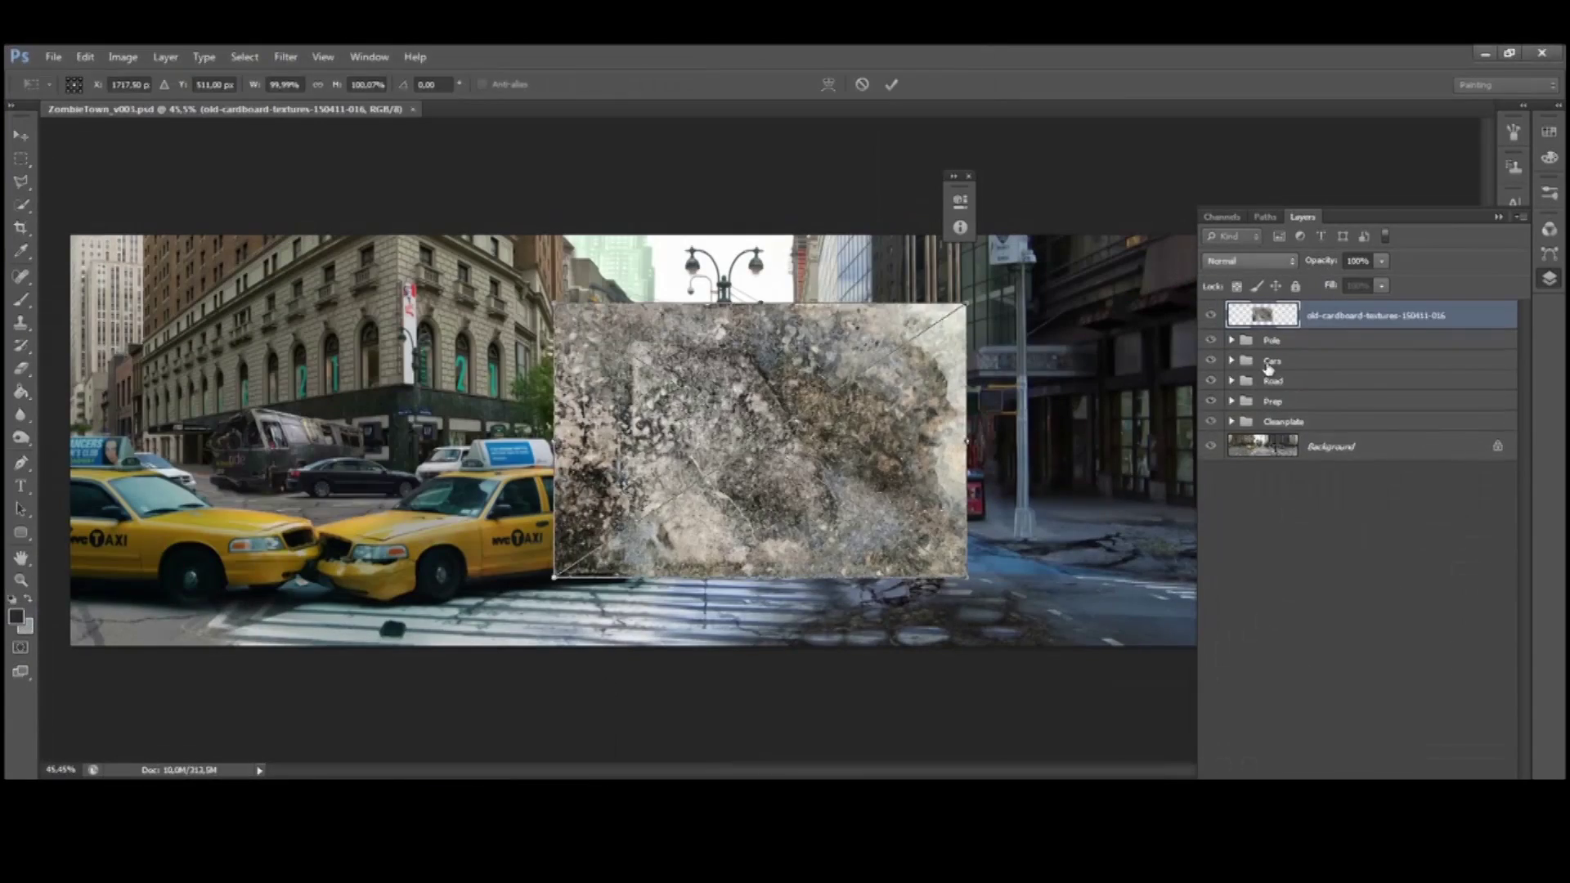
Move the old-cardboard texture into the Road group and distort it in perspective across the road and right-hand pavement
key(ctrl+t)
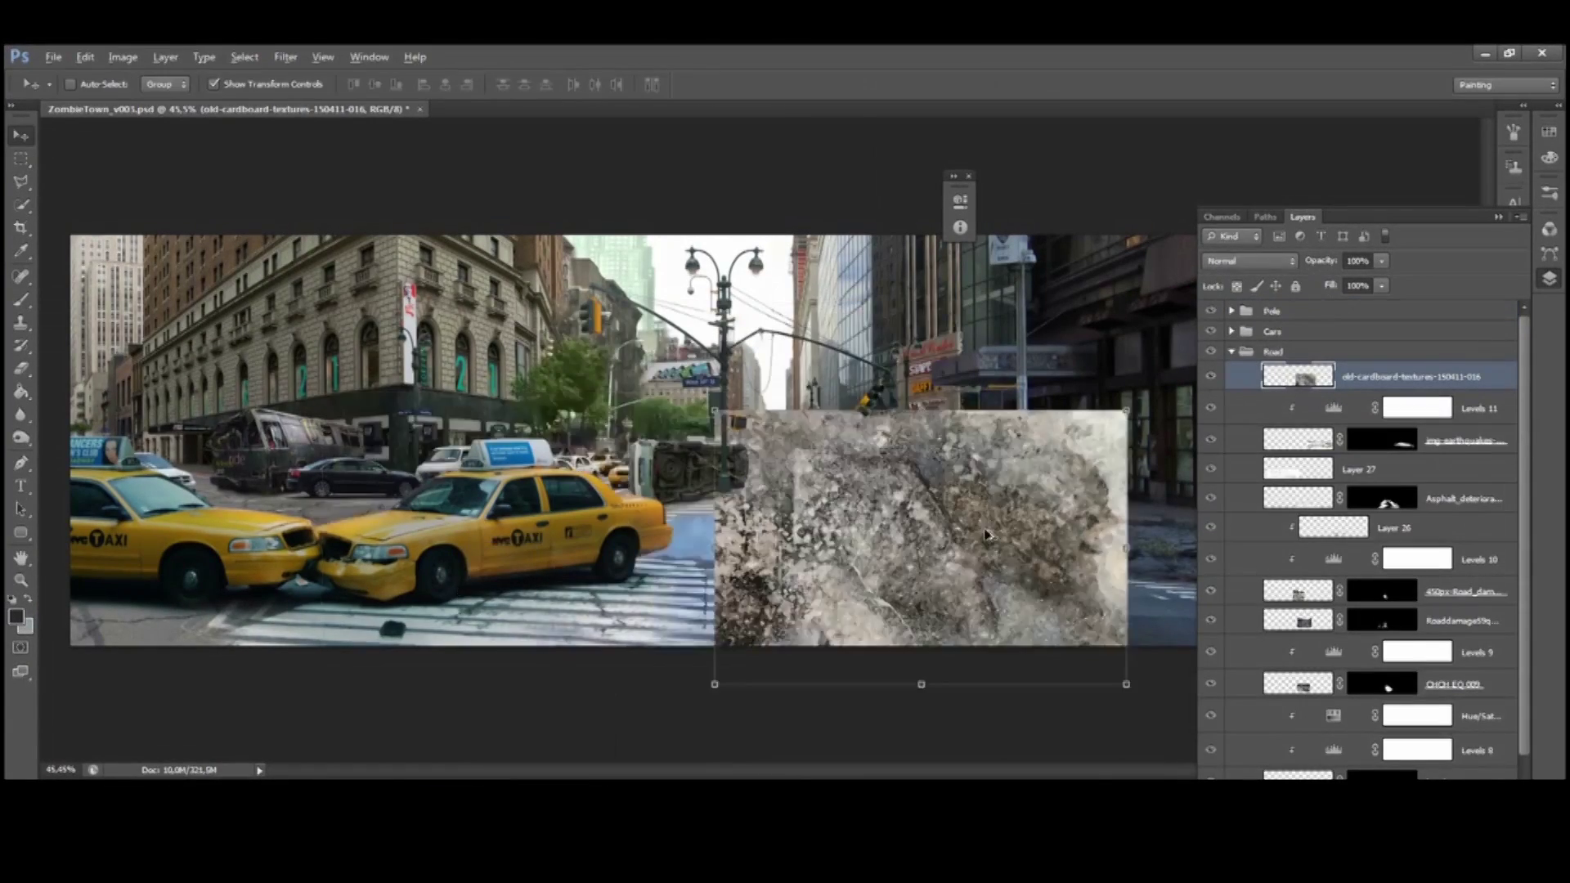
drag(1156, 186, 890, 465)
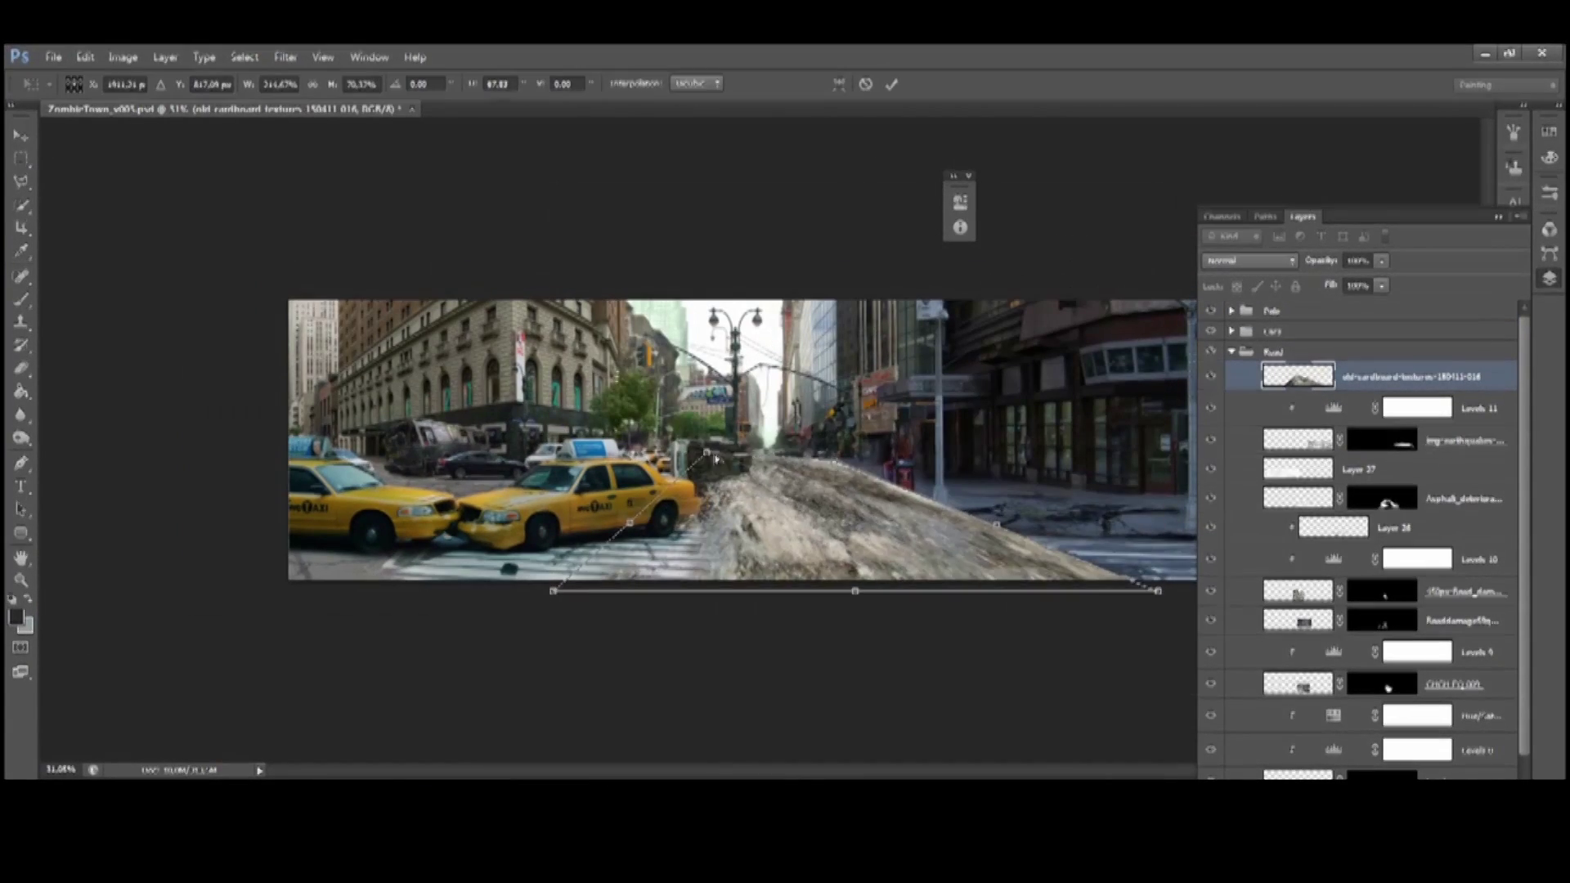
scroll(1081, 562, down, 2)
drag(1086, 564, 1422, 566)
drag(1012, 565, 1060, 594)
drag(873, 461, 867, 470)
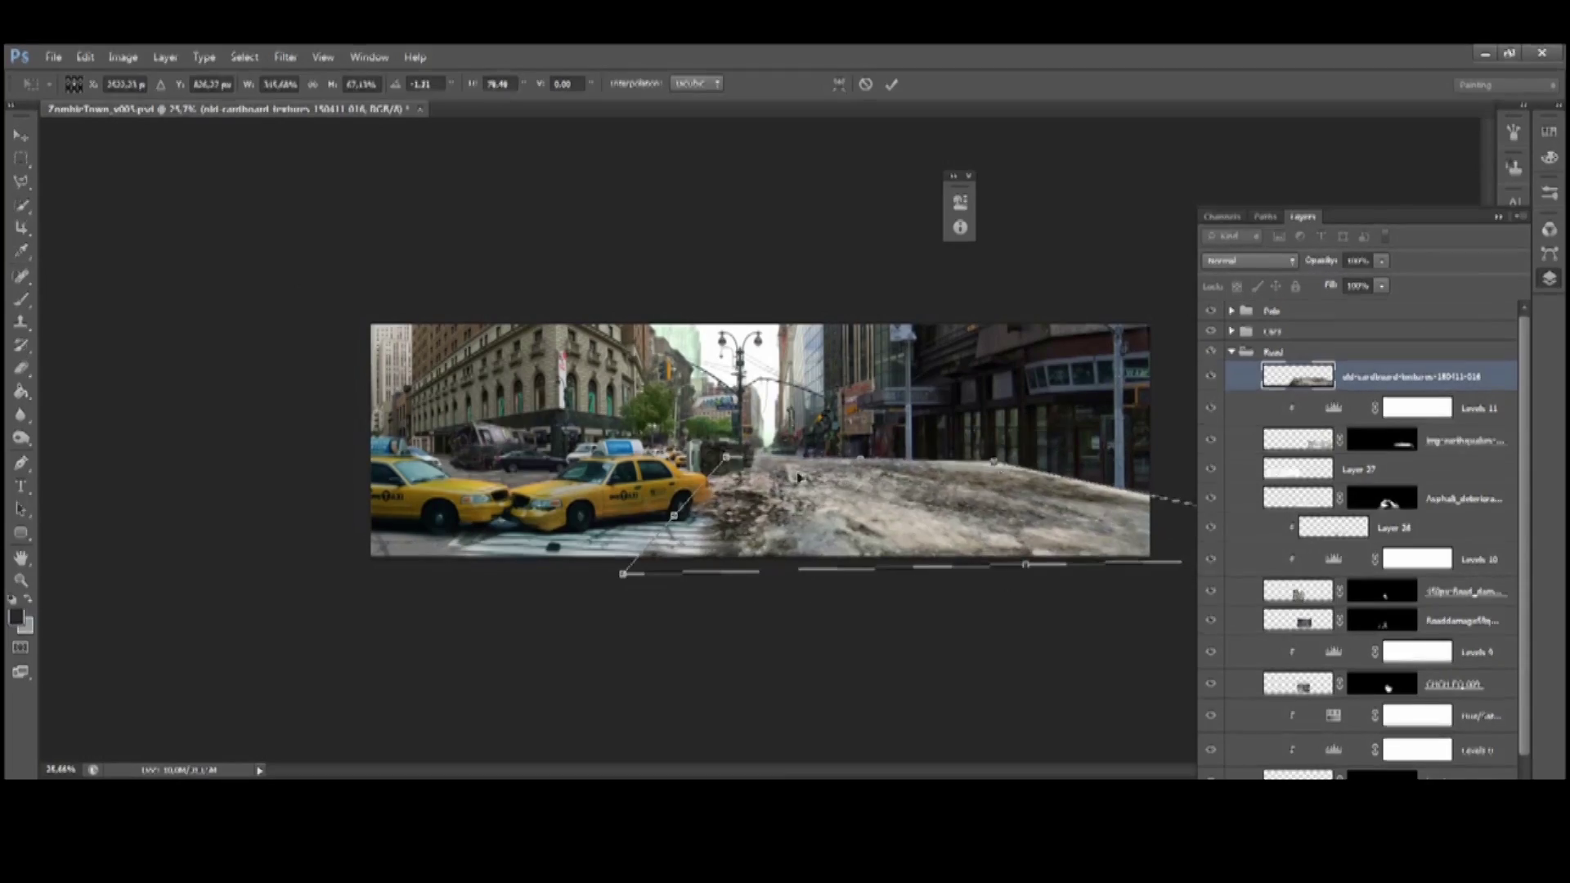
scroll(867, 470, up, 3)
scroll(961, 511, down, 2)
scroll(962, 511, up, 1)
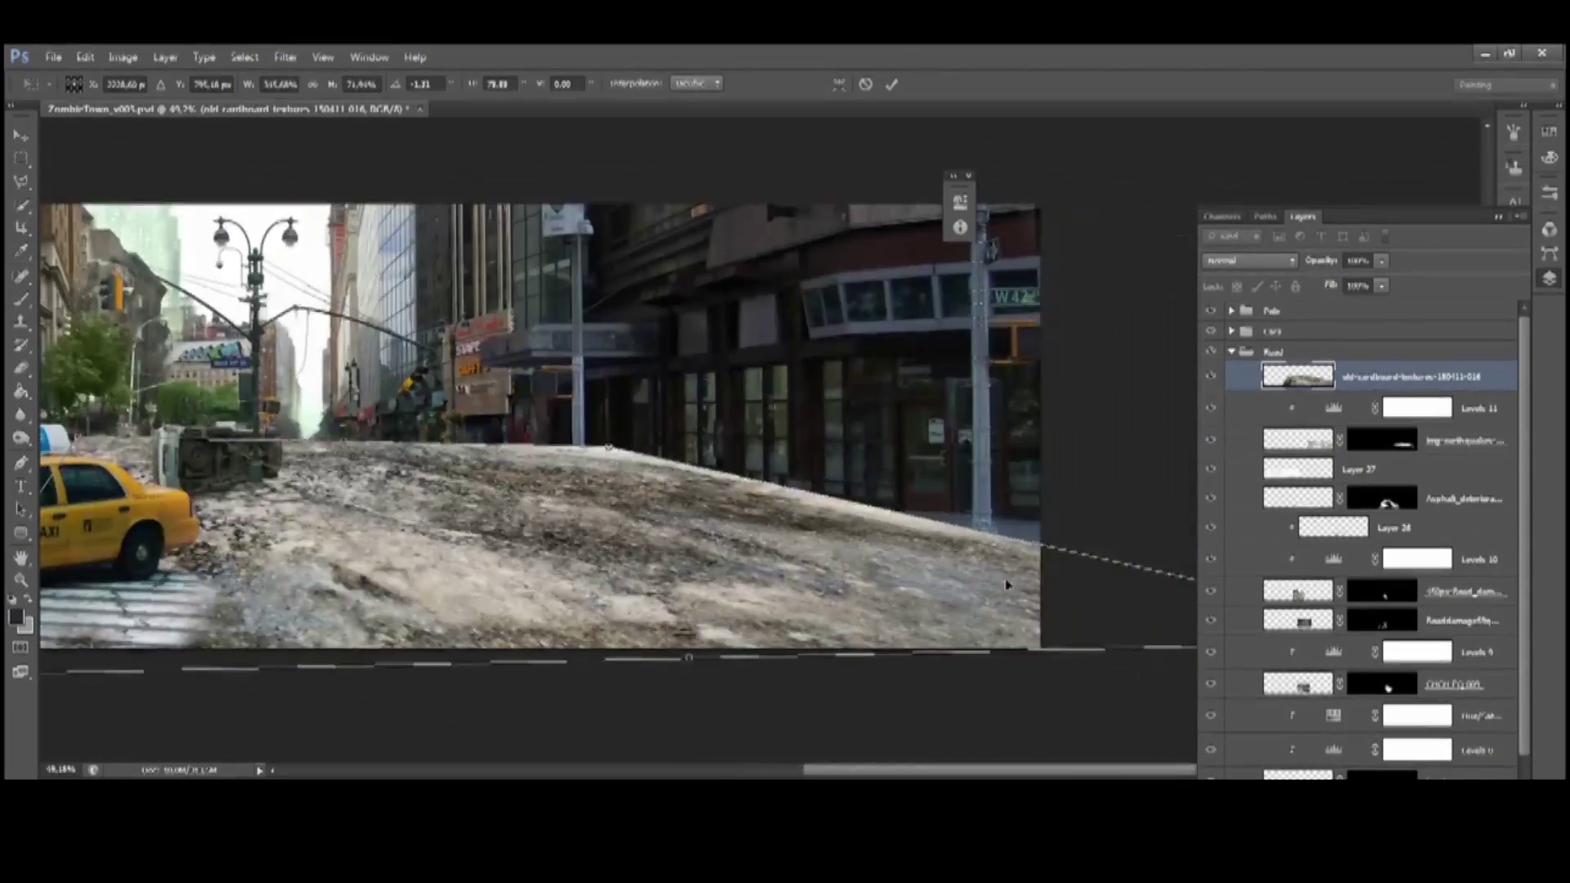
scroll(962, 511, down, 3)
key(Return)
Set the old-cardboard texture to Multiply and hide it with a black mask
scroll(936, 472, up, 5)
click(1248, 261)
click(1235, 329)
key(m)
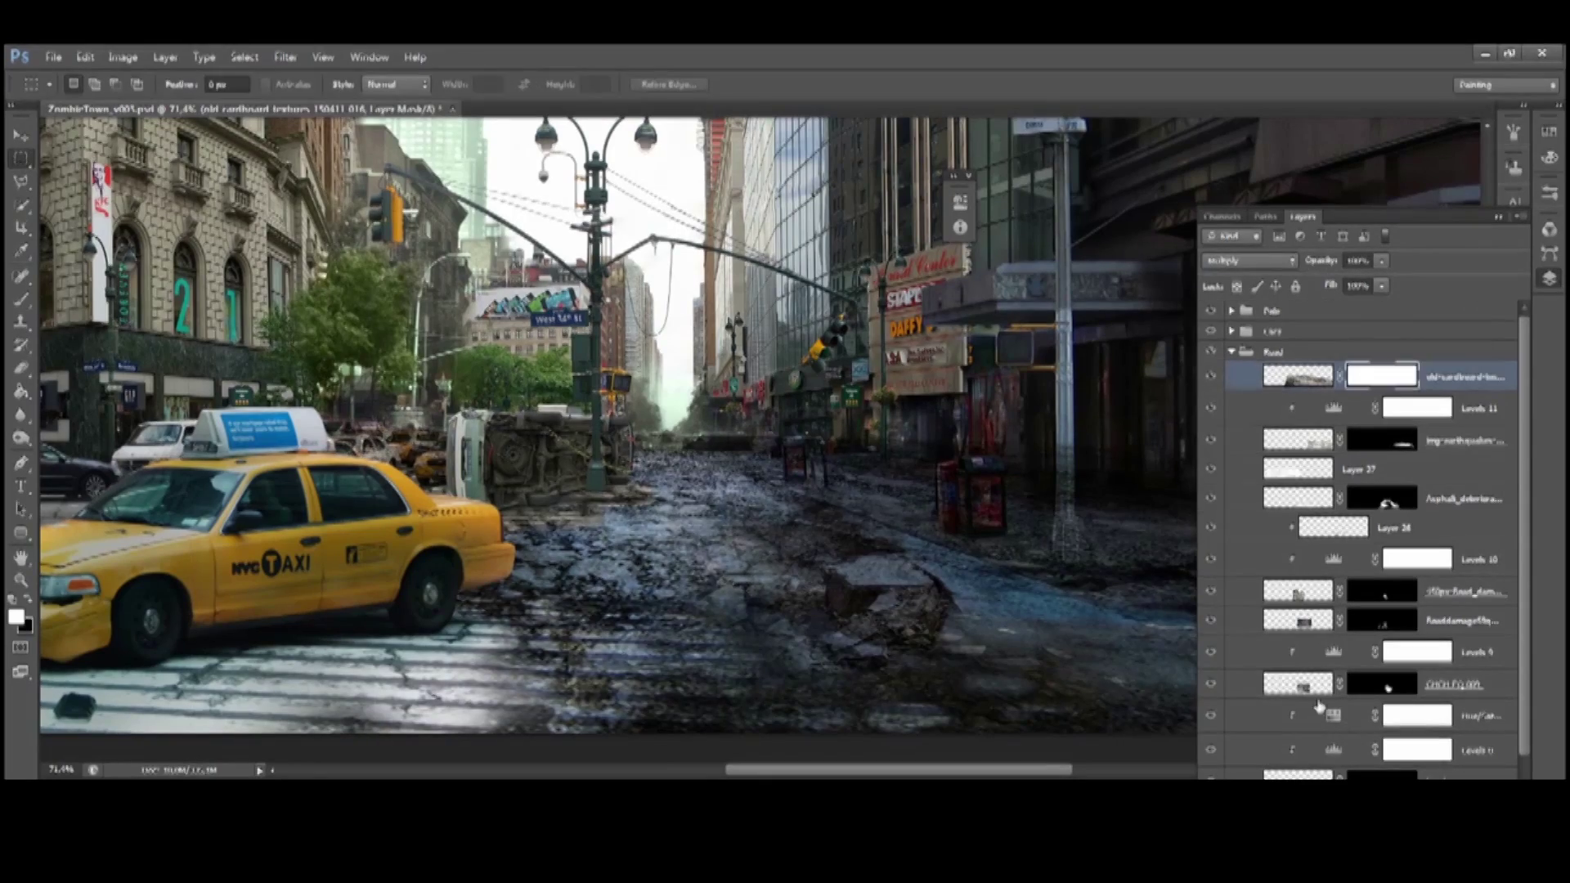
key(b)
key(x)
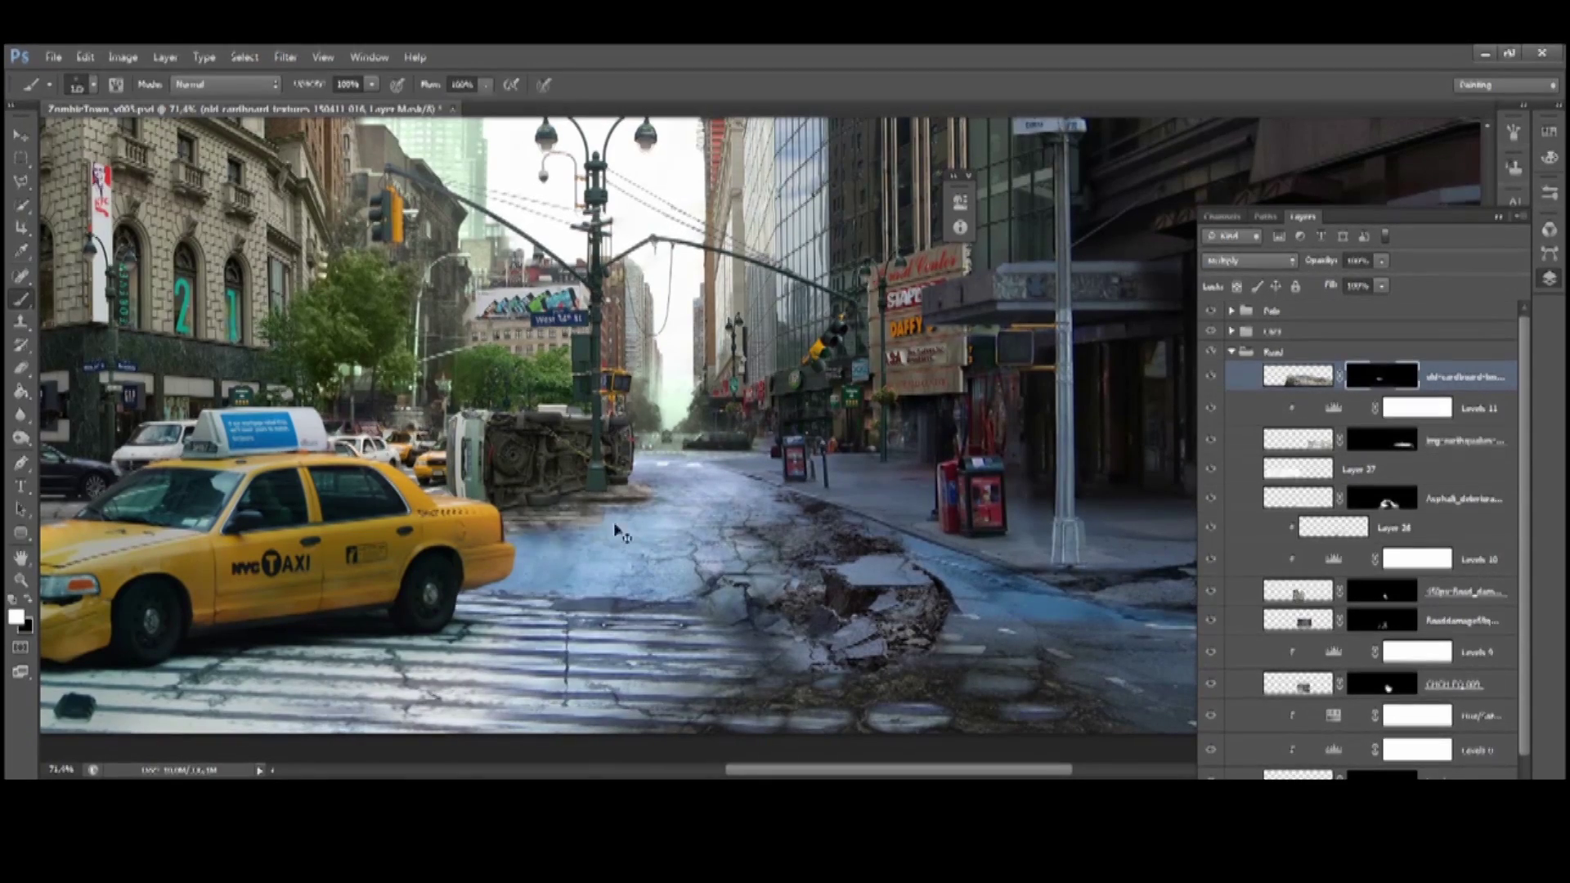
Paint the old-cardboard grime in on the road around the crater at 100% opacity, varying the brush size
key(bracketright)
key(bracketright)
key(bracketright)
mouse_move(941, 533)
mouse_down()
mouse_move(757, 549)
mouse_move(315, 512)
mouse_up()
key(bracketleft)
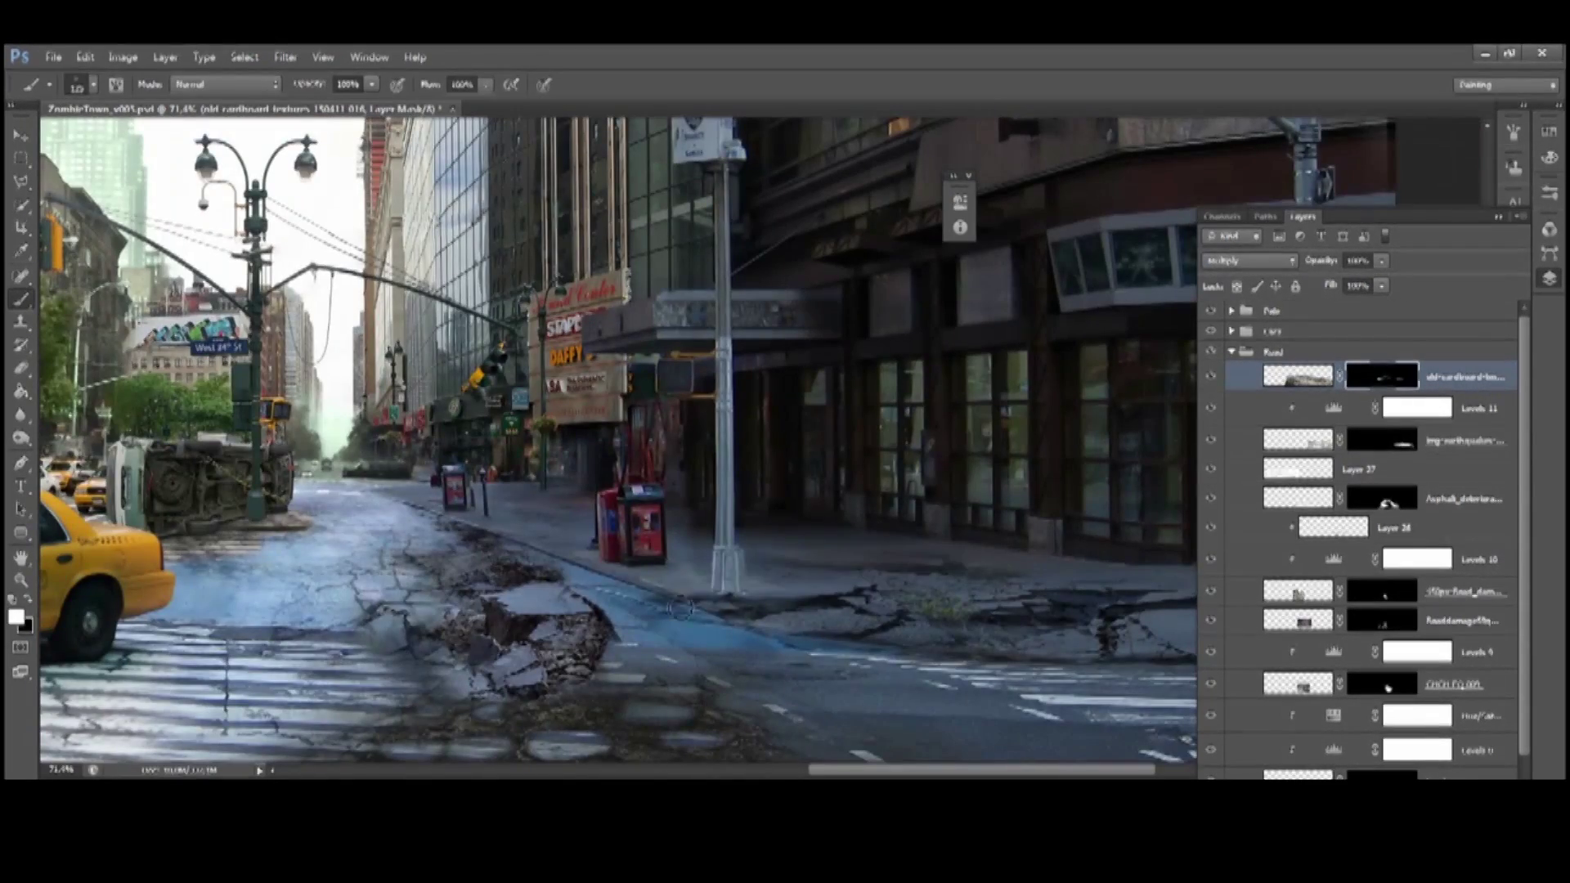
key(bracketleft)
key(bracketleft)
key(bracketleft)
key(bracketleft)
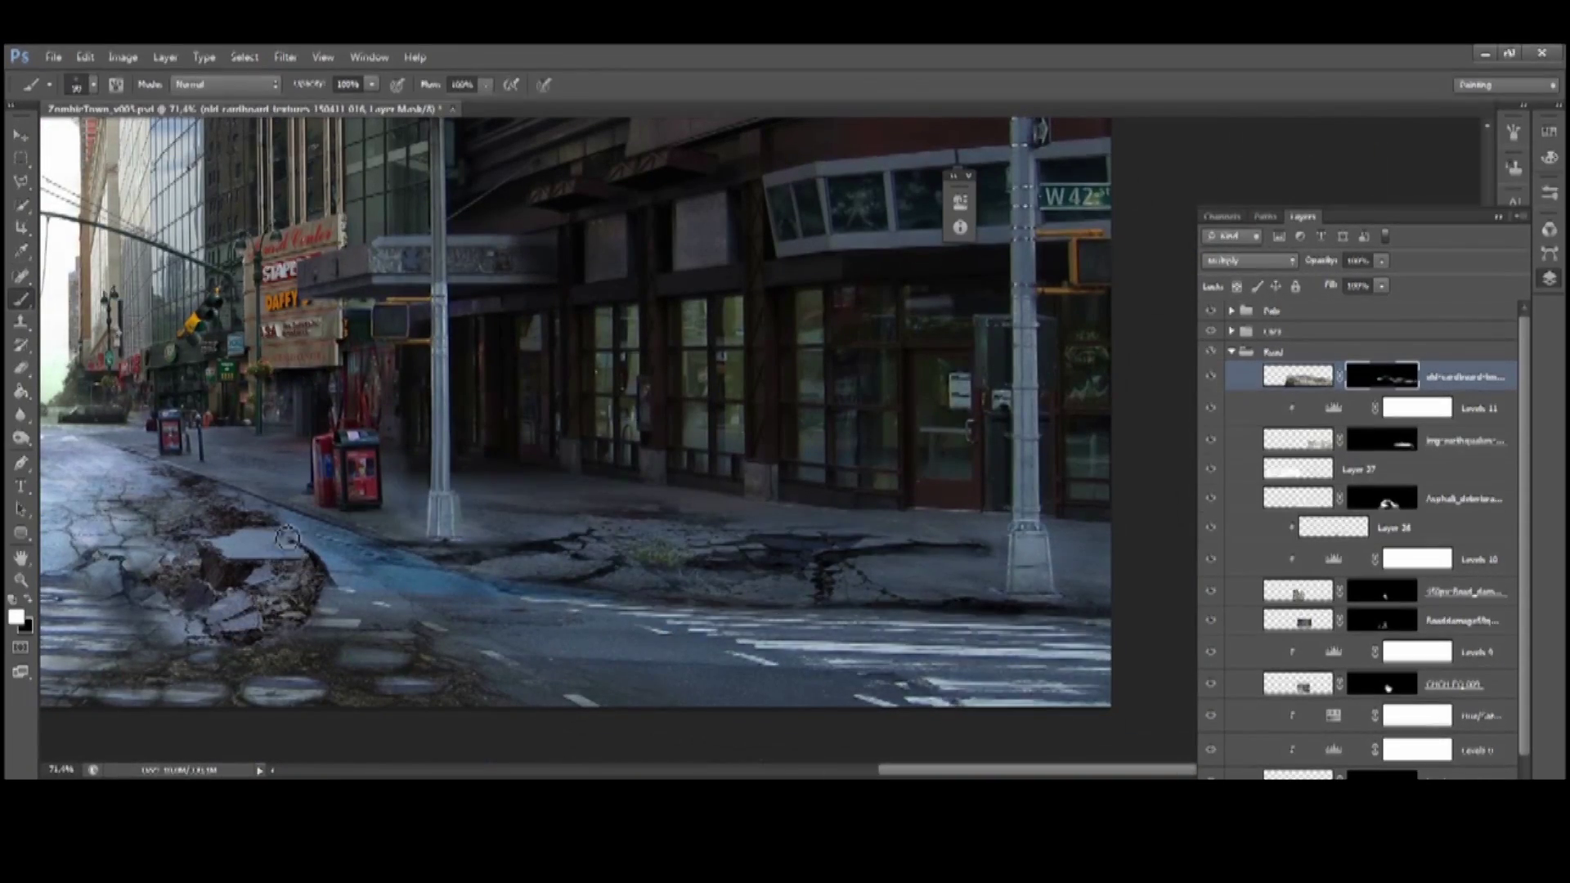
Continue painting the grime texture along the kerb and right-hand pavement, and ready a larger black brush for corrections
drag(395, 518, 687, 543)
drag(280, 573, 746, 509)
key(bracketright)
key(bracketright)
key(bracketright)
key(bracketright)
key(x)
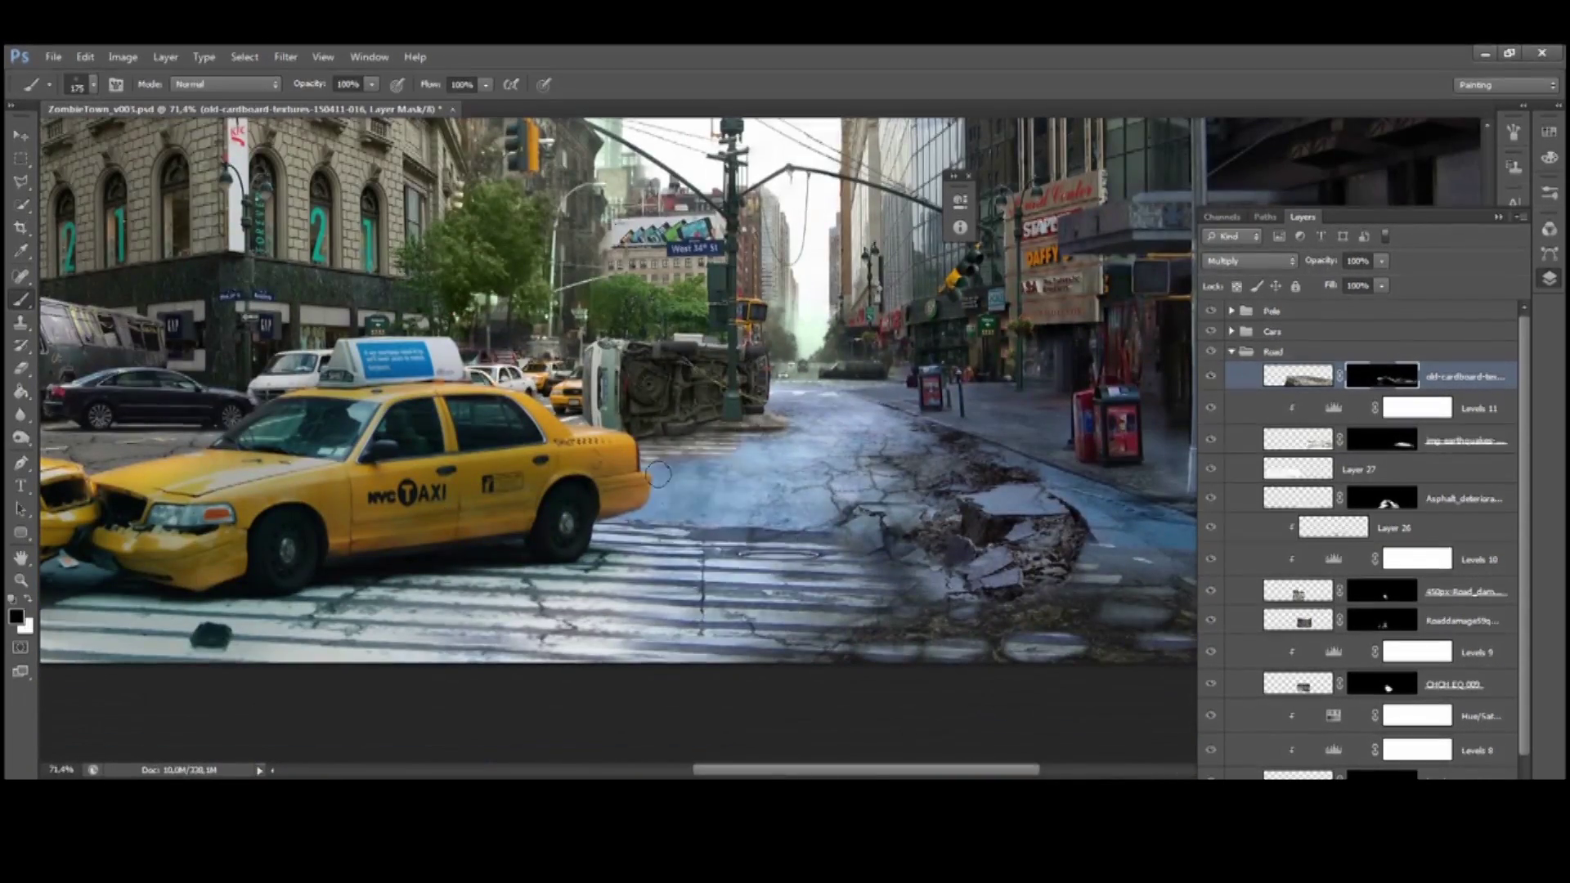
Add the concrete-1 texture as a new layer at the top of the Road group
key(ctrl+minus)
key(ctrl+minus)
key(ctrl+minus)
key(m)
key(ctrl+v)
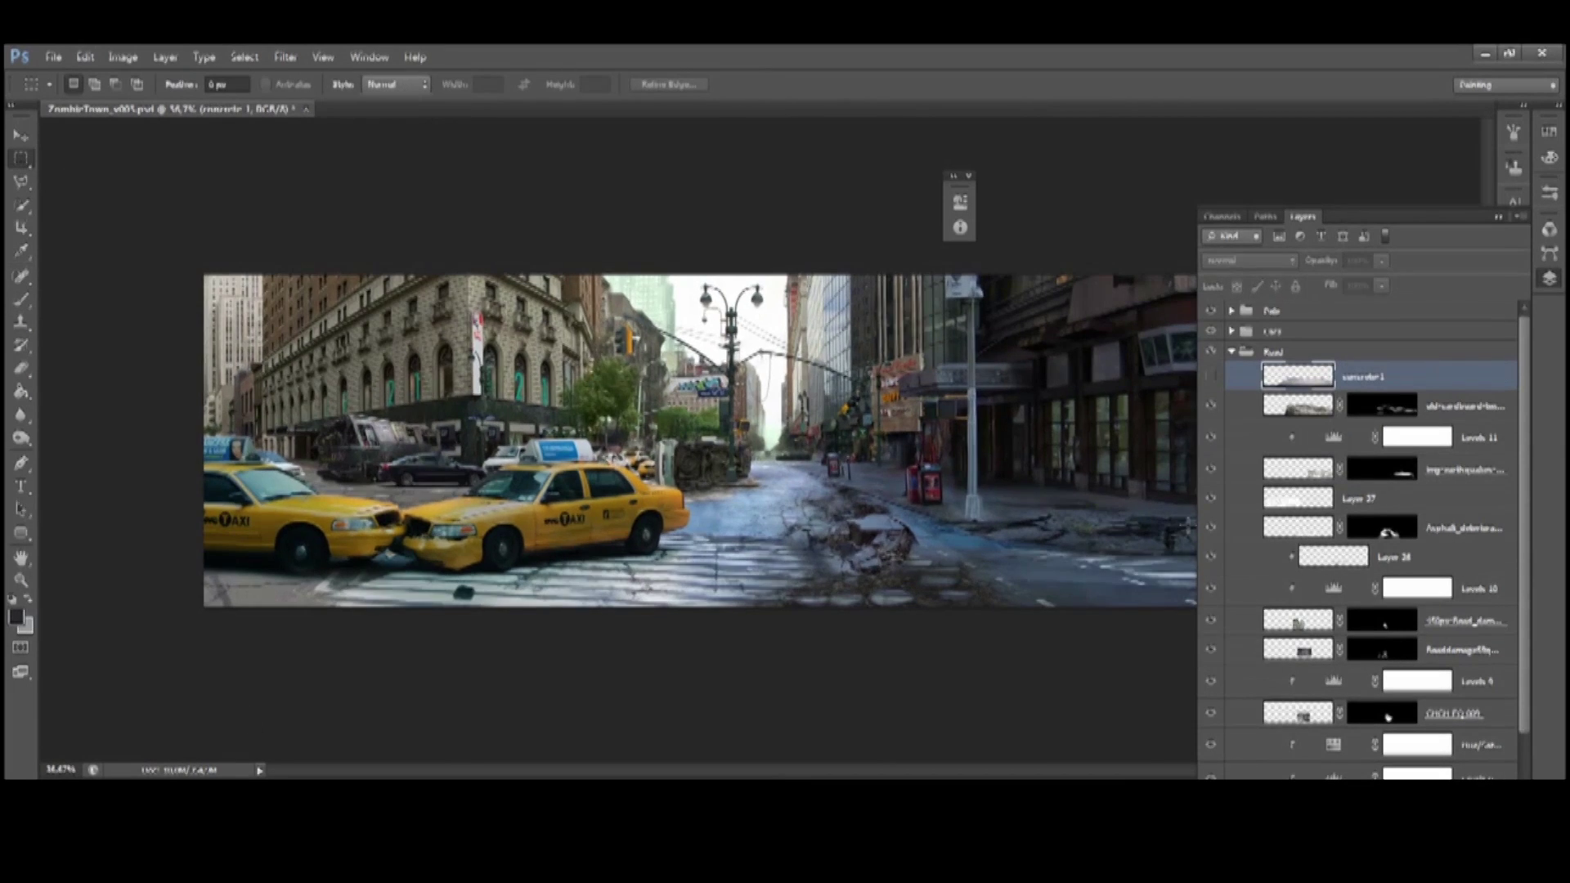
Compare light blend modes on the concrete-1 texture, stretch it slightly over the street, and set it to Multiply
key(ctrl+plus)
key(ctrl+plus)
key(v)
key(alt+shift+v)
key(alt+shift+h)
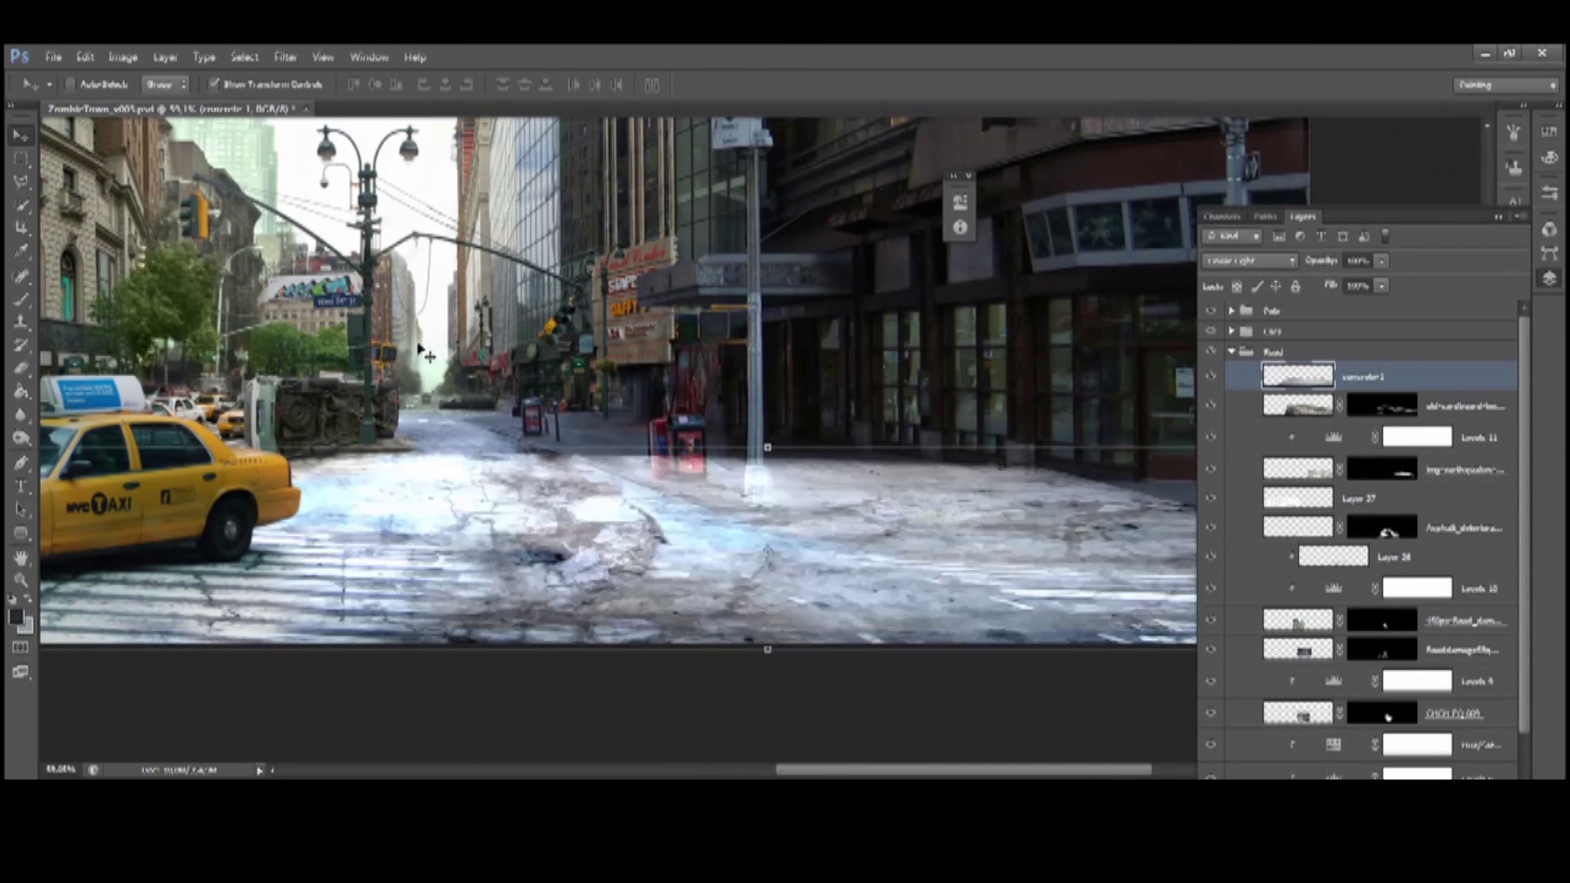
key(alt+shift+f)
key(ctrl+t)
key(Return)
key(alt+shift+m)
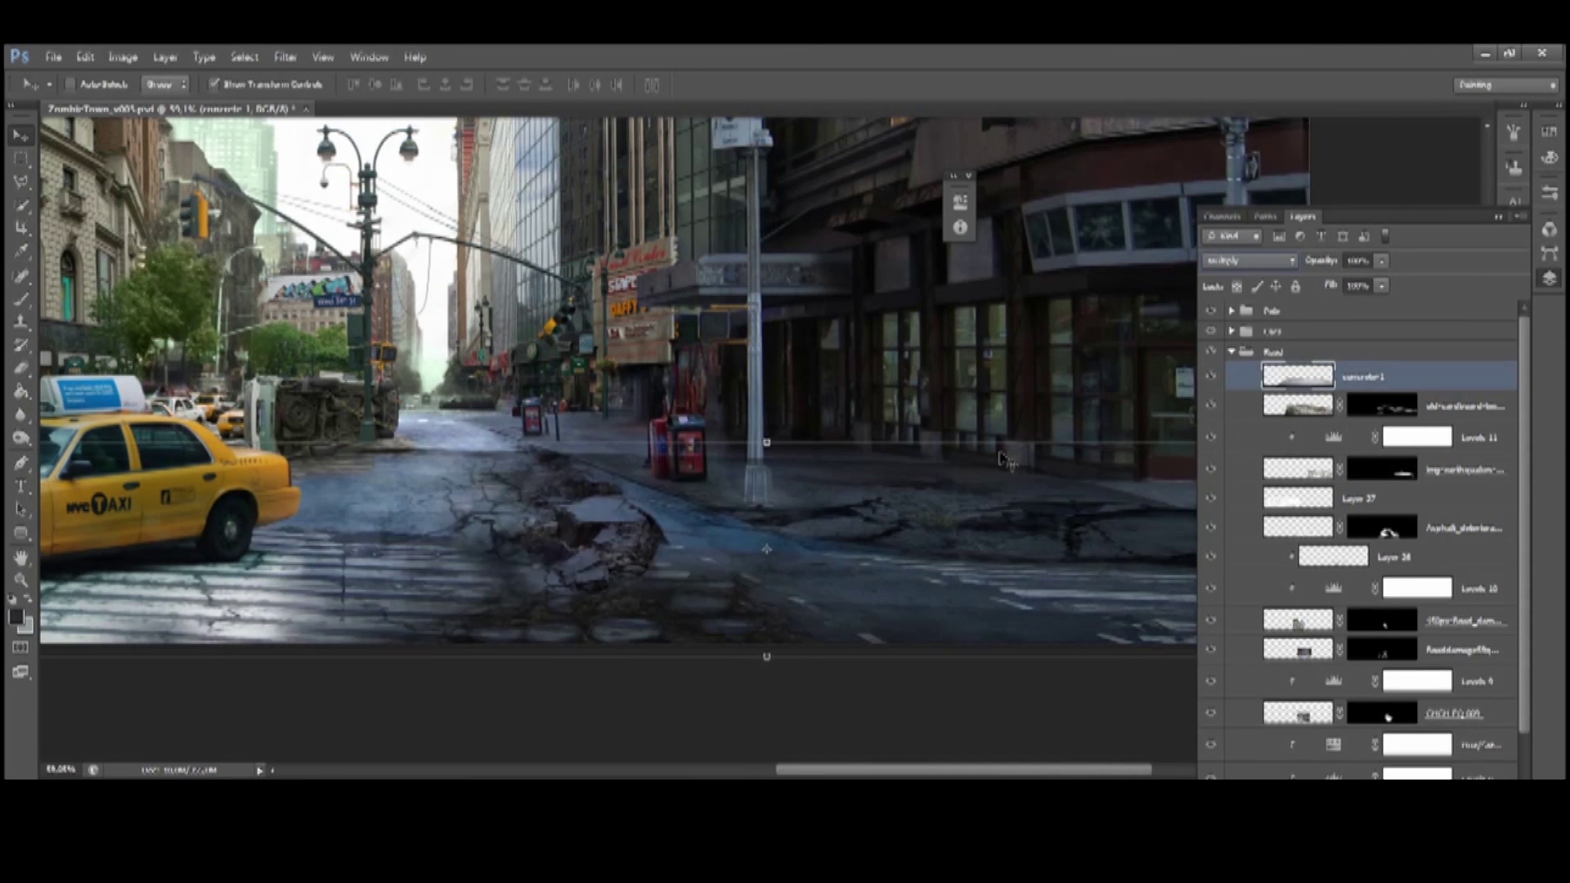
Increase the concrete texture's contrast with Levels, using input values of 100, 0.54 and 204
key(ctrl+l)
drag(352, 445, 807, 309)
drag(818, 515, 897, 515)
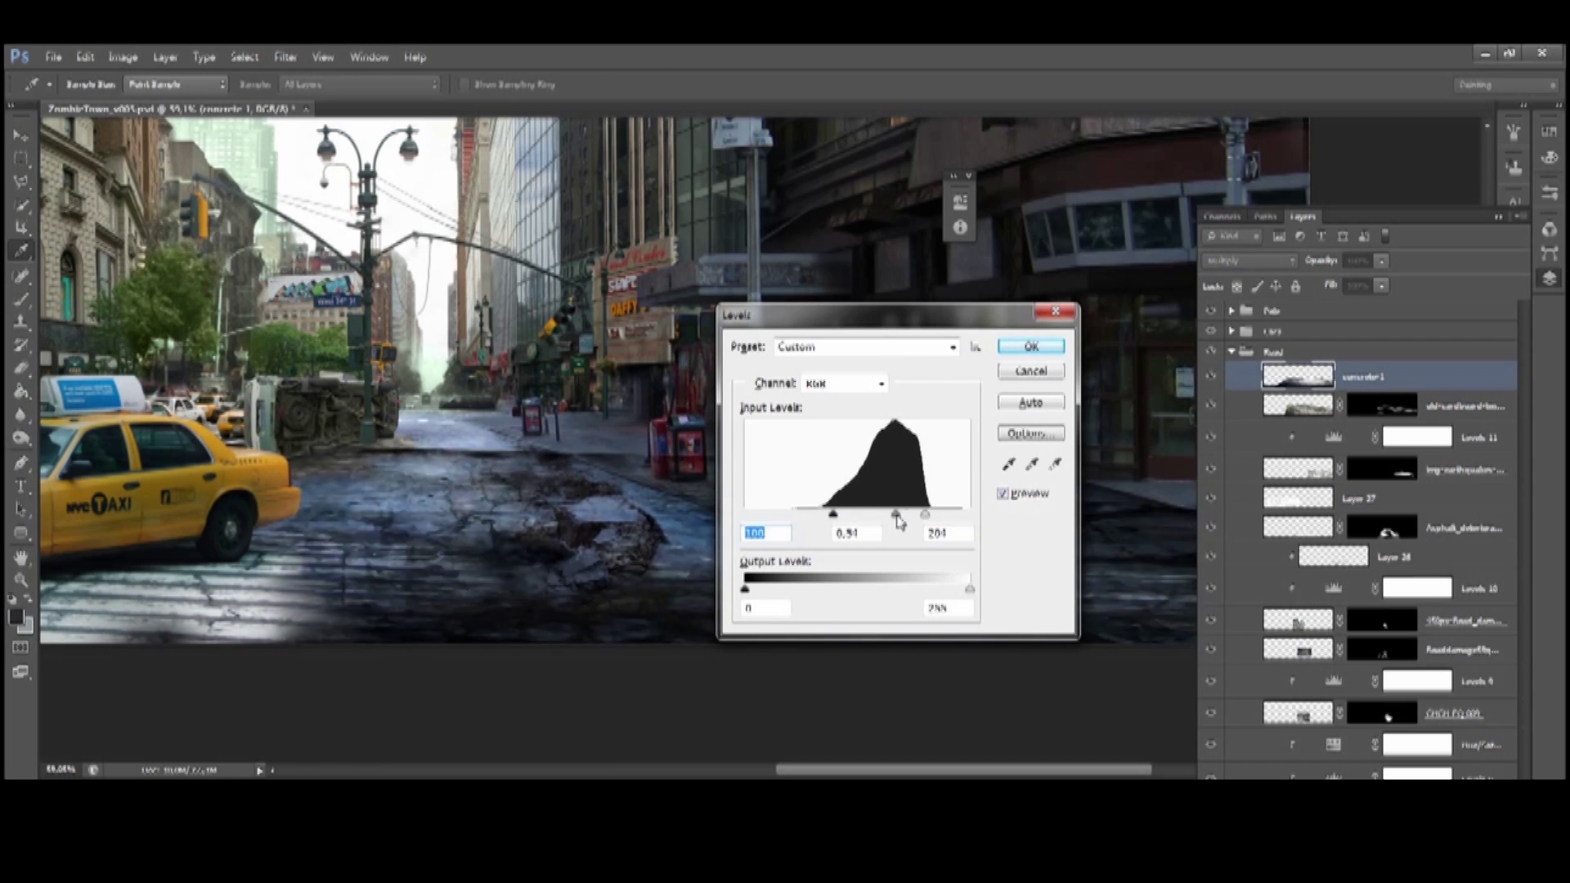
click(1023, 345)
Hide the concrete texture with a black mask and paint it back in over the road and pavement around the crater
key(ctrl+shift+h)
key(b)
key(x)
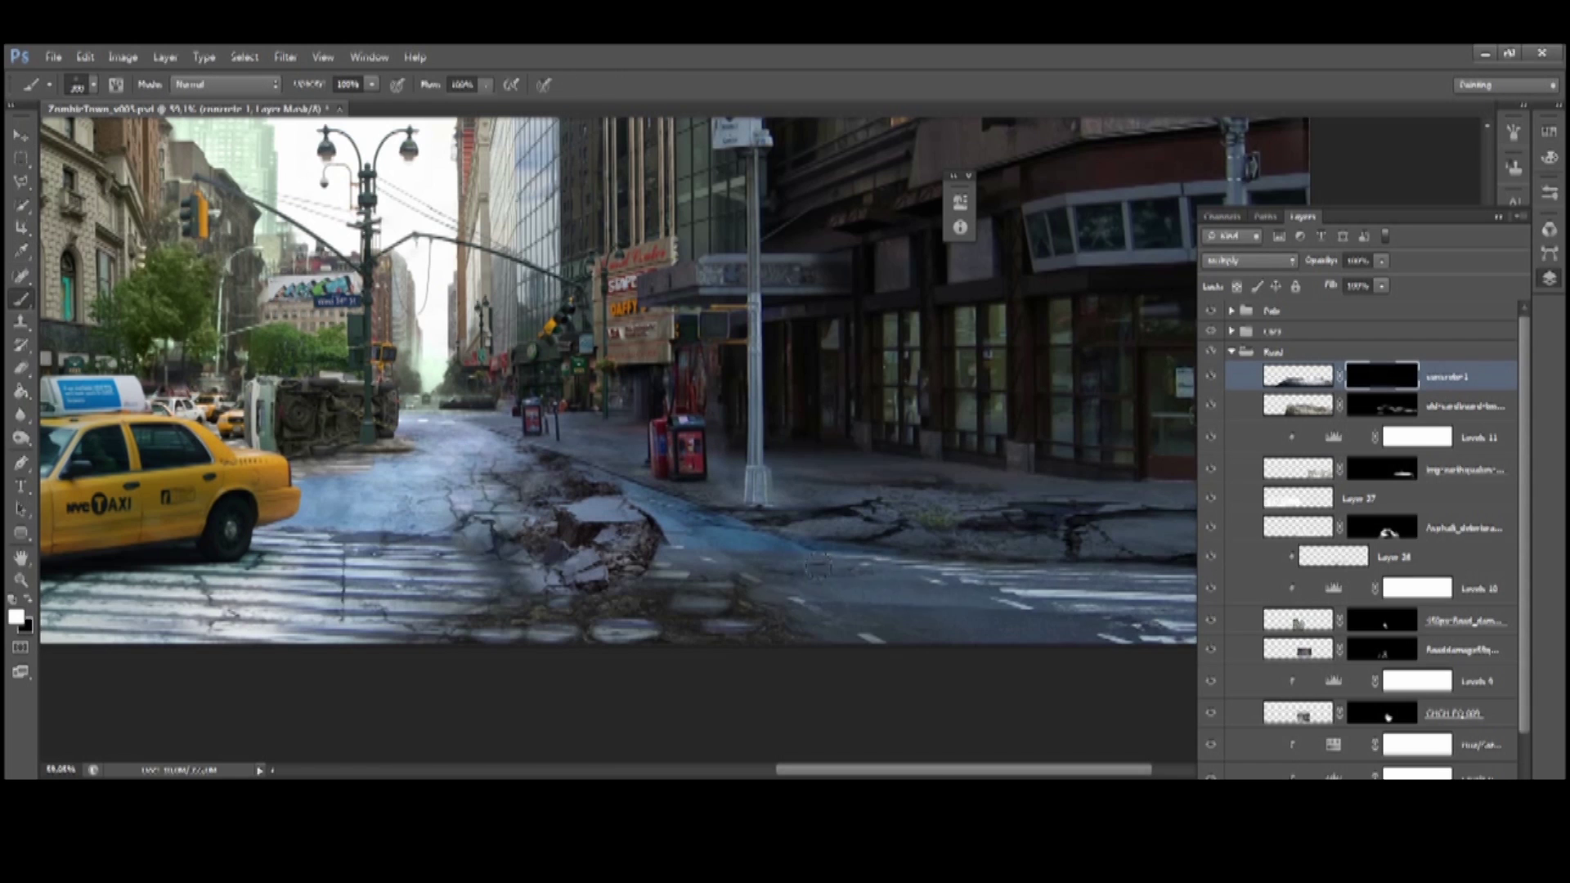
drag(822, 599, 654, 572)
scroll(736, 491, right, 3)
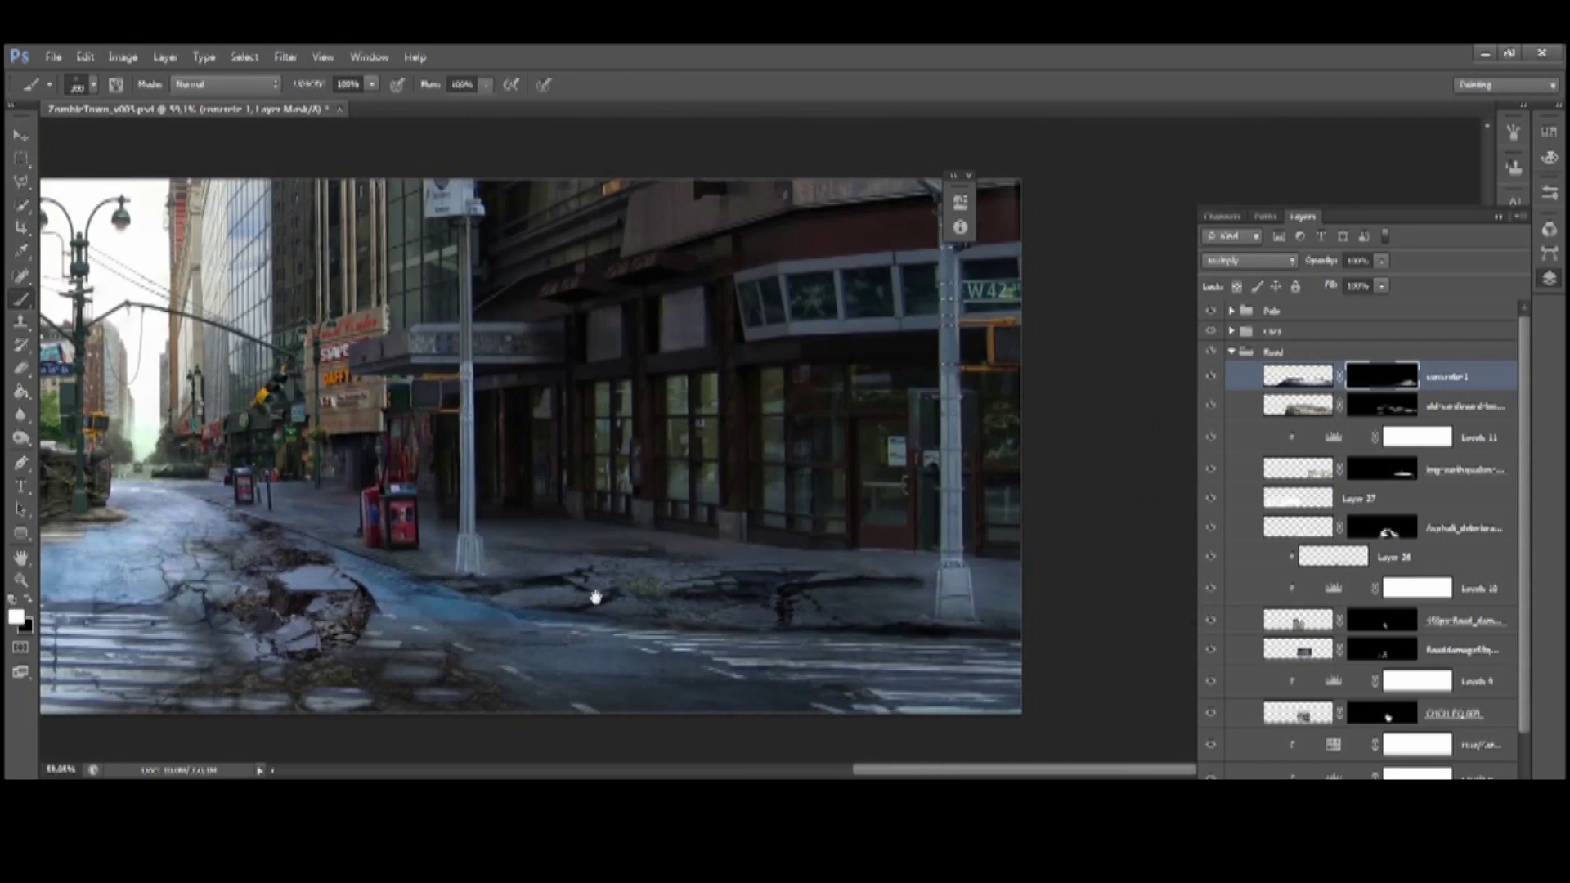
scroll(595, 596, left, 3)
mouse_move(491, 556)
mouse_down()
mouse_move(426, 638)
mouse_move(567, 567)
mouse_move(509, 531)
mouse_up()
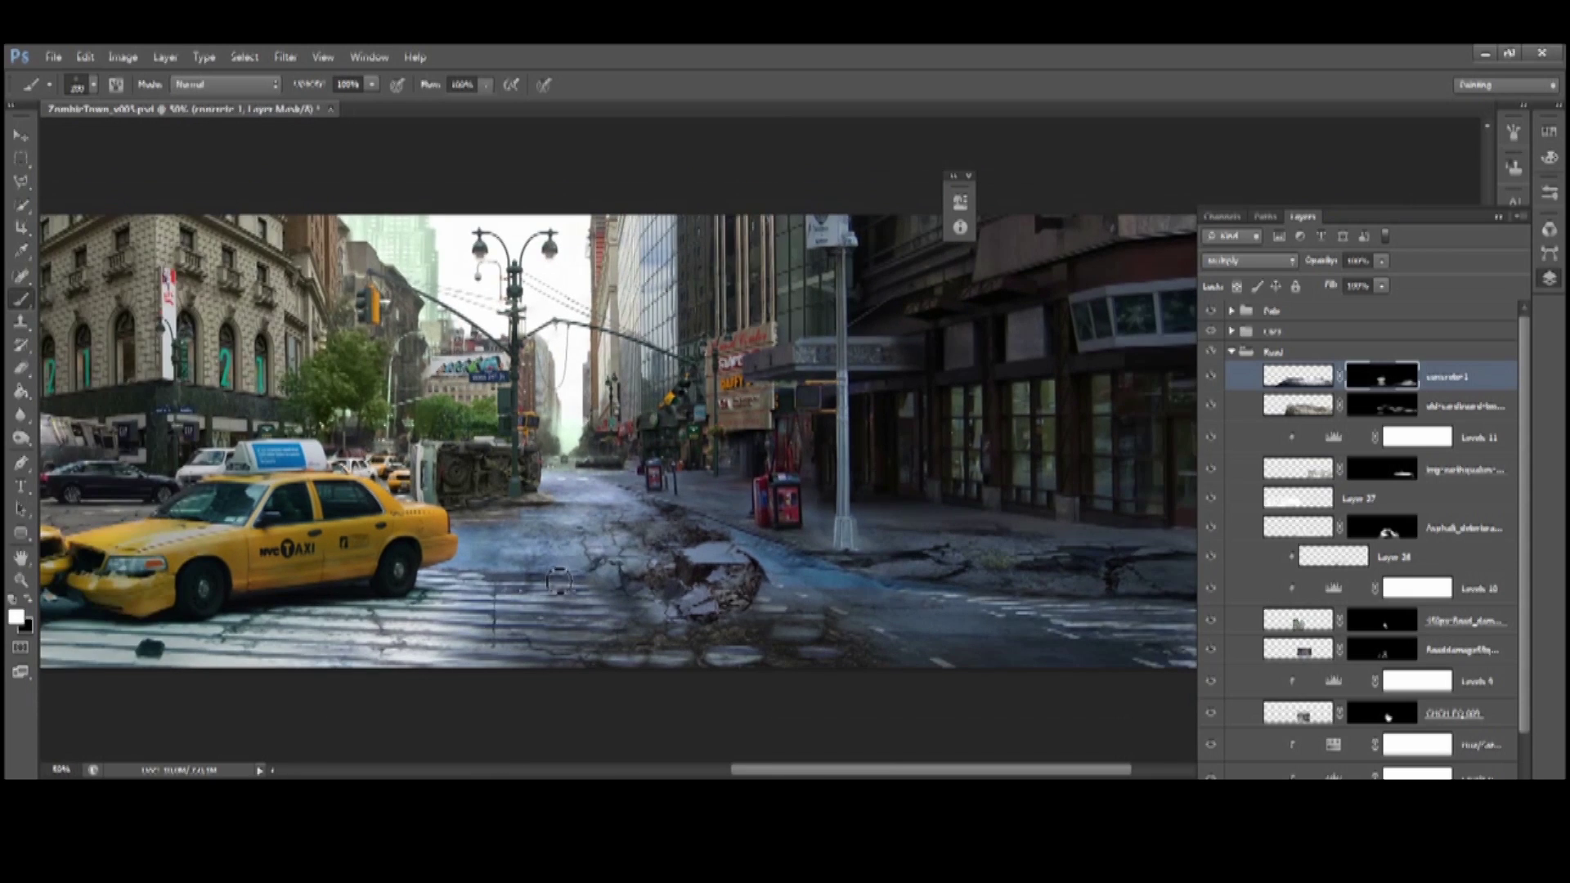
Place the burnt_metal_texture06 image from the elements folder into the scene
scroll(504, 540, down, 2)
click(310, 760)
drag(401, 460, 544, 433)
key(Return)
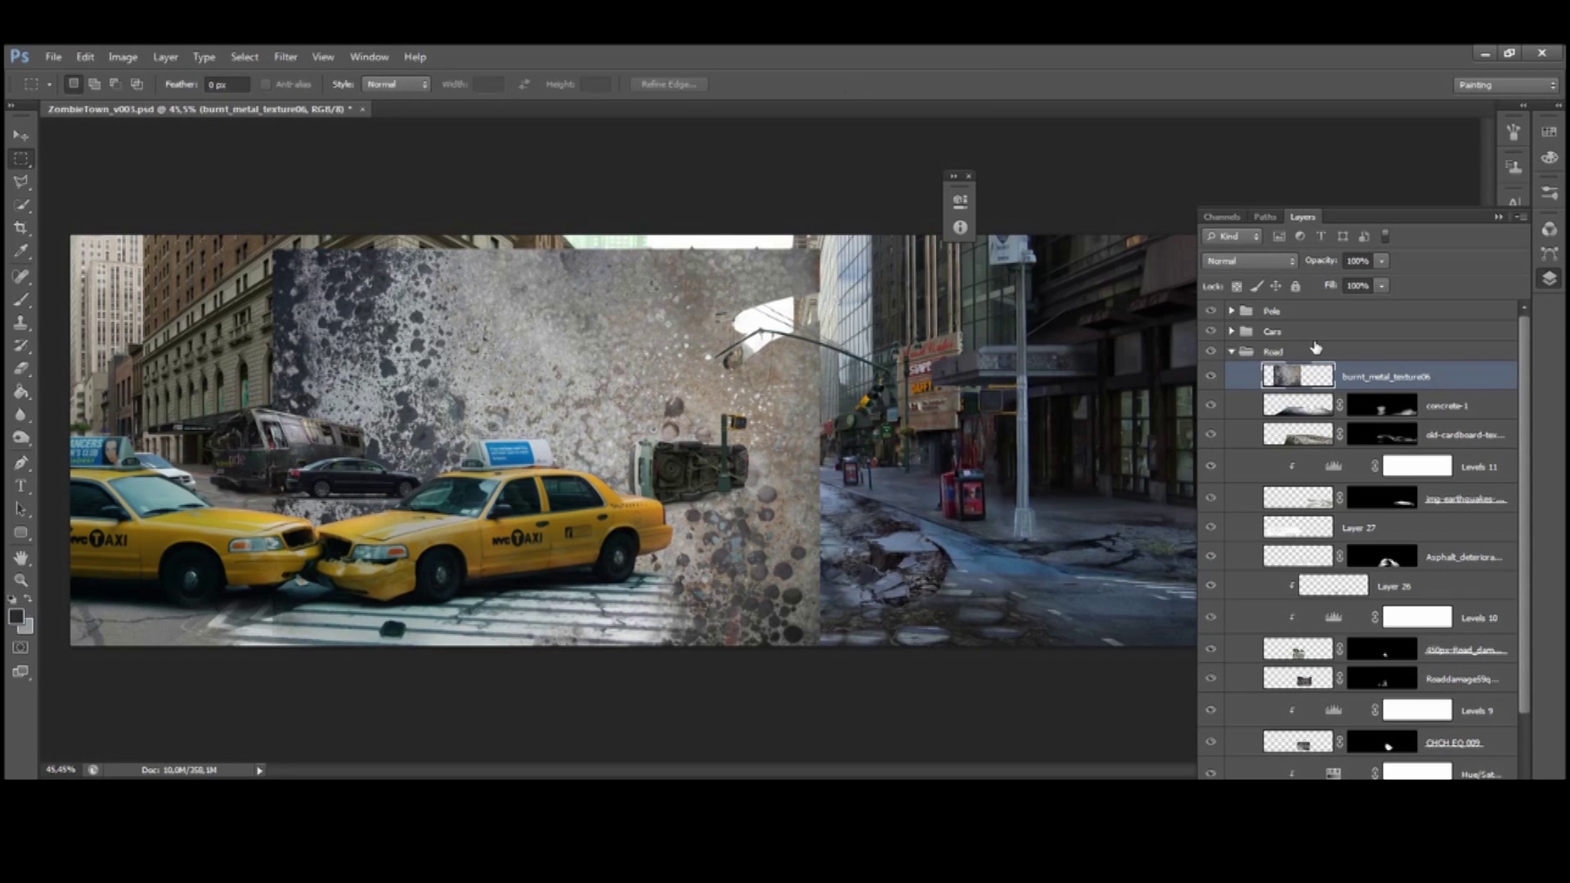
Move the burnt metal texture directly above the Cars group and clip it to that group
drag(1300, 323, 1300, 327)
click(1233, 382)
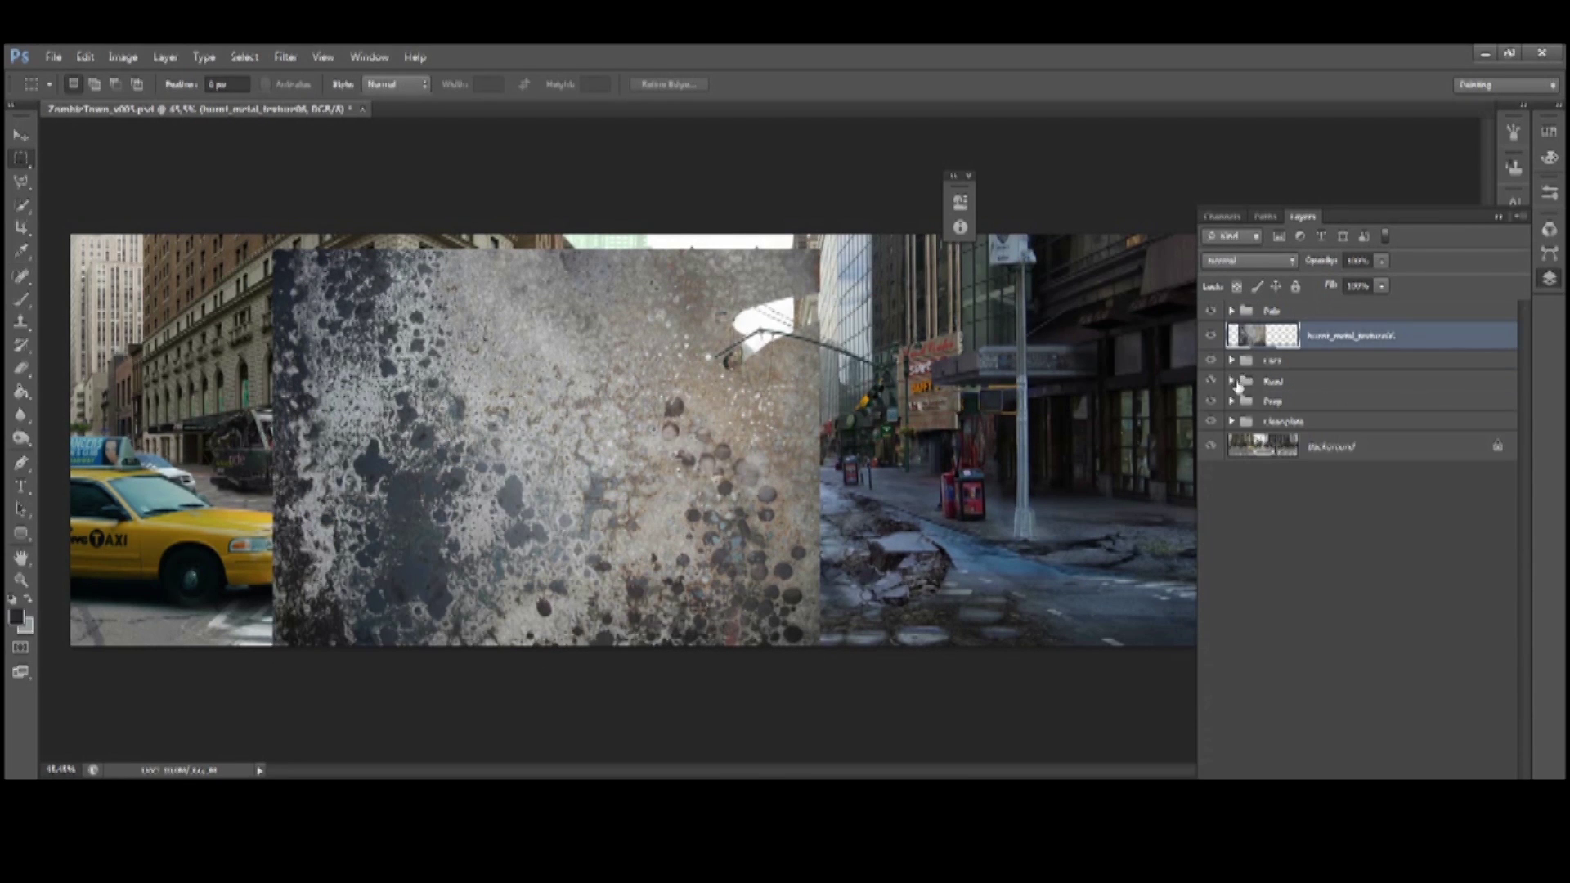
alt+click(1338, 346)
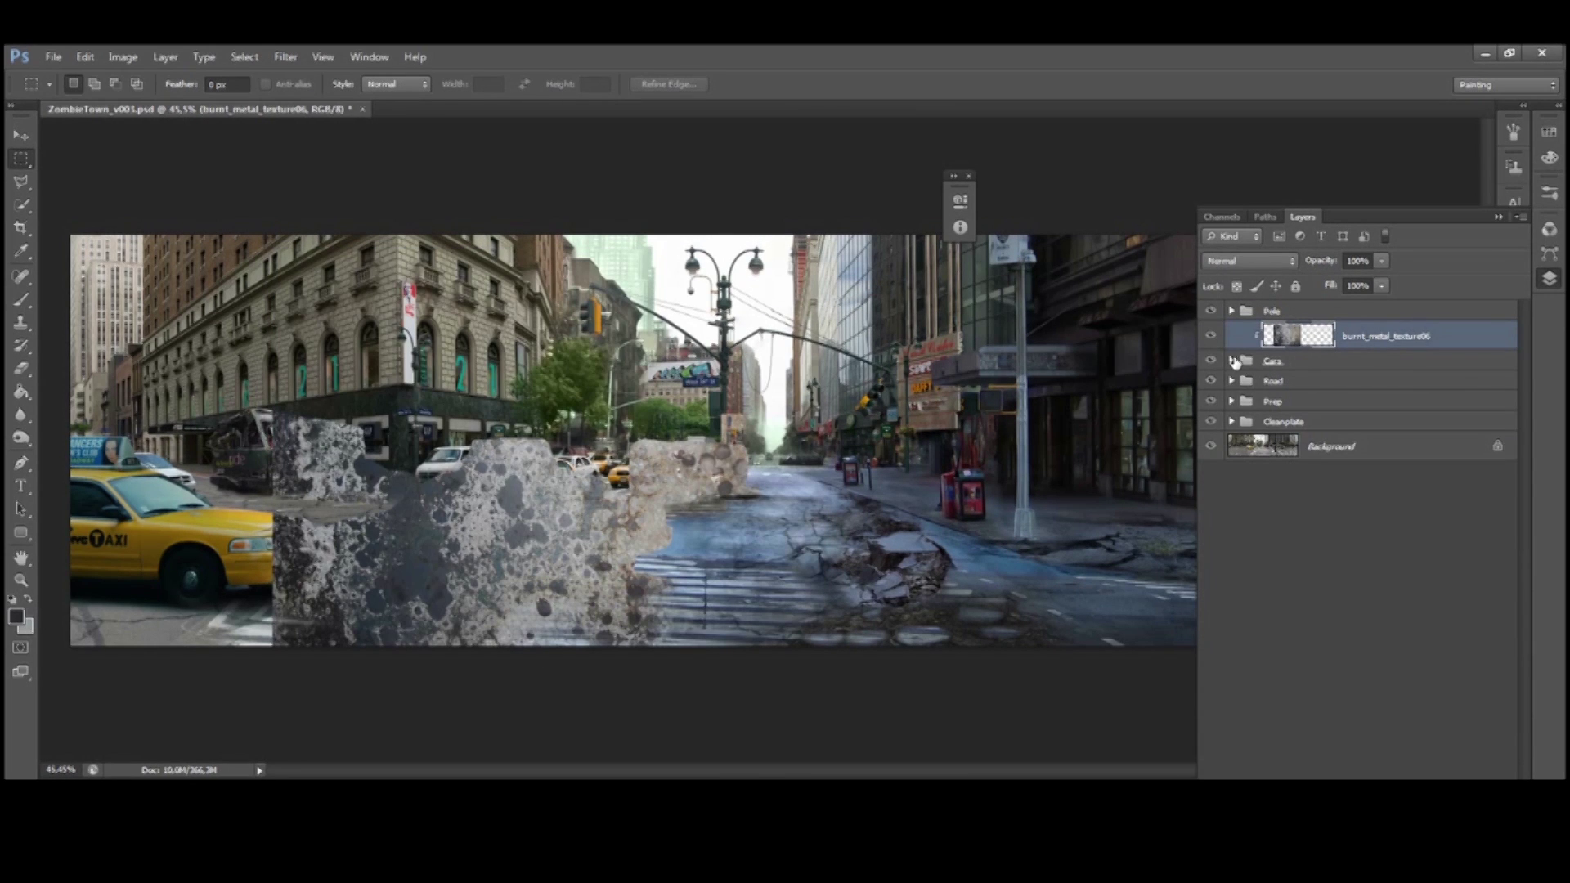
Move the burnt metal texture into the Cars group directly above Levels 6 and clip it to the taxi layer
click(1232, 361)
drag(1357, 336, 1357, 415)
alt+click(1341, 400)
key(v)
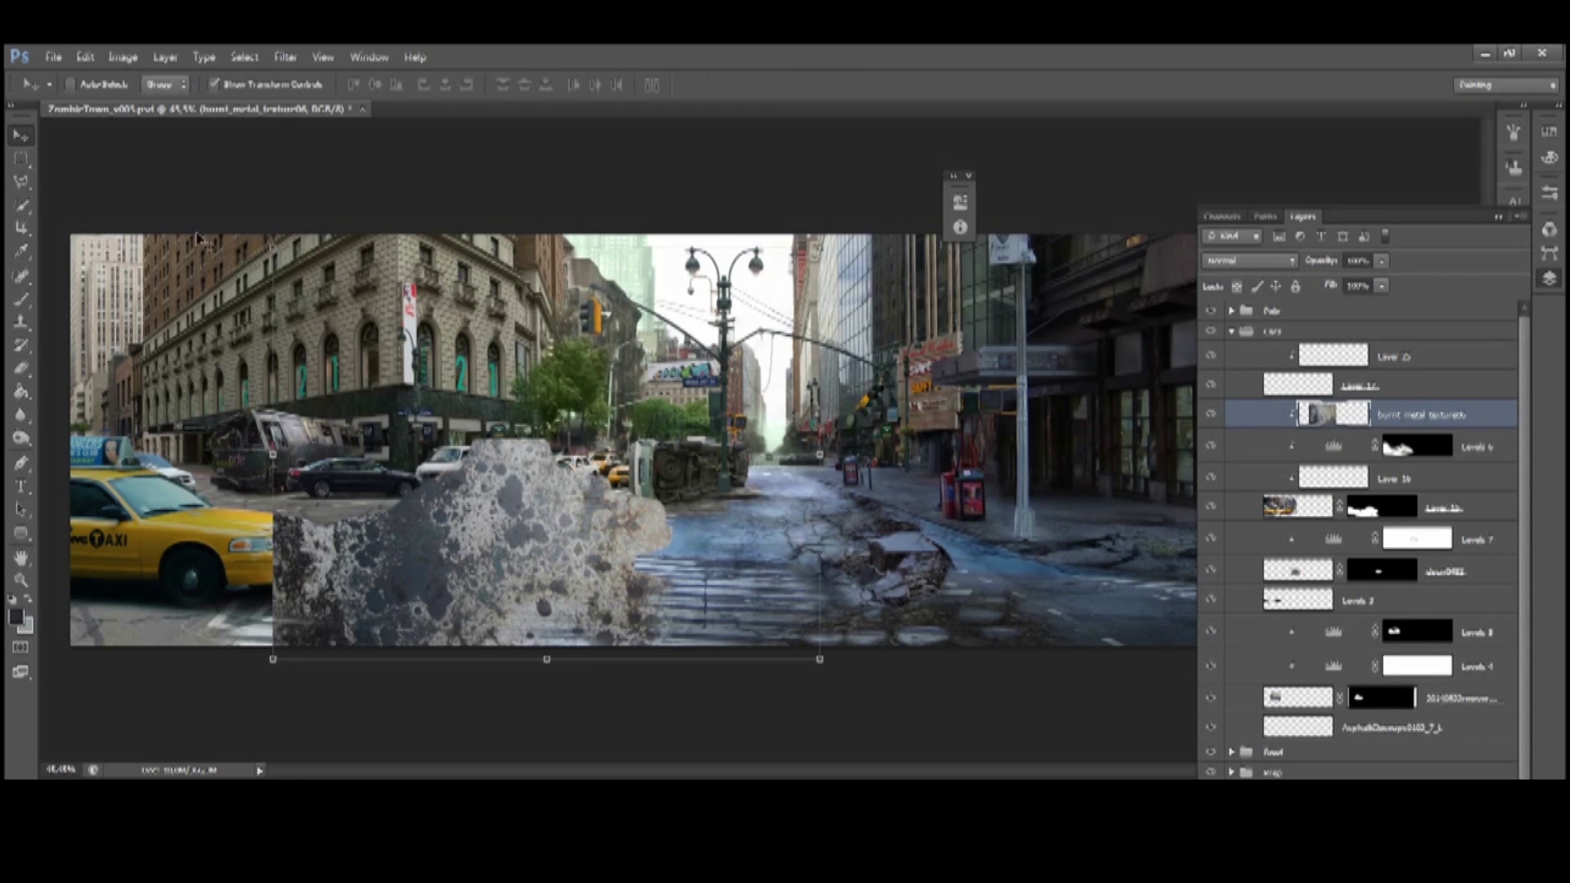
Scale, move and distort the burnt metal texture to cover the side of the right-hand taxi
drag(819, 245, 638, 384)
drag(588, 531, 733, 464)
scroll(433, 536, up, 2)
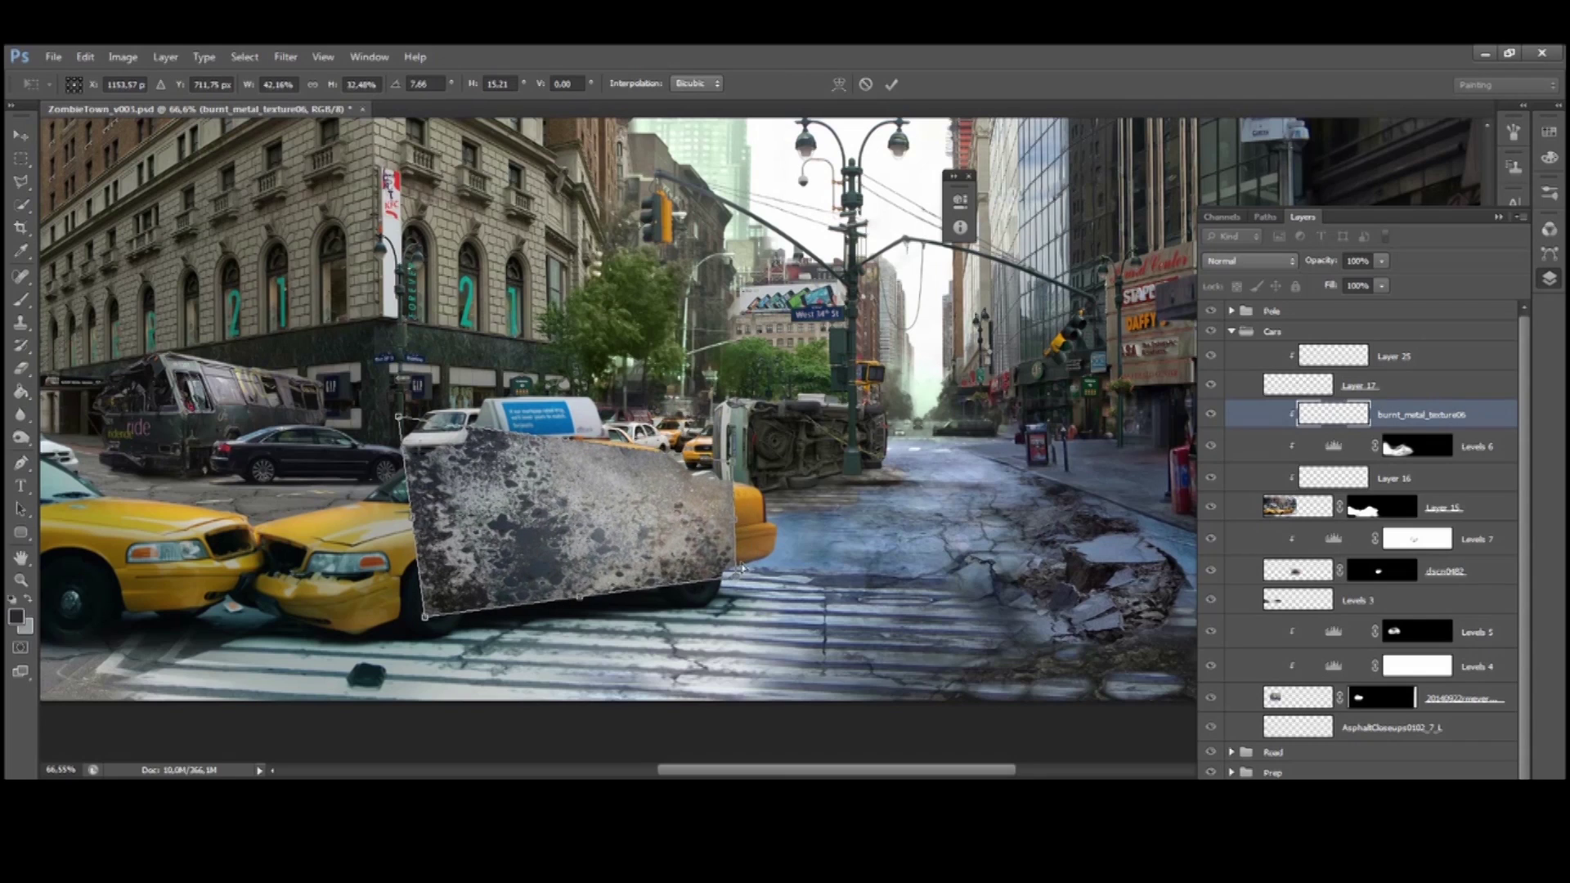
drag(741, 567, 778, 517)
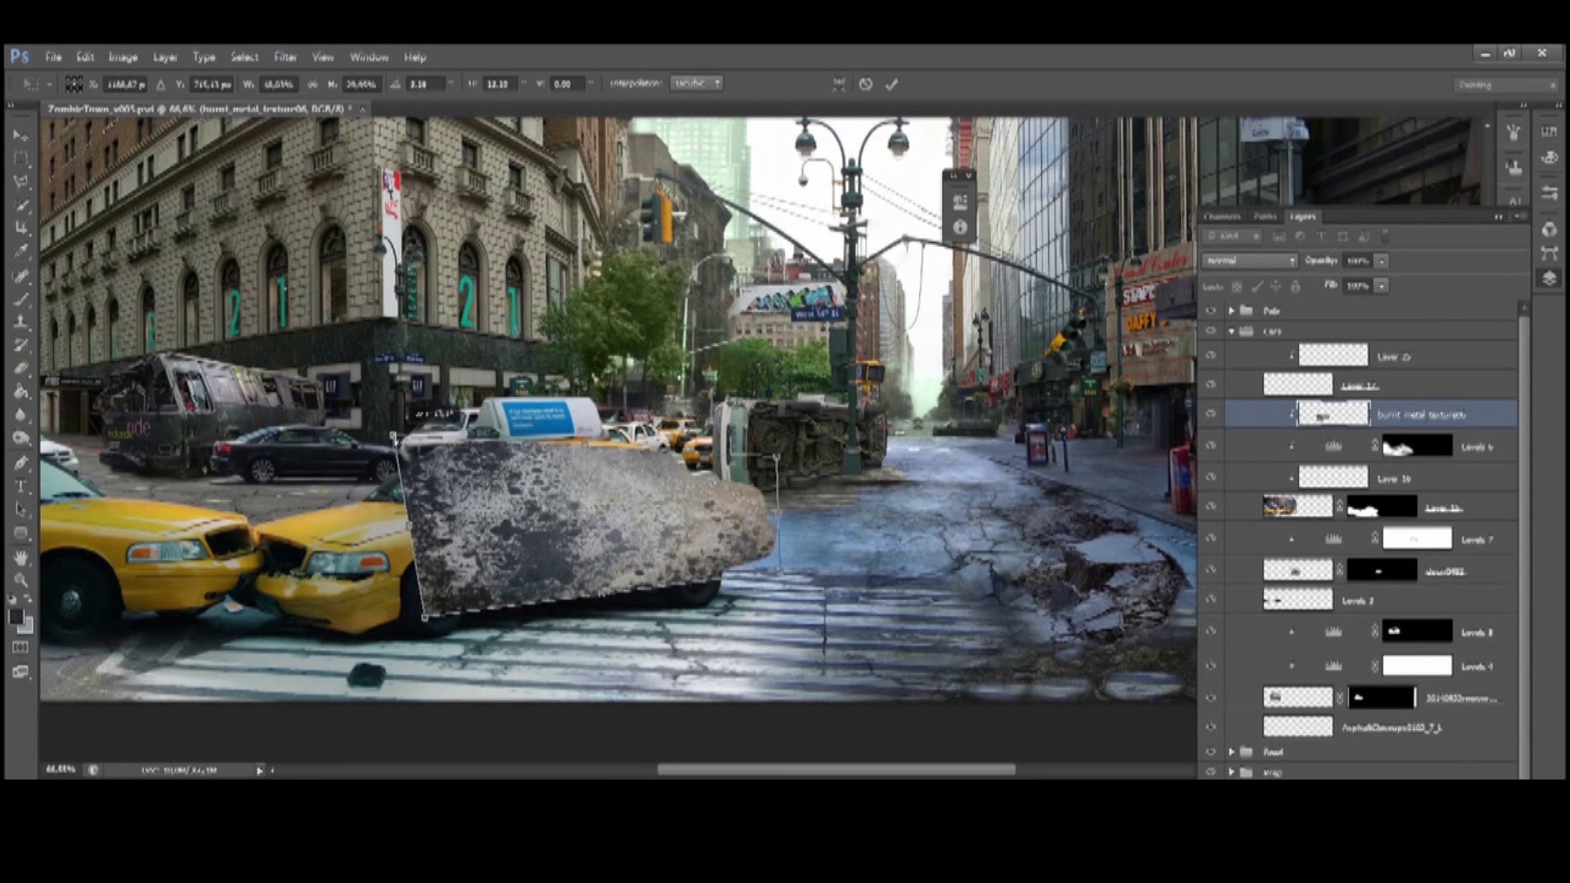
Warp the burnt metal texture's front edge to follow the taxi's bodywork and apply the transformation
right_click(539, 520)
click(576, 653)
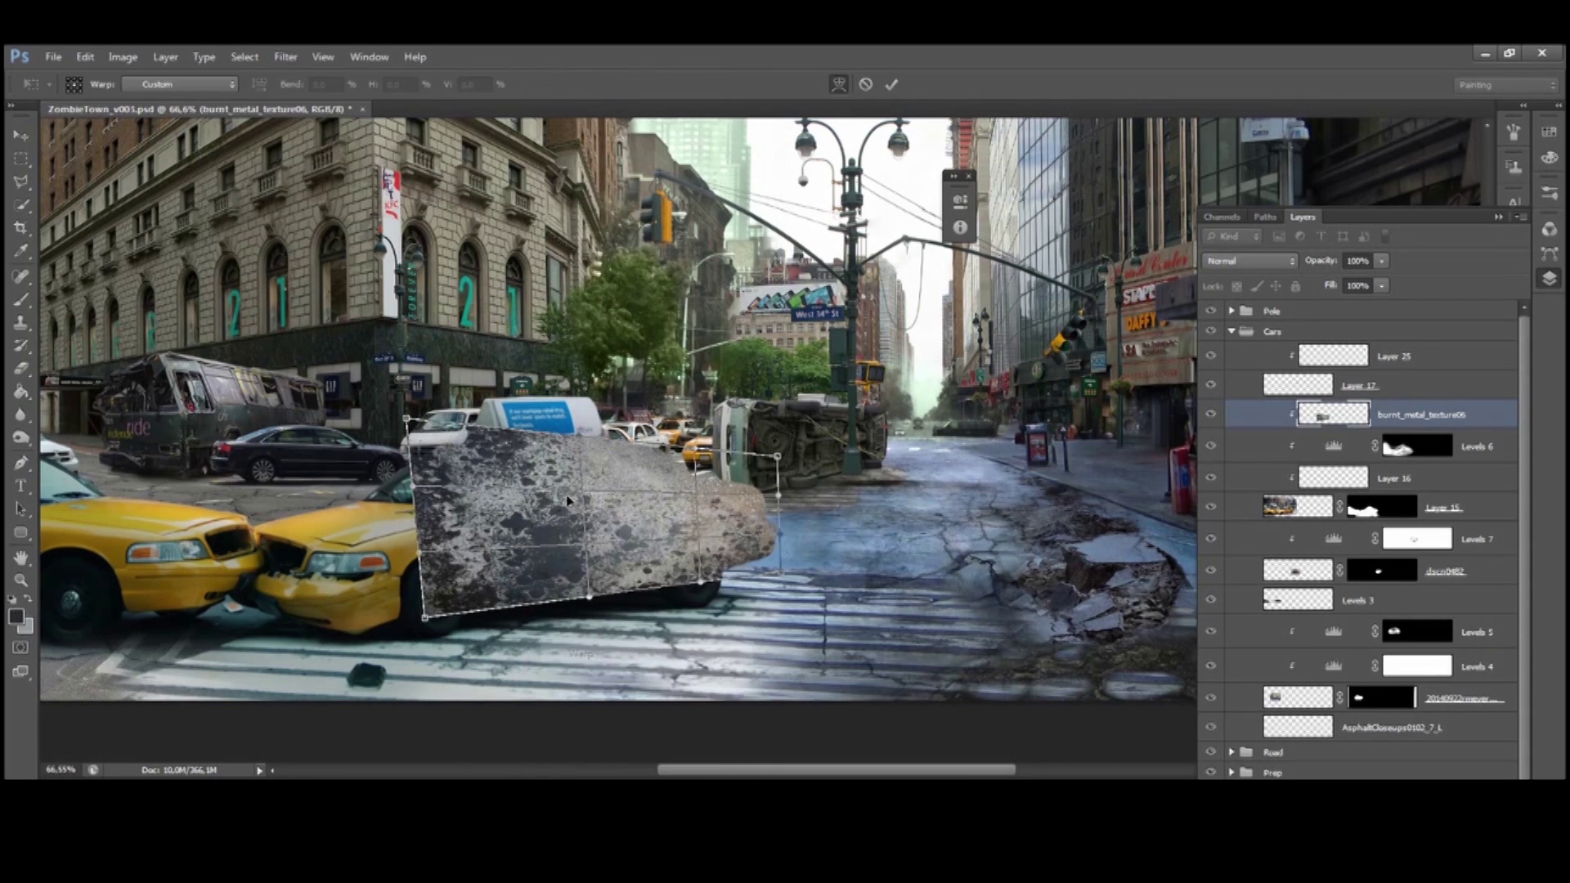
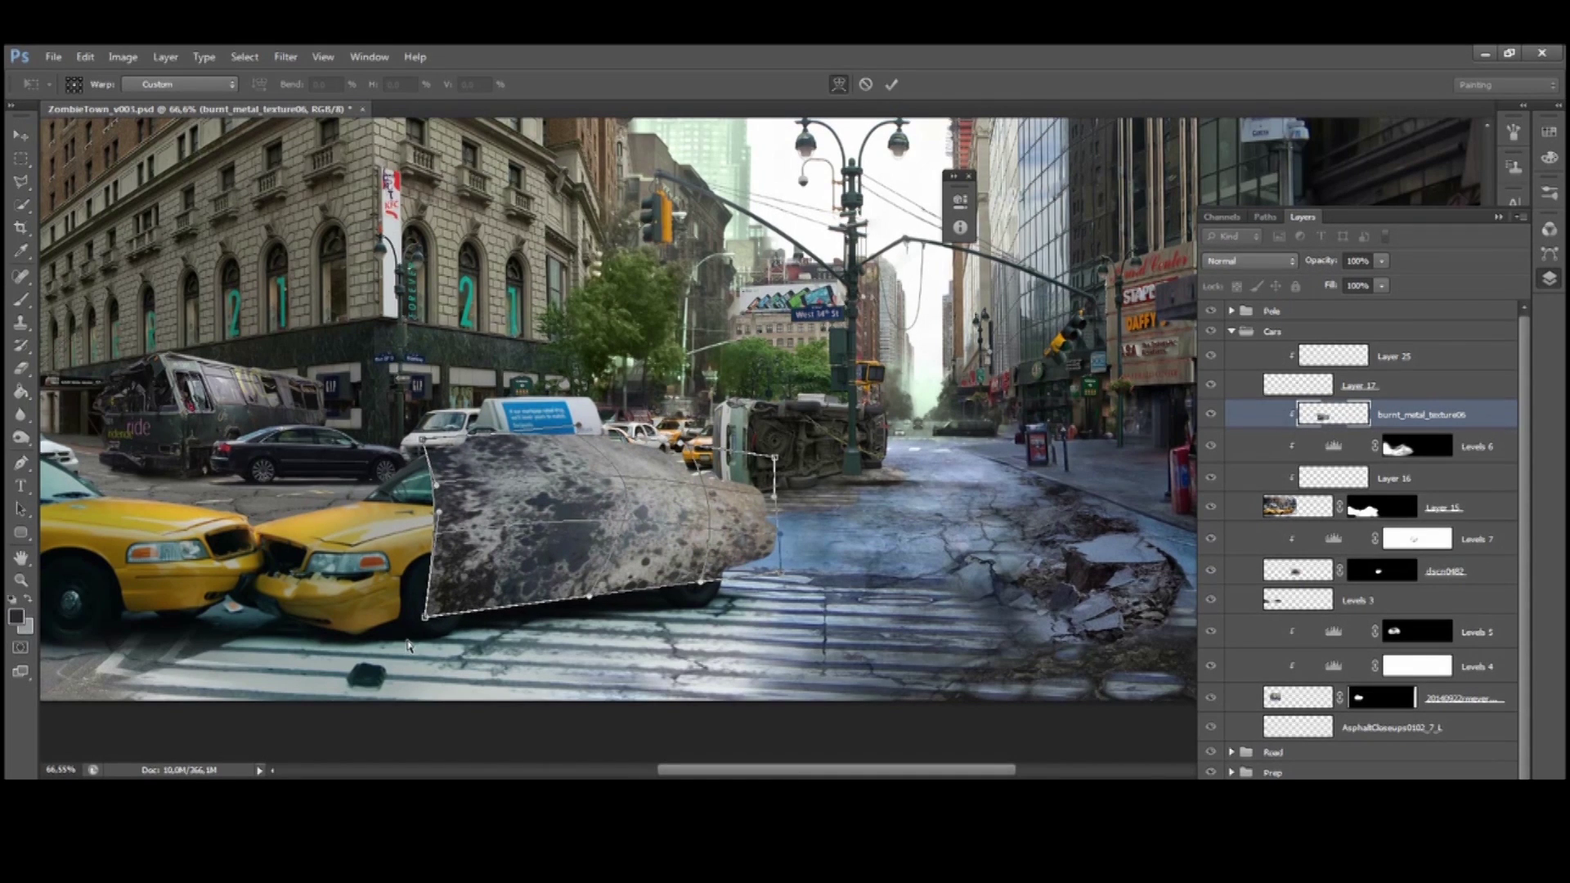
mouse_move(427, 621)
mouse_down()
mouse_move(378, 615)
mouse_move(408, 622)
mouse_up()
drag(425, 542, 470, 515)
key(Return)
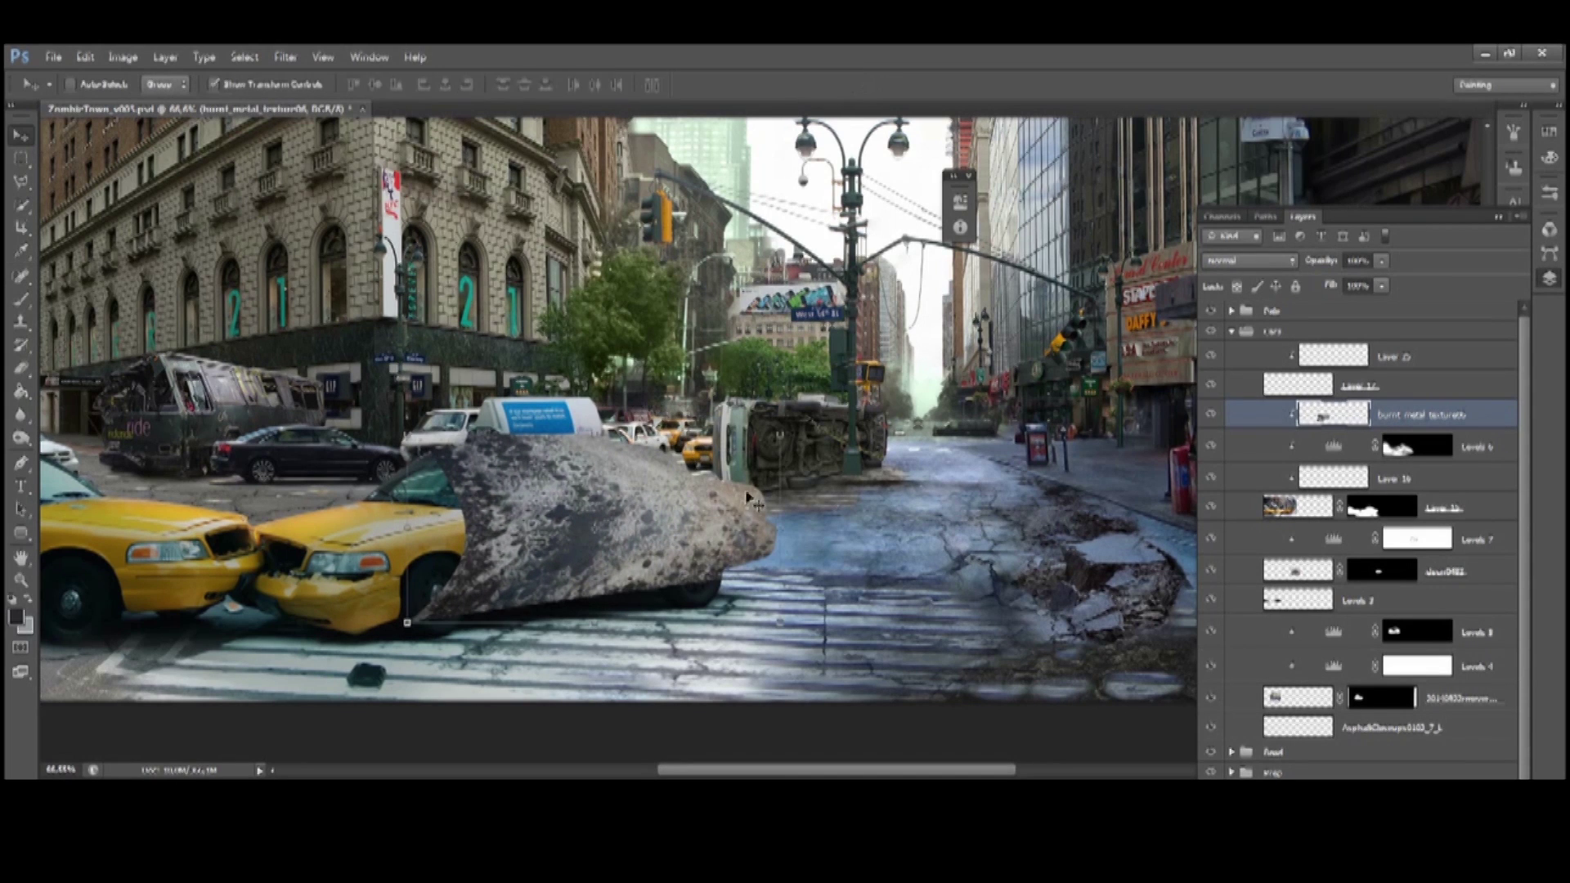
Set the burnt metal texture to Multiply, duplicate it, hide the copy and select the original
key(alt+shift+k)
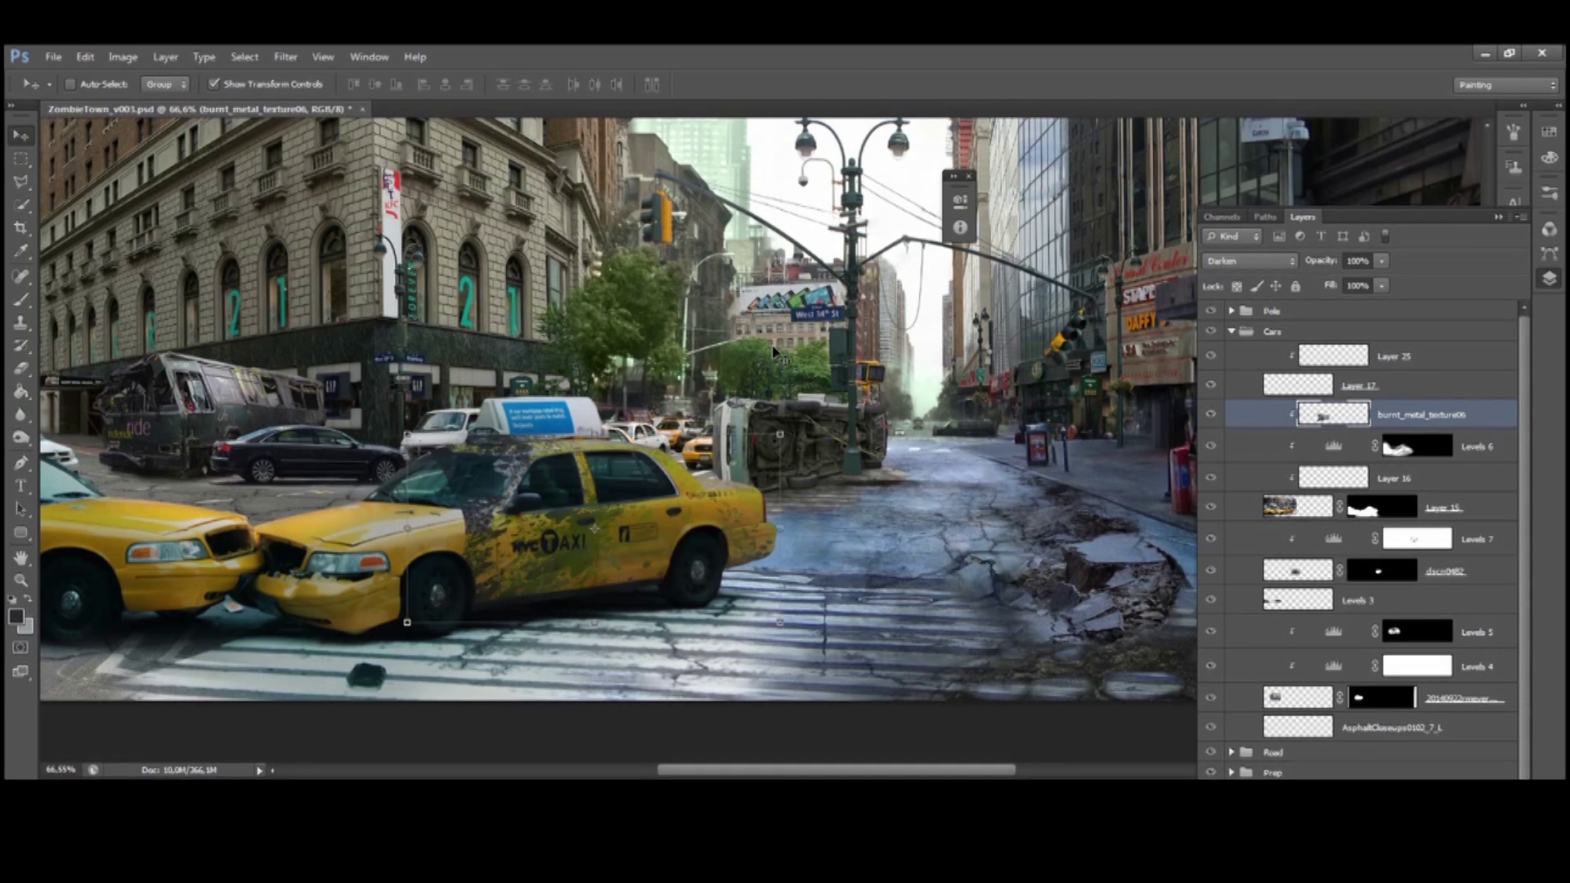
key(alt+shift+m)
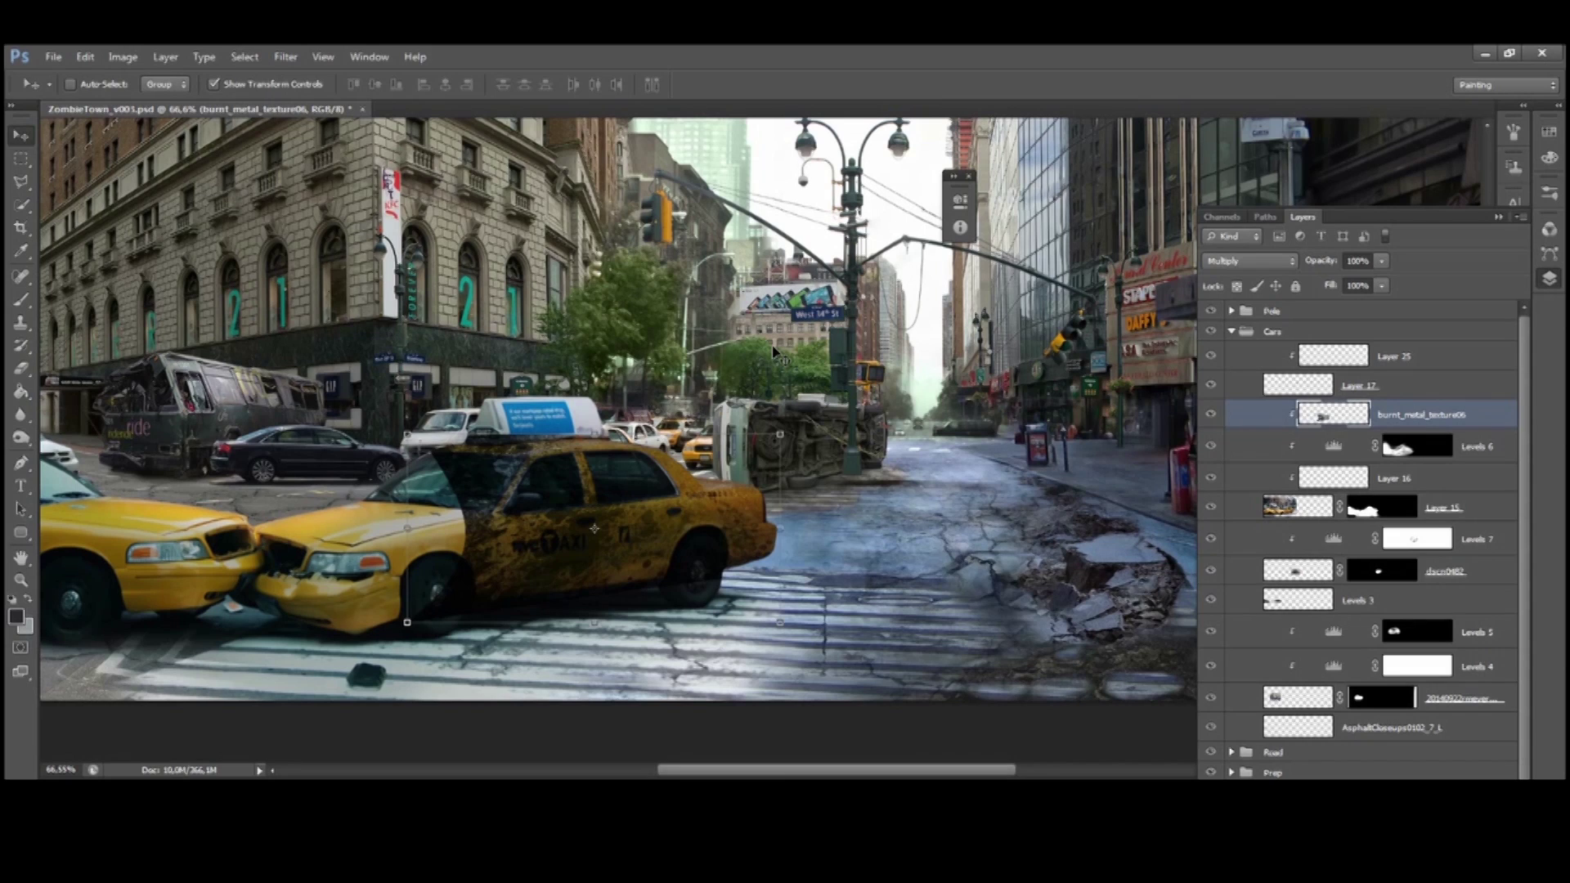
key(ctrl+j)
click(1210, 398)
click(1423, 427)
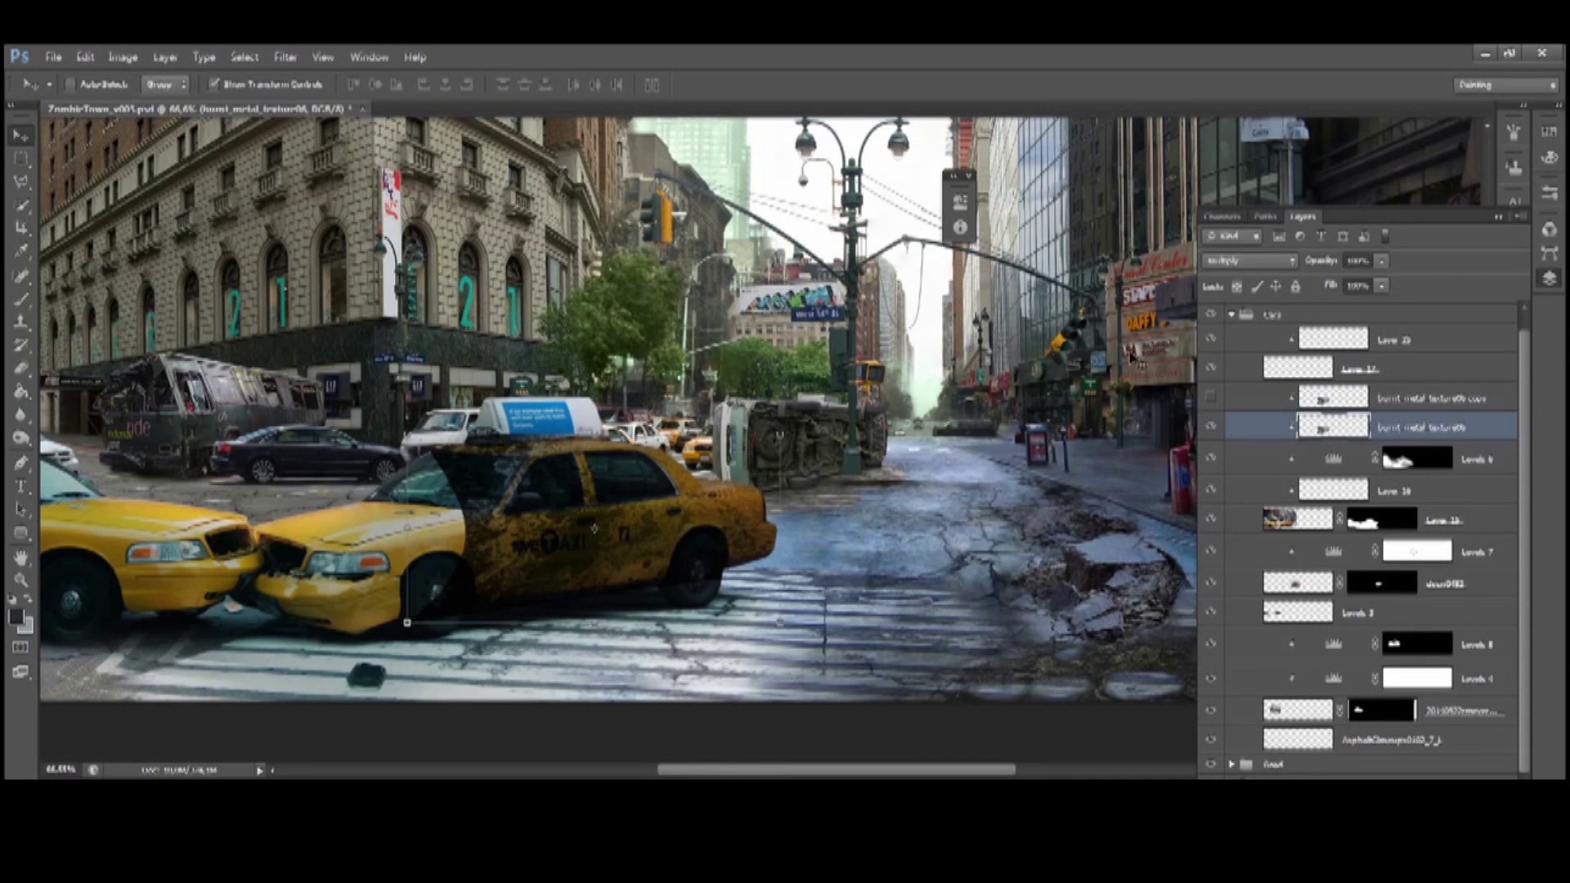
Brighten the original burnt metal texture with Levels and lower its opacity to 86%
key(ctrl+l)
drag(969, 513, 874, 515)
key(Return)
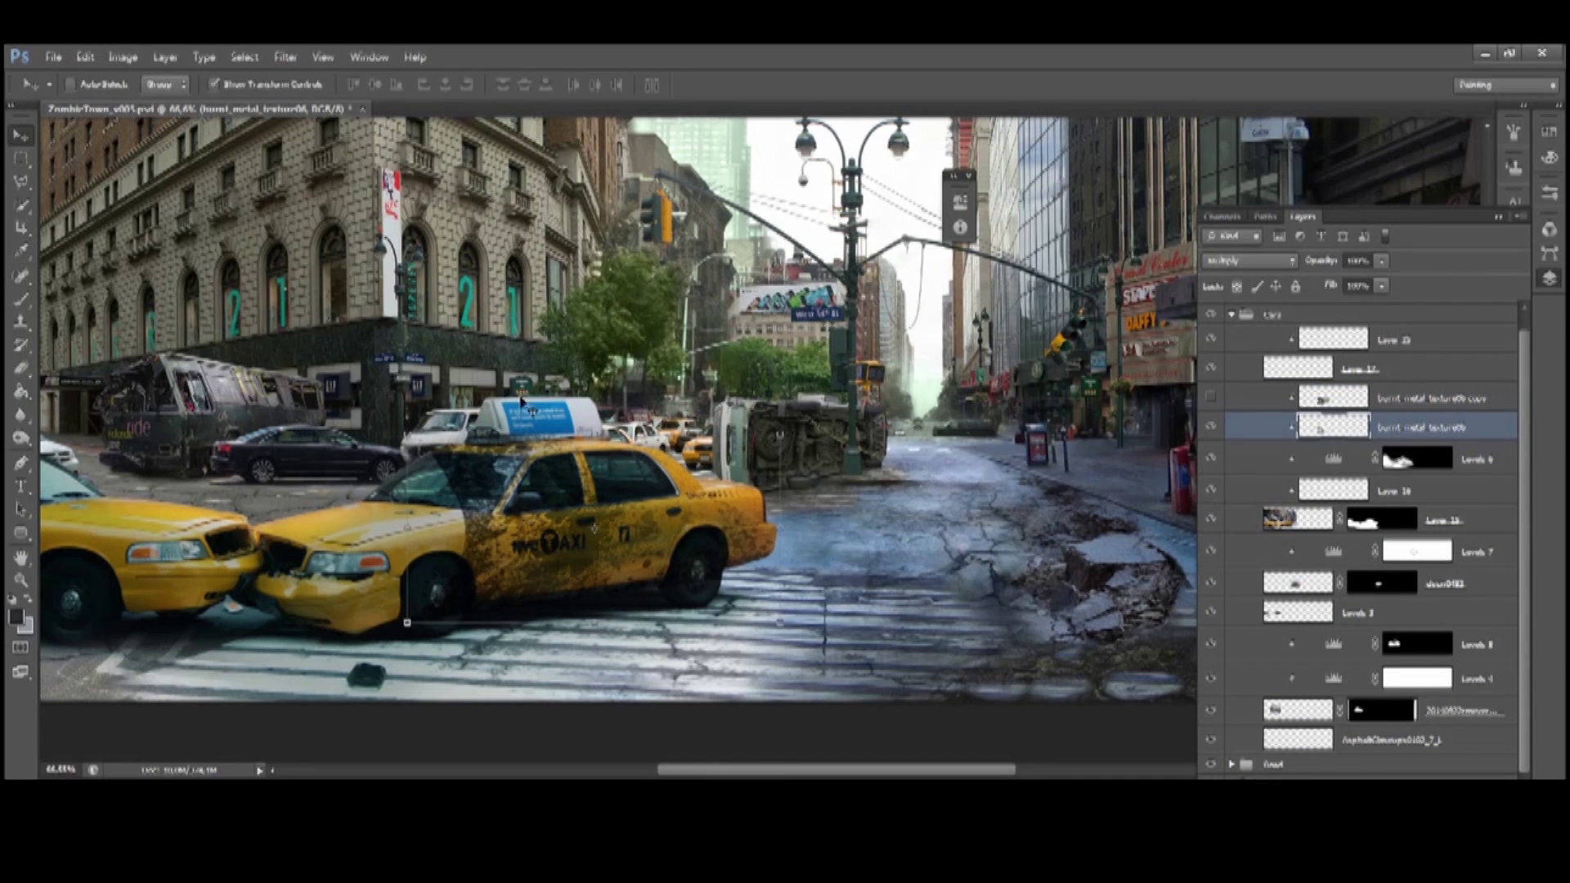
key(e)
click(22, 157)
drag(1382, 260, 1331, 290)
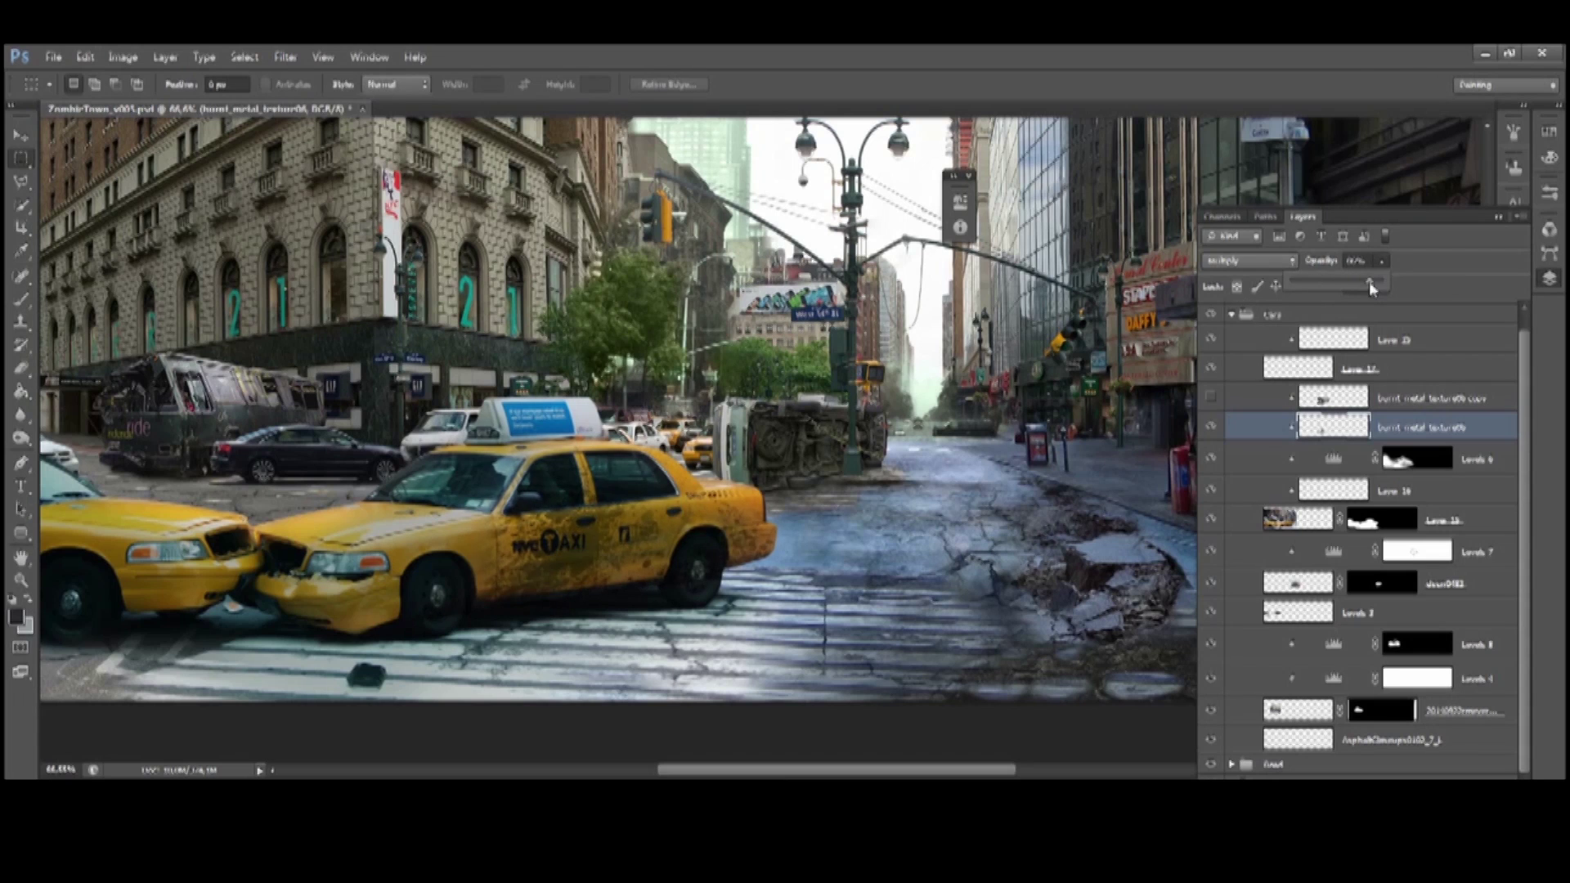
Show the burnt metal copy and darken it with Levels
click(1249, 260)
click(1211, 396)
click(1431, 398)
key(ctrl+l)
key(Return)
key(v)
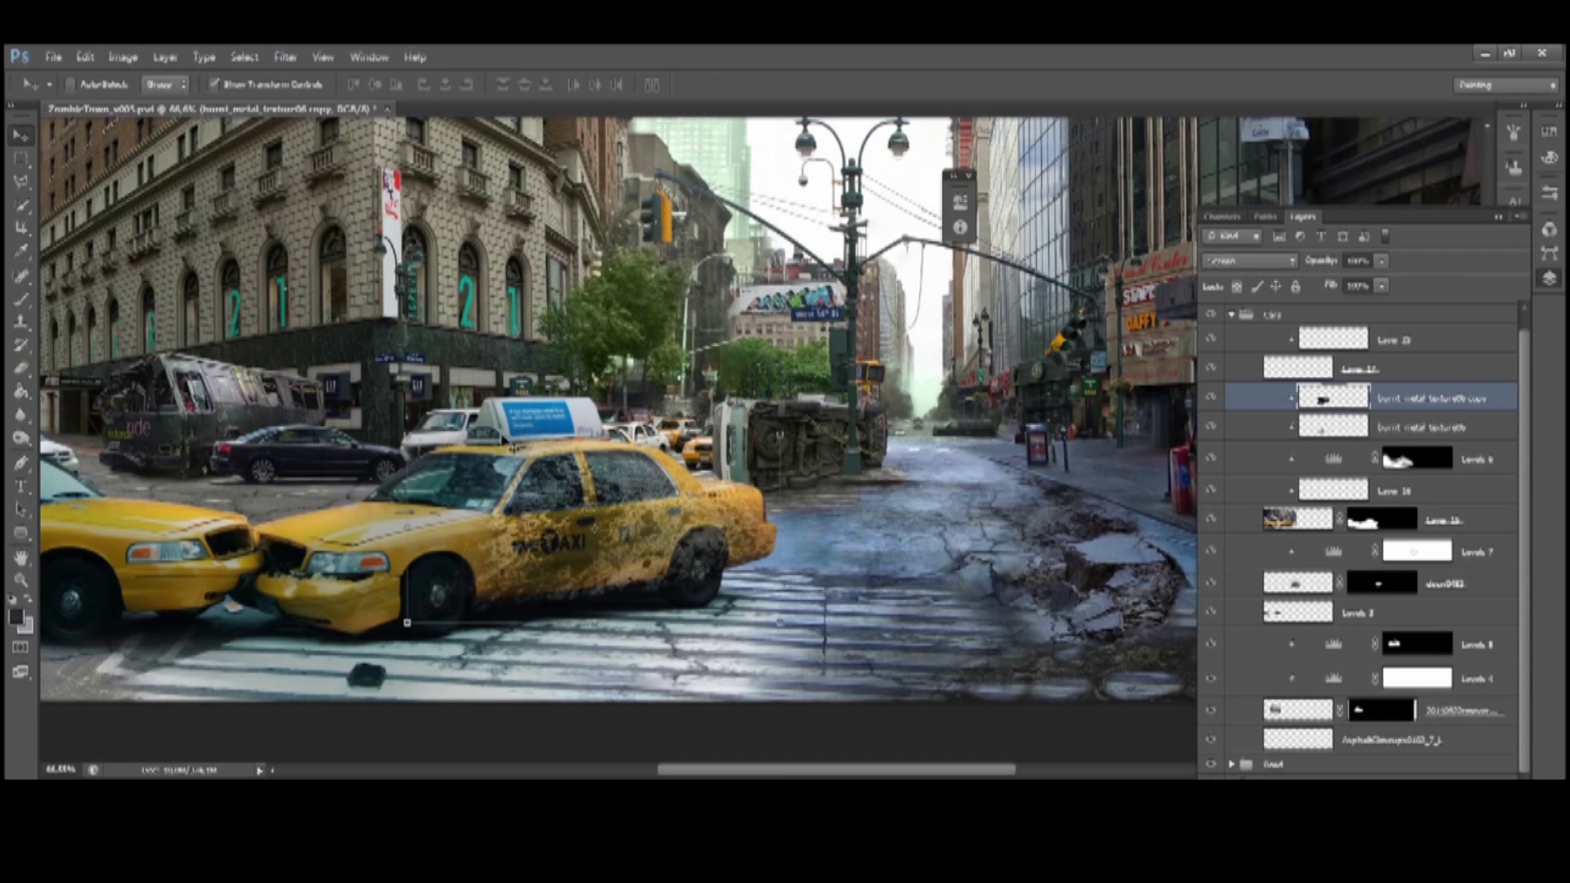
Cycle through the blend modes for the burnt metal copy and settle on Darker Color
key(shift+plus)
key(shift+plus)
key(shift+plus)
key(shift+plus)
key(shift+plus)
key(shift+plus)
key(shift+plus)
key(shift+plus)
key(shift+plus)
key(shift+plus)
key(shift+plus)
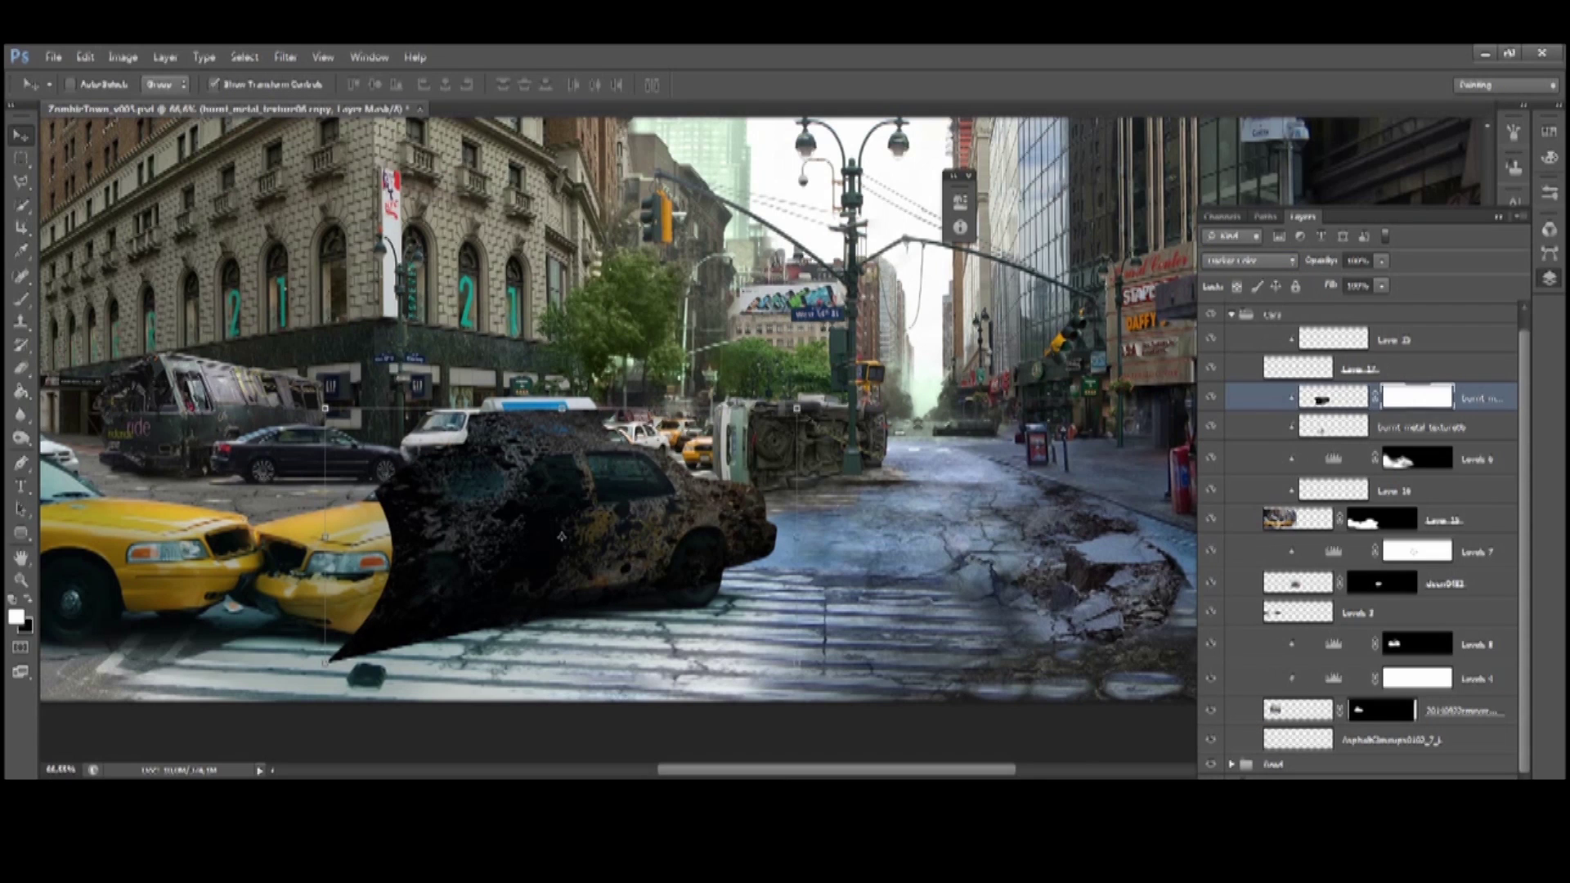
Invert the copy's mask, paint grime back along the taxi's lower side, and mask out part of the burnt metal texture beneath
key(ctrl+i)
key(b)
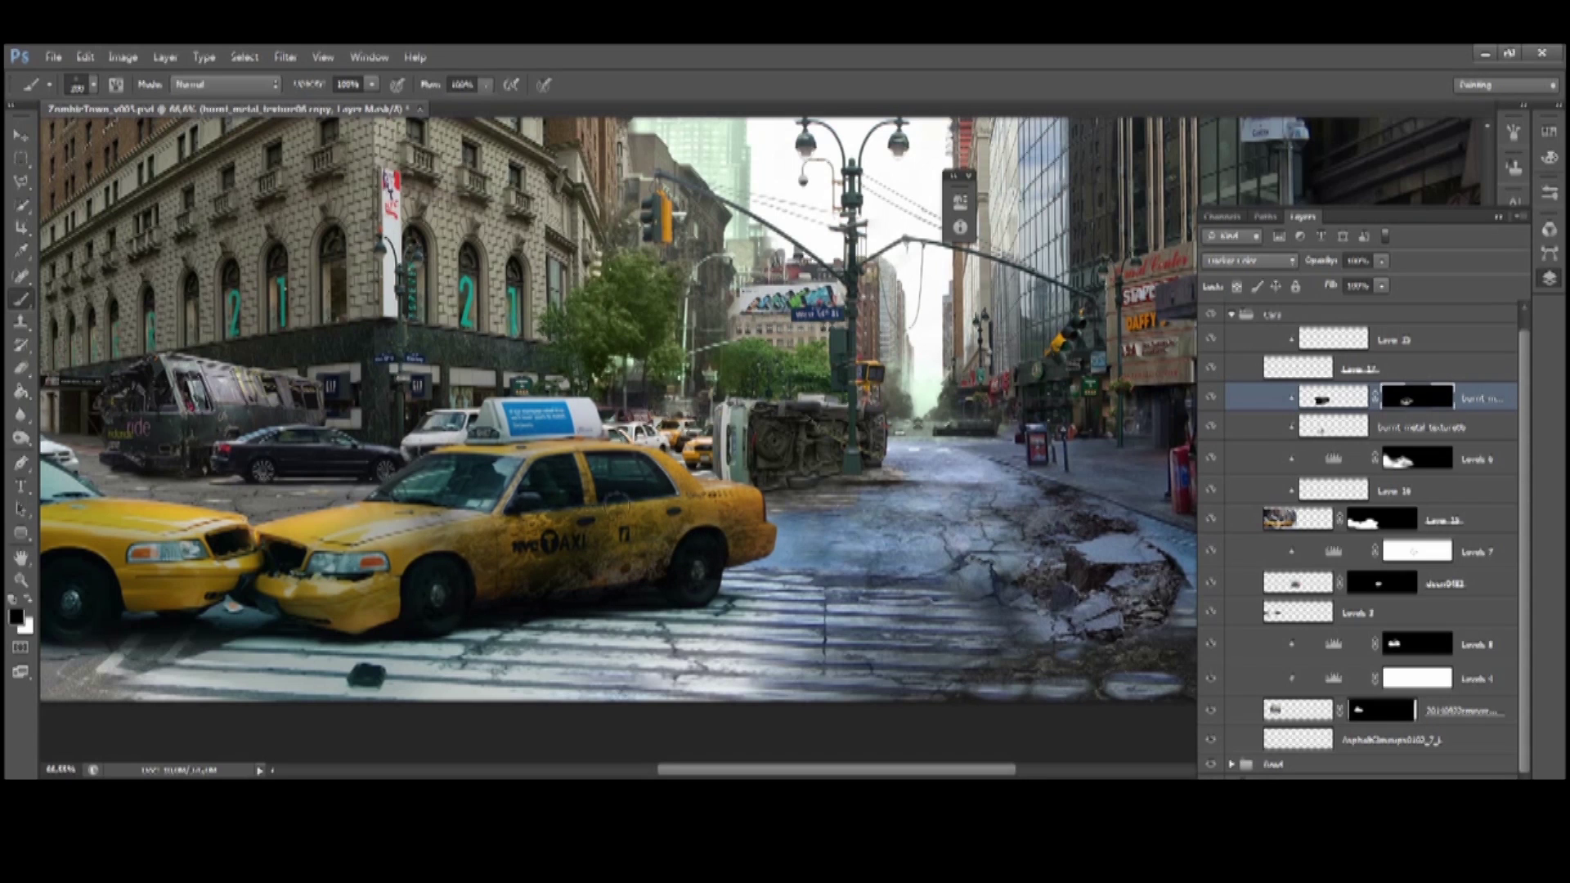
click(1333, 426)
click(22, 158)
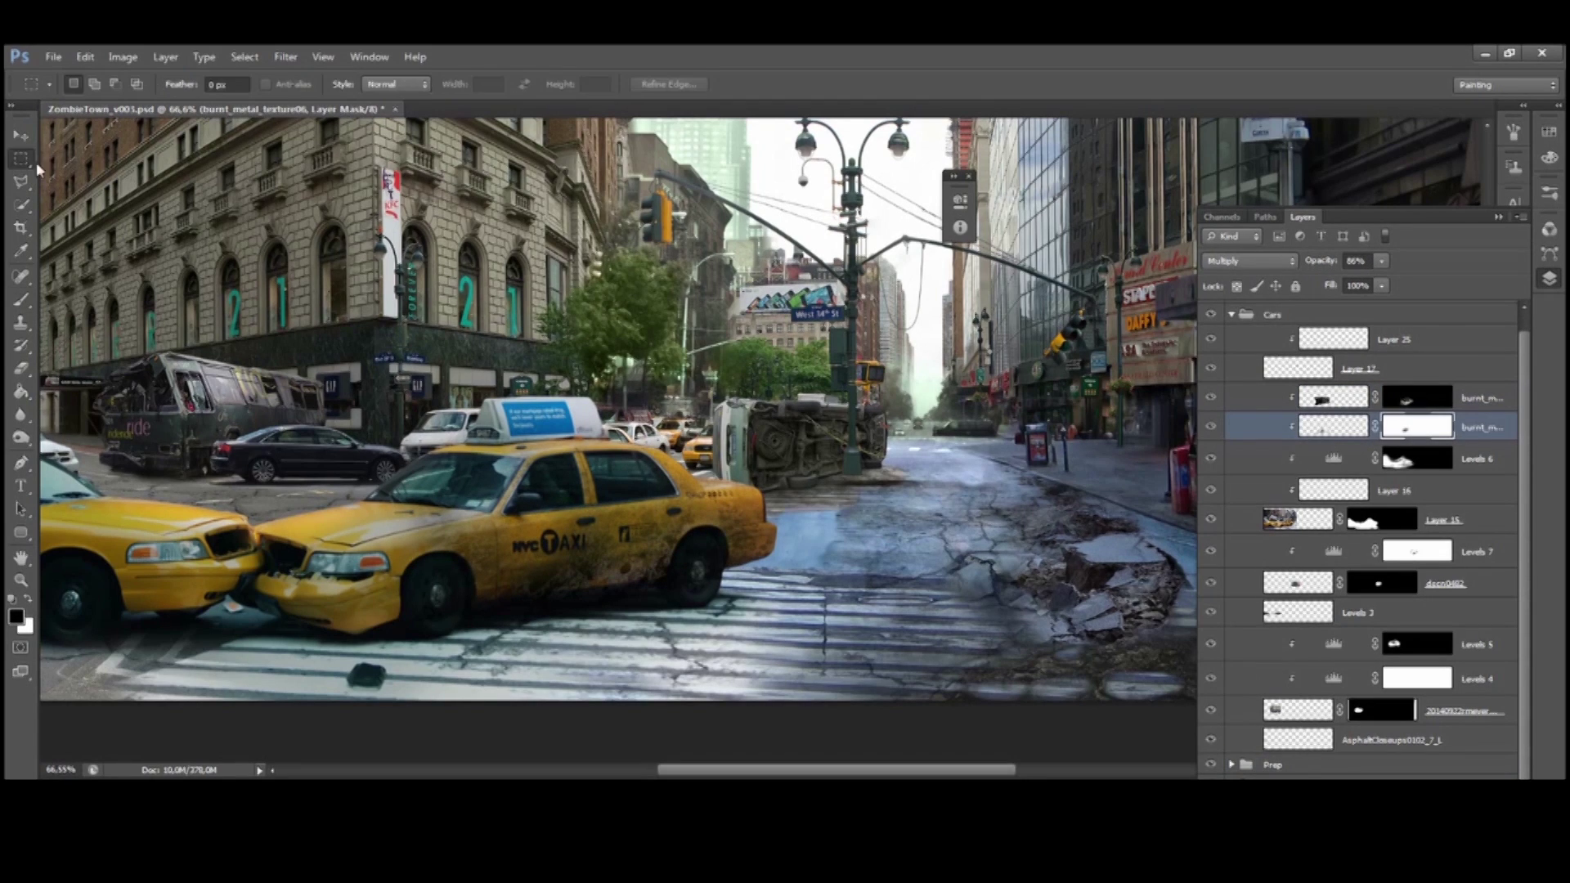
Add a clipped Hue/Saturation adjustment above the burnt metal copy with saturation -87 and invert its mask to black
click(1345, 398)
click(1395, 824)
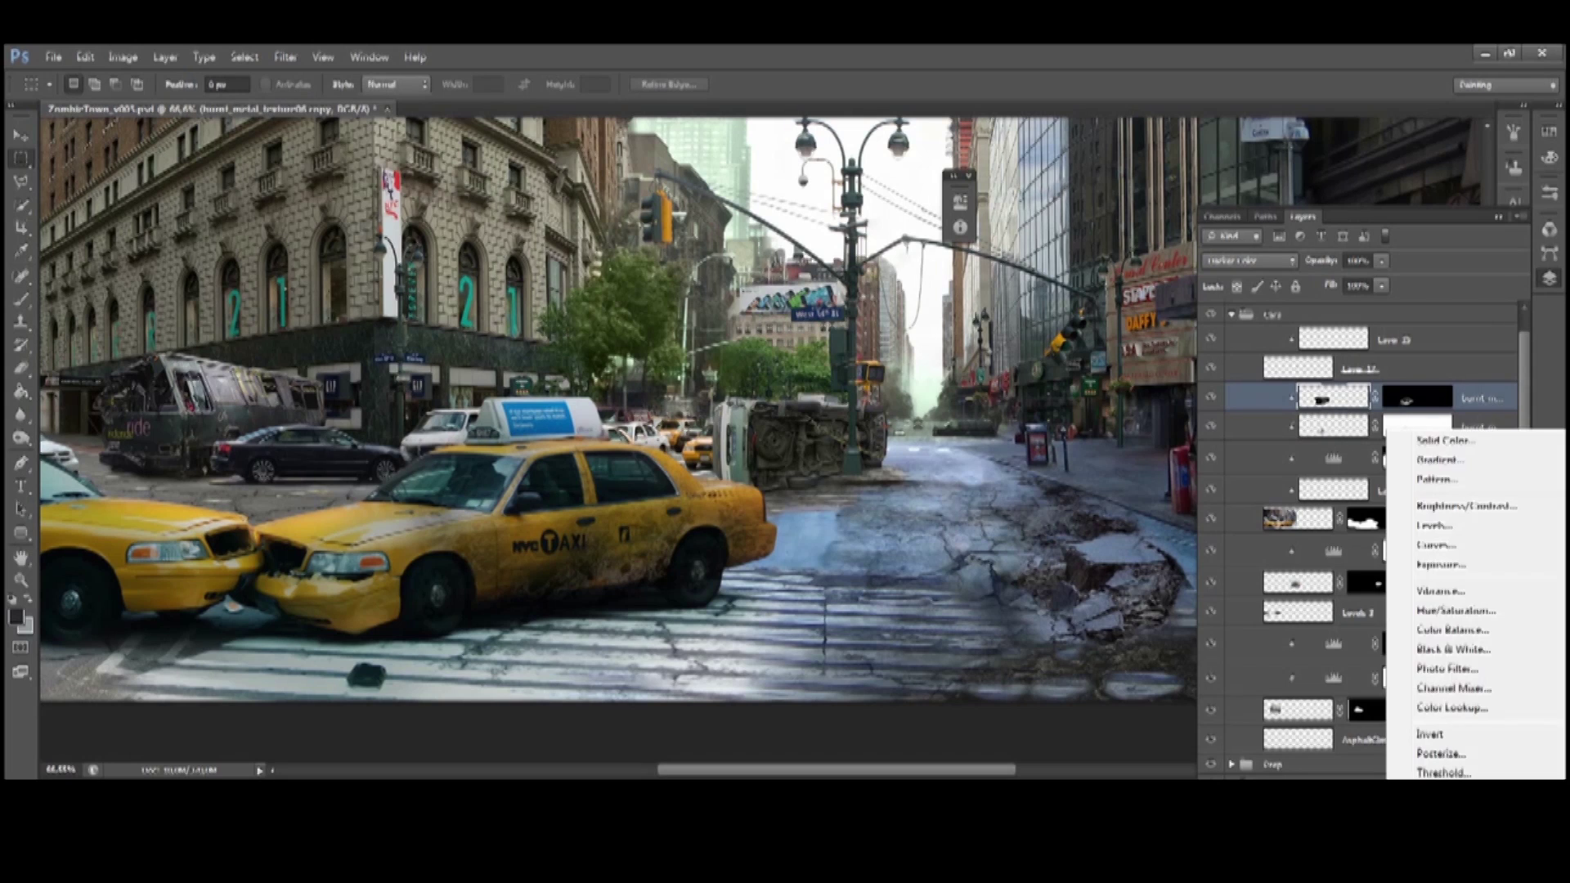
click(1452, 615)
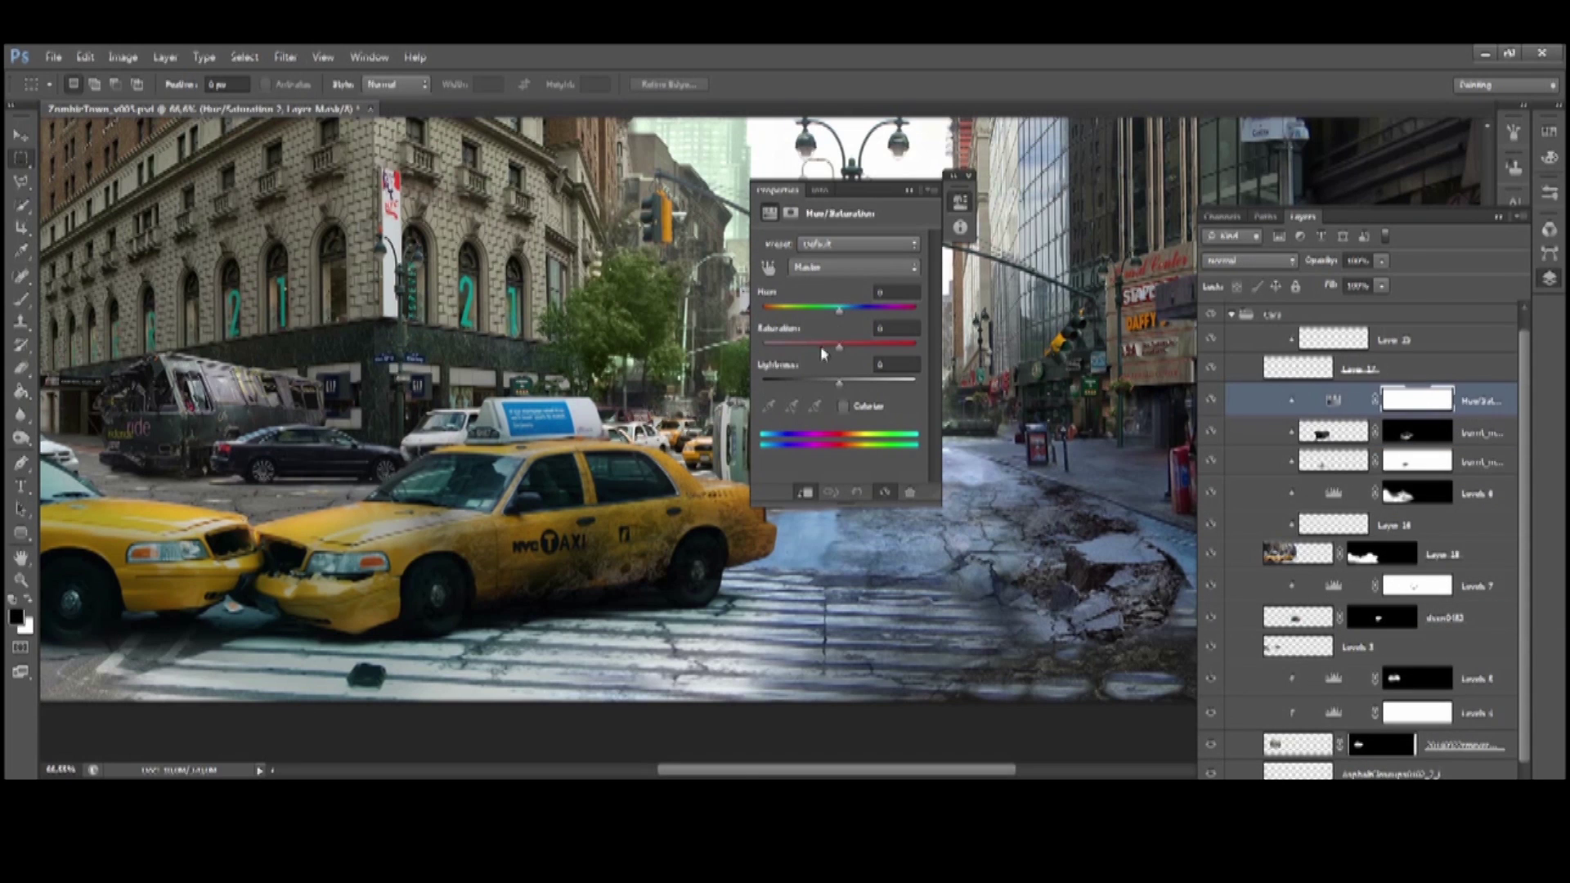
drag(824, 353, 772, 353)
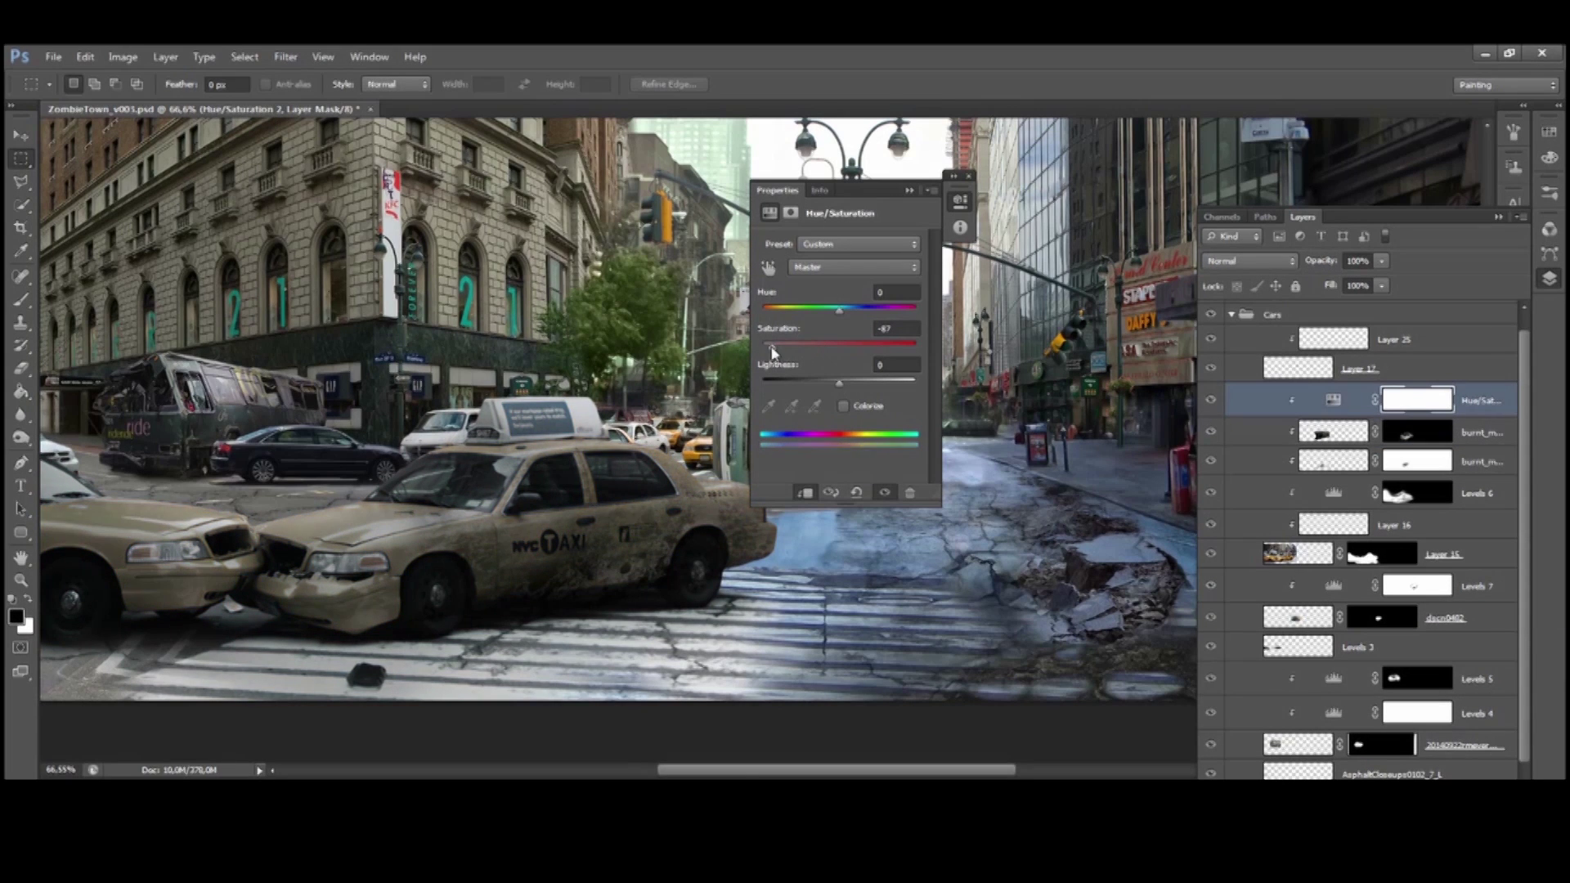
click(909, 190)
key(ctrl+i)
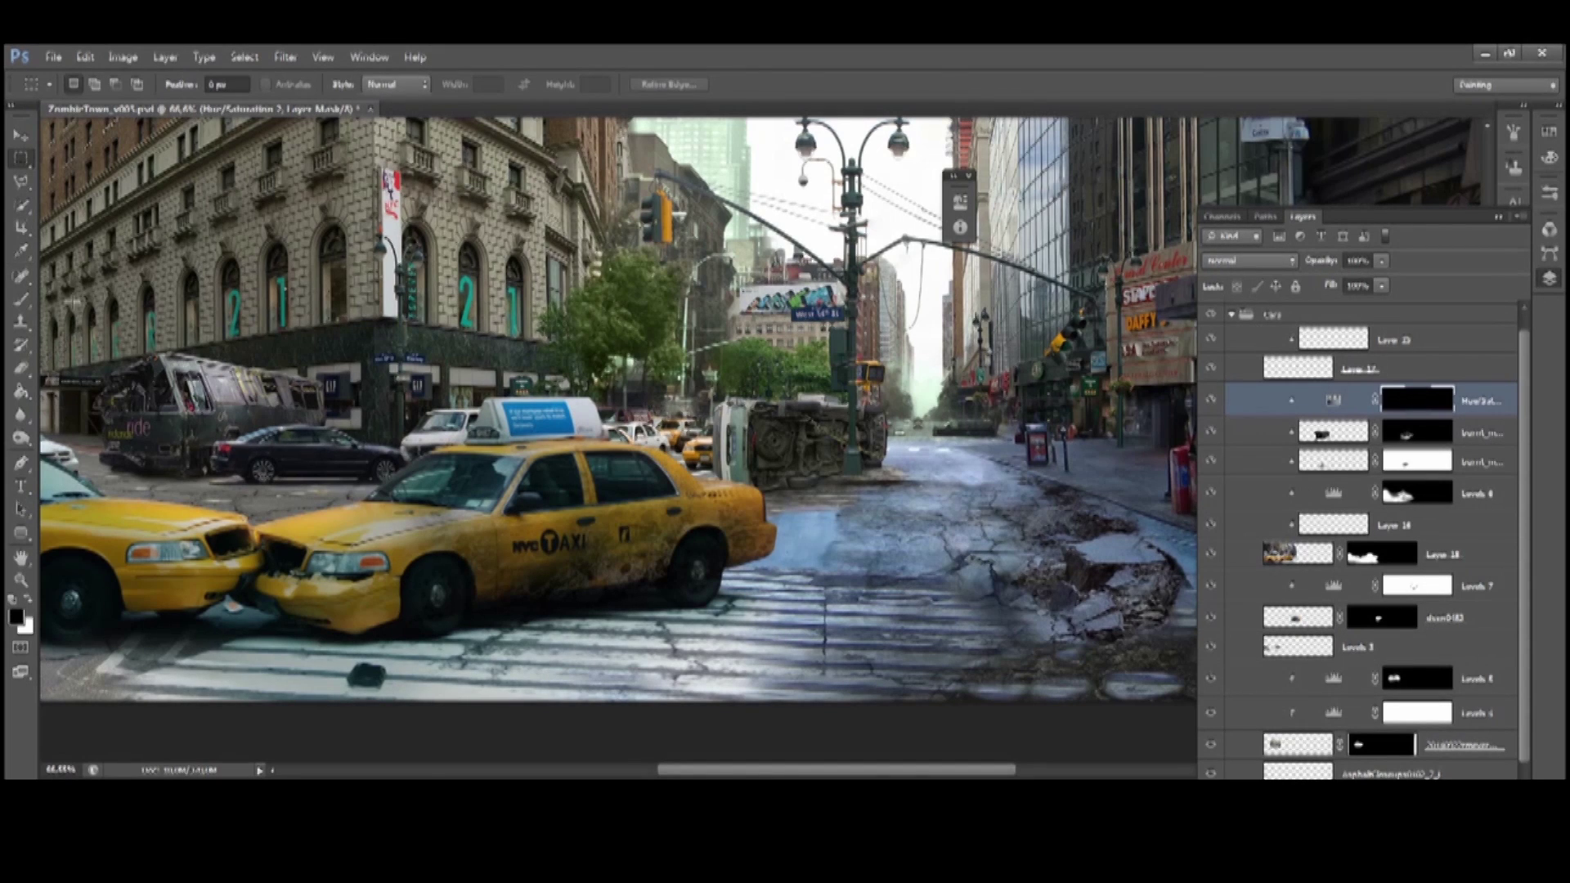
key(b)
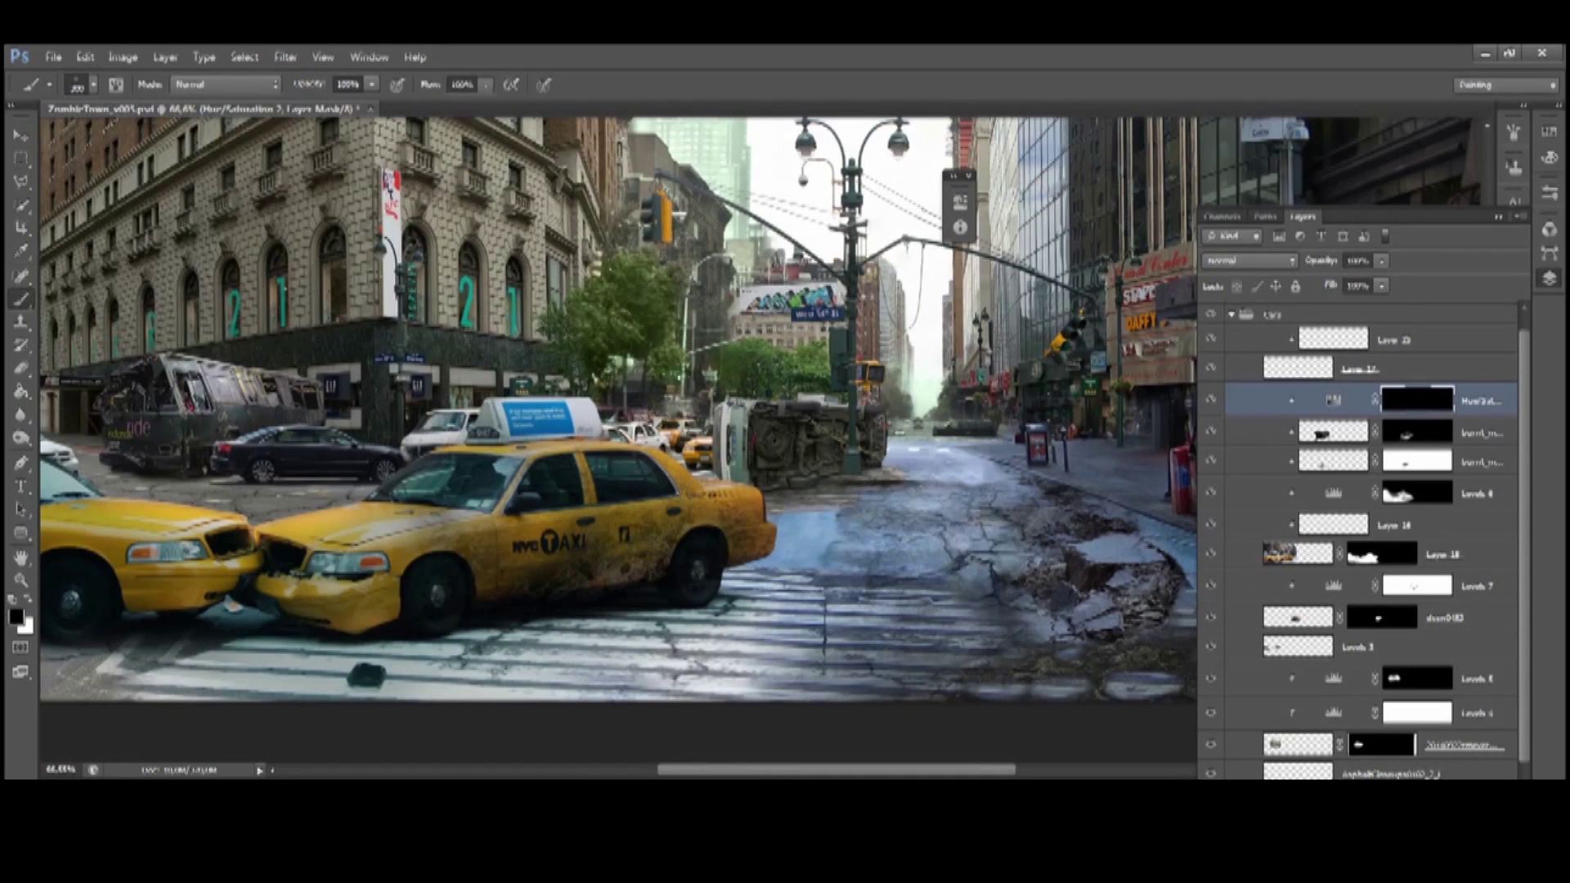
Place the speckled grey texture photo from the elements folder above the Hue/Saturation adjustment
click(303, 754)
click(282, 479)
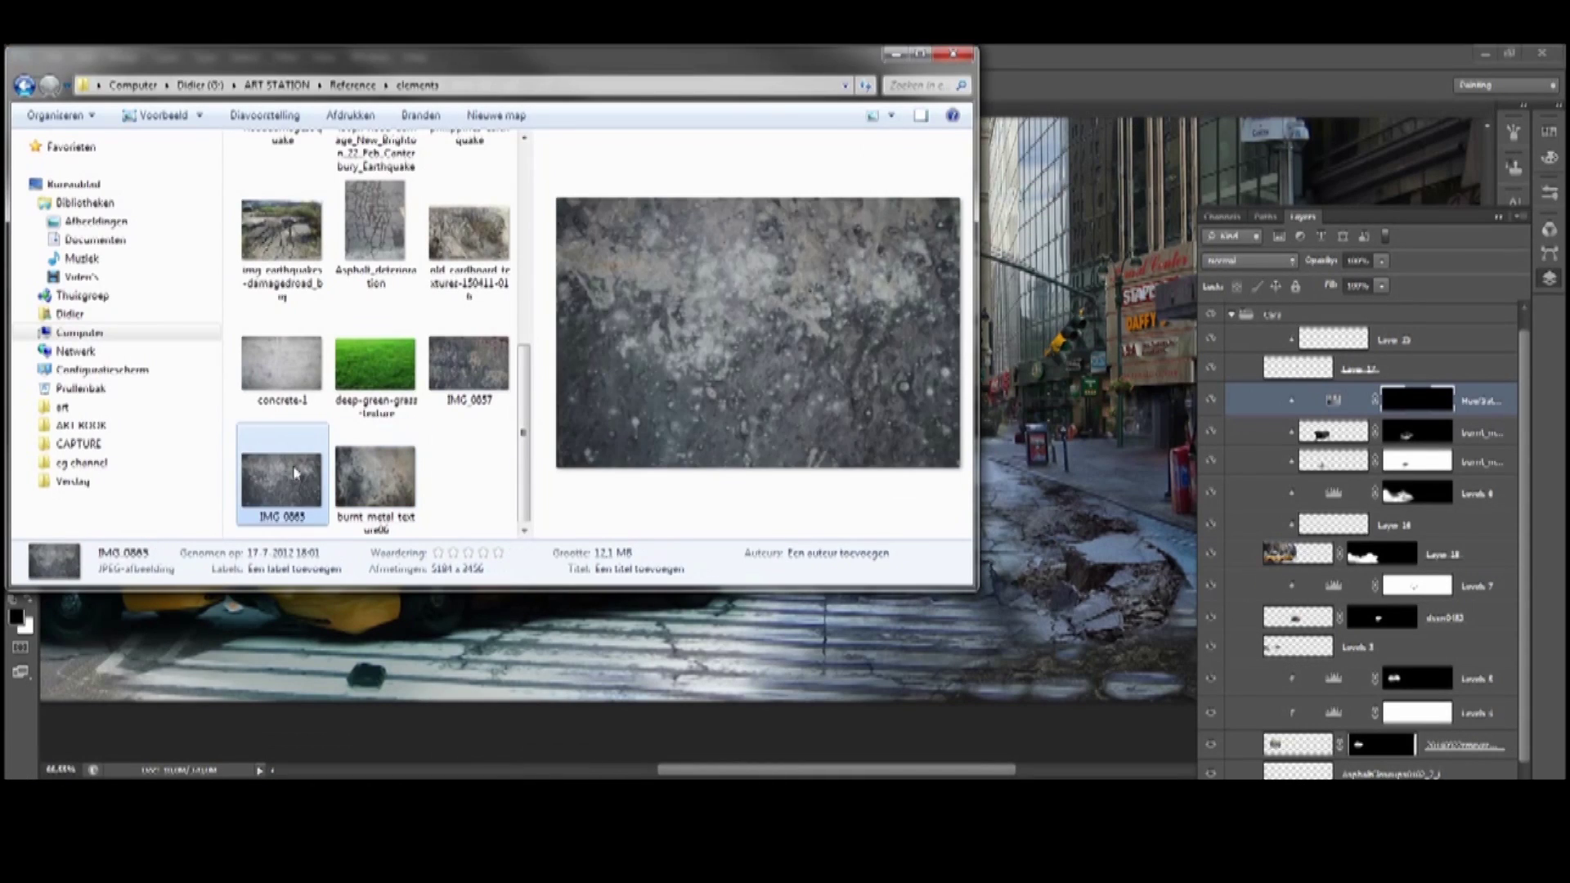
click(430, 403)
drag(298, 488, 409, 650)
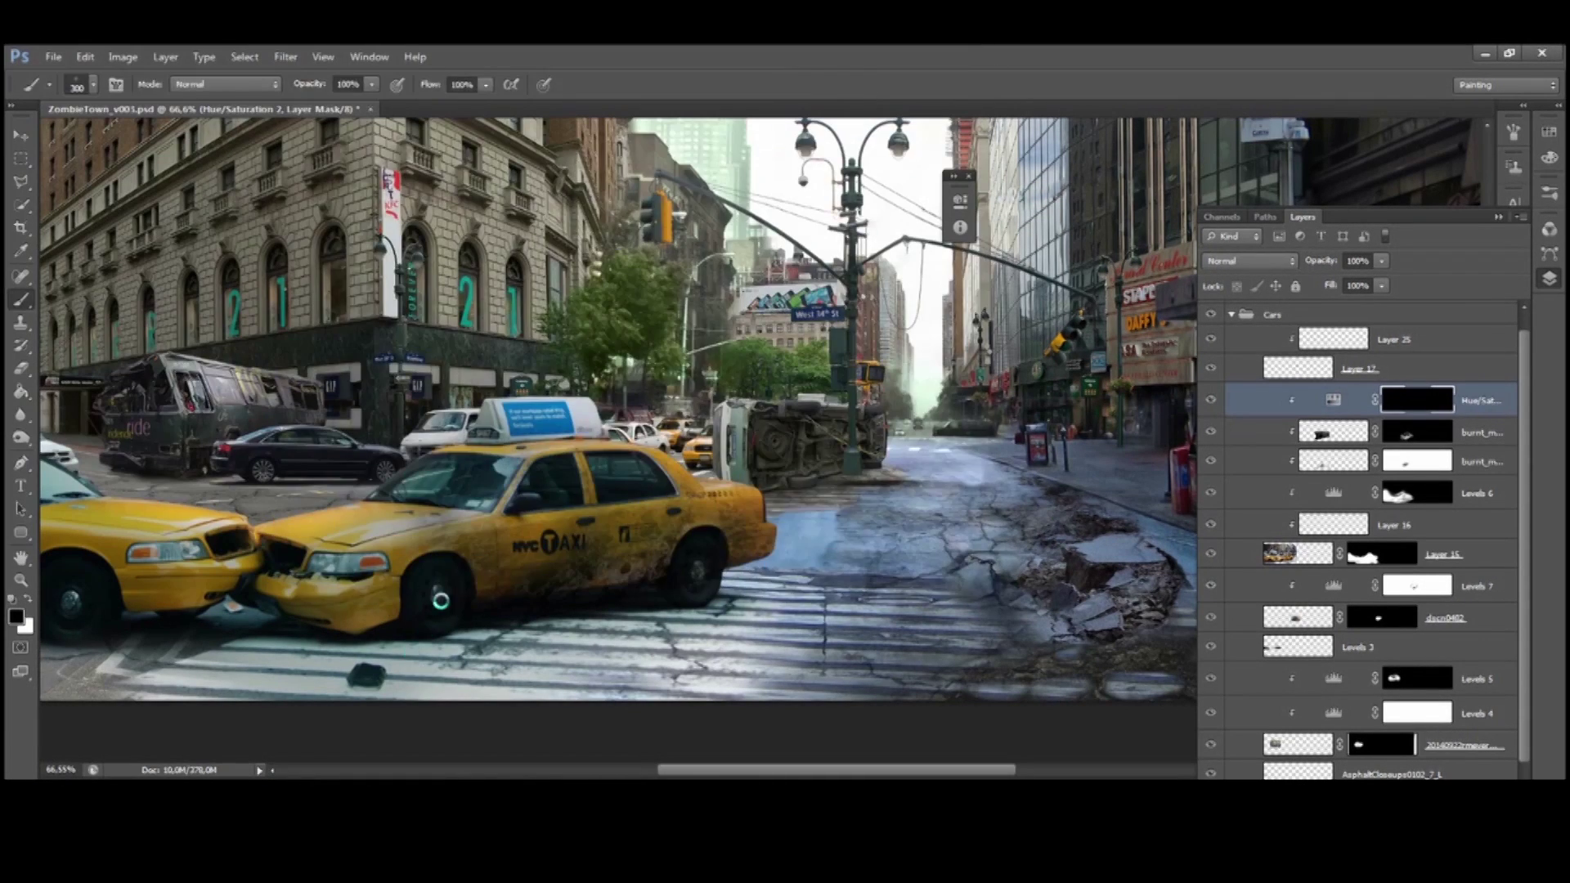
key(Return)
key(b)
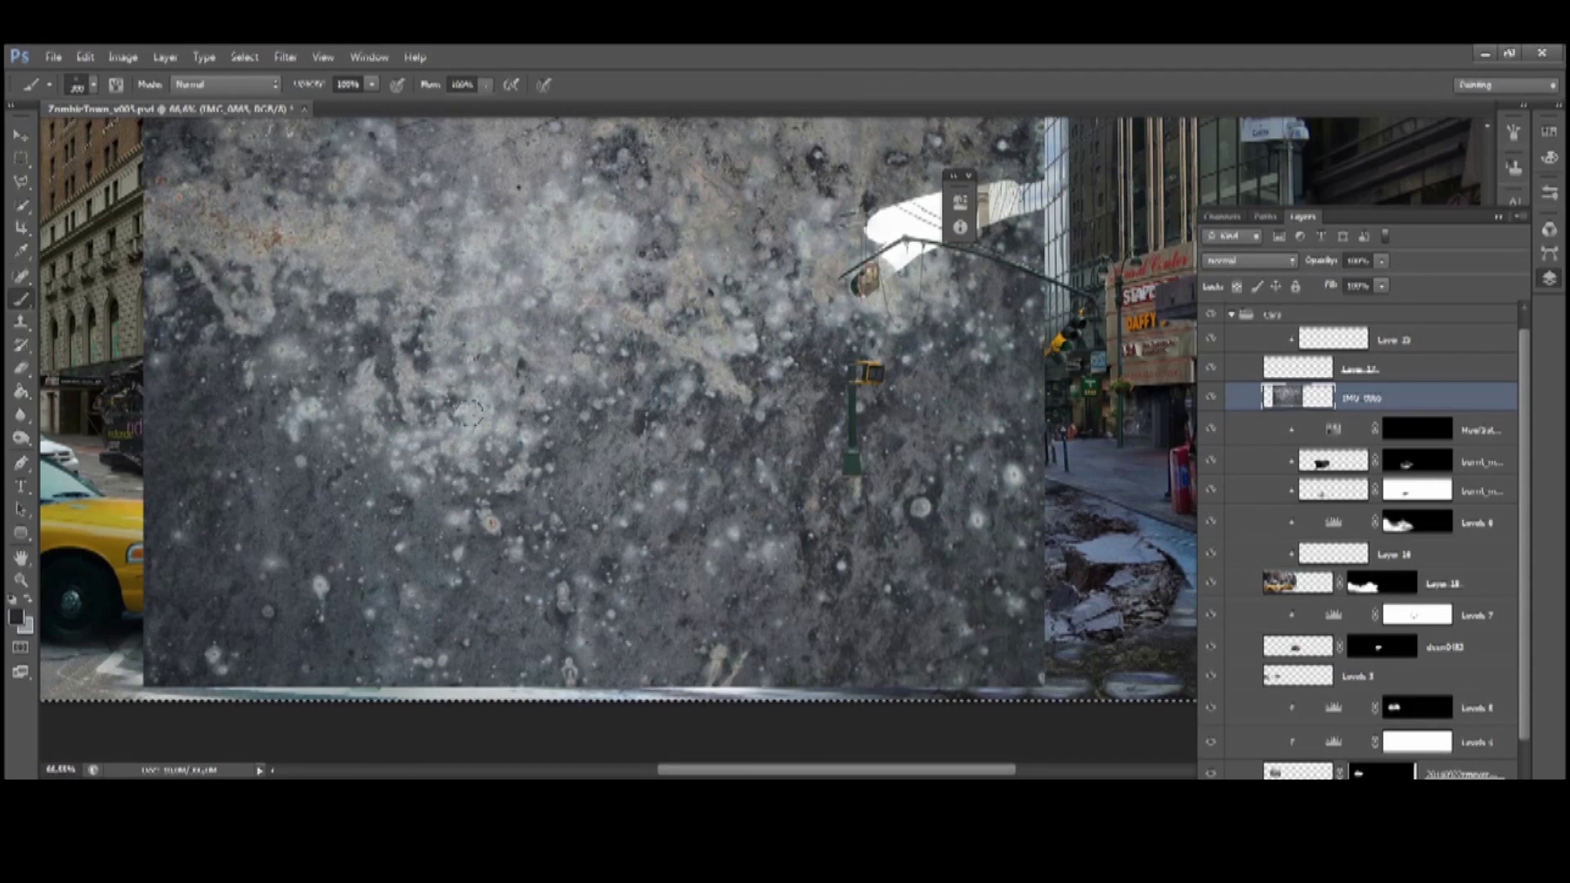
Hide the speckled texture layer and paste its copied image into the Hue/Saturation adjustment's mask
click(1210, 397)
click(1417, 428)
alt+click(1417, 428)
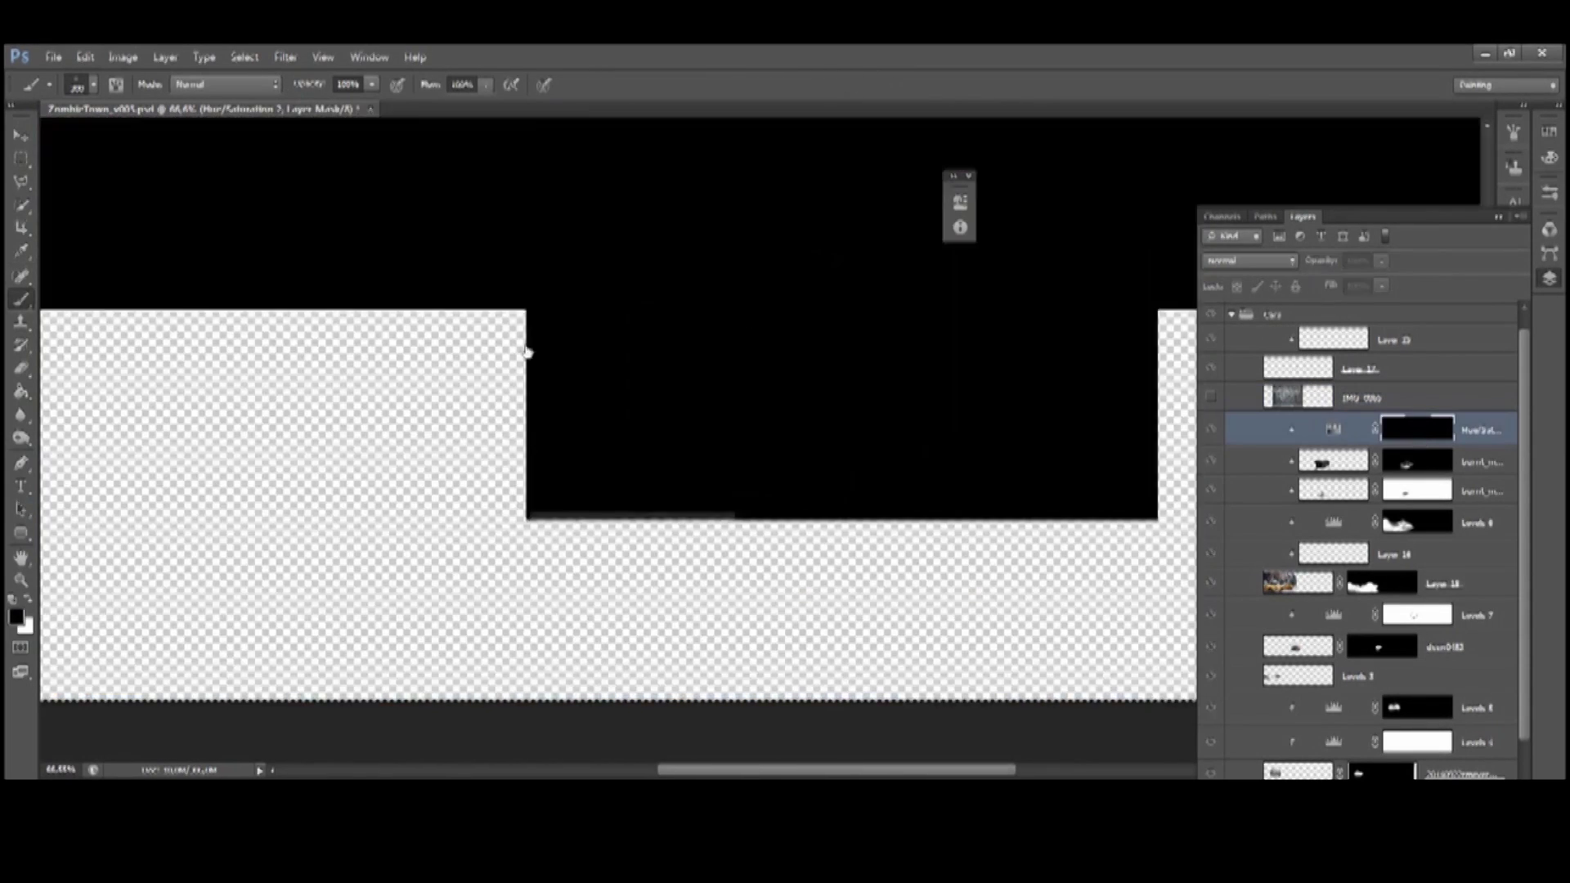
key(m)
key(ctrl+v)
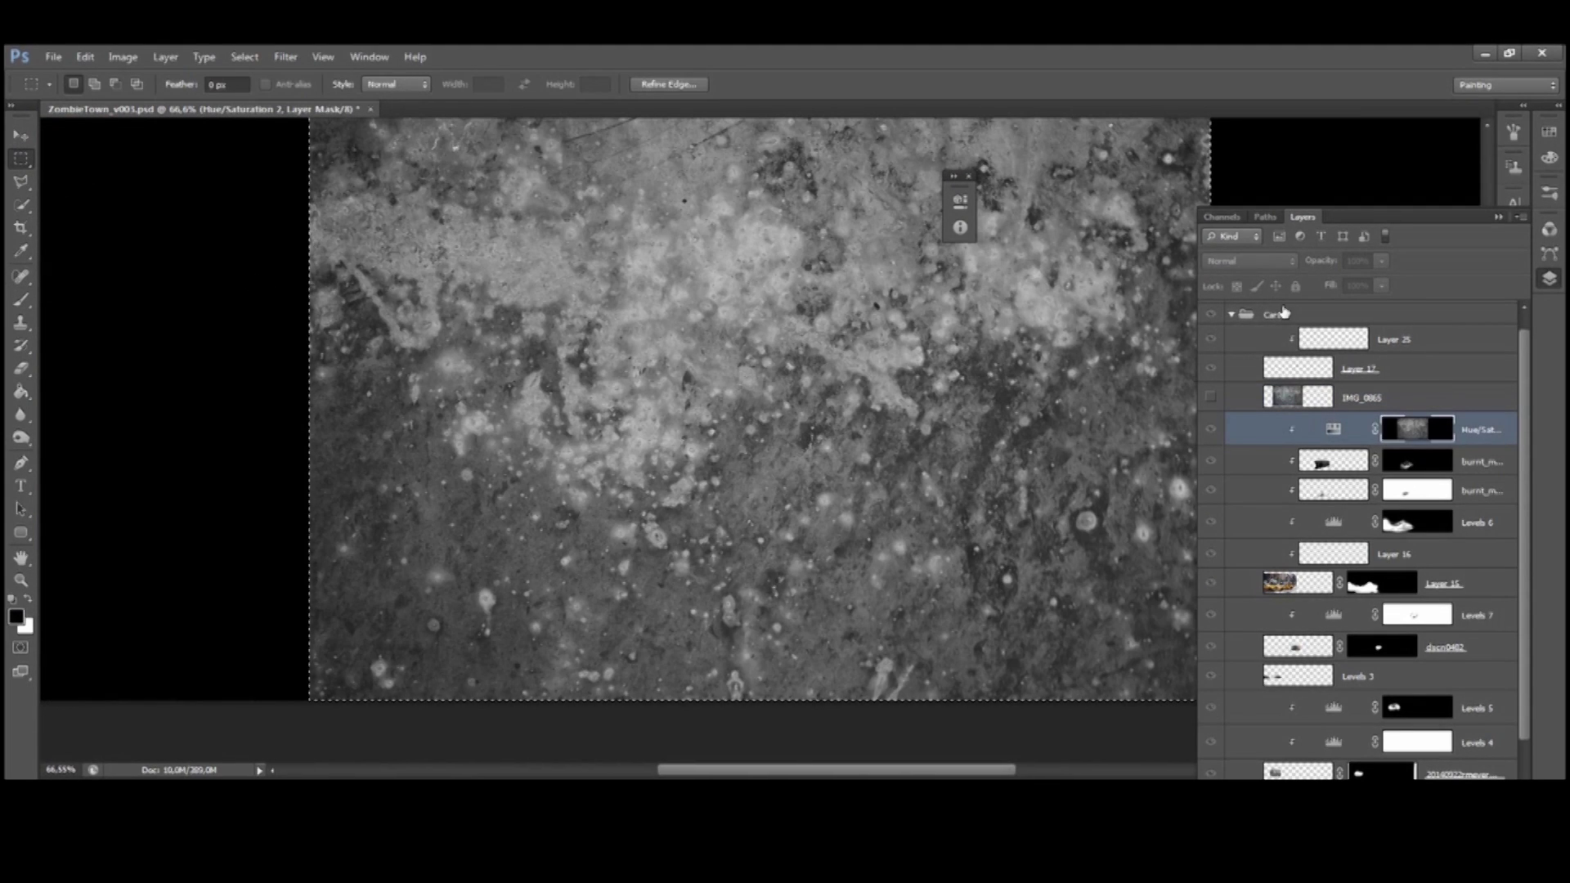
Return to the image view and move, scale and stretch the pasted mask texture to span both taxis
alt+click(1417, 428)
key(v)
drag(524, 310, 278, 329)
key(ctrl+t)
drag(908, 151, 671, 308)
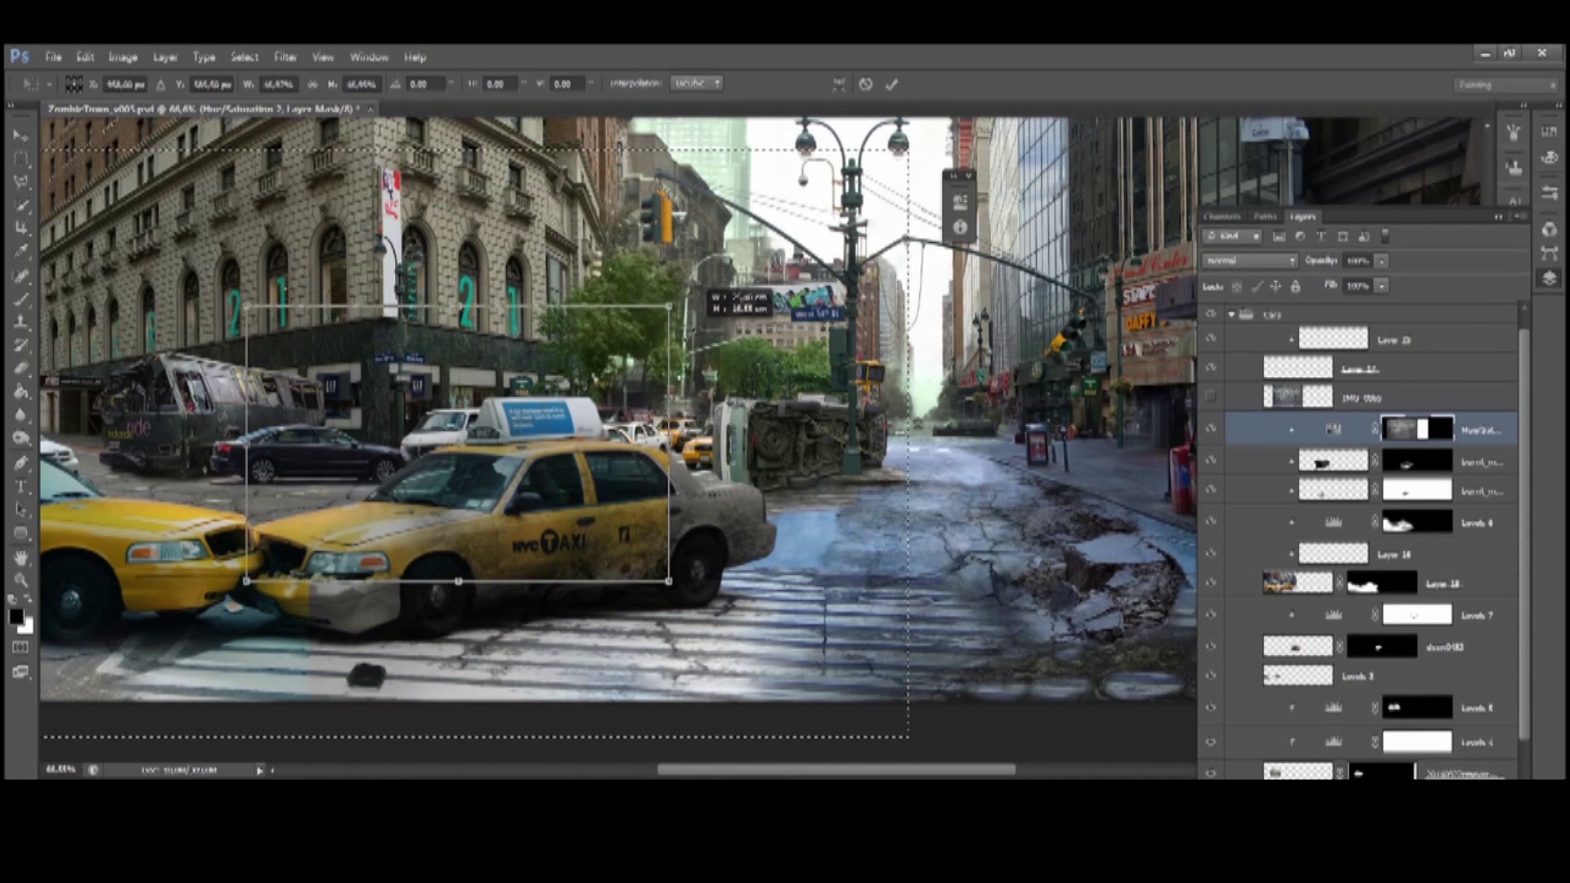
key(ctrl+0)
drag(325, 511, 96, 511)
drag(668, 511, 713, 511)
drag(713, 426, 720, 397)
key(Return)
Increase the mask texture's contrast with Levels, lowering the white input and setting the midtones to 0.63, and deselect
key(ctrl+l)
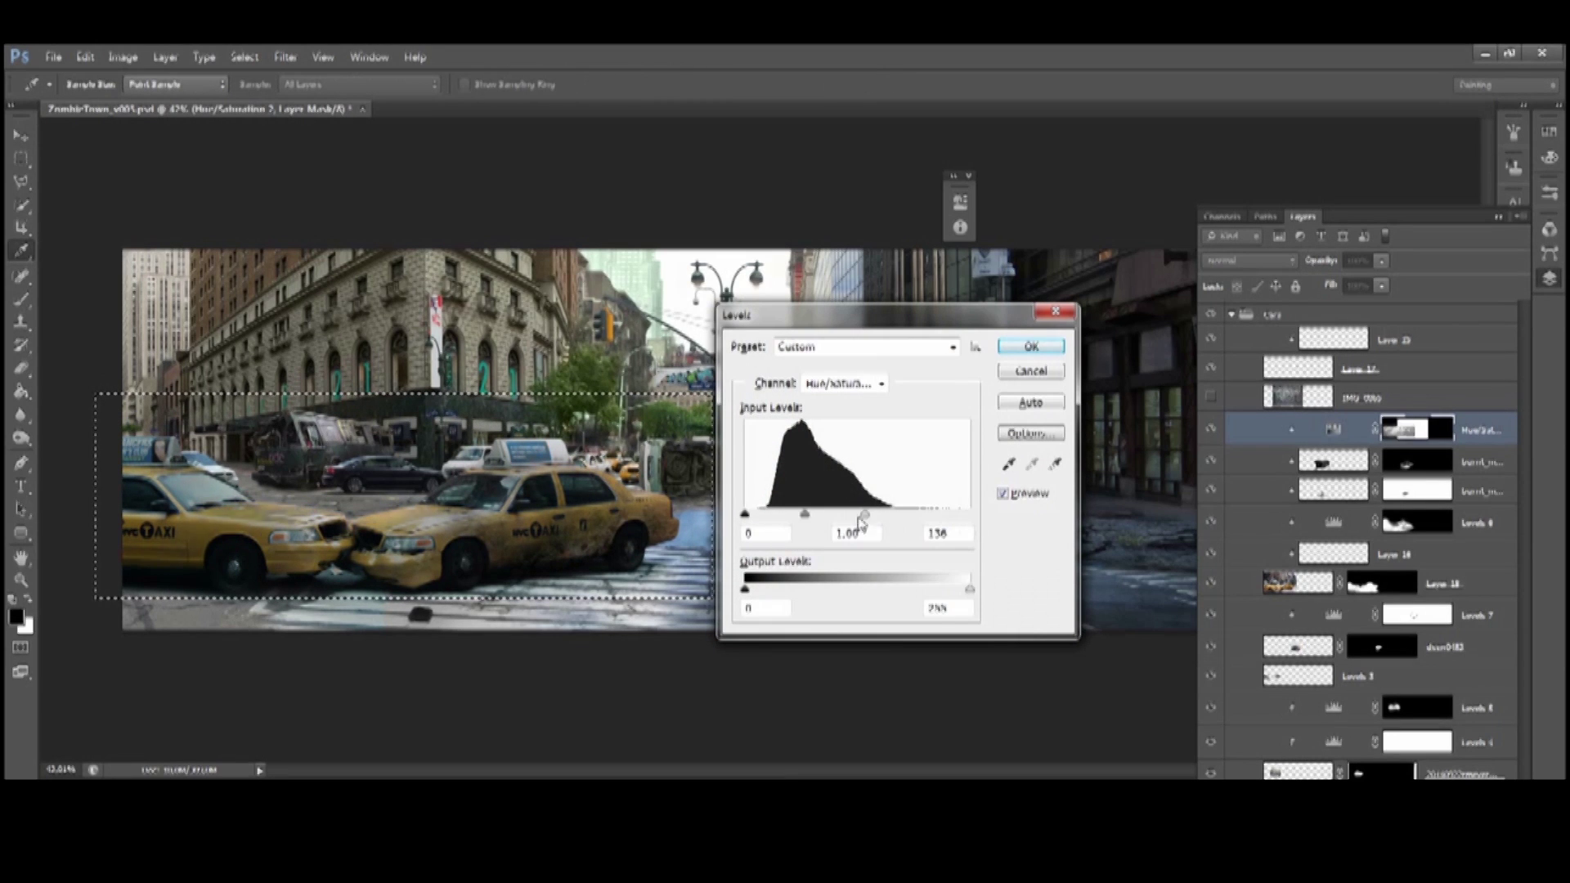
drag(840, 518, 839, 518)
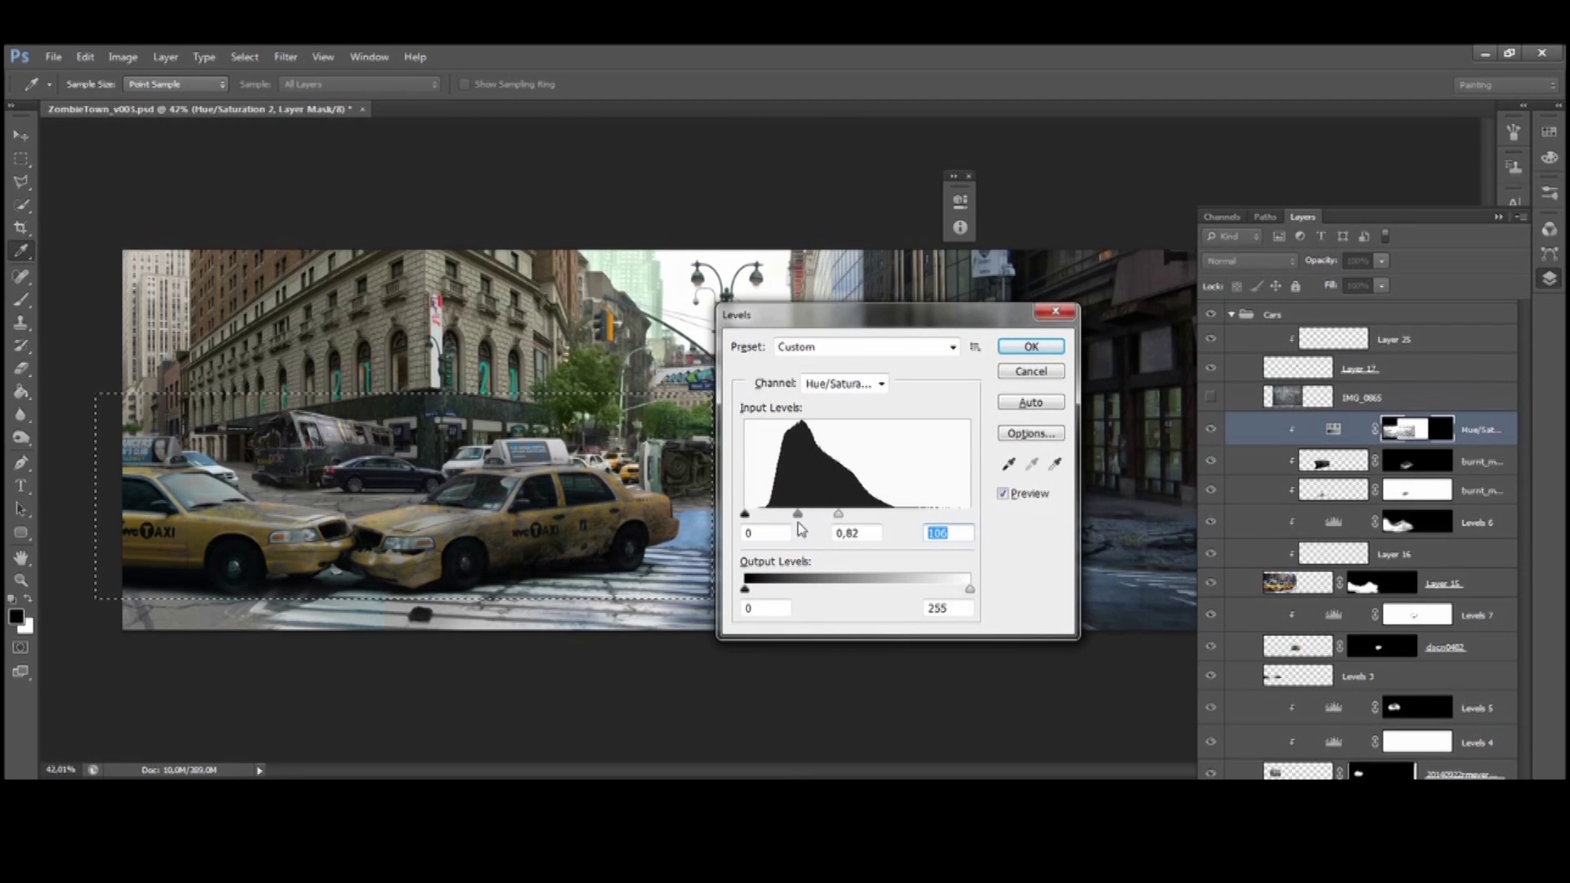
drag(811, 517, 813, 518)
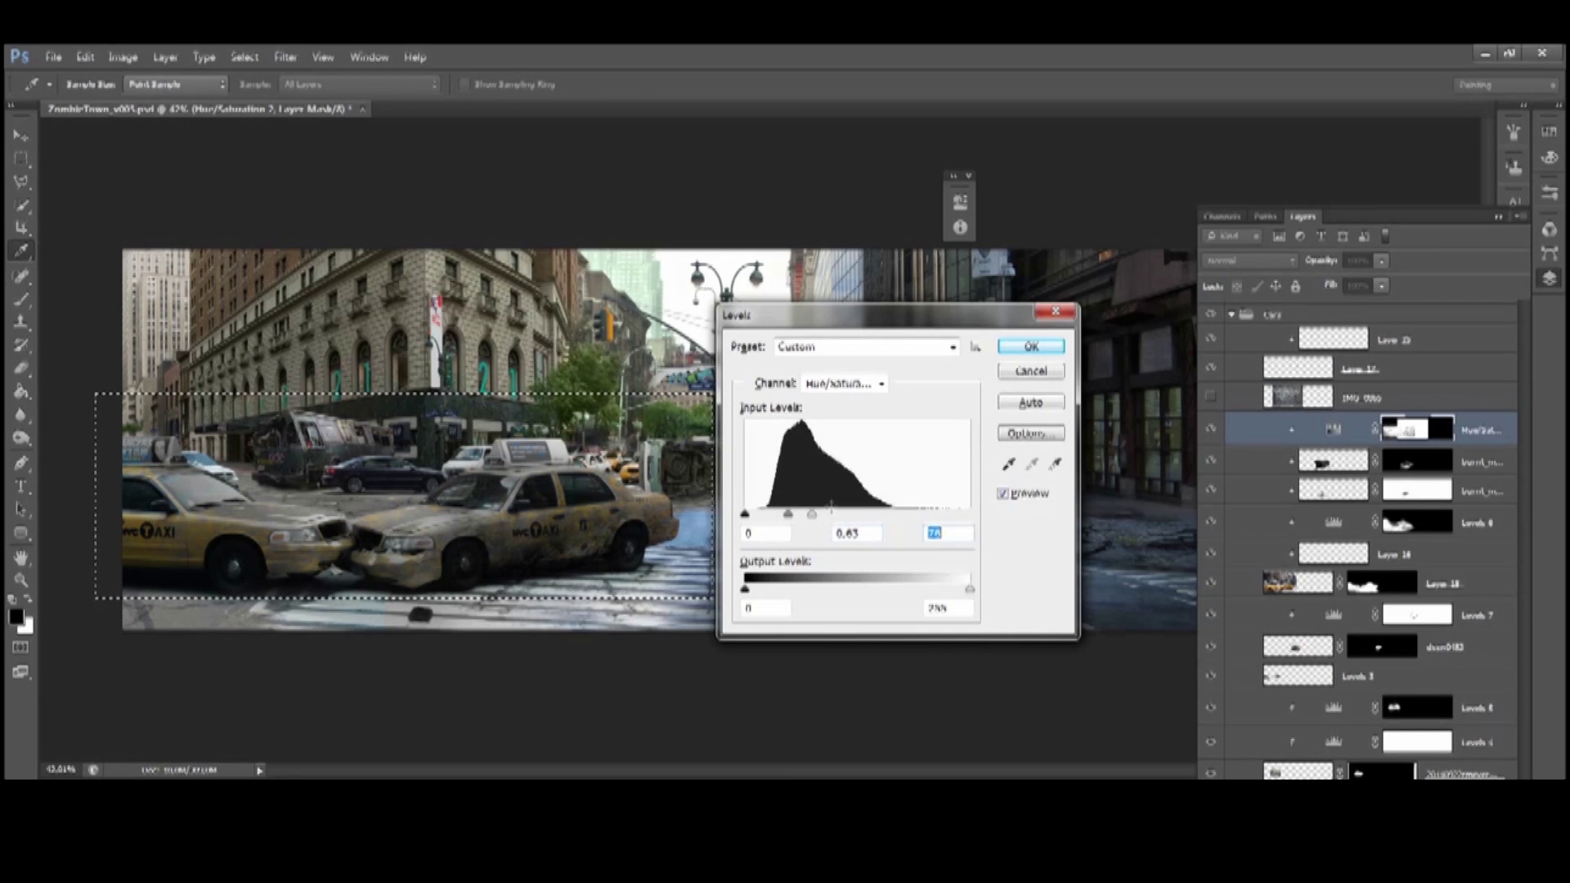
key(Return)
key(v)
key(m)
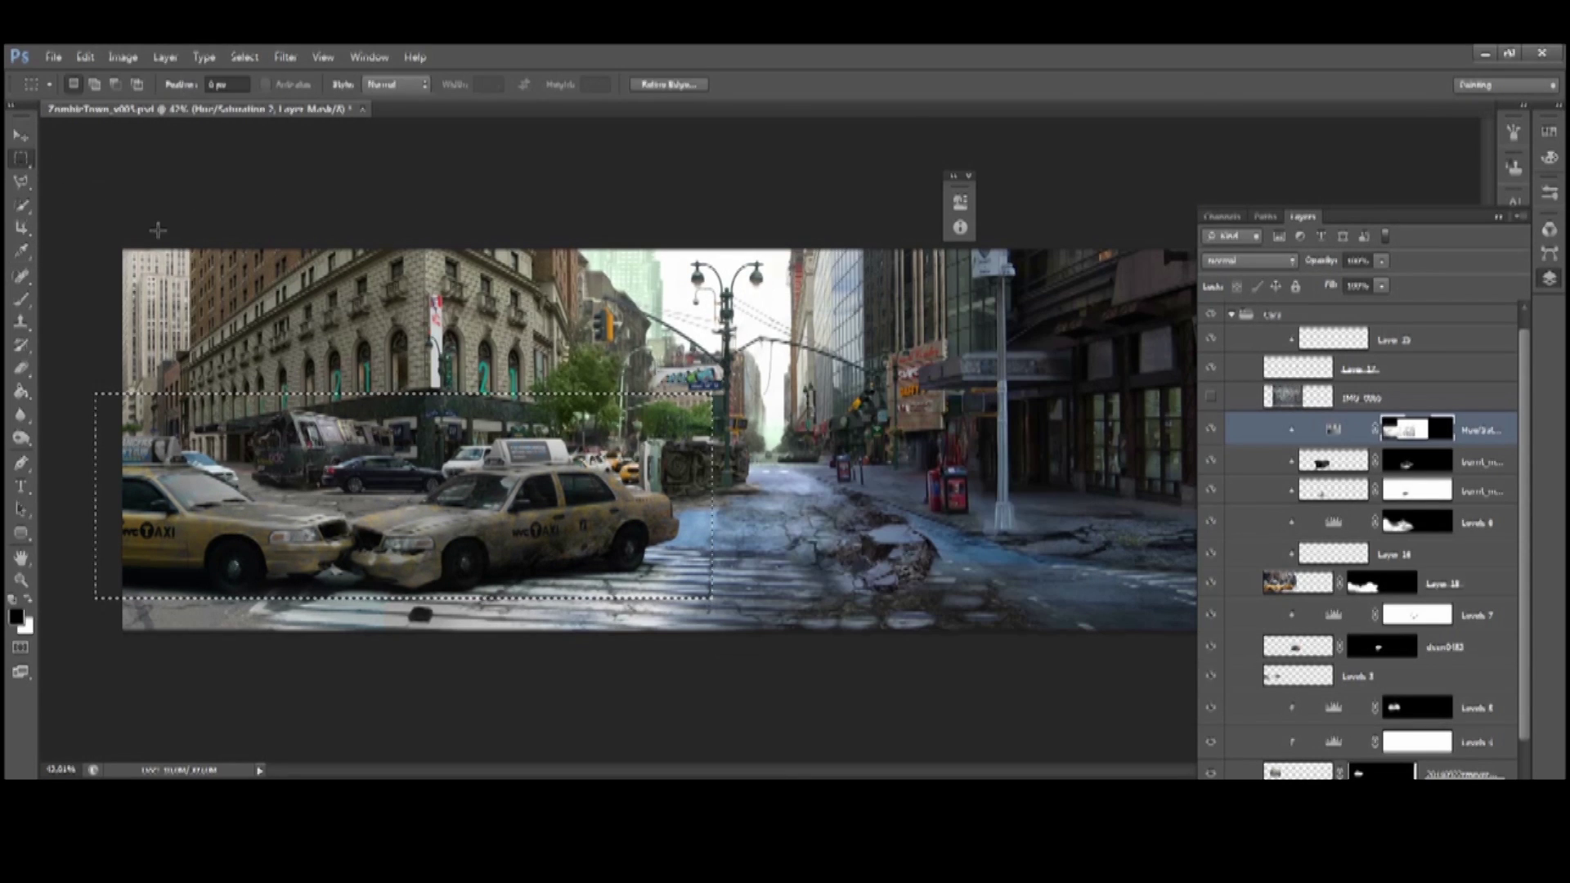
key(ctrl+d)
Inspect the Hue/Saturation mask and darken its midtones with Levels to restore more yellow paint patches on the taxis
scroll(554, 532, up, 2)
alt+click(1424, 431)
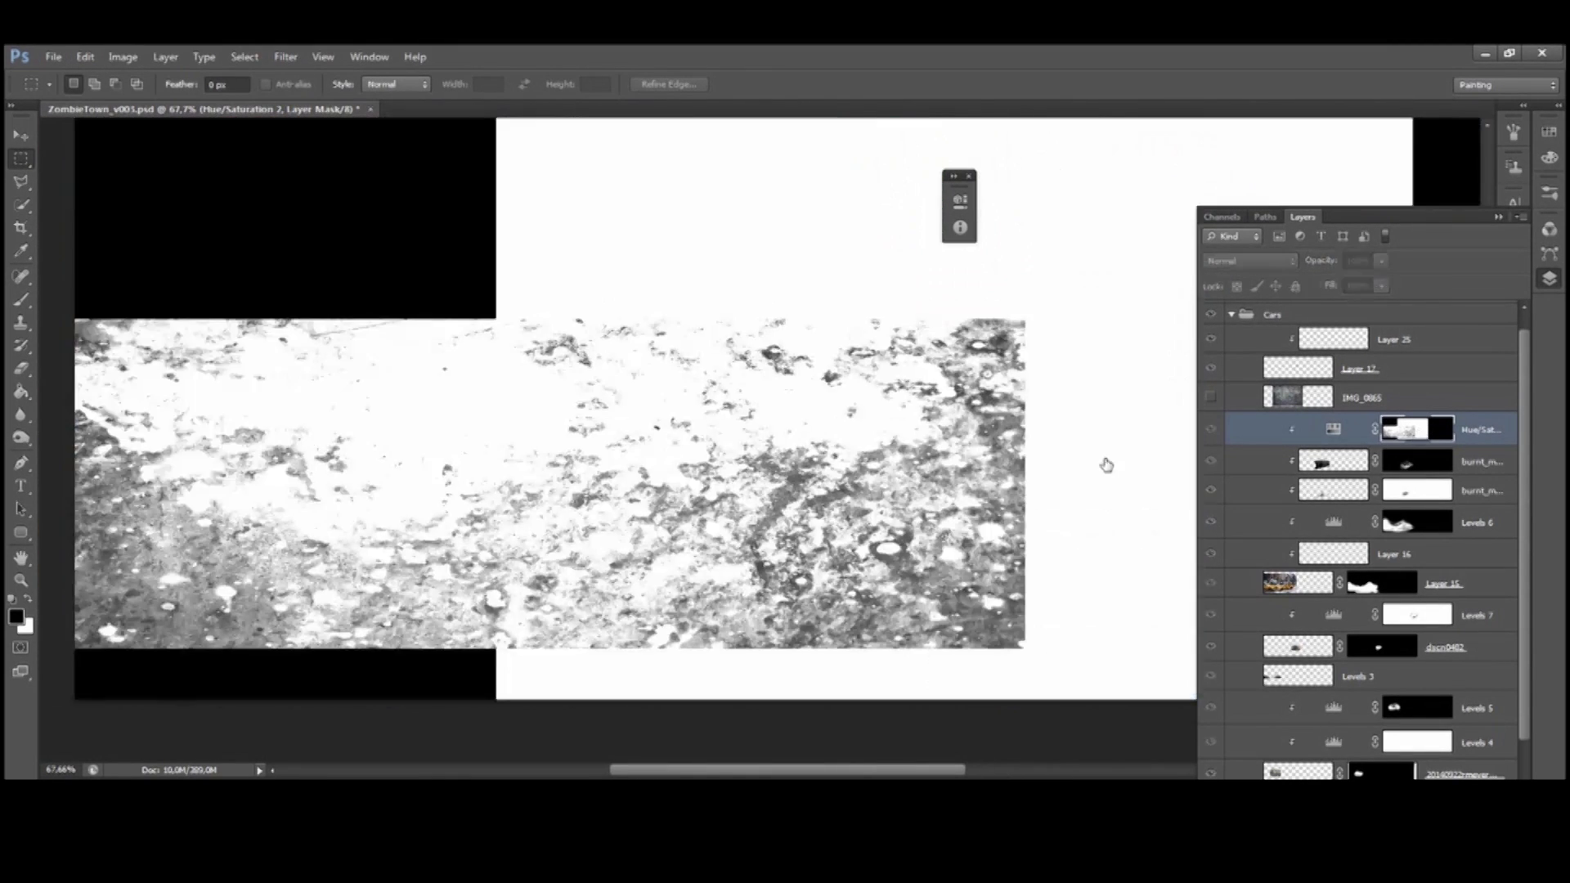
click(1332, 431)
click(1403, 436)
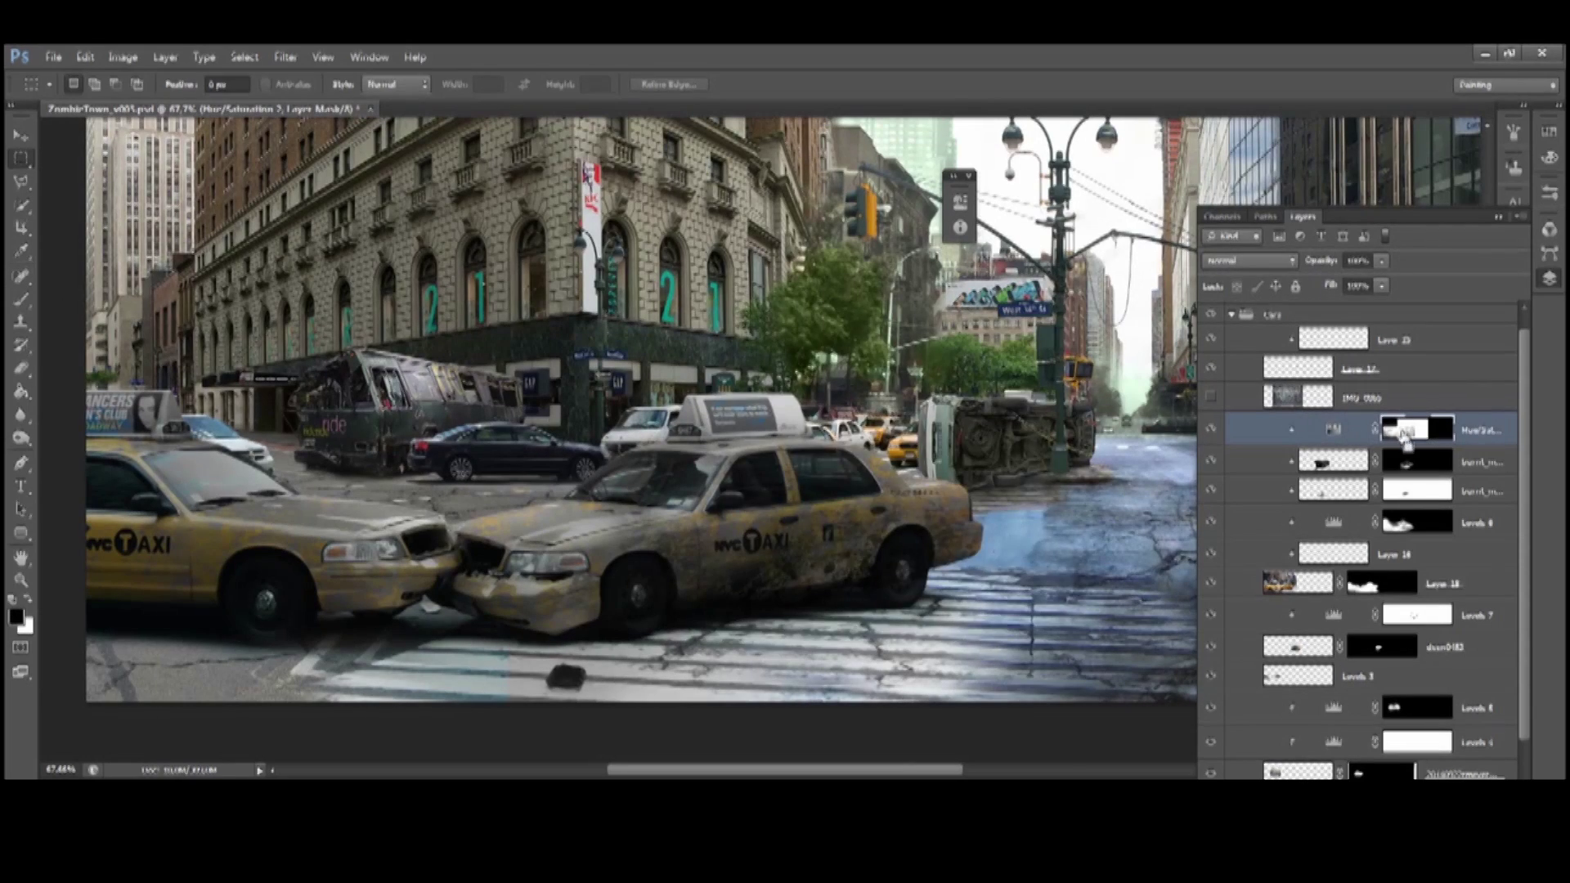
key(ctrl+l)
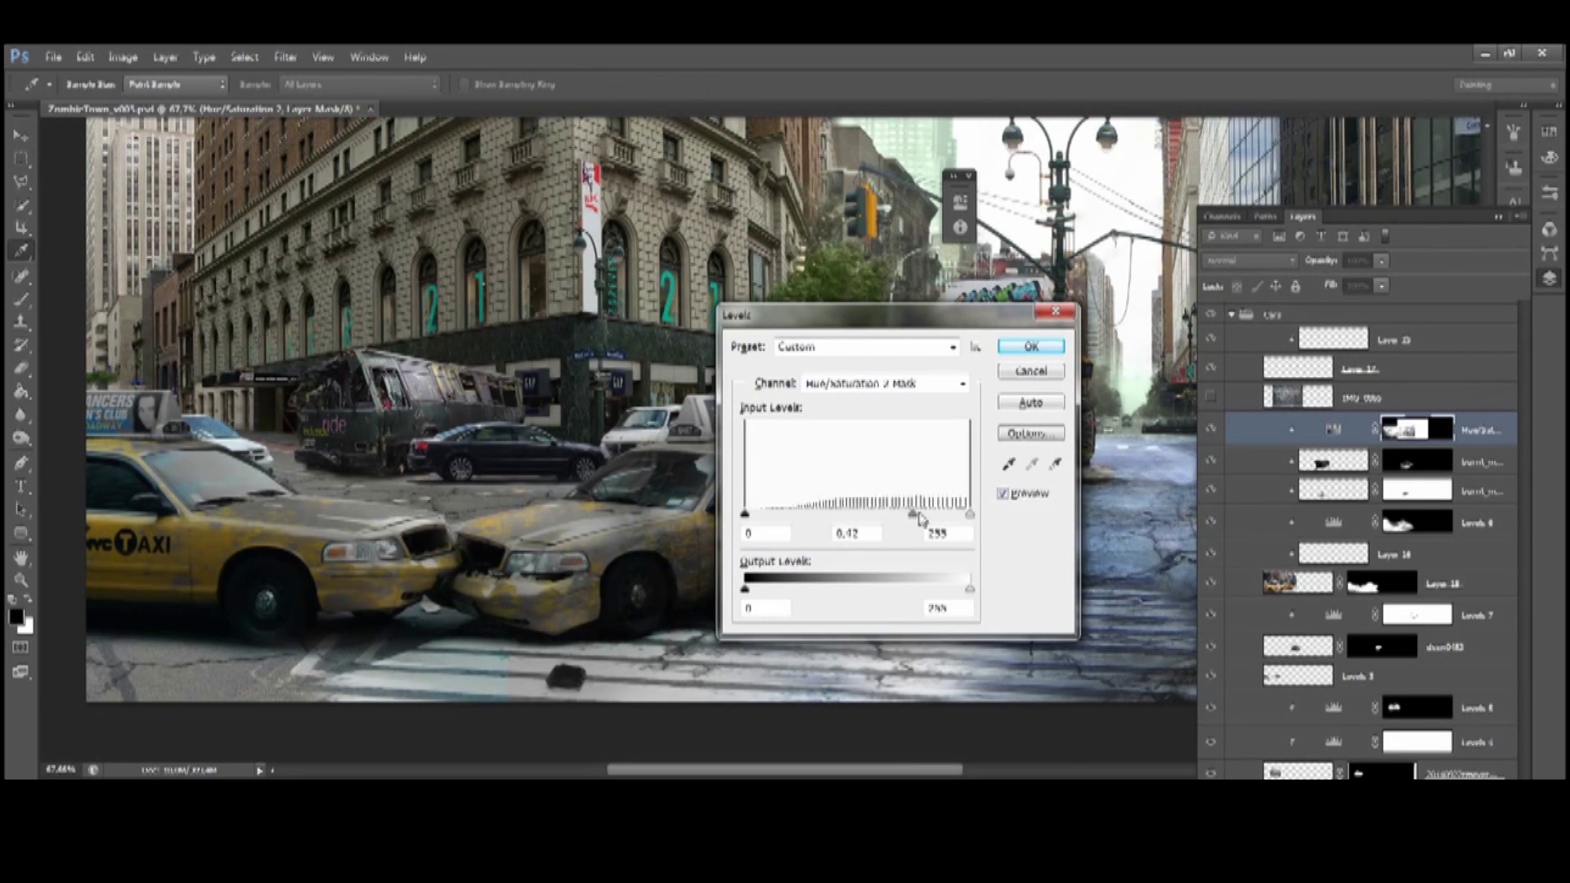
drag(877, 517, 877, 516)
click(1017, 348)
Show the speckled grey texture layer and clip it to the taxi layer
drag(1006, 425, 1064, 420)
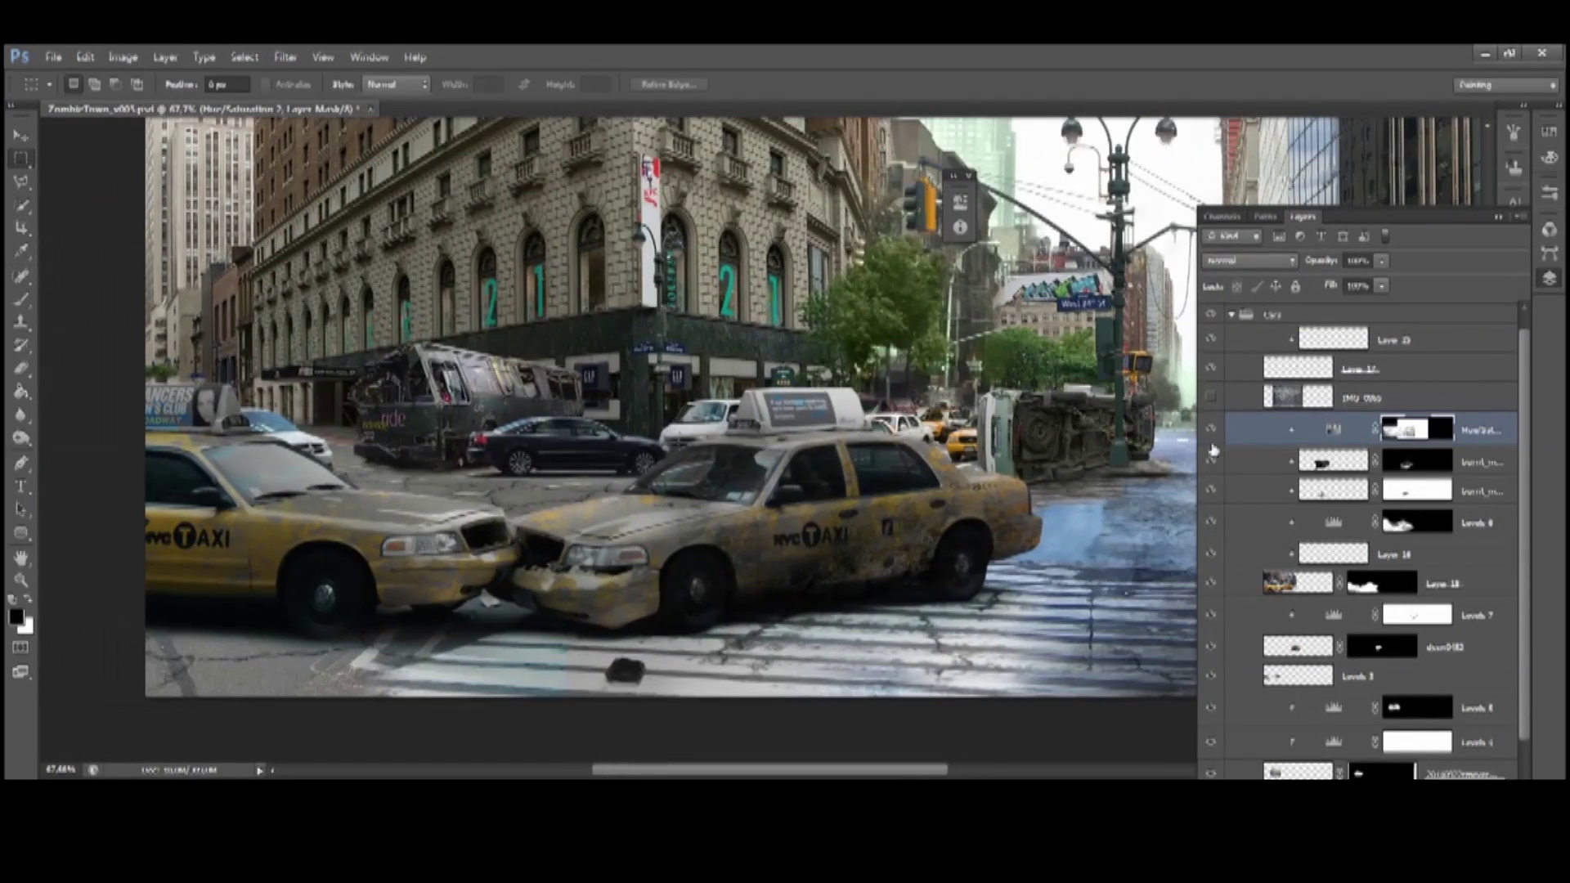
click(1211, 397)
click(1359, 401)
alt+click(1359, 406)
Move, scale and distort the speckled texture to fit over the front of the left-hand taxi
key(v)
drag(900, 532, 458, 532)
key(ctrl+t)
drag(874, 685, 568, 480)
drag(380, 315, 311, 469)
drag(192, 630, 186, 525)
key(Return)
Set the speckled texture to Multiply, hide it with a black mask and paint it back over the left-hand taxi's bonnet
key(ctrl+1)
key(alt+shift+m)
key(m)
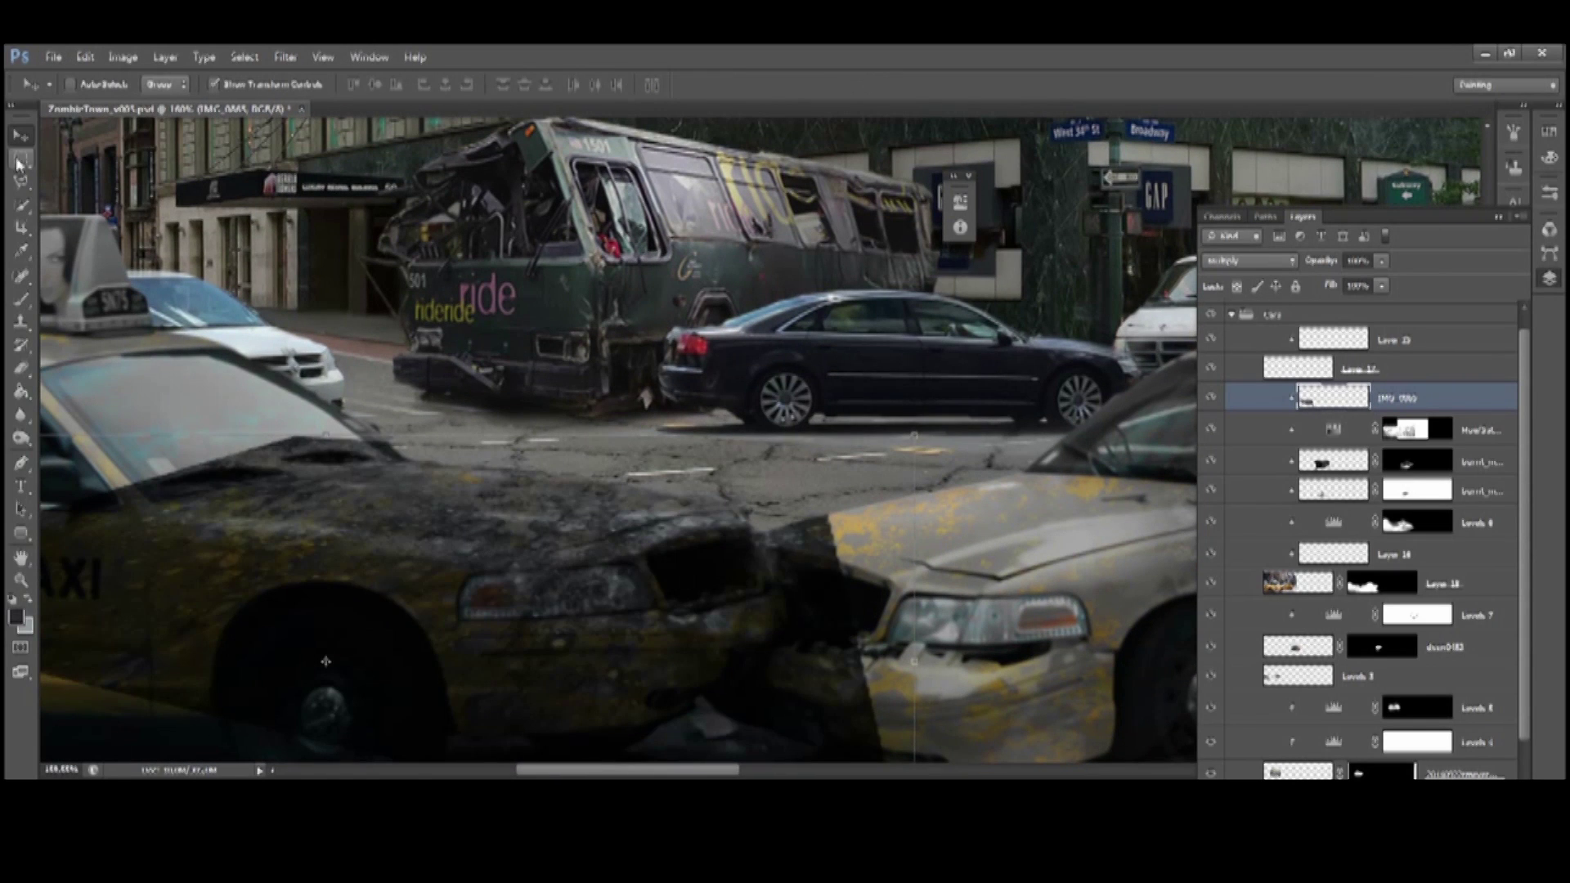
key(ctrl+i)
key(b)
key(x)
mouse_move(246, 490)
mouse_down()
mouse_move(760, 556)
mouse_move(245, 532)
mouse_up()
key(x)
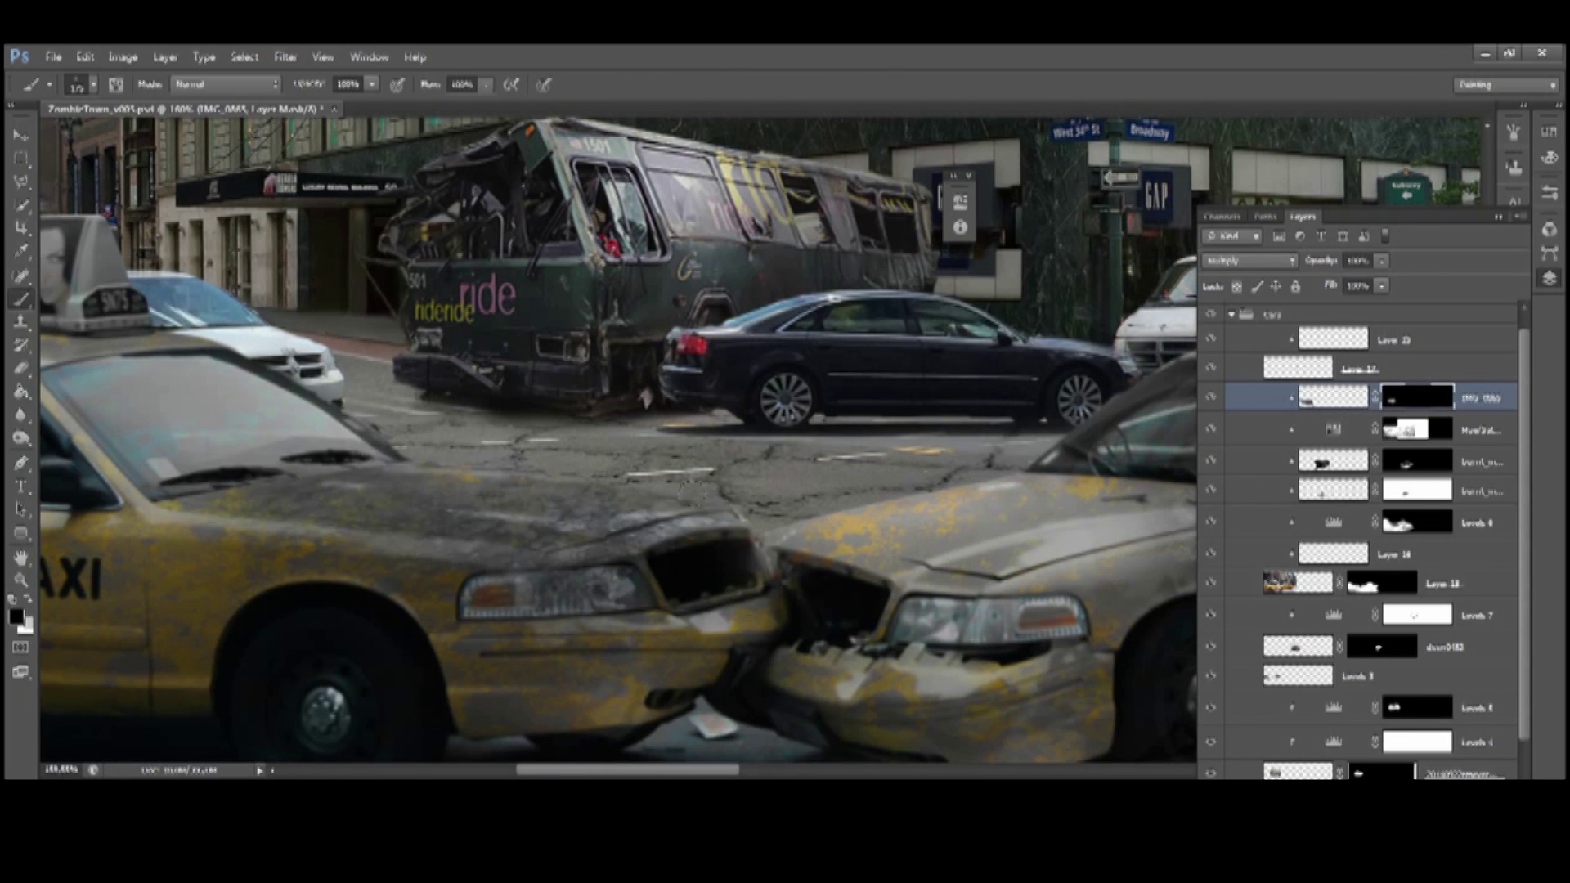
key(x)
Place the rust texture image from the elements folder into the scene and clip it to the taxi layer
key(ctrl+minus)
key(ctrl+minus)
key(ctrl+minus)
key(super+Tab)
drag(474, 456, 315, 475)
key(Return)
key(ctrl+alt+g)
Scale and distort the rust texture over the front of the right-hand taxi
key(ctrl+t)
drag(722, 620, 507, 507)
drag(392, 425, 654, 629)
scroll(508, 393, up, 3)
Warp the rust texture around the right-hand taxi's bonnet and bumper and apply the transformation
right_click(414, 515)
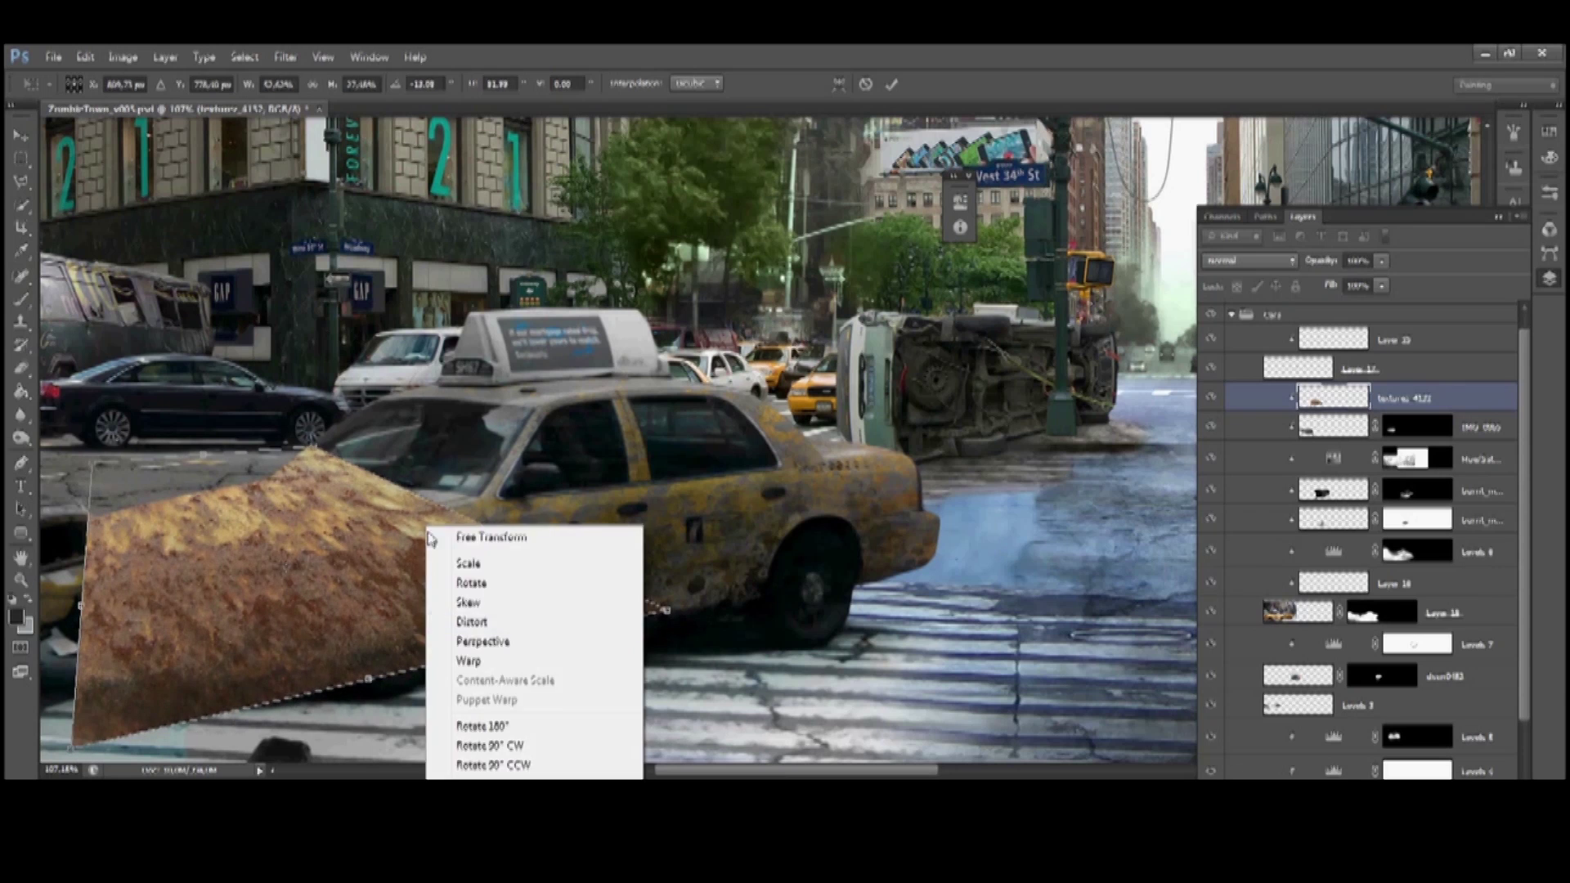
click(487, 654)
drag(487, 654, 257, 736)
key(Return)
scroll(664, 527, left, 3)
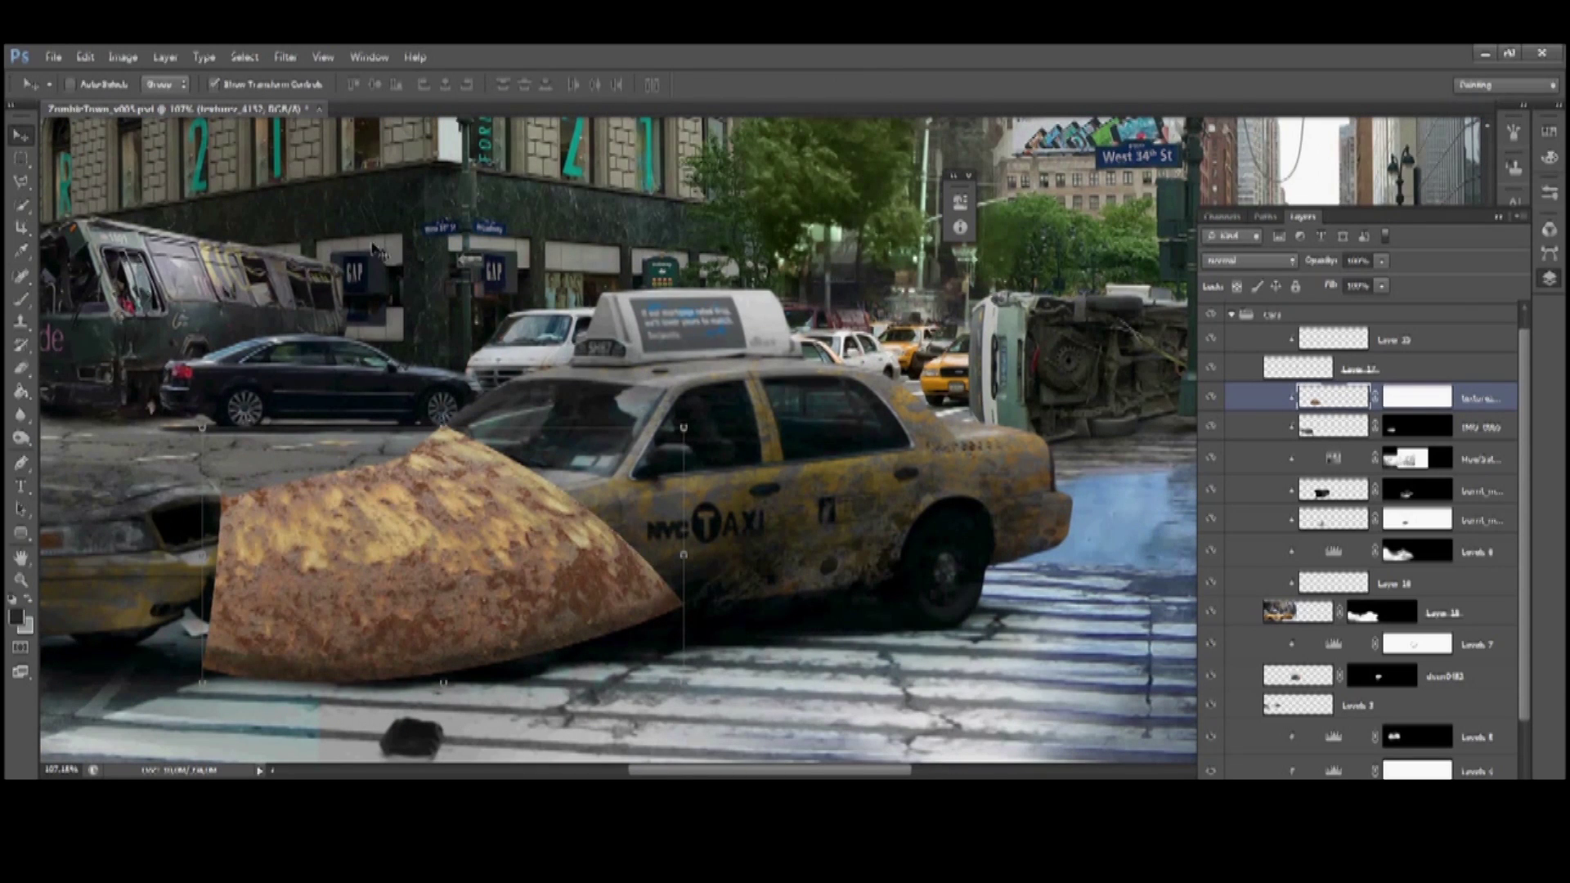
Set the rust texture to Multiply, invert its mask to black and paint rust onto the right-hand taxi's bonnet and bumper
key(shift+alt+m)
key(ctrl+i)
key(b)
key(x)
drag(294, 491, 458, 523)
mouse_move(229, 490)
mouse_down()
mouse_move(491, 556)
mouse_move(499, 523)
mouse_up()
key(x)
mouse_move(278, 572)
mouse_down()
mouse_move(392, 622)
mouse_move(308, 644)
mouse_up()
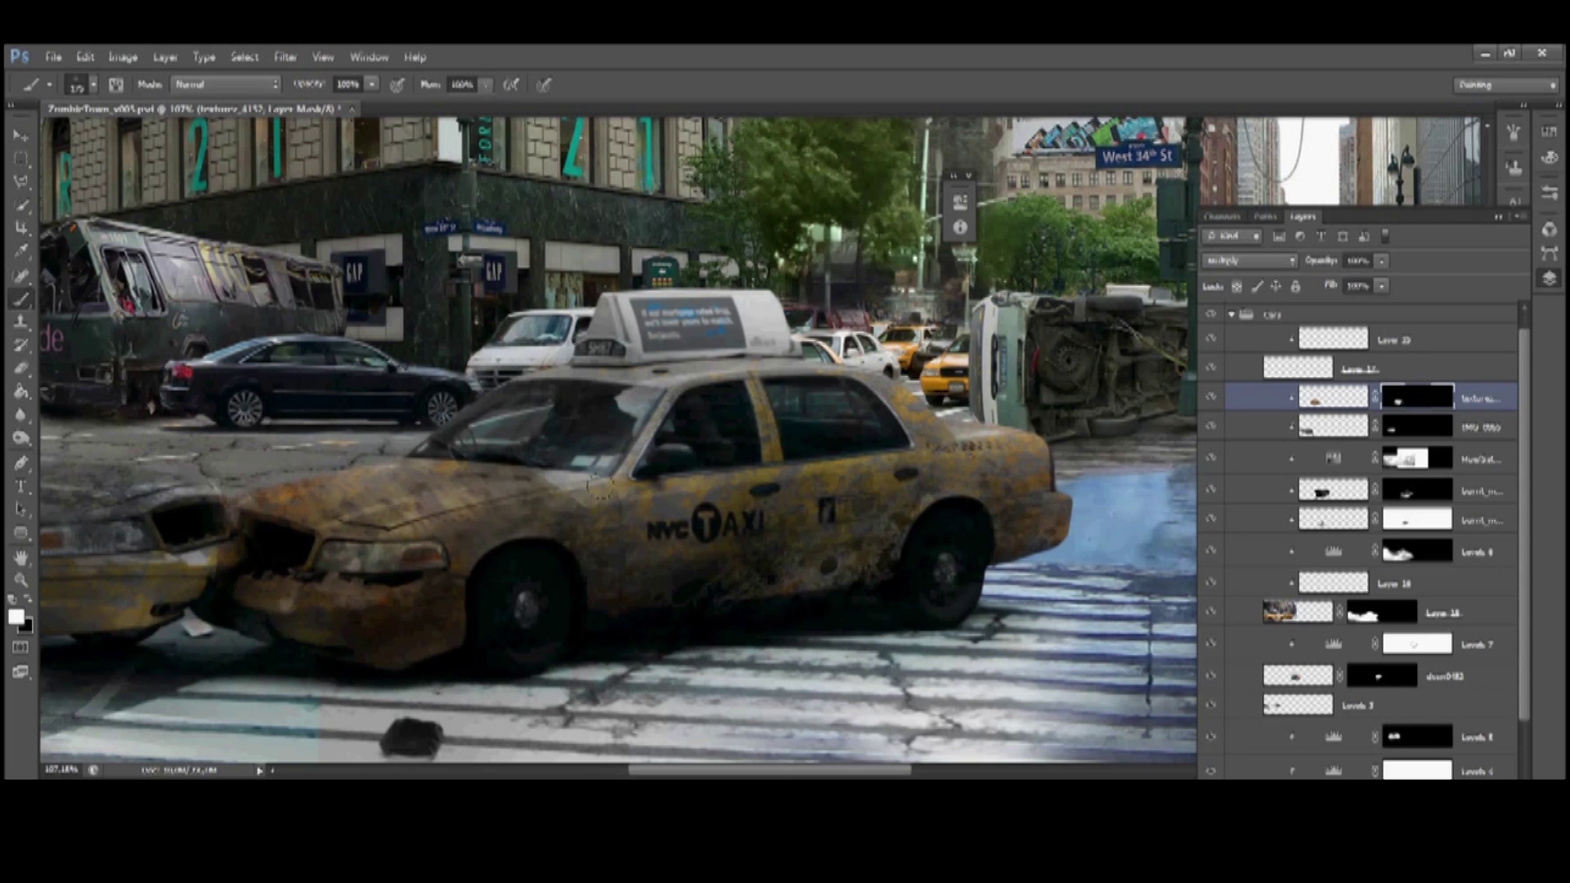
Duplicate the rust texture layer and position the copy over the front taxi's roof and roof sign
key(v)
key(ctrl+j)
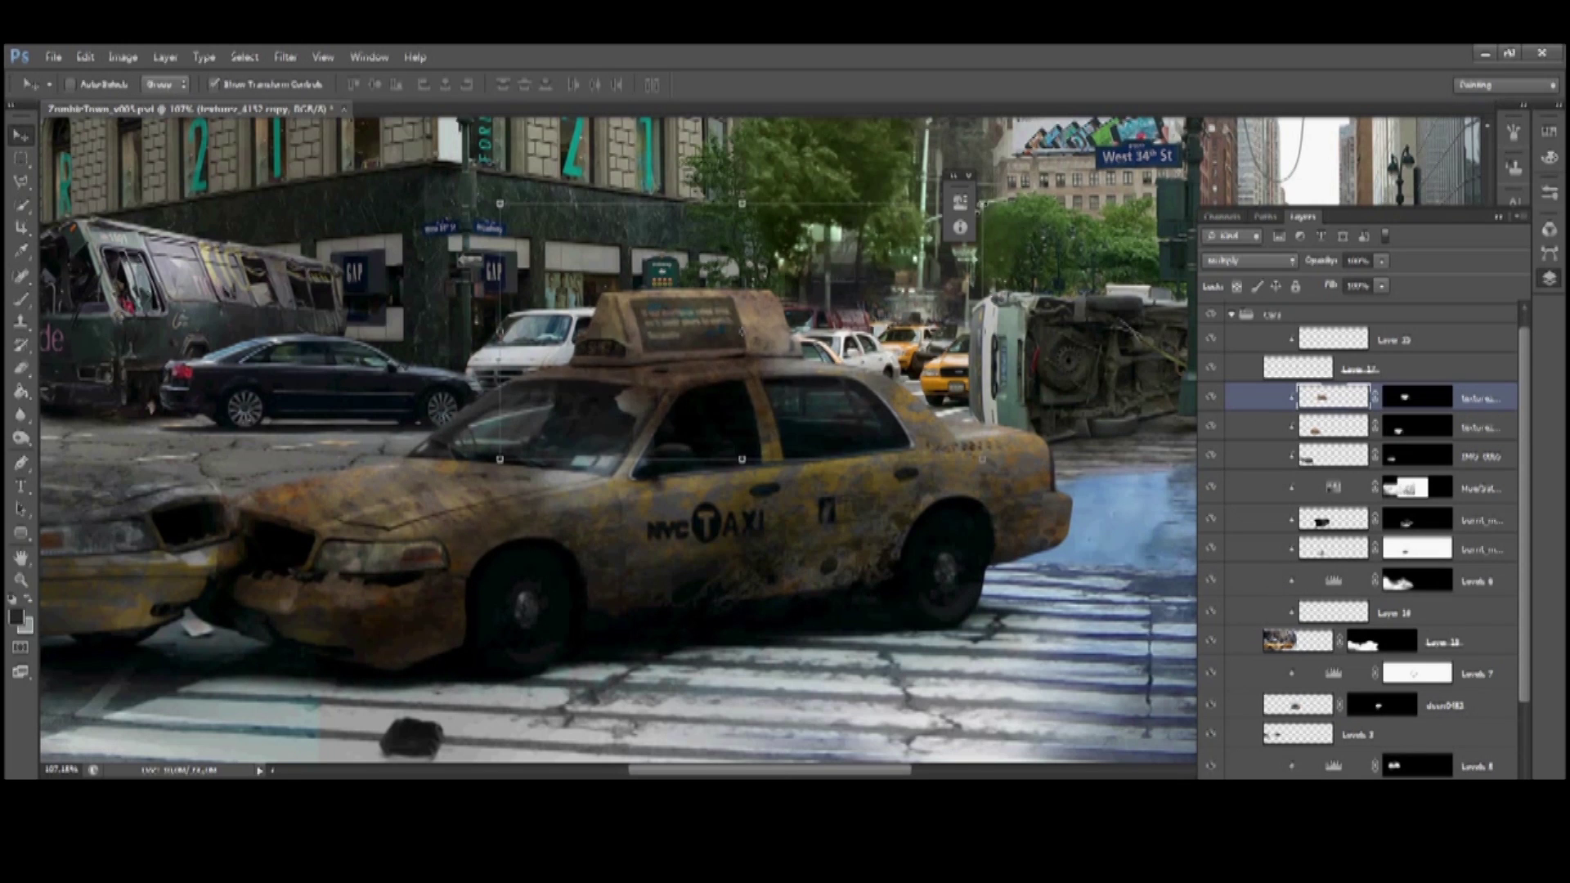
key(ctrl+t)
key(Return)
Adjust the duplicated texture's Levels to midtones 1.59, input white 222 and output white 206, and raise the output black
key(ctrl+l)
drag(744, 513, 786, 513)
drag(969, 513, 941, 513)
drag(817, 315, 877, 446)
drag(1029, 719, 960, 719)
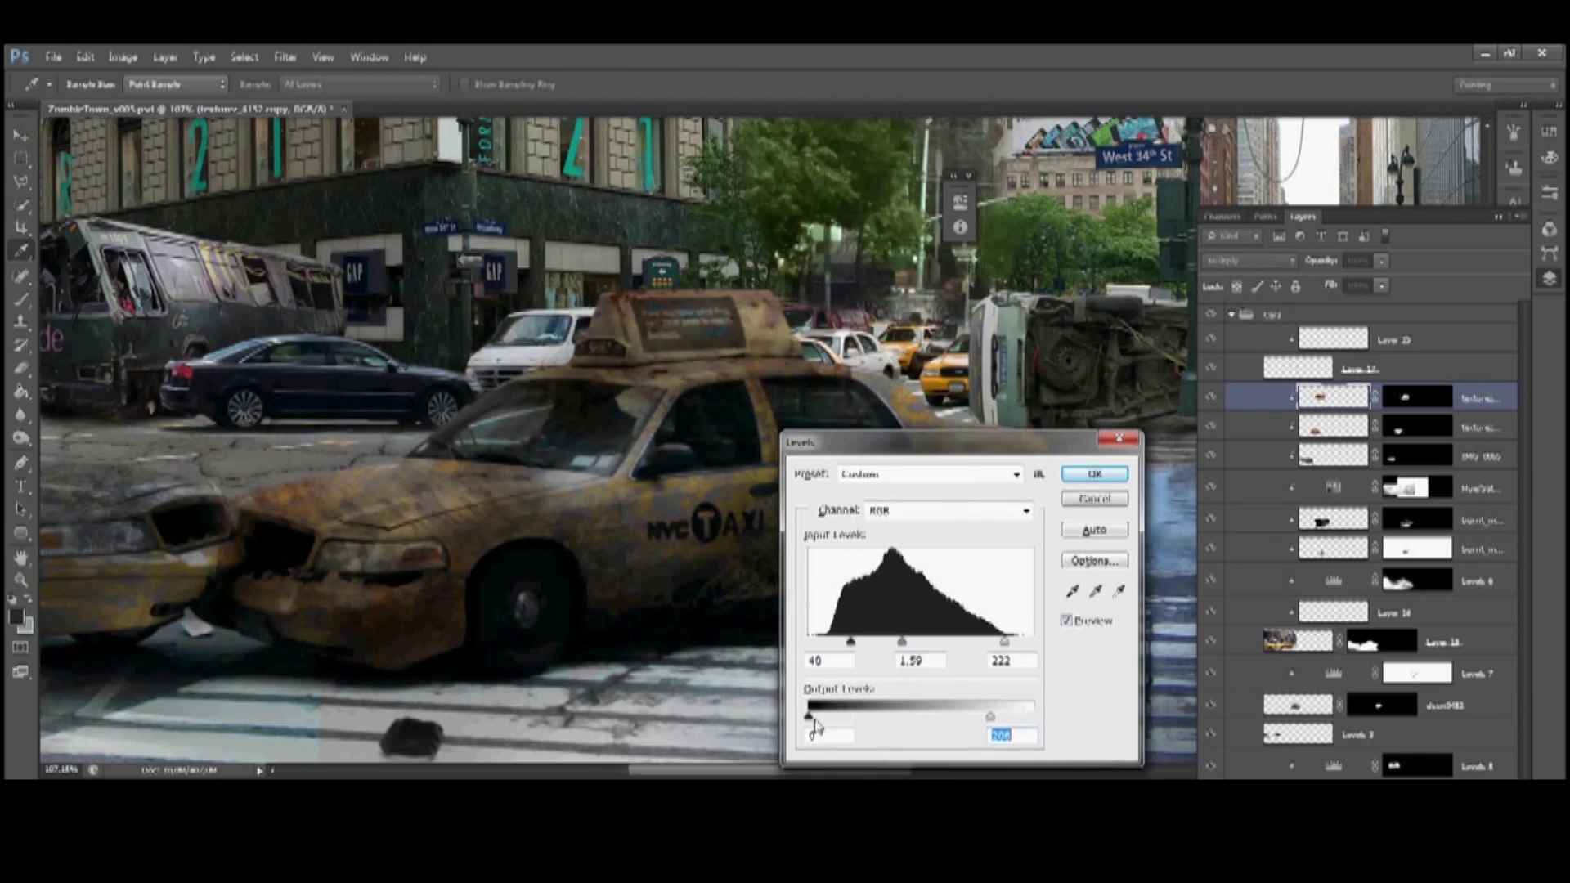
drag(804, 720, 871, 720)
key(Return)
Place the rust texture over the other taxi, scale and skew it to fit, clip it to the cars and set it to Multiply
click(22, 158)
key(ctrl+minus)
key(ctrl+minus)
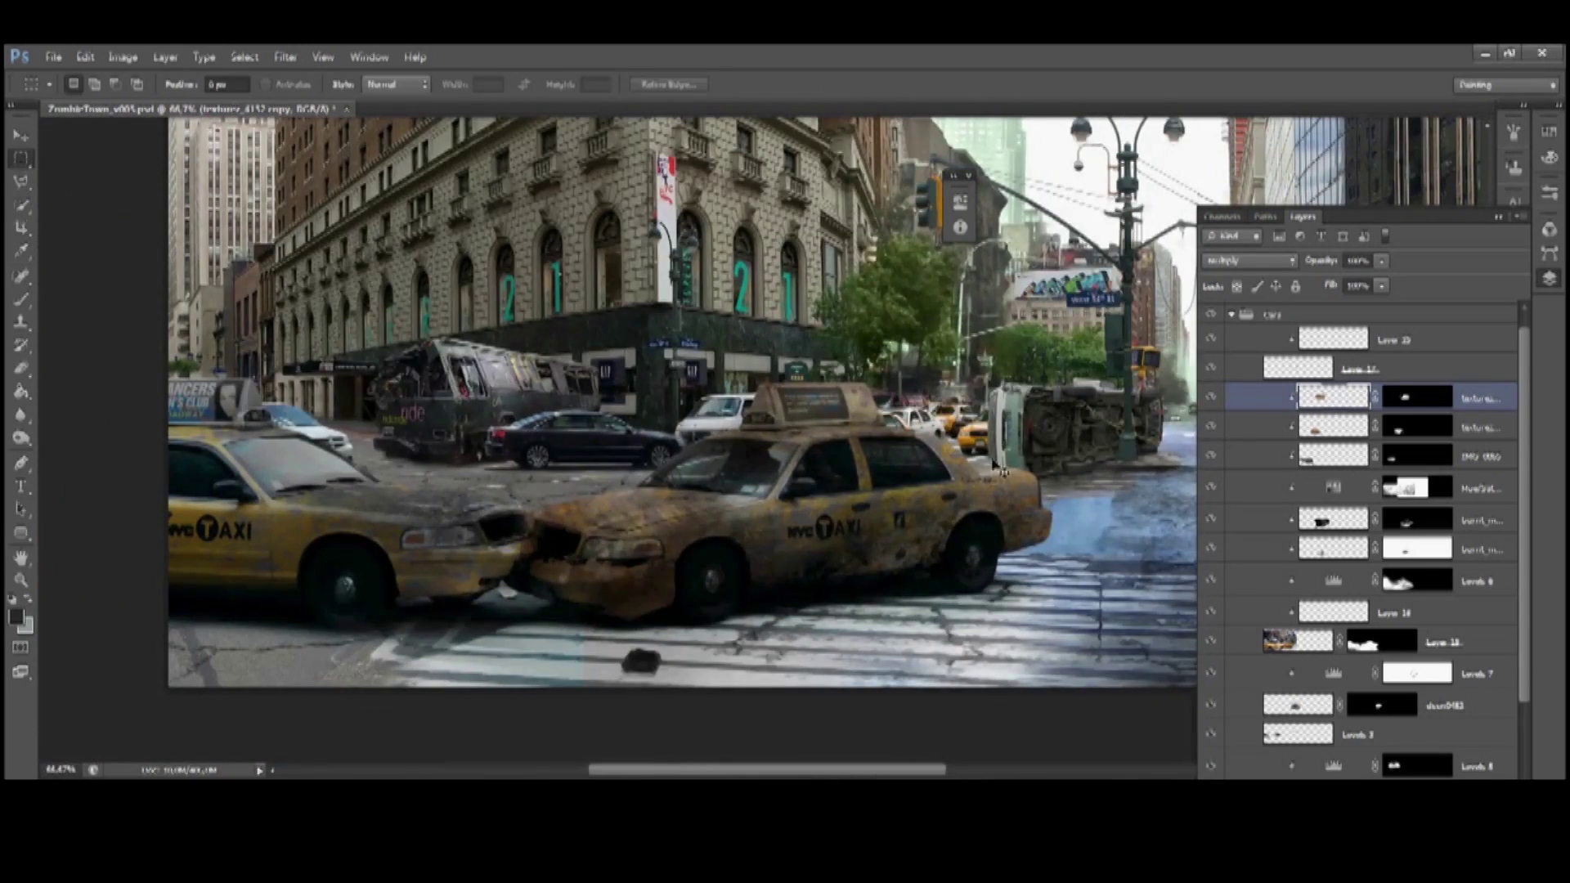
key(alt+Tab)
drag(466, 462, 458, 409)
drag(747, 684, 414, 578)
drag(414, 378, 536, 388)
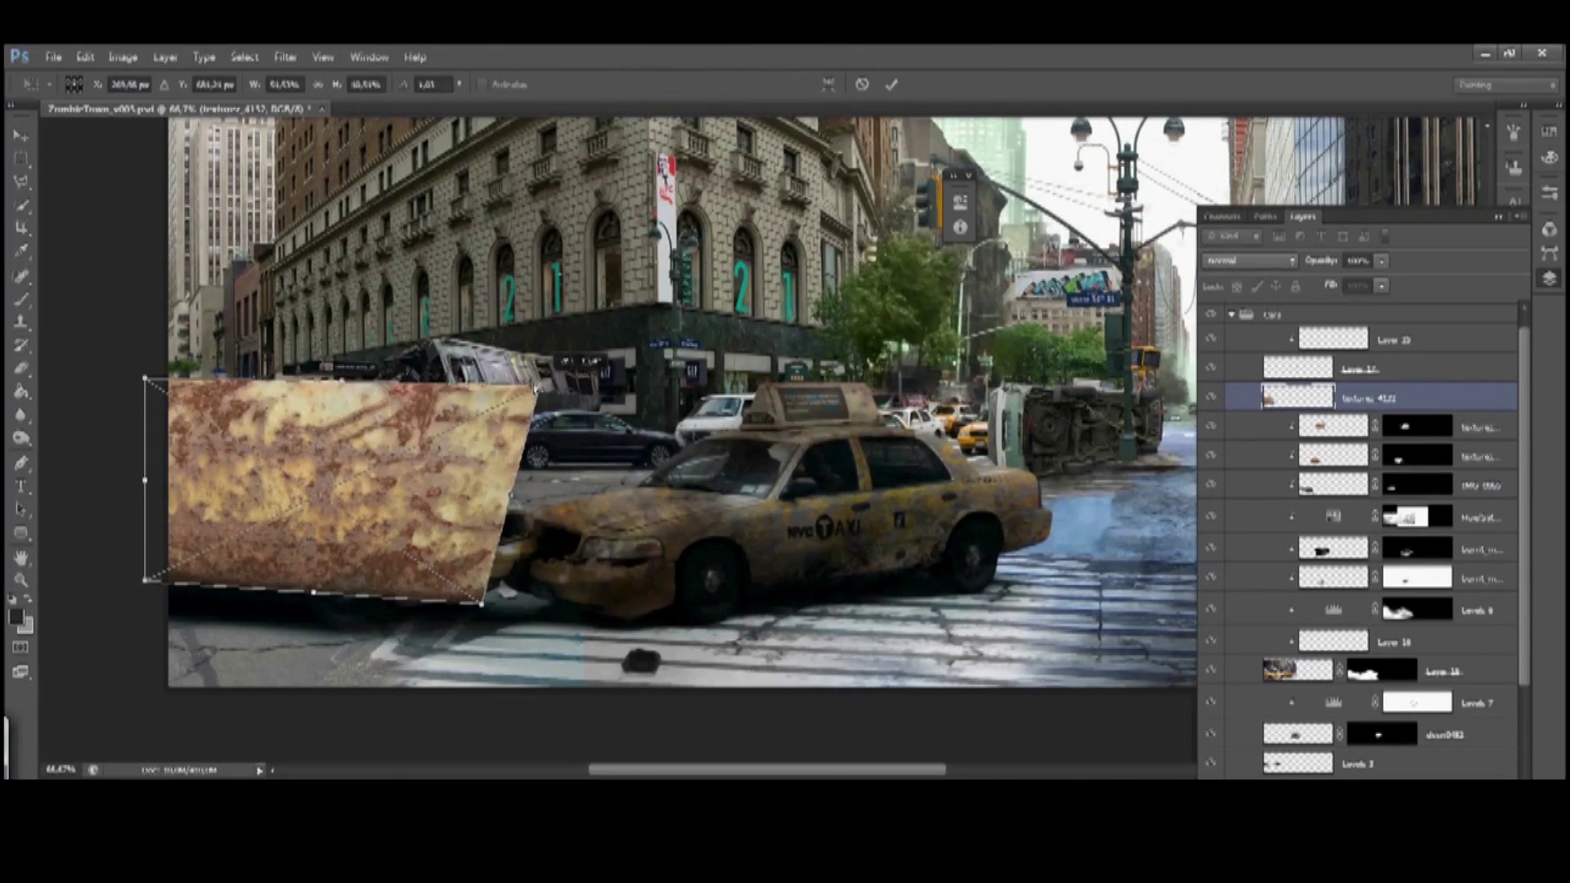
key(Return)
key(ctrl+alt+g)
key(alt+shift+m)
Adjust the Levels of the second taxi's rust texture, with input white at 191 and the midtones rebalanced
key(ctrl+l)
drag(920, 642, 854, 649)
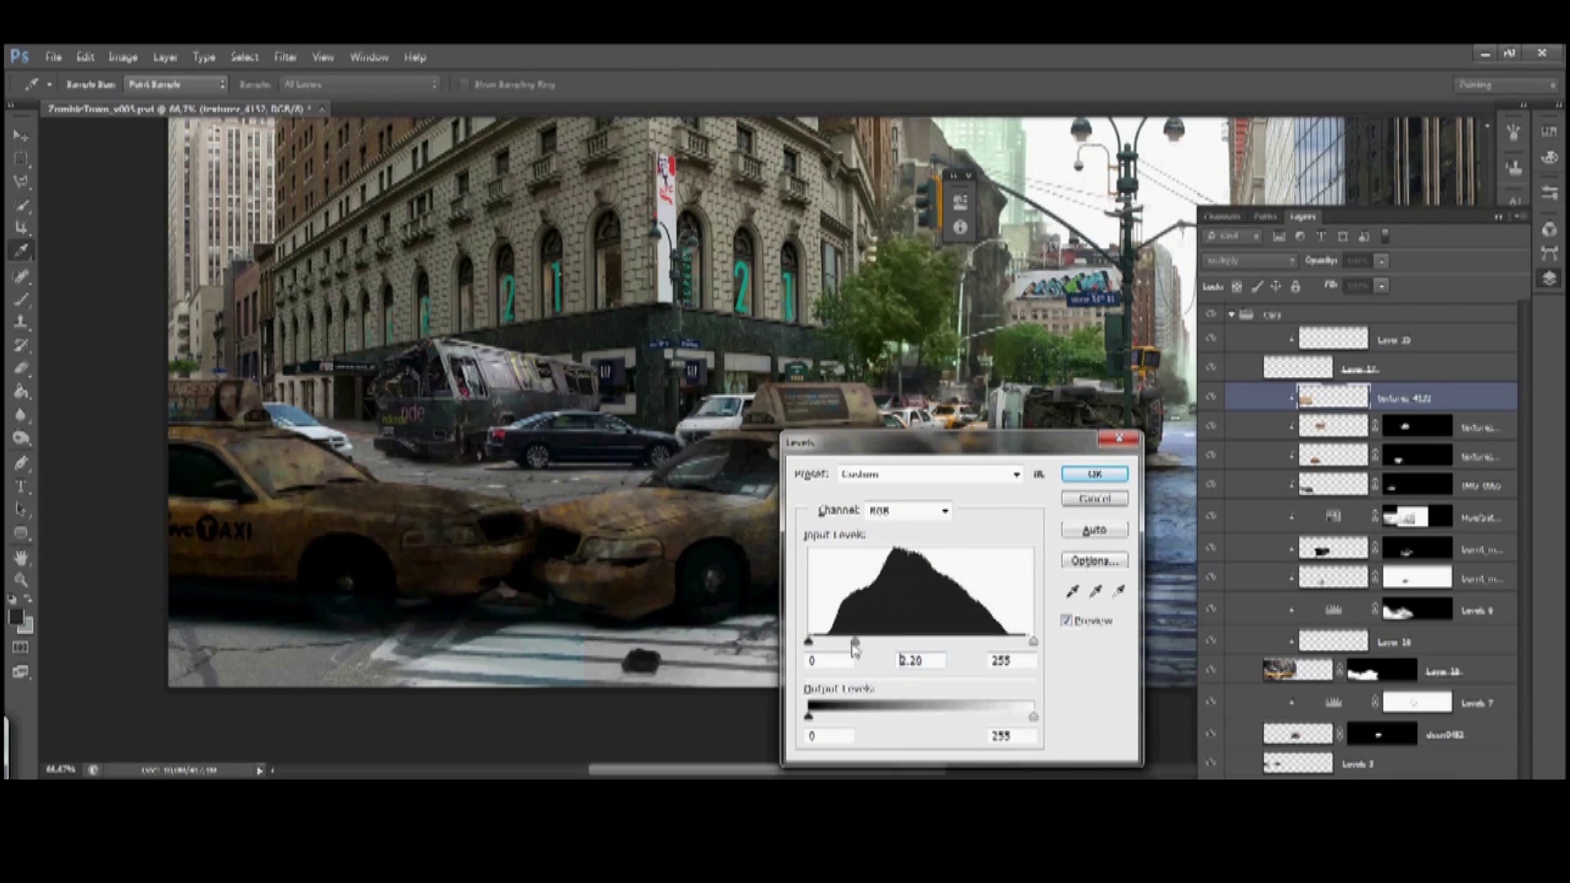
drag(1033, 642, 976, 642)
drag(843, 641, 889, 643)
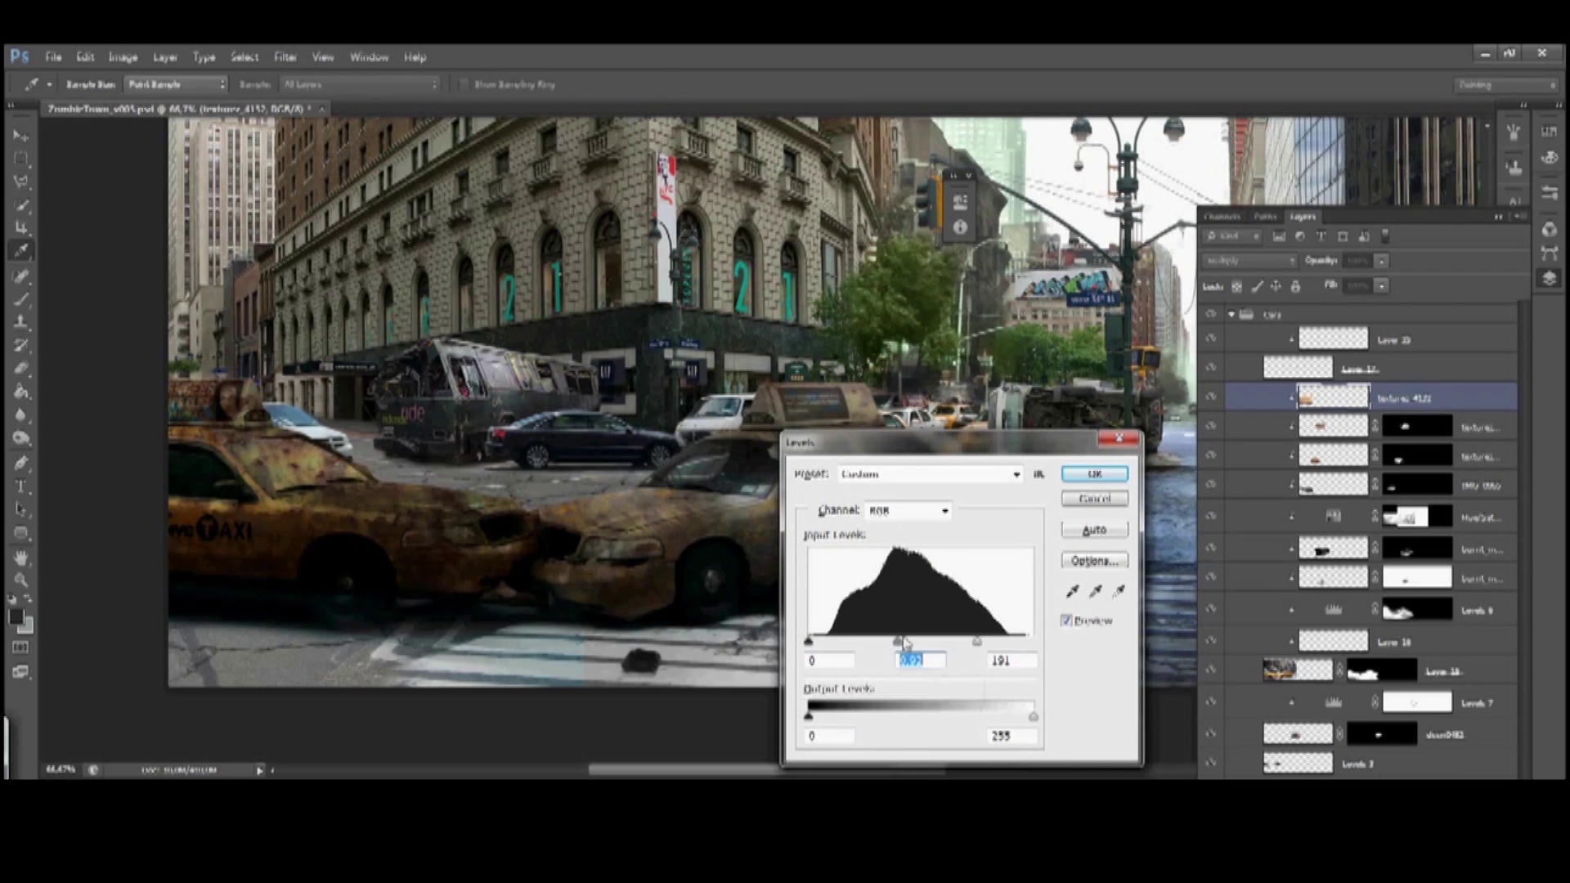
key(Return)
Mask out the rust texture and paint it back over the second taxi's side, hood and front bumper
key(b)
key(x)
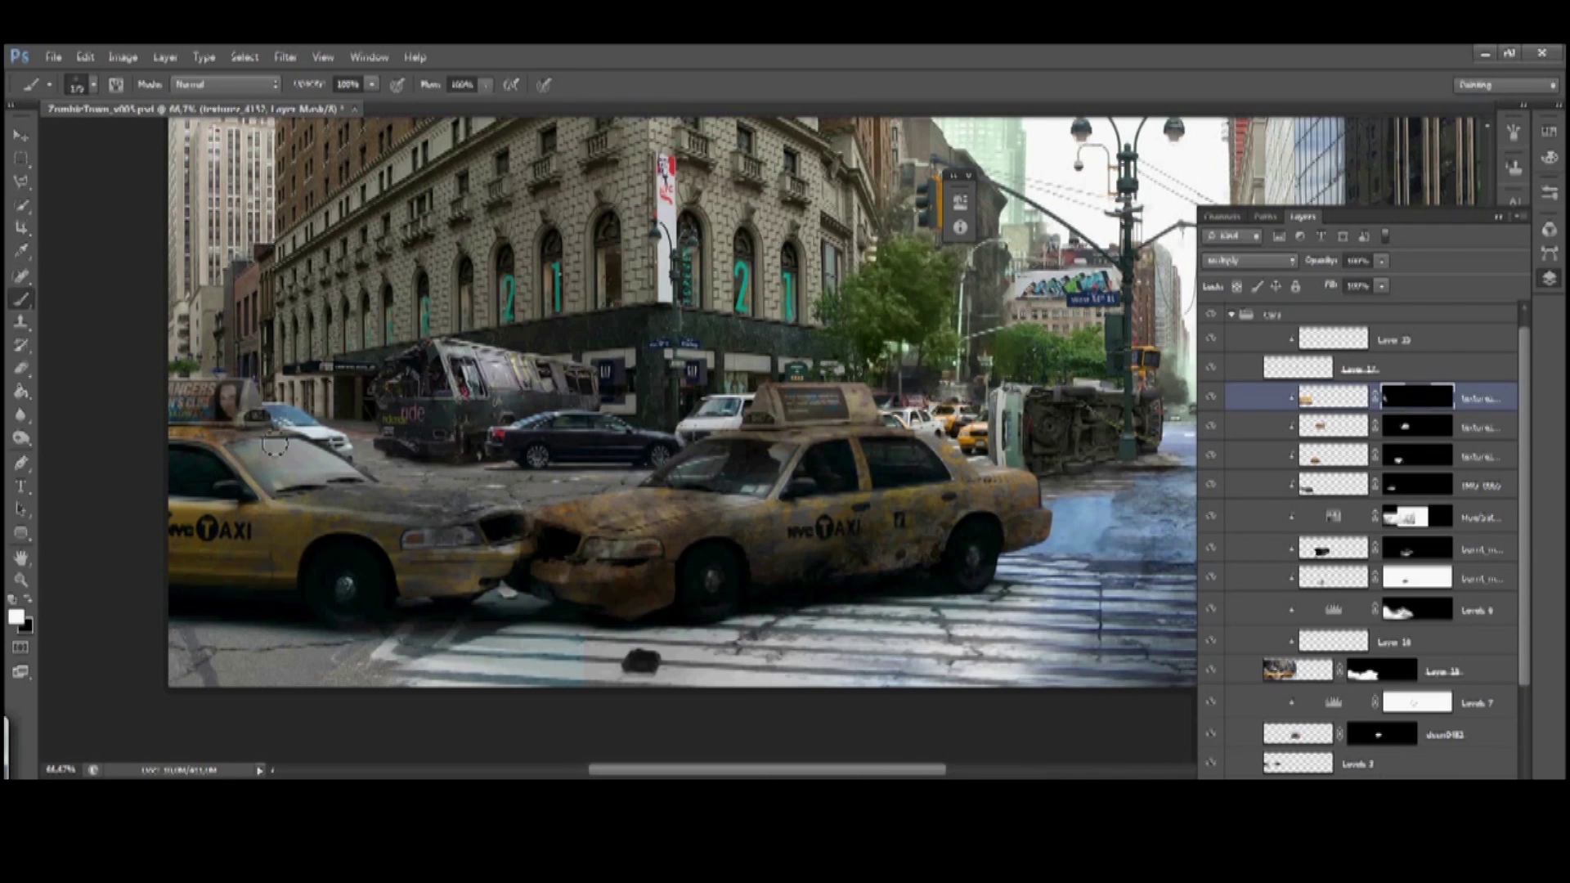
drag(209, 580, 320, 543)
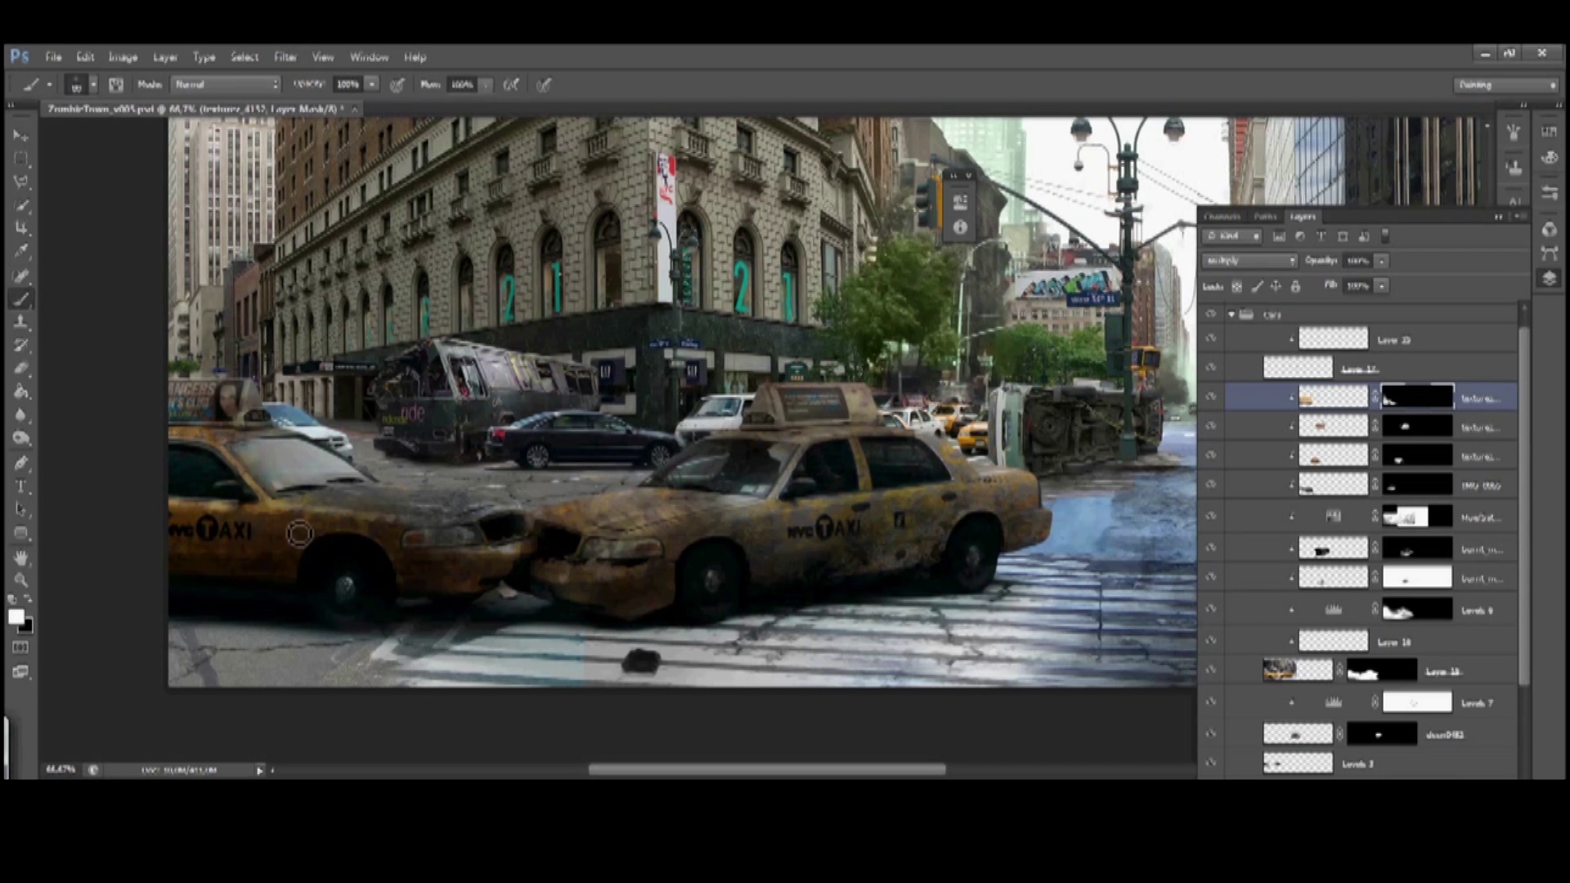
drag(481, 552, 417, 571)
Toggle the visibility of the car texture layers to compare the taxis with and without them
click(1226, 455)
key(v)
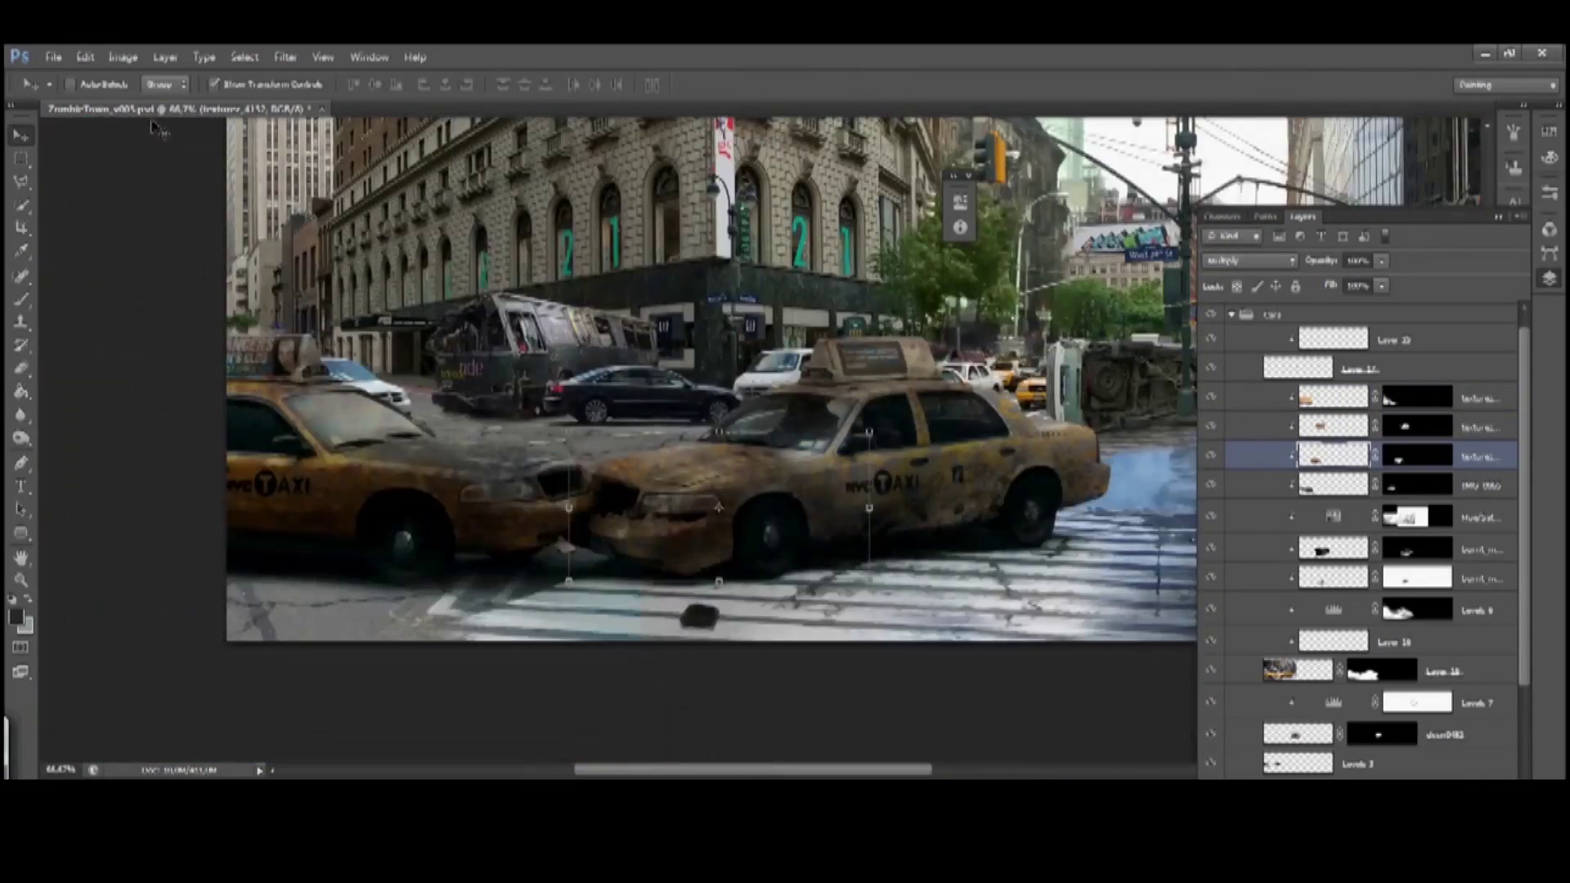
key(m)
key(ctrl+minus)
drag(1063, 457, 899, 477)
click(1390, 339)
shift+click(1390, 548)
drag(1210, 337, 1209, 396)
click(1211, 515)
click(1280, 490)
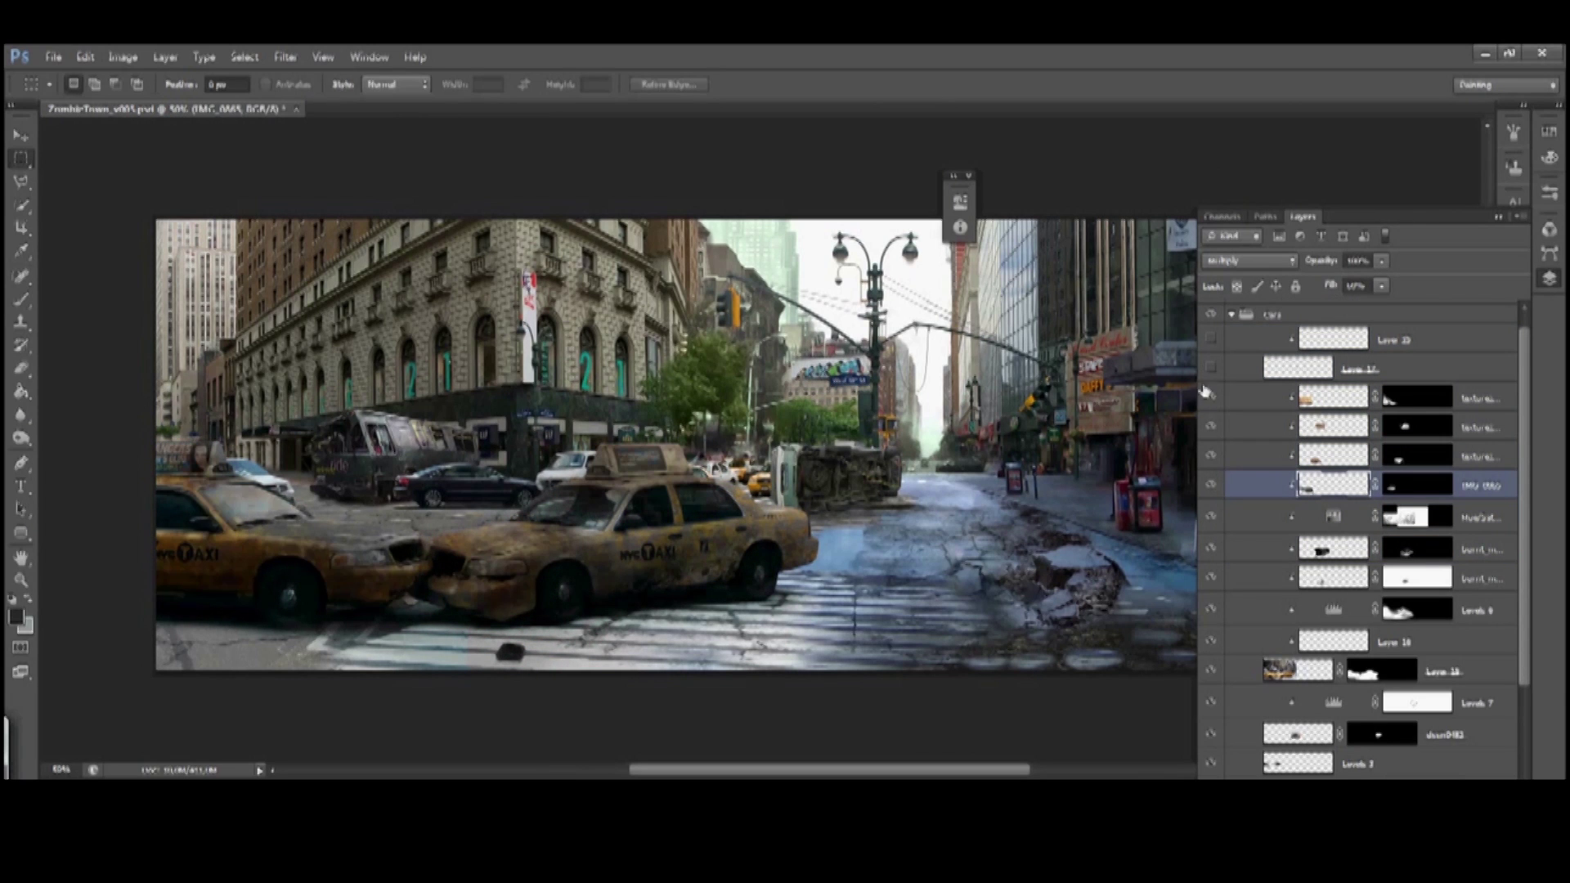
Collapse the Cars group and place the IMG_0857 grime texture above it, scaled and rotated over the black car beside the bus
click(1231, 314)
drag(976, 485, 792, 452)
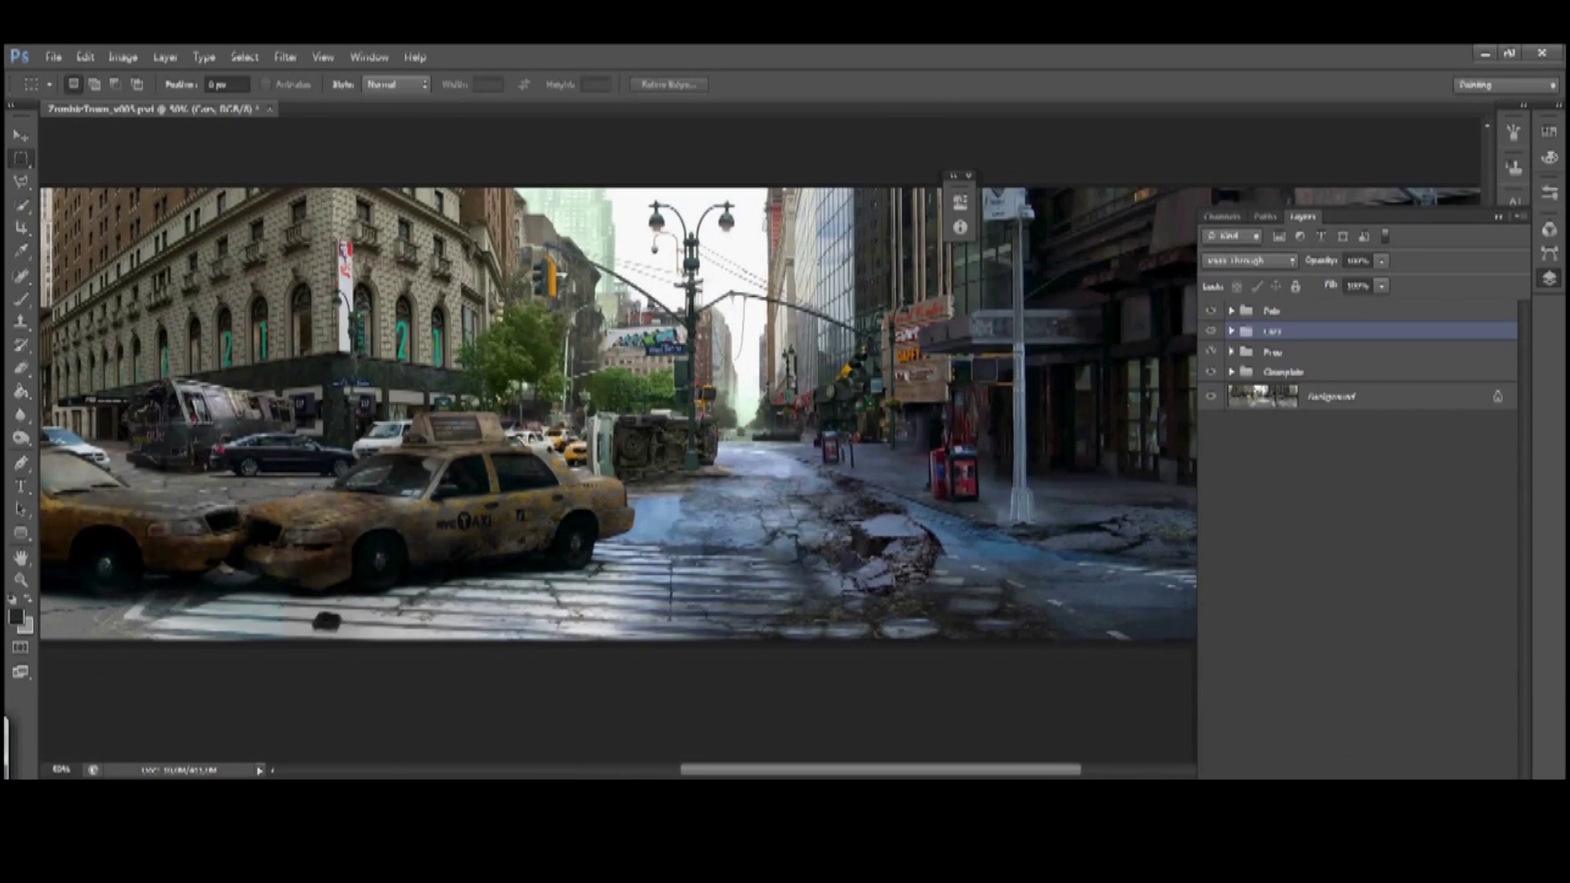
click(262, 736)
click(466, 361)
drag(466, 361, 384, 324)
drag(585, 566, 213, 393)
scroll(267, 451, up, 5)
drag(266, 451, 836, 518)
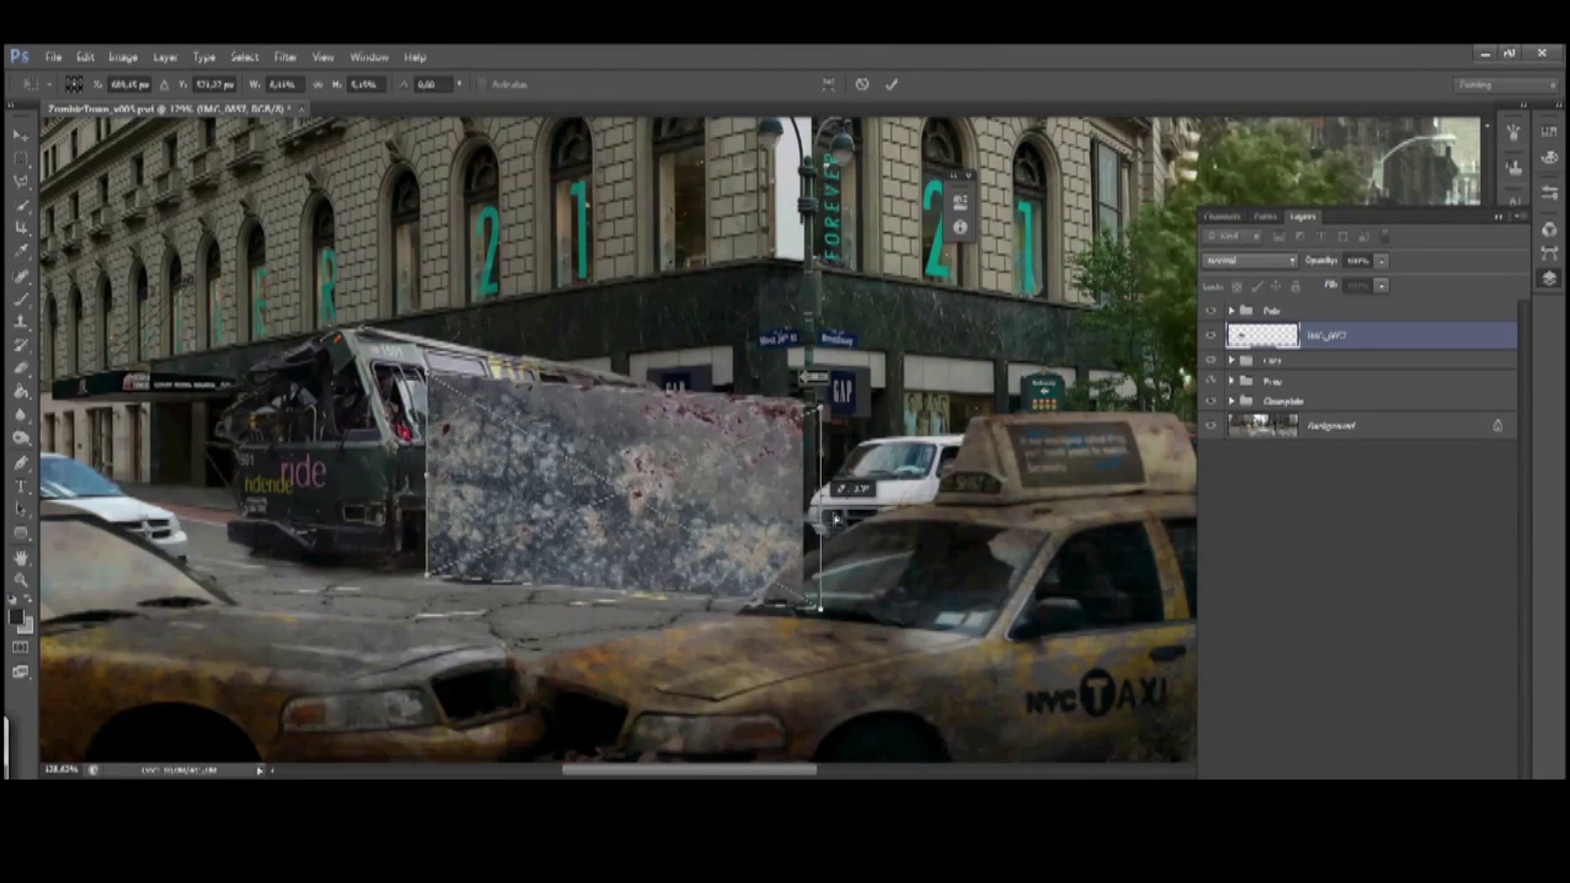
key(Return)
Clip the grime texture to the black car inside the Cars group in Screen mode and darken its Levels midtones to 0.34
click(1232, 360)
drag(1326, 773, 1394, 607)
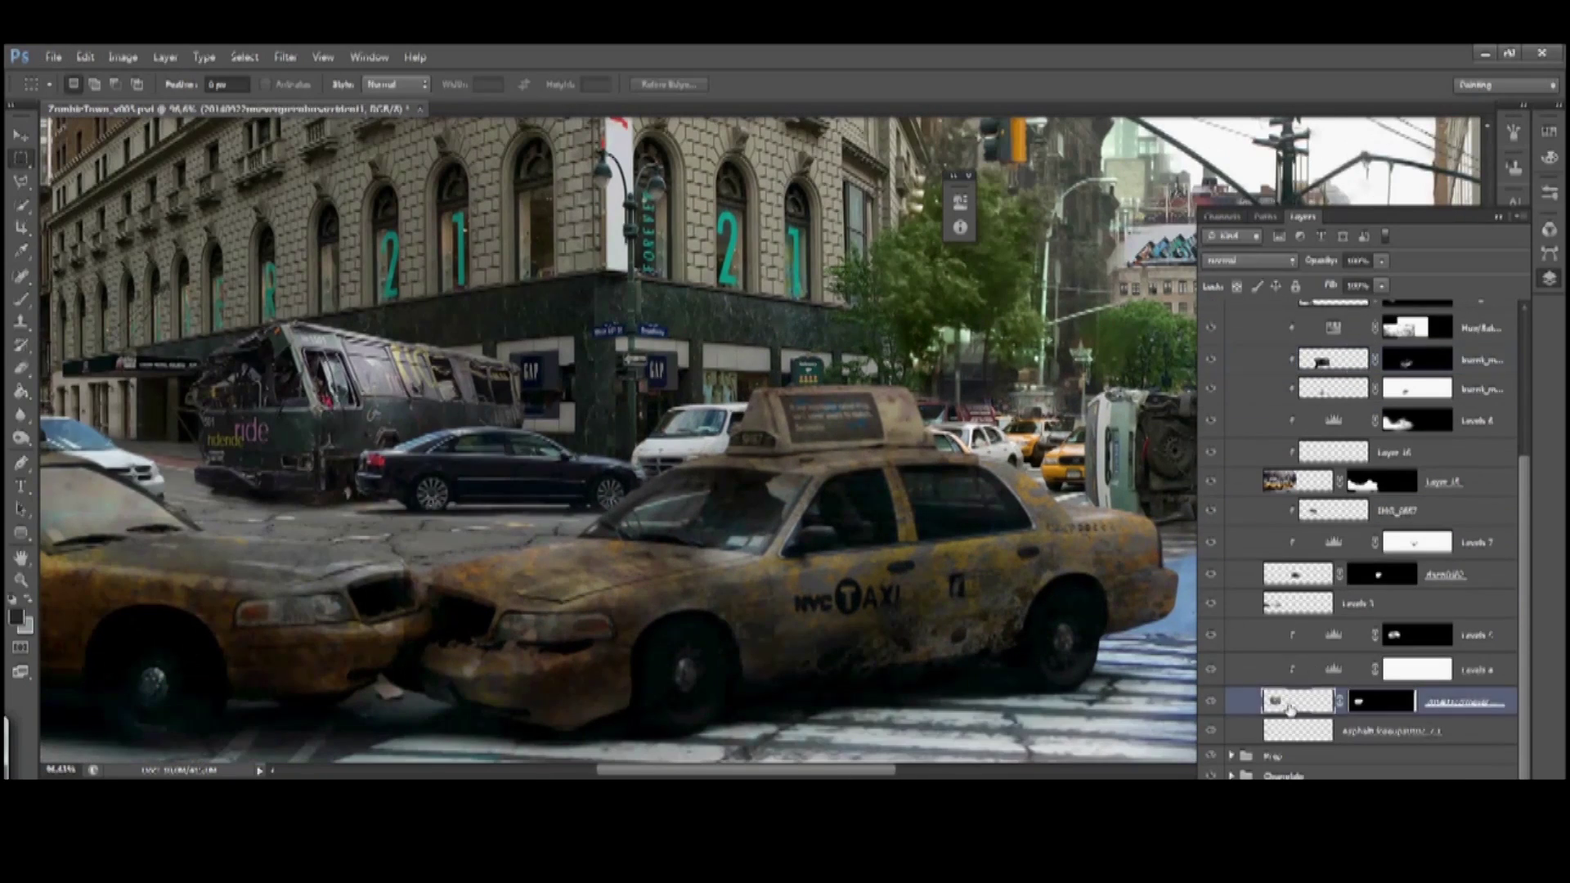
drag(1210, 513, 1213, 577)
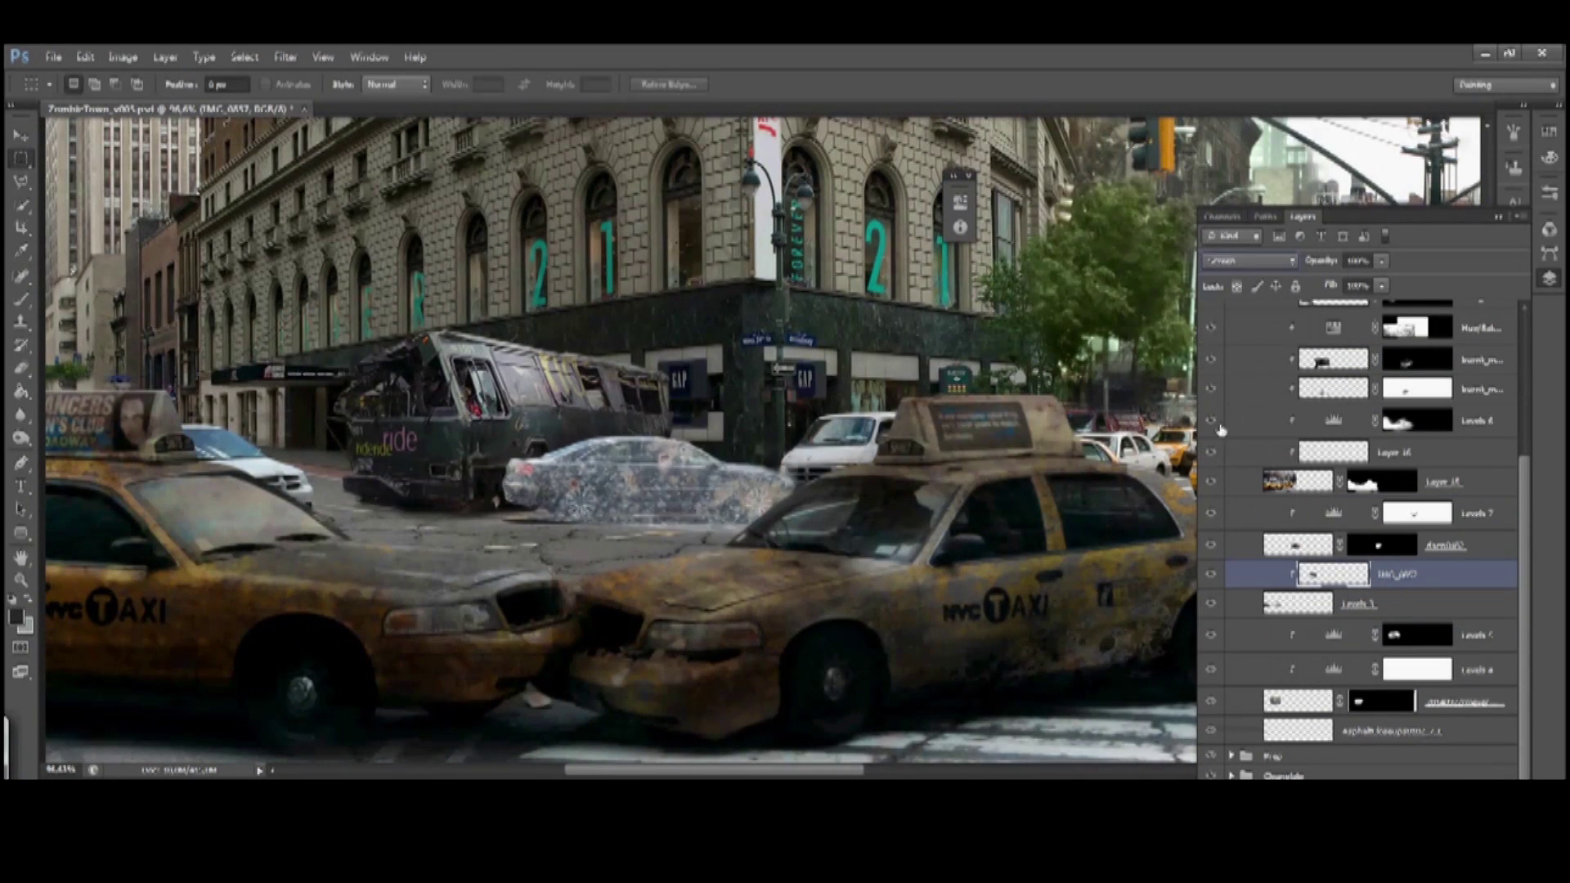
key(ctrl+l)
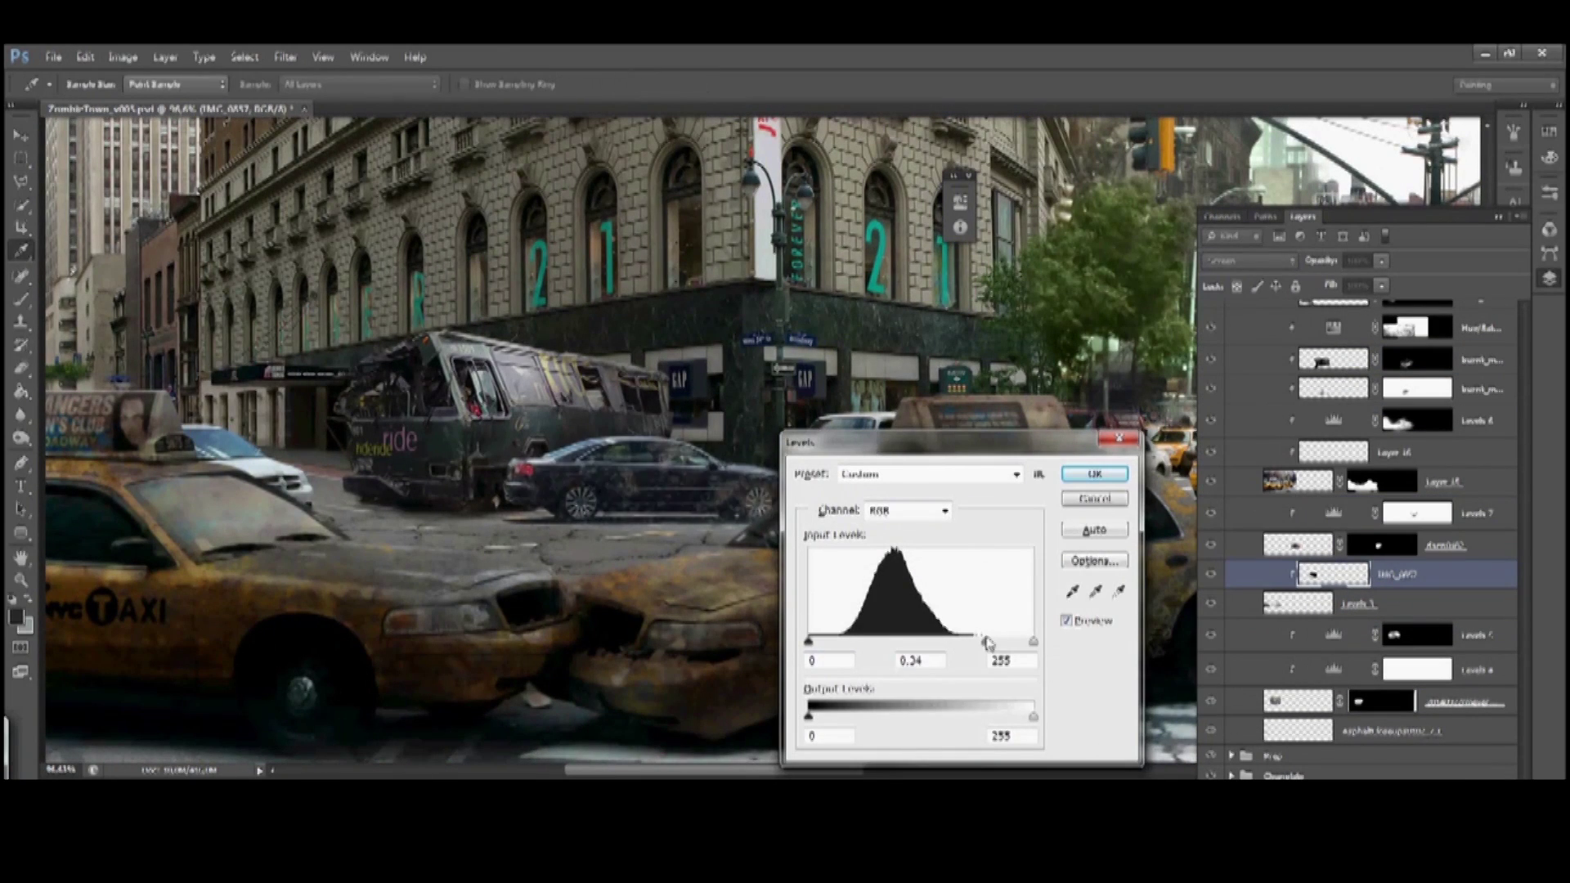
key(Return)
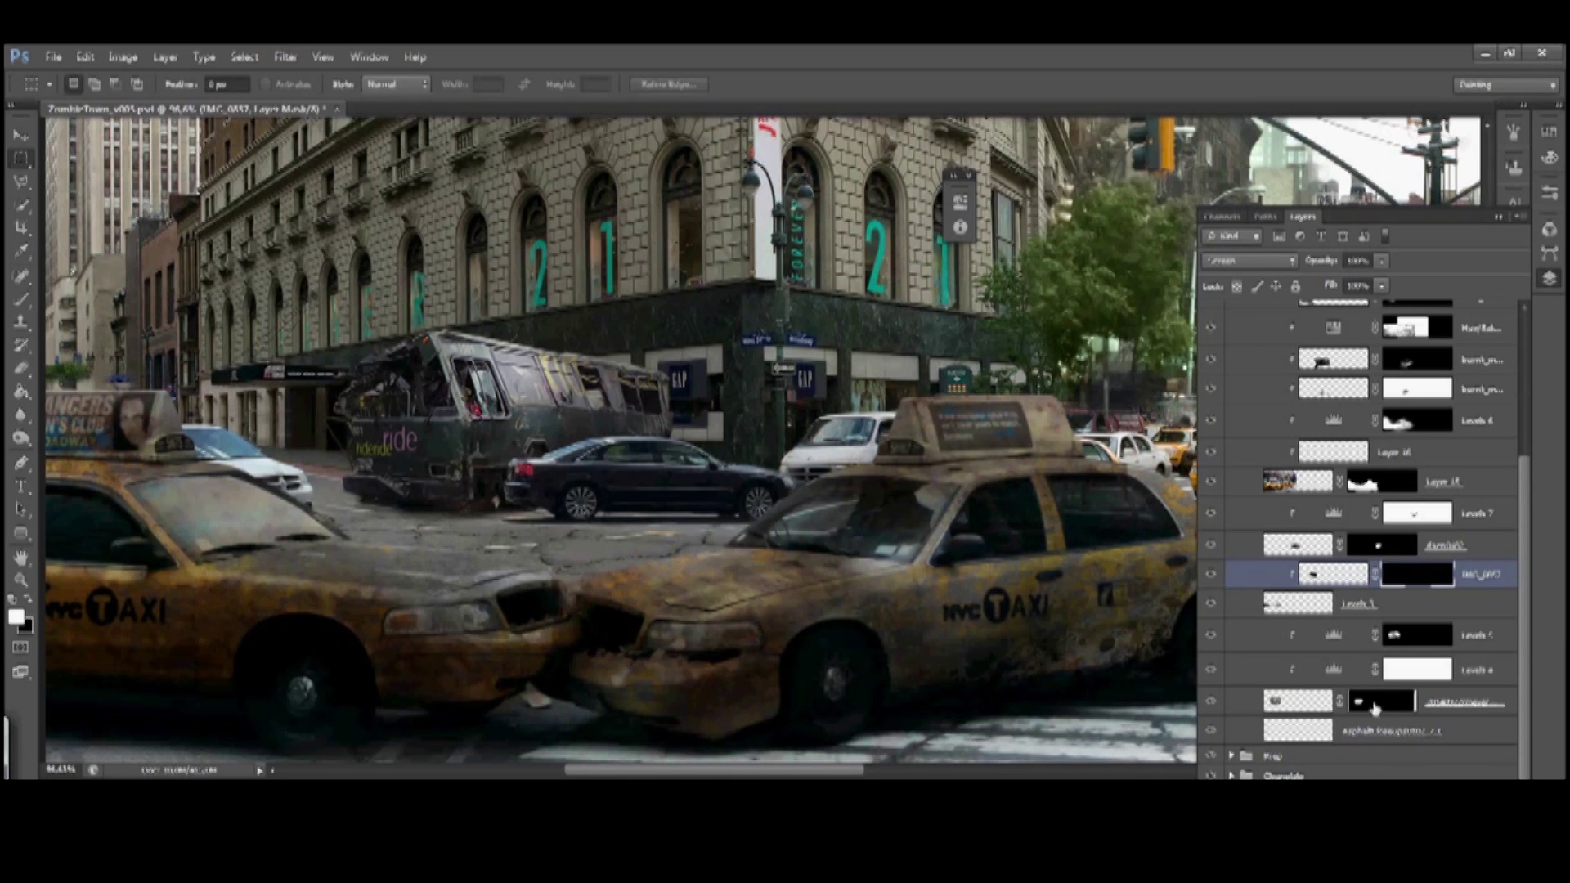
Paint the masked grime texture back onto the black car's body
key(b)
key(x)
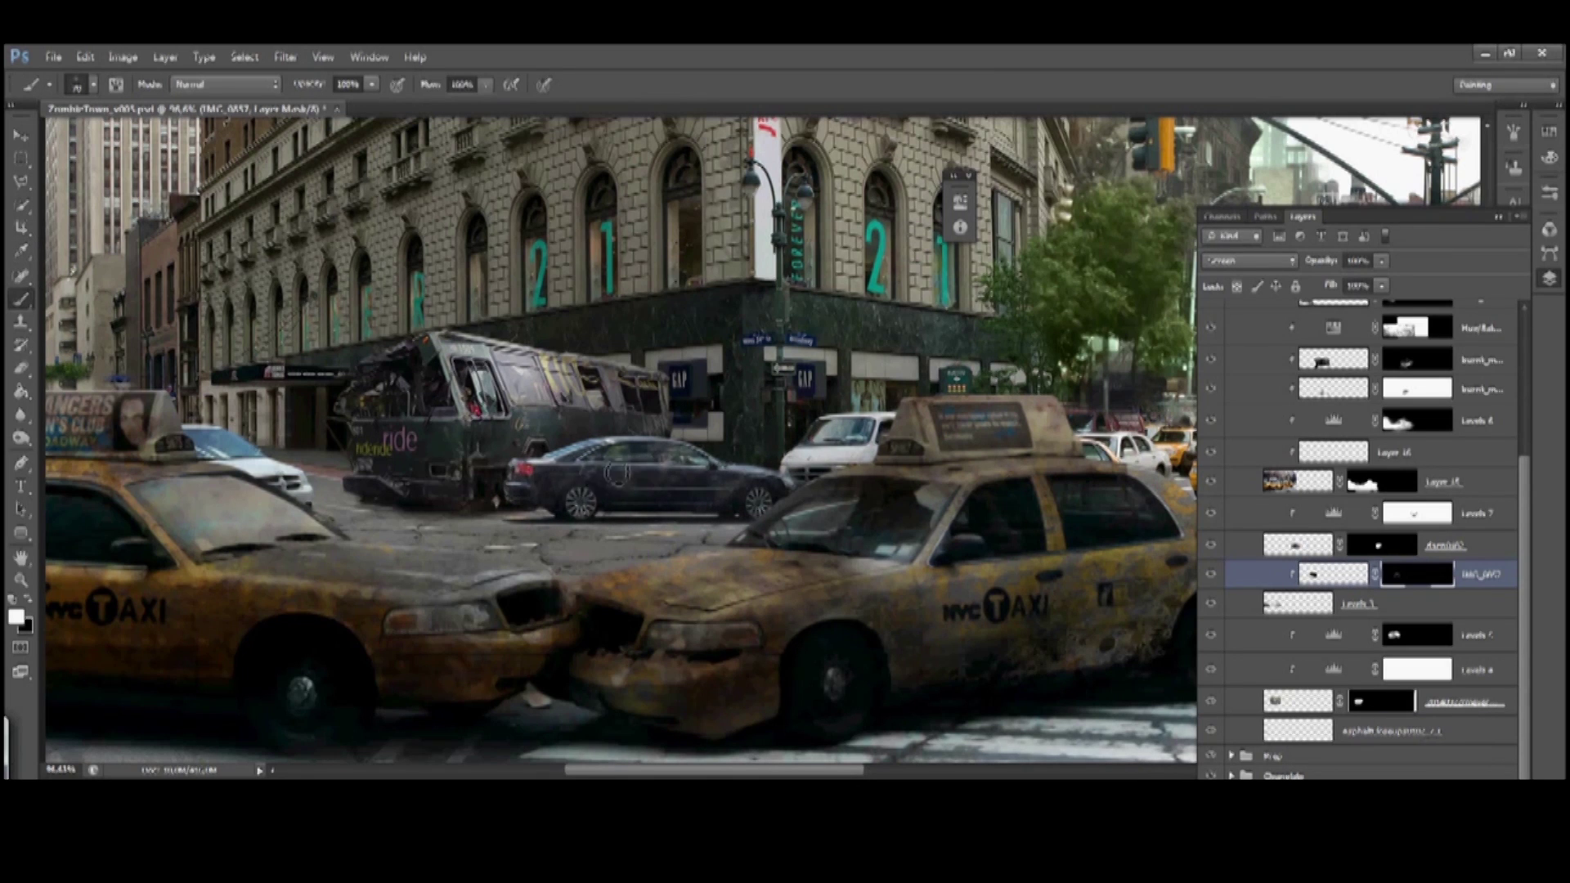
drag(729, 493, 665, 498)
Bring in a speckled texture as a new layer above IMG_0857 and clip it to the black car
key(alt+Tab)
drag(468, 233, 540, 654)
key(Escape)
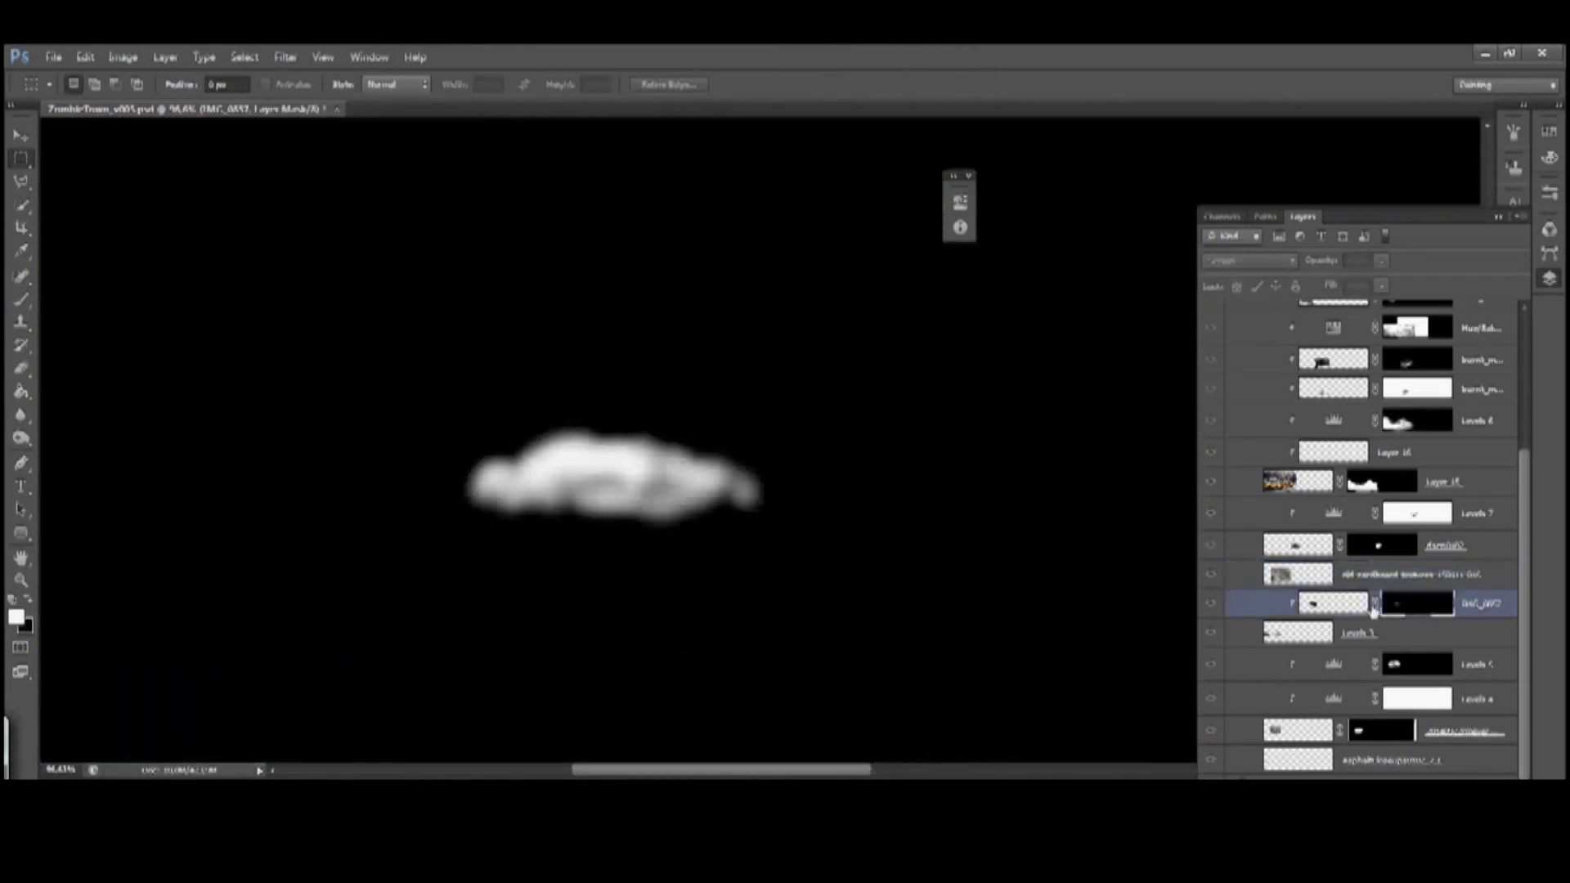
click(1308, 602)
key(ctrl+v)
key(ctrl+alt+g)
key(ctrl+t)
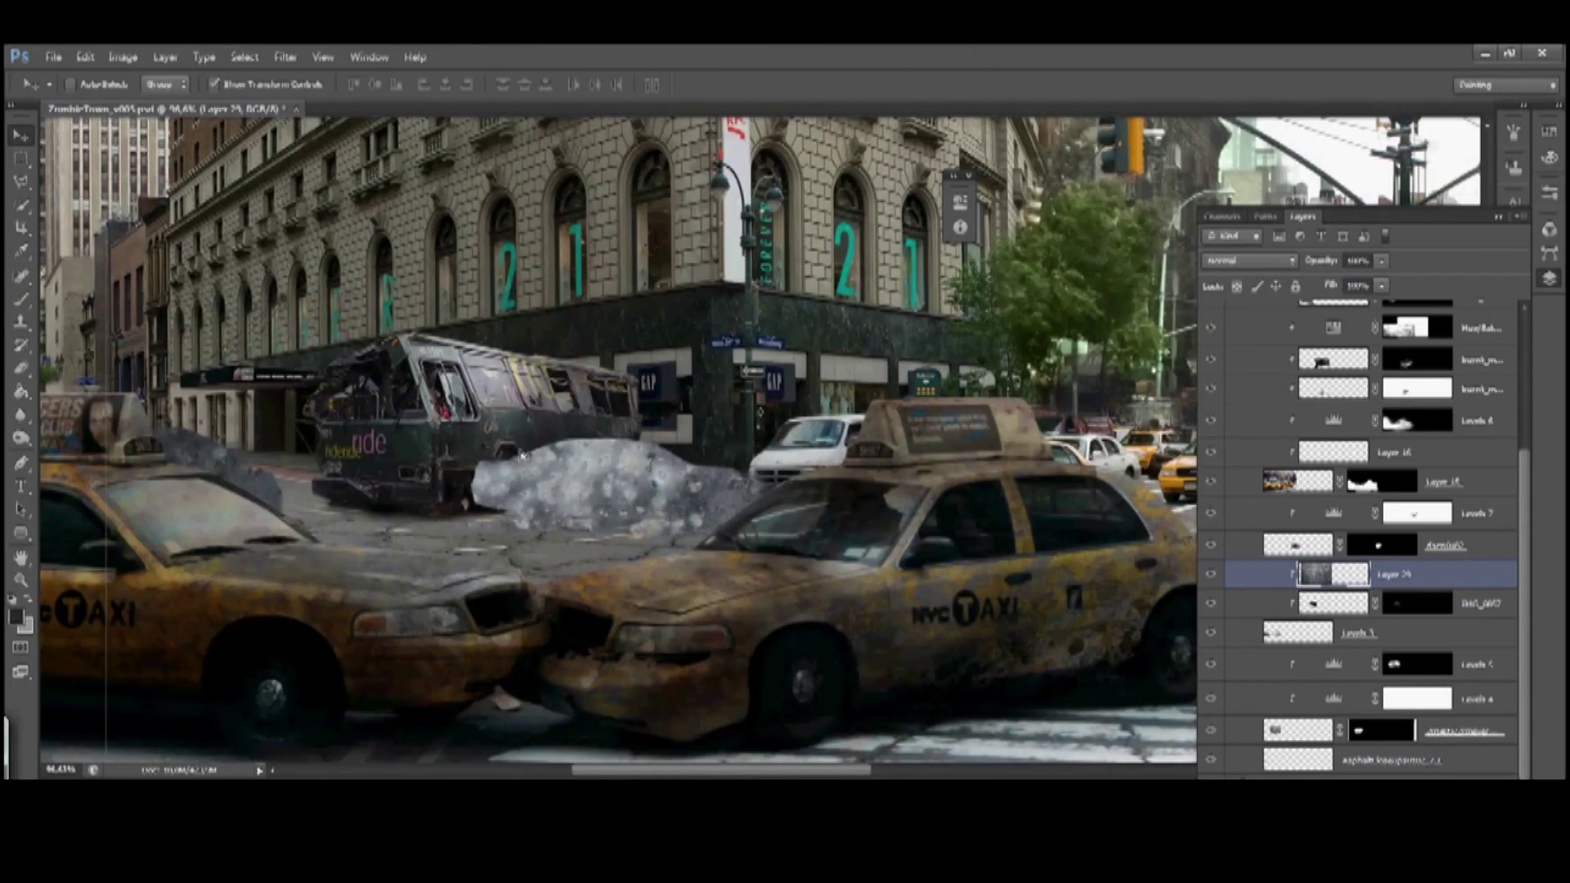
Scale the speckled texture to about 62% over the black car and set its blend mode to Soft Light
key(ctrl+minus)
drag(461, 570, 478, 597)
key(ctrl+plus)
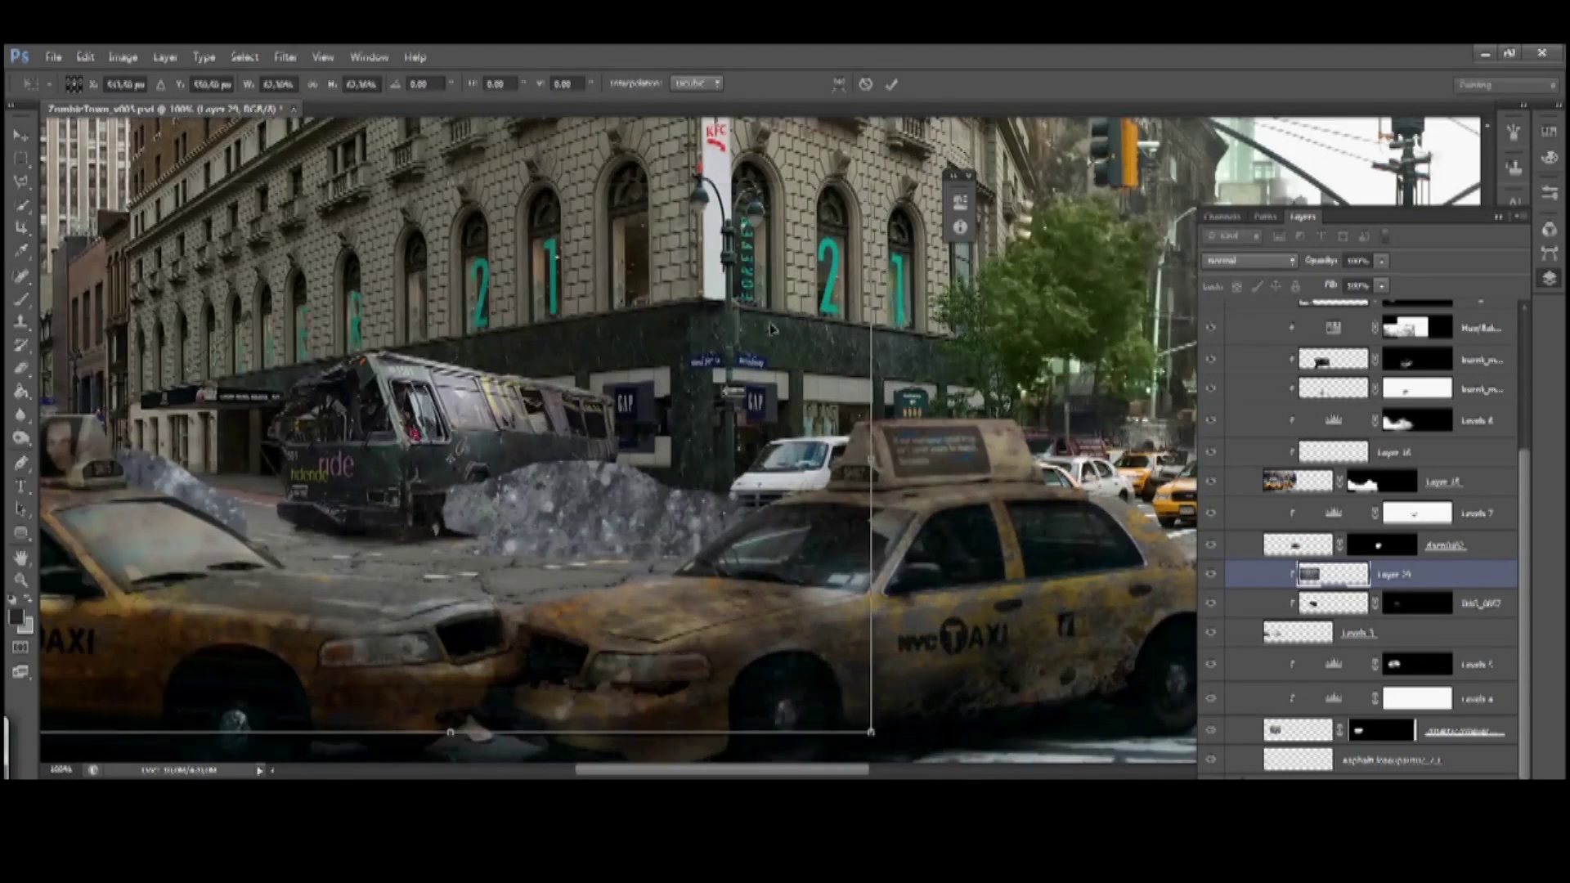
key(Return)
key(alt+shift+f)
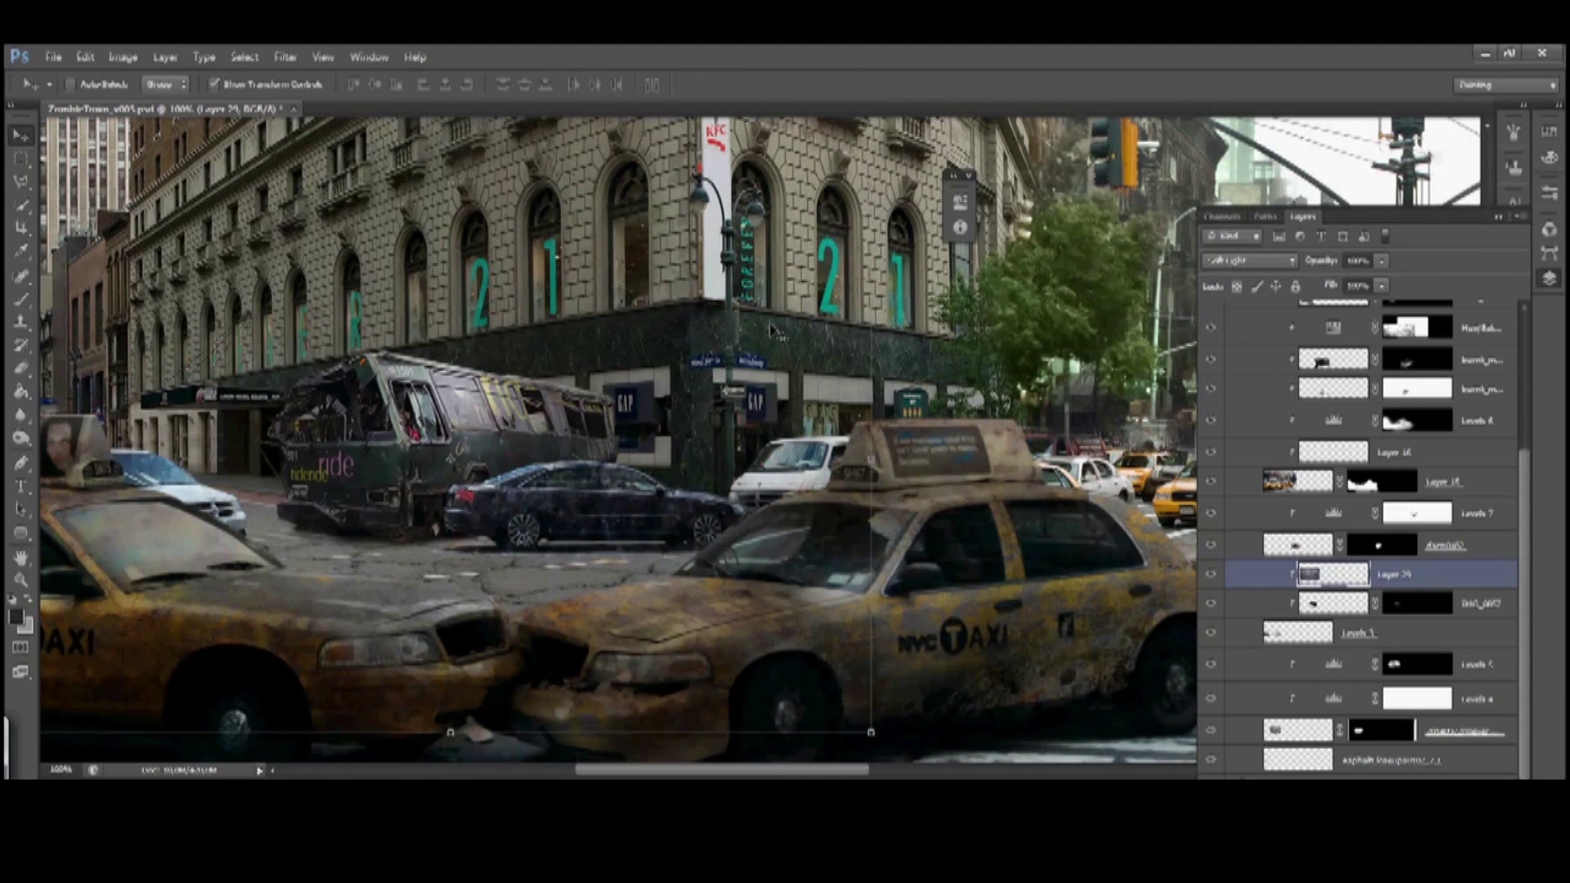
Switch the speckled texture to Hard Light and lower its Levels output white to 174
key(ctrl+t)
key(ctrl+minus)
key(alt+shift+h)
key(Return)
key(ctrl+l)
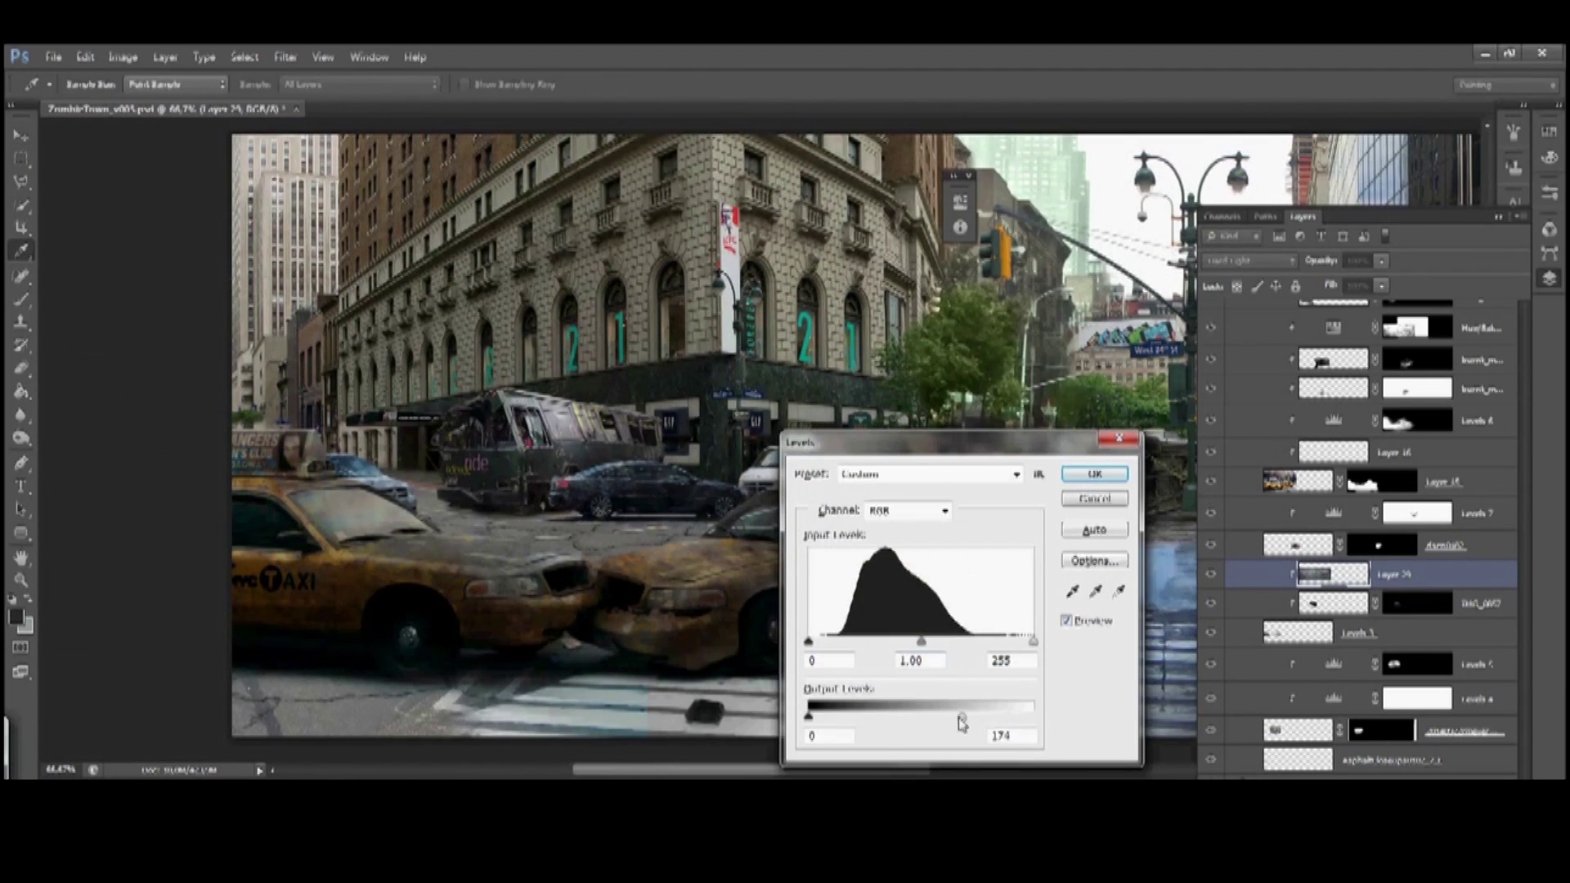
key(Return)
Add a new layer clipped to the black car and paint the first grime strokes on its roof and windows
key(ctrl+plus)
drag(668, 502, 671, 502)
key(m)
mouse_move(839, 577)
mouse_down()
mouse_move(751, 565)
mouse_move(720, 532)
mouse_move(777, 543)
mouse_move(719, 550)
mouse_up()
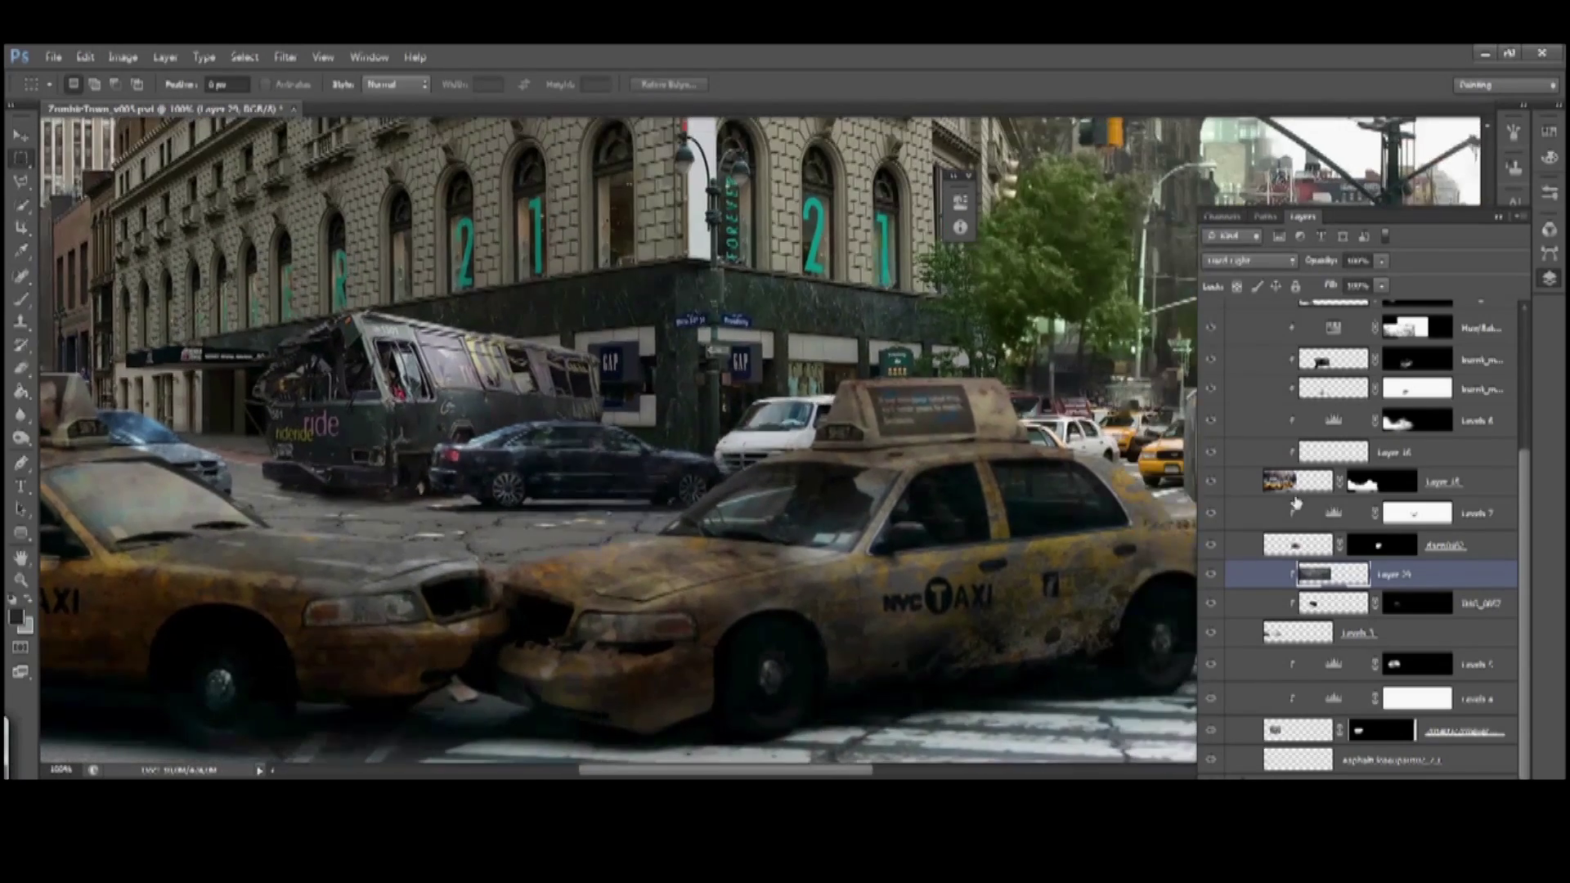
key(ctrl+shift+alt+n)
key(b)
drag(610, 440, 584, 443)
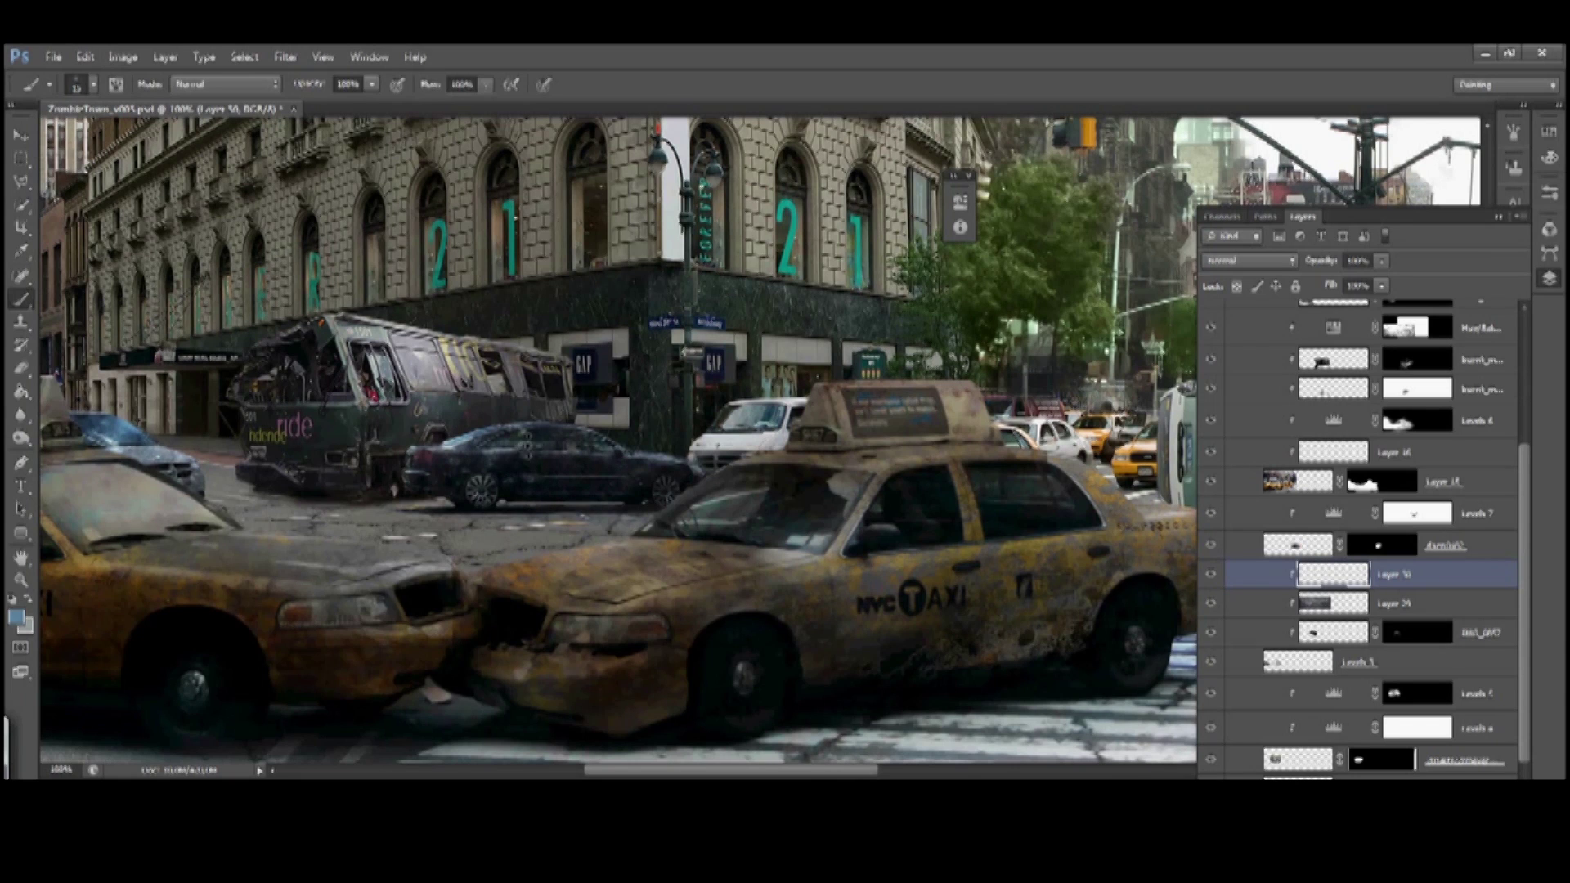
Sample dark tones from the black car and paint over its lower body and wheels
scroll(552, 460, up, 3)
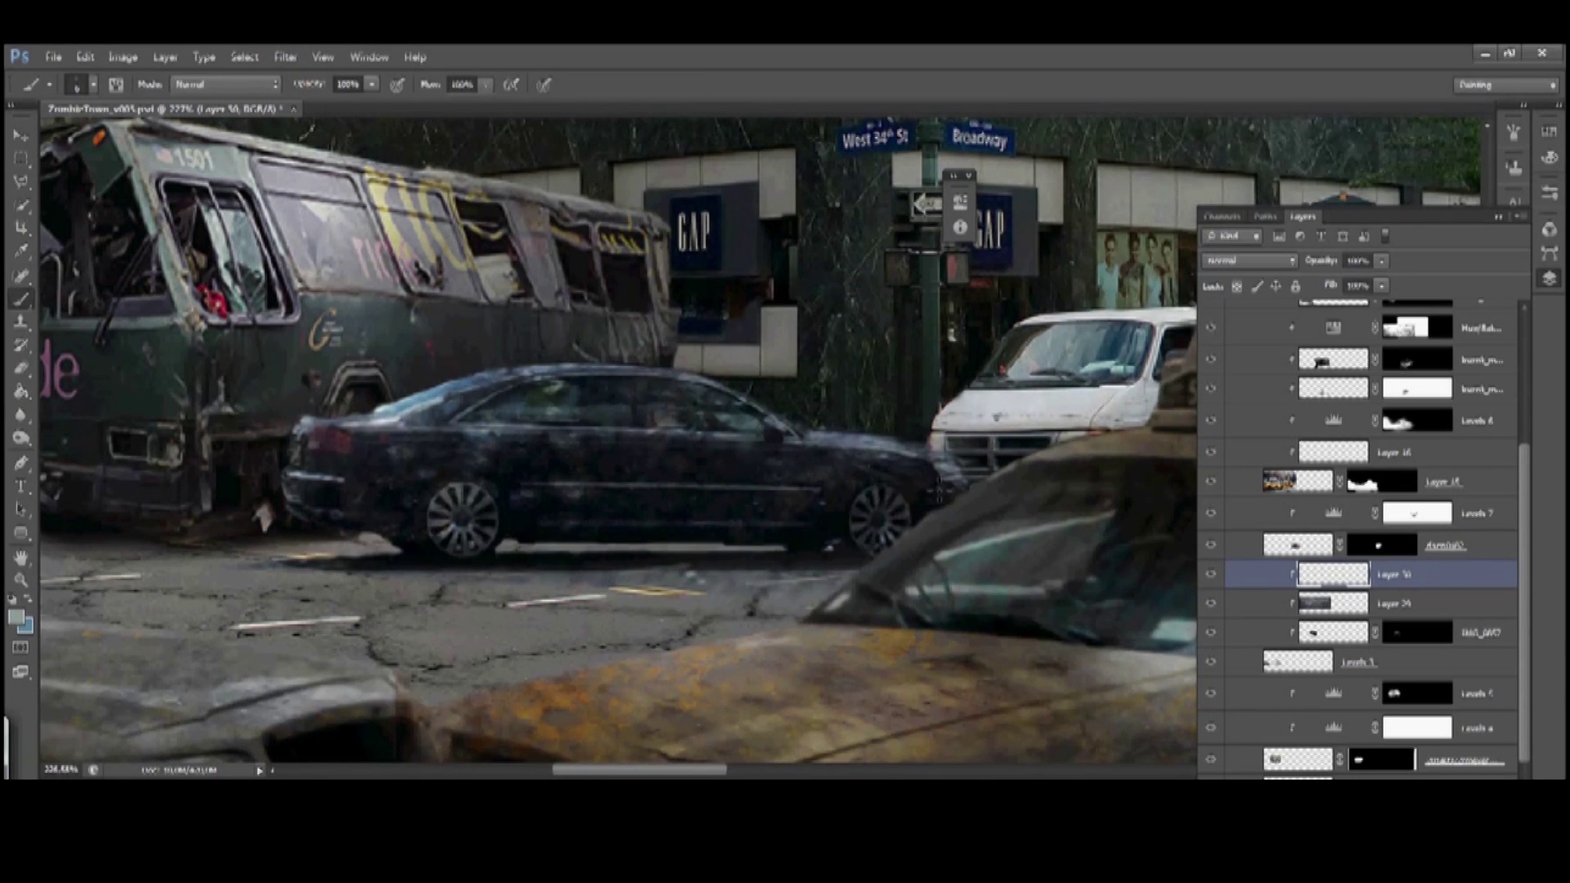
drag(359, 461, 401, 478)
alt+click(545, 432)
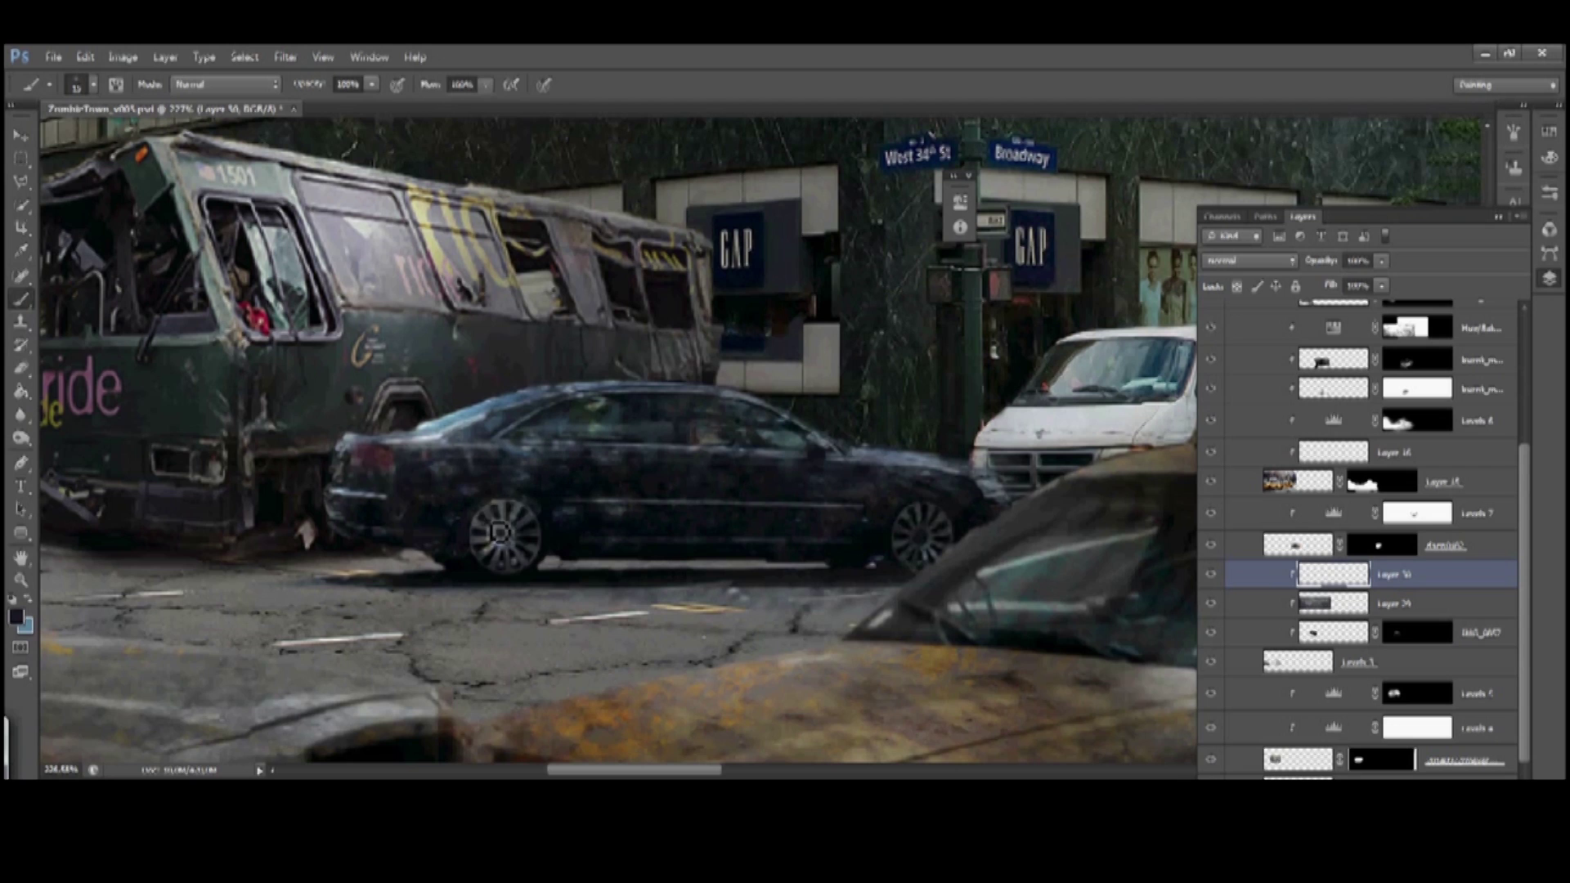
drag(487, 546, 570, 540)
alt+click(528, 537)
drag(439, 523, 474, 505)
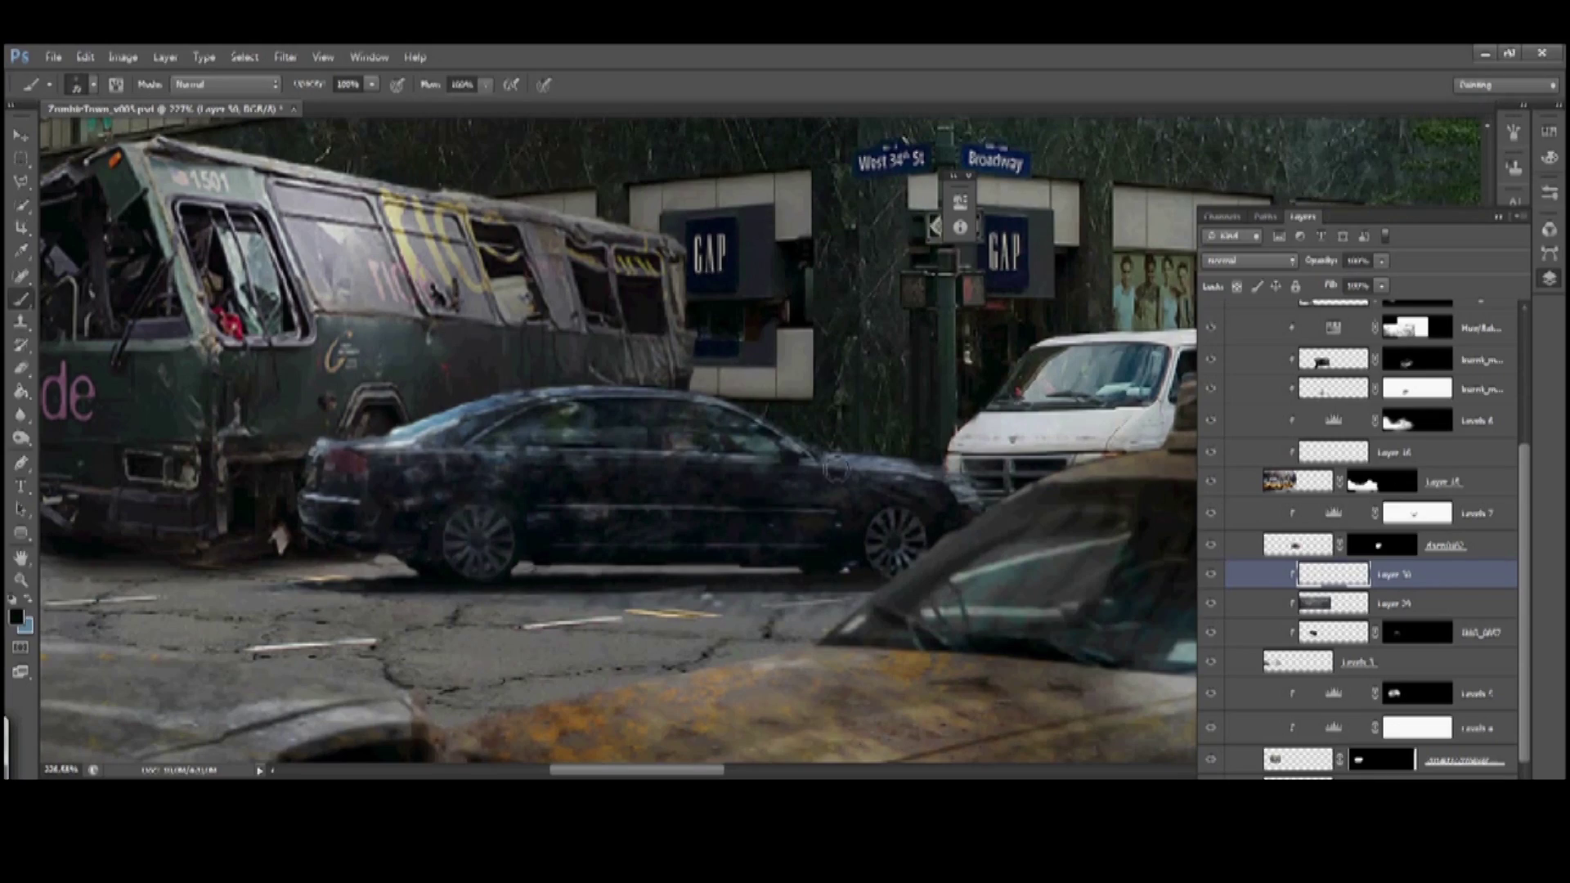
drag(984, 511, 619, 495)
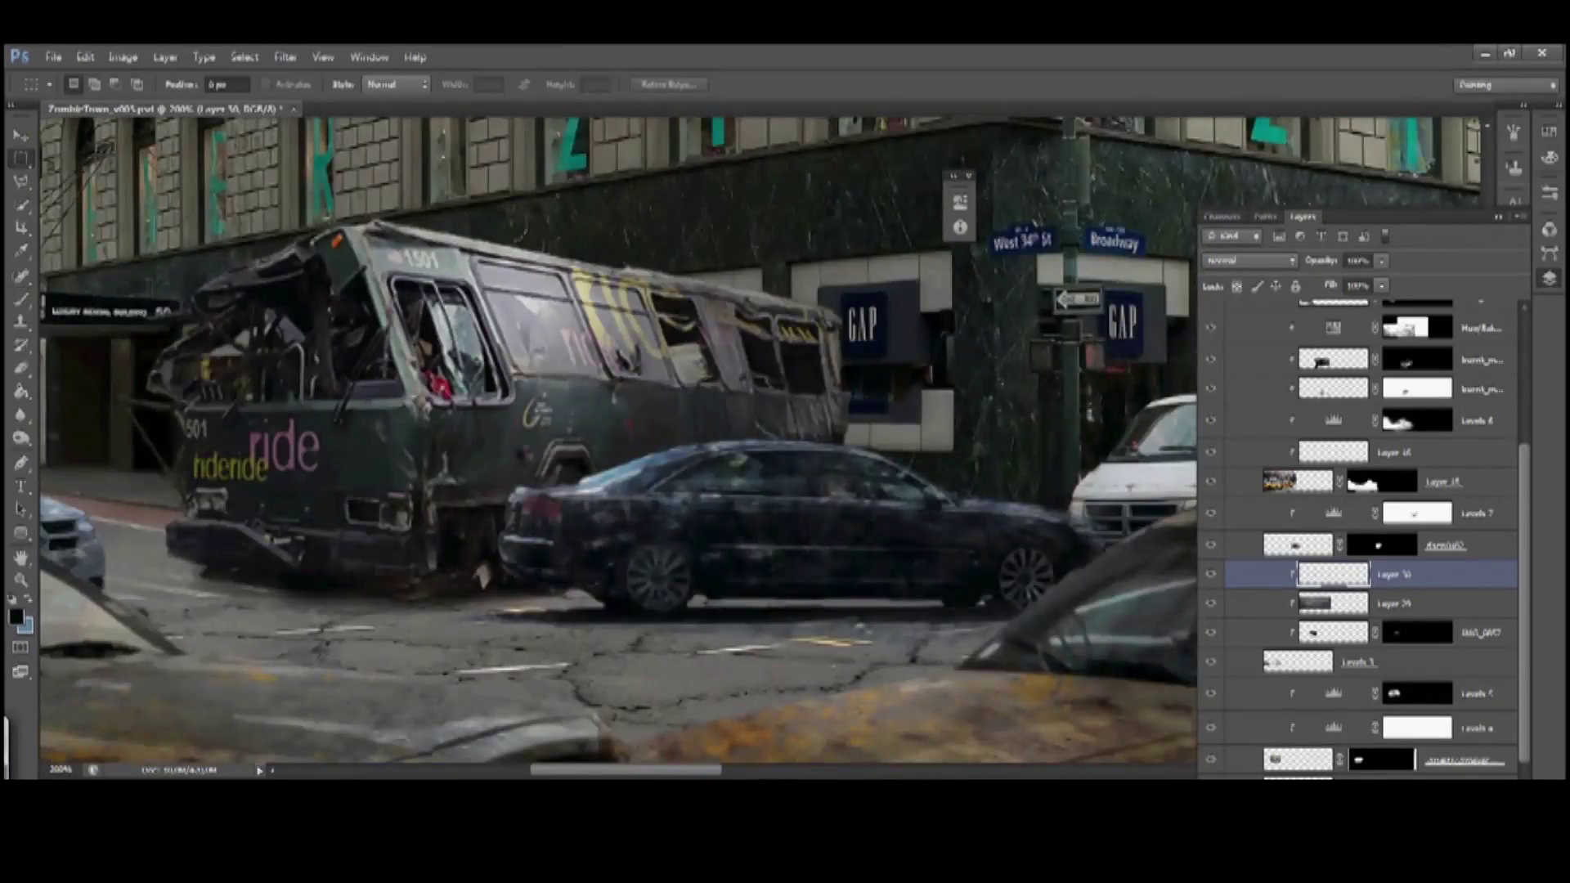
Add a new layer above the street-justice-windshield layer and lasso a small area beneath the black car's side mirror
mouse_move(621, 458)
mouse_down()
mouse_move(736, 426)
mouse_move(701, 403)
mouse_move(709, 496)
mouse_move(580, 294)
mouse_move(891, 327)
mouse_up()
key(ctrl+shift+n)
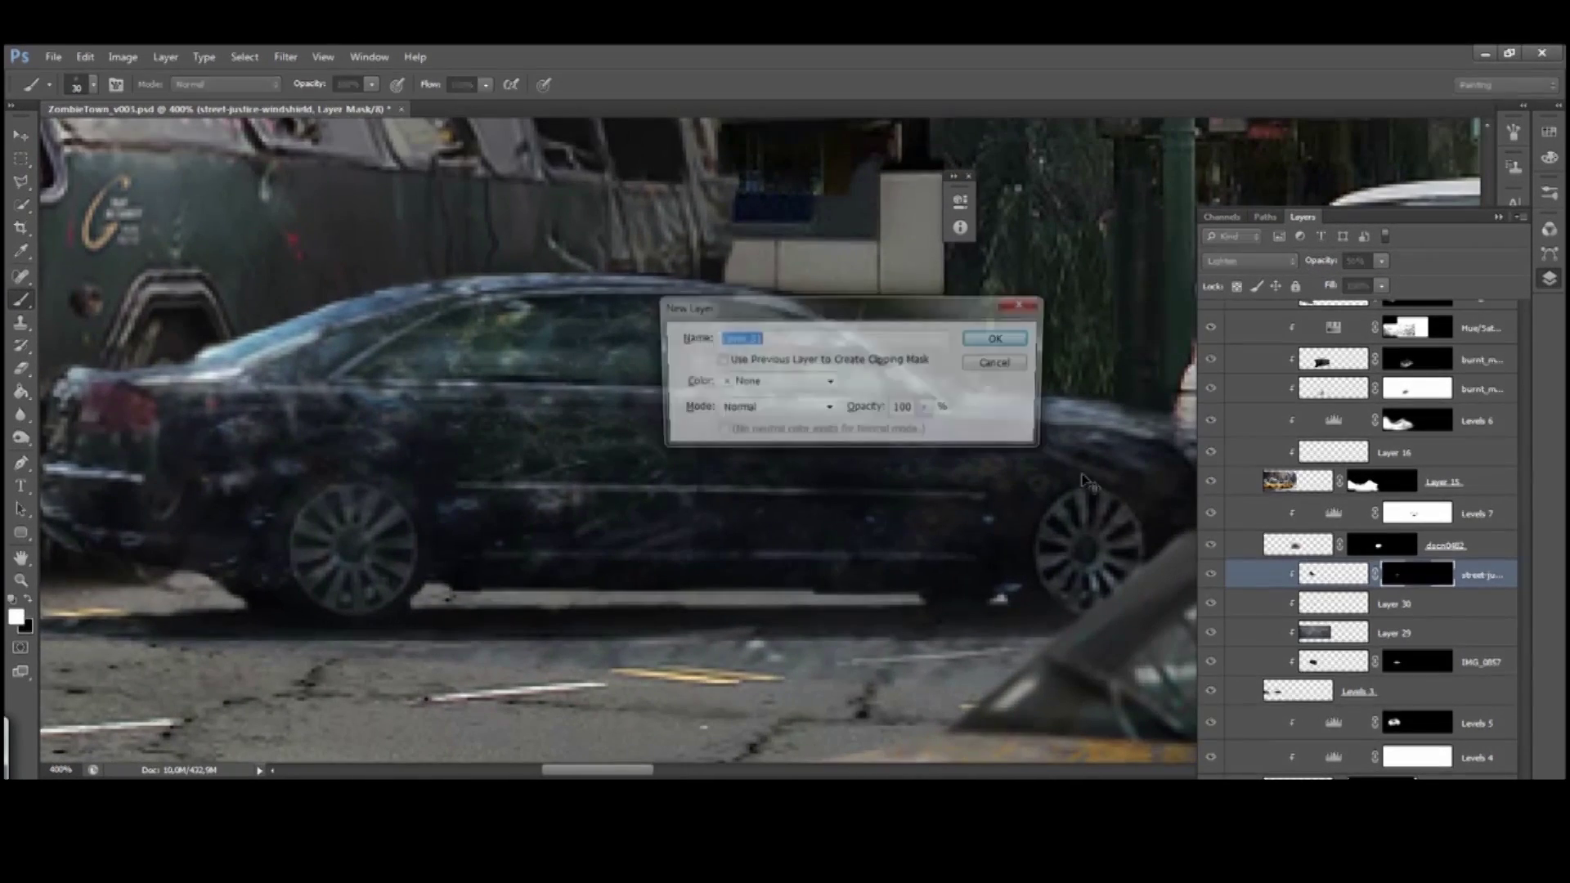
key(Return)
click(21, 182)
mouse_move(899, 388)
mouse_down()
mouse_move(719, 384)
mouse_move(707, 447)
mouse_up()
key(v)
drag(744, 391, 732, 384)
key(b)
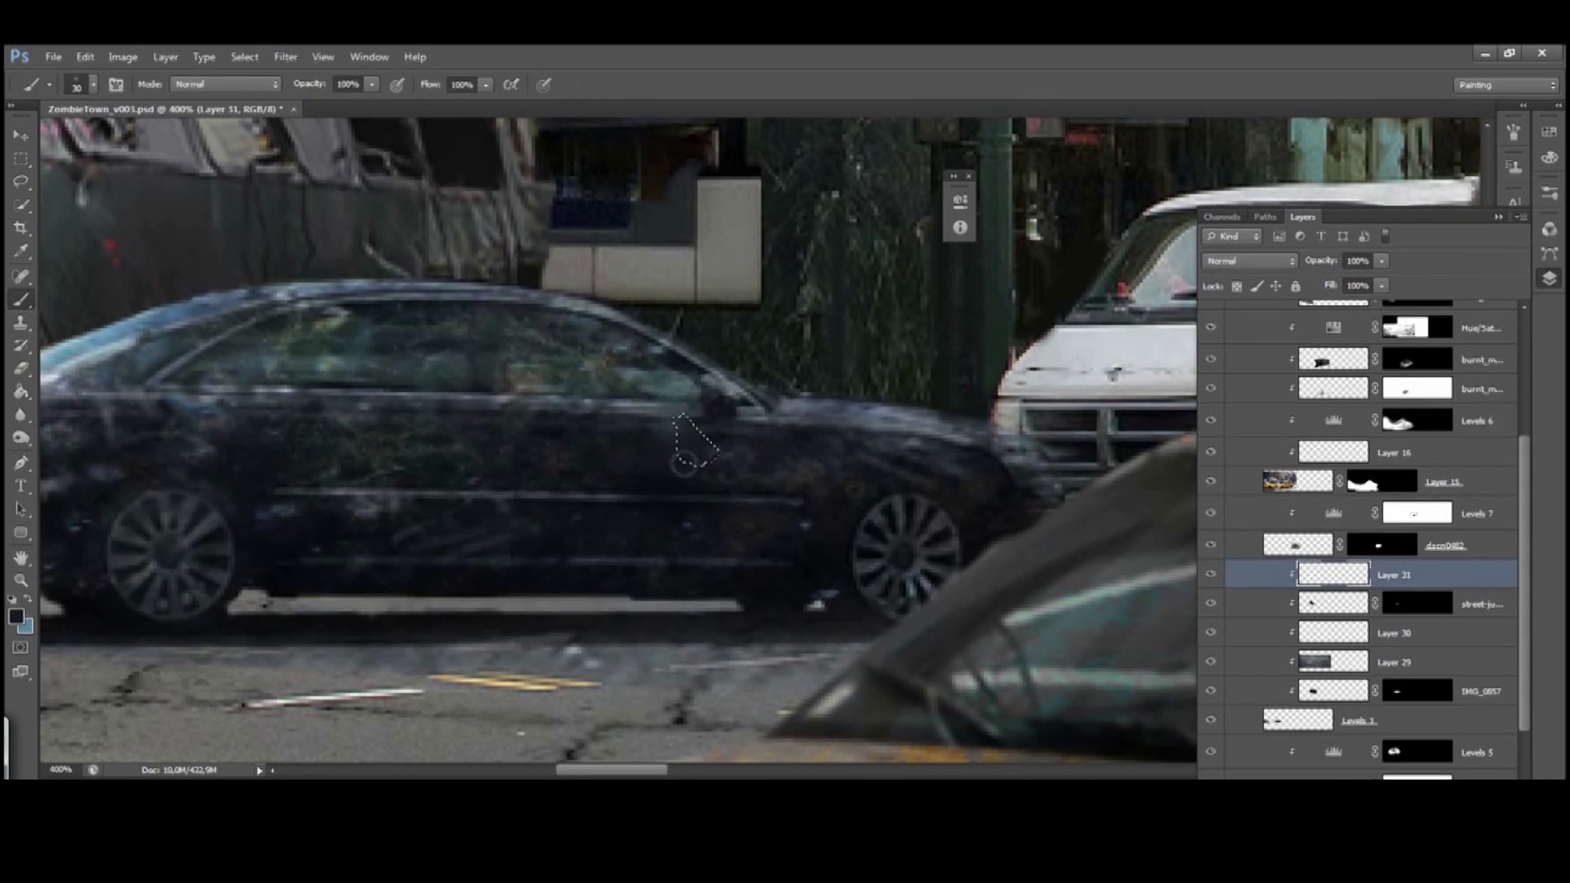
Deselect the lassoed area and paint a broken side mirror hanging from the black car's door
key(v)
mouse_move(697, 441)
mouse_down()
mouse_move(533, 462)
mouse_move(582, 458)
mouse_move(559, 454)
mouse_move(540, 546)
mouse_up()
key(b)
key(ctrl+d)
drag(550, 441, 548, 546)
drag(535, 489, 548, 415)
drag(517, 480, 625, 470)
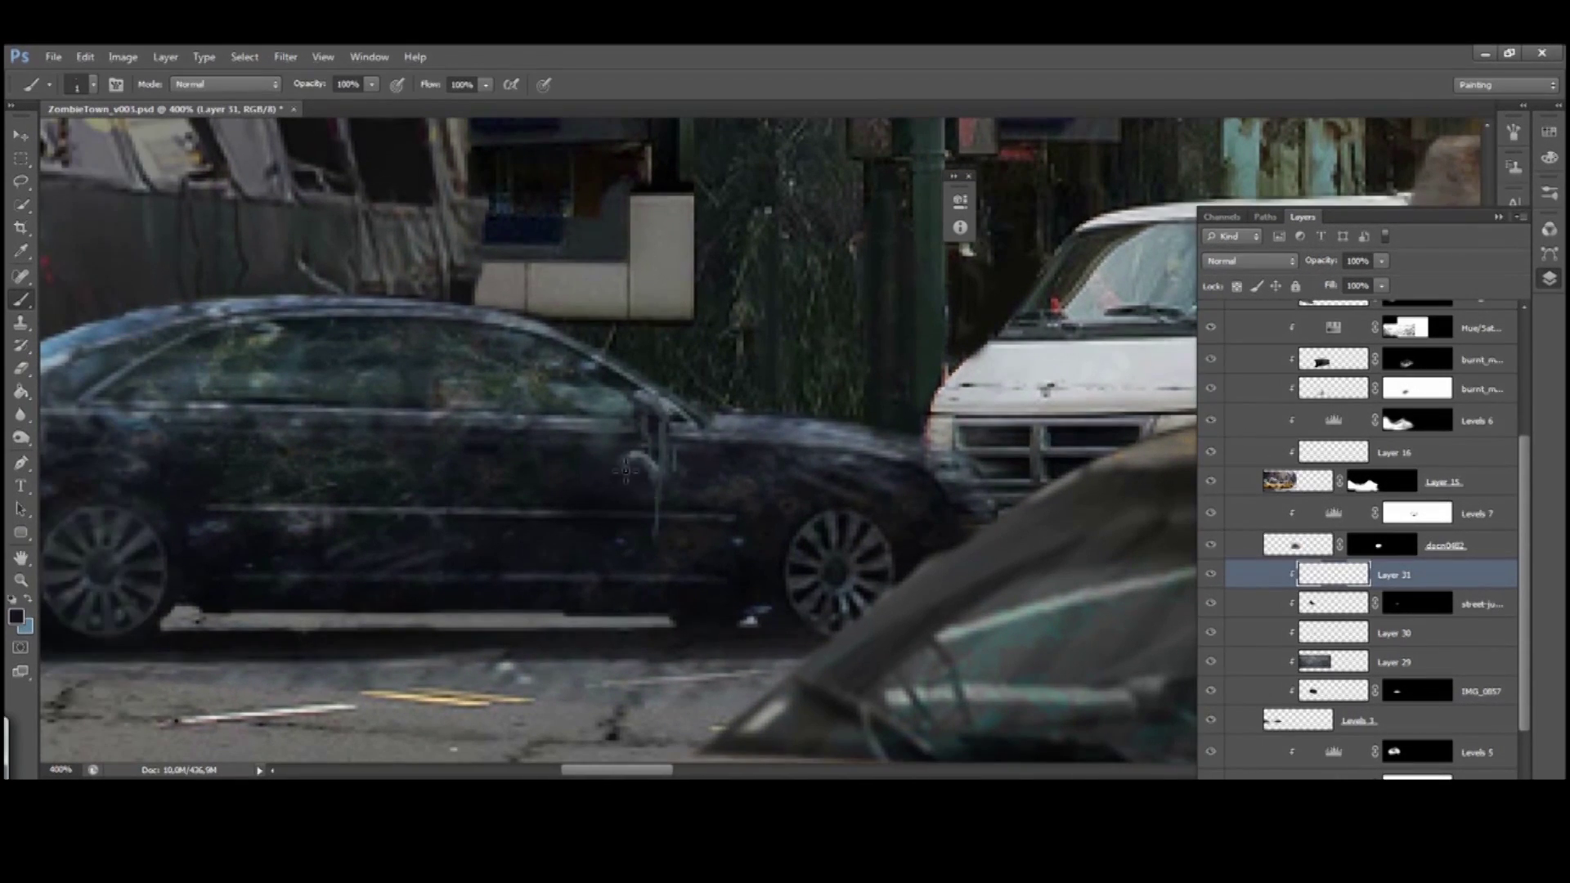
Shrink the brush, set it to 100% opacity and paint fine light details on the hanging mirror
key(bracketleft)
key(bracketleft)
key(bracketleft)
key(bracketleft)
key(0)
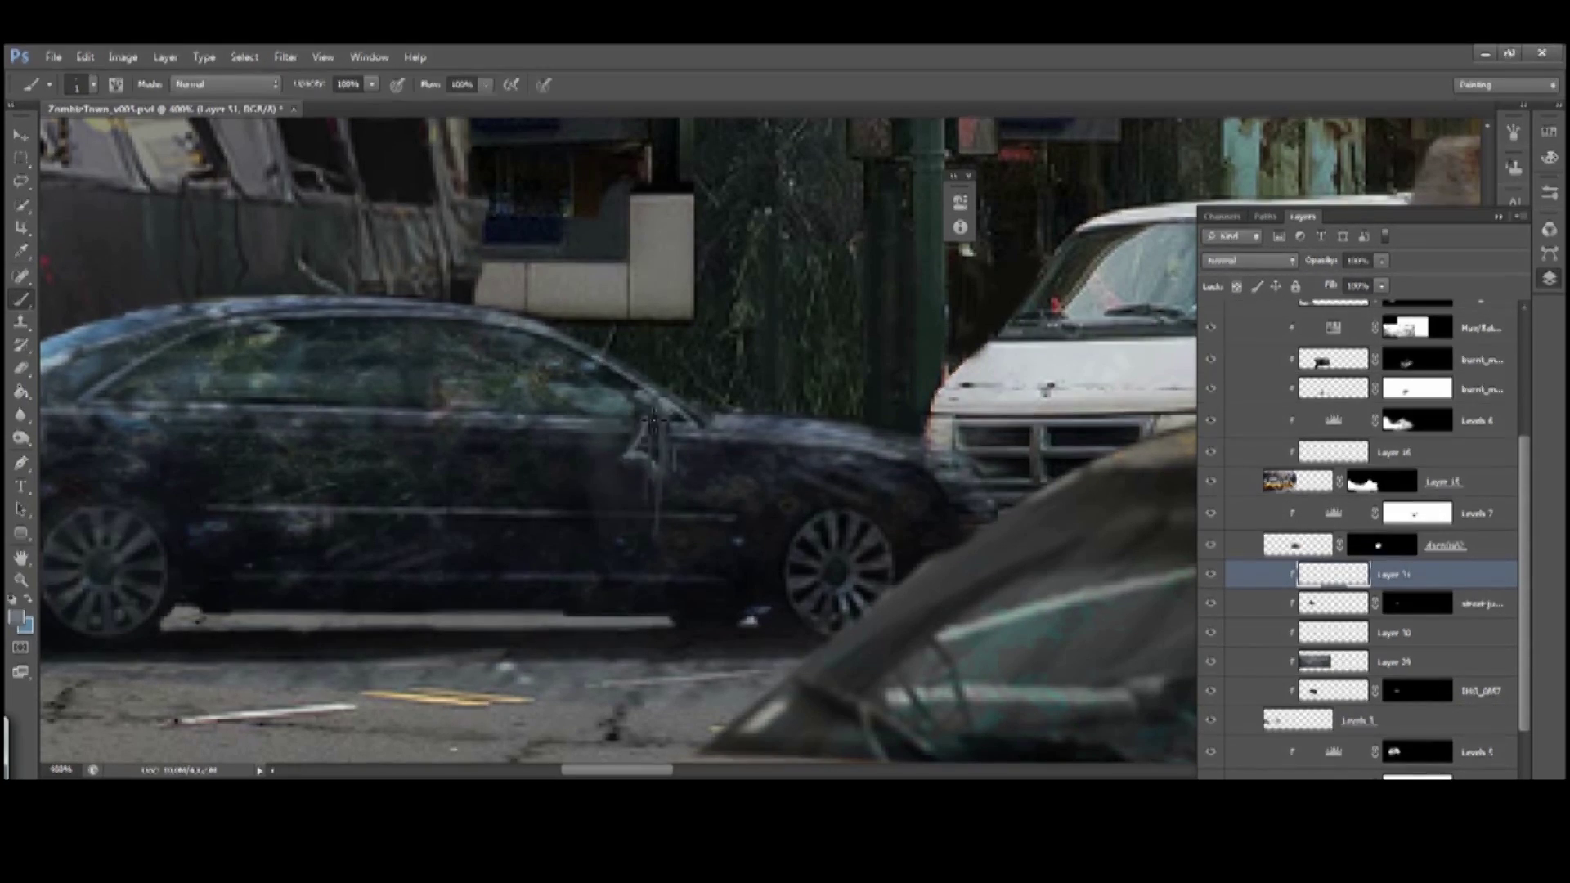
Select the wrecked bus layer behind the black car and adjust its shape with Free Transform
scroll(654, 426, down, 3)
scroll(654, 426, down, 3)
key(v)
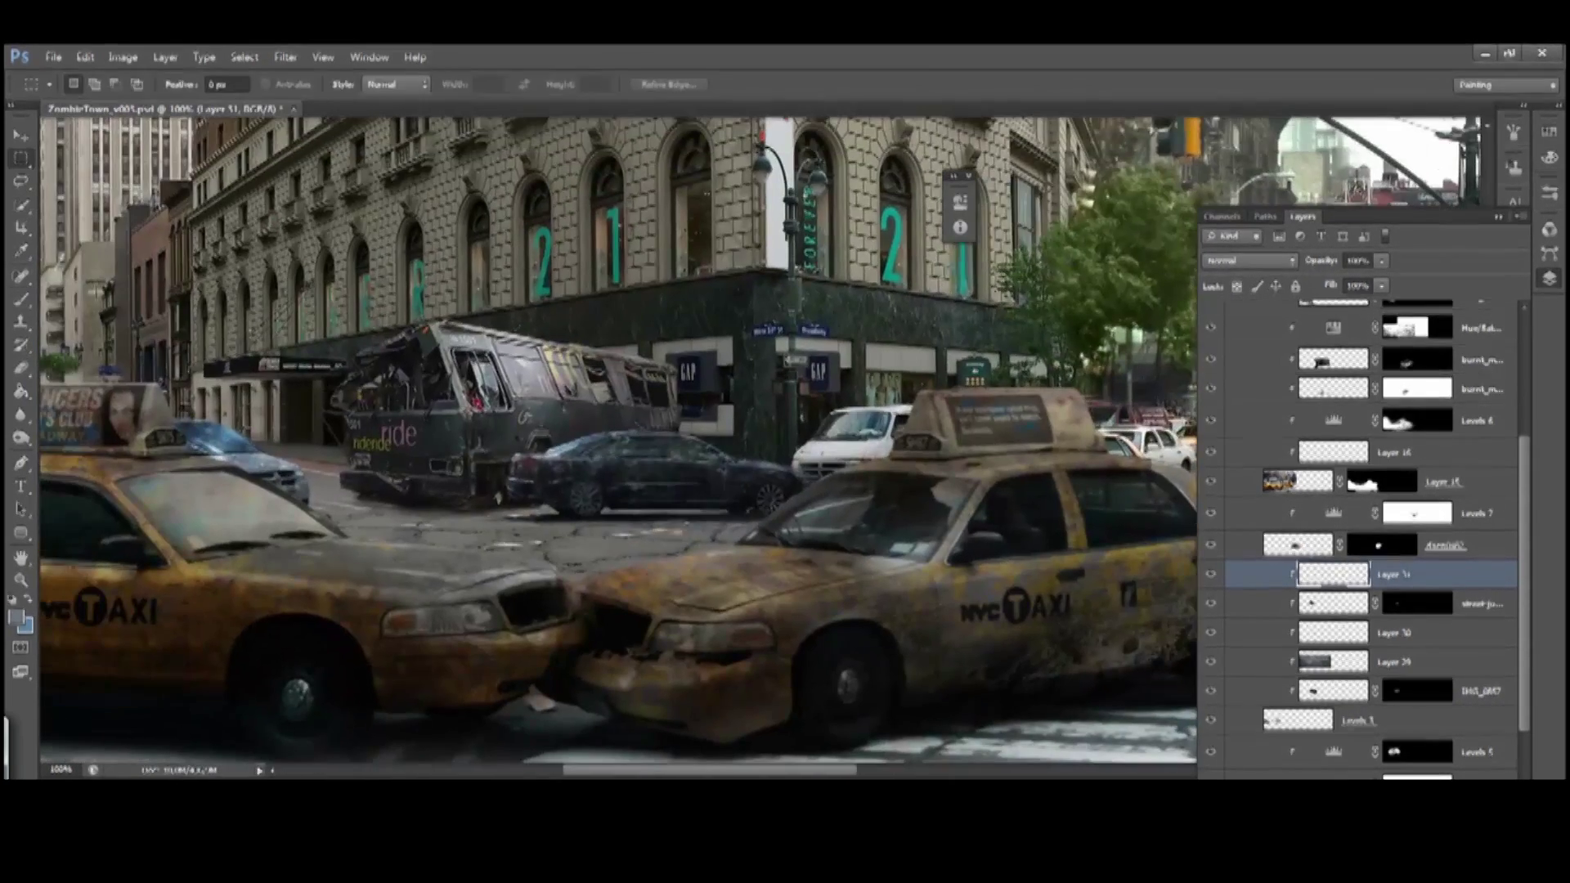
right_click(475, 400)
click(540, 494)
key(ctrl+t)
drag(670, 281, 556, 326)
key(Return)
key(m)
Create a new layer named Cars_Plate at the top of the Cars group
scroll(1357, 532, up, 5)
scroll(618, 442, right, 5)
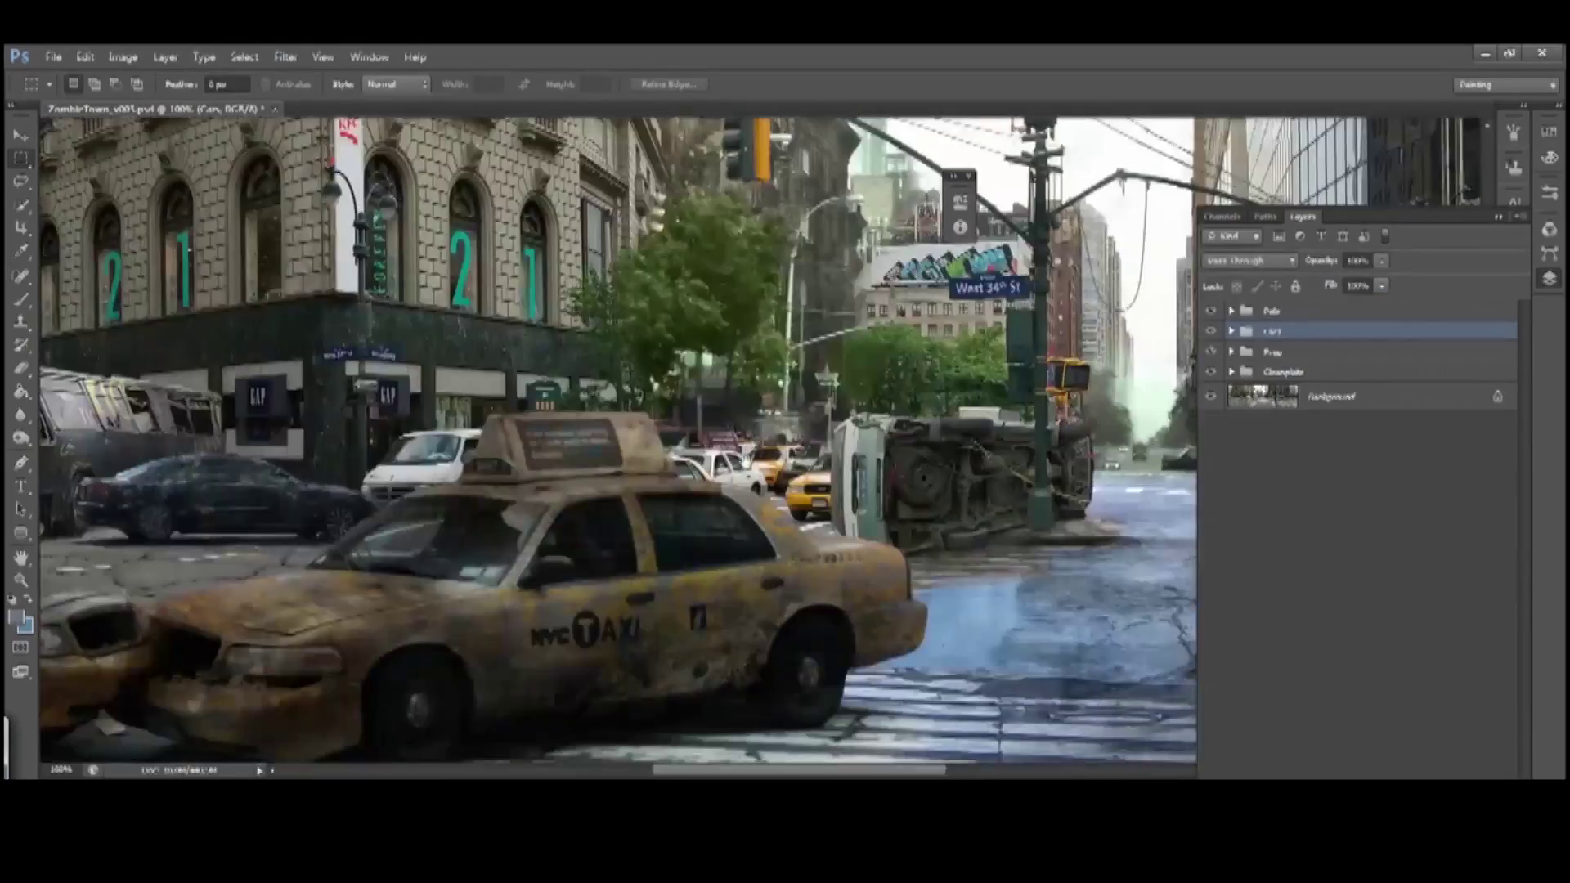
key(ctrl+plus)
click(1210, 366)
key(ctrl+shift+n)
text(Cars_Plate)
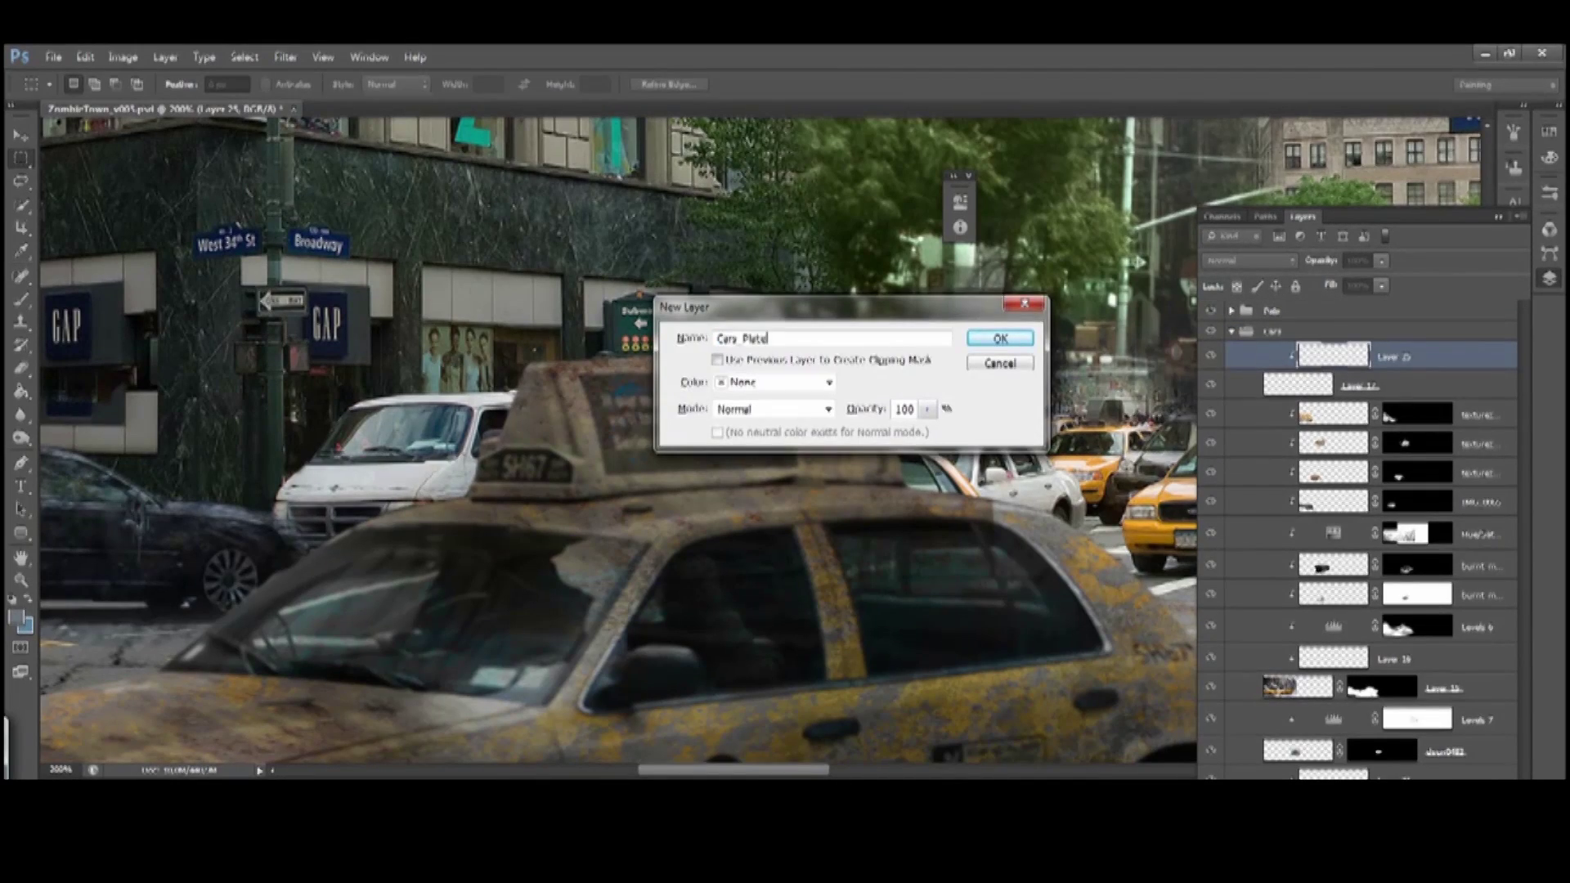
key(Return)
Paint a broken, dark windshield with fine glass edges on the white van behind the taxi
key(b)
scroll(478, 448, left, 2)
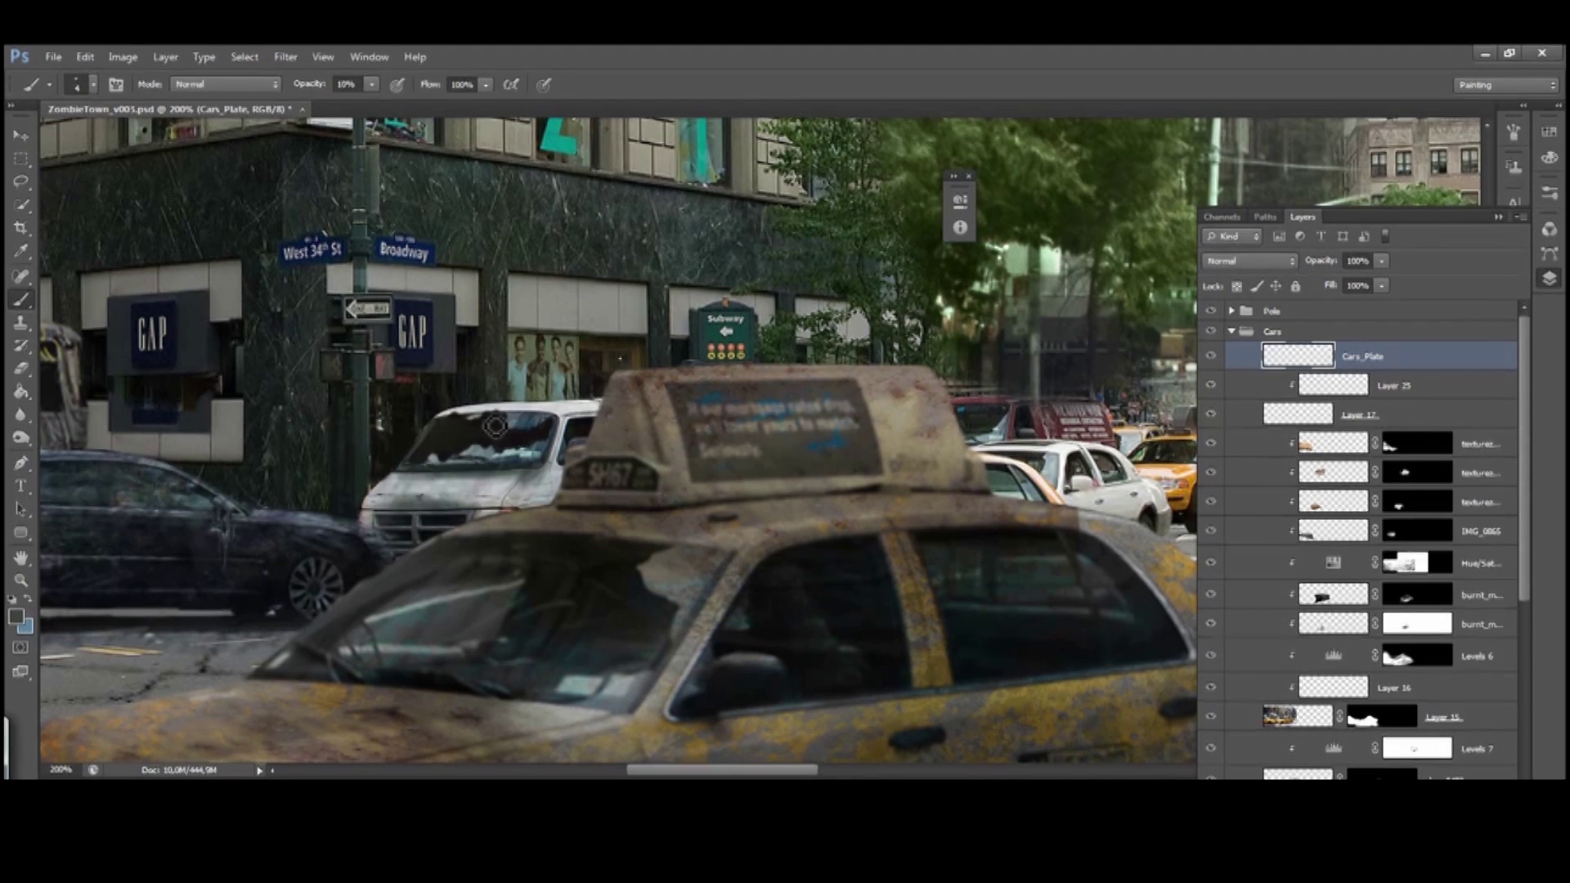
scroll(561, 480, left, 2)
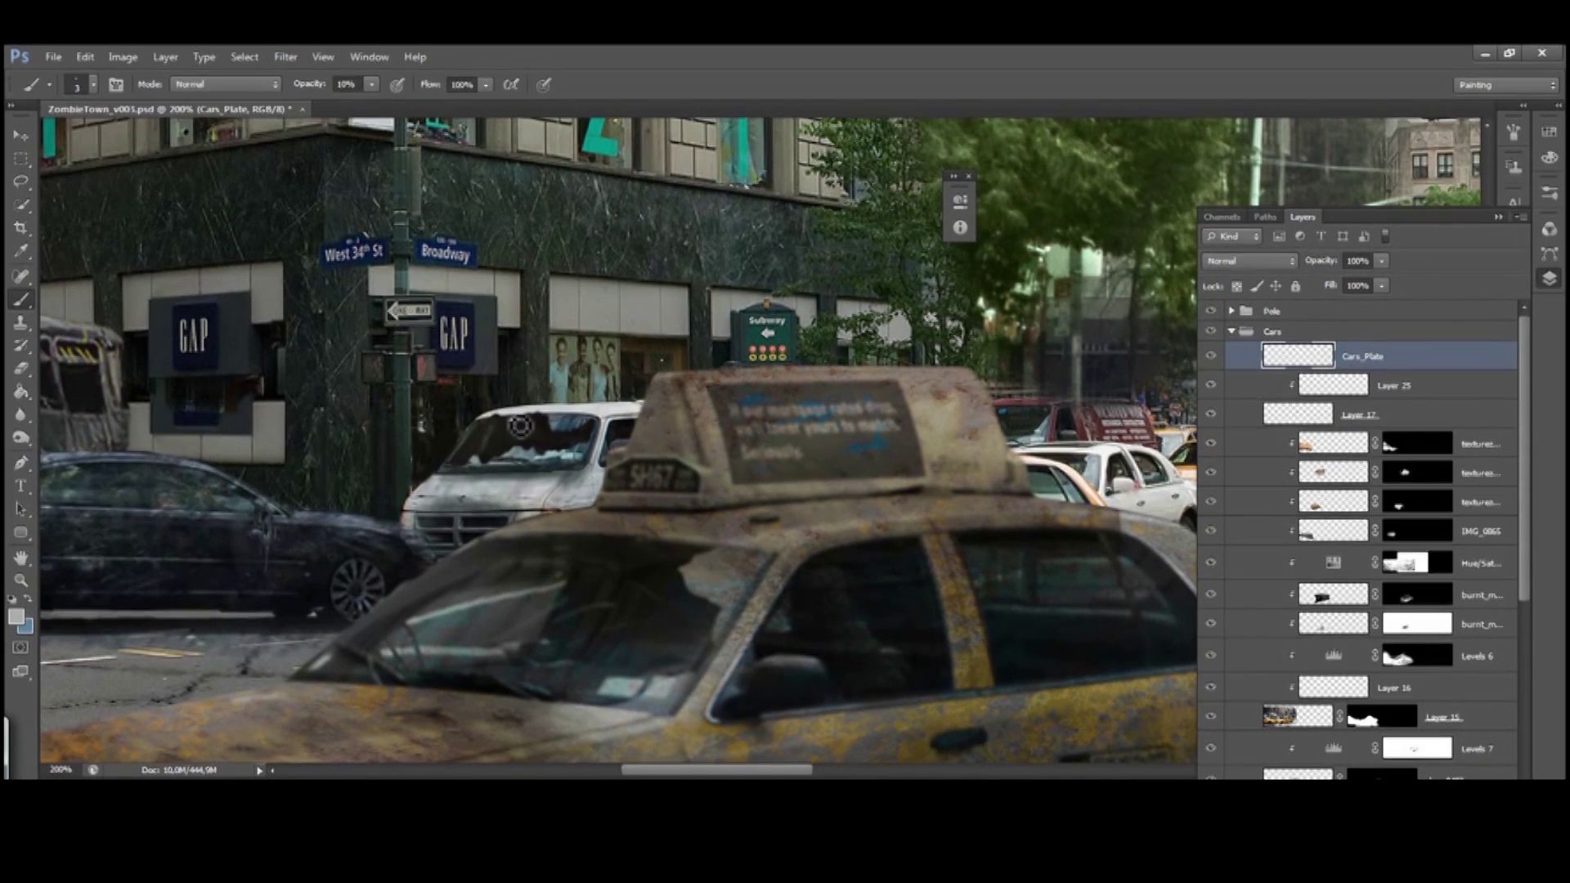
scroll(90, 281, up, 1)
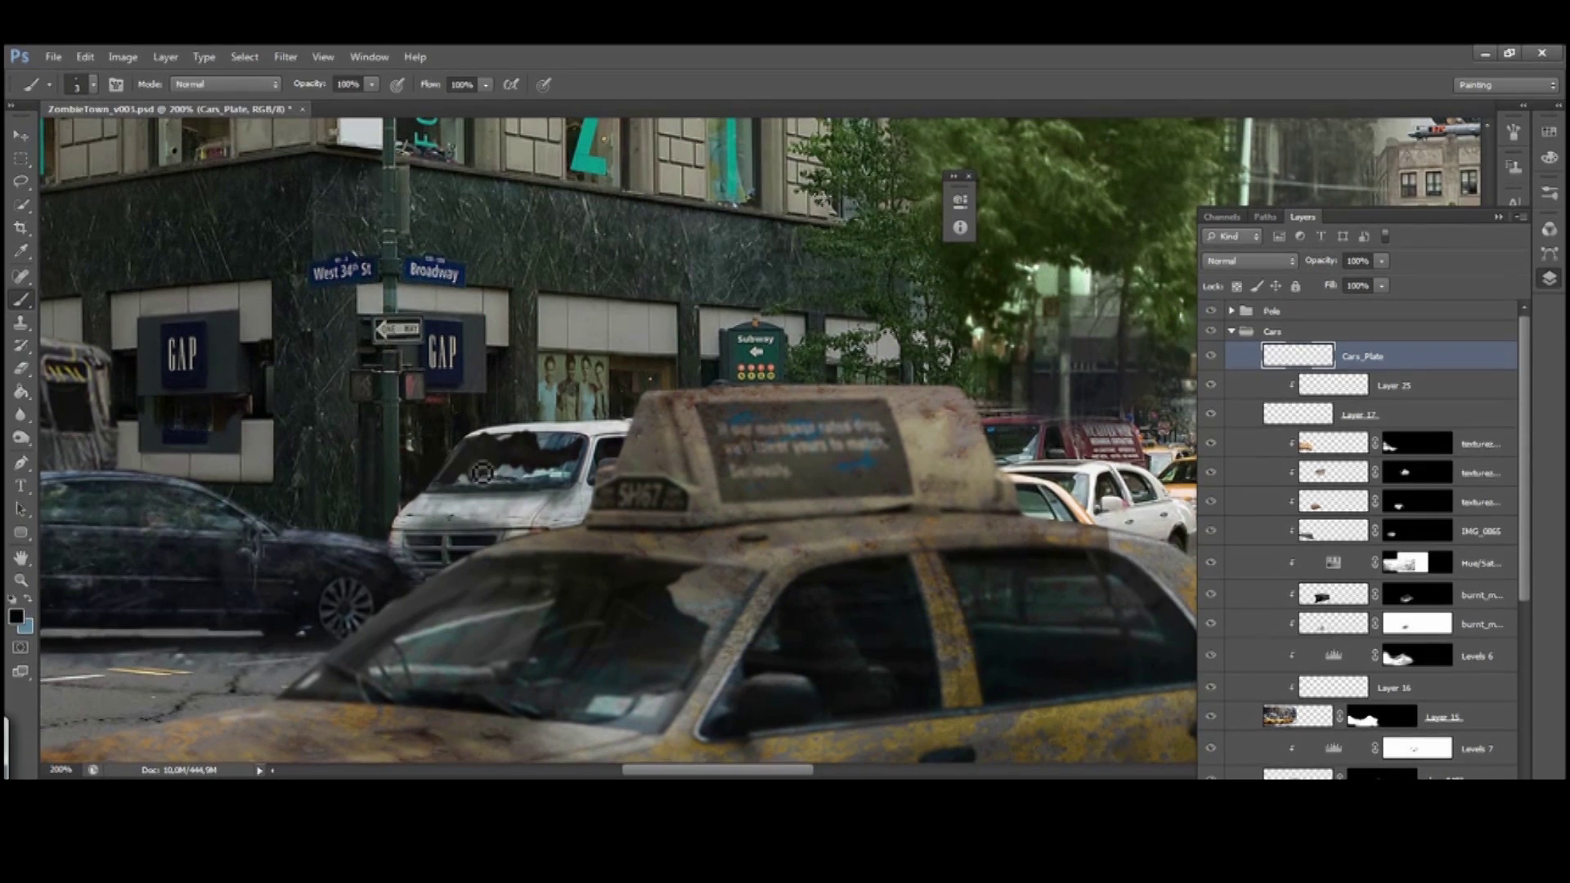
scroll(502, 474, down, 2)
scroll(502, 474, left, 1)
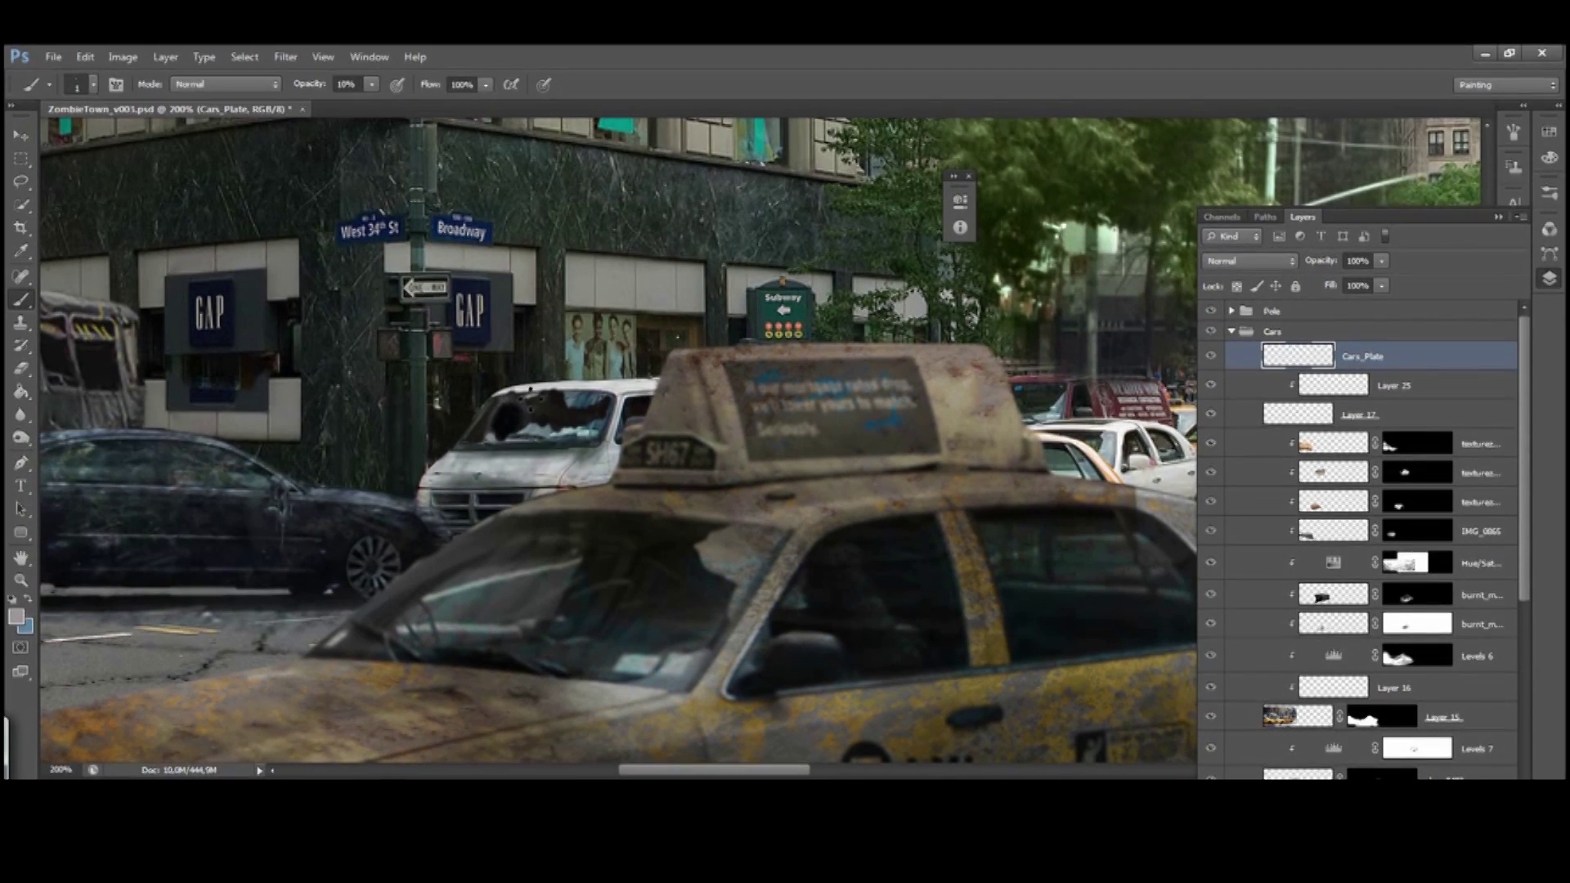
Refine the white van's damaged windshield and paint sampled grime over its body at 20% brush opacity
mouse_move(494, 412)
mouse_down()
mouse_move(564, 404)
mouse_move(542, 380)
mouse_move(483, 370)
mouse_up()
key(8)
click(439, 403)
key(2)
alt+click(564, 433)
mouse_move(556, 434)
mouse_down()
mouse_move(629, 392)
mouse_move(605, 474)
mouse_move(680, 382)
mouse_move(540, 364)
mouse_up()
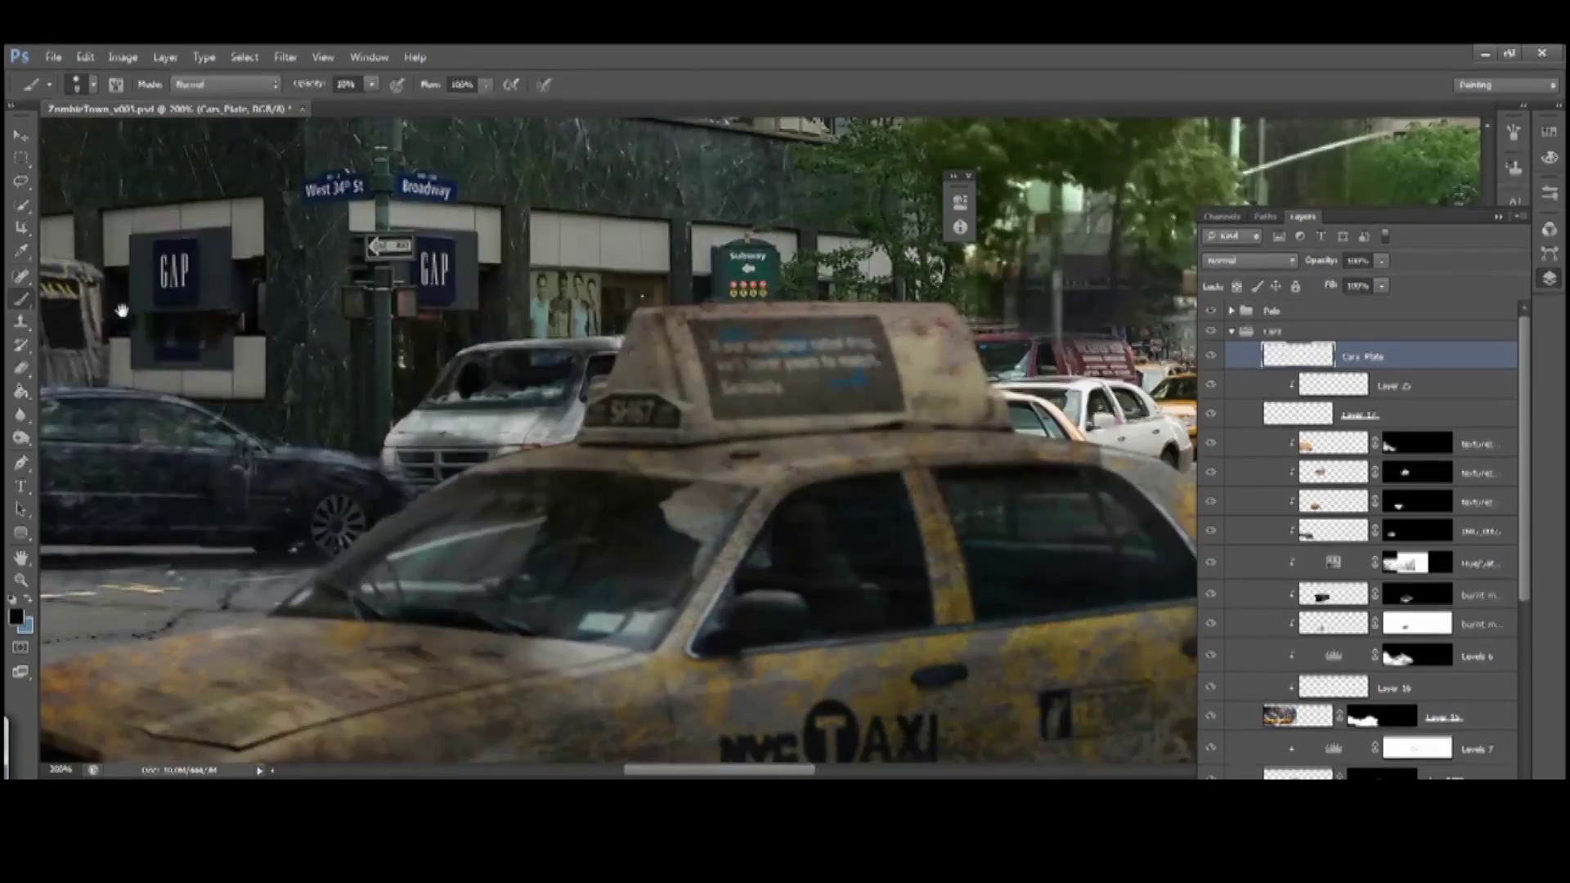
Paint a shattered windshield on the blue car behind the other taxi, using colors sampled from it
drag(246, 458, 899, 441)
key(0)
mouse_move(327, 439)
mouse_down()
mouse_move(292, 426)
mouse_move(281, 450)
mouse_move(334, 442)
mouse_move(269, 445)
mouse_move(258, 410)
mouse_move(335, 427)
mouse_up()
alt+click(315, 427)
key(F6)
drag(1468, 117, 364, 257)
click(413, 263)
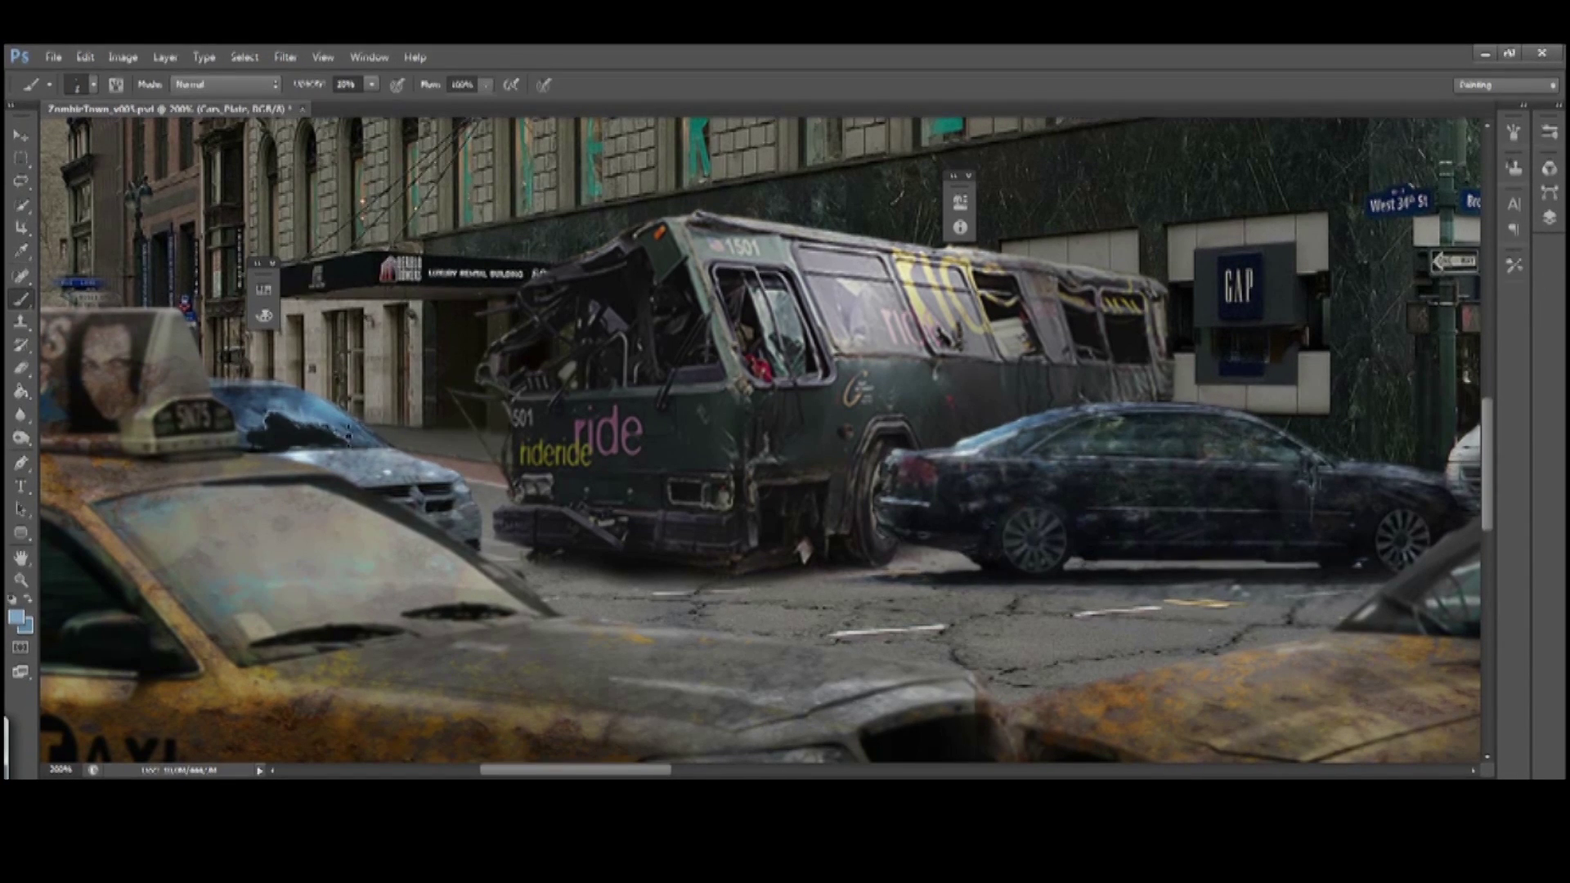
Paint dark dirt over the blue car's hood and front end at 20% brush opacity
drag(374, 425, 484, 405)
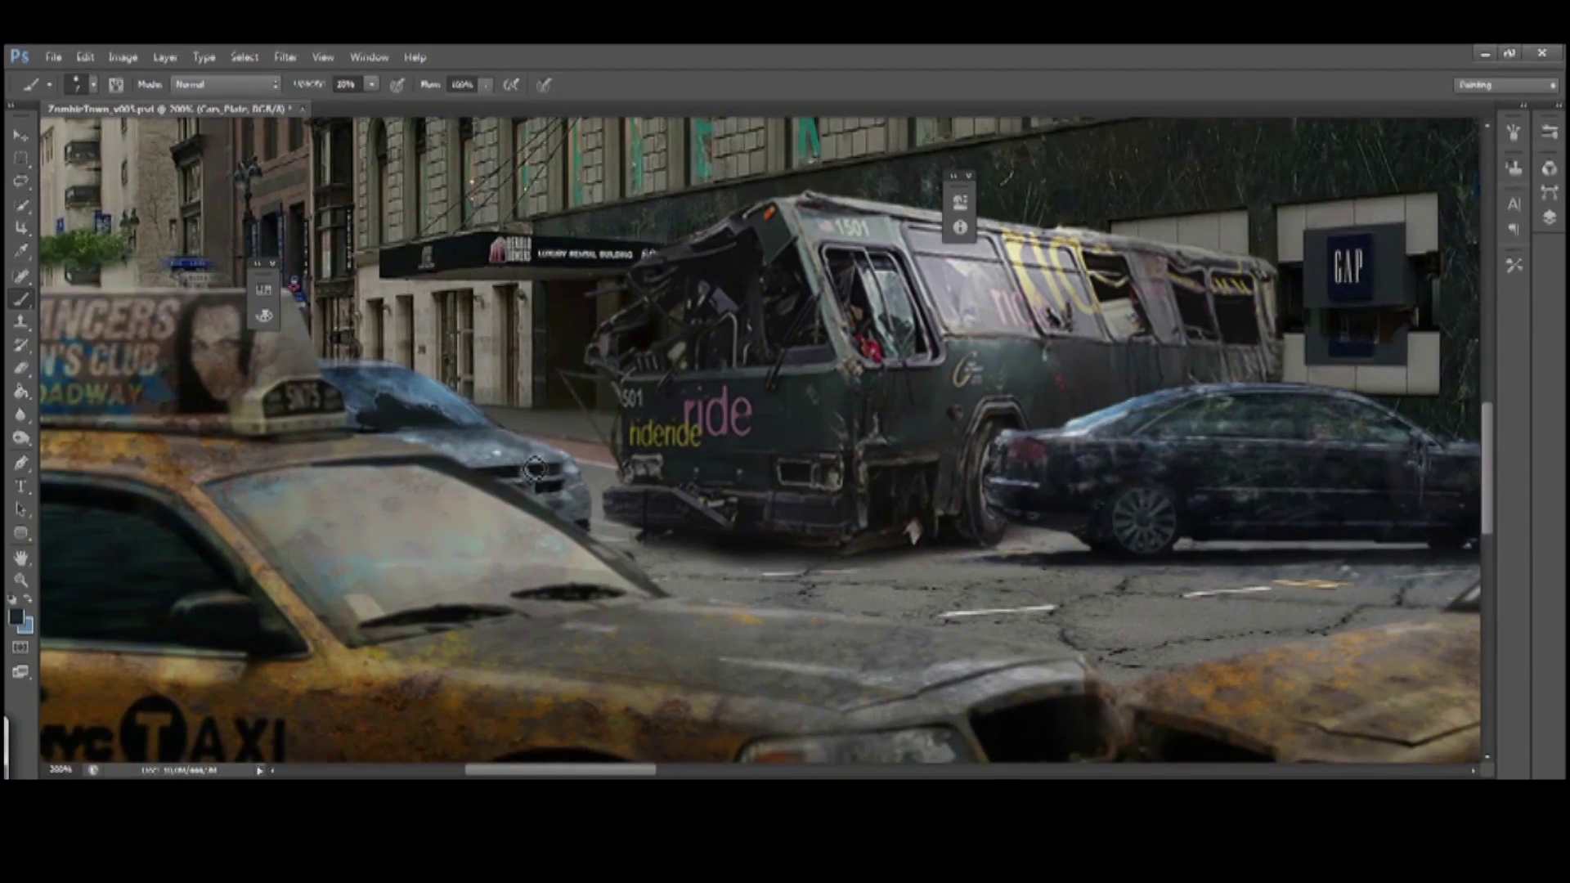
key(h)
drag(542, 479, 587, 496)
Paint broken windows and grime on the white car and yellow cabs between the foreground taxi and the overturned van
scroll(641, 512, right, 2)
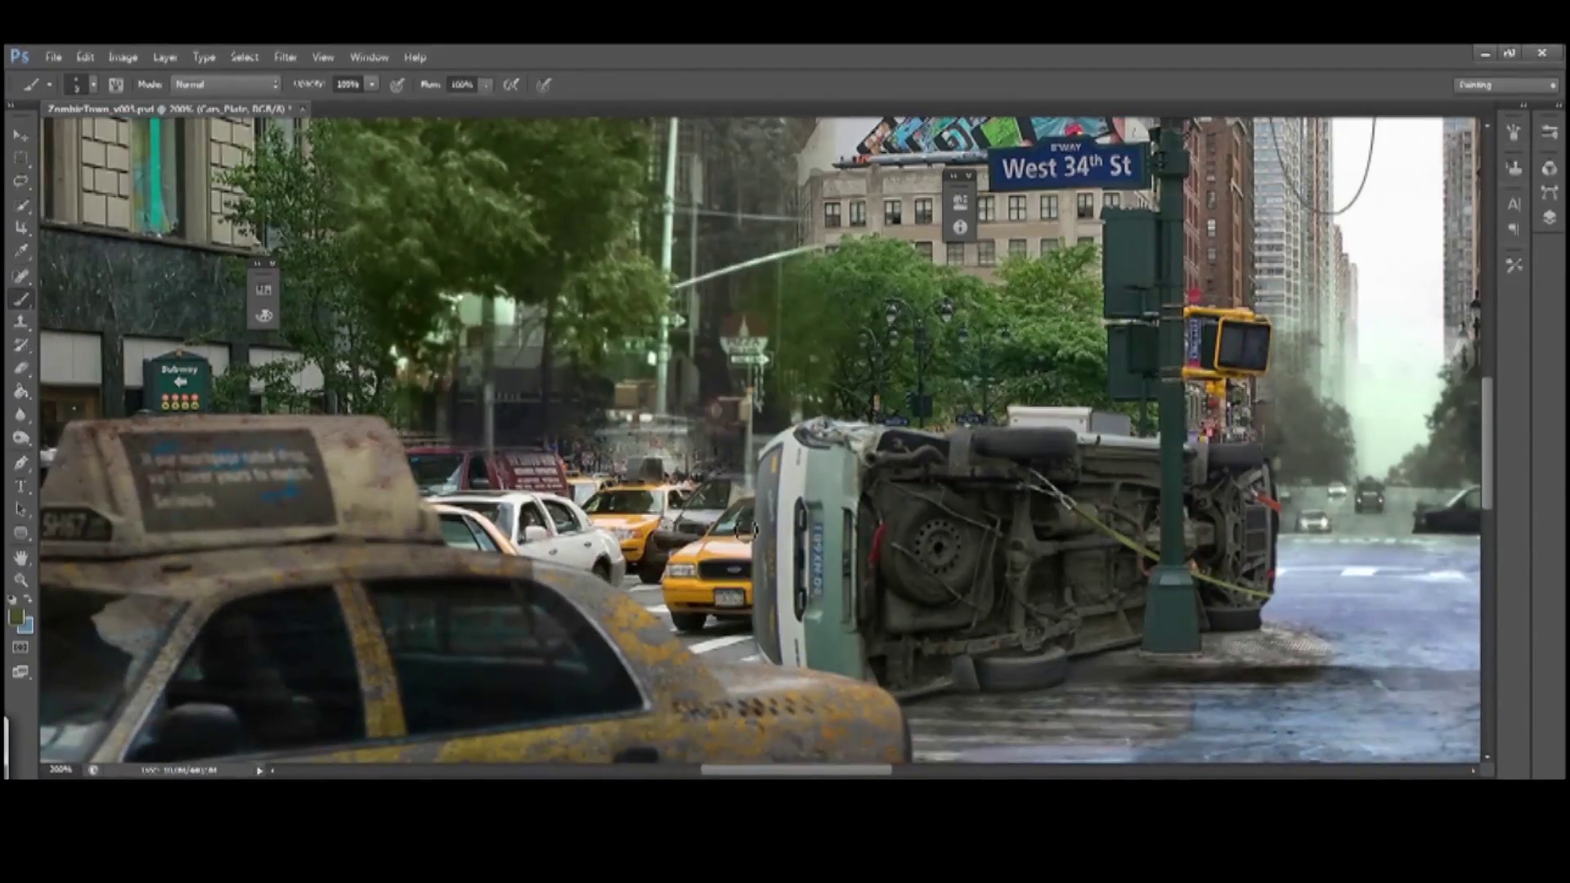
scroll(752, 507, left, 2)
scroll(752, 507, down, 1)
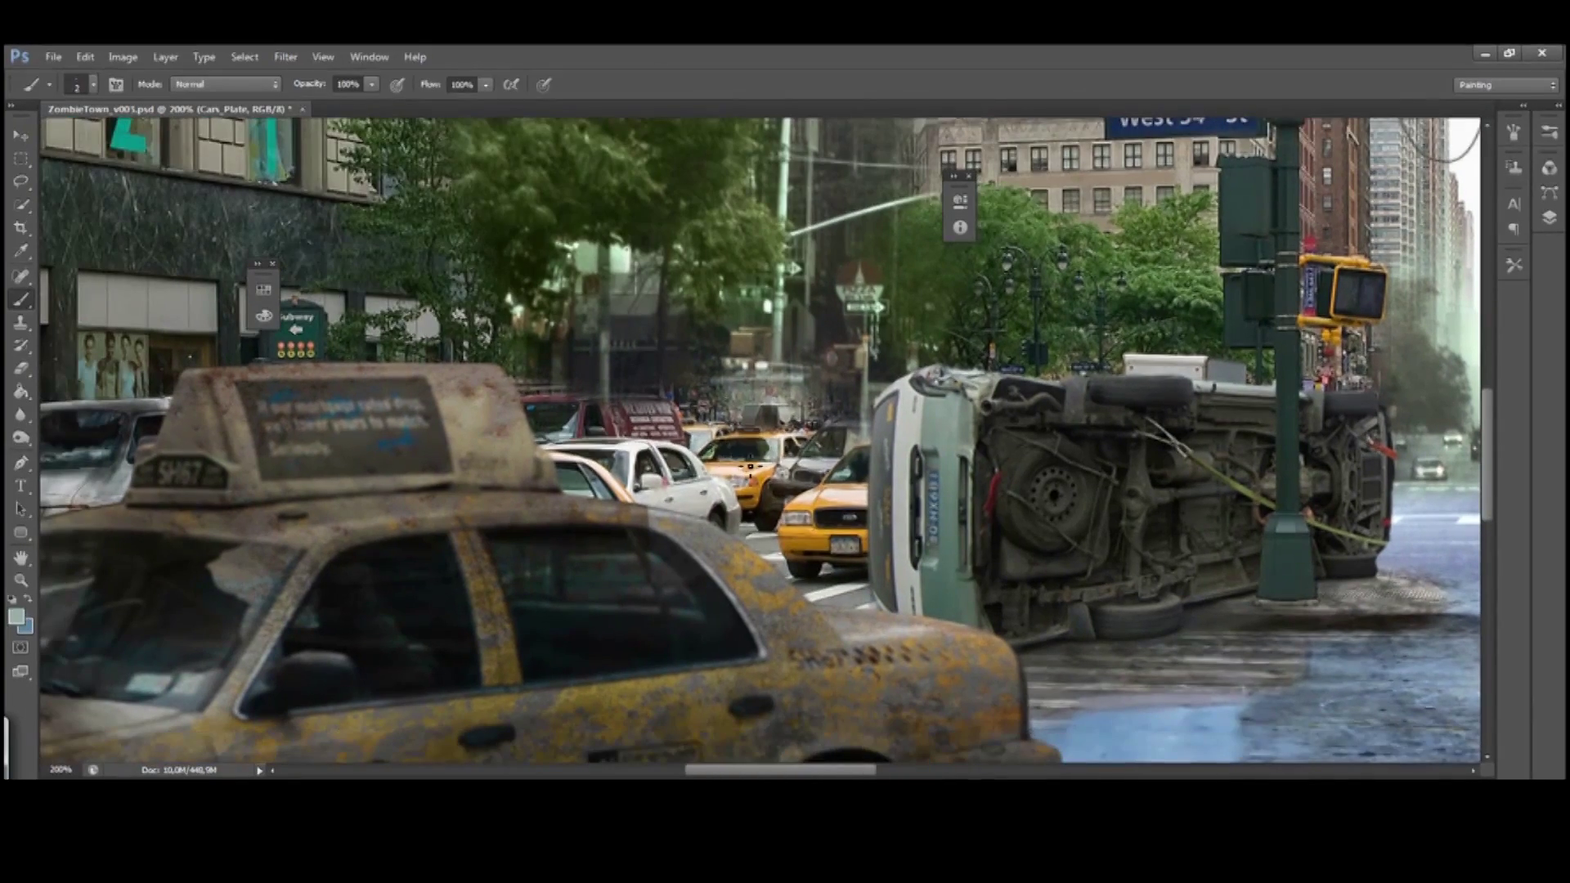
scroll(766, 446, right, 1)
scroll(766, 447, down, 1)
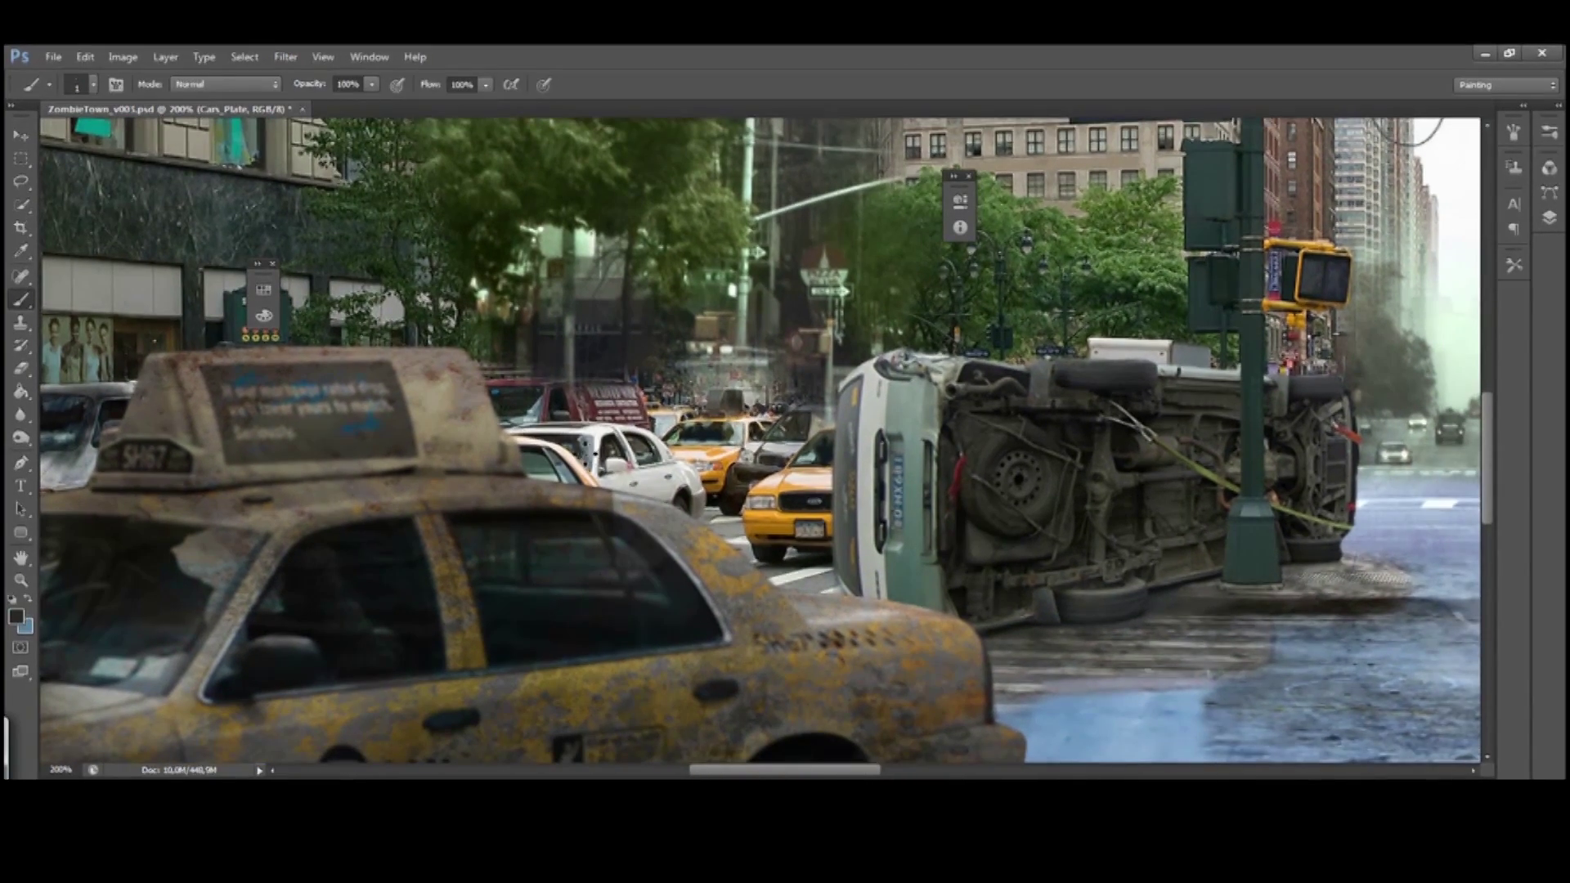
scroll(766, 446, left, 1)
scroll(767, 447, down, 1)
scroll(766, 447, right, 3)
scroll(766, 446, up, 1)
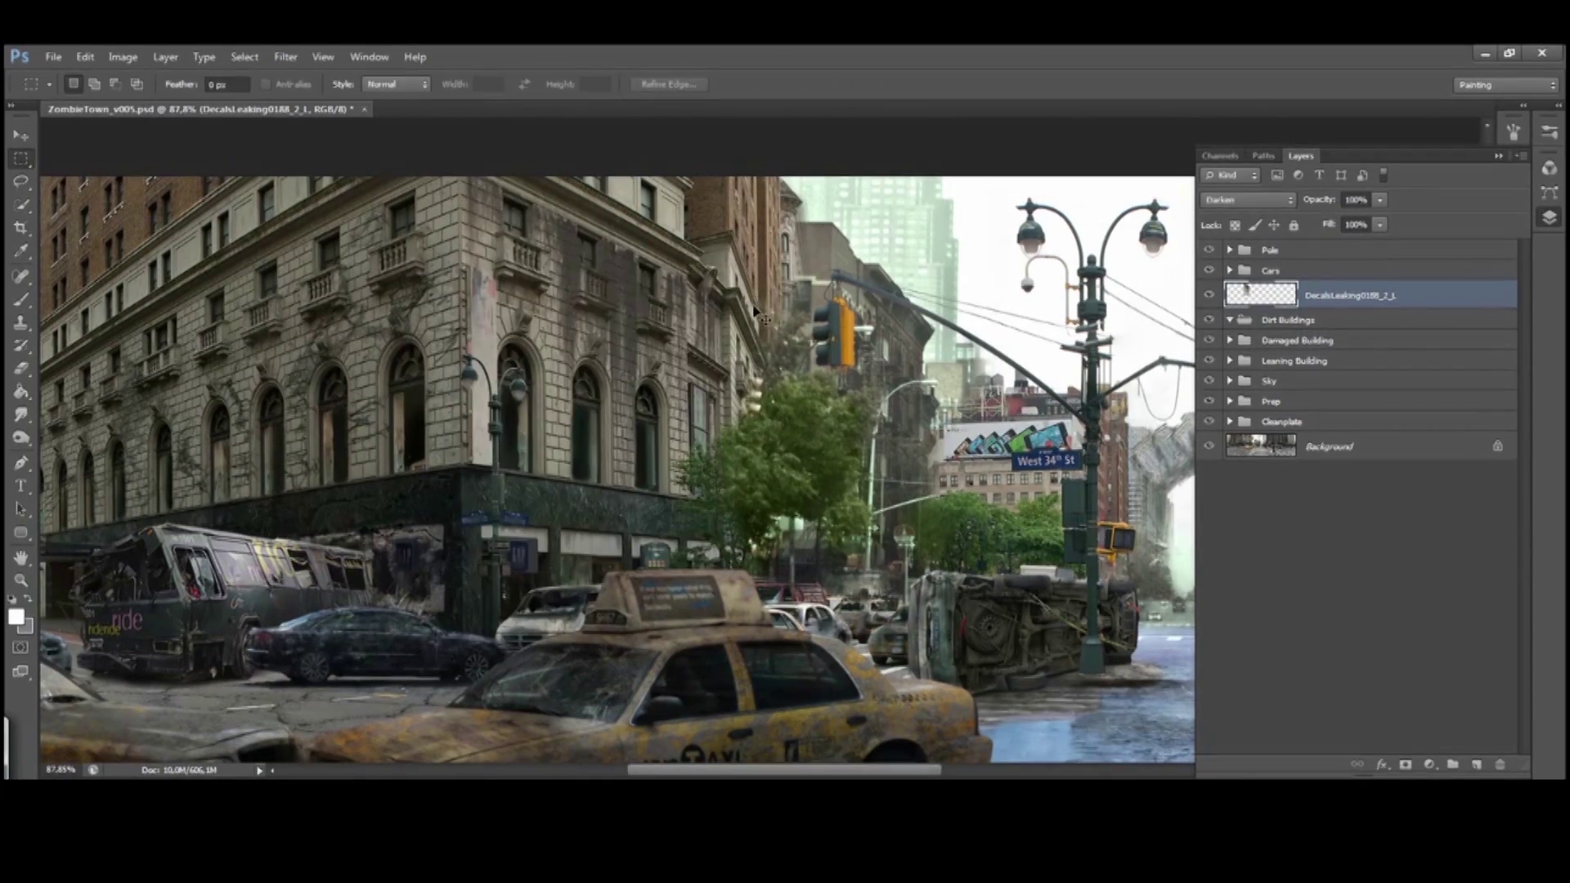
Adjust the Levels of the DecalsLeaking0188_2_L layer and mask it so the stains show only on the corner building's facade
key(ctrl+l)
key(Return)
click(1405, 764)
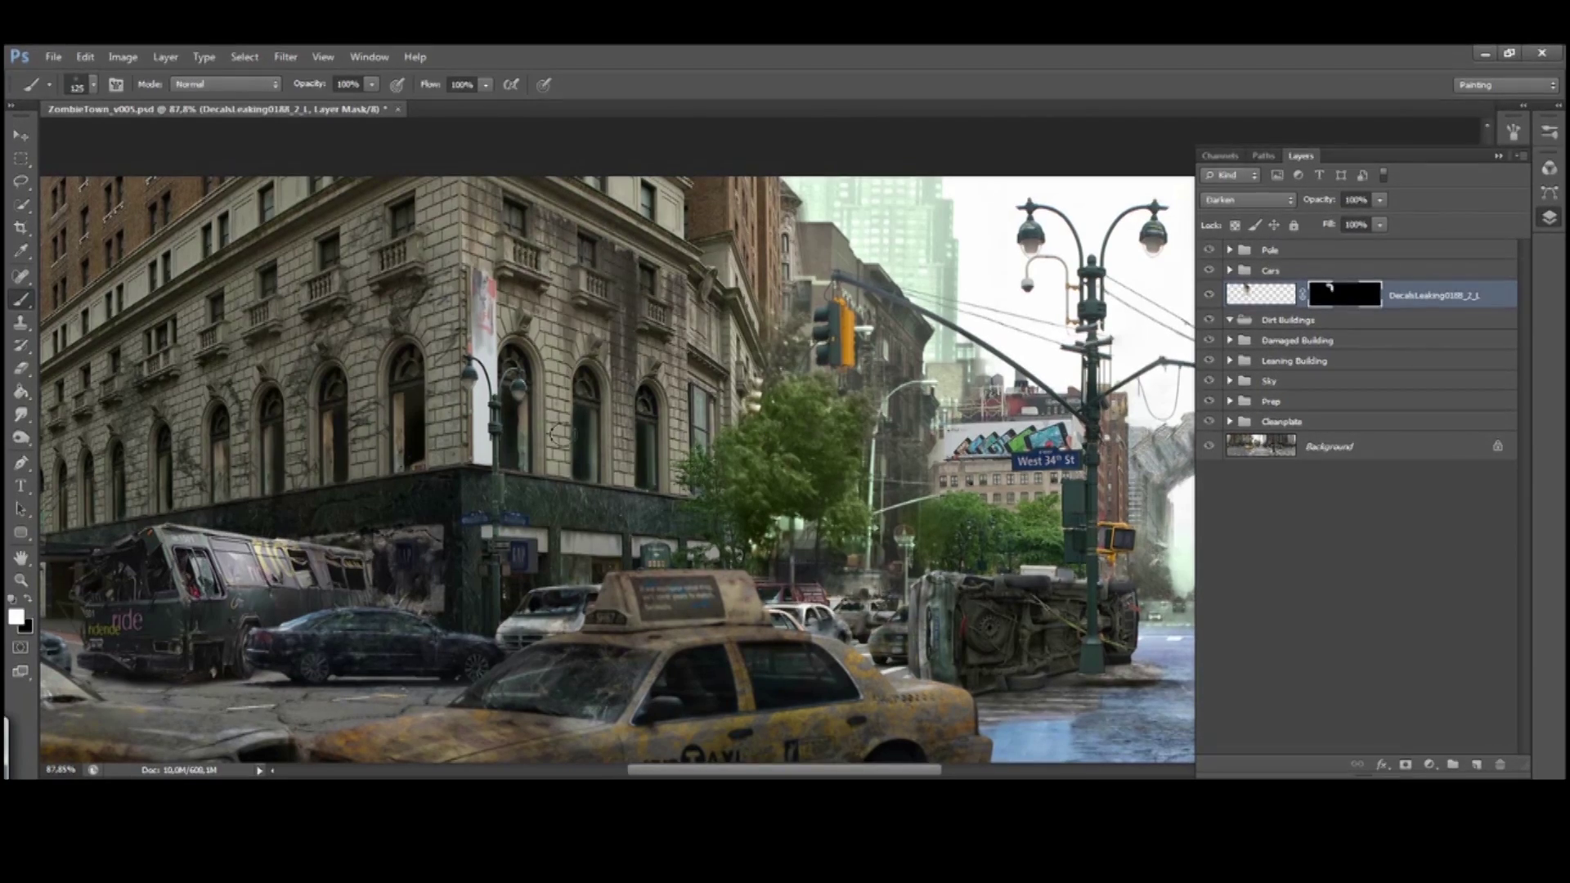
key(x)
scroll(599, 214, up, 4)
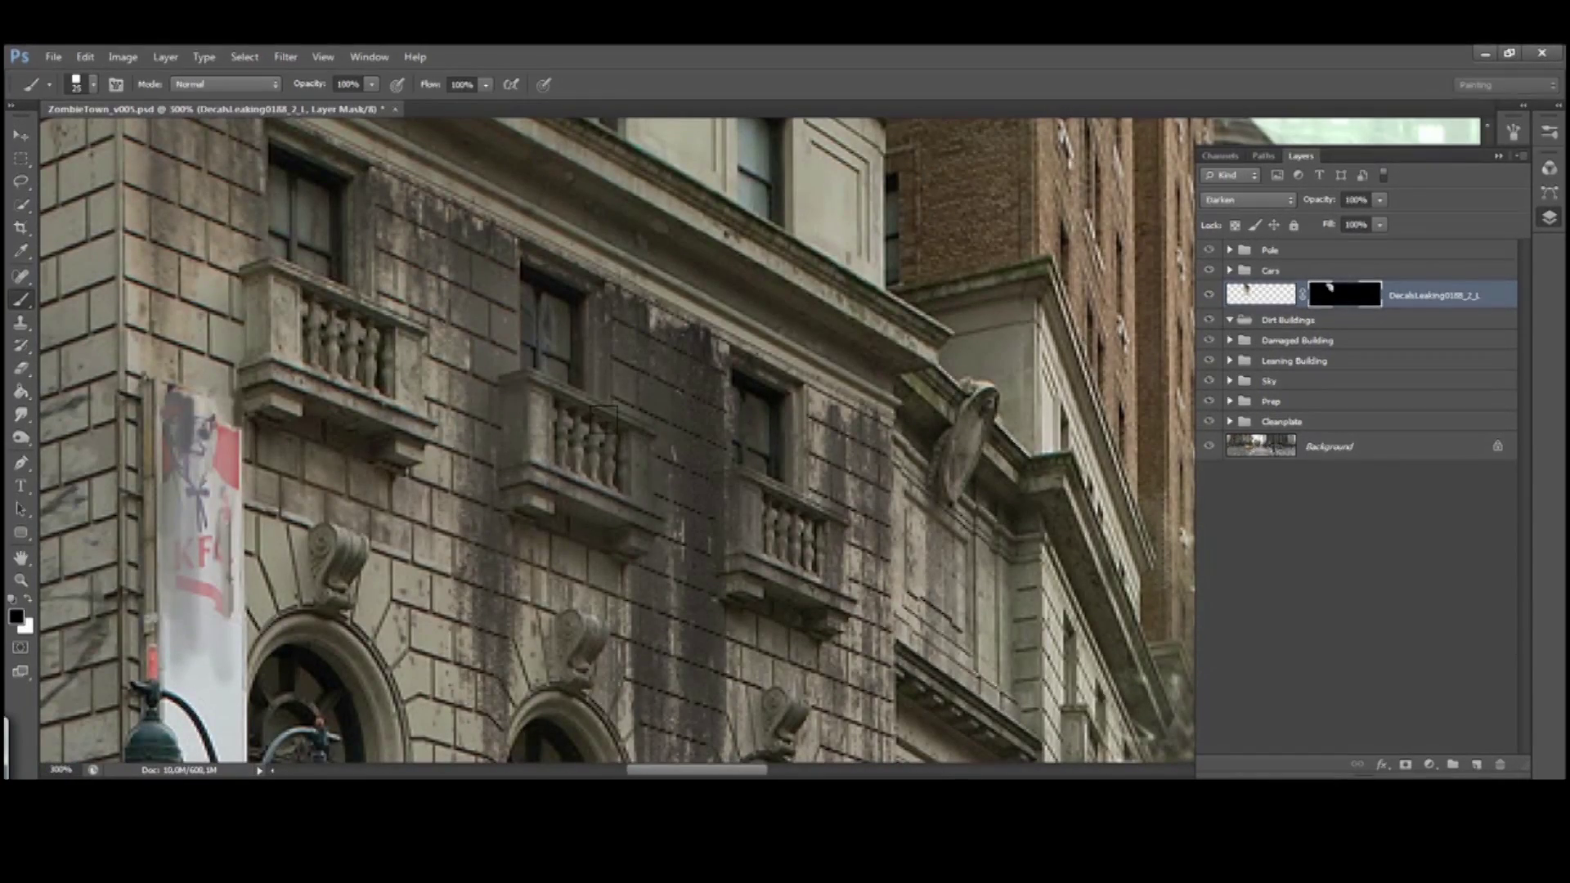
Distort a second DecalsLeaking0188_2_L texture to match the perspective of the corner building's long facade
key(ctrl+0)
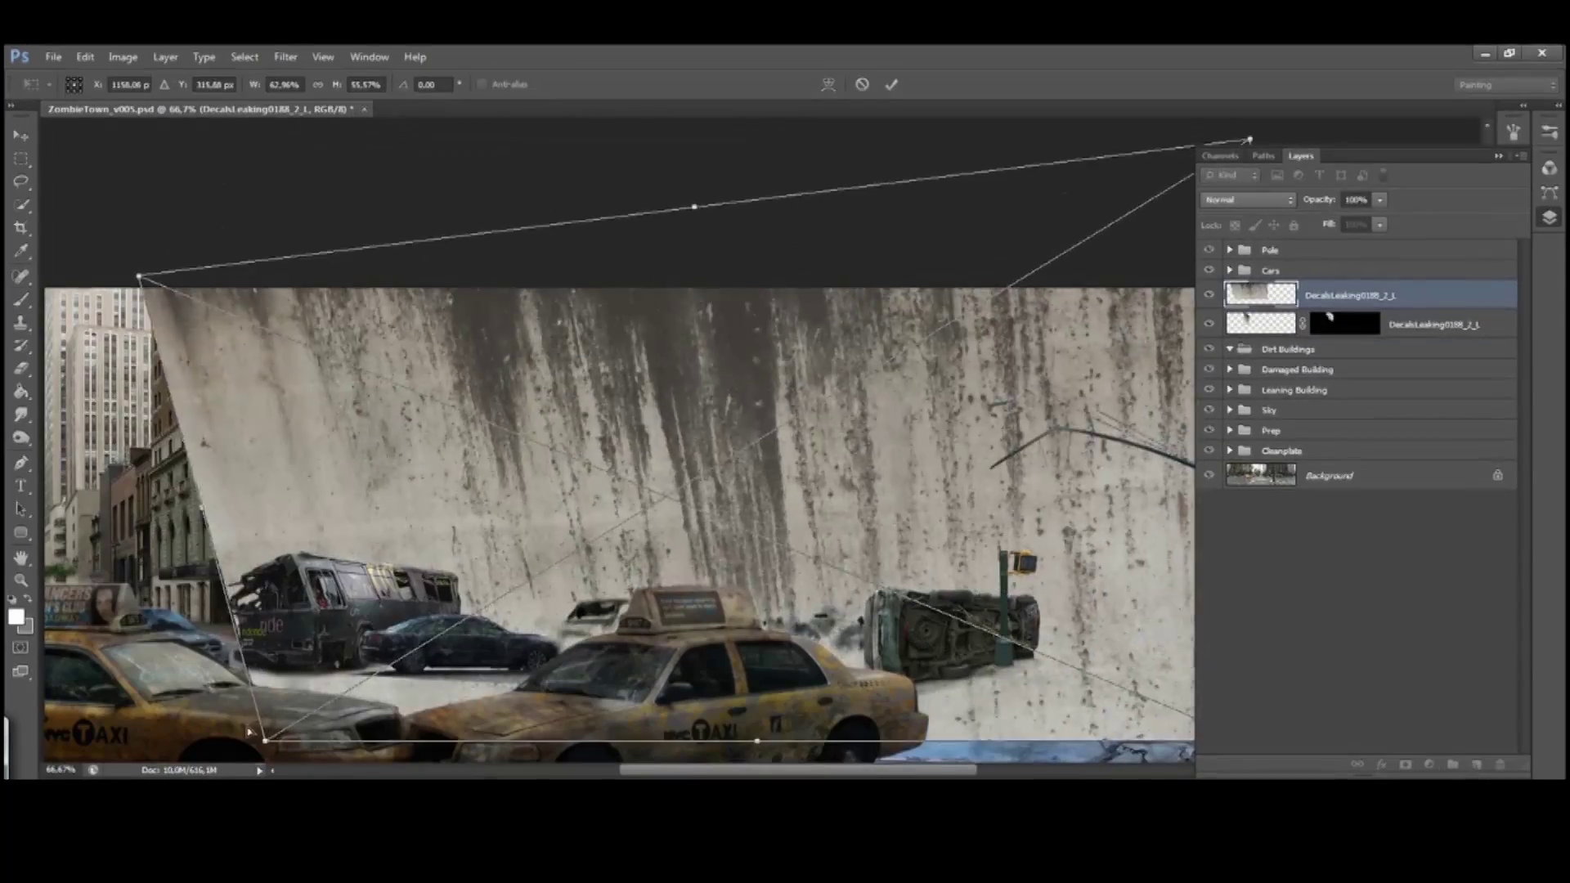
drag(249, 732, 142, 445)
scroll(379, 446, left, 3)
drag(777, 190, 766, 168)
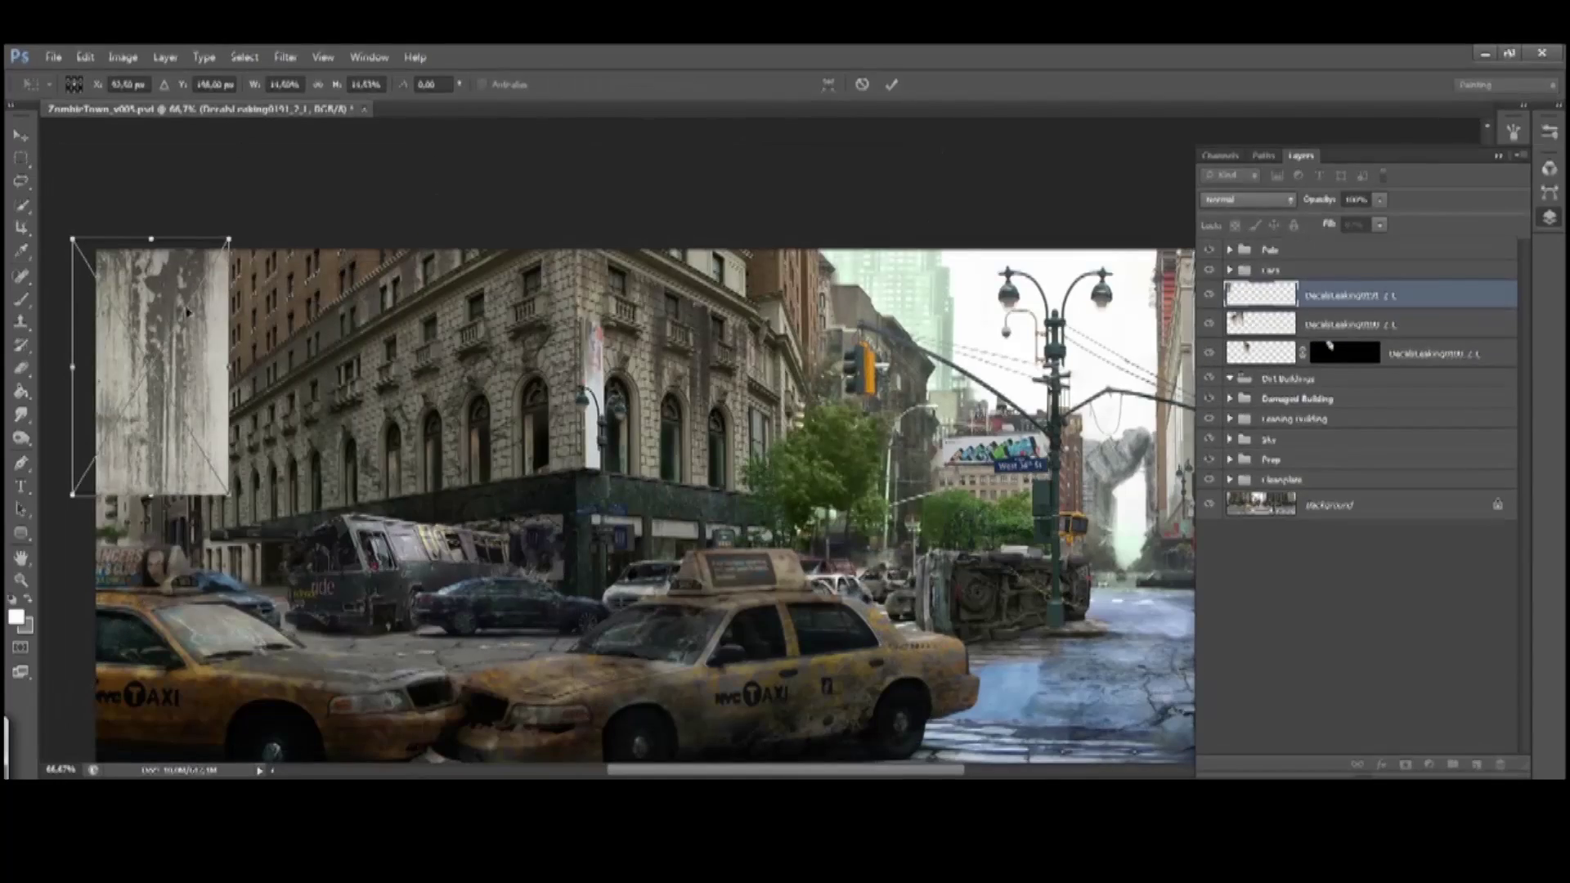
Fit the DecalsLeaking0191_2_L texture over the far end of the long facade and blend it with Multiply
drag(155, 646, 156, 546)
key(Return)
key(shift+alt+m)
drag(167, 277, 219, 282)
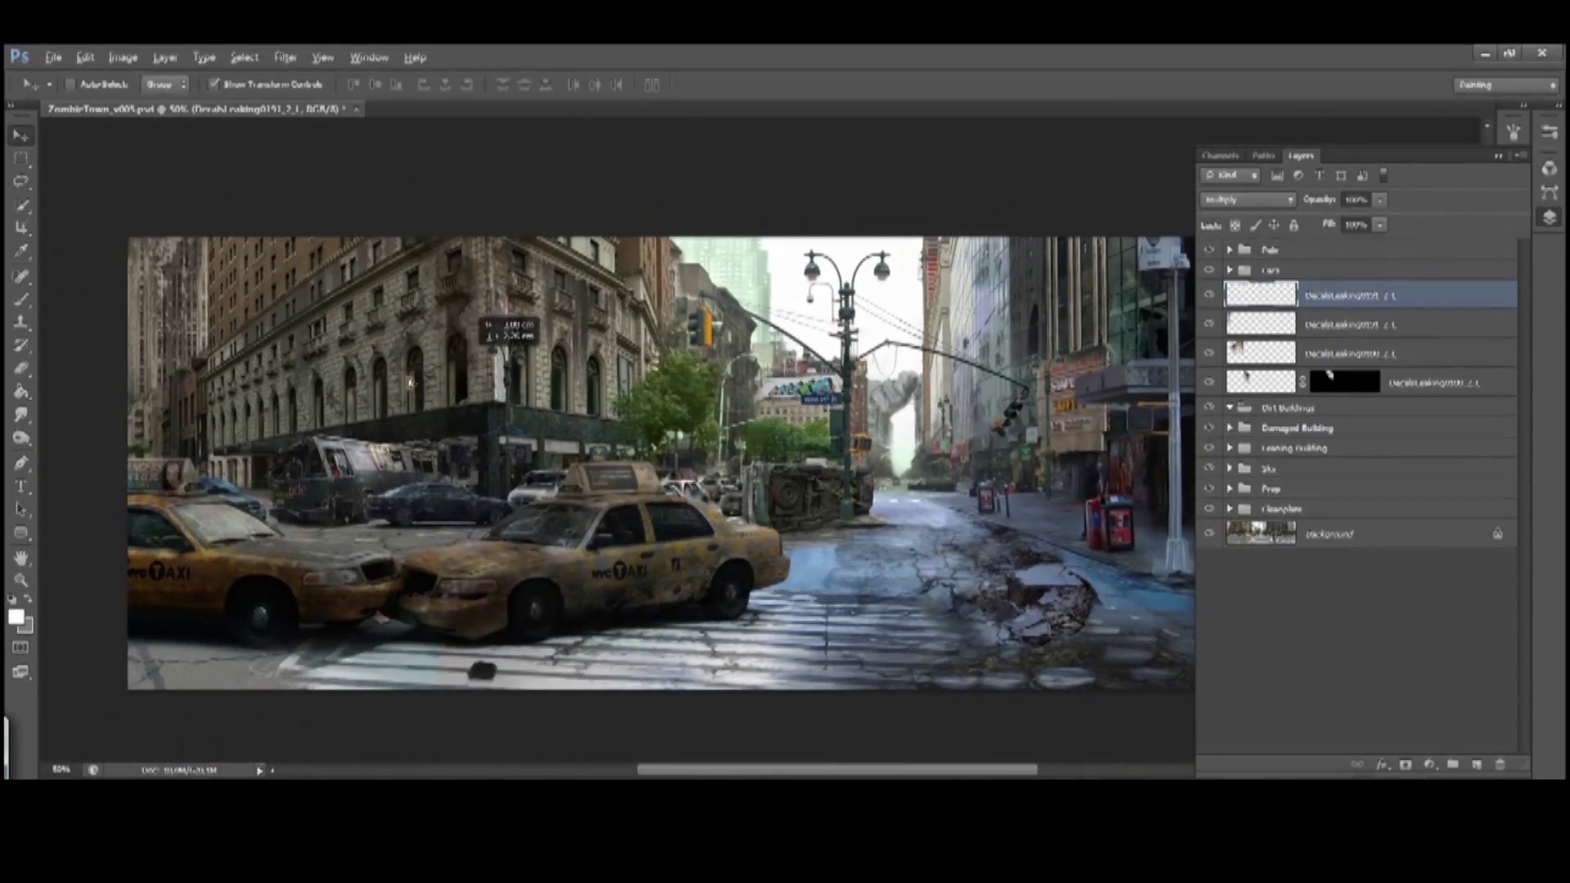
Reshape a copy of the DecalsLeaking0191_2_L stains for the corner building's short facade and place another copy on its long facade
right_click(395, 405)
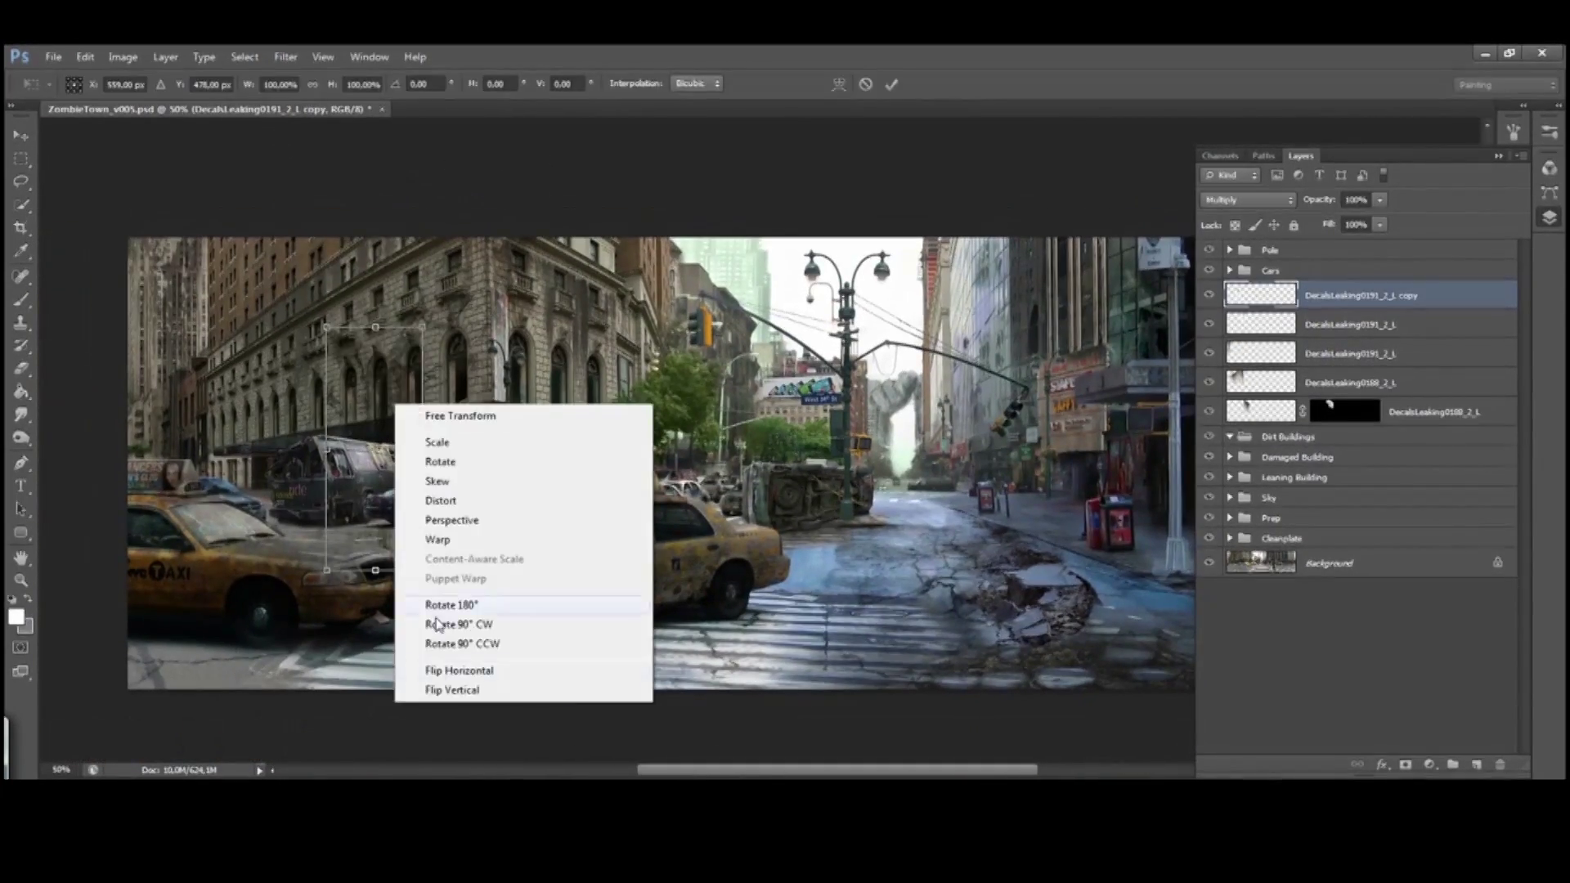
drag(492, 279, 518, 383)
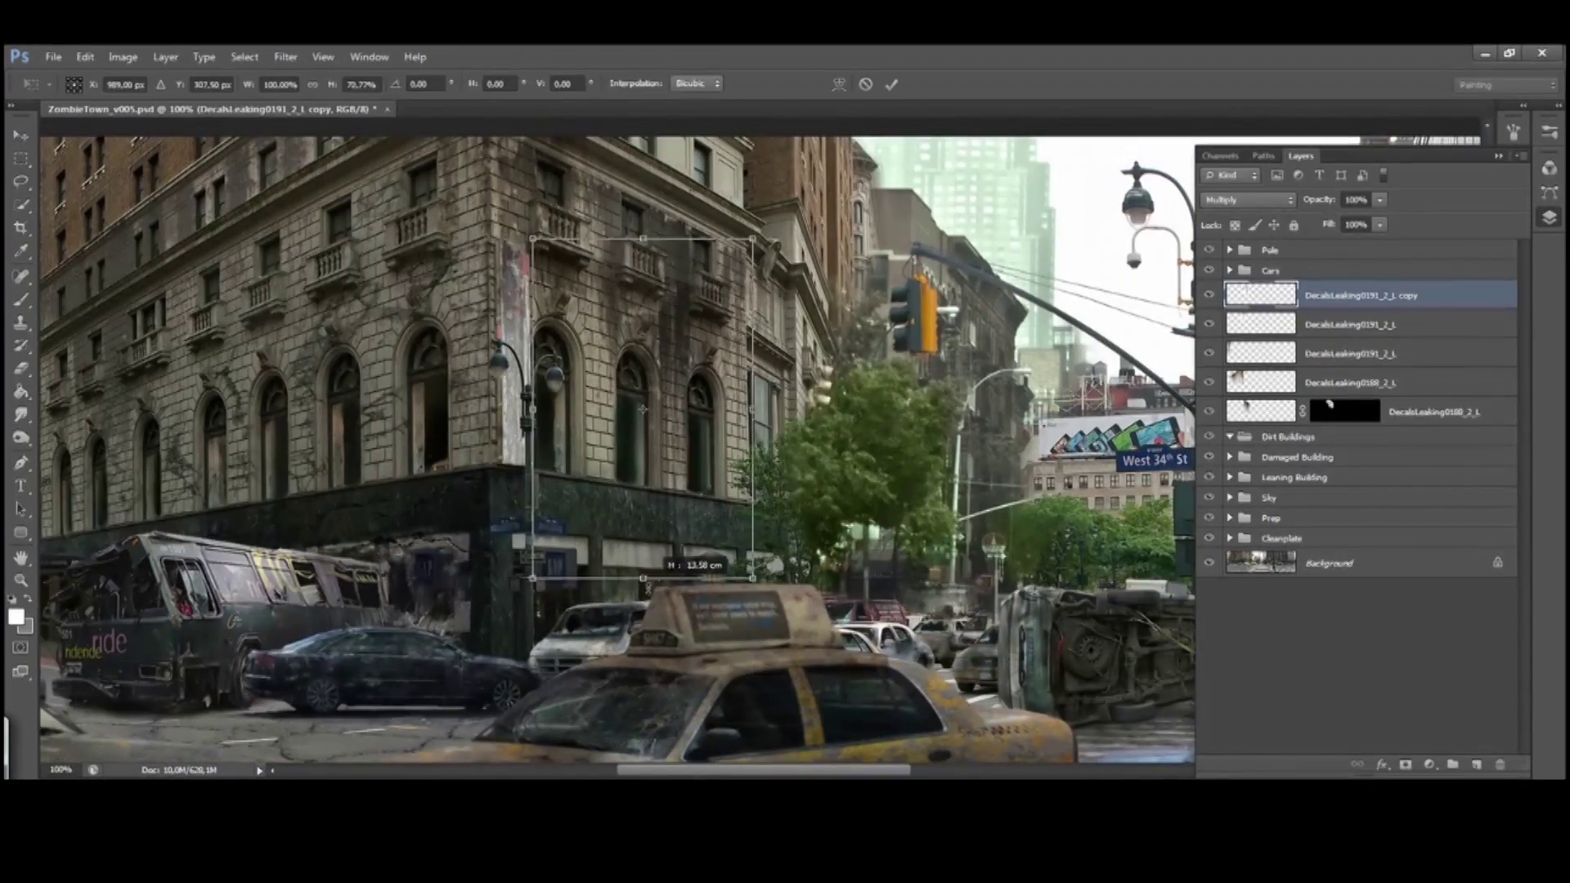
key(Return)
drag(646, 409, 320, 378)
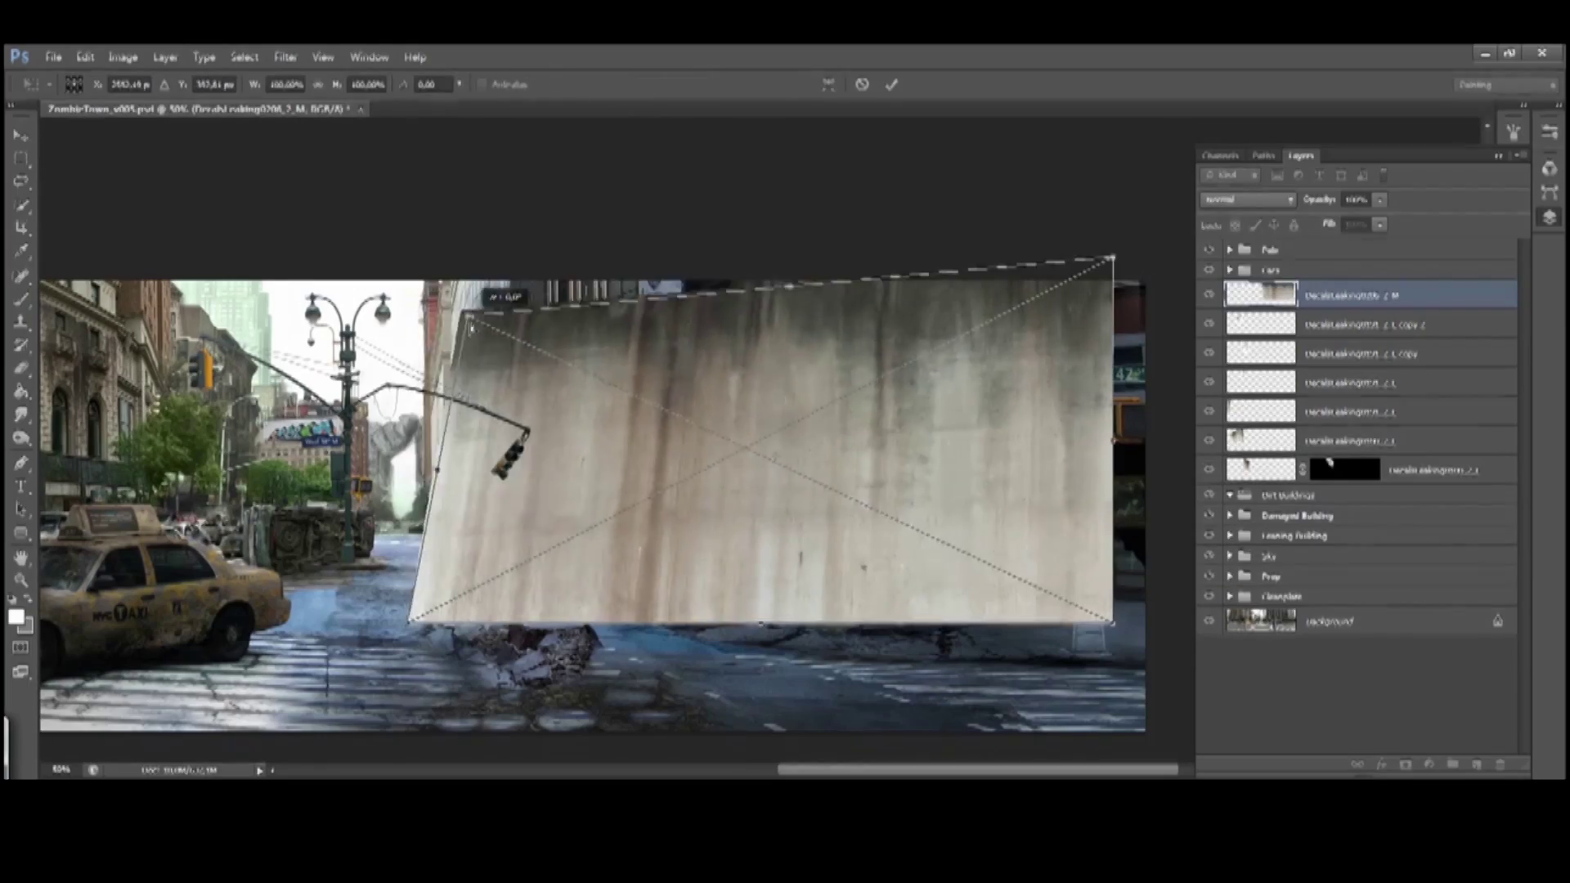
Fit the DecalsLeaking0206_2_M texture over the tall buildings across the street, blending it with Multiply, Levels and a painted mask
drag(1114, 256, 921, 273)
drag(470, 572, 654, 304)
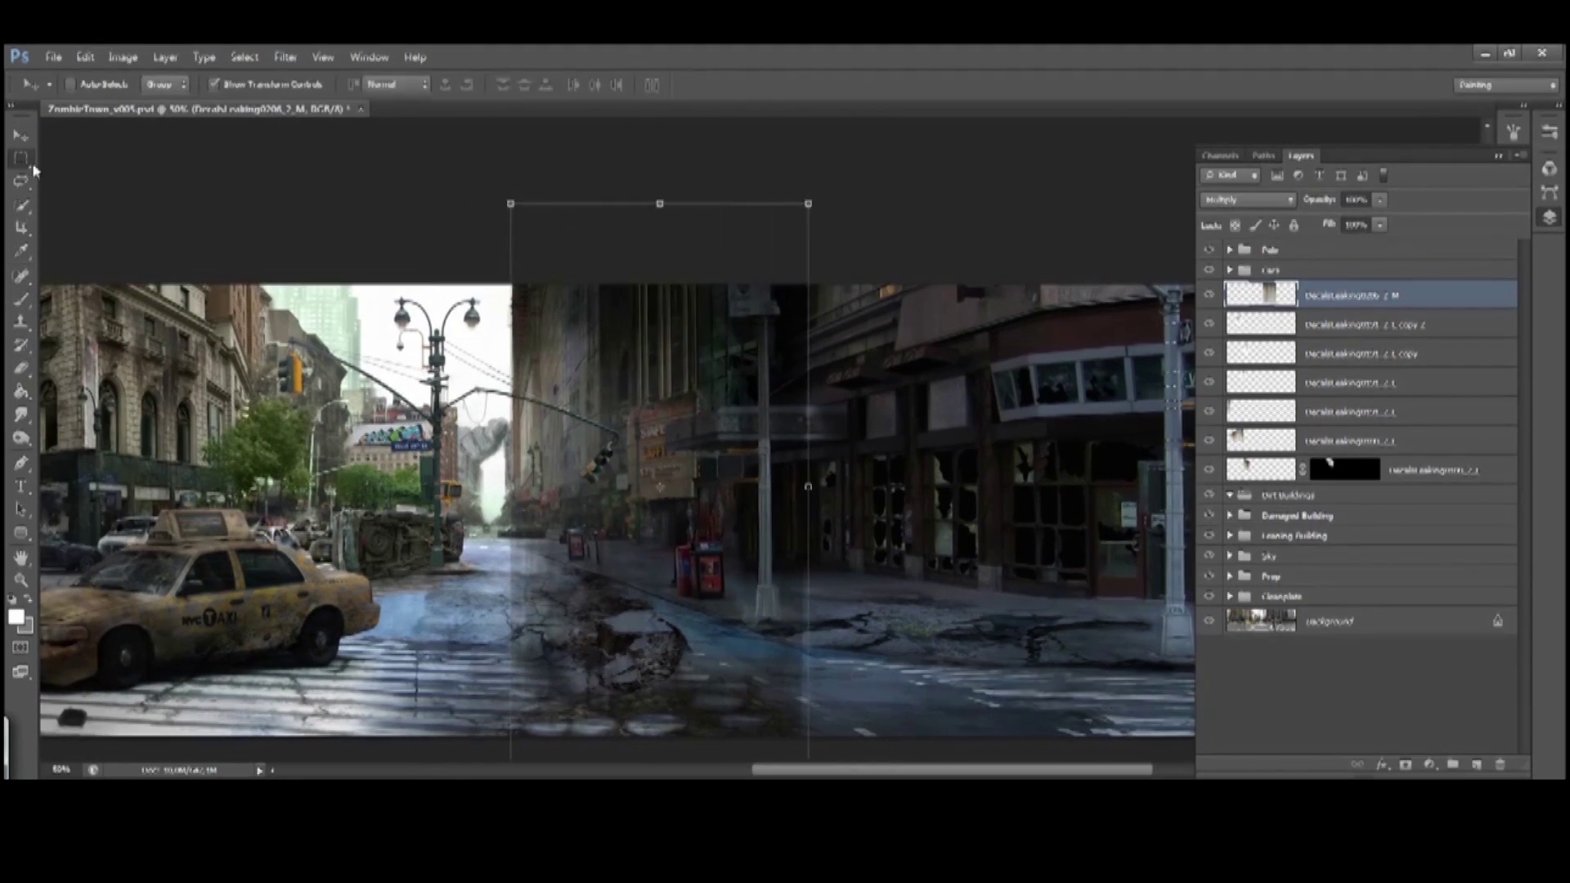
key(ctrl+l)
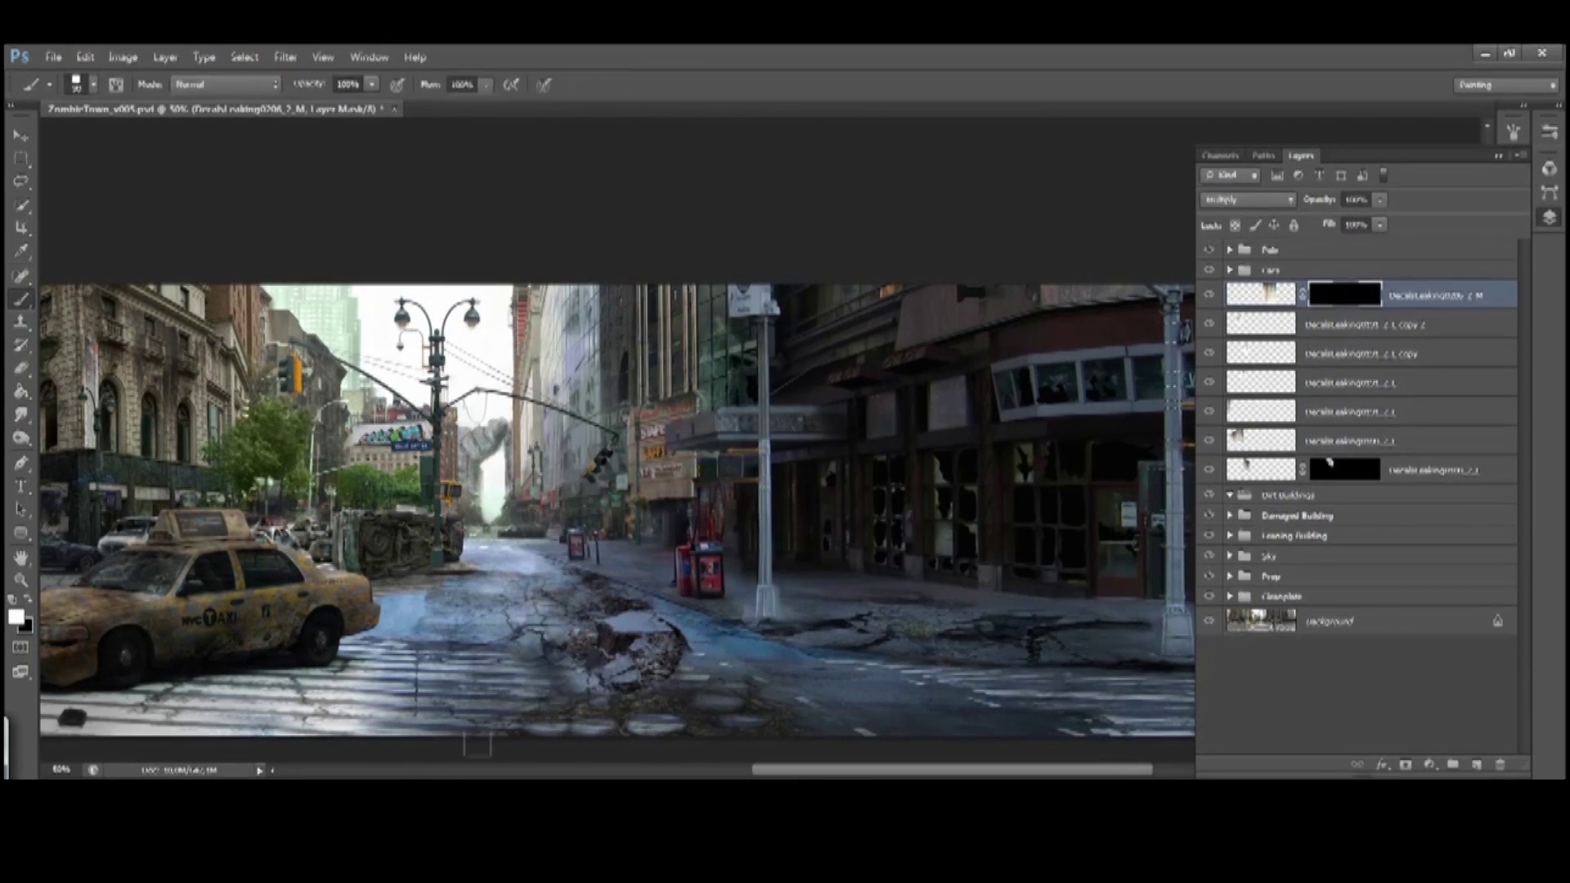
mouse_move(523, 368)
mouse_down()
mouse_move(736, 310)
mouse_move(532, 365)
mouse_up()
scroll(617, 507, right, 3)
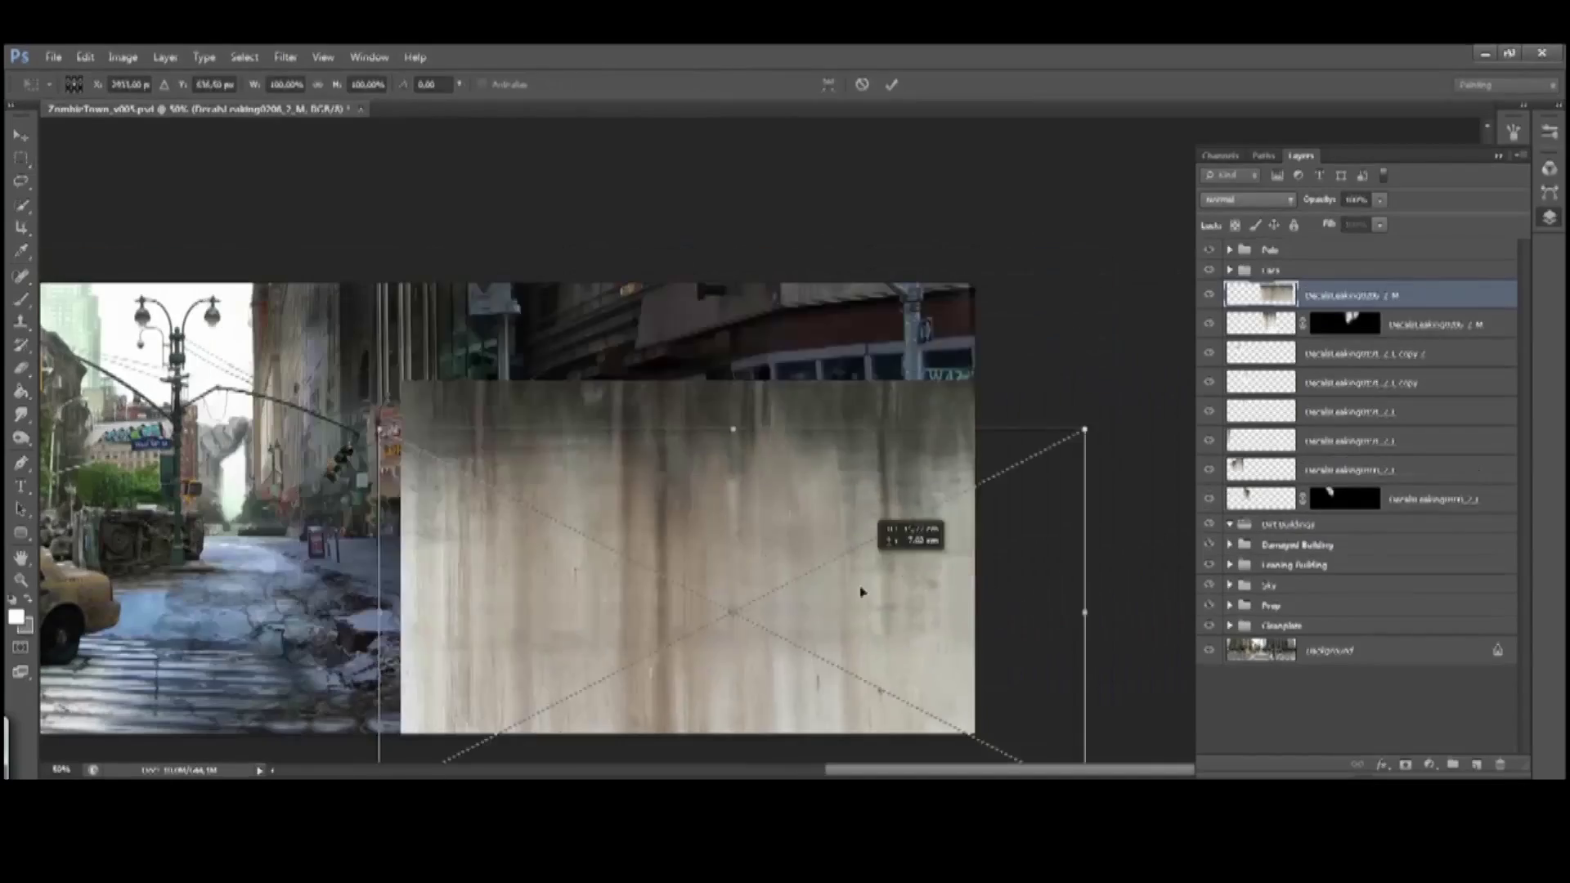
drag(1084, 428, 1096, 238)
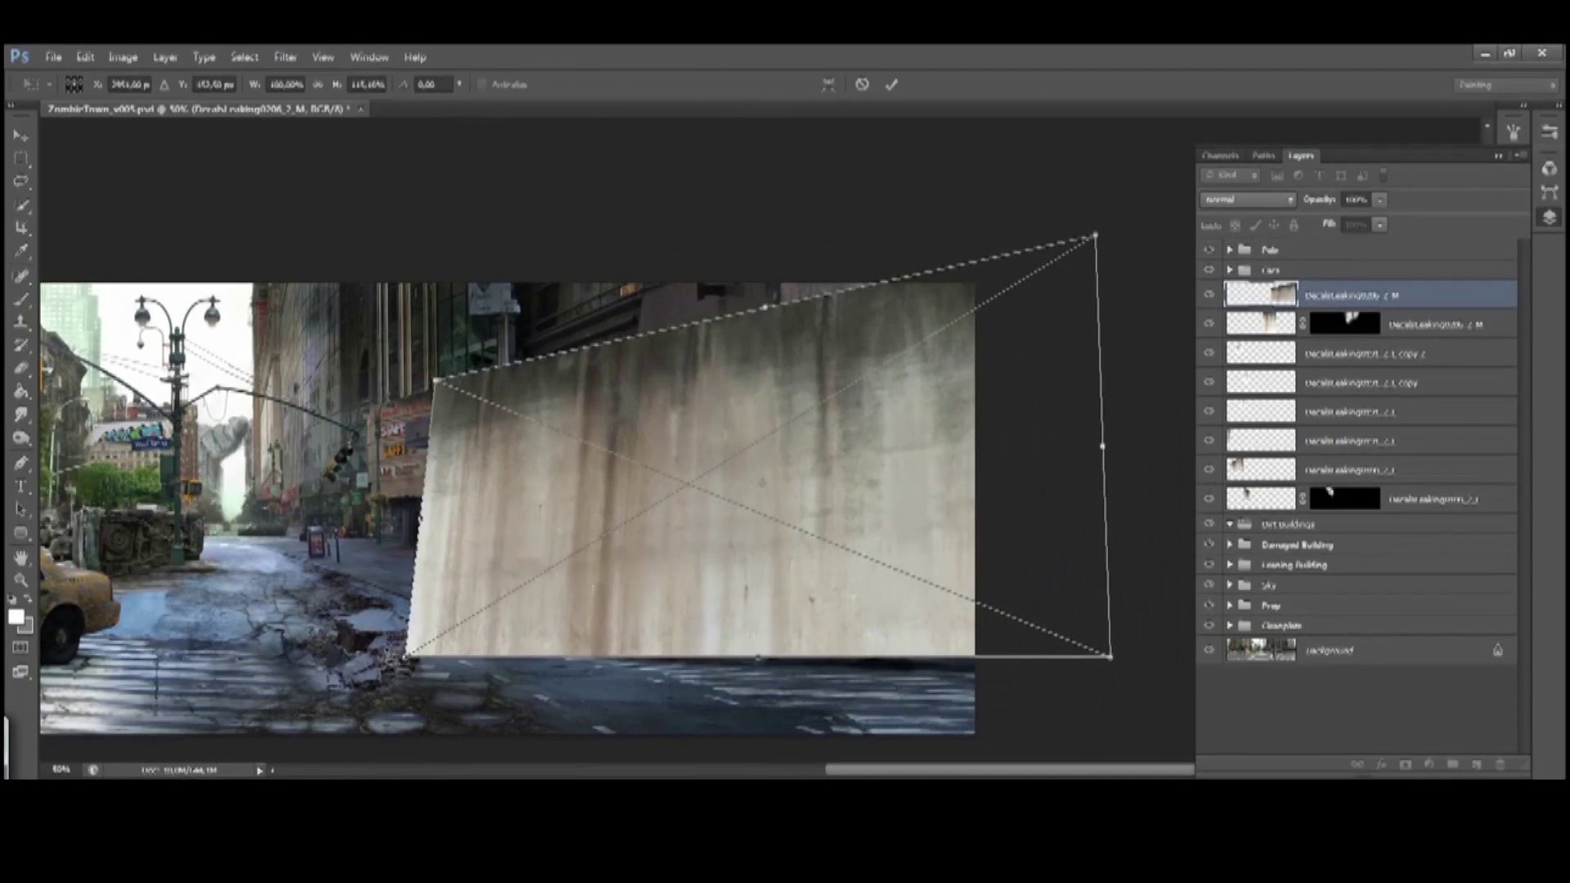
drag(740, 288, 760, 283)
key(Return)
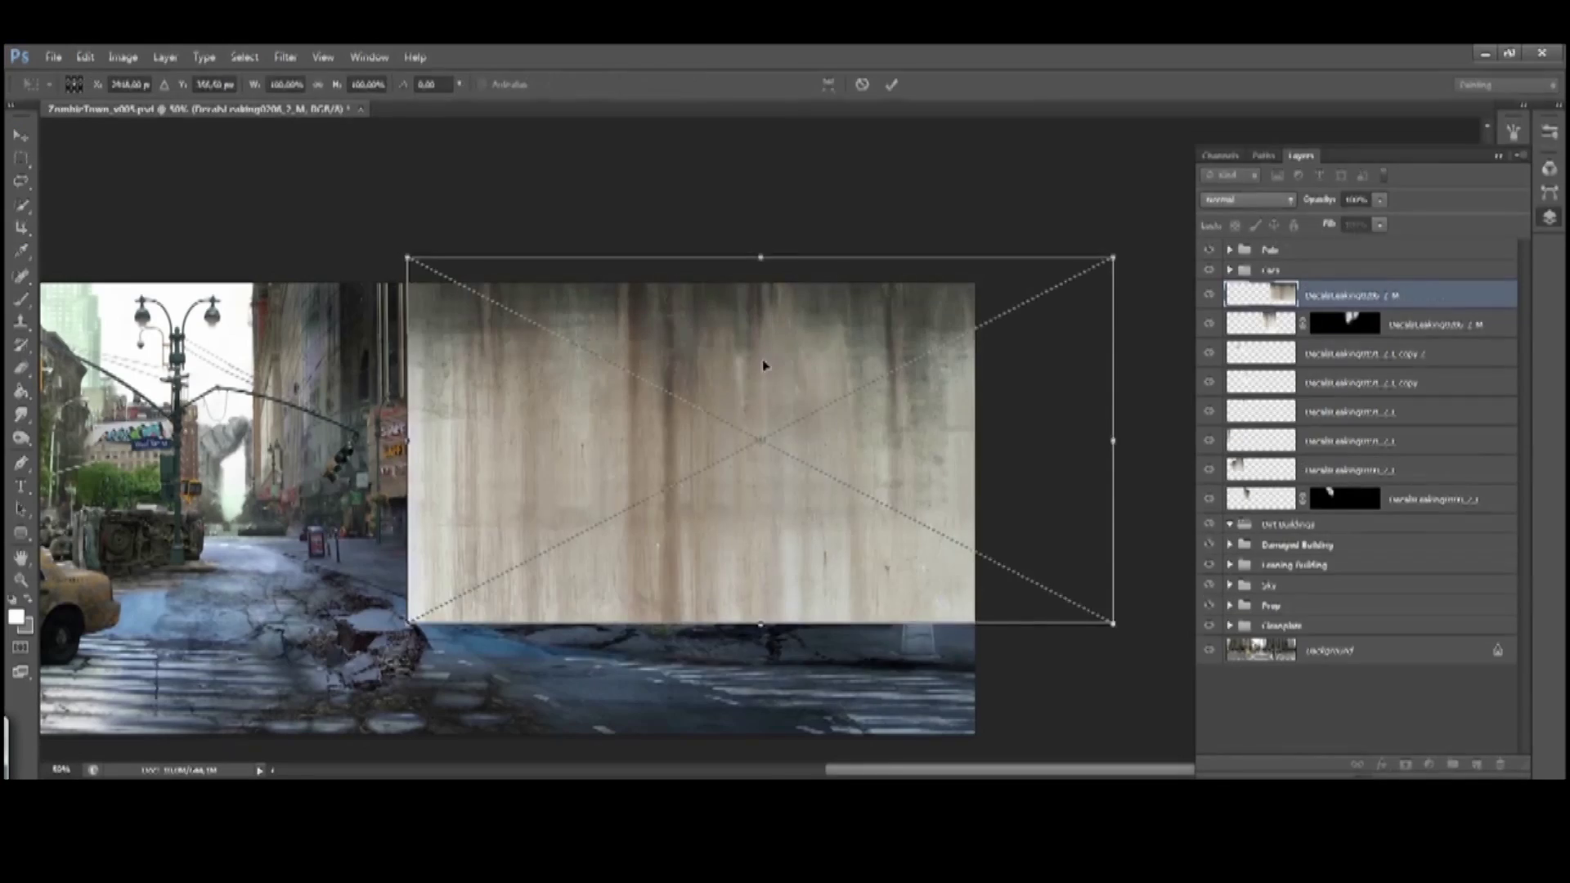
Transform another DecalsLeaking0206_2_M texture to cover the dark storefront building in perspective and apply the placement
drag(1115, 253, 1069, 235)
right_click(673, 416)
click(735, 624)
drag(491, 340, 977, 664)
drag(1070, 374, 980, 388)
key(Return)
Blend the storefront stain texture with Multiply and set its Levels inputs to about 23, 1.15 and 107
key(alt+shift+o)
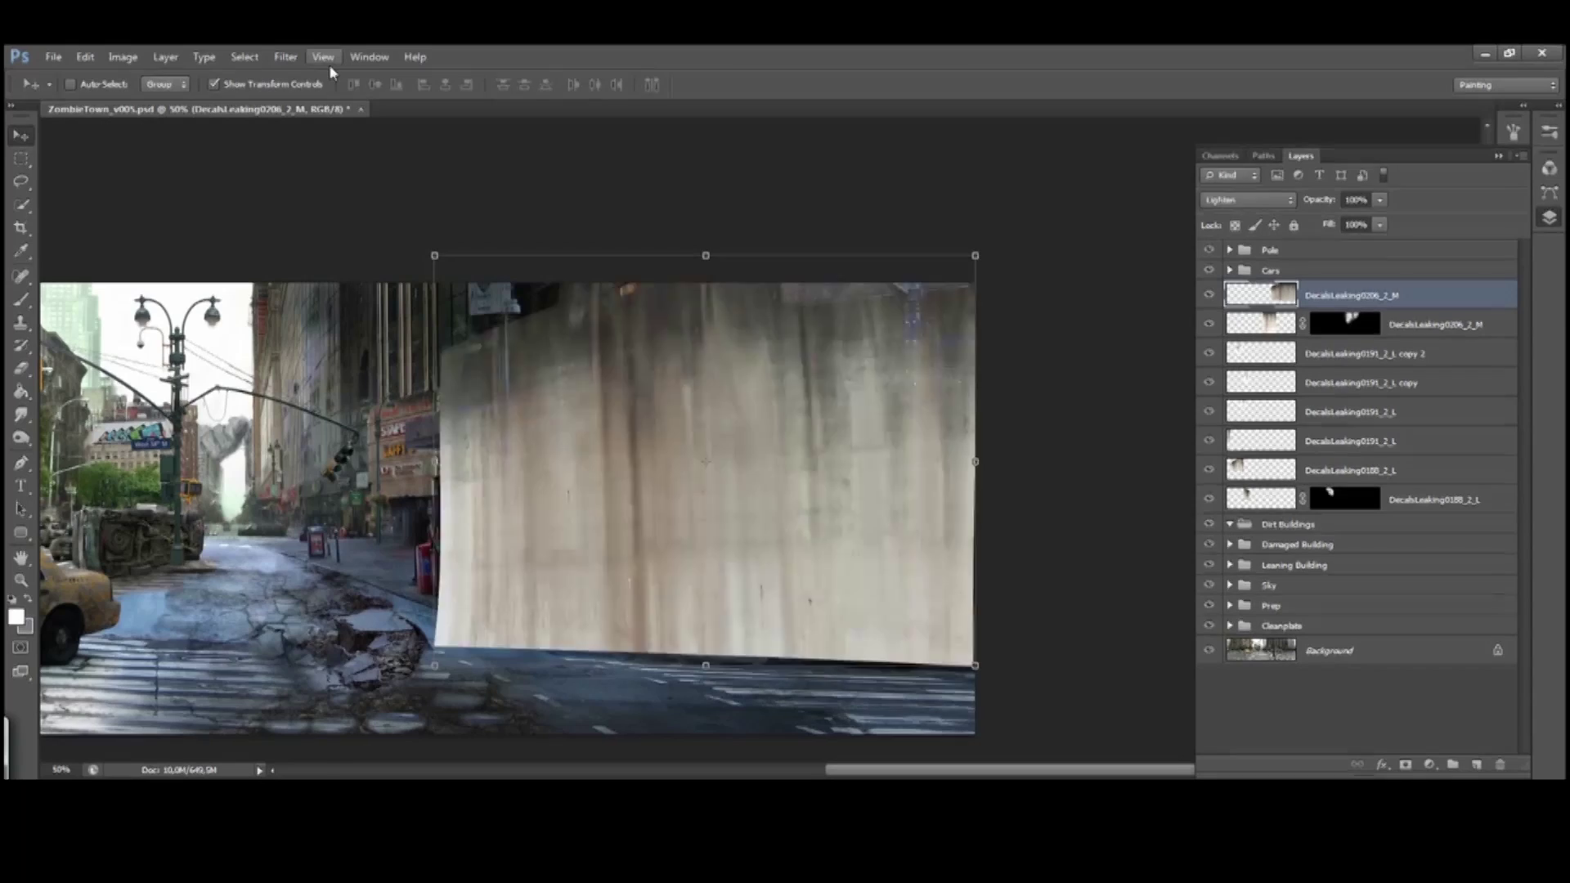
key(ctrl+l)
drag(921, 644, 961, 645)
click(1095, 478)
key(alt+shift+m)
drag(809, 643, 828, 643)
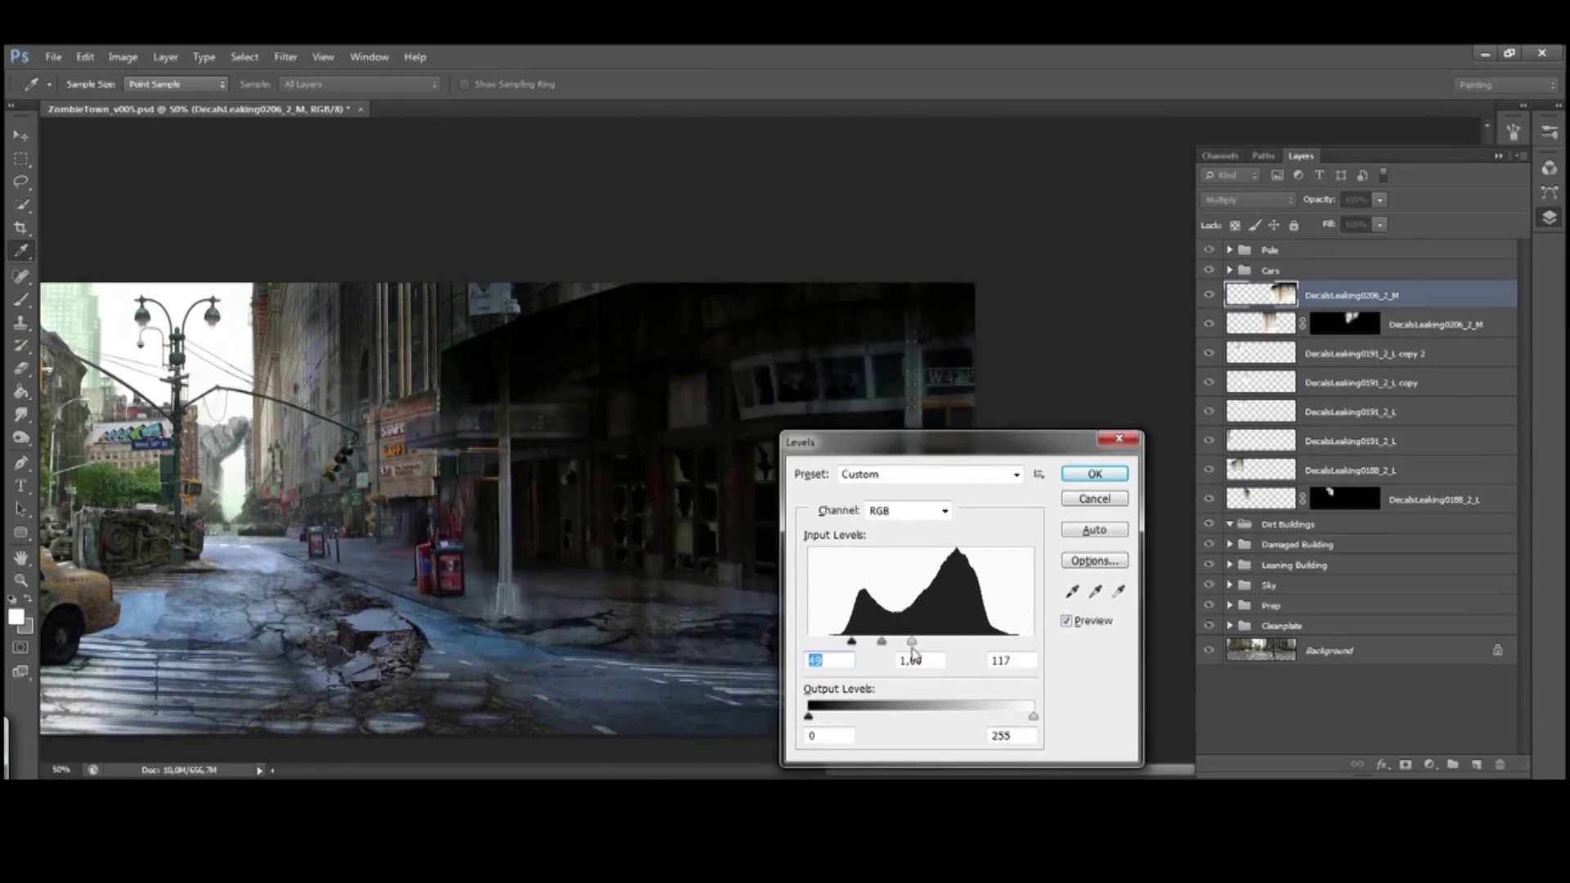
drag(1033, 643, 903, 642)
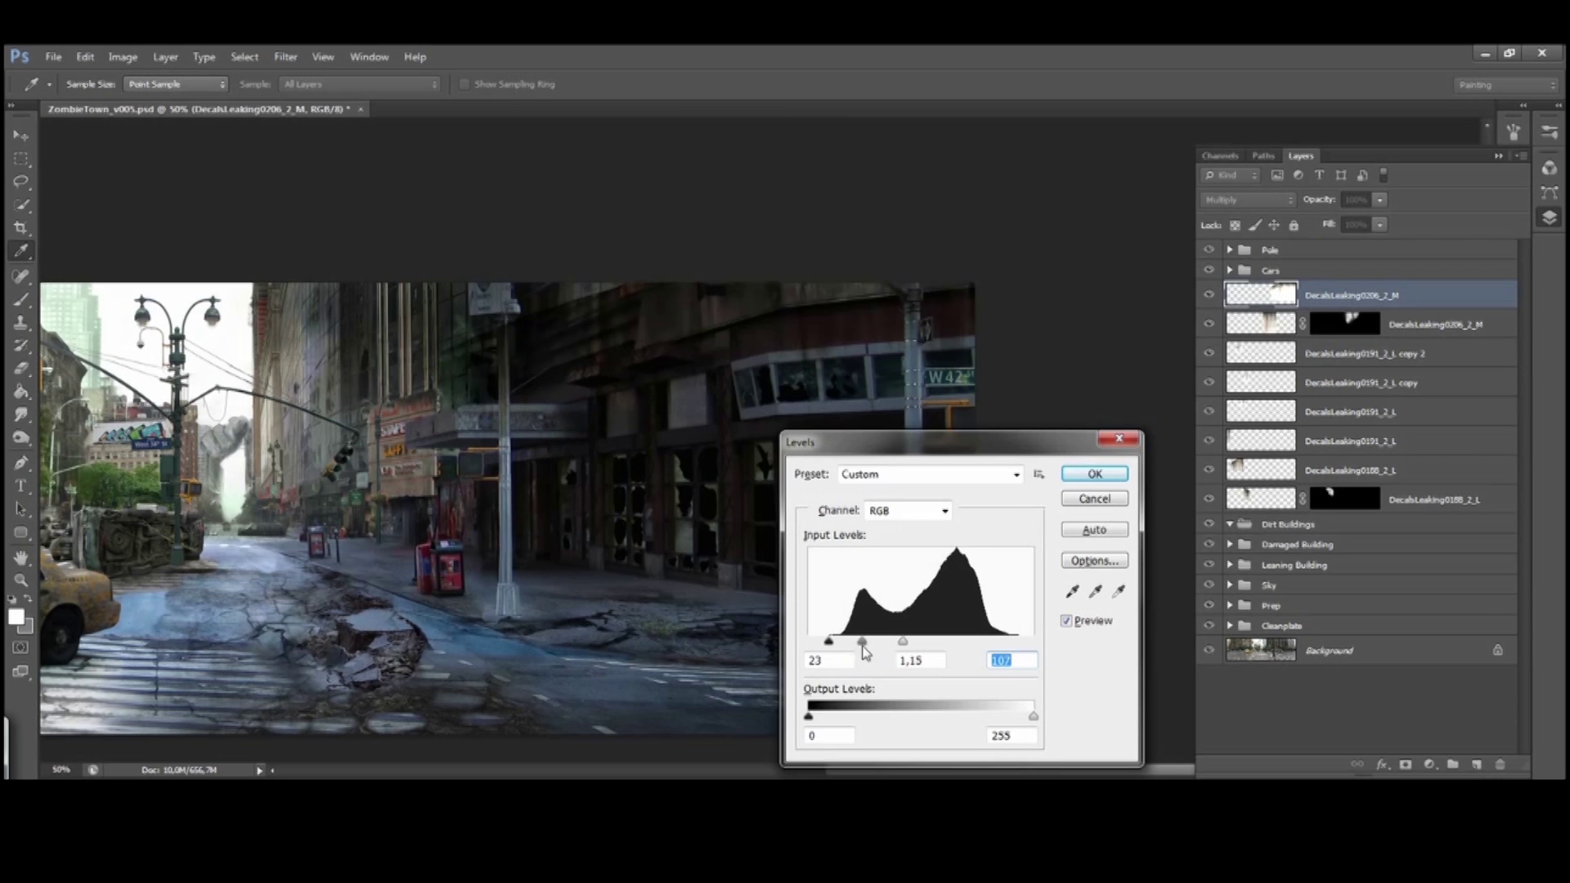
click(1095, 474)
Add a black mask to the storefront stain layer and paint the stains in over the upper facade and windows
key(v)
key(b)
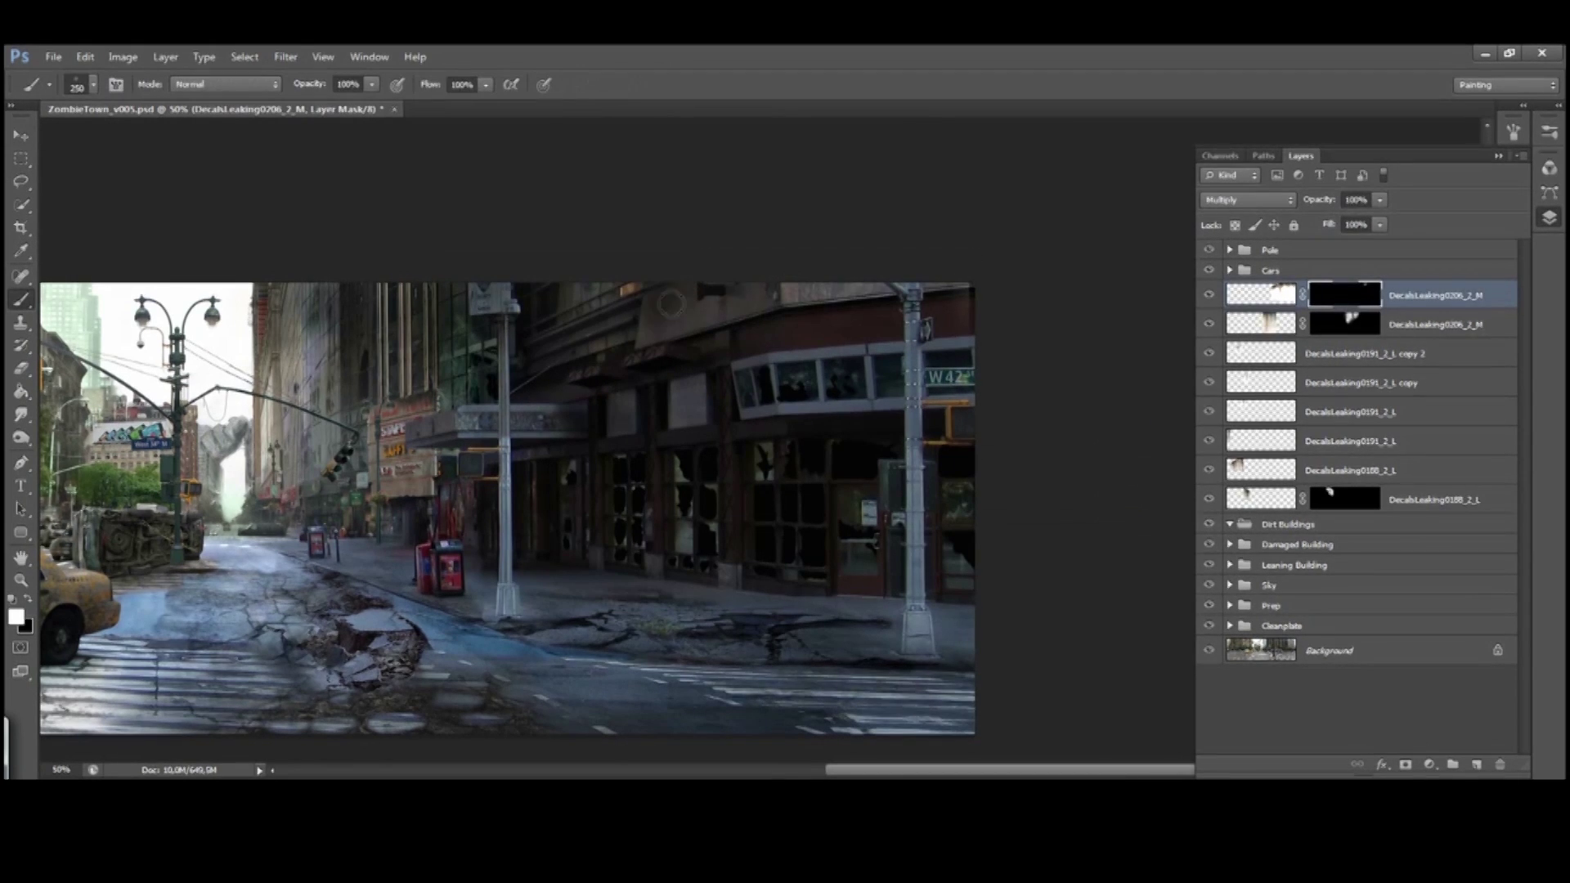
drag(622, 303, 703, 315)
key(x)
key(x)
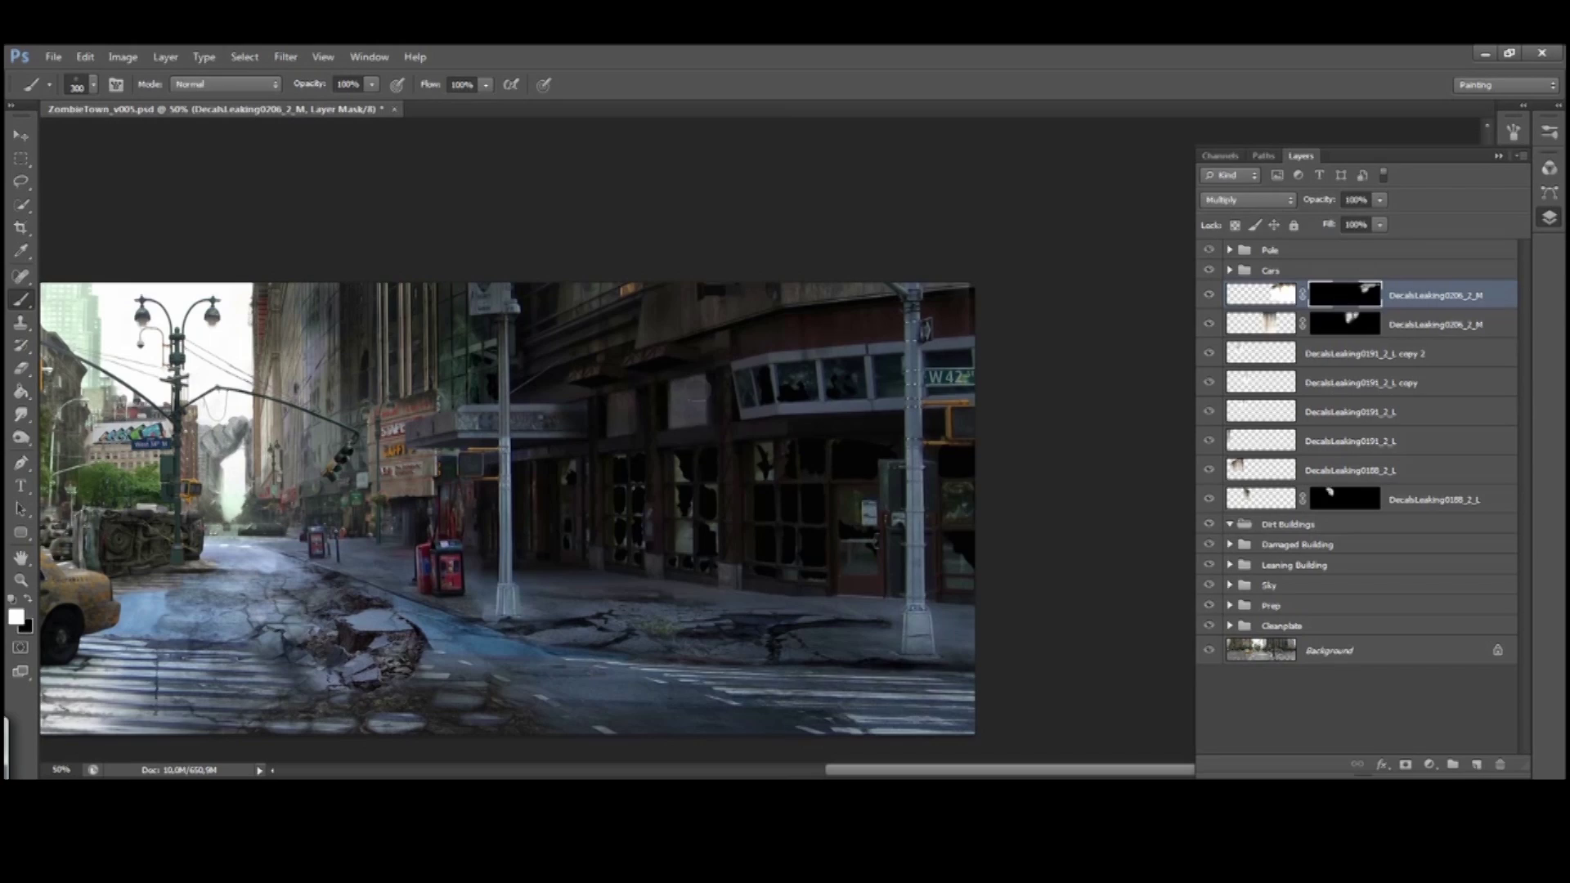
drag(572, 490, 666, 481)
Collapse the Dirt Buildings group and review the whole street painting
key(ctrl+minus)
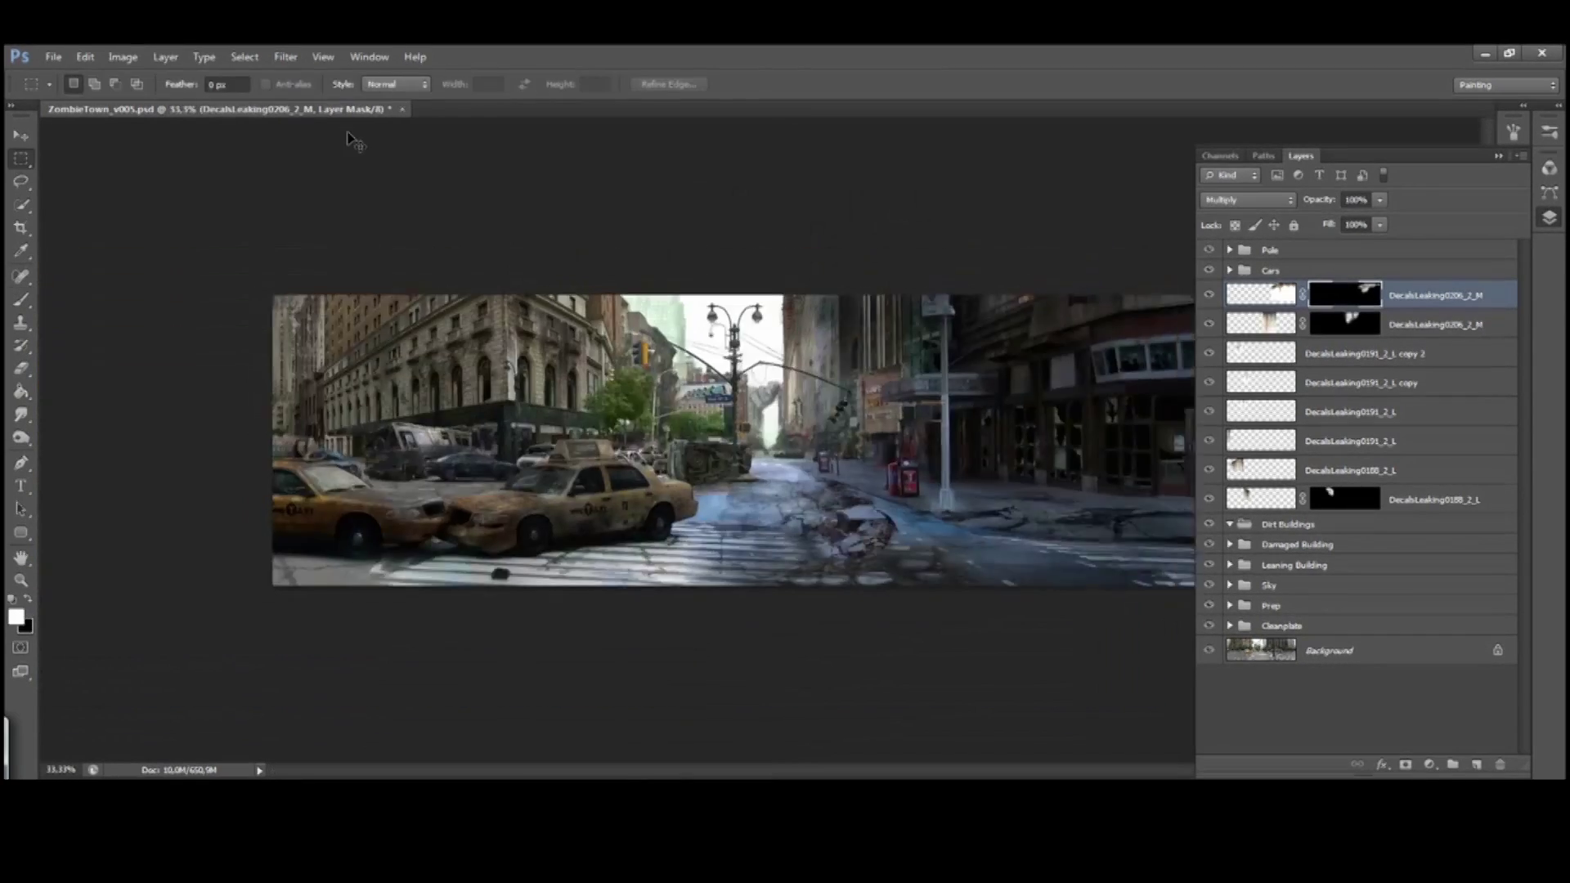
key(ctrl+minus)
click(1230, 523)
key(m)
key(ctrl+plus)
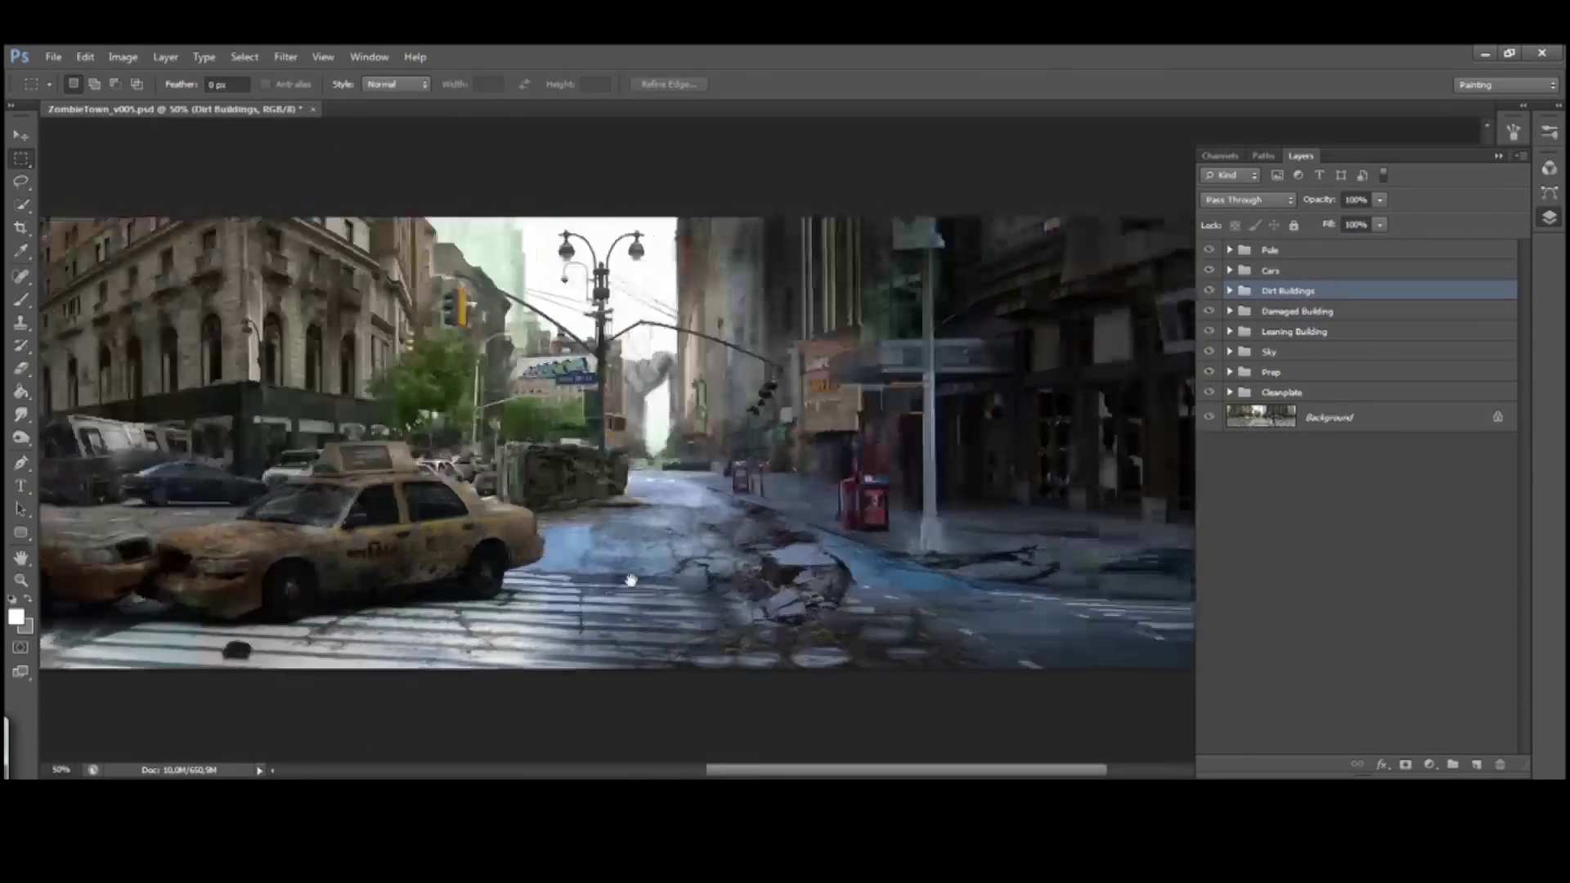
Place the cracking_wall_texture_by_olebern image from the elements folder over the dark storefront building
scroll(614, 441, right, 5)
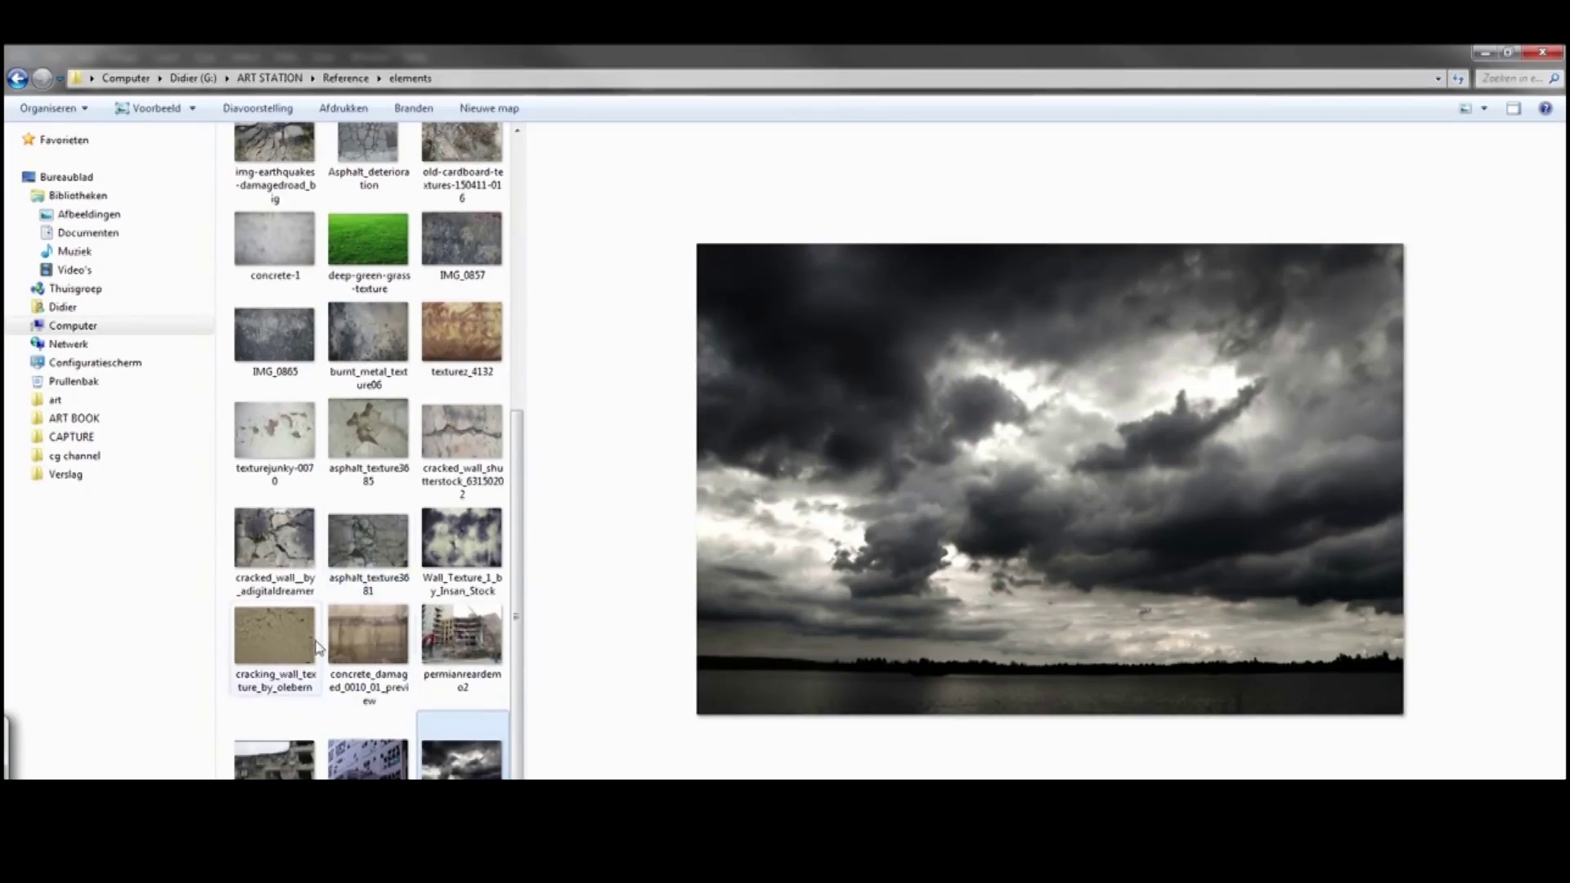
click(368, 429)
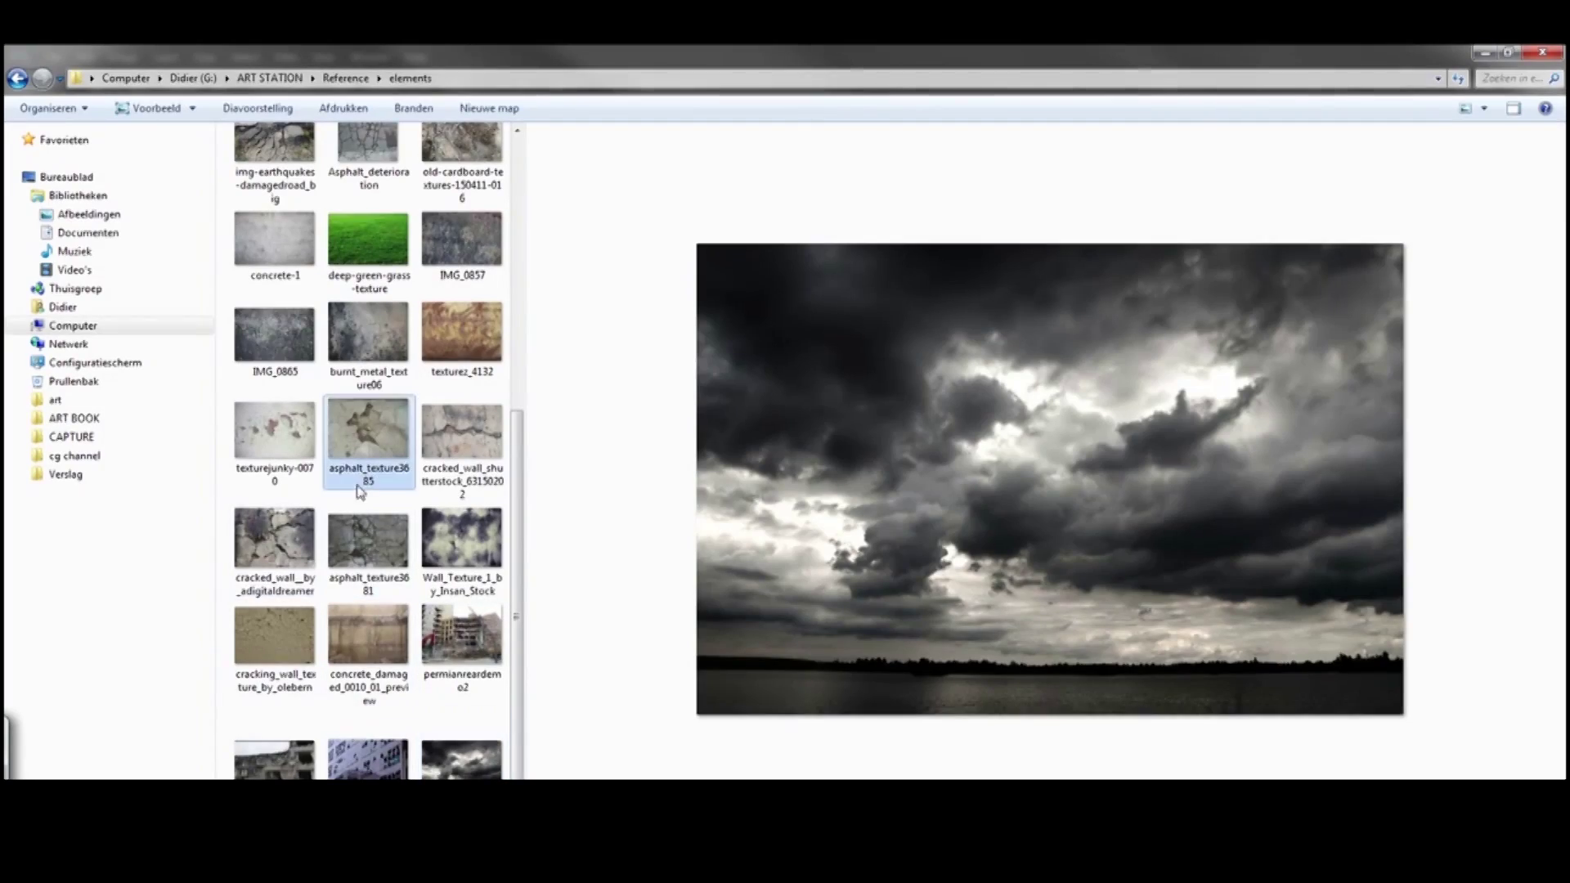
click(462, 429)
click(274, 636)
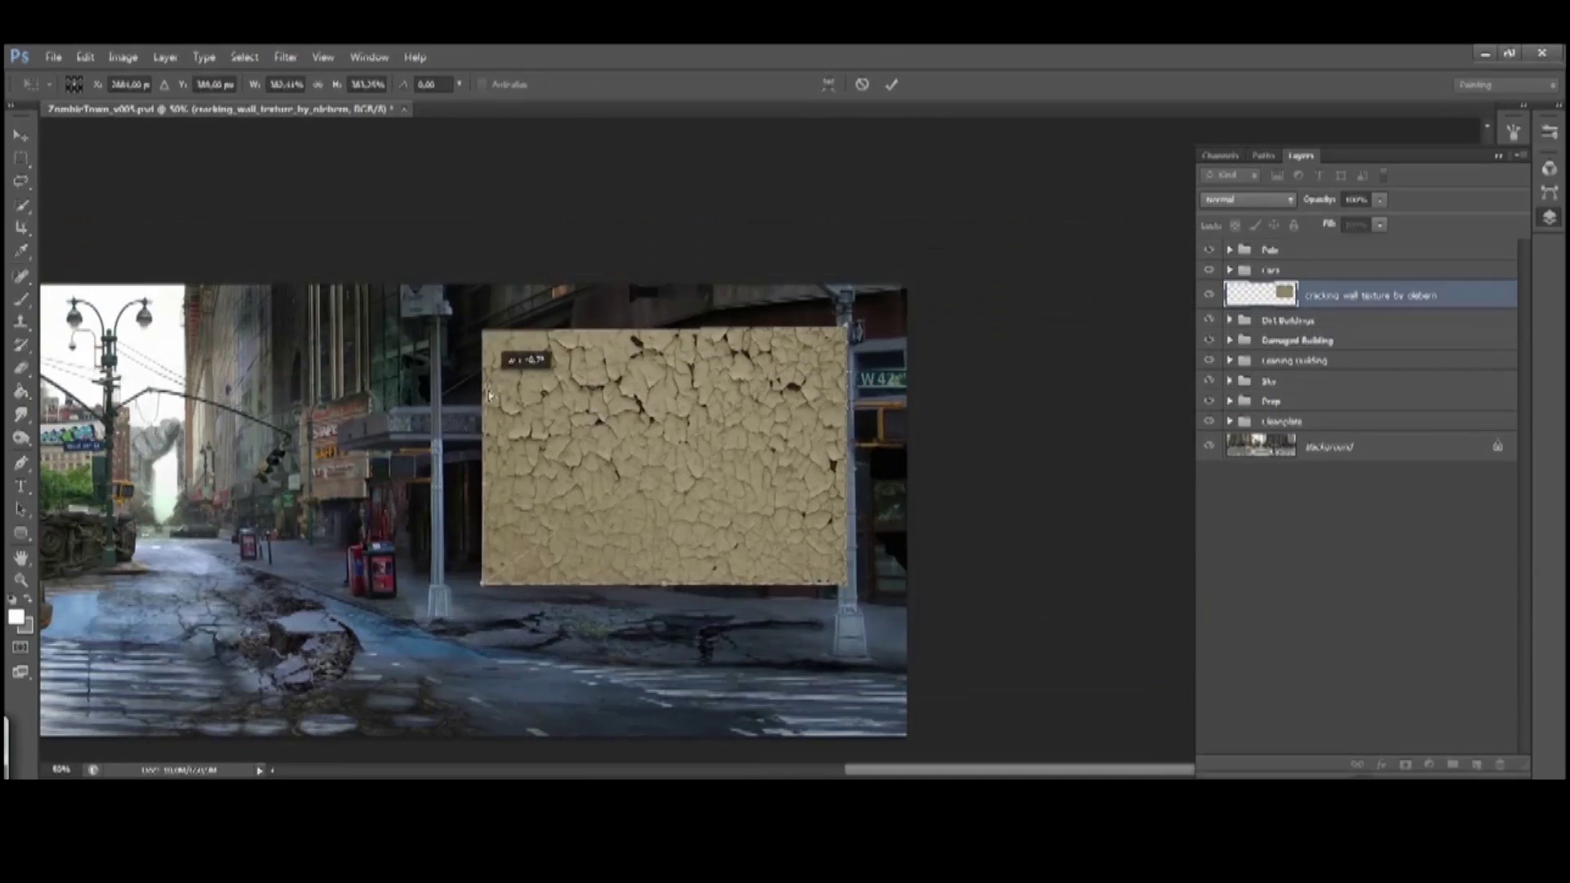
key(Return)
Adjust the cracking-wall texture with Levels and blend it over the dark storefront with Multiply
key(shift+alt+k)
key(ctrl+l)
drag(911, 636, 883, 636)
click(1096, 469)
key(shift+alt+m)
key(ctrl+u)
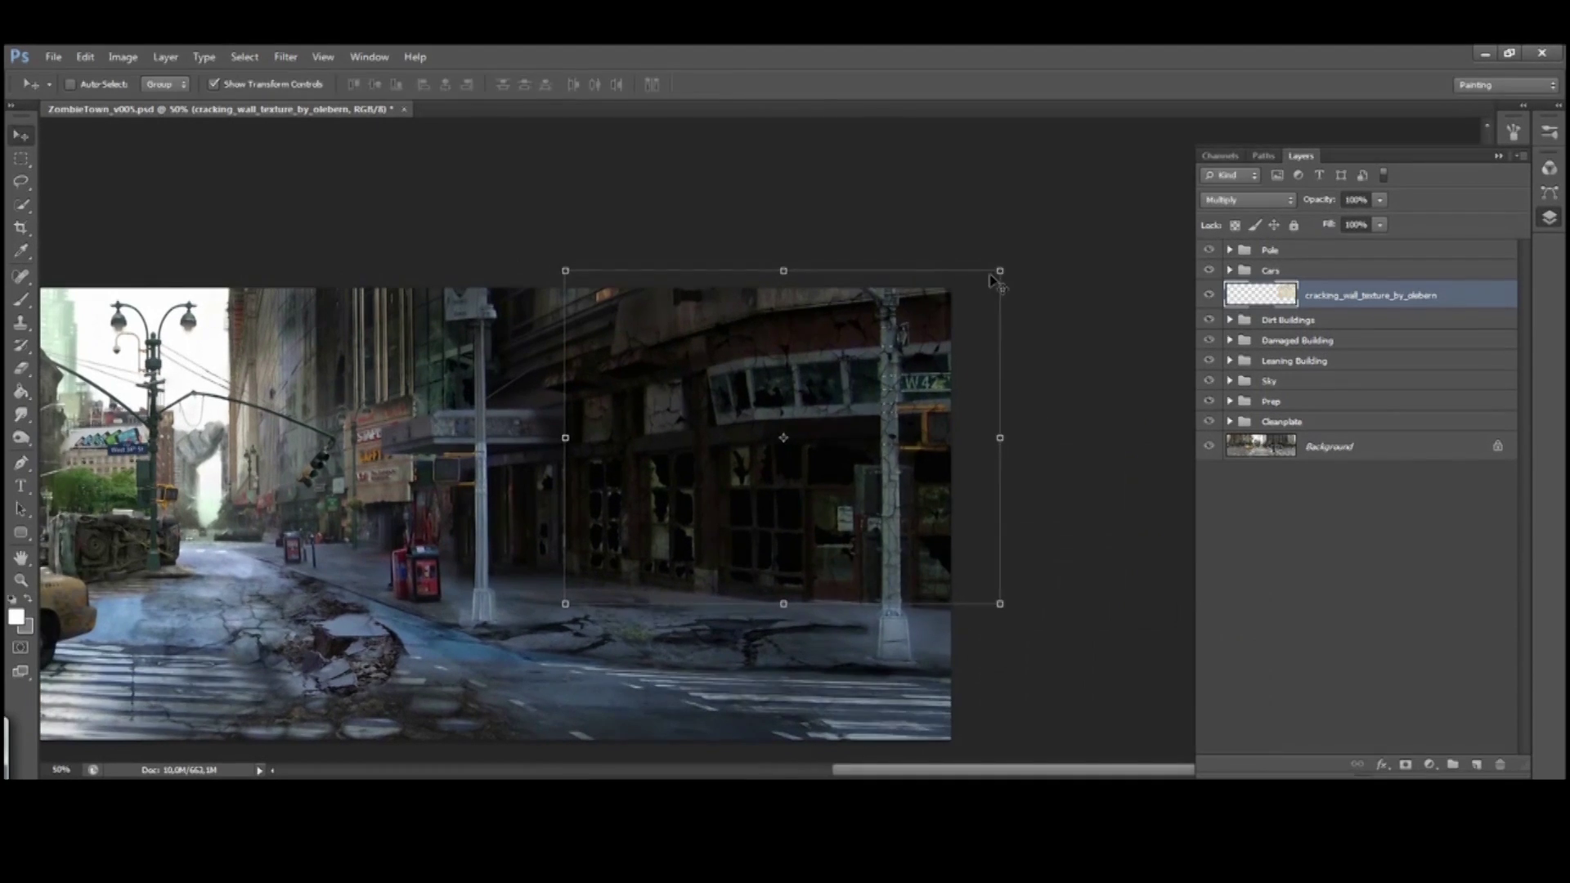
Shrink the cracking-wall texture onto the upper part of the storefront facade and add a black mask to it
drag(998, 438, 879, 325)
key(Return)
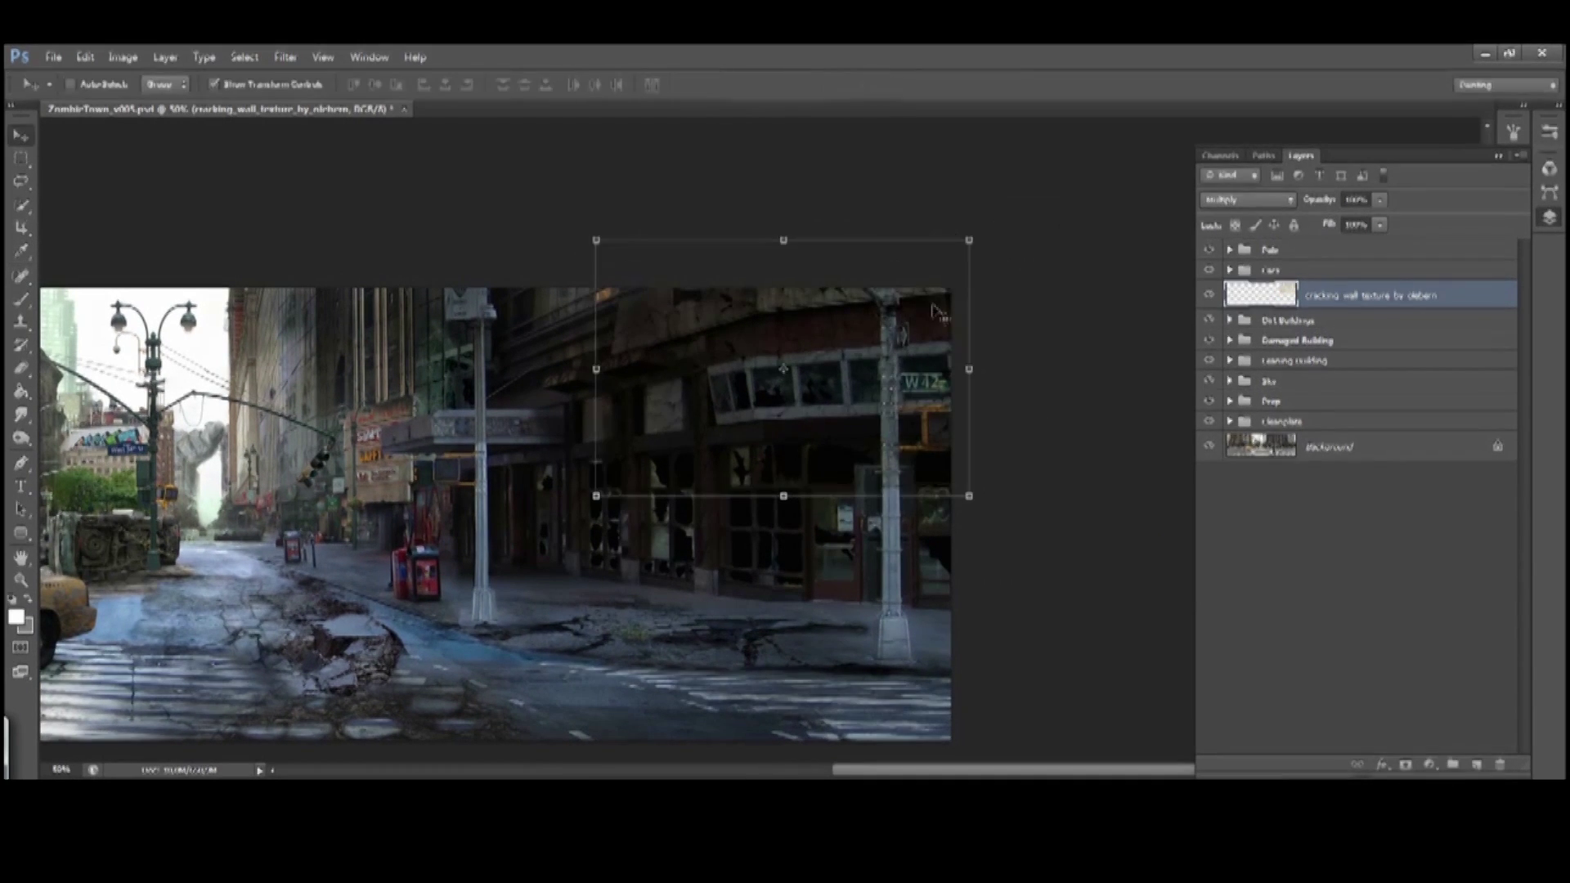
alt+click(1404, 765)
key(b)
key(x)
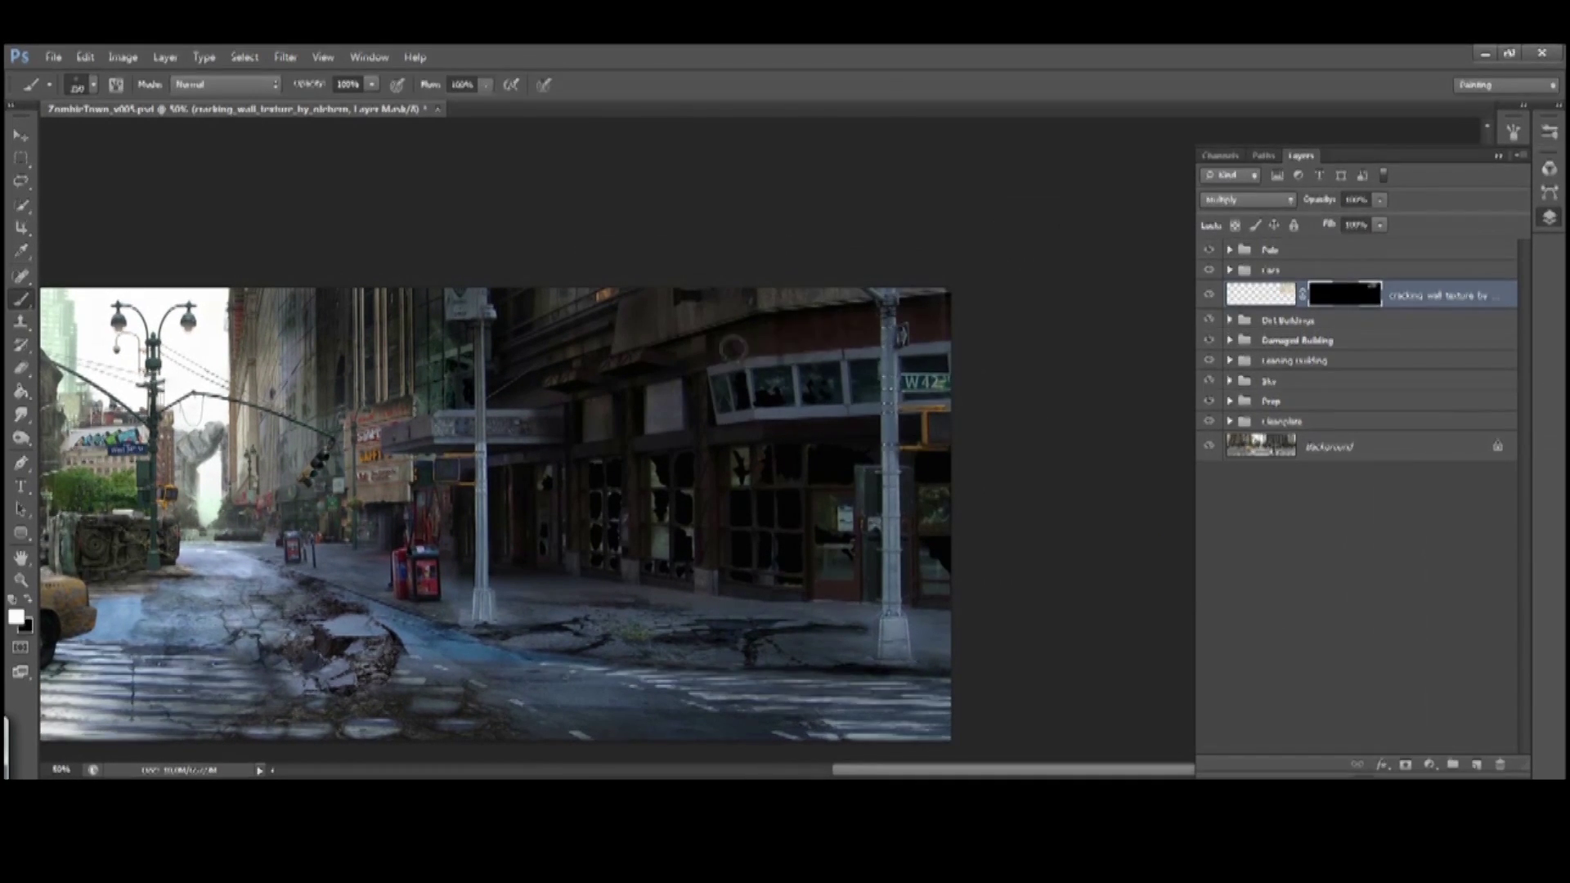
Paint white on the mask with a smaller brush to reveal cracks along the upper storefront facade
key(x)
key(bracketleft)
key(bracketleft)
key(bracketleft)
key(bracketleft)
drag(663, 336, 882, 294)
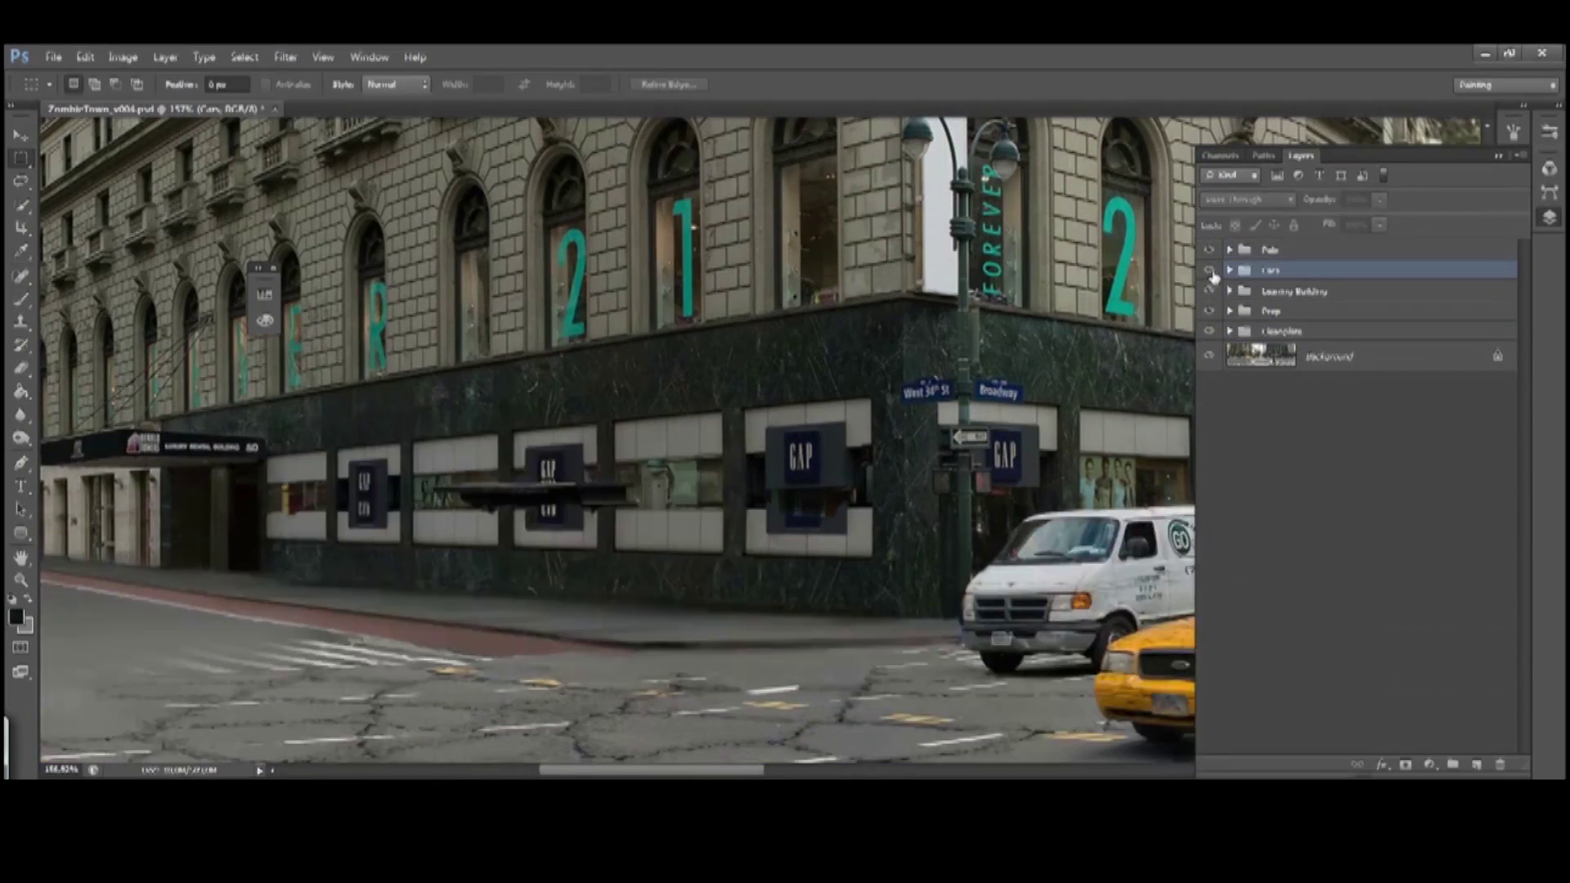
Show the Cars group and paint a black hole in the storefront behind the bus on a new layer in the Damaged Building group
click(1208, 270)
click(1219, 291)
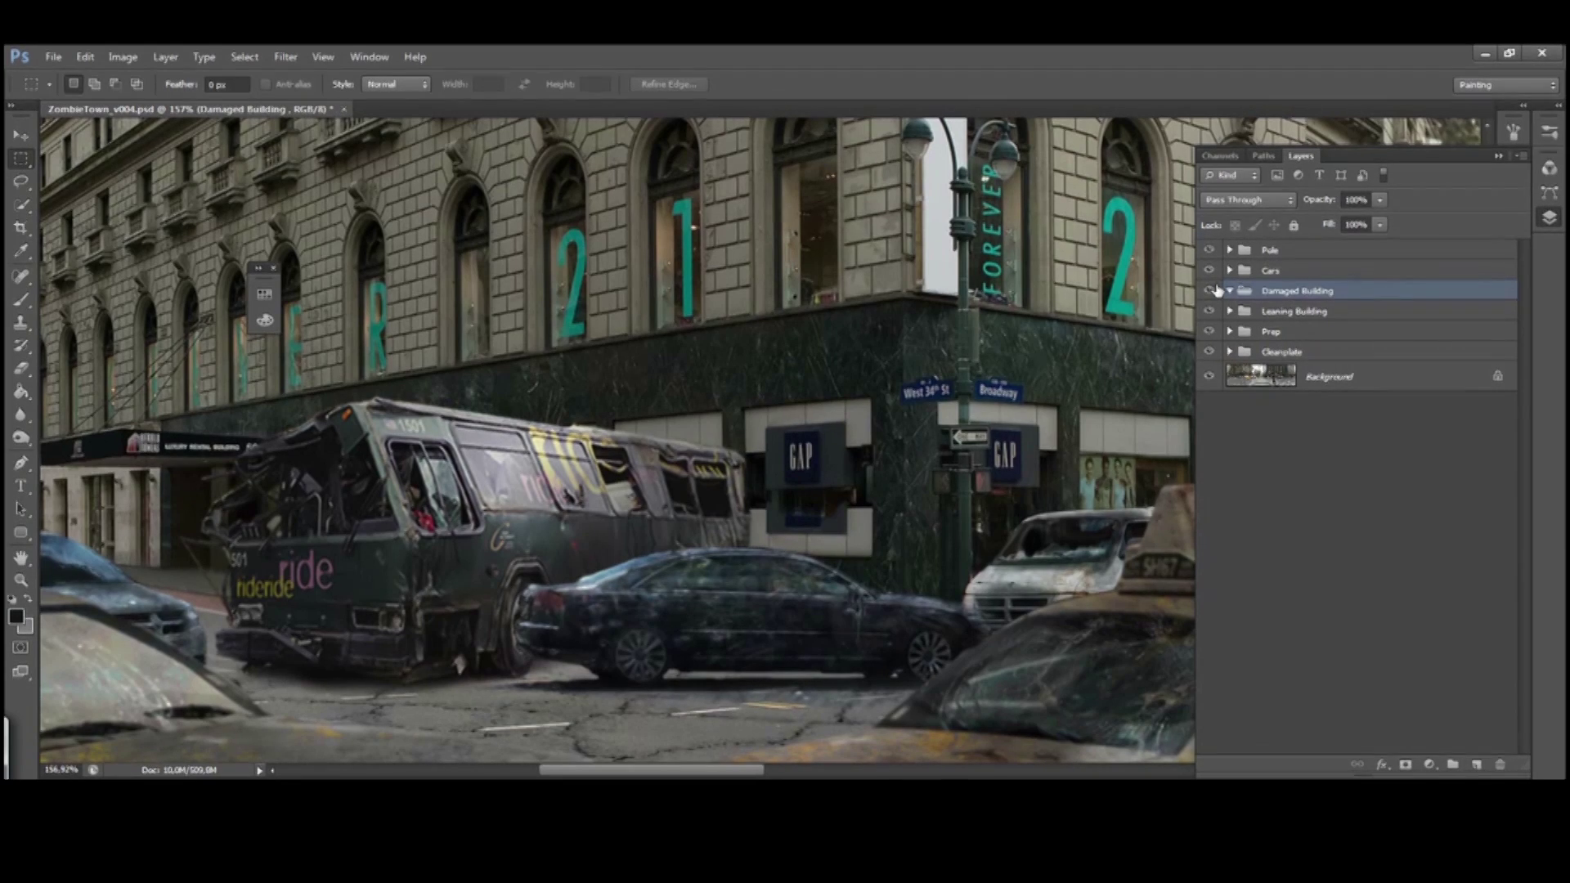
key(ctrl+shift+alt+n)
key(b)
drag(736, 409, 434, 426)
mouse_move(481, 472)
mouse_down()
mouse_move(572, 470)
mouse_move(614, 442)
mouse_up()
key(0)
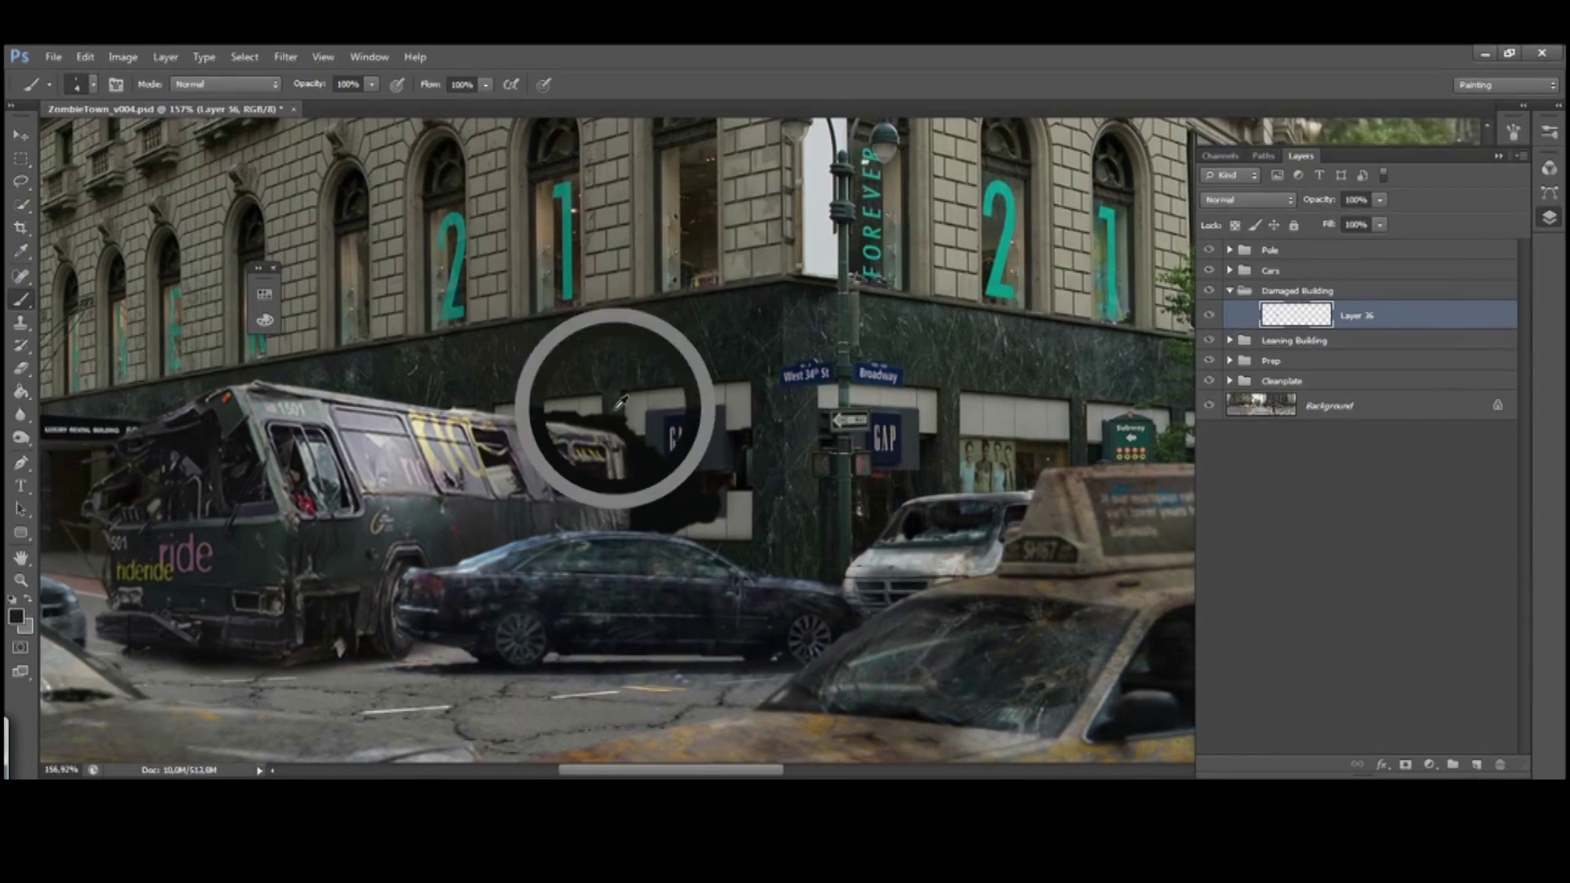
Show the colour controls and paint grey shading around the hole at the bus's rear with a brush at 20% opacity
scroll(543, 405, up, 2)
key(F6)
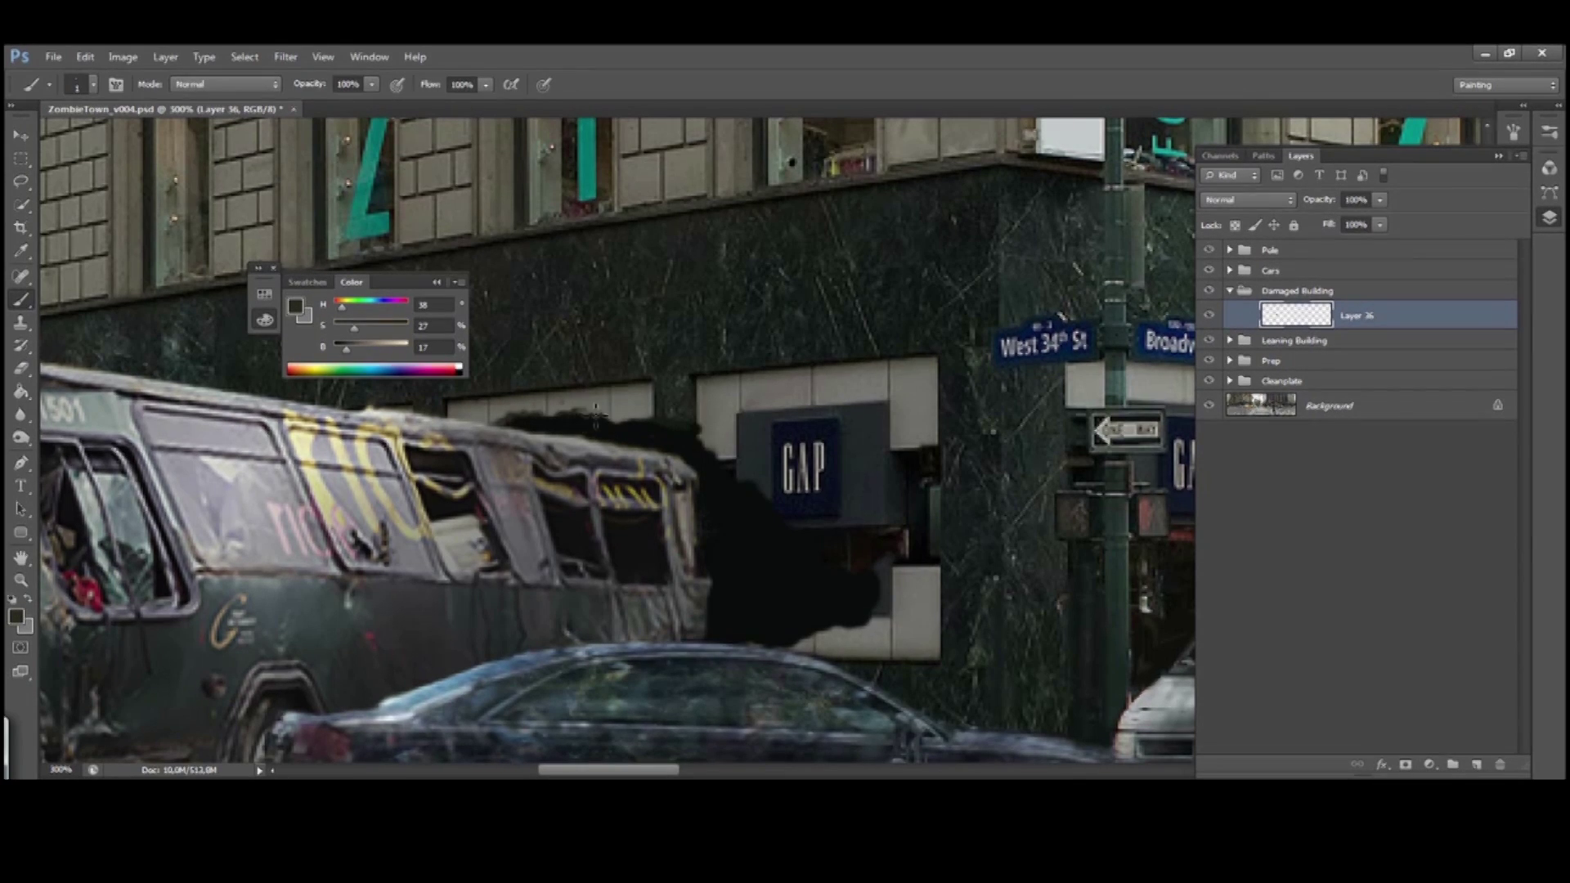
scroll(687, 482, right, 3)
scroll(717, 542, down, 1)
scroll(703, 580, left, 5)
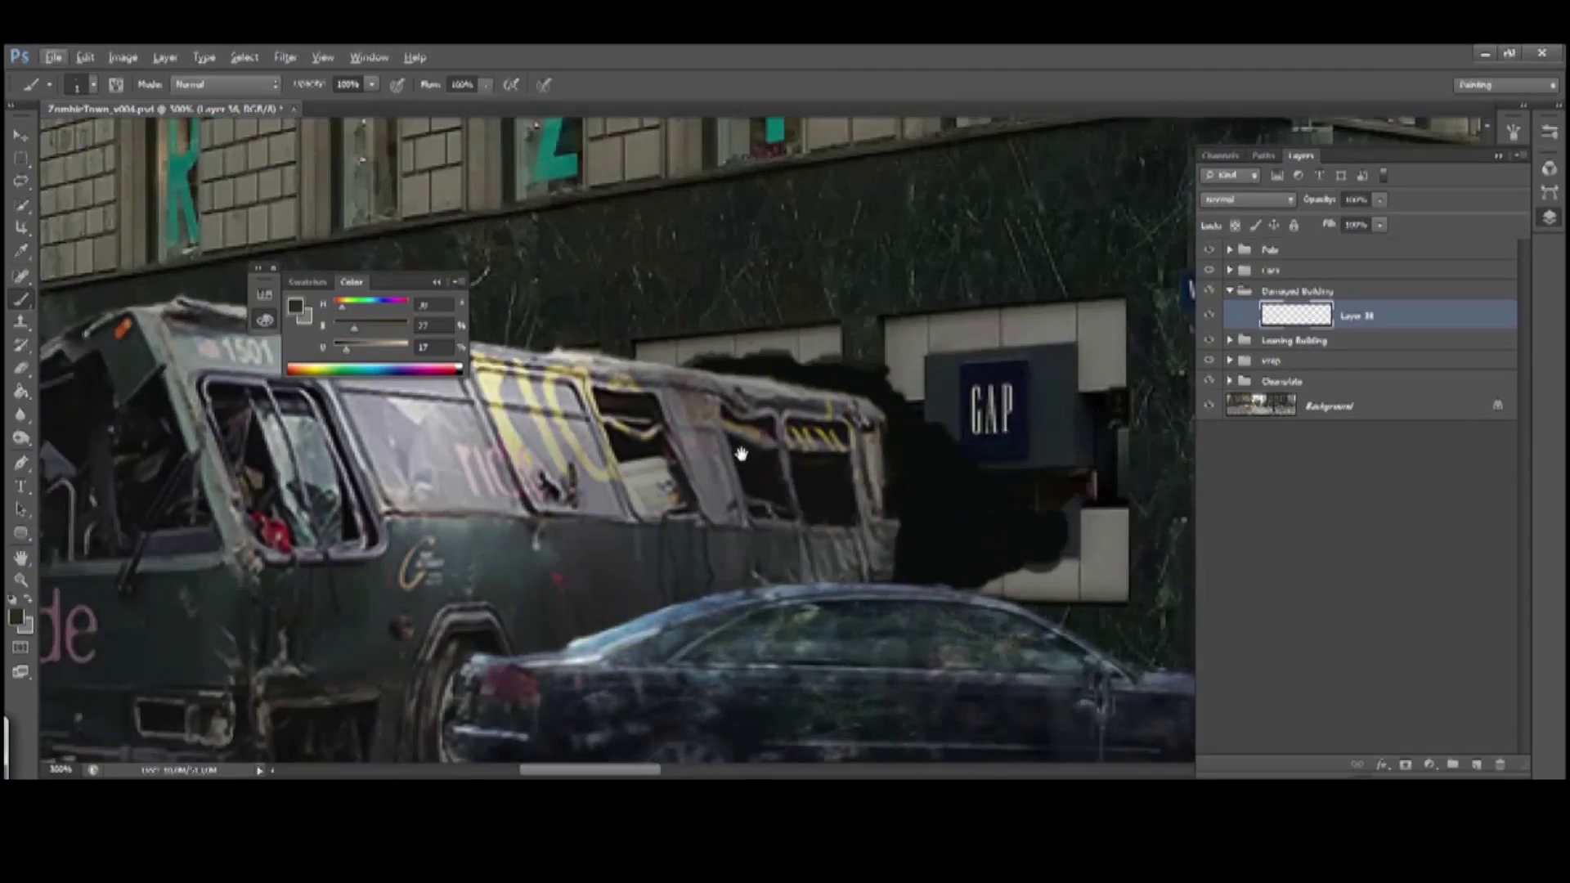
scroll(665, 452, right, 3)
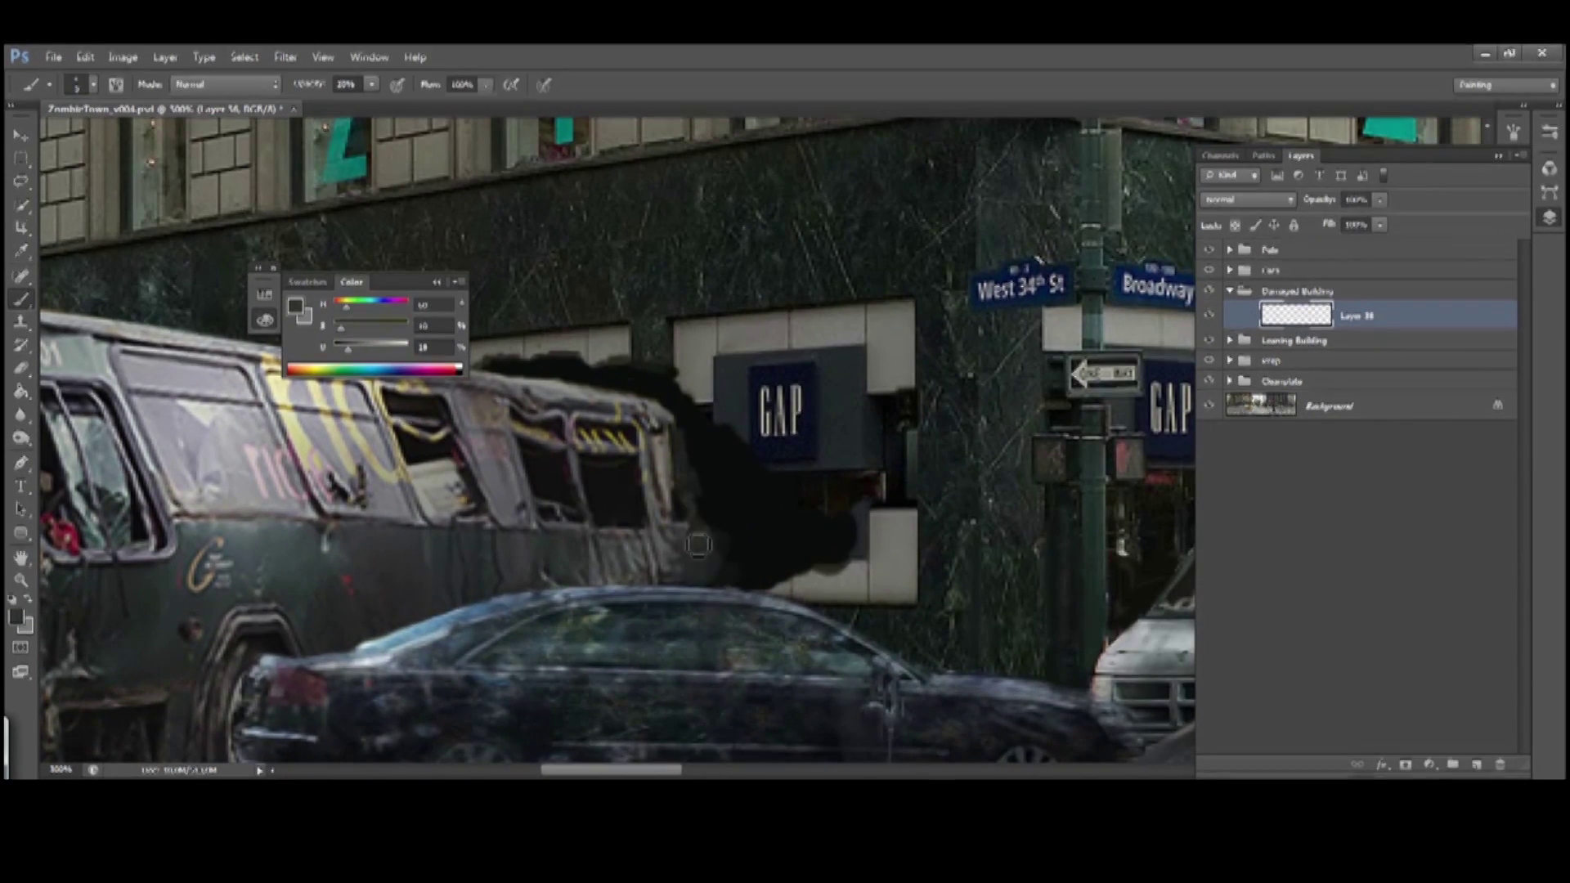
scroll(730, 523, left, 1)
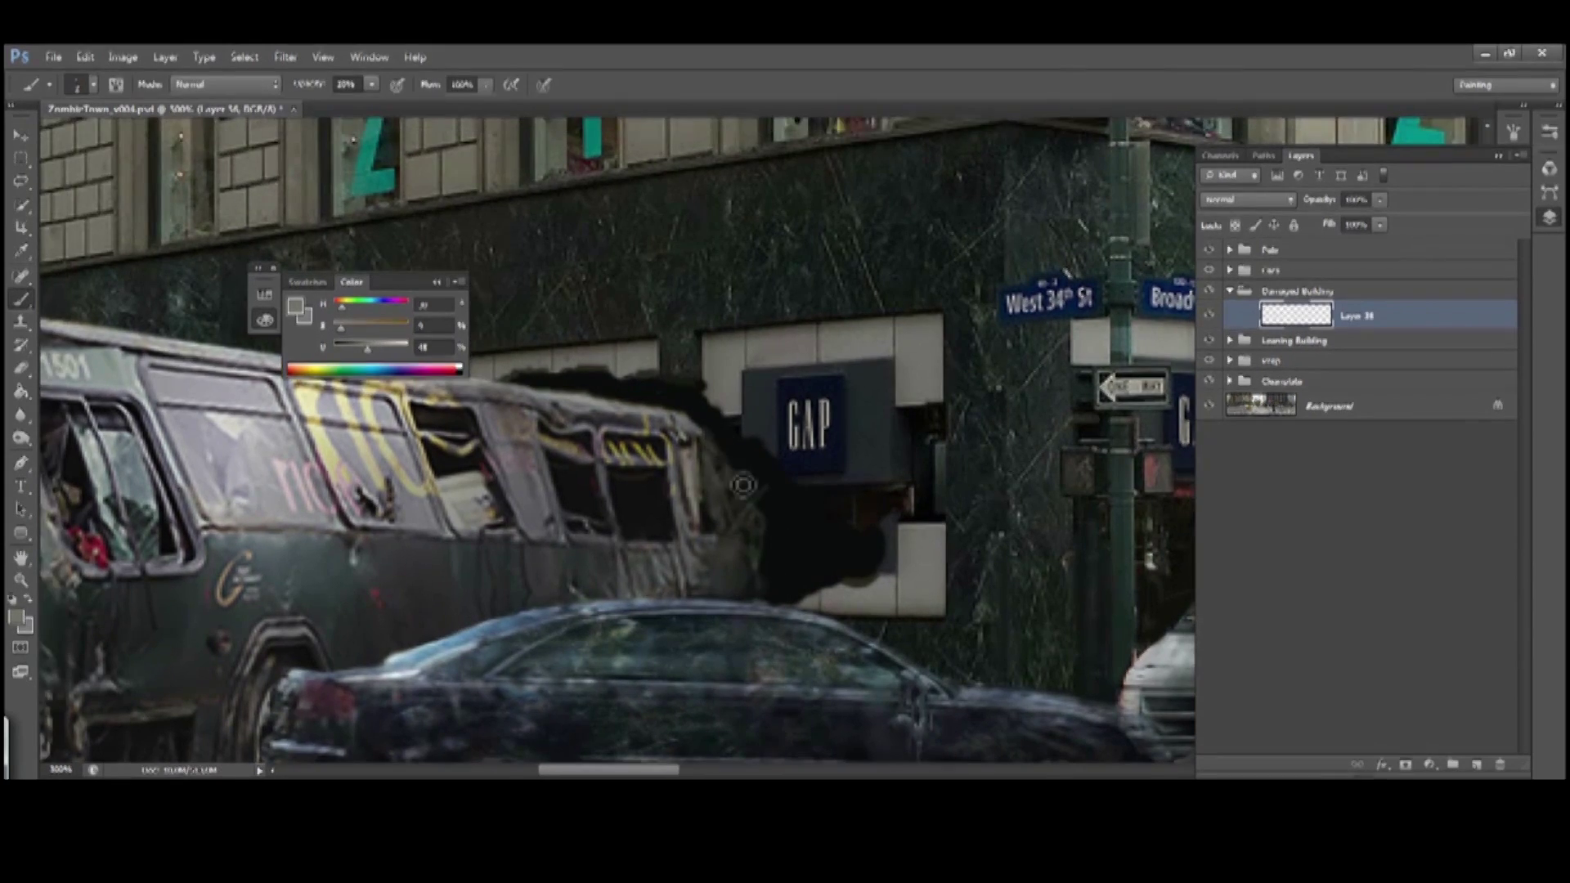
scroll(777, 491, down, 1)
alt+click(802, 451)
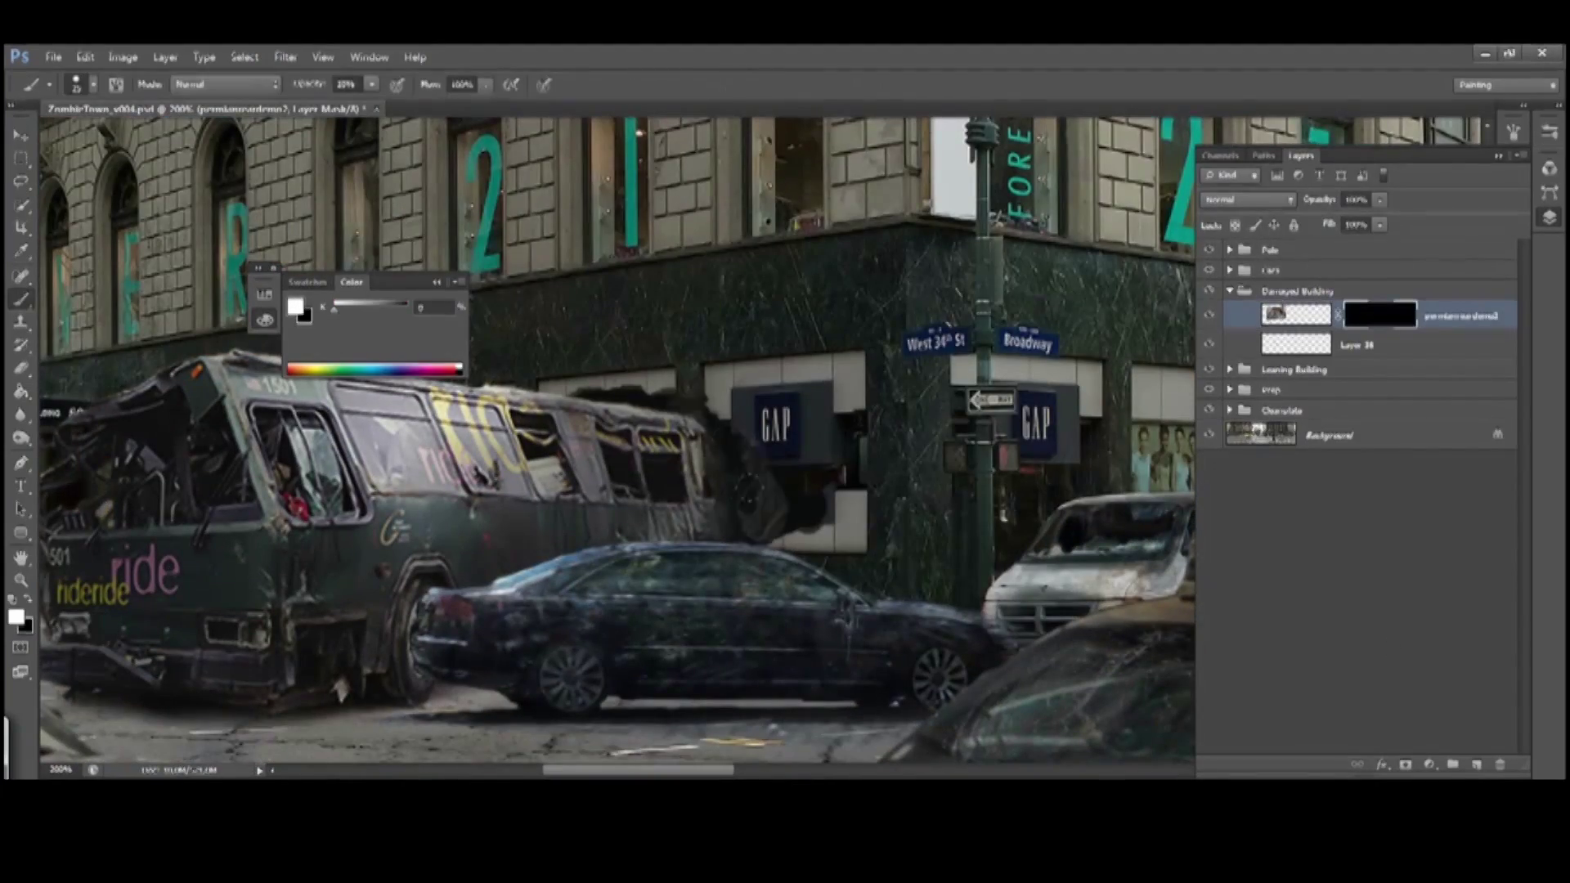
Paint on the permianreardemo2 layer's mask at 20% opacity to reveal rubble and broken structure around the hole and GAP sign
drag(779, 488, 723, 523)
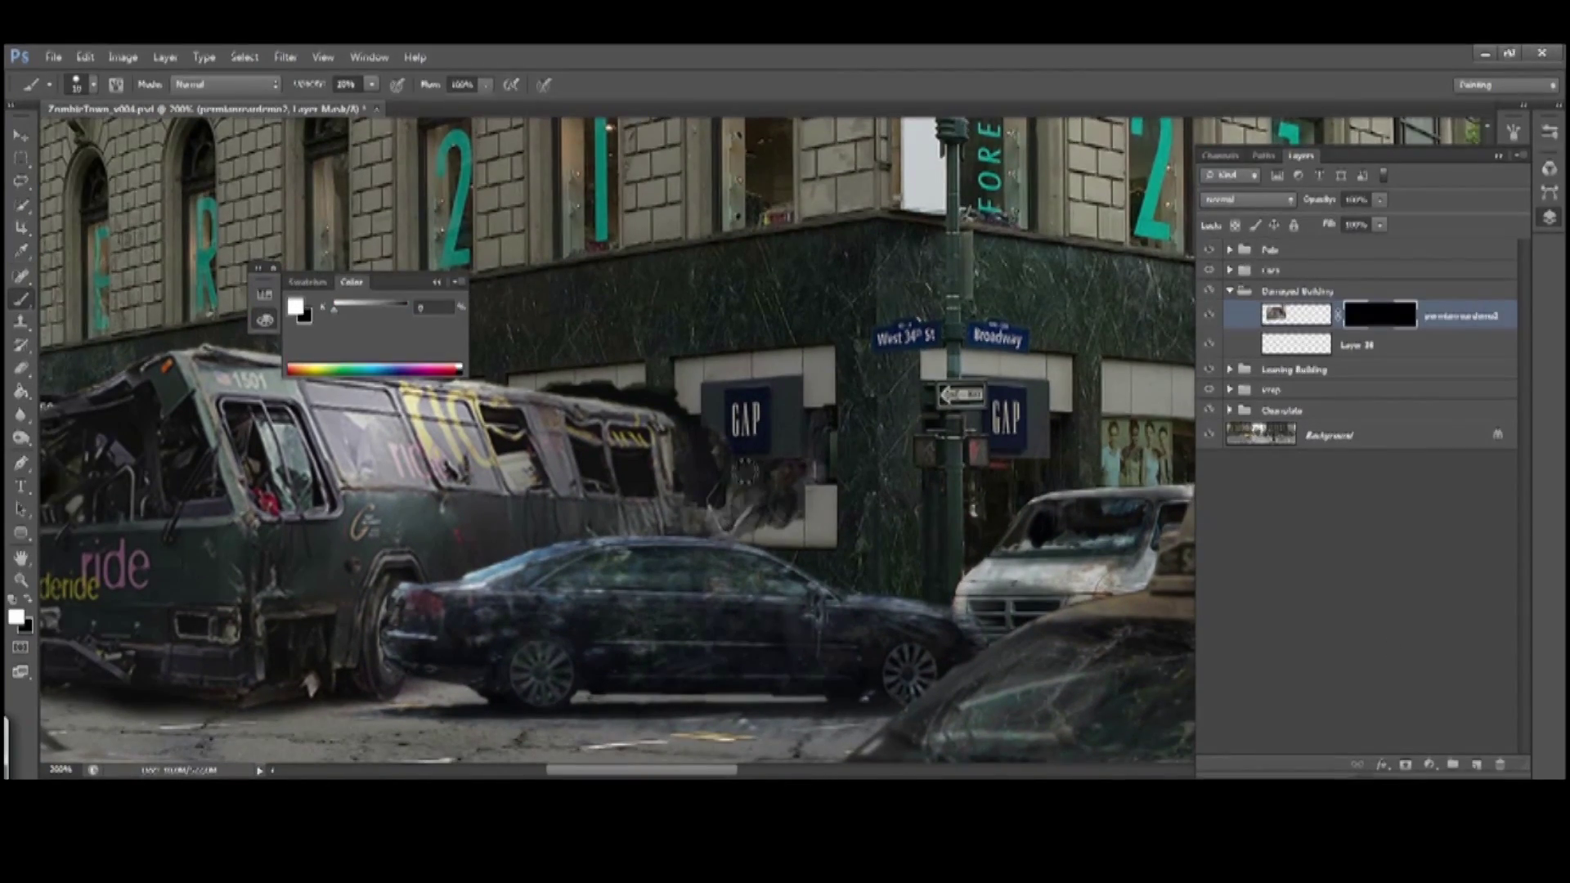
drag(746, 472, 736, 403)
drag(667, 292, 722, 328)
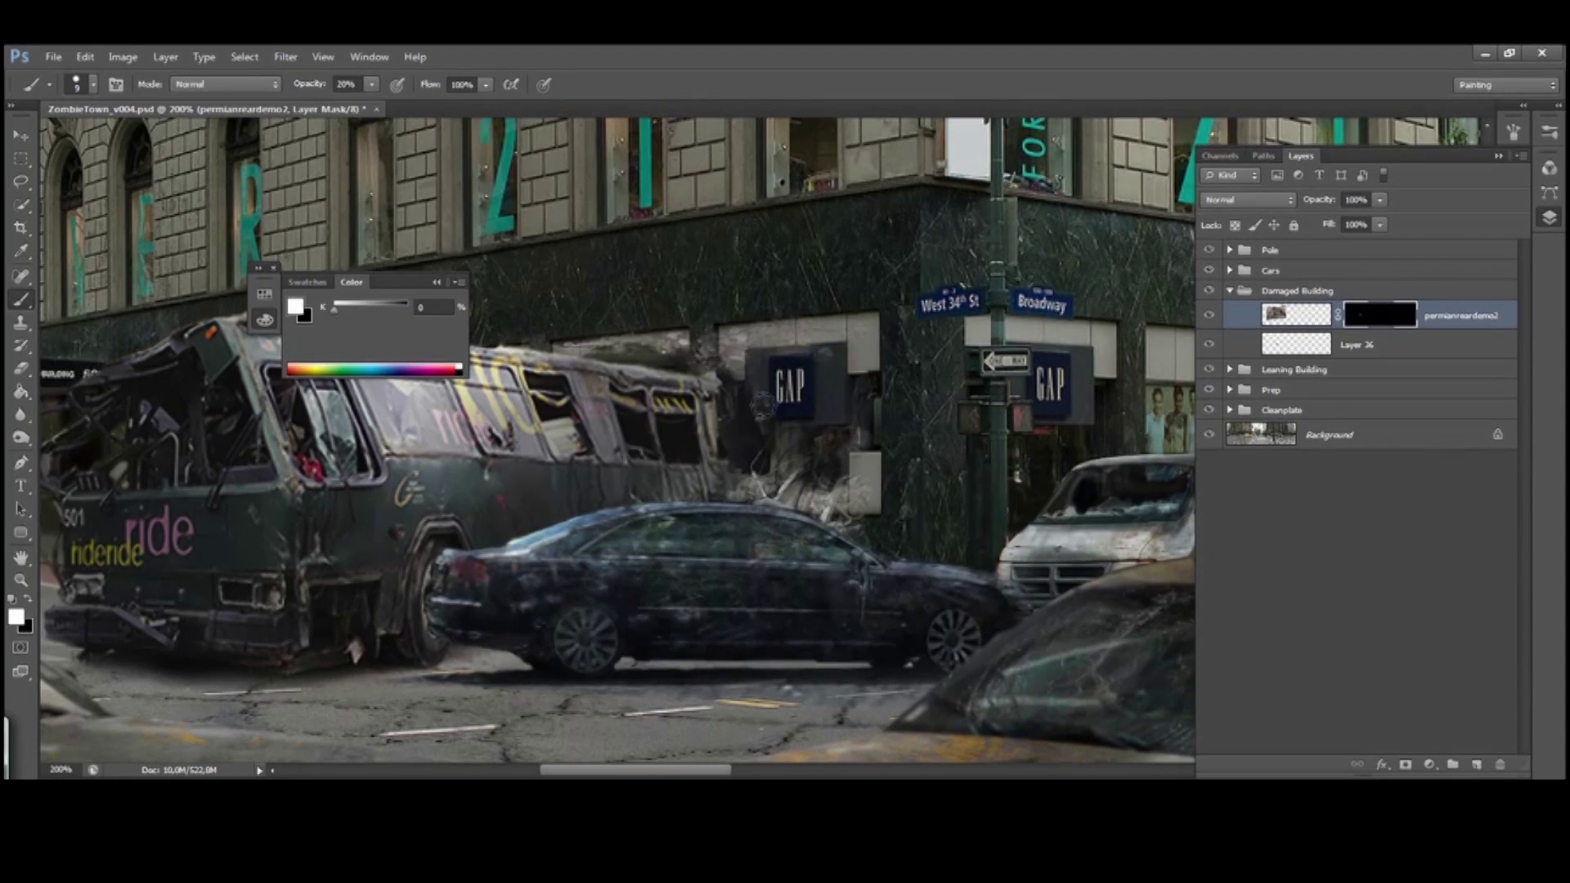
drag(768, 425, 700, 425)
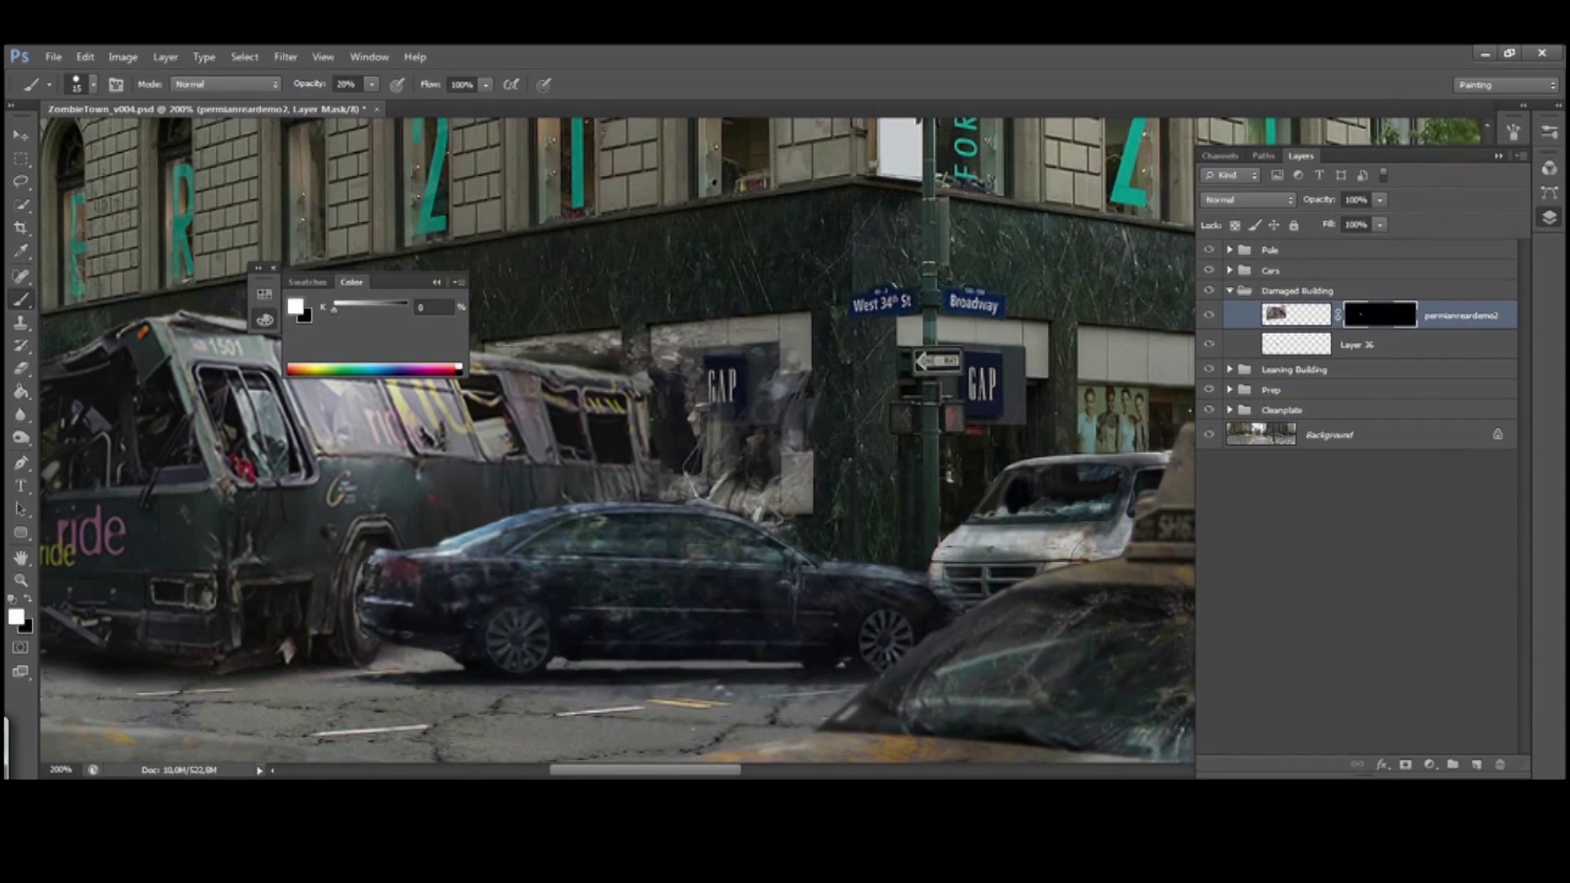
key(ctrl+minus)
key(ctrl+minus)
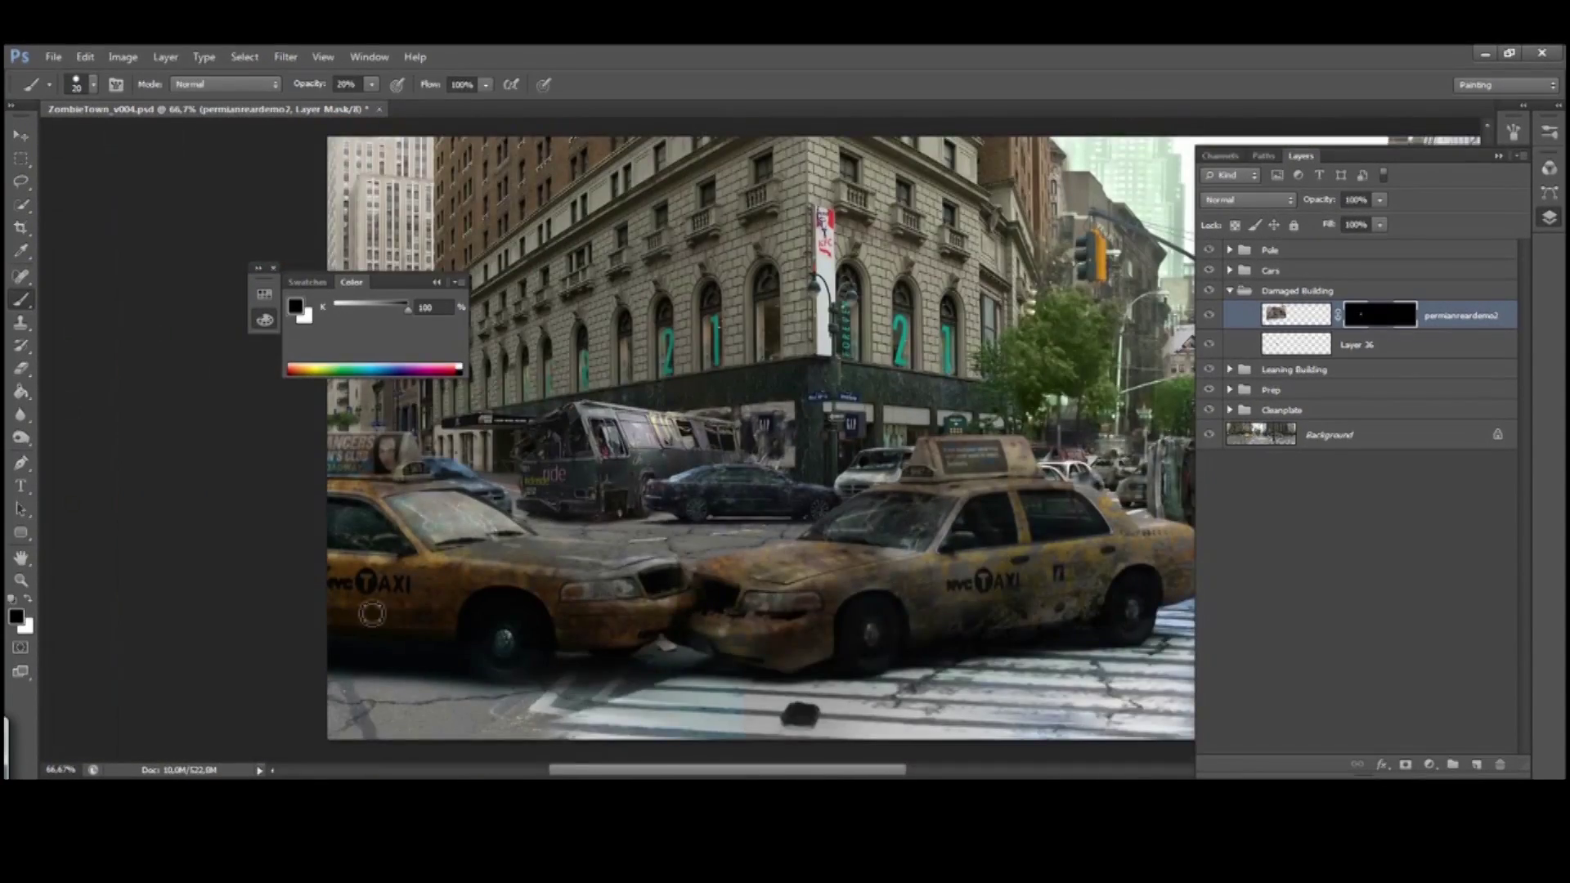
drag(736, 425, 603, 421)
Place the cracked_wall__by_adigitaldreamer texture from the elements folder over the storefront wall behind the bus
key(v)
key(m)
click(150, 266)
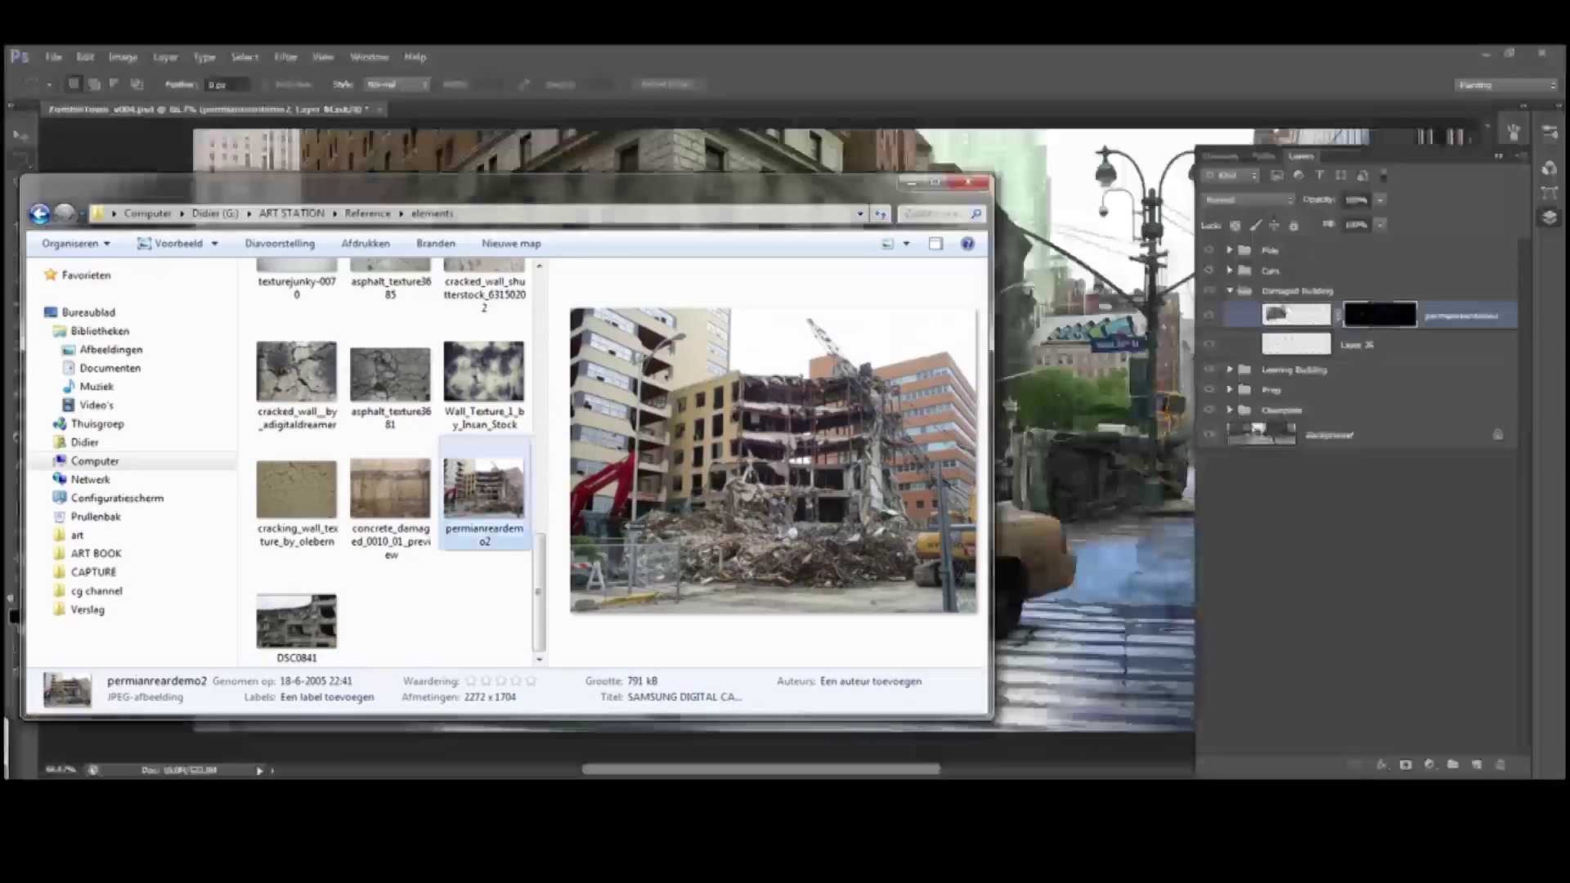
click(298, 350)
drag(298, 351, 624, 408)
drag(928, 640, 725, 488)
drag(624, 412, 601, 406)
Enlarge and distort the cracked-wall texture to match the perspective of the marble storefront wall, then apply the transformation
key(ctrl+plus)
key(ctrl+plus)
drag(1020, 213, 880, 318)
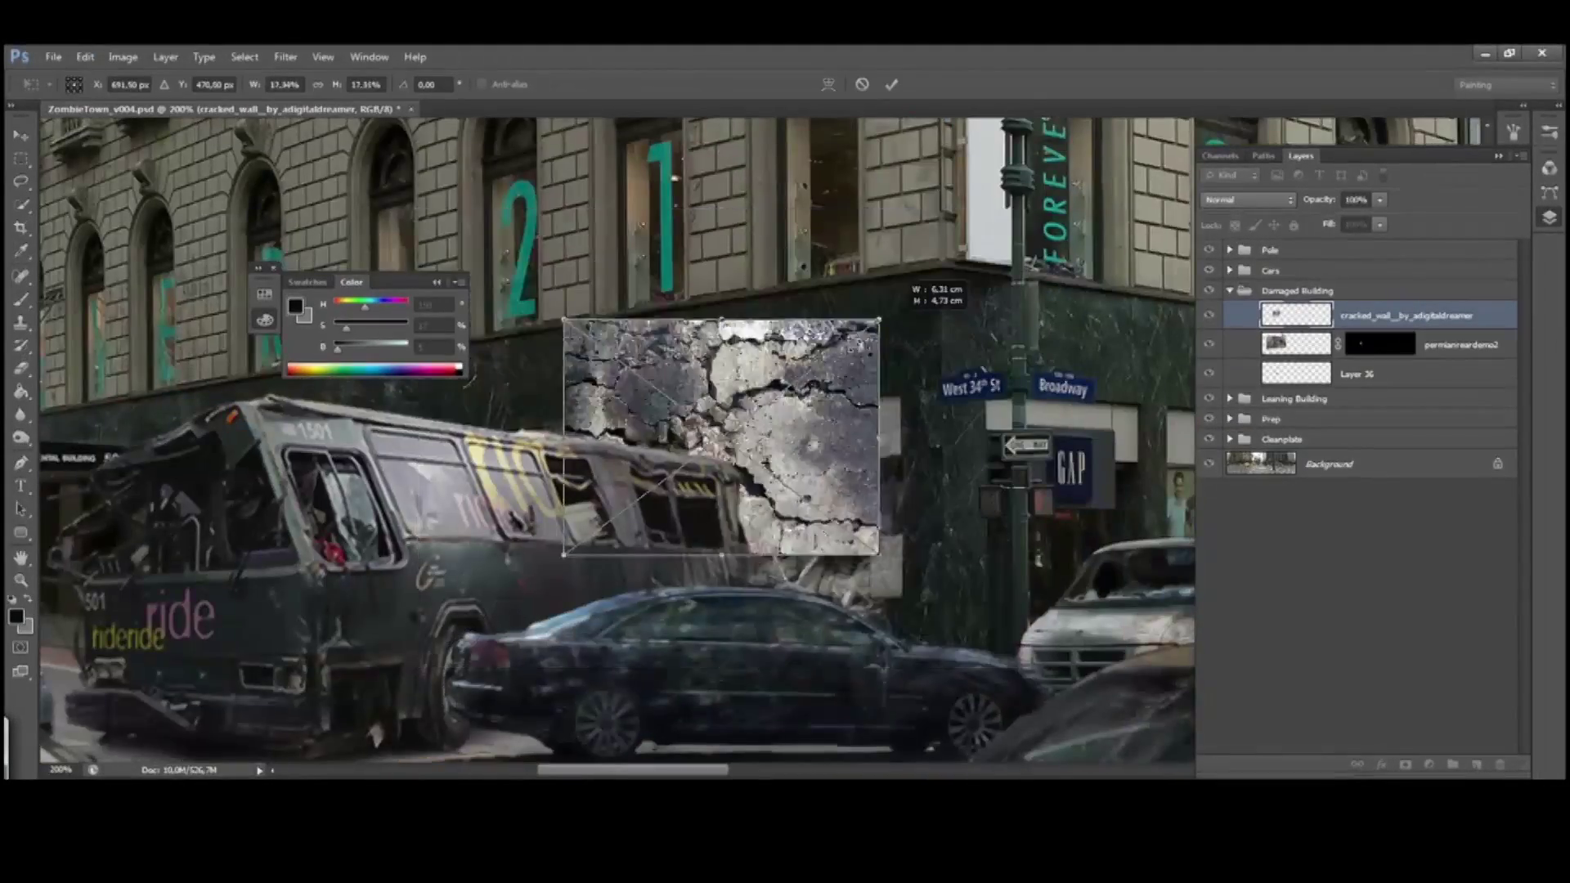
drag(735, 425, 690, 285)
drag(521, 179, 340, 158)
drag(736, 425, 774, 474)
drag(379, 206, 592, 274)
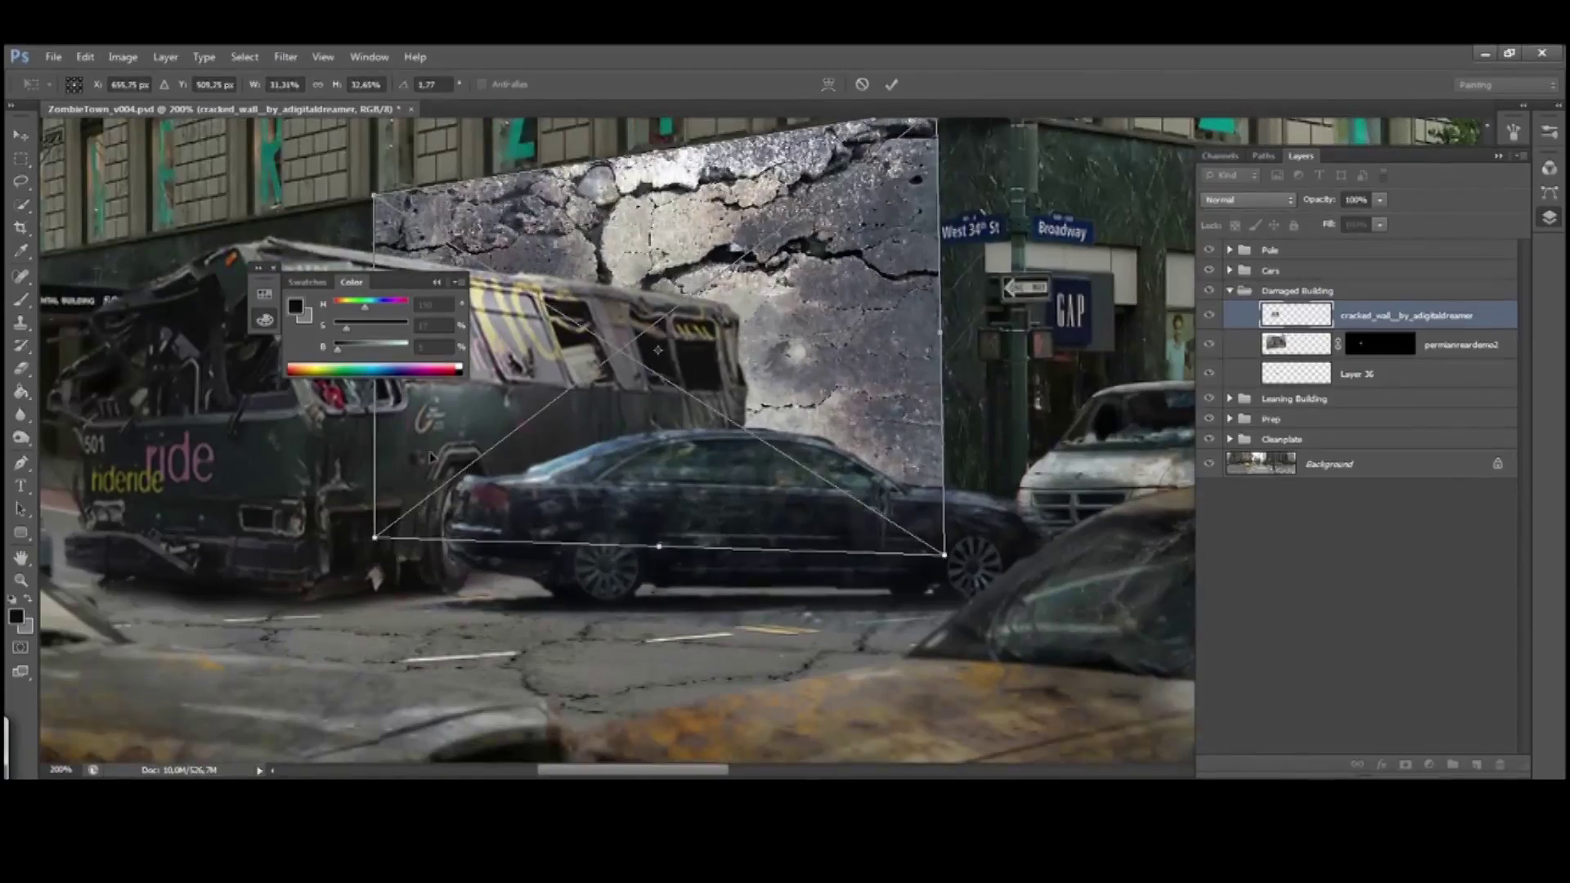
key(Return)
Blend the cracked-wall texture with Multiply and brighten it with Levels so mainly the dark cracks show on the marble
scroll(573, 409, up, 2)
key(shift+alt+m)
scroll(572, 408, up, 2)
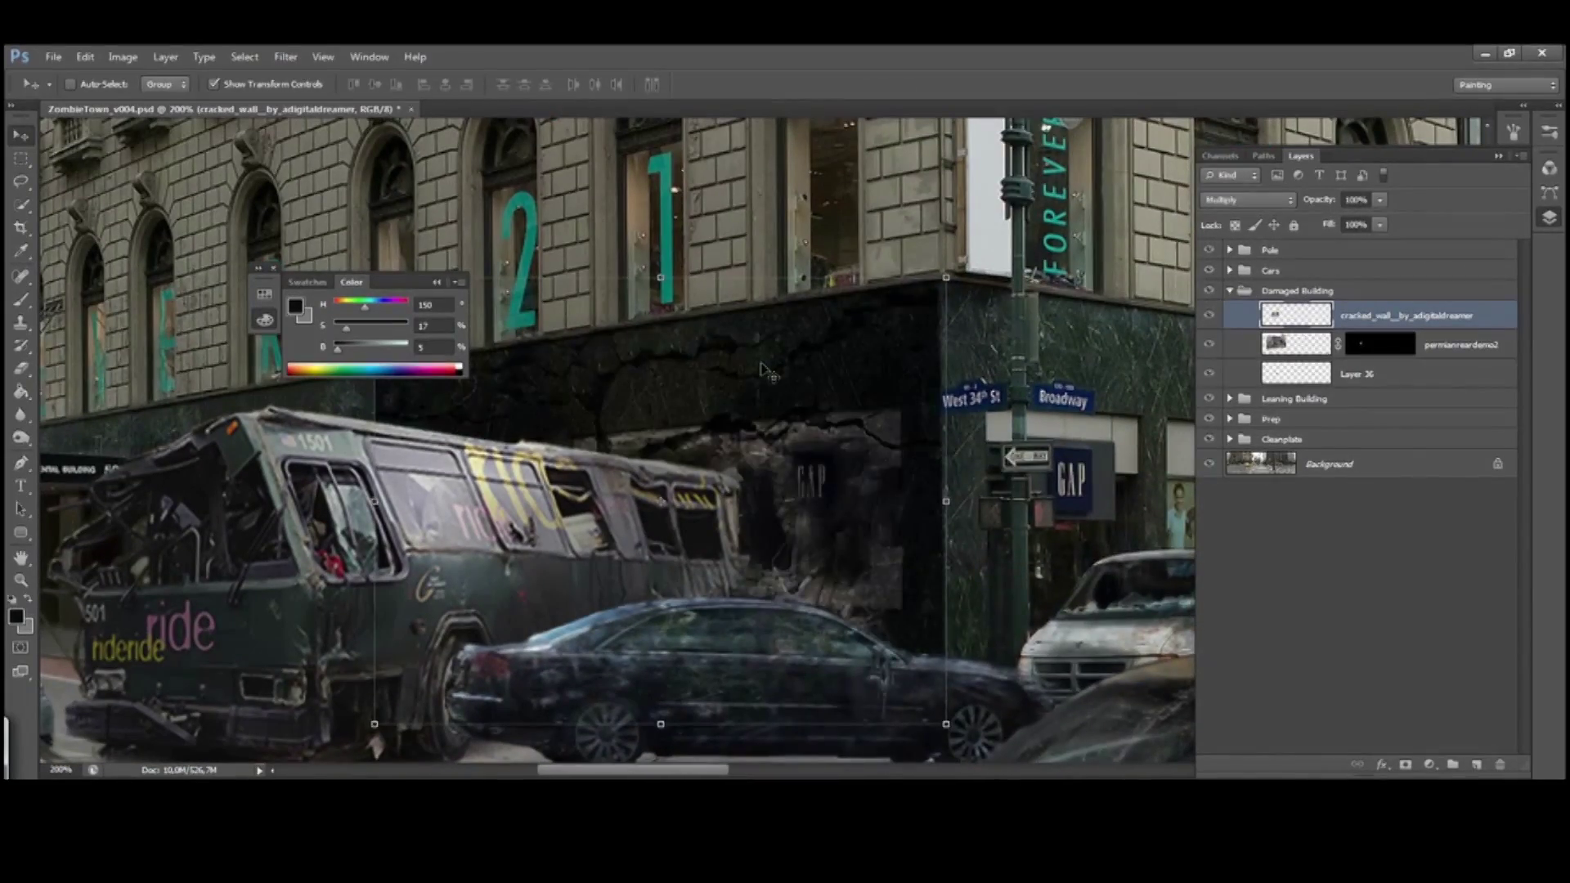
key(ctrl+l)
drag(1033, 641, 907, 646)
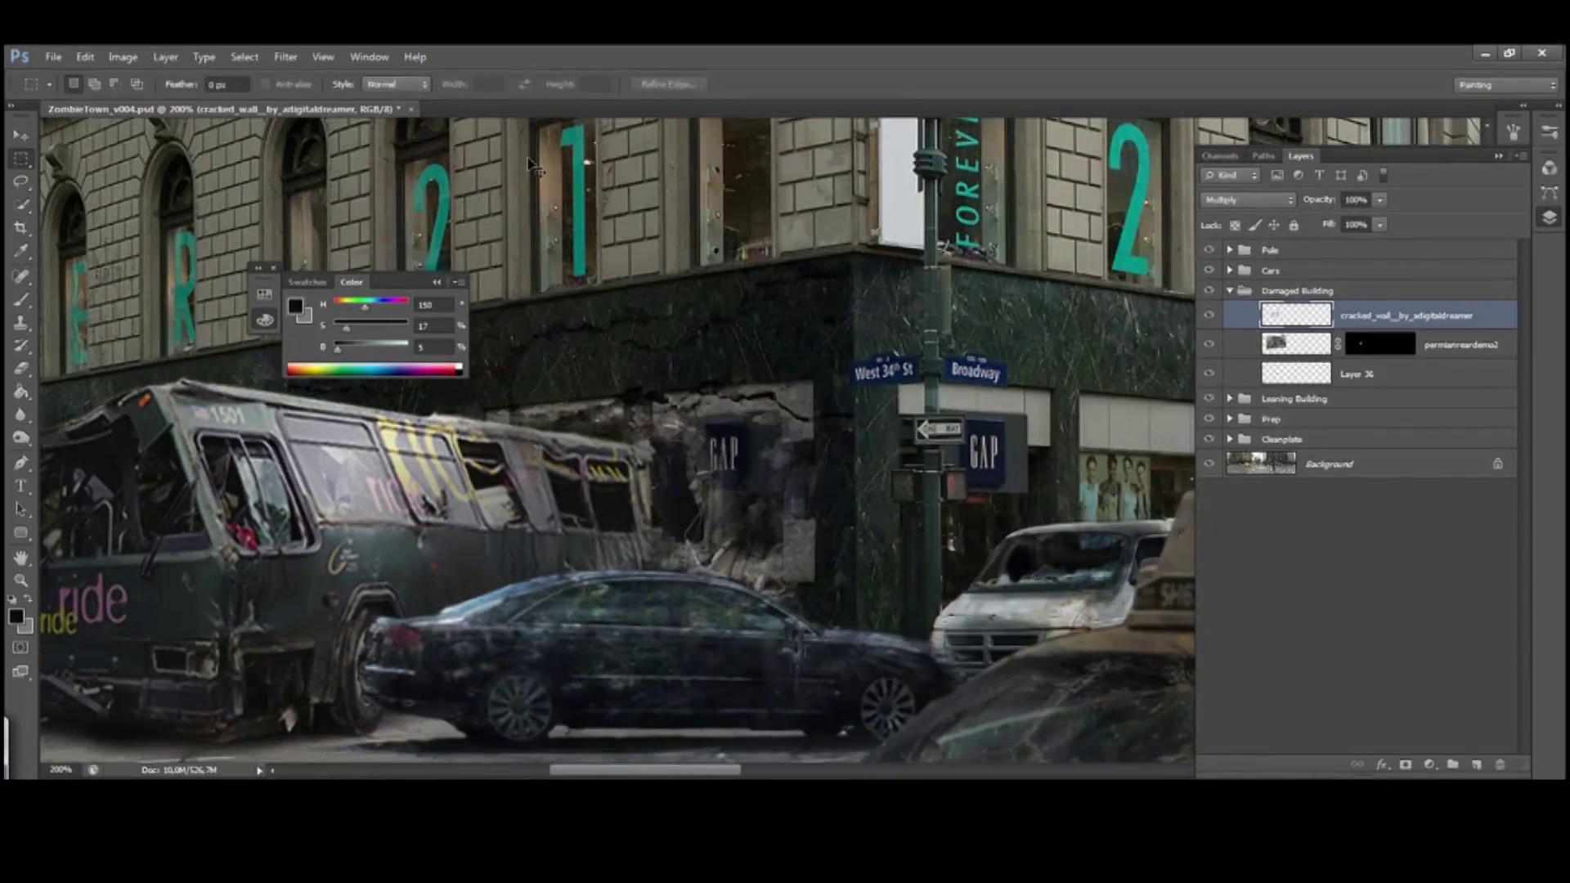
On a new layer above the cracked wall, sample nearby colours and paint highlights along the marble cracks at 100% opacity
key(ctrl+plus)
click(1513, 132)
click(1513, 132)
key(0)
alt+click(907, 406)
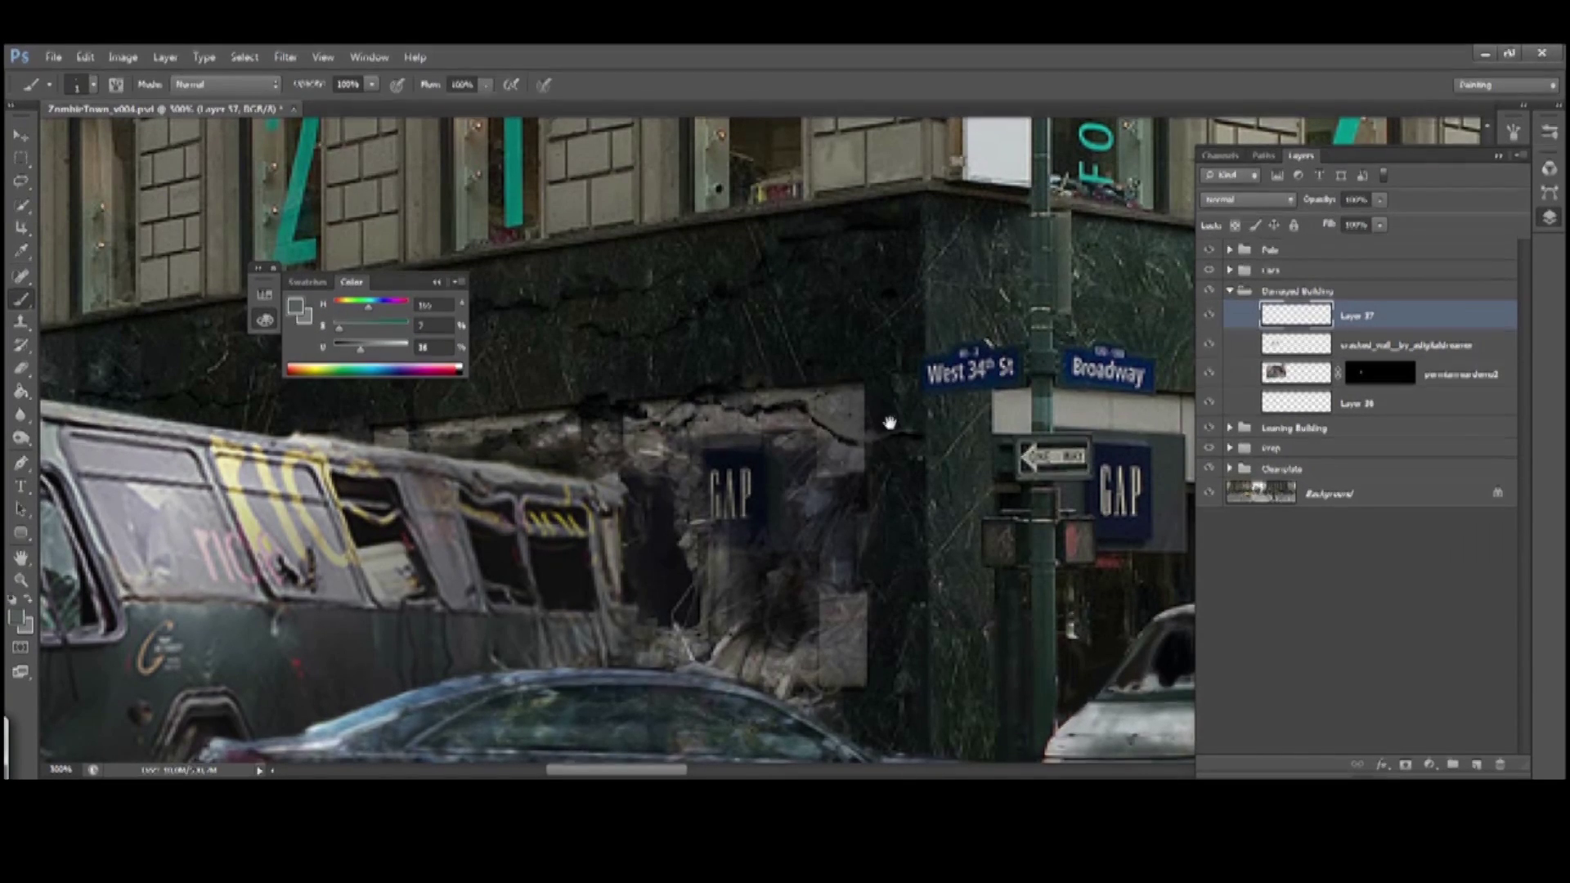
drag(889, 422, 928, 398)
drag(813, 392, 848, 403)
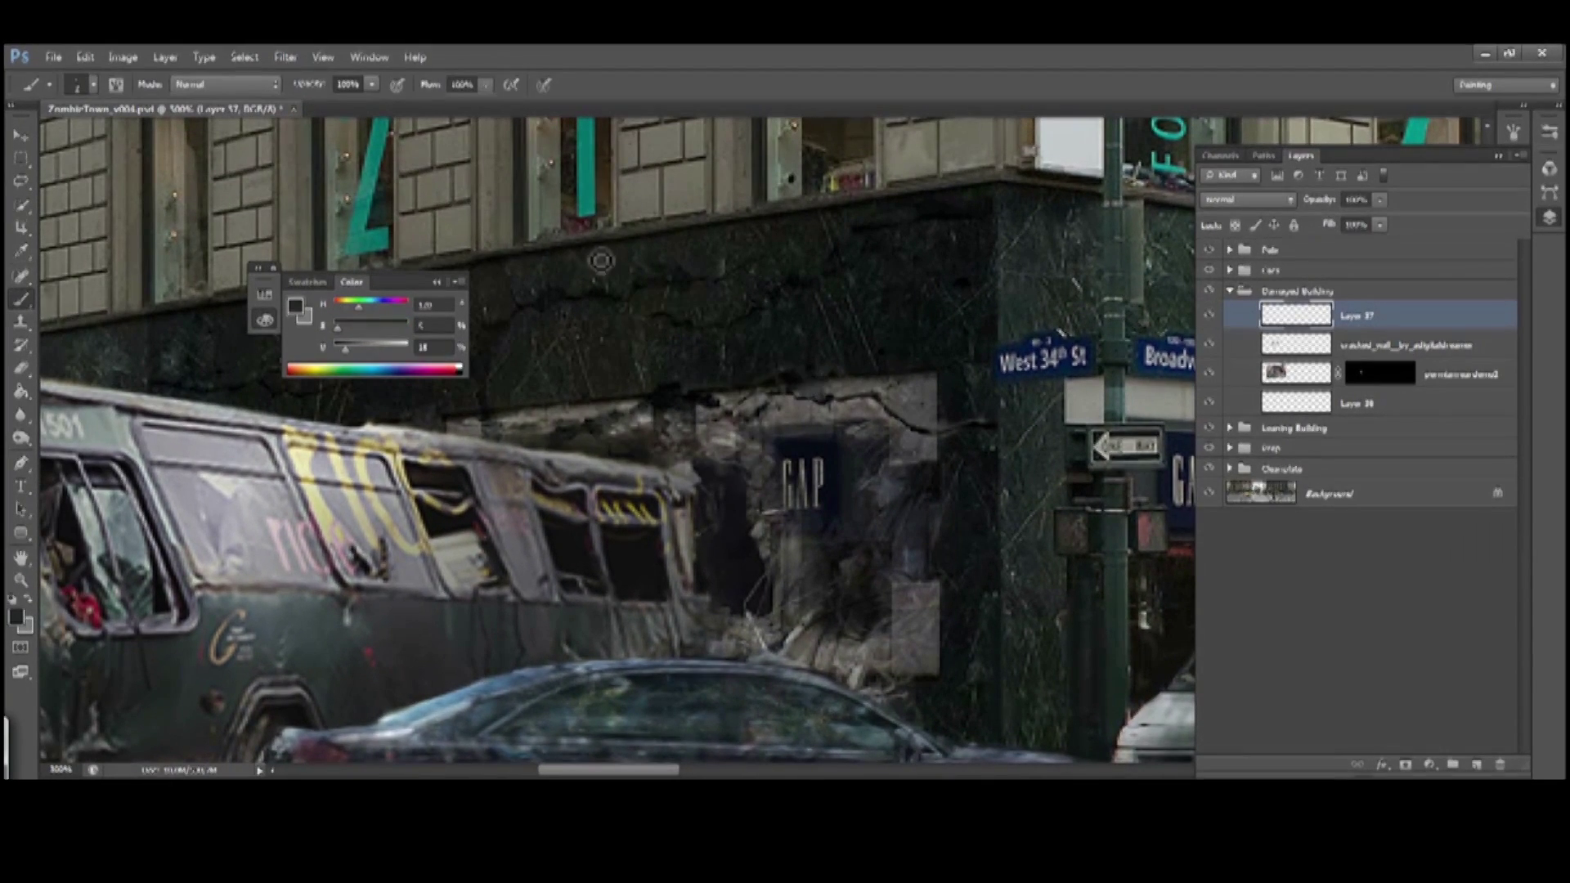
drag(711, 295, 714, 308)
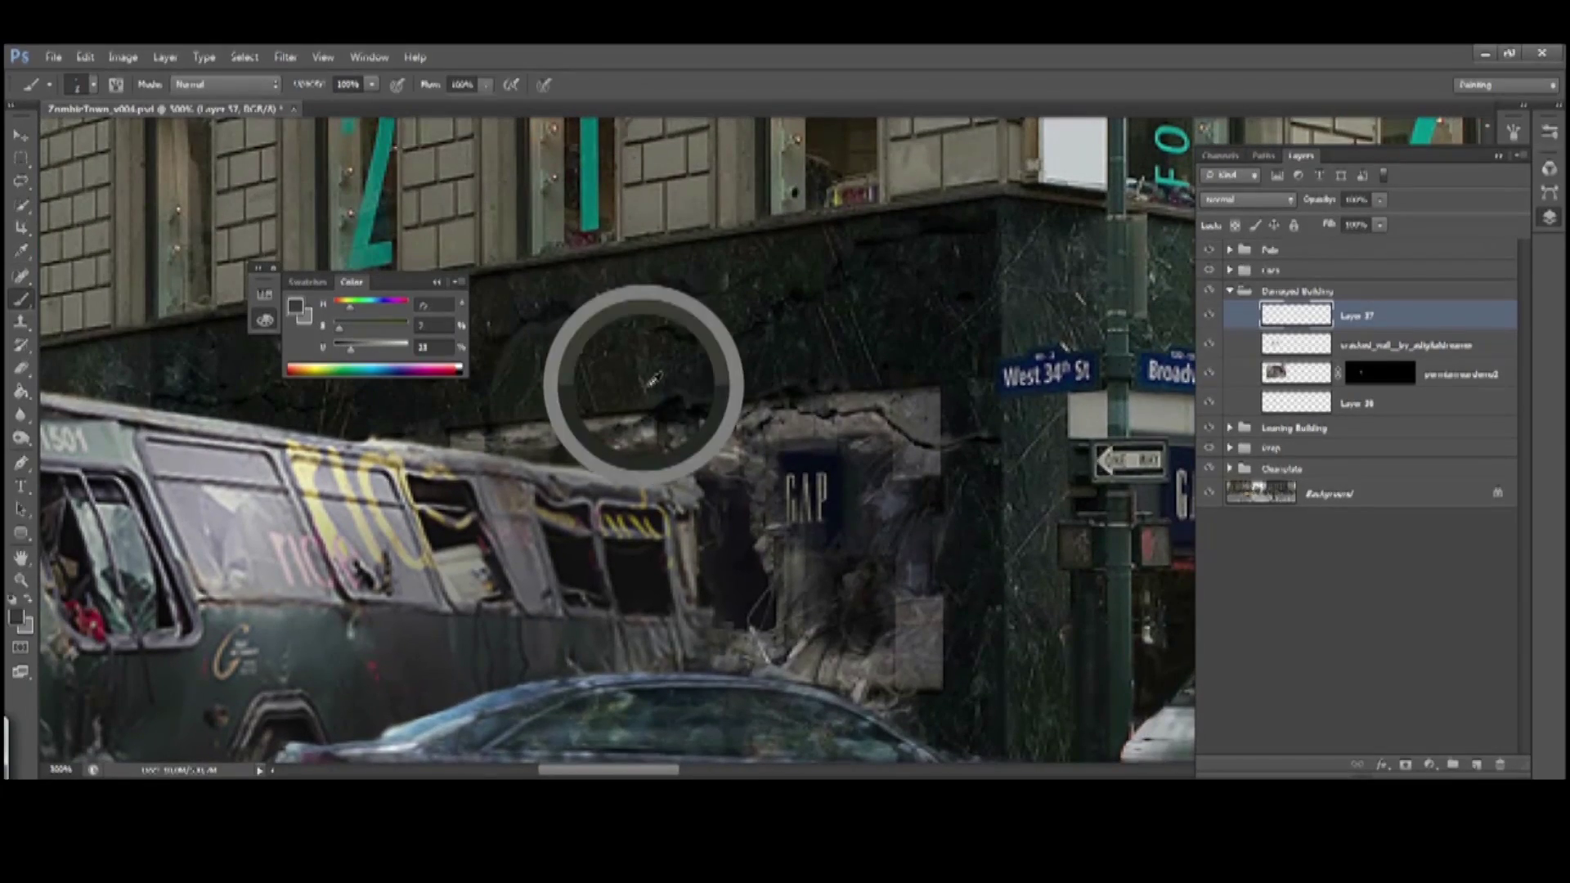
Paint further crack and broken-stone details above the hole and on the corner pillar beside the street signs
drag(766, 406, 596, 522)
drag(555, 448, 745, 286)
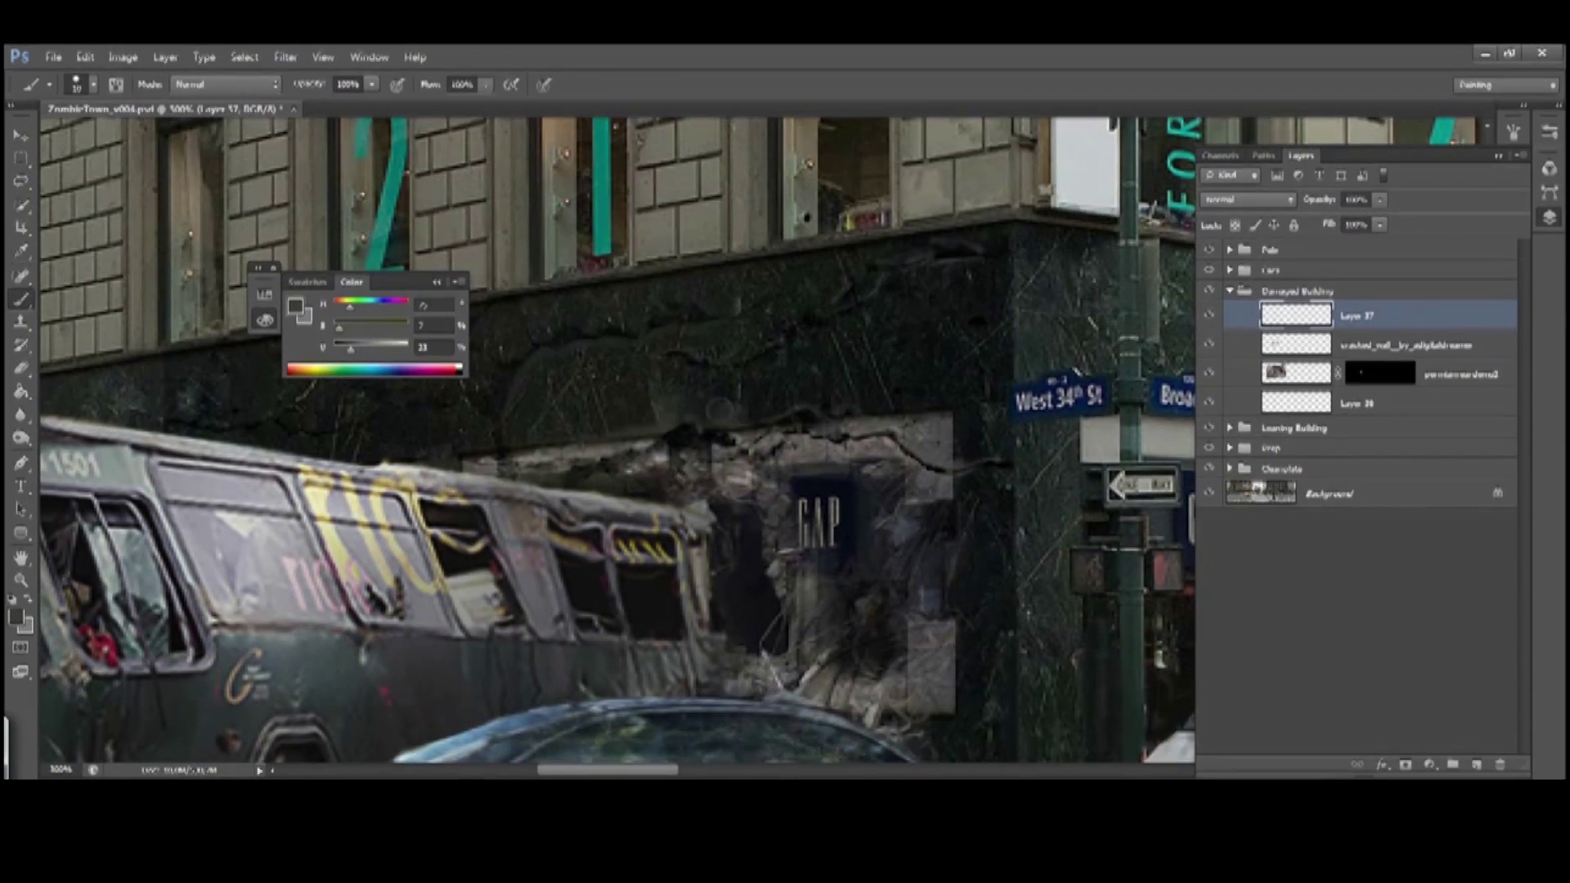
drag(665, 349, 736, 333)
drag(1119, 430, 760, 490)
drag(701, 447, 722, 404)
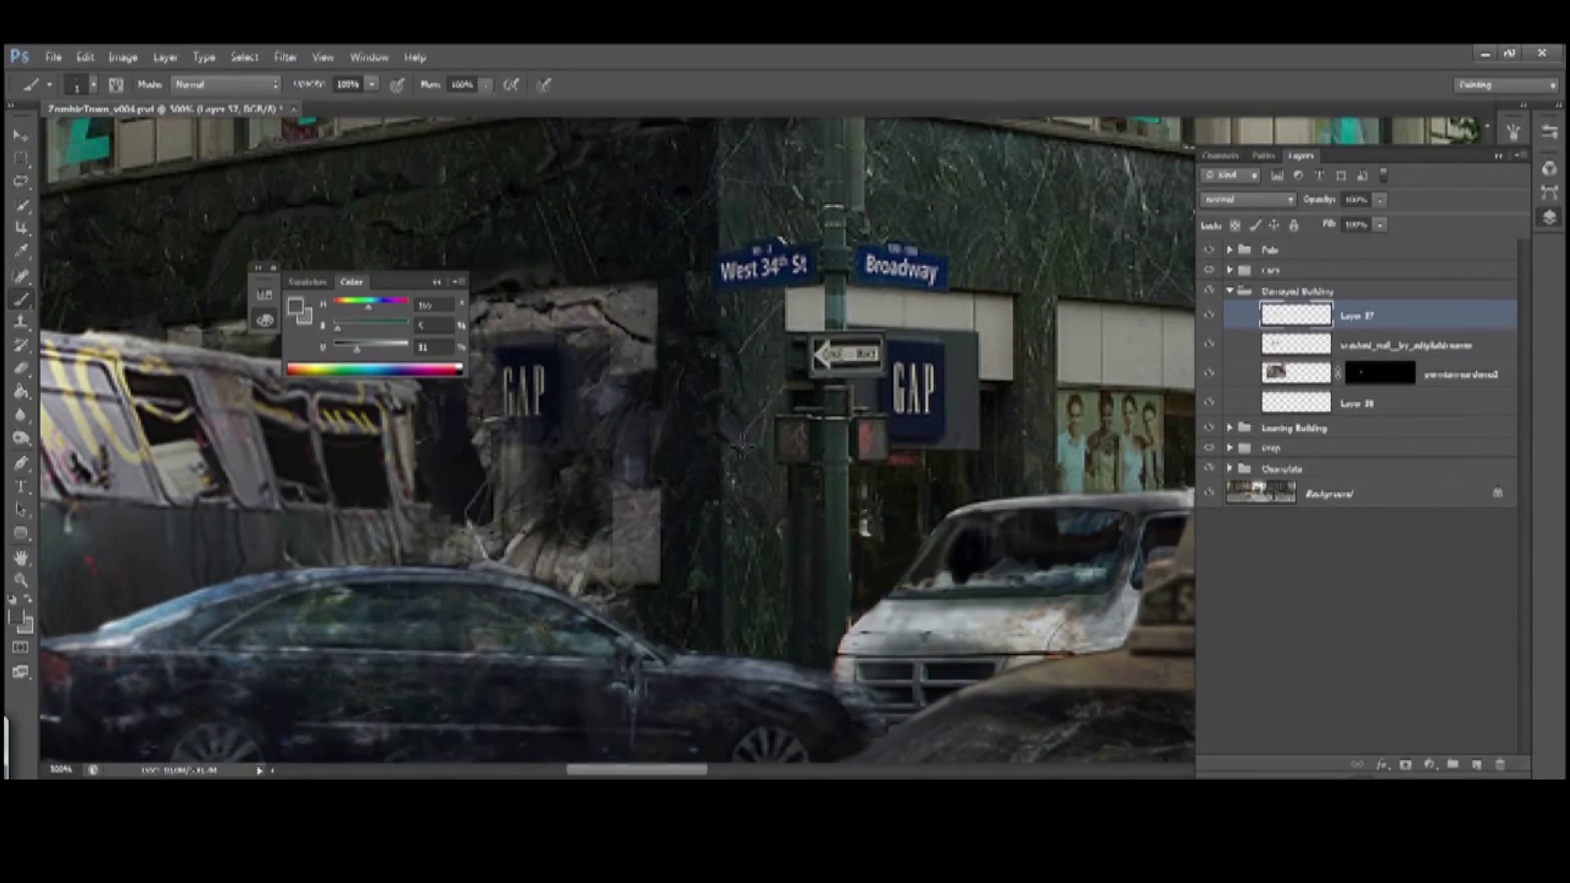
scroll(741, 445, down, 2)
mouse_move(741, 446)
mouse_down()
mouse_move(734, 544)
mouse_move(805, 542)
mouse_up()
Collapse the Damaged Building group and place the asphalt_texture3681 image over the corner building, rotated about 90 degrees
click(1229, 291)
key(m)
scroll(805, 542, down, 1)
click(278, 753)
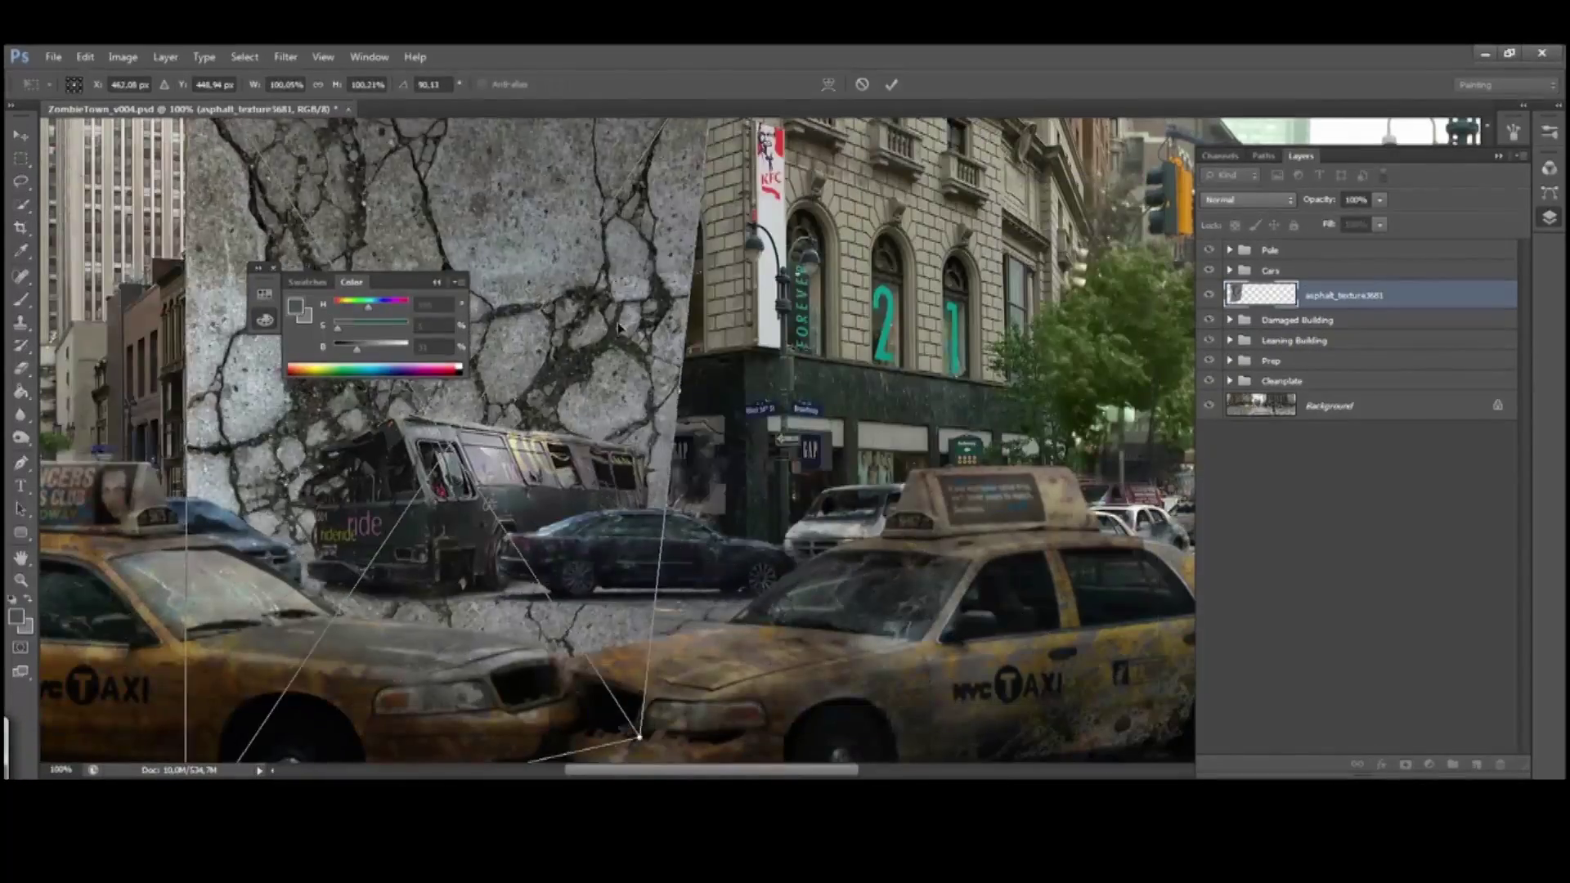
Distort the asphalt texture to follow the perspective of the corner building's side facade and apply the transformation
scroll(606, 609, down, 1)
drag(589, 646, 606, 609)
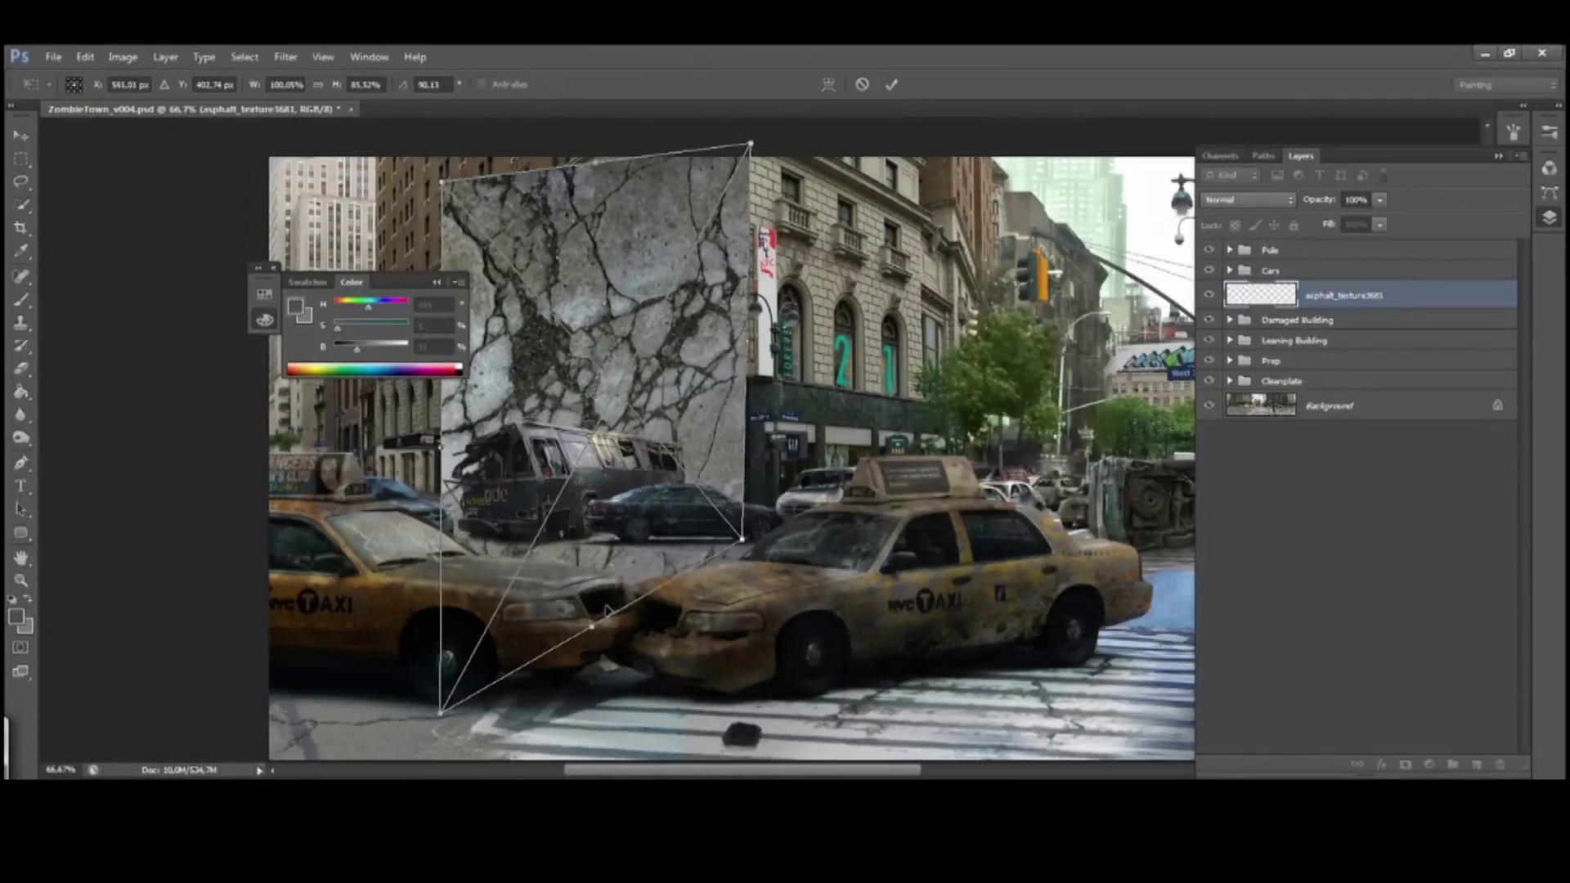
drag(751, 144, 748, 137)
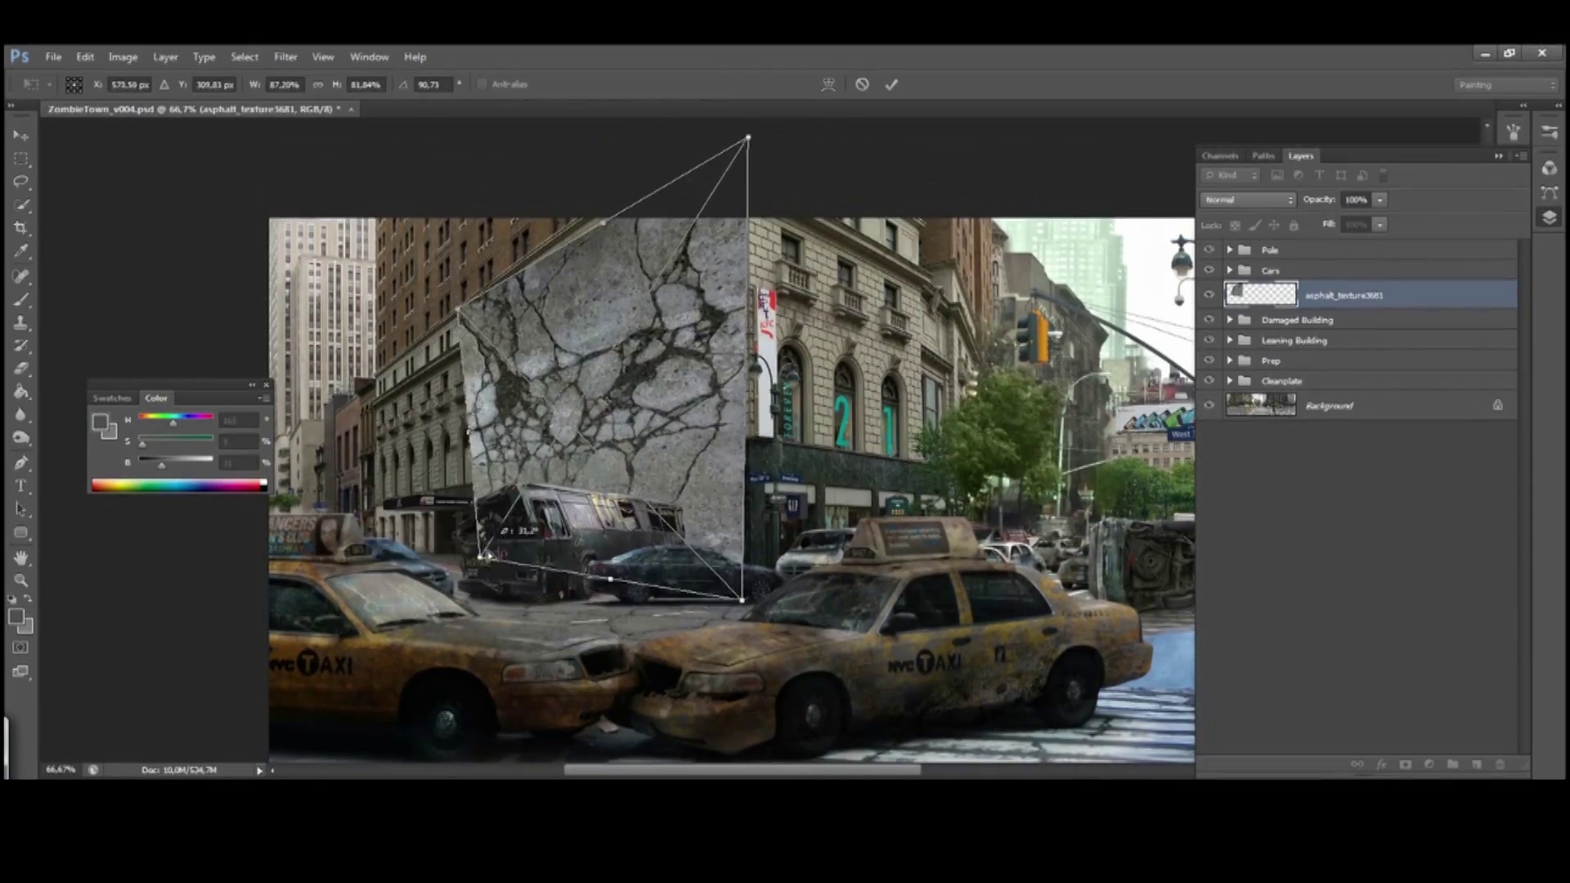
key(Return)
Set the asphalt texture's blend mode to Darken
key(ctrl+plus)
key(m)
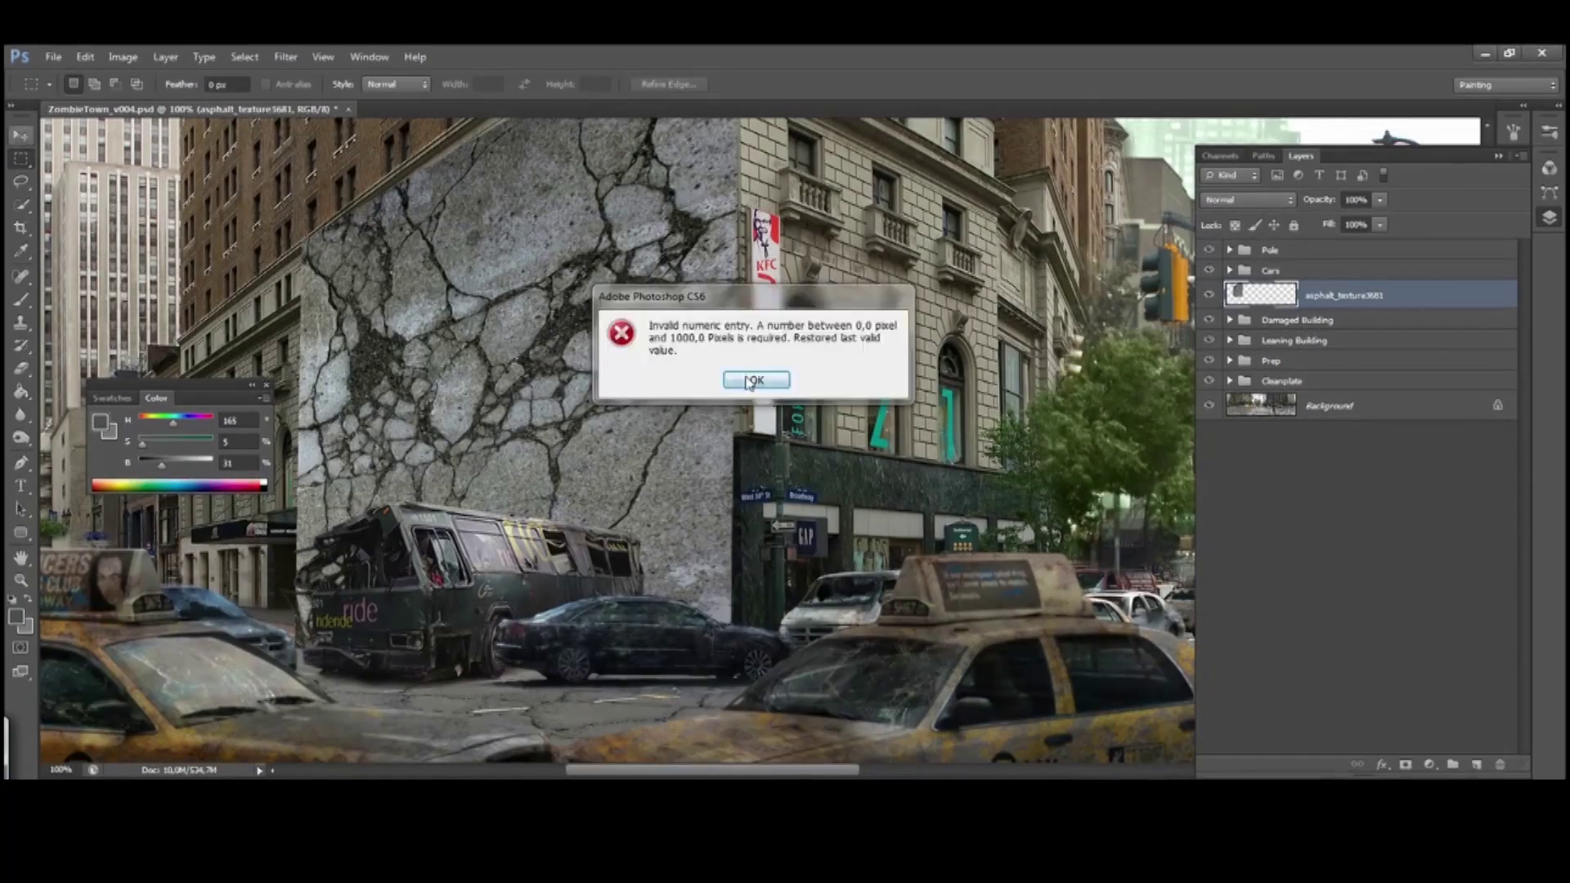
key(shift+plus)
key(shift+plus)
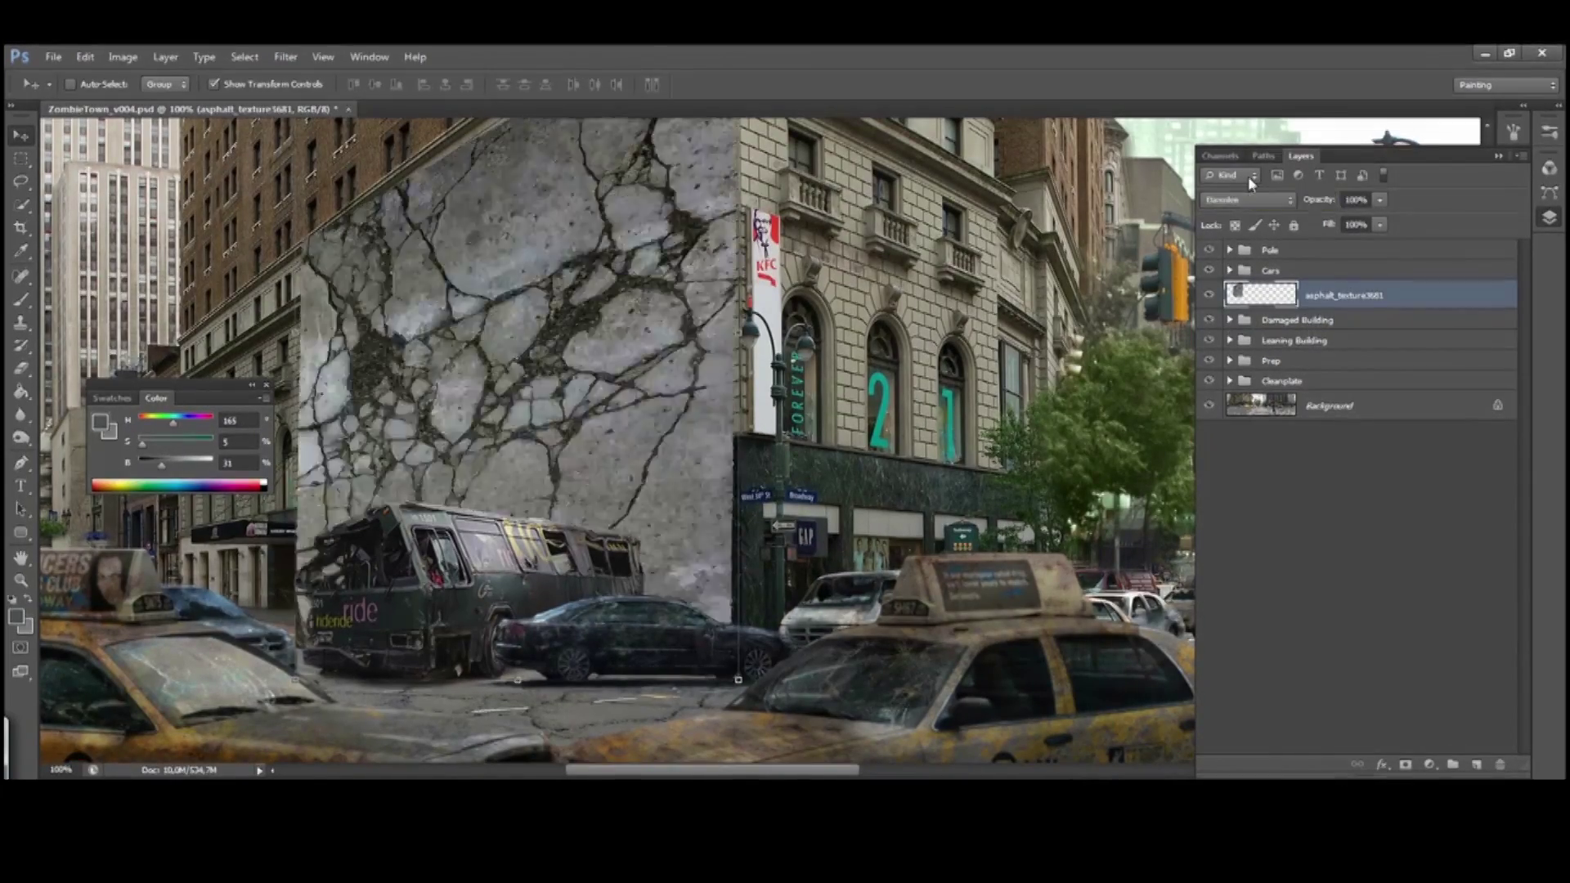
key(ctrl+plus)
Add a black mask to the asphalt texture and paint cracks into the stone facade around the arched windows
alt+click(1406, 765)
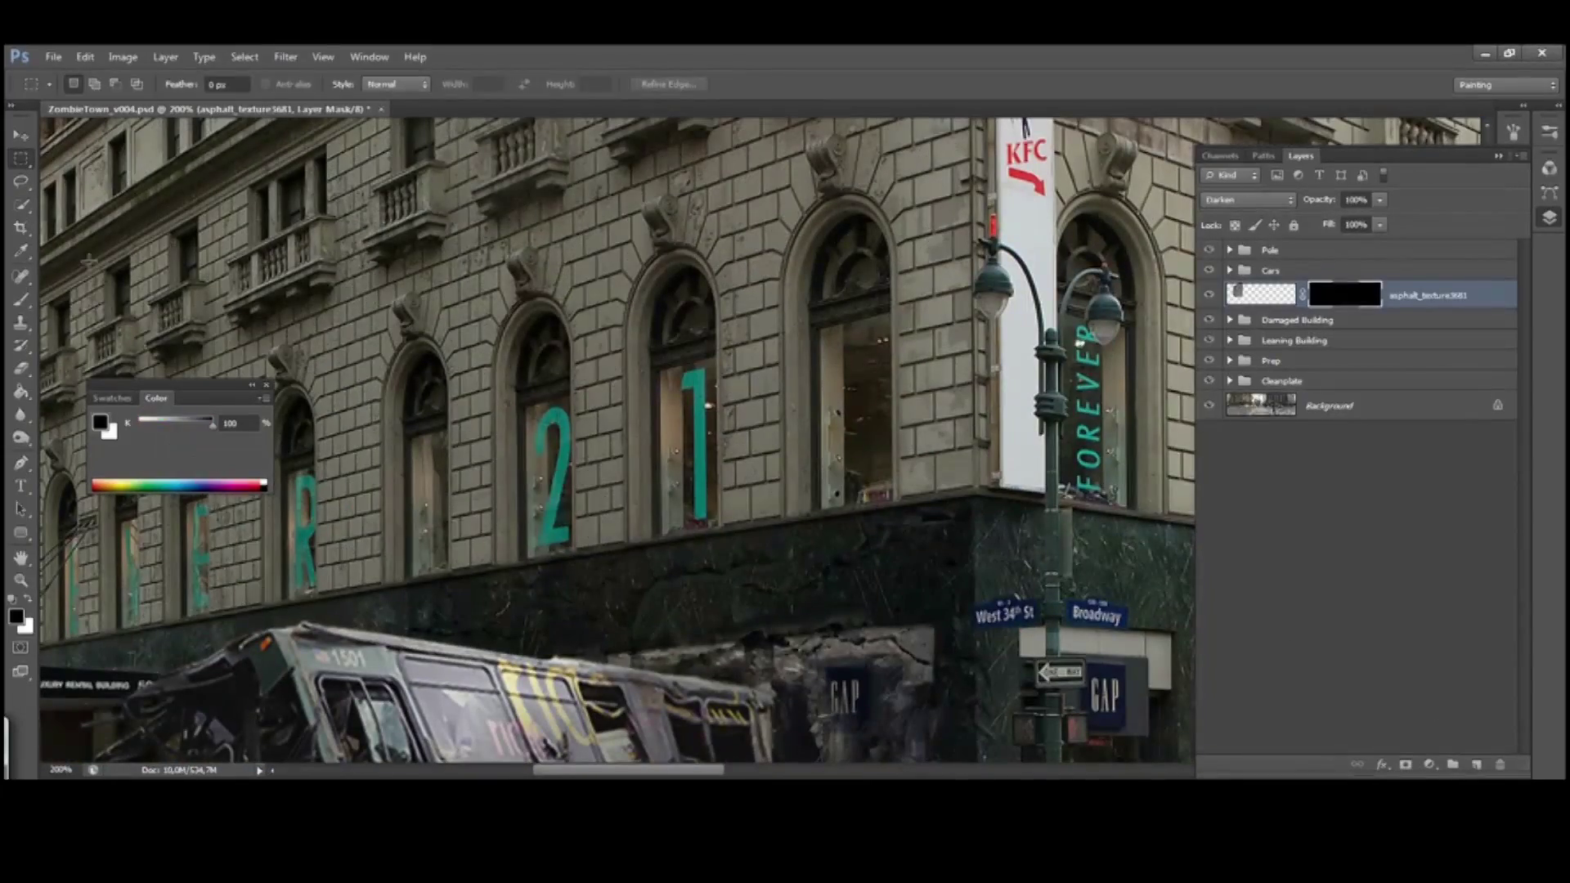
key(b)
mouse_move(730, 470)
mouse_down()
mouse_move(713, 393)
mouse_move(734, 319)
mouse_up()
key(x)
key(x)
drag(595, 110, 629, 332)
scroll(625, 328, down, 6)
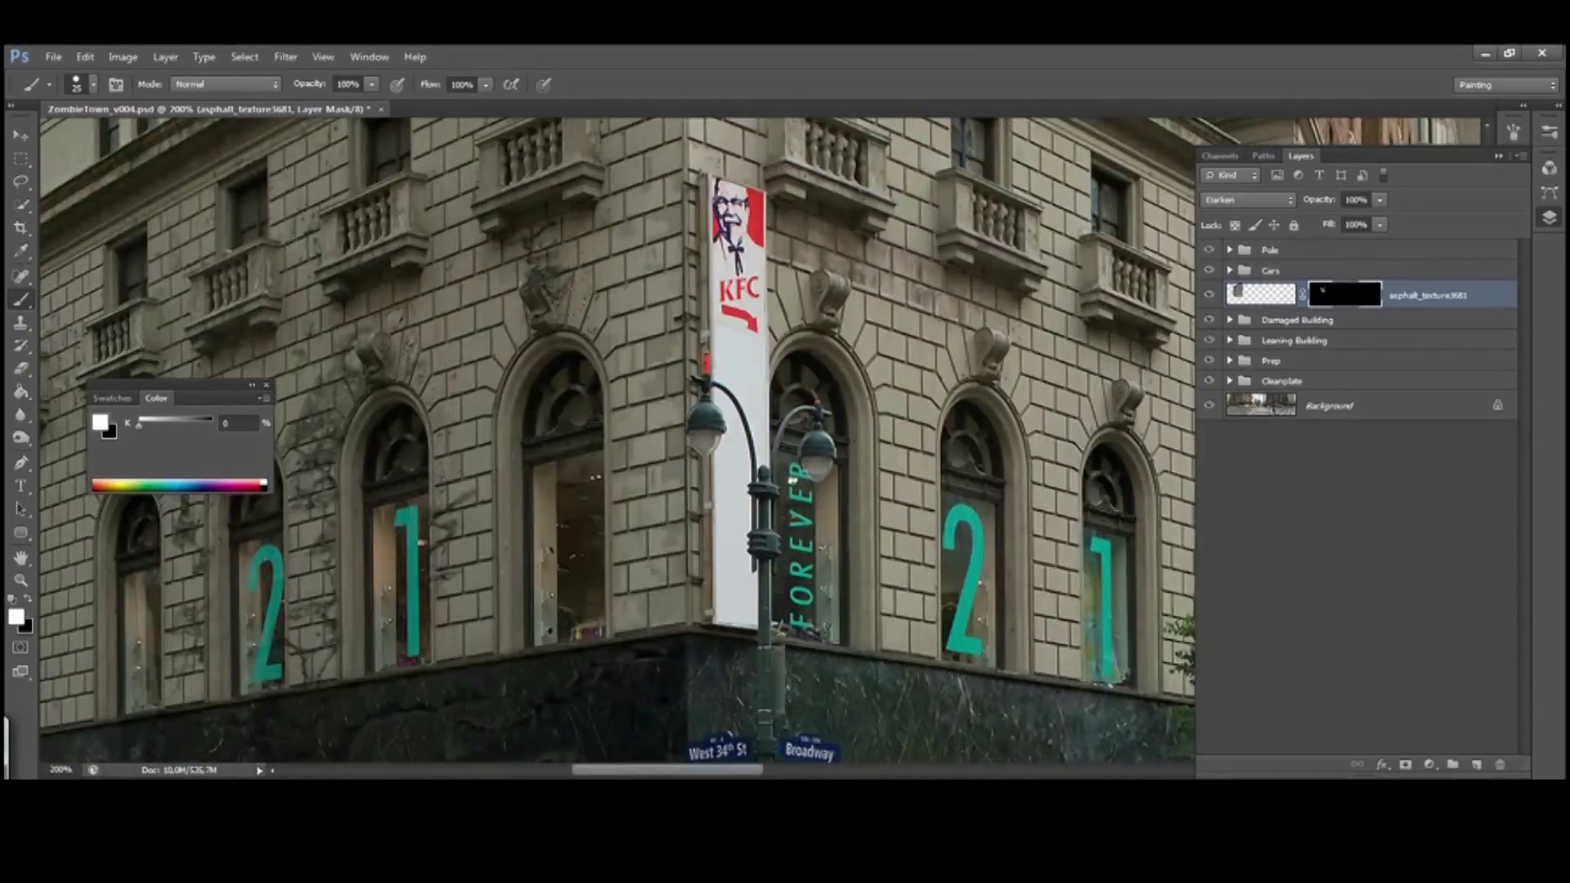
Add a new layer above the asphalt texture for painting over the lettering in the arched windows
key(ctrl+shift+alt+n)
scroll(515, 343, up, 4)
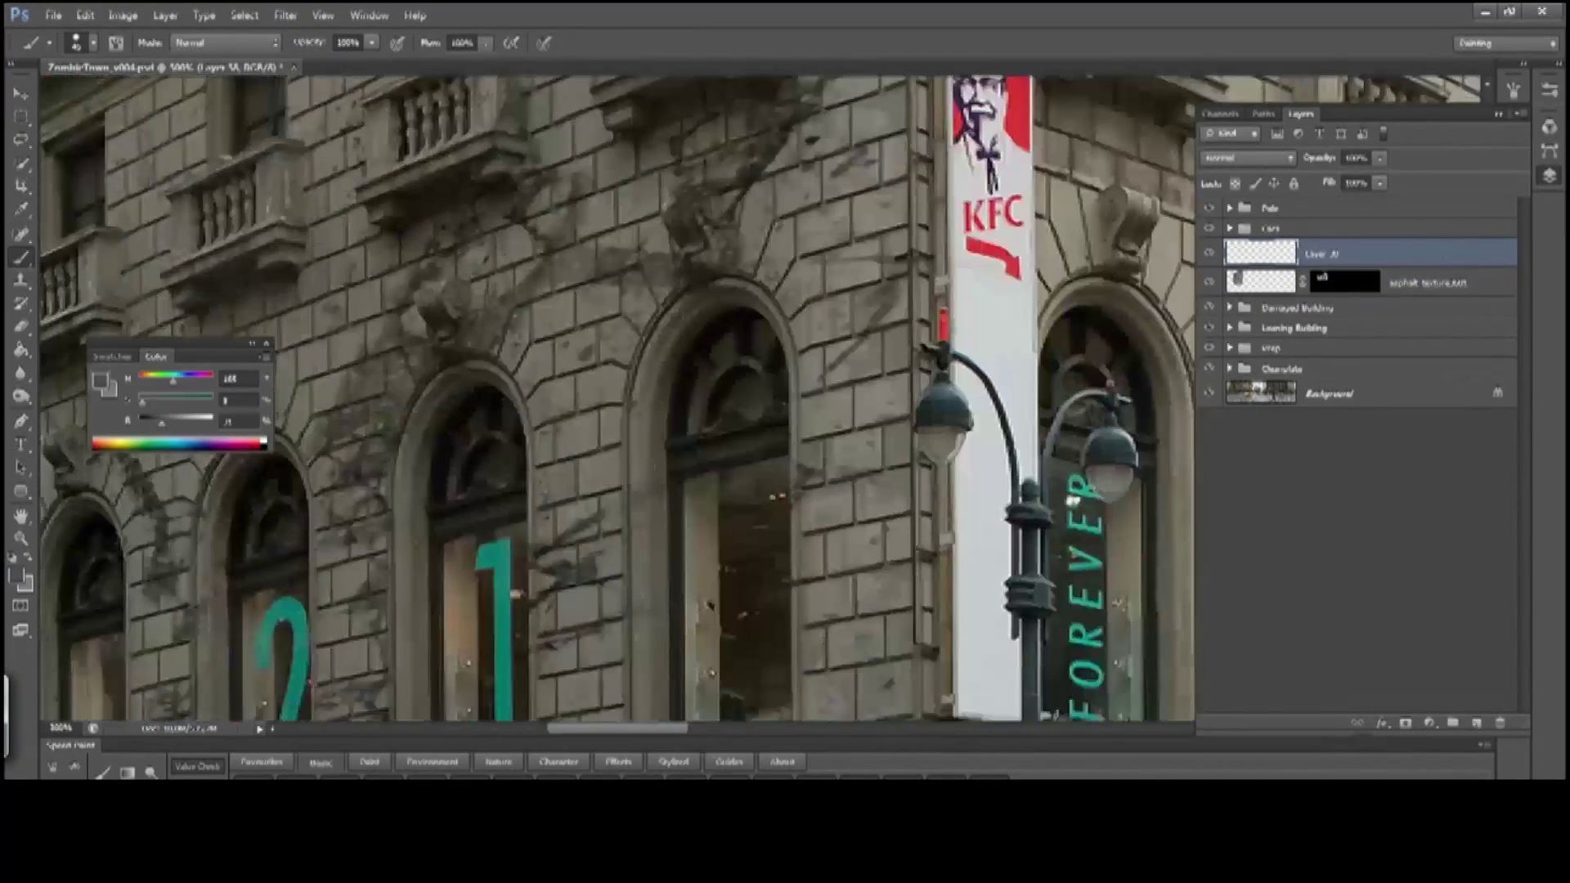
scroll(573, 427, down, 5)
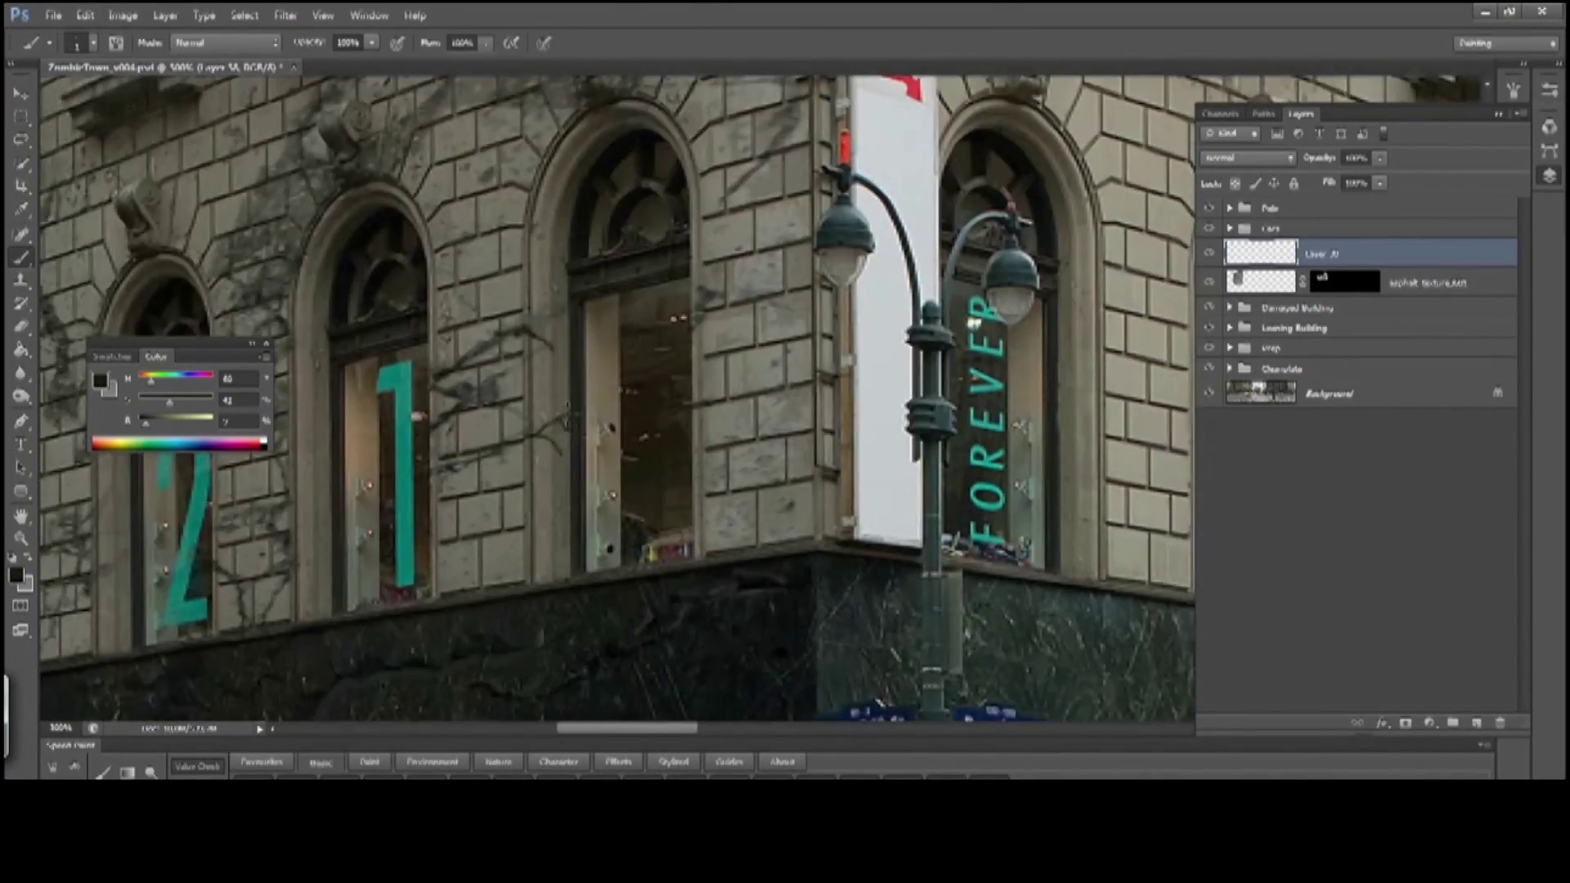
scroll(637, 441, left, 5)
scroll(699, 453, left, 3)
scroll(637, 462, up, 1)
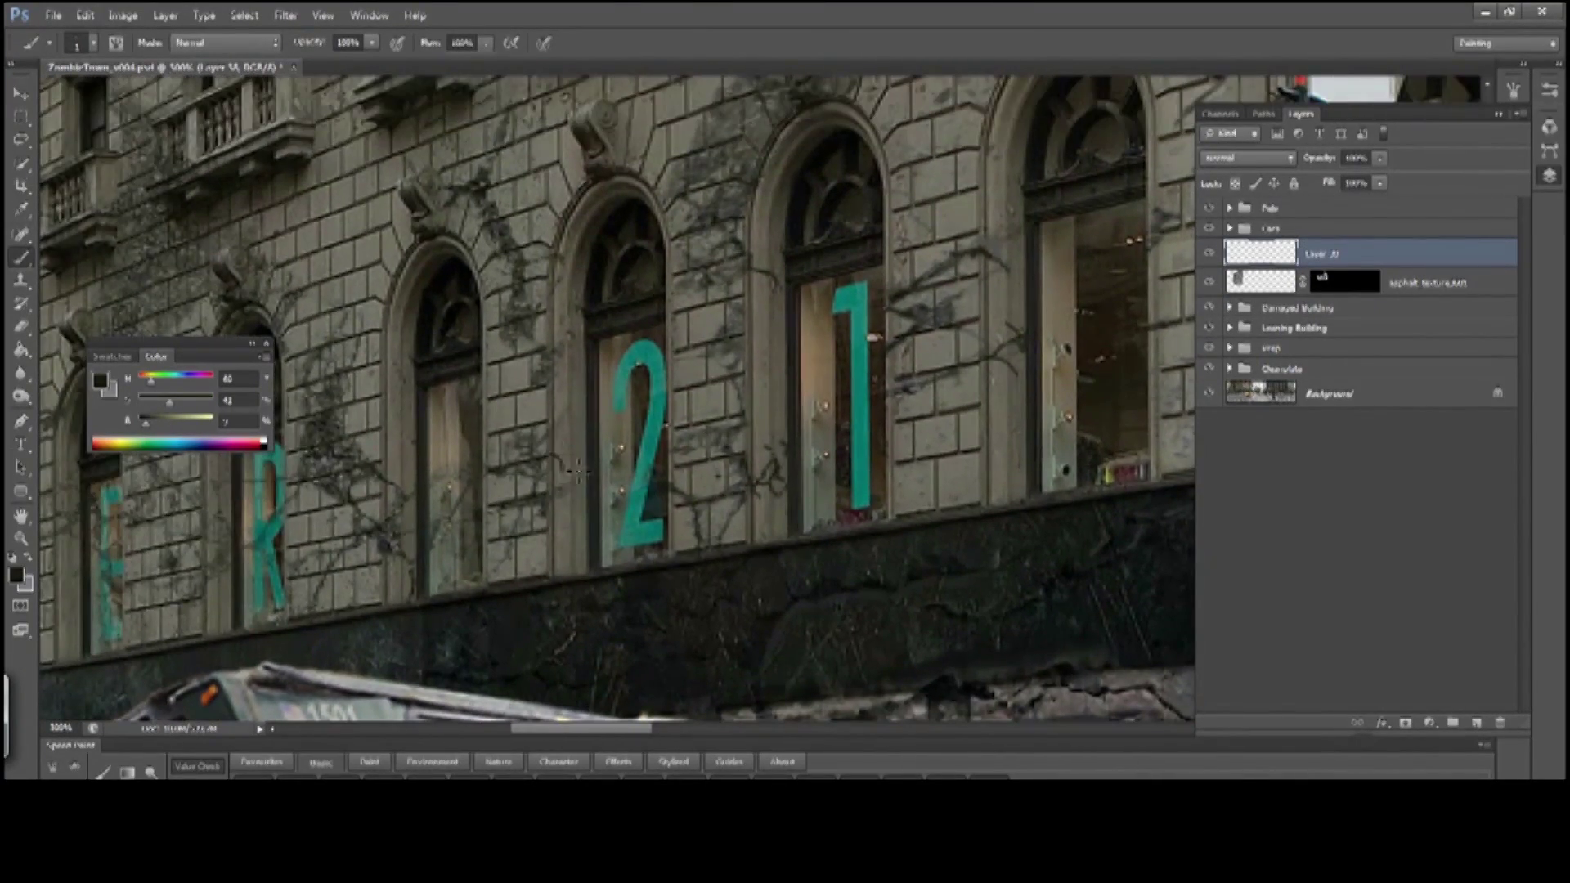
scroll(524, 527, right, 3)
scroll(523, 527, up, 3)
scroll(482, 425, down, 2)
Paint out the teal number 2 in the side-facade window with dark tones sampled from the glass
alt+click(504, 300)
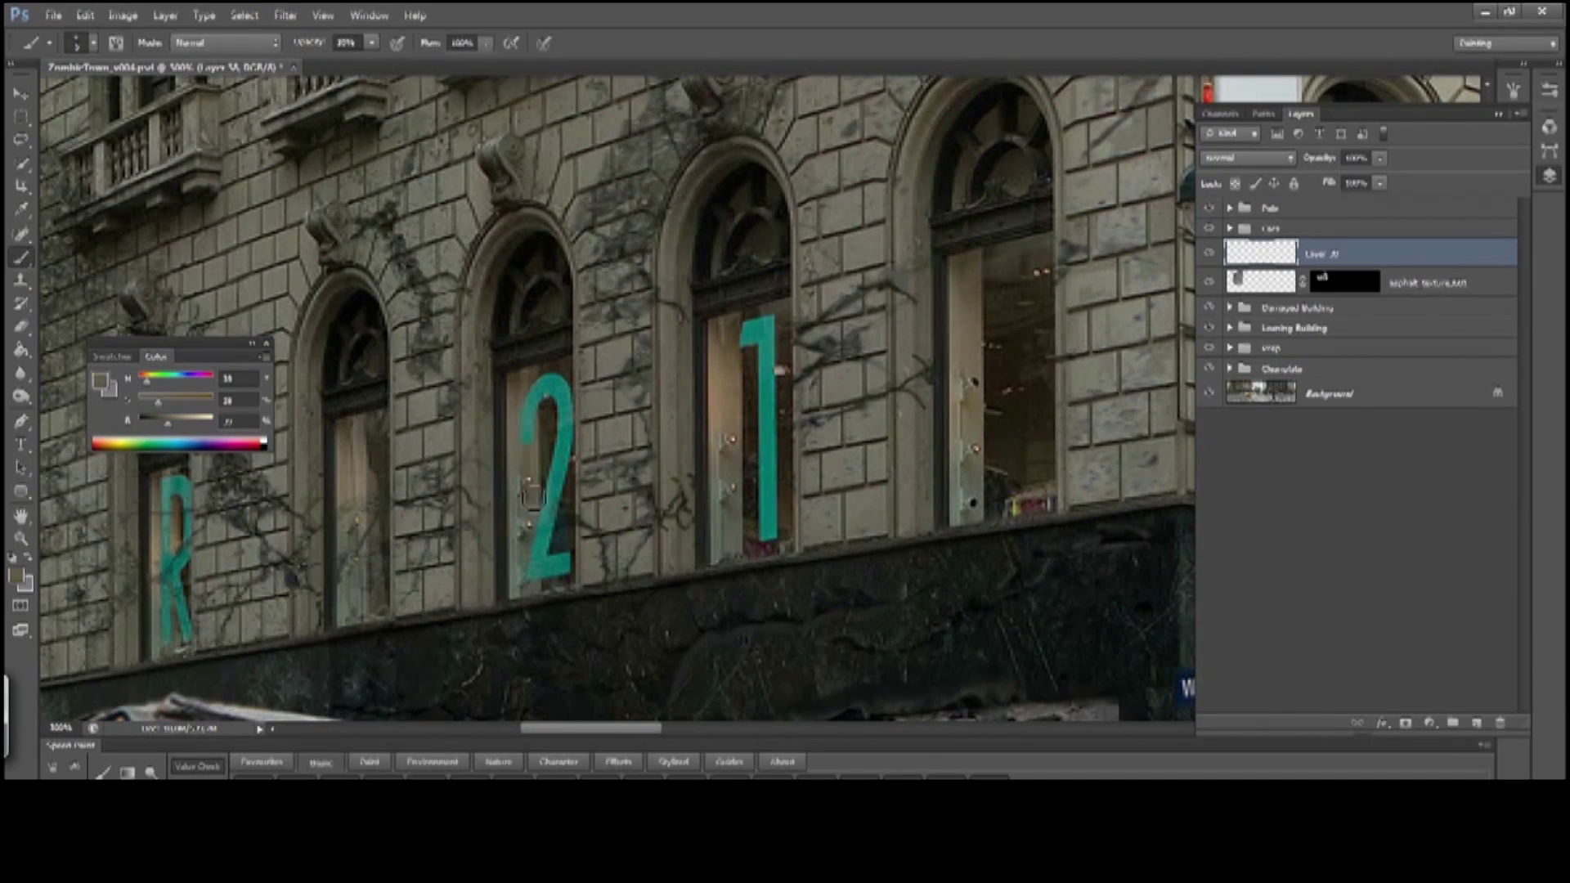
scroll(556, 401, left, 1)
scroll(572, 376, down, 1)
key(0)
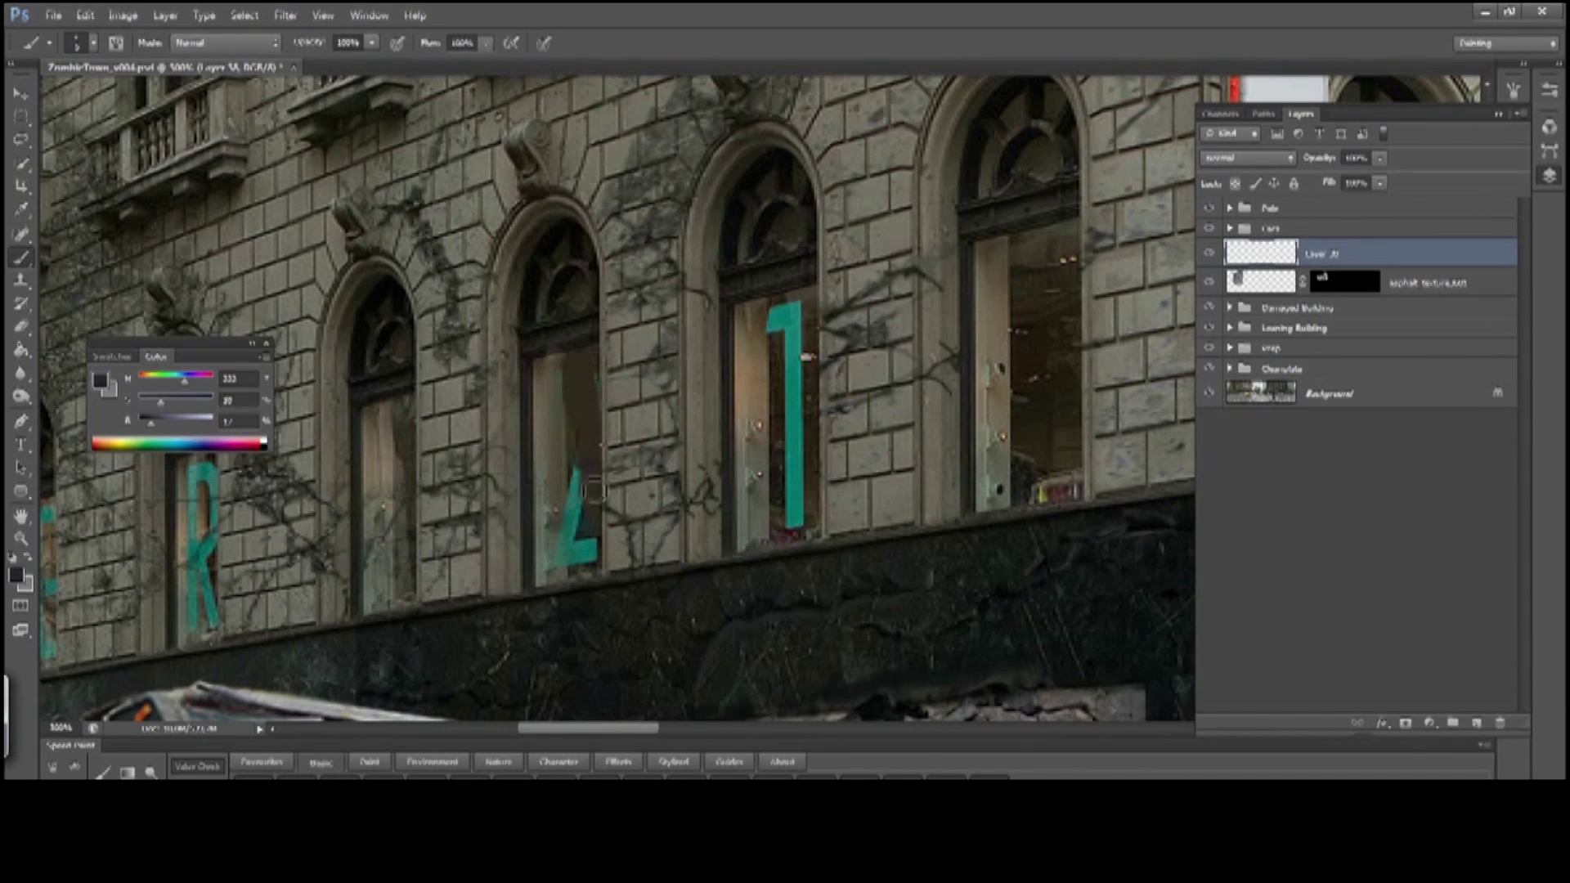
key(3)
alt+click(577, 505)
drag(577, 505, 578, 411)
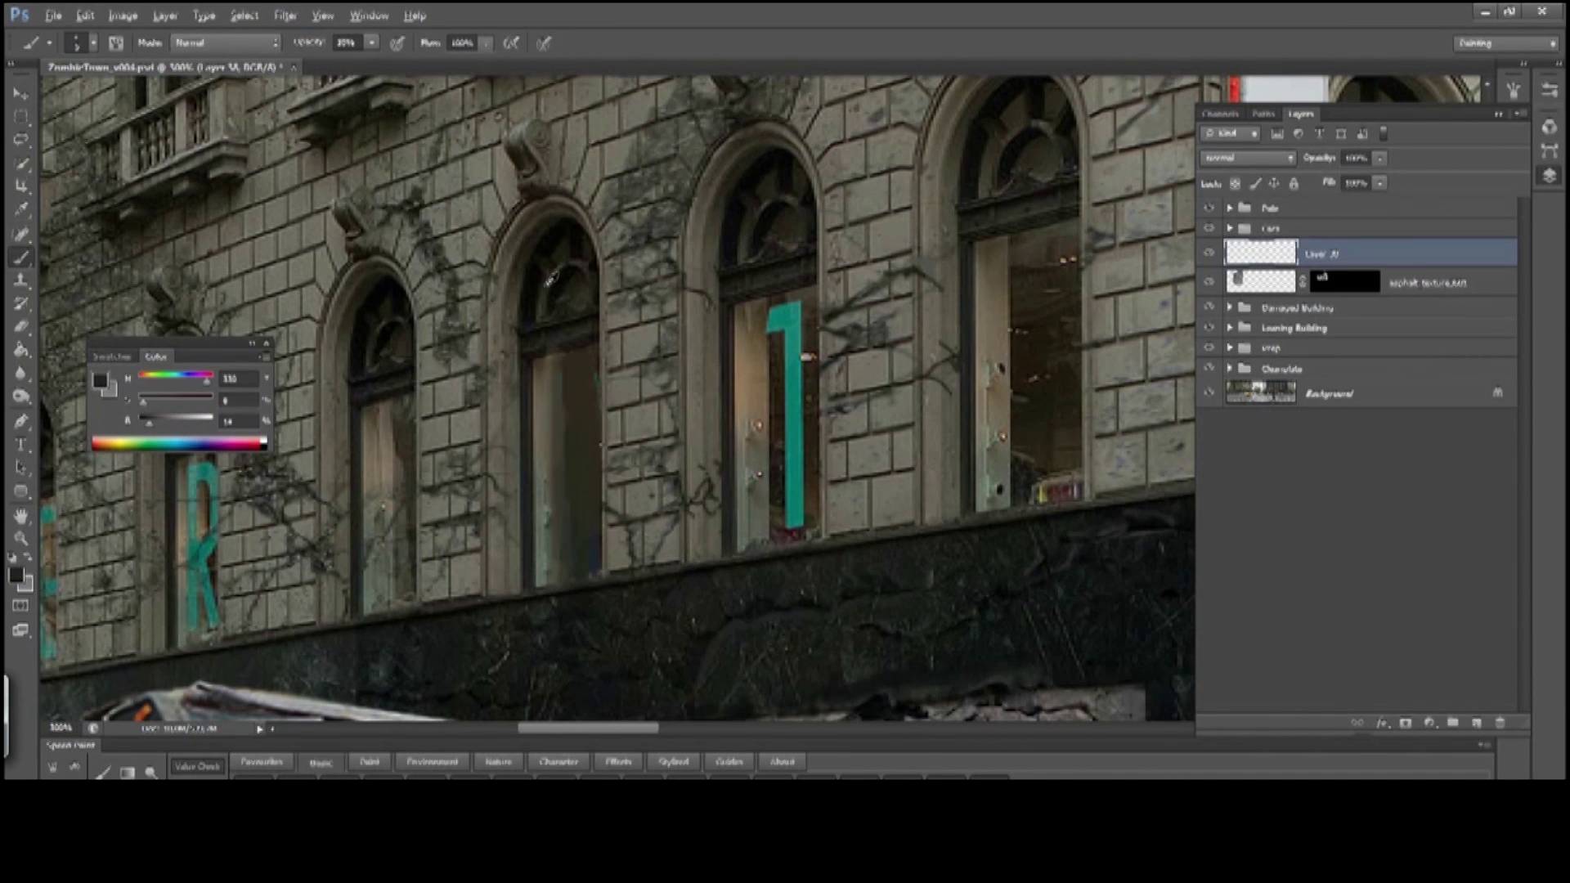
Paint out the teal number 1 in the neighbouring side-facade window with a sampled near-black colour
scroll(575, 366, right, 5)
scroll(575, 366, down, 1)
alt+click(632, 479)
drag(632, 478, 629, 296)
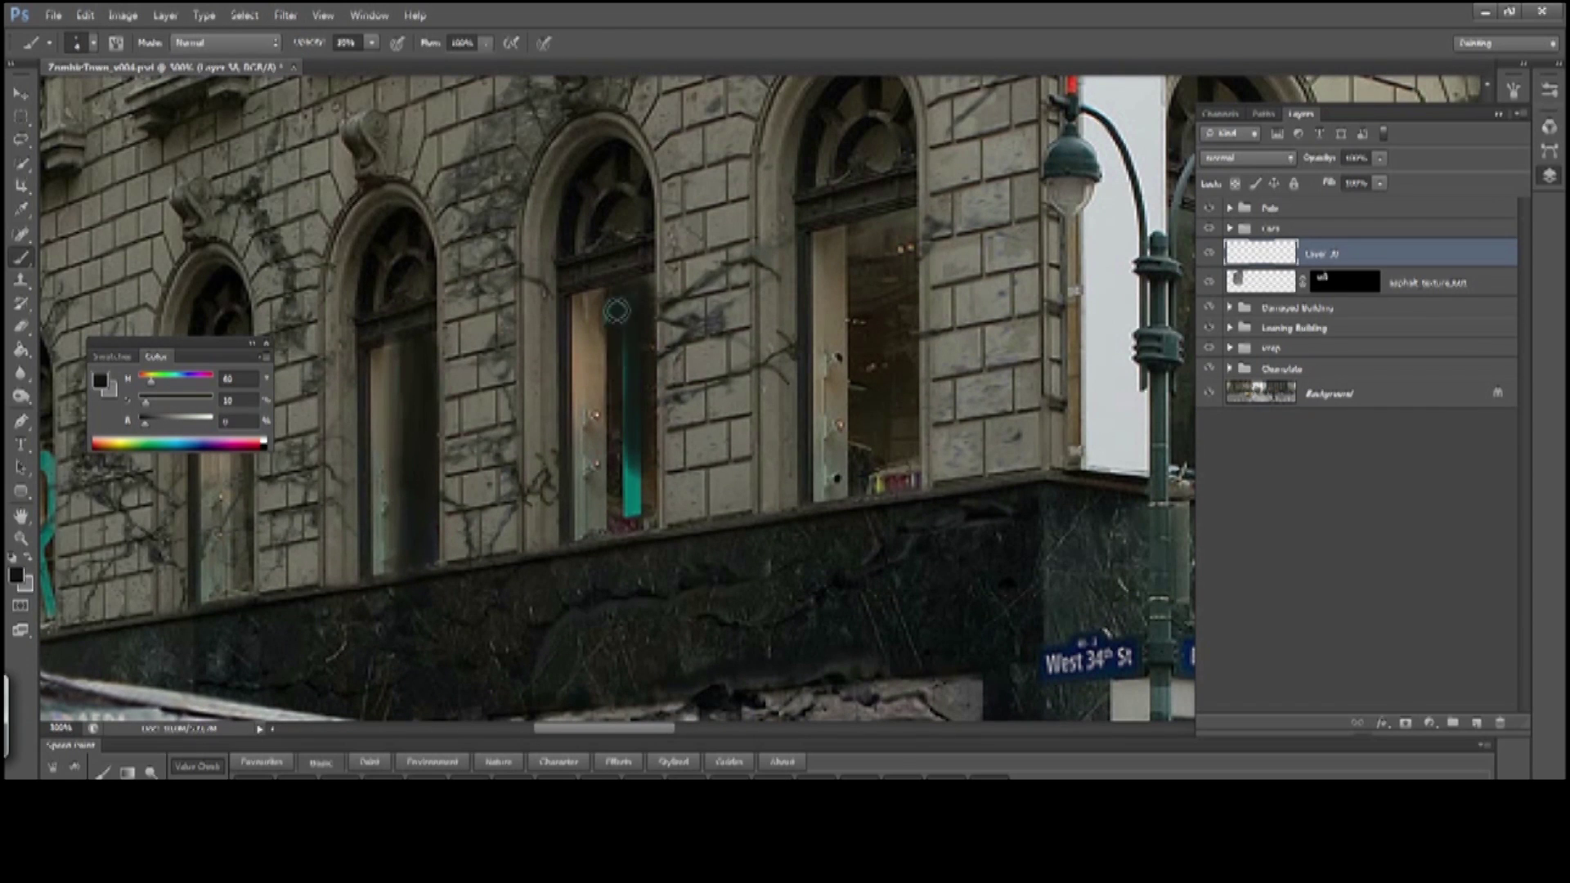
scroll(598, 222, left, 2)
scroll(589, 311, right, 3)
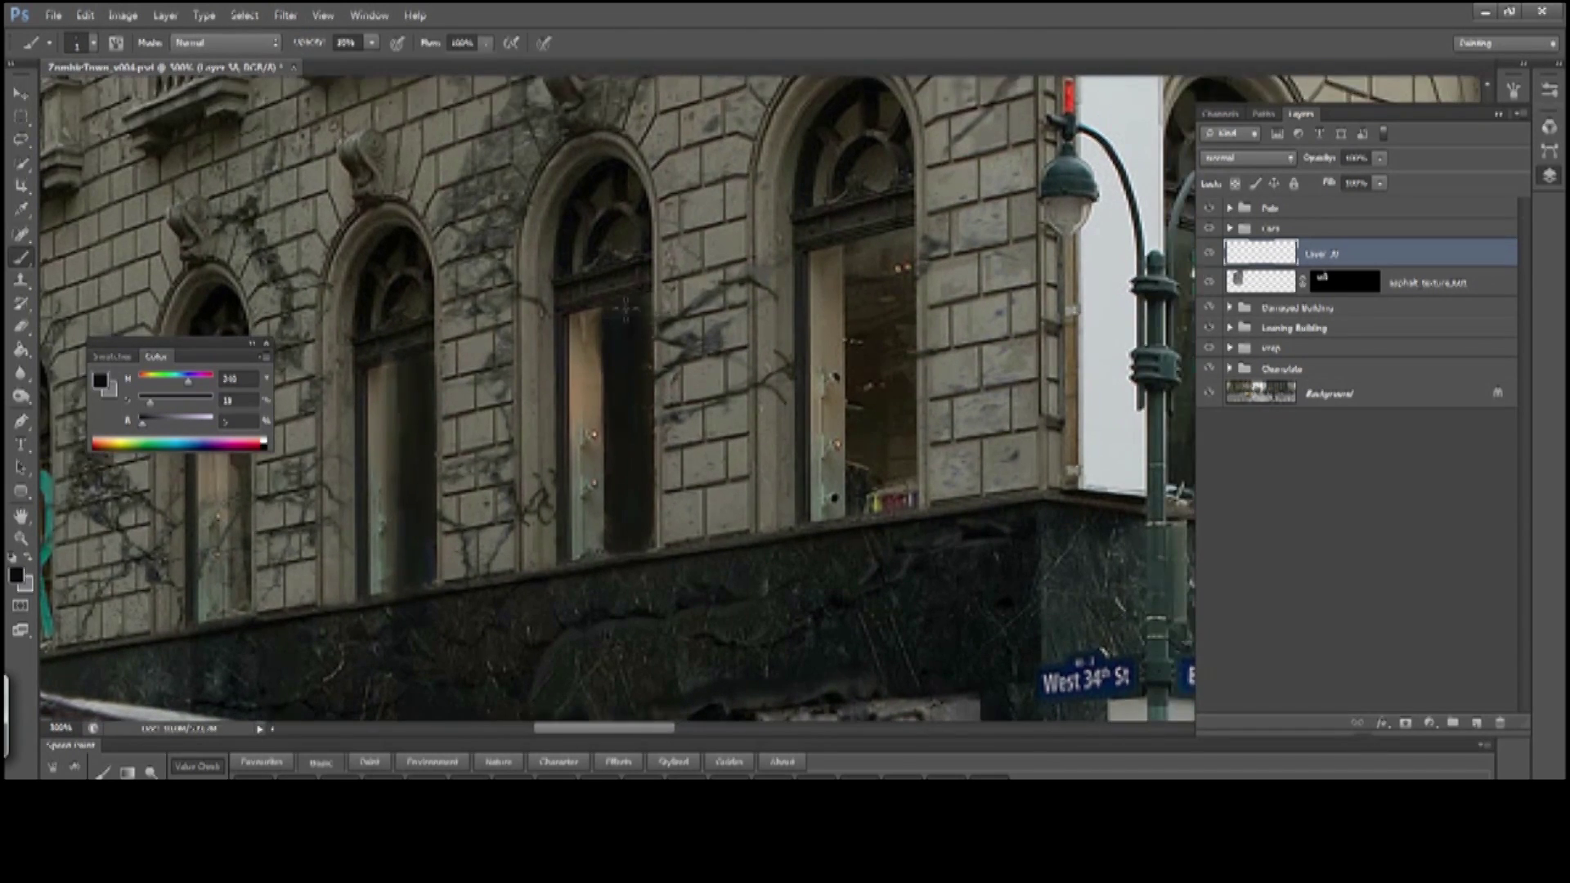
Darken the lit glass in the arched windows and paint over the shop interior in the window nearest the building's corner
scroll(577, 385, down, 1)
alt+click(576, 391)
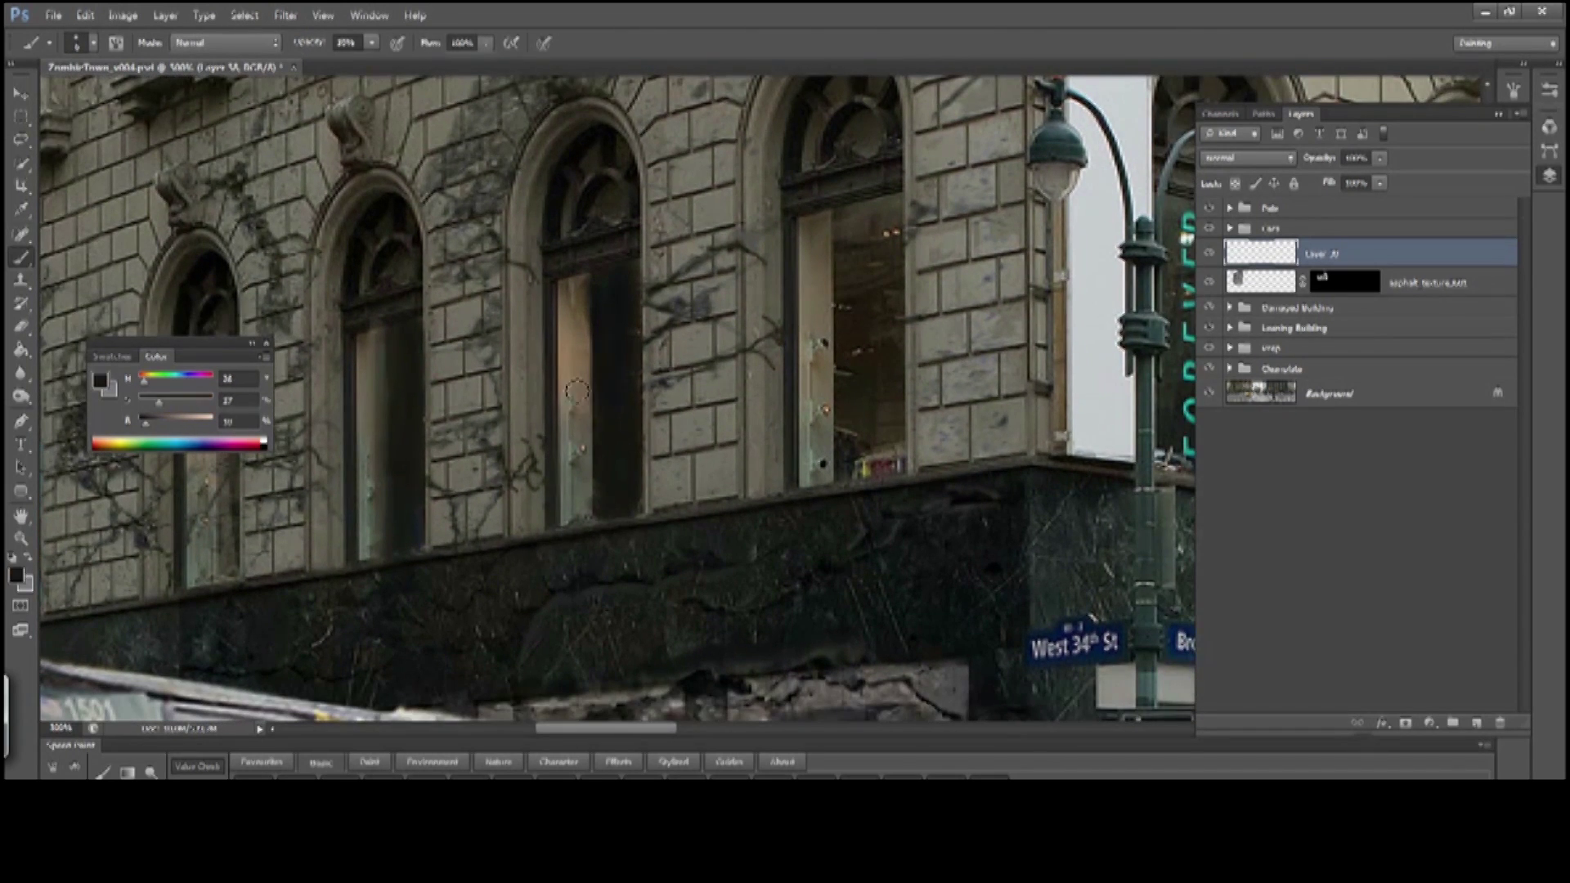
alt+click(598, 442)
scroll(662, 334, right, 3)
scroll(662, 333, up, 2)
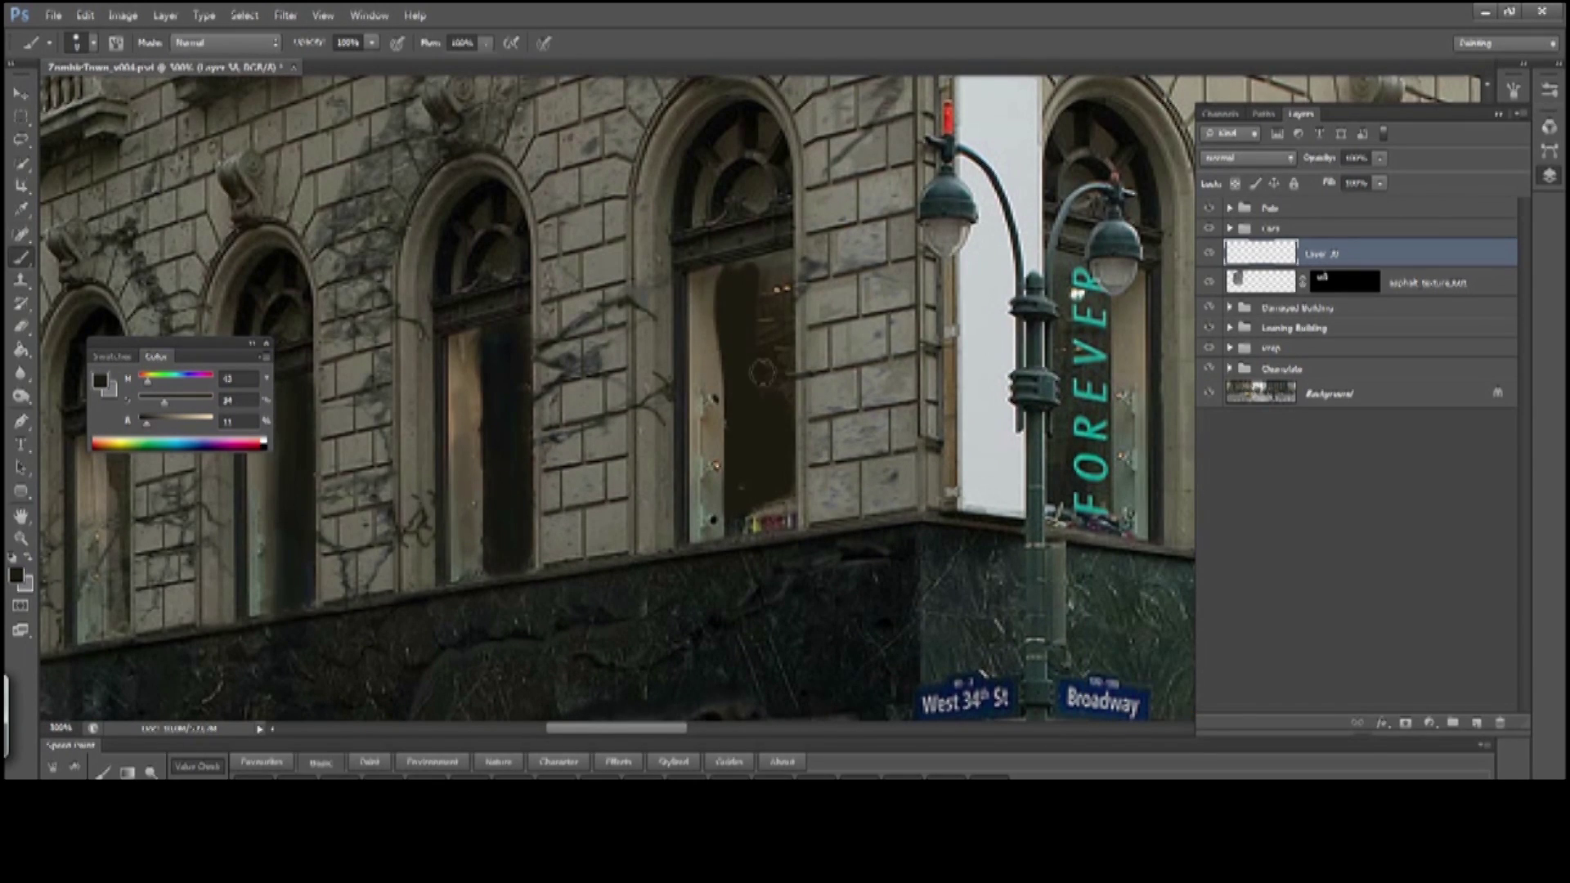
drag(775, 326, 781, 266)
scroll(746, 317, left, 1)
scroll(746, 317, down, 1)
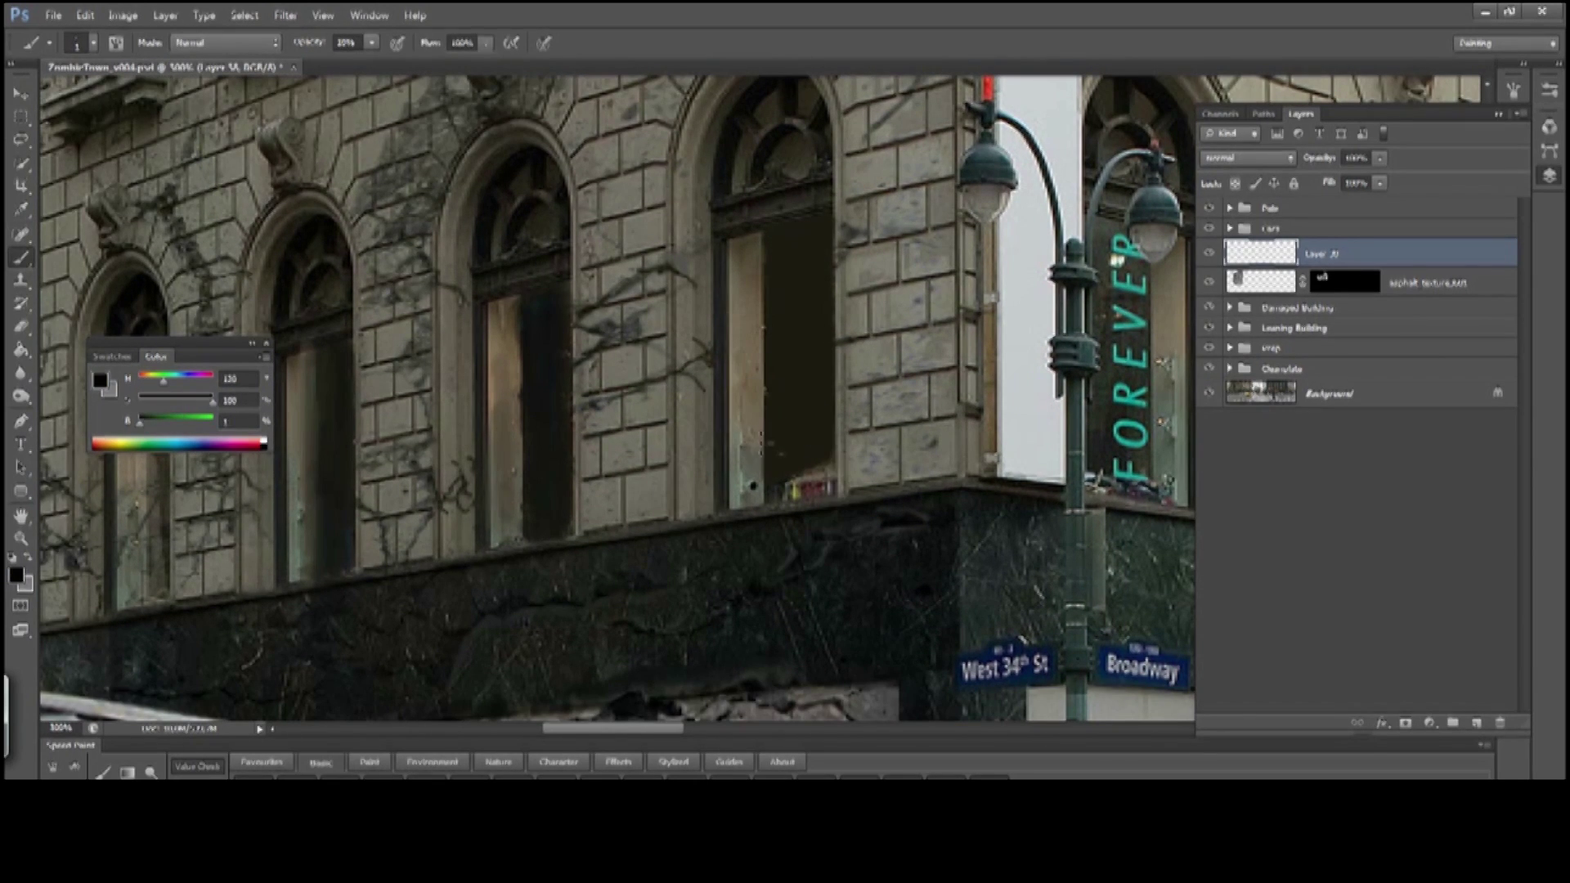
Add a new layer clipped to the layer holding the window paintwork
scroll(515, 437, down, 3)
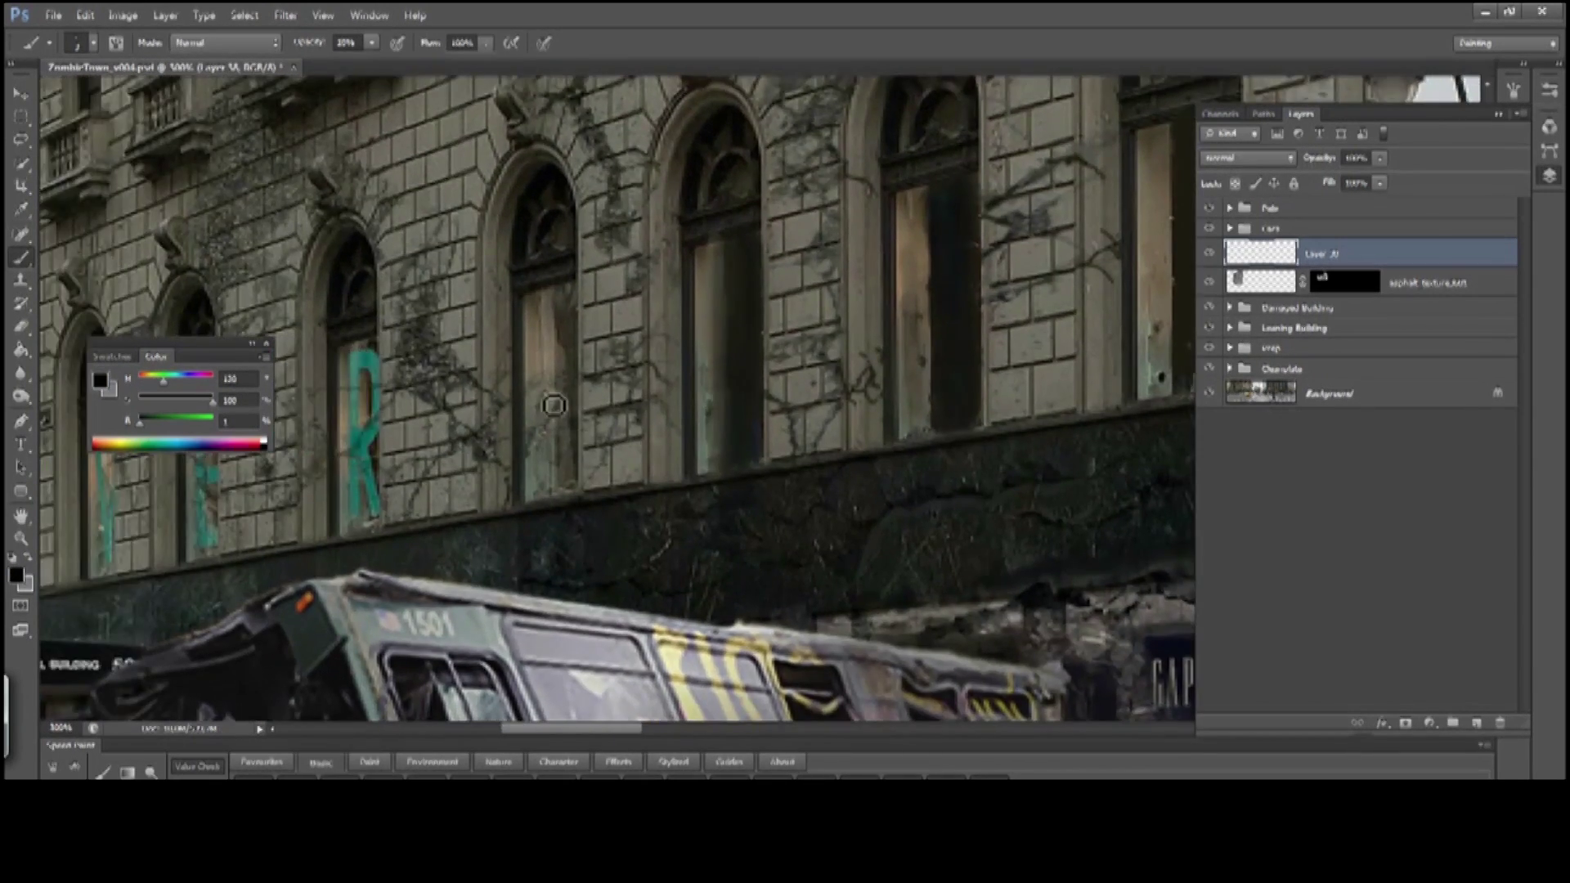
scroll(515, 437, up, 3)
key(ctrl+shift+n)
key(Return)
scroll(826, 306, down, 3)
scroll(826, 306, left, 3)
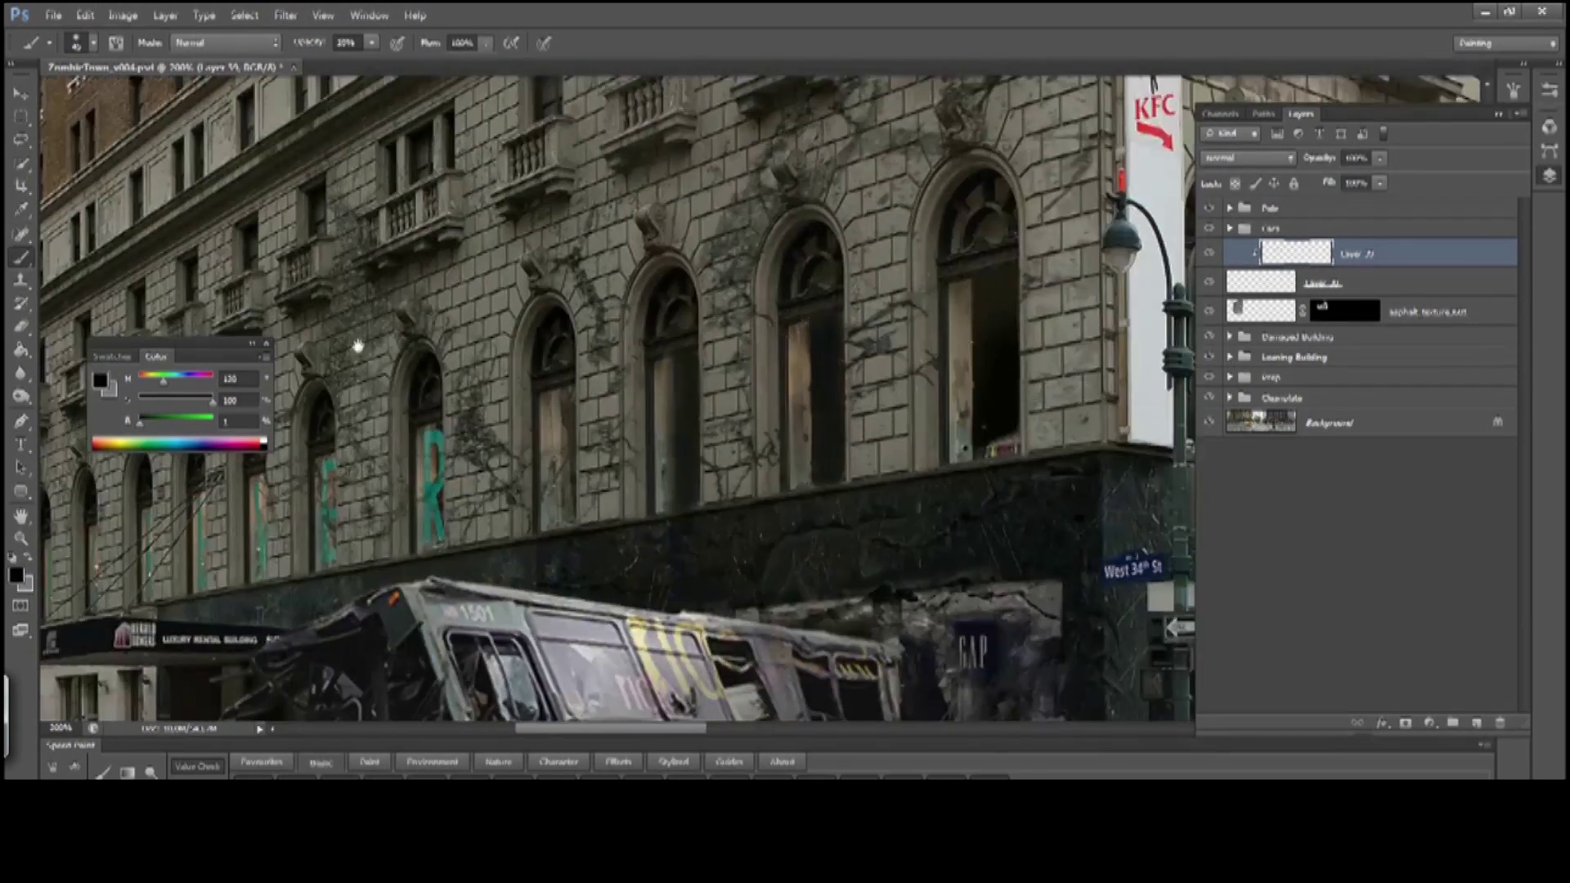
Return to the window paint layer and cover the teal R and the letter beside it with sampled dark tones
key(alt+bracketleft)
drag(695, 340, 713, 473)
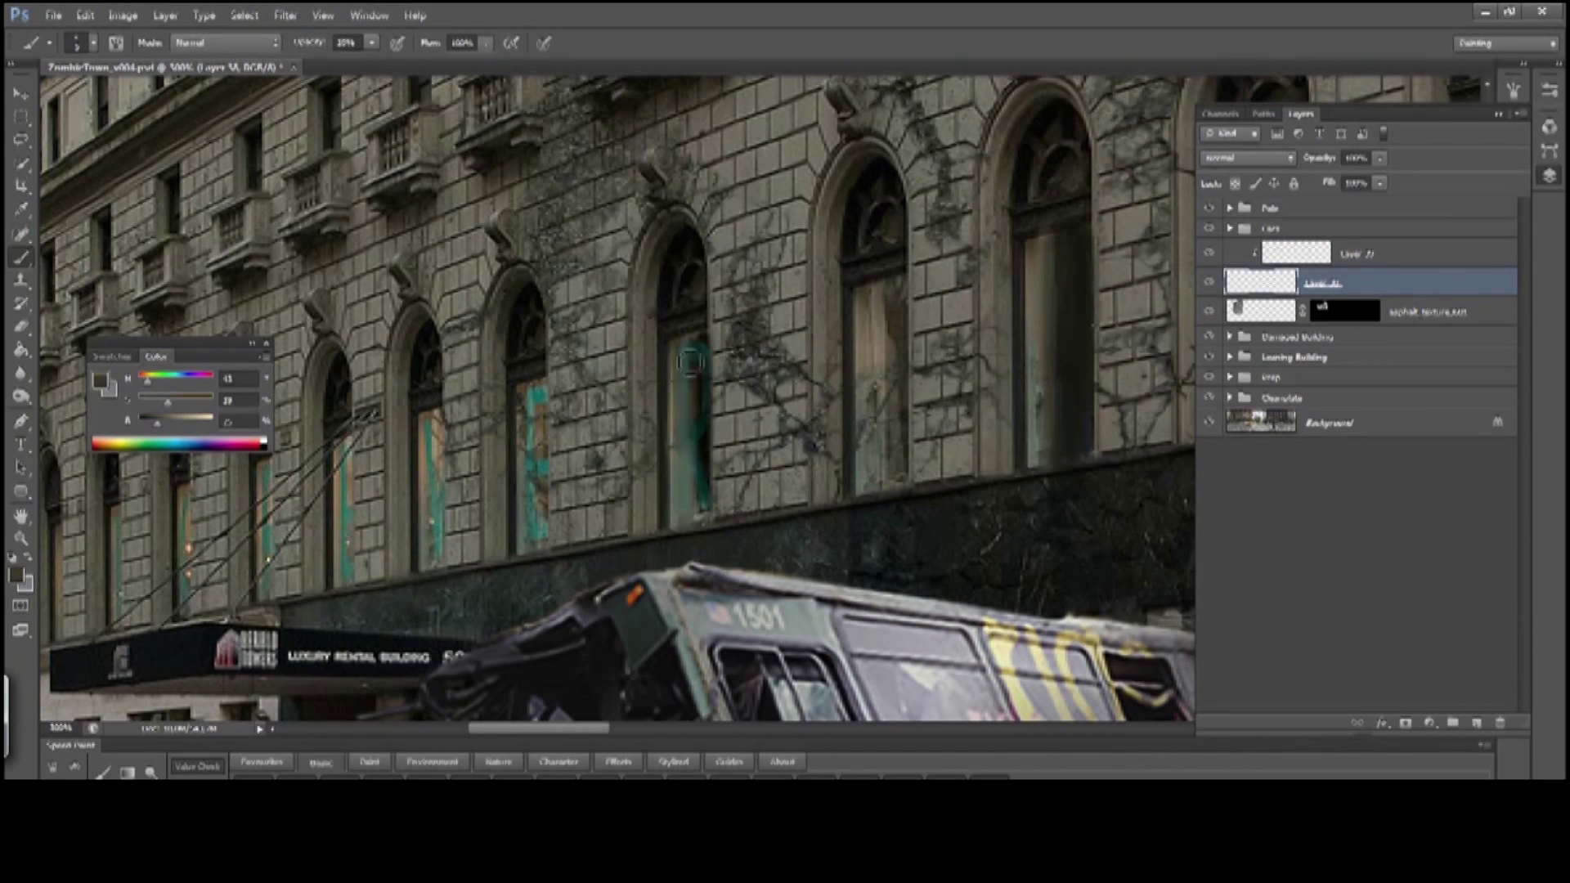
alt+click(706, 520)
scroll(588, 281, down, 1)
scroll(589, 280, left, 2)
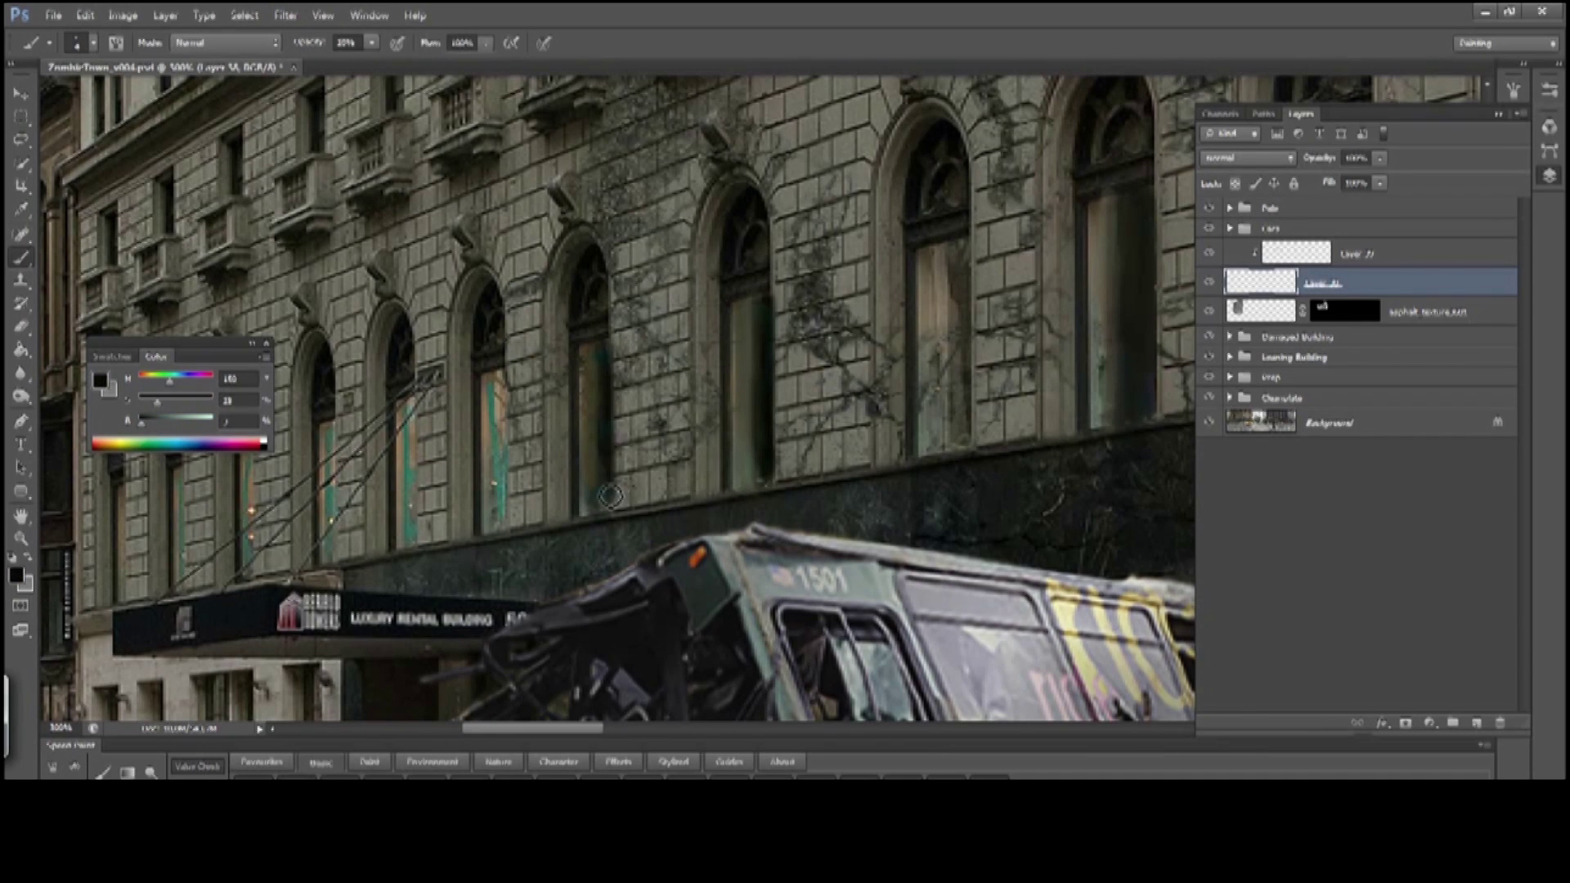
Paint over the remaining teal letters in the far arched windows above the Herald Towers awning using sampled window colours
scroll(609, 496, left, 2)
scroll(609, 496, up, 1)
scroll(637, 334, down, 2)
alt+click(637, 334)
scroll(623, 434, up, 1)
scroll(623, 434, left, 2)
alt+click(597, 547)
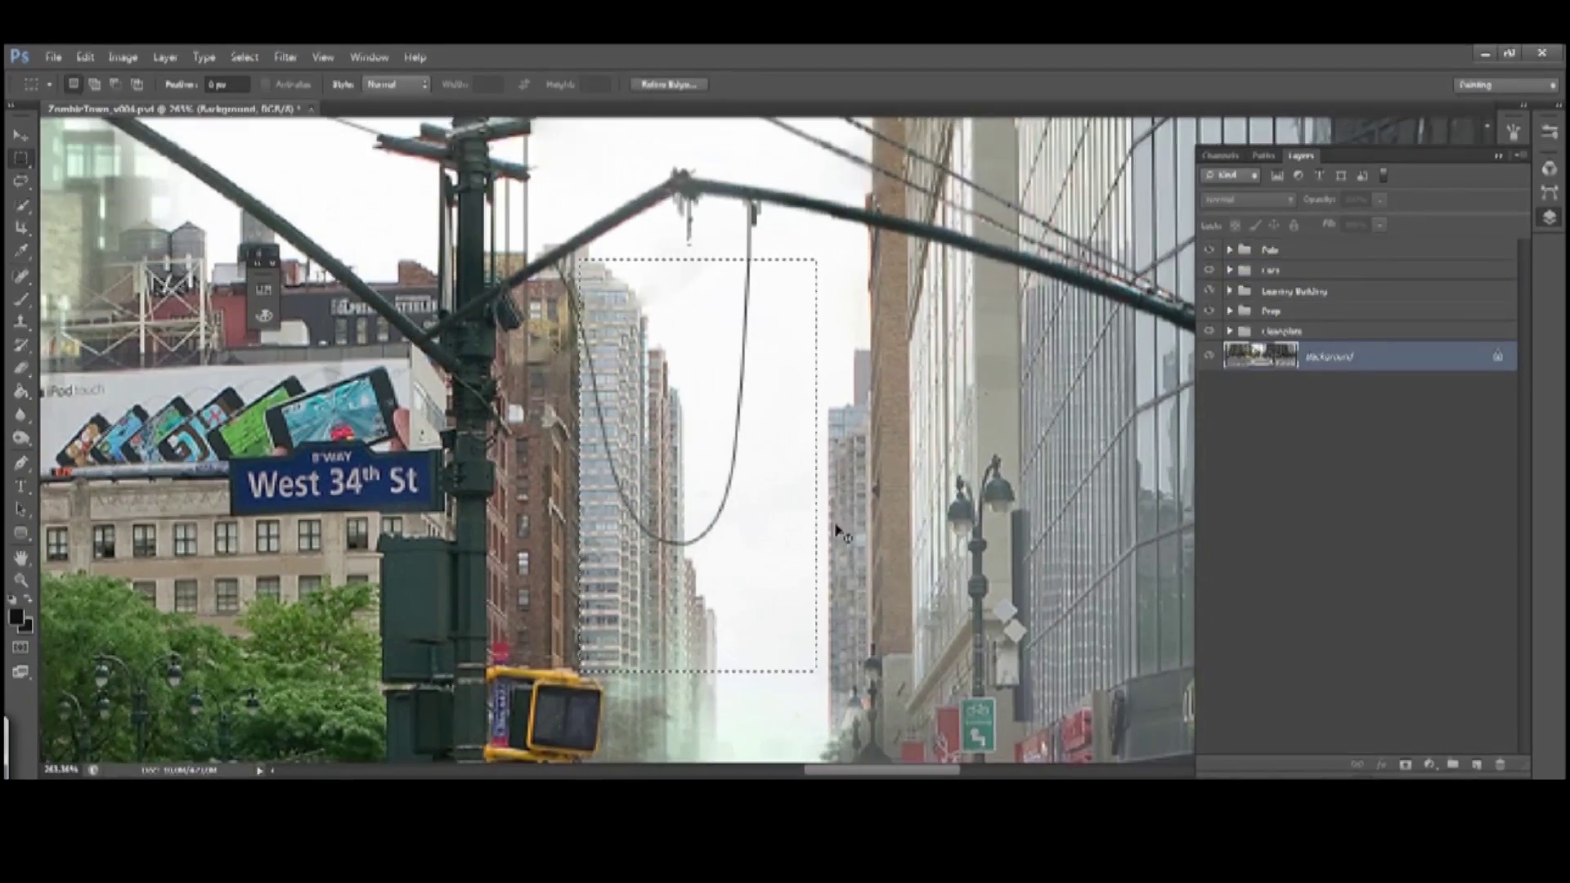
Copy the selected tower into the Leaning Building group, duplicate it and flip the duplicate horizontally to form a symmetrical tower
click(1288, 260)
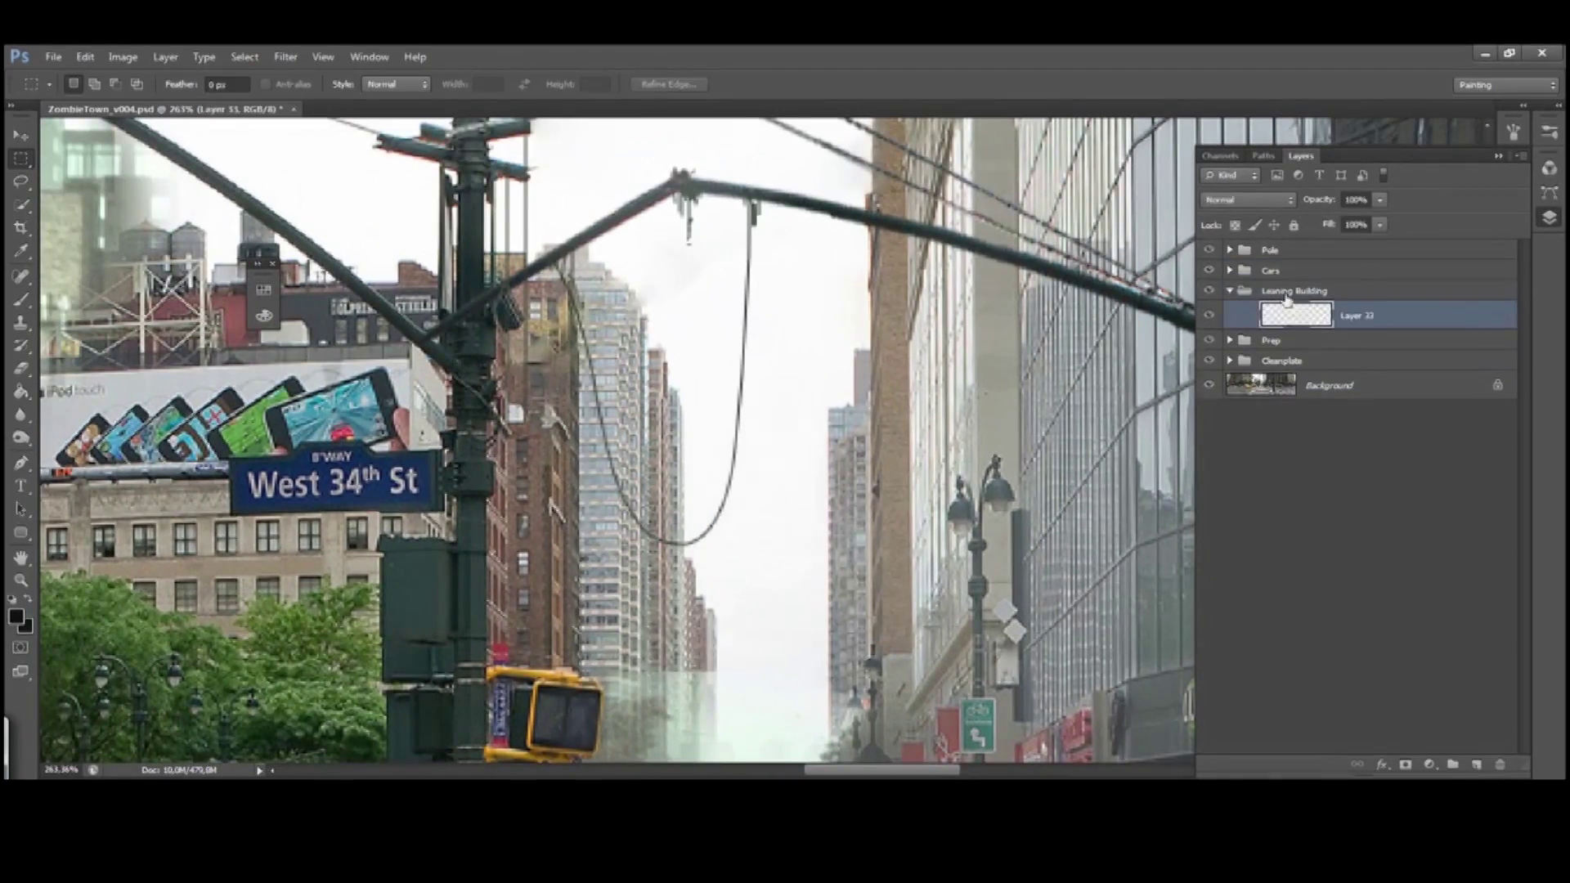
key(v)
drag(757, 407, 865, 427)
key(ctrl+t)
drag(988, 469, 519, 468)
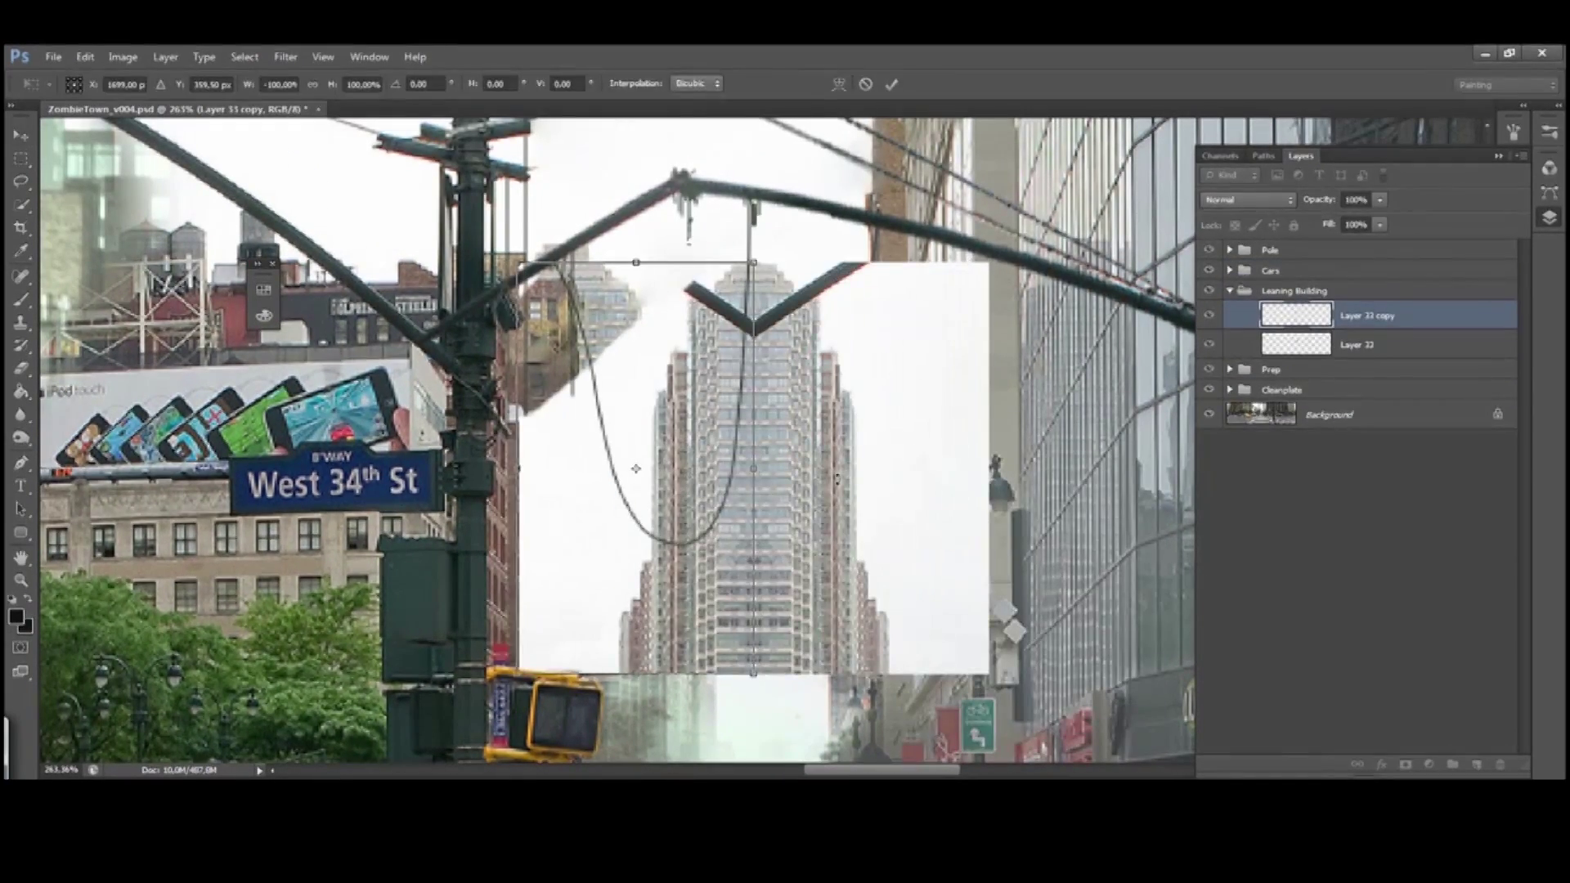
key(Return)
Rotate the mirrored tower about 50 degrees into the gap between the buildings and erase the surrounding sky with a ragged edge
drag(572, 532, 750, 425)
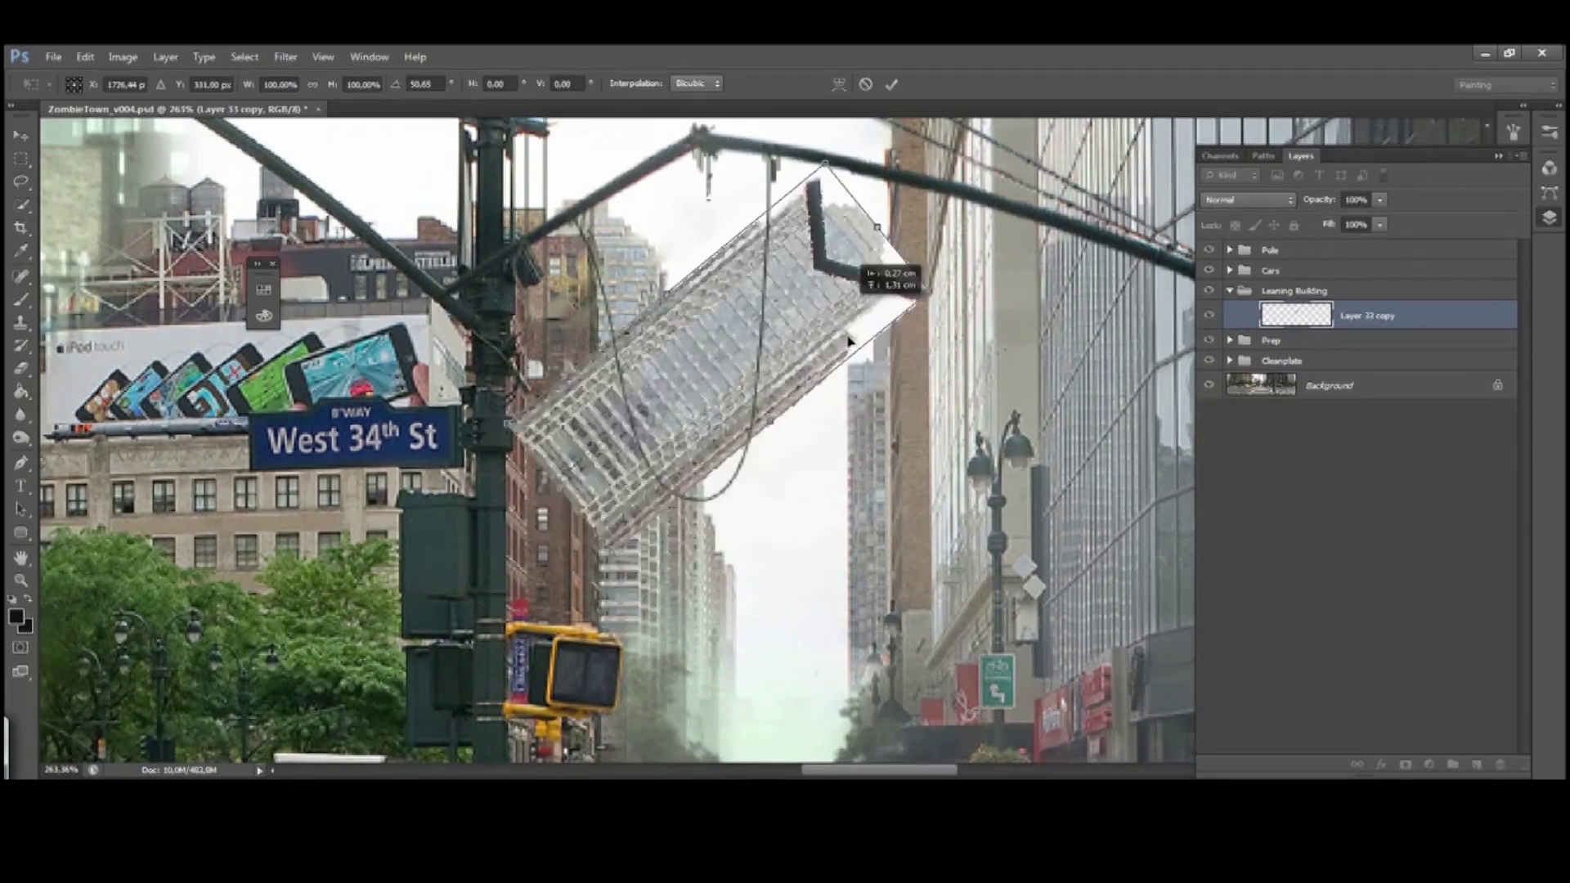
mouse_move(876, 273)
mouse_down()
mouse_move(899, 394)
mouse_move(793, 266)
mouse_move(891, 327)
mouse_move(901, 358)
mouse_move(756, 519)
mouse_up()
key(e)
key(0)
key(bracketright)
key(bracketright)
key(bracketright)
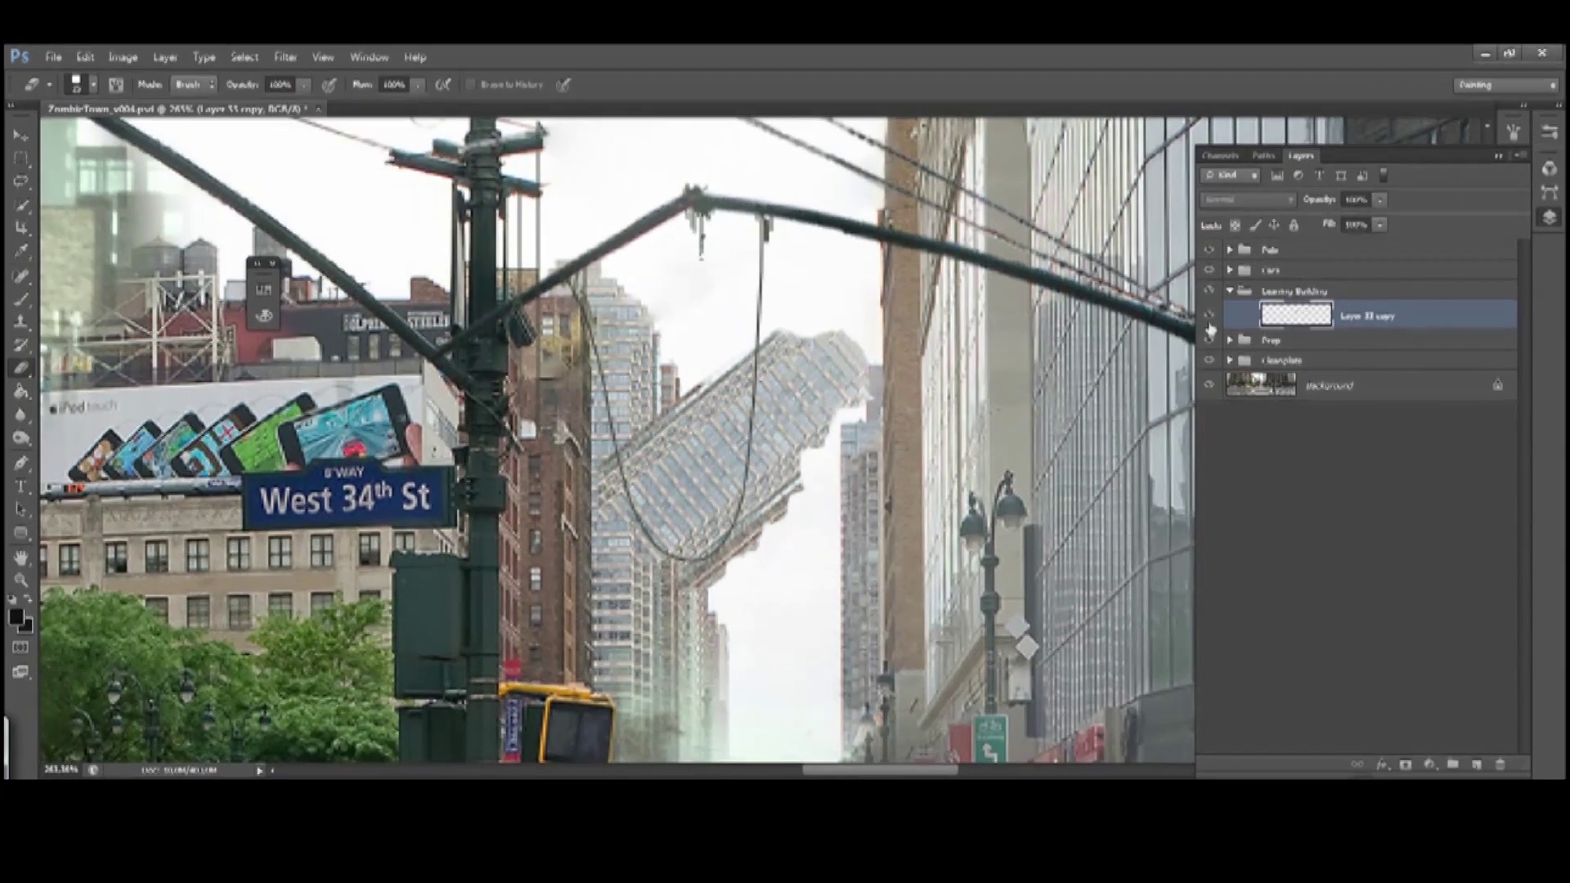
Add a layer beneath the leaning tower and paint sampled sky colour over the top of the standing tower behind it
ctrl+click(669, 311)
alt+click(668, 312)
key(0)
key(ctrl+bracketright)
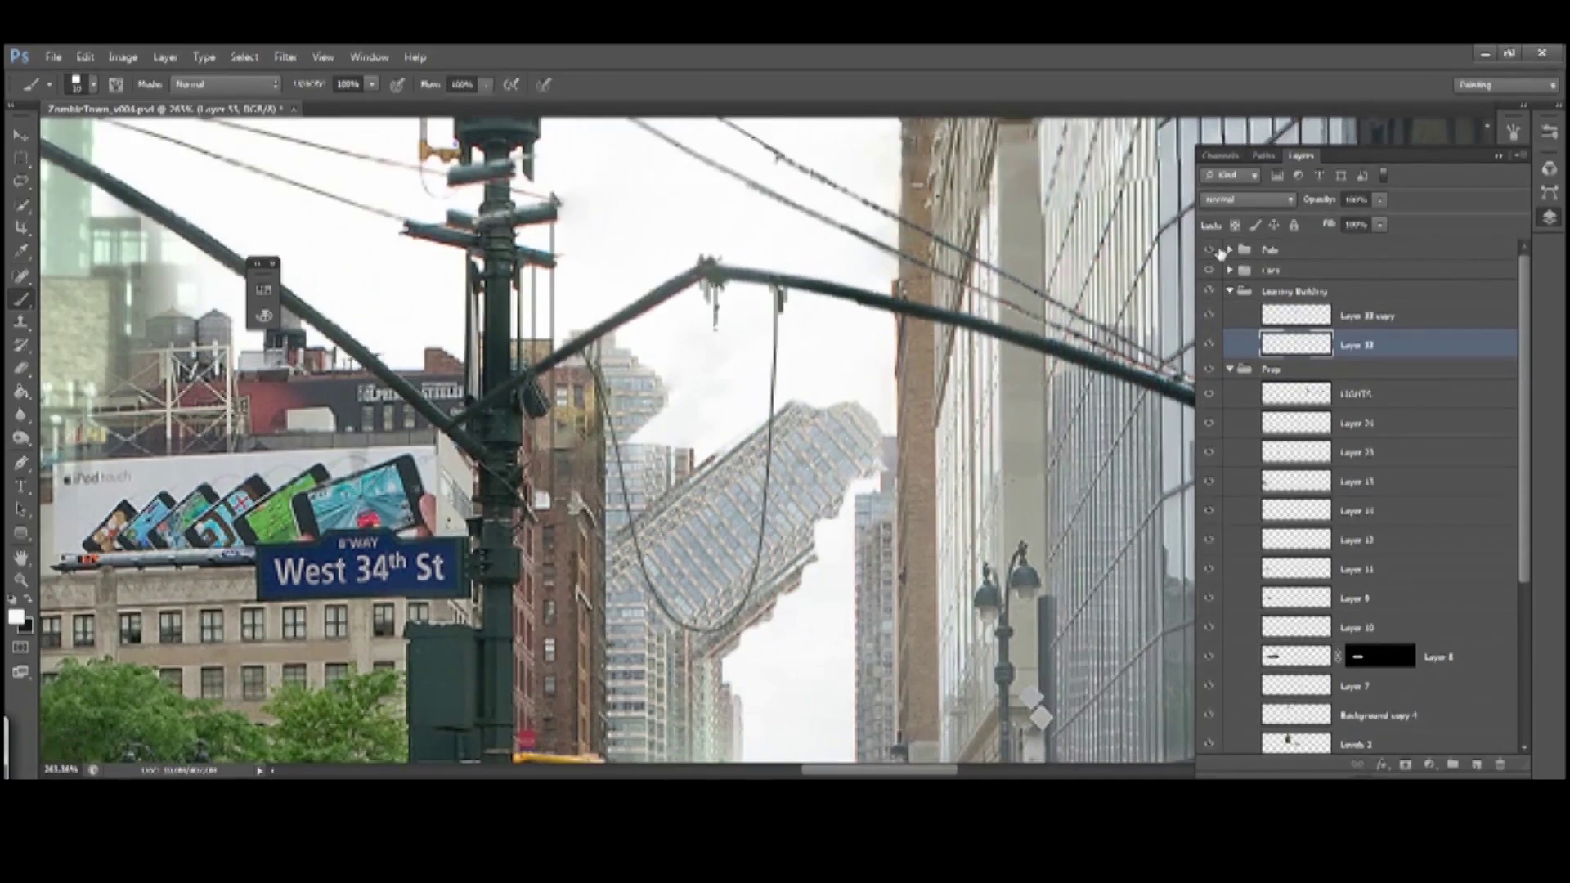
Touch up a street image mask in the Pole group to remove the leftover tower fragment near the hanging cable, and collapse the group
click(1365, 427)
click(1296, 454)
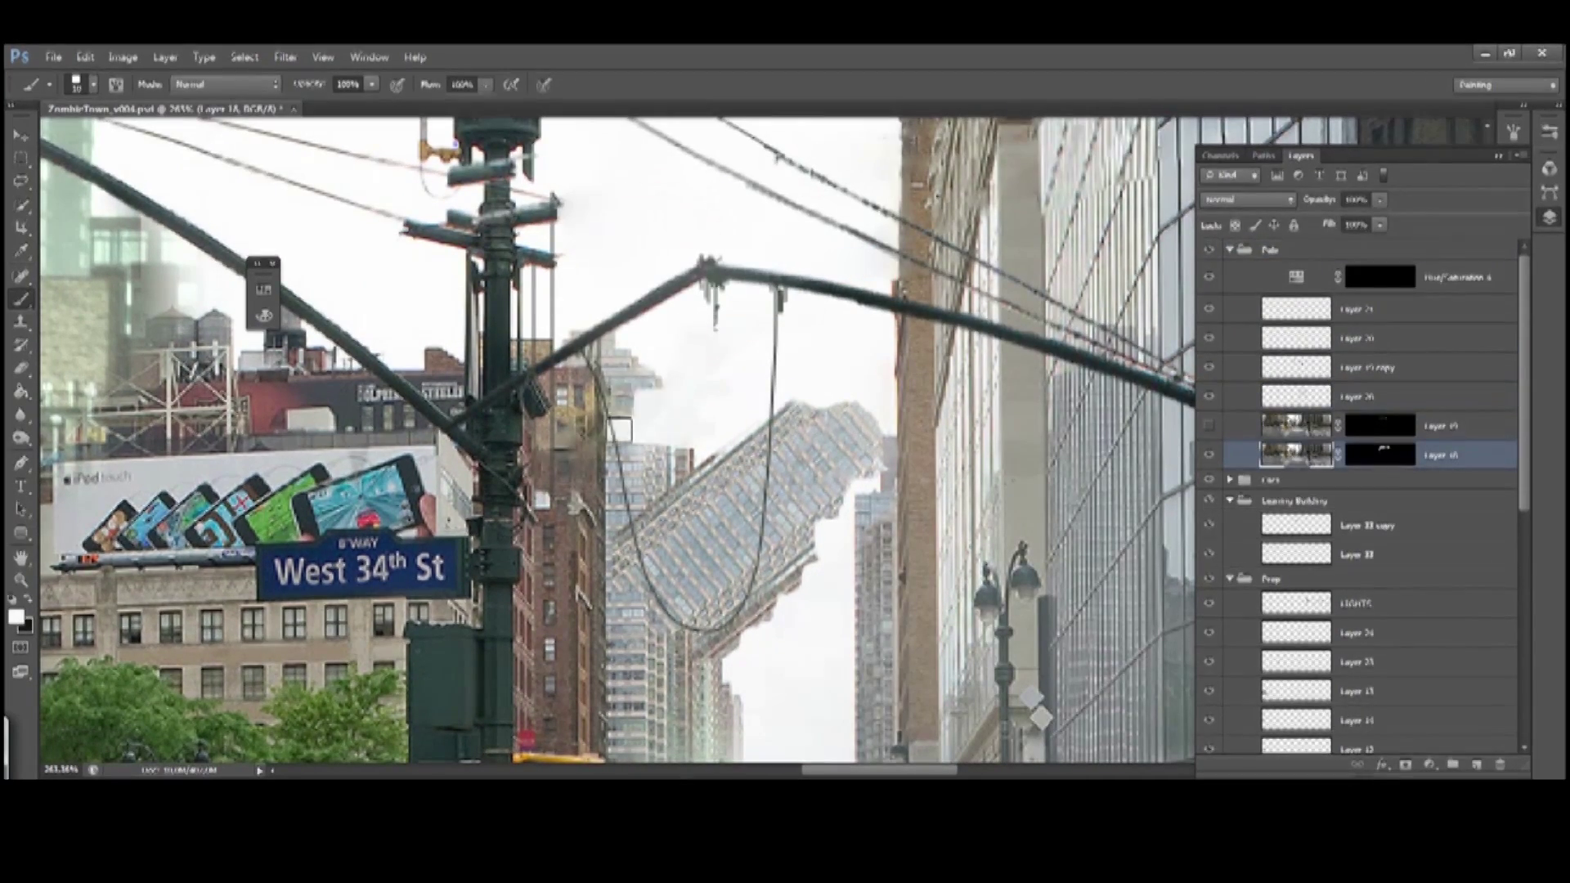
drag(795, 495, 840, 358)
click(1229, 250)
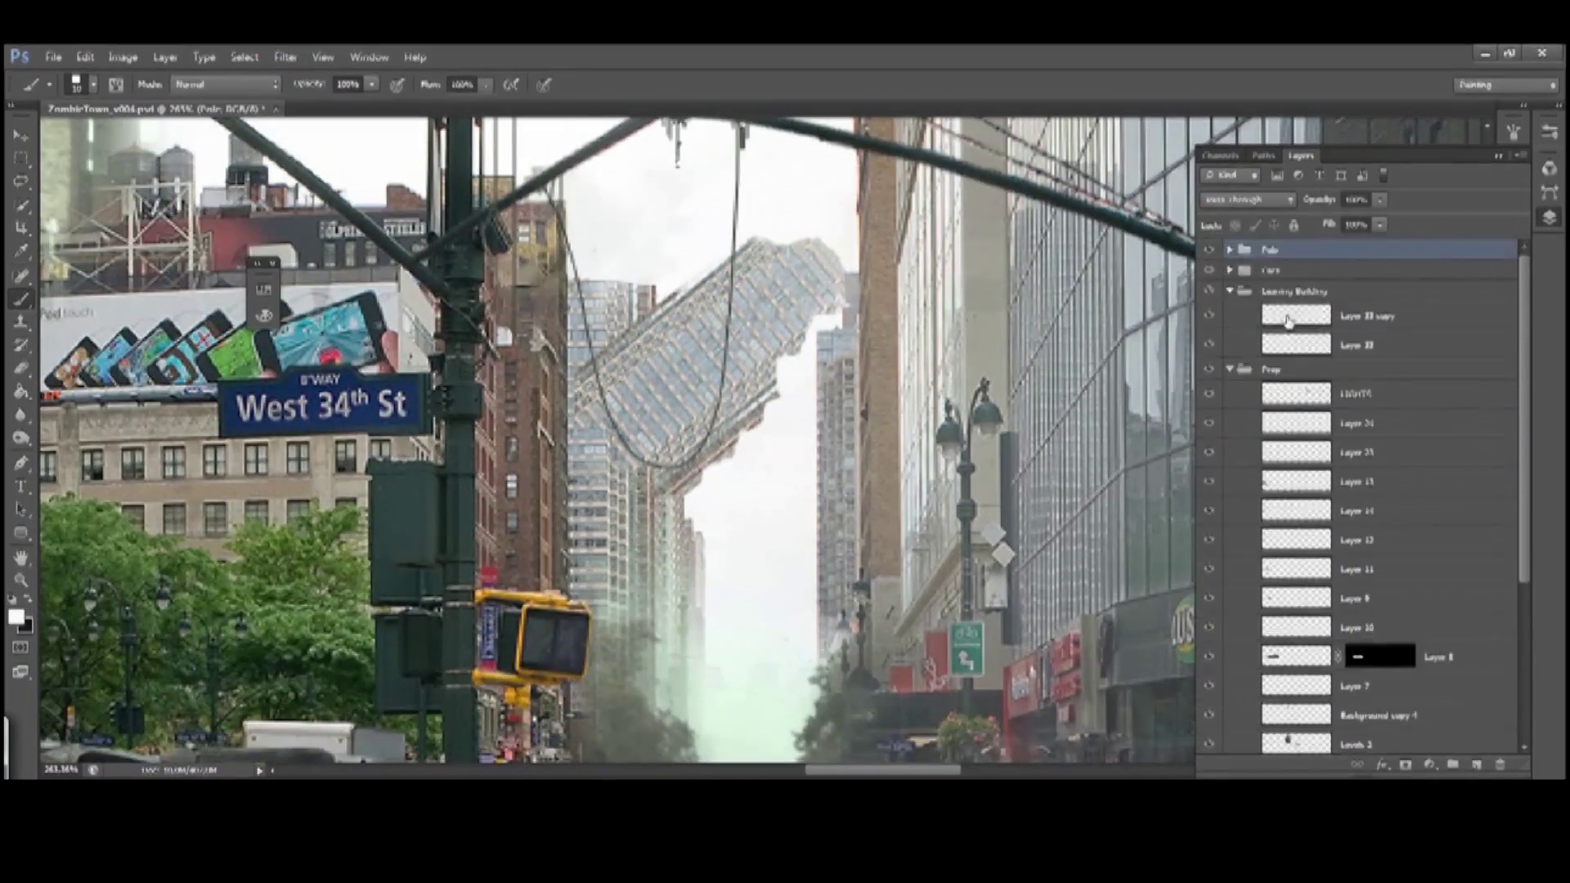
Break up the leaning tower by selecting sections of its upper part and transforming them out of line with the rest
click(1374, 315)
drag(672, 329, 803, 349)
key(alt+bracketleft)
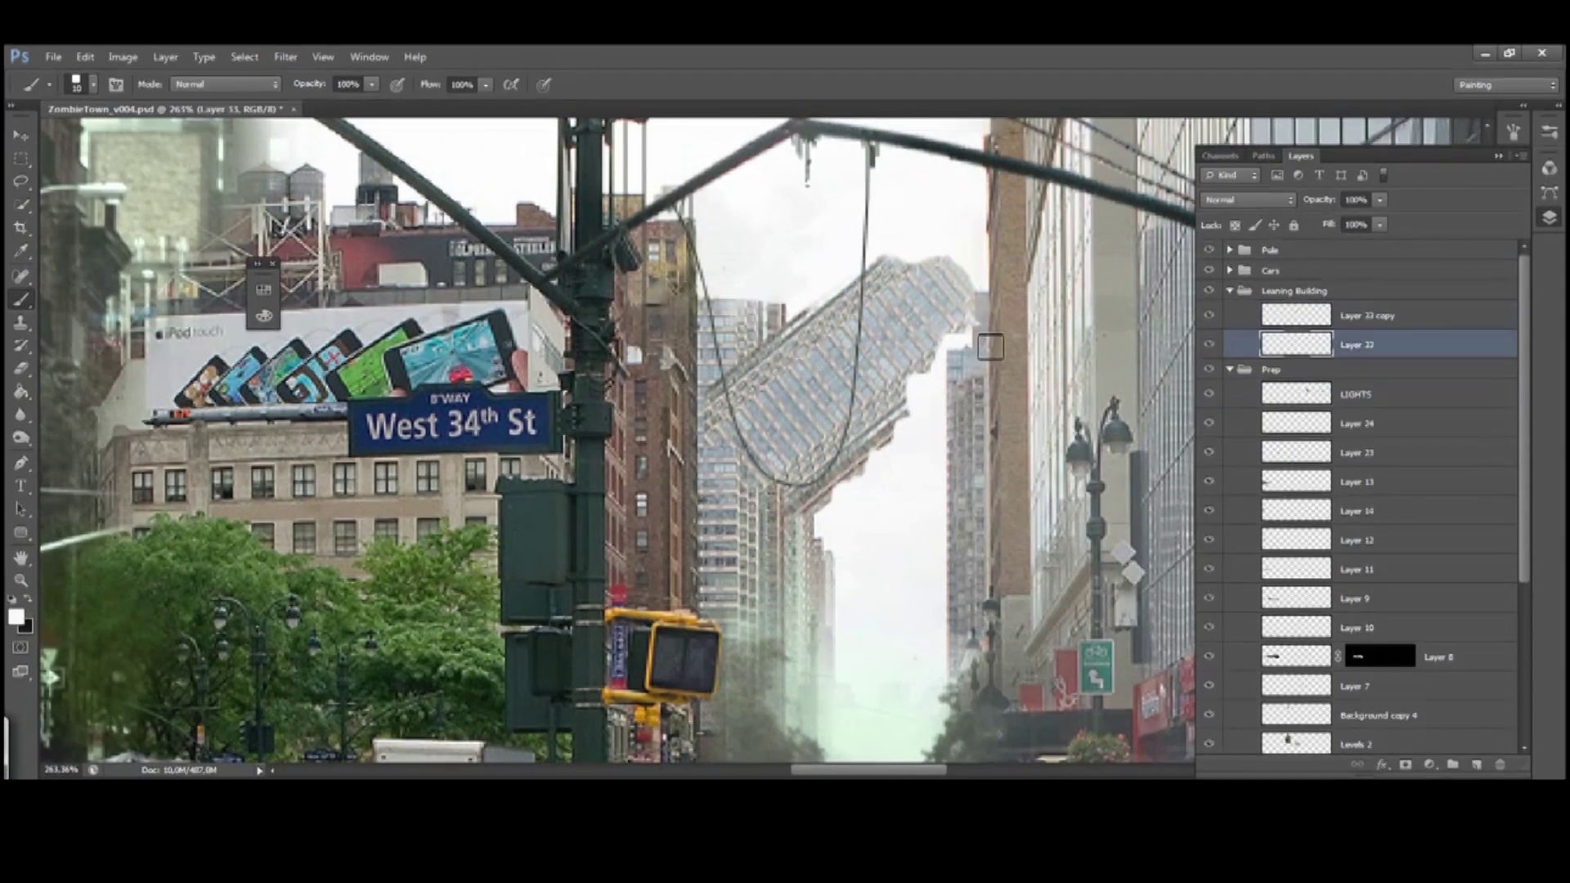
drag(987, 353, 876, 316)
key(alt+bracketright)
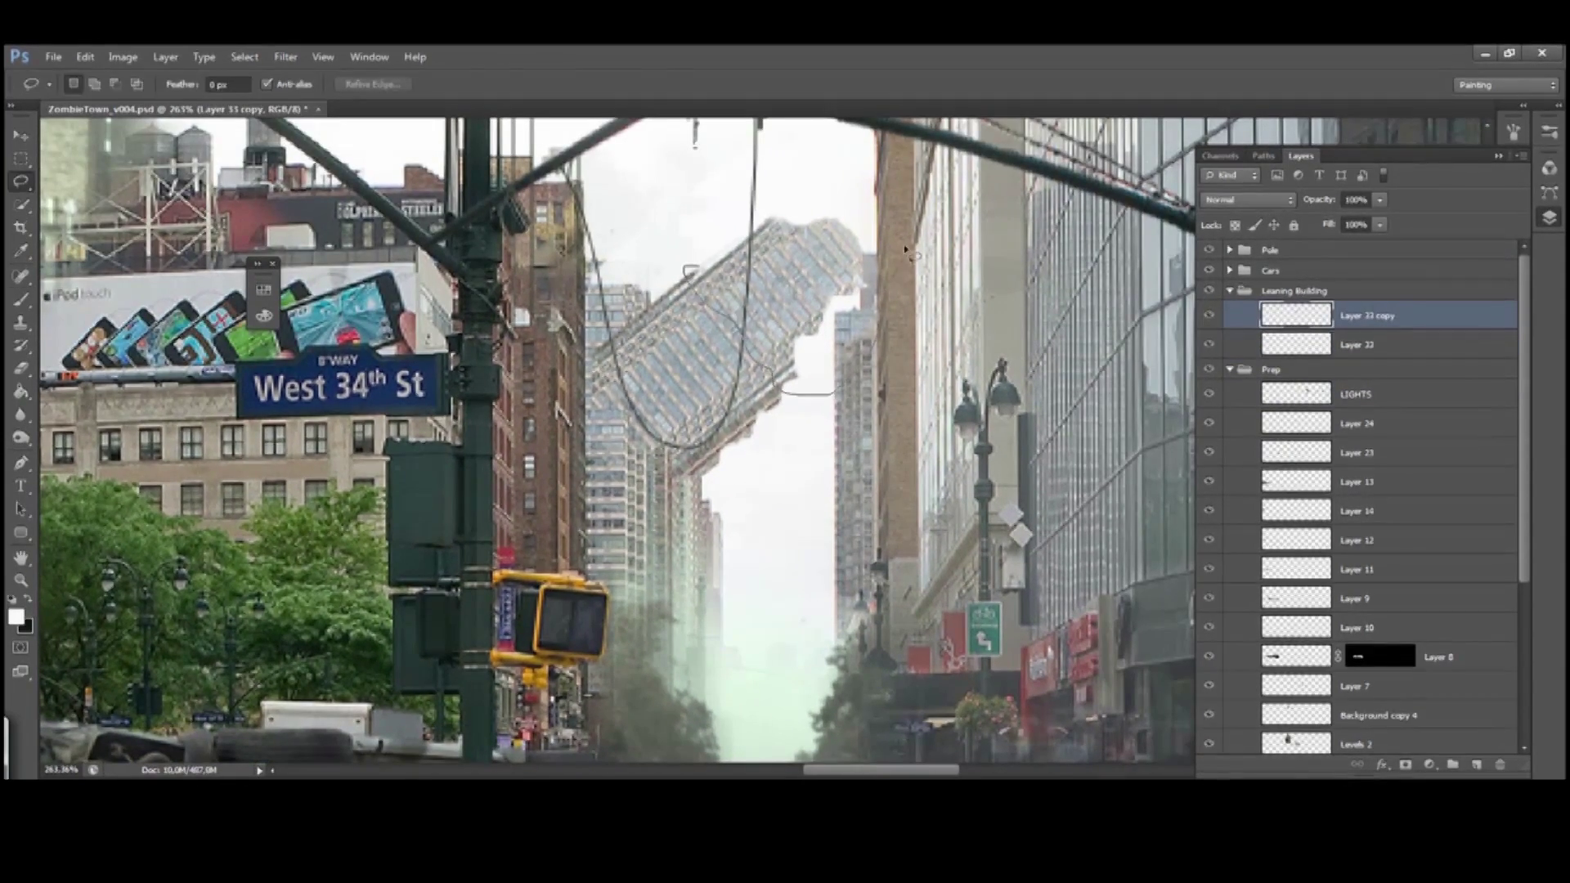
key(ctrl+t)
drag(891, 245, 809, 295)
key(Return)
key(ctrl+d)
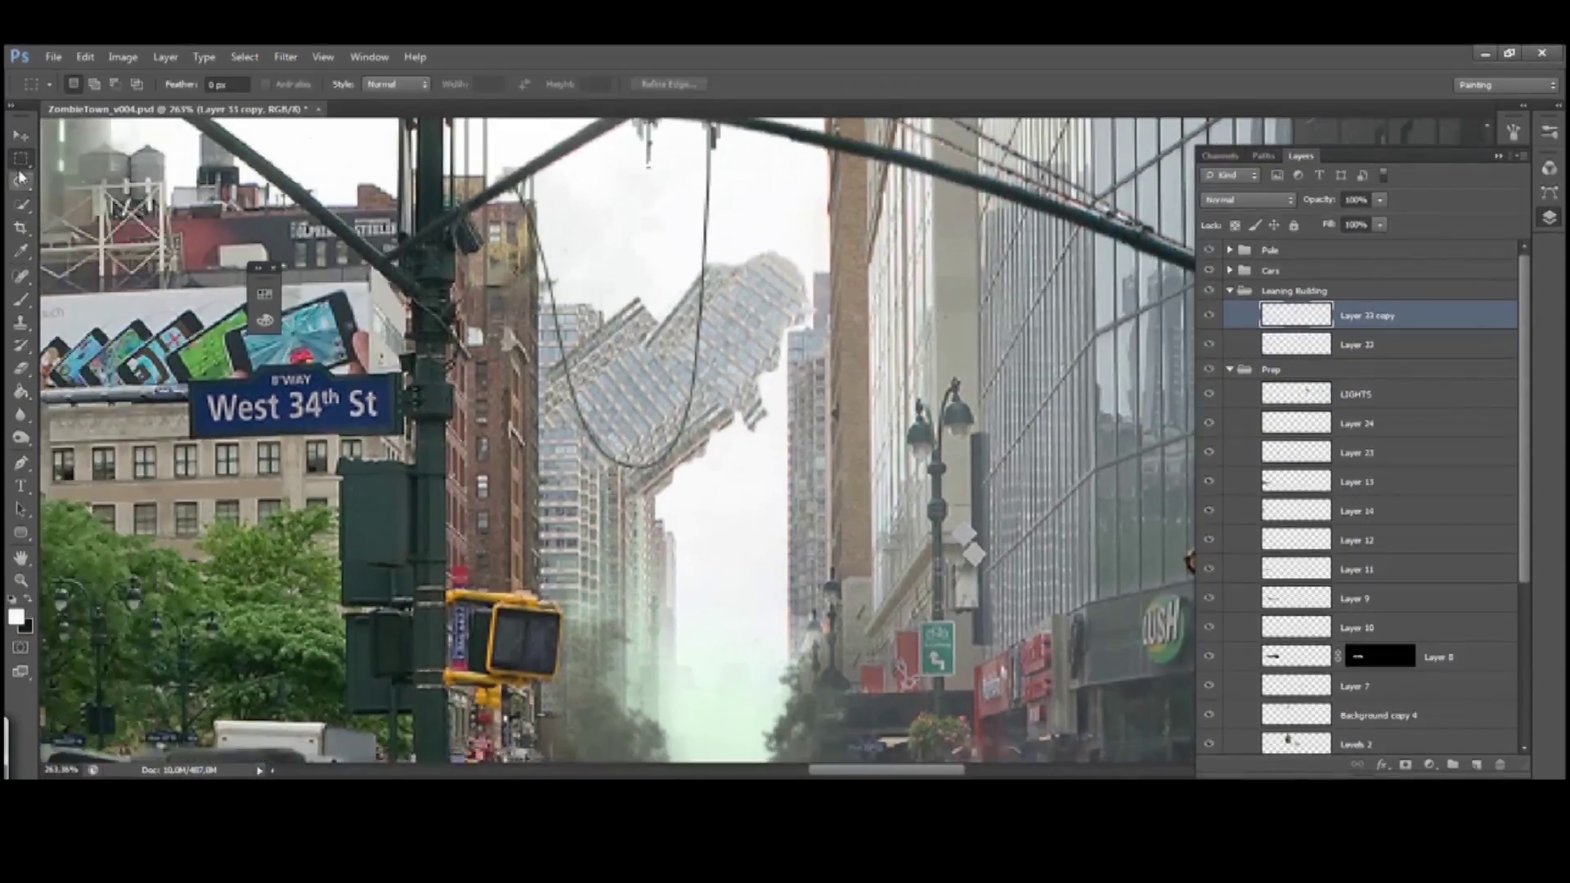
drag(718, 254, 746, 384)
key(Return)
key(b)
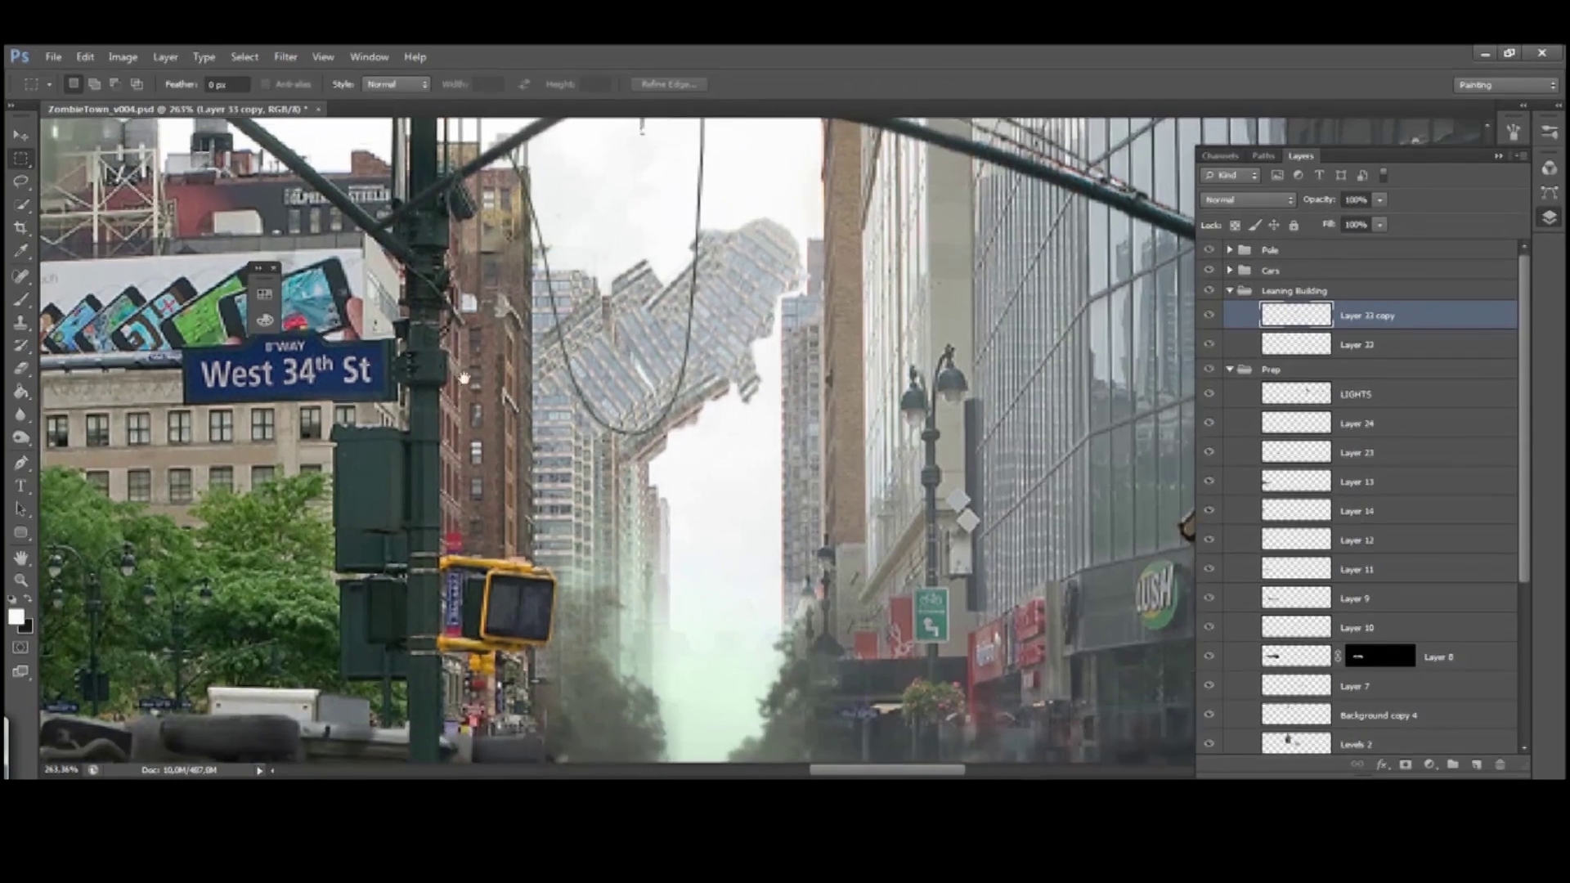
Add a layer beneath the leaning tower and paint its shaded underside and broken edges with sampled grey tones
click(1261, 337)
key(ctrl+shift+alt+n)
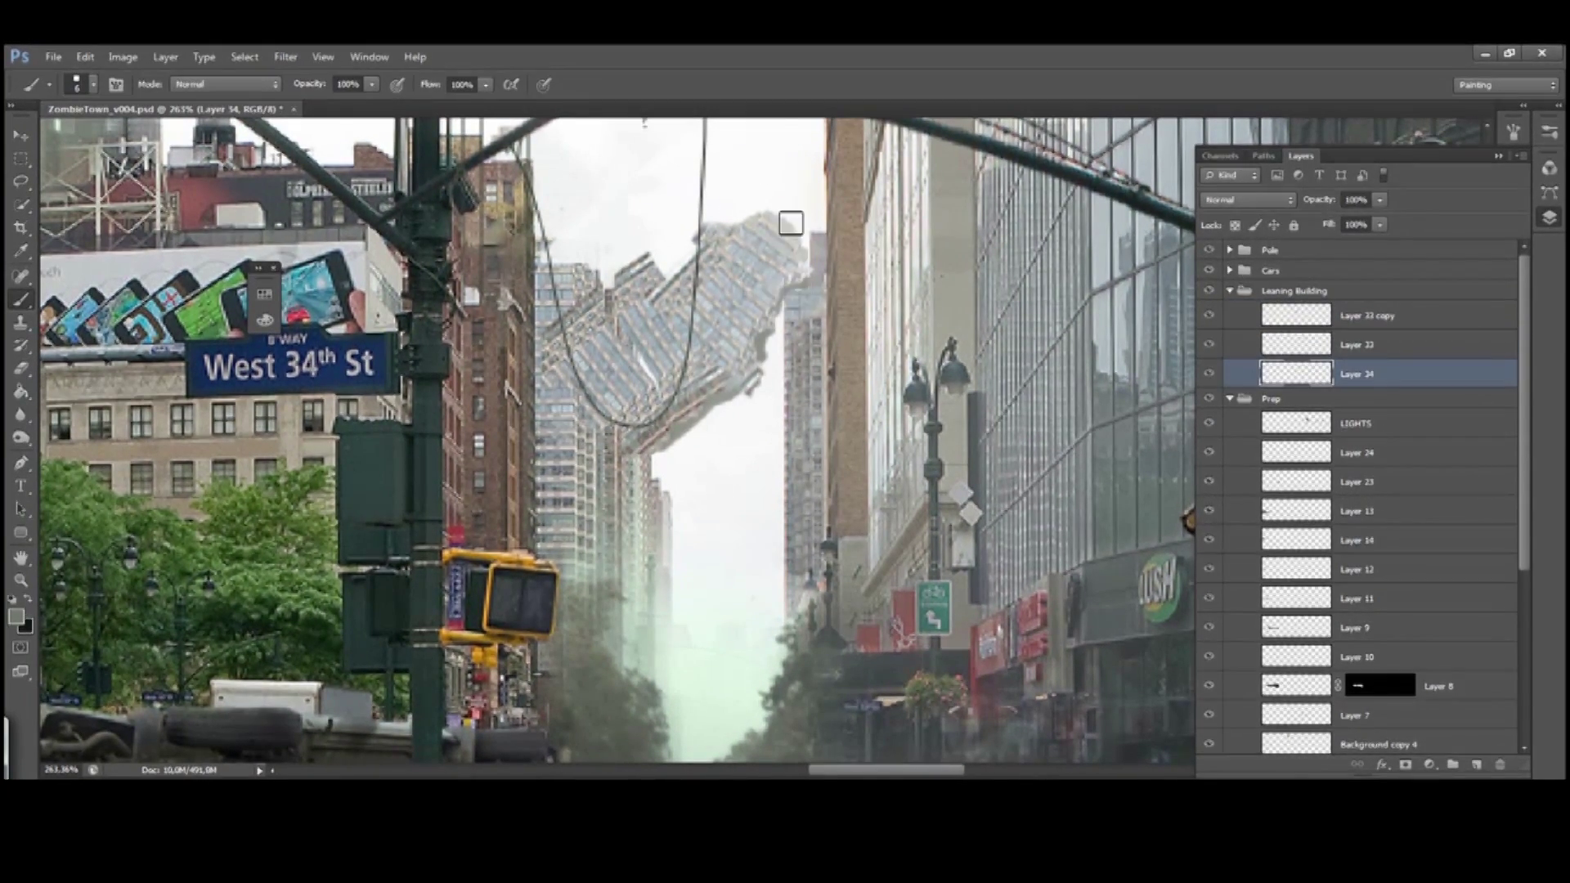
drag(791, 222, 869, 225)
drag(701, 326, 643, 385)
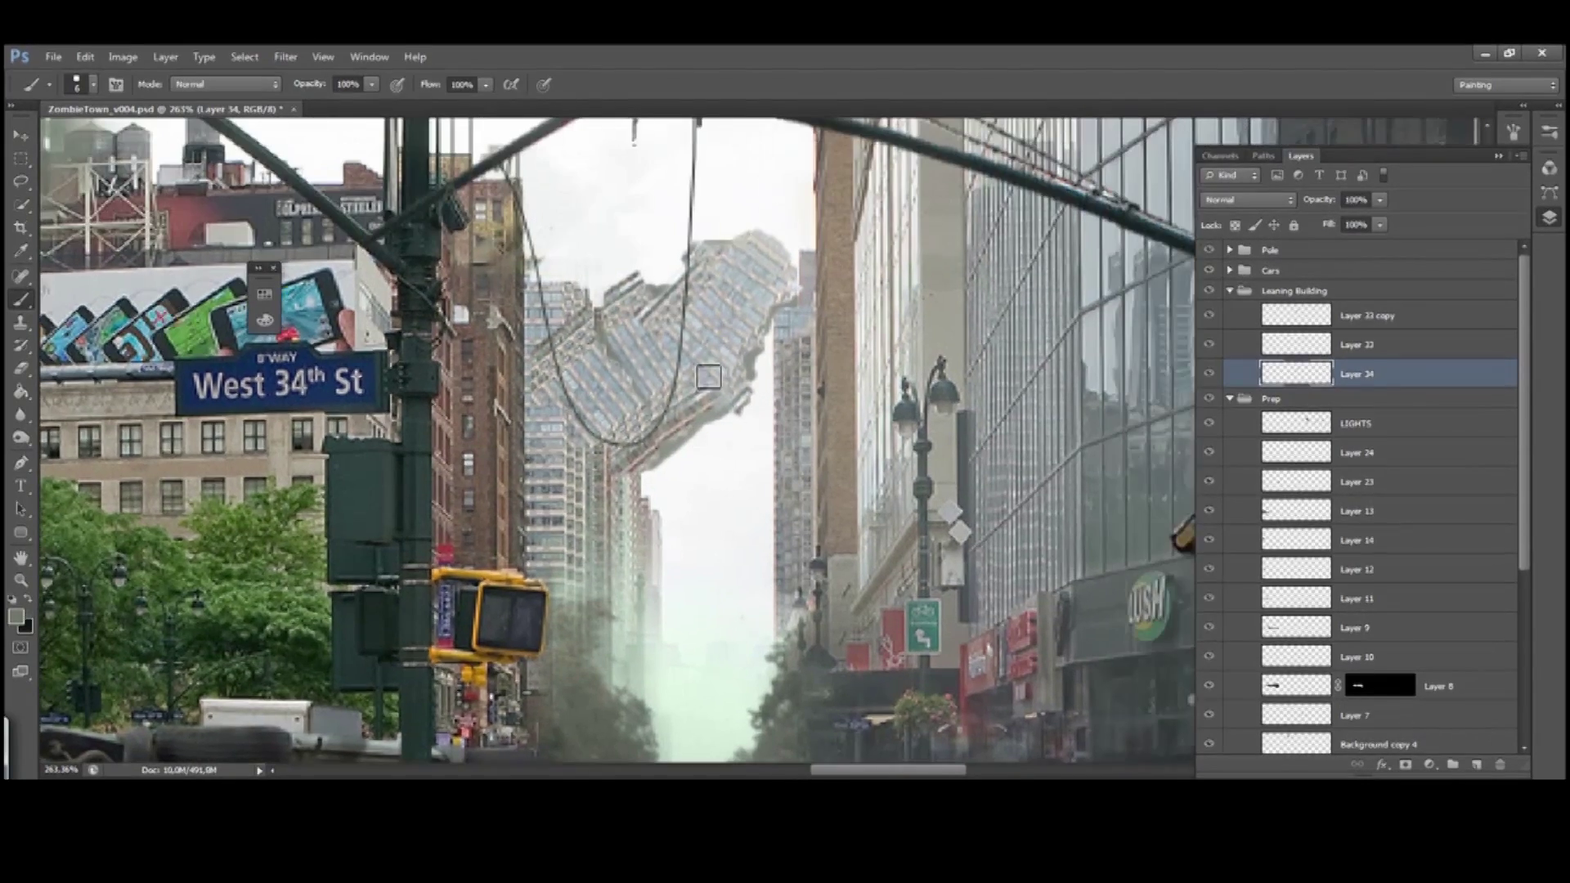
alt+click(641, 322)
key(alt+bracketright)
key(alt+bracketright)
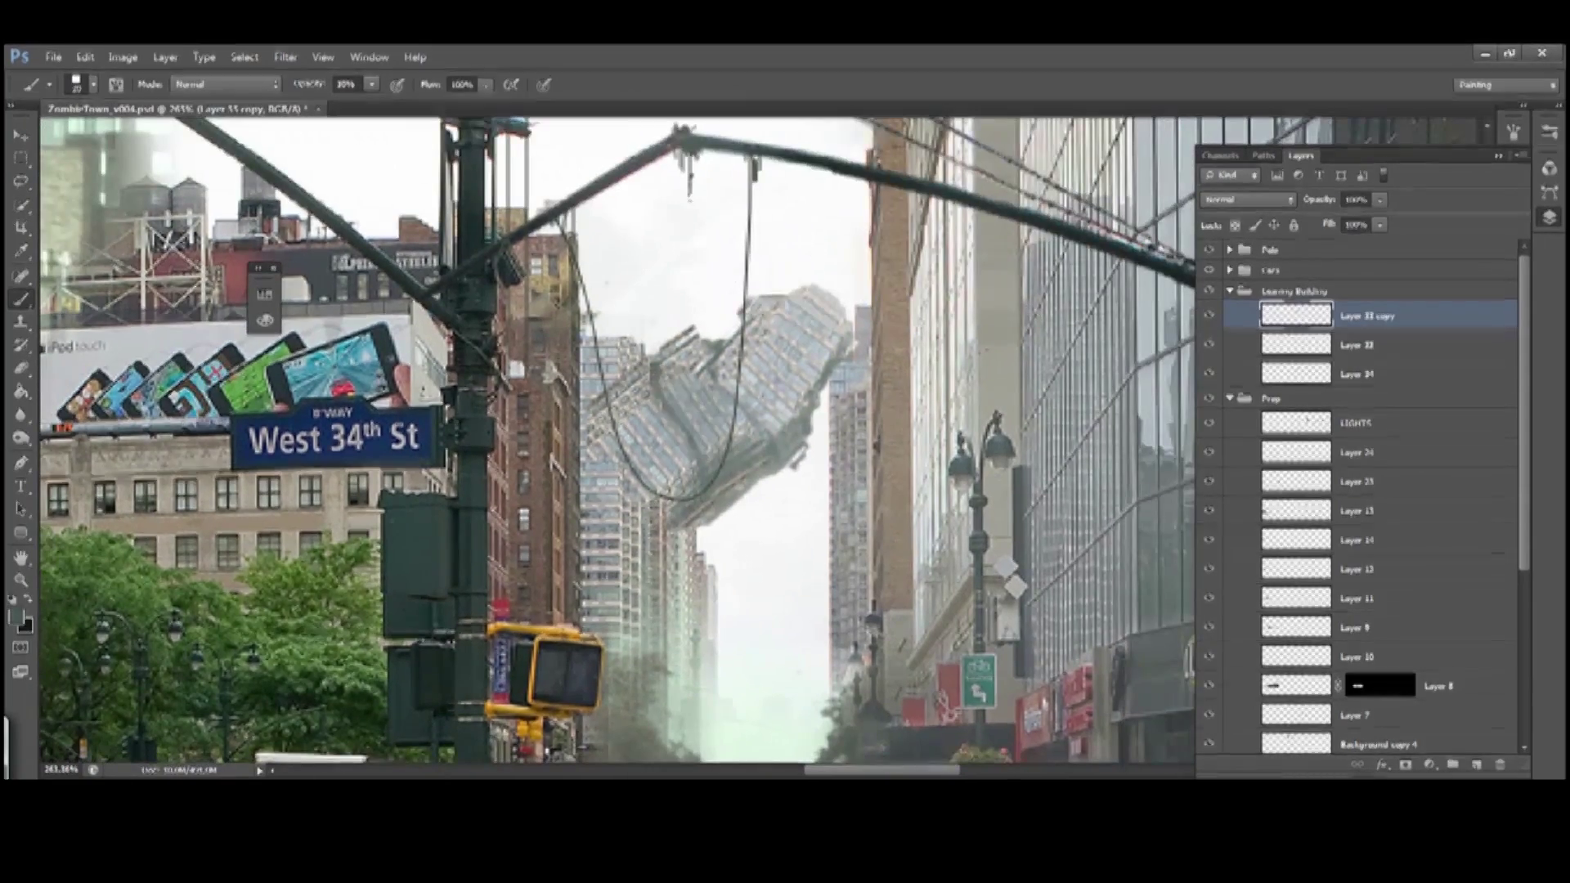
Expand the Damaged Building group and add a new layer at its top for the storefront windows
key(ctrl+minus)
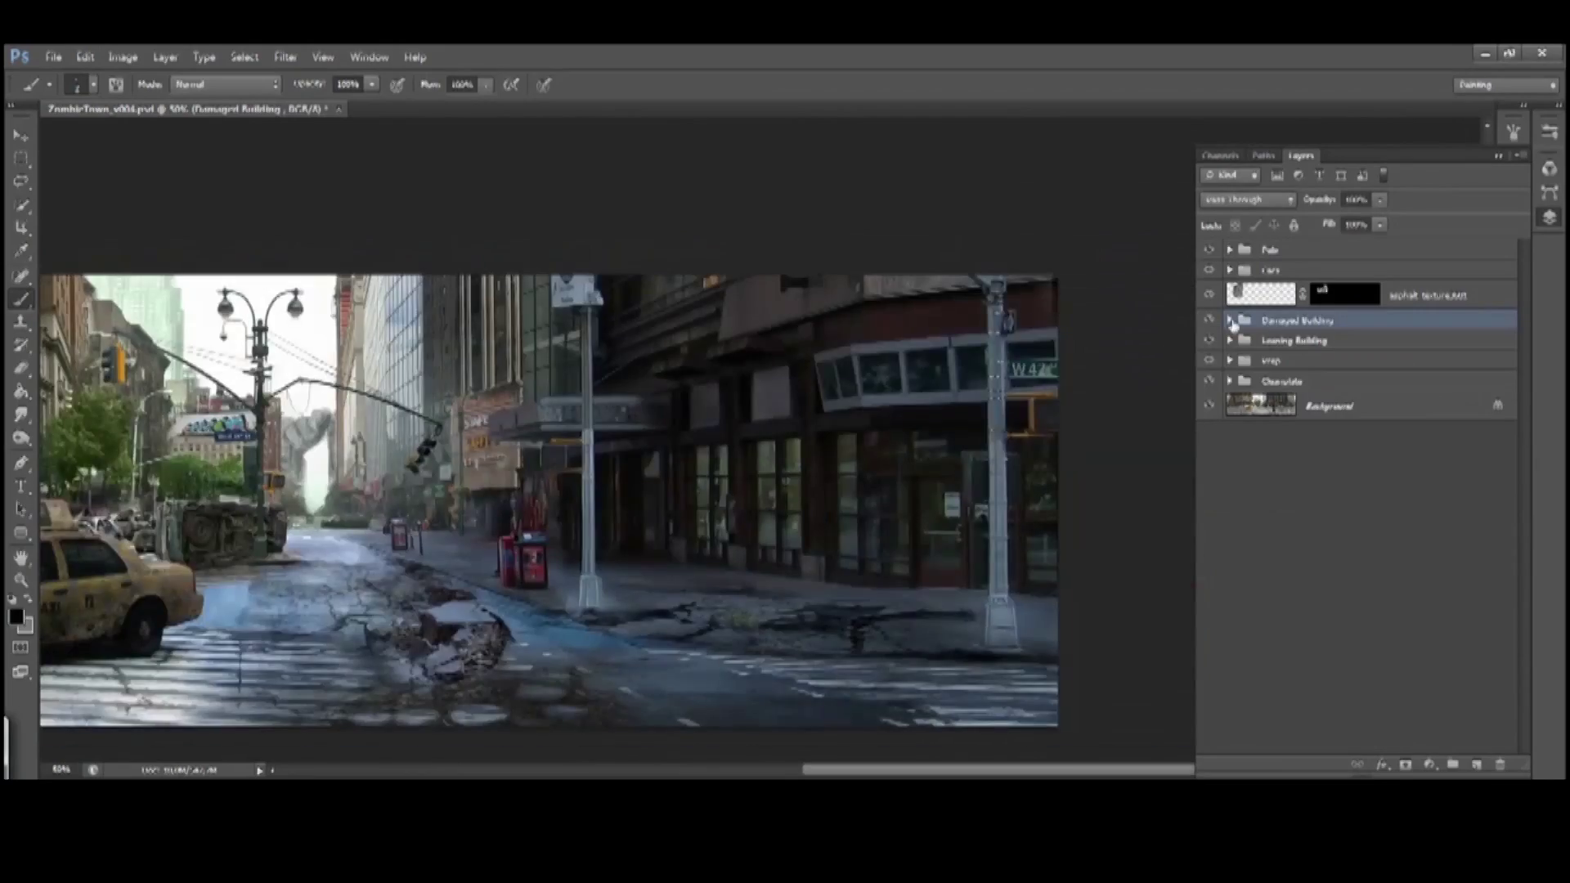
click(1229, 320)
click(1358, 345)
key(ctrl+plus)
key(ctrl+plus)
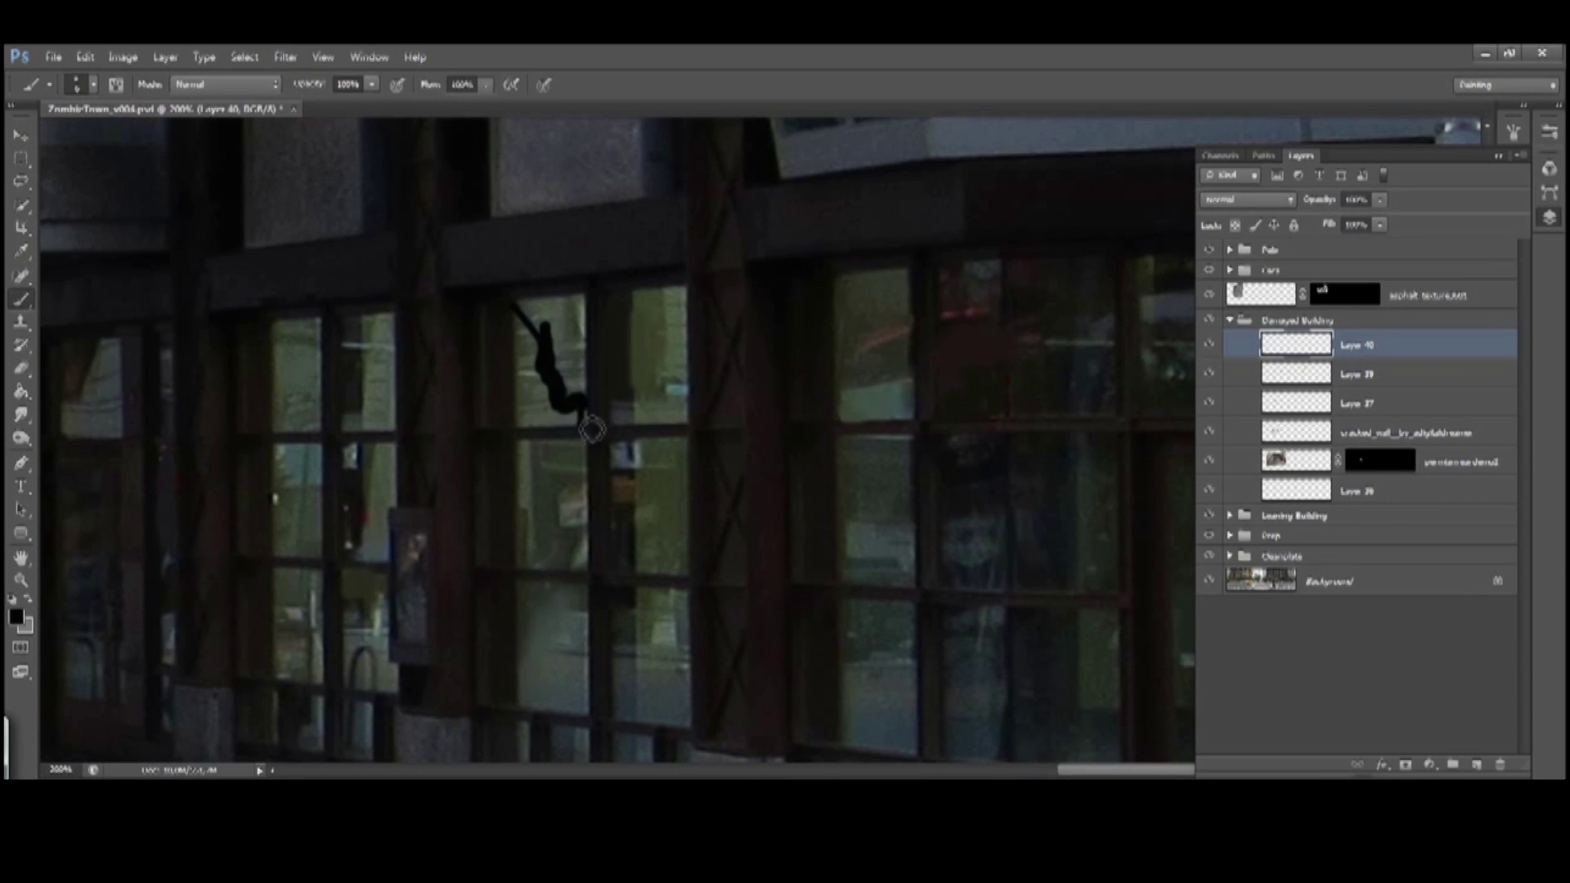
Paint jagged black holes in the upper panes of the middle storefront window bay to suggest shattered glass
scroll(584, 400, down, 1)
mouse_move(585, 323)
mouse_down()
mouse_move(597, 335)
mouse_move(623, 321)
mouse_up()
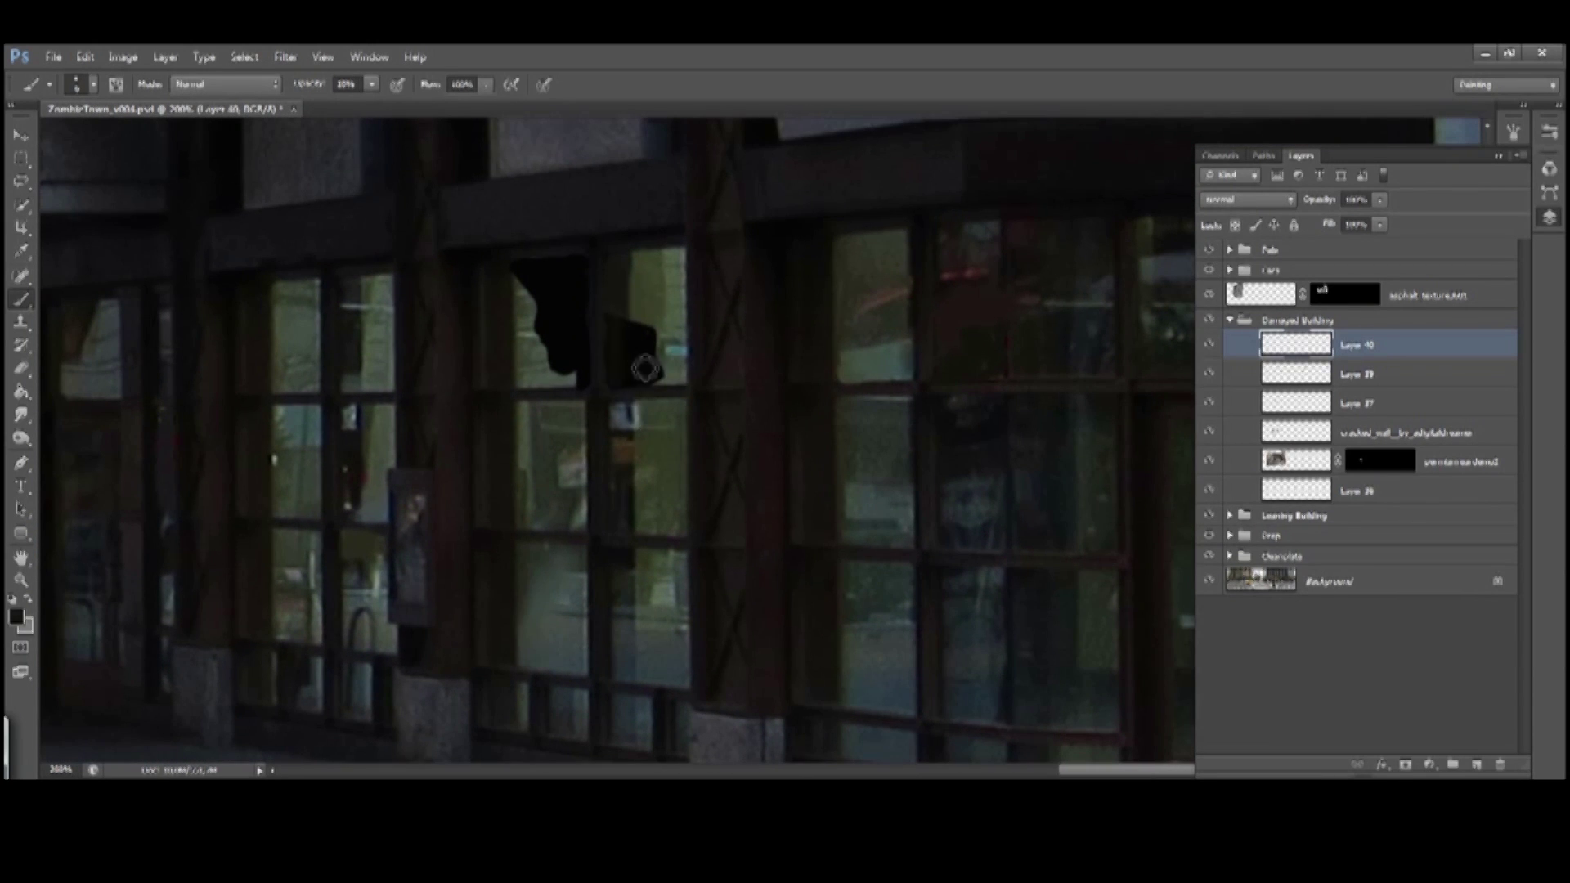
drag(573, 374, 644, 327)
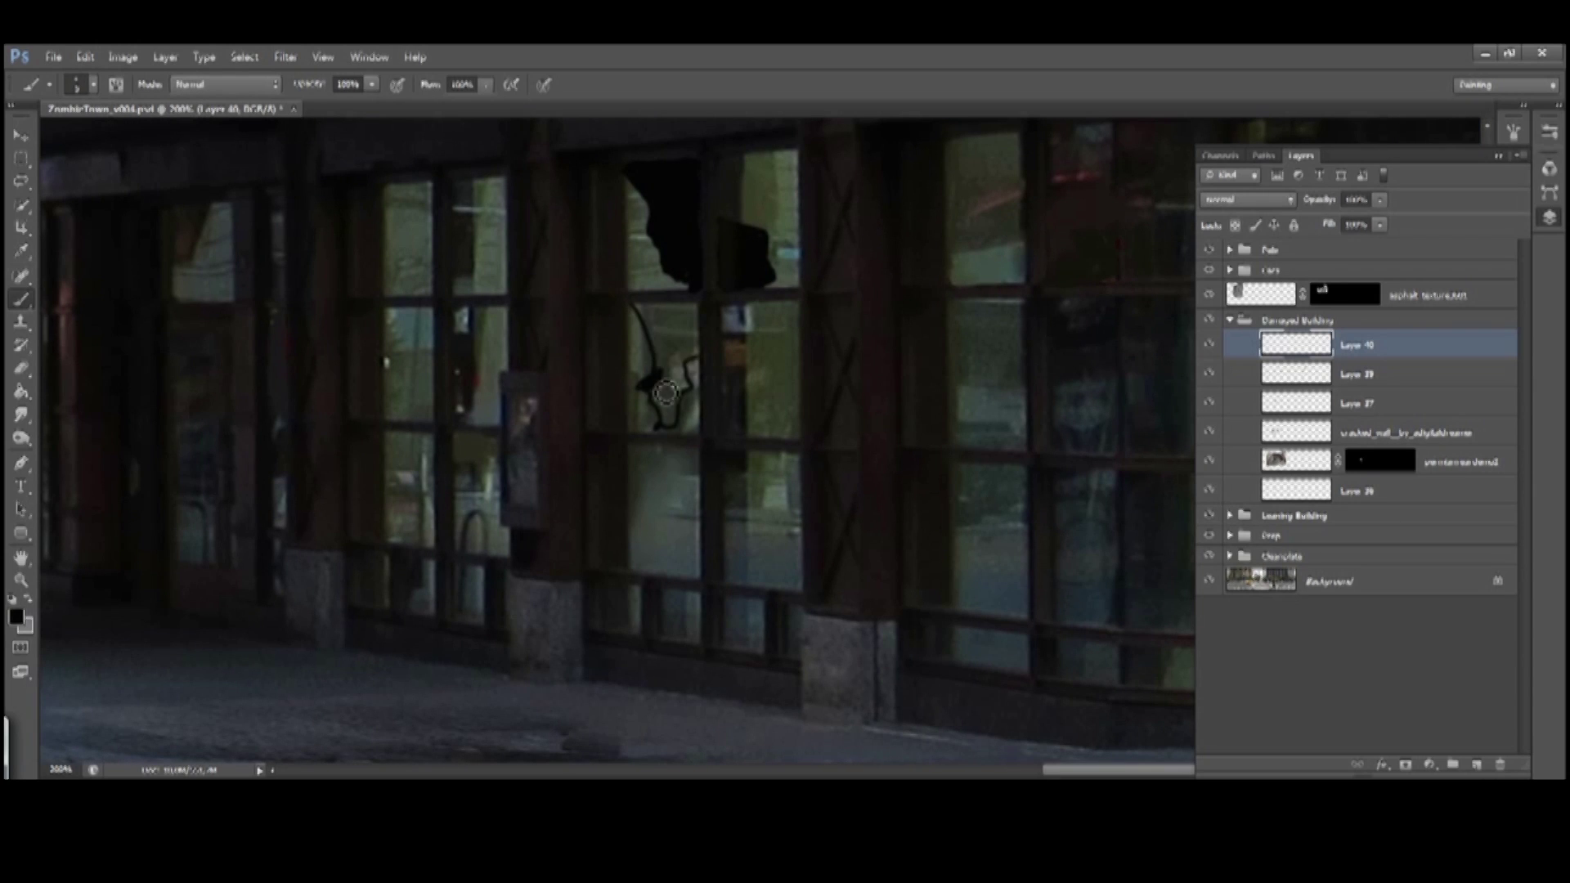
drag(710, 329, 465, 461)
Paint black broken-glass shapes down the first column of panes in the window bay next to the door
drag(701, 272, 738, 405)
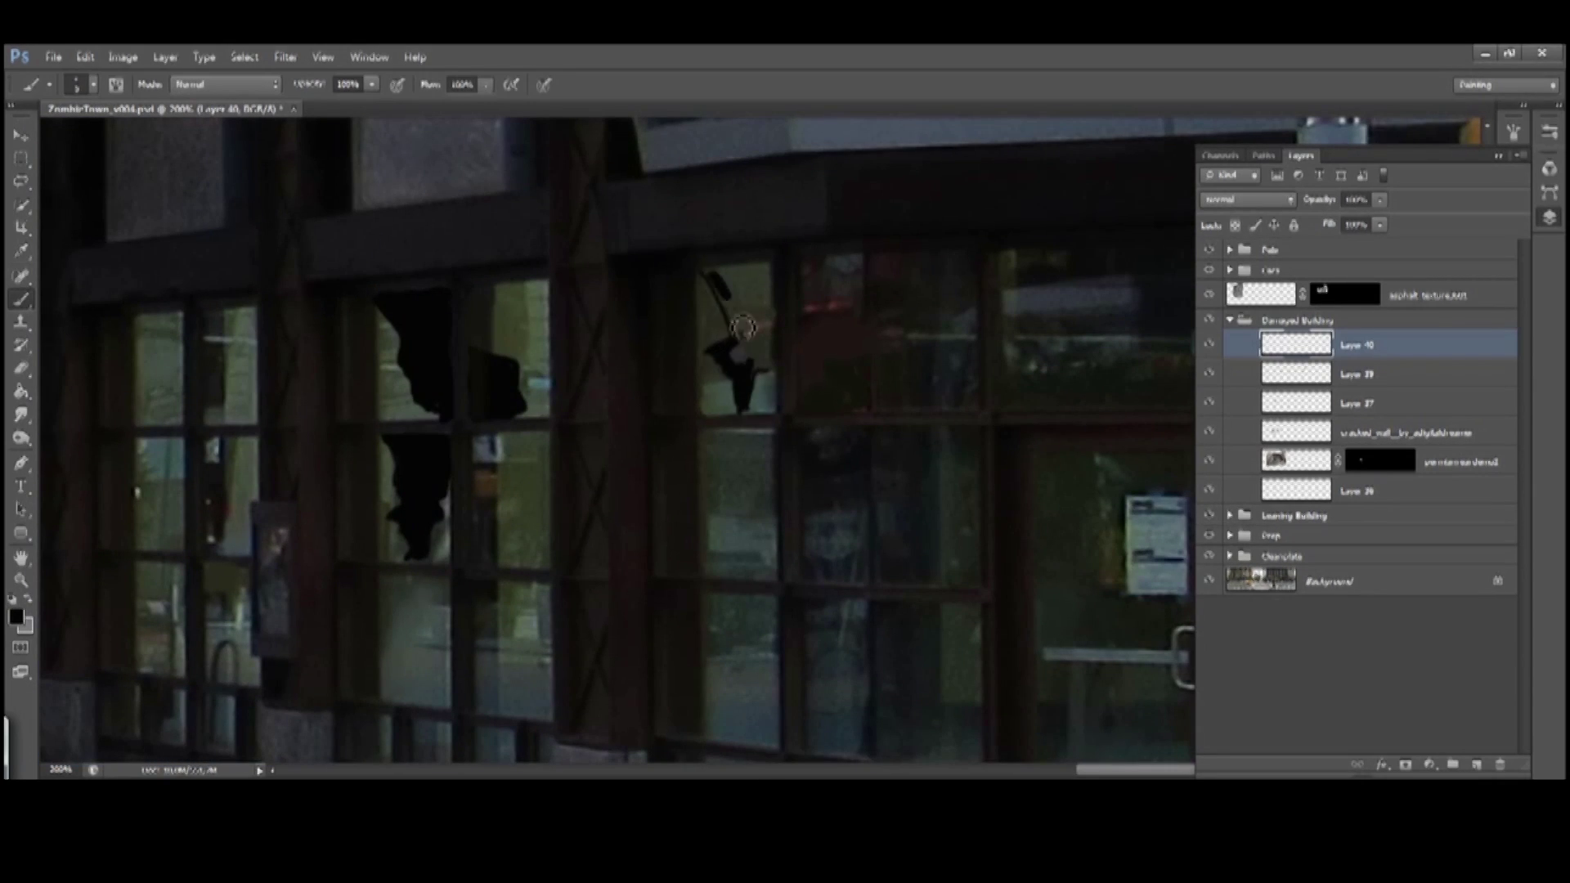
scroll(742, 327, down, 4)
mouse_move(740, 323)
mouse_down()
mouse_move(683, 322)
mouse_move(684, 408)
mouse_move(740, 368)
mouse_up()
scroll(709, 403, down, 3)
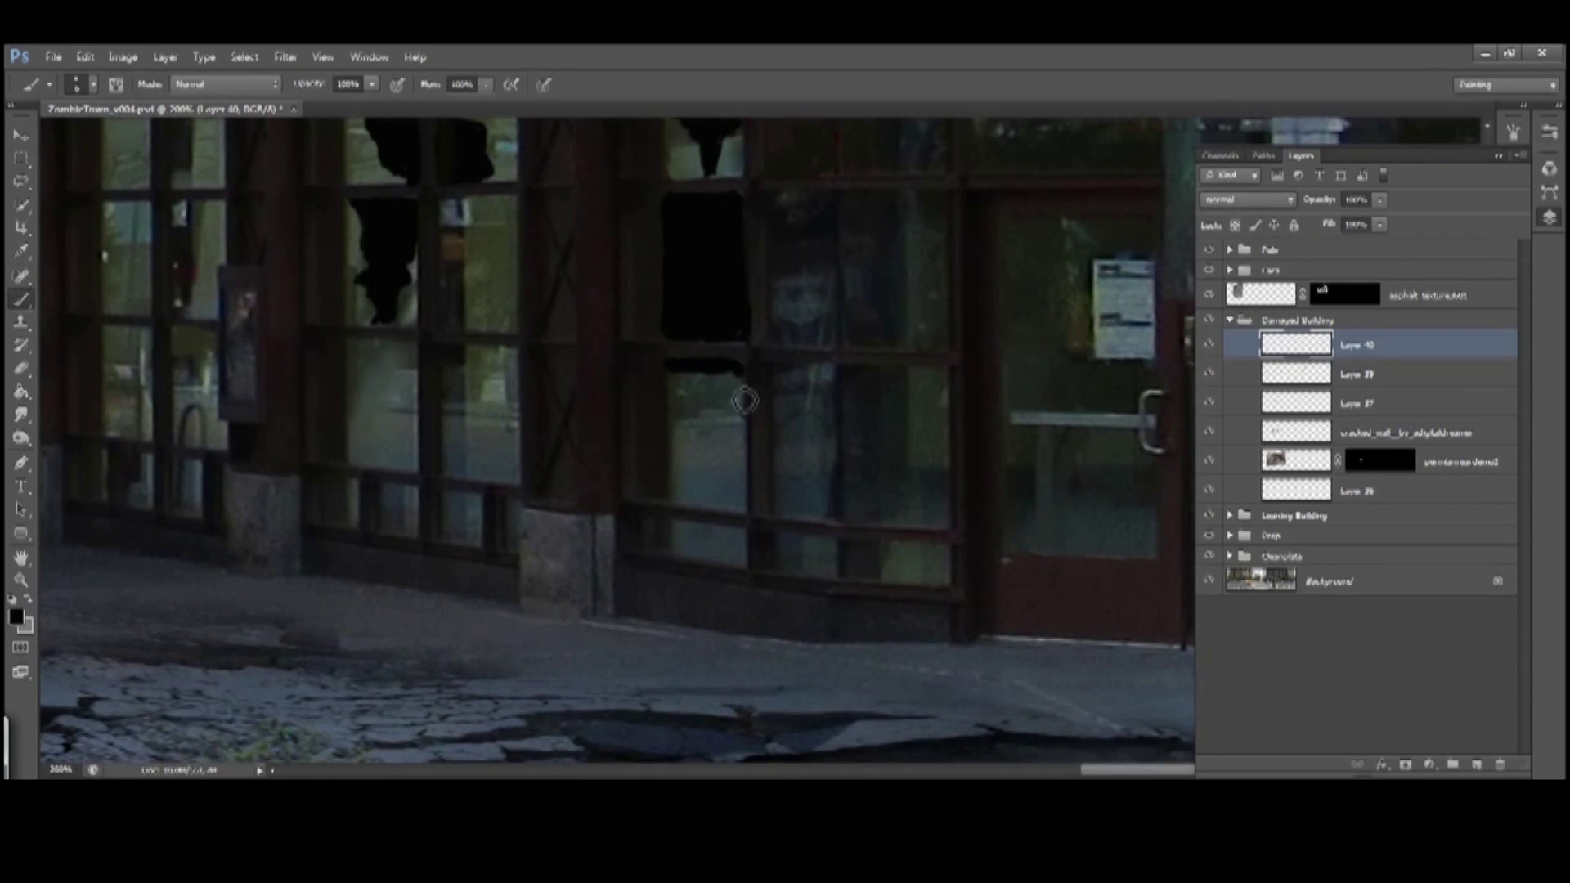
scroll(689, 460, down, 2)
drag(622, 476, 705, 511)
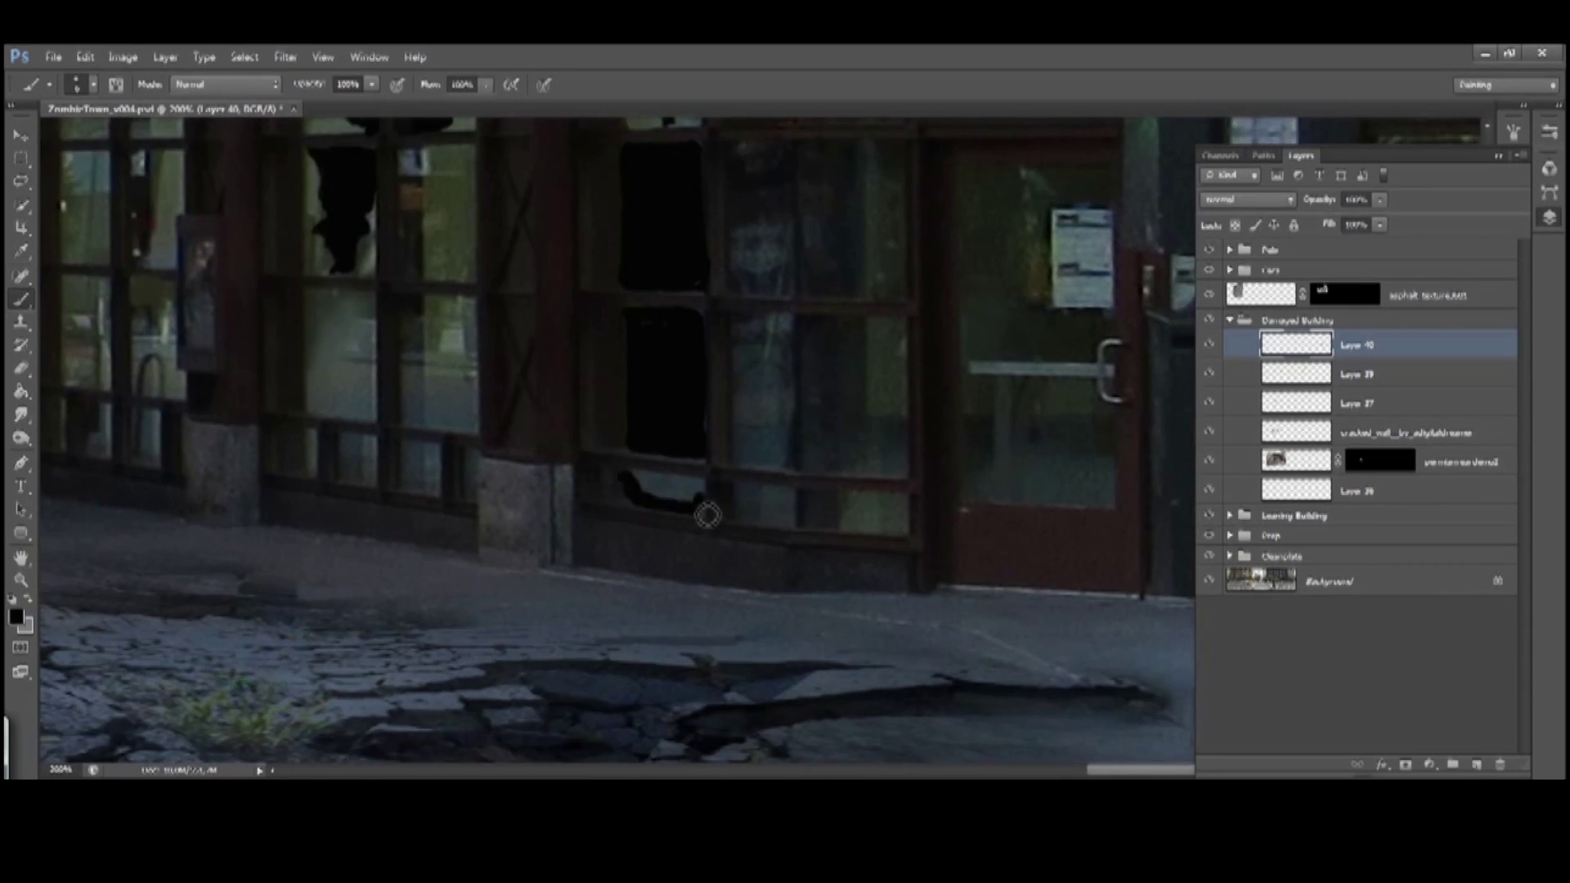
scroll(684, 475, up, 6)
scroll(663, 442, right, 2)
Black out the remaining panes of the window bay beside the door, leaving irregular shards along the frames
drag(683, 255, 694, 415)
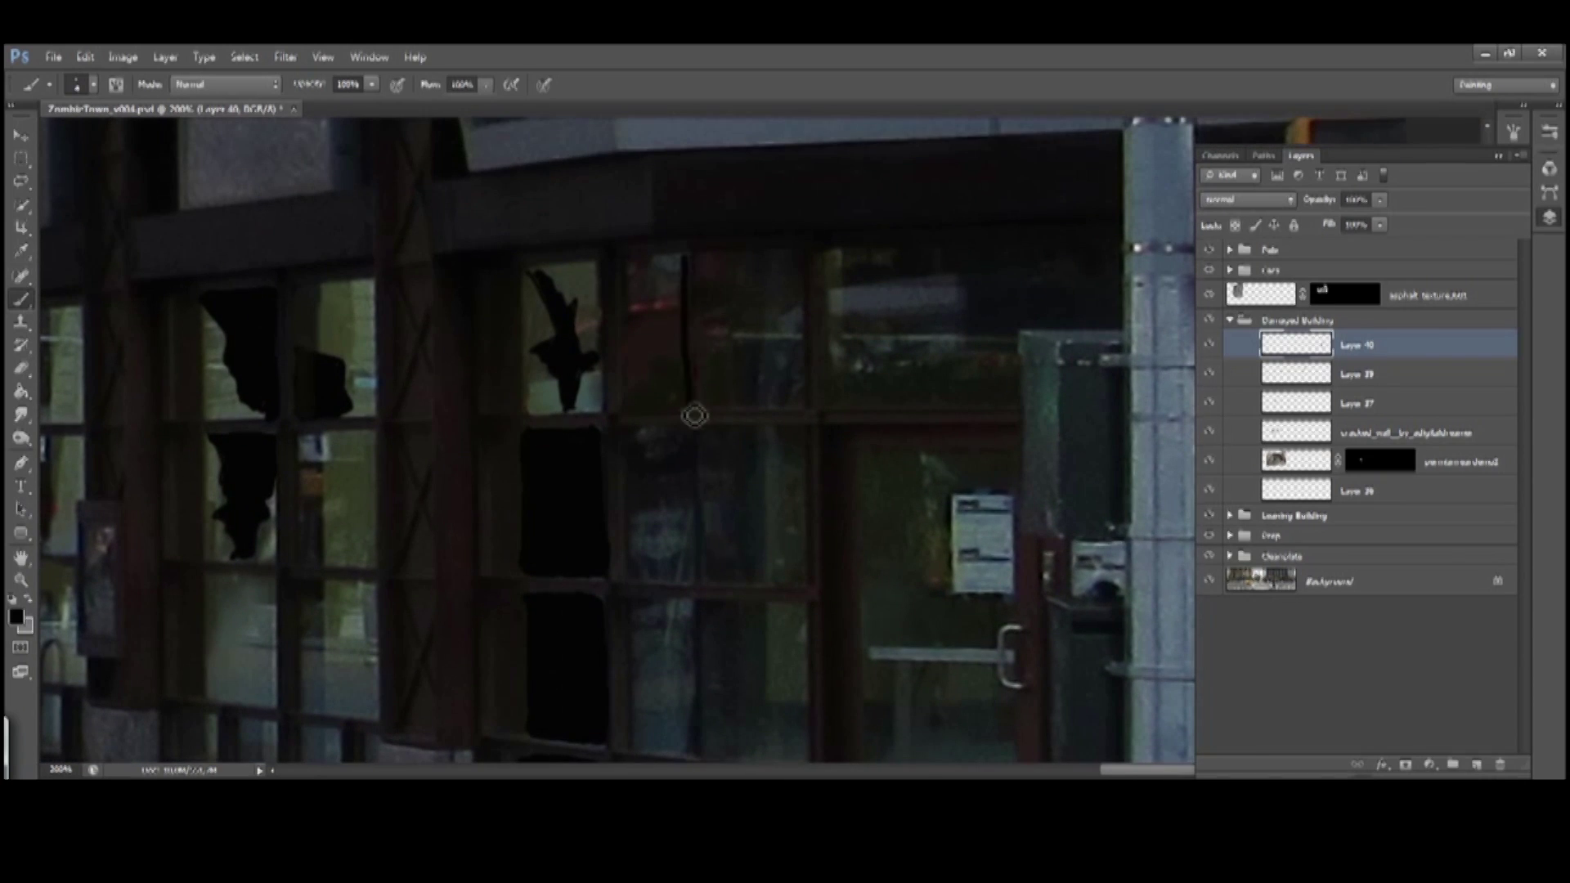
scroll(670, 303, down, 3)
scroll(683, 287, up, 1)
drag(659, 327, 662, 466)
drag(720, 348, 738, 317)
drag(719, 429, 807, 396)
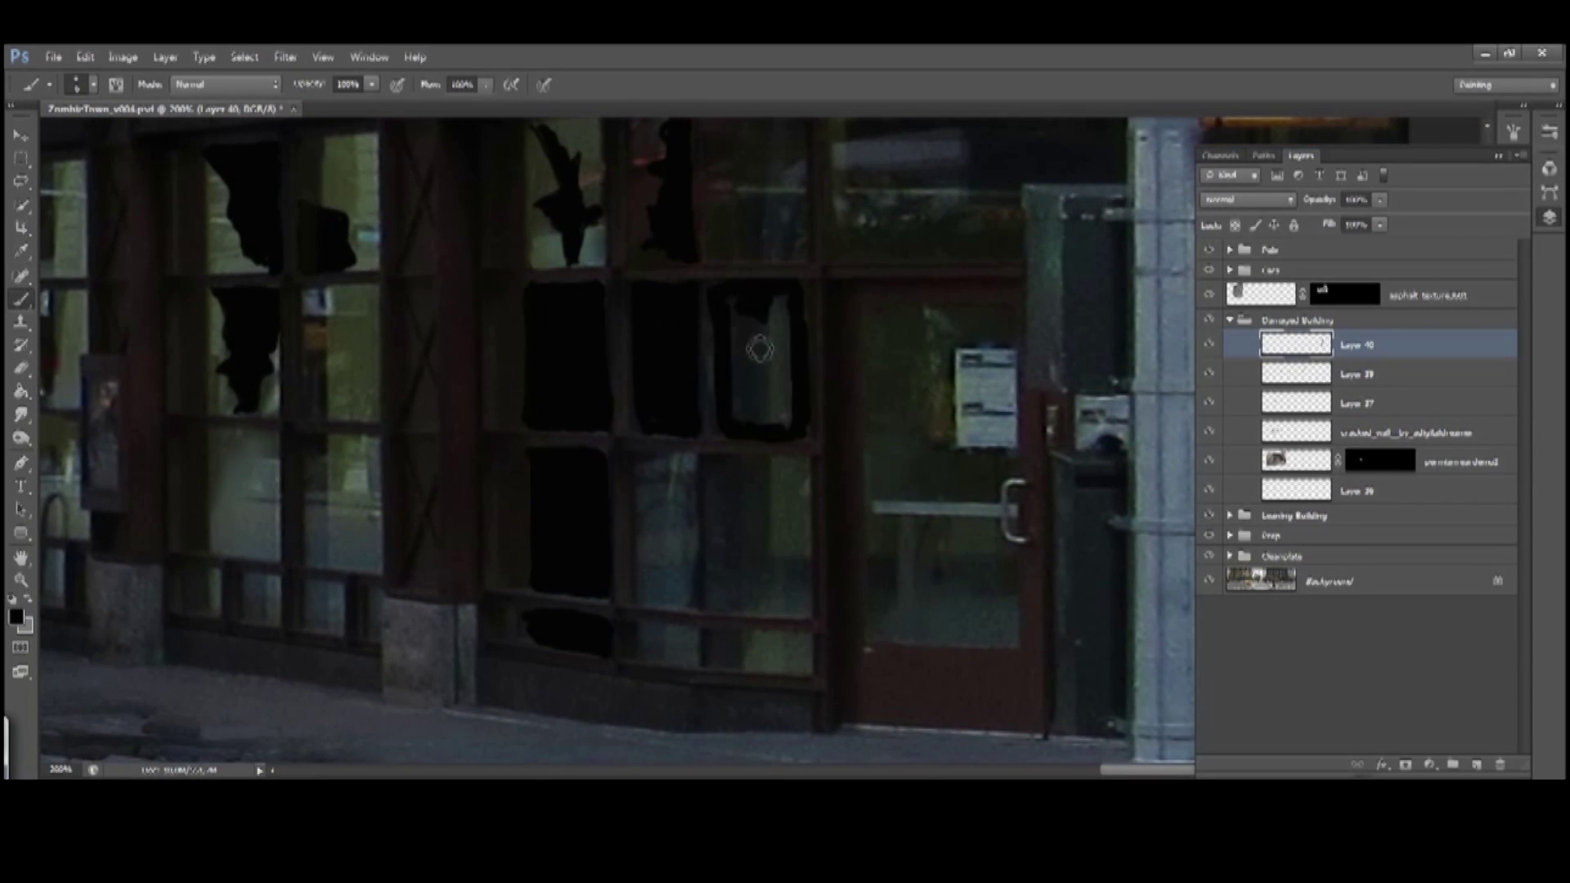
click(744, 425)
scroll(748, 425, down, 3)
scroll(752, 425, left, 1)
mouse_move(780, 438)
mouse_down()
mouse_move(809, 466)
mouse_move(802, 508)
mouse_move(754, 493)
mouse_move(830, 506)
mouse_move(746, 502)
mouse_move(773, 480)
mouse_move(757, 374)
mouse_move(764, 452)
mouse_up()
scroll(764, 424, down, 4)
scroll(785, 507, up, 3)
scroll(785, 507, left, 2)
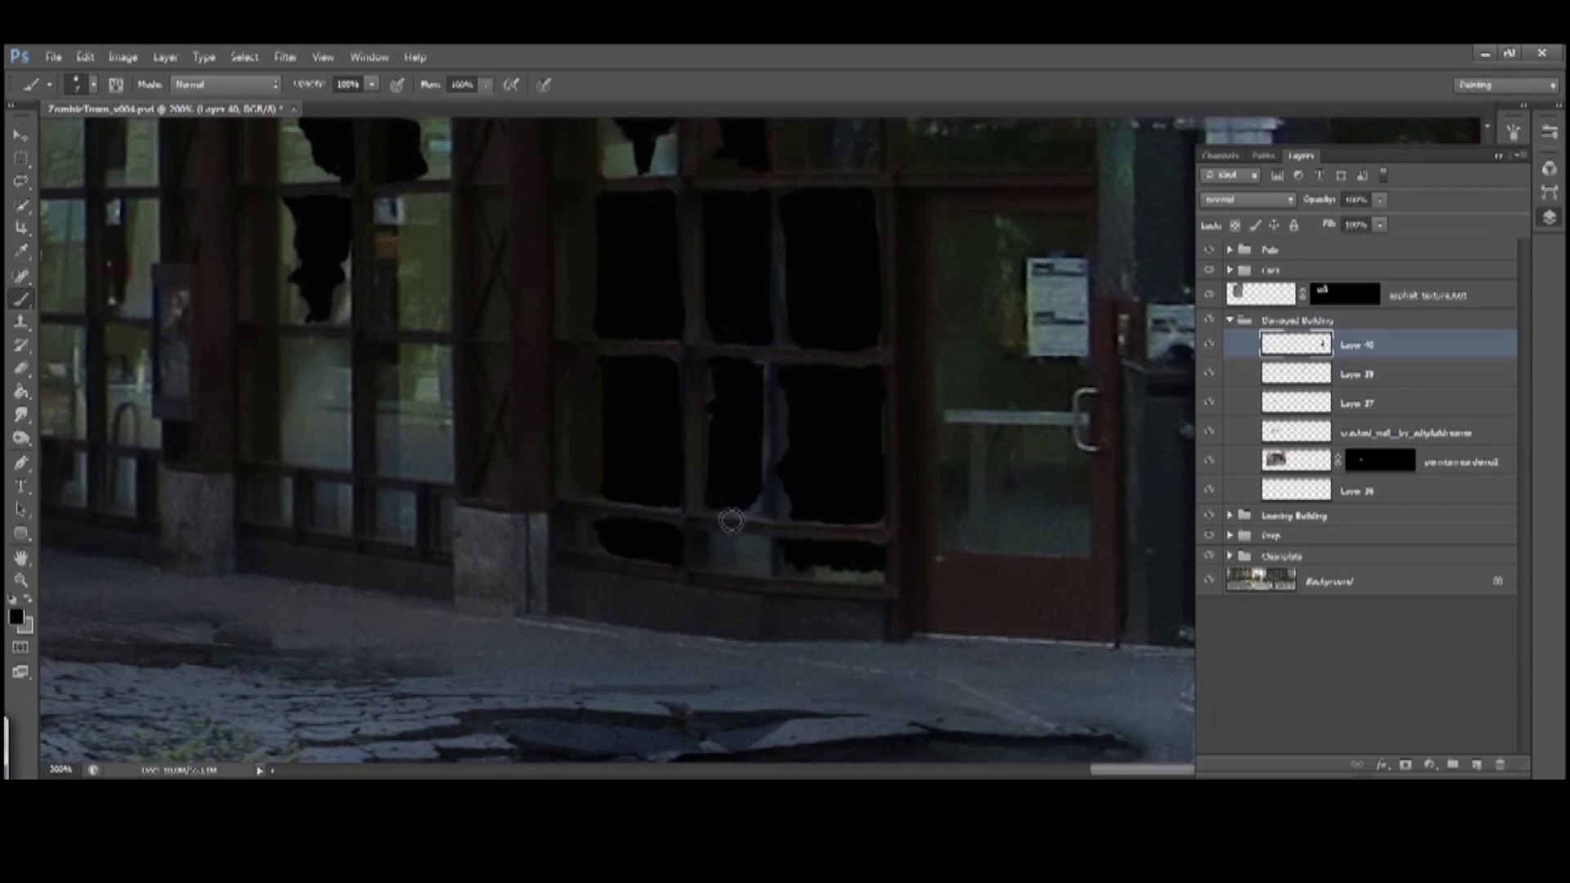
Paint black shattered holes in the second column of panes in the middle storefront bay
key(ctrl+minus)
scroll(724, 497, up, 1)
scroll(725, 497, left, 1)
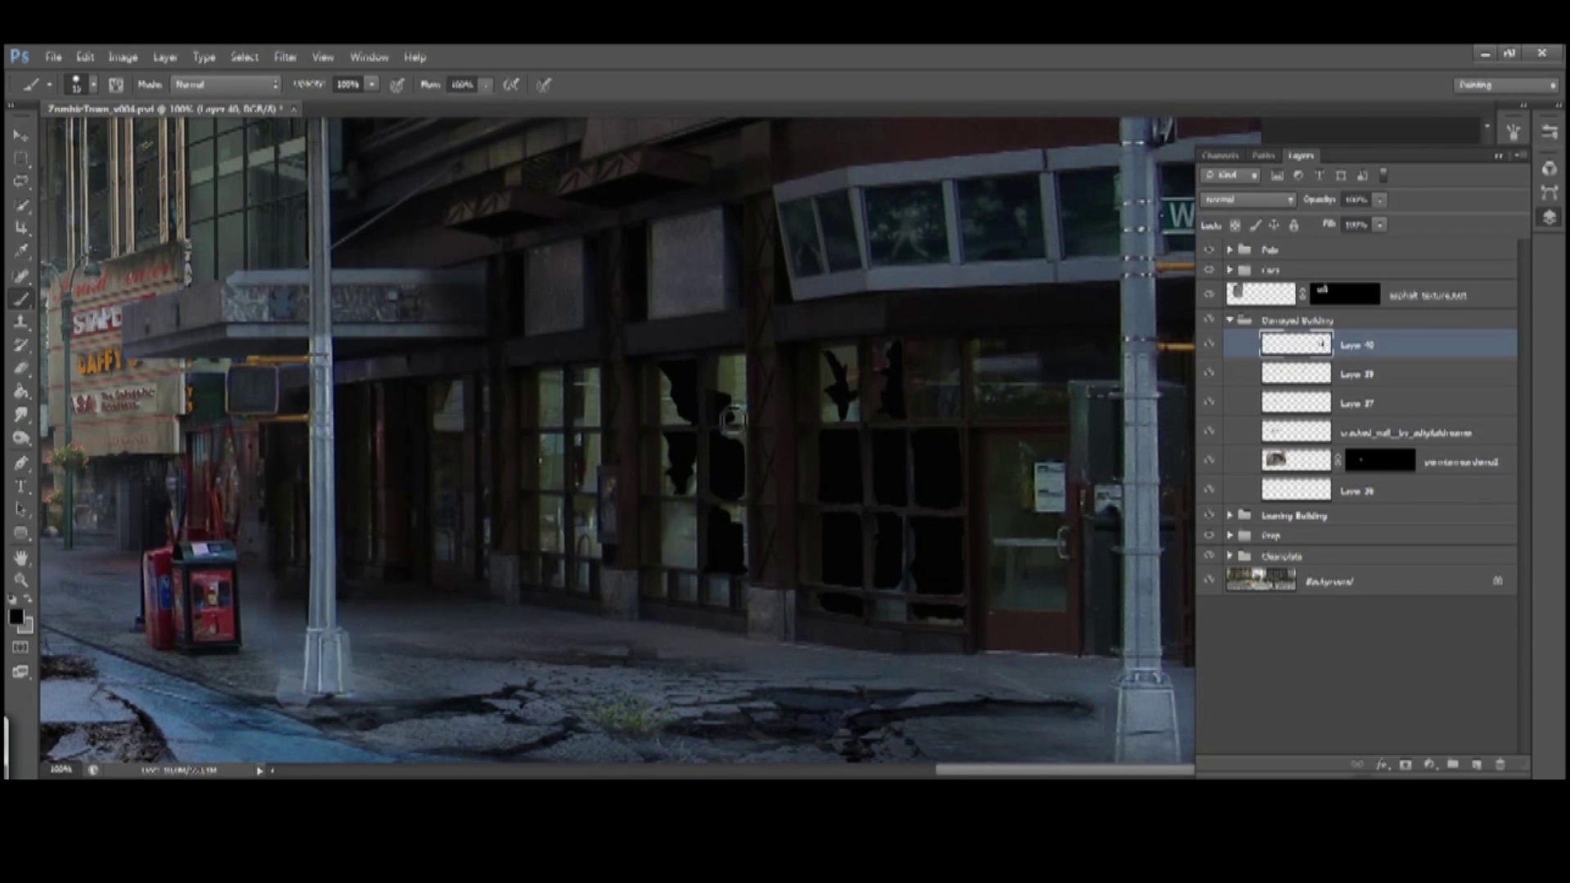
scroll(747, 381, right, 5)
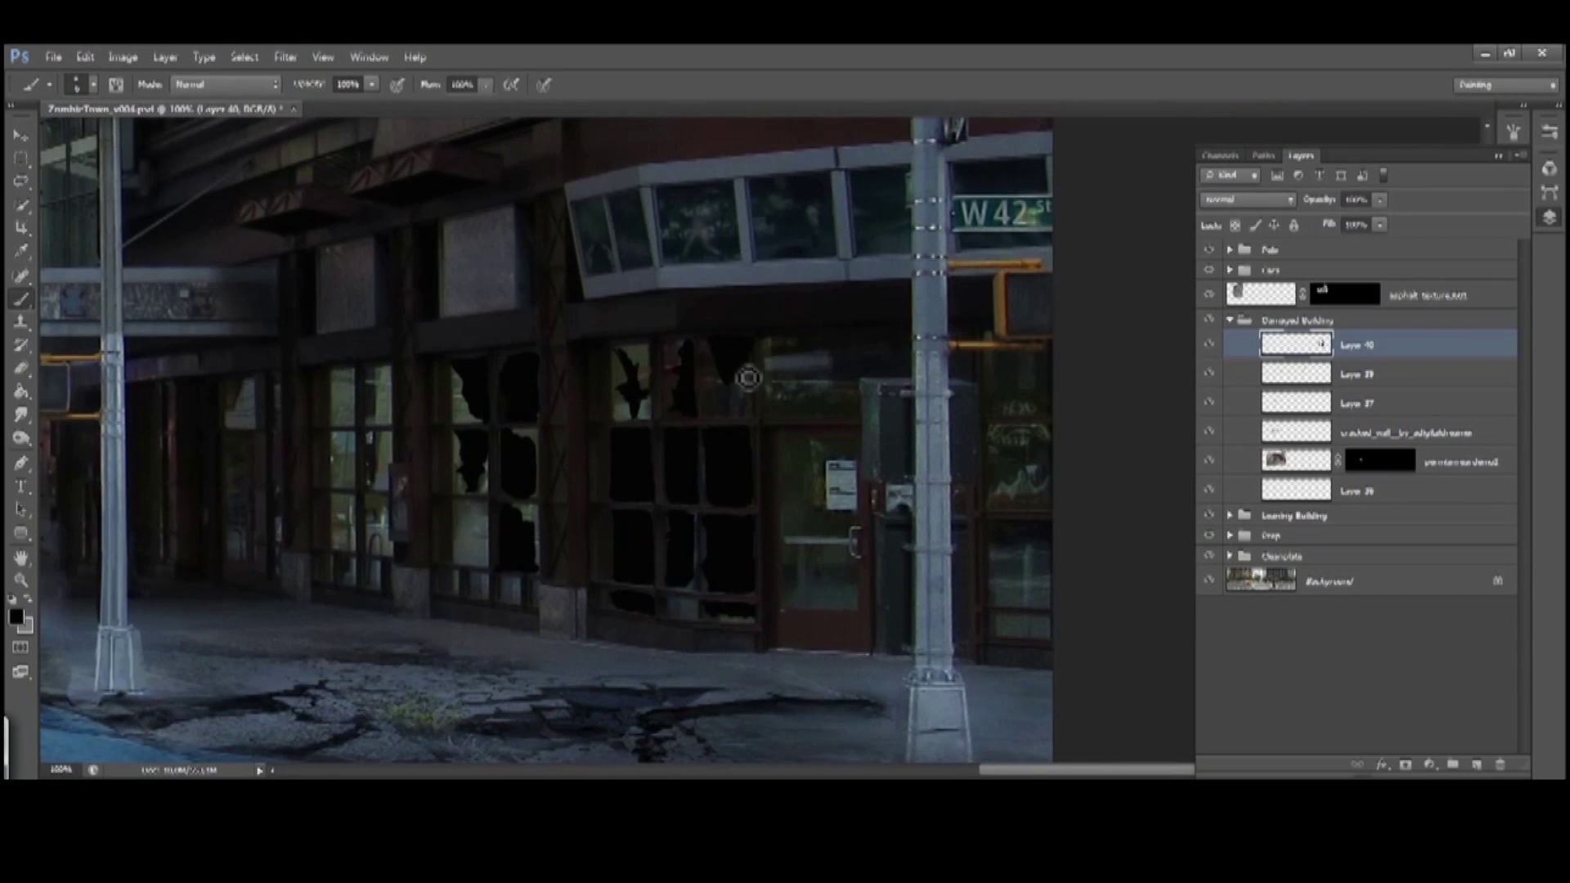
Paint broken black areas into the transom above the door, the door glass and the windows beyond the lamp pole
scroll(748, 377, right, 1)
scroll(748, 378, up, 1)
scroll(708, 394, right, 2)
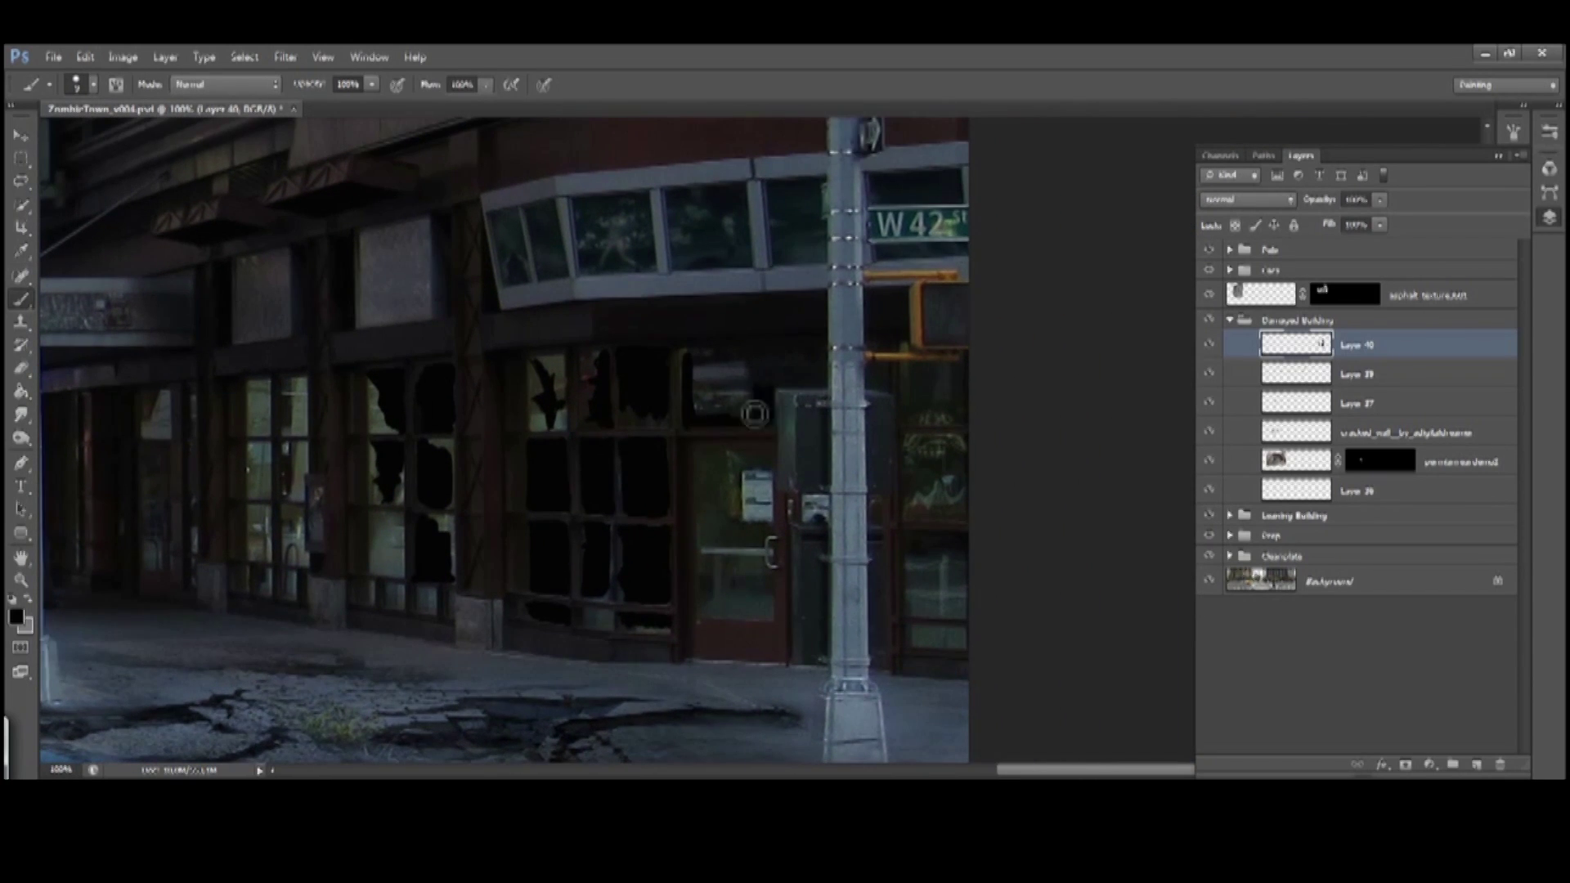
scroll(782, 414, down, 2)
scroll(755, 486, left, 1)
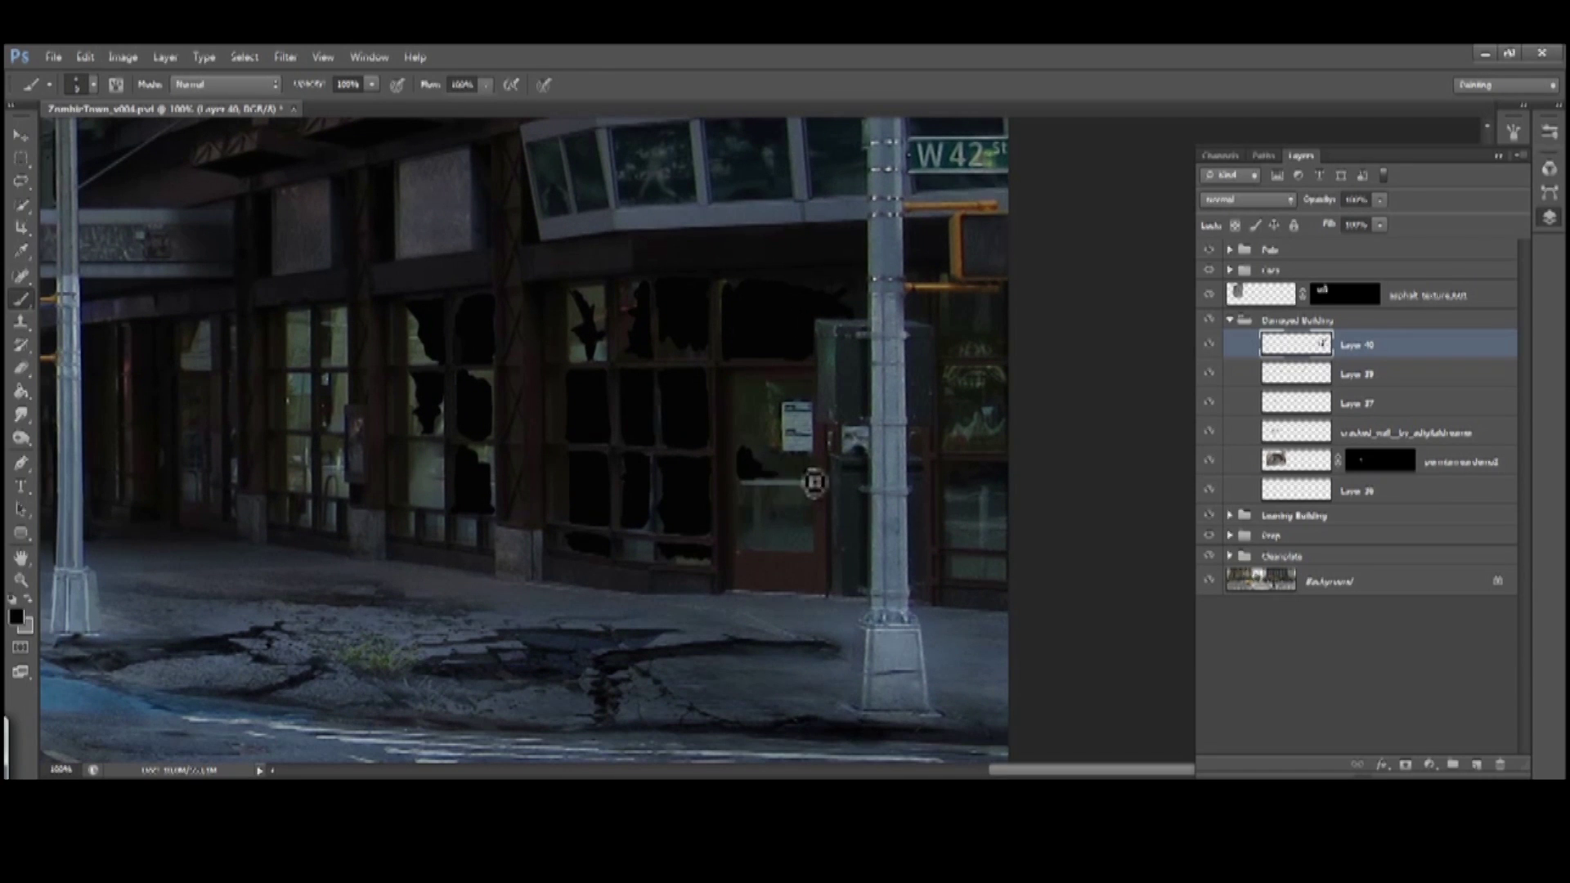
scroll(784, 372, down, 1)
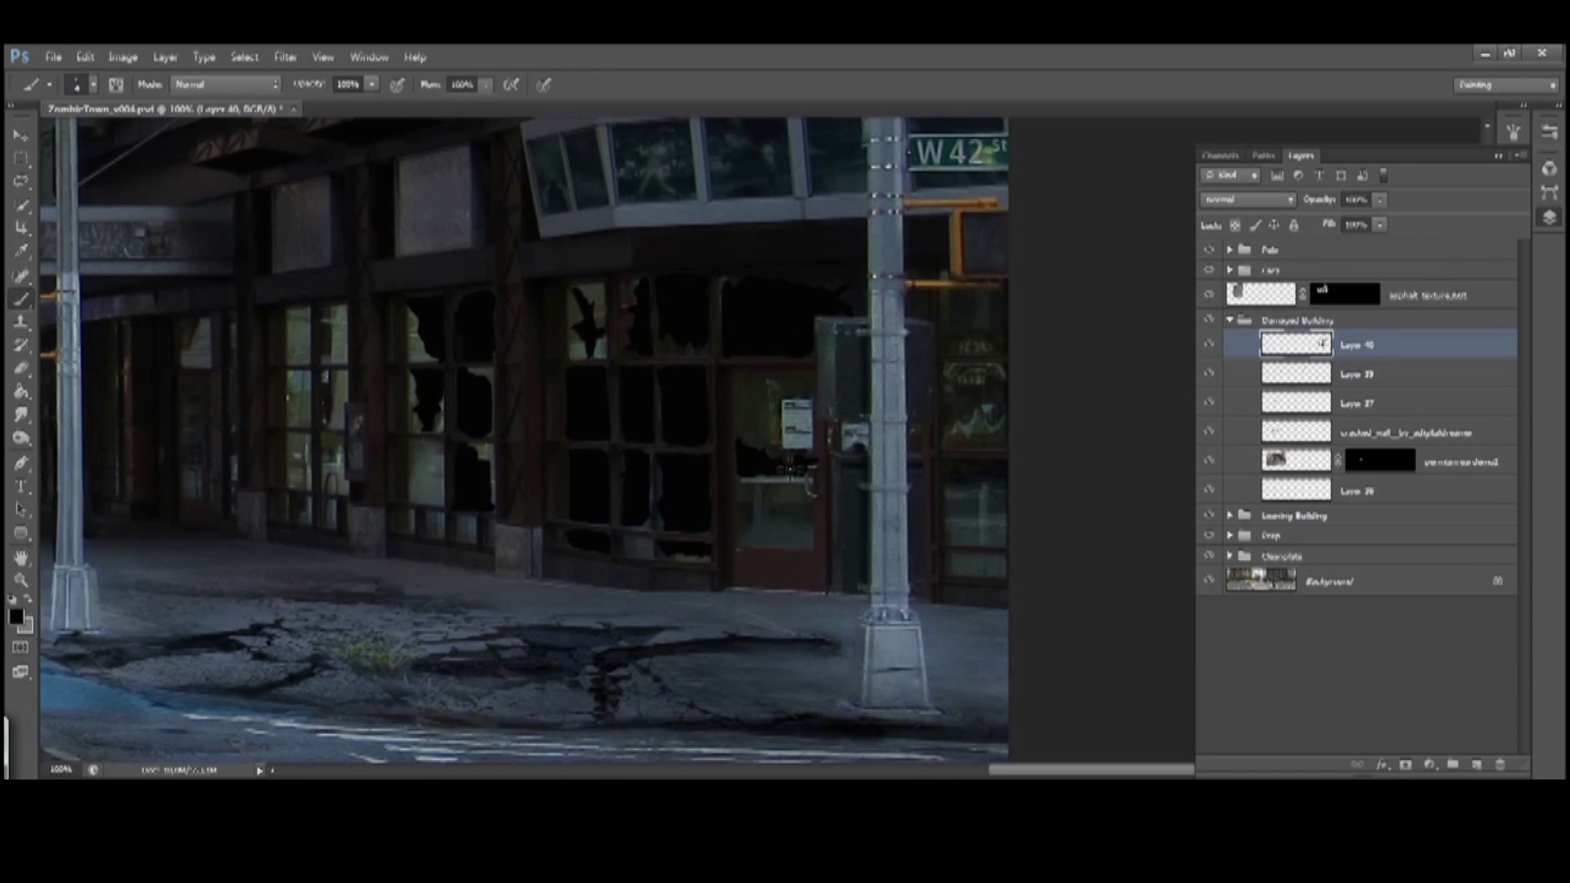
scroll(896, 502, up, 1)
scroll(896, 503, right, 2)
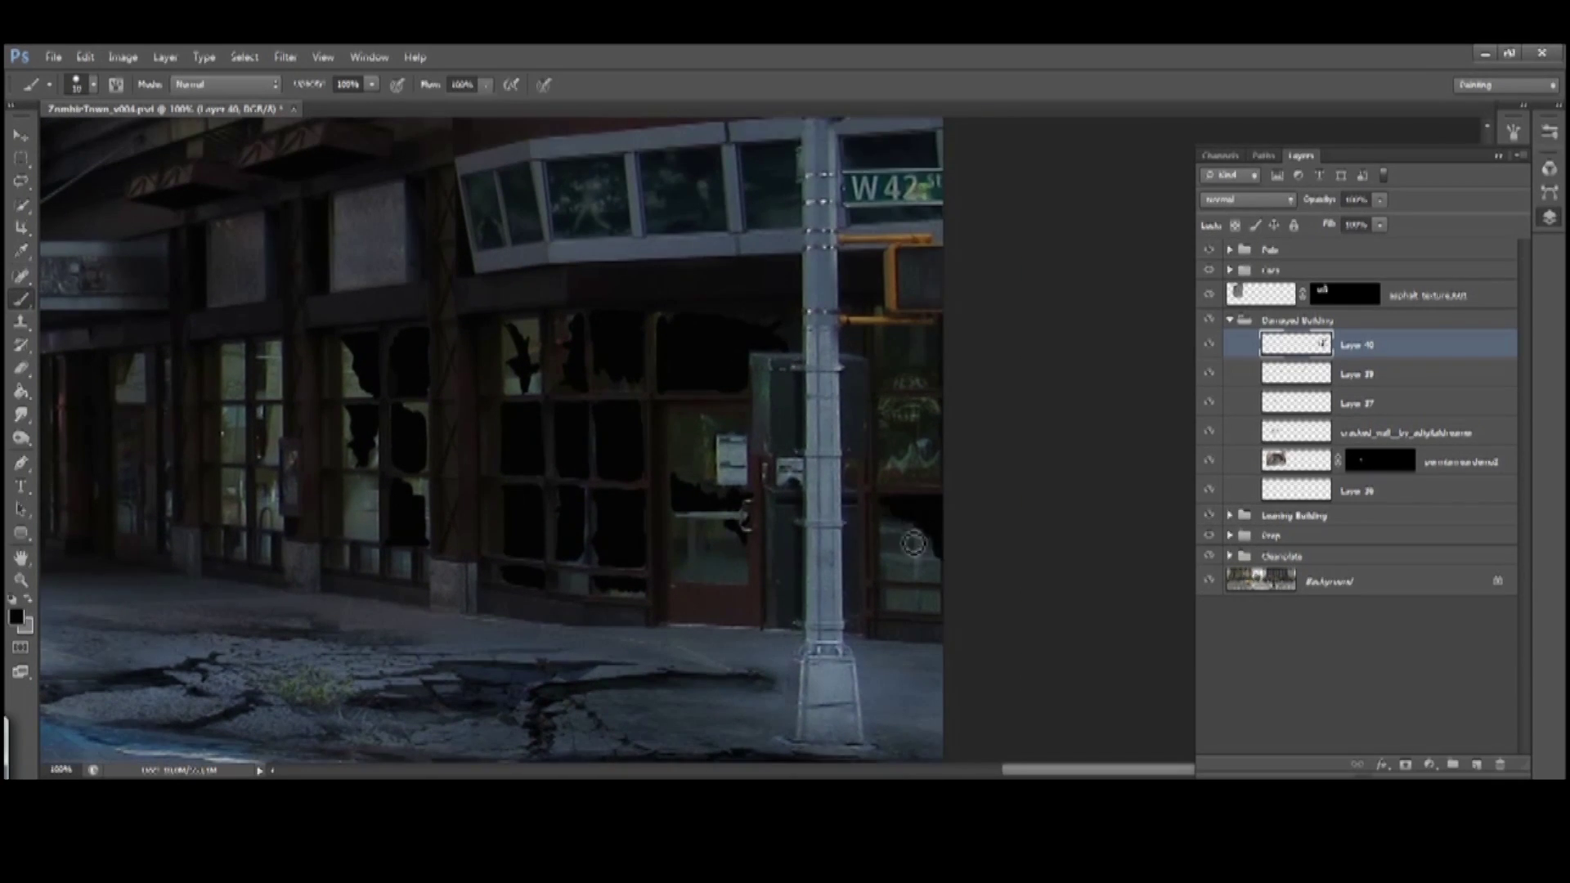
Paint jagged black holes in the projecting upper-storey windows beside the W 42 St sign
scroll(903, 377, up, 1)
scroll(903, 376, left, 1)
scroll(654, 373, up, 3)
scroll(655, 374, left, 3)
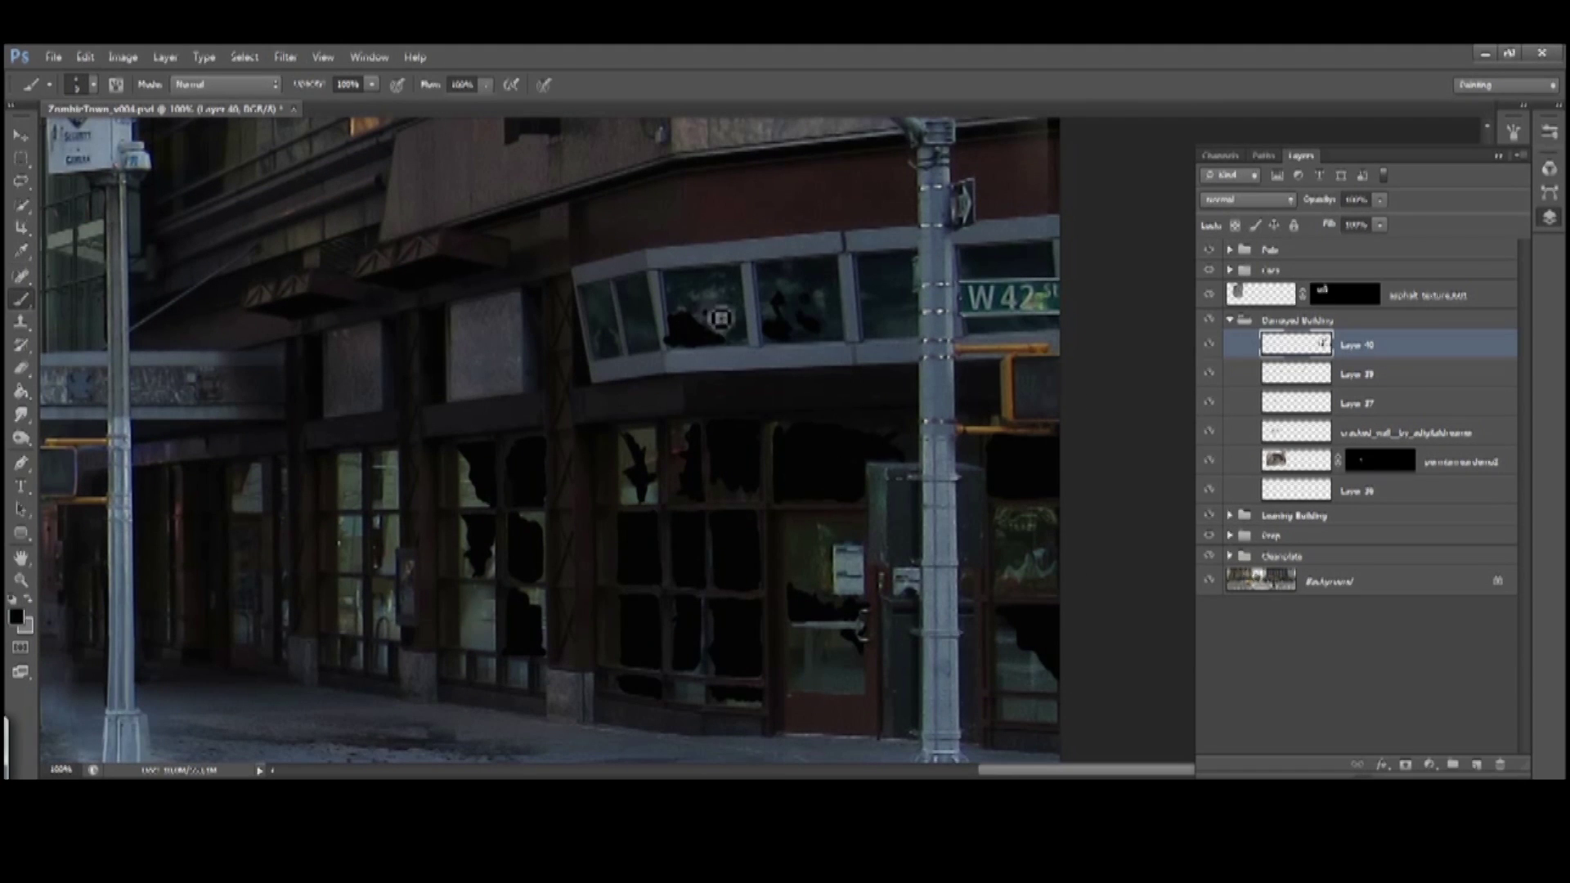
Black out the panes of the farther storefront bay, the lower middle-bay panes and the distant door window as shattered glass
scroll(645, 298, down, 3)
scroll(646, 299, left, 6)
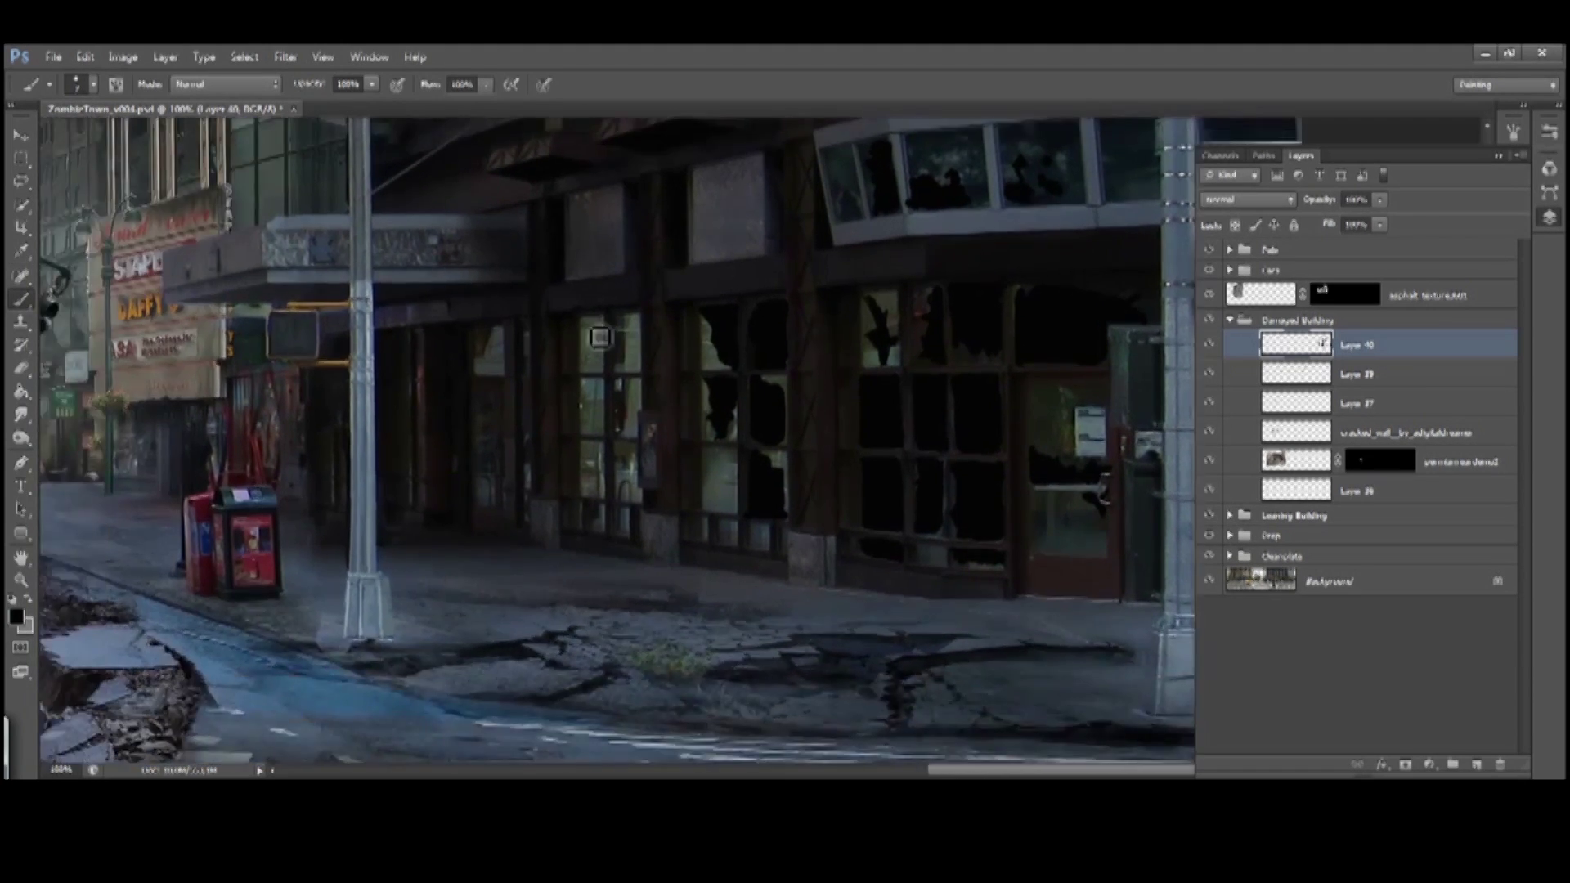
scroll(534, 429, down, 2)
scroll(534, 429, right, 2)
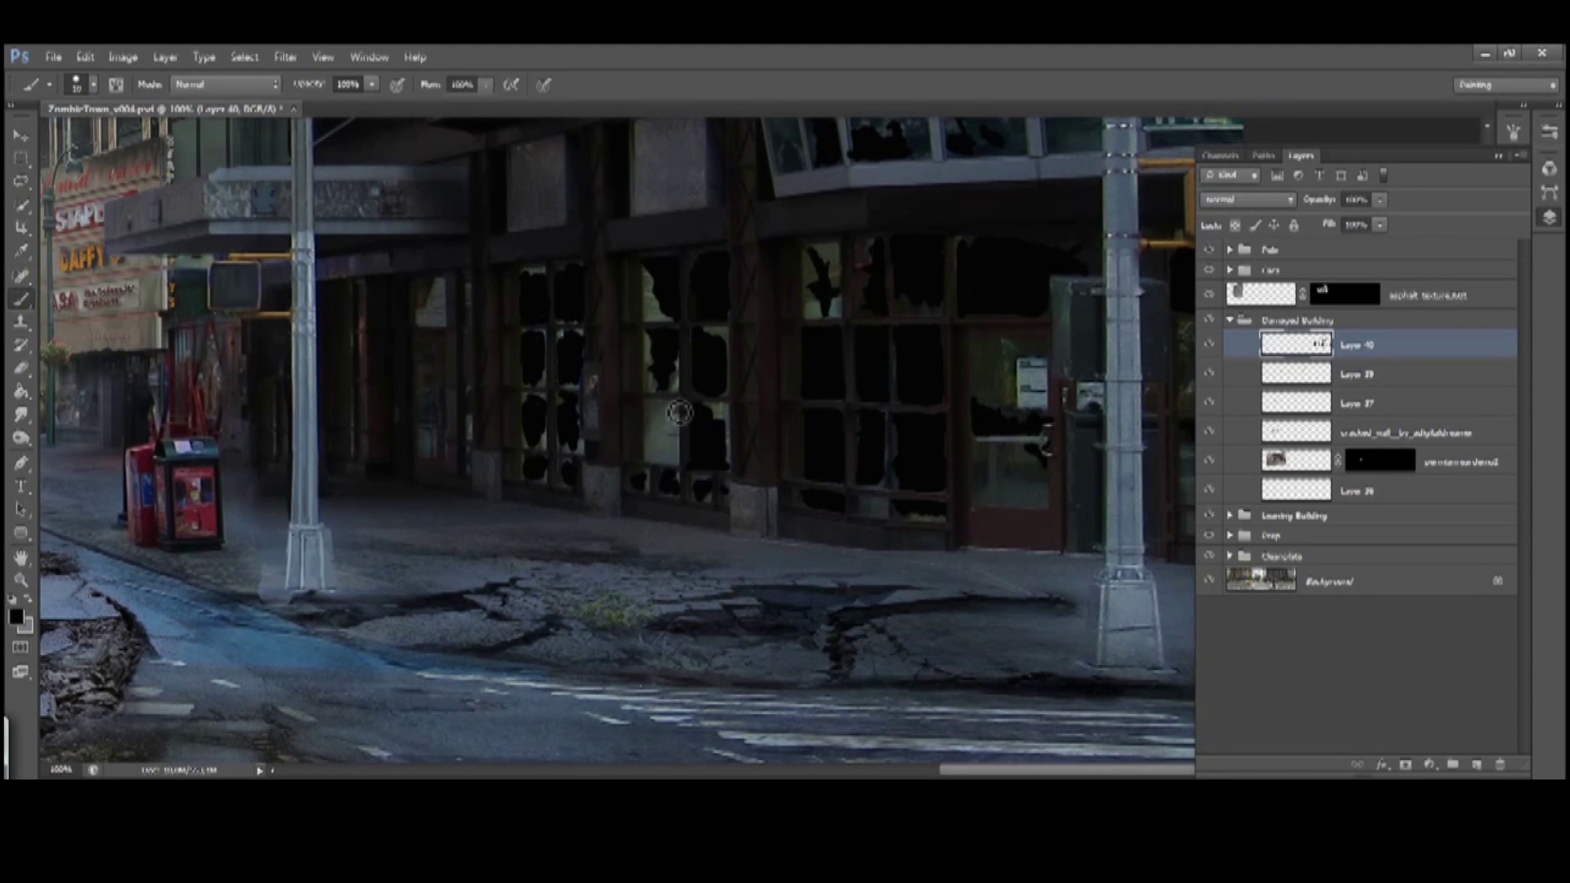
scroll(679, 413, down, 5)
scroll(551, 336, up, 8)
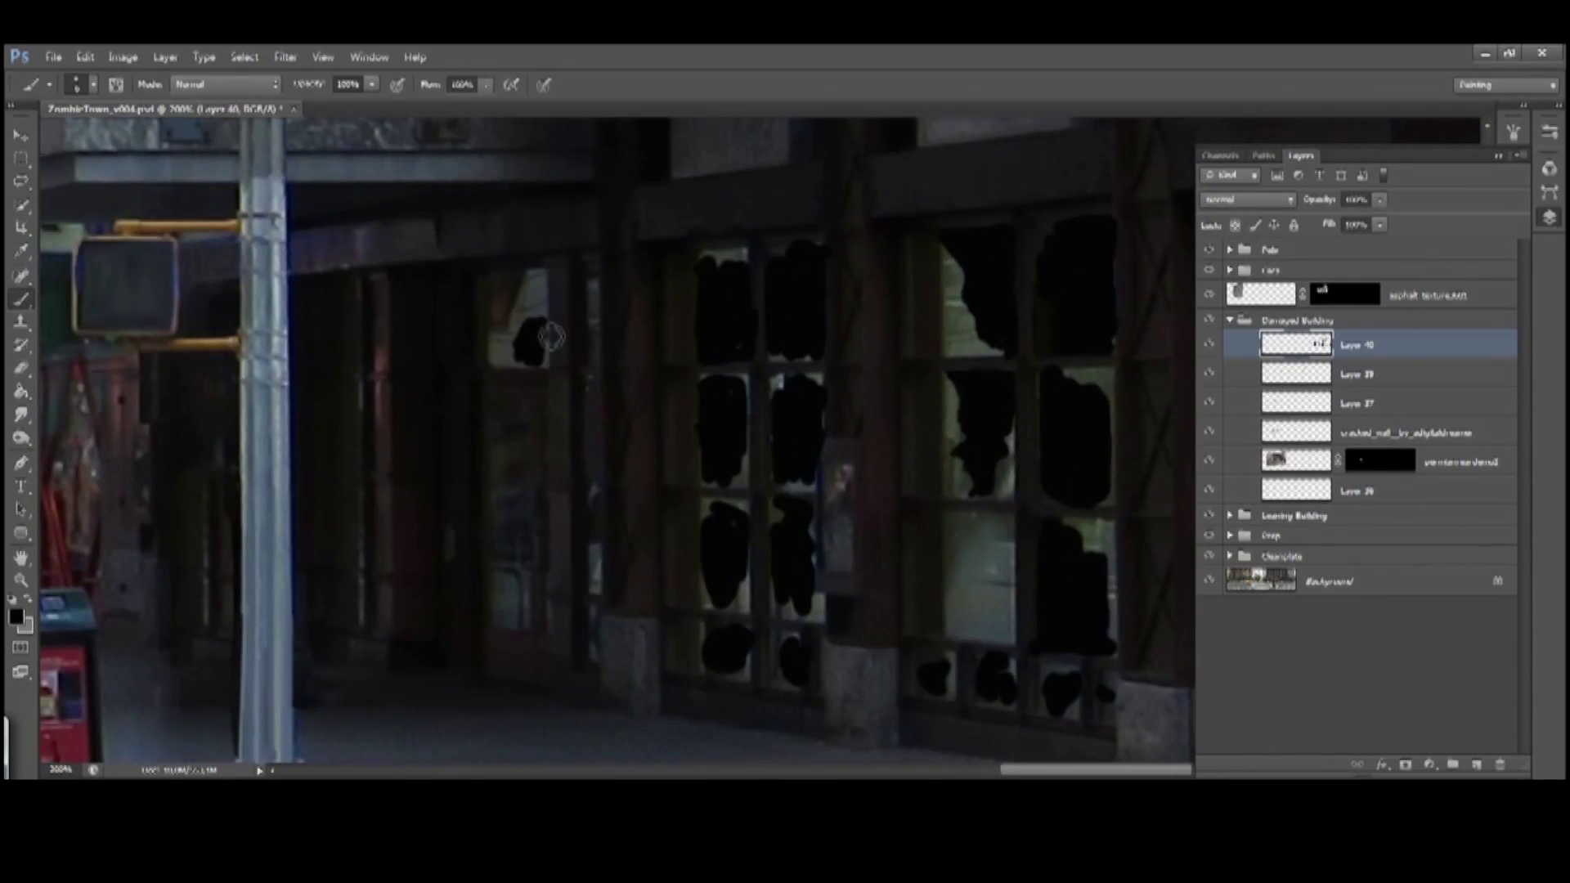
scroll(516, 518, down, 6)
Paint a black broken hole in the glass facade behind the security camera pole, just above the canopy
key(m)
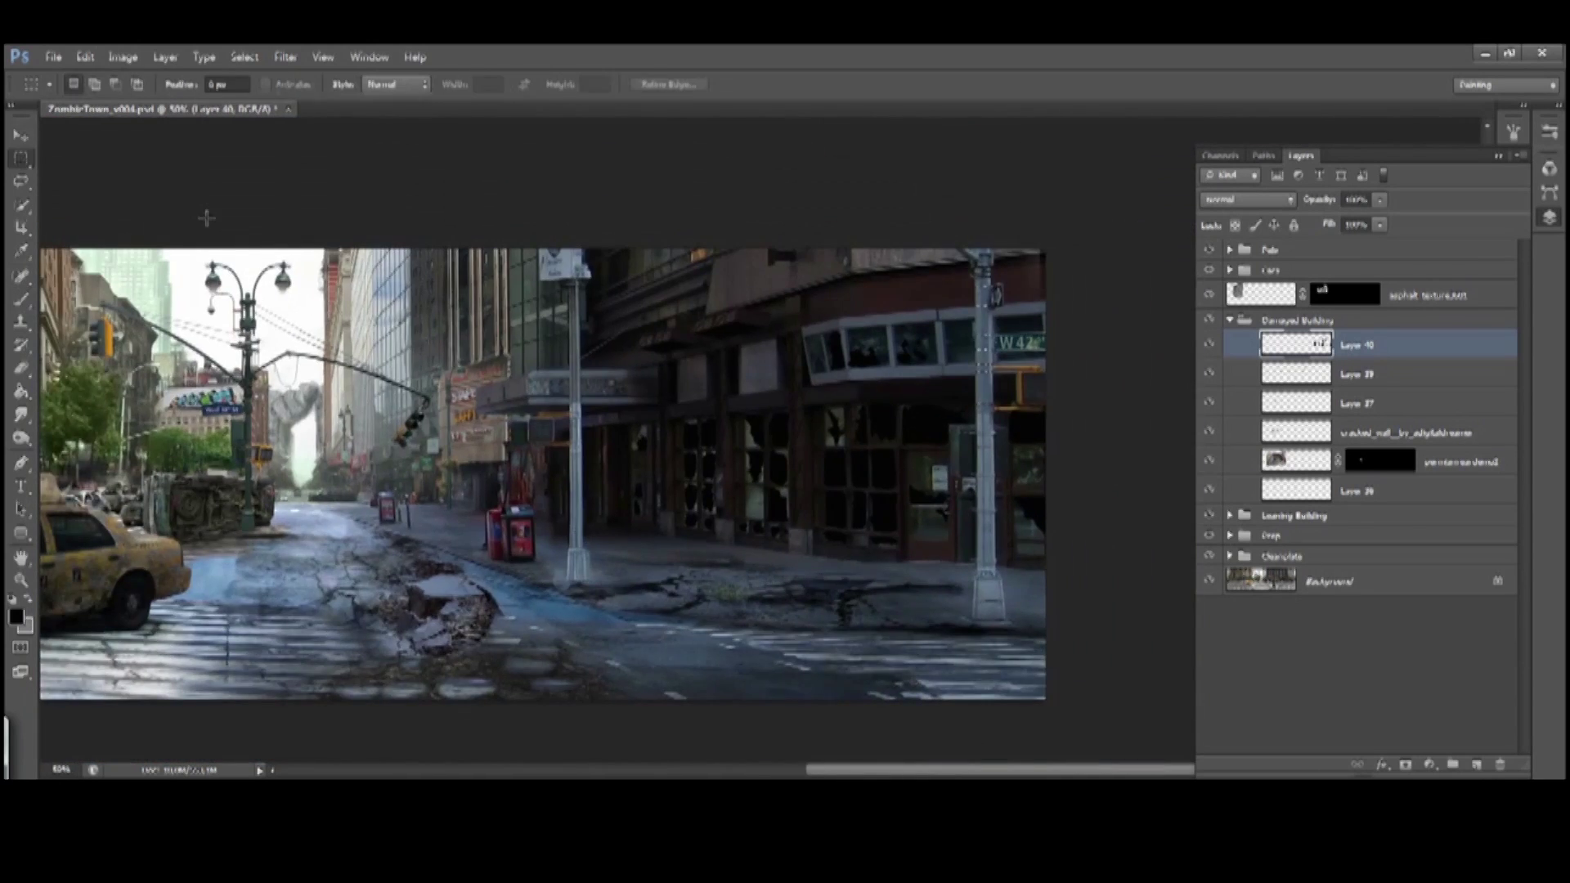
scroll(548, 396, up, 5)
key(b)
drag(633, 516, 703, 530)
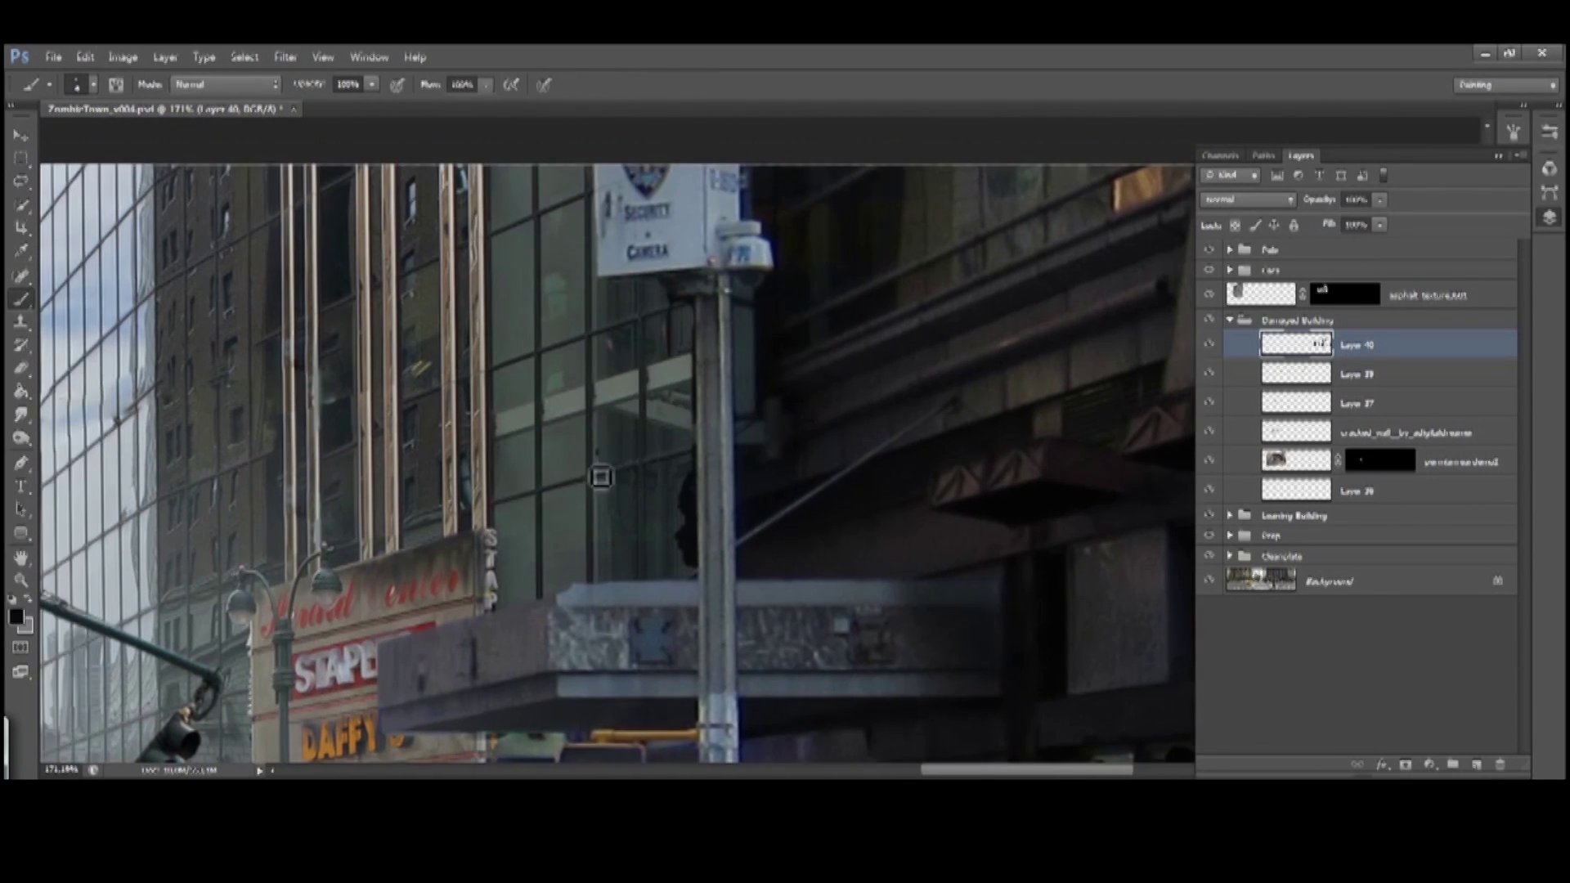
Add a Levels adjustment with an inverted mask and paint in its darkening on glass panes behind the camera pole
key(ctrl+l)
key(ctrl+i)
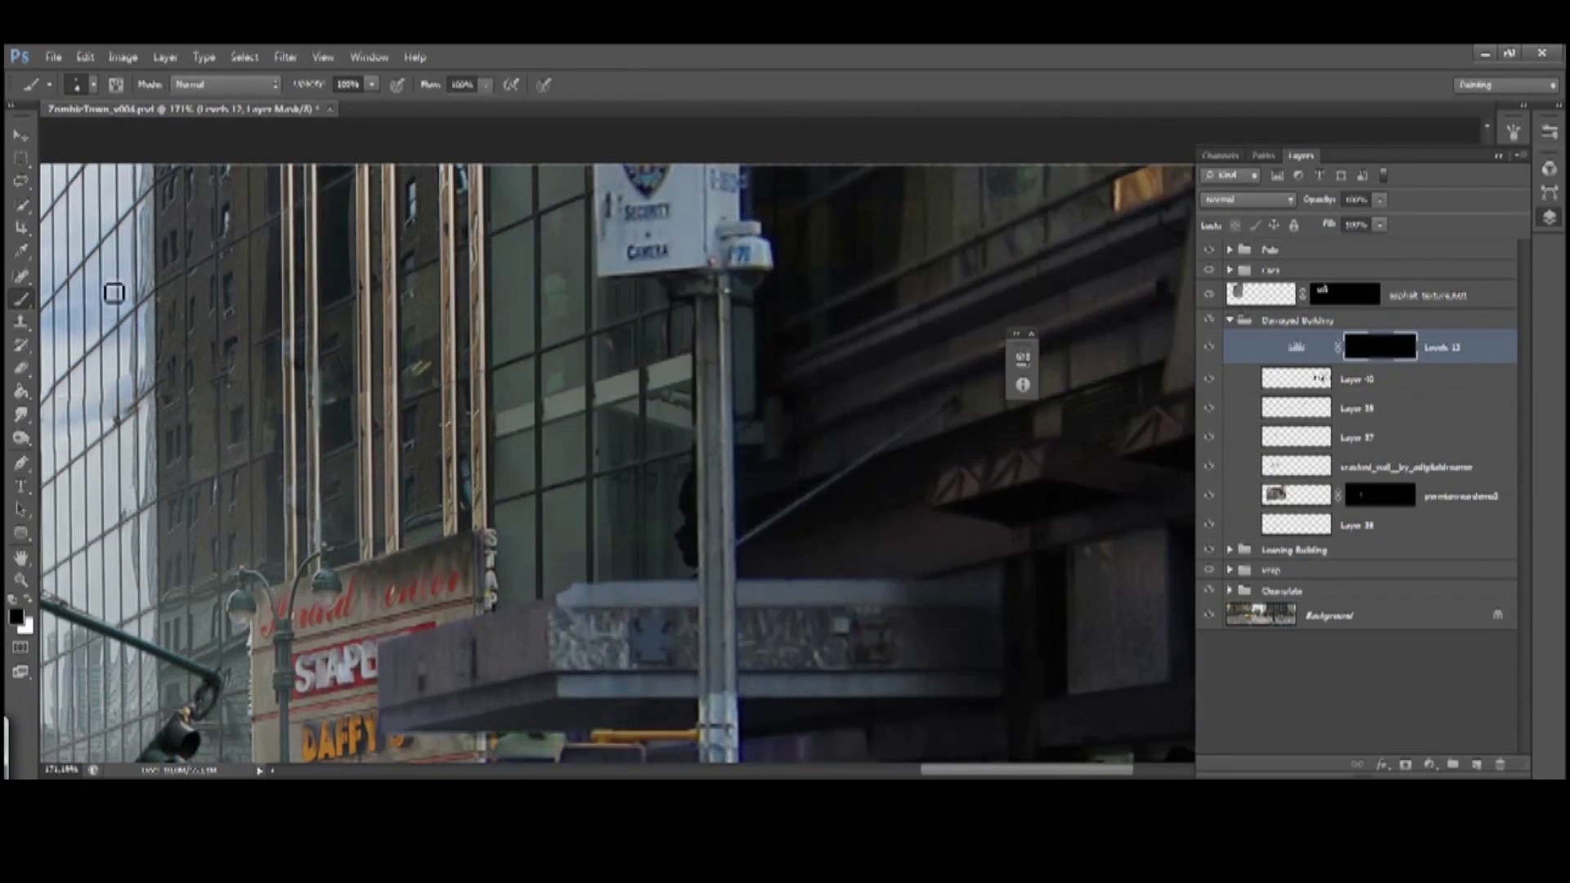
scroll(652, 445, up, 1)
scroll(676, 456, down, 2)
scroll(675, 456, left, 2)
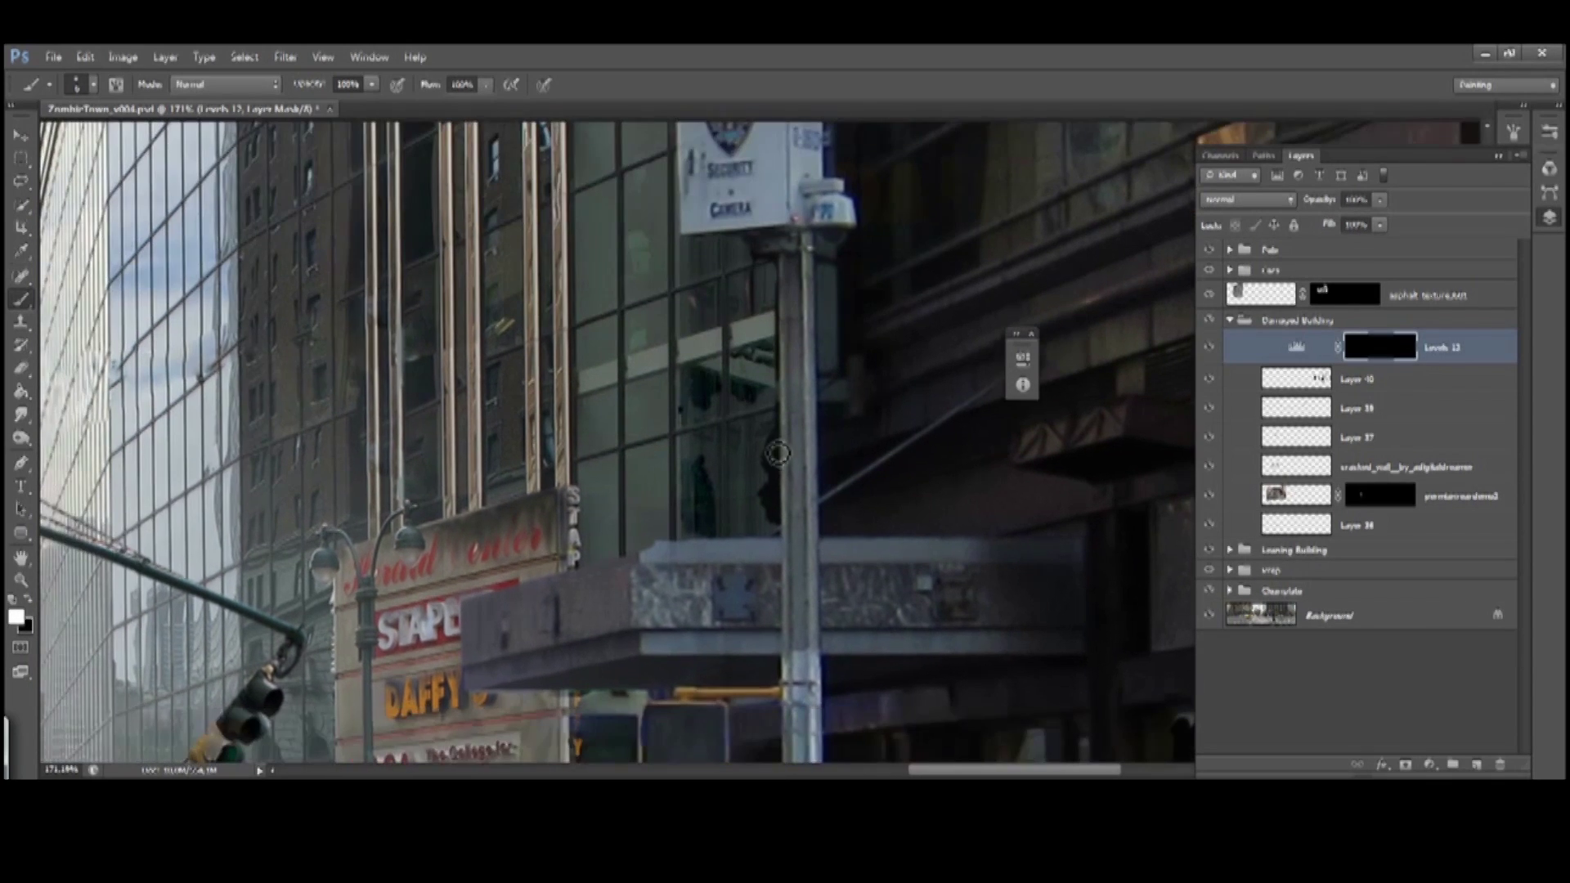
scroll(686, 401, up, 3)
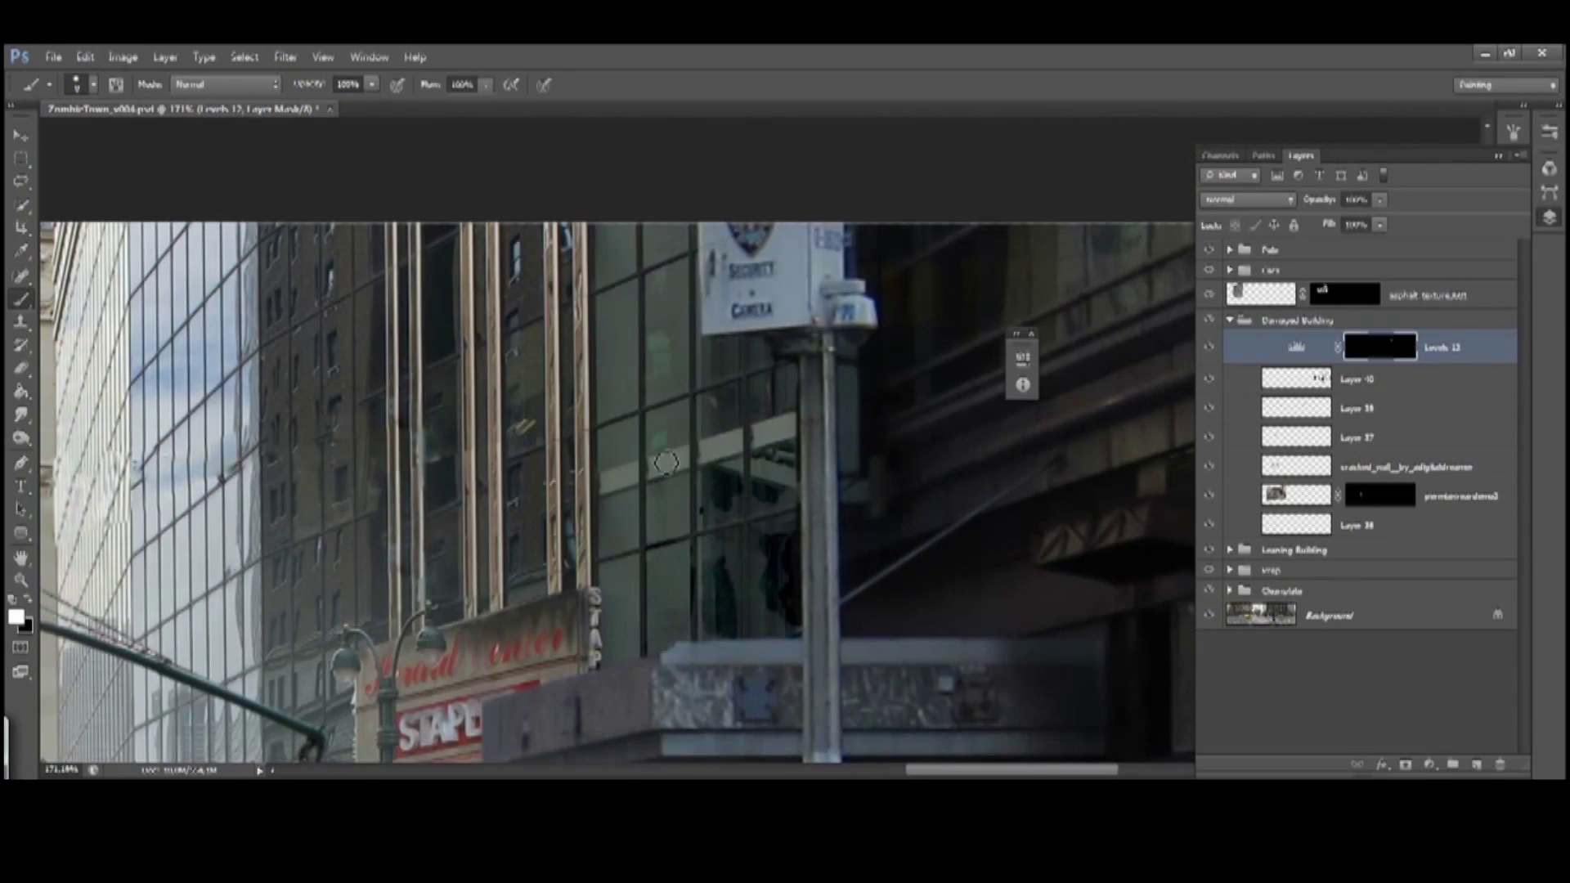
Return to Layer 40 and paint dark broken openings on the tall facade above the theater sign
key(ctrl+1)
key(alt+bracketleft)
scroll(733, 344, up, 1)
scroll(733, 343, up, 2)
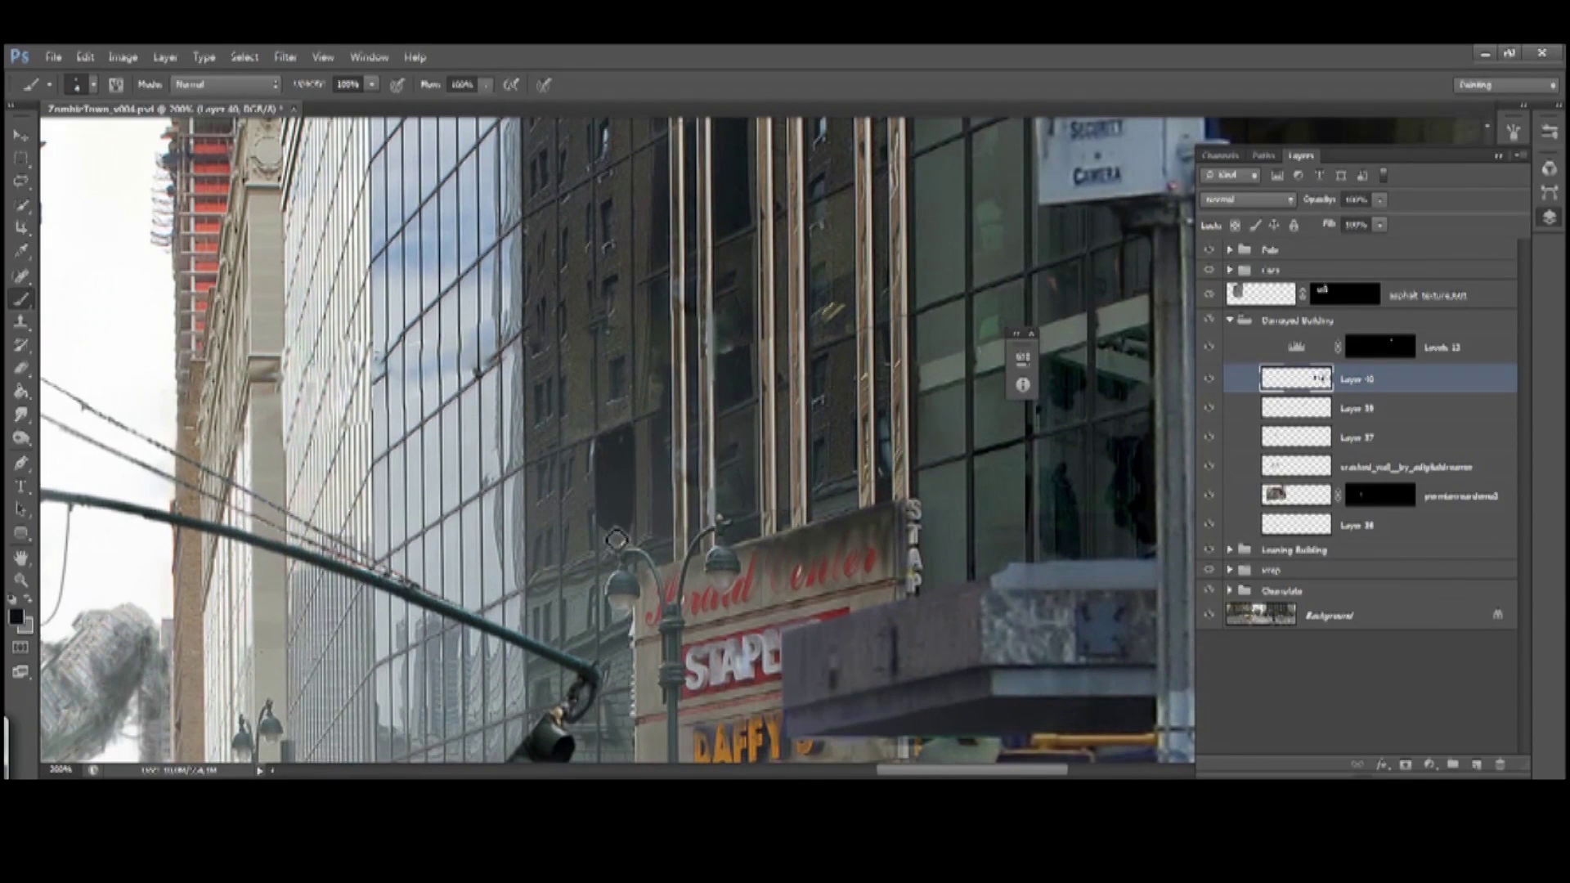
scroll(621, 450, up, 1)
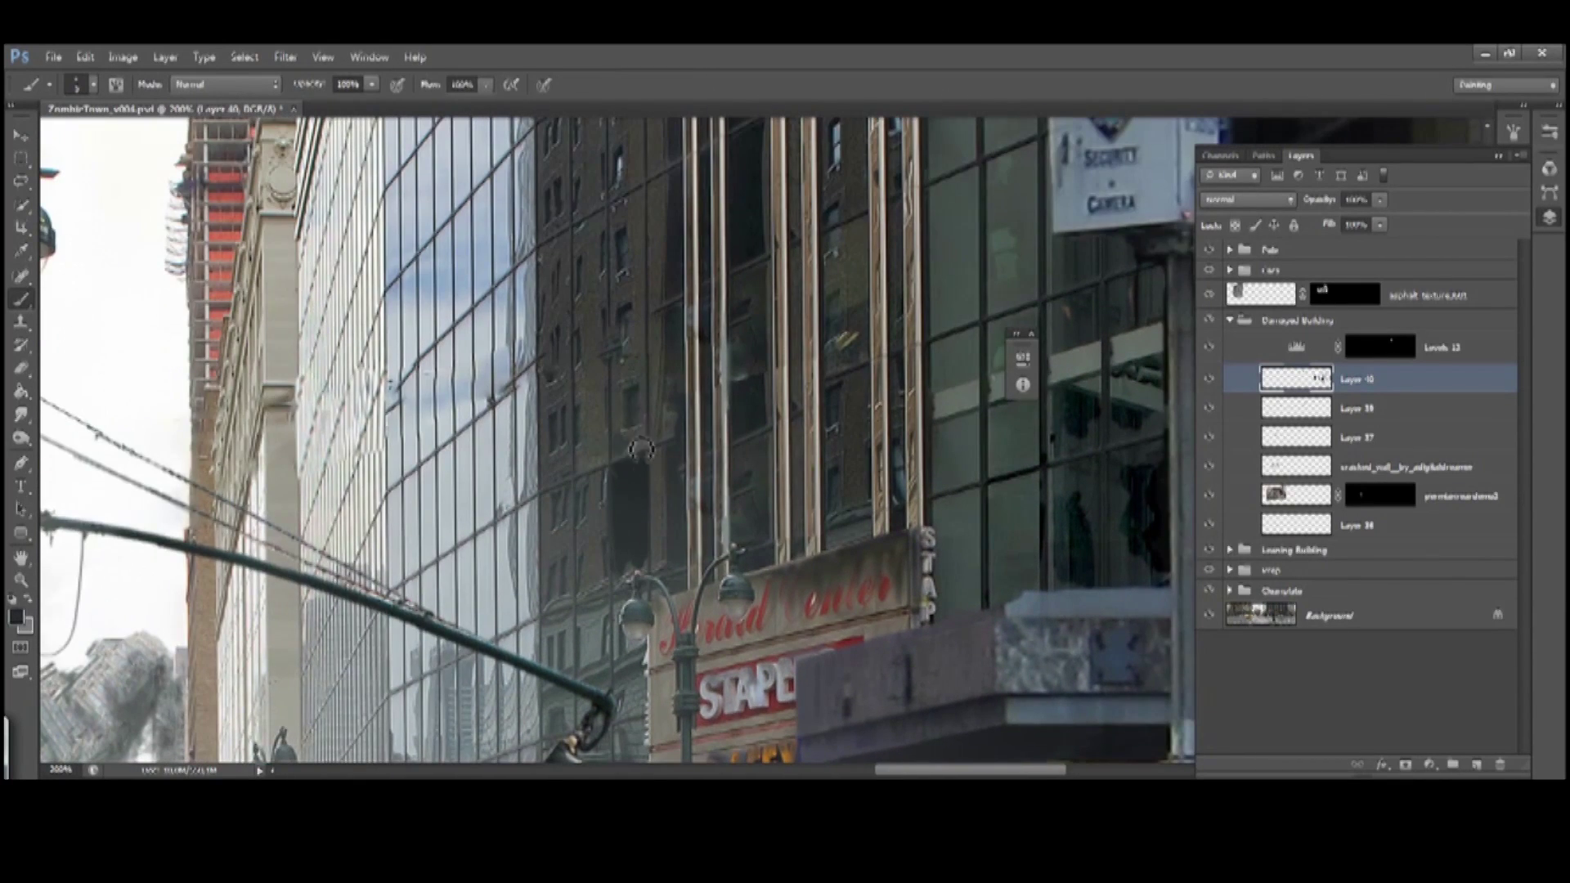
scroll(651, 442, right, 3)
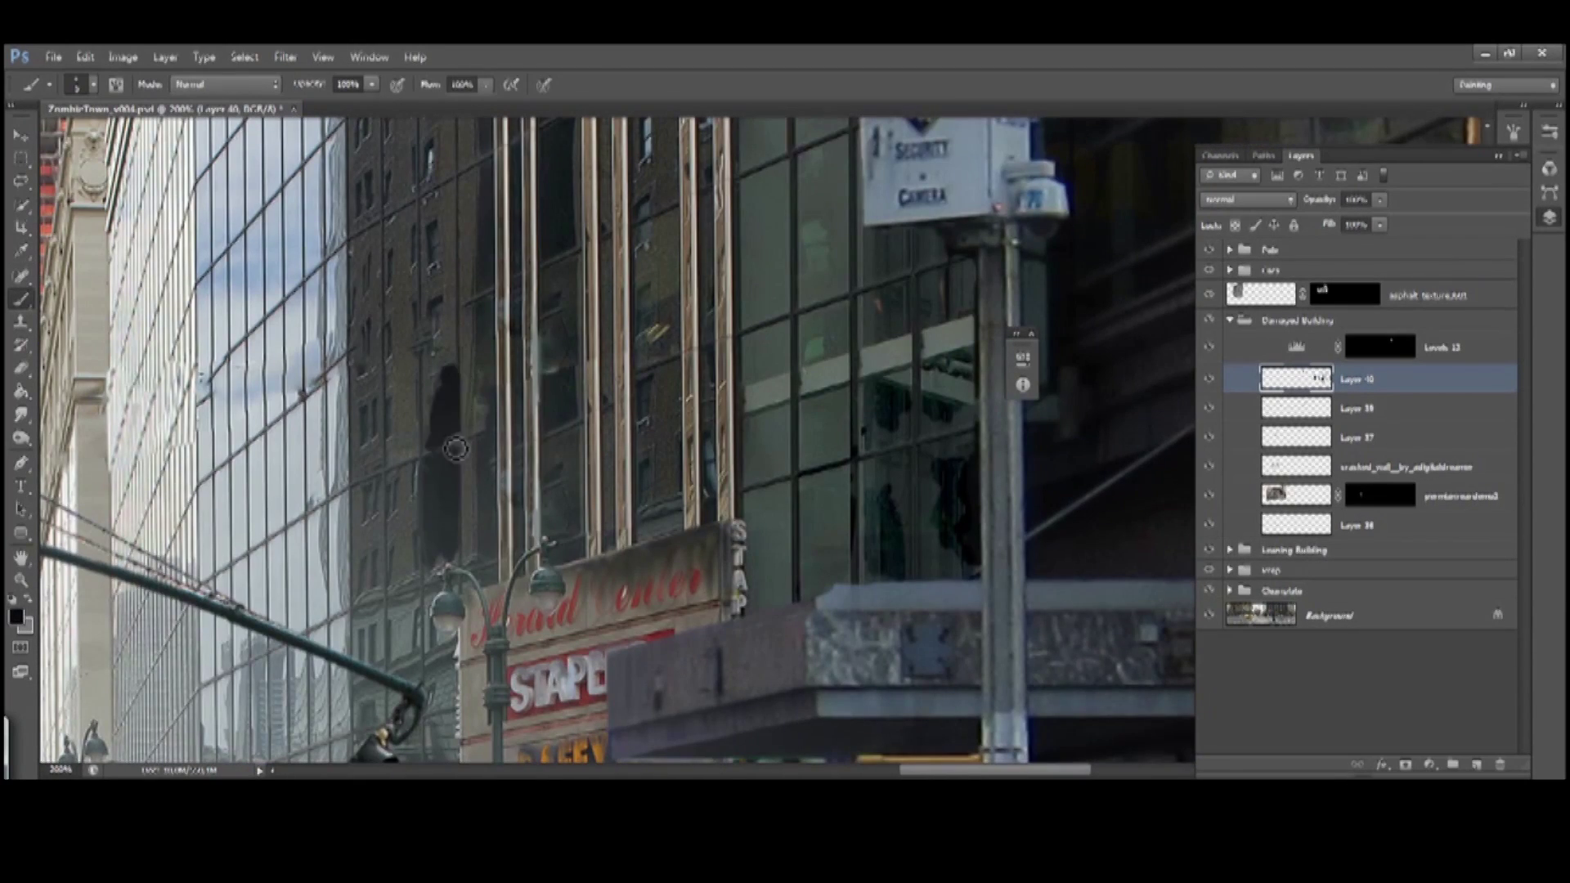
Place the street-justice-windshield image in the Damaged Building group and transform it over the glass facade behind the camera pole
scroll(455, 448, down, 3)
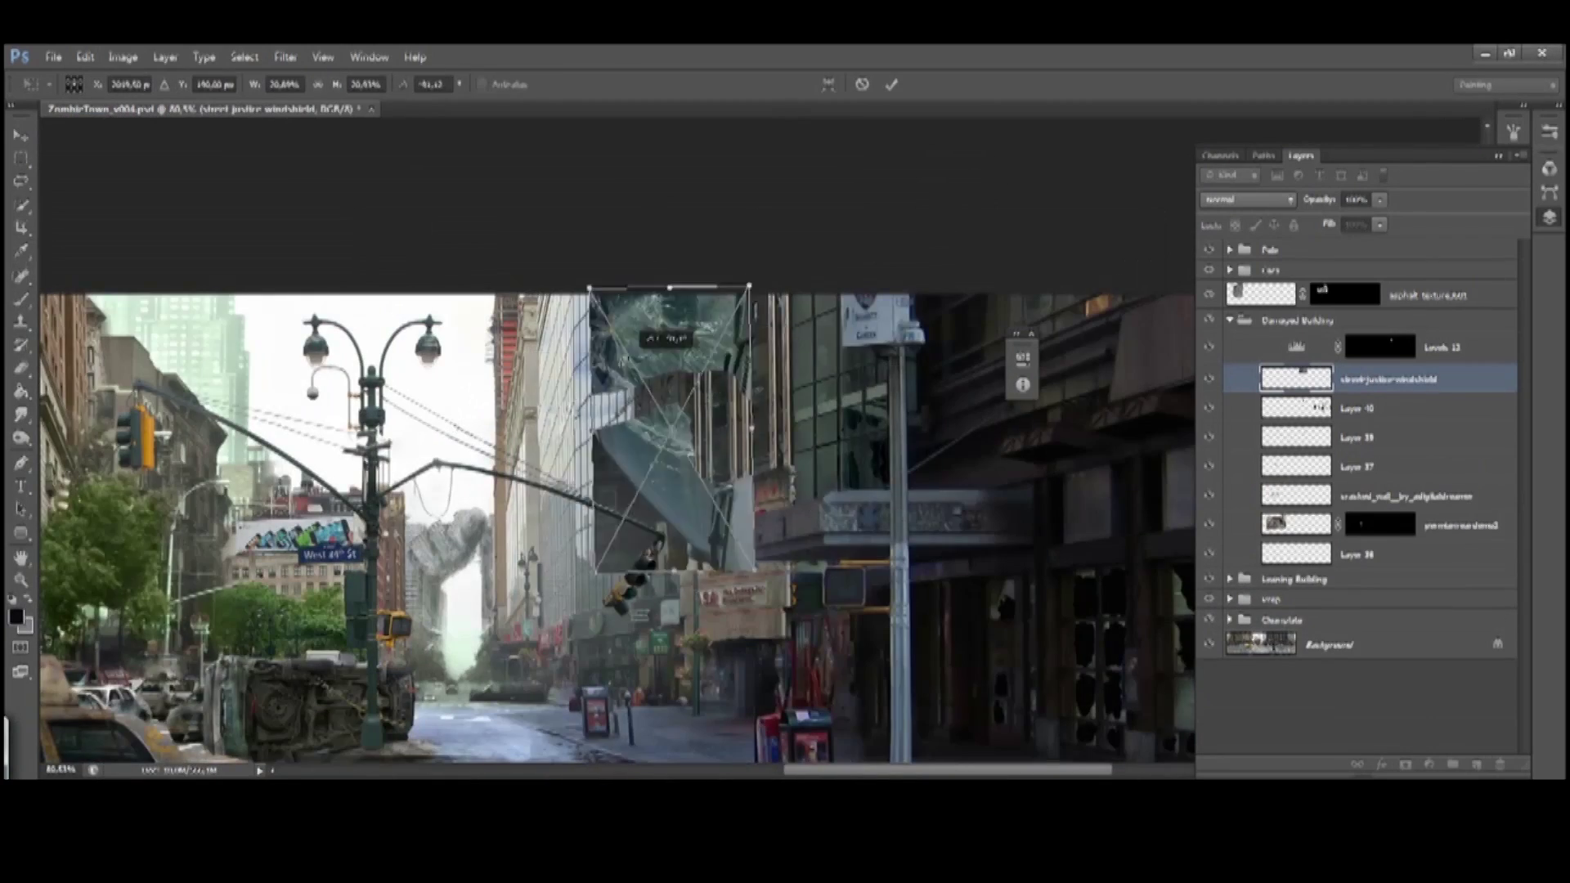
drag(645, 335, 1018, 335)
scroll(630, 603, up, 3)
drag(753, 507, 766, 476)
key(Return)
Set the windshield layer's blend mode to Screen and darken it with Levels so mainly the glass cracks remain
click(1247, 200)
click(1251, 302)
key(ctrl+l)
drag(916, 651, 940, 651)
key(Return)
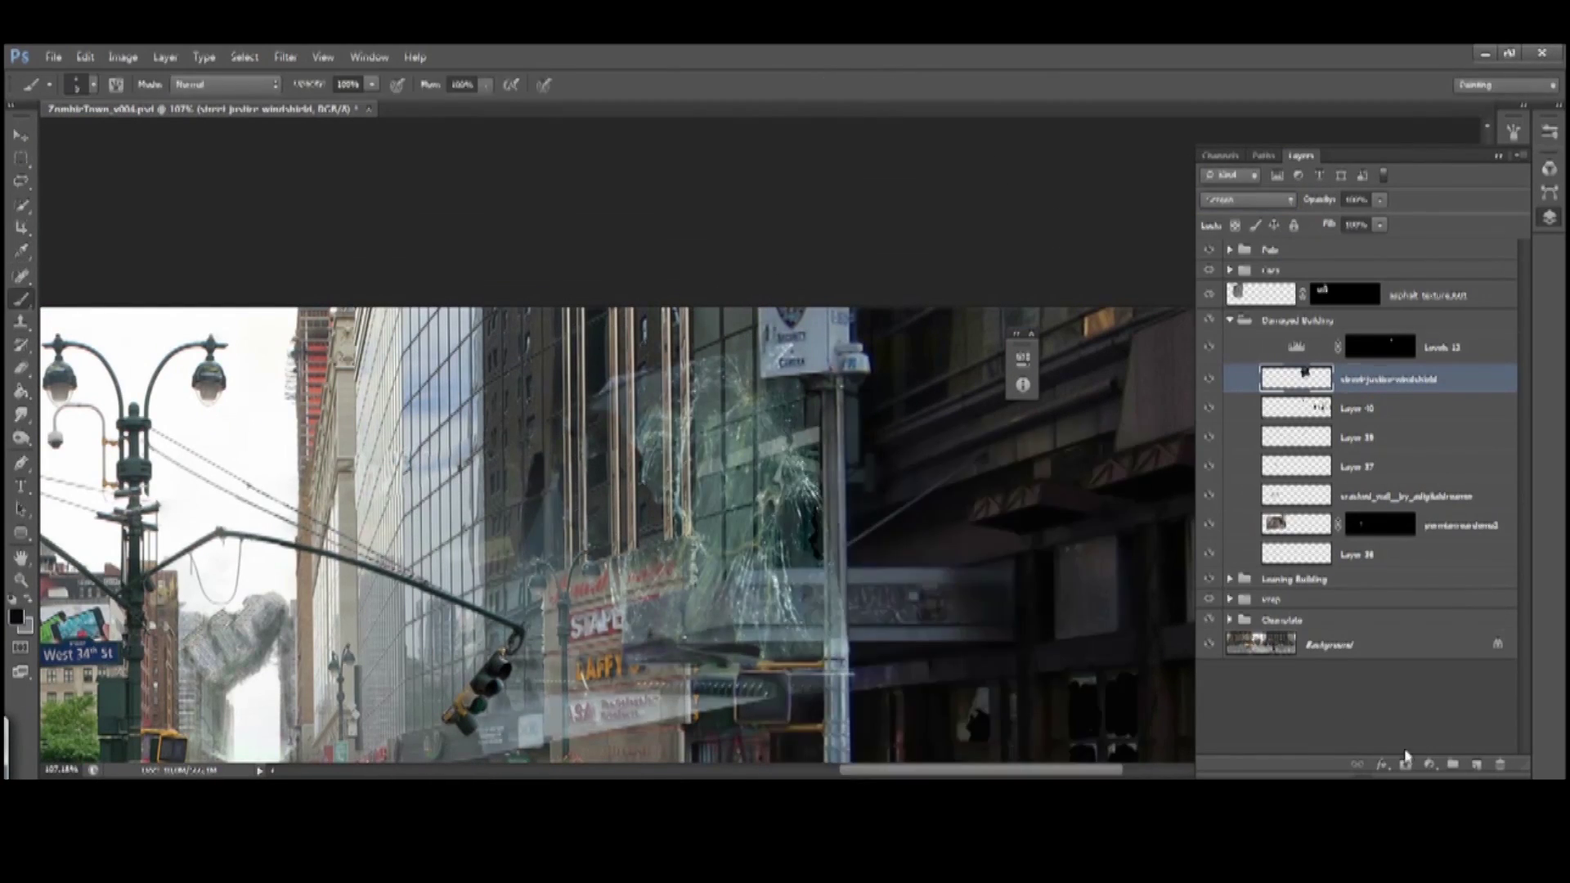
Add a black mask to the windshield layer and paint the cracks back onto the glass panes behind the pole
alt+click(1406, 762)
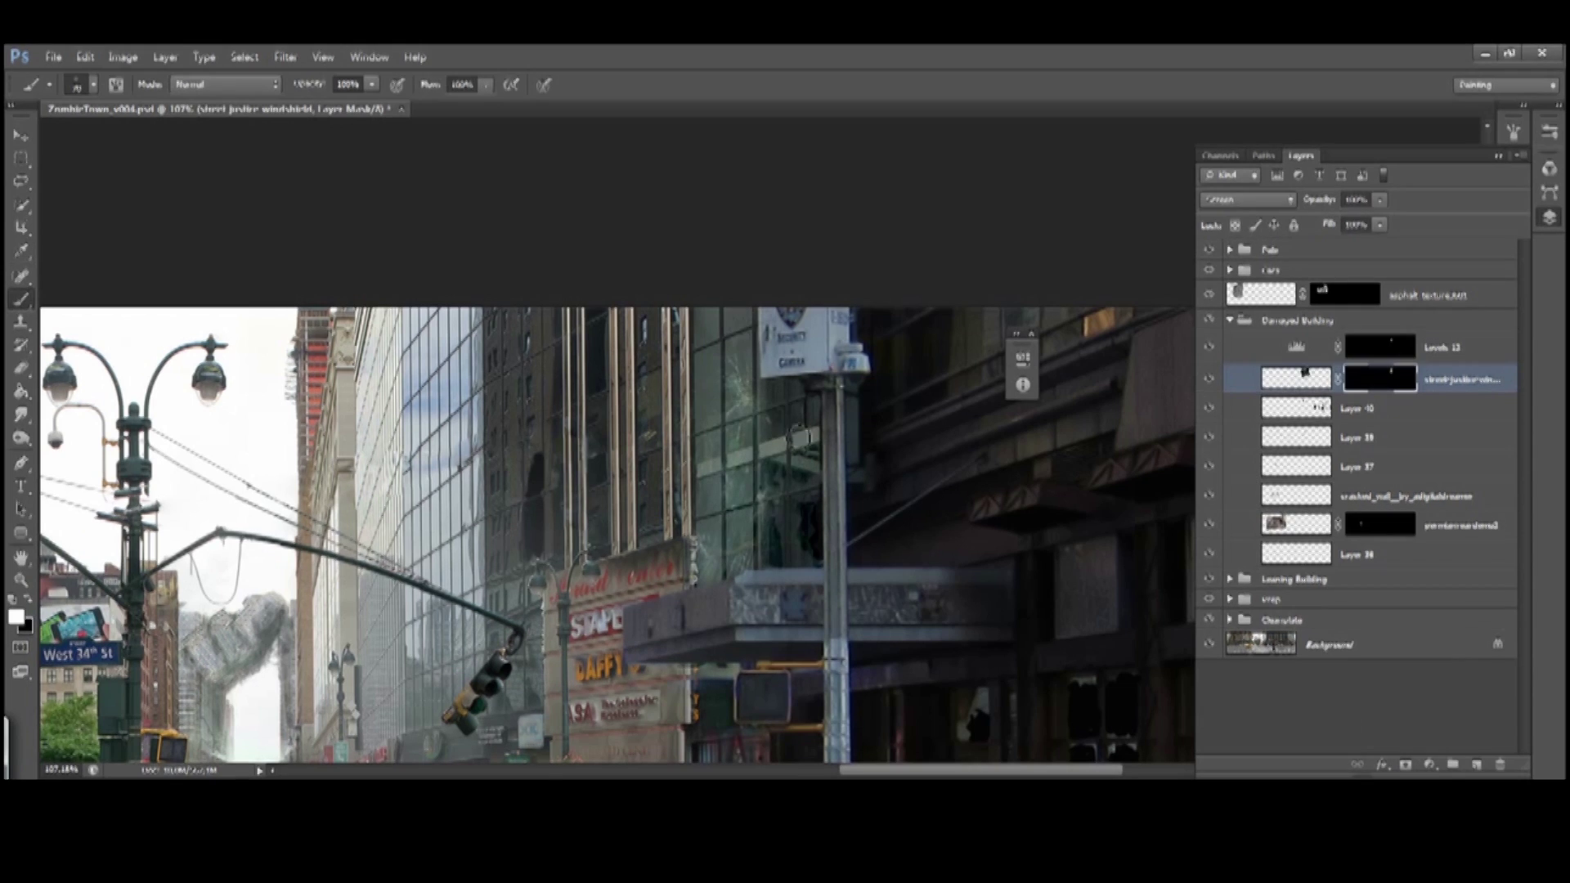
scroll(701, 356, down, 4)
scroll(491, 197, up, 2)
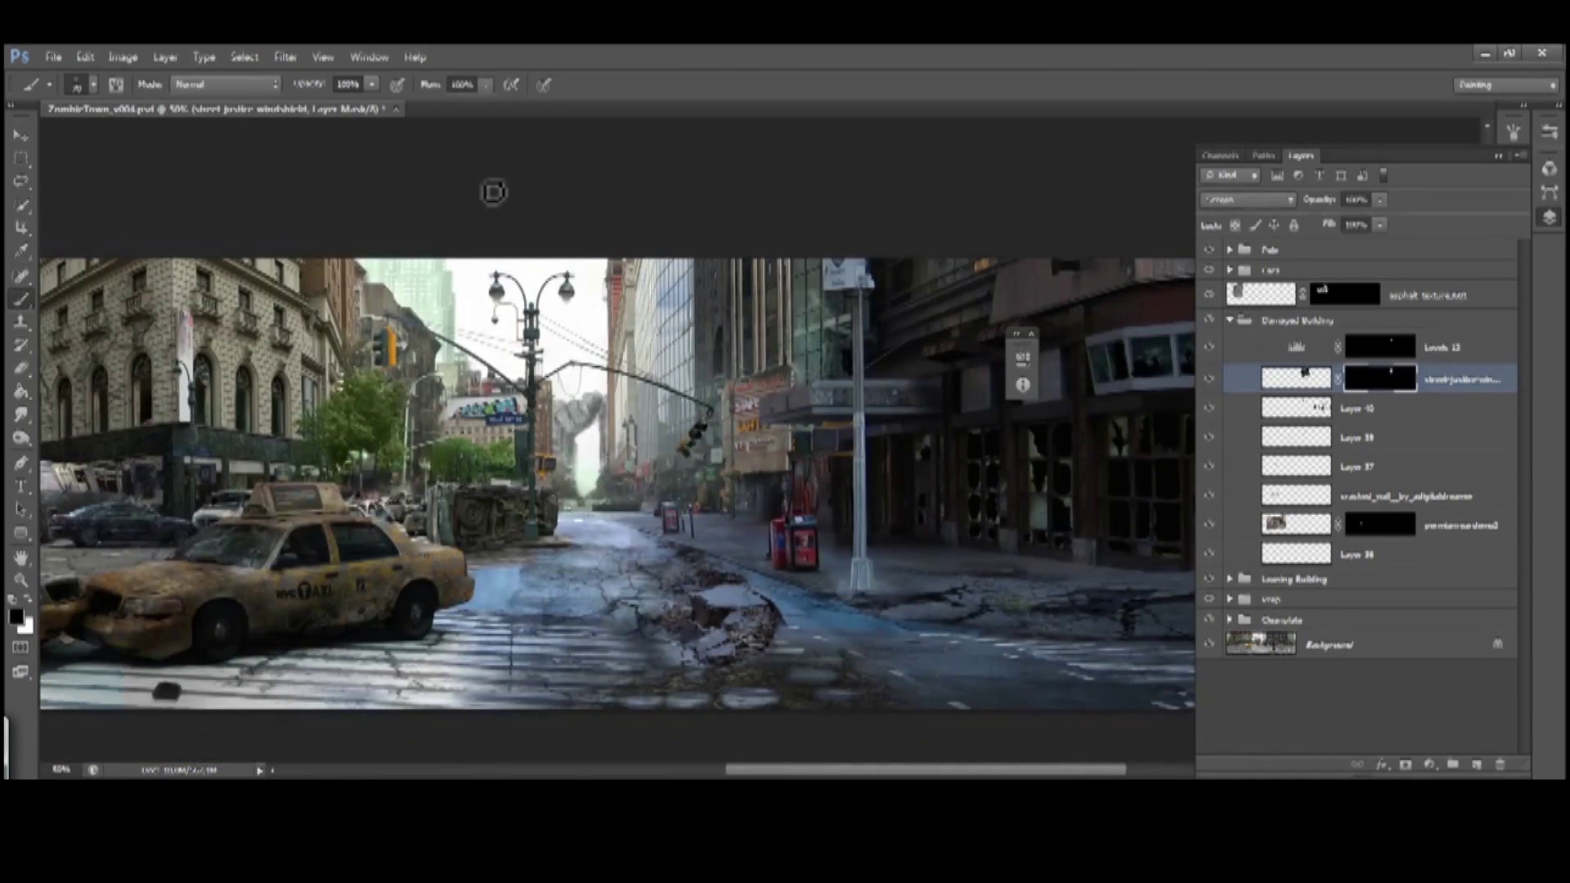
Add a masked Levels adjustment beneath the windshield layer and darken the glass facade around the cracks
key(ctrl+l)
drag(921, 642, 946, 646)
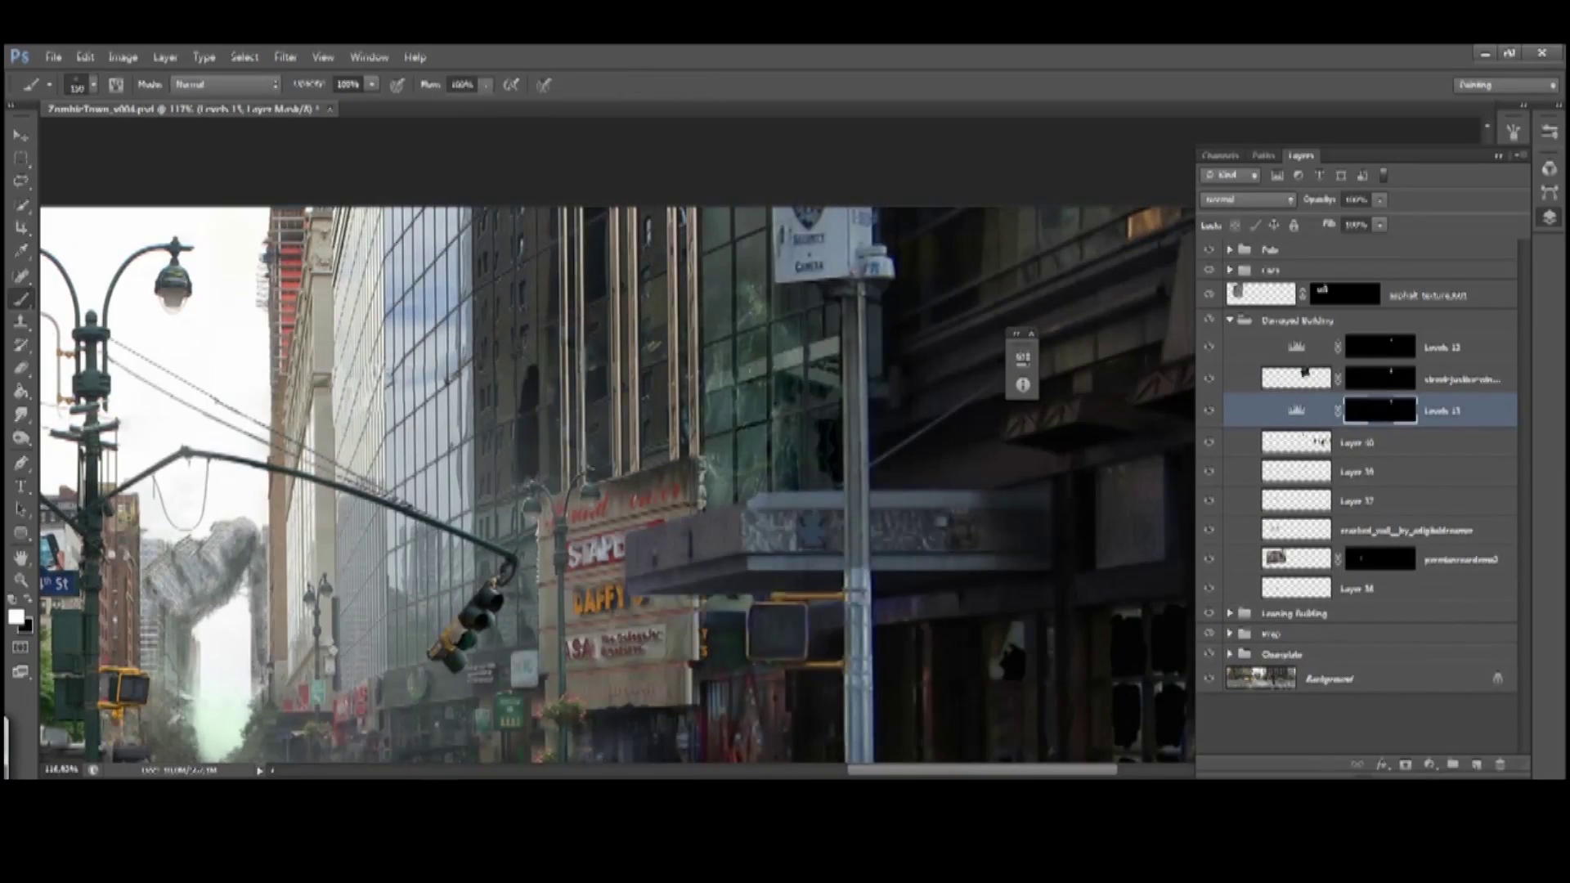
scroll(570, 454, down, 3)
Place the safety_film_7 broken-window image above the new Levels layer and transform it to fit the tall glass tower's facade
key(m)
drag(245, 455, 212, 455)
scroll(570, 455, up, 2)
drag(570, 454, 899, 455)
scroll(570, 454, up, 3)
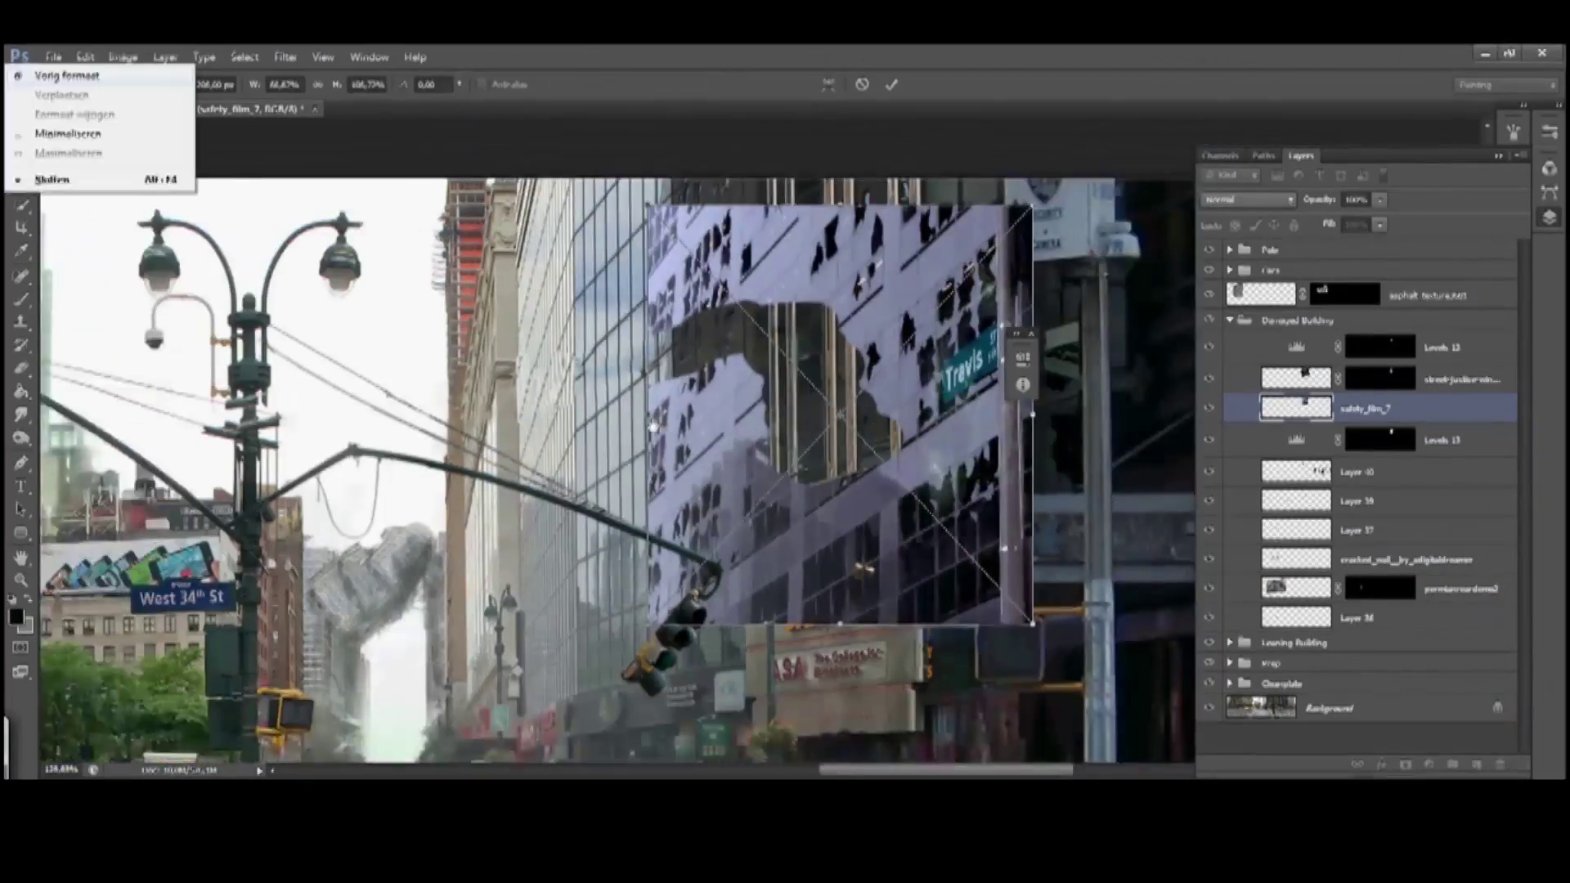
scroll(628, 443, down, 2)
drag(628, 444, 846, 284)
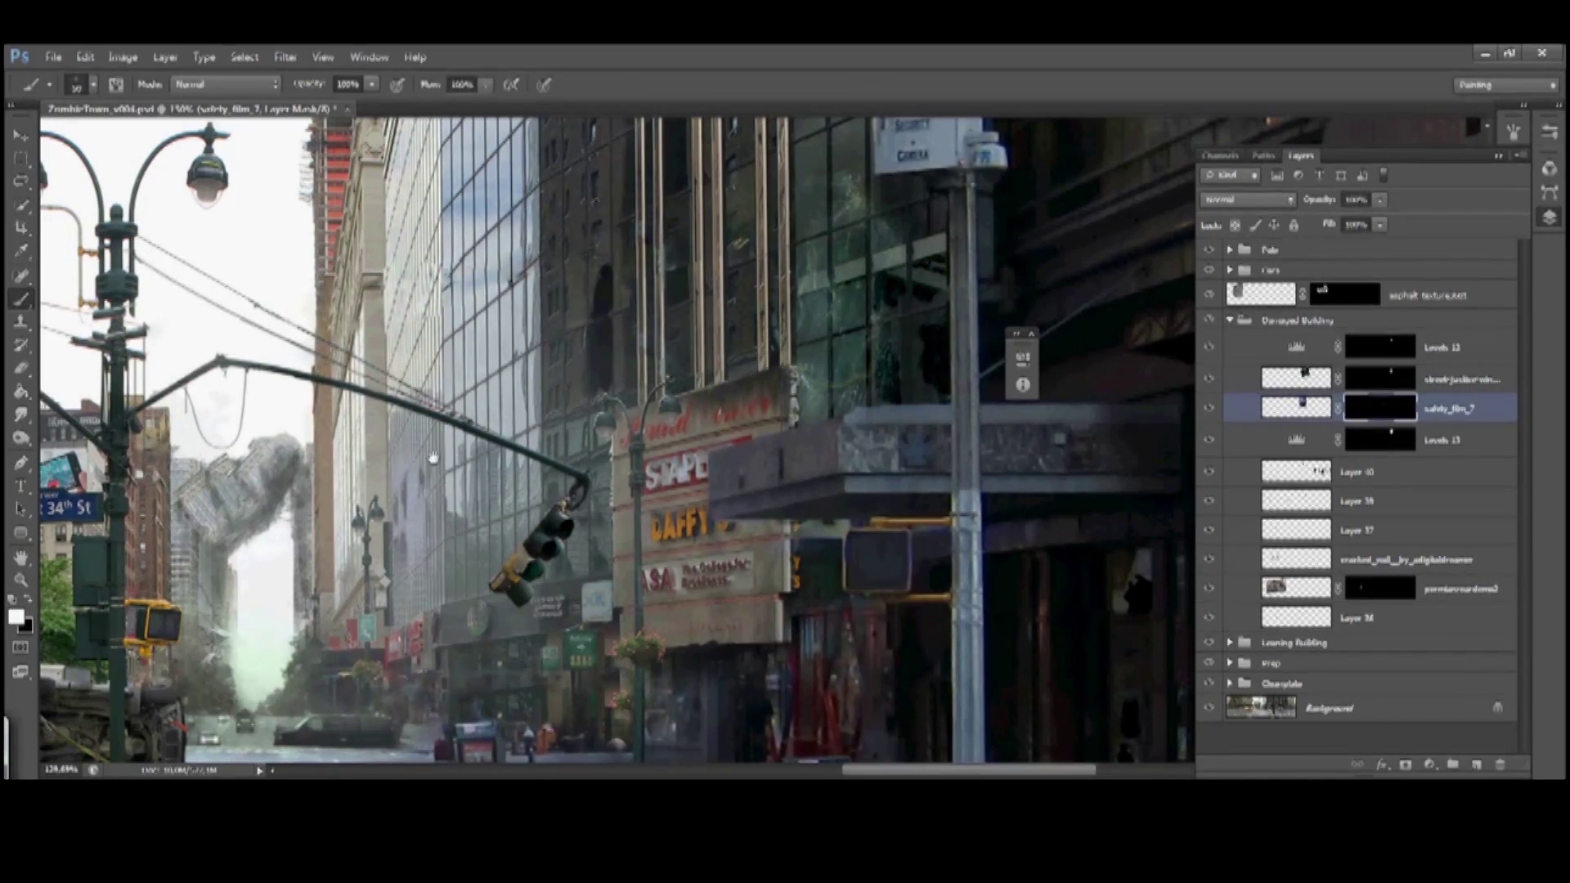
Paint broken windows onto the glass tower through the safety_film_7 layer mask and apply the mask to the layer
scroll(504, 236, up, 2)
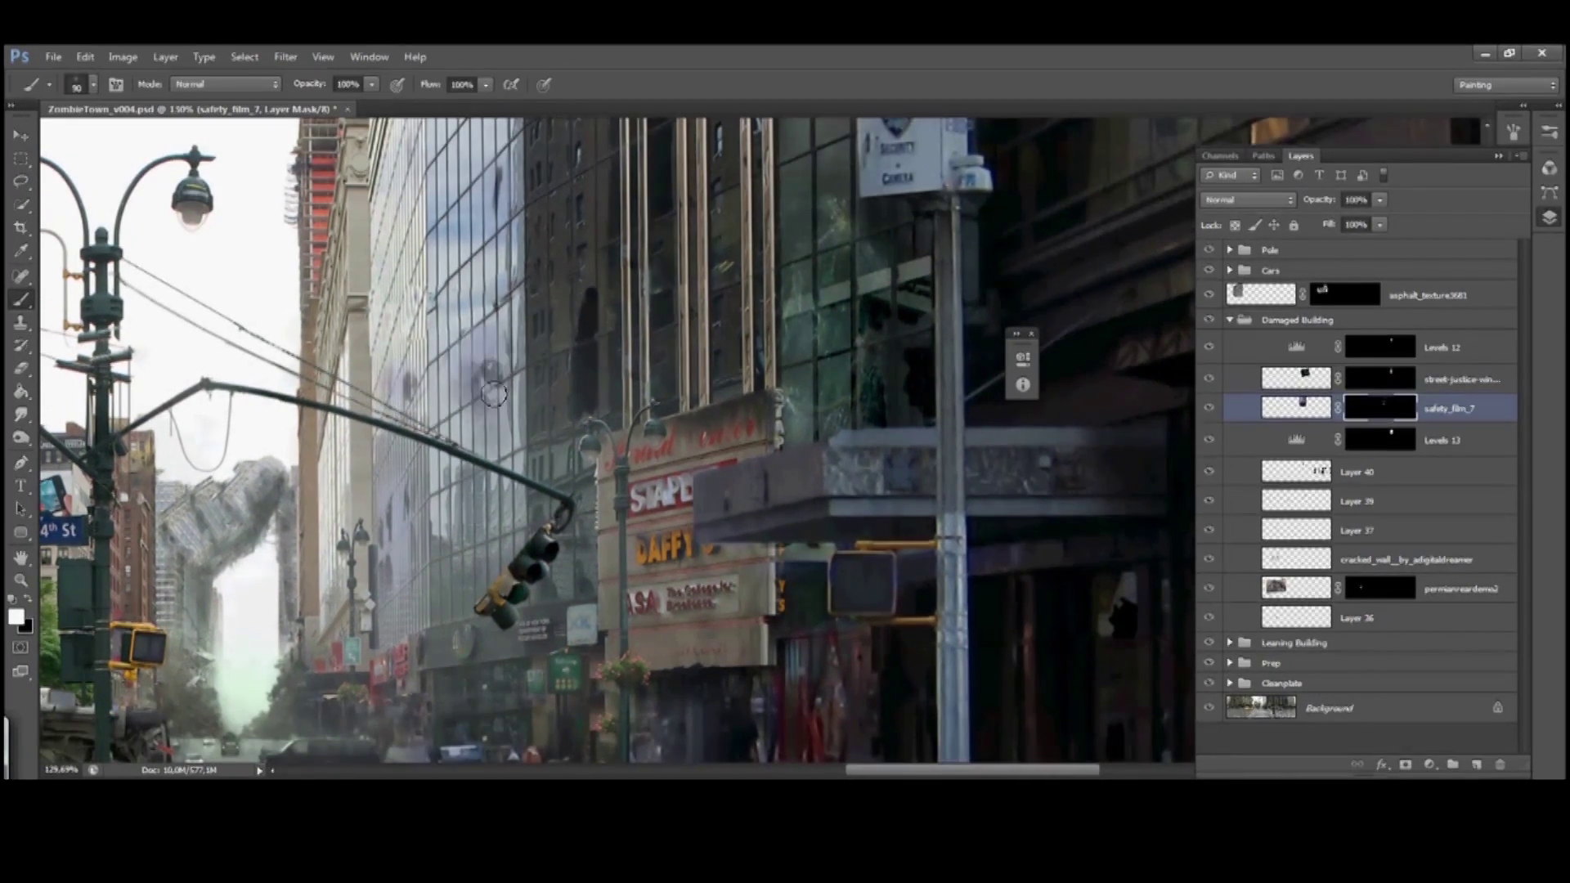
scroll(490, 392, down, 4)
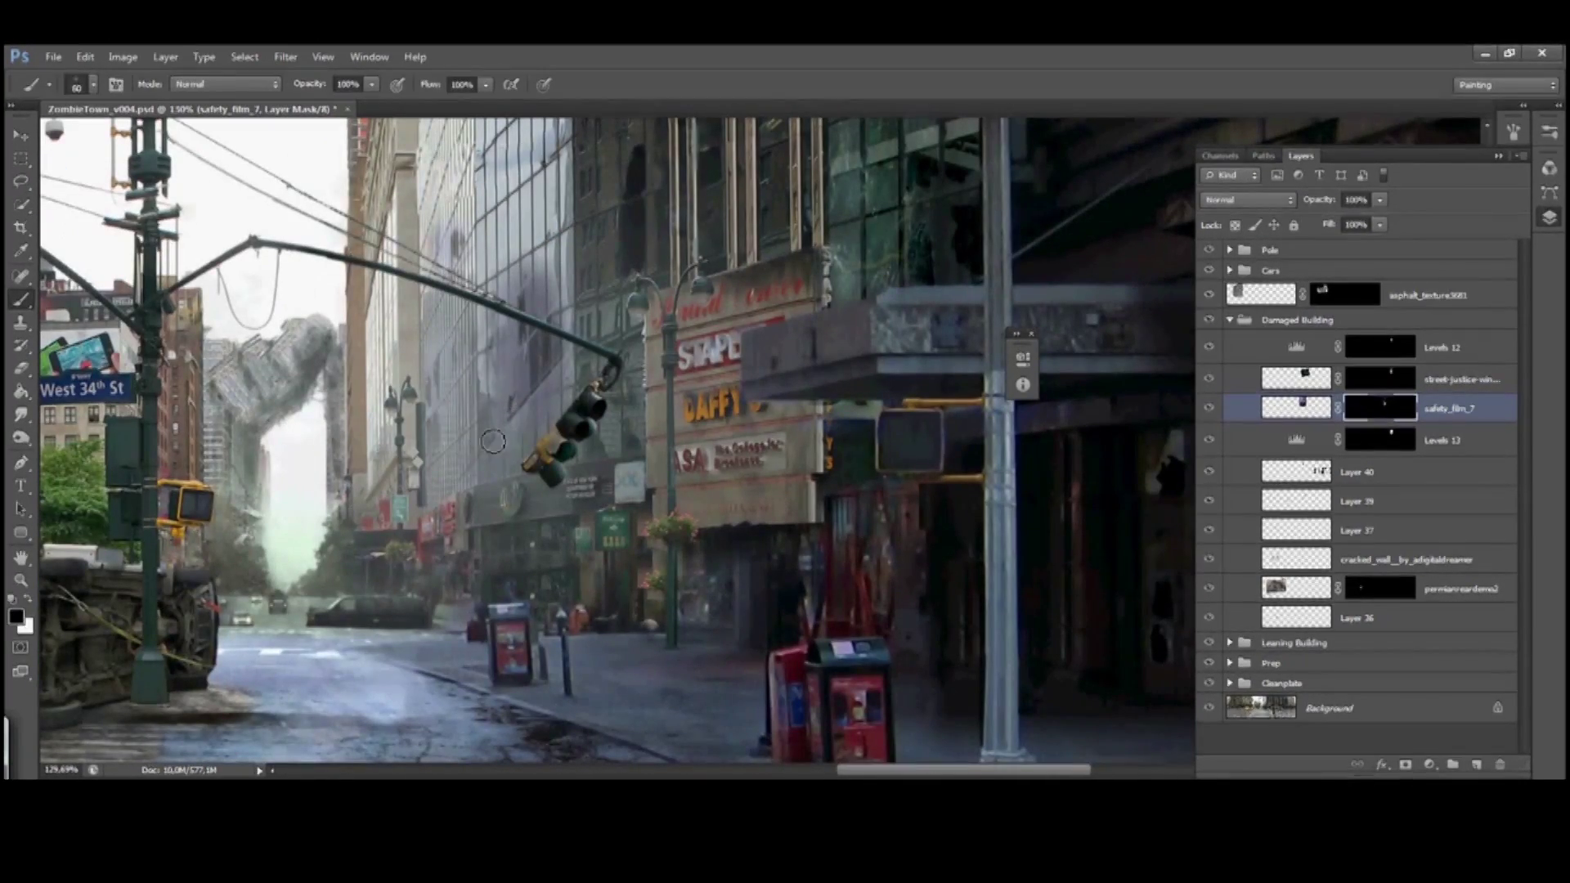
scroll(532, 399, up, 2)
key(x)
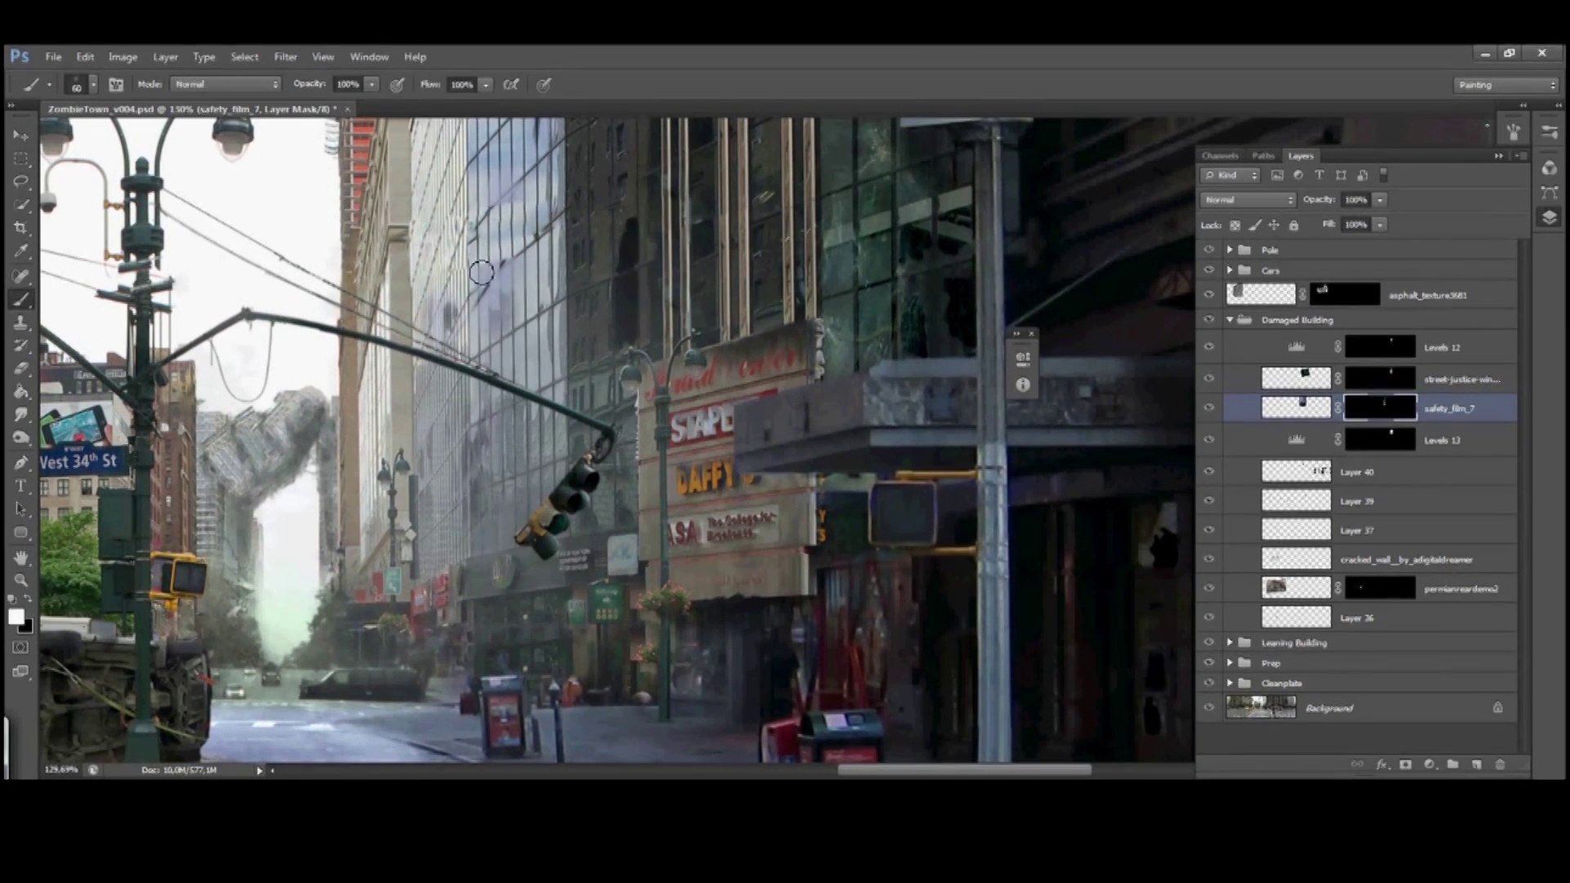
scroll(428, 381, left, 3)
right_click(1380, 408)
click(1317, 434)
Place another safety_film_7 image above the first and scale and rotate it over the nearer part of the glass facade
double_click(1463, 408)
click(1430, 497)
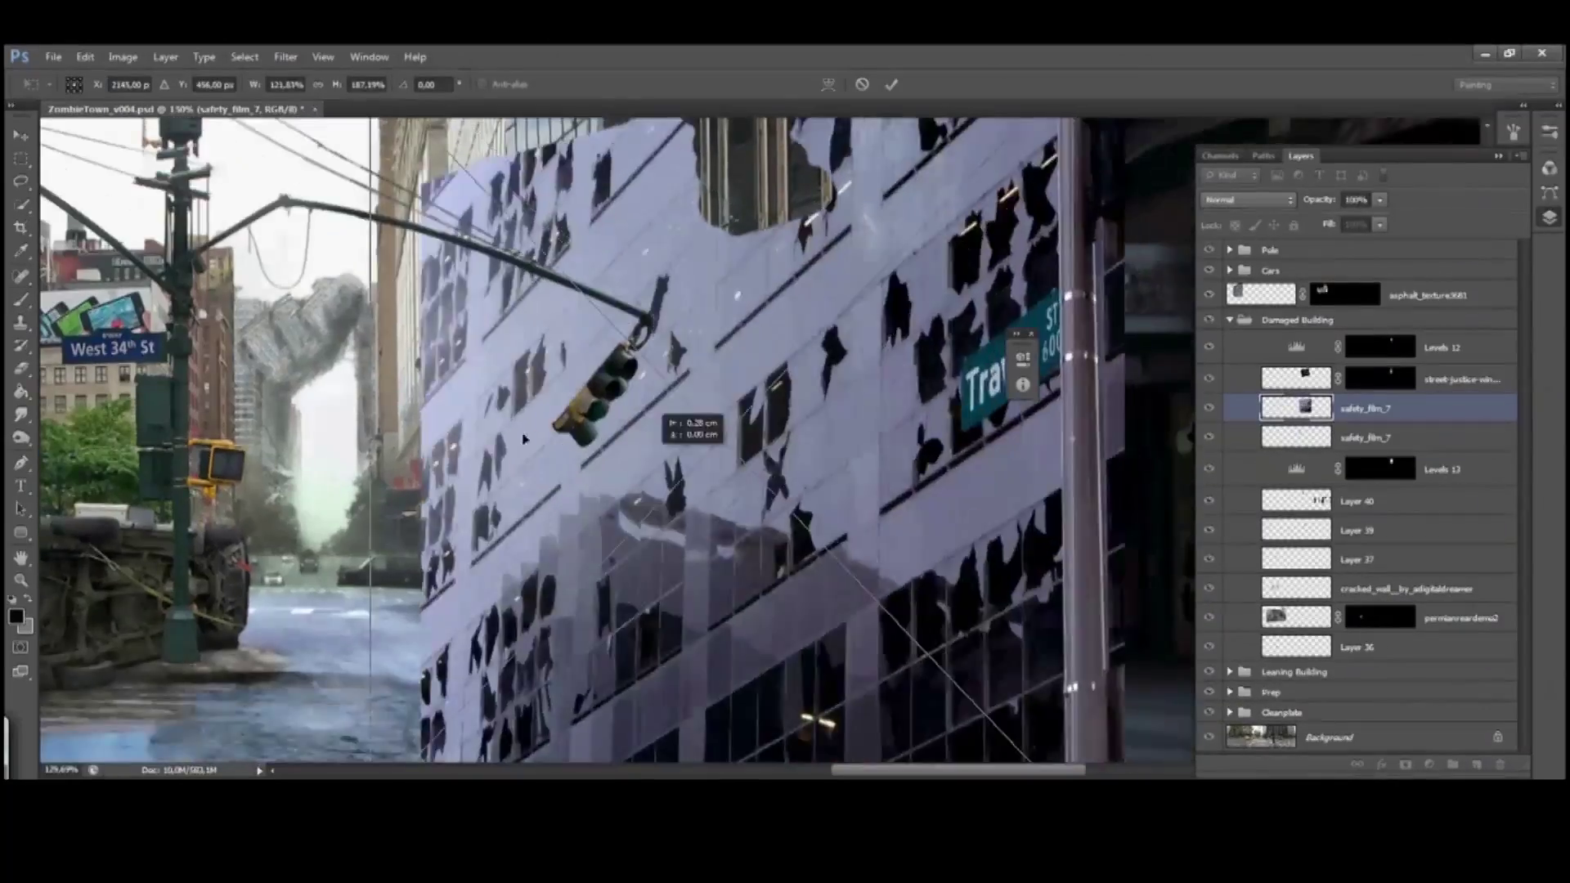
key(ctrl+minus)
key(ctrl+minus)
key(Return)
drag(654, 519, 850, 518)
key(ctrl+plus)
key(ctrl+t)
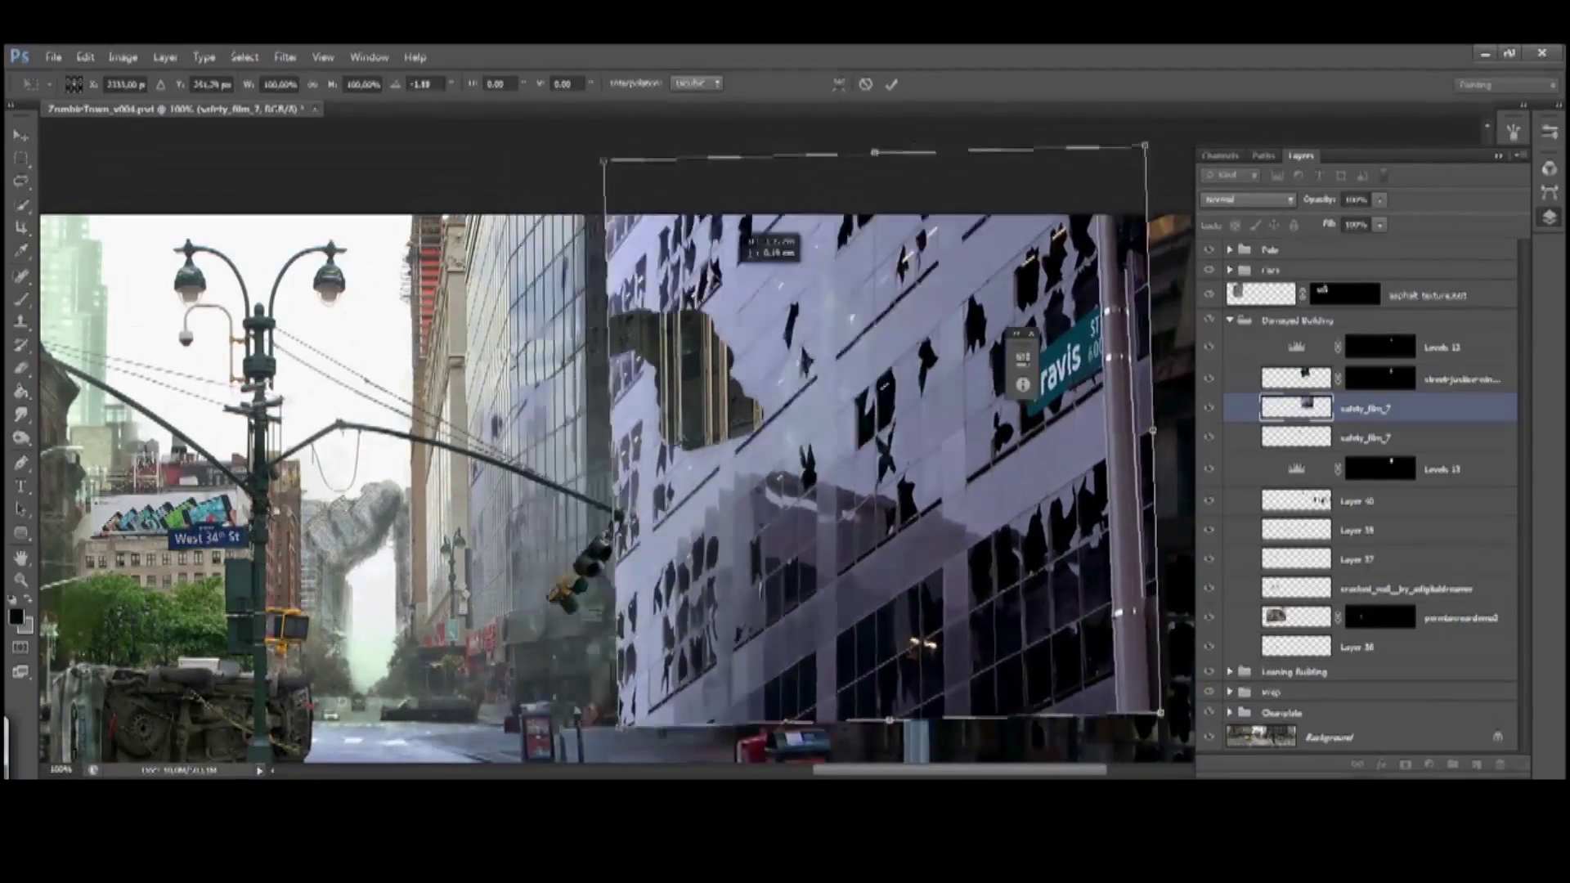
key(Return)
Align the new safety_film_7 layer with the facade's perspective at 50% opacity, then restore it to 100%
key(5)
drag(605, 270, 635, 309)
key(ctrl+t)
drag(1006, 245, 1034, 362)
drag(507, 155, 515, 164)
drag(642, 327, 656, 346)
key(Return)
key(0)
Add a black mask to the new safety_film_7 layer and paint its shattered windows onto the glass tower
alt+click(1405, 764)
key(b)
key(x)
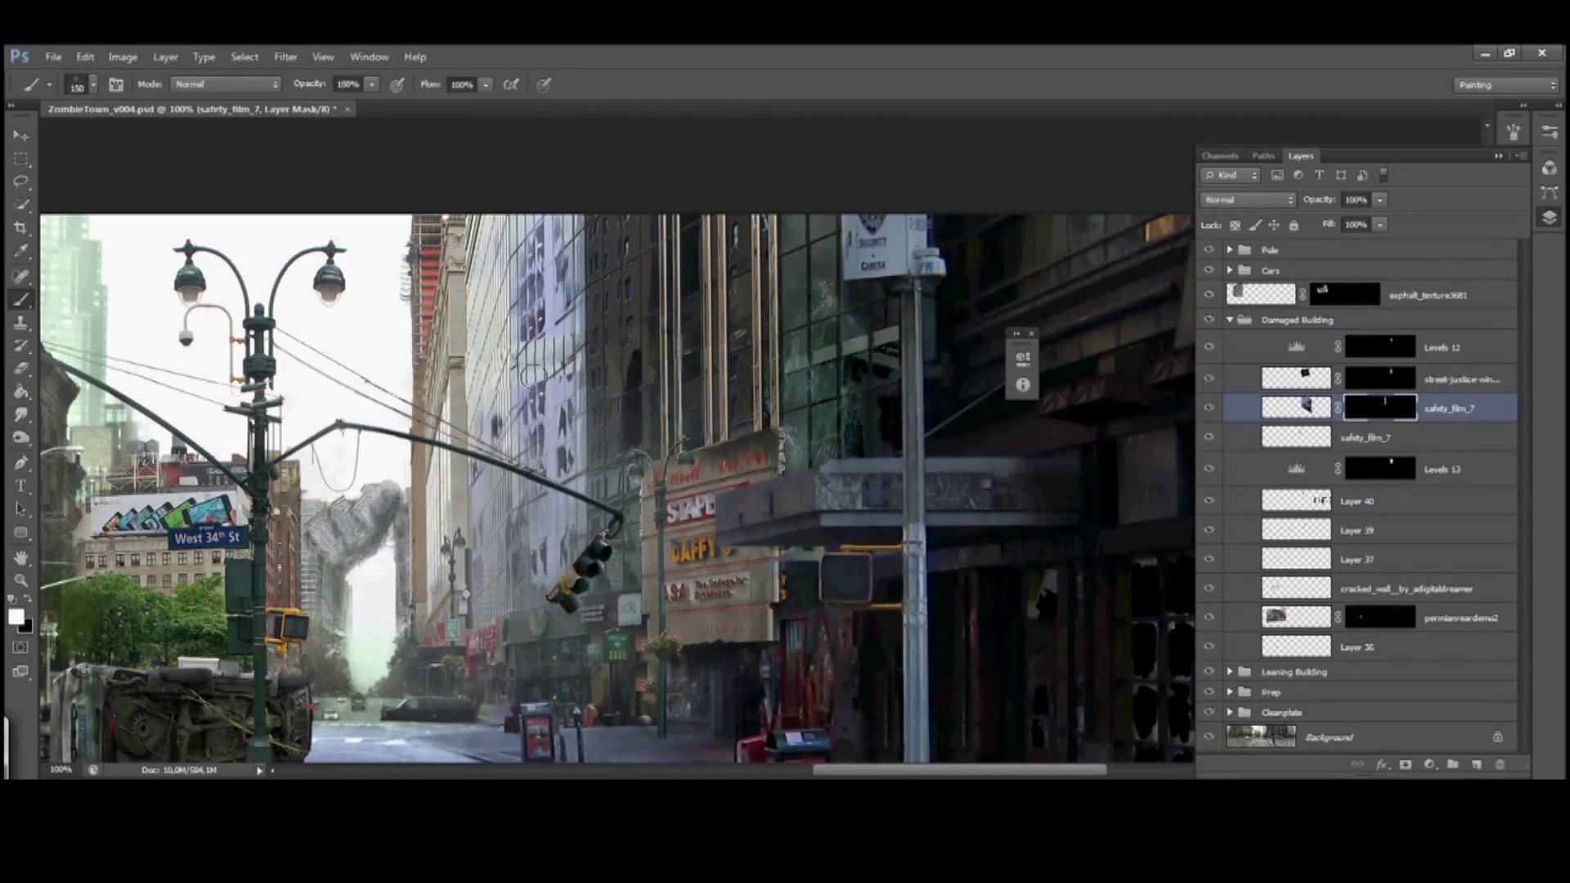
mouse_move(561, 382)
mouse_down()
mouse_move(620, 357)
mouse_move(646, 444)
mouse_move(649, 318)
mouse_move(649, 333)
mouse_move(691, 324)
mouse_move(685, 293)
mouse_up()
key(bracketright)
key(i)
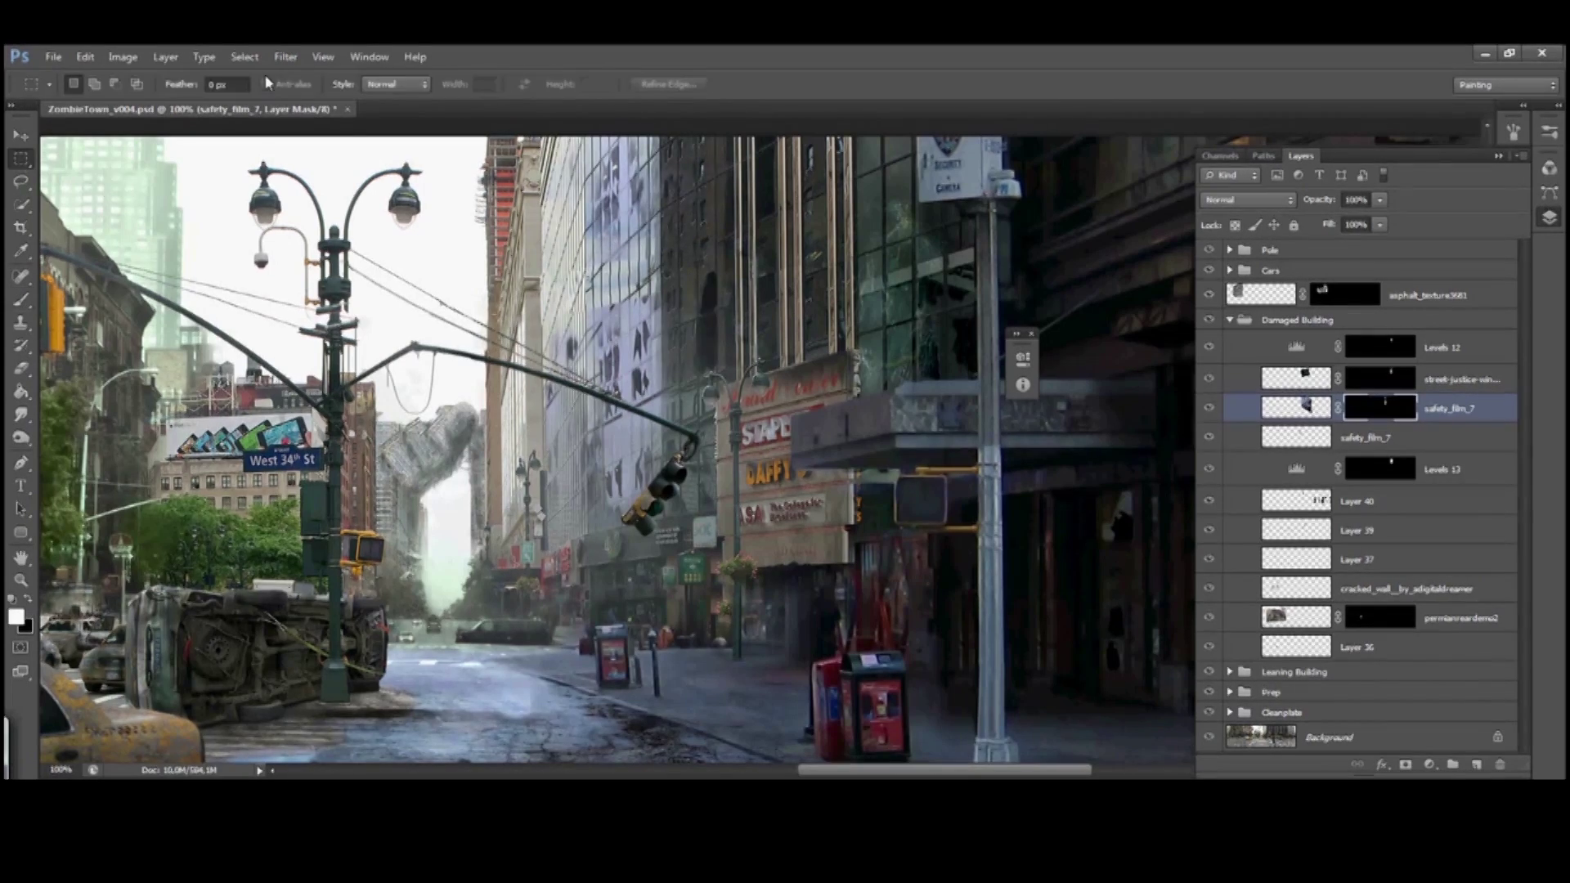
Adjust the new broken-window layer with Levels to blend it with the surrounding glass facade
key(ctrl+minus)
key(ctrl+l)
drag(1049, 641, 991, 643)
click(965, 510)
click(964, 510)
text(255)
drag(988, 719, 997, 719)
drag(824, 717, 868, 718)
click(964, 511)
click(941, 571)
drag(936, 641, 953, 643)
drag(1045, 719, 1035, 719)
key(Return)
key(m)
key(ctrl+minus)
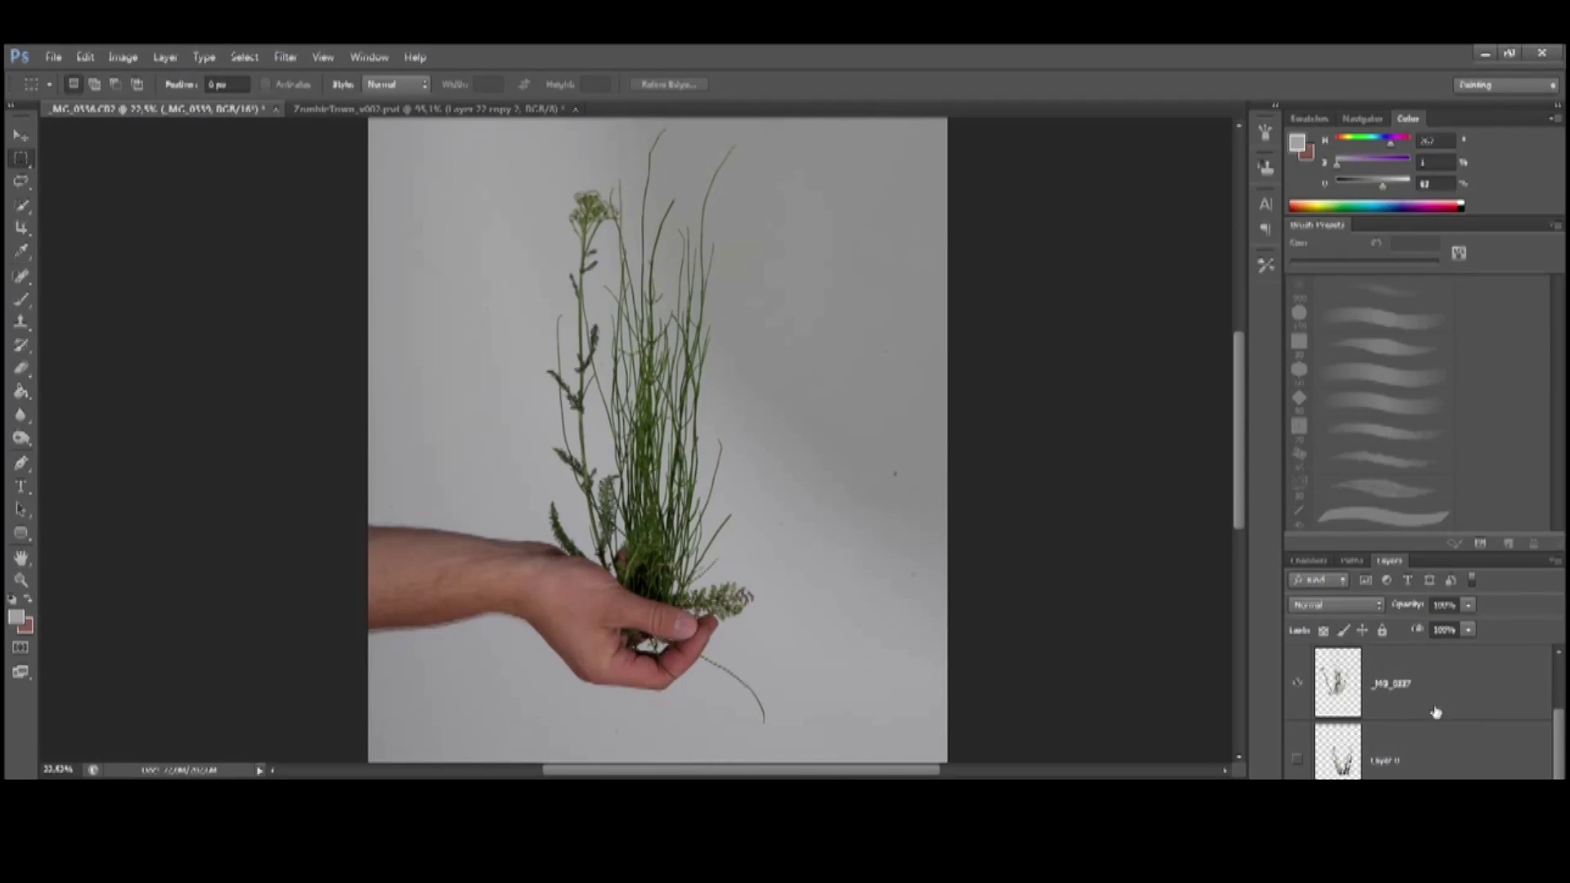
In the _MG_0336.CR2 document, select the grey background of the _MG_0339 plant photo with Color Range
click(1296, 681)
click(1296, 681)
click(244, 57)
click(274, 205)
click(946, 484)
drag(988, 378, 983, 379)
click(1145, 308)
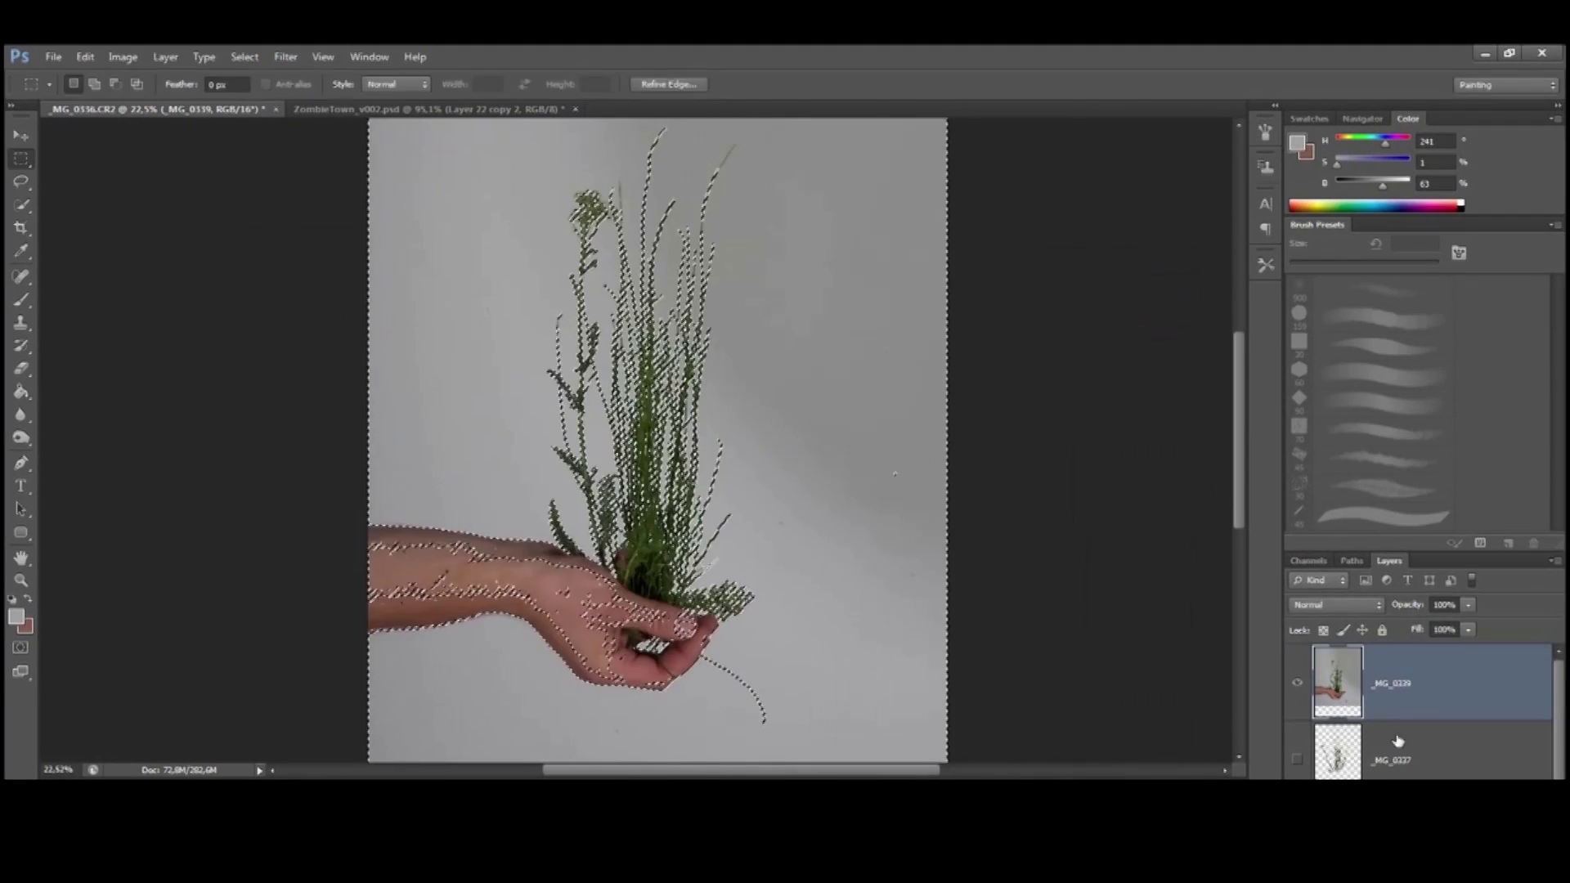
Add a layer mask to _MG_0339 from the background selection, display it and invert it
click(1398, 786)
alt+click(1399, 683)
key(ctrl+i)
Increase the contrast of the _MG_0339 mask with Levels so the plant is white and the background black
scroll(612, 432, up, 20)
key(ctrl+l)
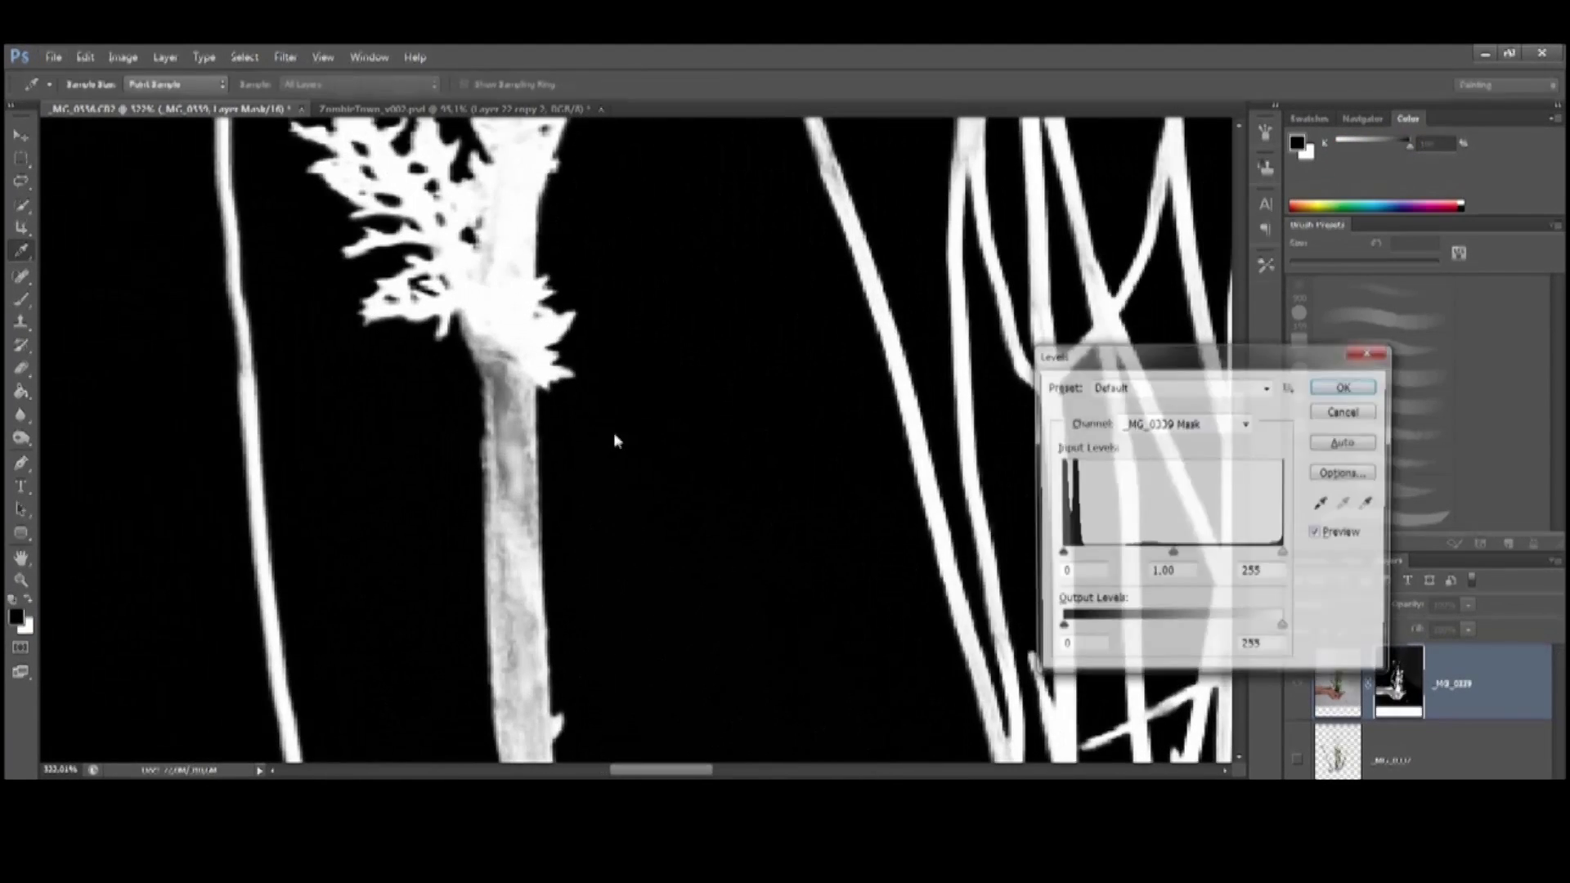
key(Tab)
click(946, 256)
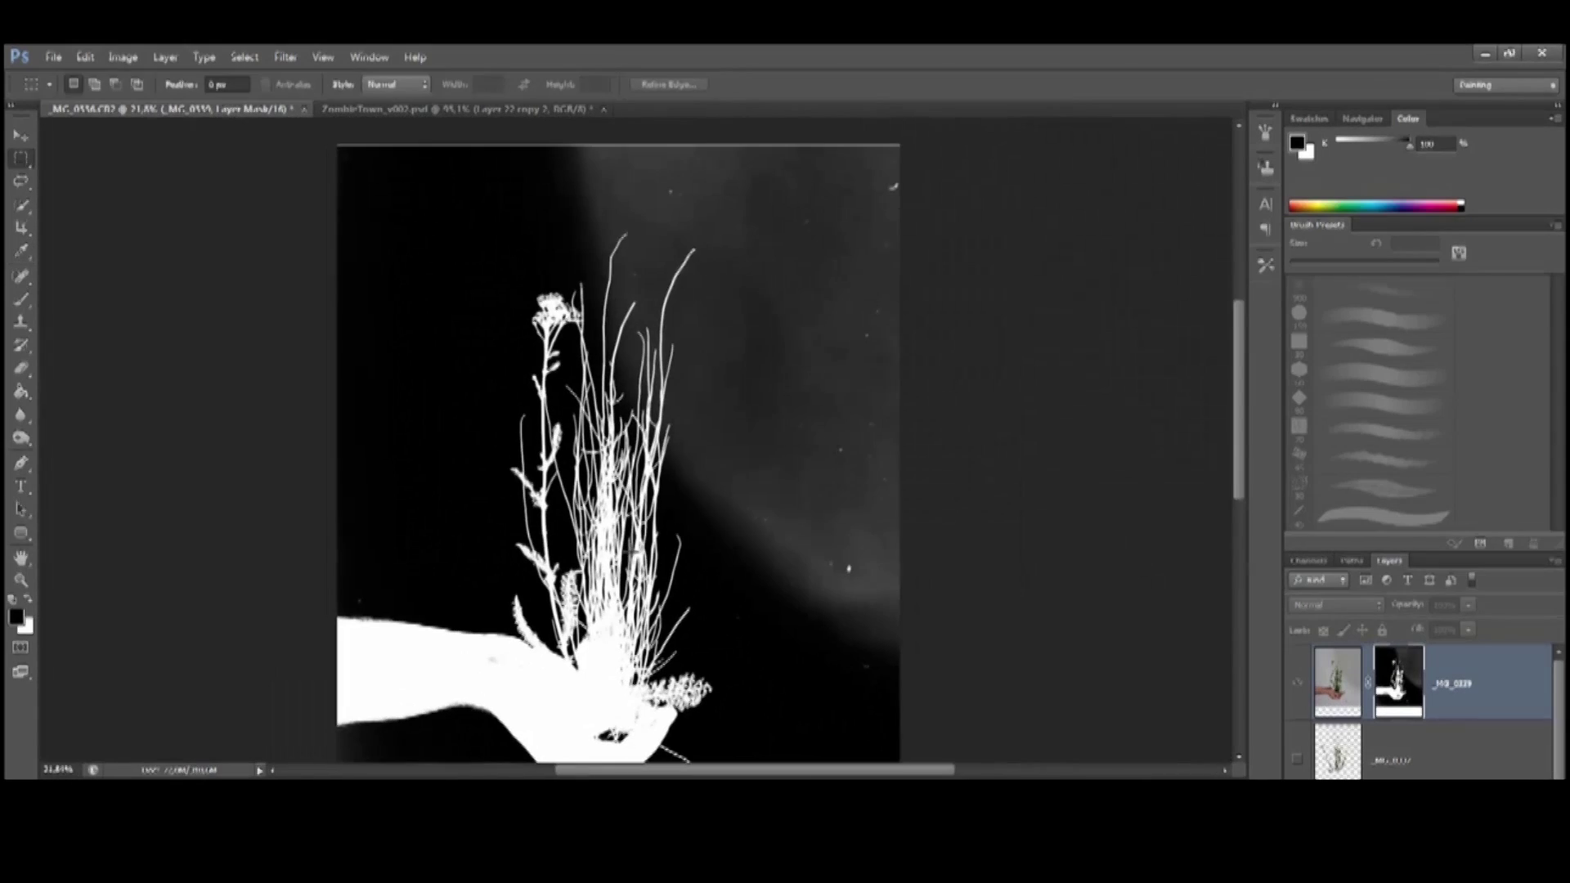
key(ctrl+l)
drag(630, 291, 305, 309)
drag(192, 496, 221, 496)
key(Return)
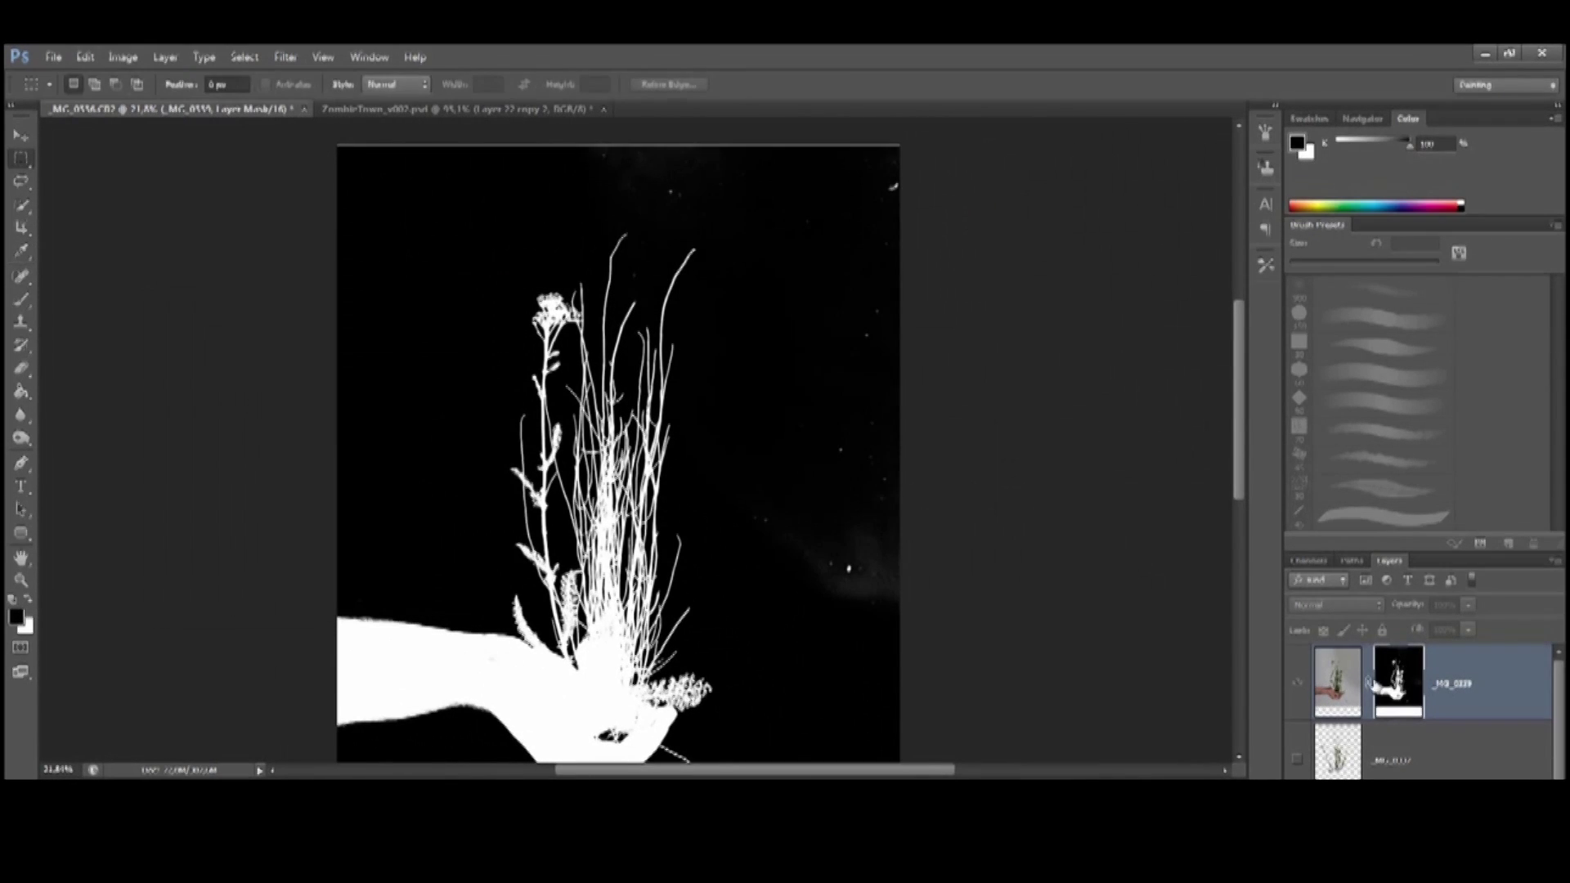
Paint black over the arm, most of the hand and the white strip below them in the _MG_0339 mask
alt+click(1378, 683)
alt+click(1378, 683)
key(b)
drag(425, 524, 458, 572)
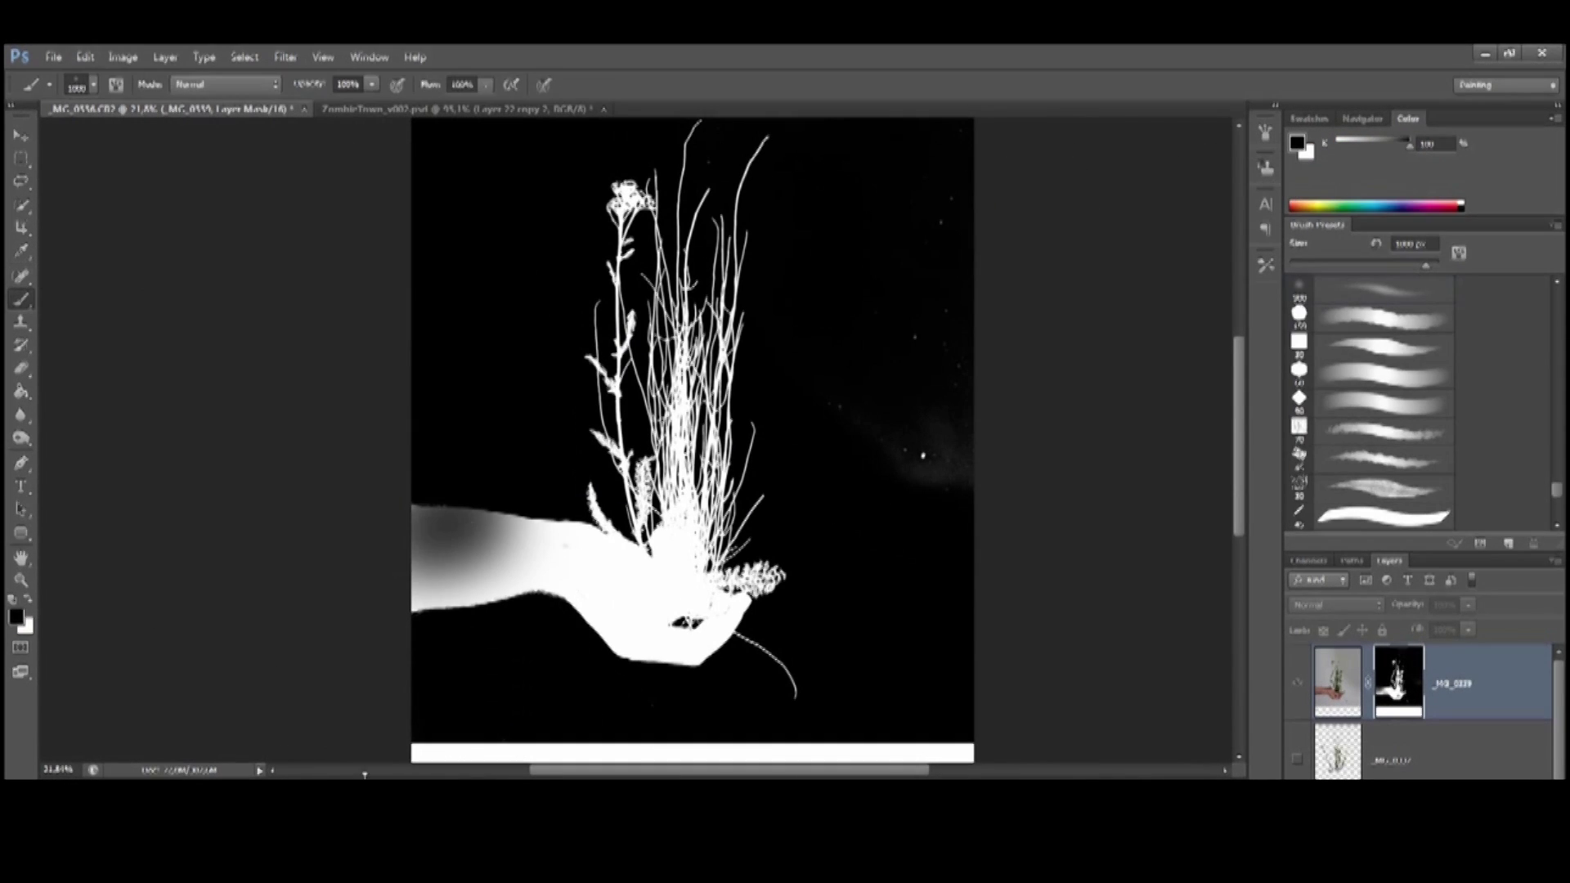
key(bracketleft)
key(bracketleft)
key(bracketleft)
scroll(350, 556, down, 5)
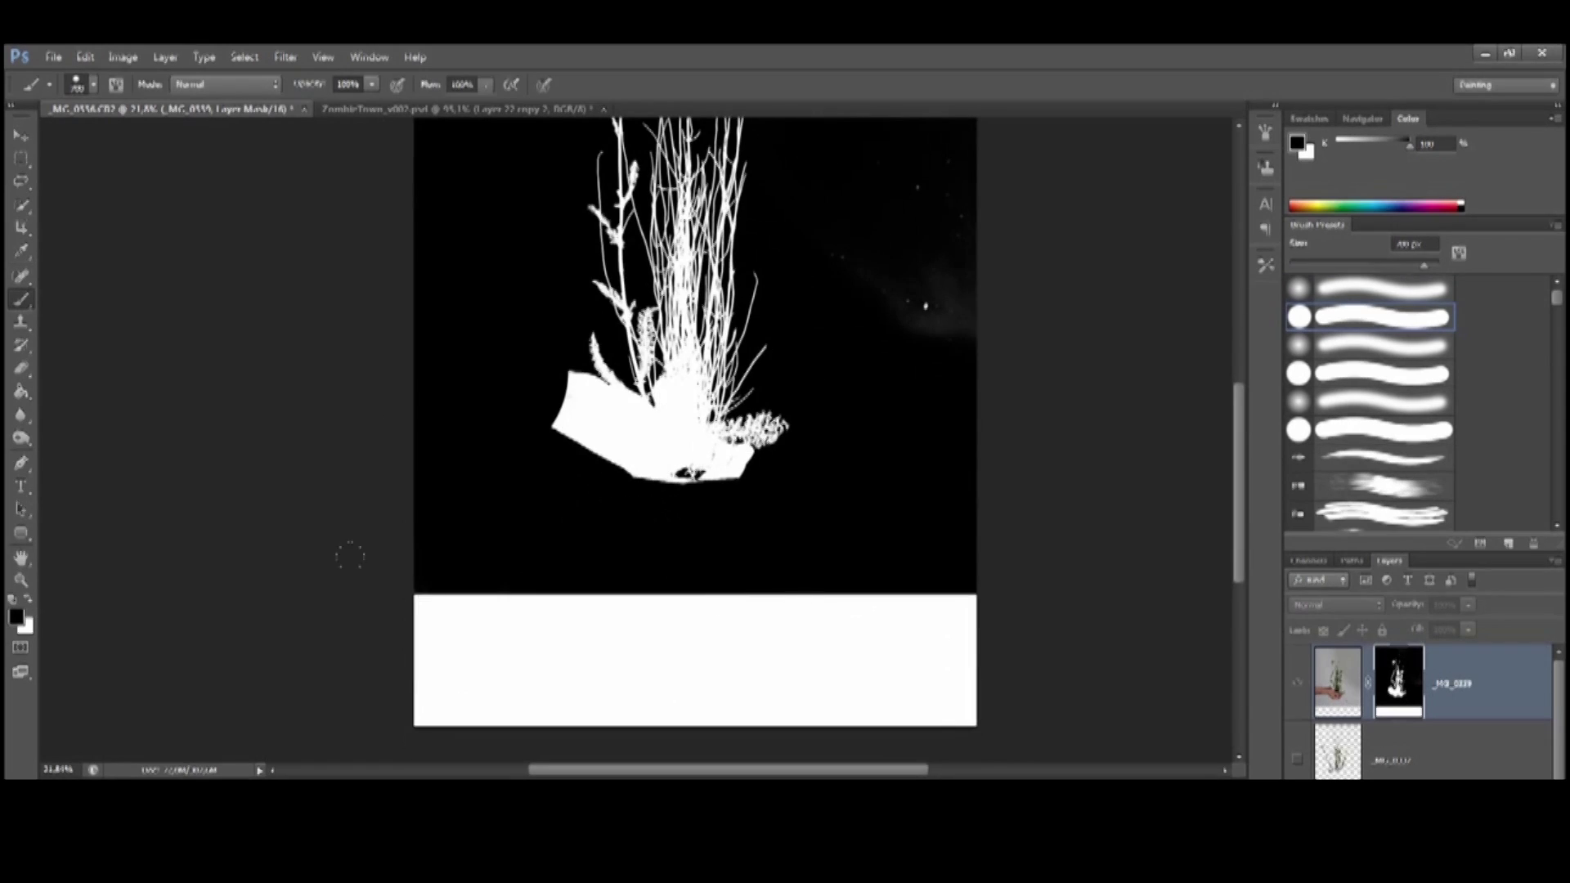
key(bracketleft)
key(bracketleft)
key(bracketleft)
scroll(350, 556, up, 5)
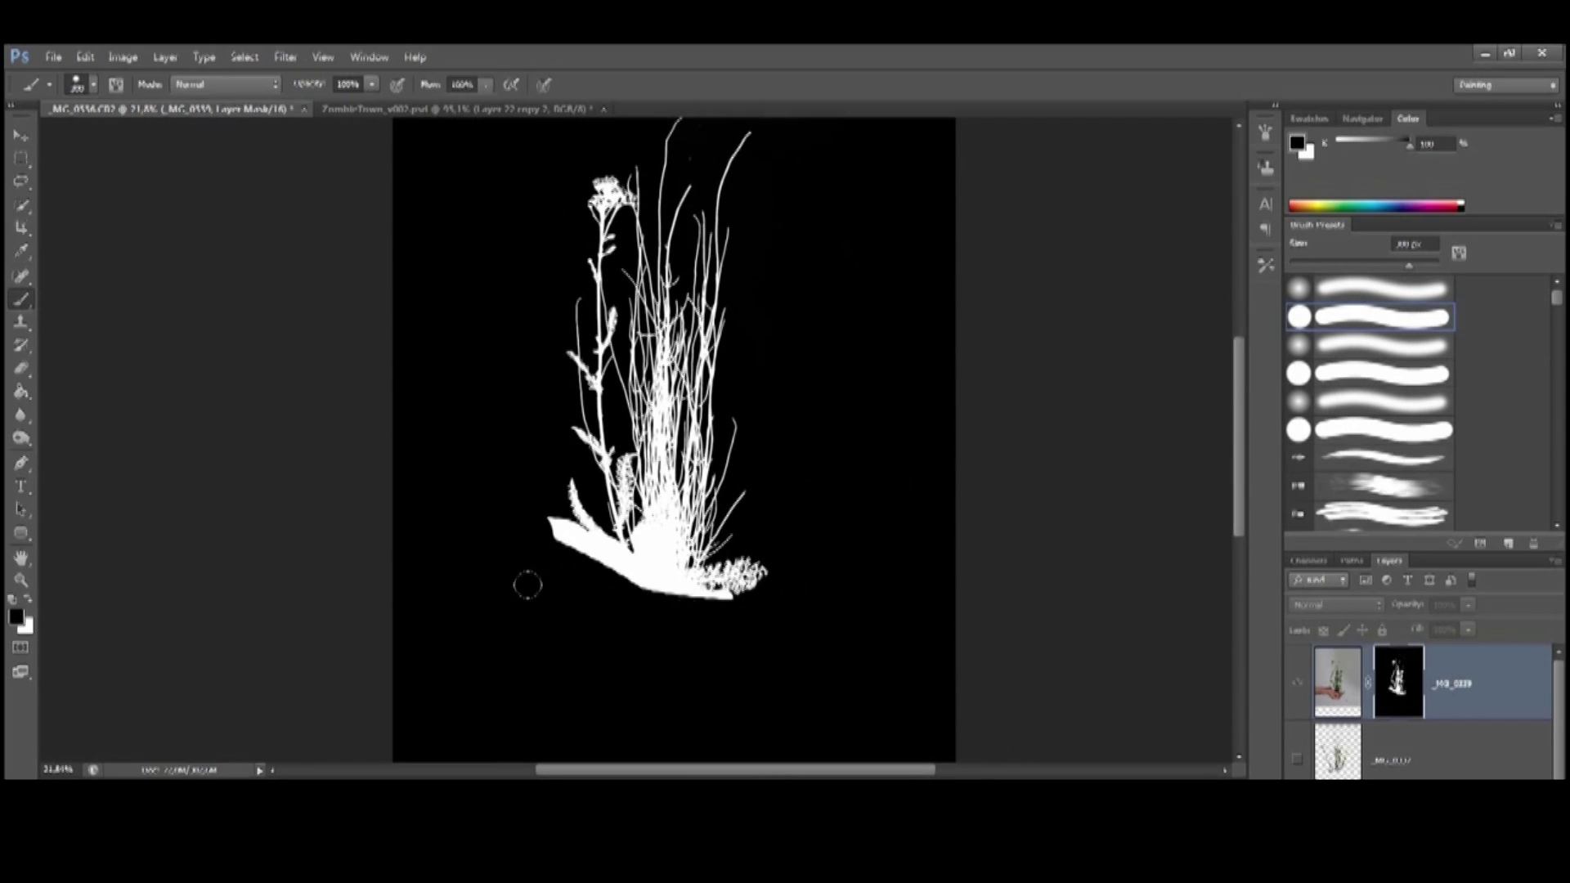
Display the masked plant against the blue background and clean up the remains around its base
click(1359, 685)
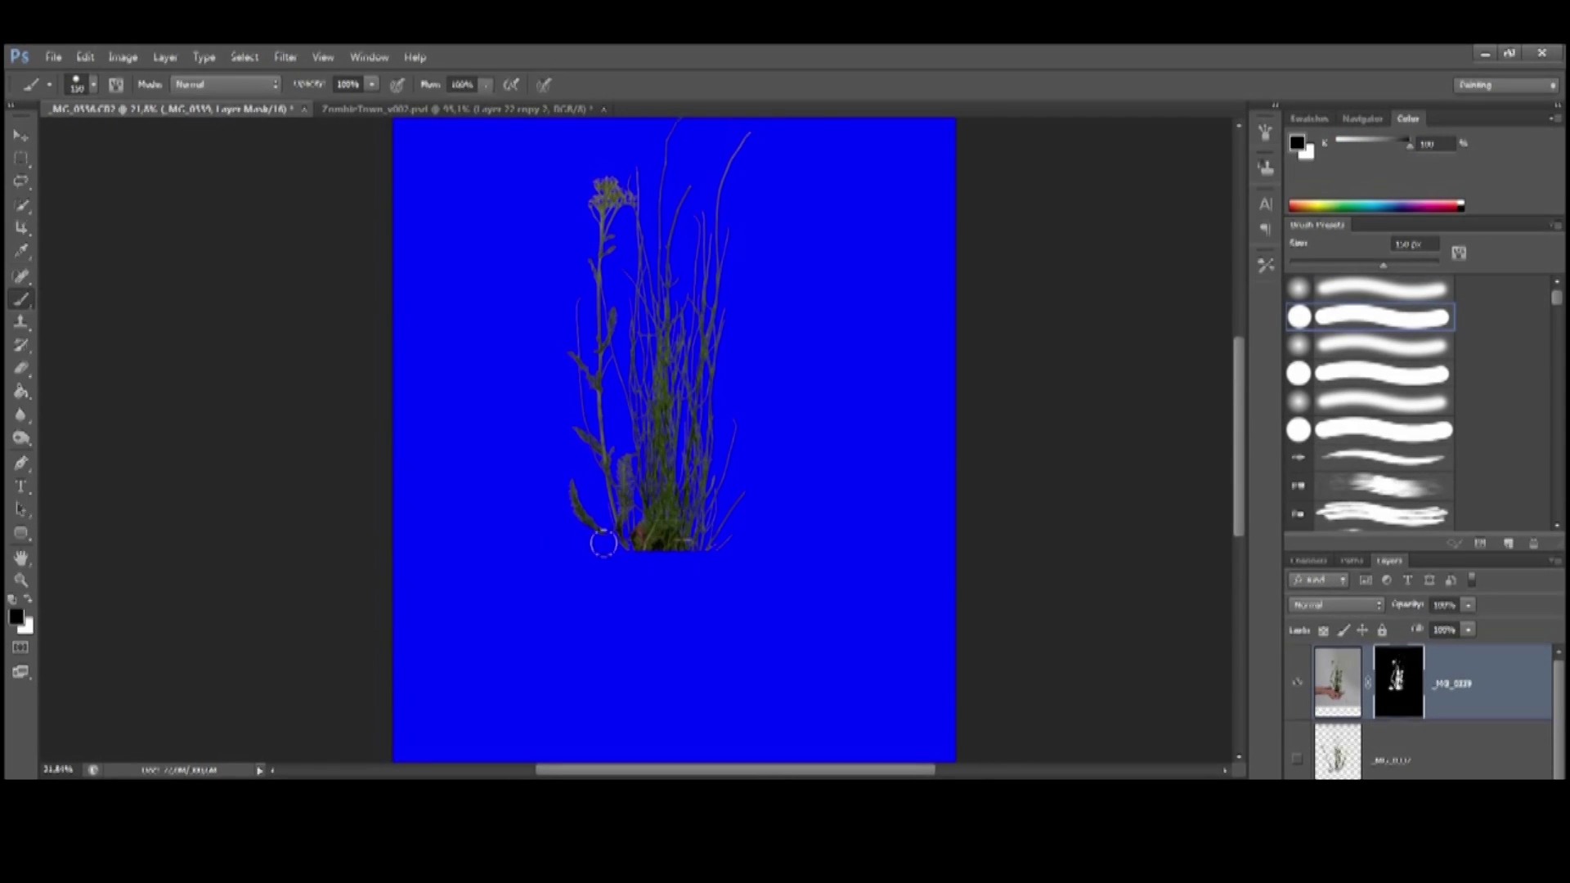
key(bracketright)
key(bracketright)
key(bracketright)
key(bracketright)
key(bracketright)
key(bracketright)
key(bracketright)
key(l)
mouse_move(567, 464)
mouse_down()
mouse_move(613, 551)
mouse_move(598, 511)
mouse_up()
drag(895, 582, 873, 582)
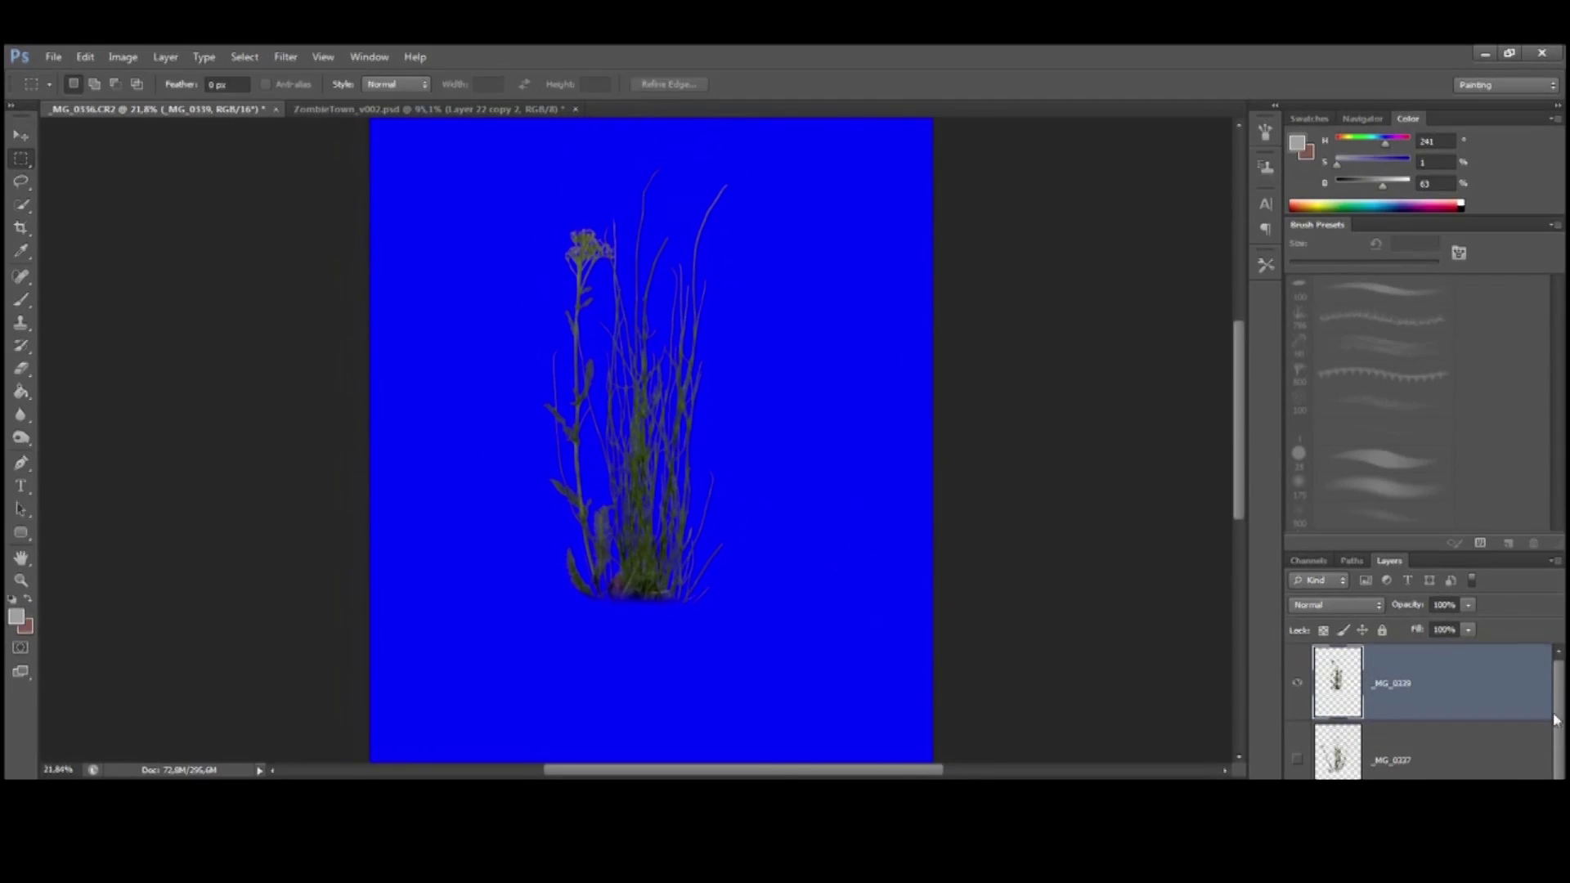
Show the _MG_0337 plant layer and reposition it on the canvas
click(1296, 760)
click(1439, 760)
key(v)
drag(589, 409, 686, 460)
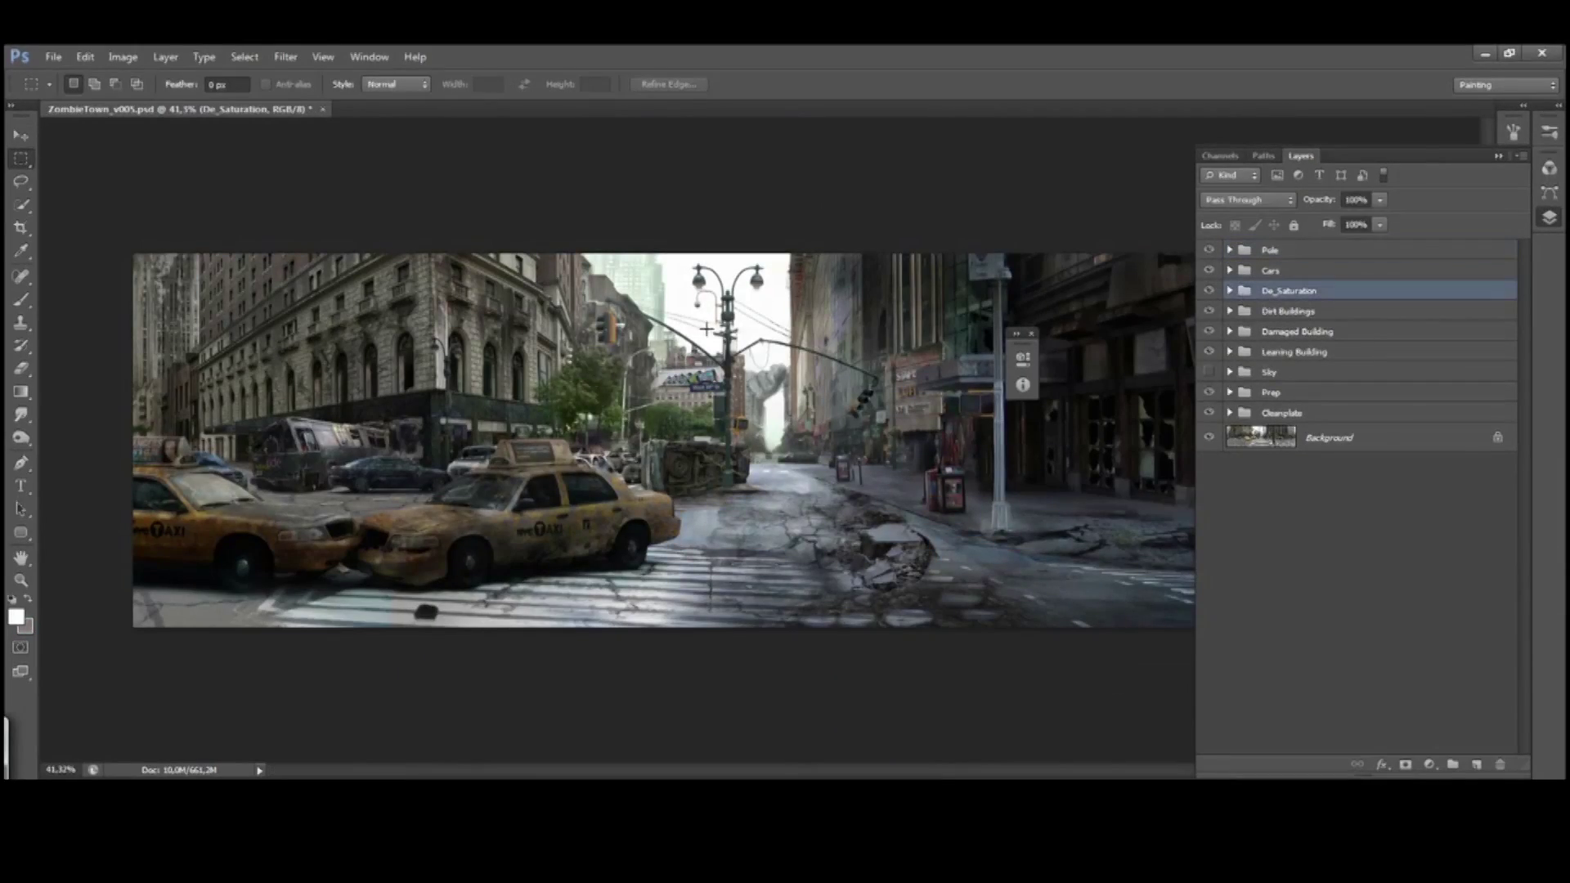
In ZombieTown_v005.psd, inspect the De_Saturation mask and desaturate the yellow pedestrian signal with a masked Hue/Saturation adjustment in the Pole group
scroll(707, 328, up, 5)
click(1229, 290)
click(1366, 319)
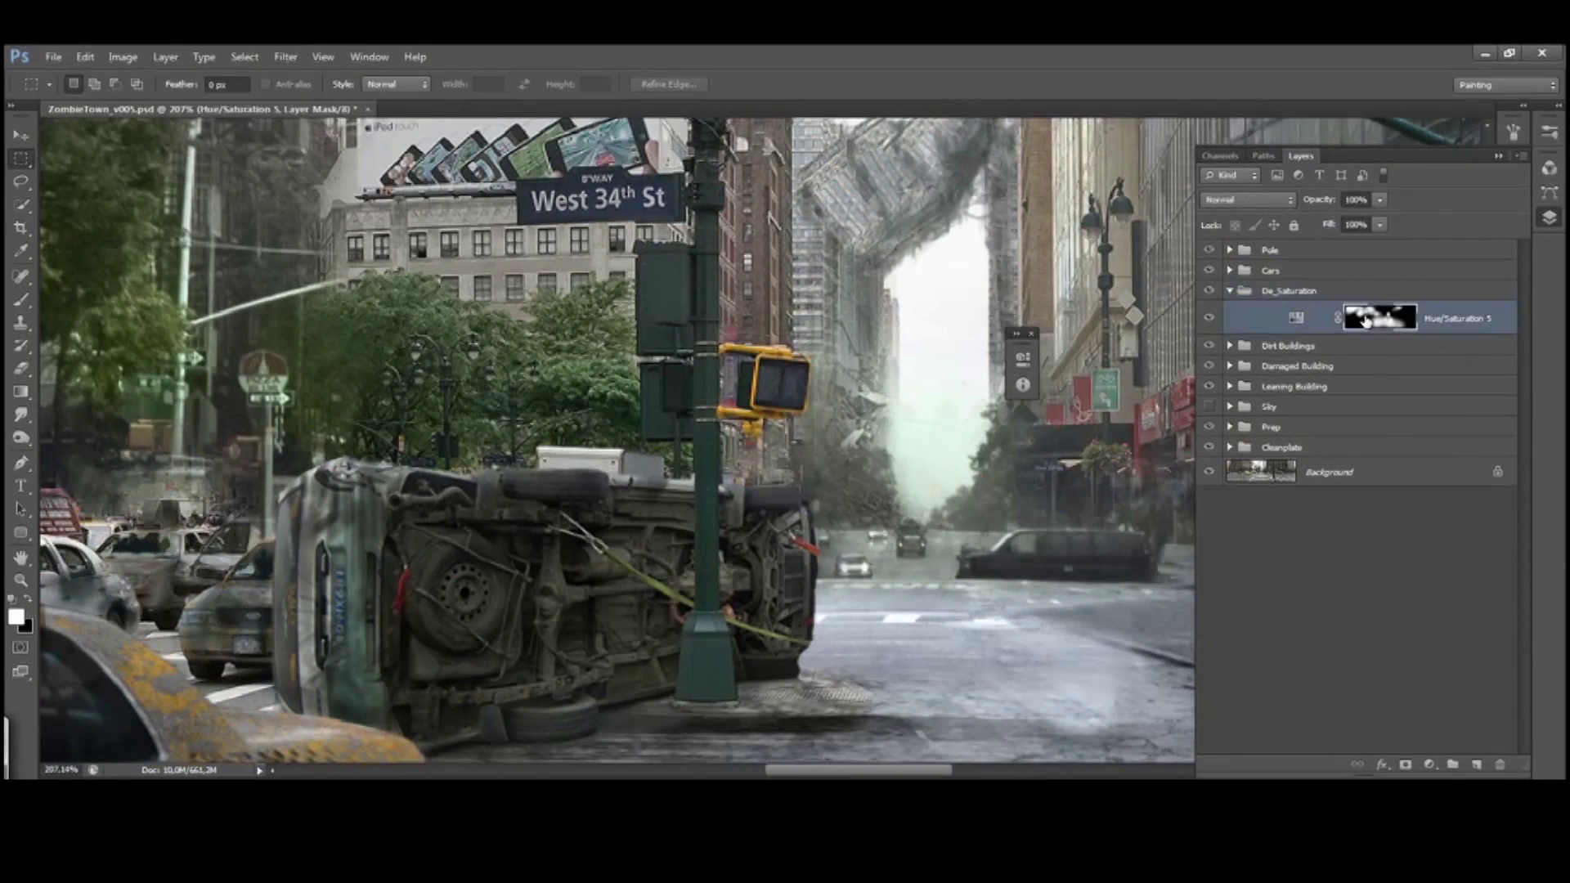
click(1229, 290)
click(1229, 250)
click(1234, 283)
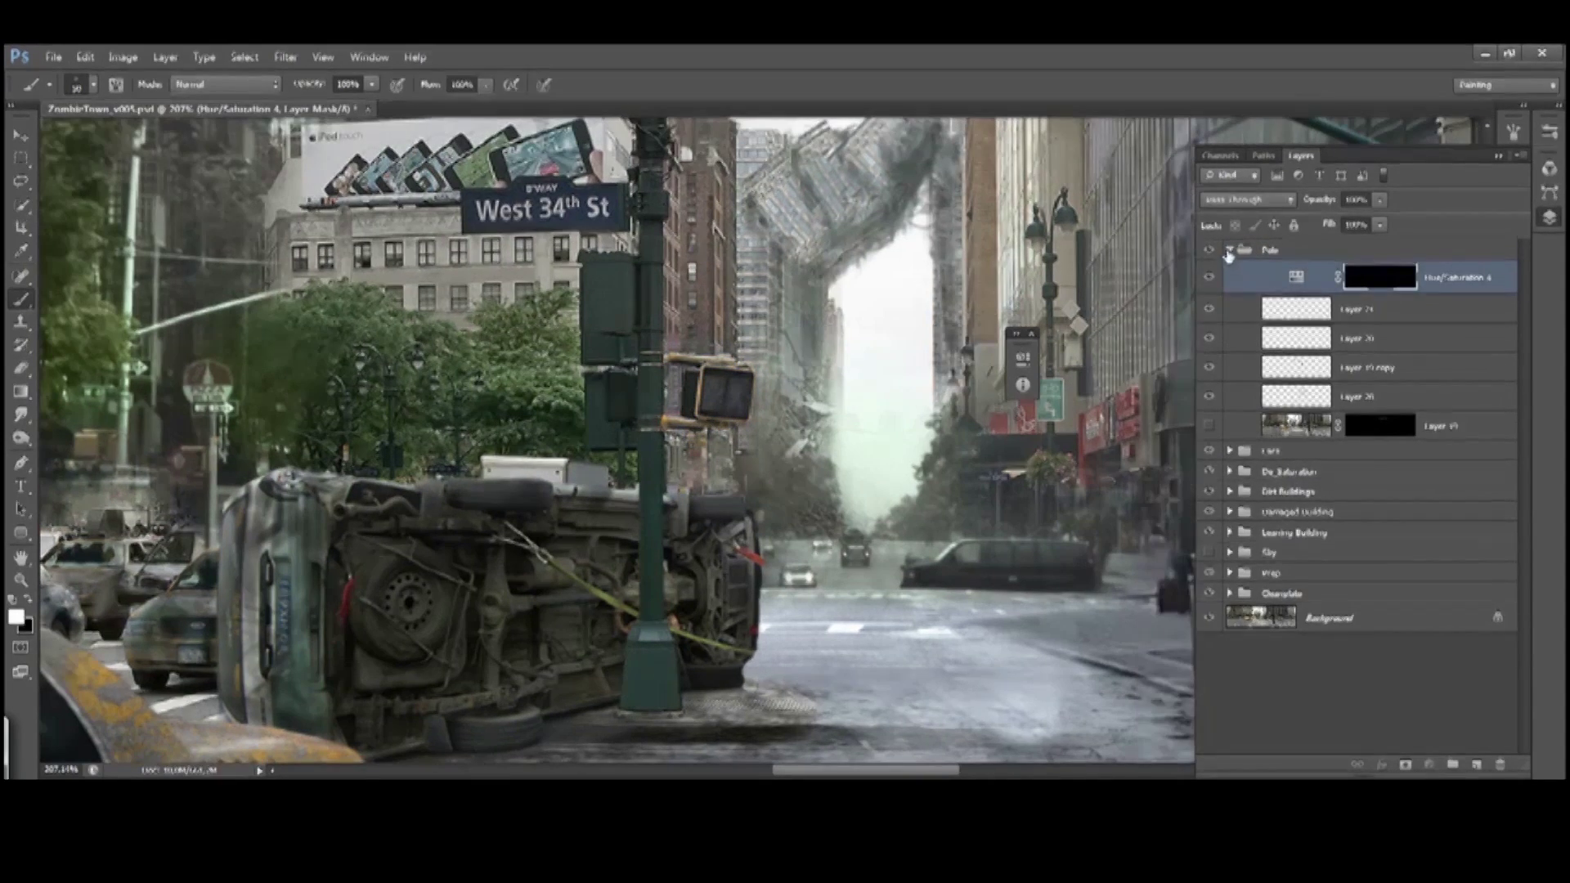
click(1228, 249)
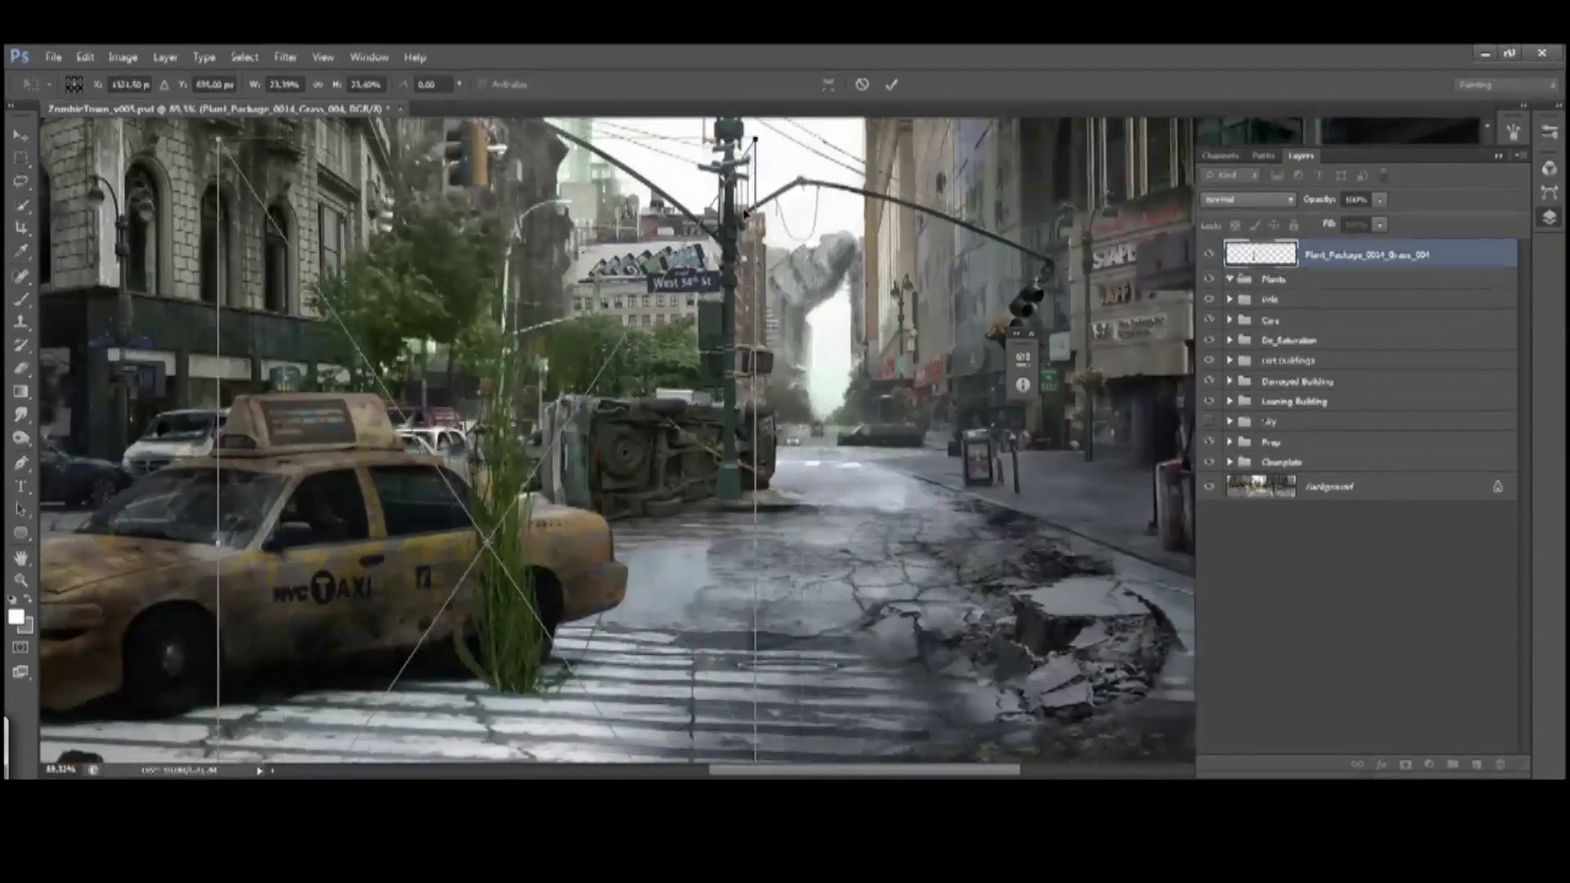
Place the Grass_004 and Grass_003 plant images and scale them down around the taxi's rear wheel
drag(218, 139, 705, 483)
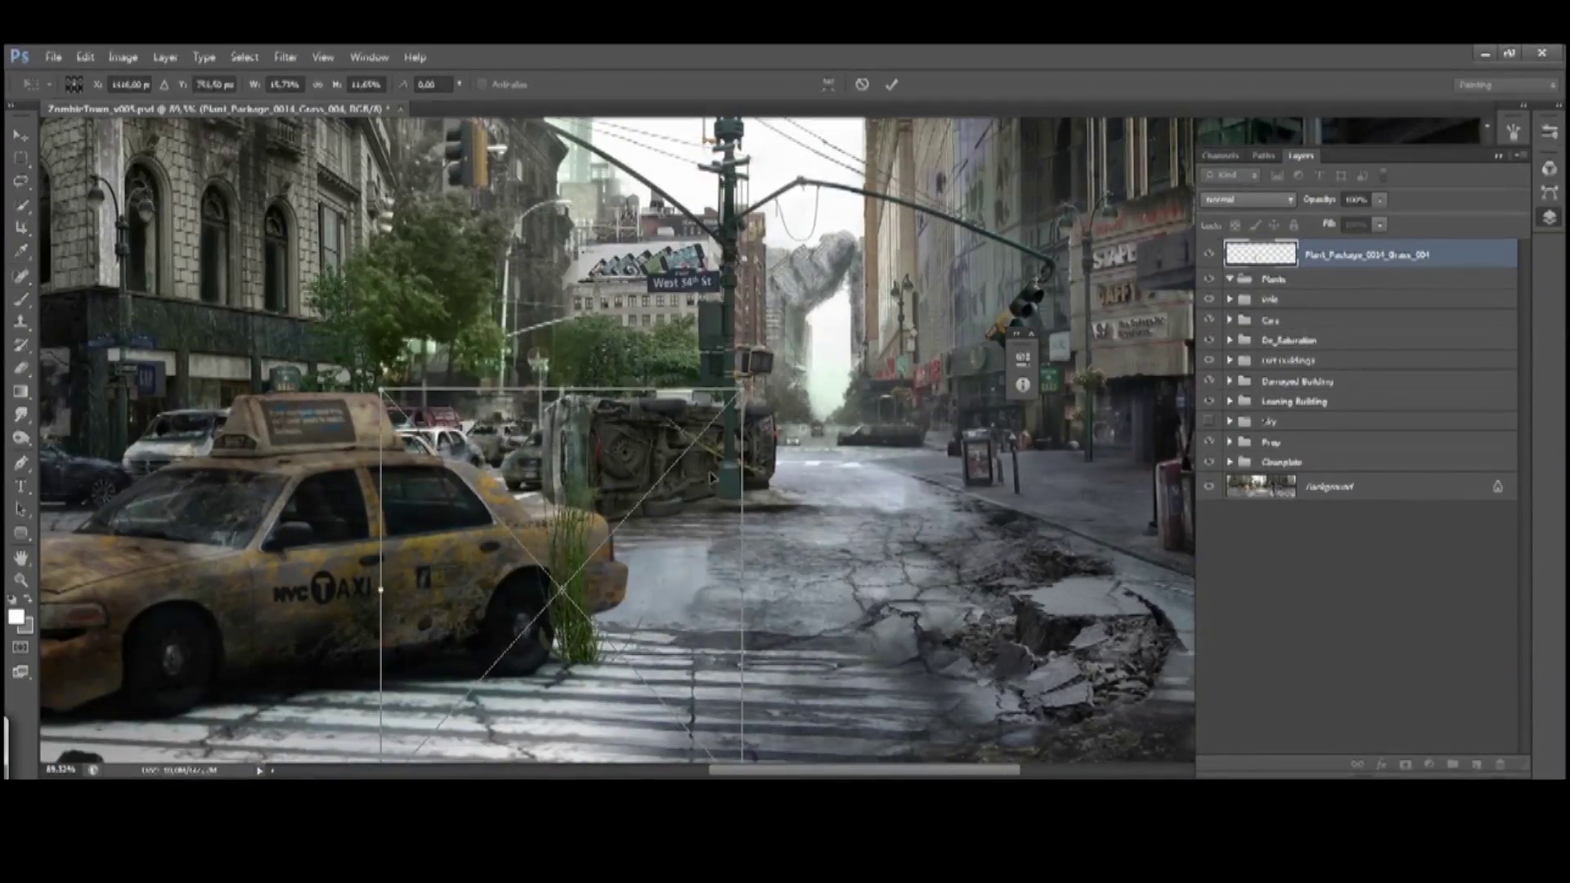
key(Return)
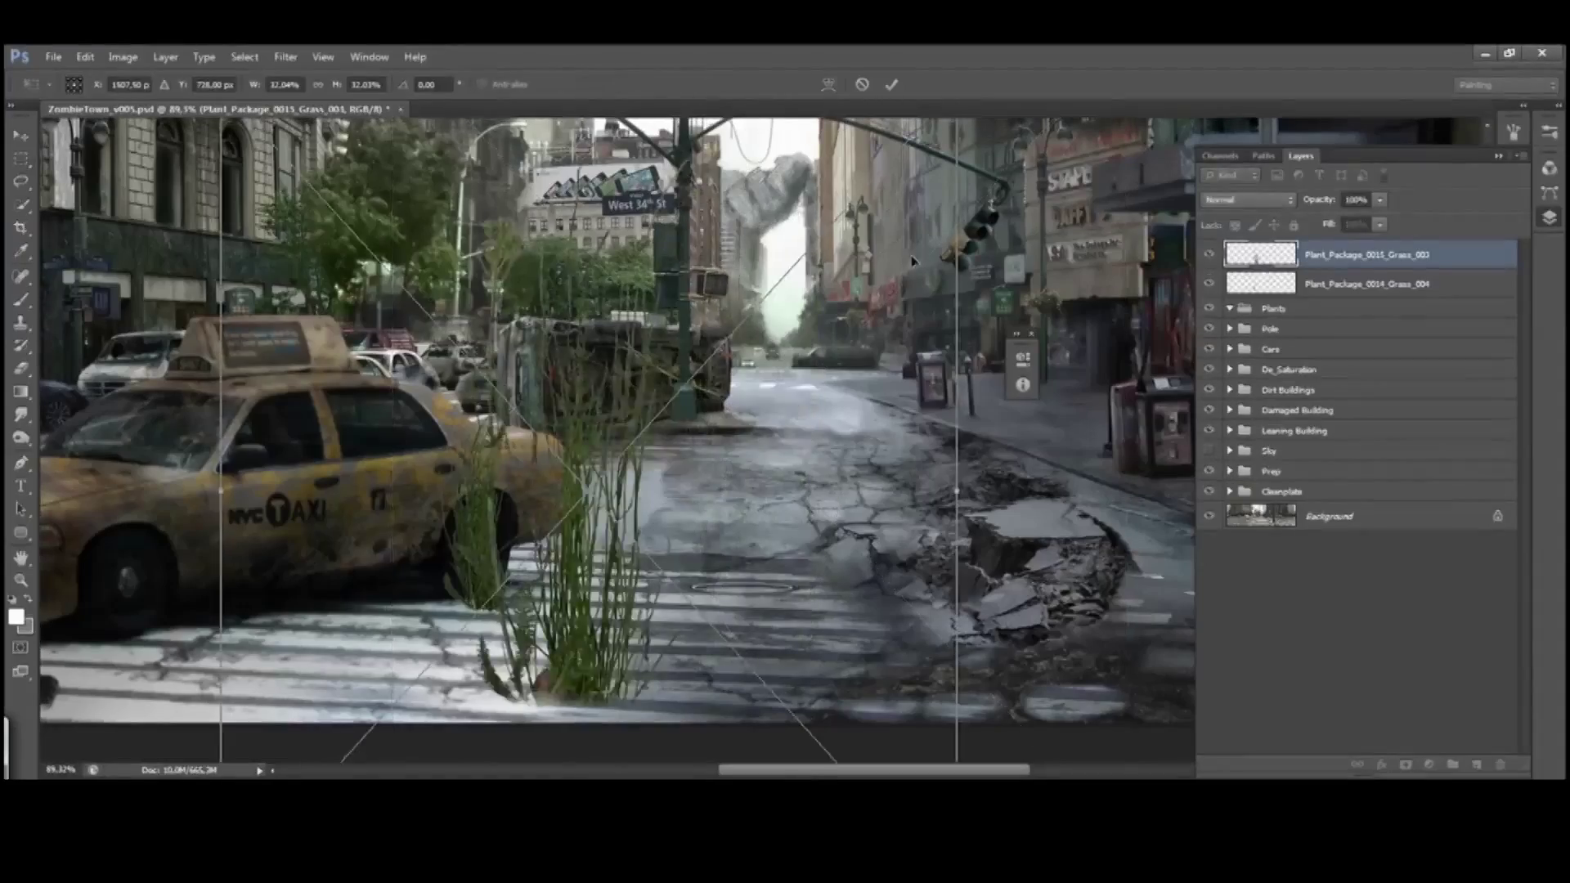
drag(601, 483, 511, 473)
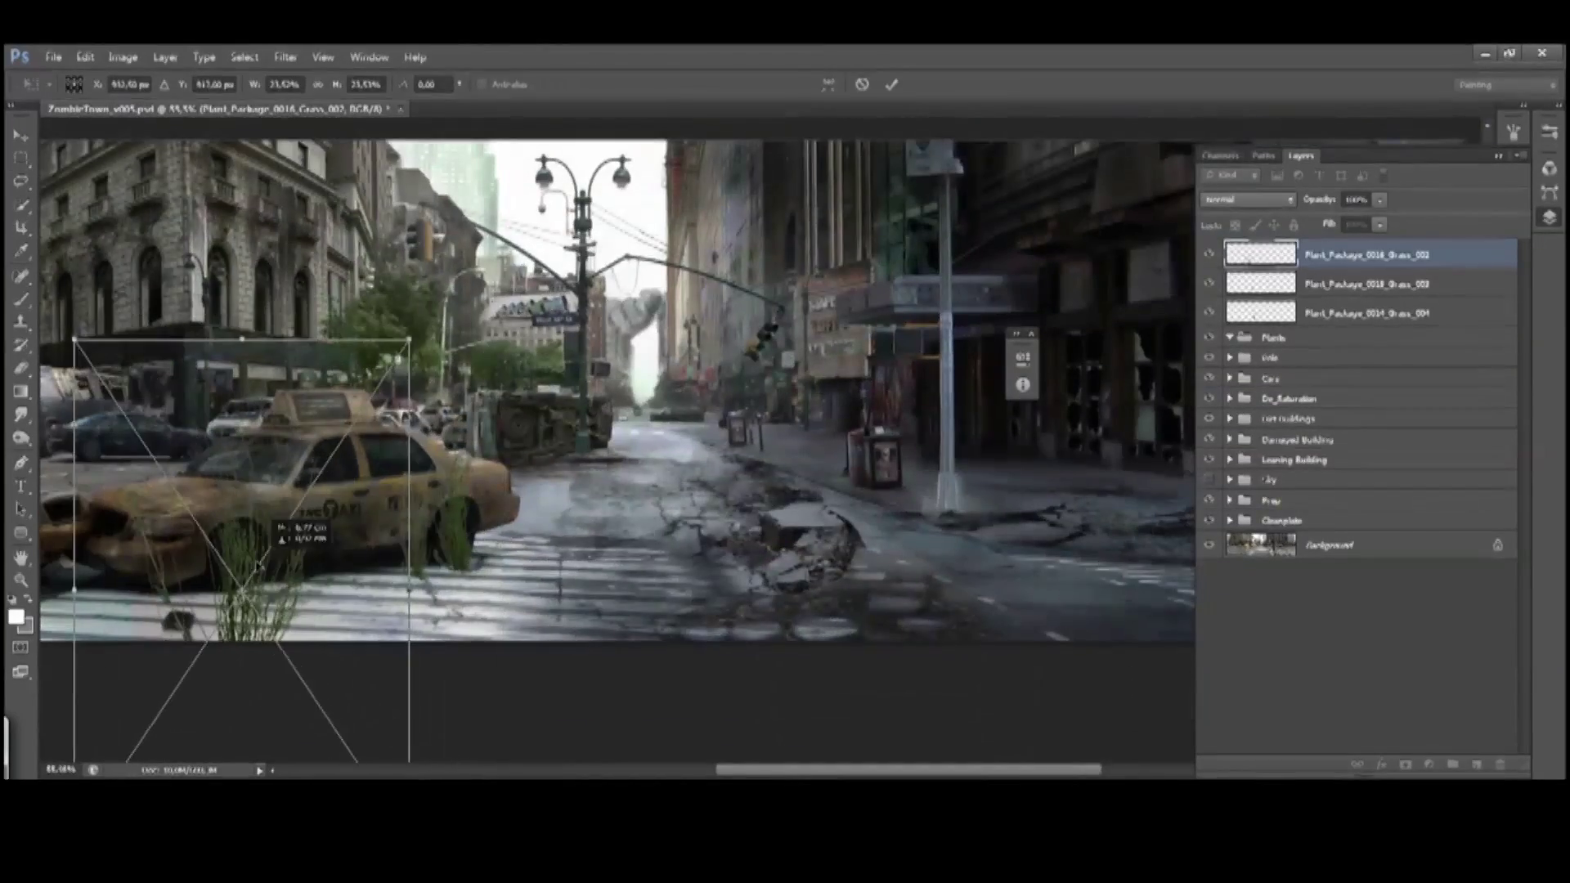
Place Grass_002 in front of the taxi, then duplicate the grass layers and transform the copies around both taxis
key(Return)
key(ctrl+j)
key(ctrl+t)
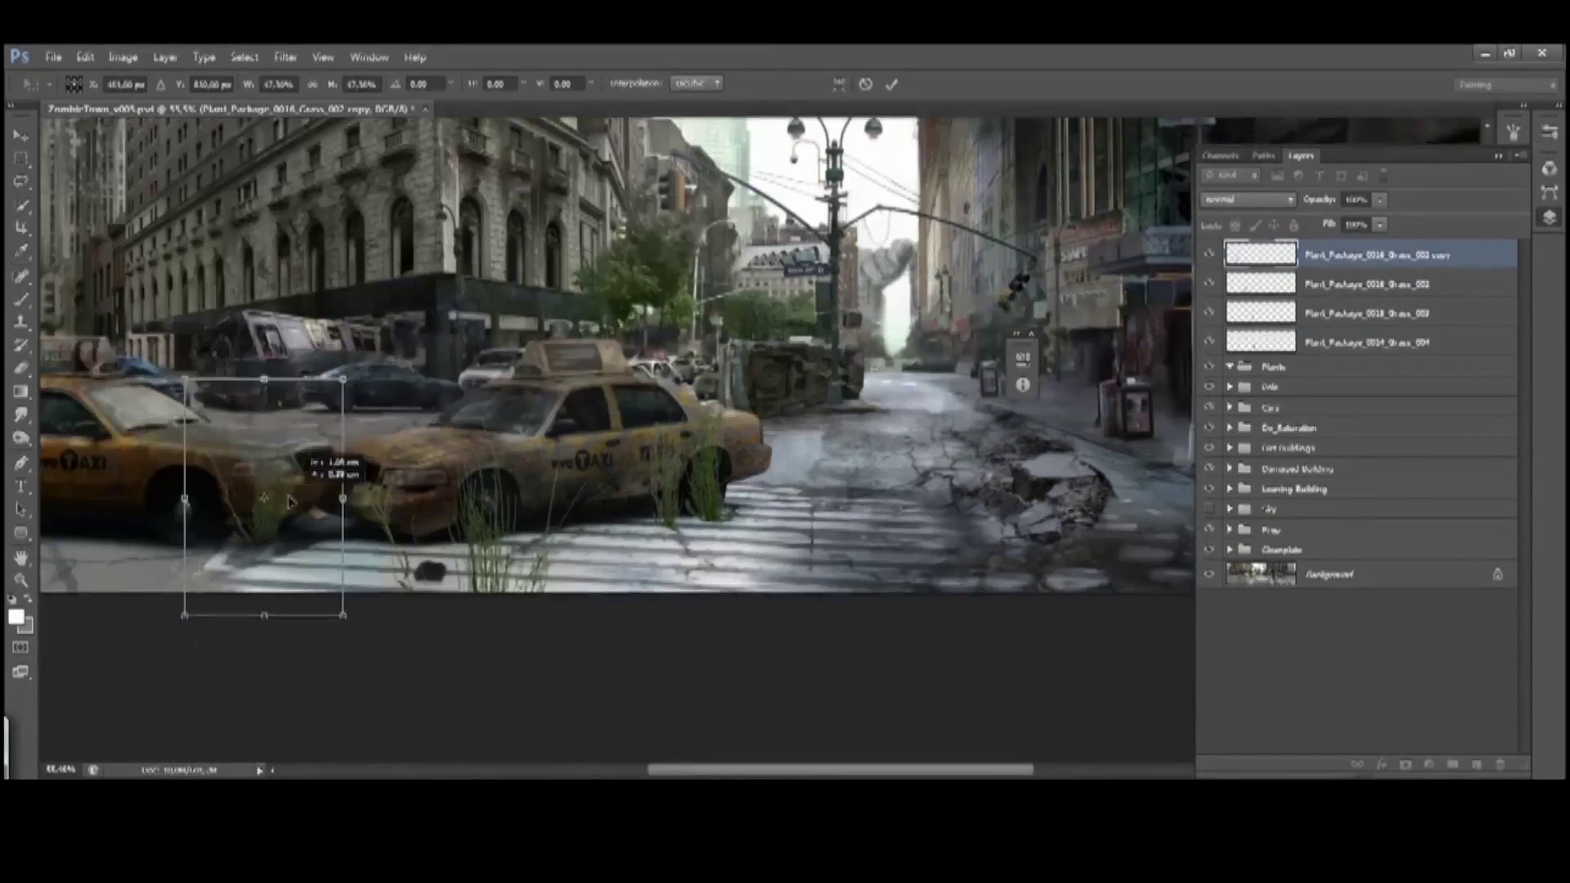
right_click(423, 492)
click(474, 757)
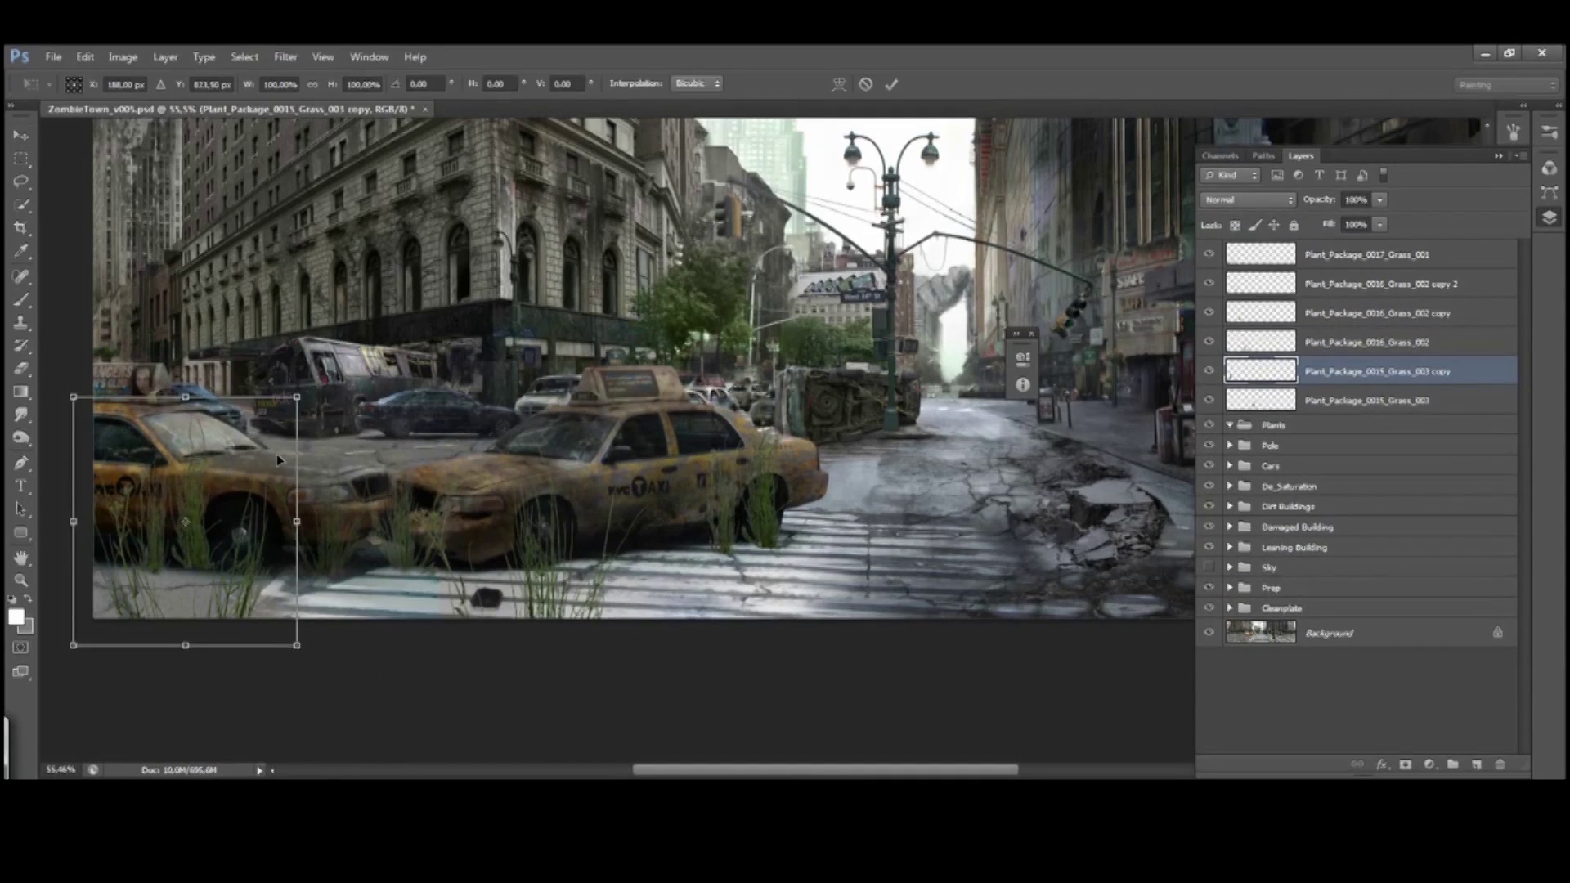
drag(185, 535, 670, 531)
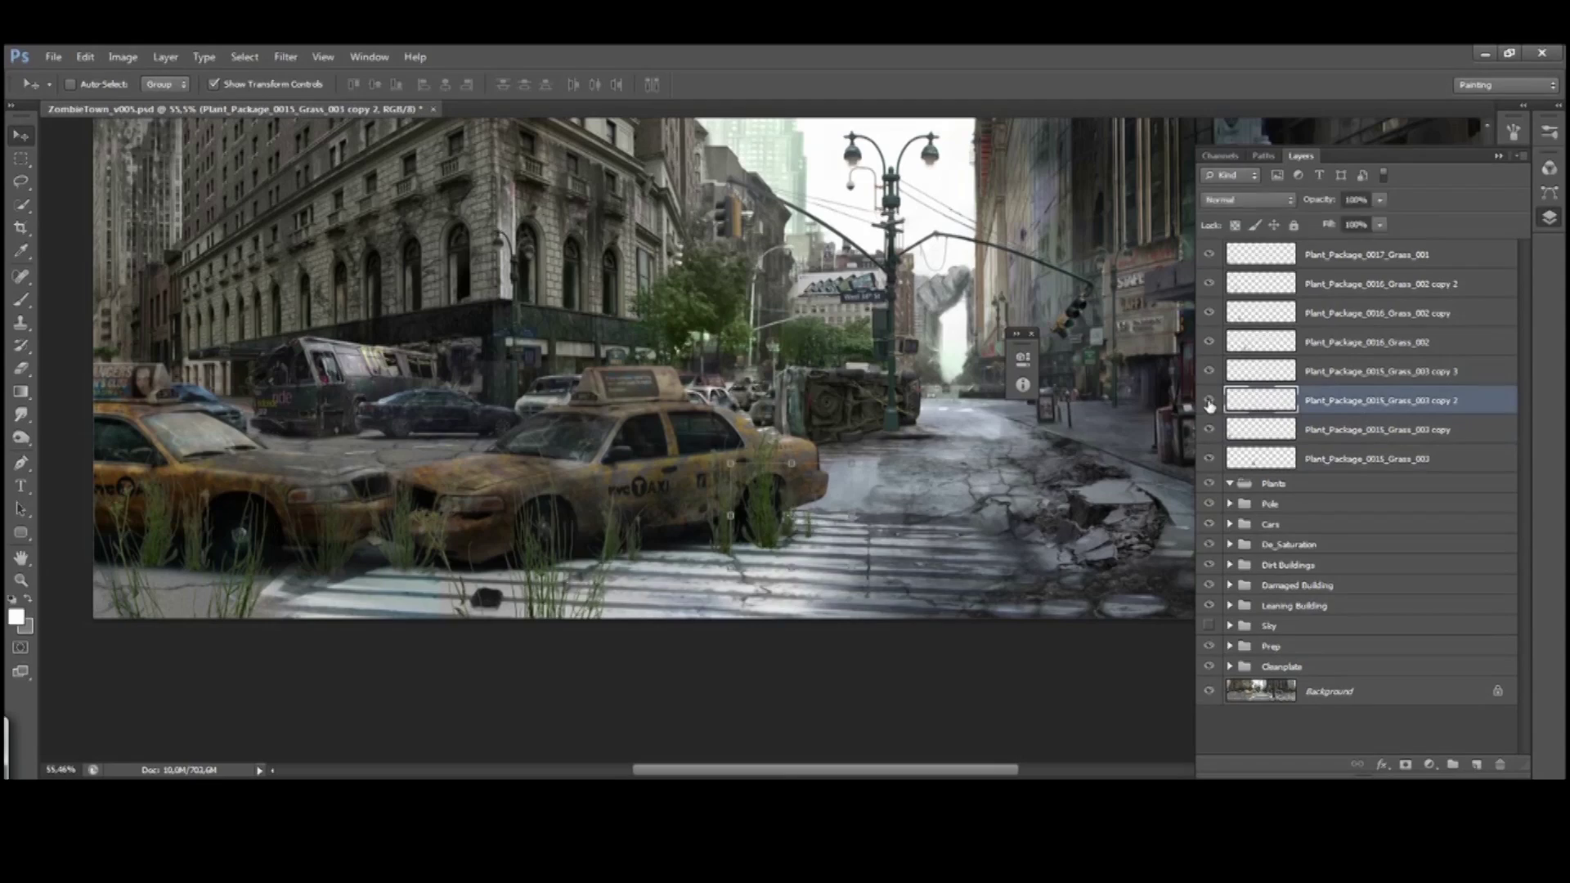
Darken the Grass_003 plants around the taxis with Levels, lowering the output white and adjusting a color channel's midtones
click(1236, 341)
key(ctrl+l)
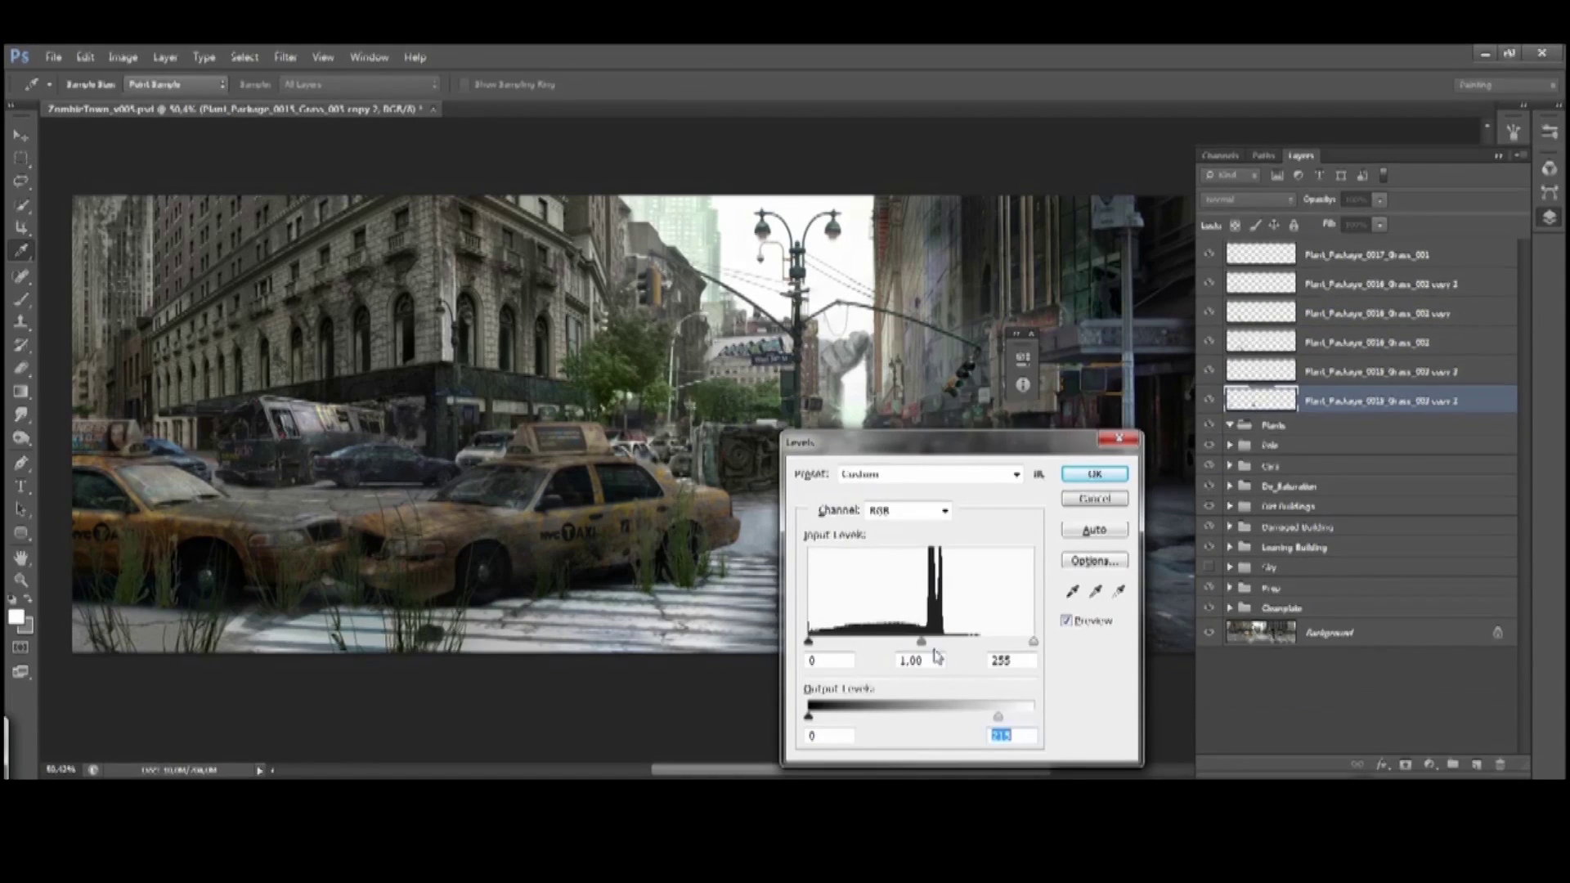
click(908, 510)
click(904, 549)
mouse_move(920, 642)
mouse_down()
mouse_move(935, 648)
mouse_move(916, 642)
mouse_up()
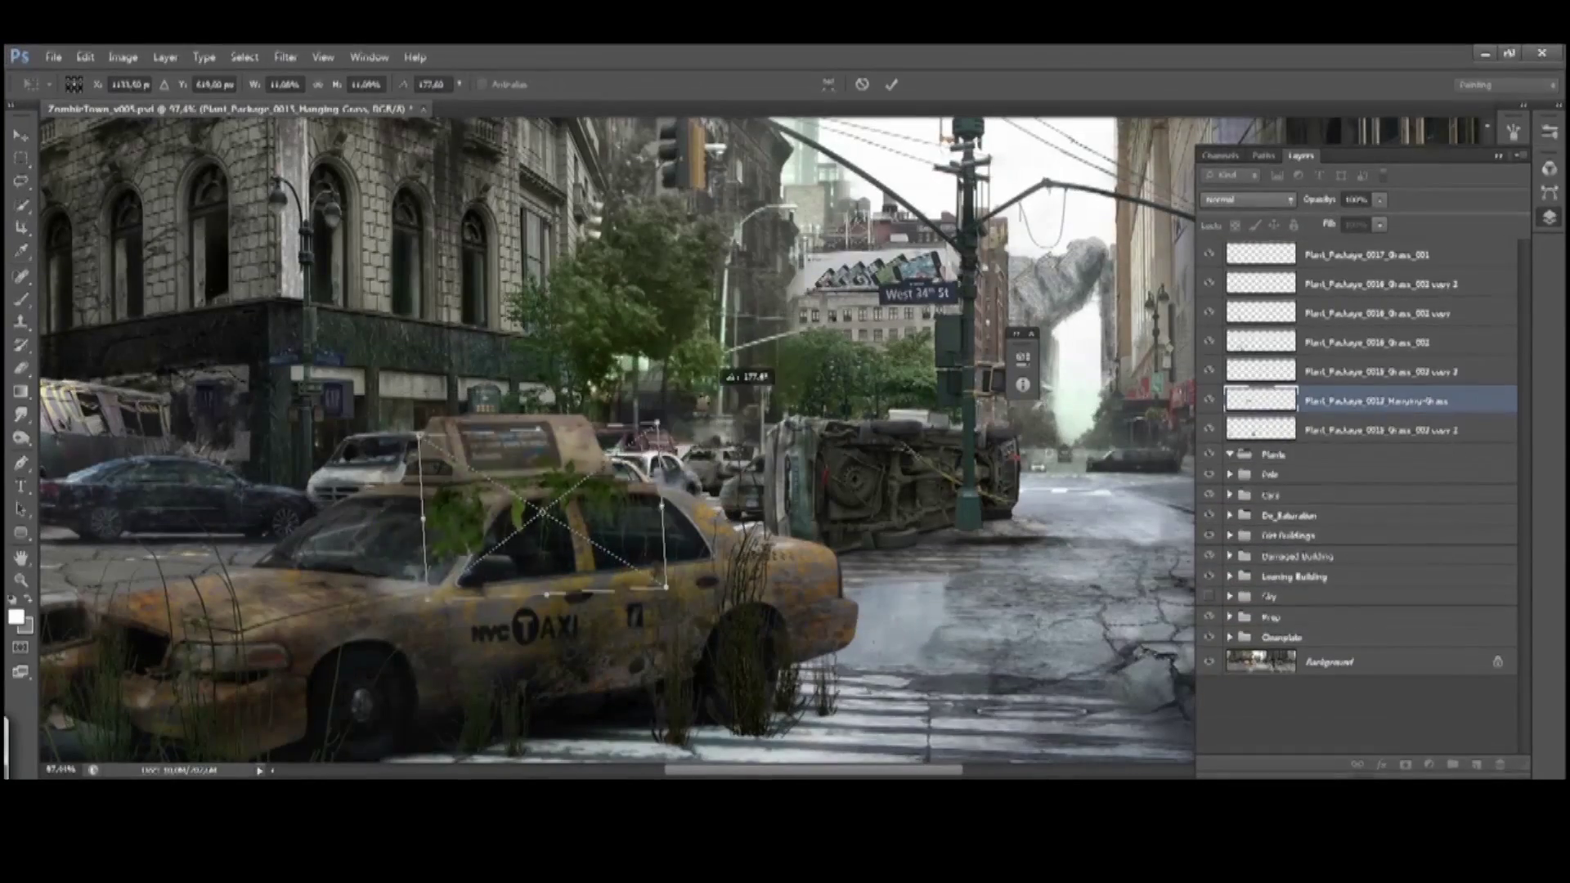
Tone down the hanging grass draped over the taxi's roof with Hue/Saturation and Levels
key(ctrl+u)
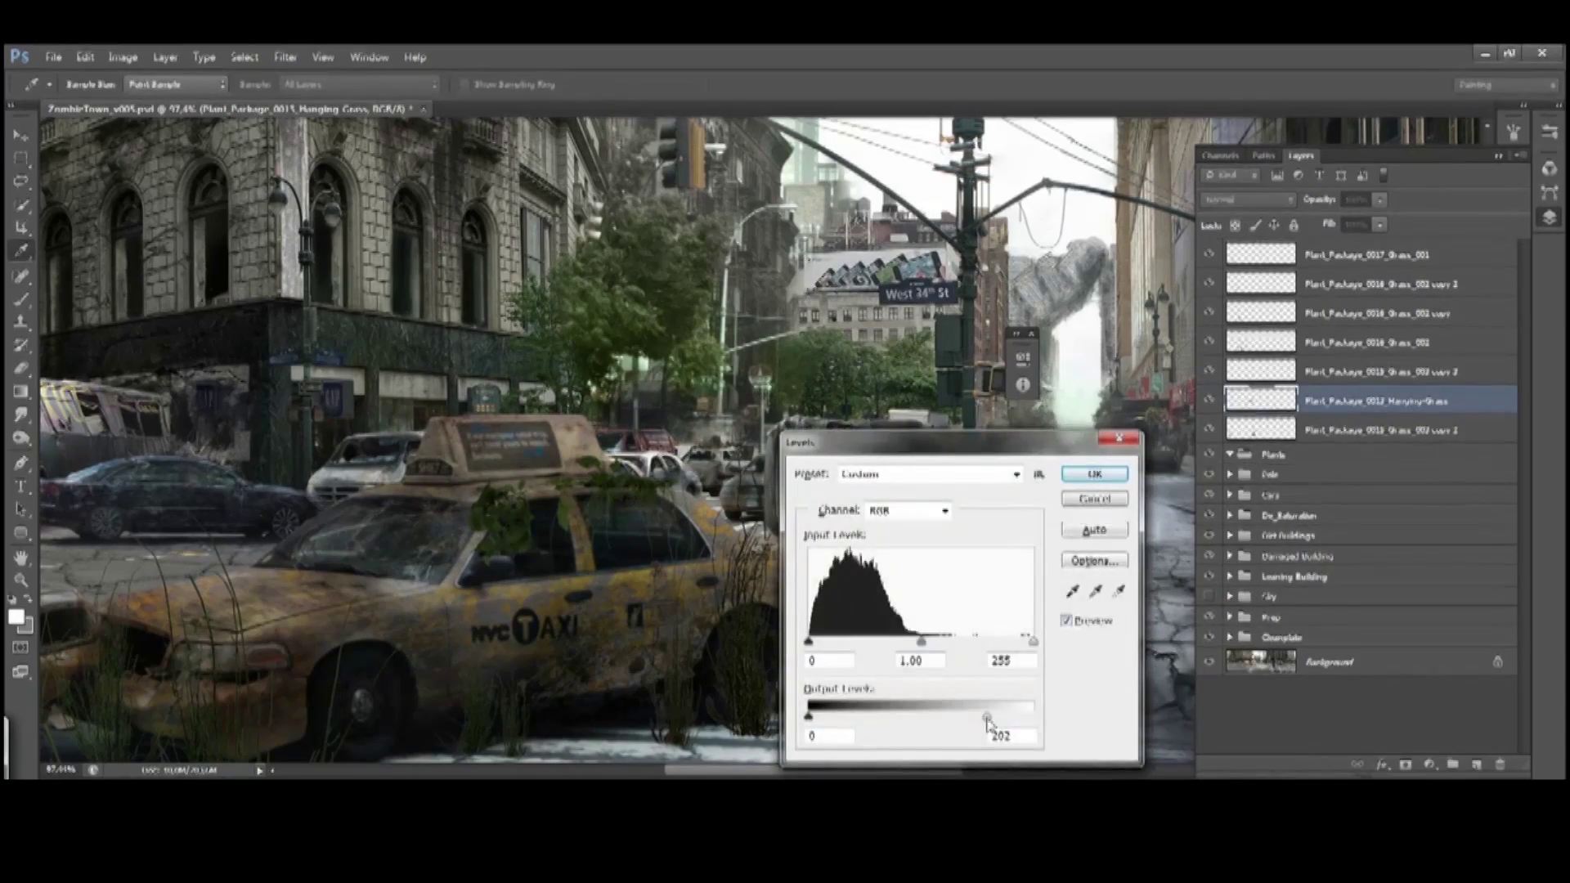
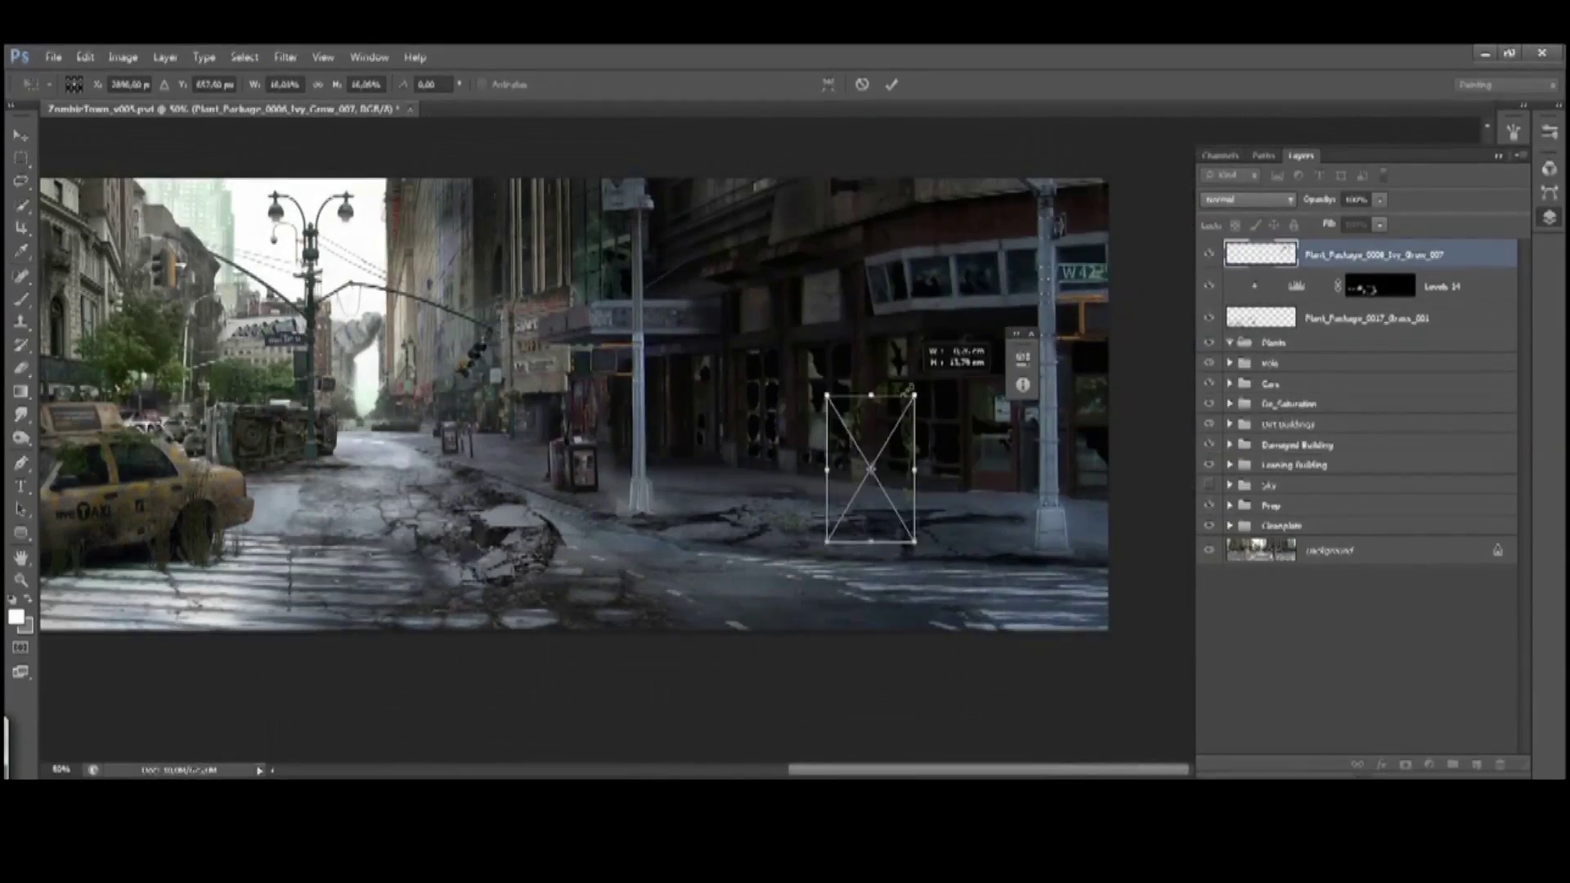
Position the Ivy_Grow_007 plant, duplicate it and place the copy over the front of the taxi
drag(871, 467, 565, 245)
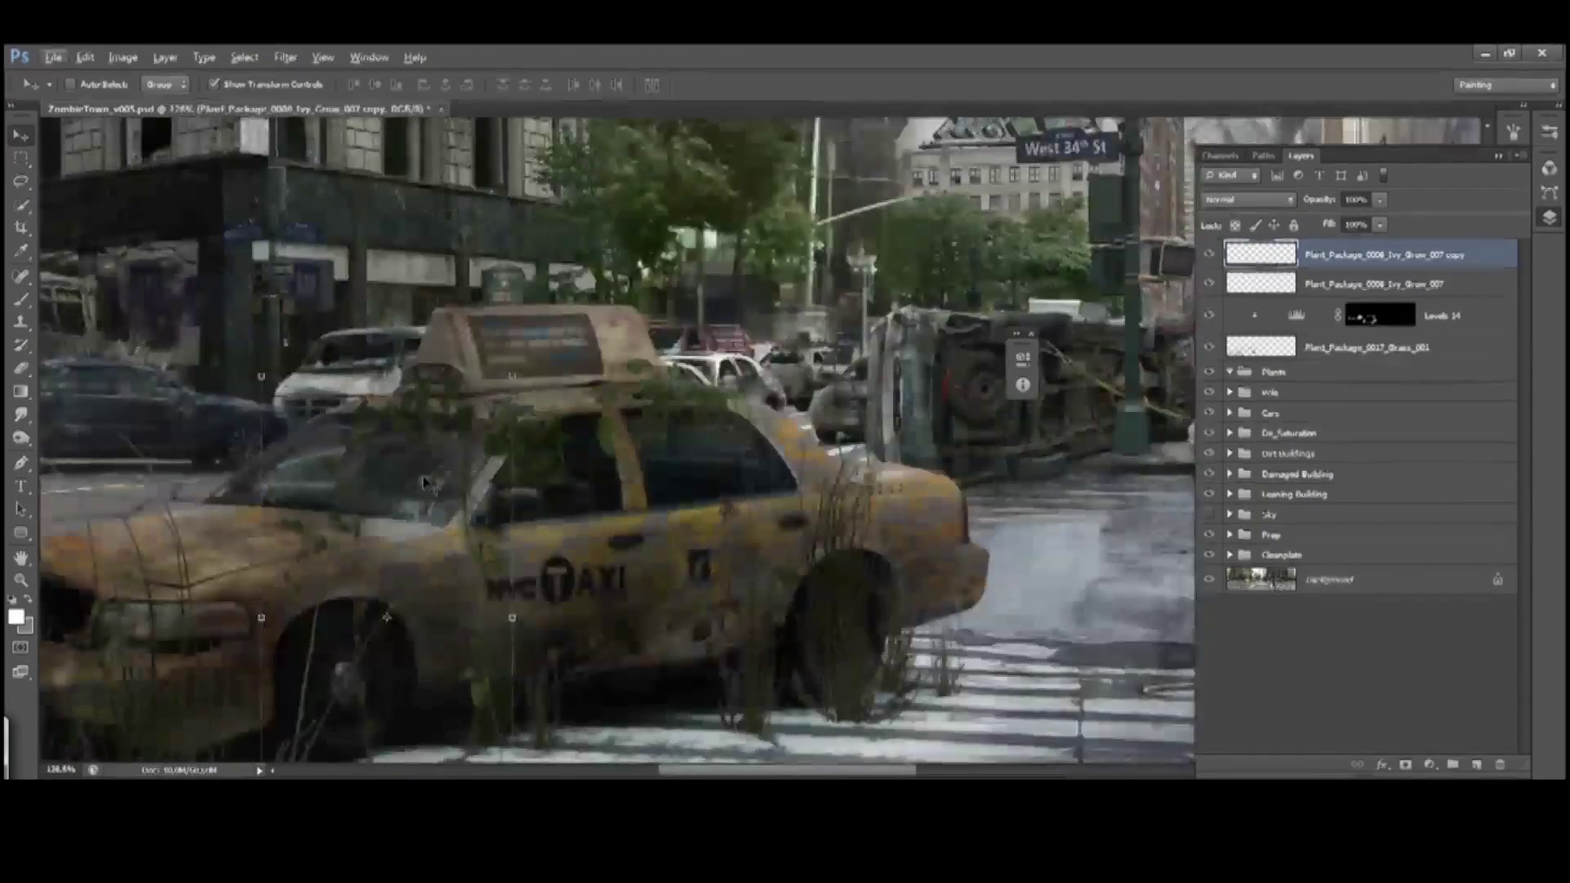
drag(347, 591, 351, 491)
key(Return)
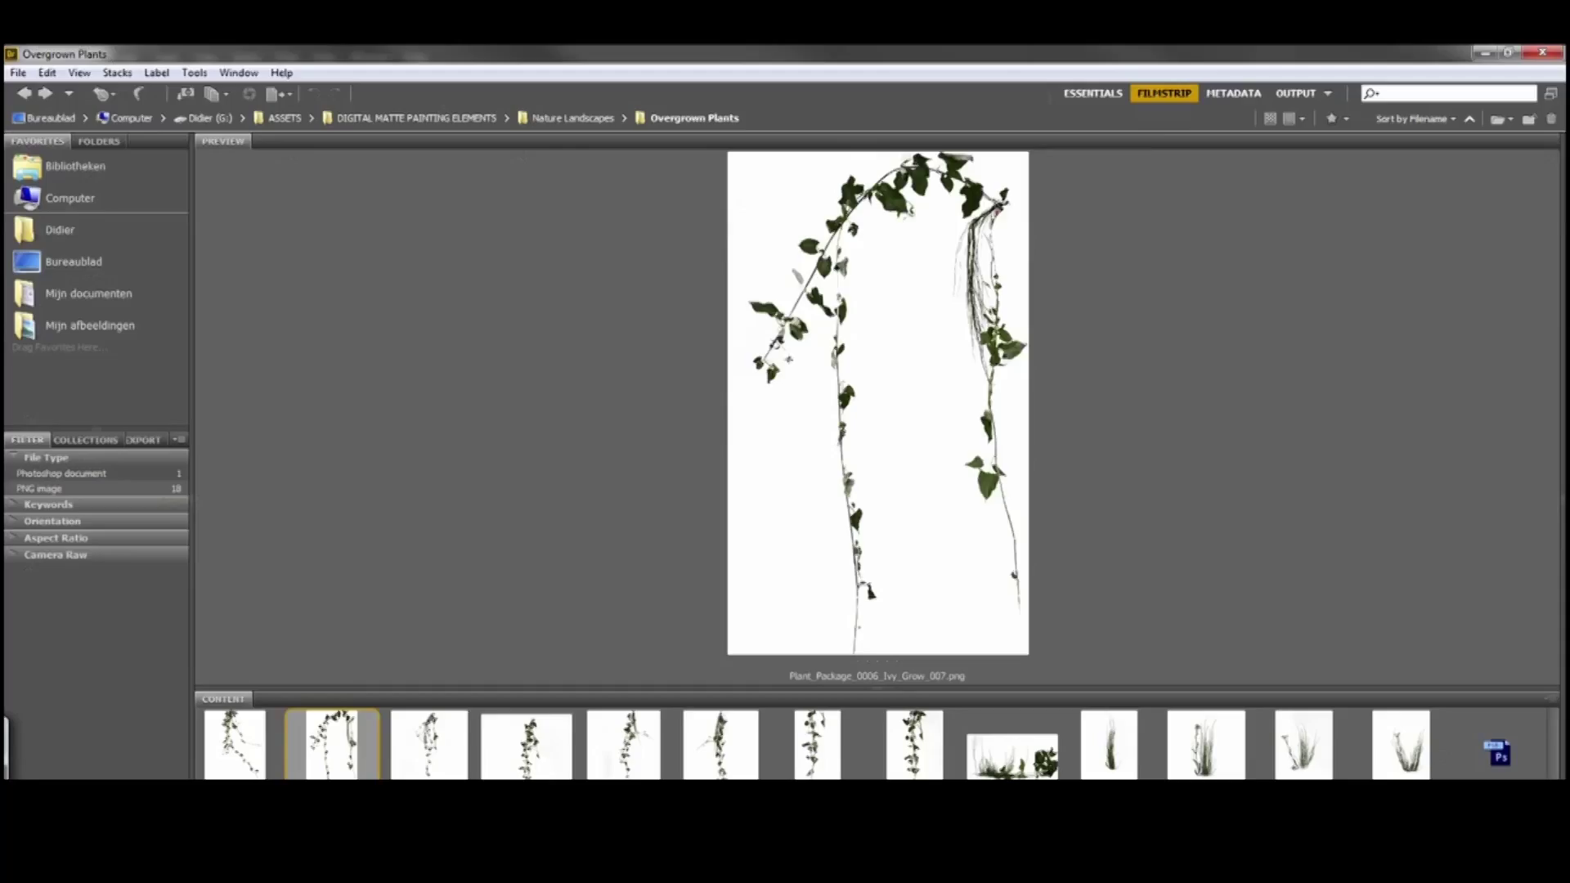
Place the Ivy_Grow_003 plant in the matte painting and scale and position it over the taxi's rear fender
click(718, 742)
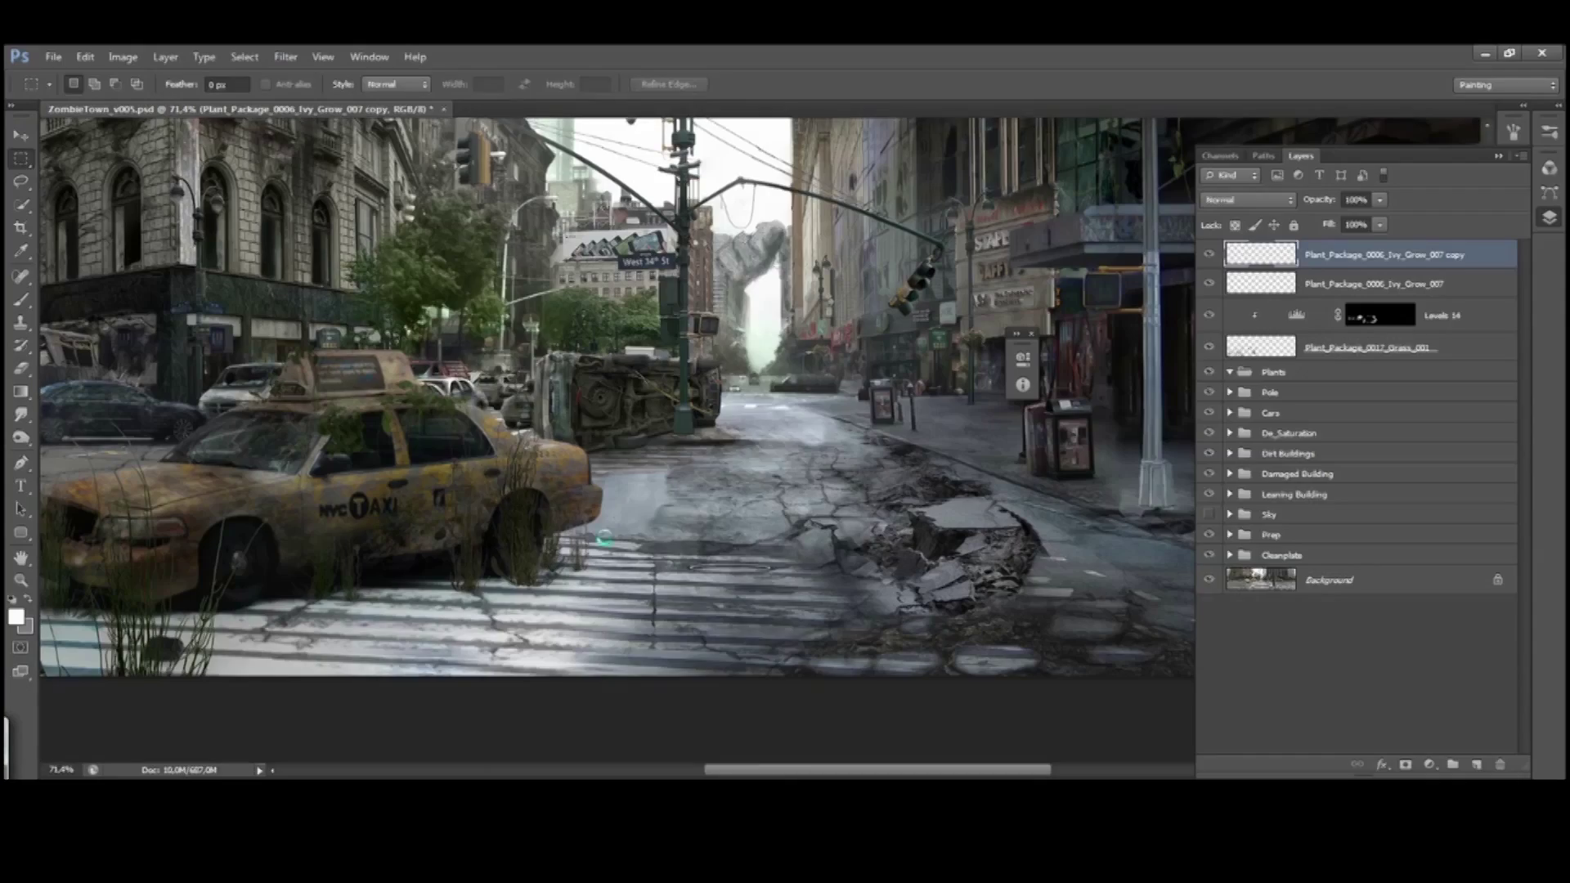
drag(603, 538, 601, 471)
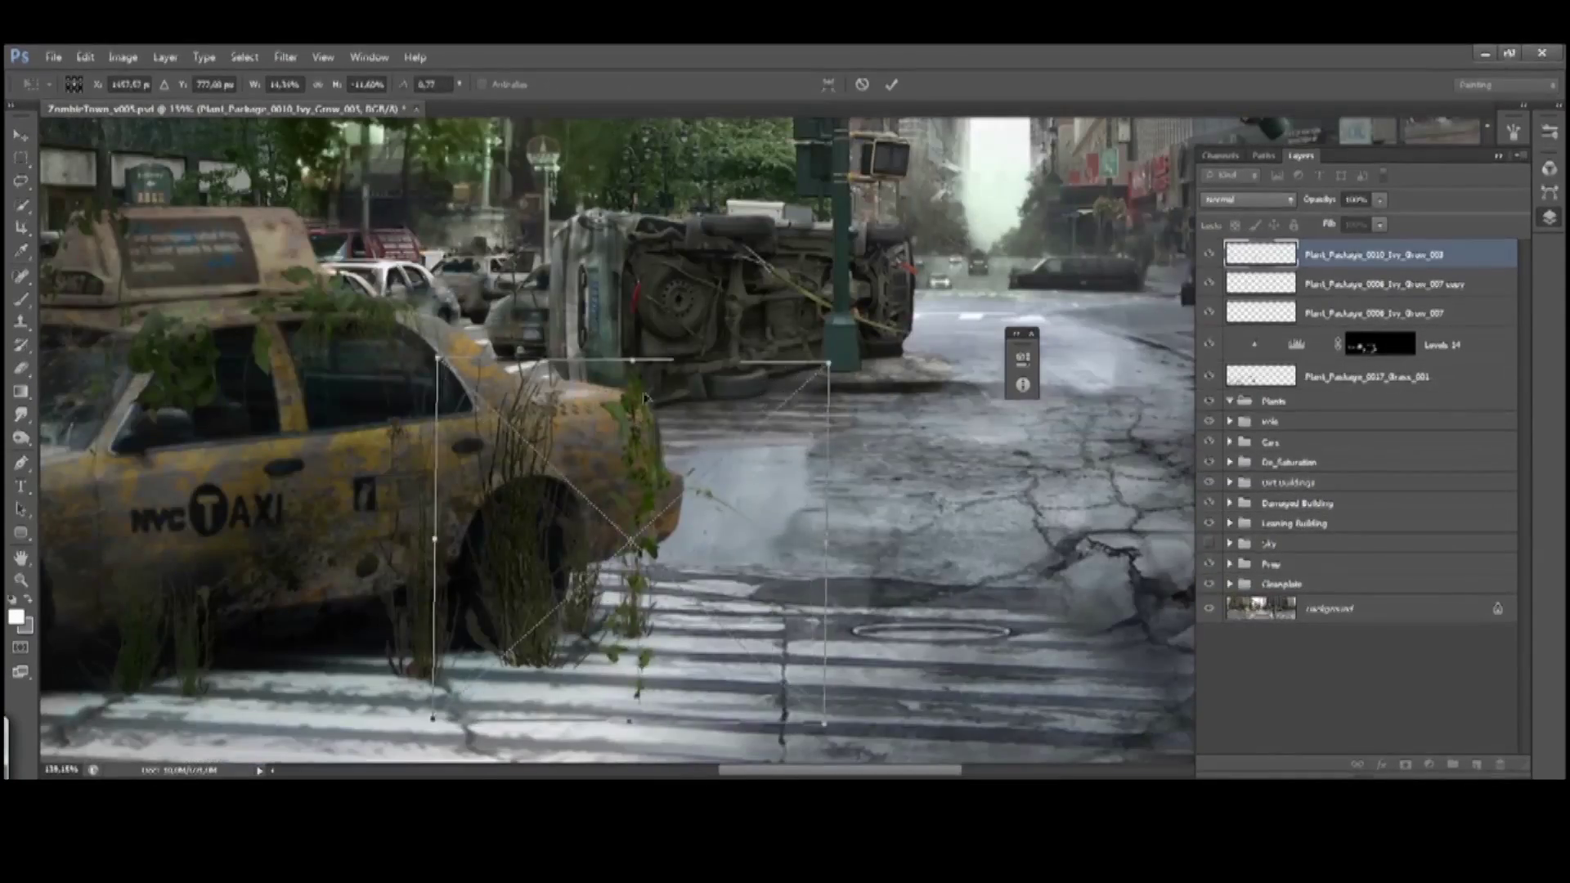
key(Return)
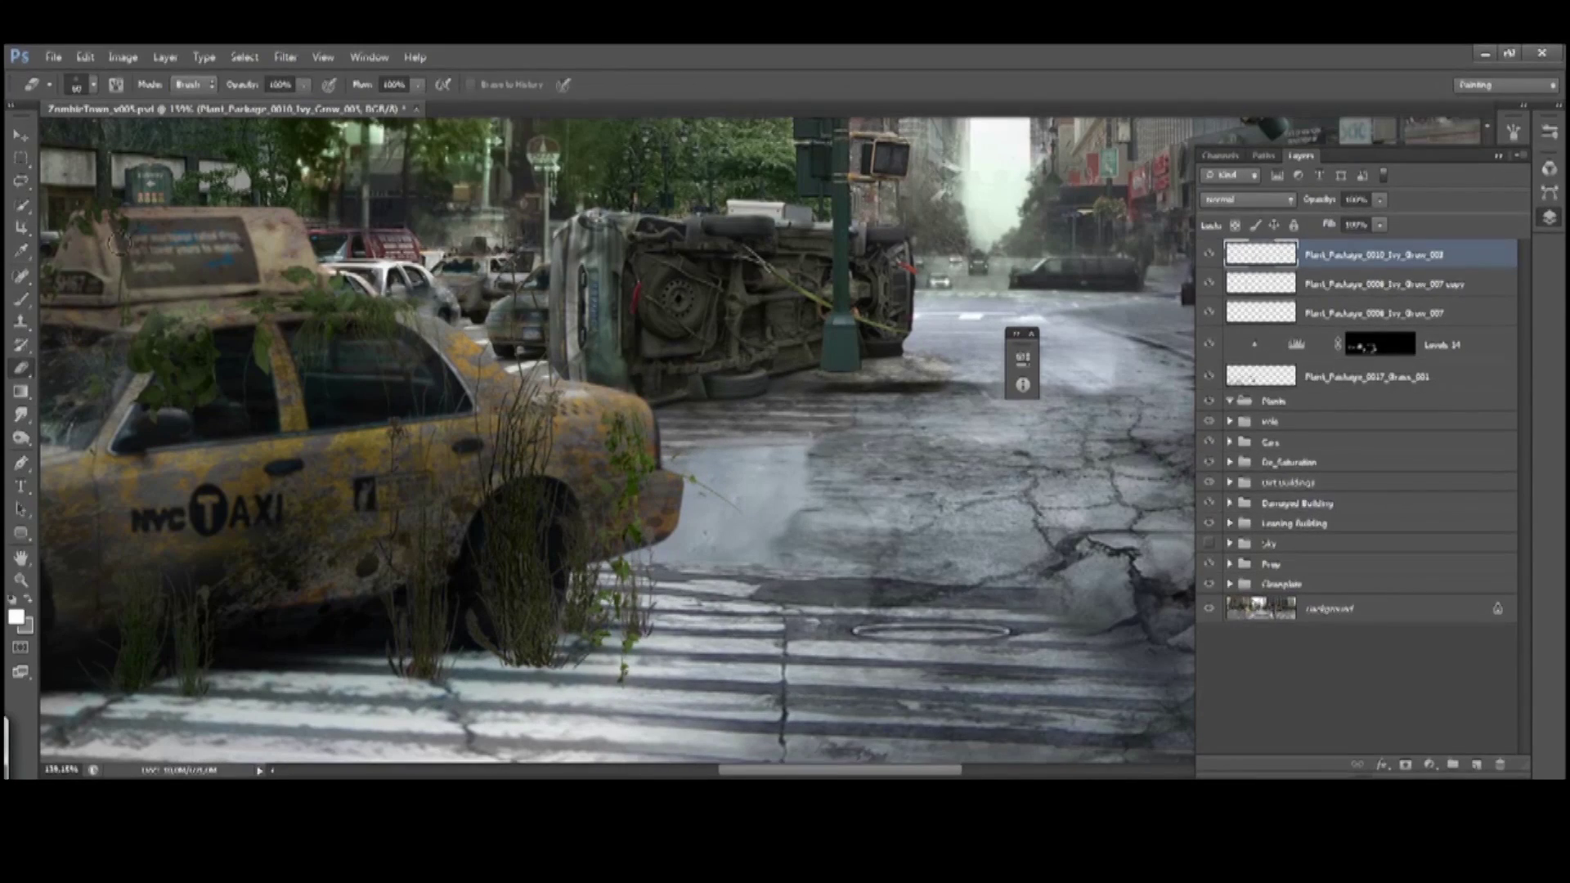
Darken the ivy on the taxi's rear with Levels, setting midtones to 0.83 and output white to 248
key(ctrl+l)
text(0,83248)
key(Return)
Duplicate the Ivy_Grow_003 layer and move the copy up onto the taxi's roof sign
key(ctrl+j)
key(v)
drag(539, 491, 611, 375)
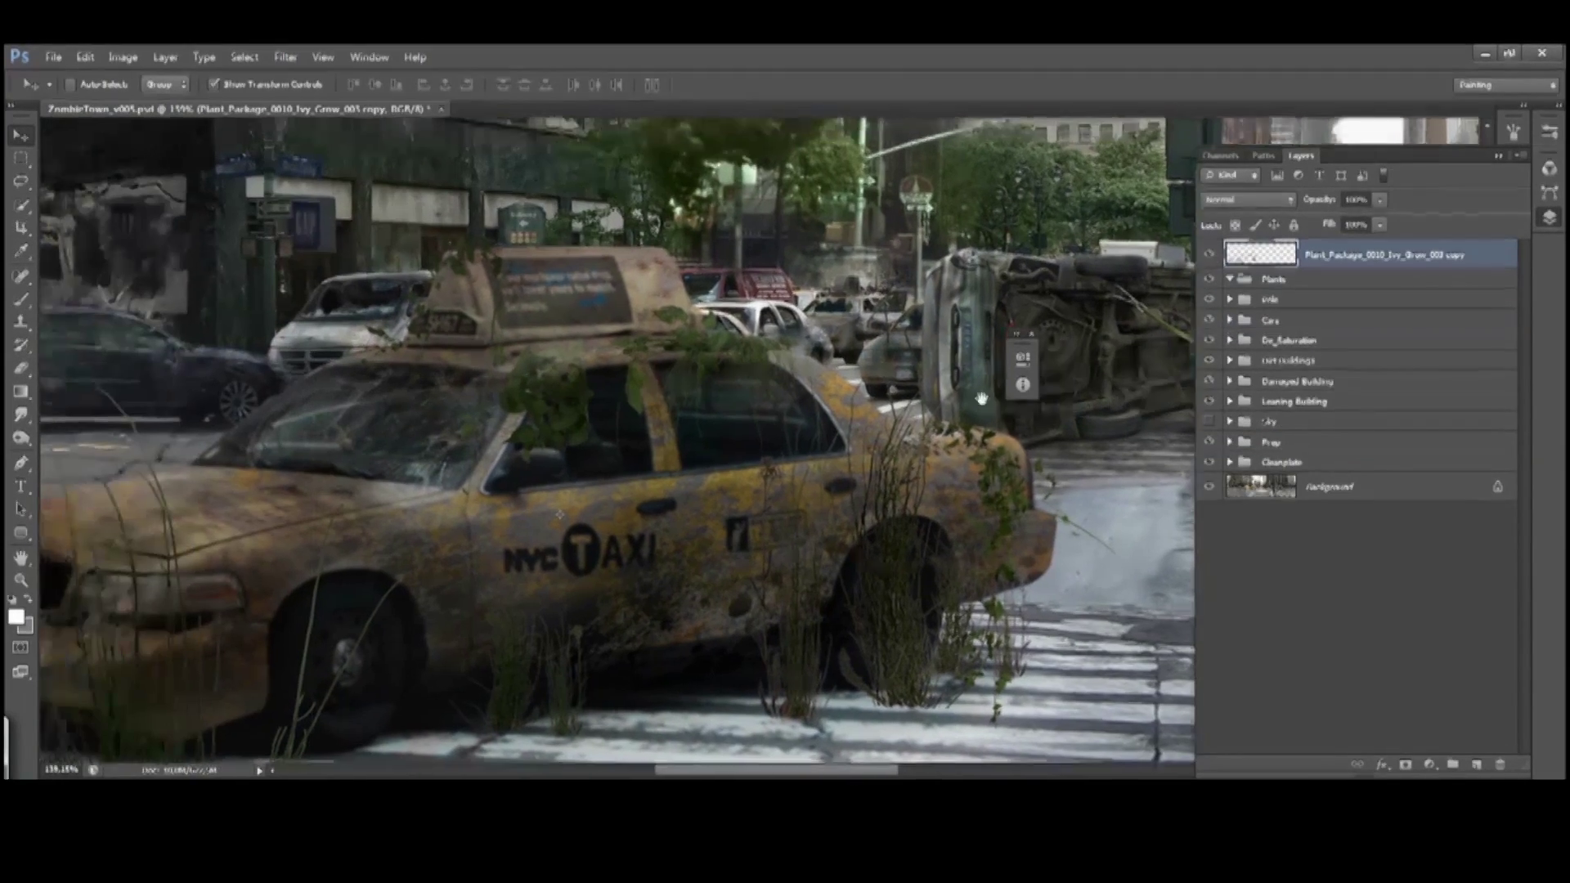
Duplicate the plants, darken the copy into a shadow and offset it below the taxi's grass and ivy
key(ctrl+alt+j)
key(Return)
key(ctrl+alt+l)
click(1096, 474)
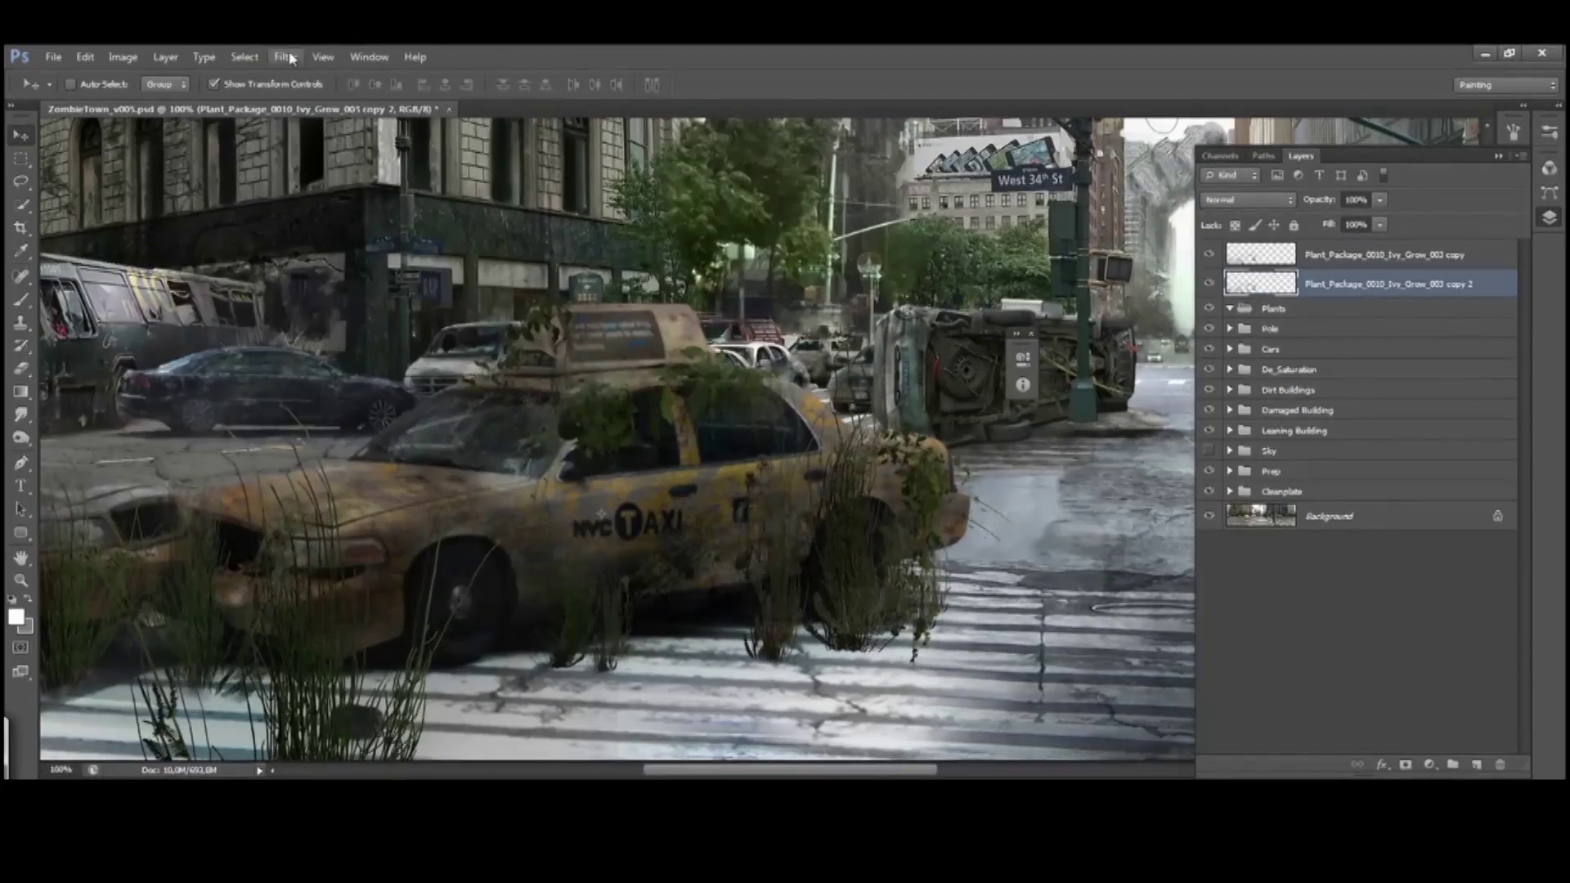
Apply a 1.0-pixel Gaussian Blur to the plant shadow, lower its opacity to 22% and mask it to the taxi area
click(285, 56)
mouse_move(294, 235)
click(212, 365)
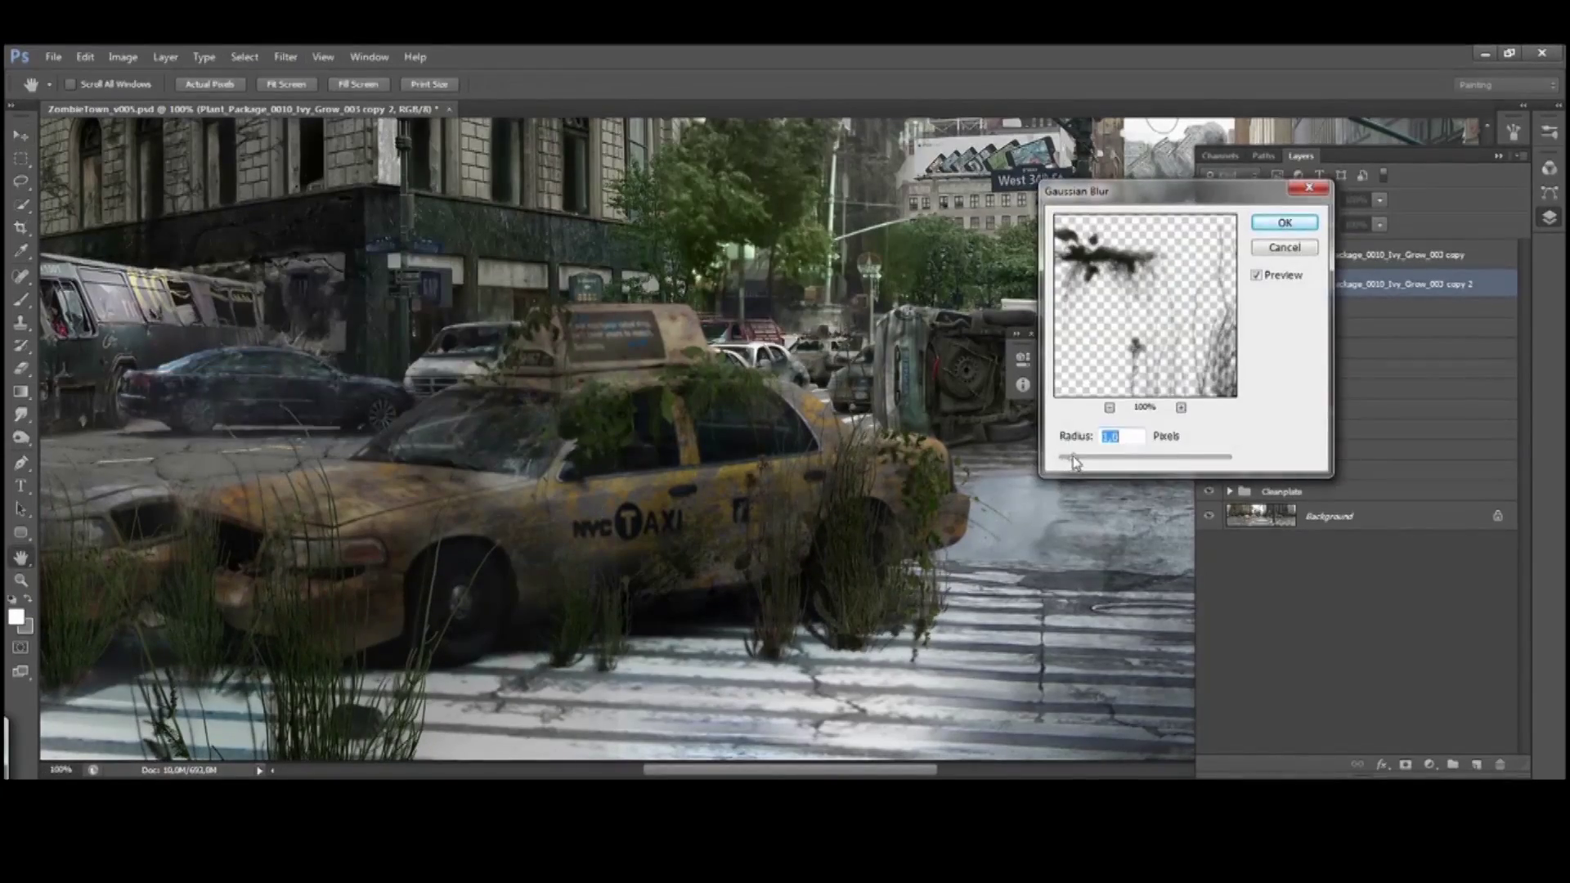
key(Return)
key(7)
key(7)
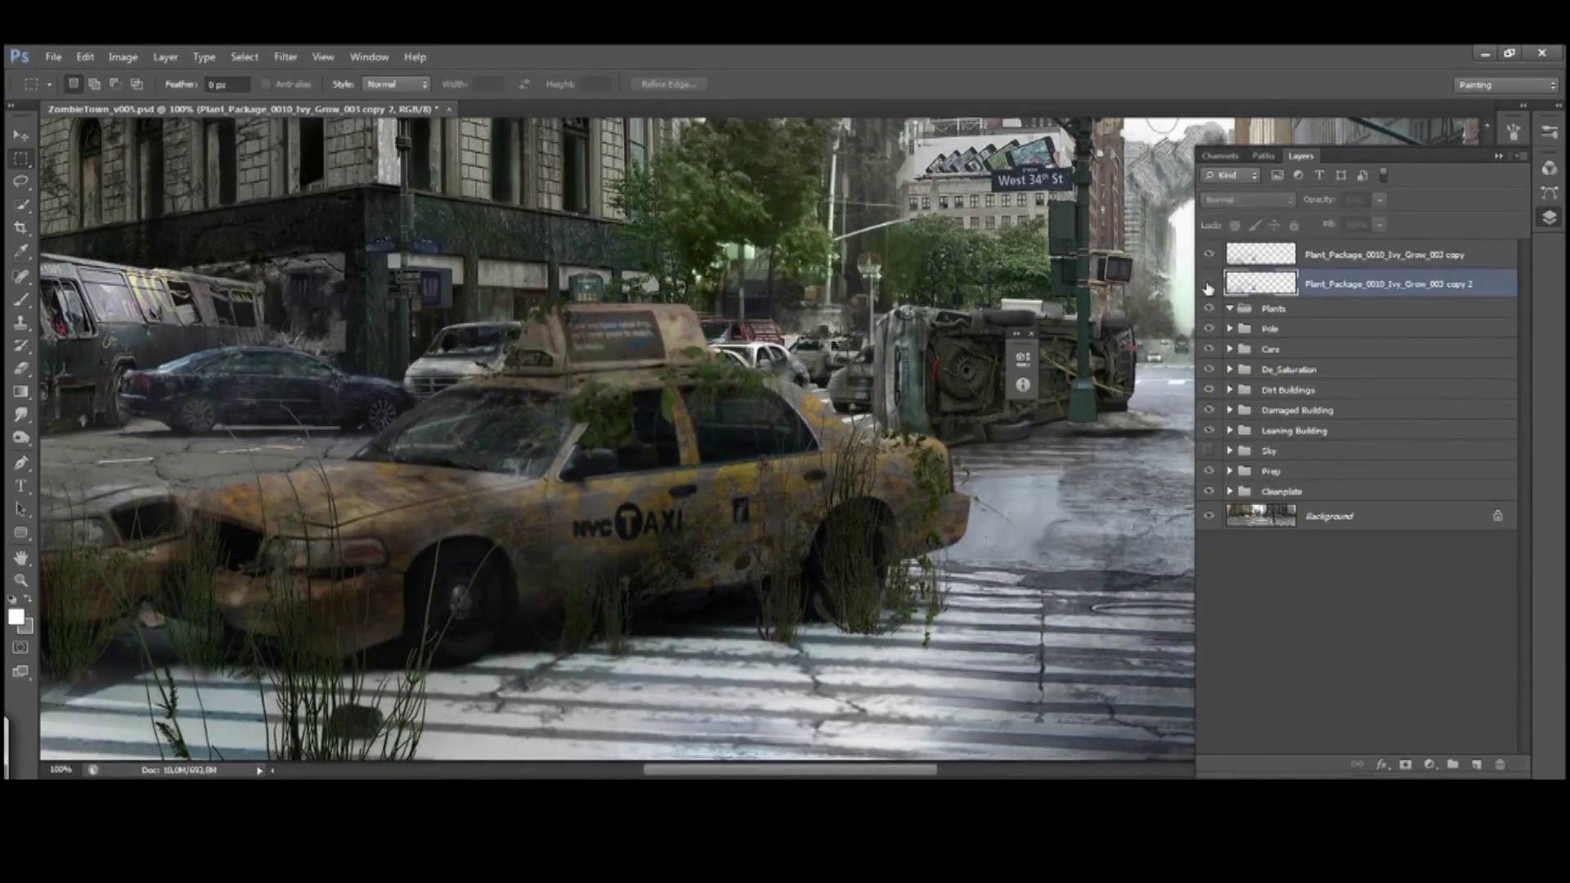
scroll(613, 442, left, 3)
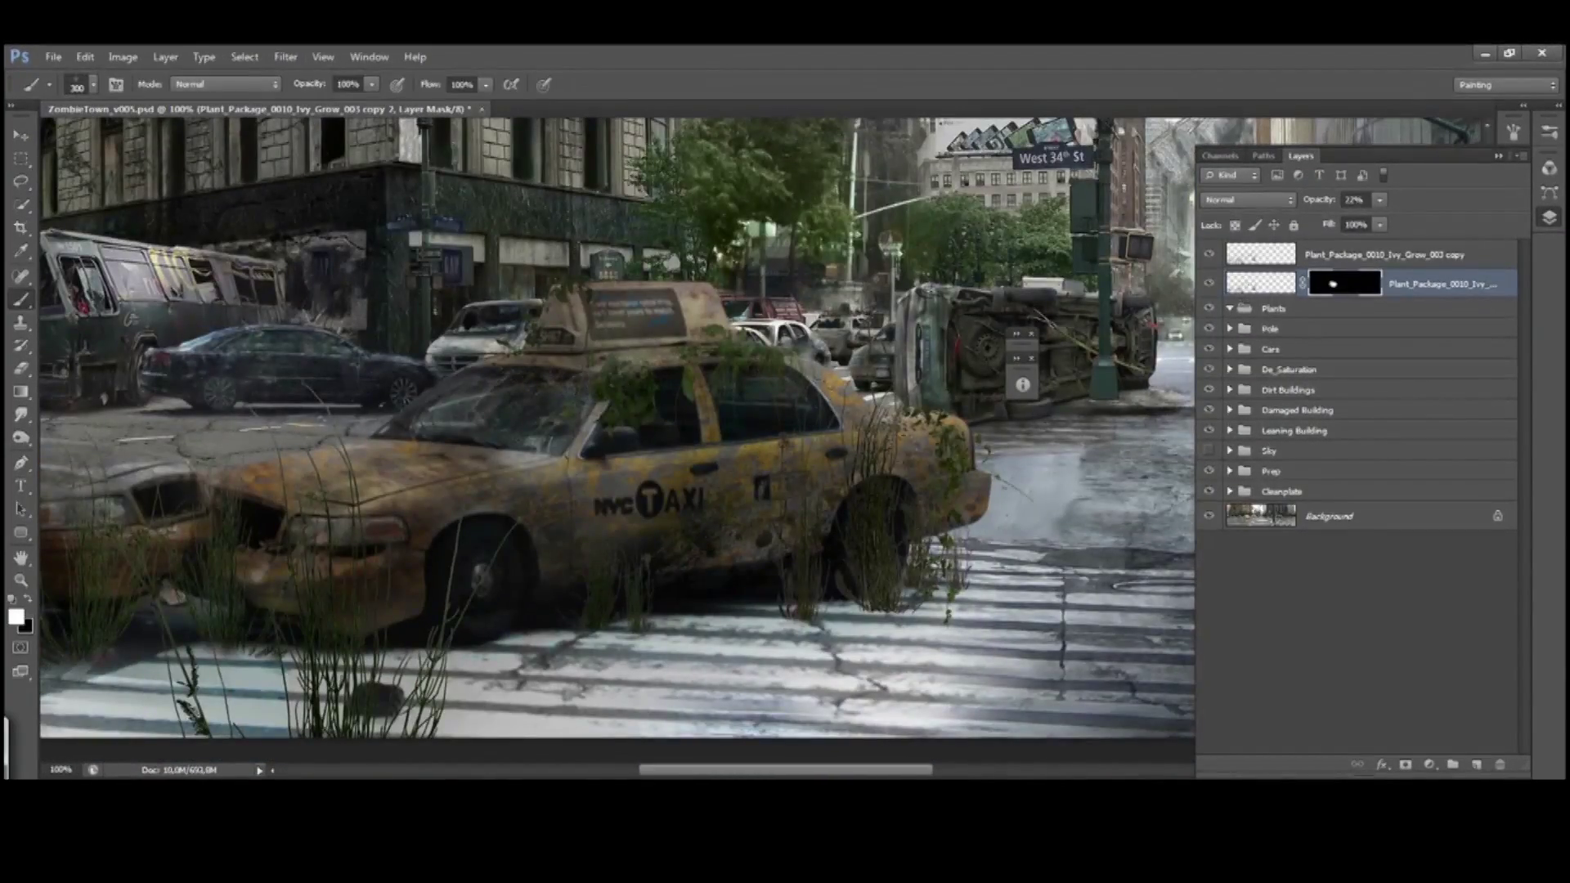
Add a new layer below the plants and paint dark shadows around the taxi's roof ivy at 40% brush opacity
key(ctrl+shift+alt+n)
key(x)
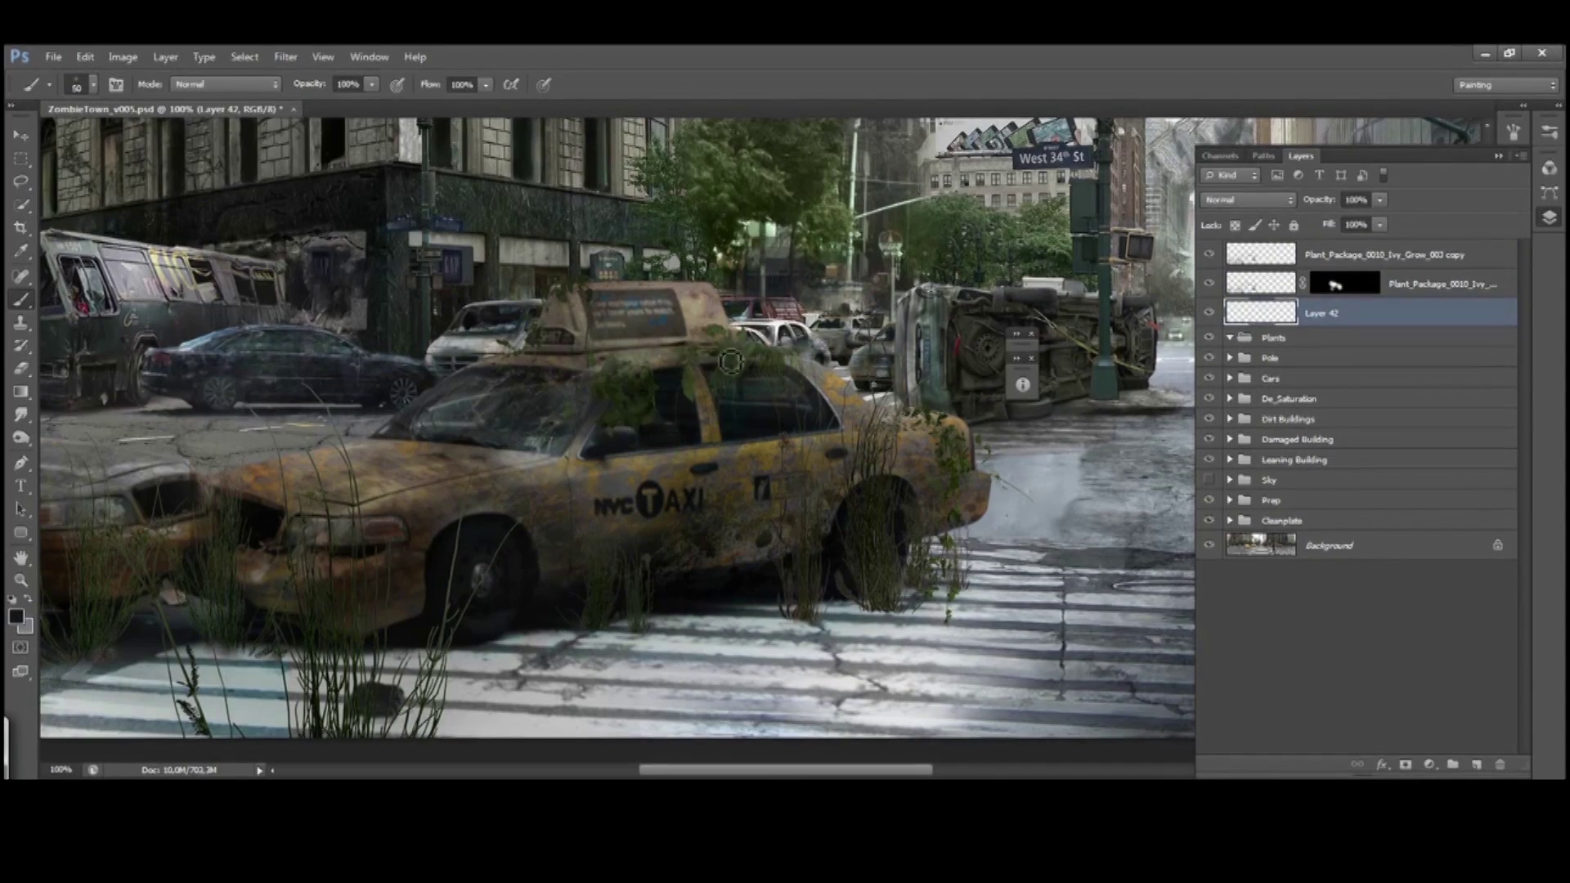
scroll(726, 376, up, 1)
key(F5)
key(F5)
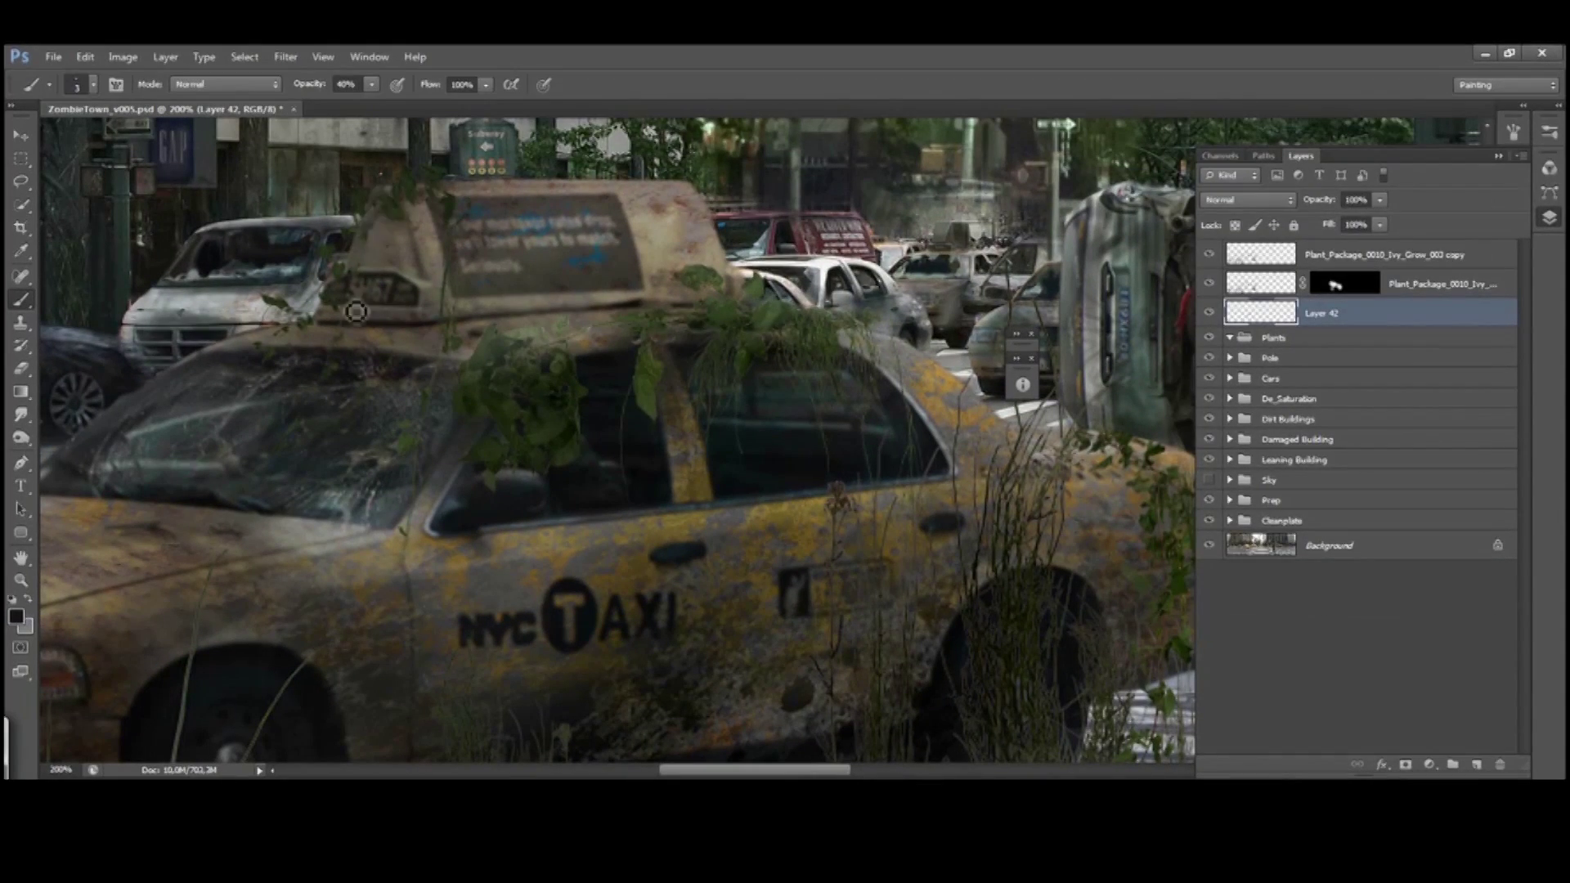
scroll(1042, 303, down, 1)
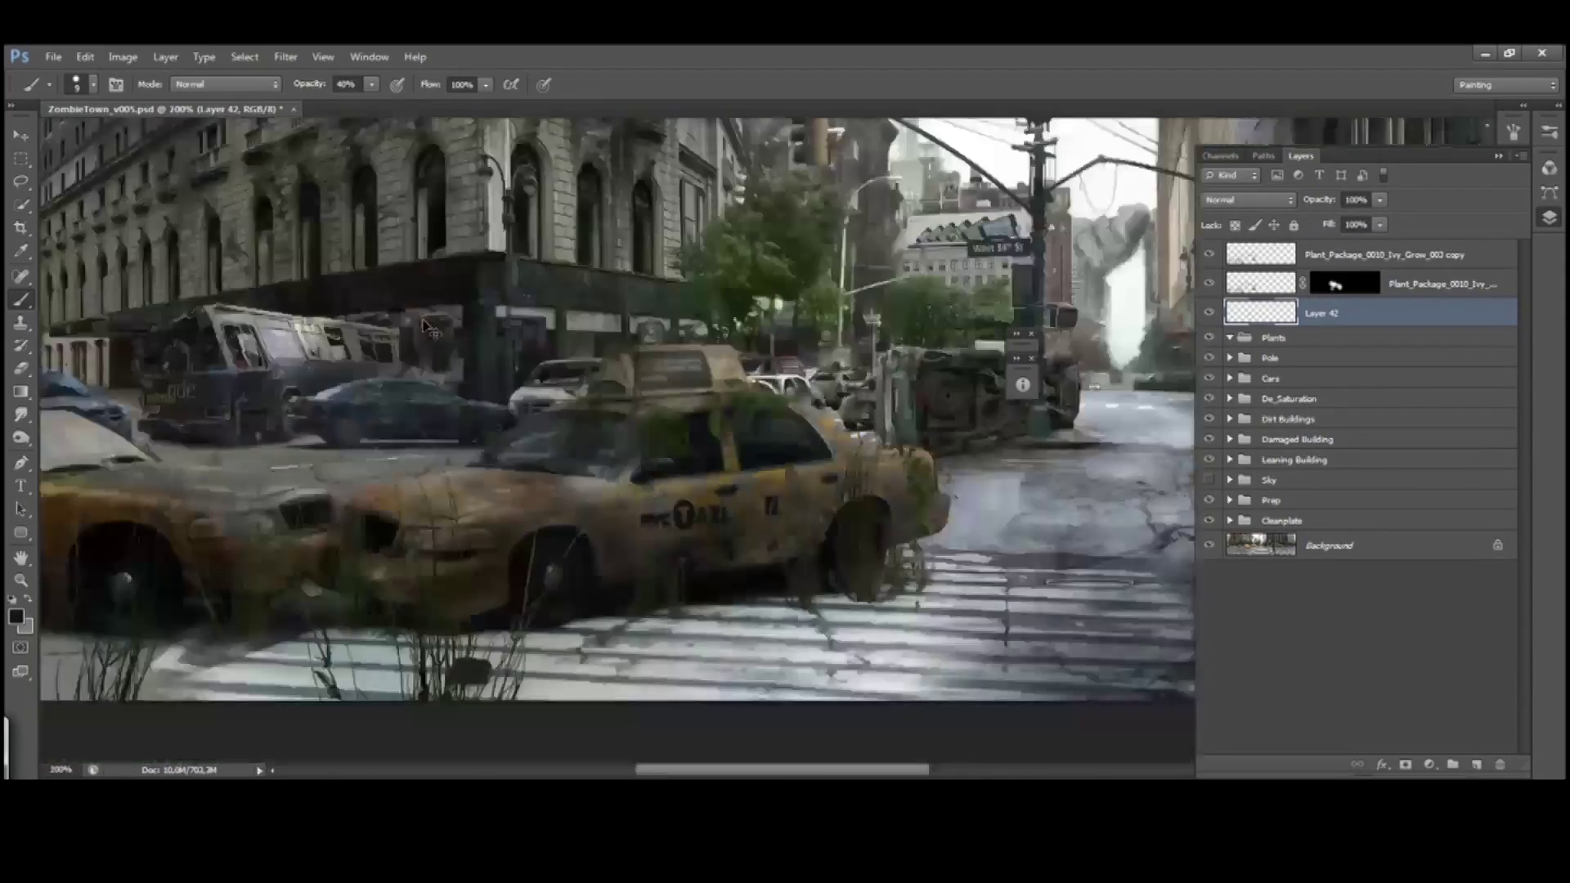
Brush dark contact shadows on the ground where the grass meets the street beneath both taxis
drag(950, 503, 848, 553)
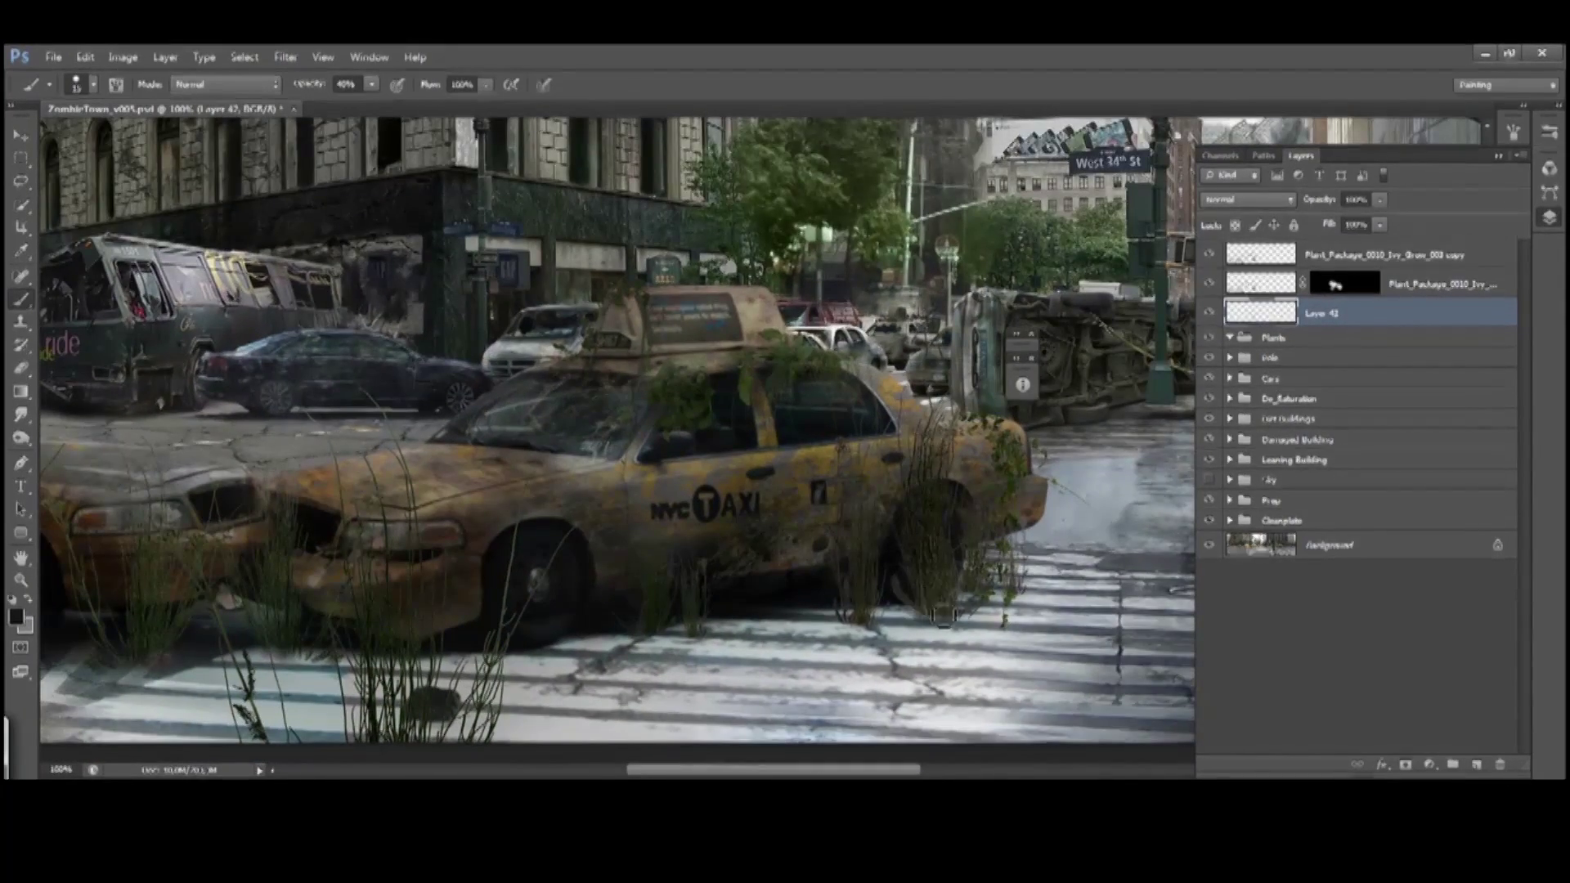
drag(942, 614, 819, 550)
drag(709, 525, 895, 539)
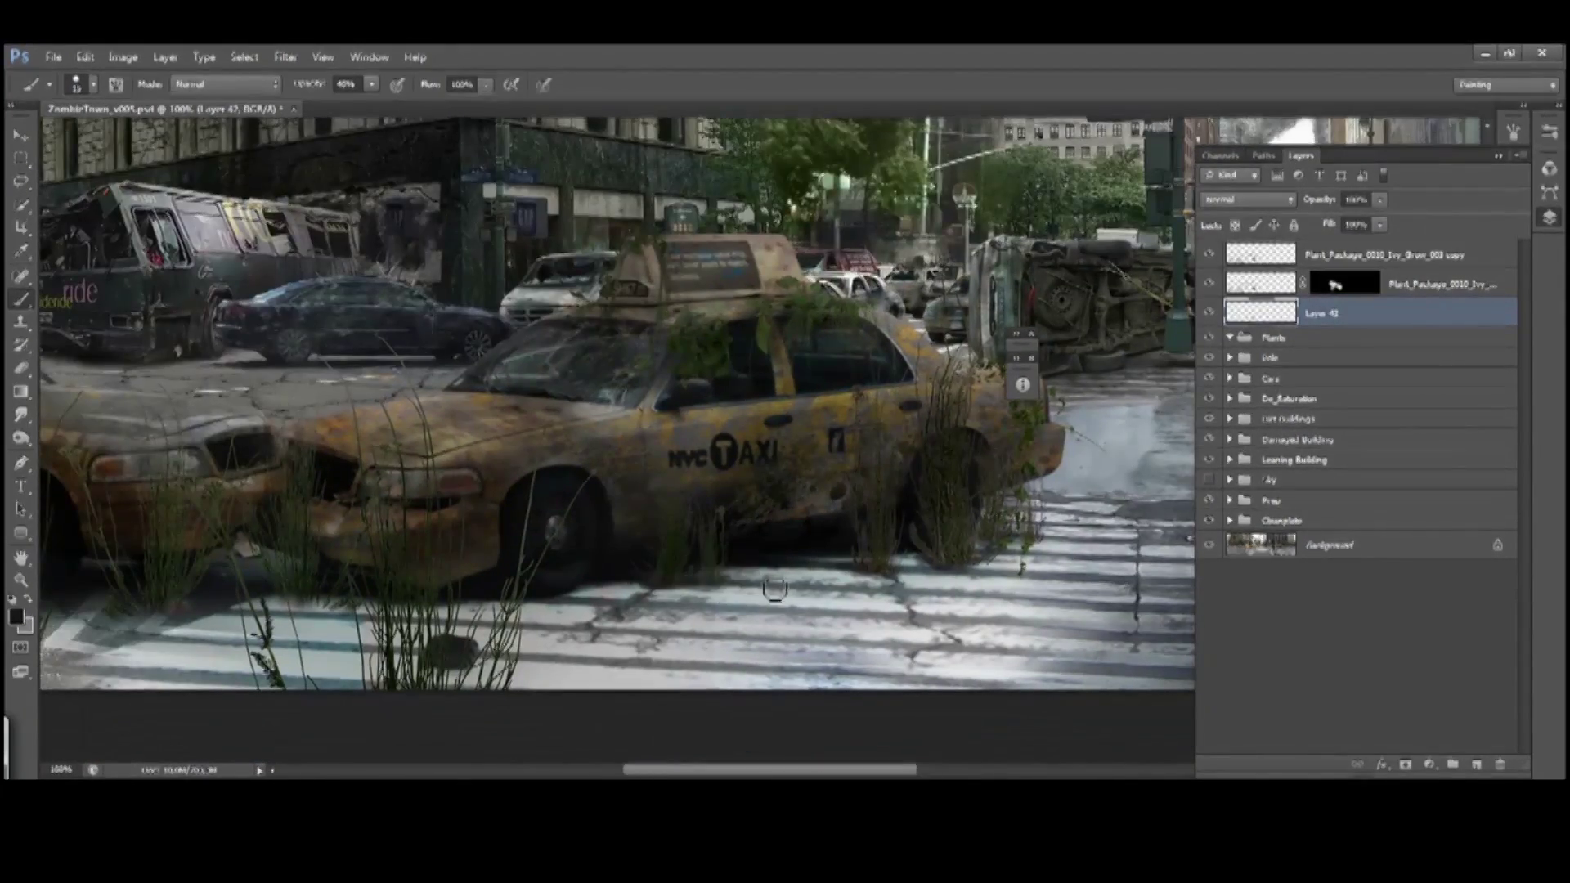
drag(798, 518, 957, 483)
scroll(515, 573, left, 5)
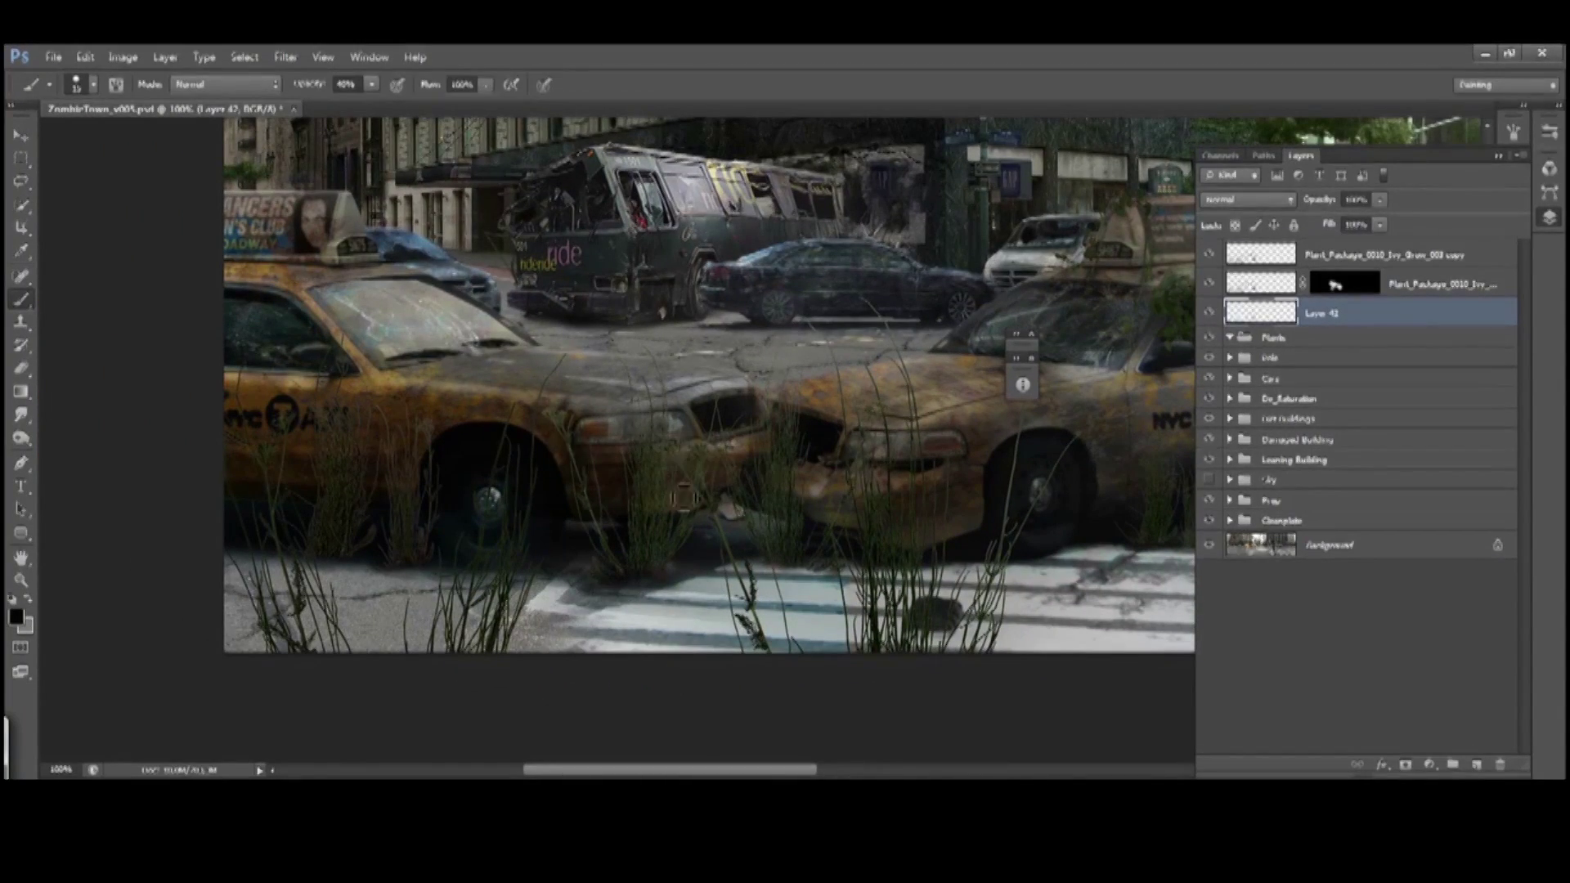
key(ctrl+minus)
key(ctrl+minus)
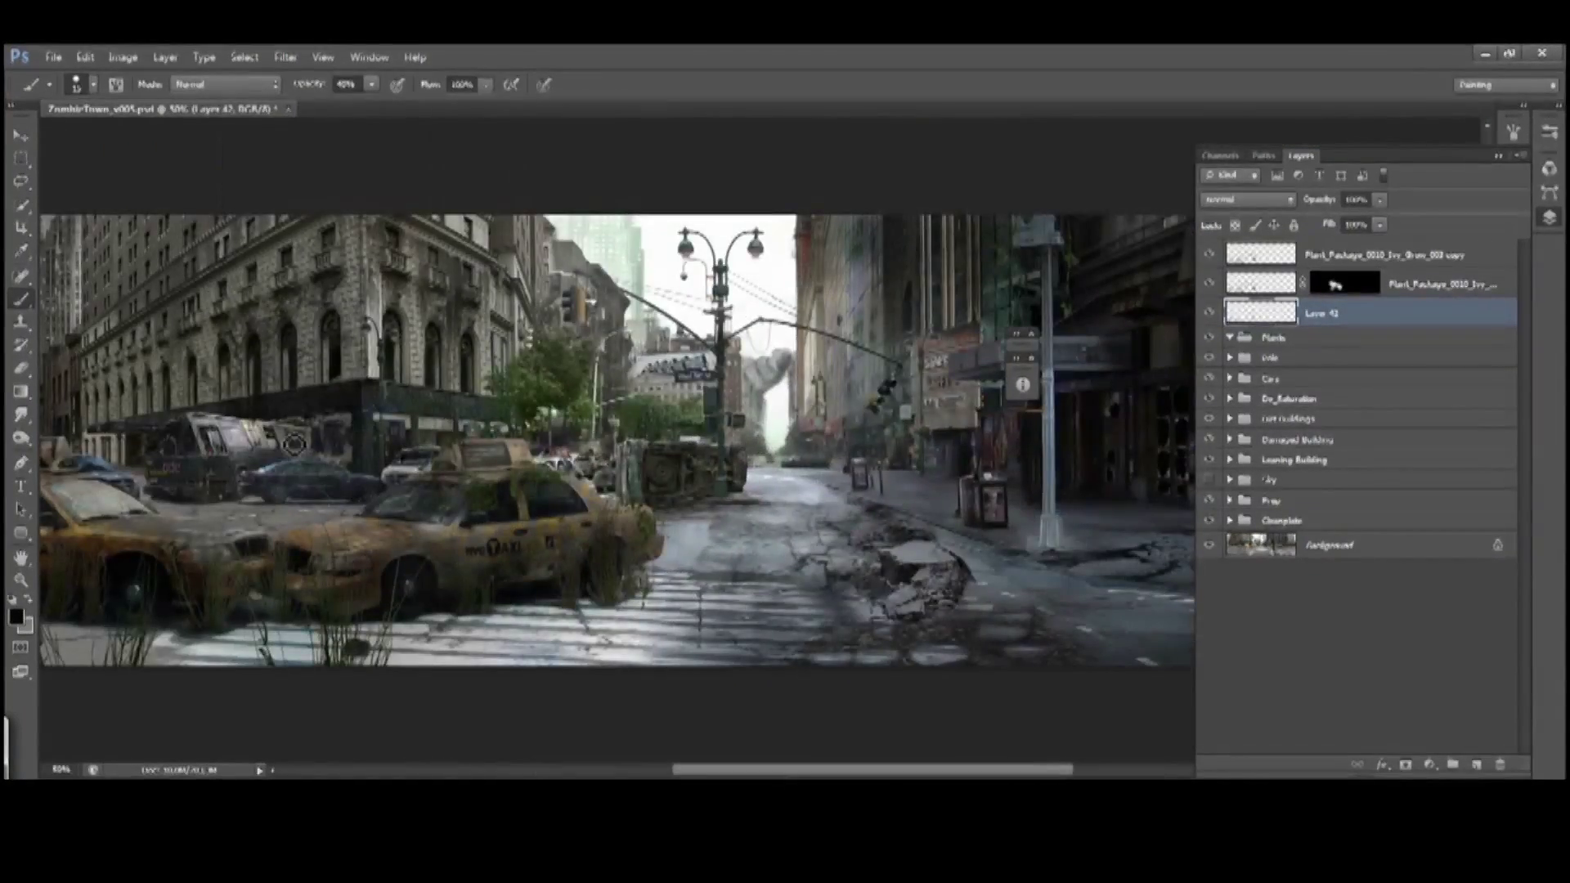
Add a new layer above the plants and paint dark green grass under both taxis with a 70% opacity brush
key(m)
key(ctrl+shift+alt+n)
key(b)
scroll(609, 559, up, 5)
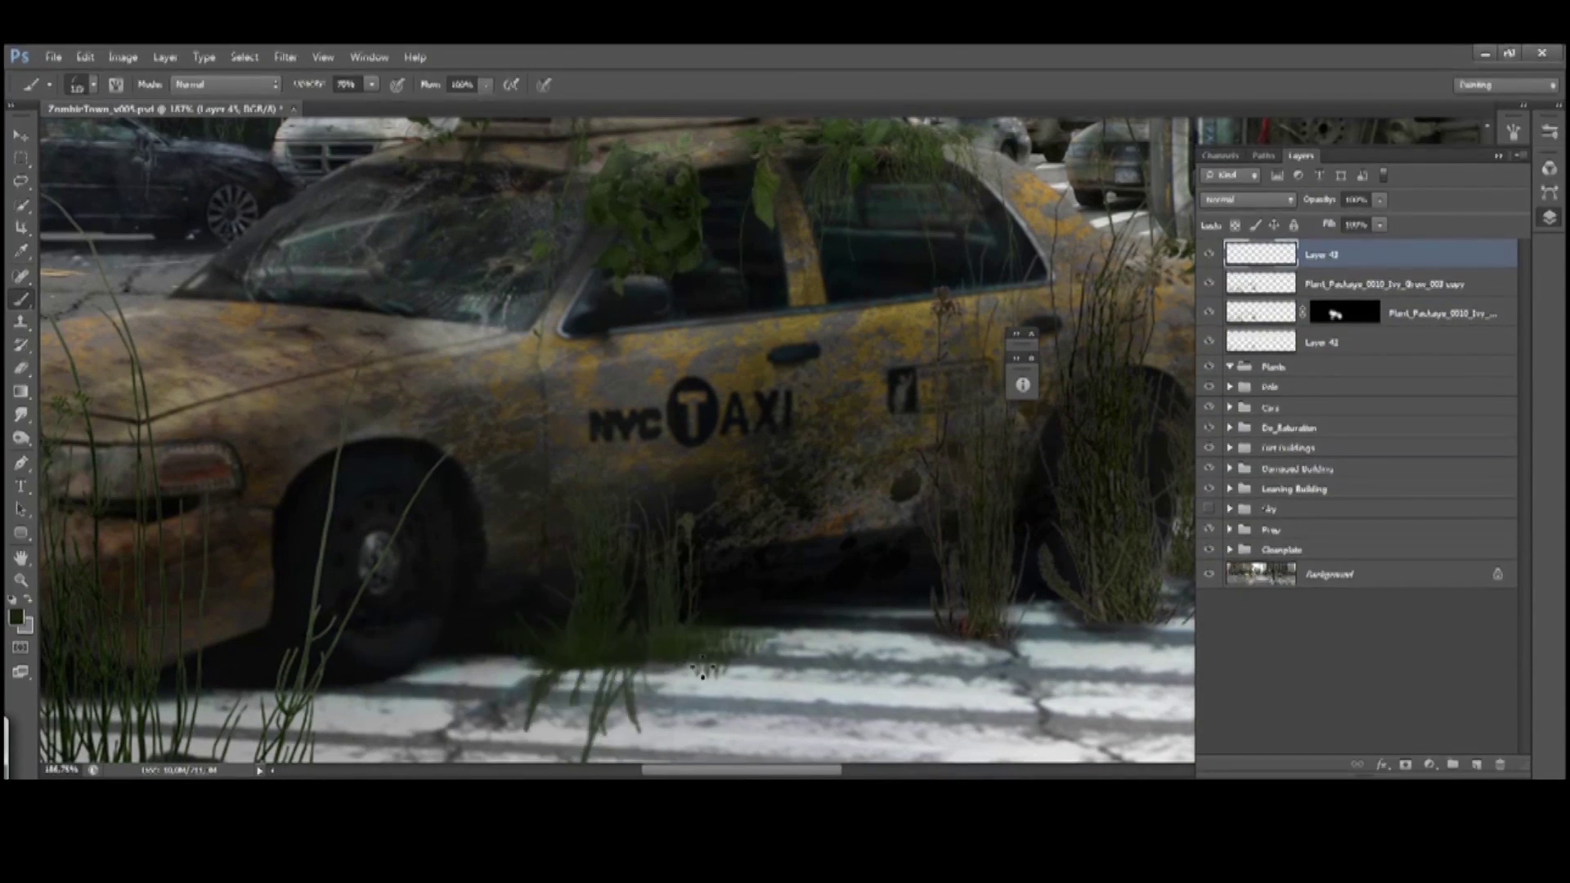
scroll(258, 615, down, 4)
scroll(258, 615, up, 3)
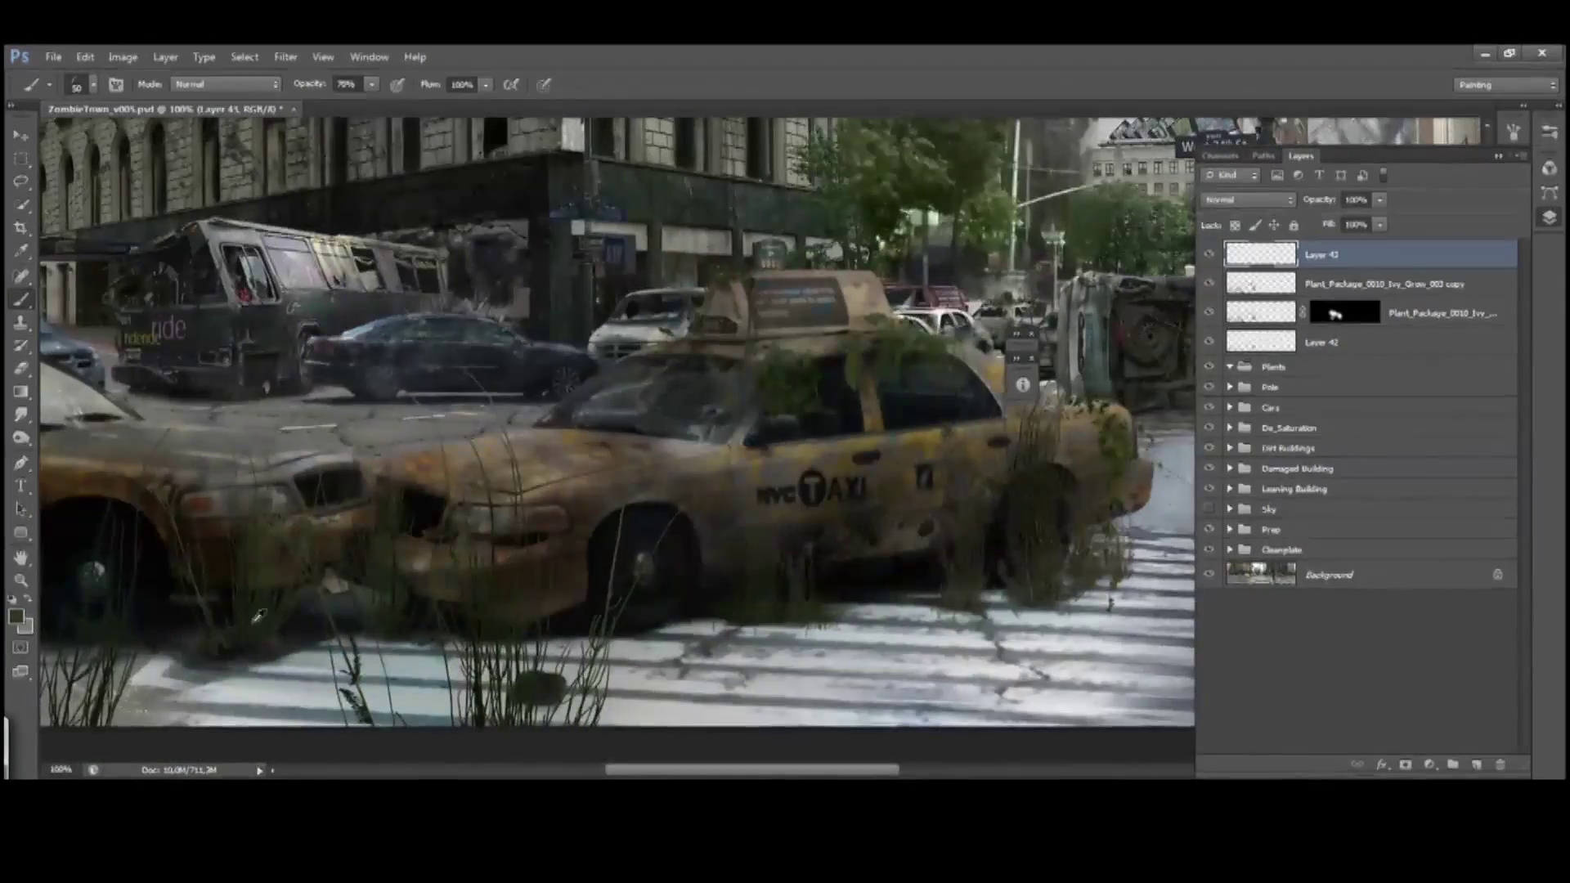
Paint more grass around the right taxi's wheels and along its underside with colors sampled from the plants
scroll(292, 646, right, 5)
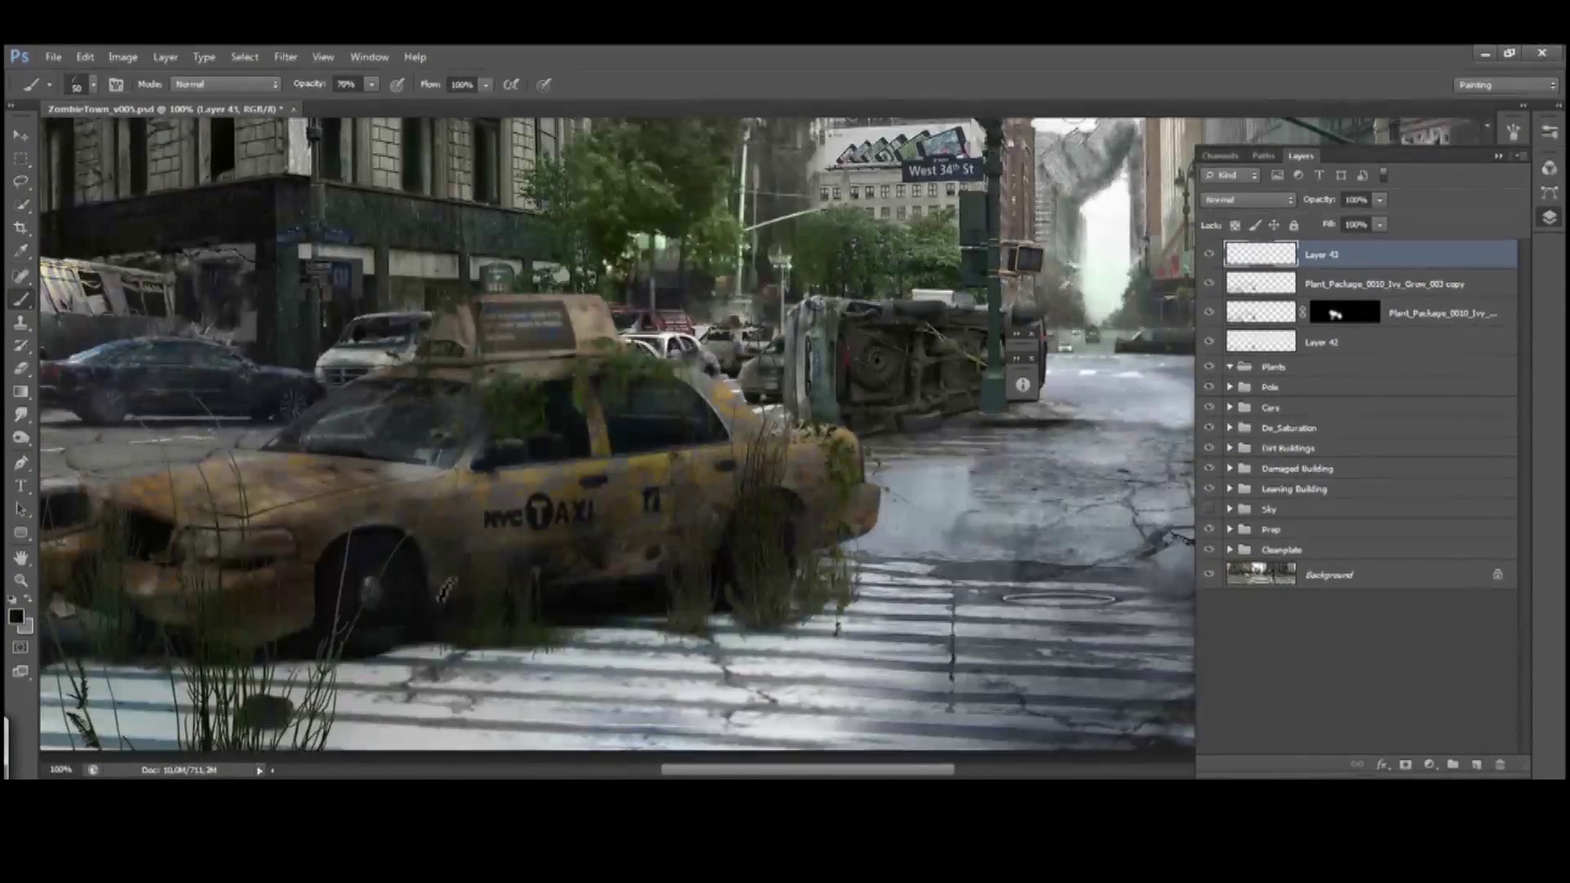
scroll(674, 619, left, 2)
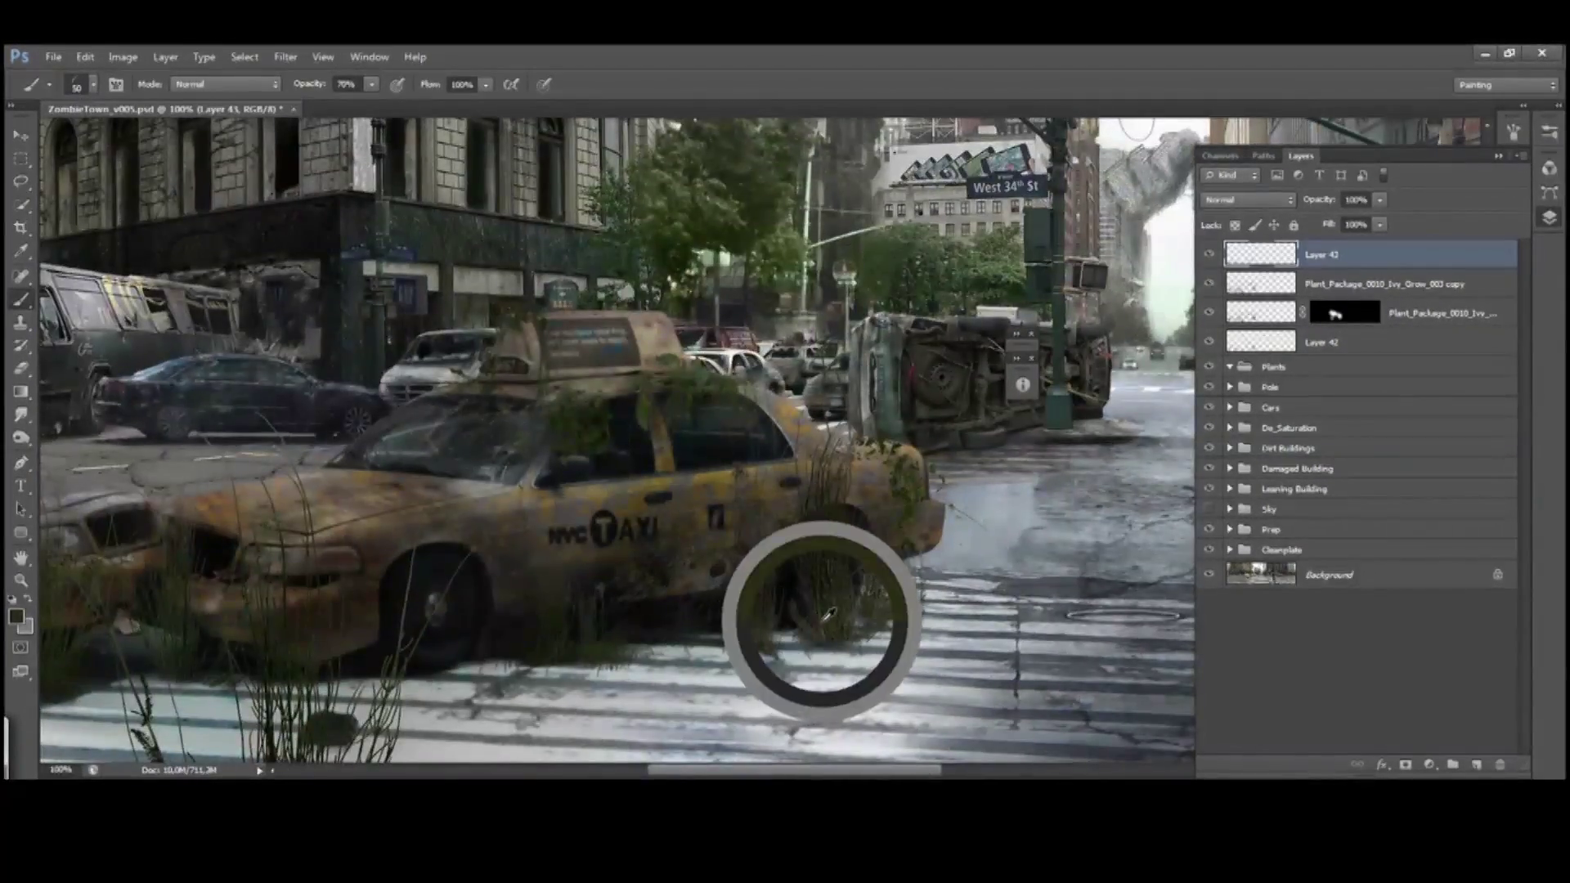
scroll(684, 684, right, 2)
scroll(684, 684, down, 2)
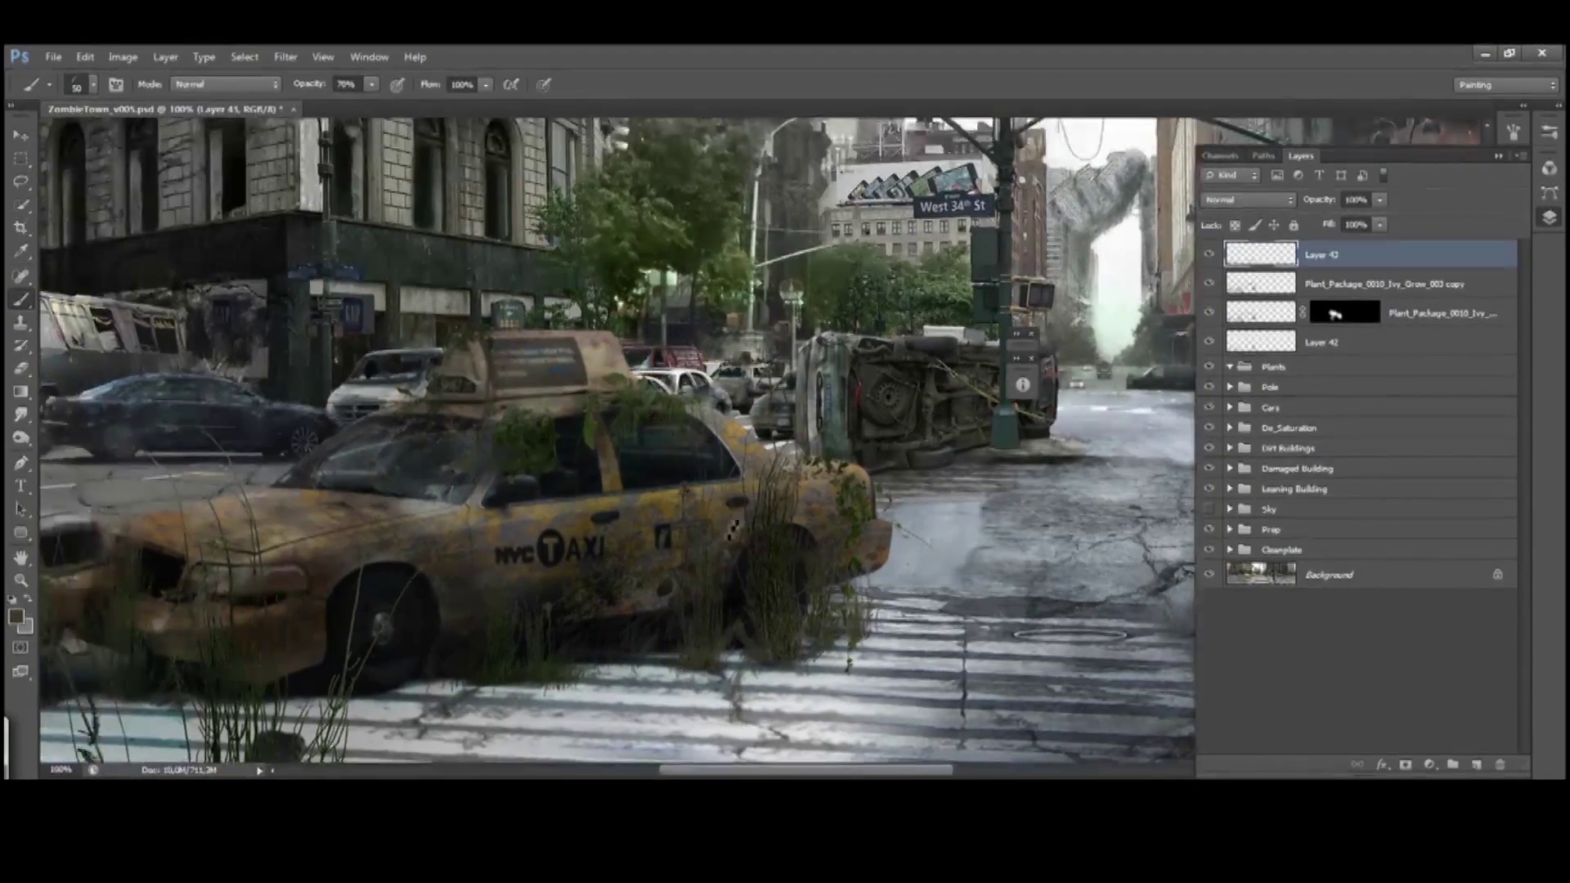
scroll(659, 630, right, 1)
scroll(624, 642, up, 1)
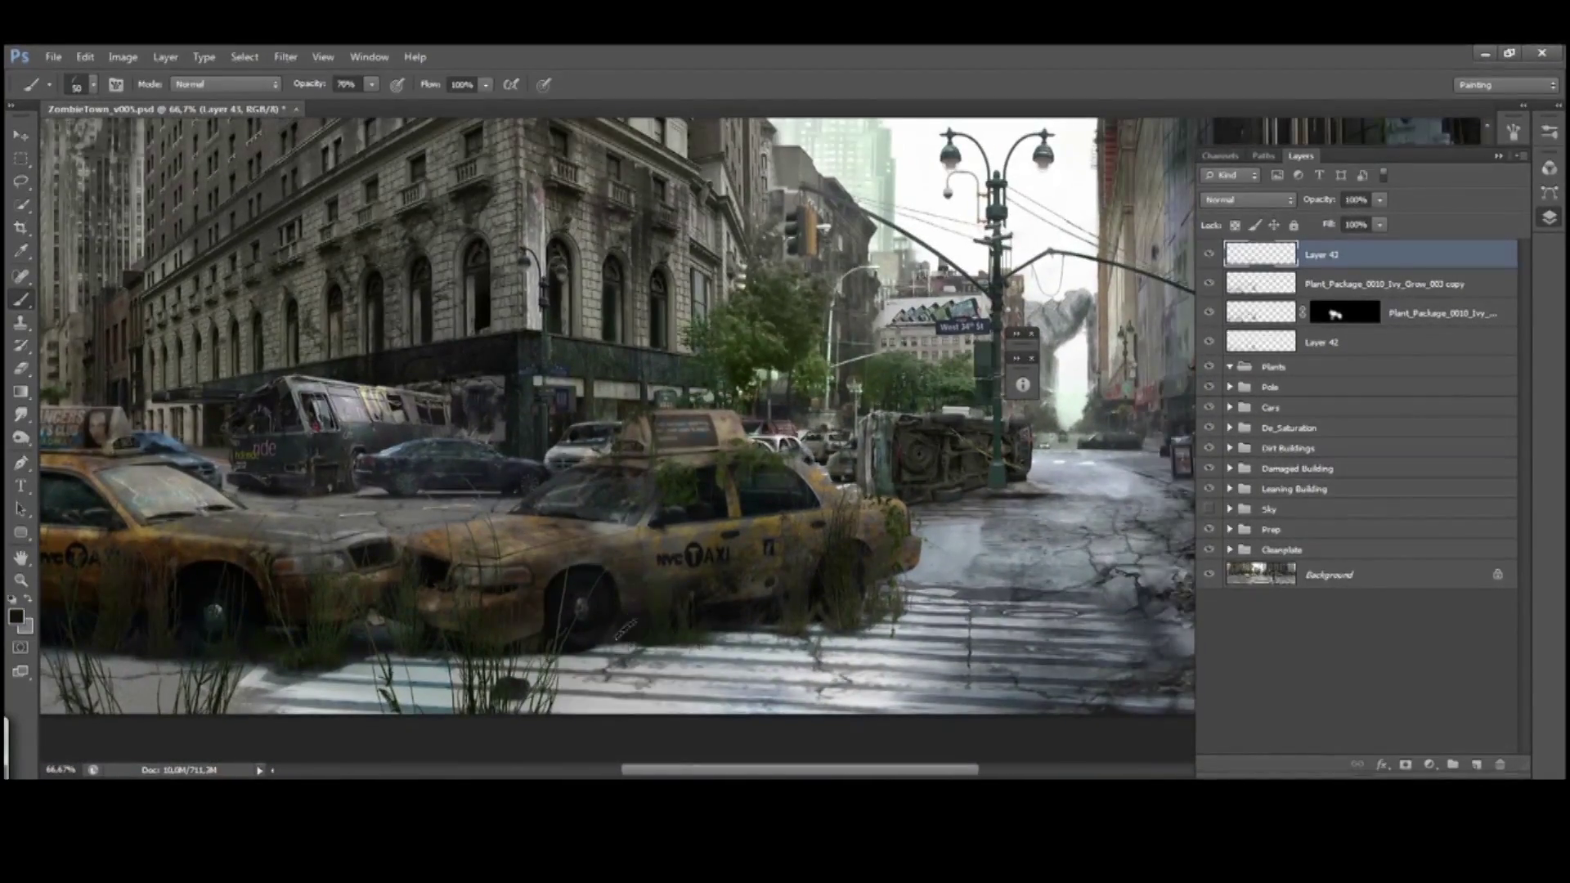
Enlarge the grass brush to 100 and thicken the growth along the ground in front of both taxis
scroll(626, 628, right, 2)
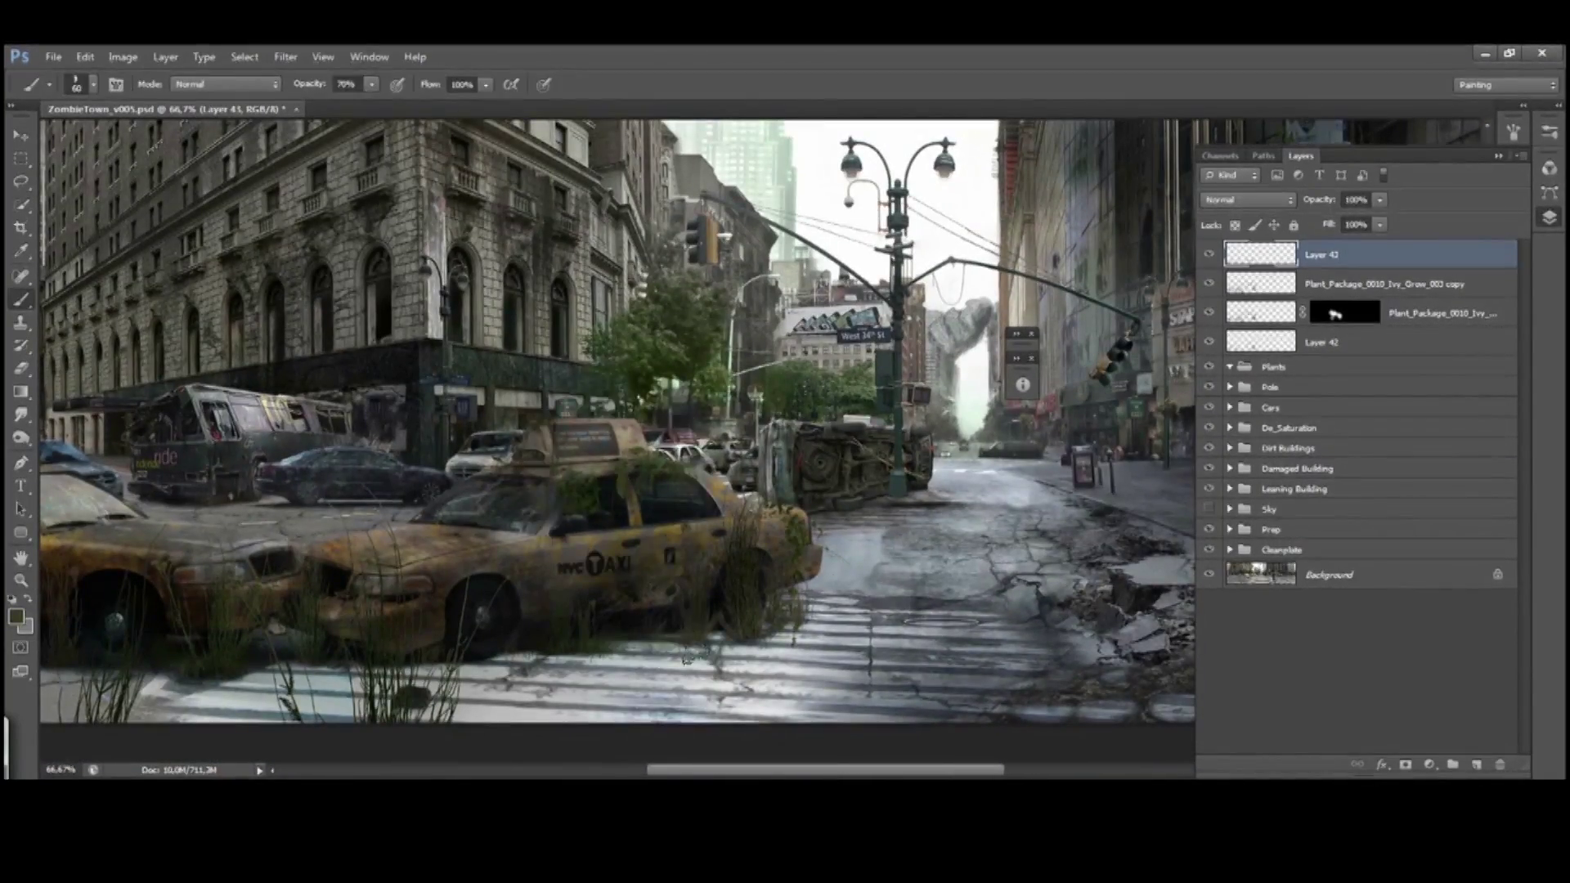
scroll(305, 645, left, 3)
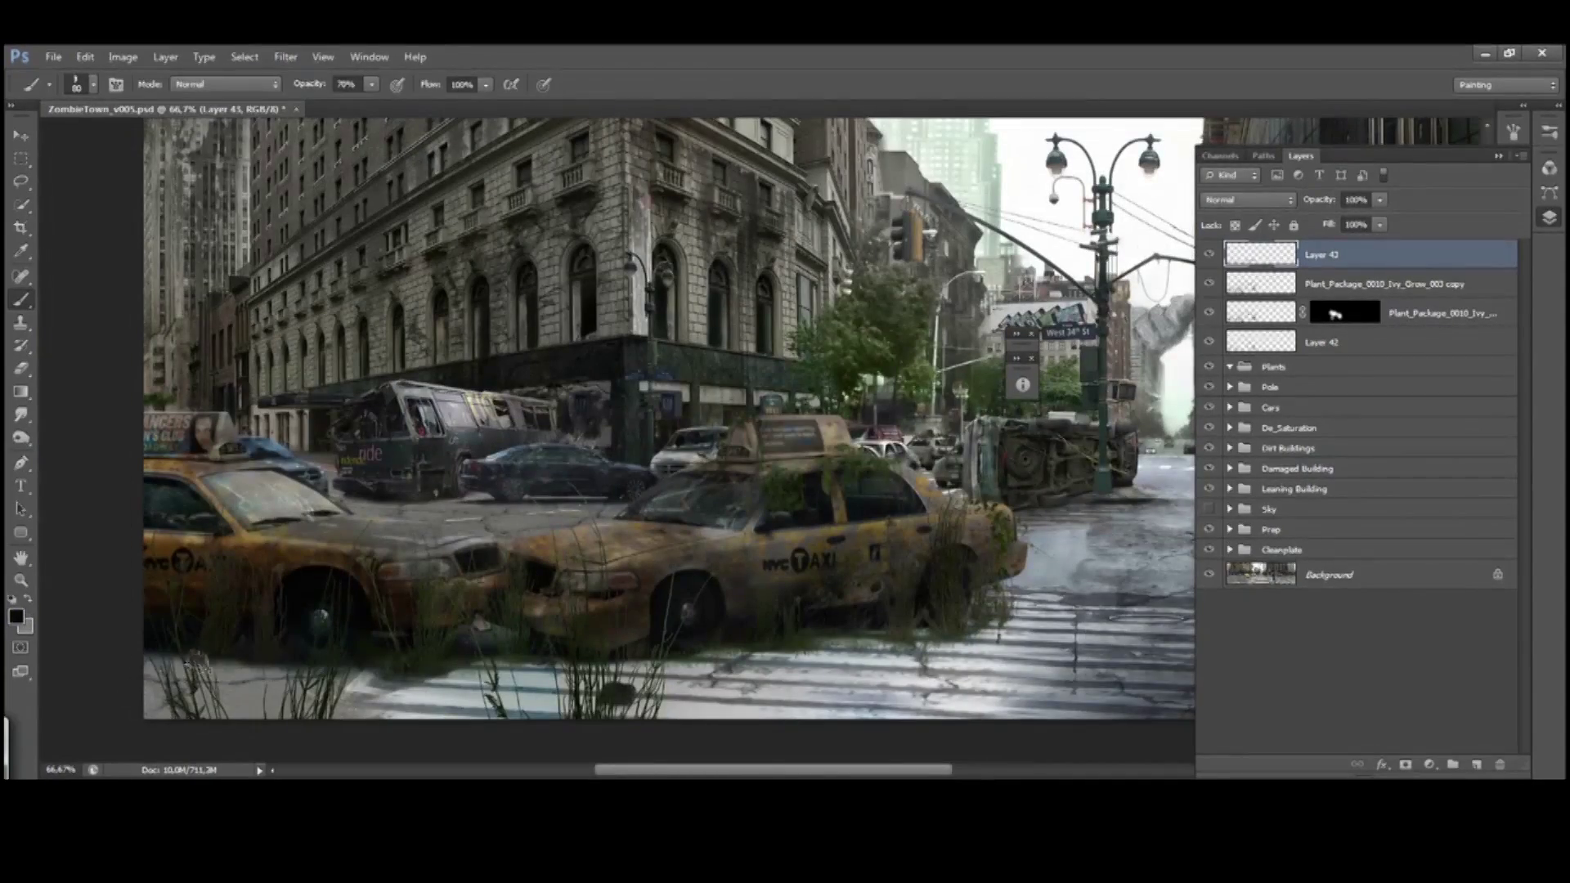
scroll(672, 690, right, 3)
scroll(672, 691, up, 1)
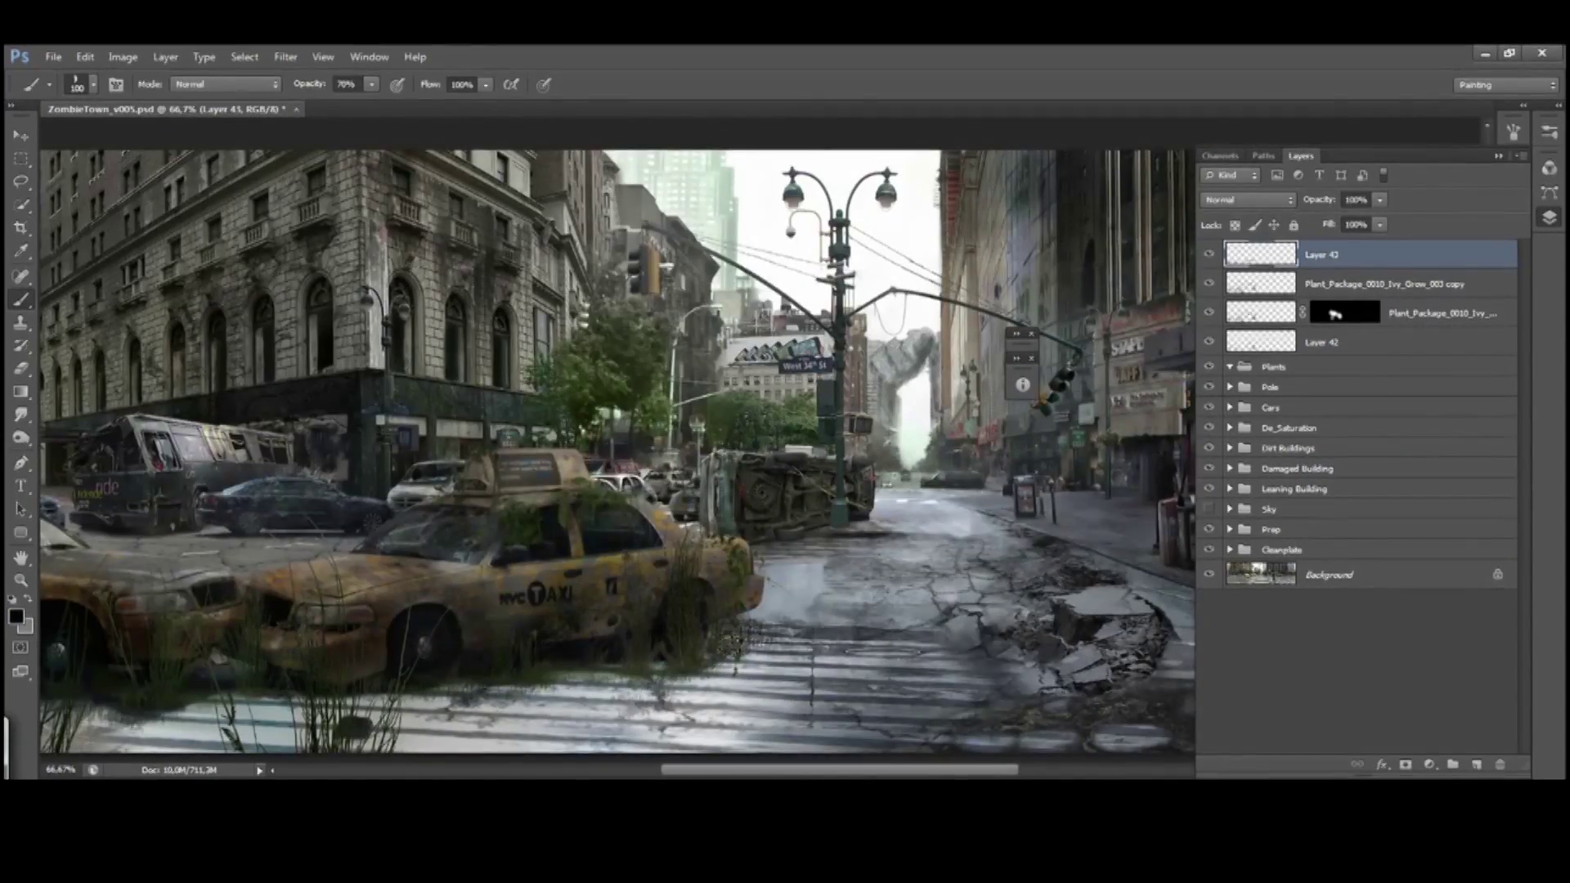
Paint patches of grass and moss around the street hole and along the cracked sidewalk
scroll(360, 385, down, 1)
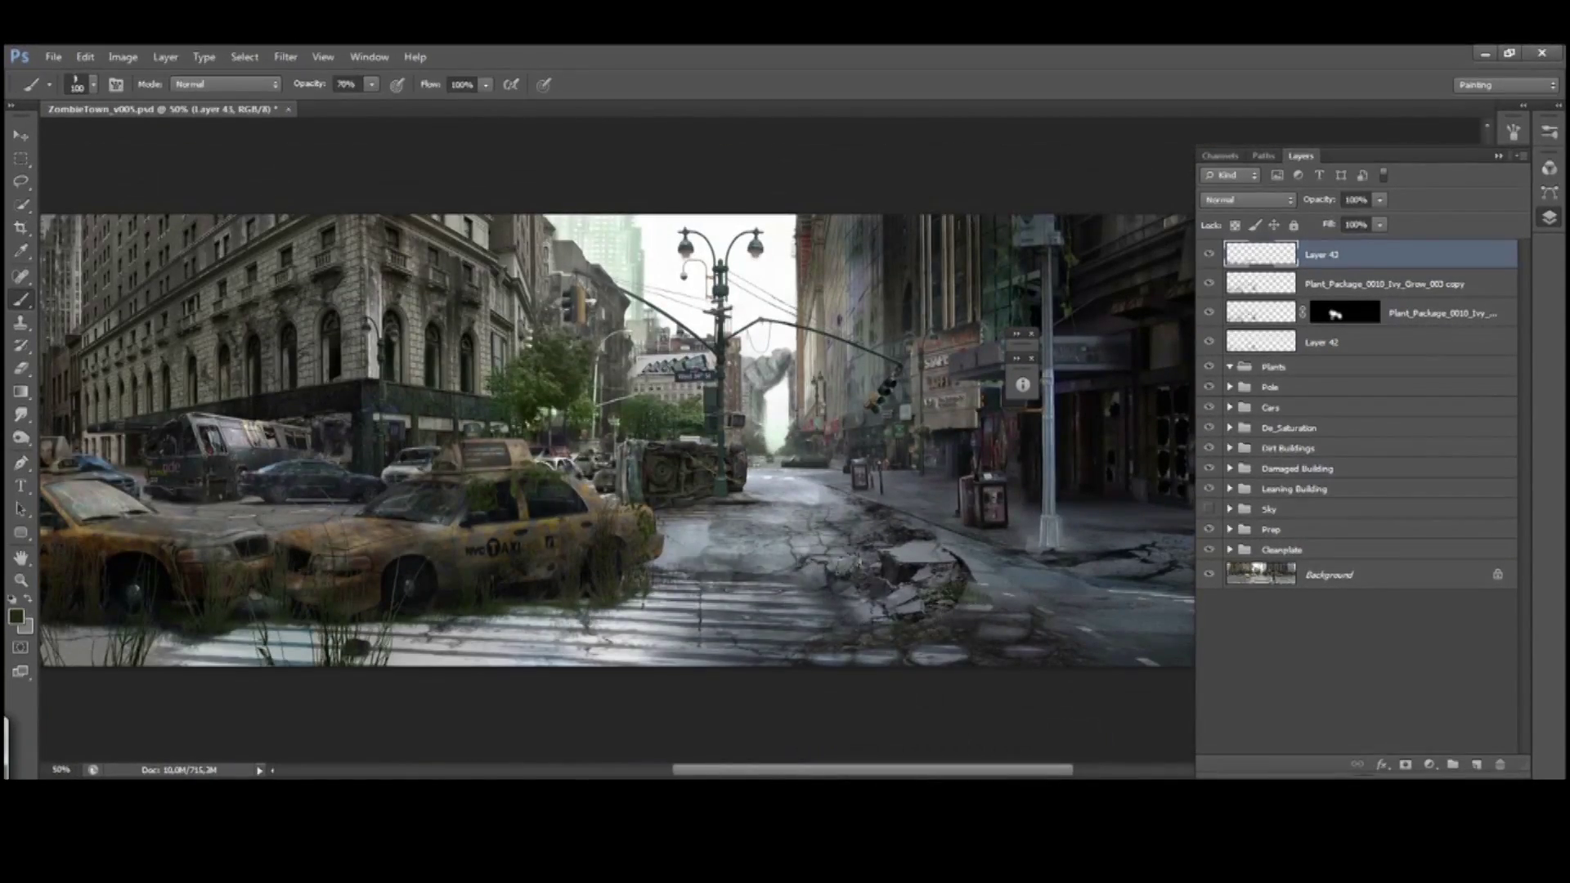
scroll(1075, 654, right, 3)
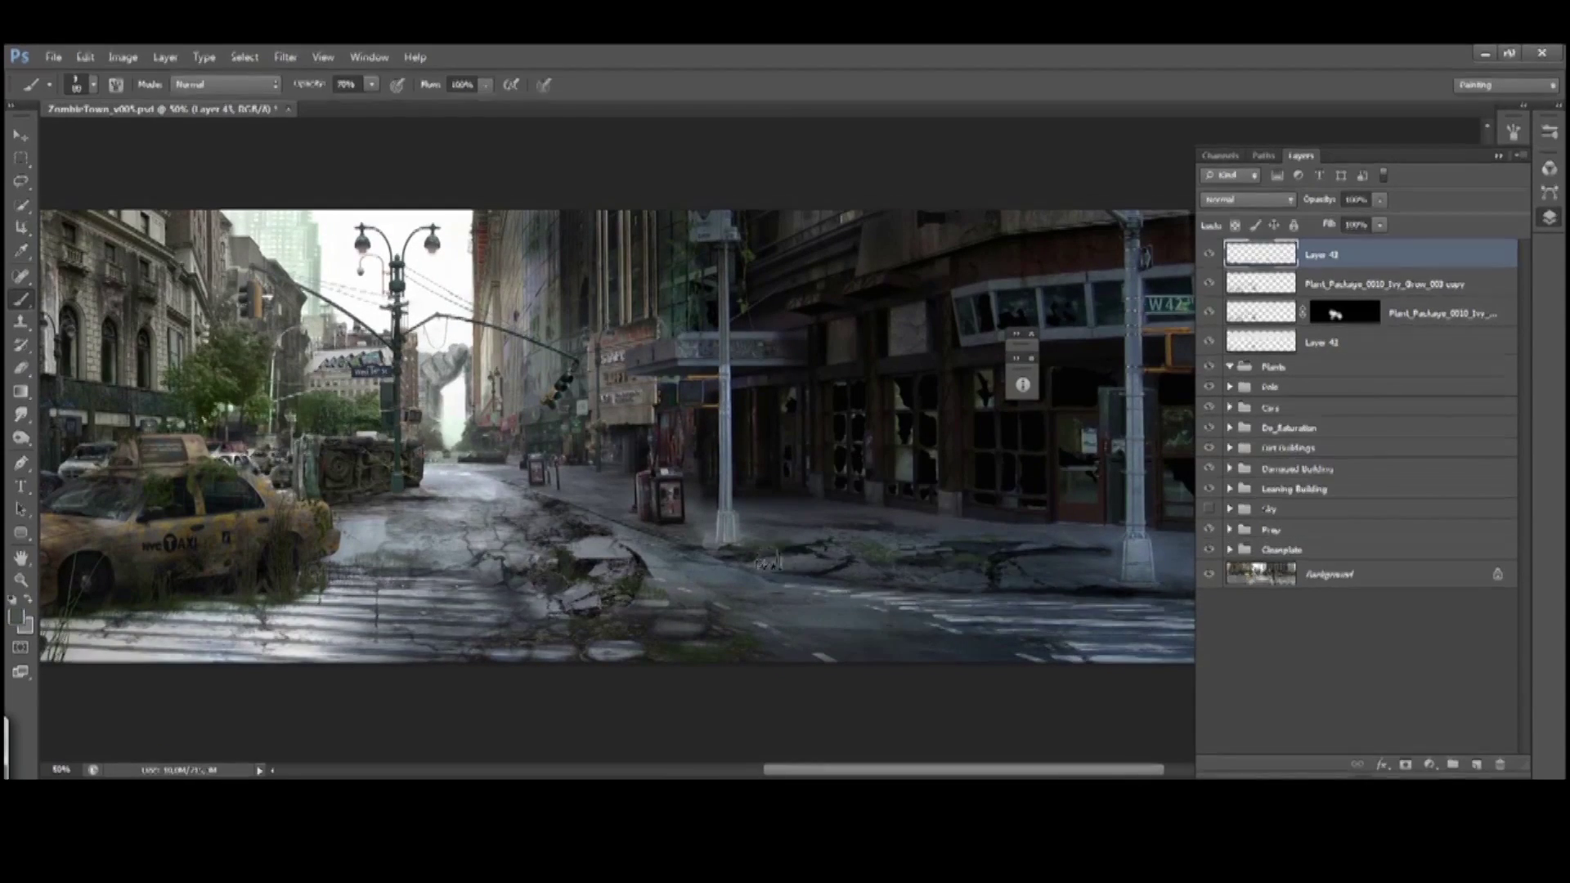
scroll(1031, 577, left, 2)
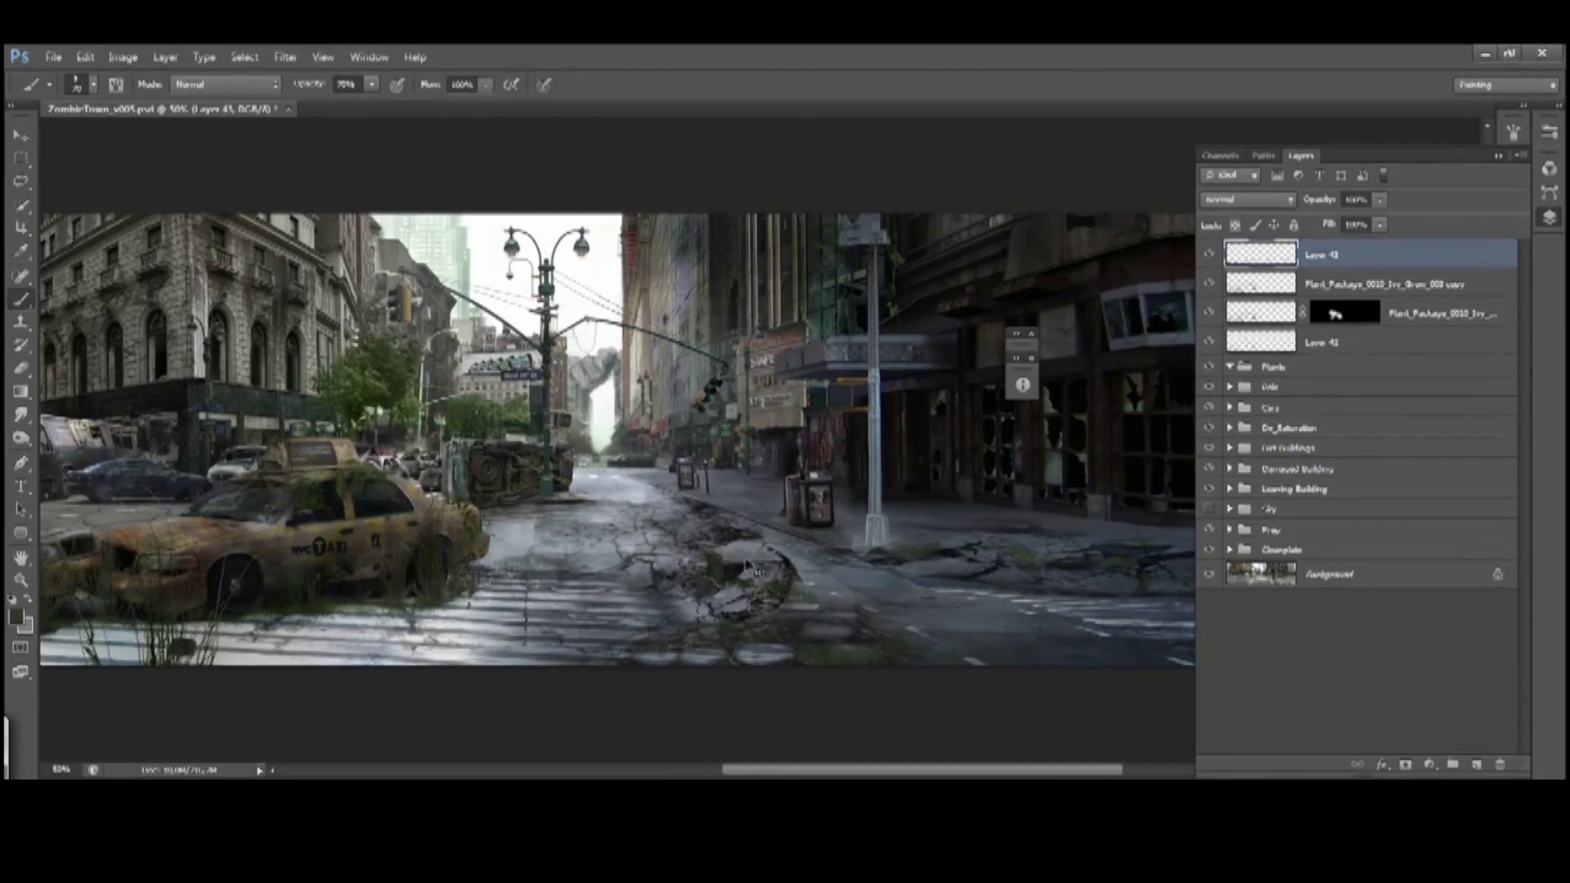
scroll(740, 576, left, 2)
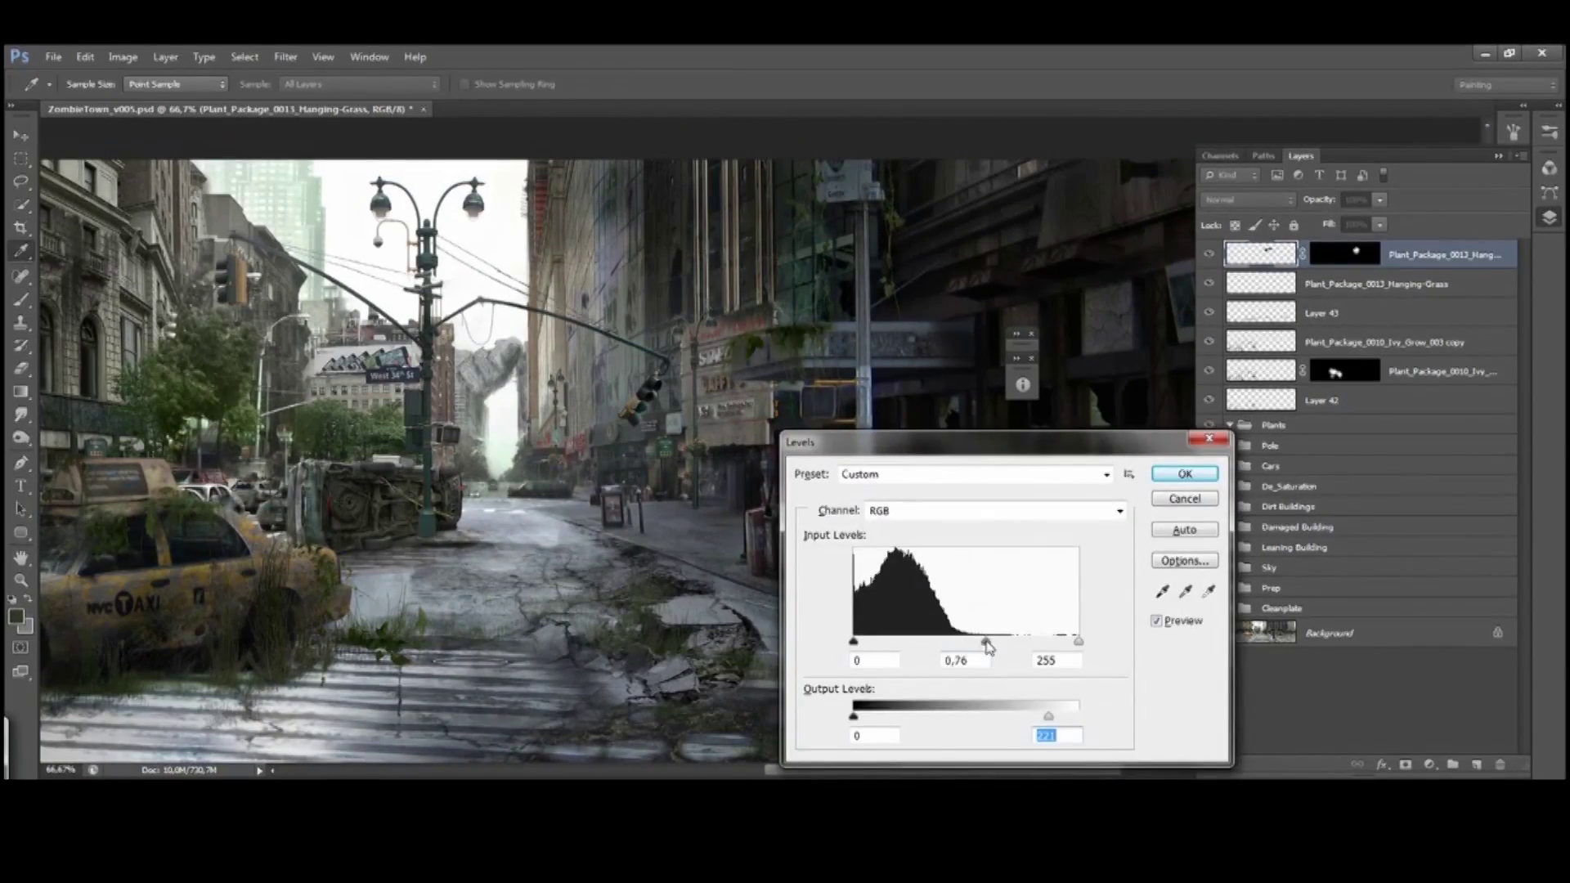
Darken the hanging grass with Levels at midtones 0.76 and output white 221, and rotate its copy along the awning
key(Return)
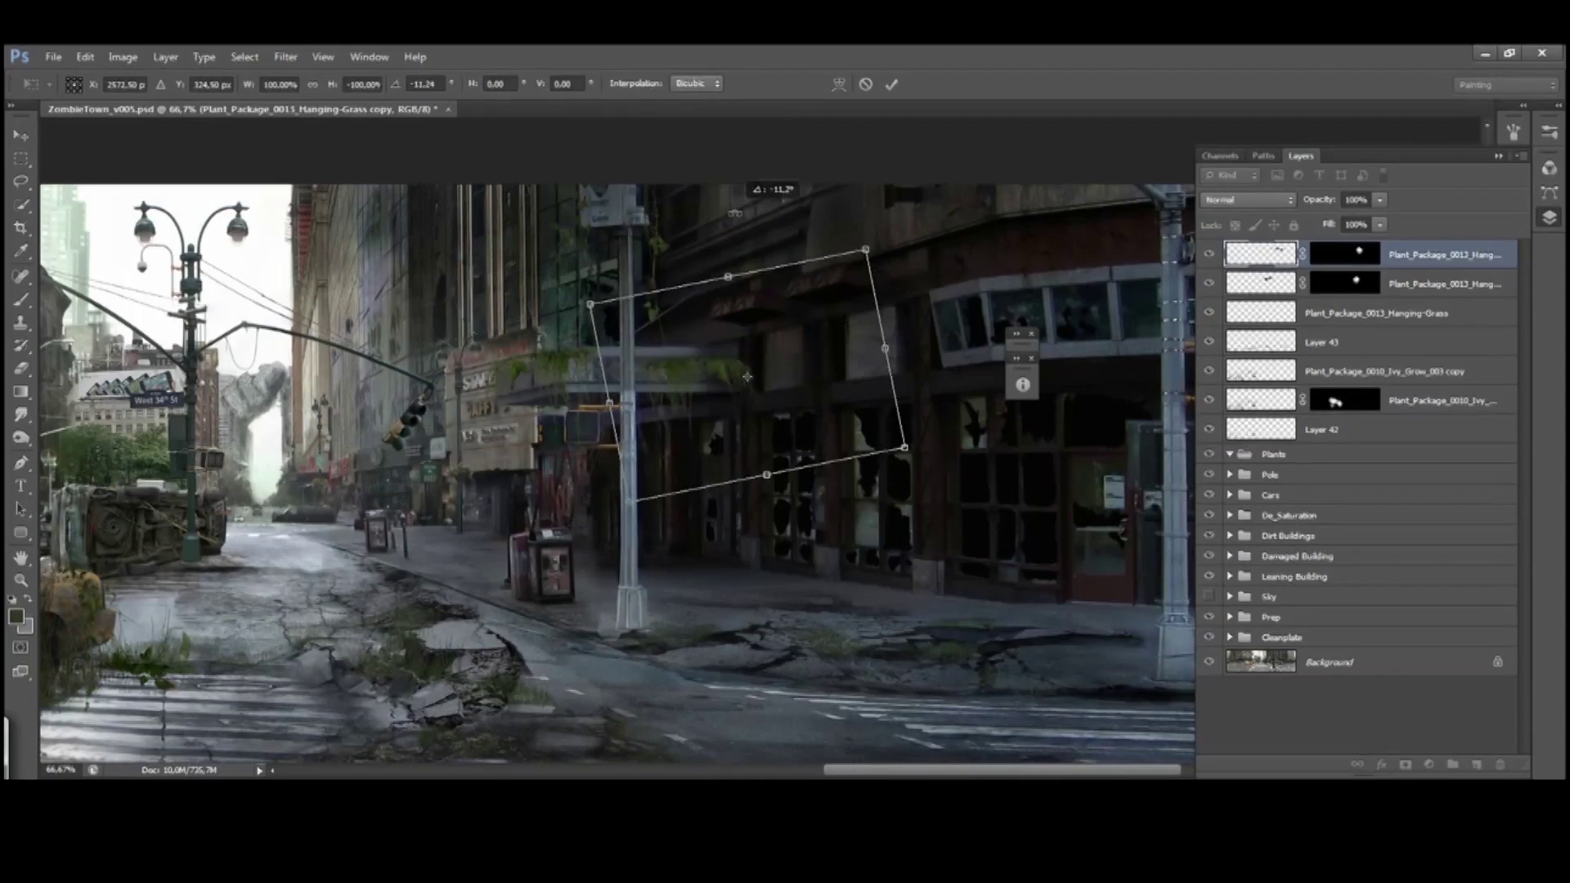
key(Return)
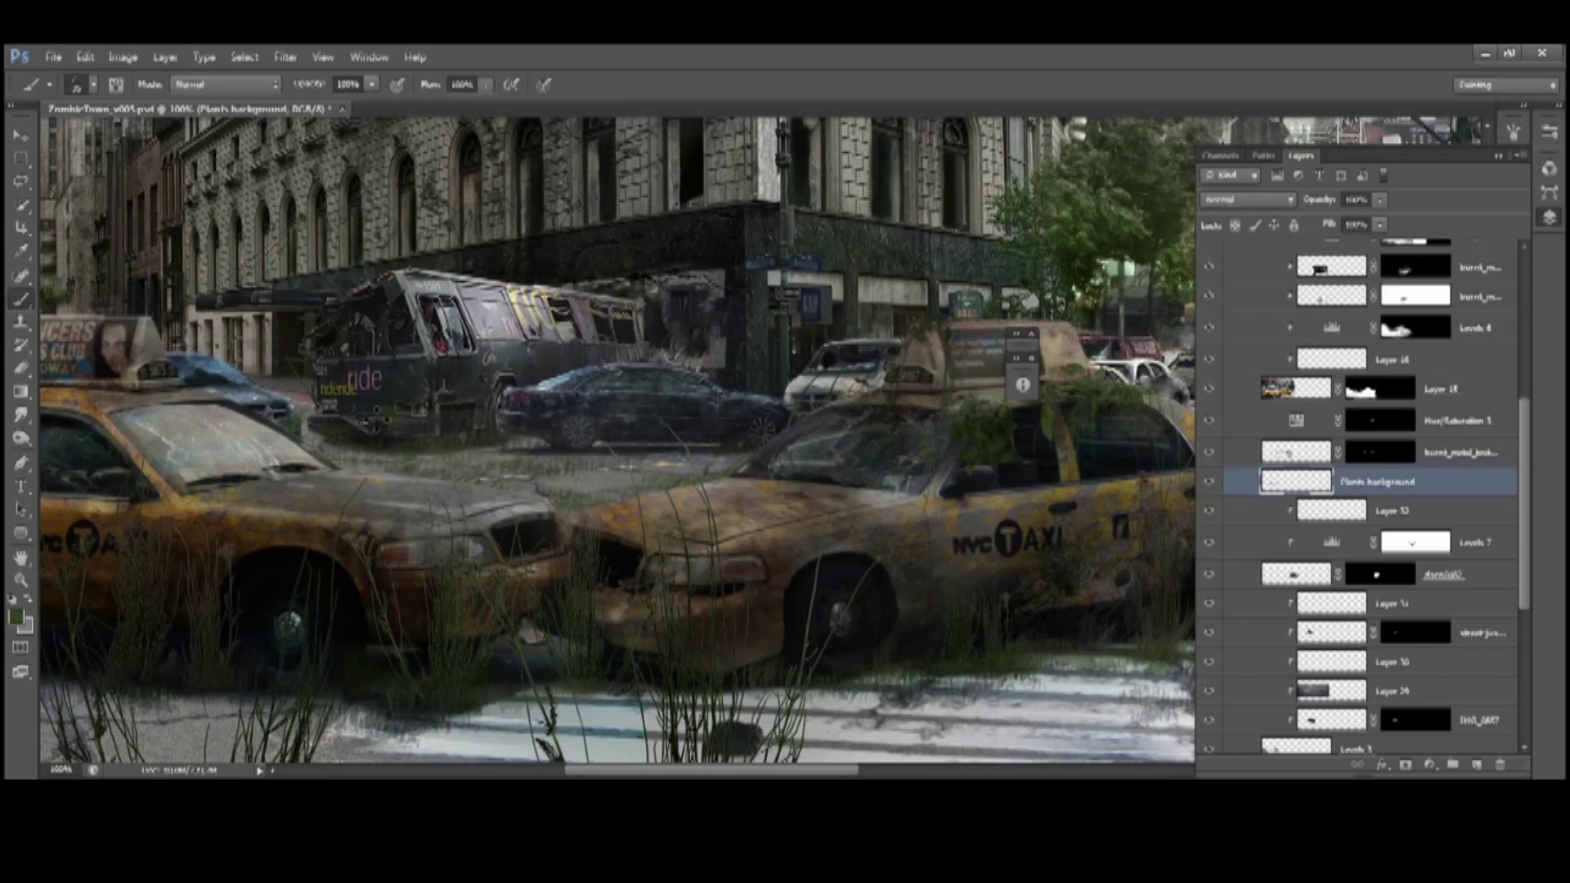
Paint thin grass across the distant street, beside the overturned vehicle and toward the cracked pavement, with colors sampled from the scene
drag(384, 311, 294, 288)
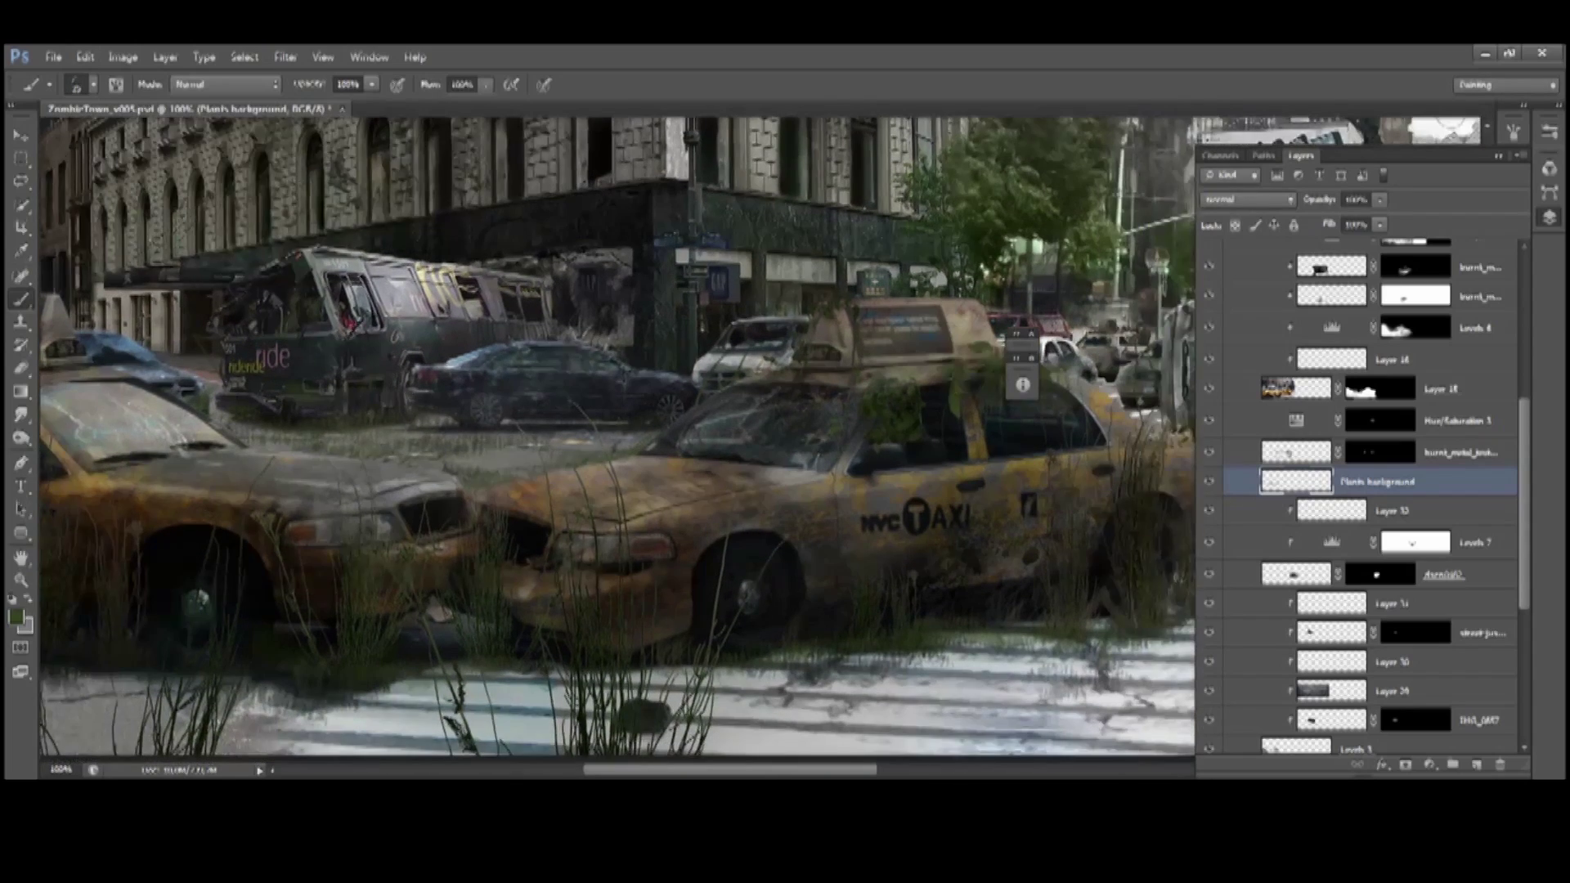
key(ctrl+minus)
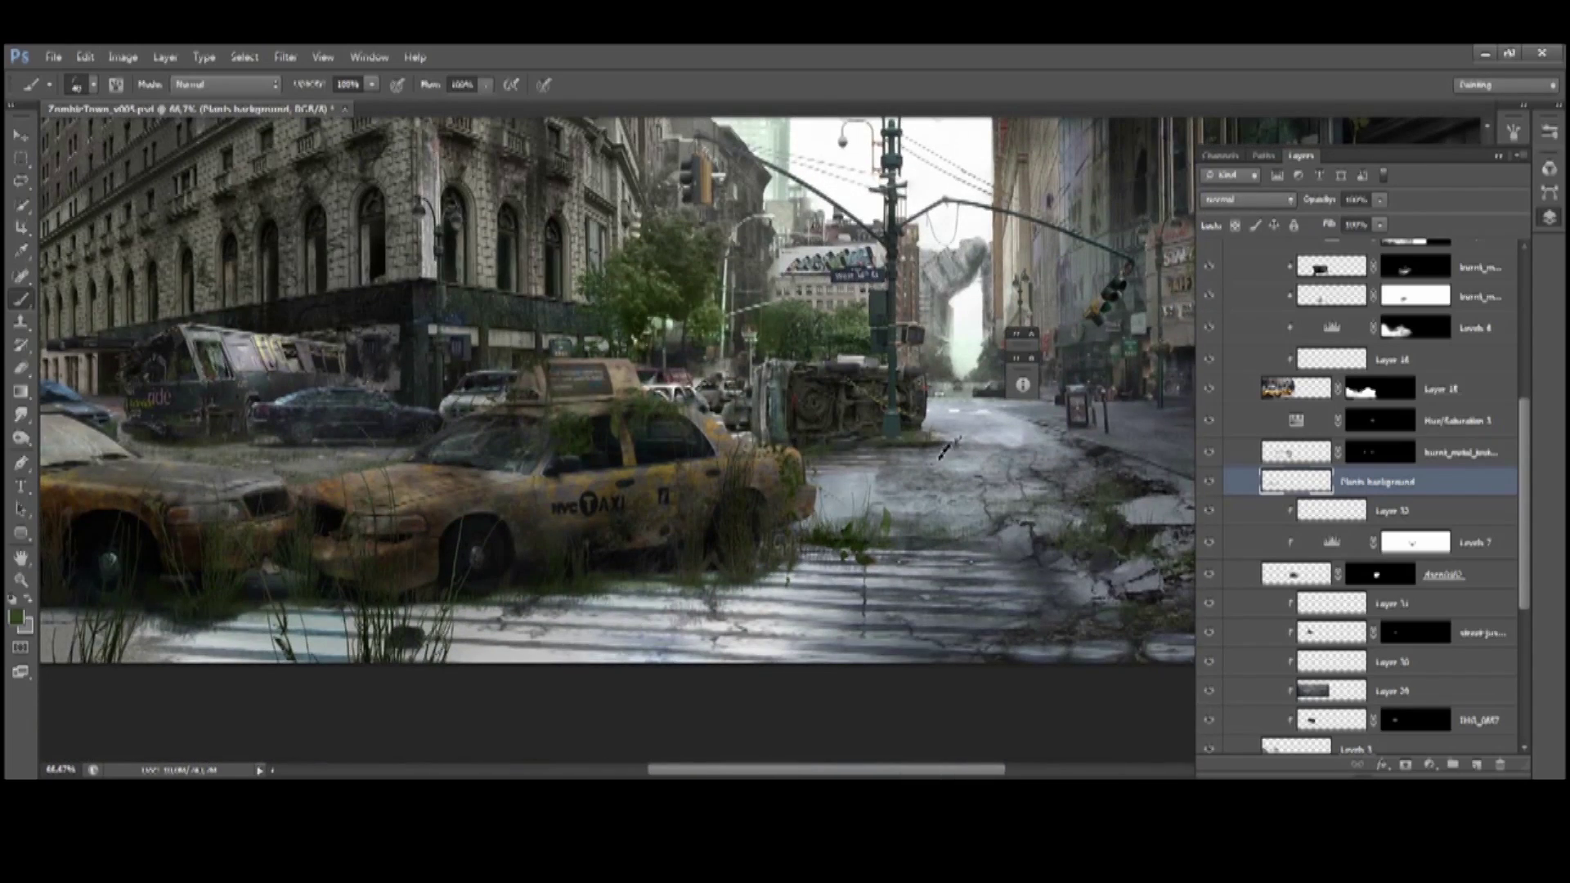
drag(949, 448, 711, 478)
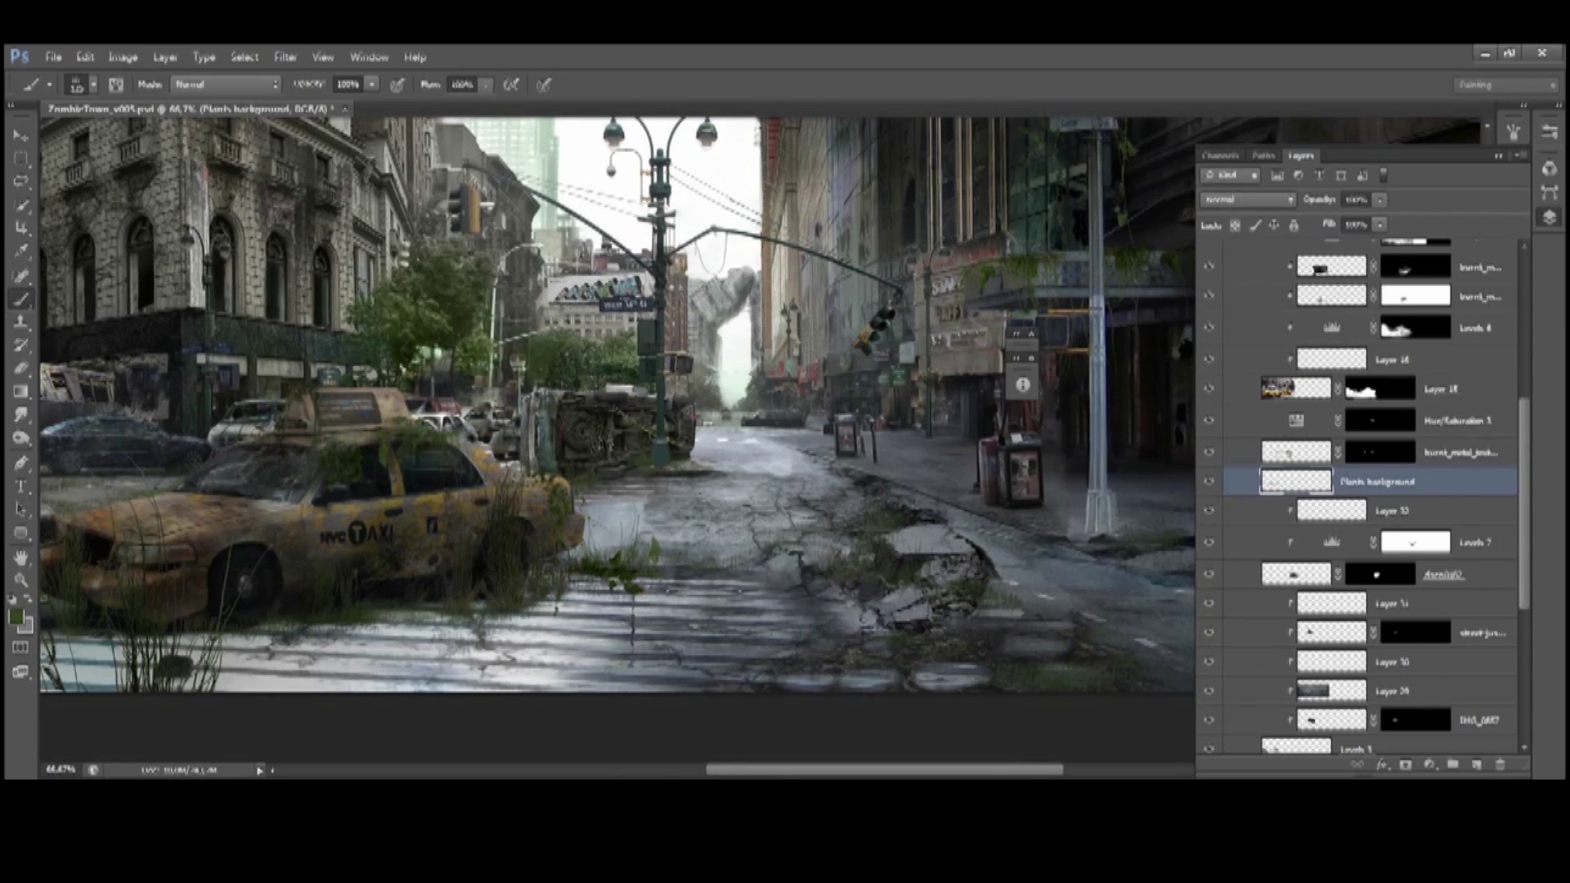
scroll(618, 405, down, 1)
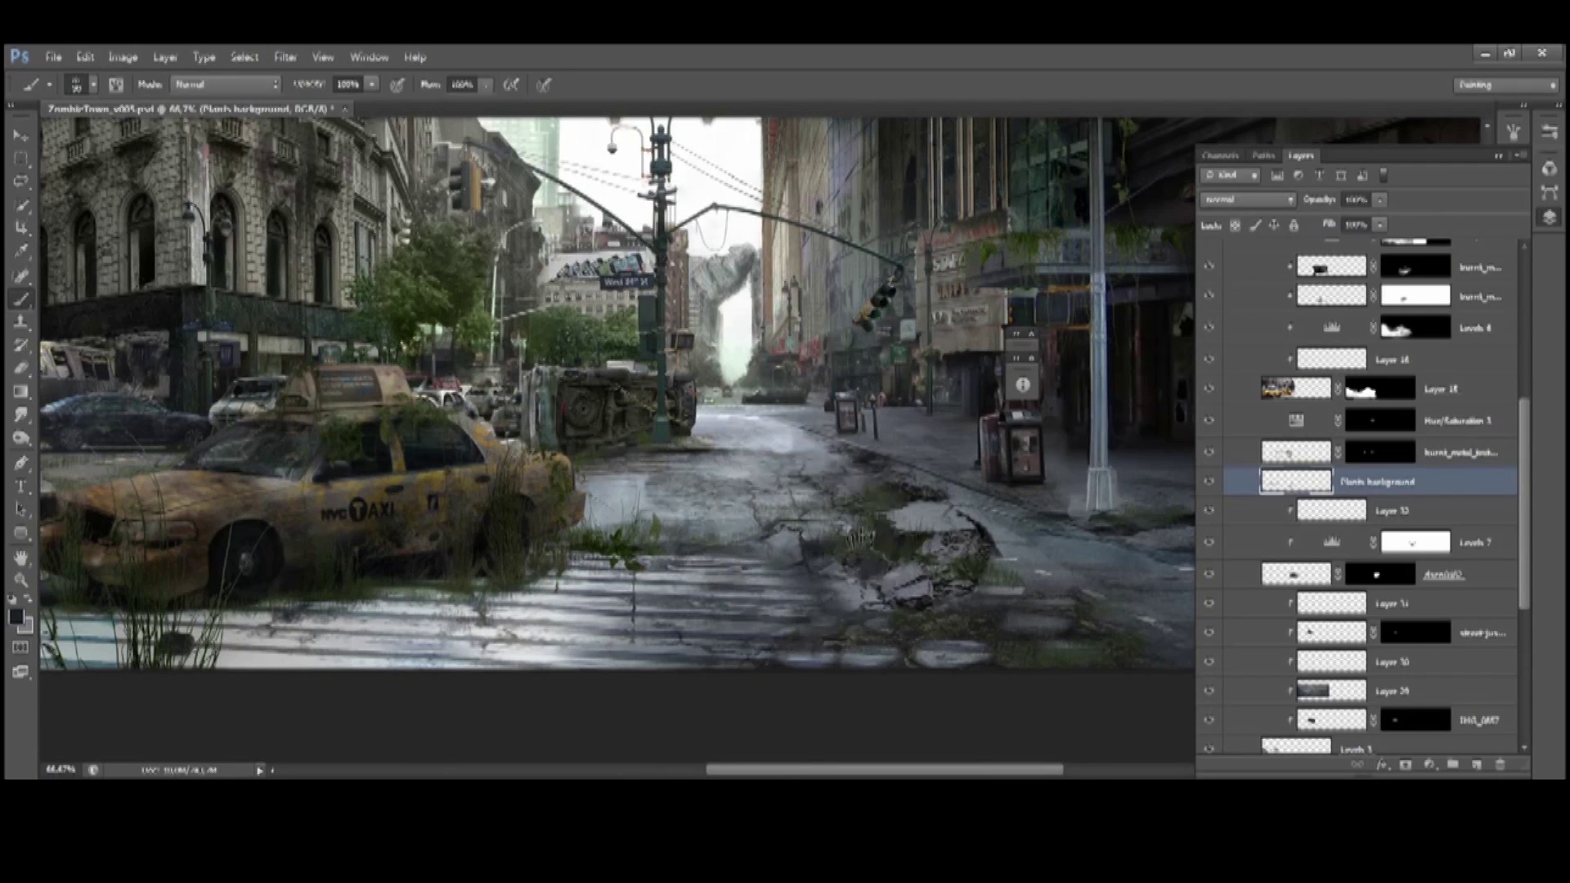
drag(821, 427, 771, 454)
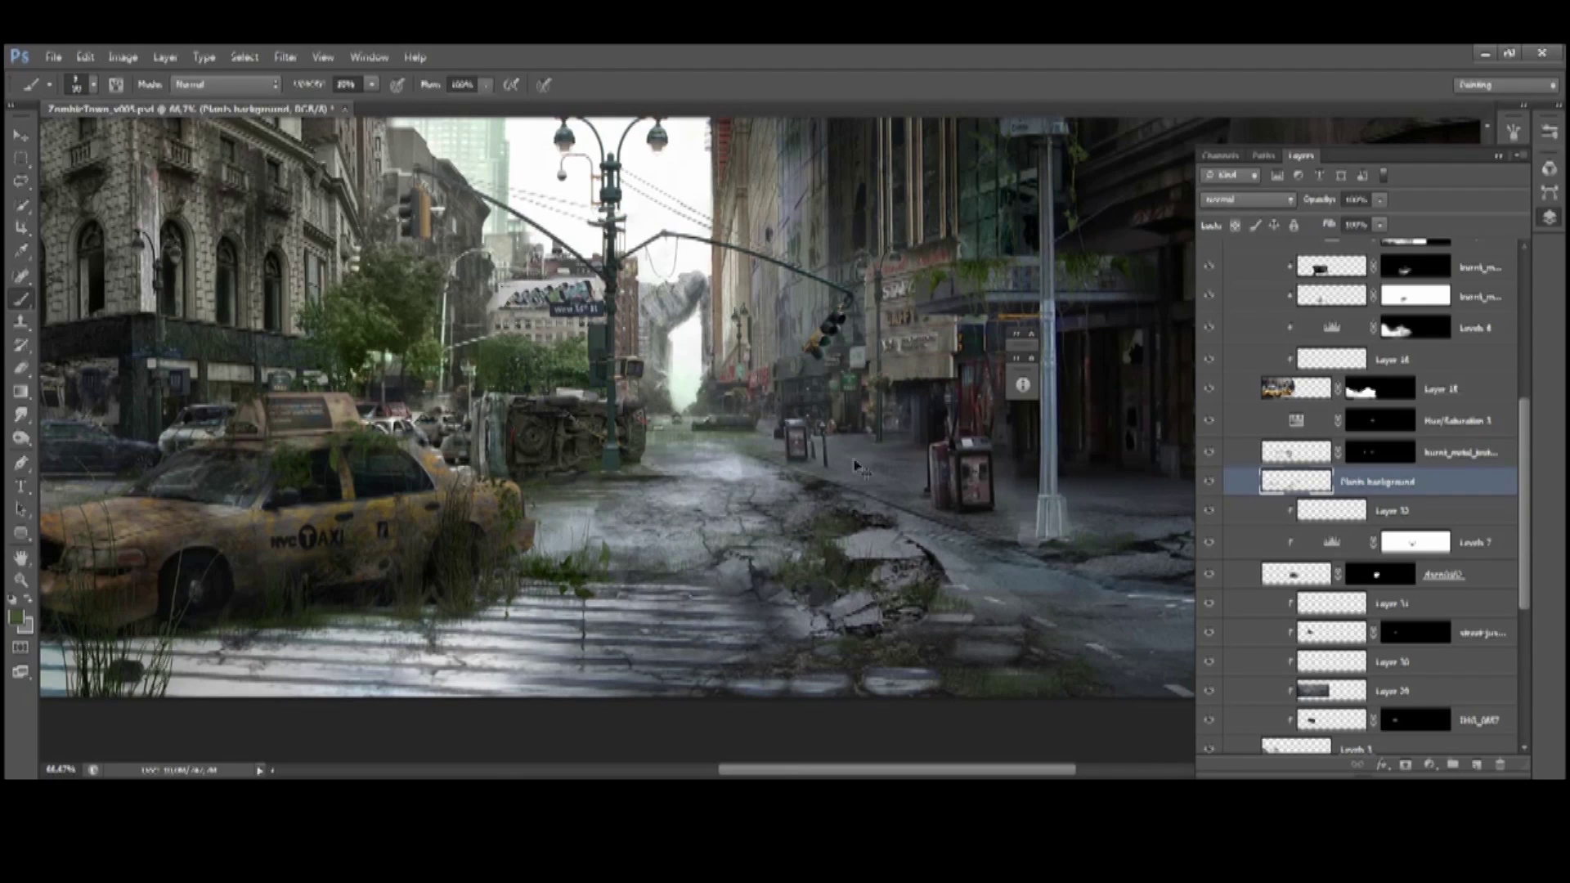
scroll(658, 408, up, 4)
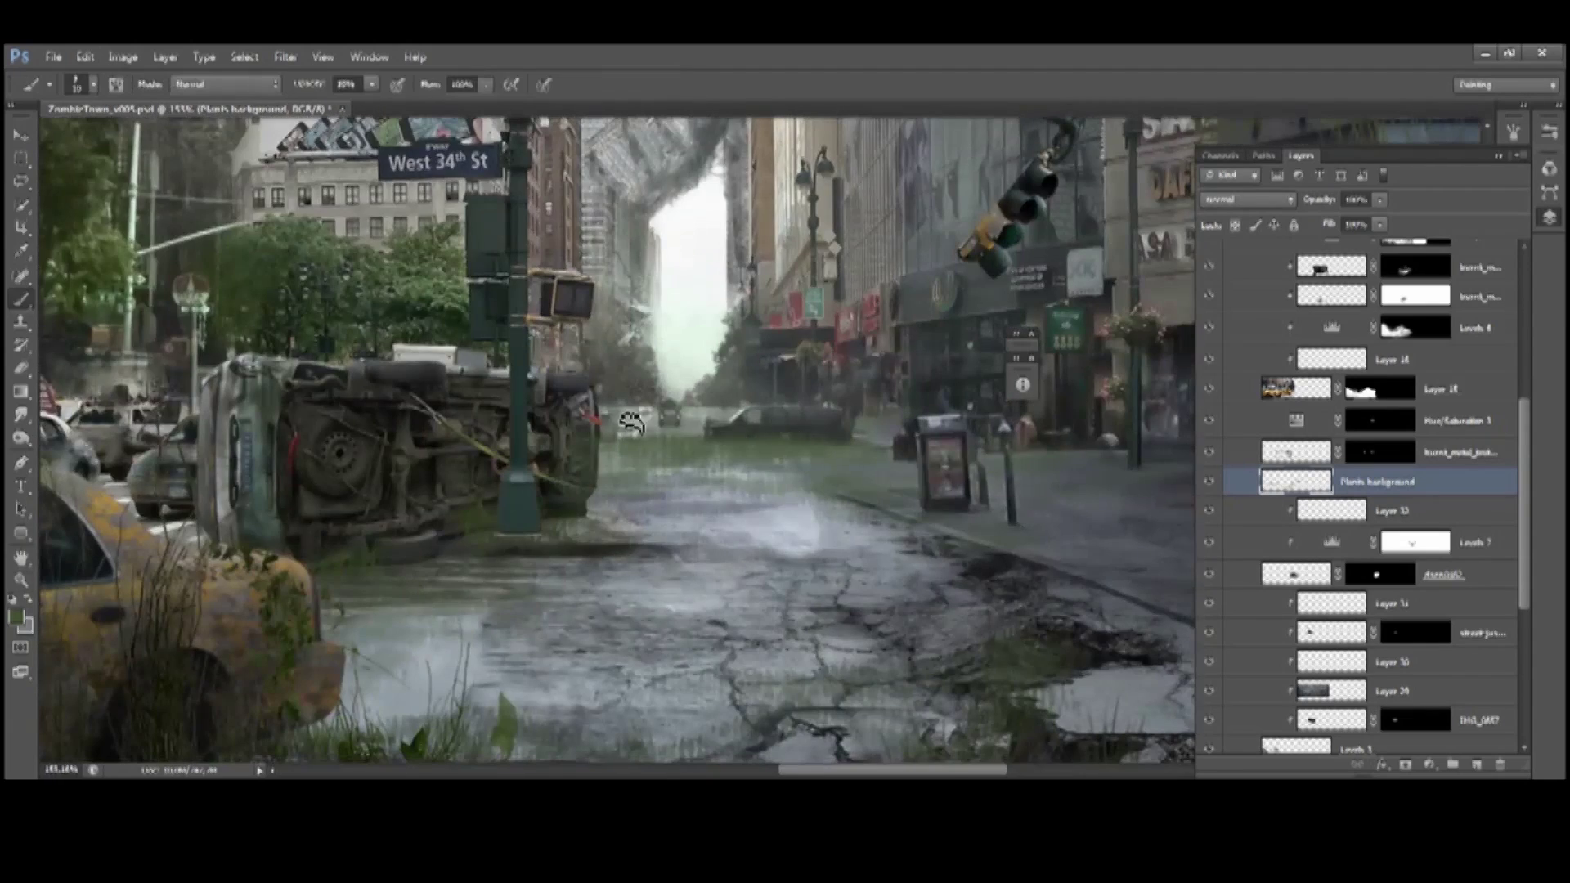
drag(648, 435, 572, 416)
drag(296, 647, 577, 601)
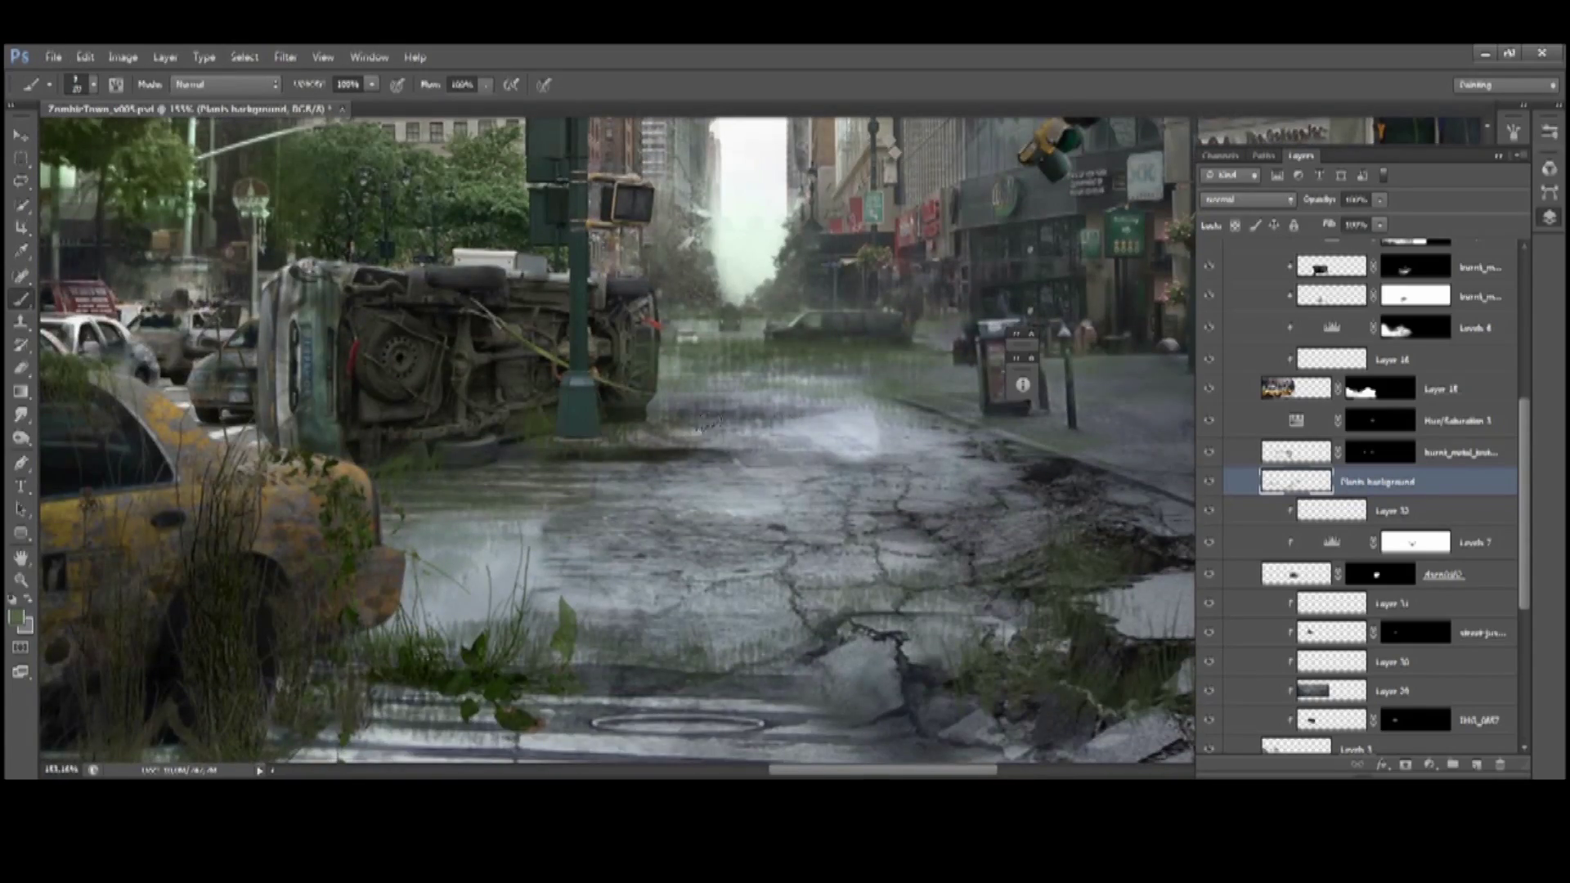
Paint low grass on the ground under and in front of the wrecked bus and the dark car
scroll(703, 423, down, 1)
scroll(924, 501, up, 2)
scroll(686, 543, down, 4)
scroll(686, 544, up, 1)
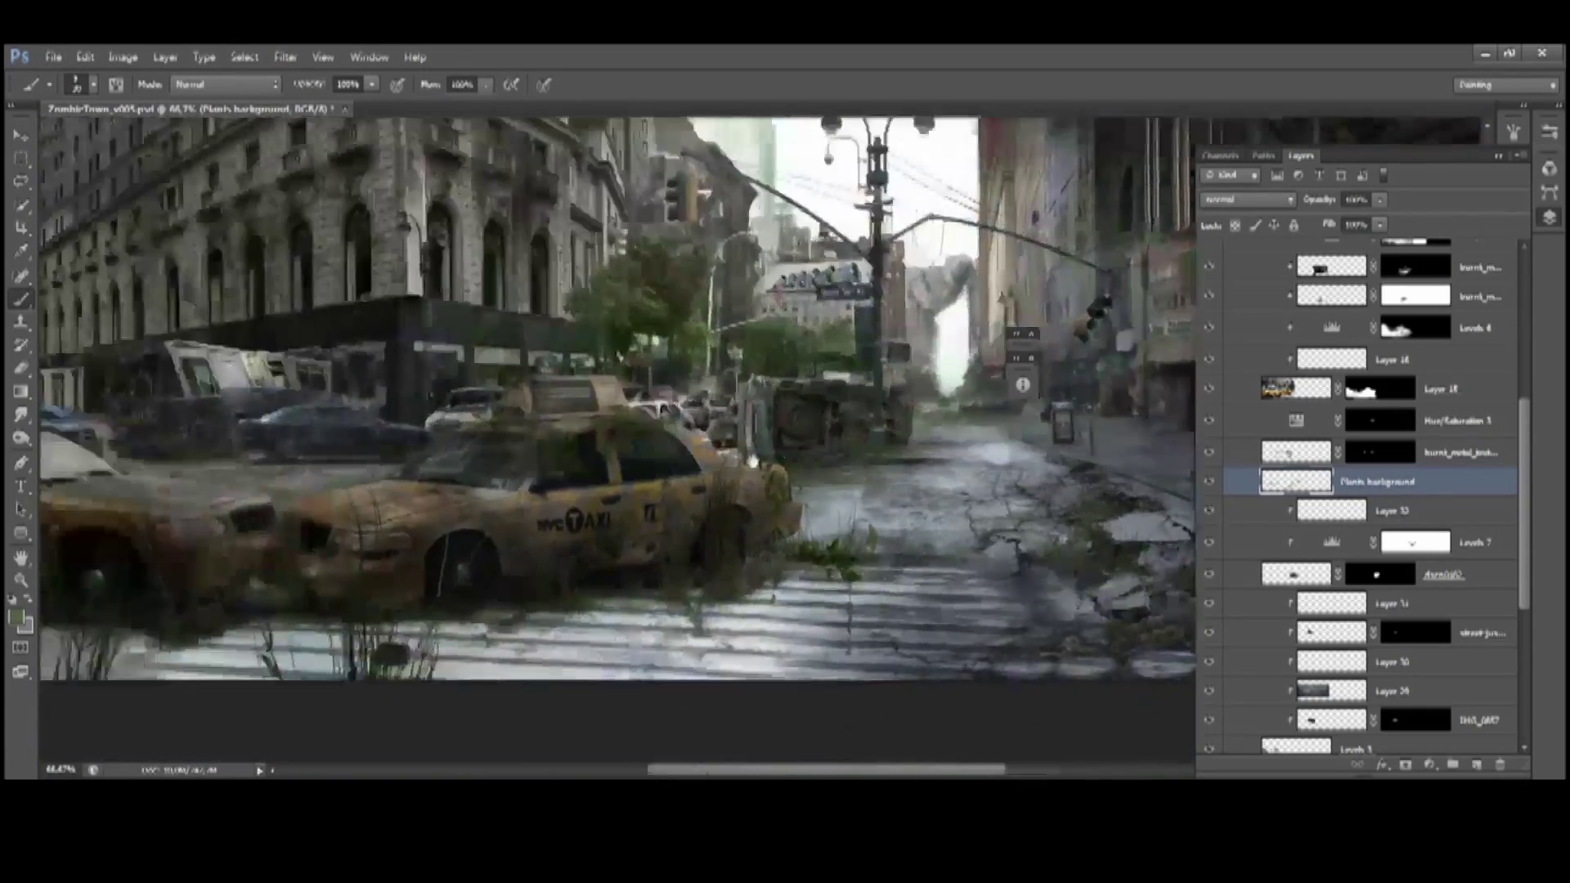
scroll(327, 421, up, 2)
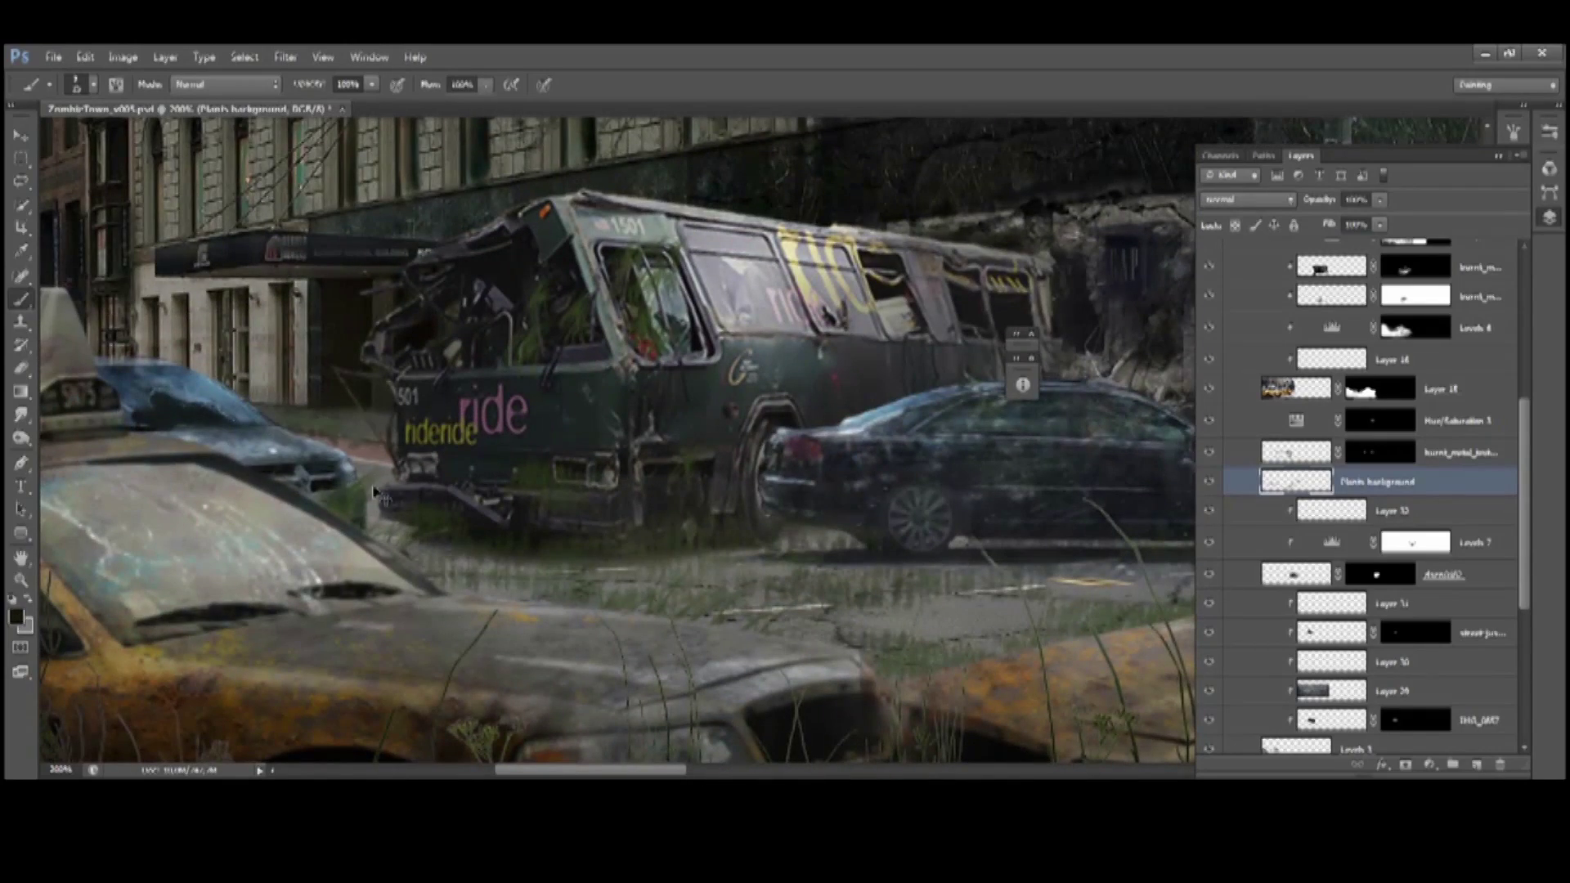
scroll(376, 490, down, 5)
scroll(1022, 434, up, 2)
Move the Grass_001, Grass_002 and Grass_003 plants into the Plants group and place the tall grass in front of the taxis
key(m)
scroll(1415, 417, up, 5)
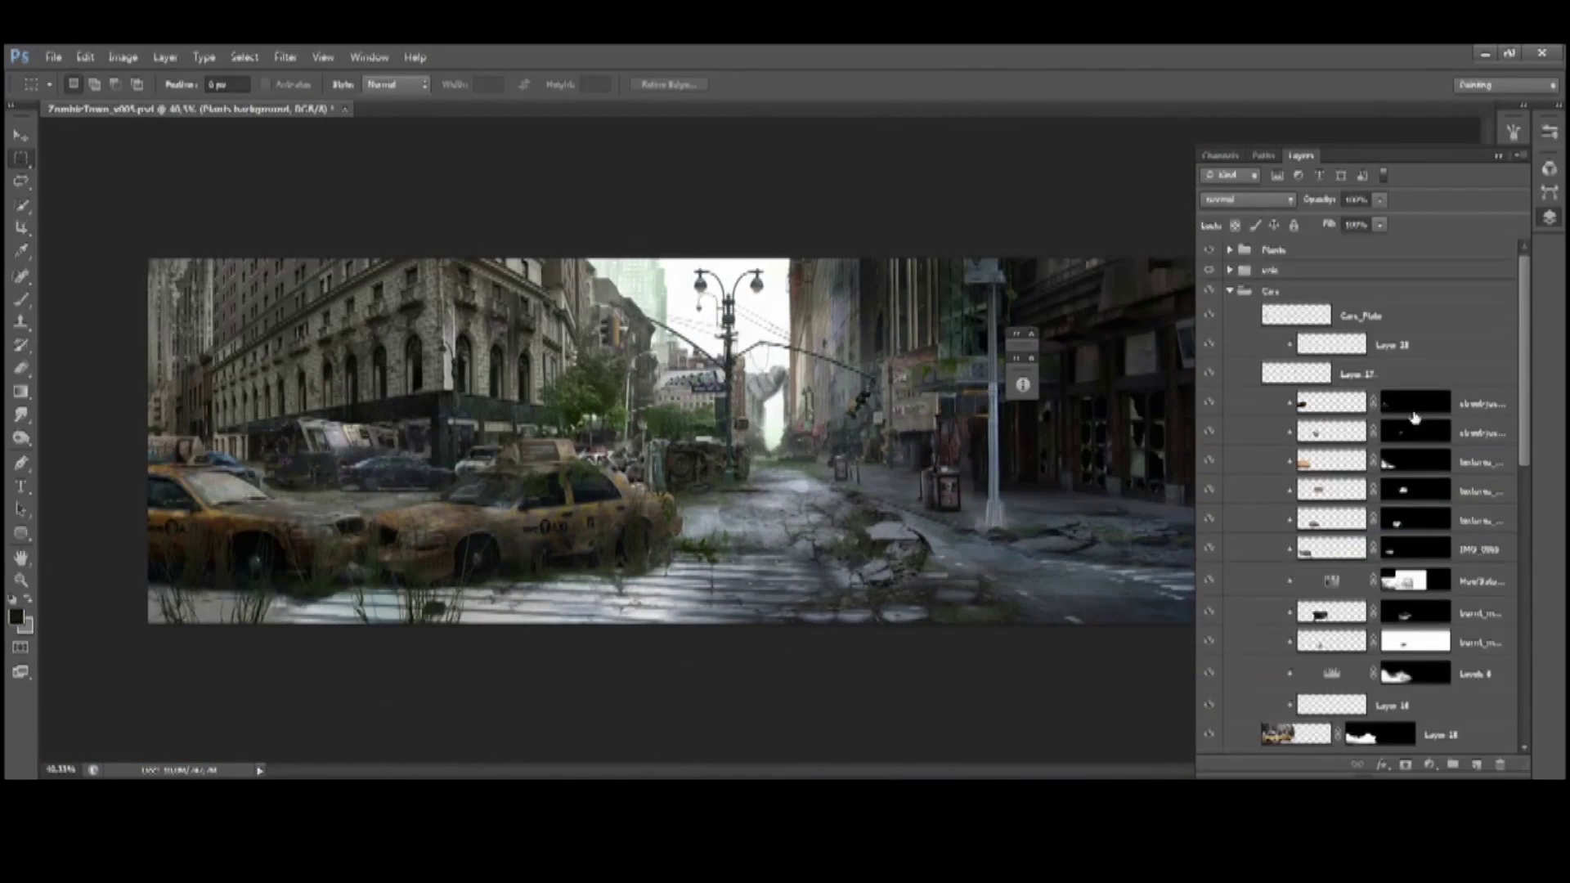
click(1228, 249)
click(1218, 391)
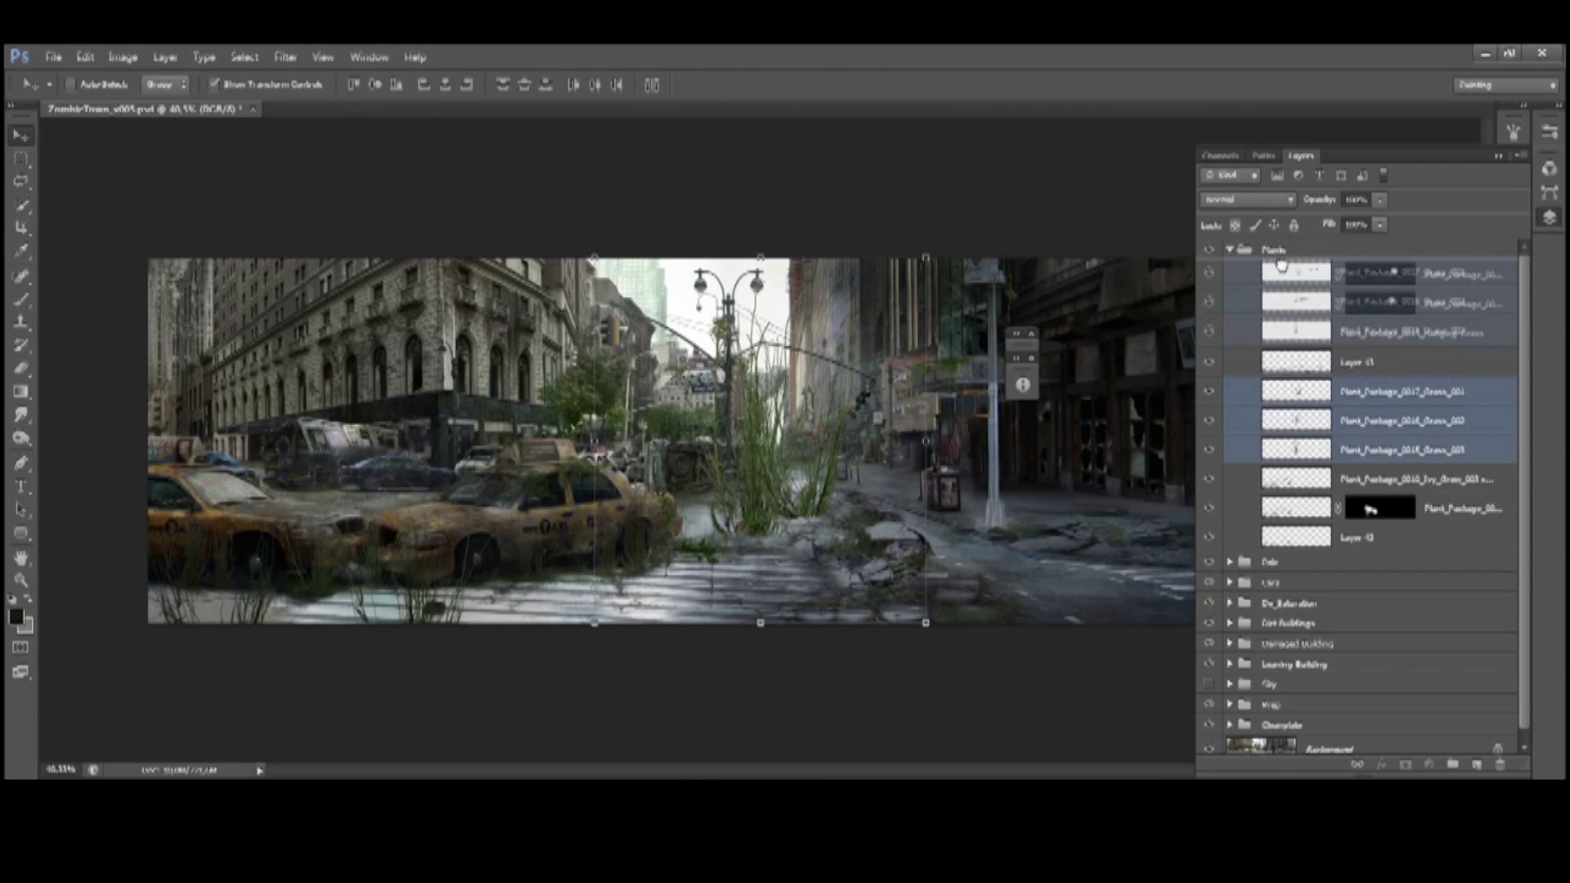
drag(761, 490, 554, 586)
key(alt+bracketleft)
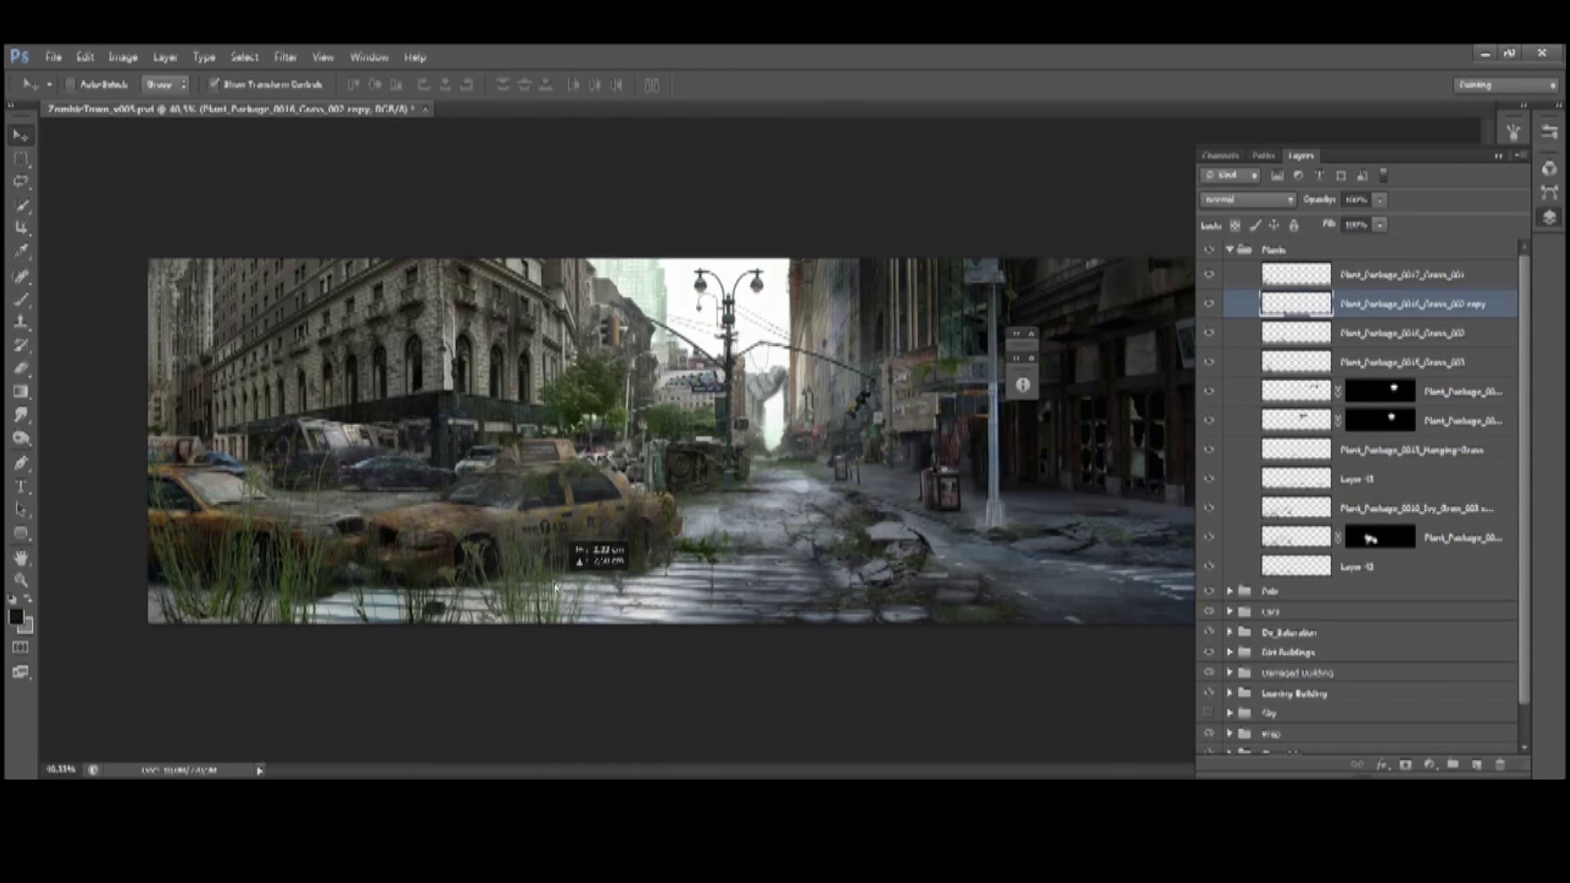
Undo the latest duplication and moves of the tall grass
key(ctrl+alt+z)
key(ctrl+alt+z)
key(ctrl+alt+z)
key(ctrl+alt+z)
key(ctrl+alt+z)
key(ctrl+alt+z)
Darken the tall foreground grass with Levels by lowering its midtones and adjusting the output range
key(ctrl+l)
drag(921, 642, 941, 646)
drag(913, 721, 1011, 720)
key(Return)
Duplicate the Grass_001 clump, scale the copy down and spread the copies along the foreground by the taxis
key(ctrl+j)
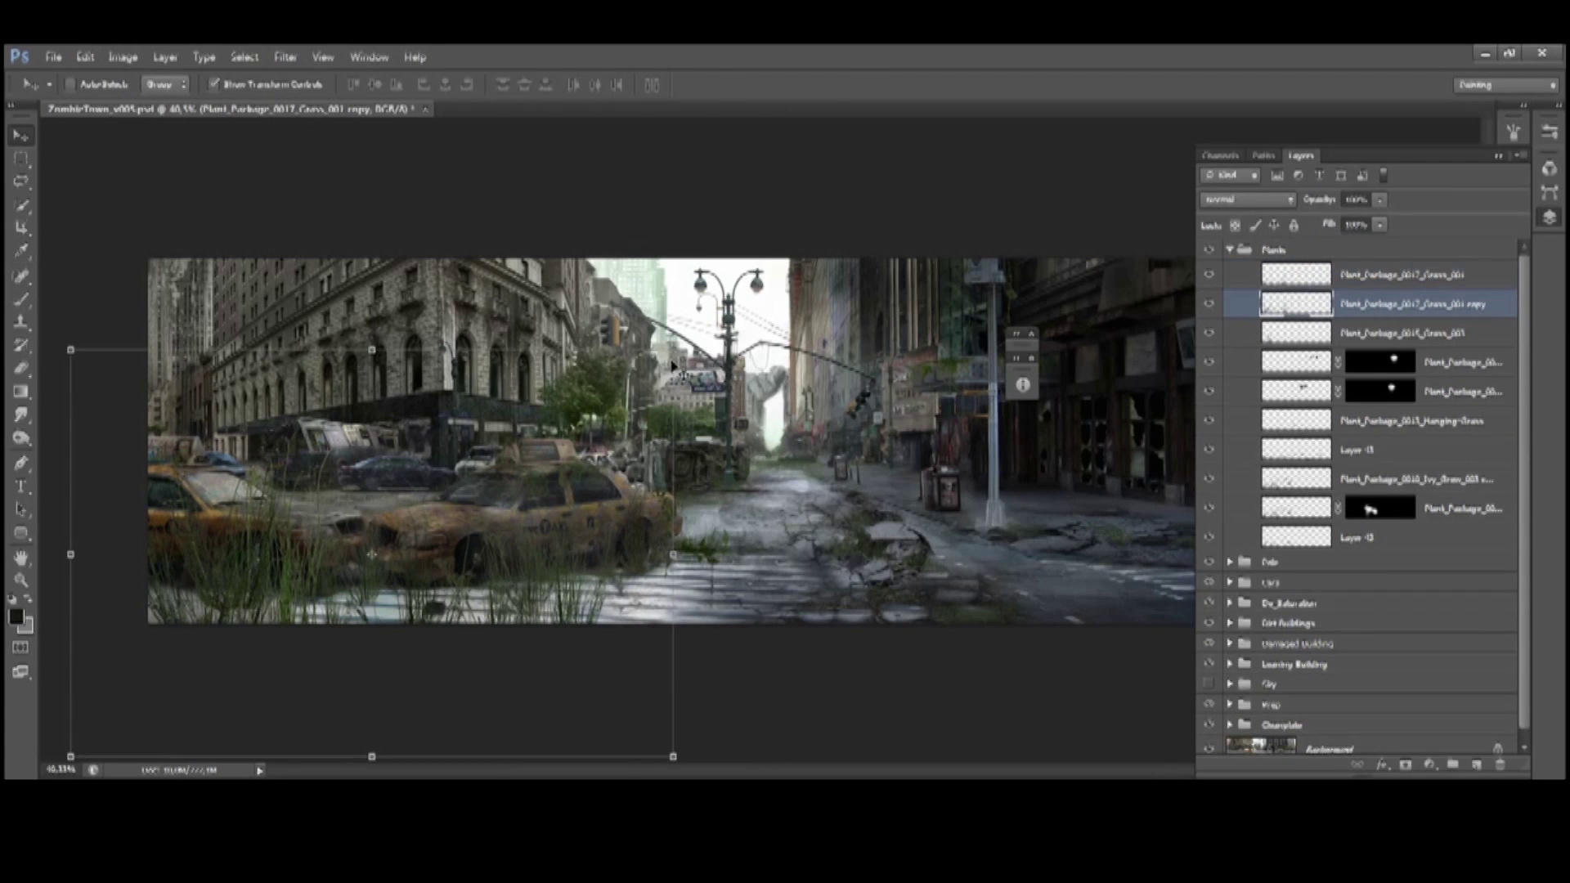
drag(666, 352, 560, 411)
key(Return)
drag(544, 552, 605, 553)
key(Return)
Place the deep green grass texture, stretch it flat over the street and reduce its saturation
key(alt+Tab)
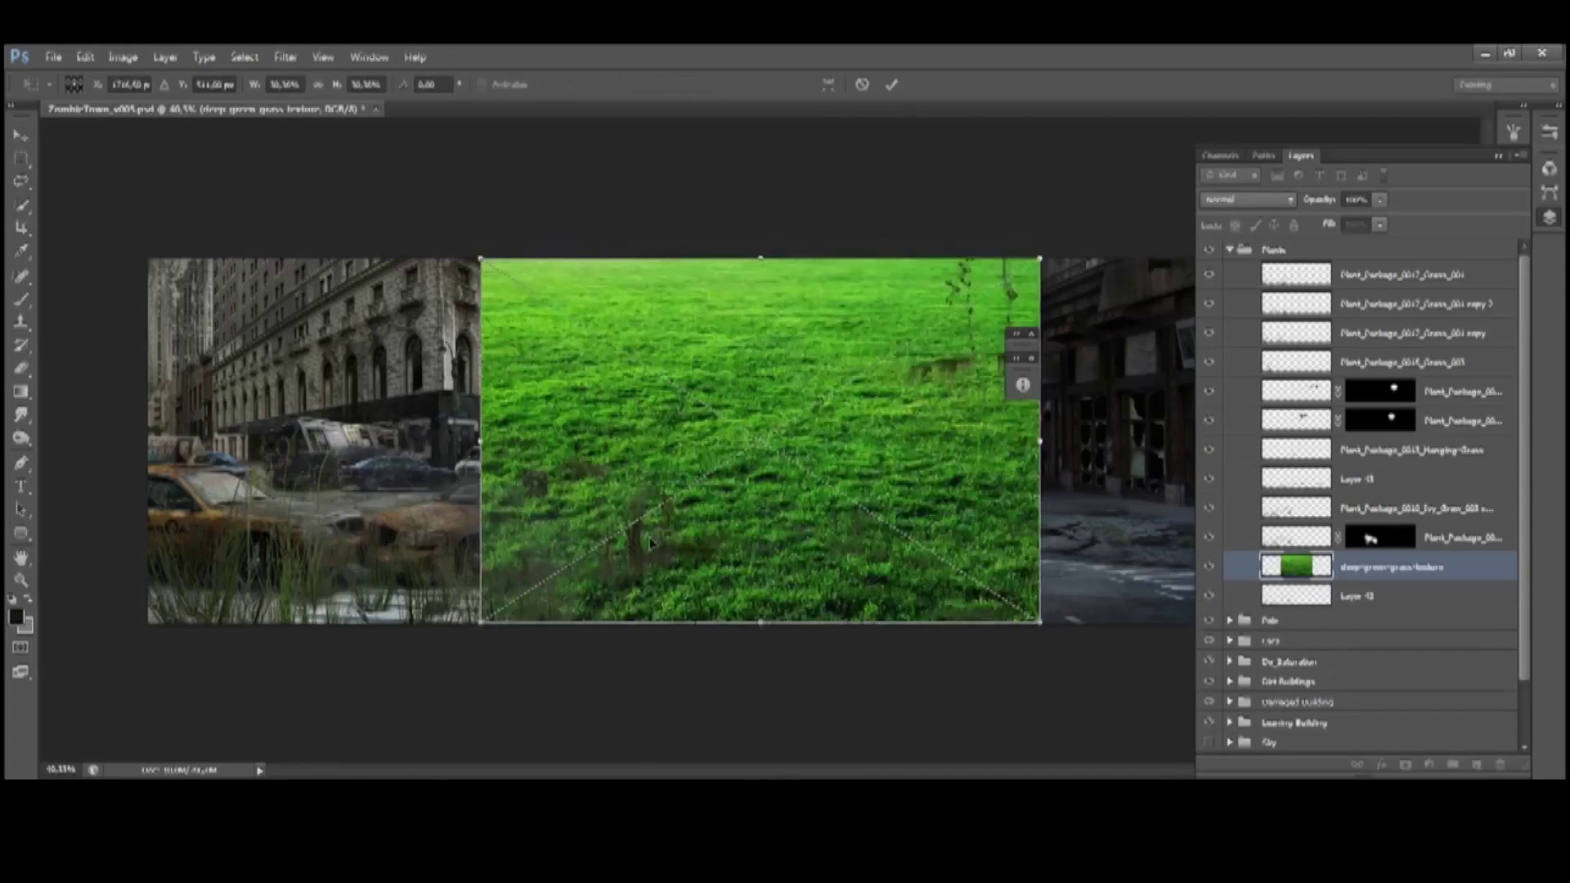
drag(480, 624, 106, 725)
key(Return)
key(ctrl+u)
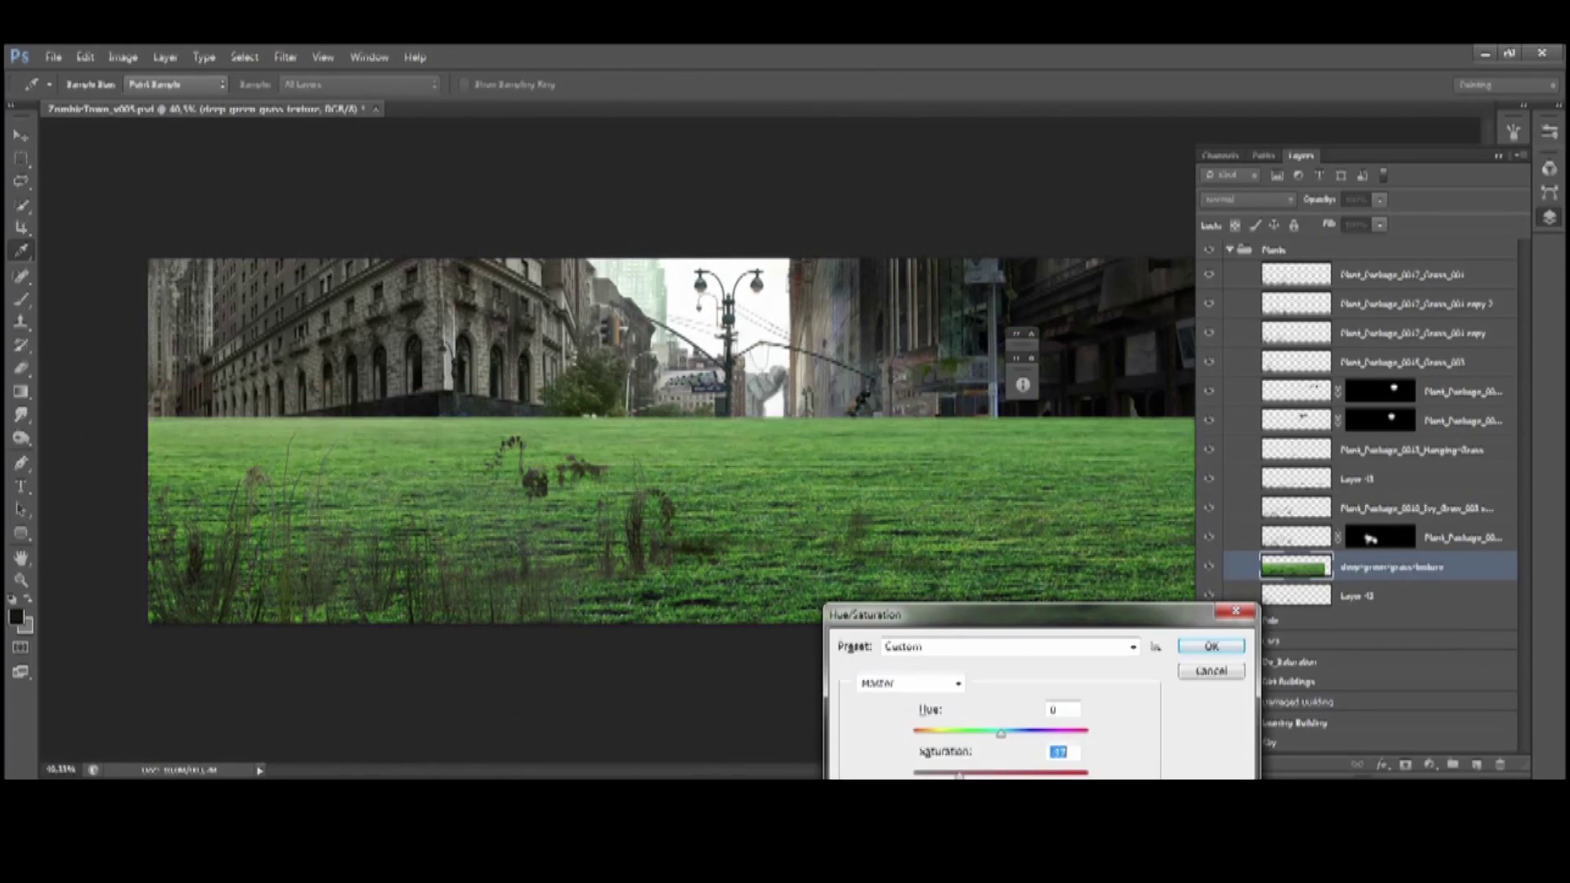
key(Return)
Hide the grass texture with an inverted mask and paint it back in over the street around the taxis
key(ctrl+i)
key(b)
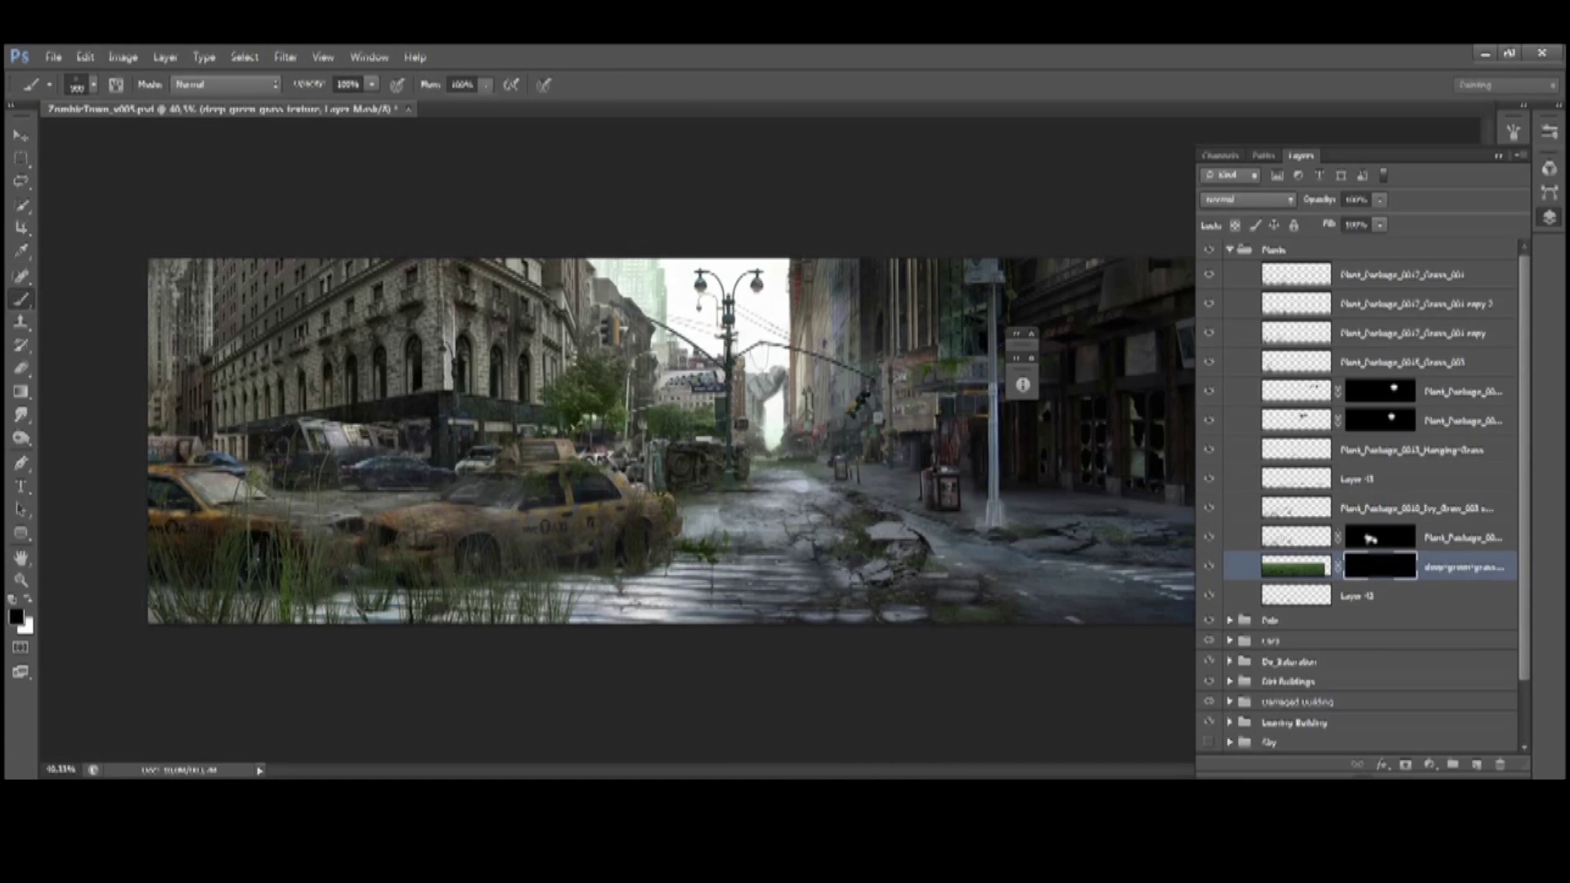
drag(458, 605, 650, 581)
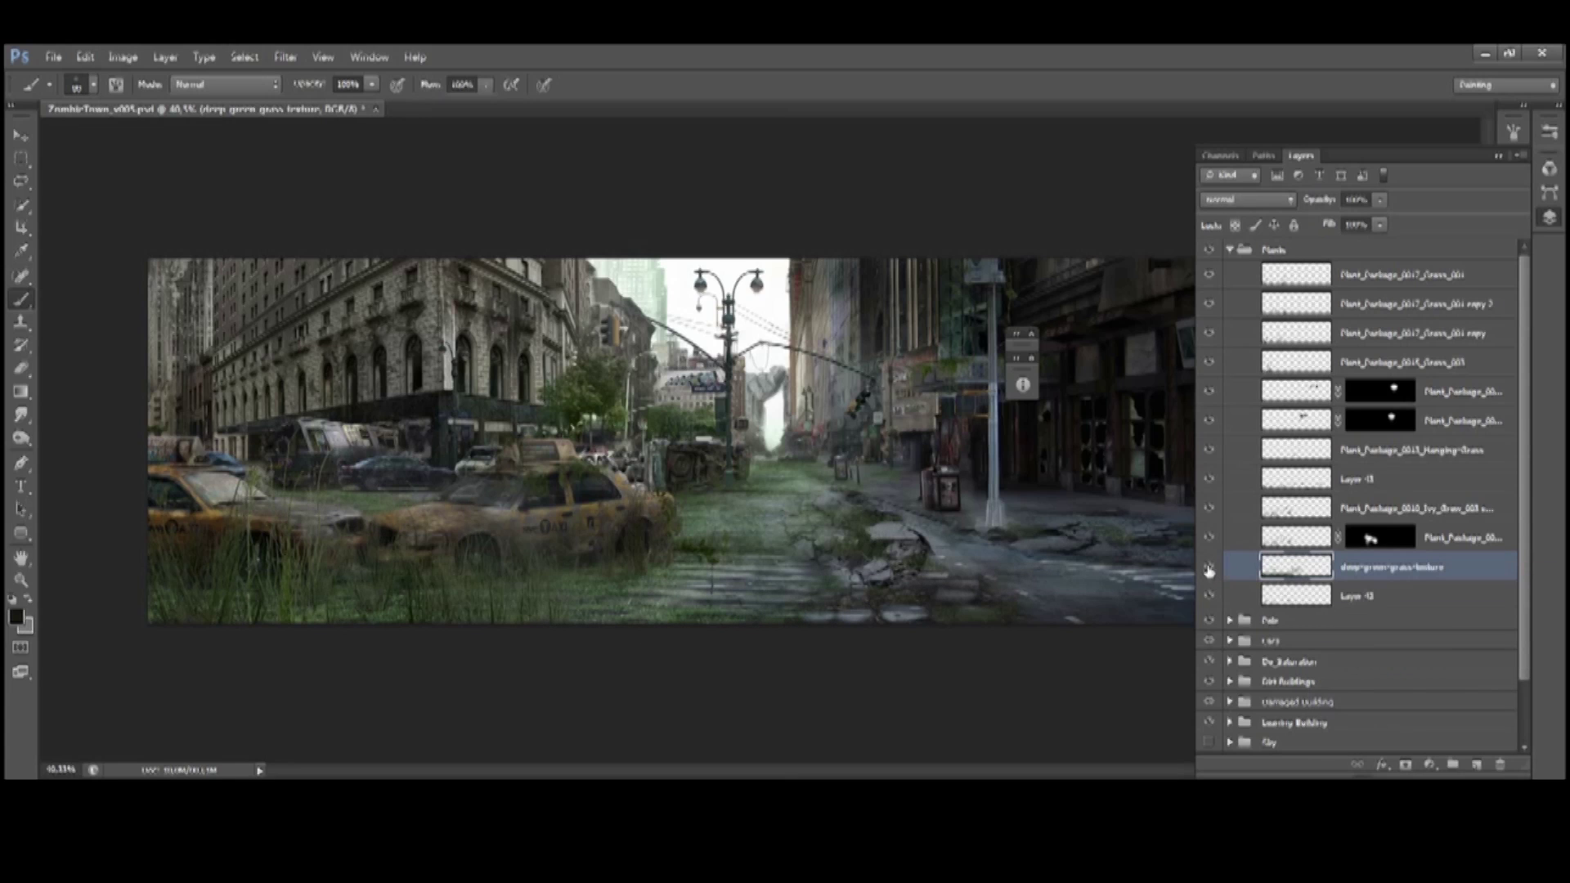
Darken the street grass texture with Levels and set its blend mode to Multiply
key(ctrl+t)
key(Return)
key(ctrl+l)
drag(921, 640, 949, 645)
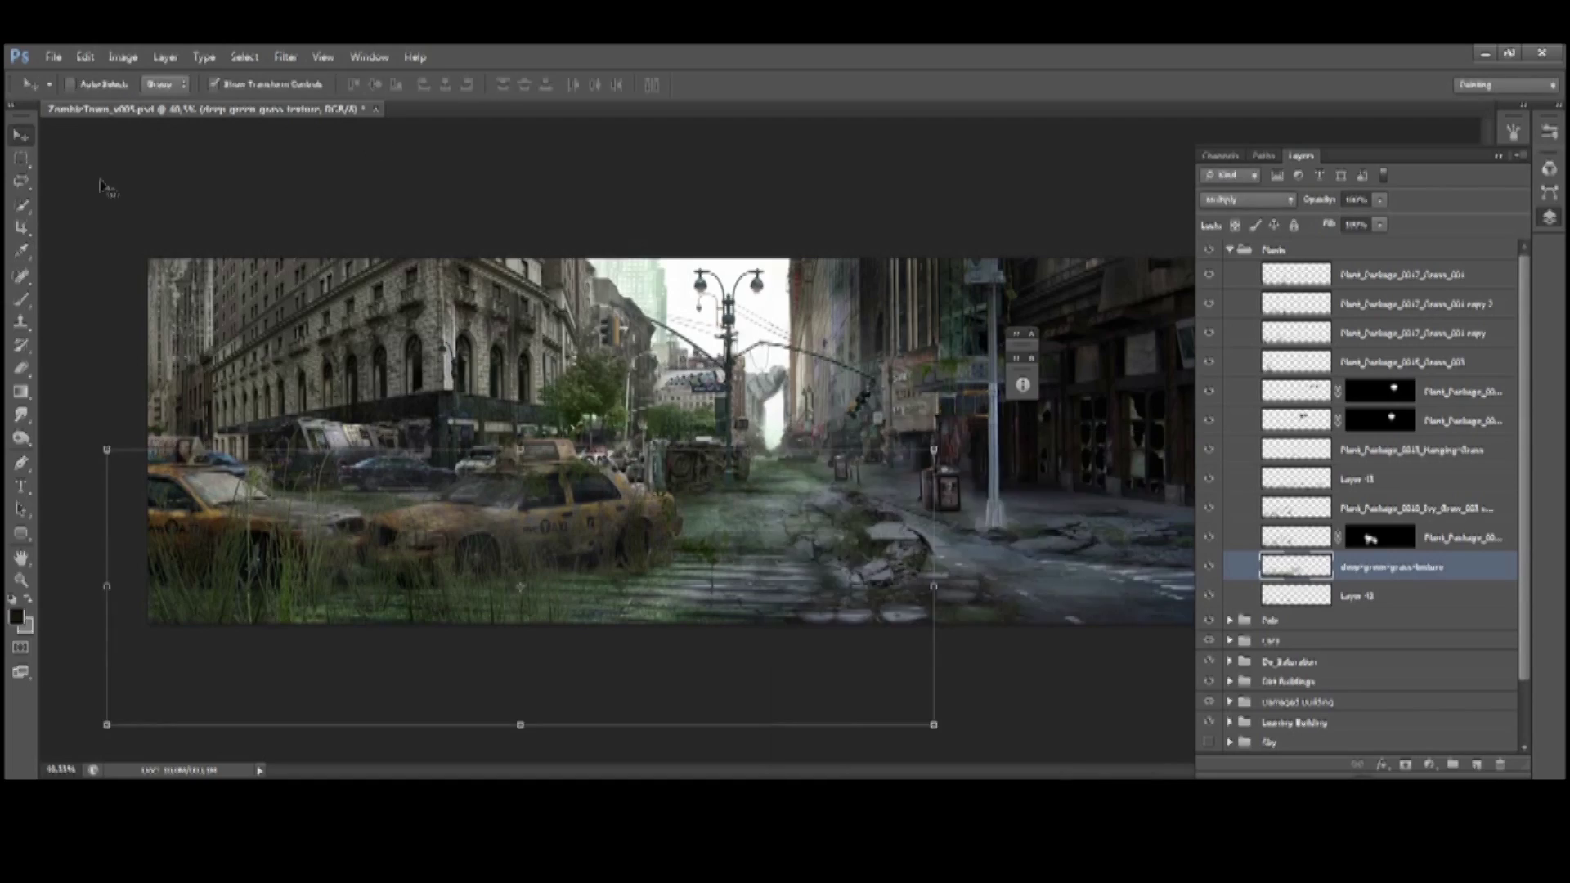
key(ctrl+plus)
key(ctrl+plus)
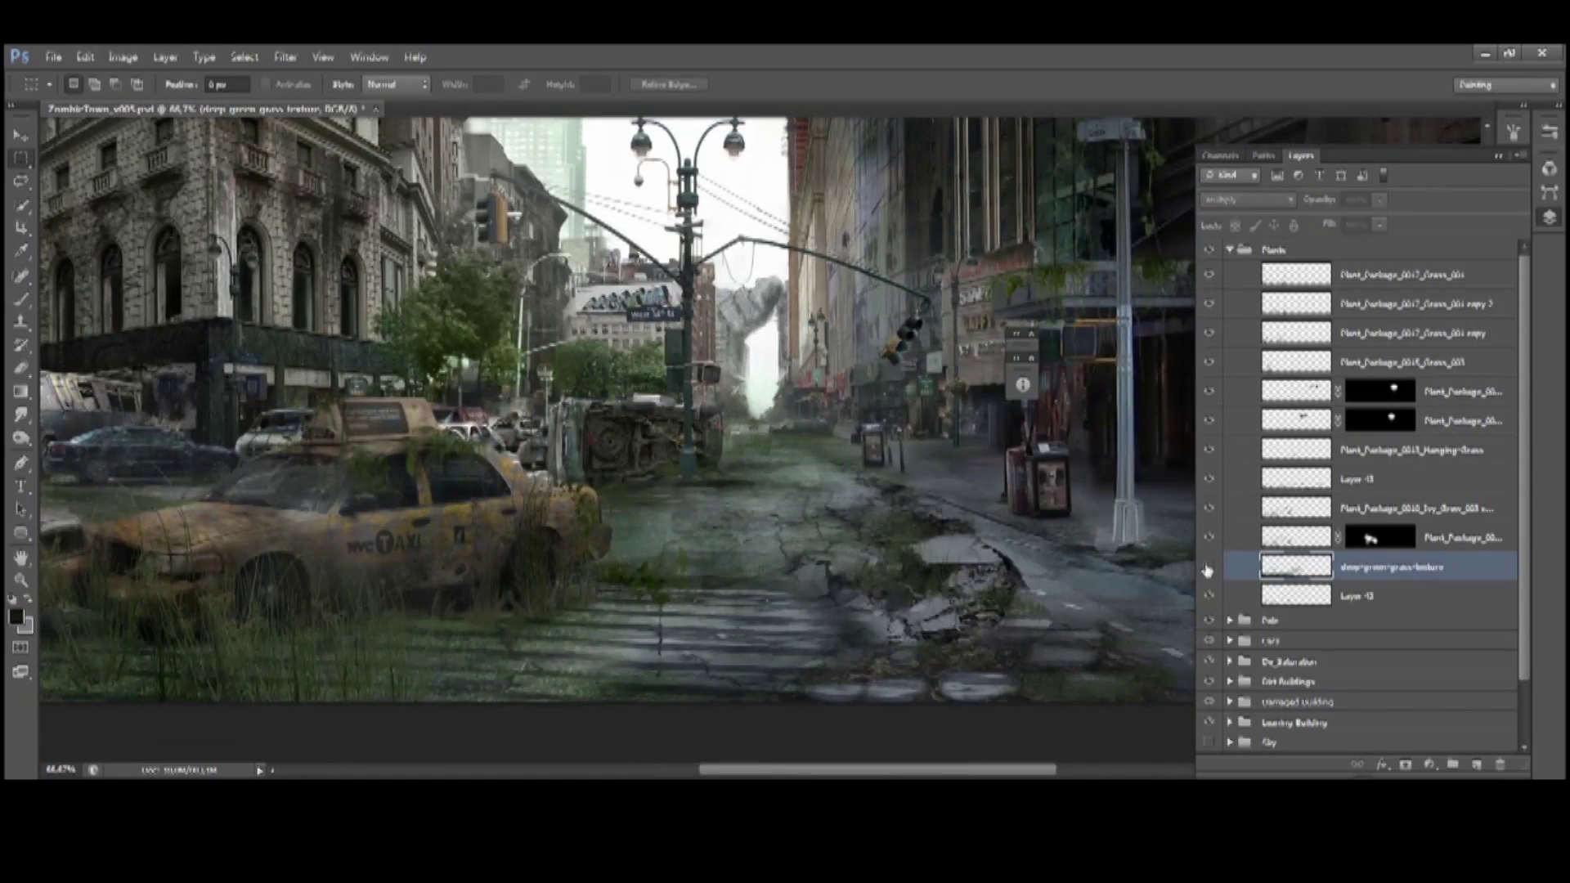
key(ctrl+minus)
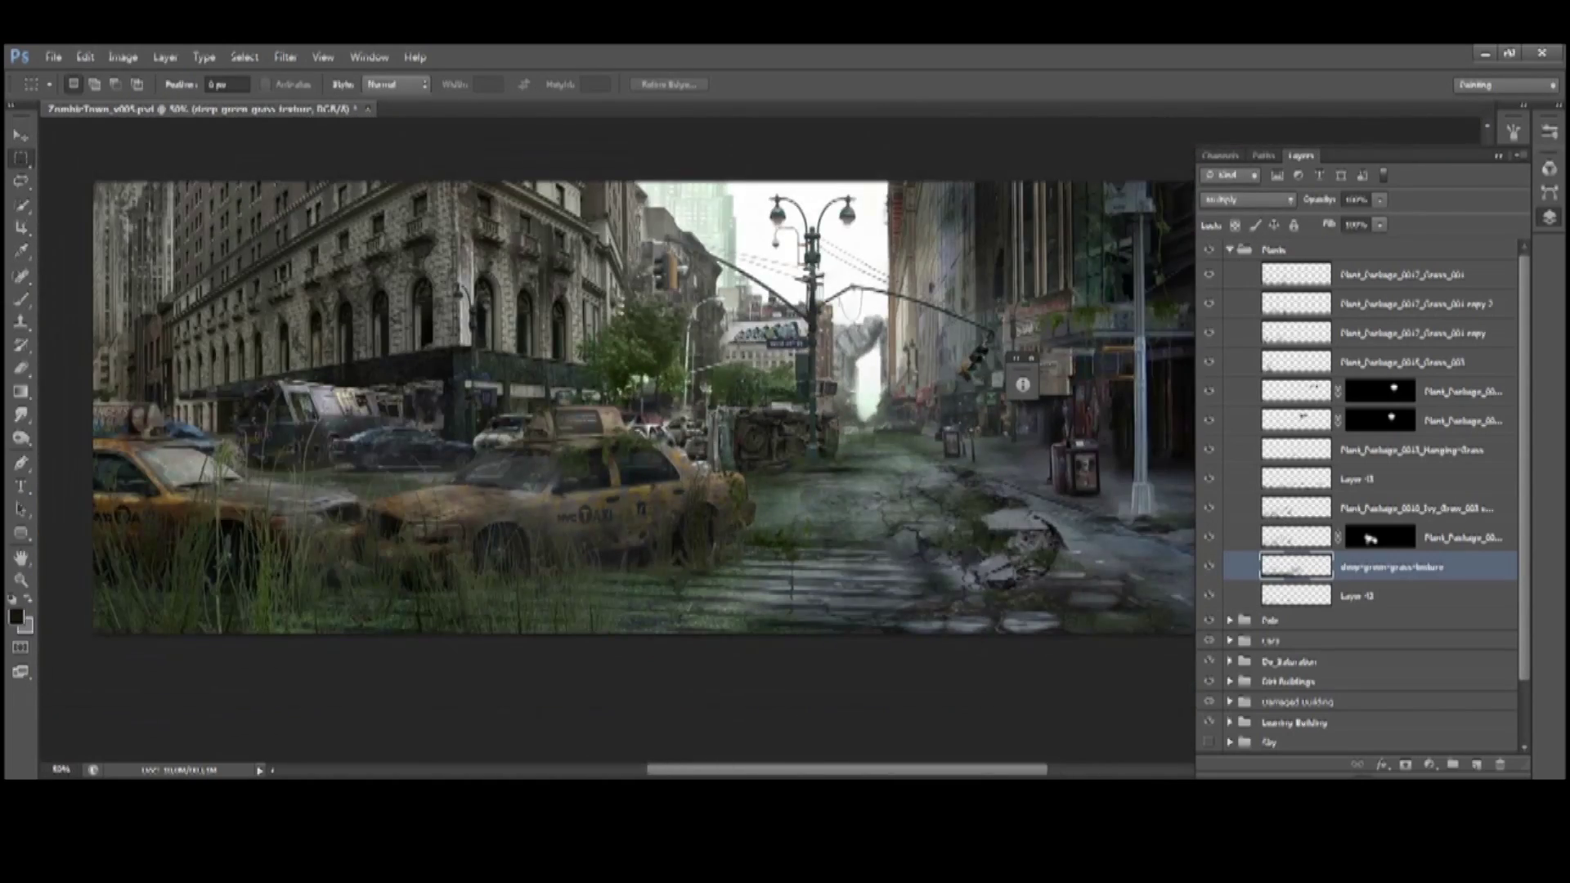
Place a second deep green grass texture over the street near the hole and change its blend mode to Overlay
key(alt+Tab)
drag(367, 228, 736, 573)
key(ctrl+plus)
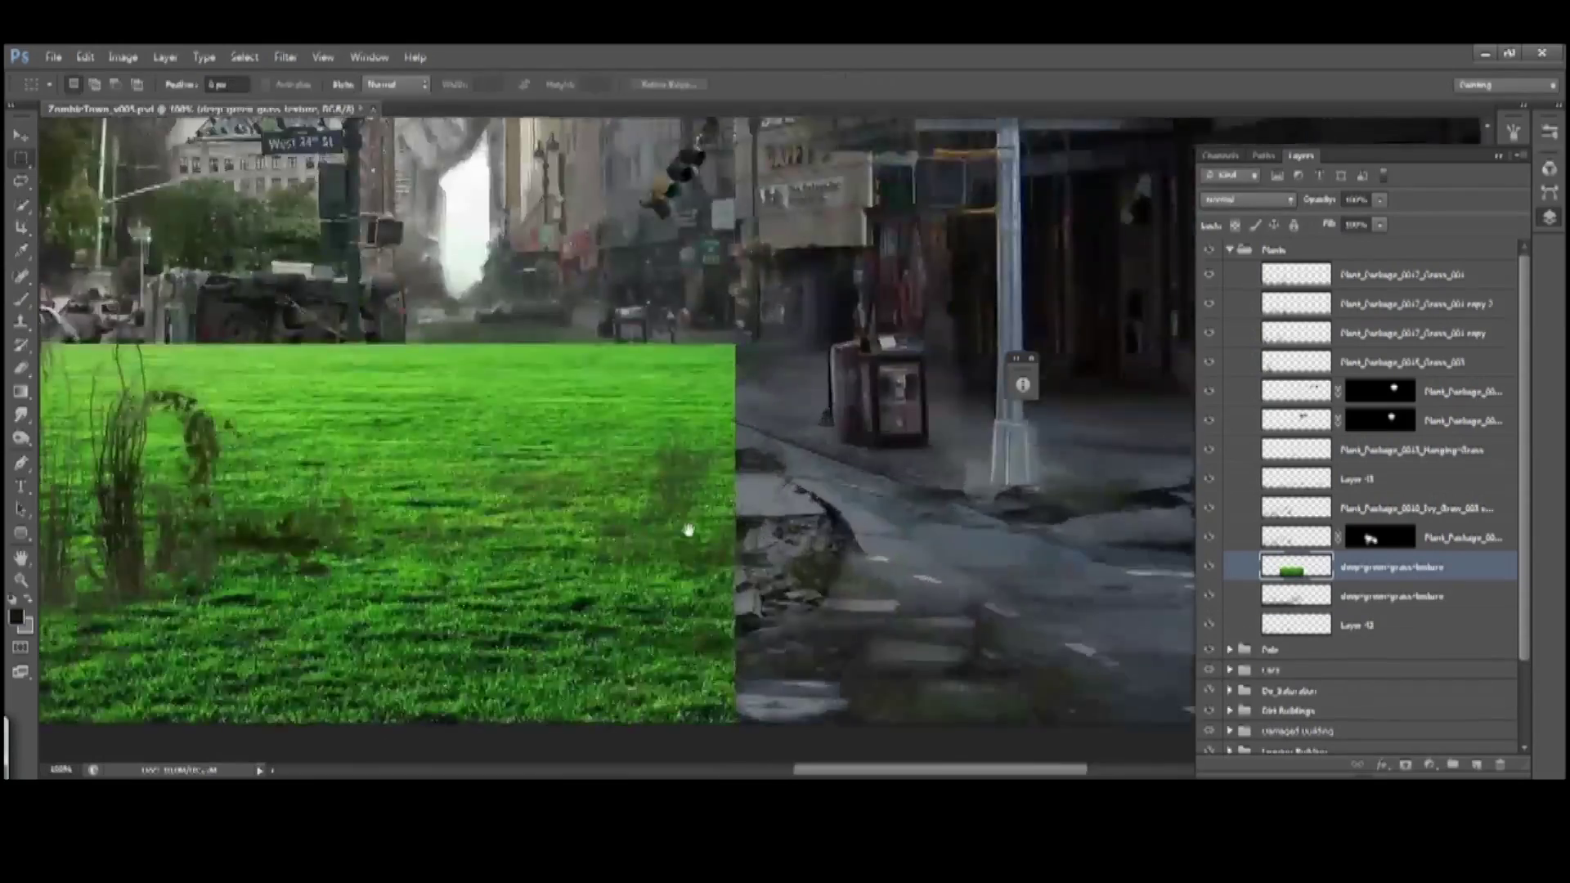
key(Return)
key(shift+plus)
key(shift+plus)
key(shift+plus)
key(shift+plus)
Adjust the second grass texture with Hue/Saturation
key(ctrl+u)
drag(1003, 747, 1209, 648)
click(1209, 646)
Paint the second grass texture in over the street and crosswalk through its black mask, and adjust its tones with Levels
key(b)
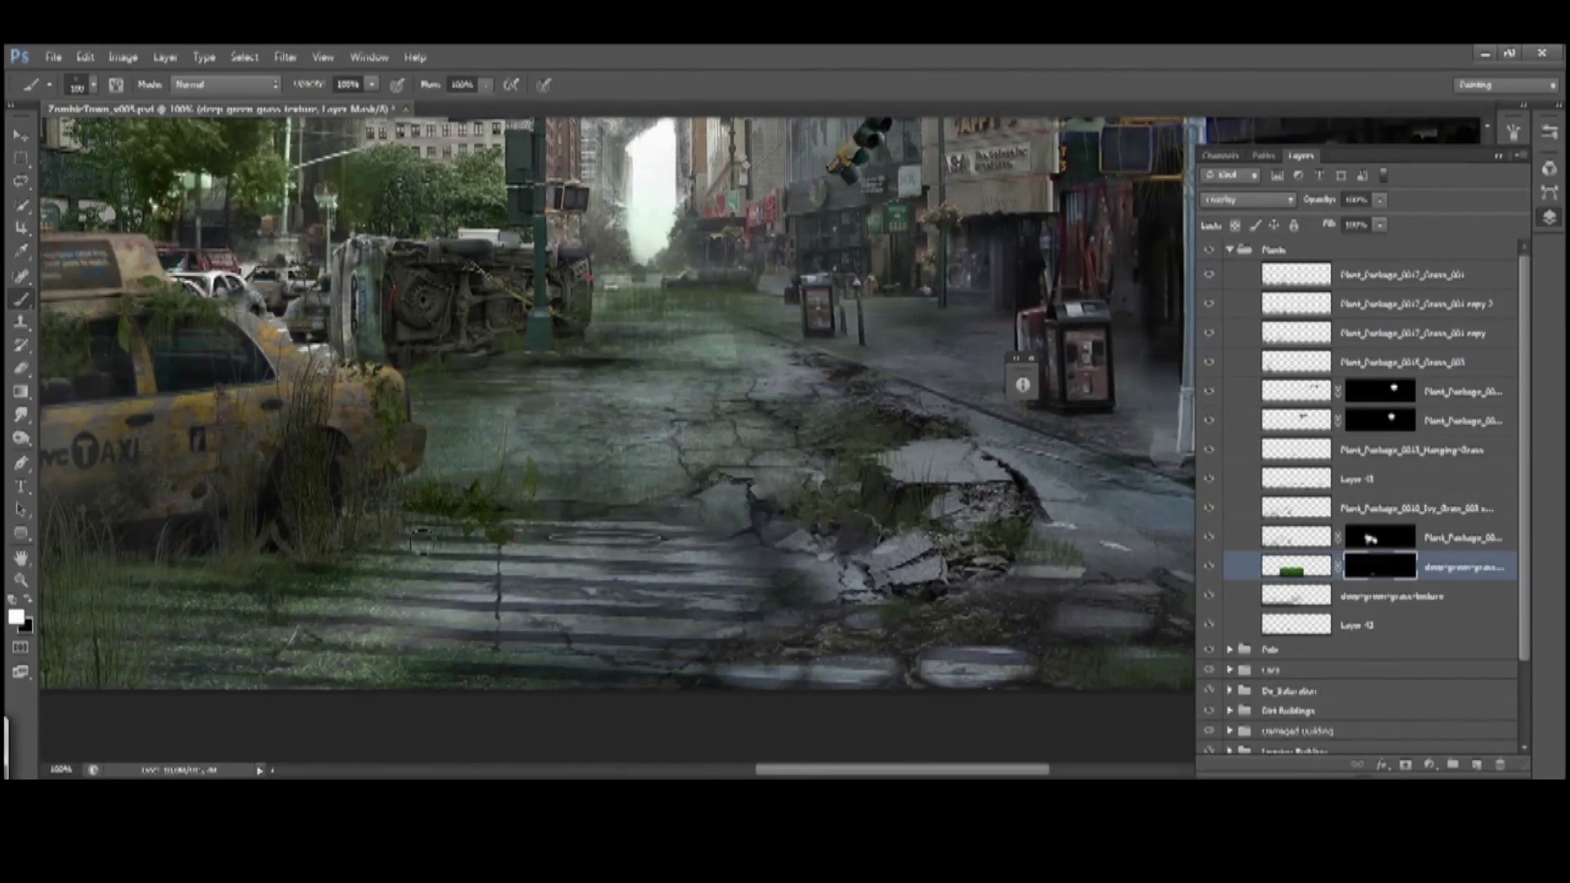
key(ctrl+minus)
key(ctrl+minus)
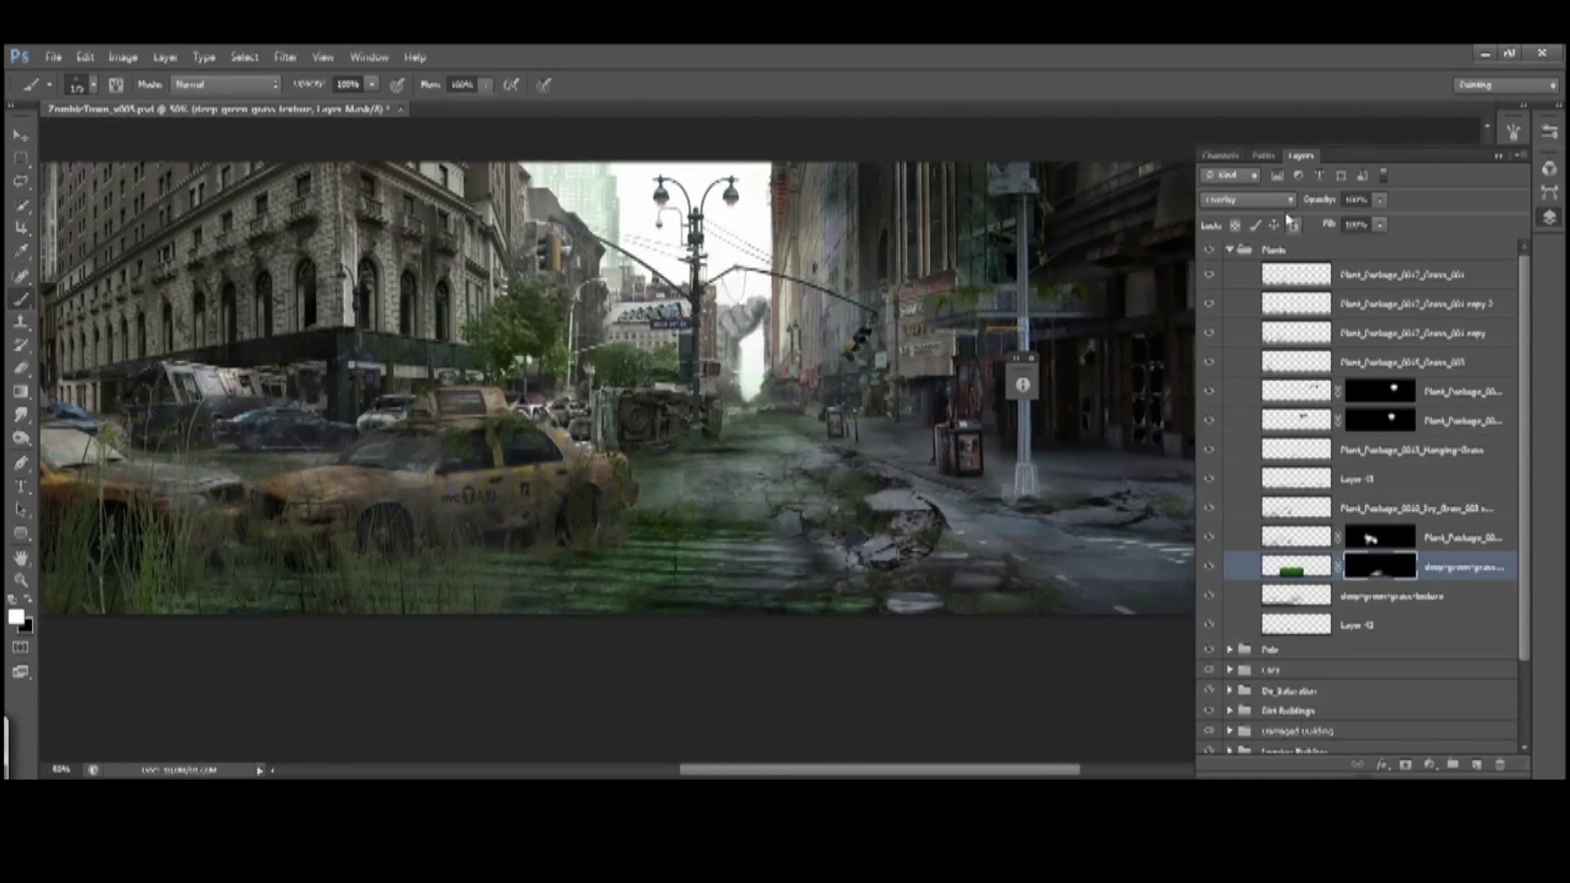
key(ctrl+l)
key(Return)
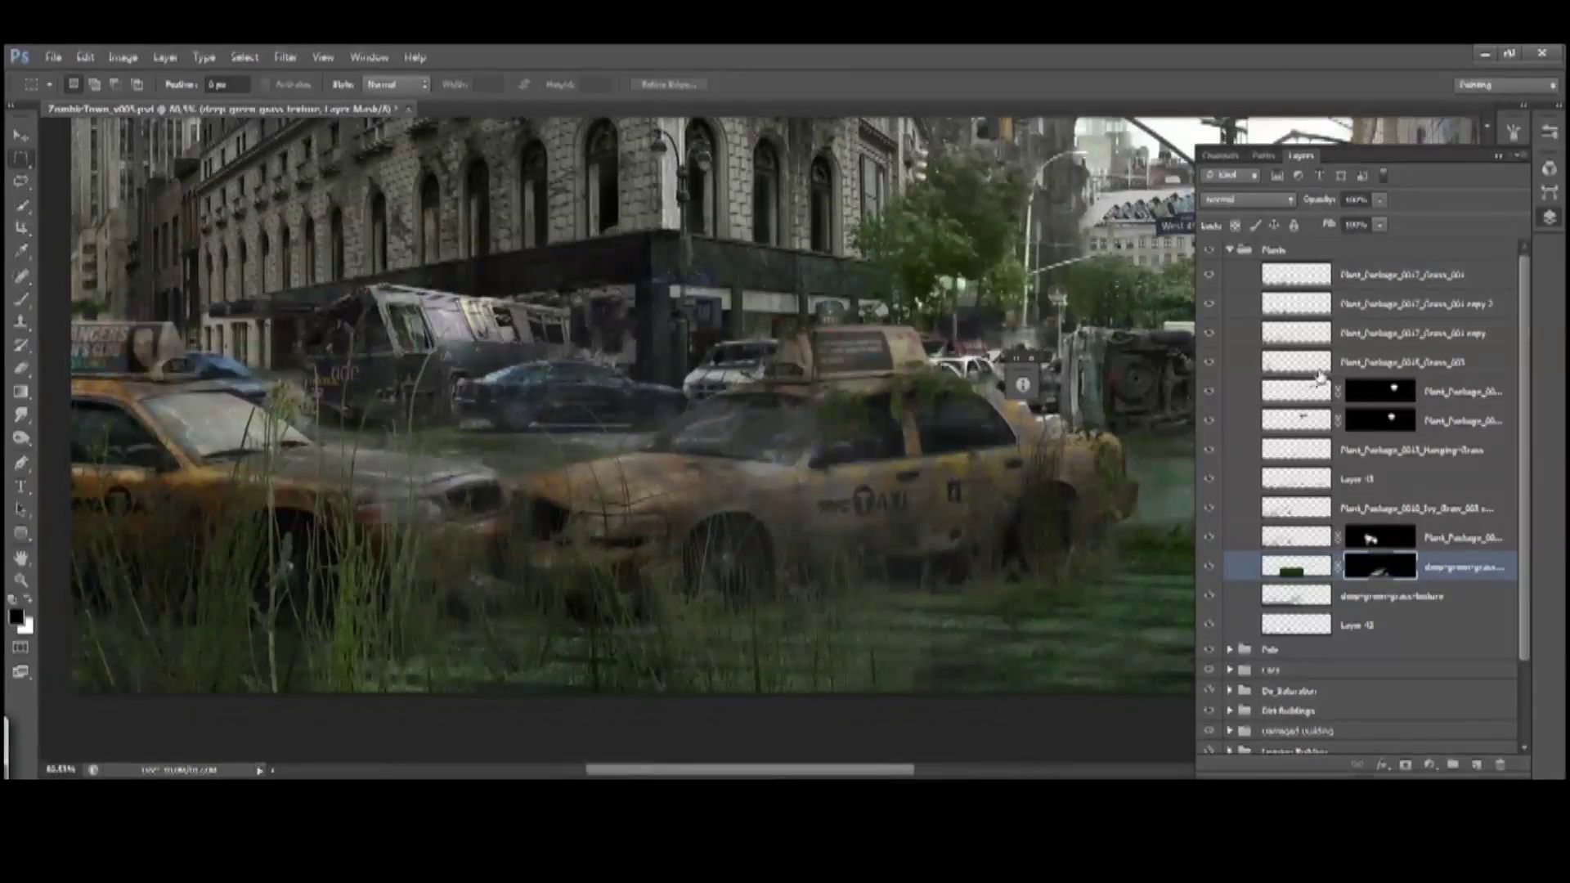
Darken the topmost Grass_001 layer with Levels by lowering its output white
key(alt+period)
key(ctrl+l)
drag(1033, 717, 963, 720)
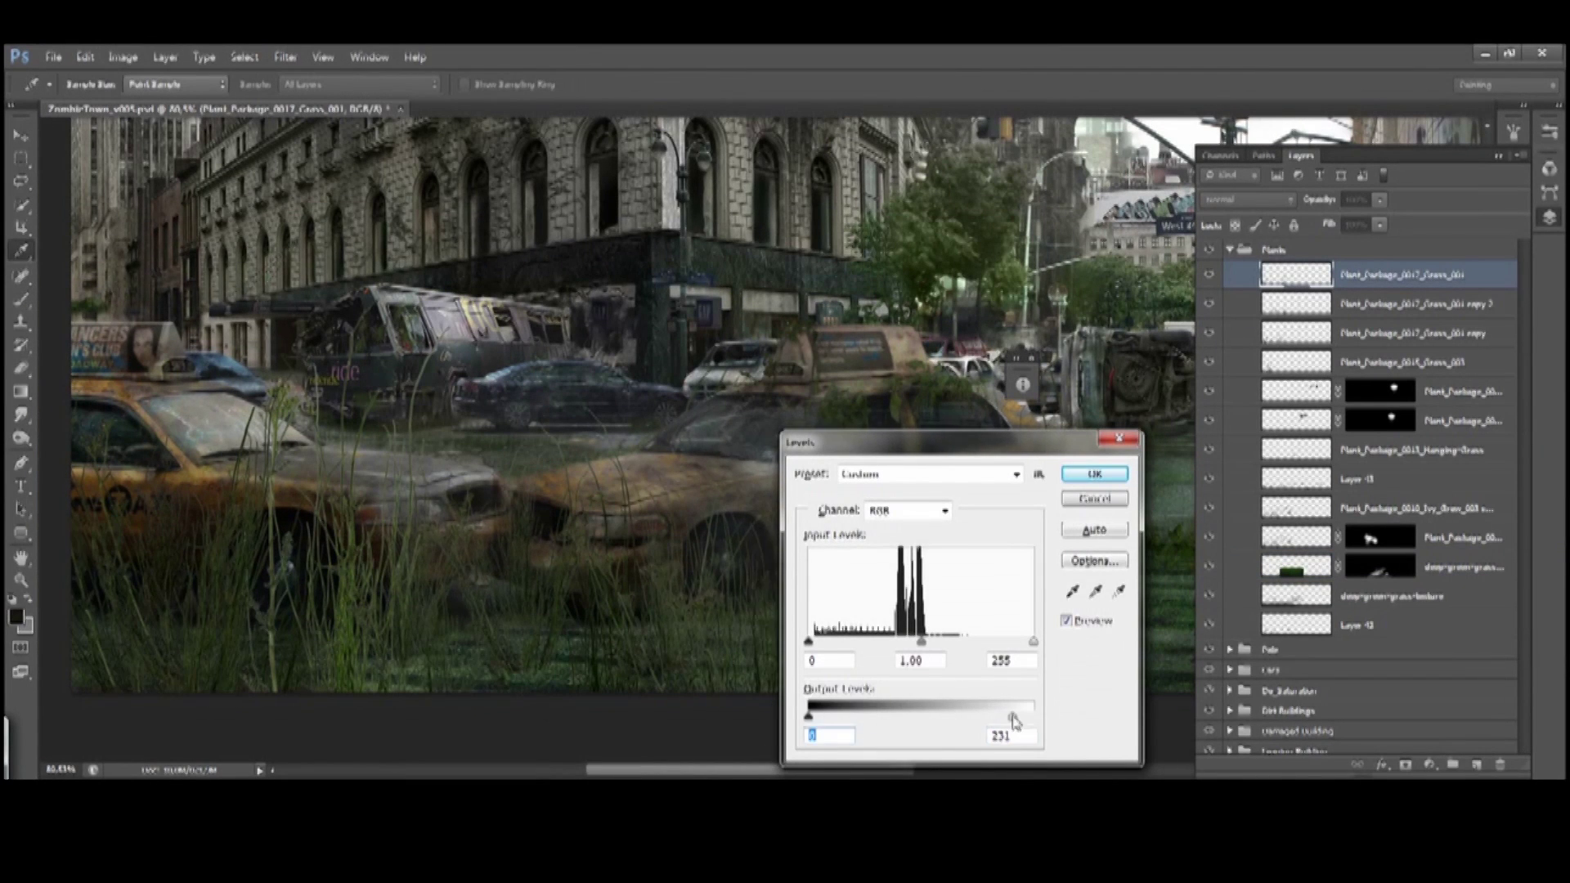
key(Return)
key(ctrl+minus)
key(ctrl+minus)
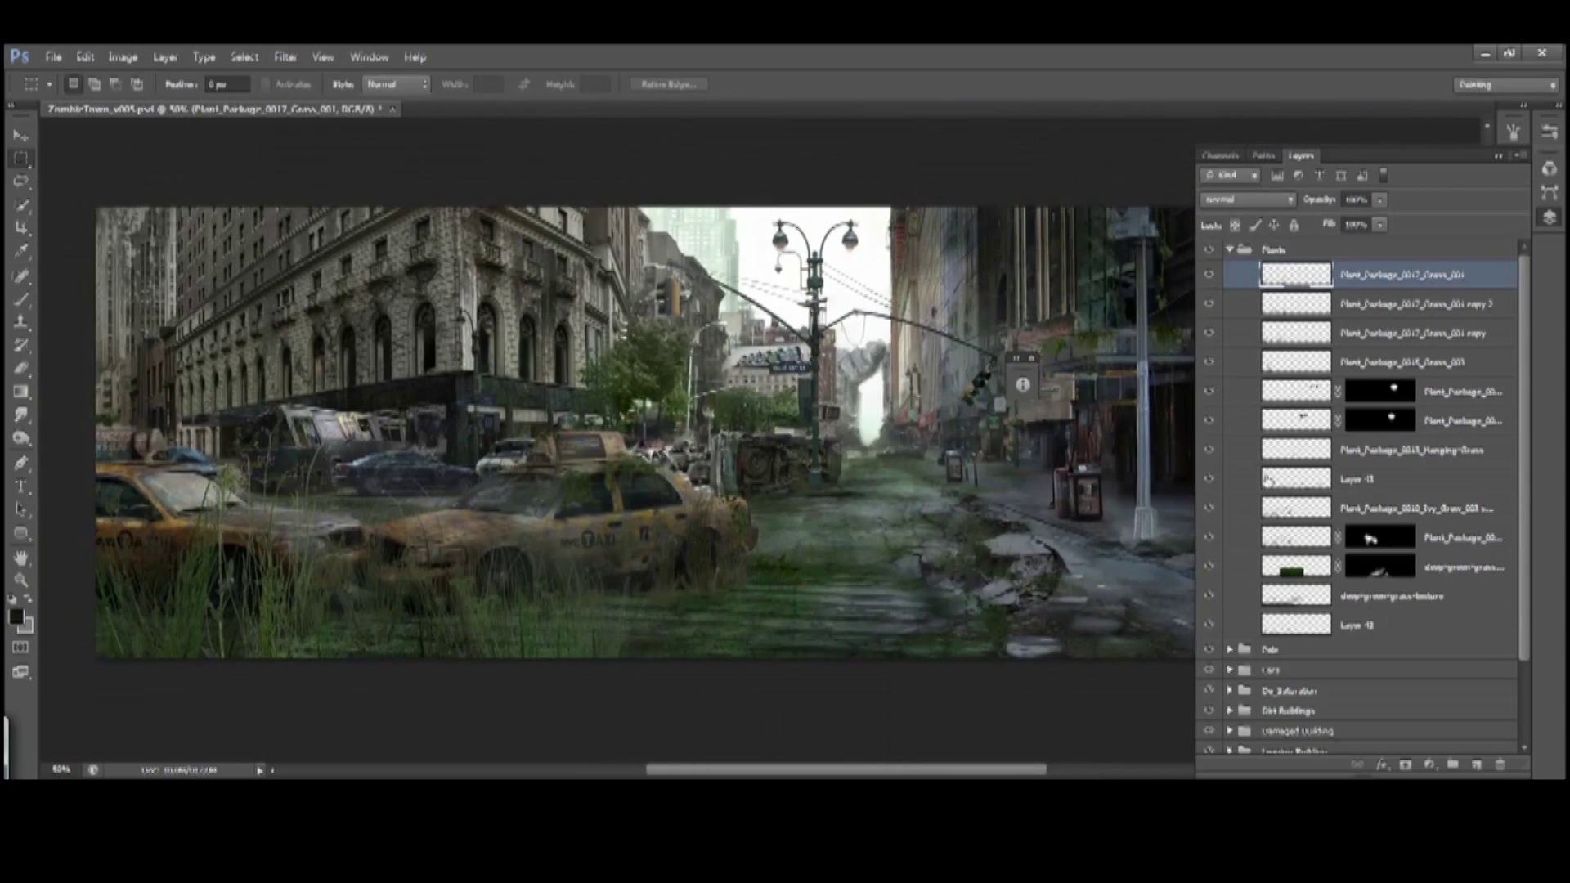
Darken the next Grass_001 copy in the Plants group with Levels
click(1218, 305)
key(ctrl+l)
key(Return)
key(ctrl+plus)
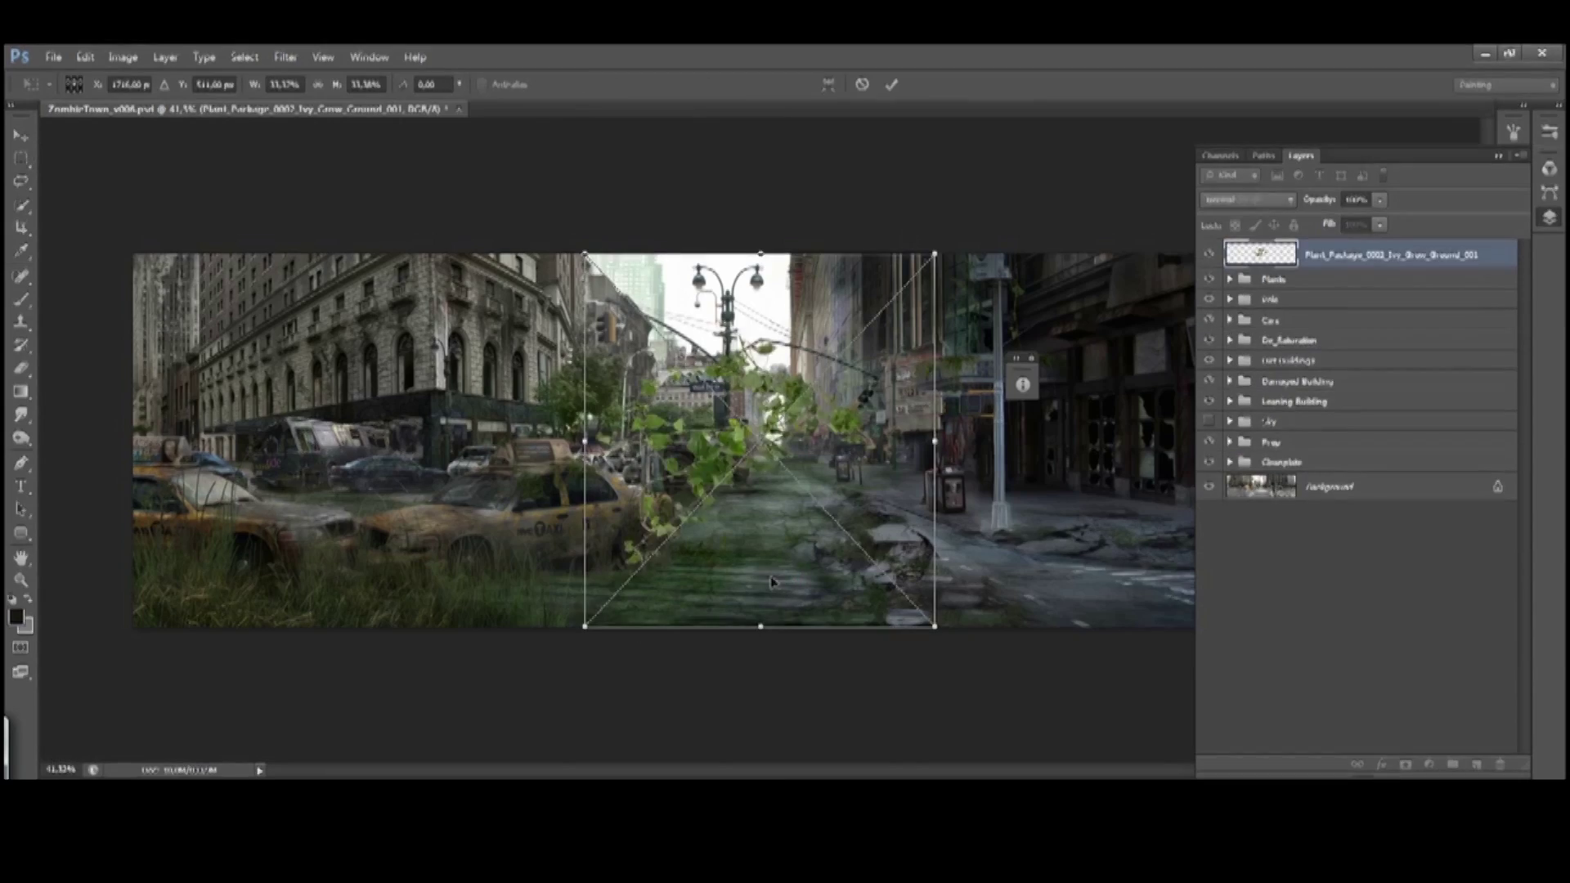
Scale down the Ivy_Grow_Ground_001 plant and lay it on the grassy street beside the right taxi
drag(932, 246, 813, 488)
right_click(679, 603)
key(Escape)
key(Return)
Darken the ground ivy with Levels at midtones 0.74 and add a new empty layer above it
key(ctrl+l)
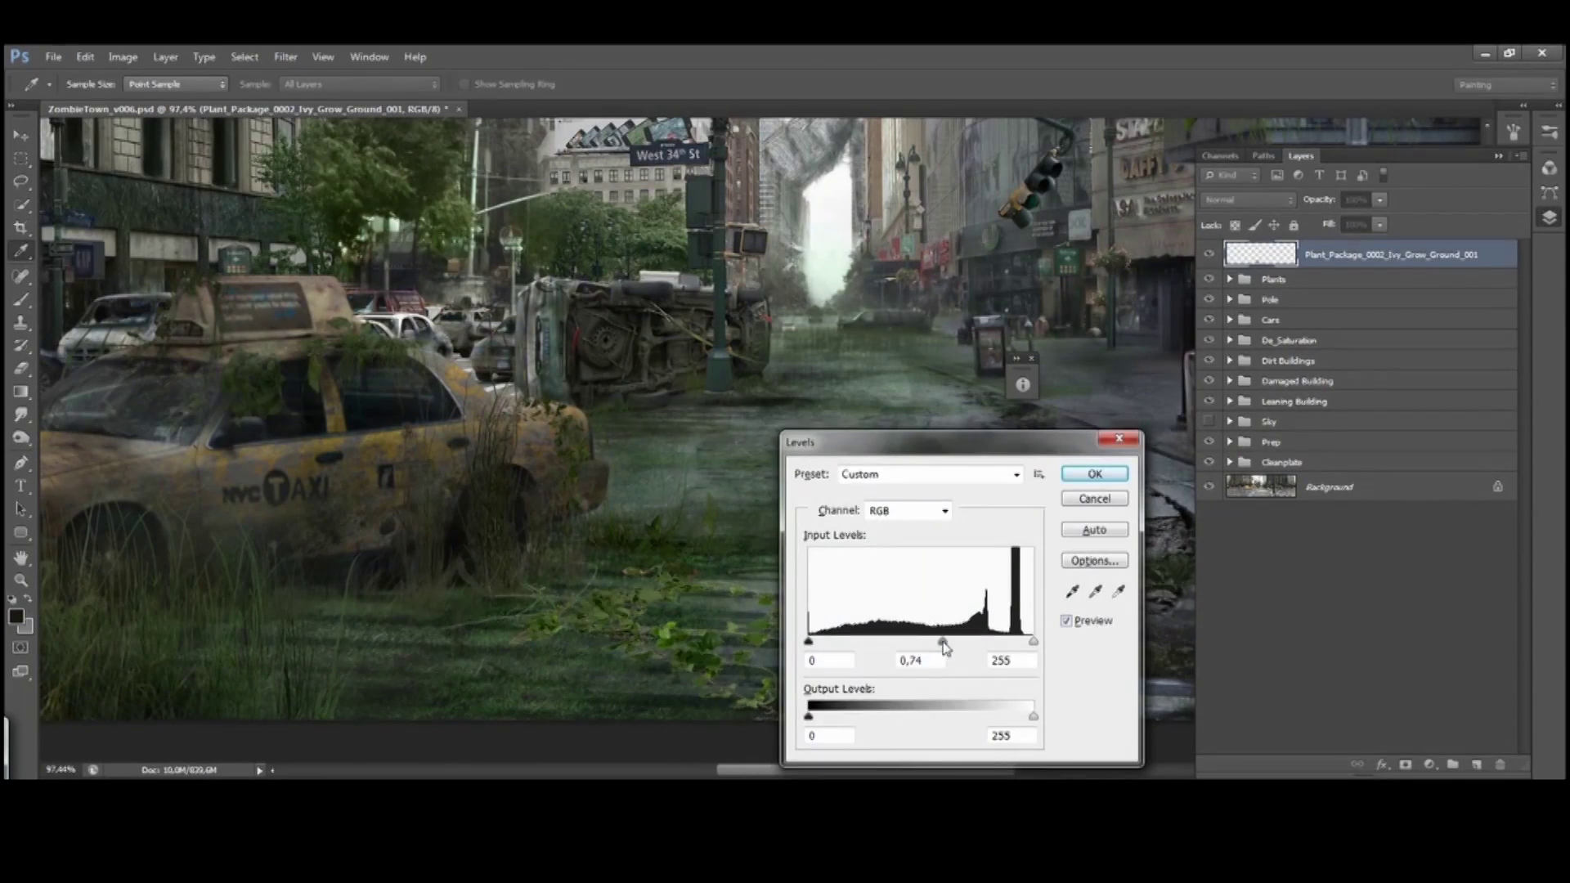
key(Return)
key(ctrl+shift+alt+n)
key(m)
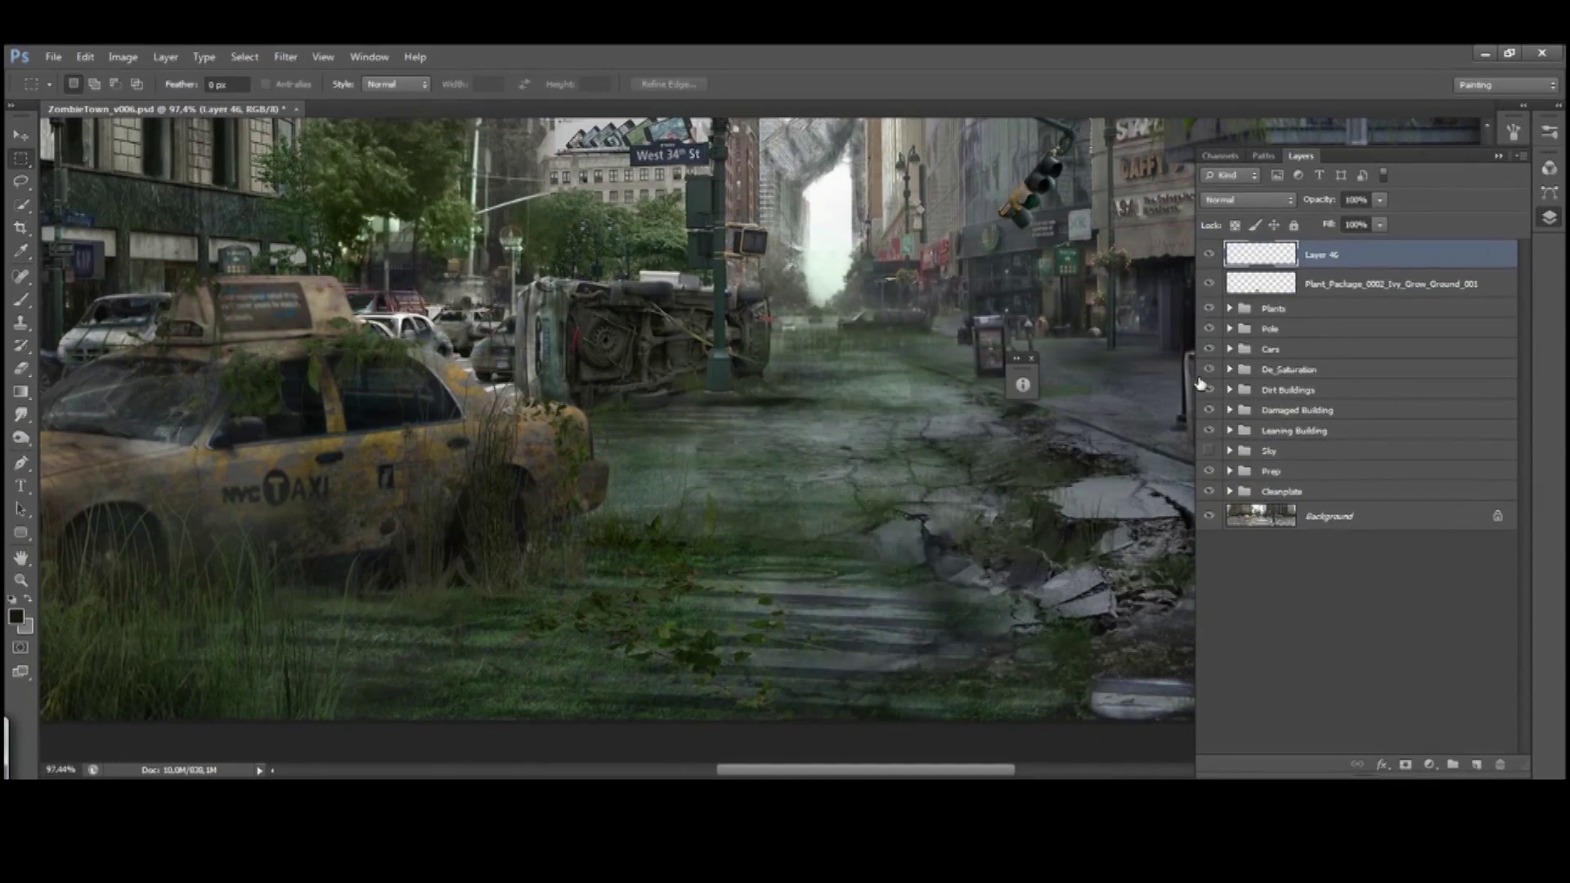
Try to make a shadow for the ground ivy from a duplicated, darkened and transformed layer beneath it
click(1261, 284)
key(ctrl+j)
key(ctrl+l)
click(1096, 466)
key(ctrl+t)
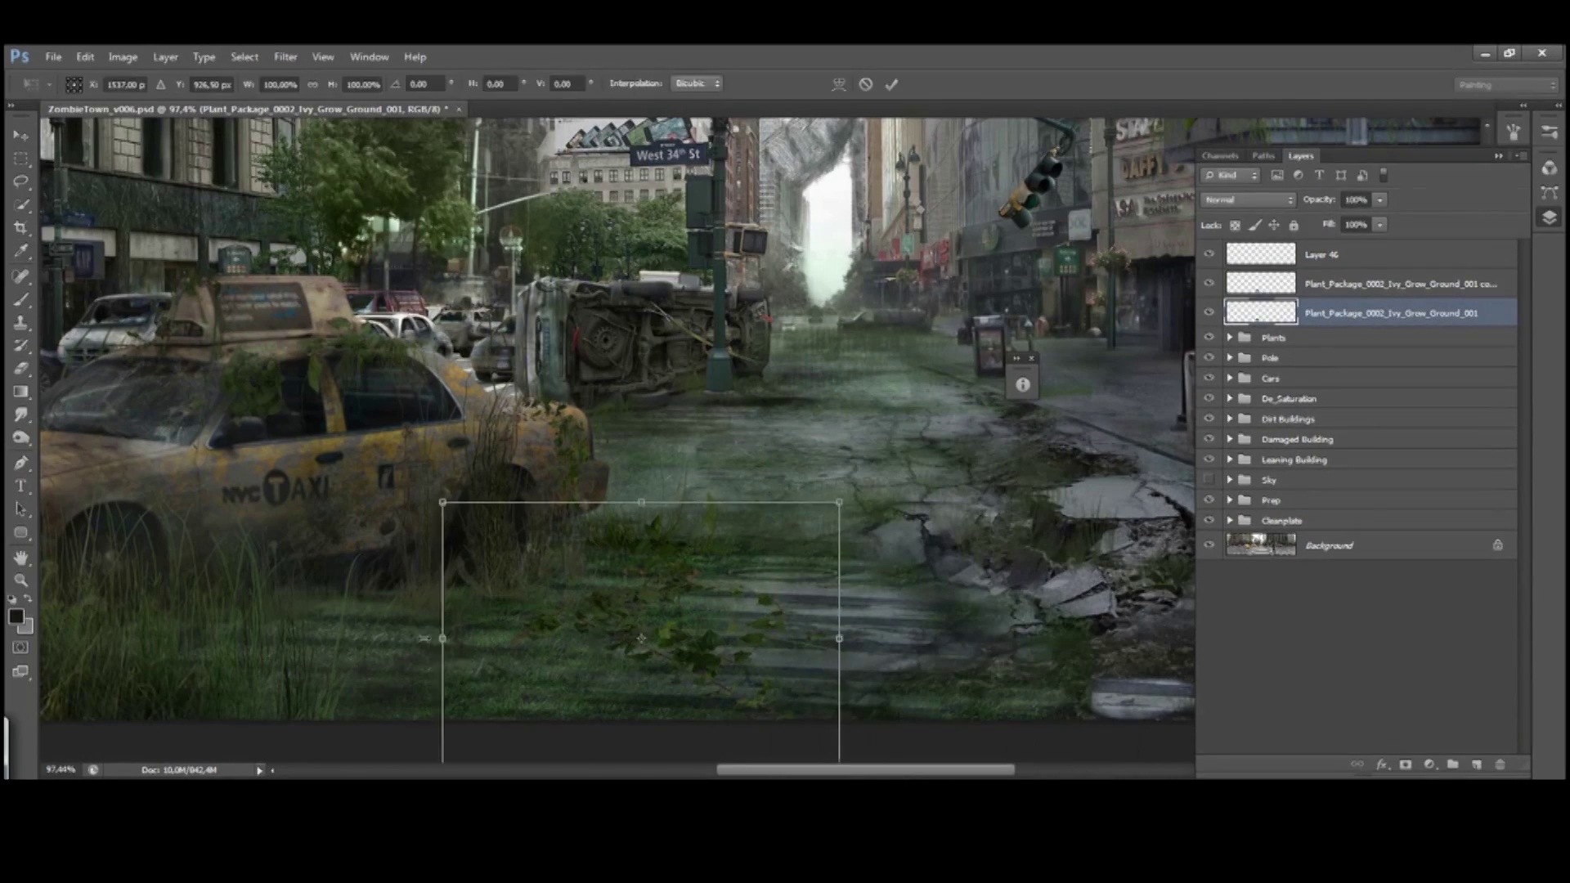
key(Return)
Blur the ivy's shadow layer and adjust its opacity, finally deleting that layer
click(286, 56)
mouse_move(417, 238)
click(210, 354)
click(1286, 217)
drag(1379, 200, 1343, 227)
key(Delete)
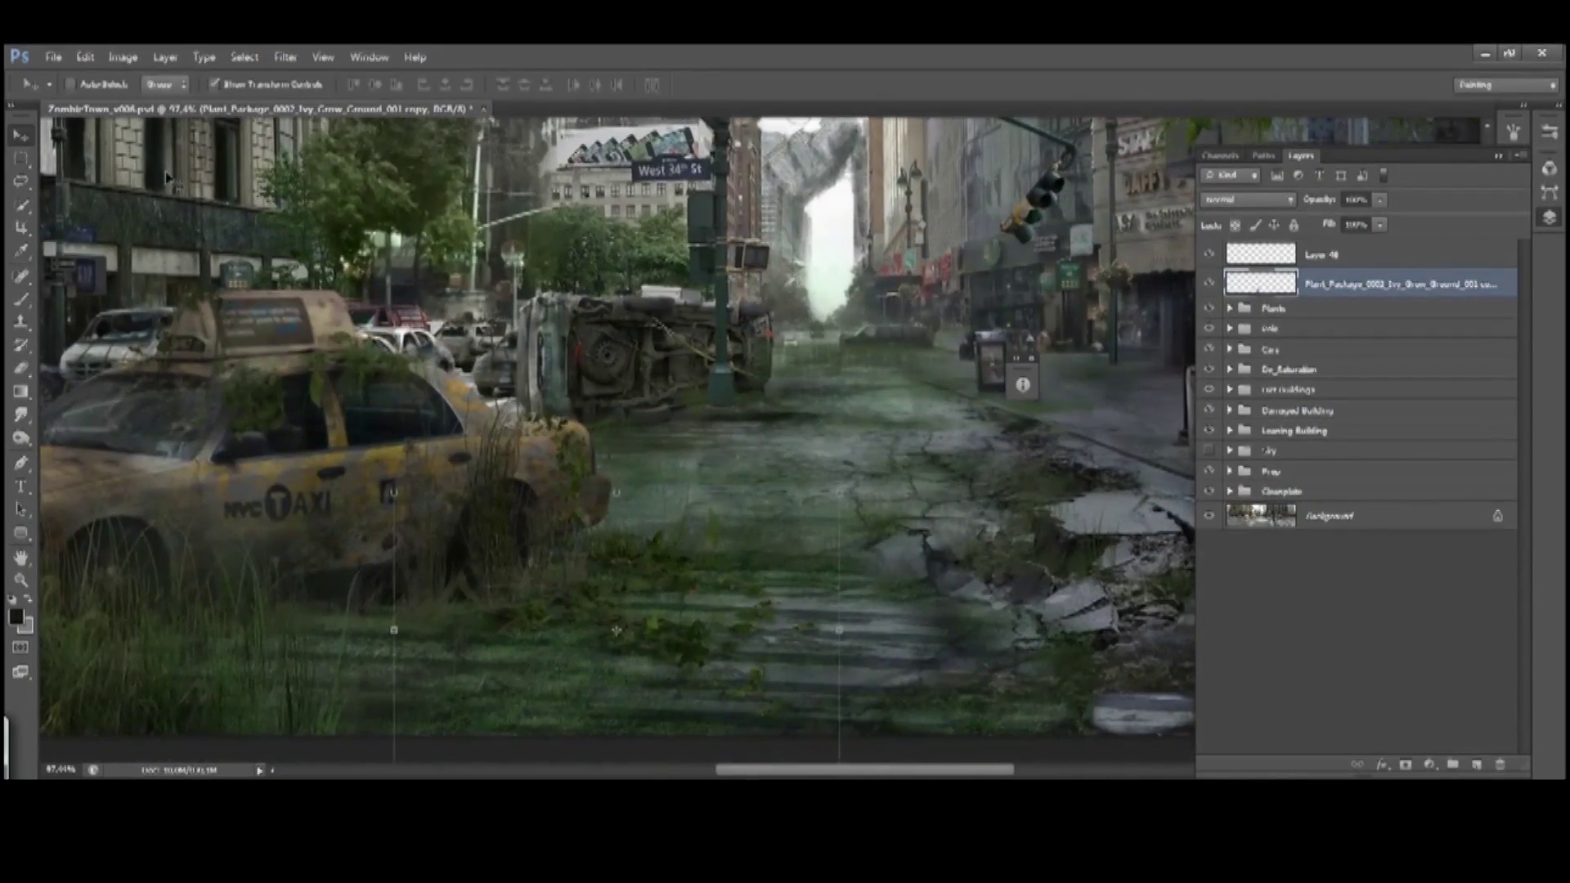
Duplicate the ground ivy and place transformed copies over the street hole and the cracked sidewalk
drag(477, 543, 753, 718)
key(ctrl+minus)
scroll(613, 425, right, 5)
key(ctrl+j)
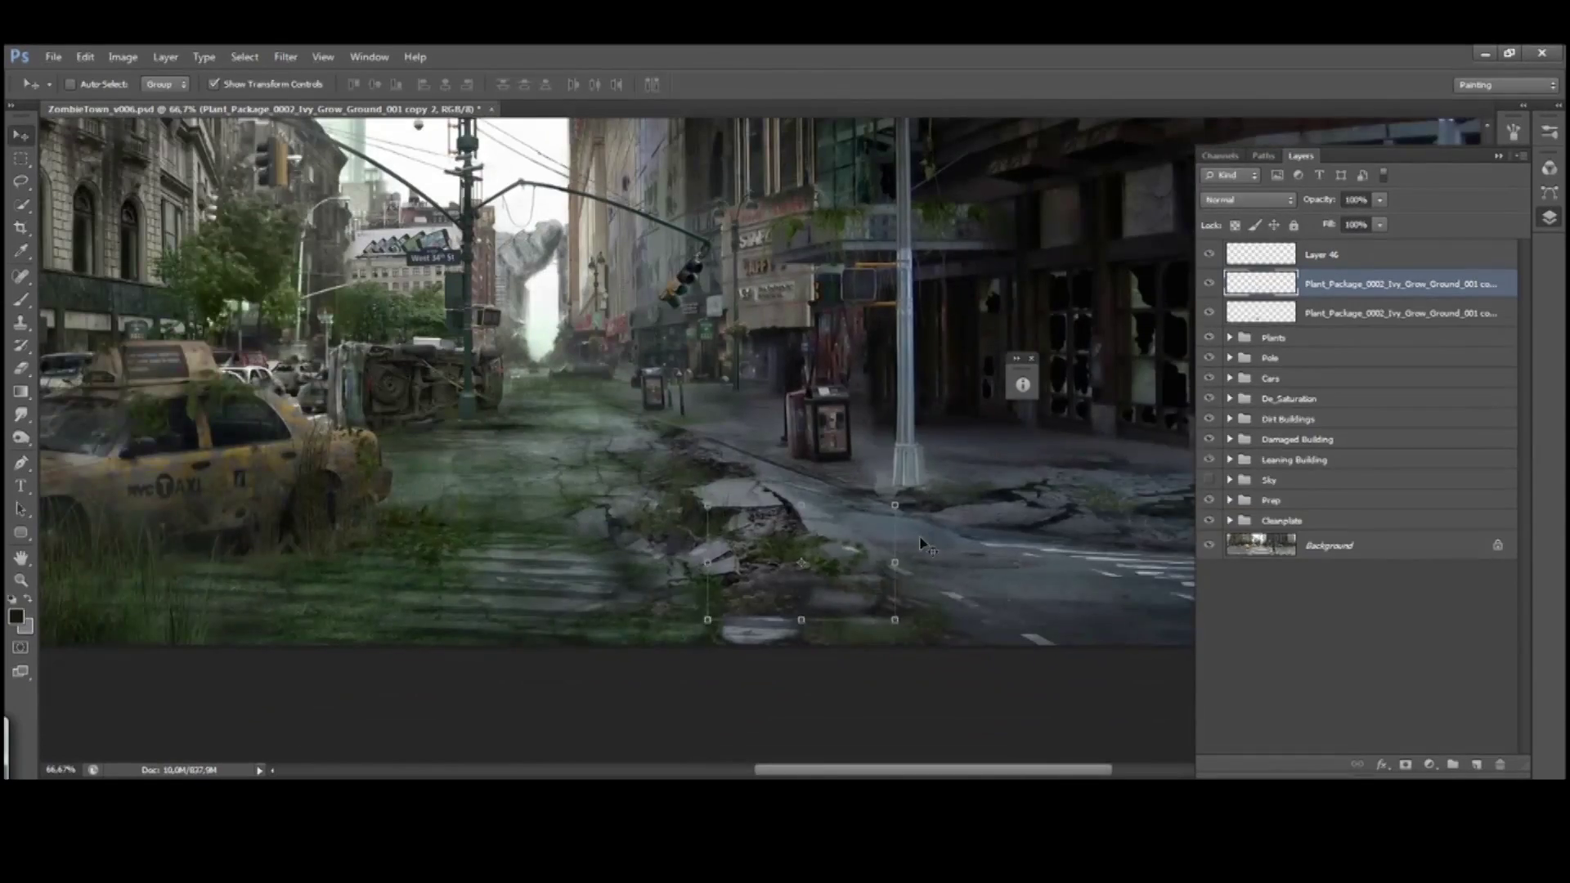
key(ctrl+t)
drag(544, 509, 791, 431)
key(Return)
key(ctrl+minus)
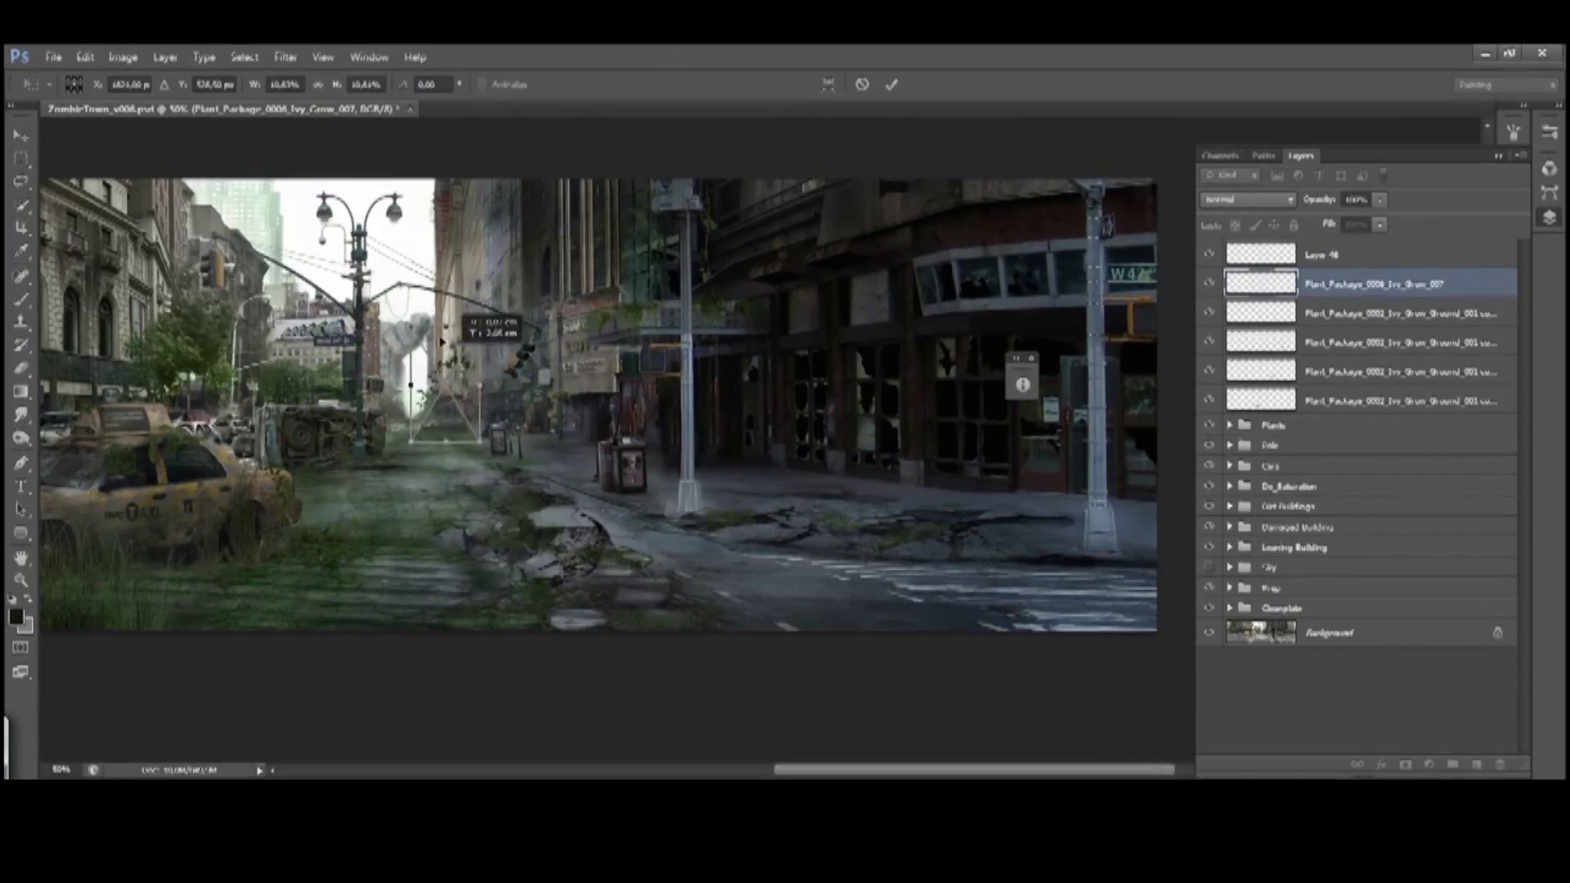
Fit the Ivy_Grow_007 plant at reduced size over the hanging traffic light and adjust its tones with Levels
key(ctrl+plus)
key(ctrl+plus)
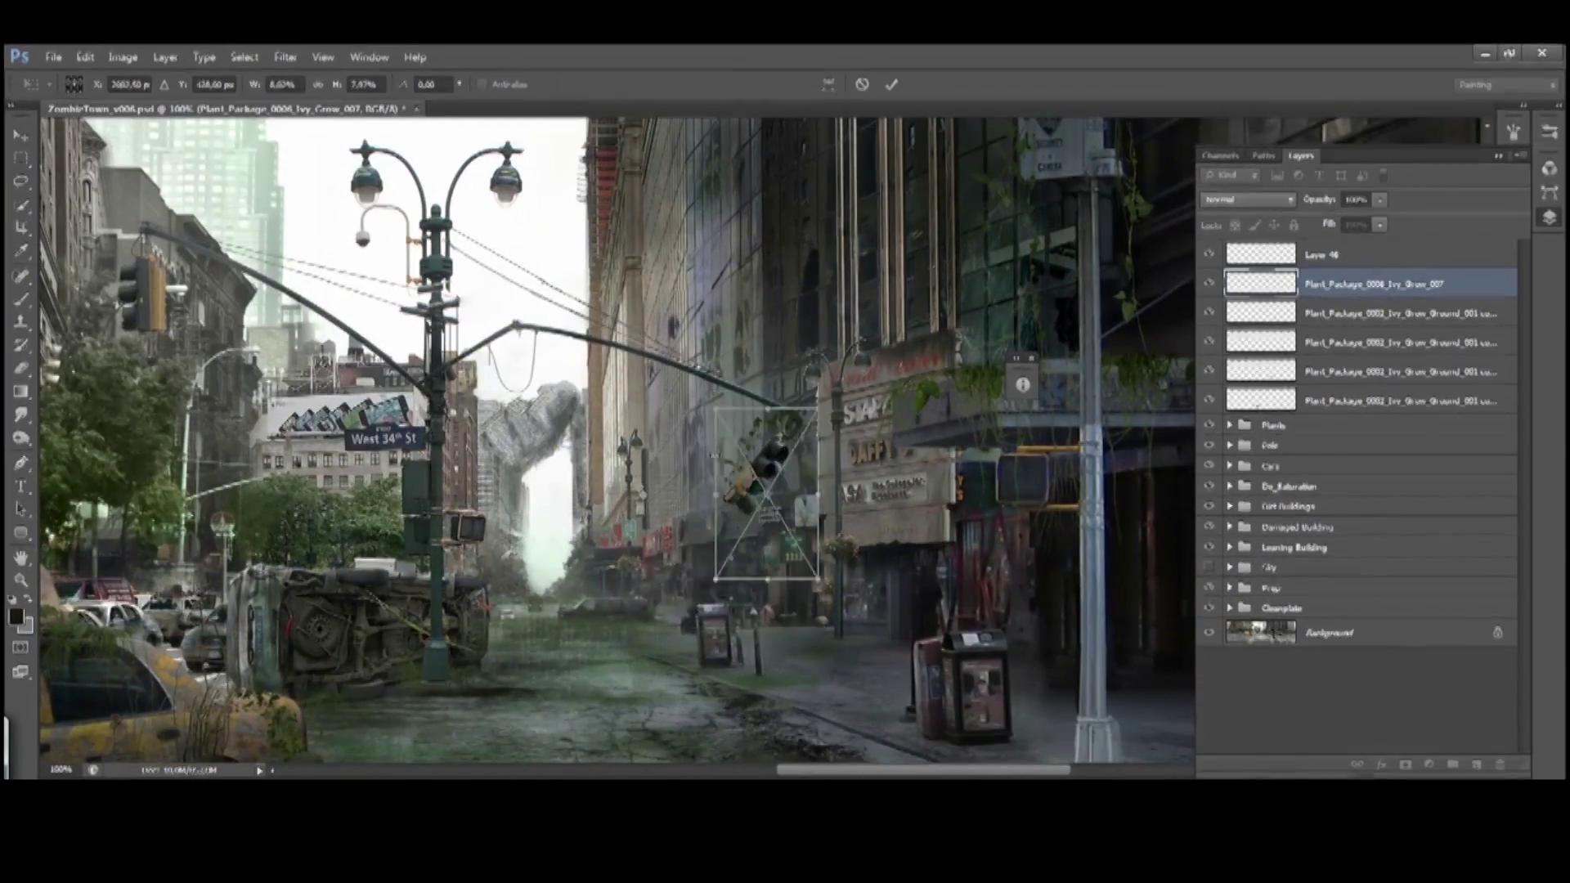
drag(775, 450, 781, 380)
key(Return)
key(ctrl+l)
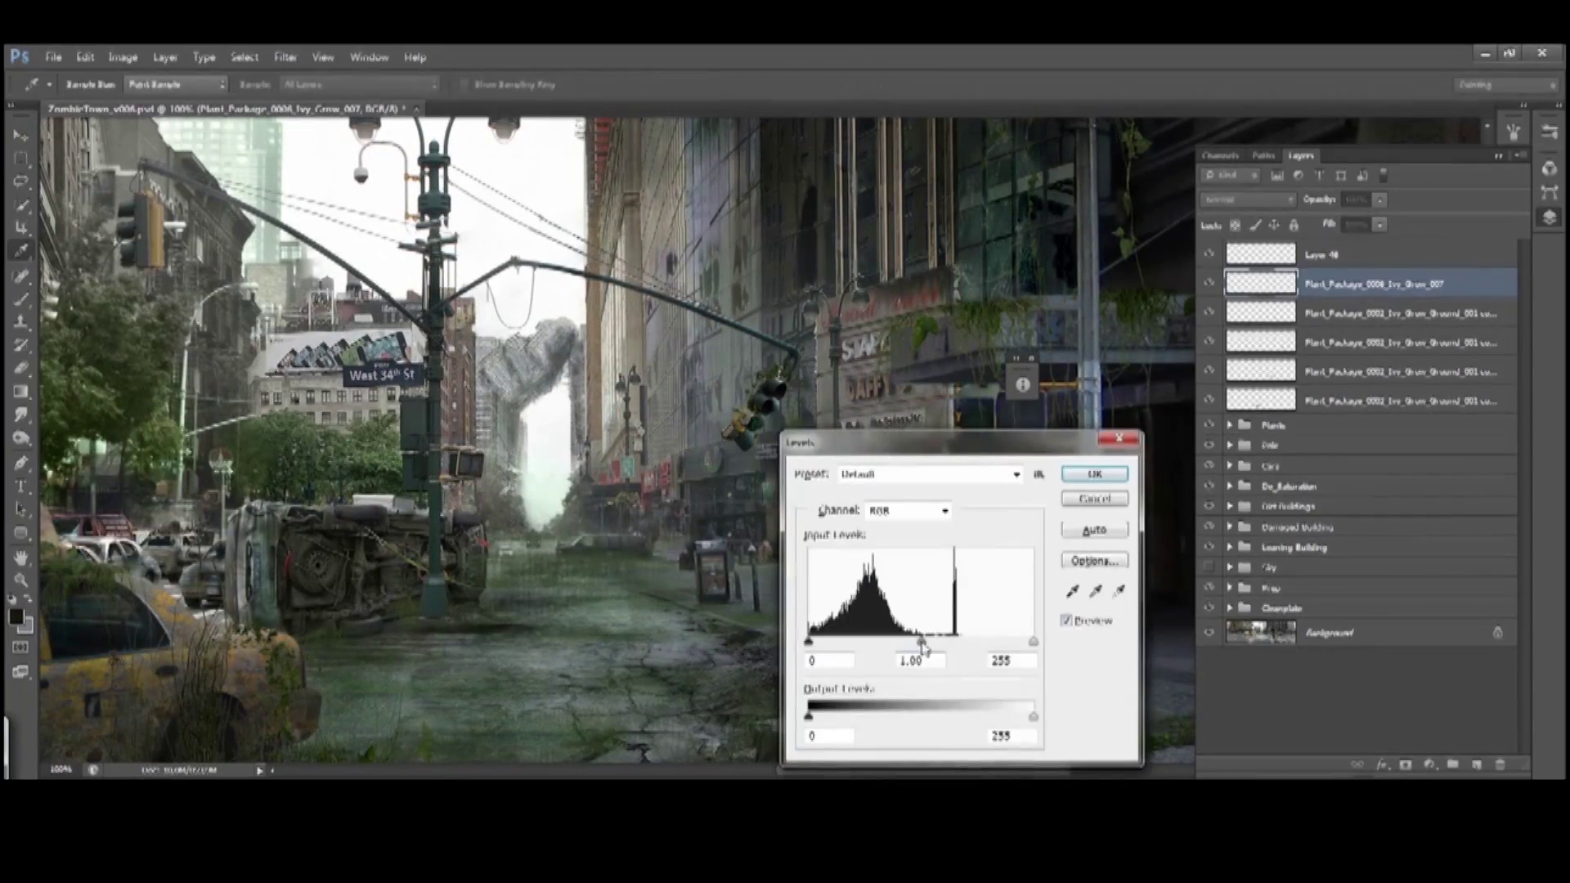
key(Return)
Place the flipped hanging grass over the front of the wrecked bus and raise its output black level with Levels
drag(444, 474, 511, 581)
drag(511, 576, 505, 269)
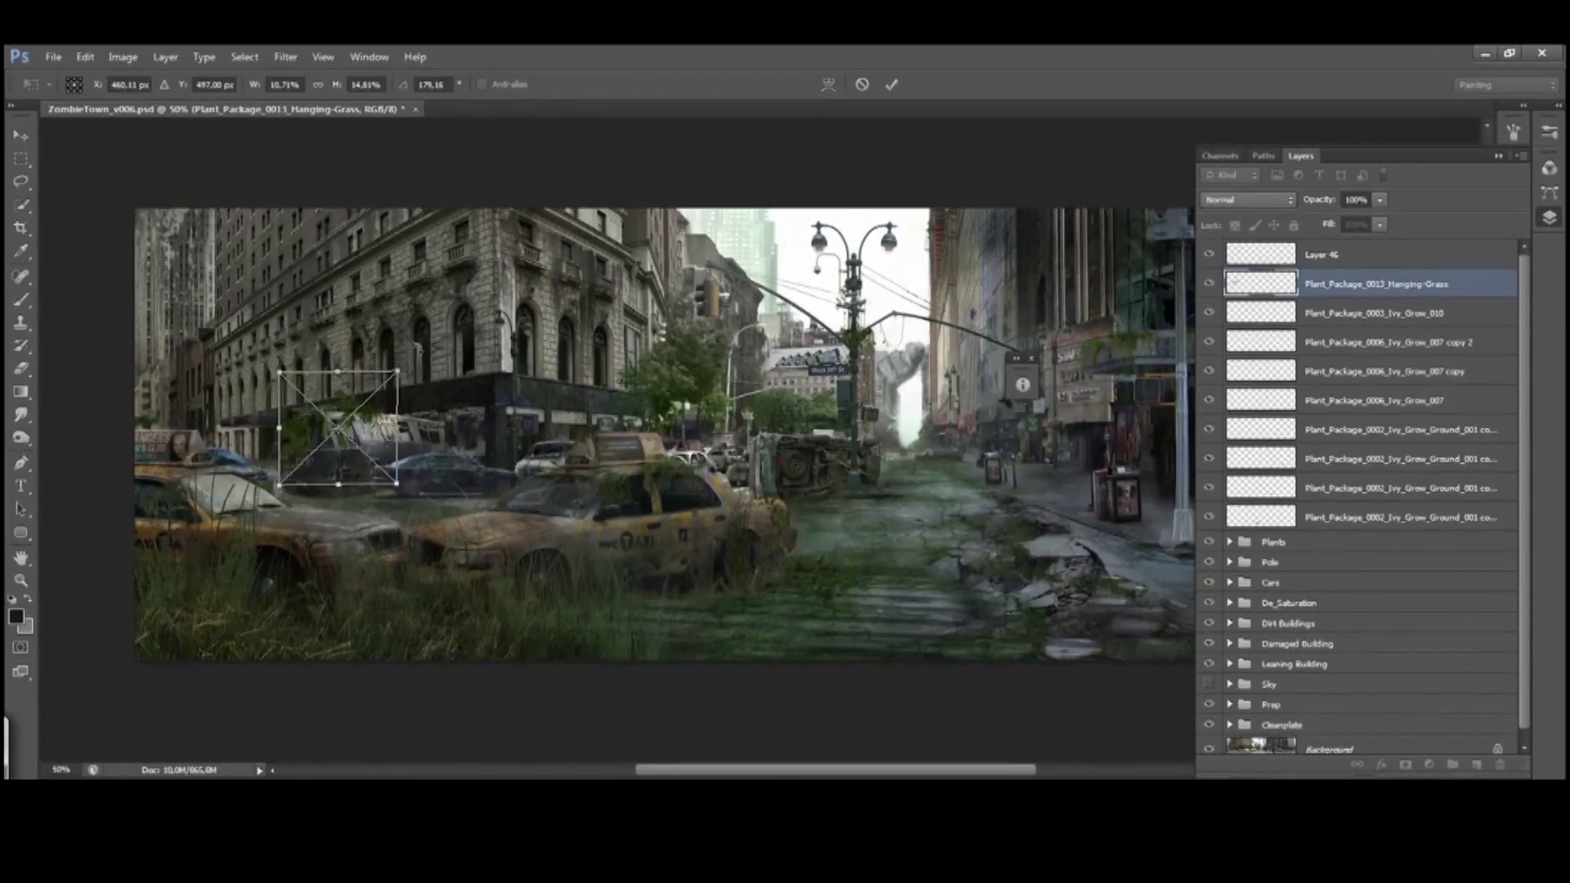
key(ctrl+plus)
drag(486, 431, 439, 436)
key(Return)
key(ctrl+l)
drag(812, 734, 867, 733)
key(Return)
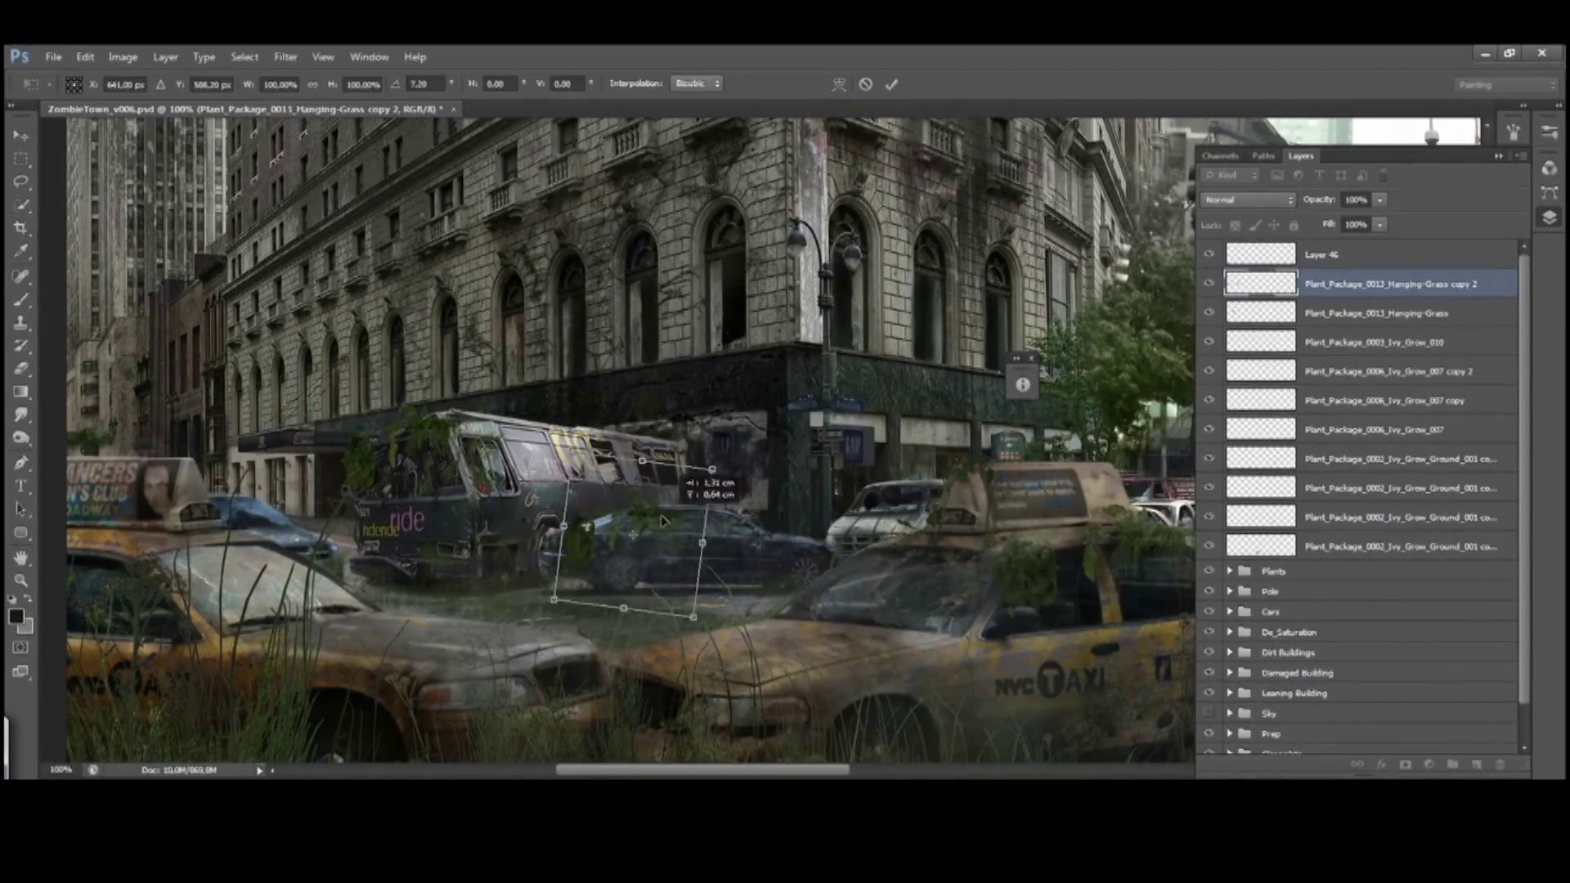
Place a rotated copy of the hanging grass on the dark car beside the bus and open Levels for it
key(Return)
key(i)
key(ctrl+l)
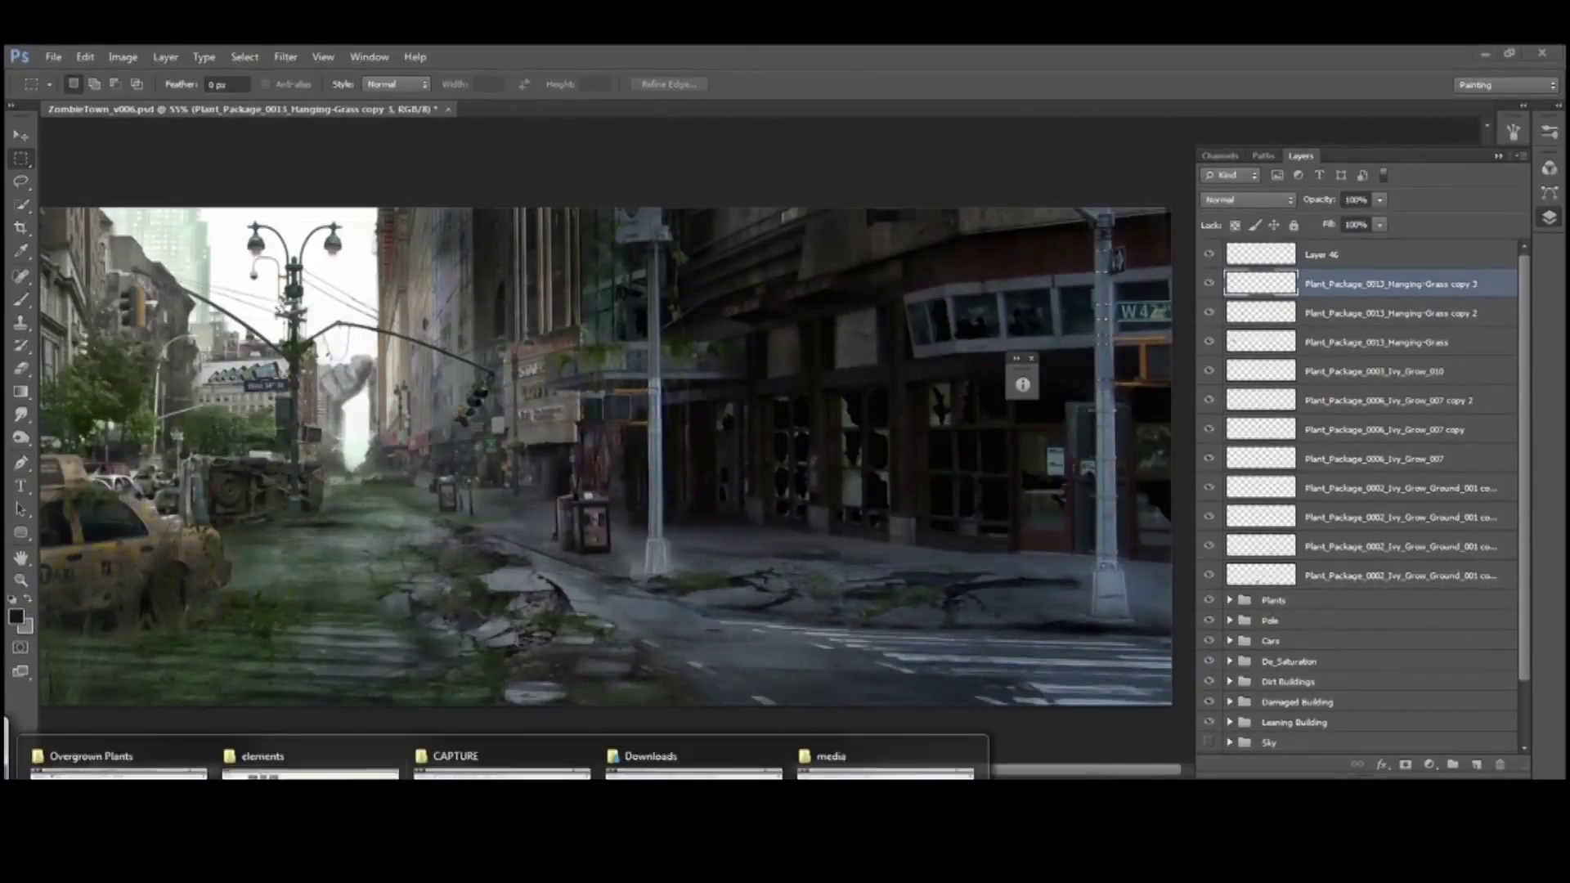
Bring in the Ivy_Grow_Ground_003 plant, scale it down and tilt it along the corner building's ledge above the storefronts
click(105, 753)
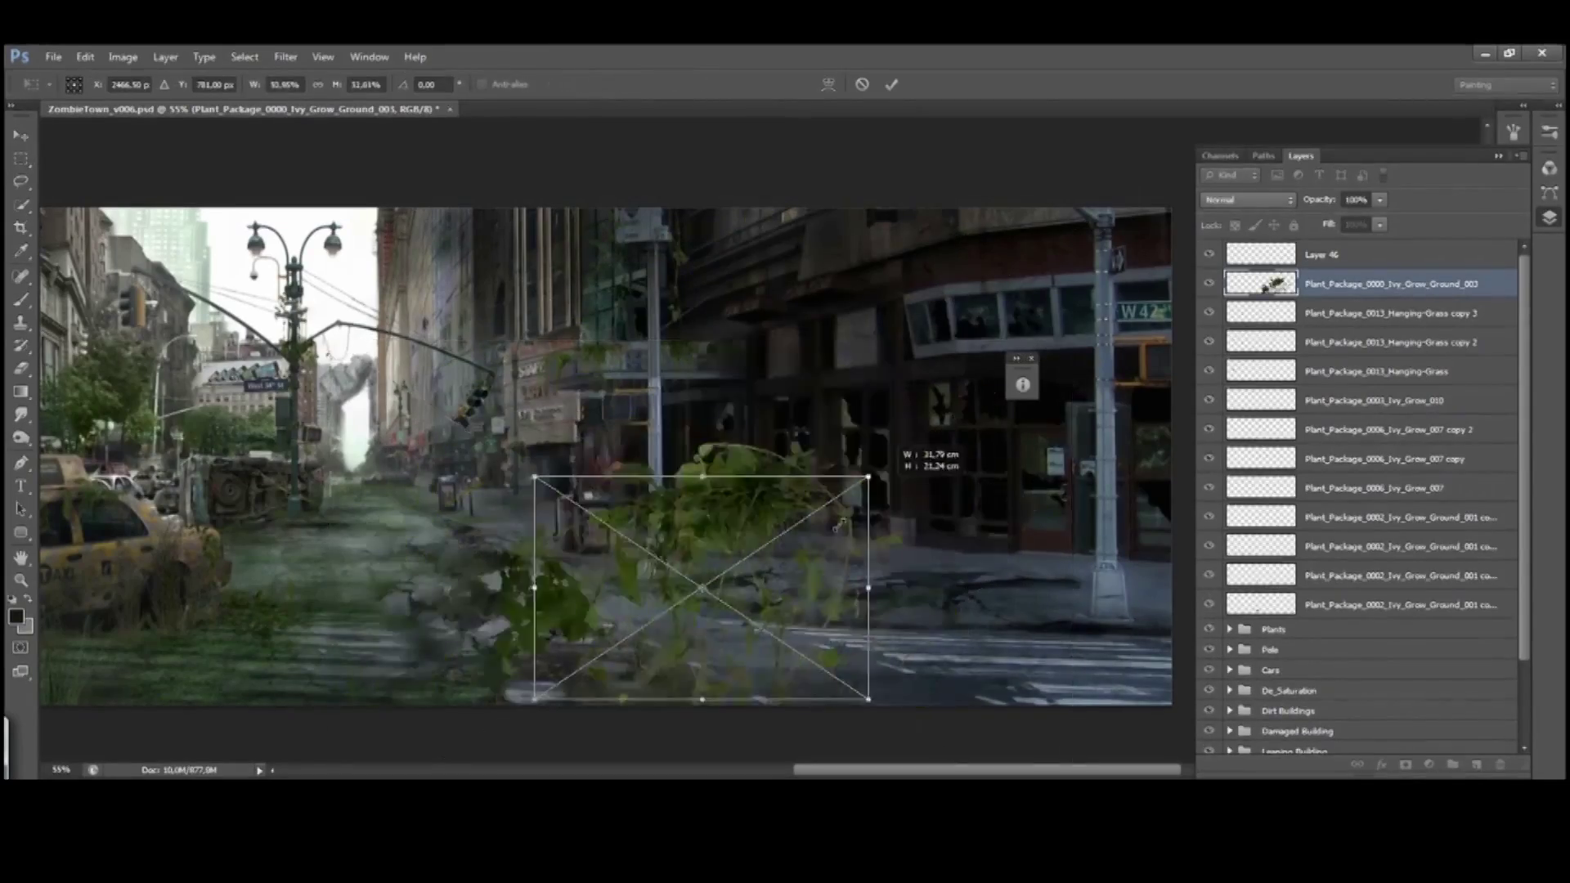
drag(703, 565, 409, 362)
scroll(409, 362, left, 5)
scroll(409, 362, up, 5)
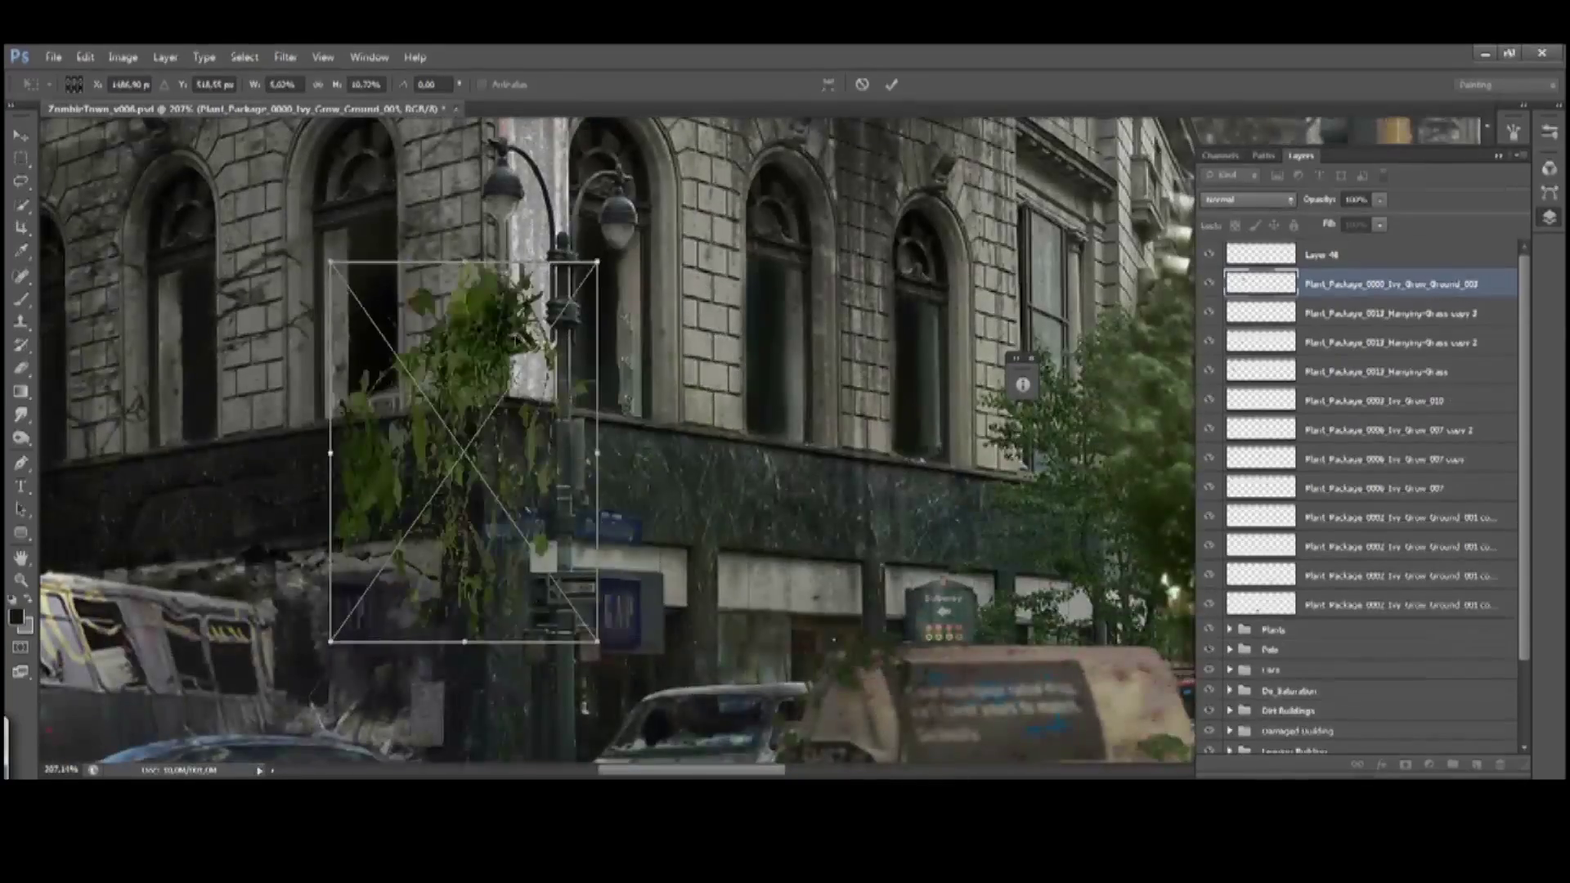
drag(463, 451, 629, 431)
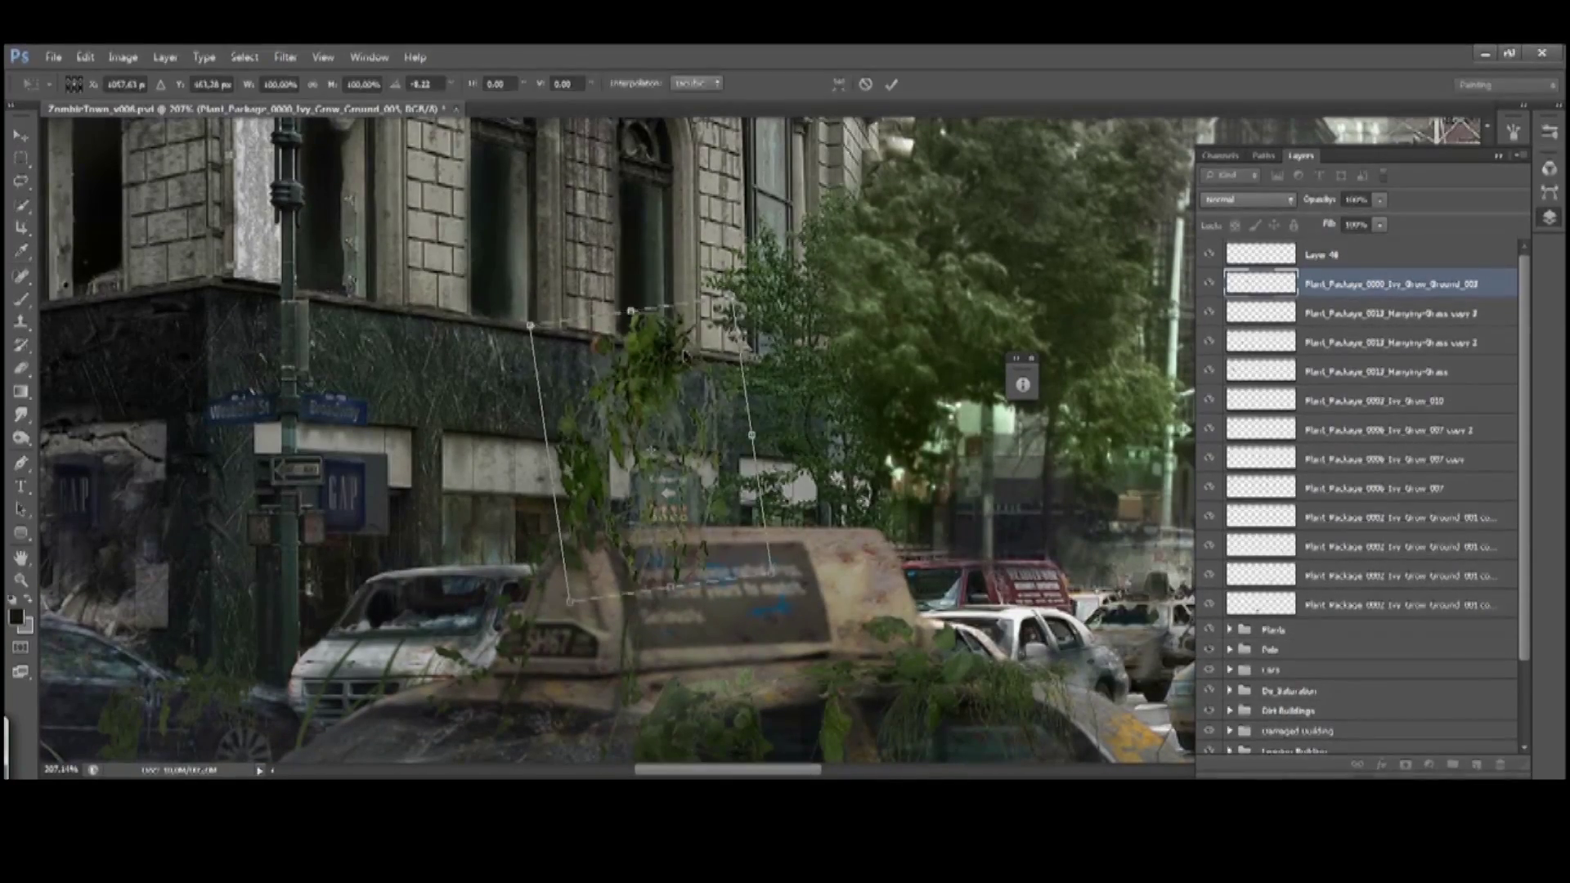
Commit the tilted ground ivy's placement against the stone building and adjust its tones with Levels
key(Return)
key(ctrl+l)
key(Return)
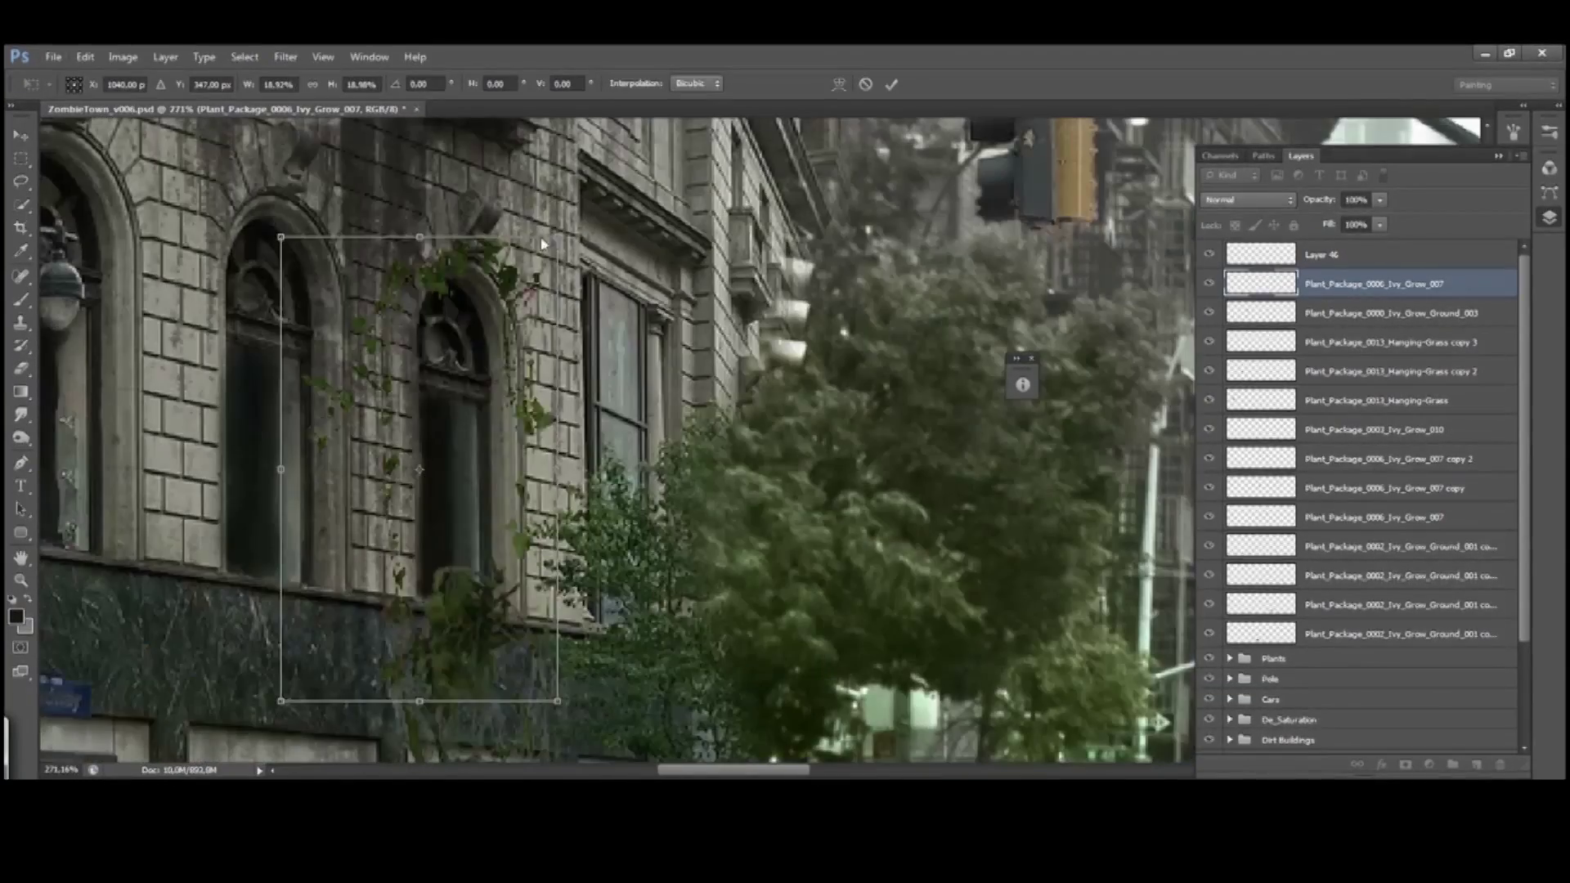
Position the climbing ivy around the arched window on the corner building and add a slightly shifted duplicate
drag(507, 490, 574, 633)
key(Return)
key(ctrl+j)
key(ctrl+t)
drag(470, 378, 488, 388)
key(Return)
key(ctrl+j)
key(m)
key(ctrl+0)
key(ctrl+minus)
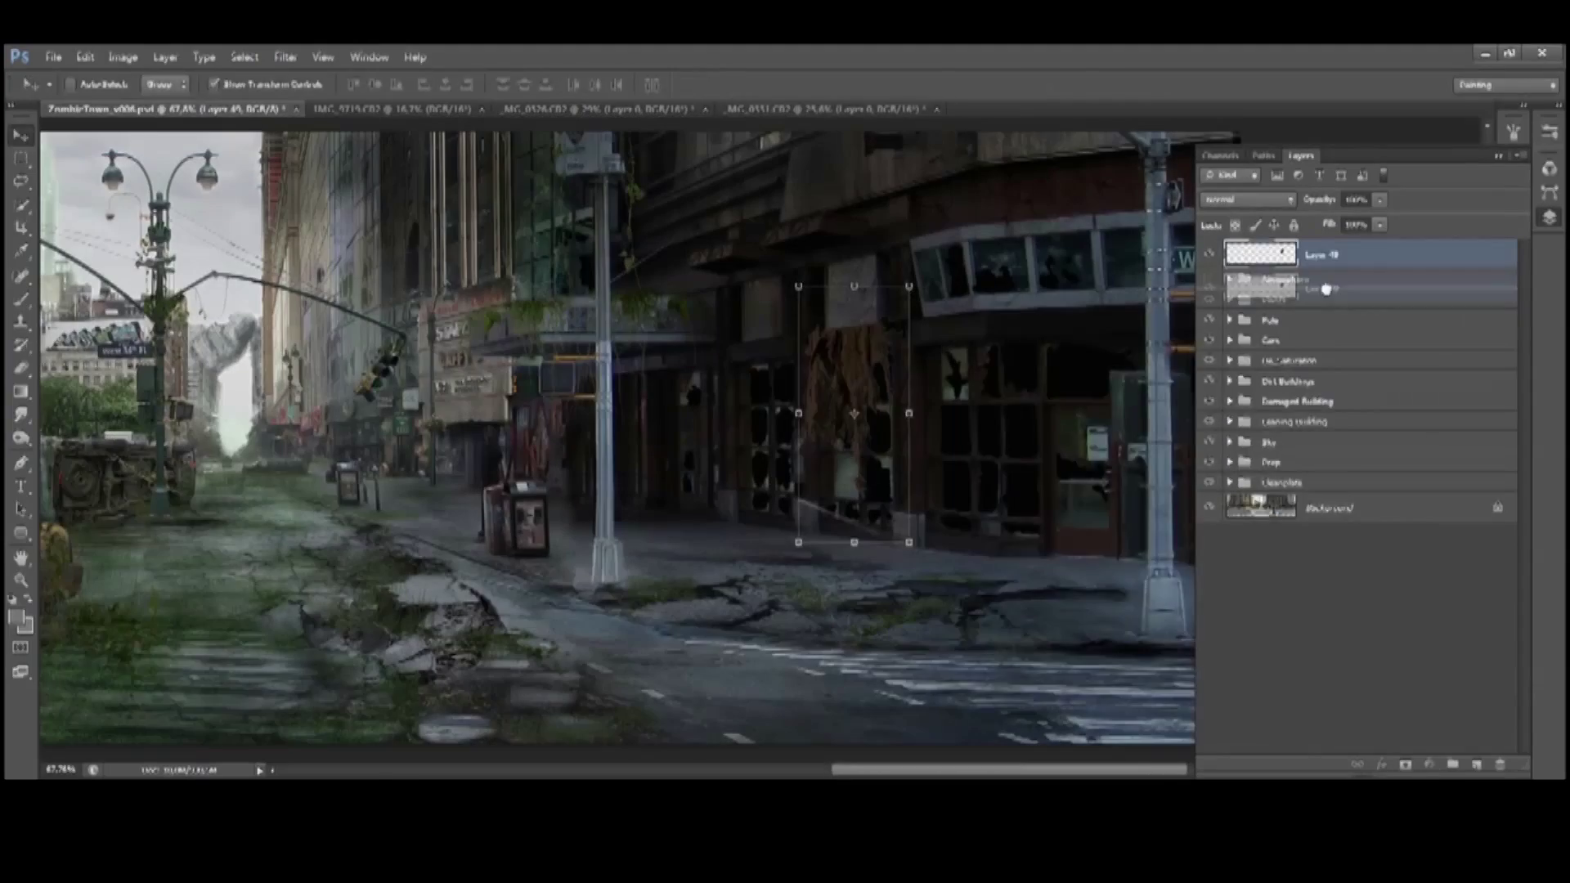
Darken the hanging cloth on the storefront with Levels and fit a horizontally flipped copy over the neighbouring windows
key(ctrl+l)
drag(1227, 635, 1138, 643)
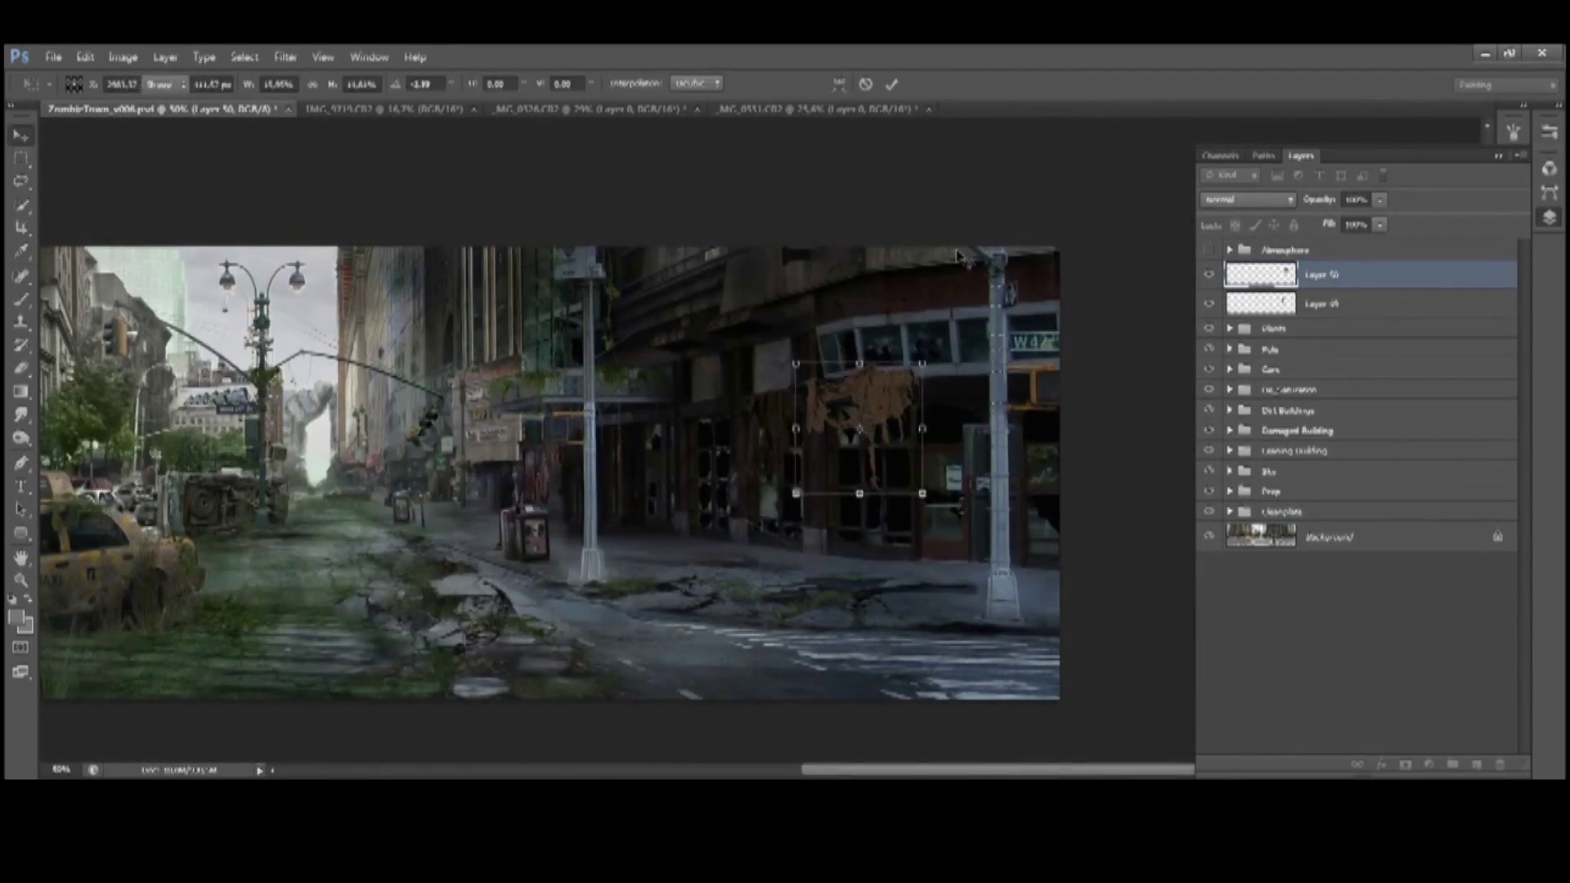
key(ctrl+plus)
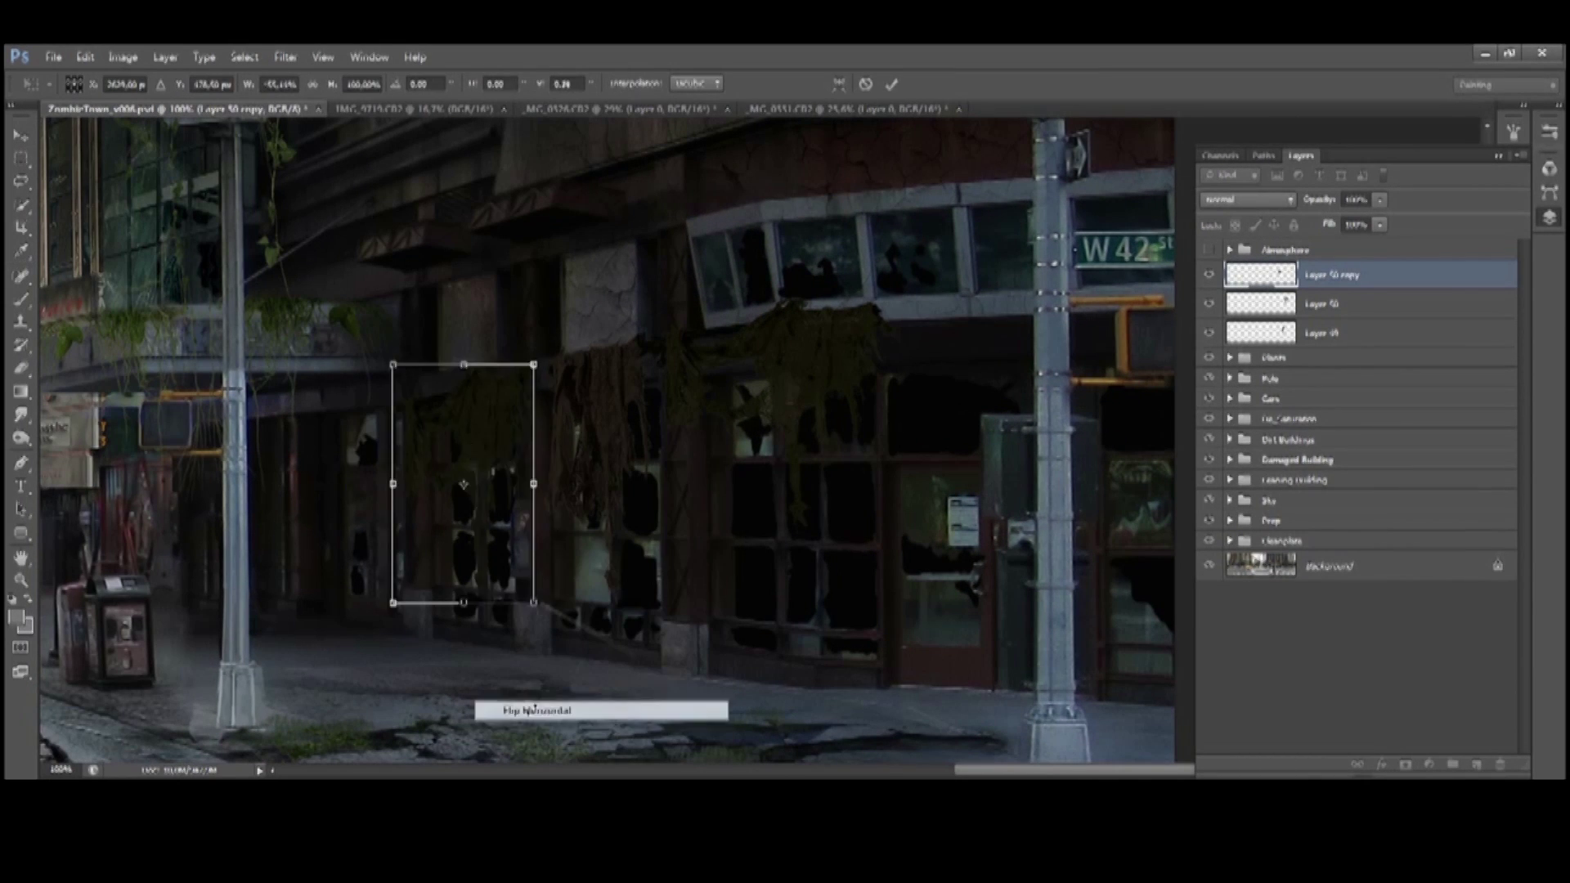
click(533, 710)
drag(510, 349, 479, 342)
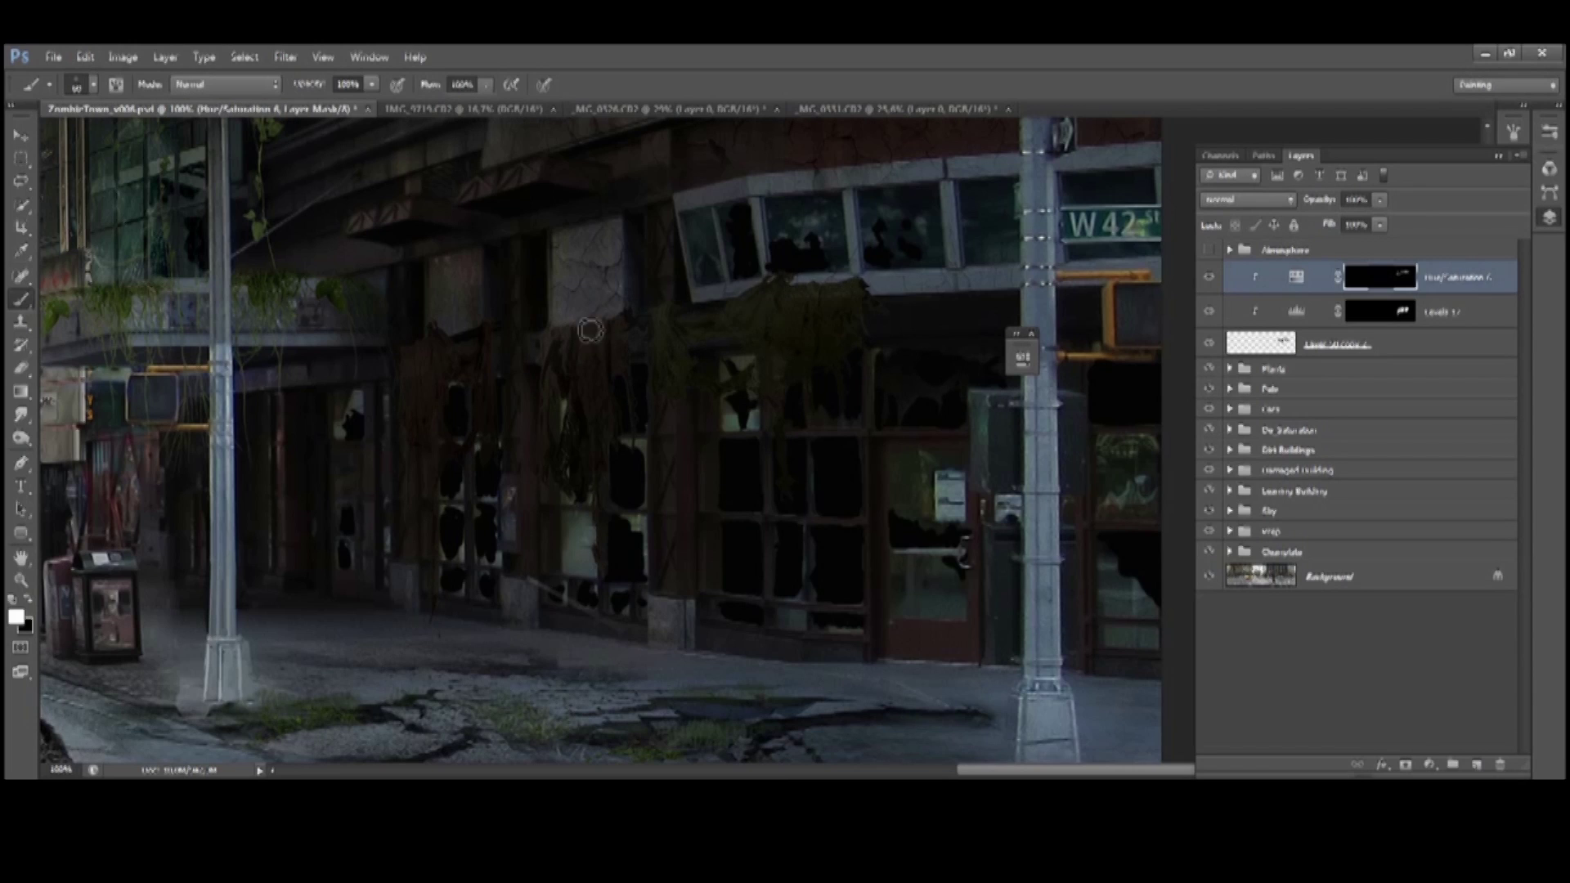
Fit the torn black cloth onto the left traffic-light arm, stacked above the storefront cloth adjustments, and adjust its Levels
key(alt+bracketleft)
key(e)
key(ctrl+minus)
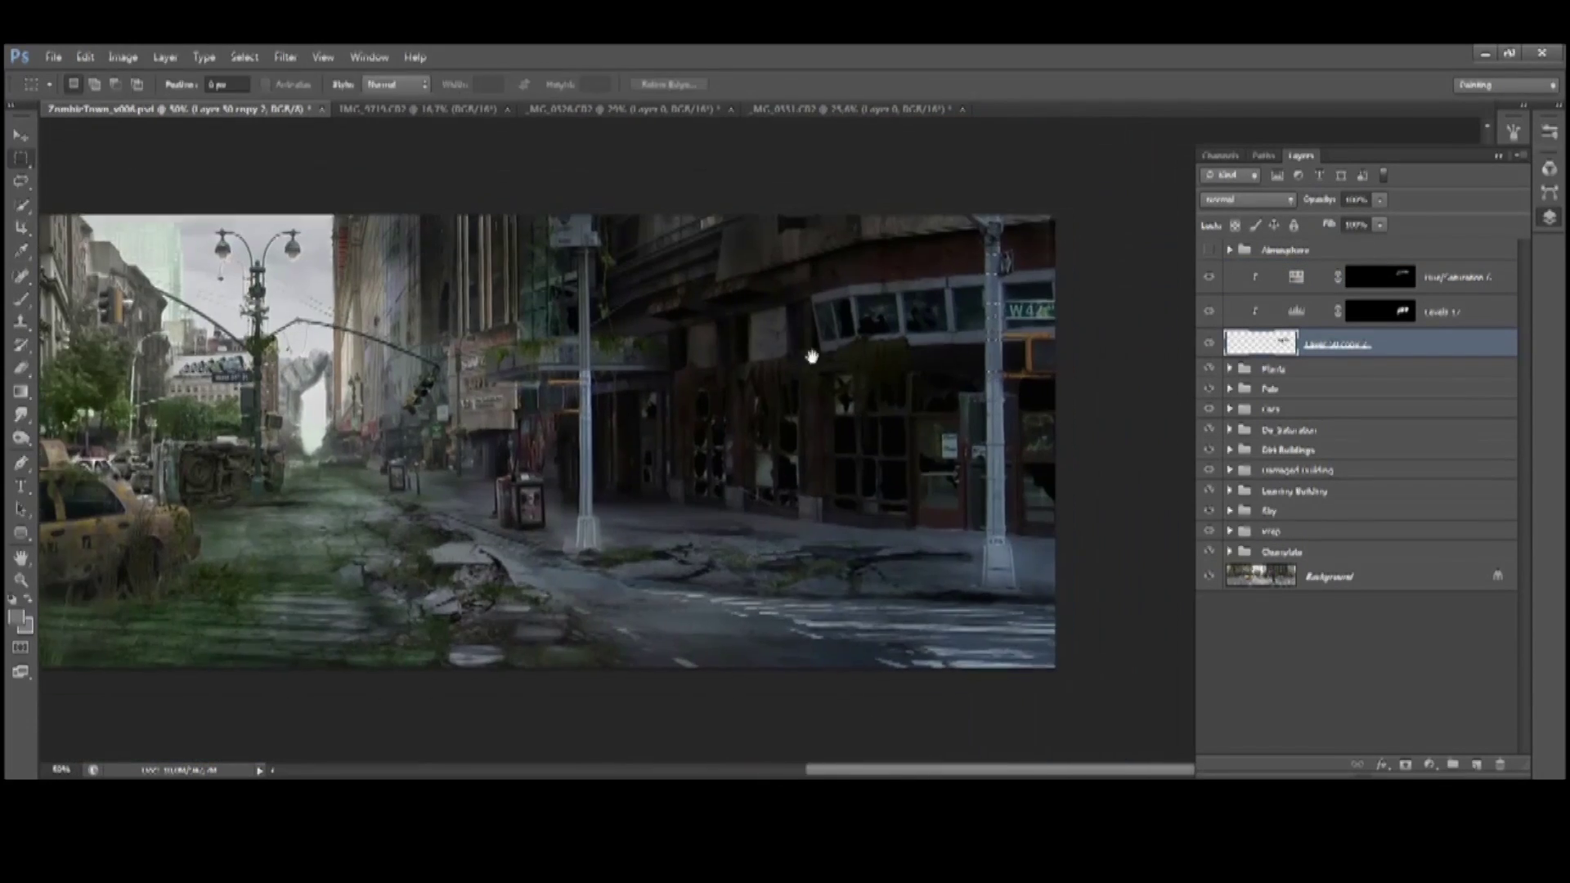
key(ctrl+bracketright)
key(ctrl+bracketright)
key(ctrl+t)
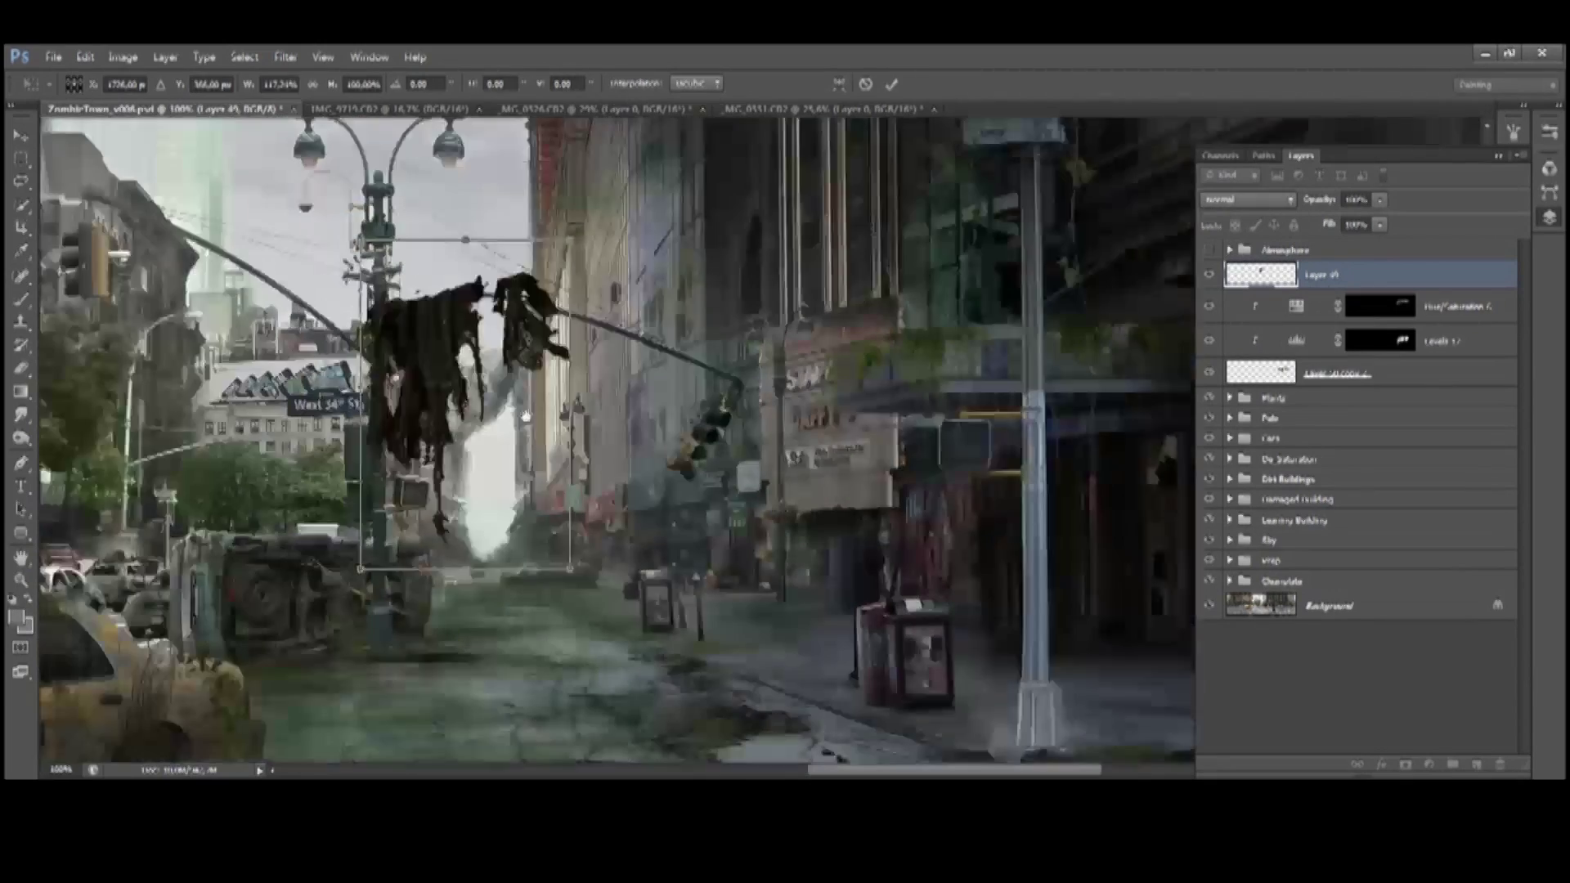
right_click(353, 438)
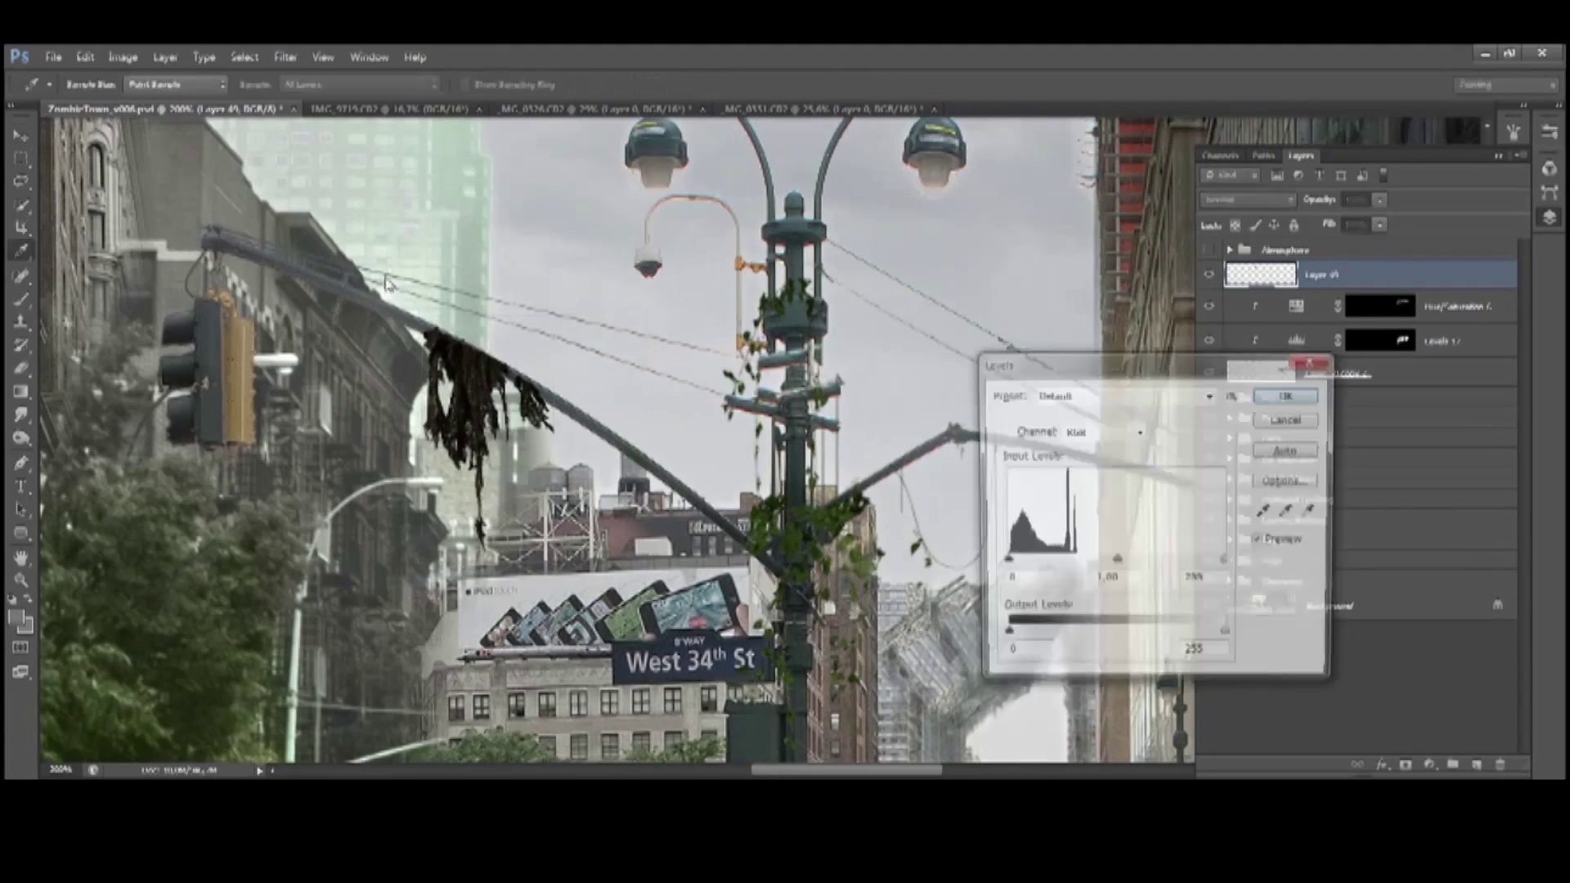
click(1100, 431)
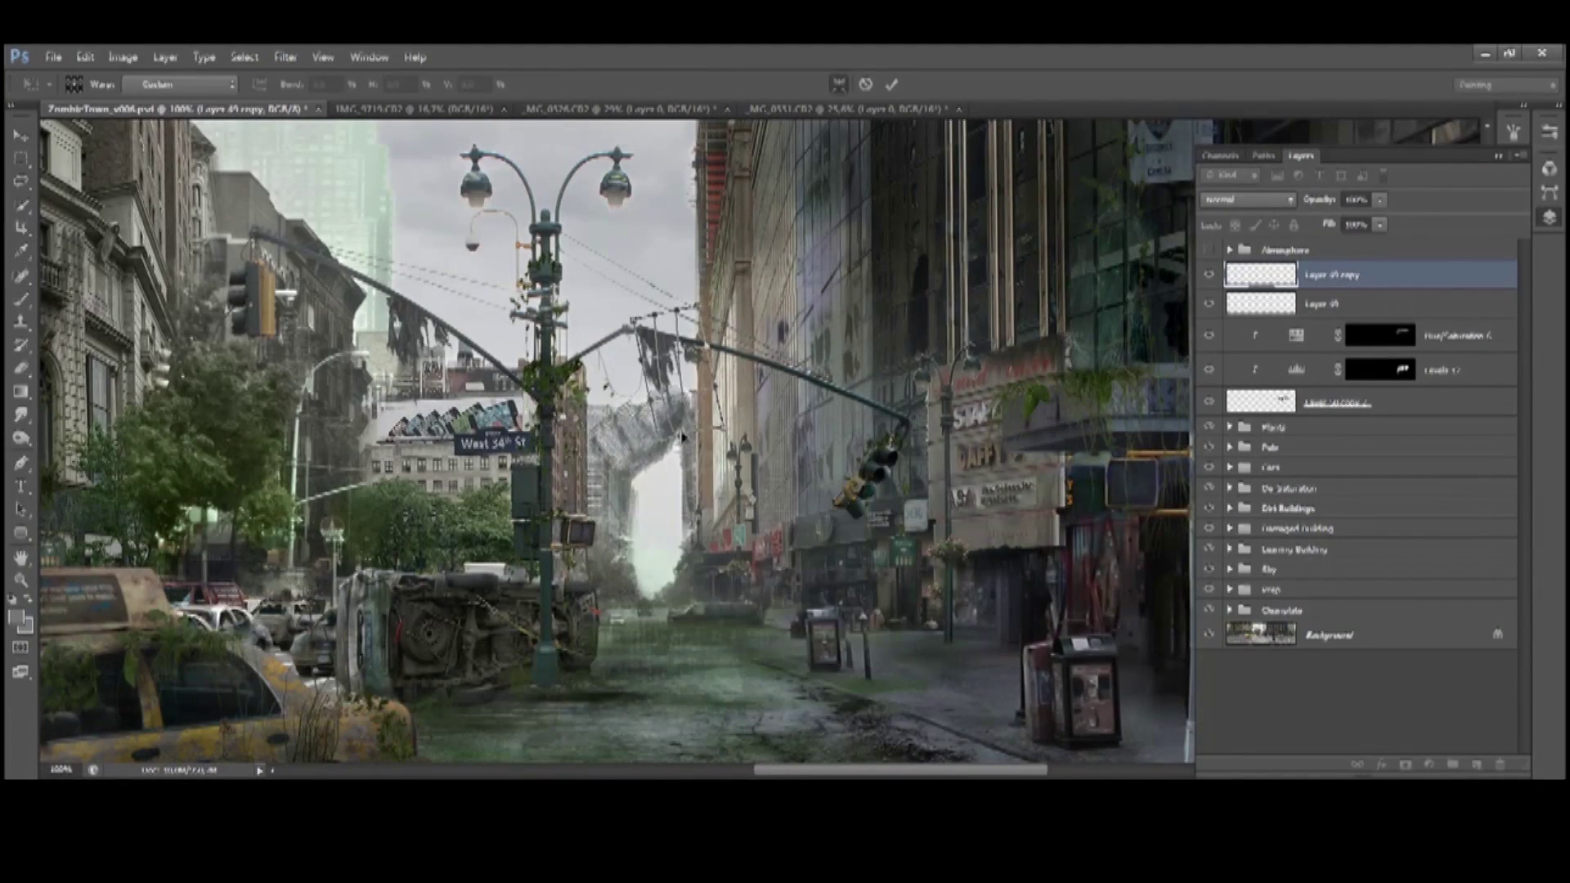
Hang warped and transformed copies of the torn cloth along the right traffic-light arm and near its signal
key(Return)
key(ctrl+j)
key(ctrl+j)
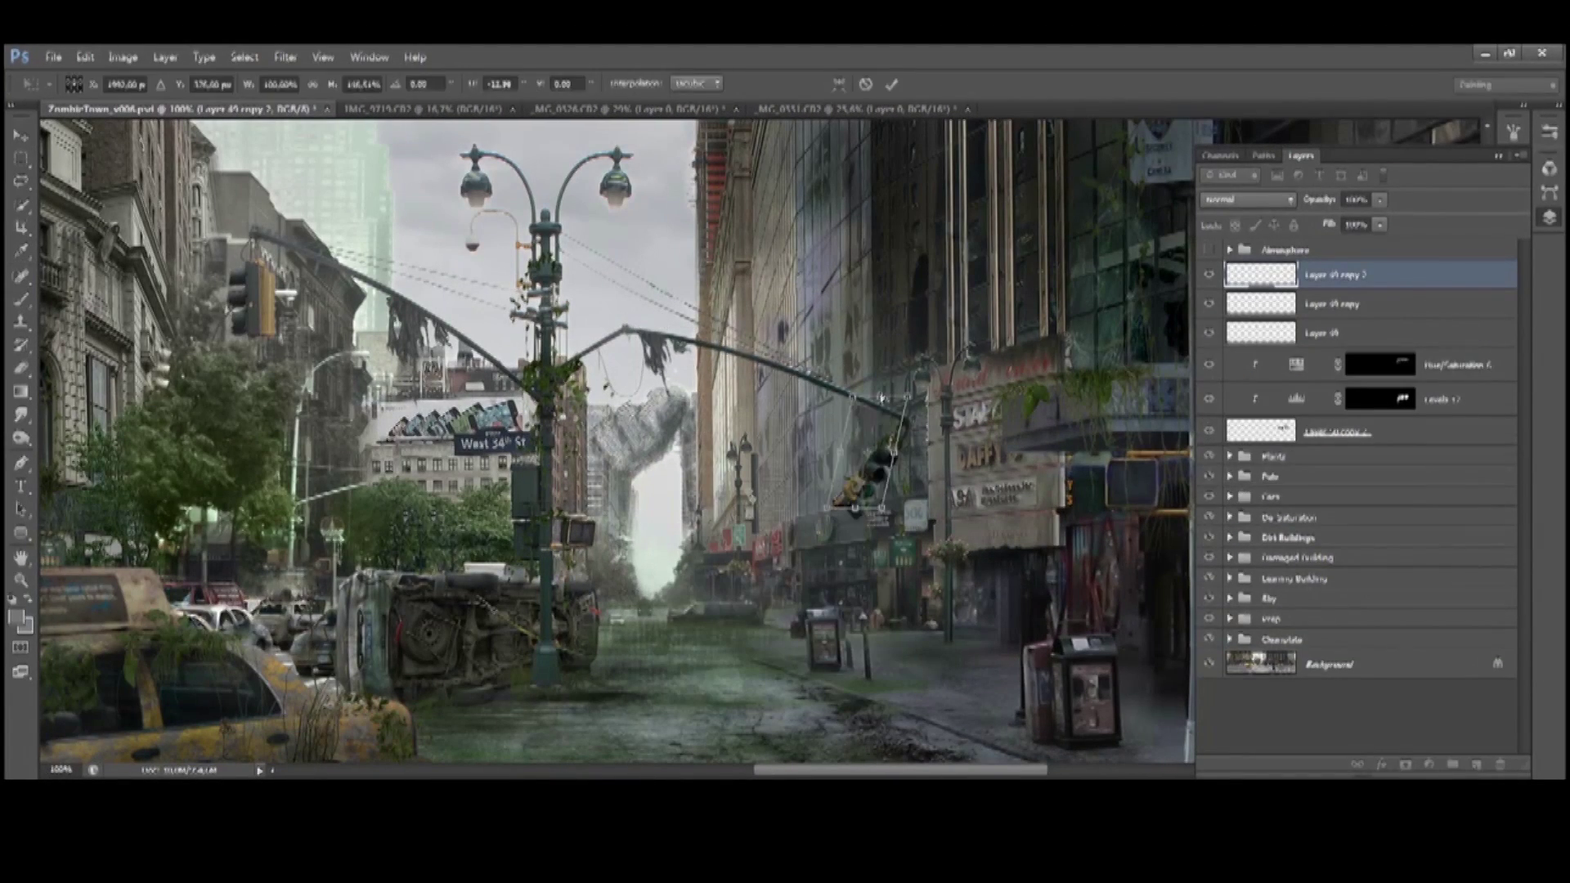
key(j)
key(ctrl+l)
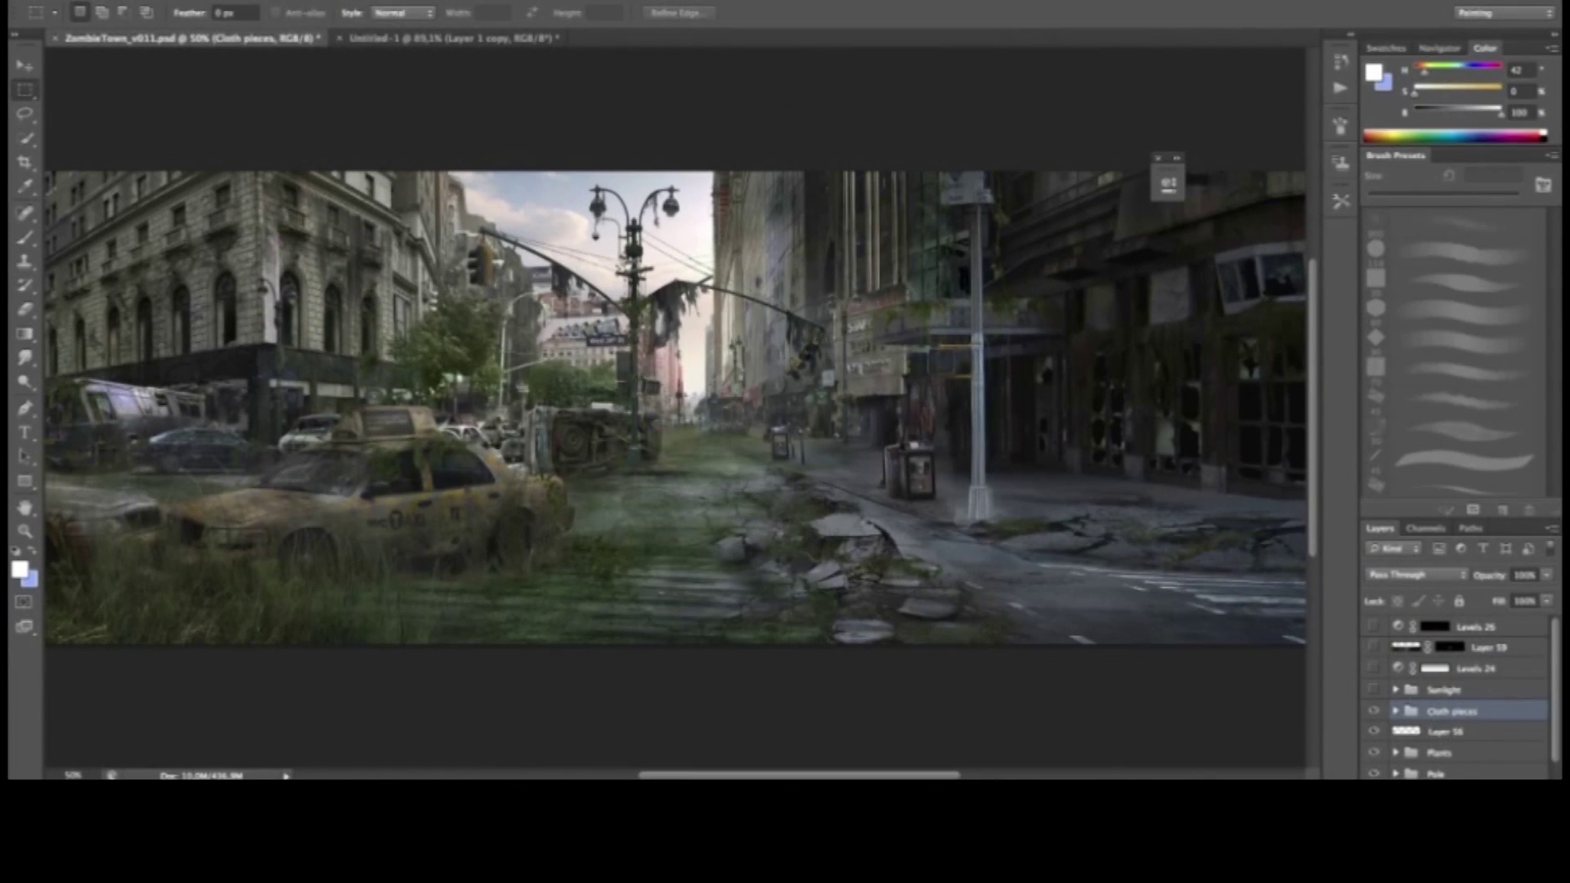
Fill a new layer above Cloth pieces with the merged visible image and copy its upper part to a separate layer
click(245, 2)
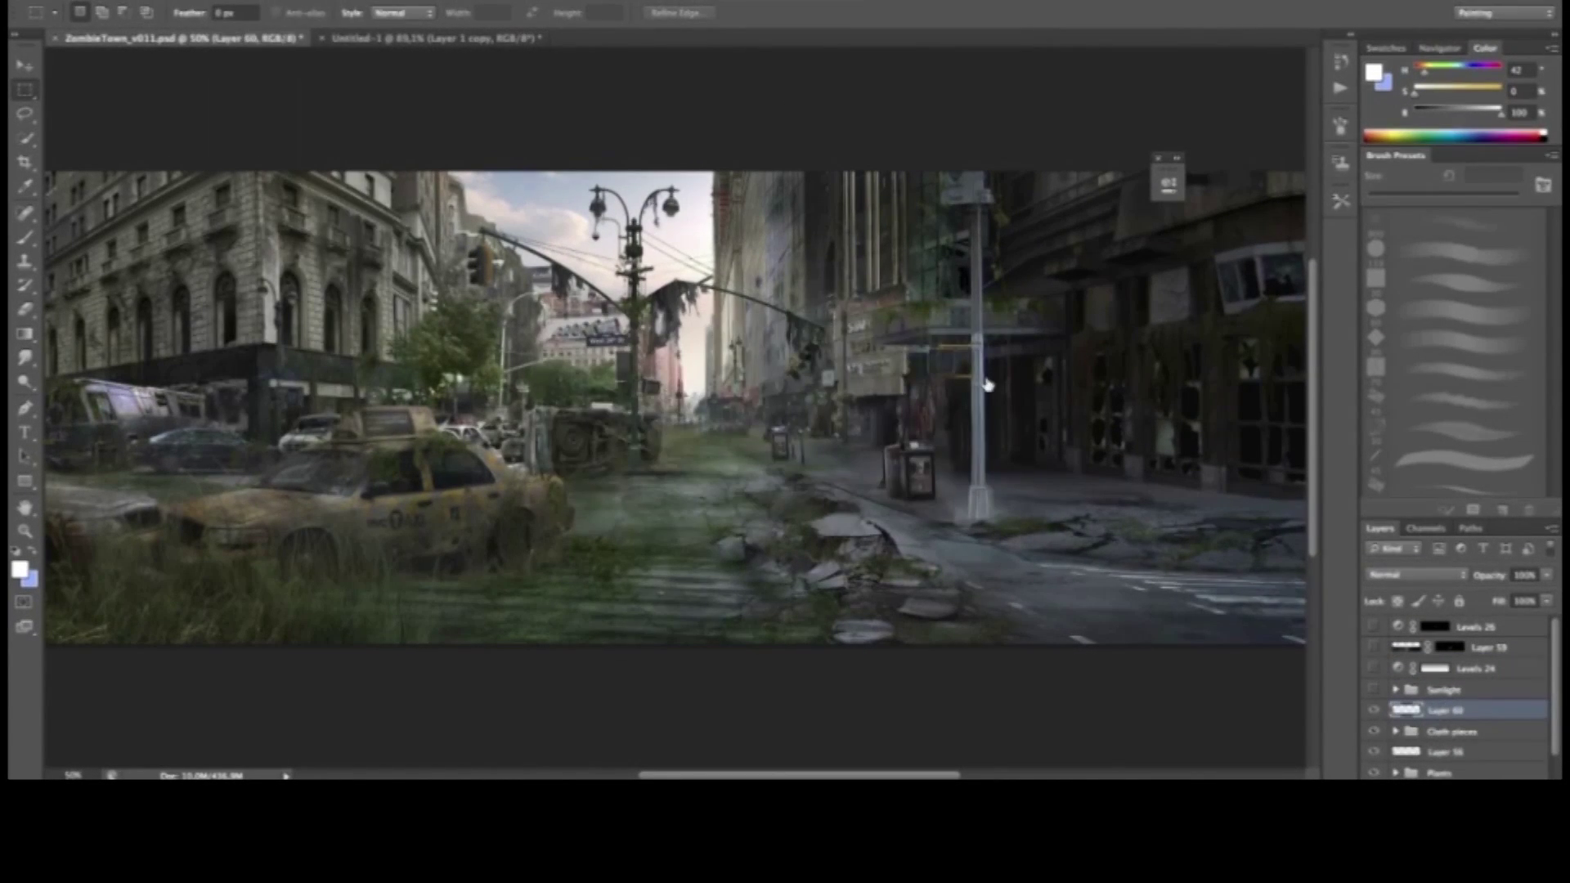
click(246, 2)
click(280, 269)
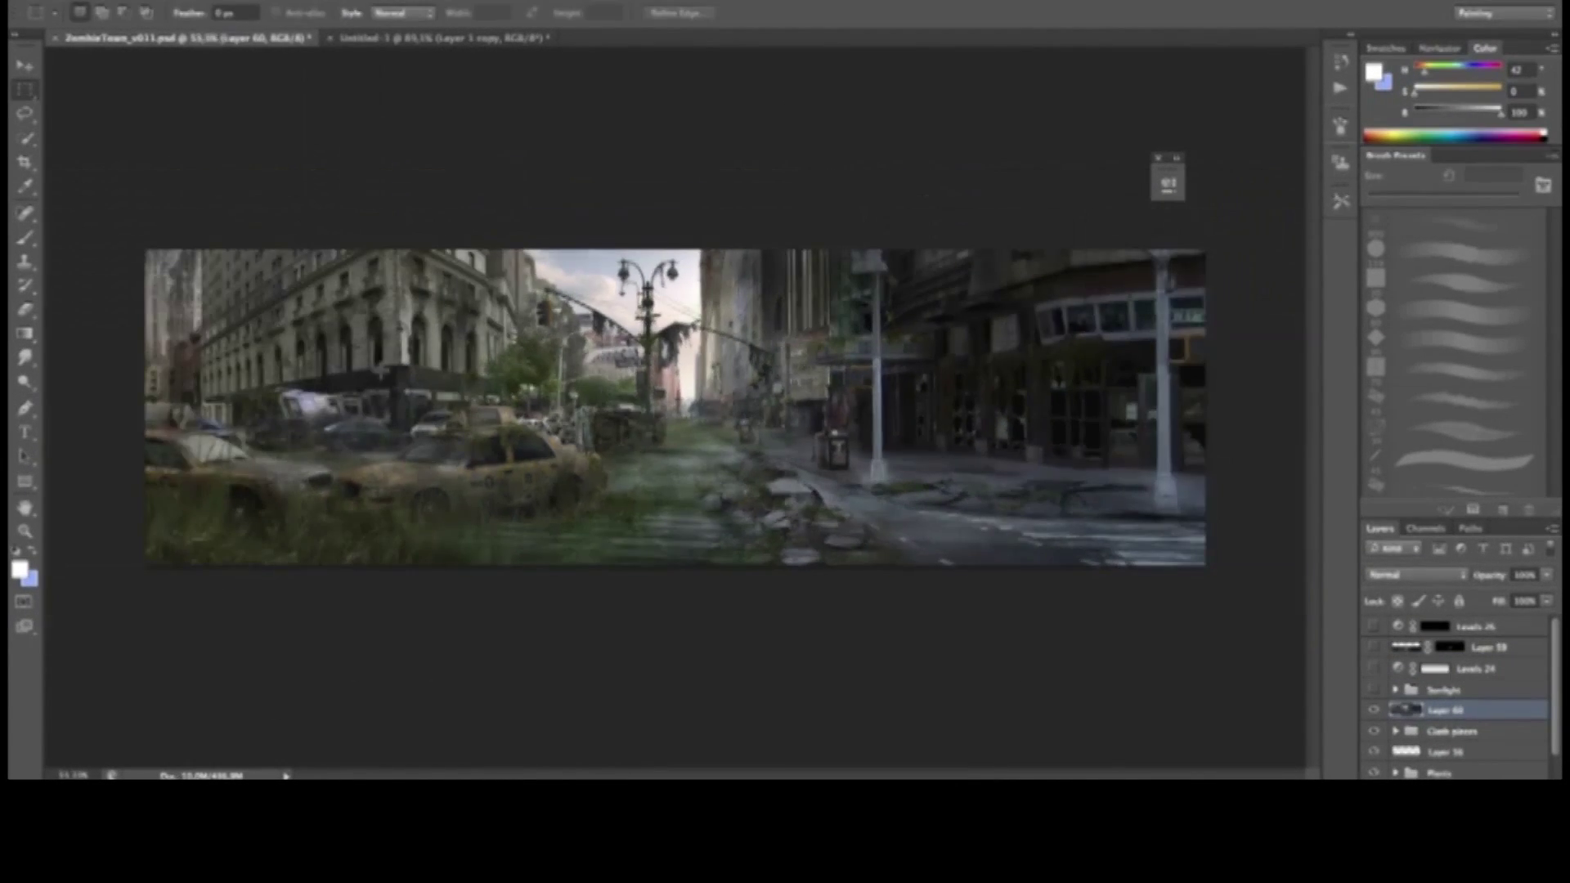
drag(145, 250, 1420, 426)
key(ctrl+j)
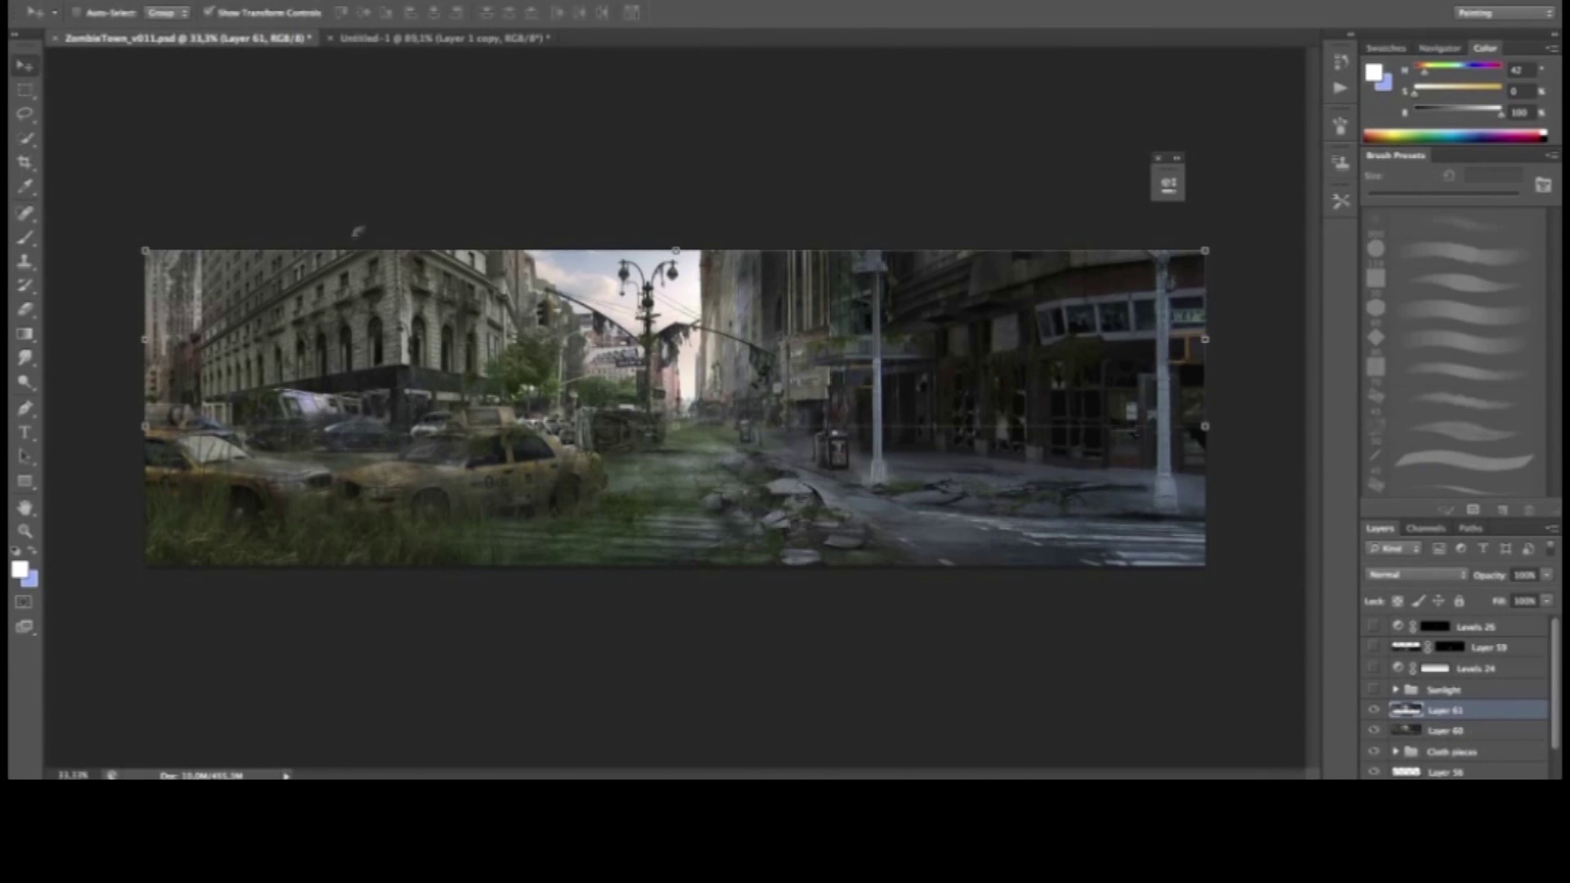
Flip the copied upper part vertically and move it down so it mirrors the buildings below the horizon
key(ctrl+t)
right_click(572, 337)
click(631, 610)
drag(810, 282, 809, 433)
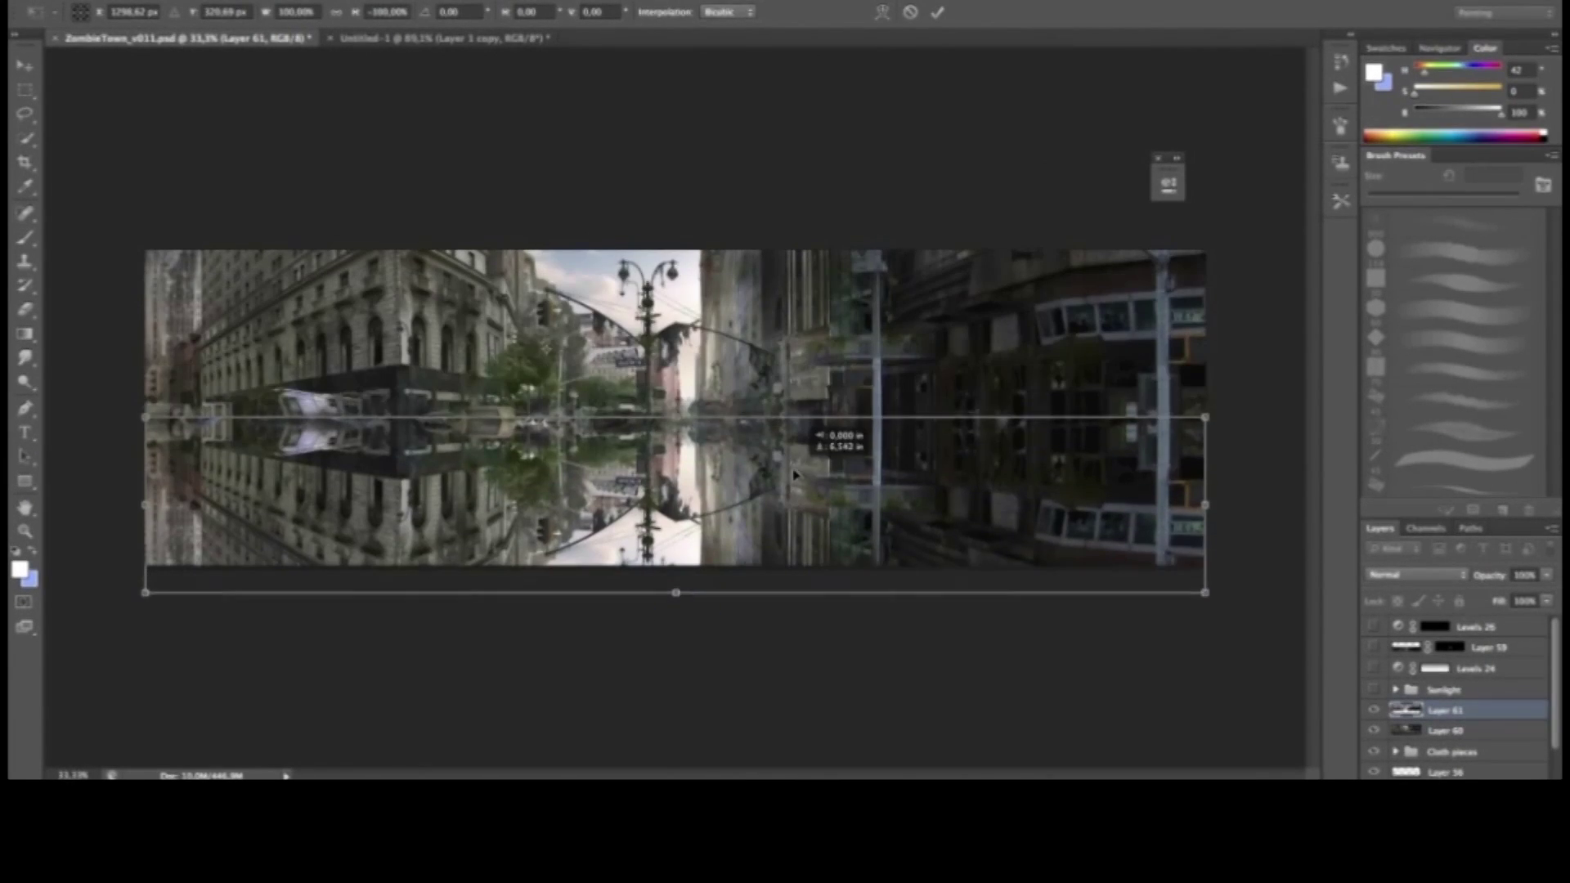
key(Return)
key(ctrl+plus)
key(ctrl+plus)
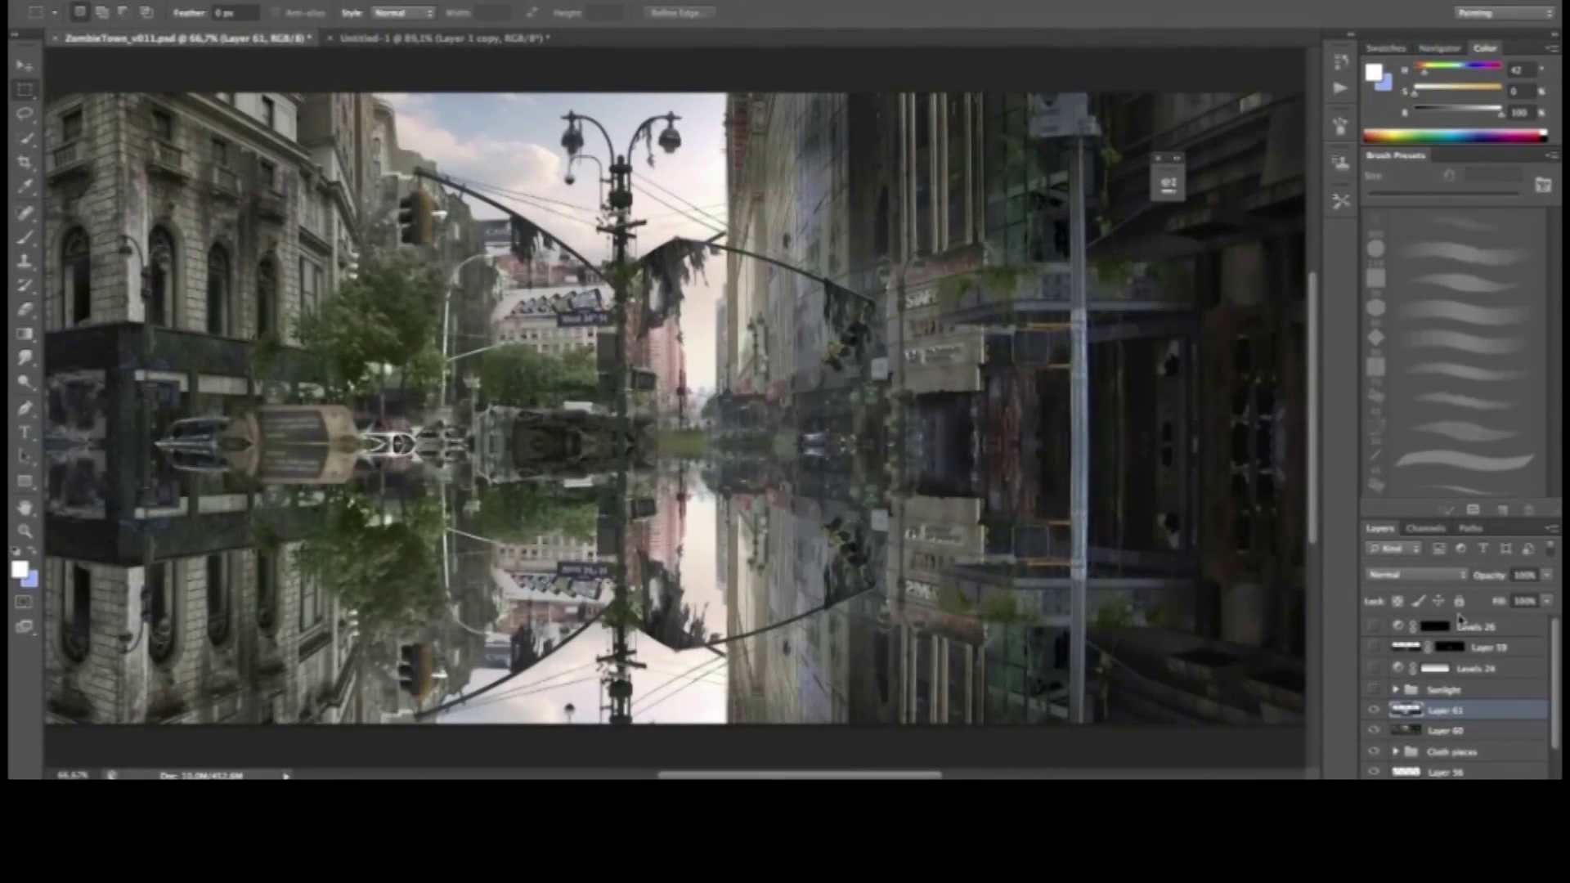
Limit the mirrored layer to the street centre with an inverted, painted mask and brighten it with a clipped, masked Levels adjustment
key(ctrl+i)
key(b)
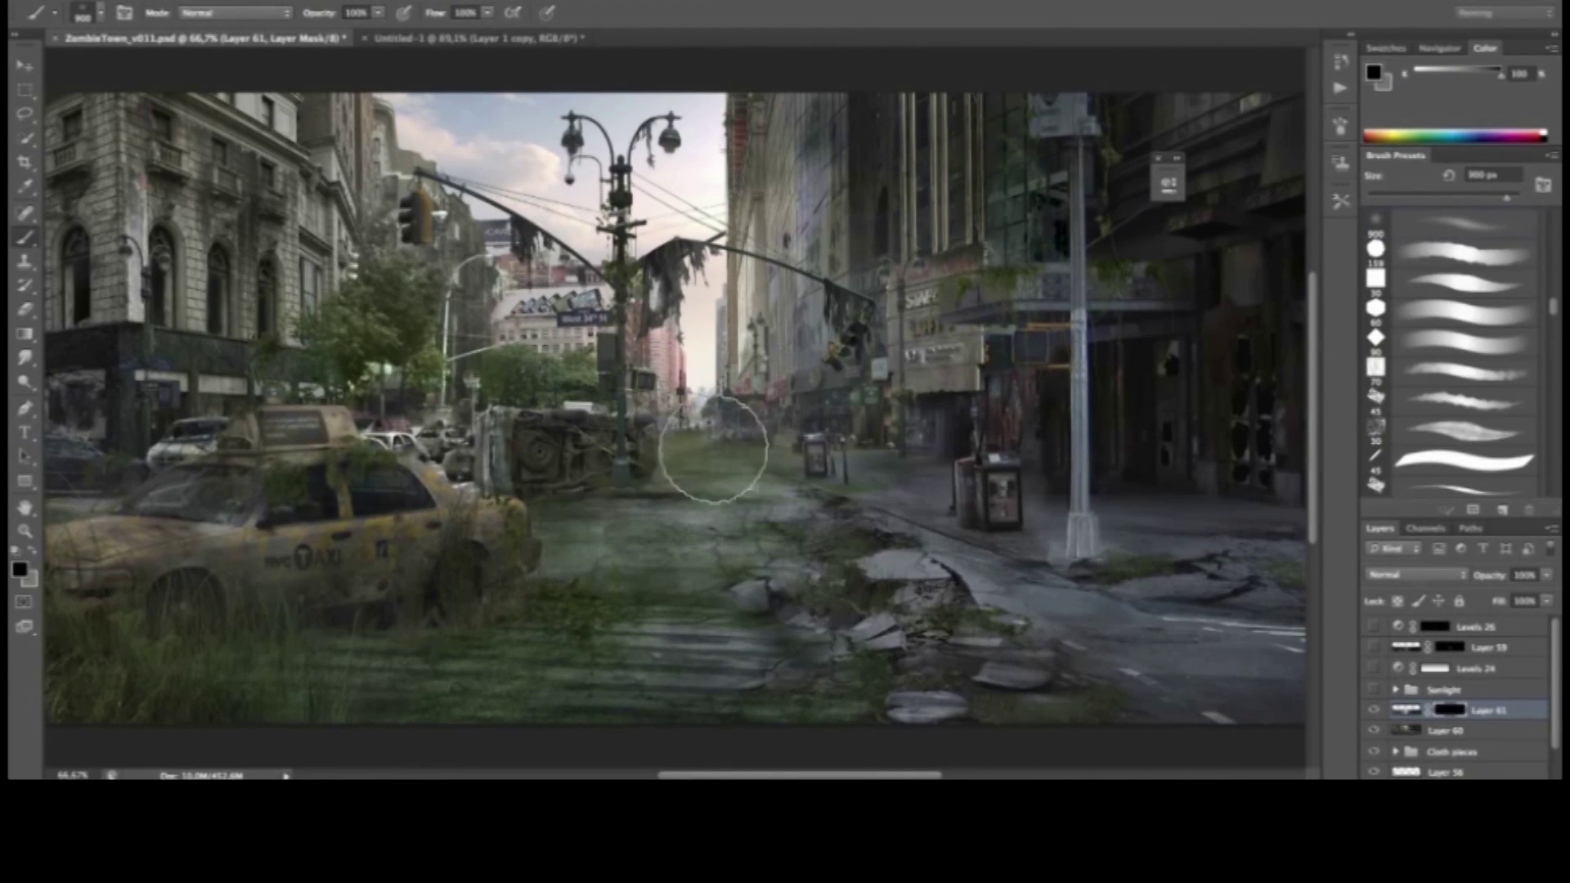
key(x)
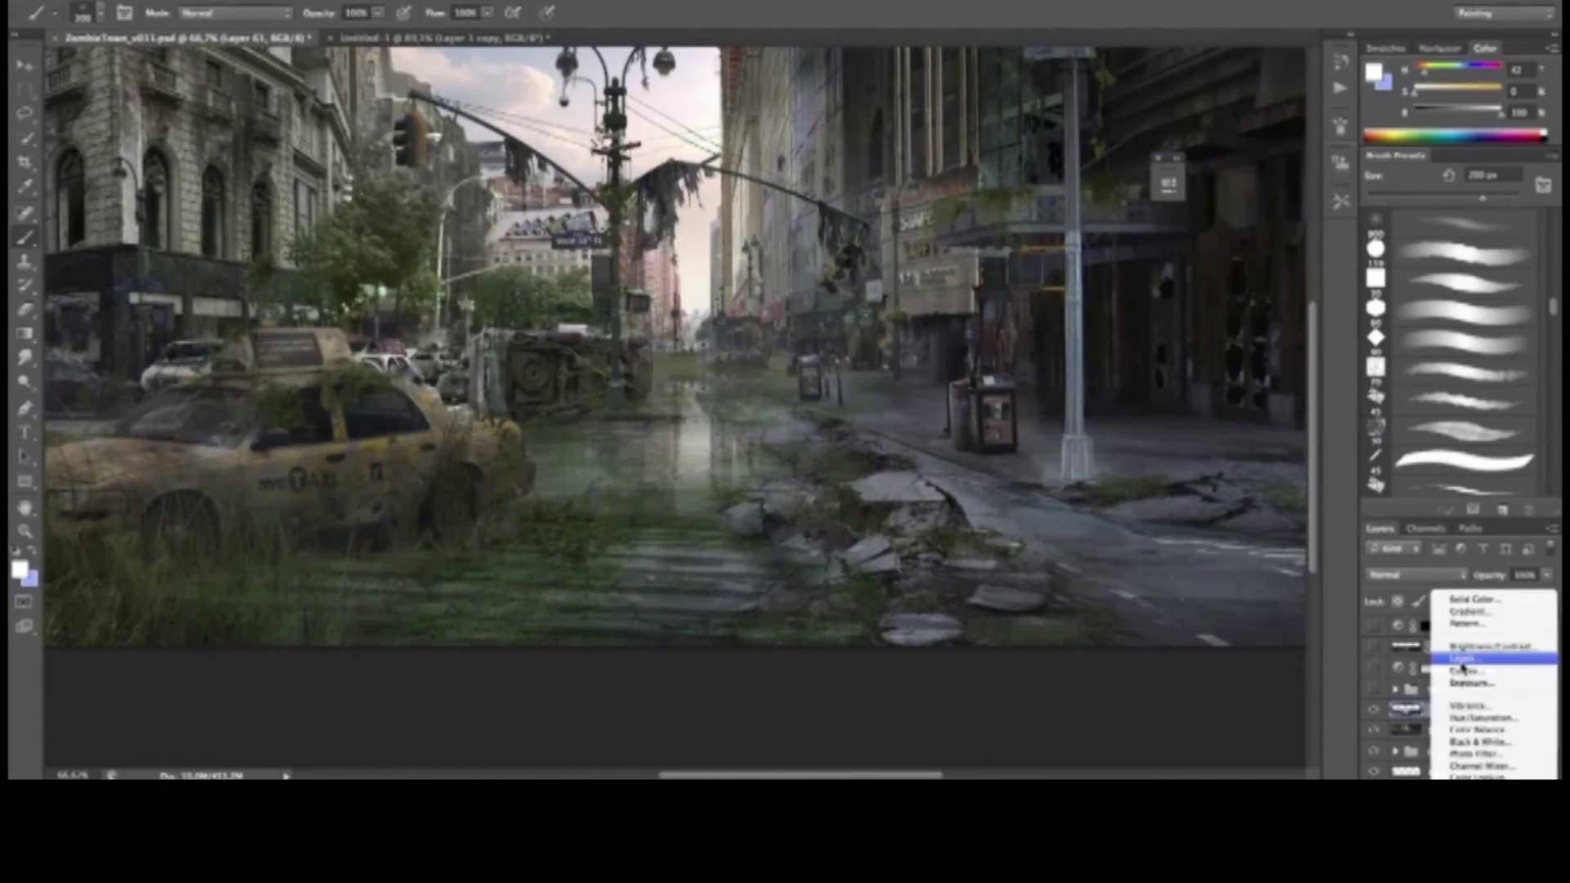
click(1463, 661)
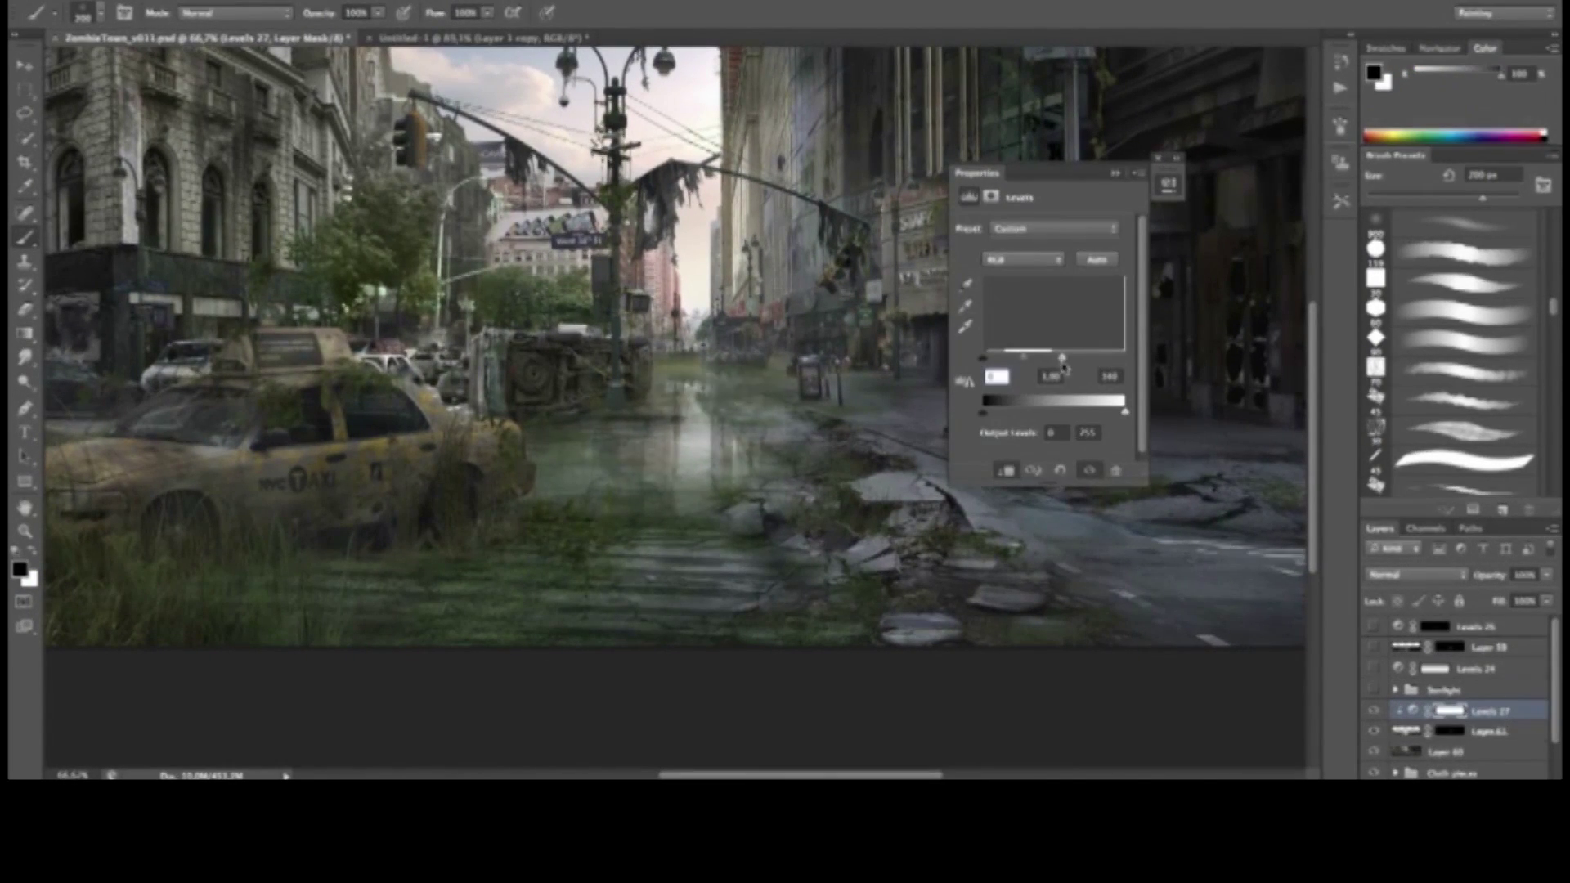
key(ctrl+i)
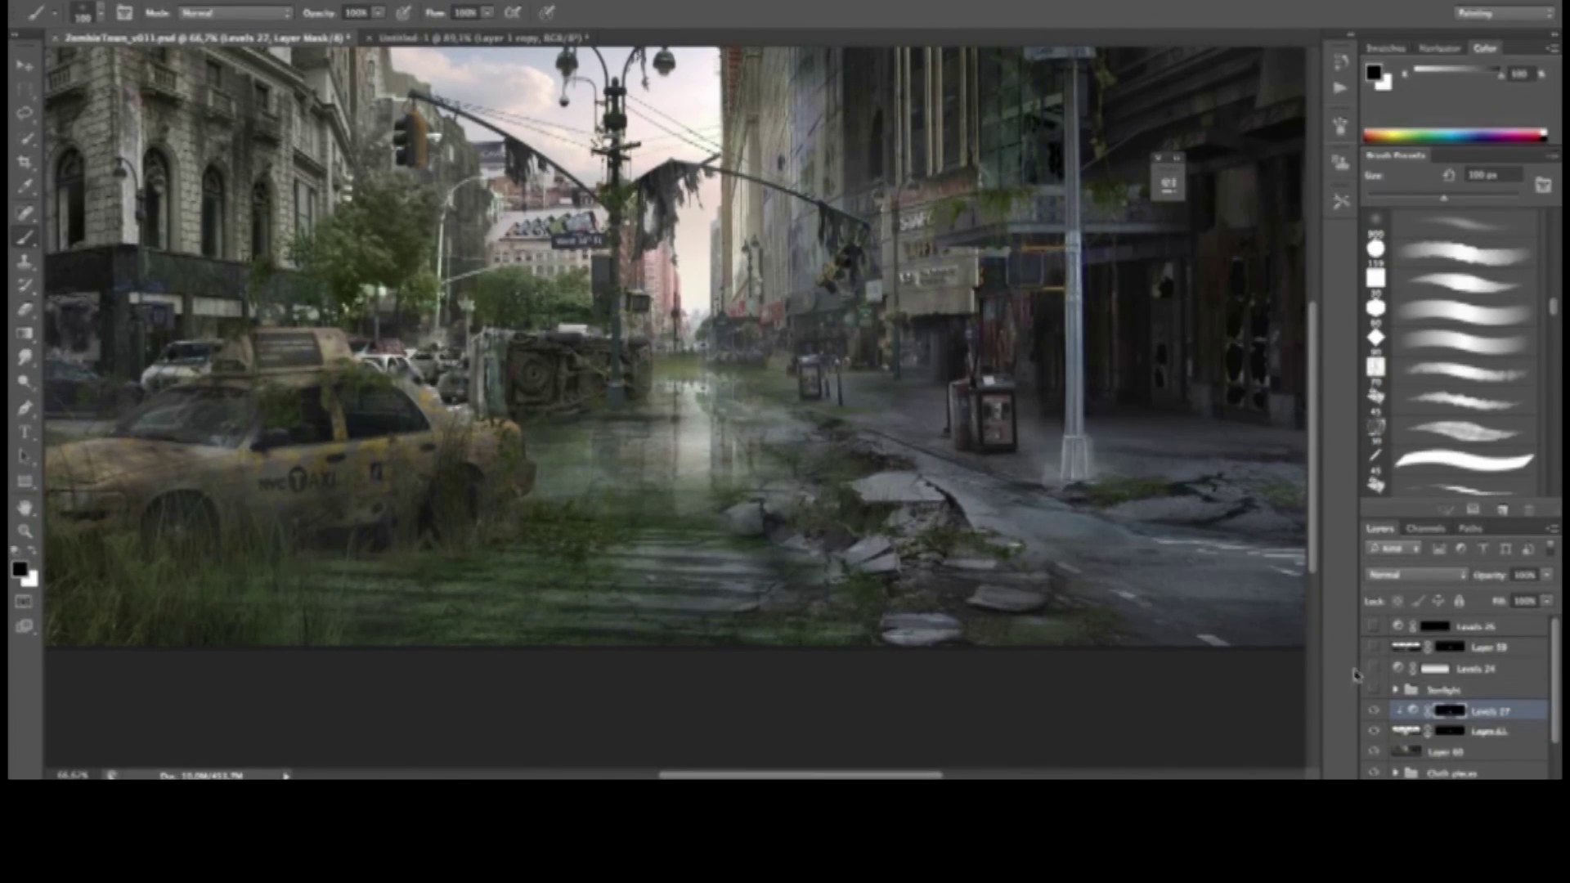
Make the Sunlight group and the layers Levels 24, Levels 26 and Layer 59 visible
click(1374, 689)
click(1373, 668)
click(1374, 627)
click(1376, 650)
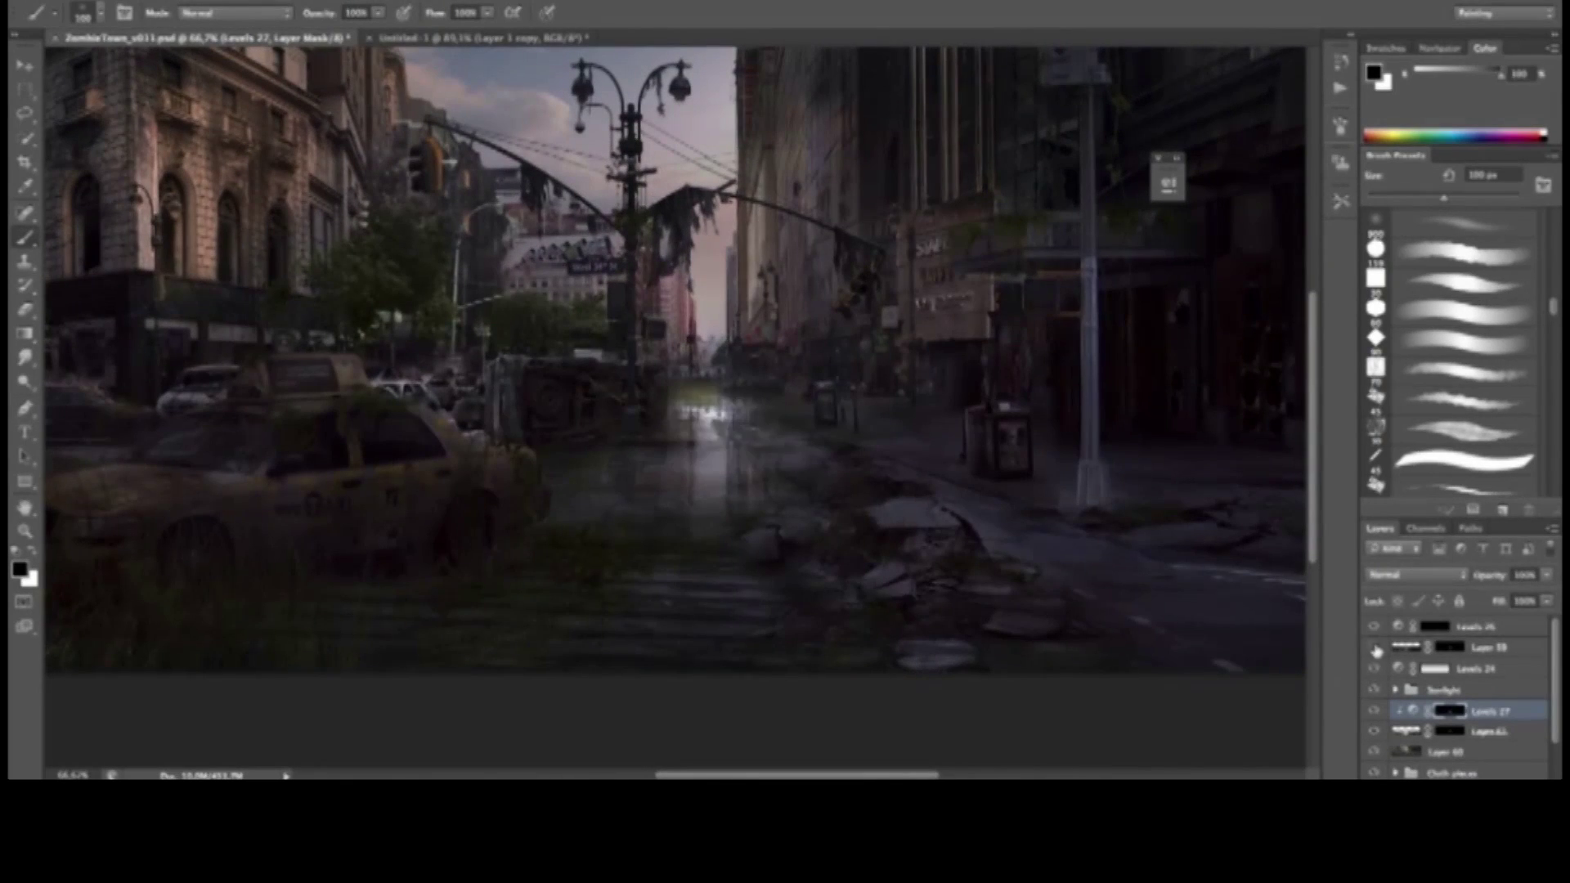
key(ctrl+minus)
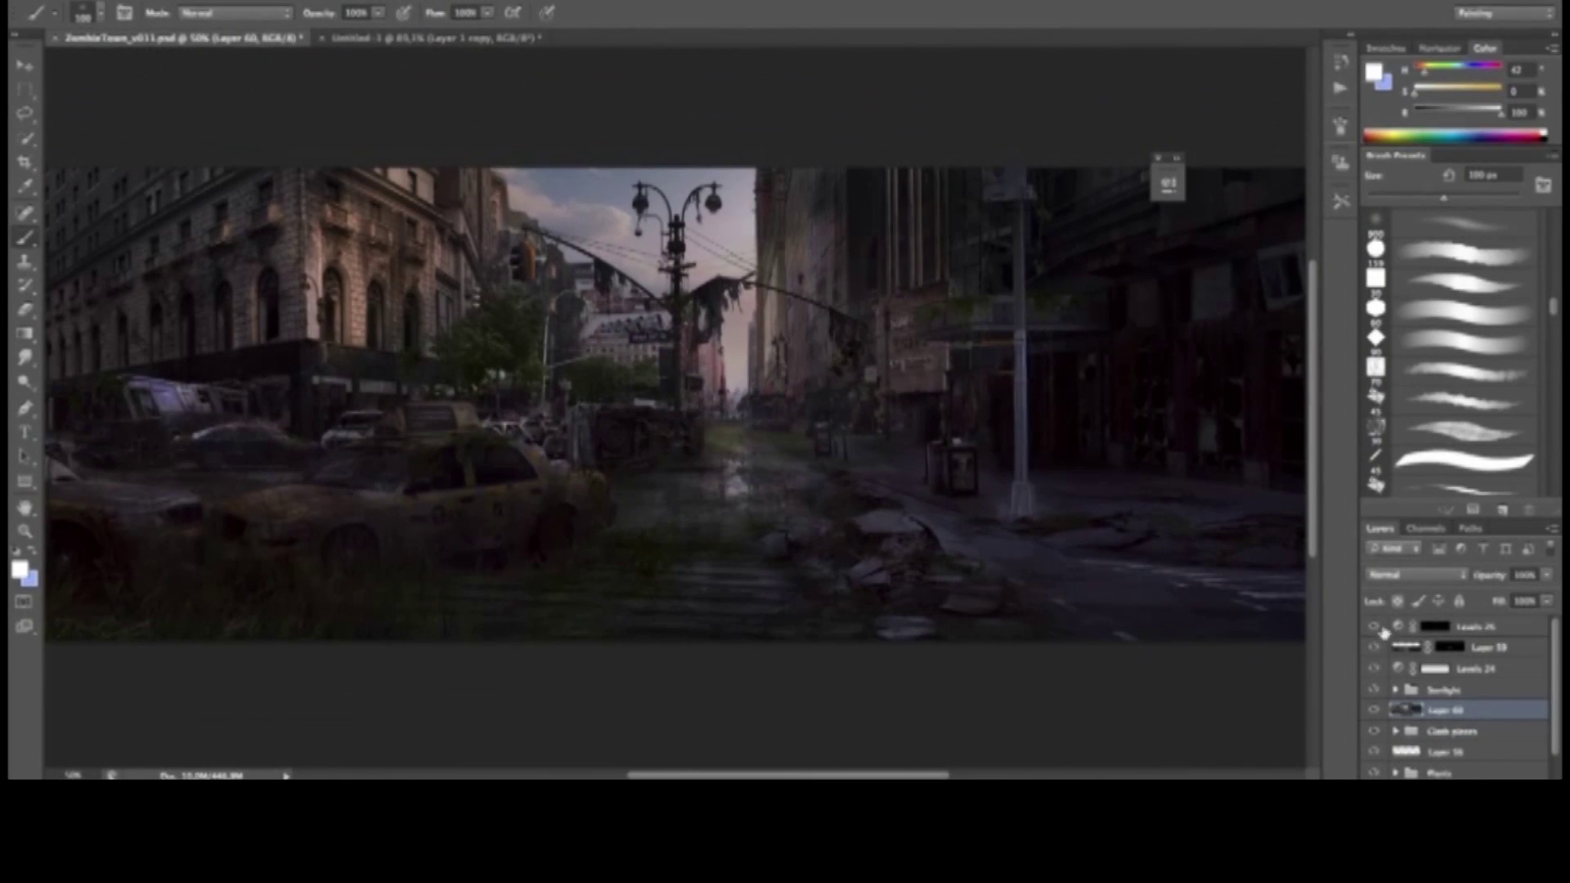
Check the reflection mask on Layer 59 and tighten it with Levels, setting the black input level to 36
key(ctrl+plus)
key(ctrl+plus)
key(ctrl+plus)
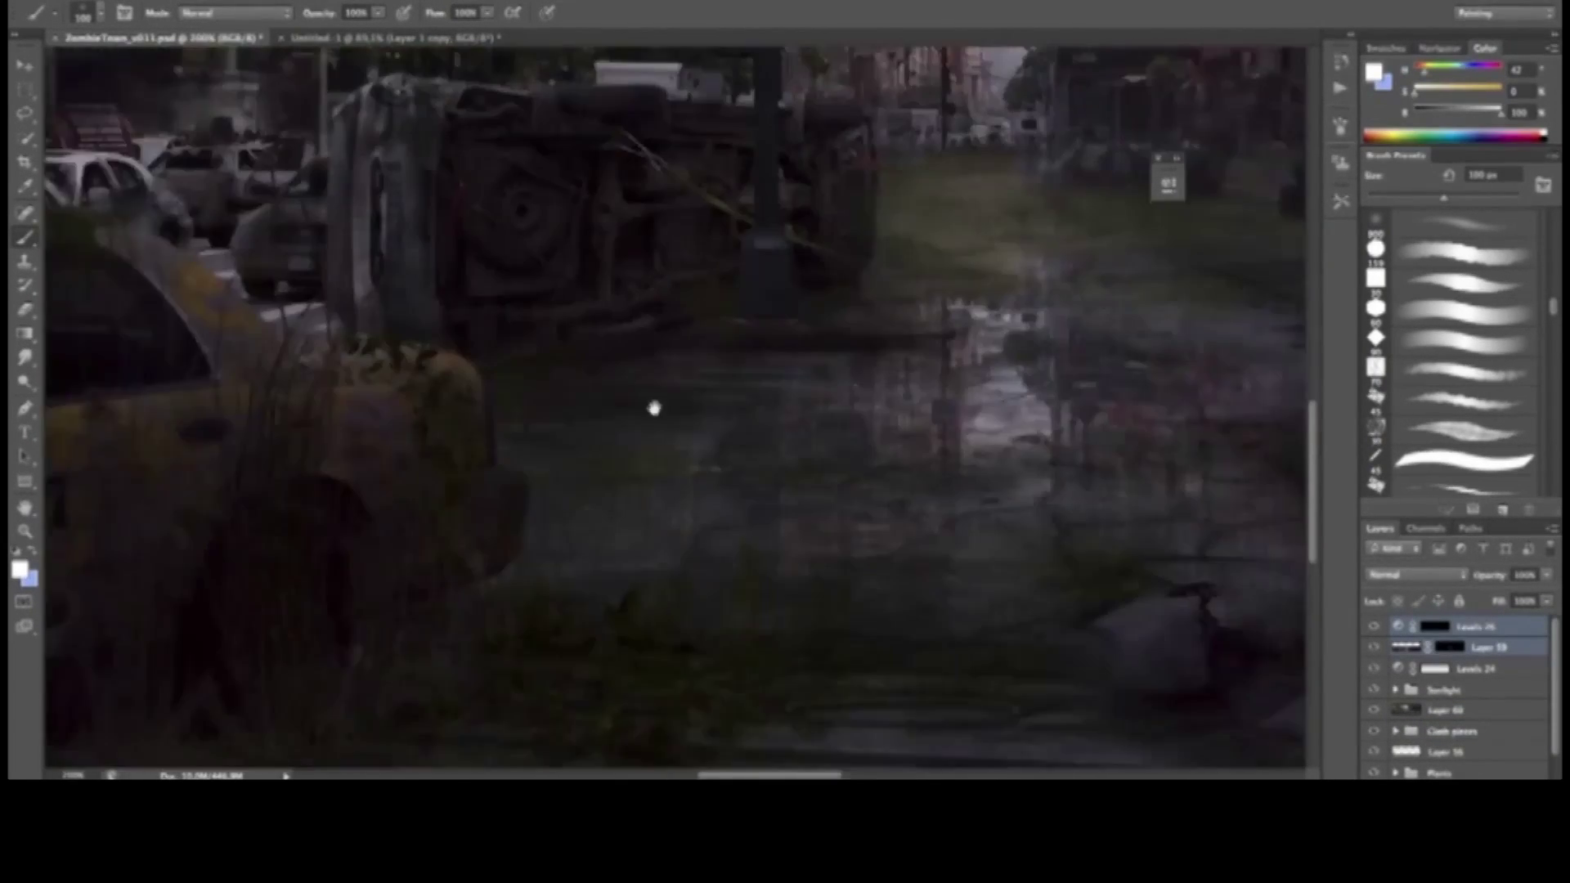
alt+click(1449, 647)
alt+click(1450, 647)
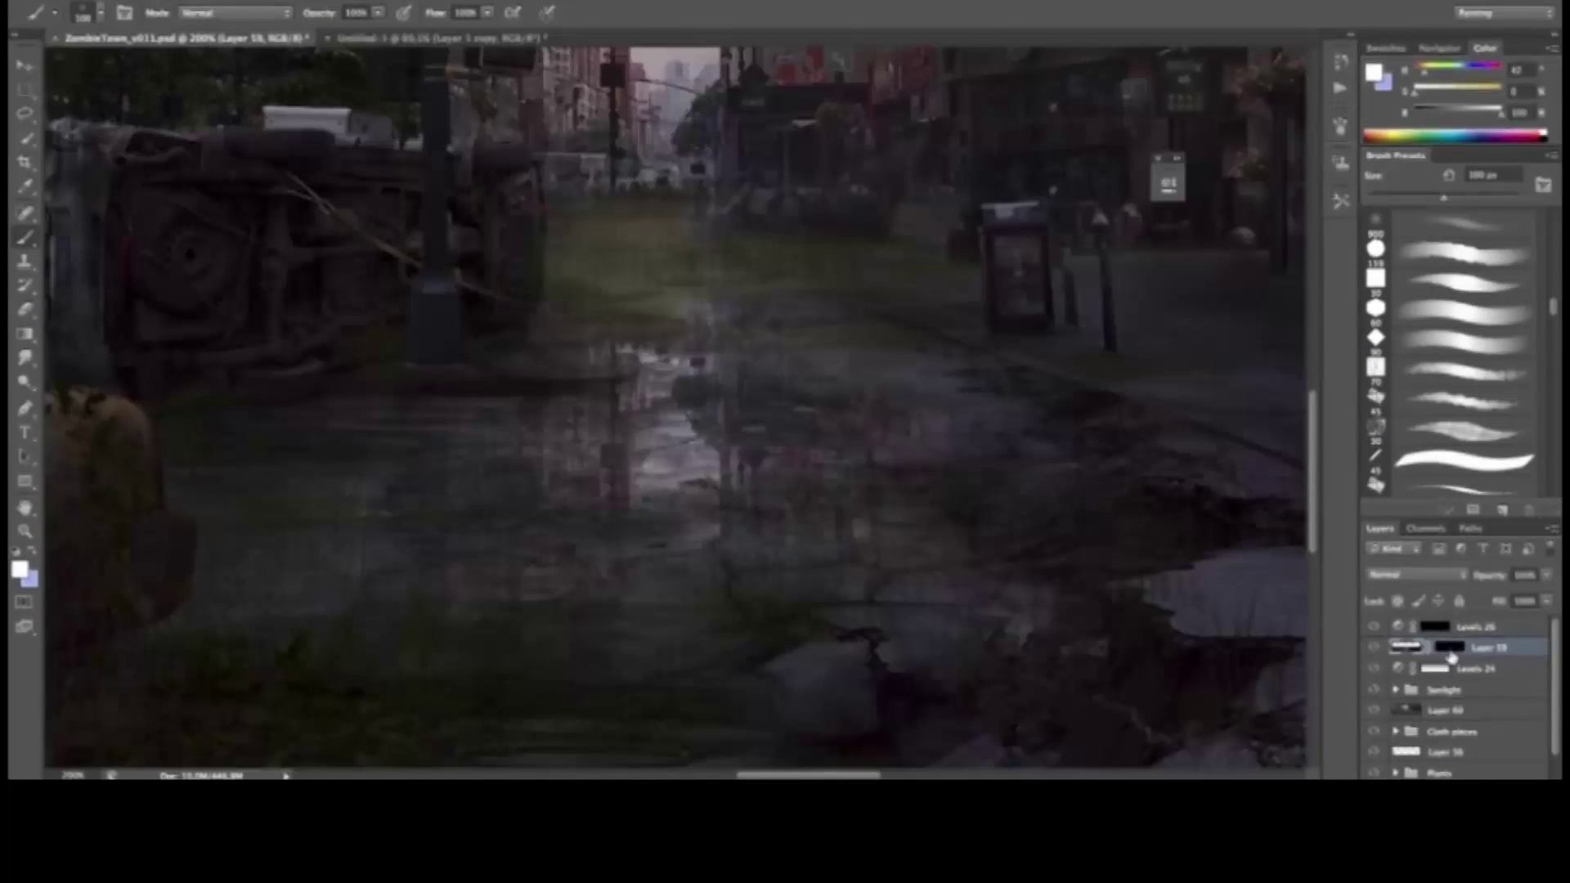
key(ctrl+l)
drag(1203, 509, 1261, 512)
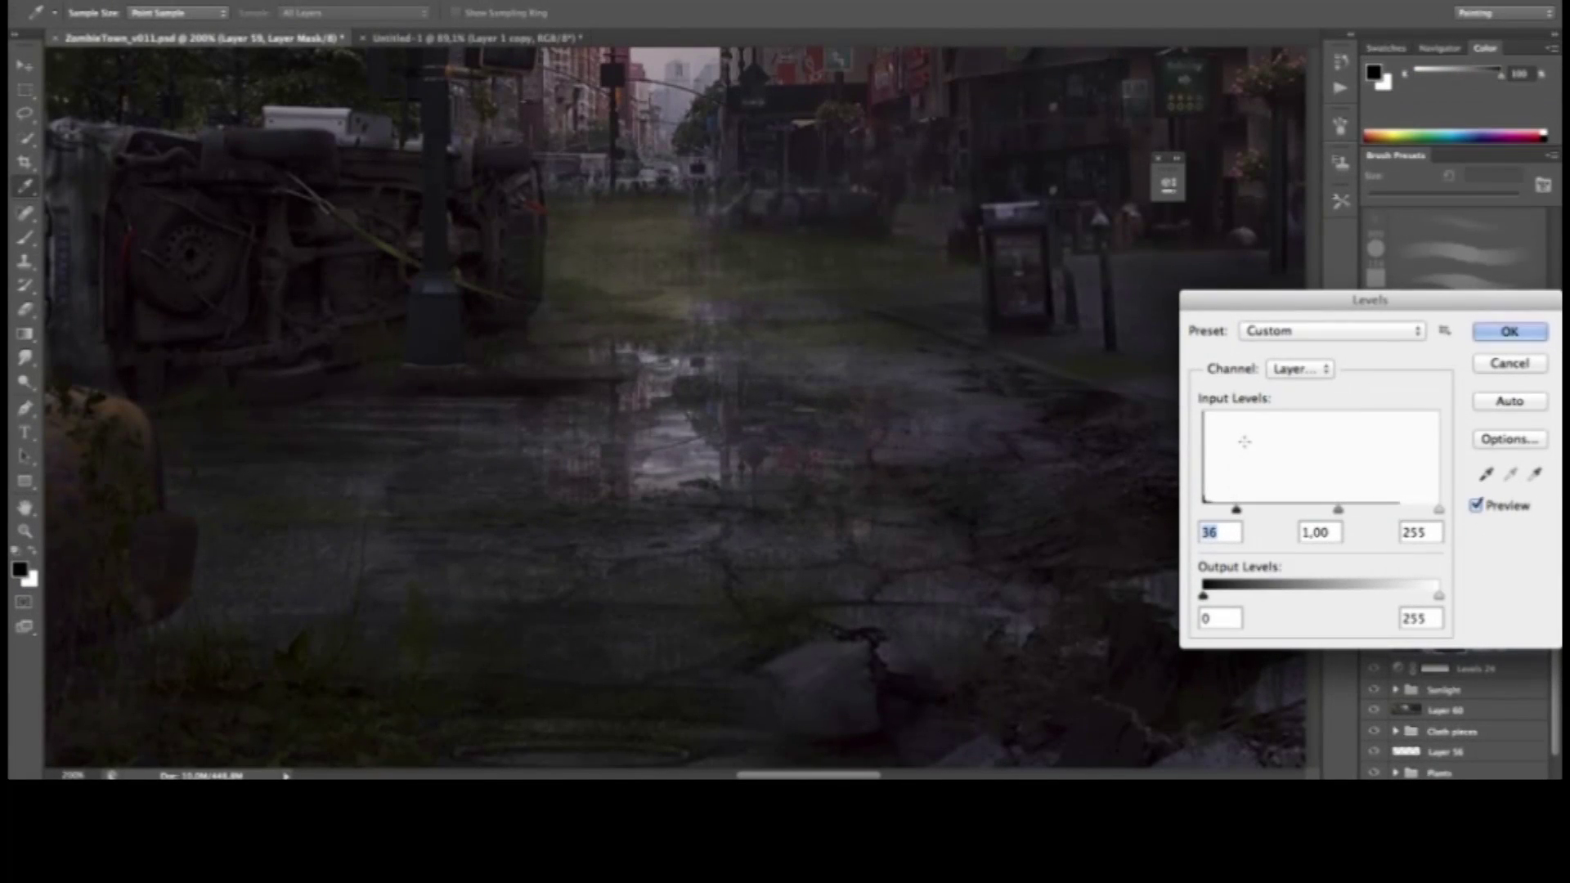
key(Return)
key(ctrl+minus)
key(ctrl+minus)
key(ctrl+minus)
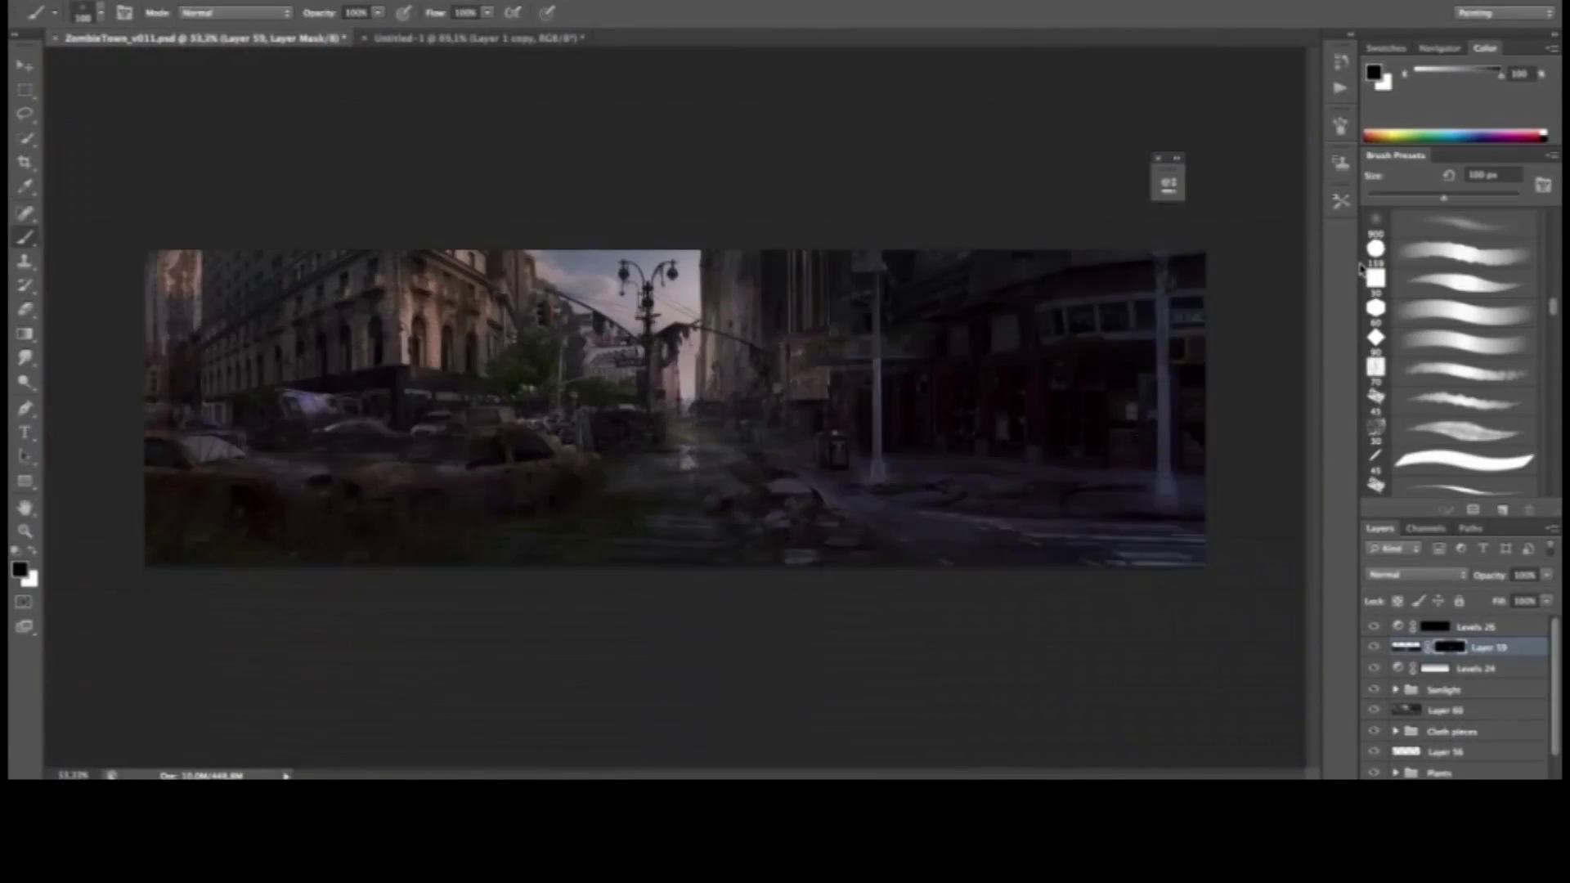
key(b)
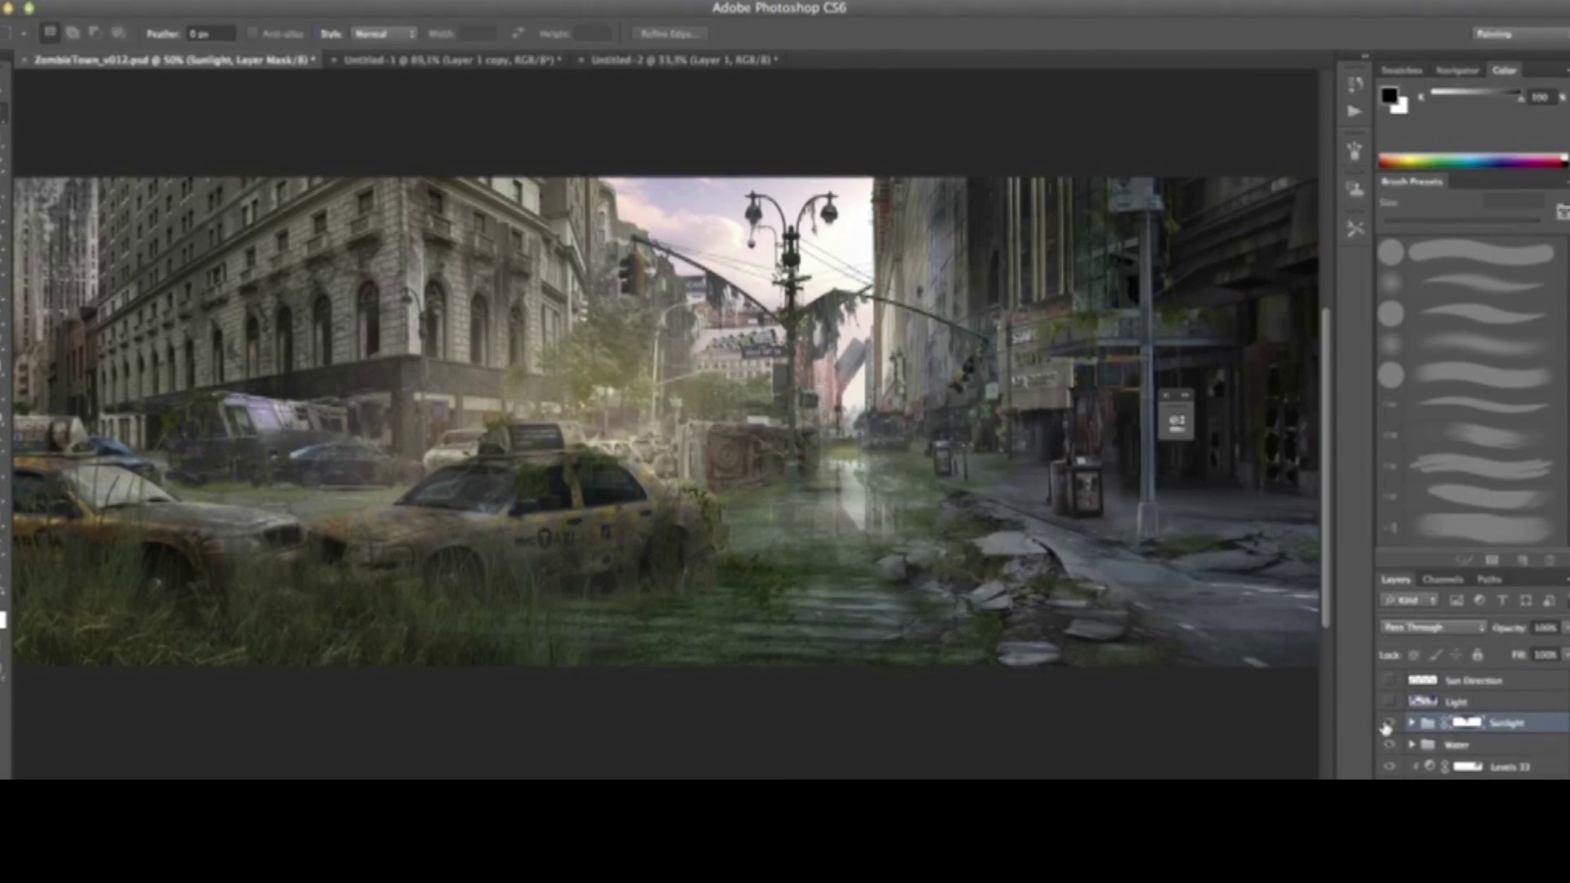
Toggle the Sunlight group's visibility to compare the street scene with and without the sunlight treatment
click(1386, 724)
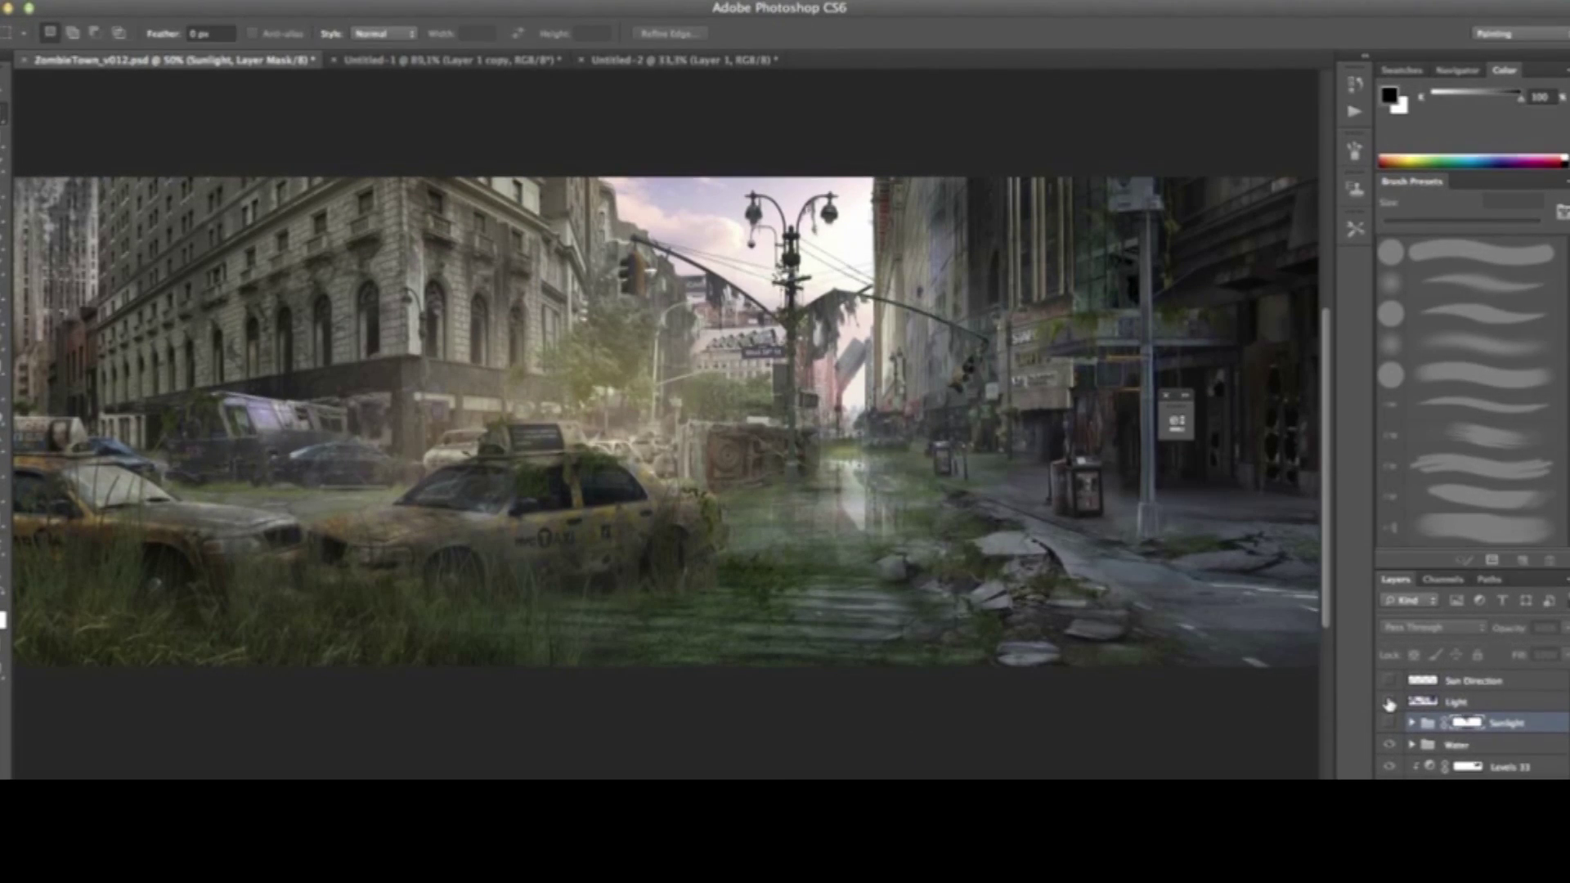
mouse_move(796, 477)
mouse_down()
mouse_move(851, 468)
mouse_move(796, 477)
mouse_up()
click(1386, 724)
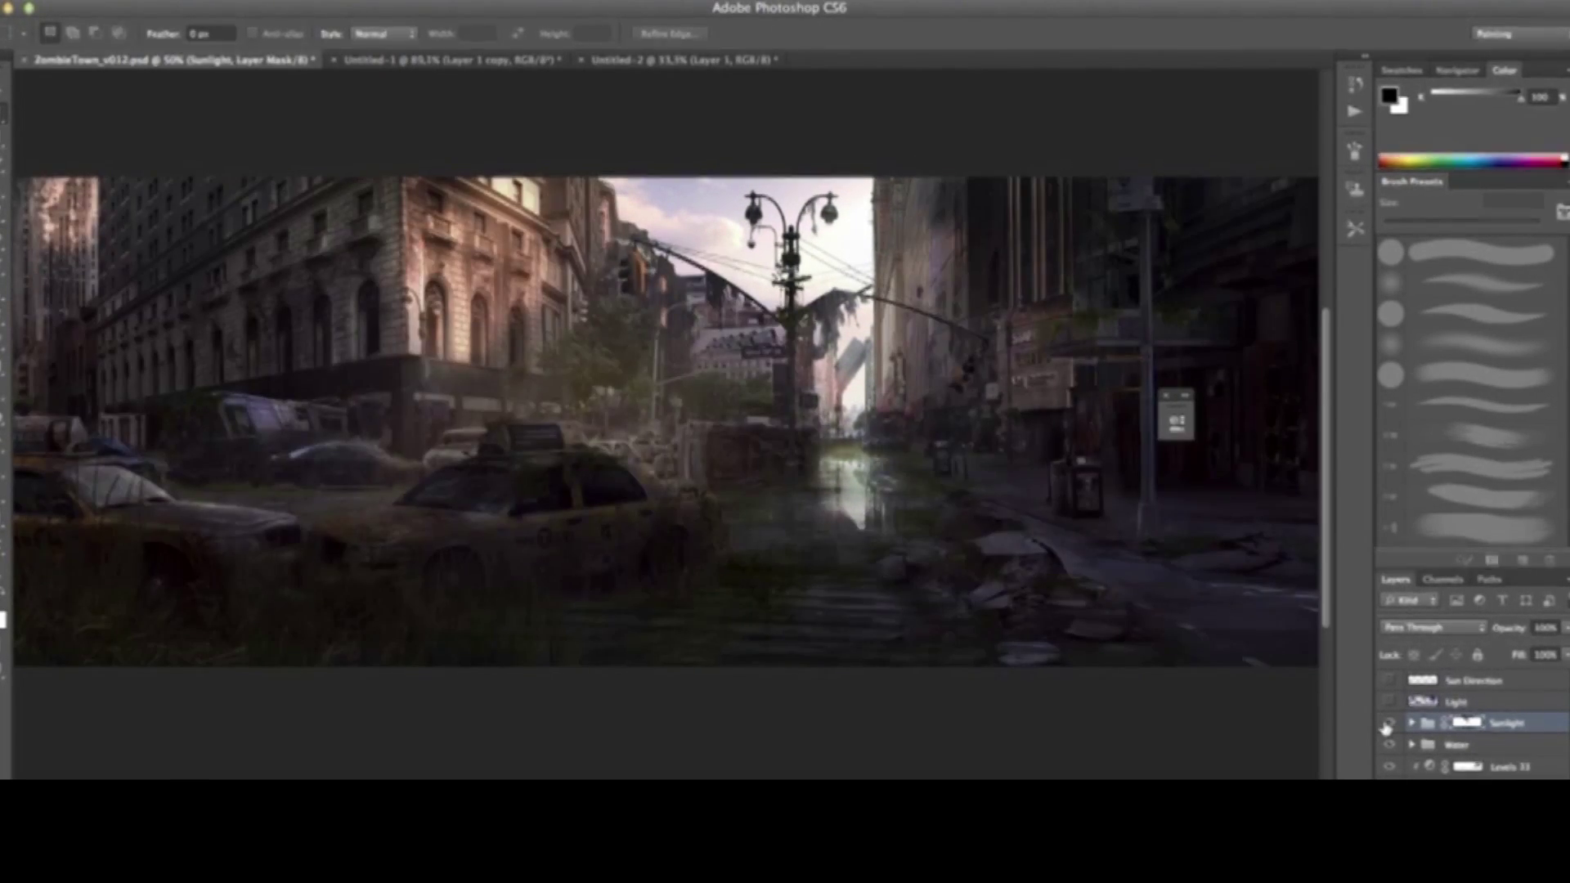
click(1387, 725)
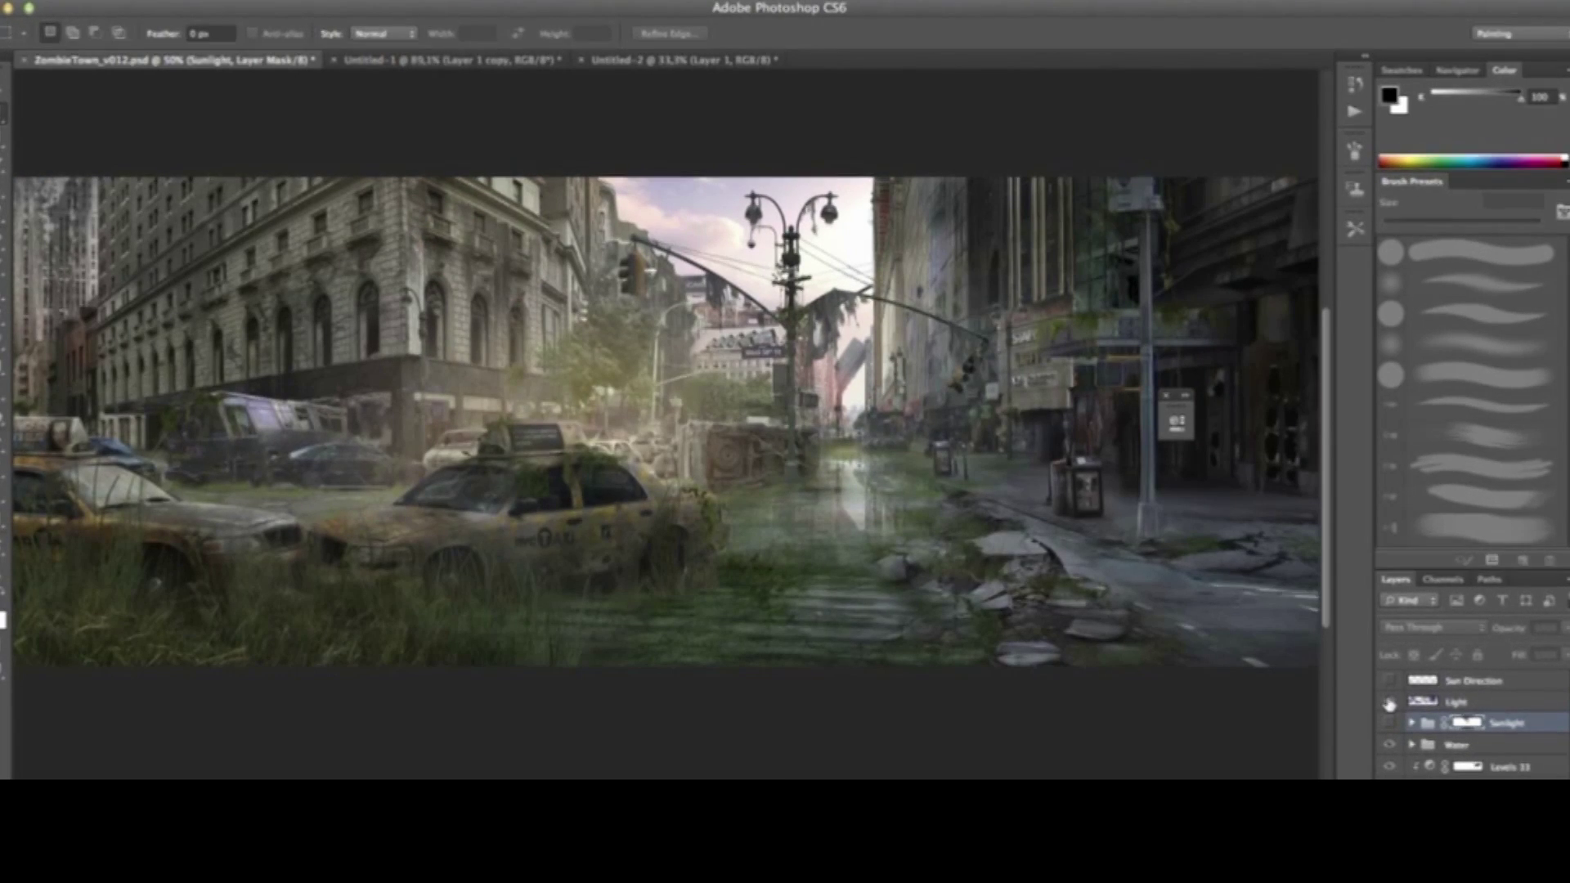
Display the Light sketch overlay, preview the Sun Direction arrows and examine the marked light and shadow areas around the taxi
click(1388, 703)
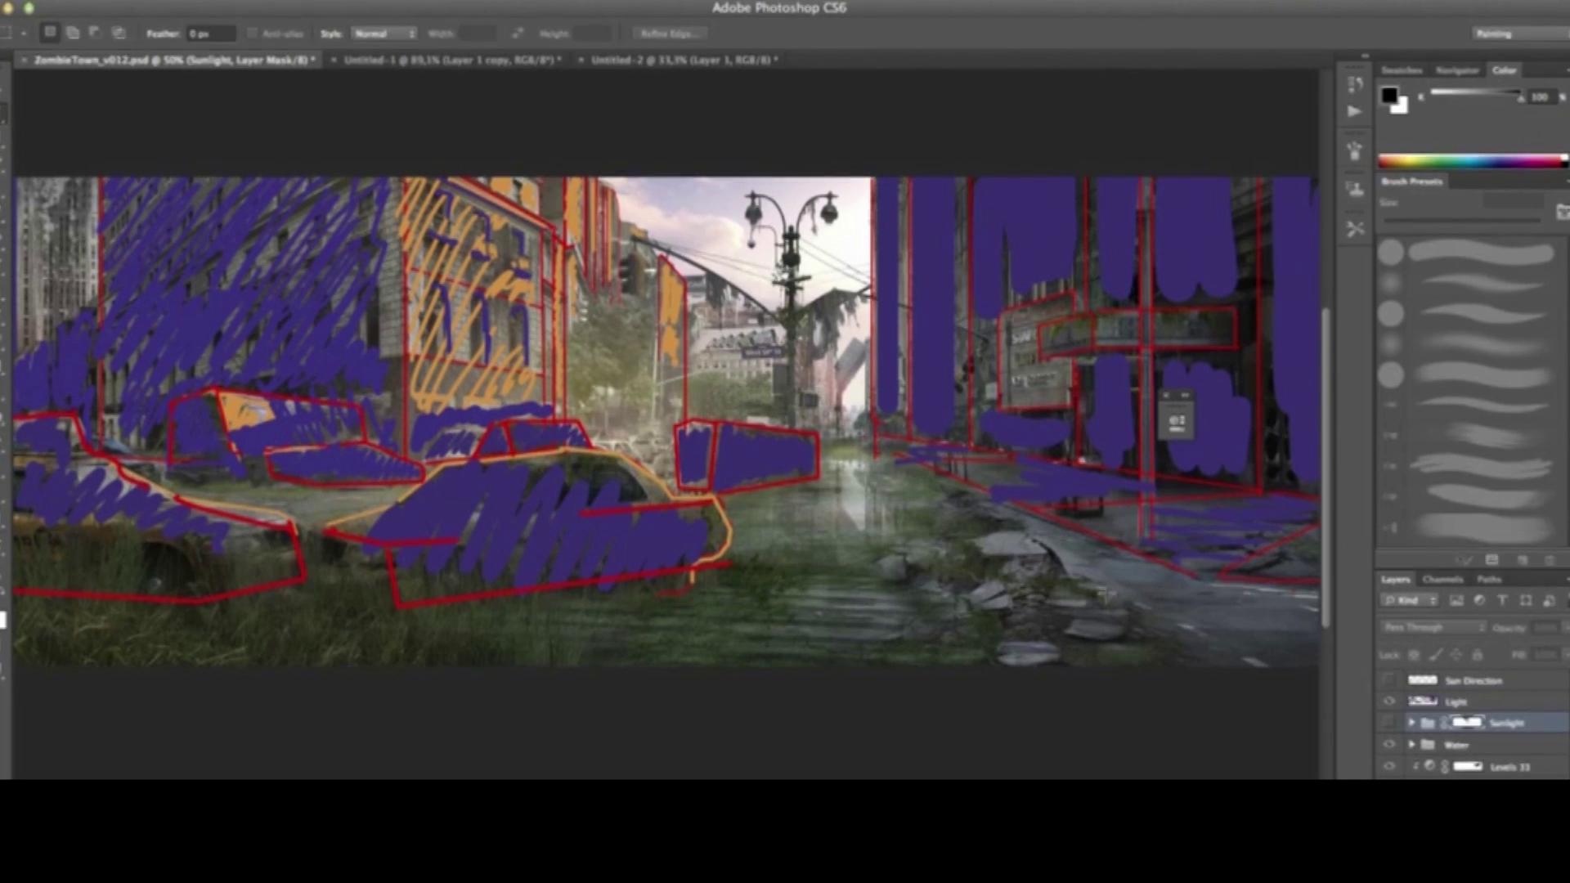
click(1388, 682)
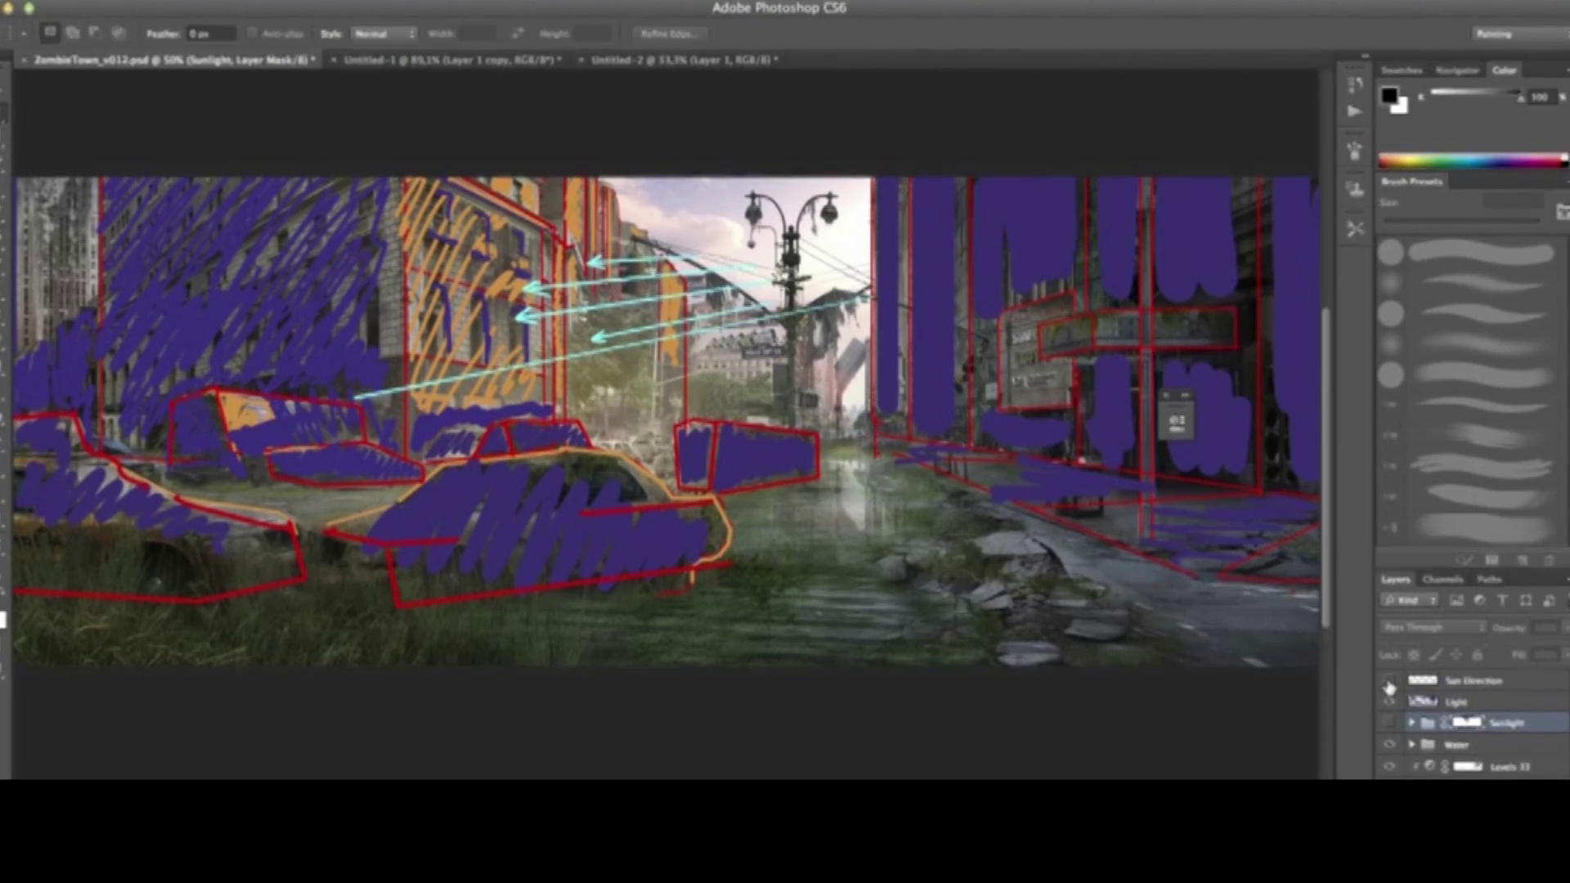
click(1388, 684)
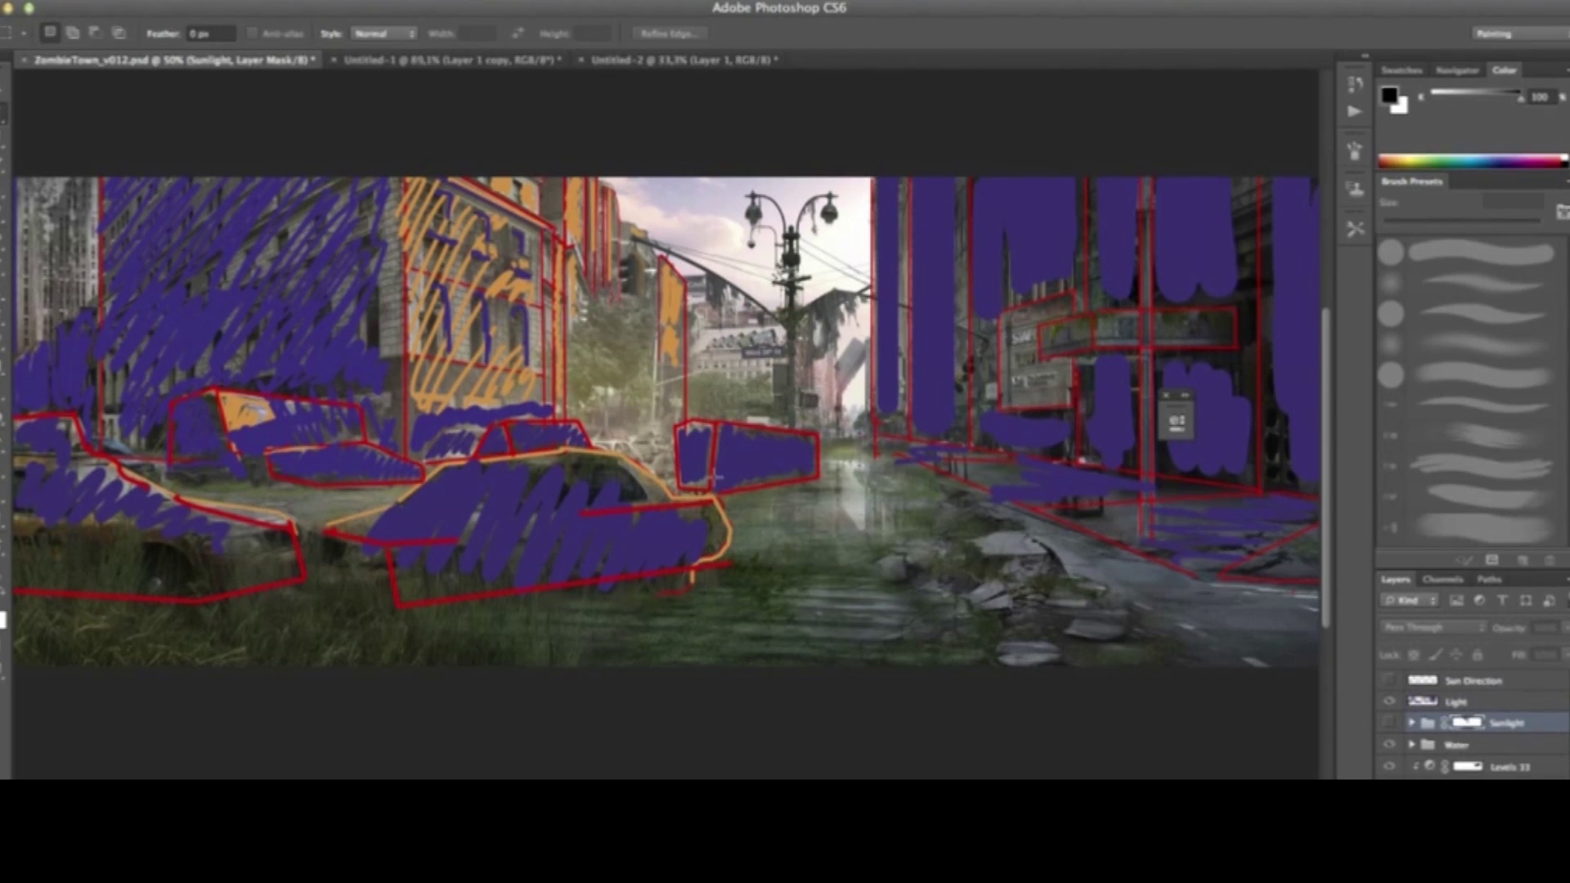
scroll(708, 474, up, 1)
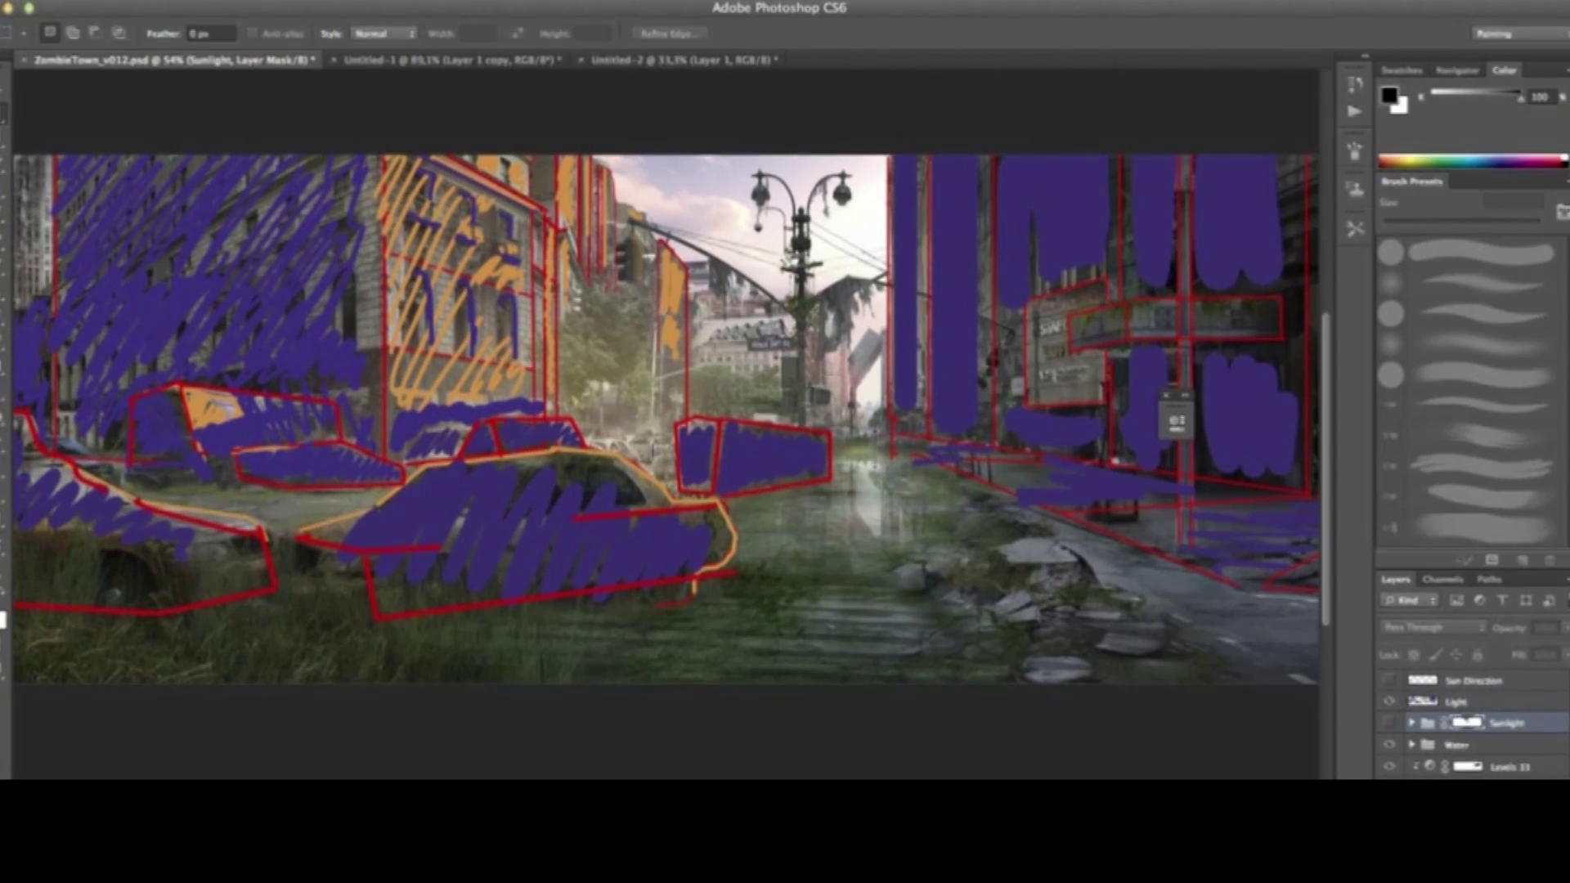
scroll(664, 448, up, 5)
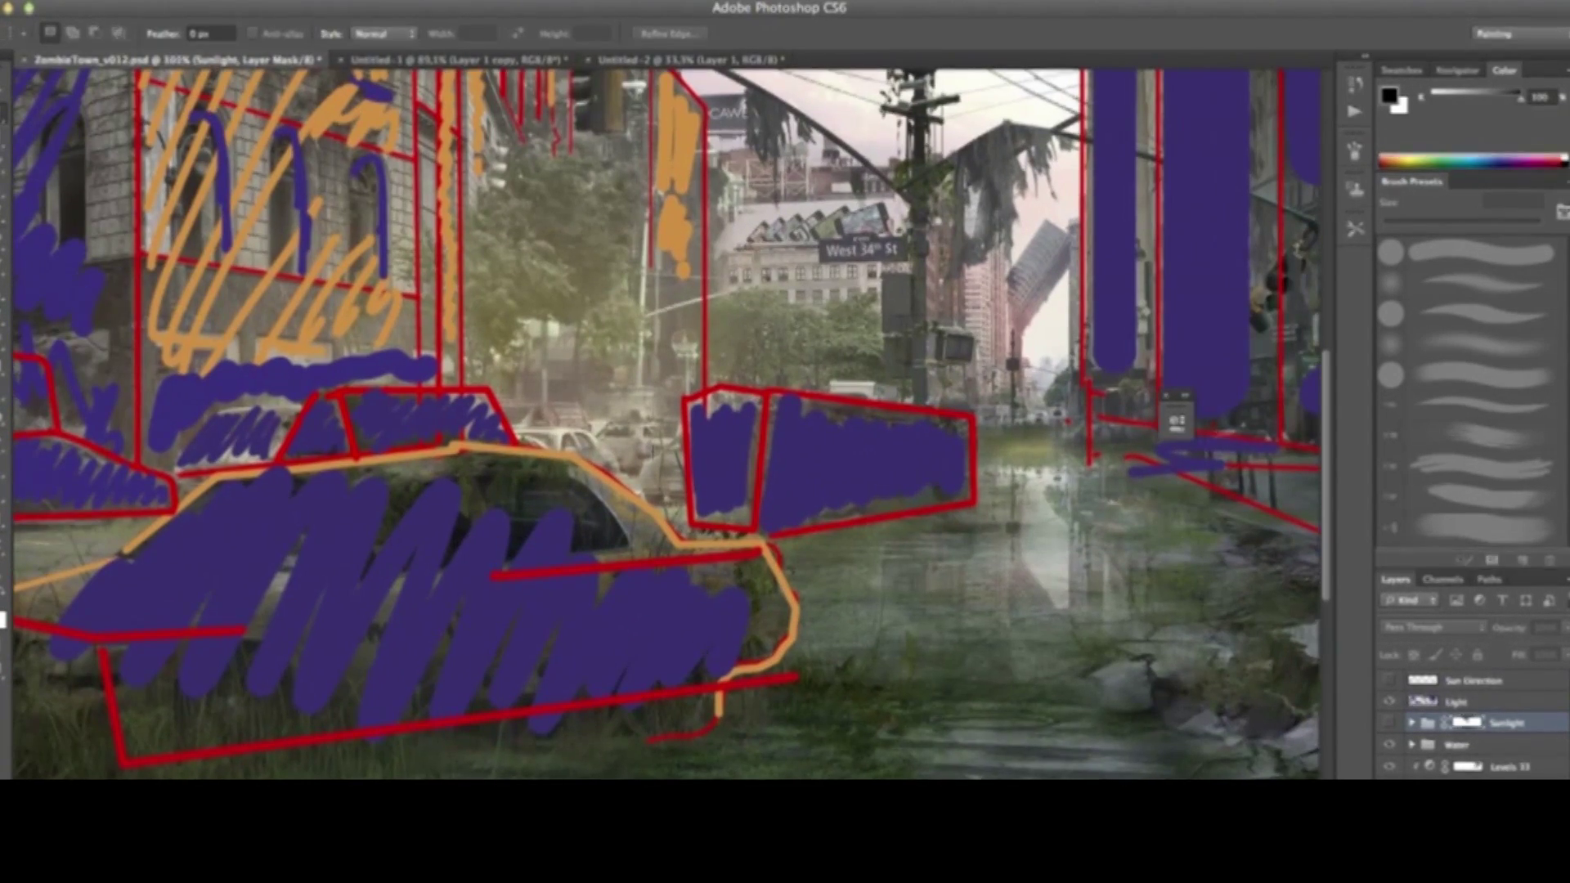
Examine the marked light and shadow areas along the flooded street, the right sidewalk and the corner building's two facades
scroll(652, 452, right, 8)
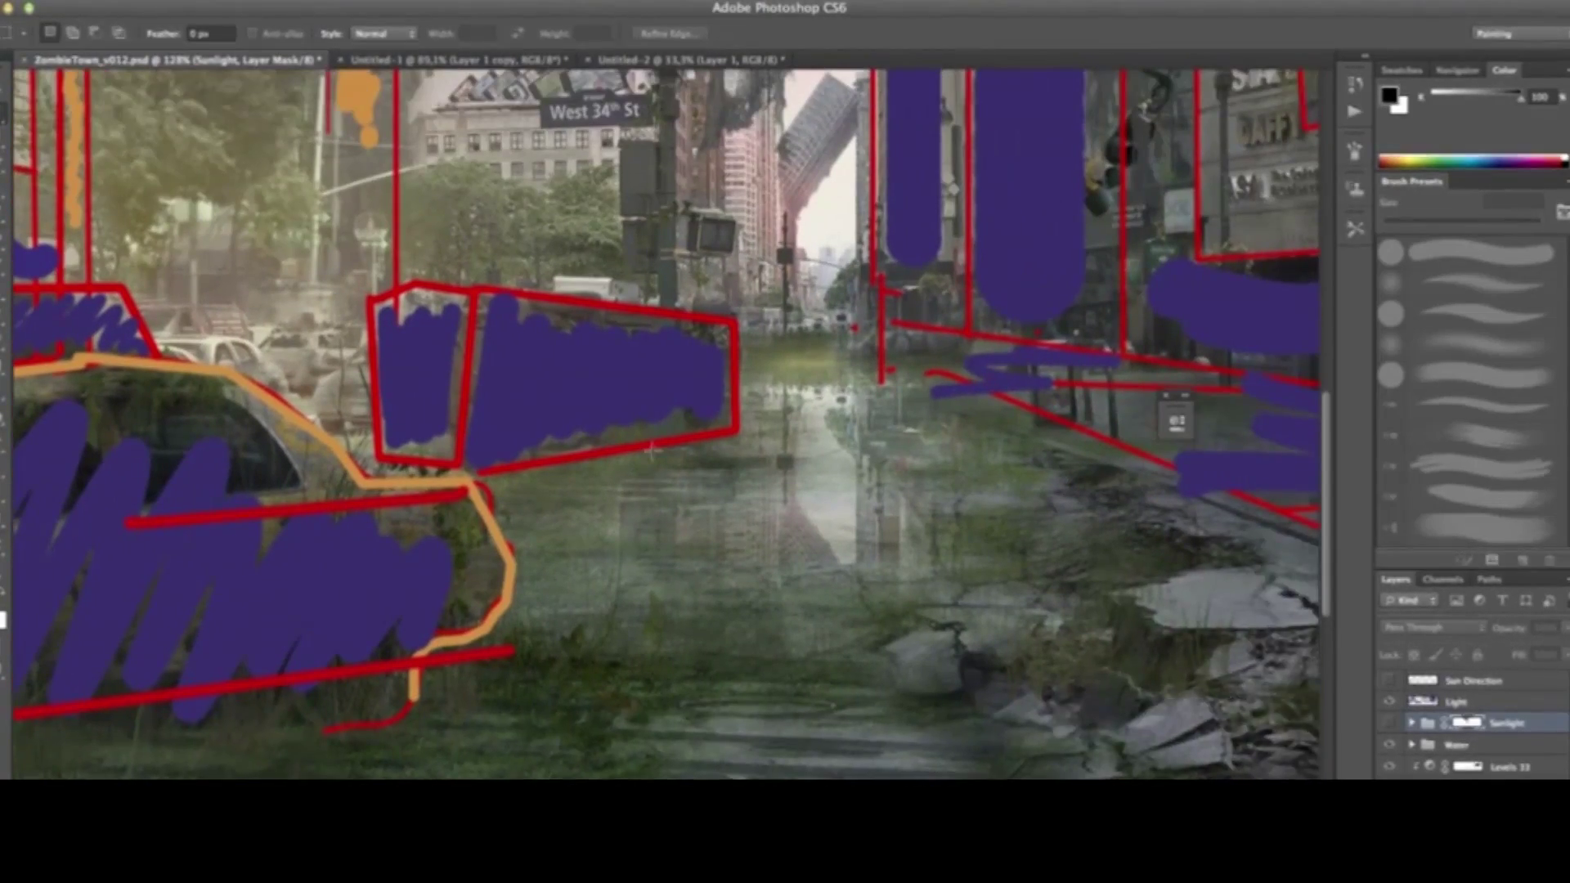
scroll(651, 451, left, 10)
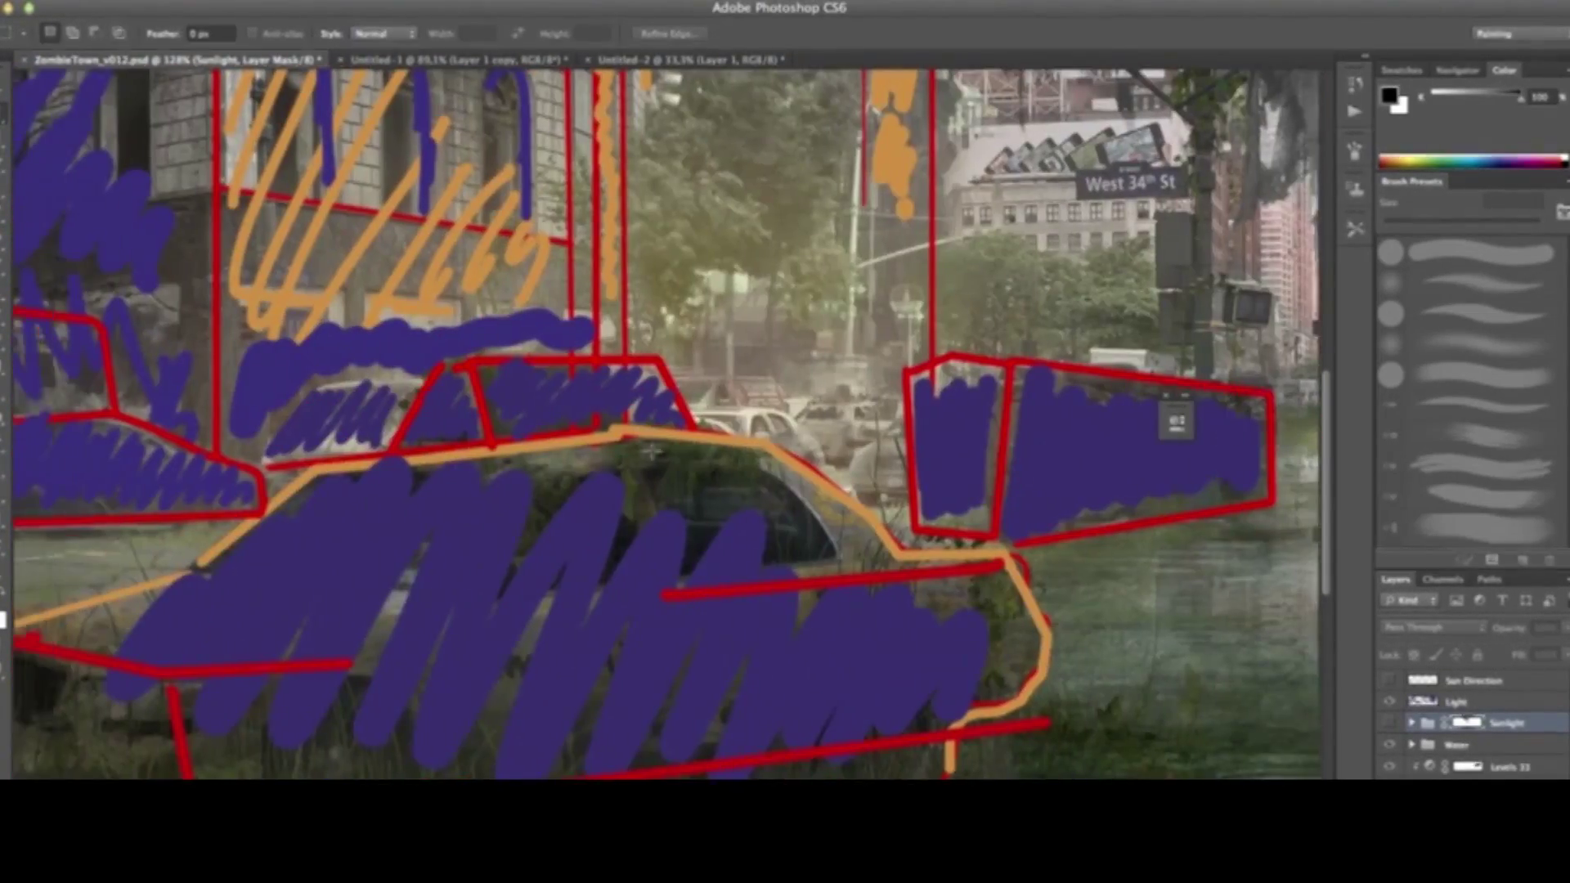
scroll(652, 451, right, 10)
scroll(651, 451, up, 5)
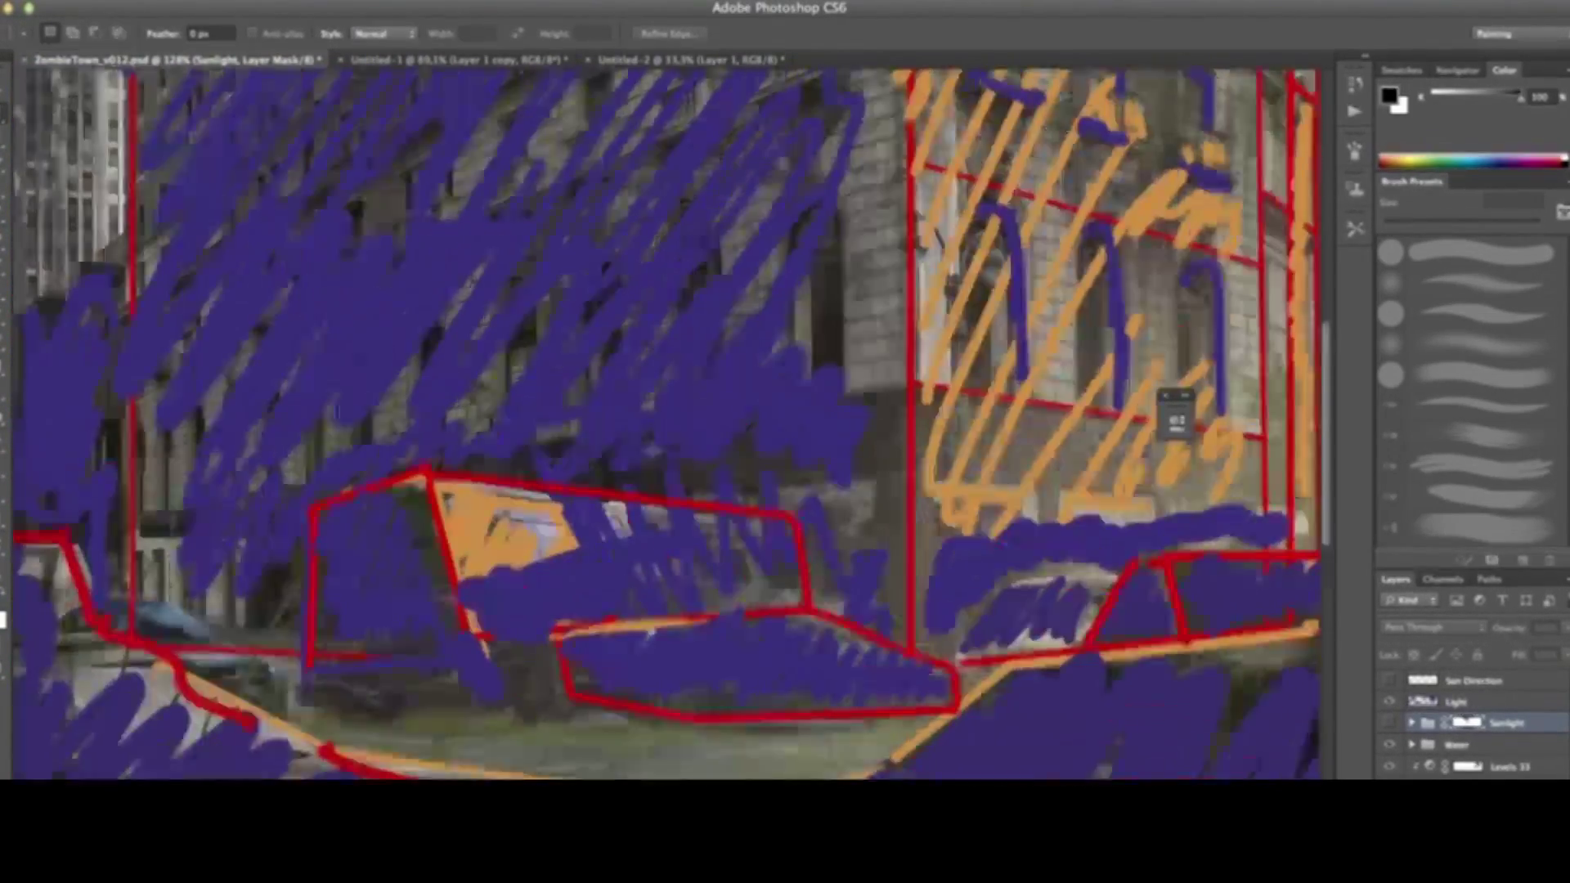
scroll(989, 591, left, 3)
scroll(989, 590, up, 1)
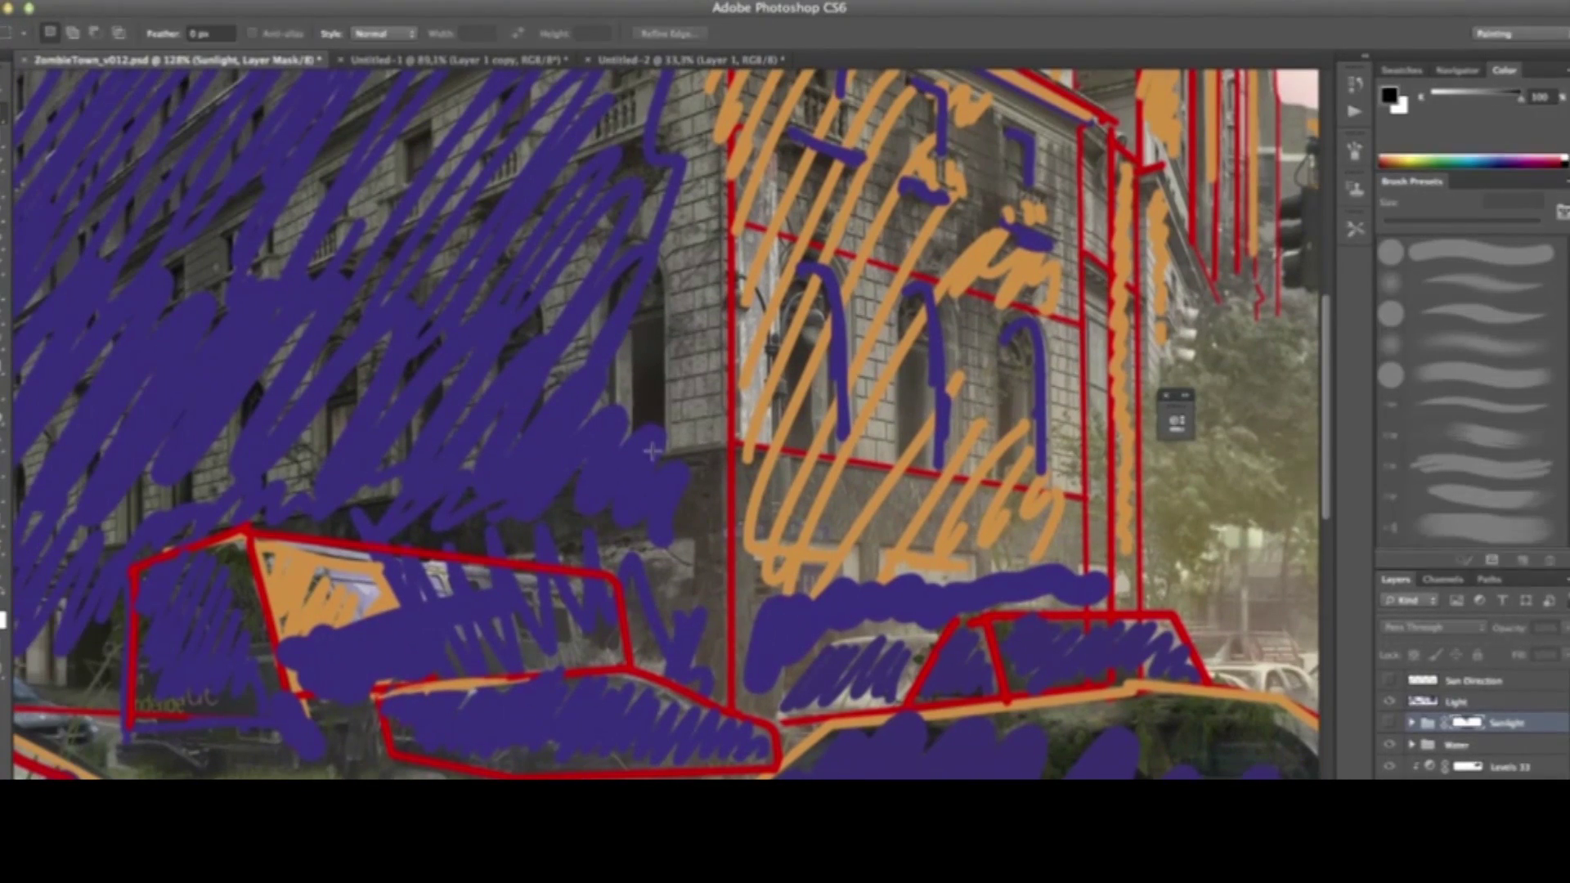
Make the Sunlight group visible, hide the Light sketch layer and expand the Sunlight group
click(1391, 723)
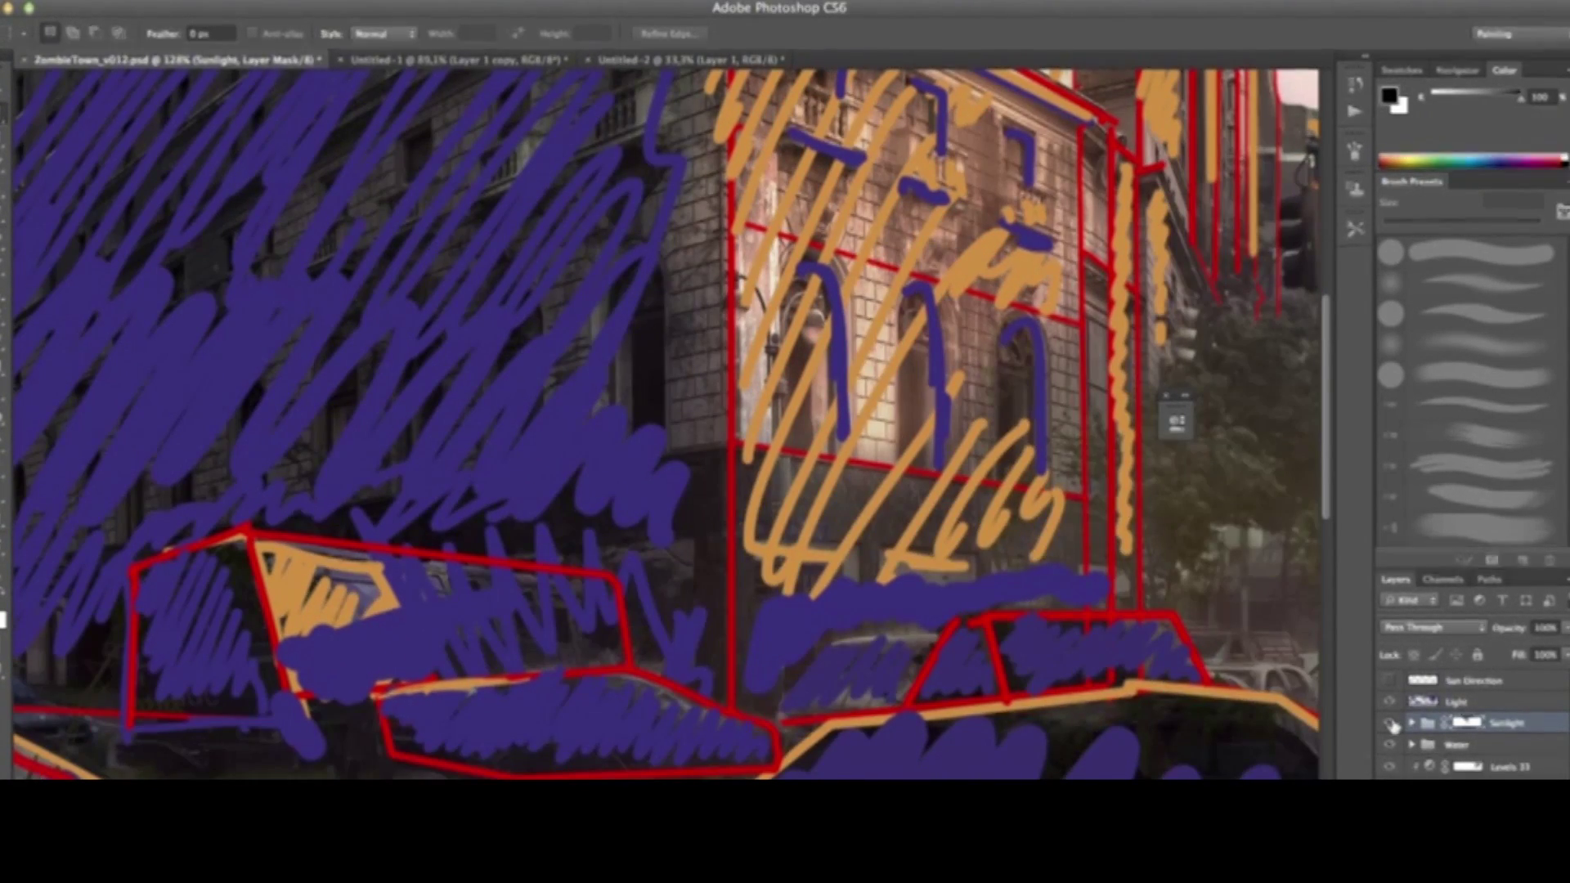
click(1391, 703)
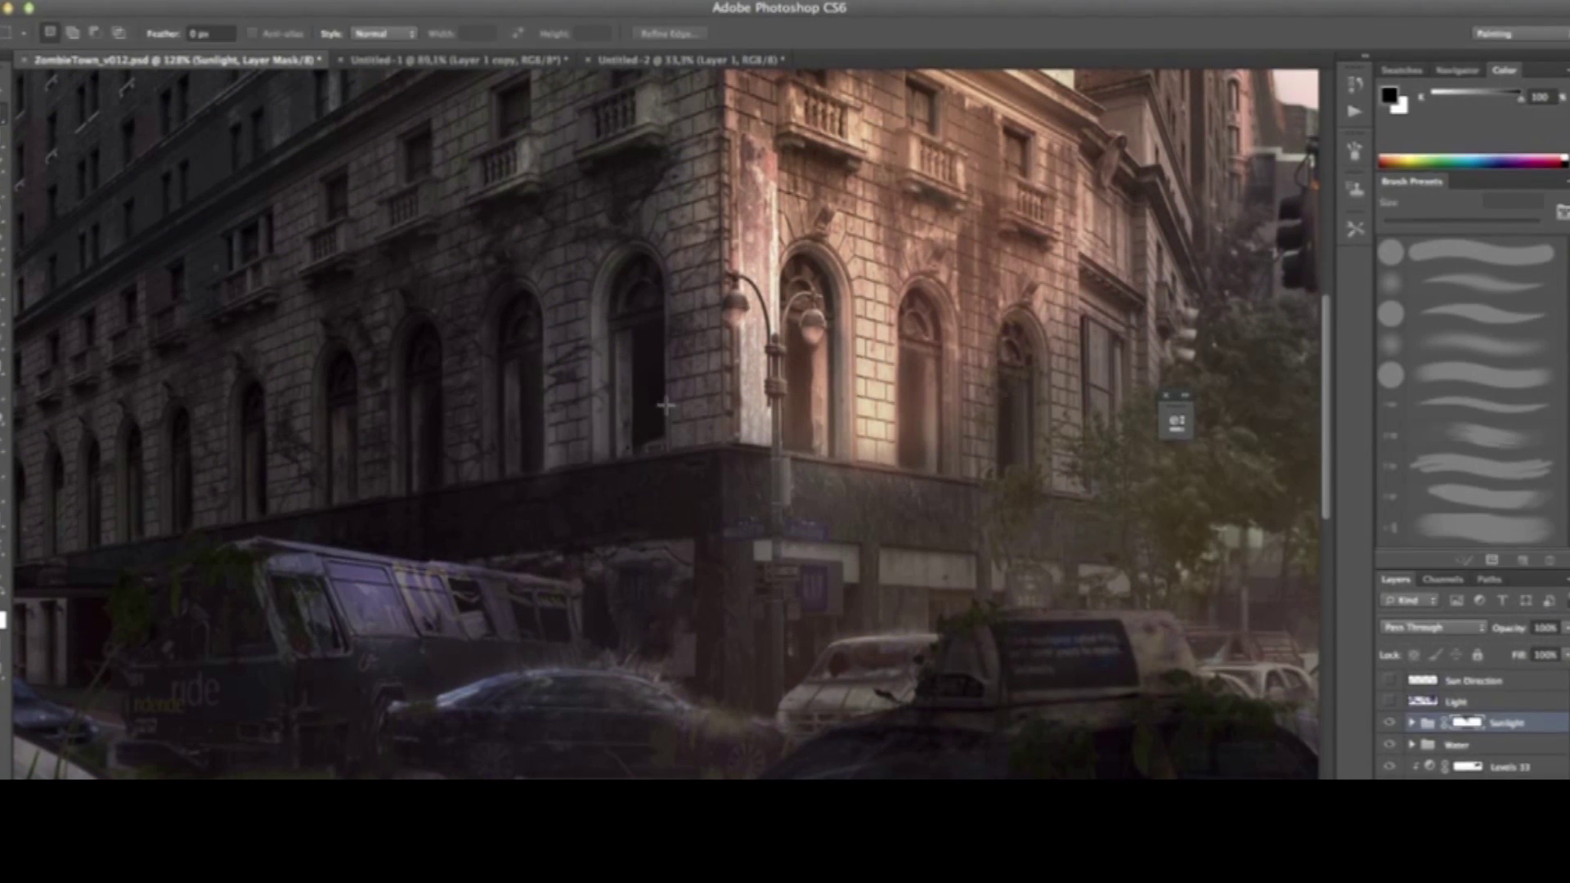
click(1411, 726)
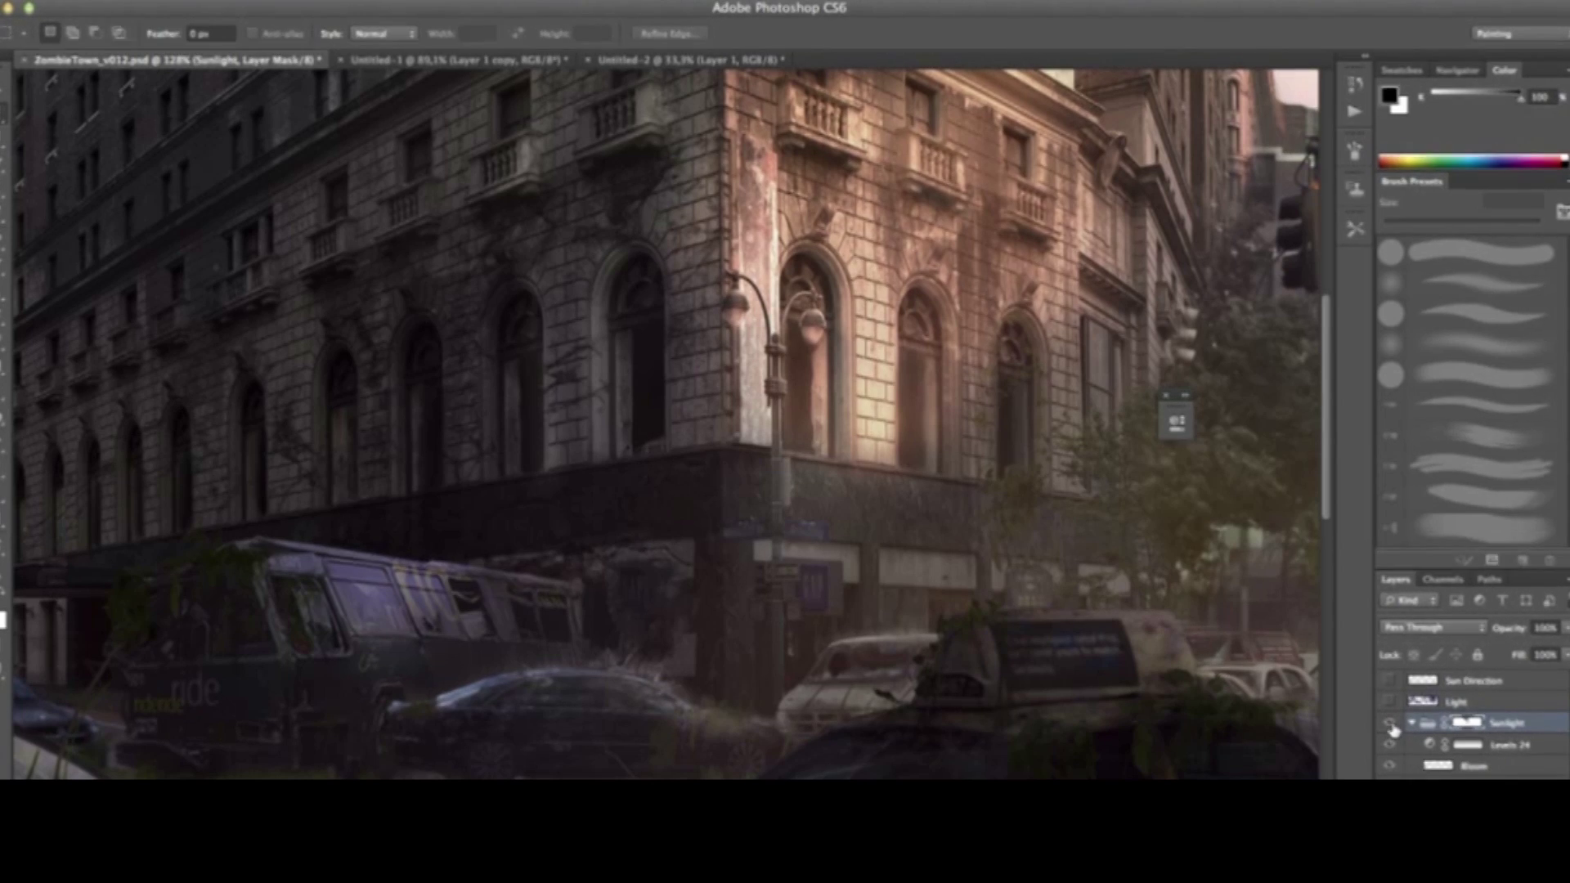
key(Delete)
key(super+z)
Inspect the Sunlight group's mask on its own and compare the street scene with and without Levels 24
alt+click(1475, 730)
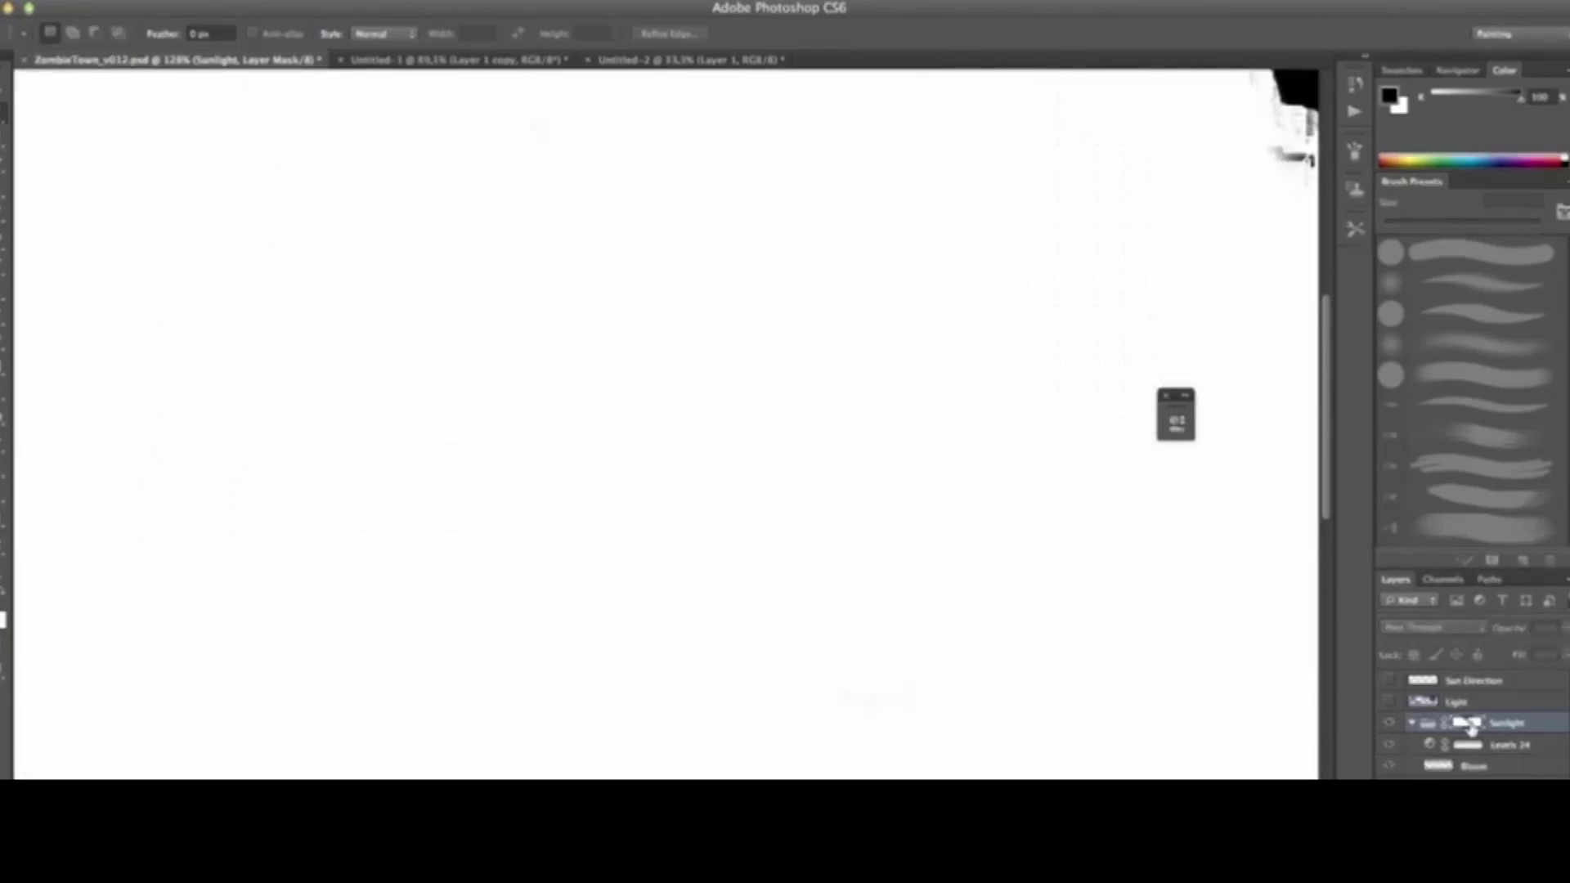
drag(1242, 591, 943, 505)
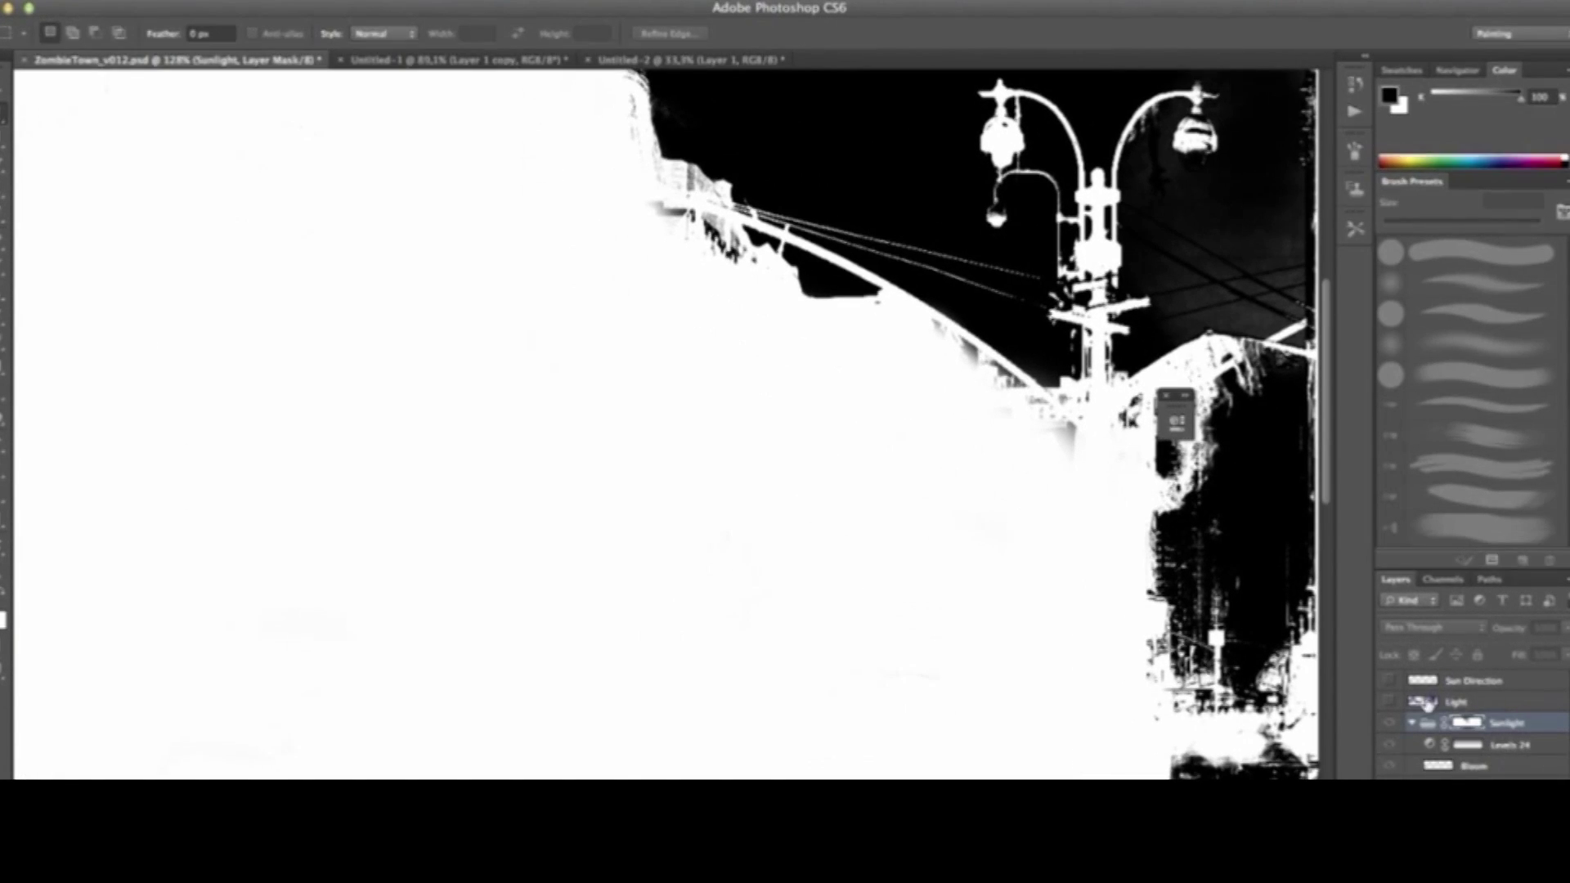
alt+click(1468, 725)
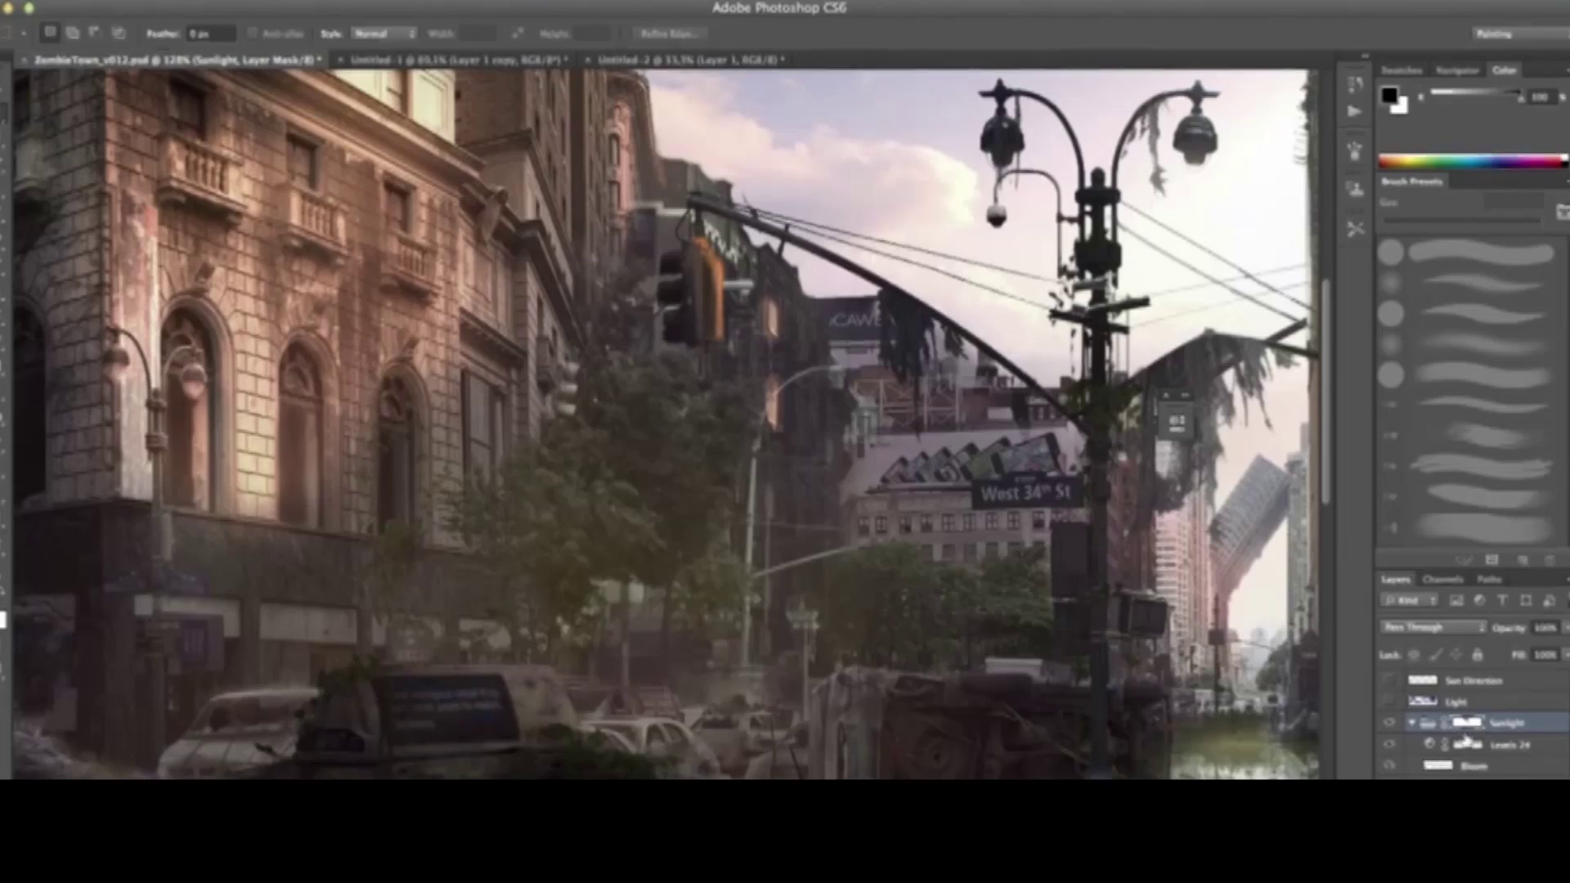
click(1468, 746)
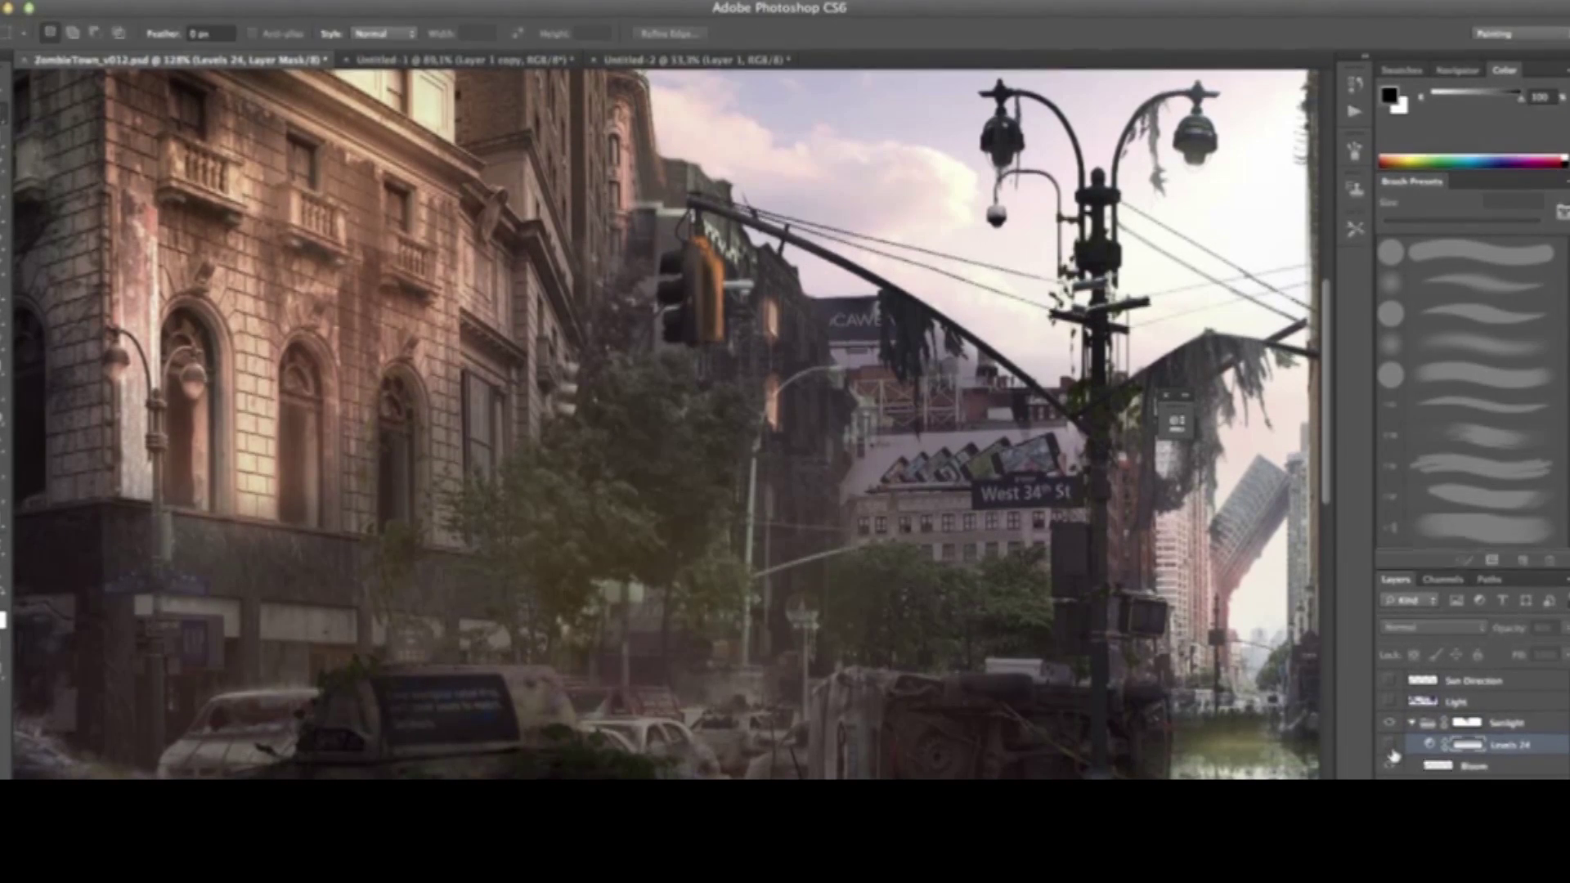
click(1389, 745)
click(1389, 745)
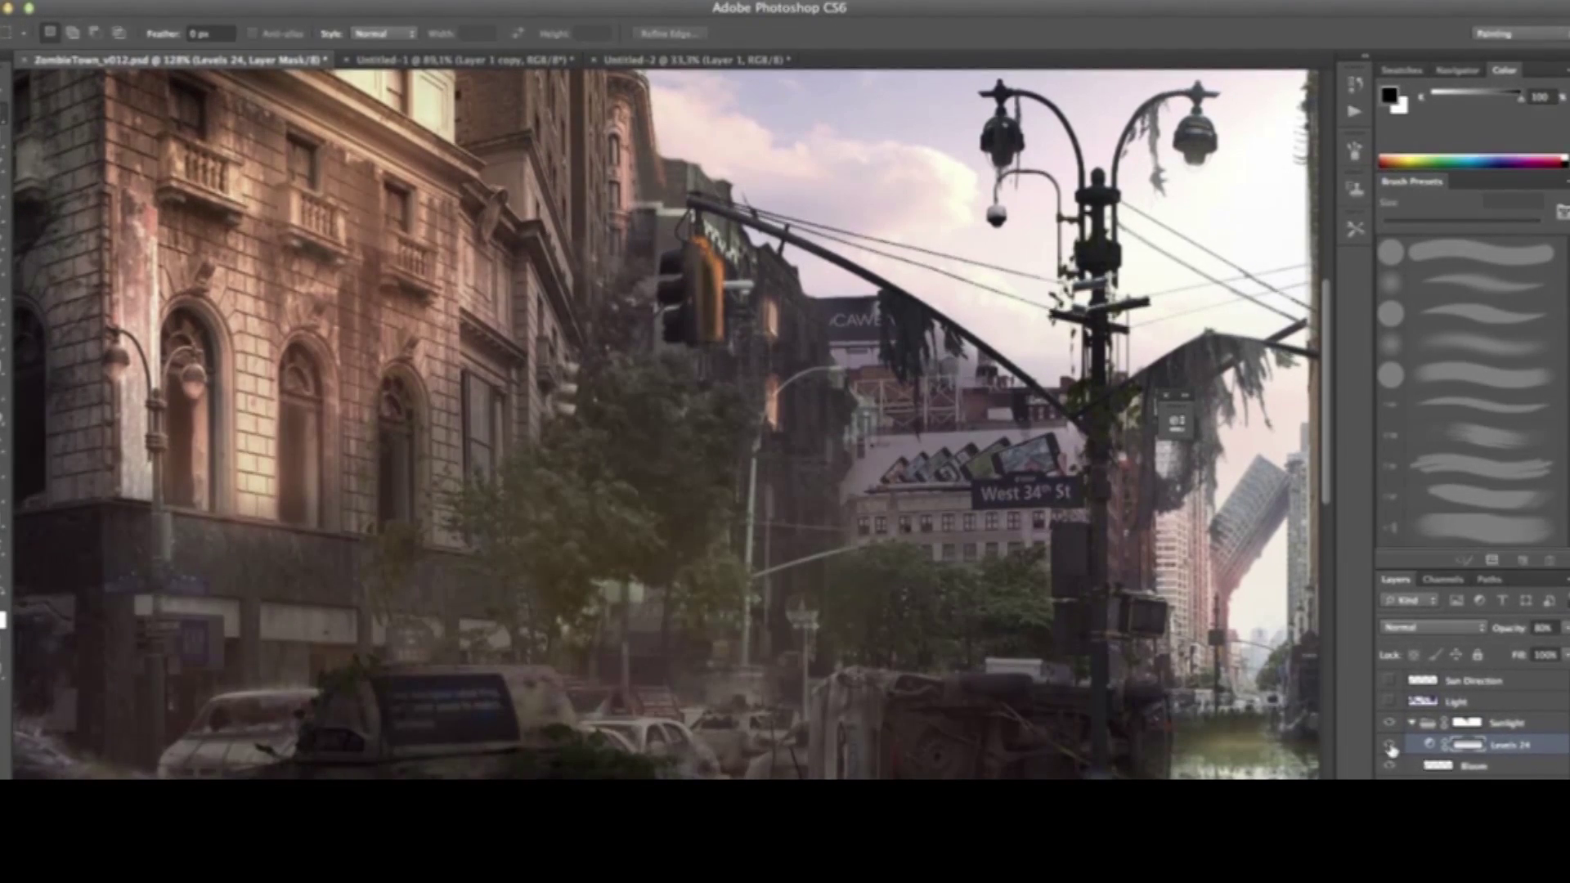
Select the Levels 21 mask and inspect its painted light areas on the corner building in isolation
click(1468, 767)
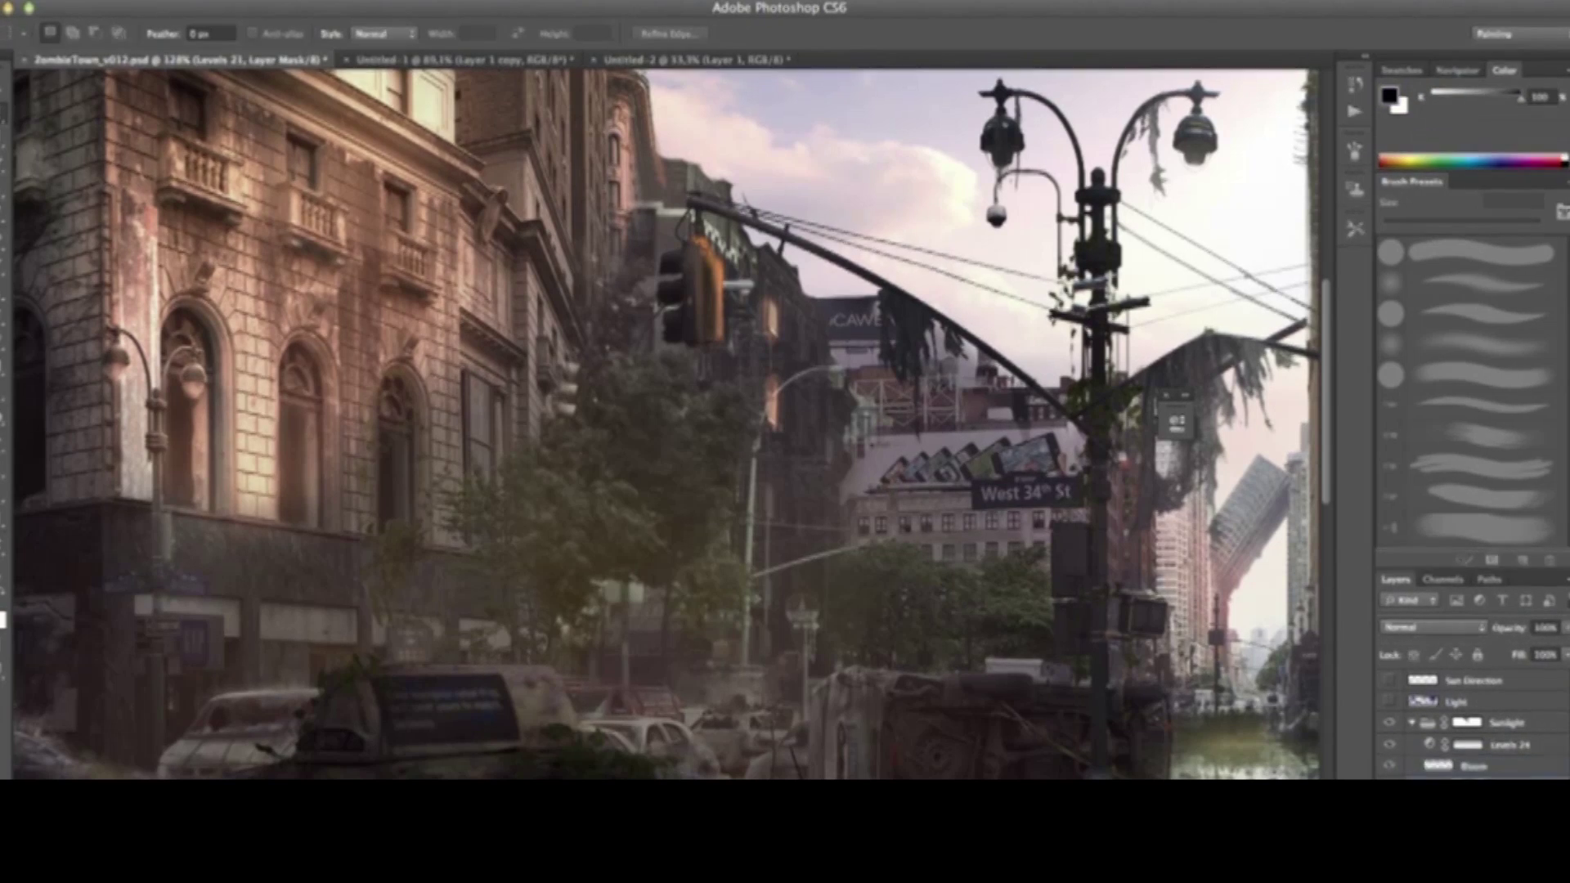
alt+click(1438, 766)
drag(897, 581, 1033, 518)
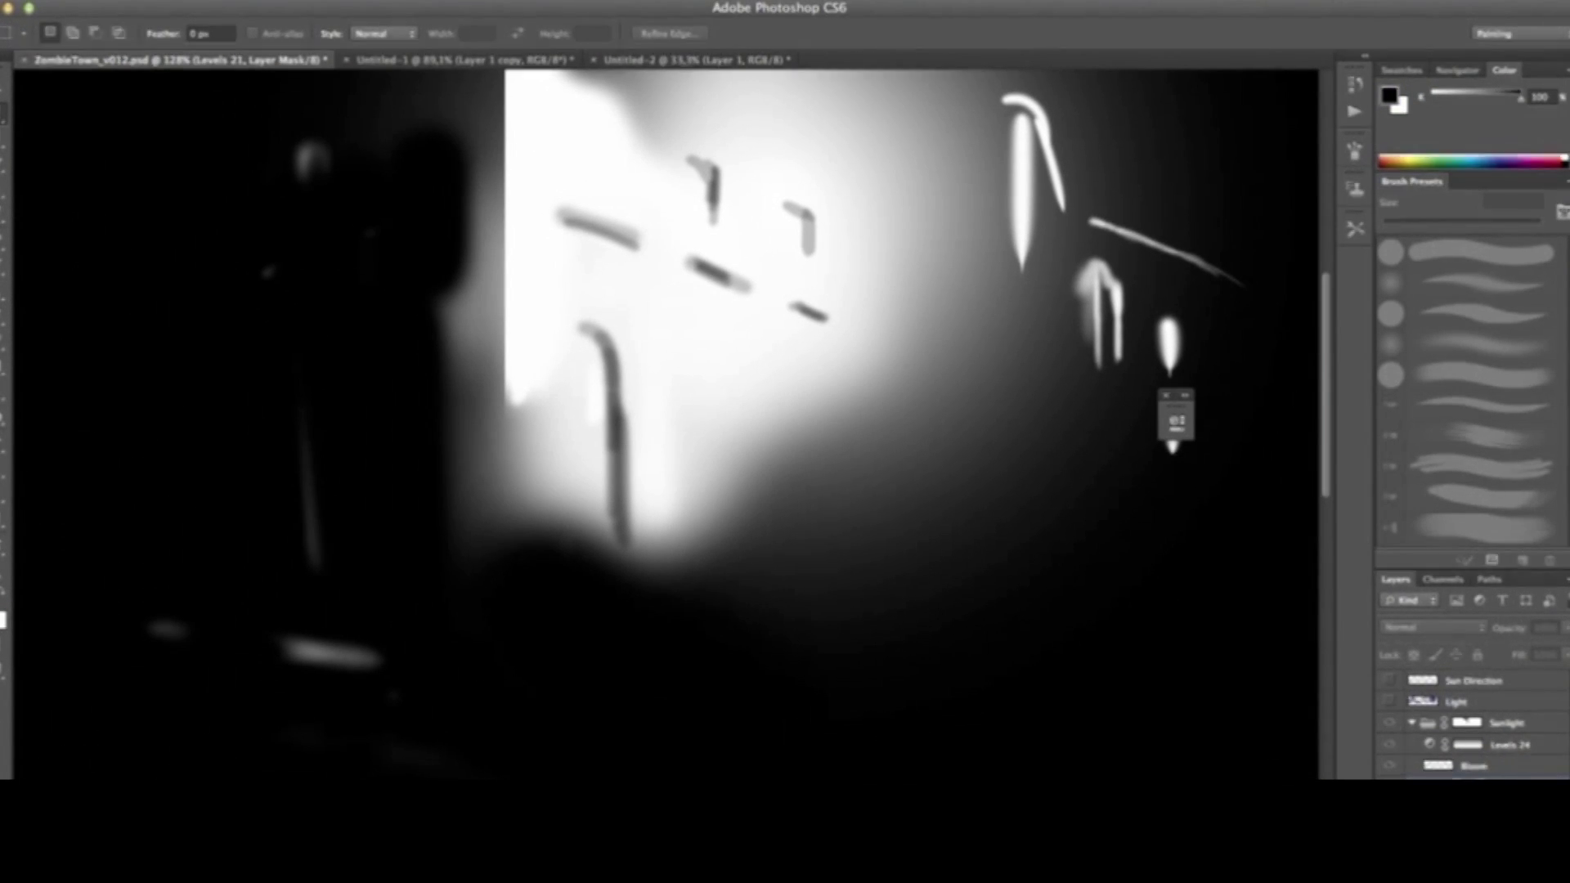
key(super+j)
key(super+z)
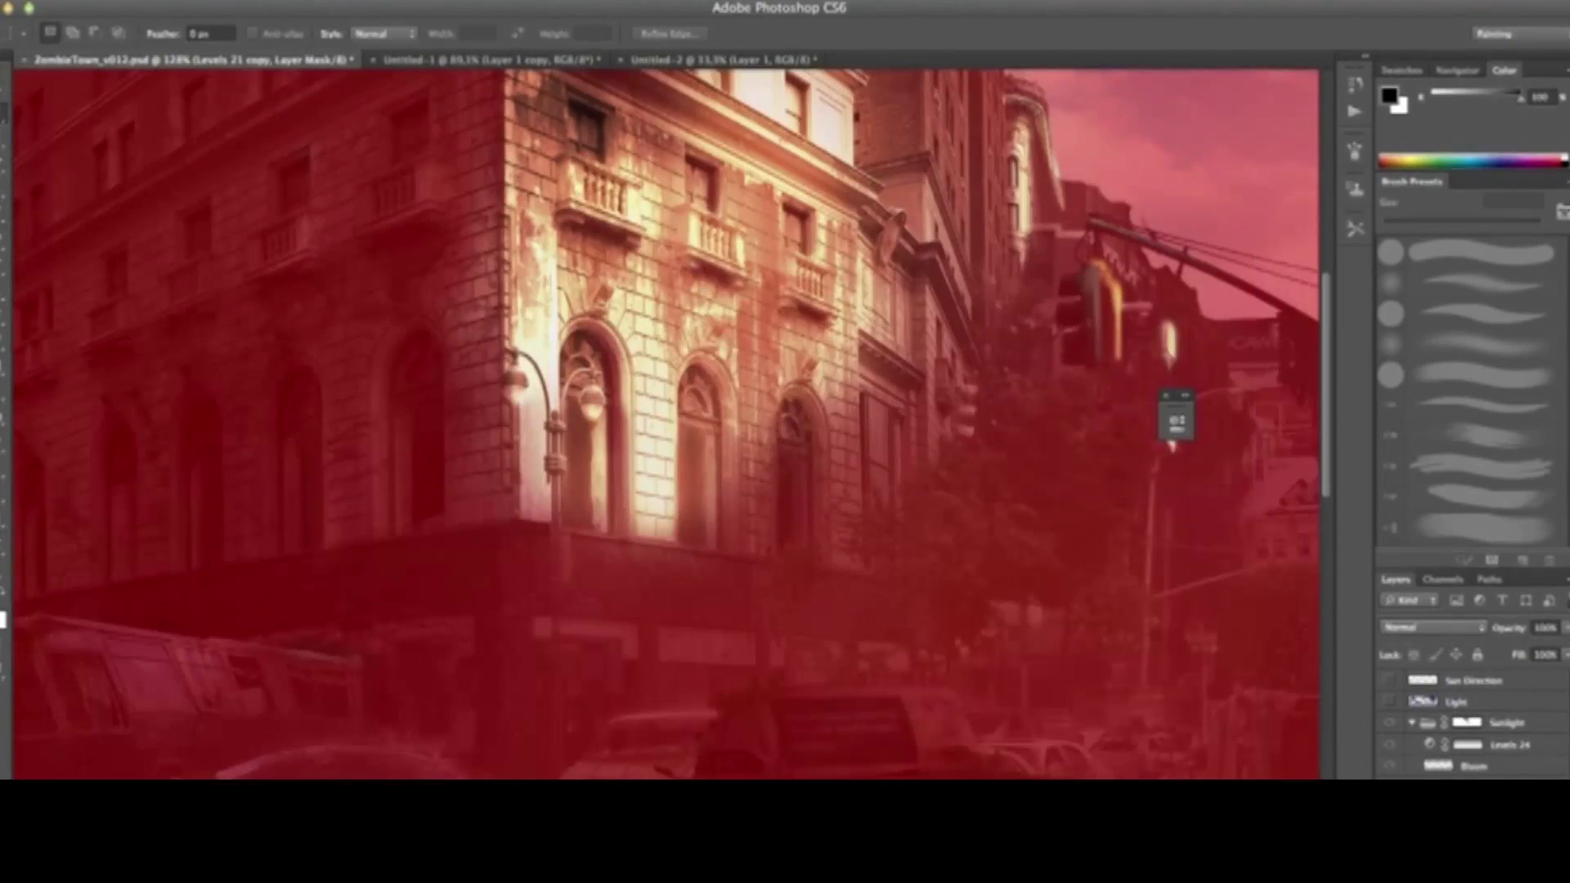
alt+click(1468, 777)
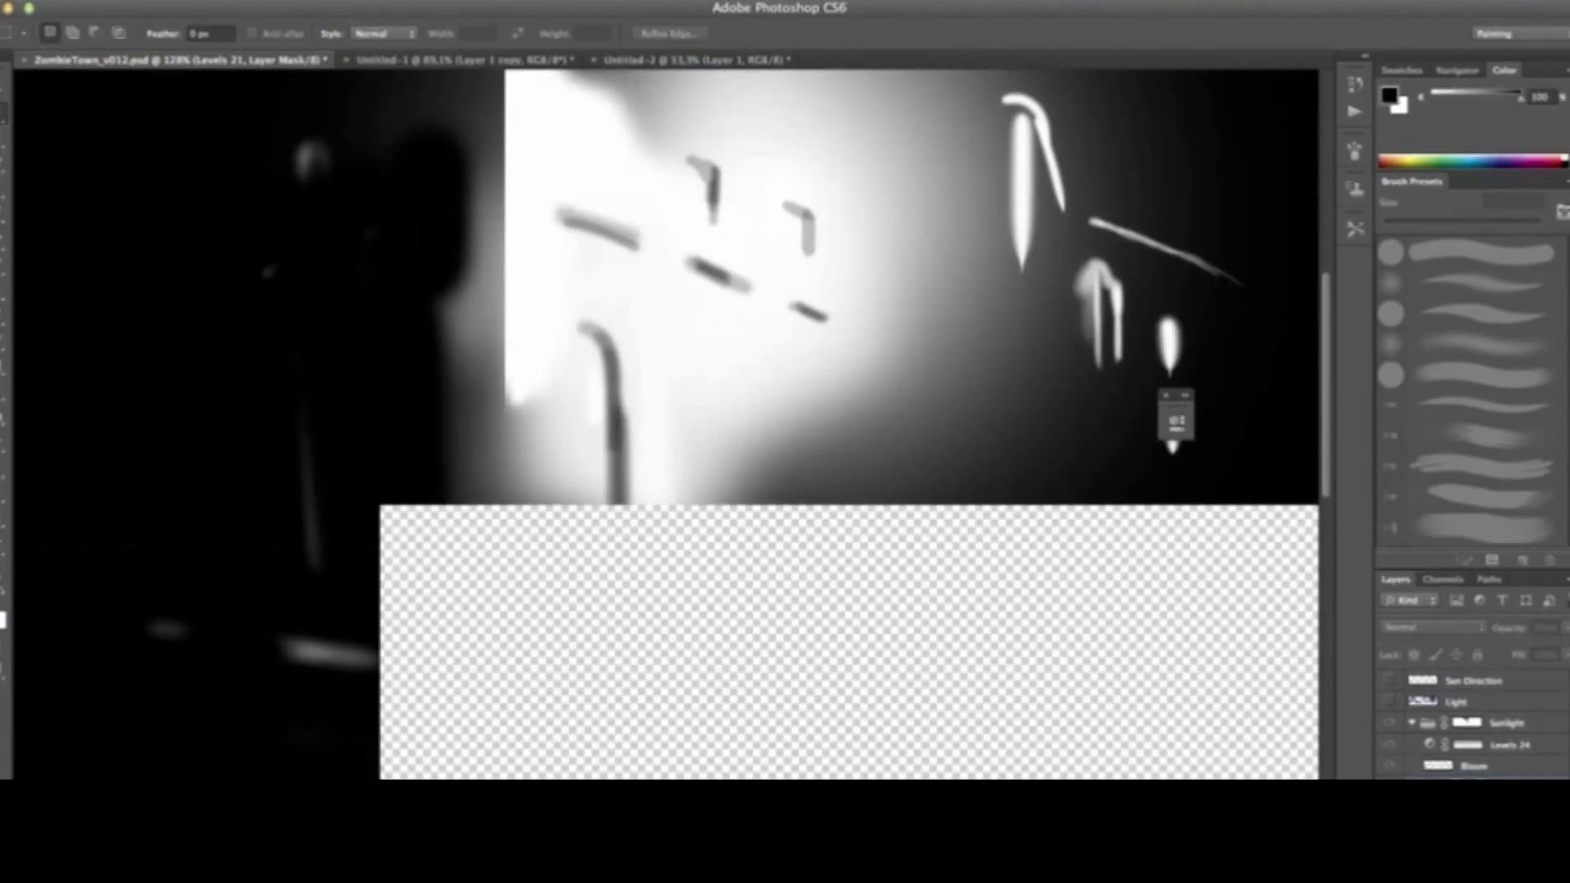
alt+click(1468, 777)
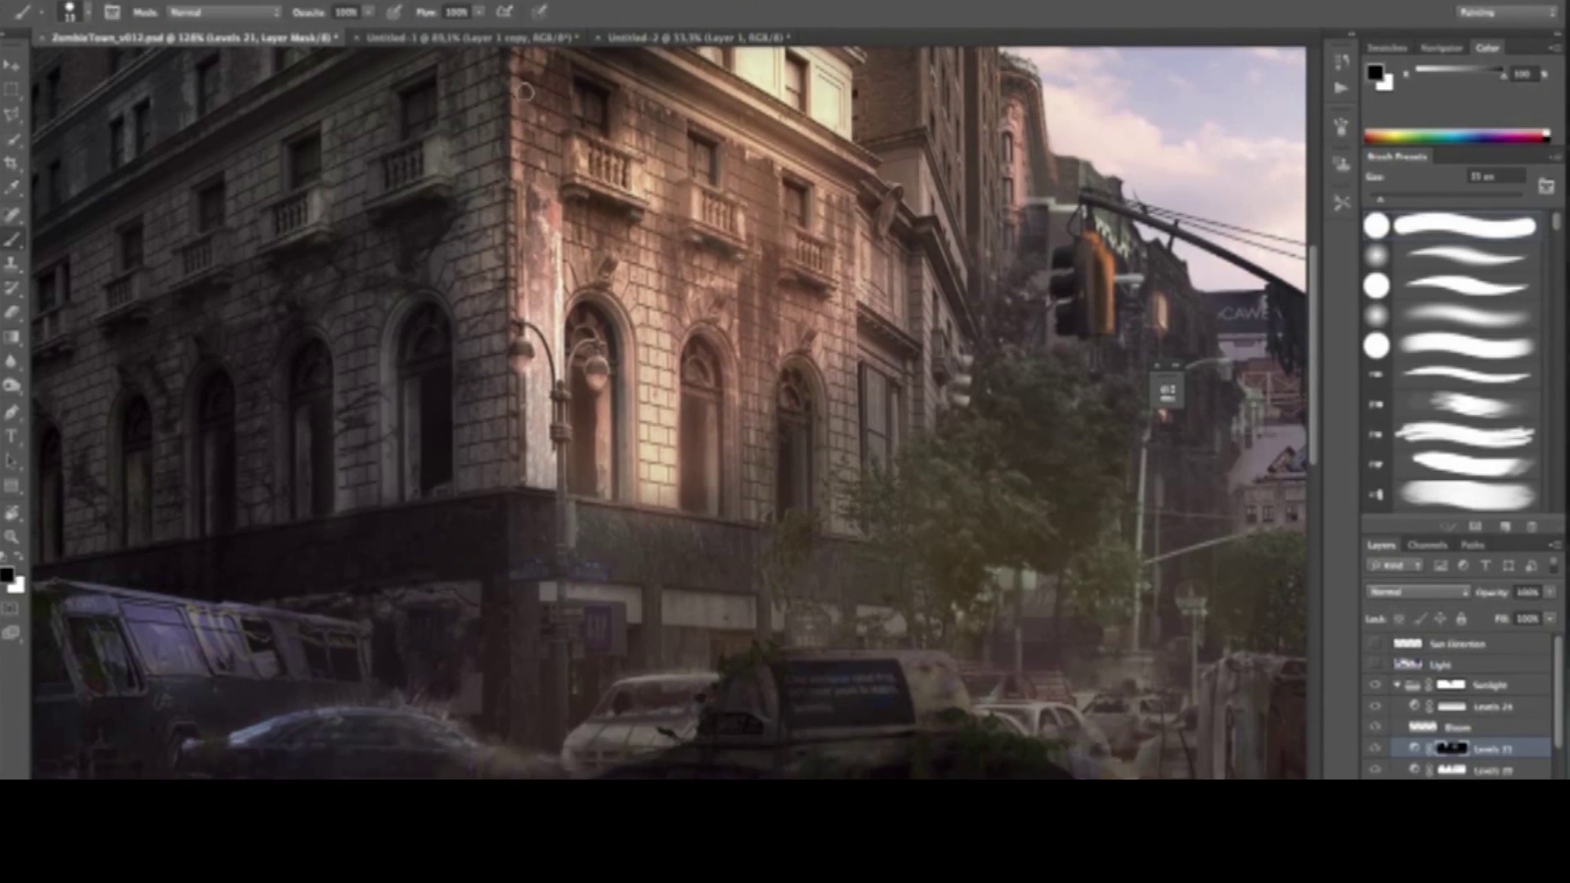
Paint black on the Levels 21 mask to shade the inner surround of the arched window behind the street lamp
scroll(523, 309, up, 5)
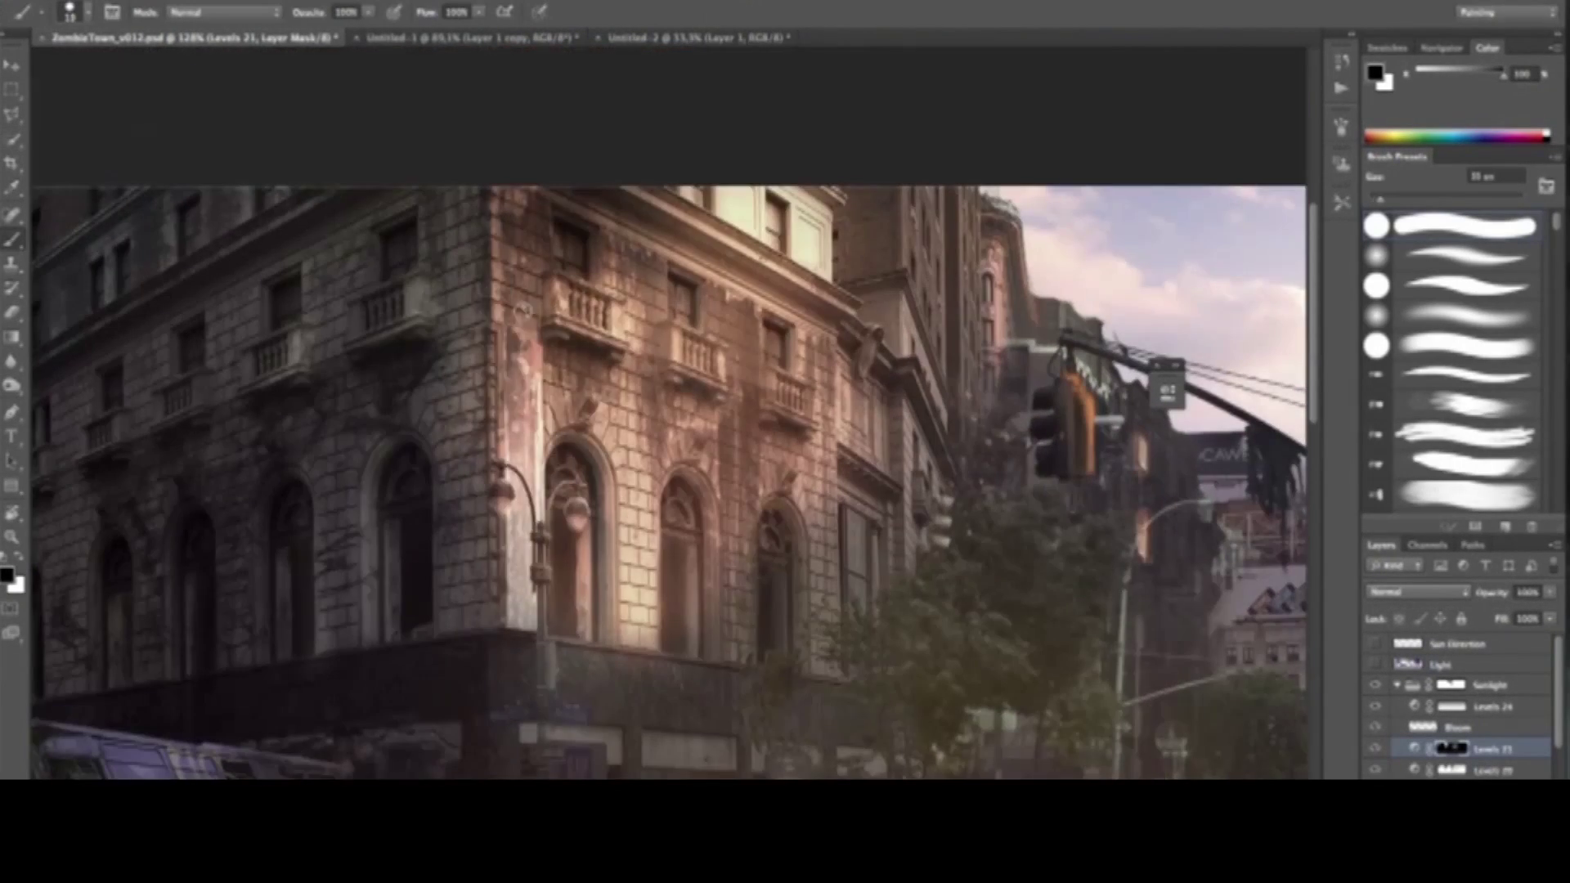
scroll(523, 308, down, 5)
scroll(605, 278, up, 5)
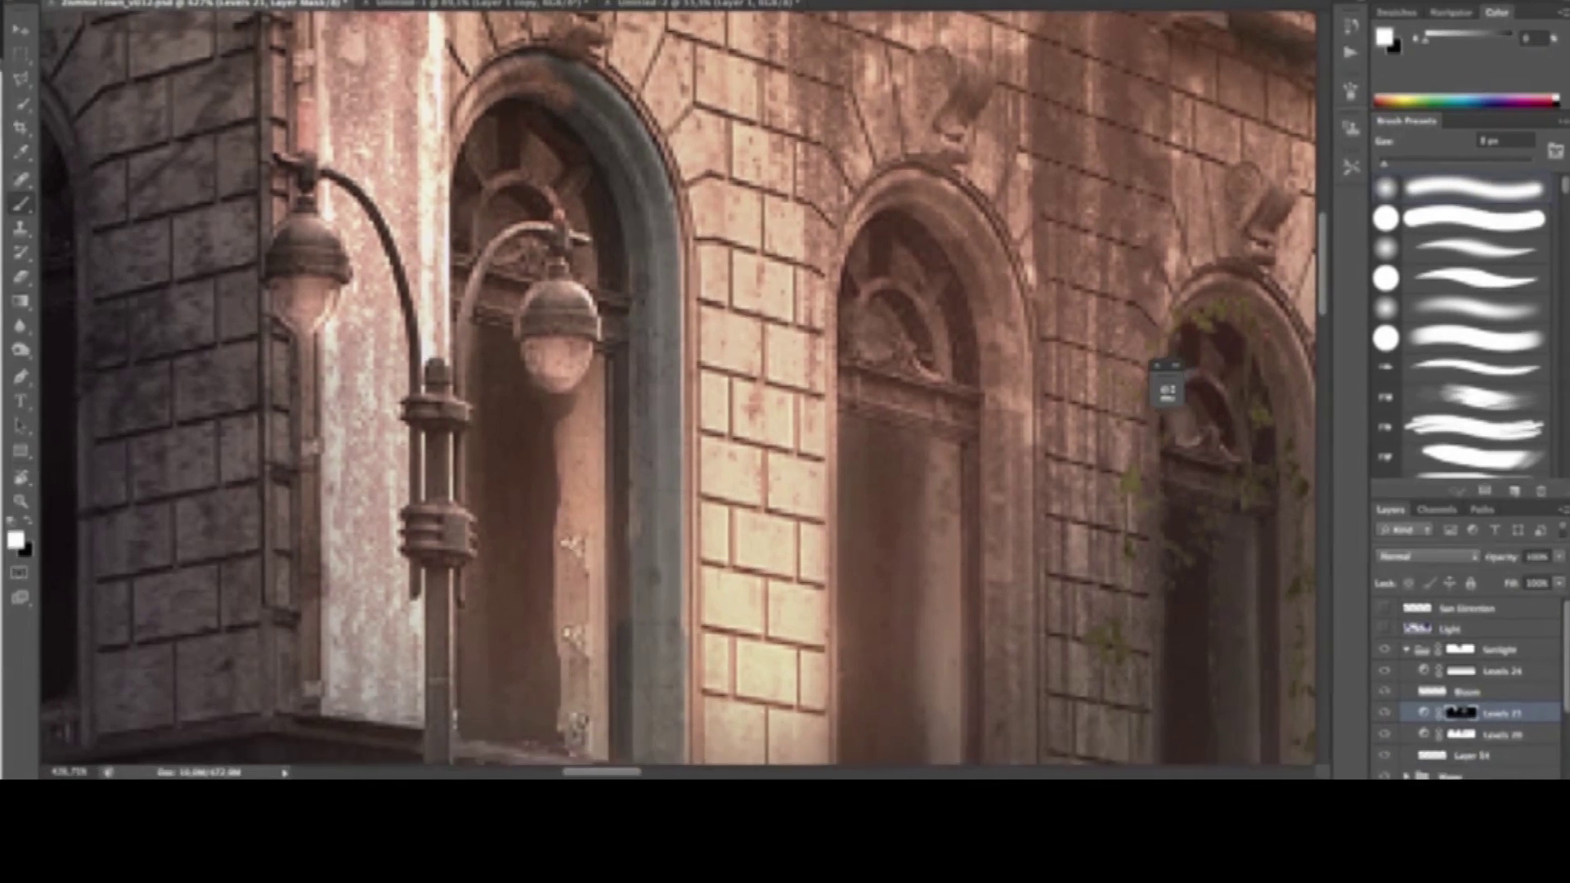
scroll(621, 147, left, 2)
key(bracketright)
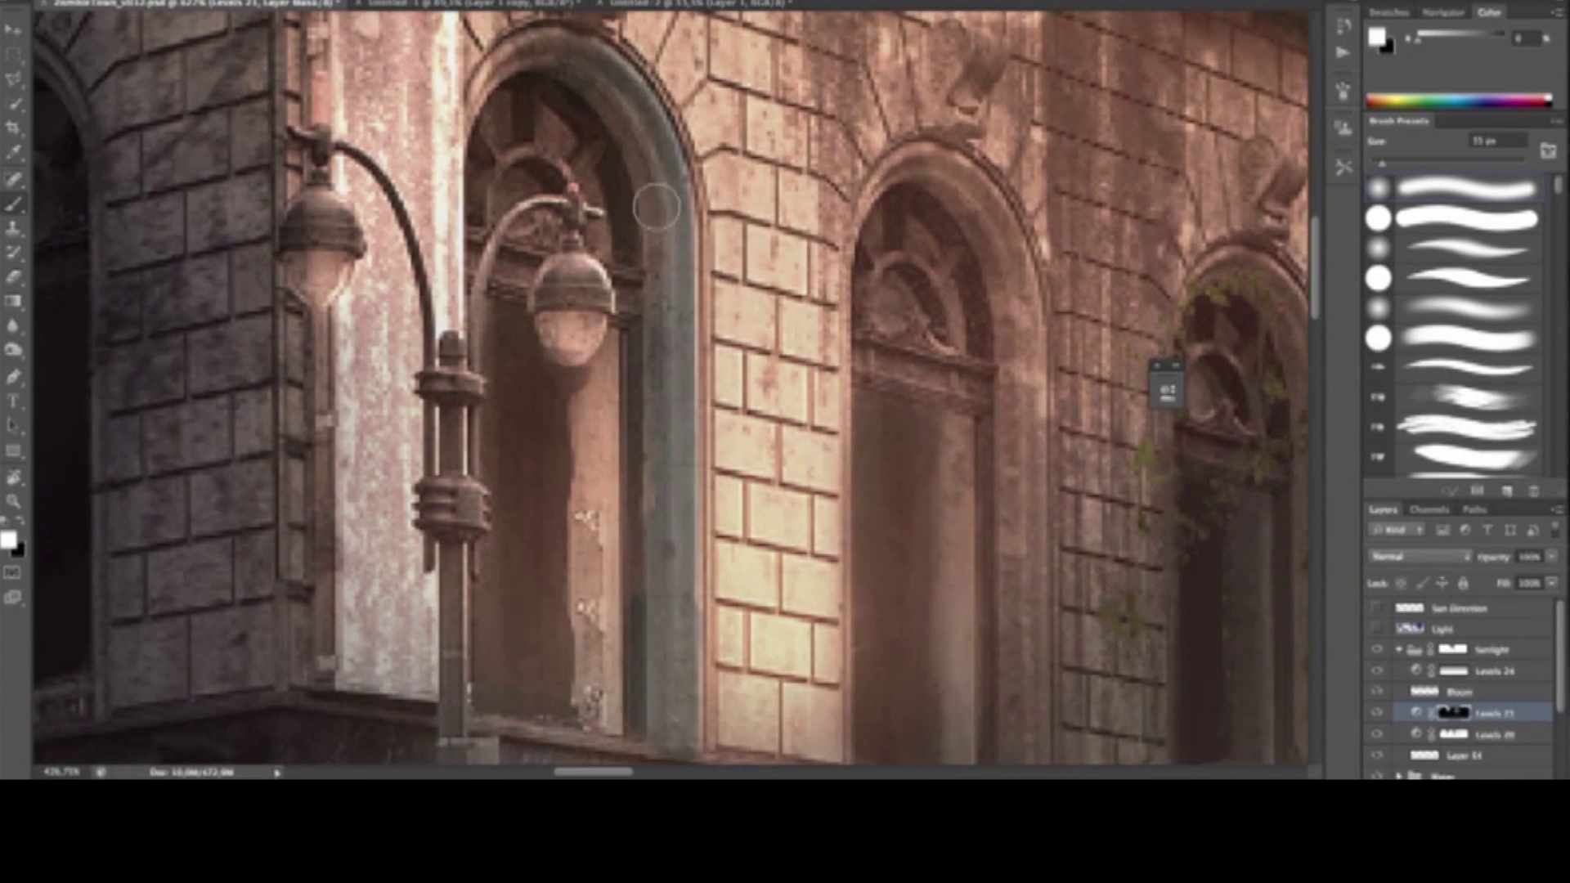
scroll(652, 200, down, 3)
scroll(572, 286, down, 3)
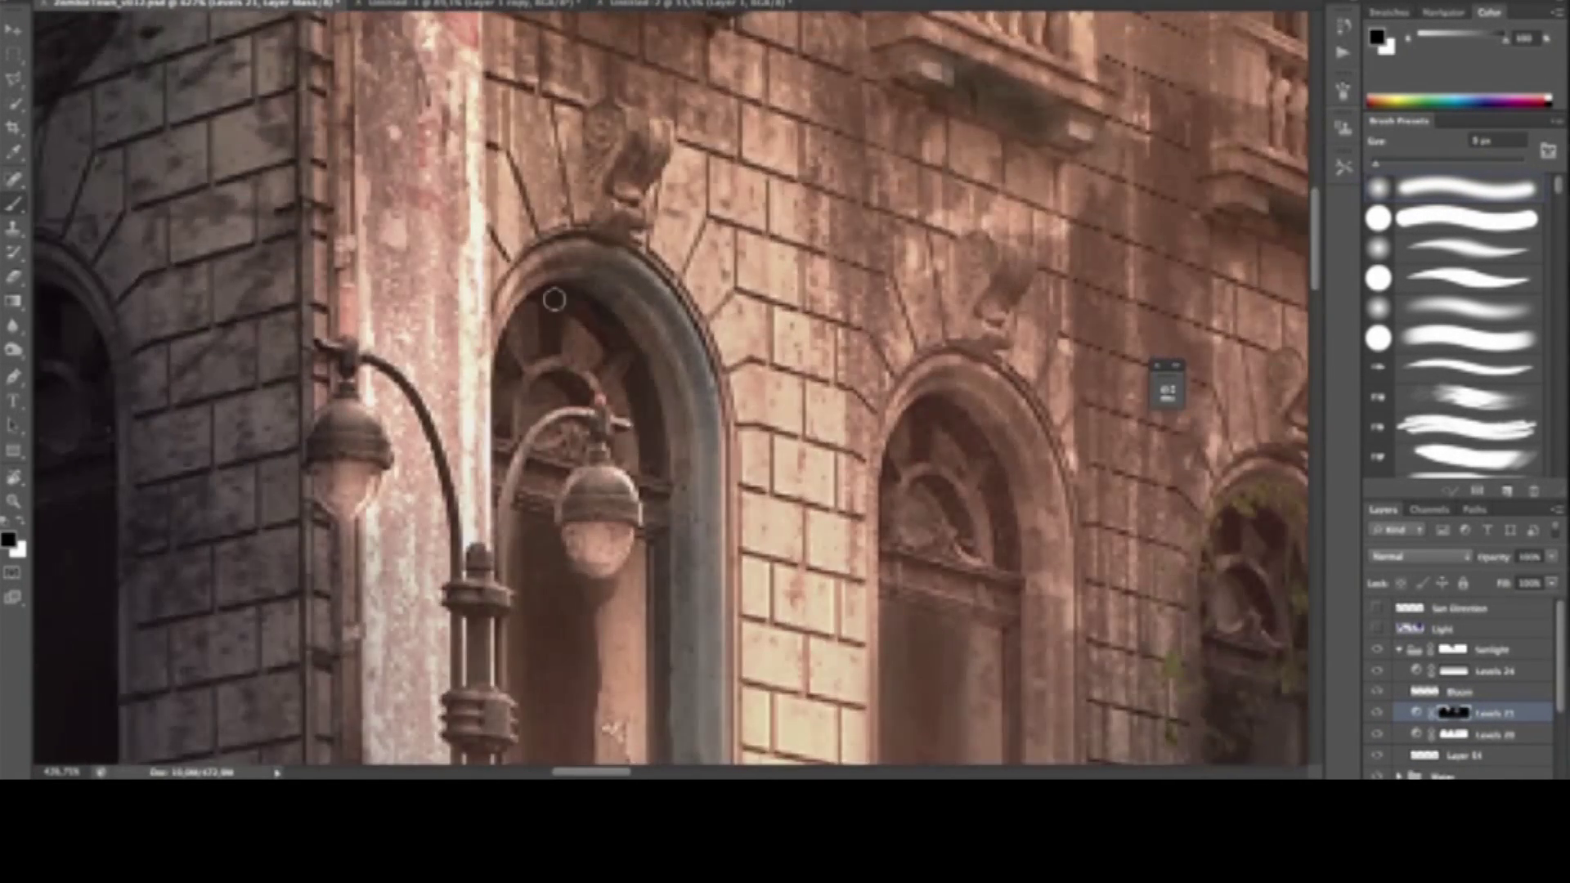
Shade the inner surrounds of the second and third arched windows on the Levels 21 mask
scroll(550, 298, up, 3)
scroll(650, 42, right, 5)
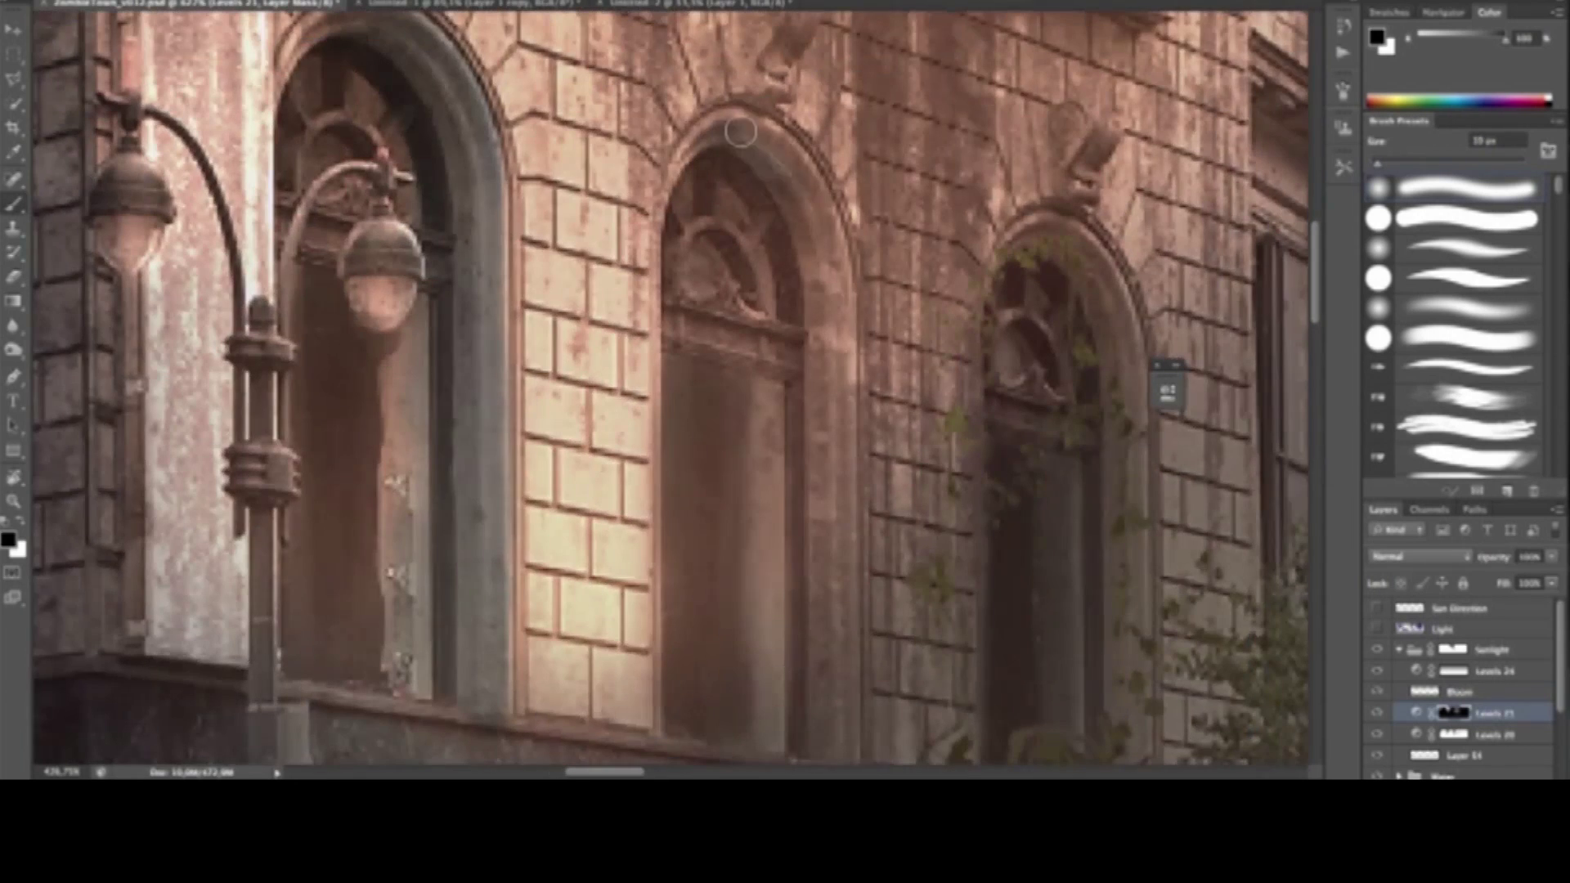
scroll(763, 216, down, 2)
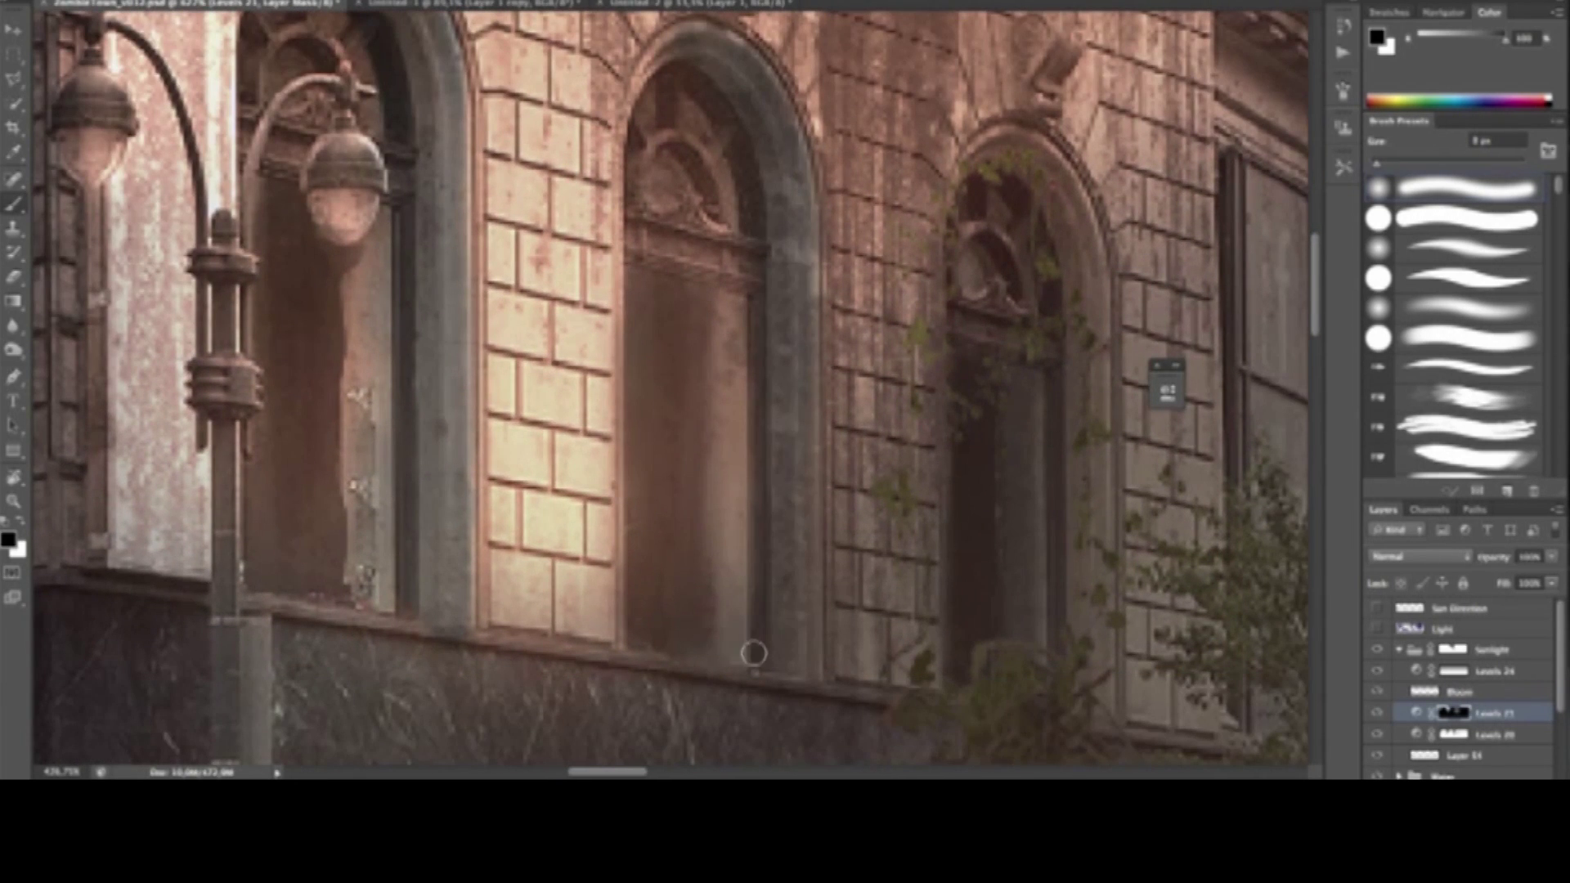
scroll(746, 651, right, 6)
scroll(746, 651, down, 2)
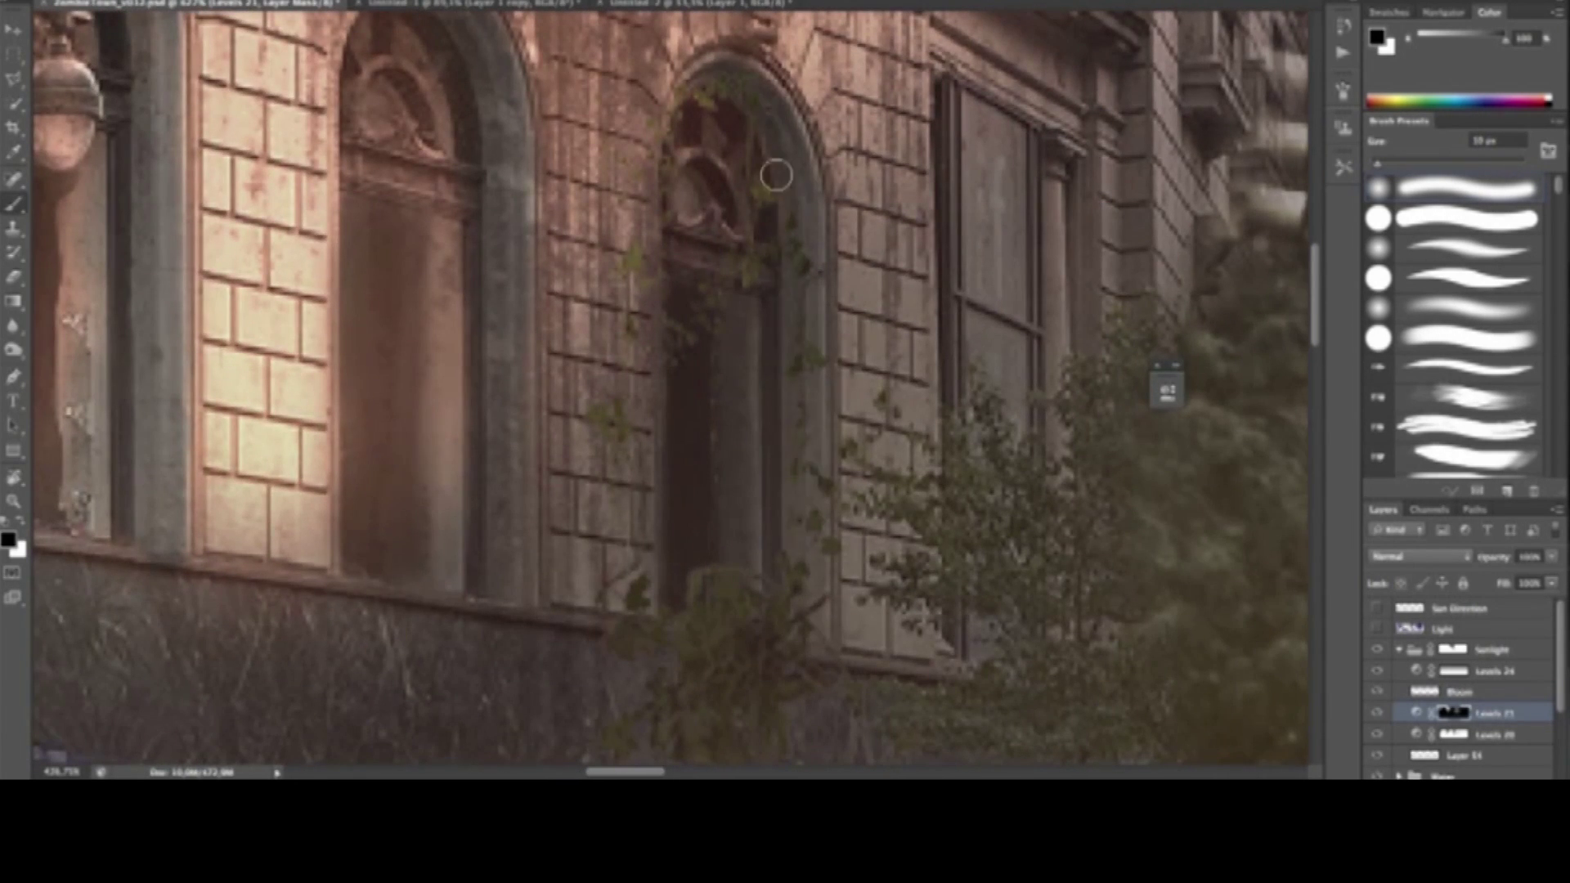
Paint shadow on the left sides of the carved keystones above the three arched windows with a 2 to 3 px brush
scroll(776, 175, up, 5)
key(bracketleft)
key(bracketleft)
key(bracketleft)
key(bracketleft)
key(bracketleft)
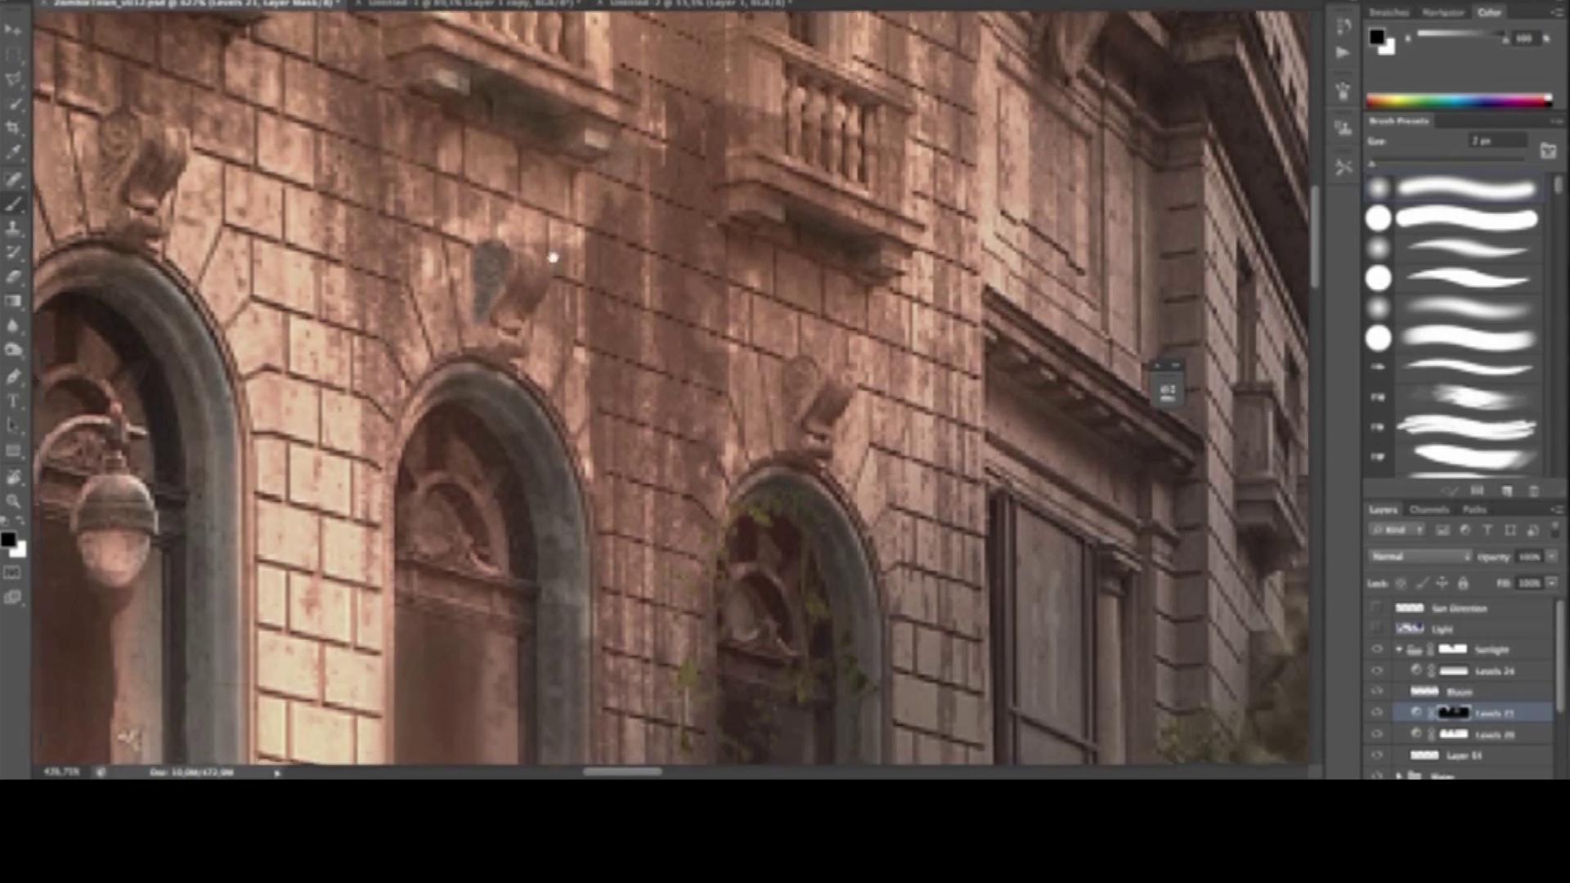
scroll(480, 304, left, 5)
scroll(481, 304, up, 2)
scroll(555, 317, right, 4)
scroll(554, 317, down, 2)
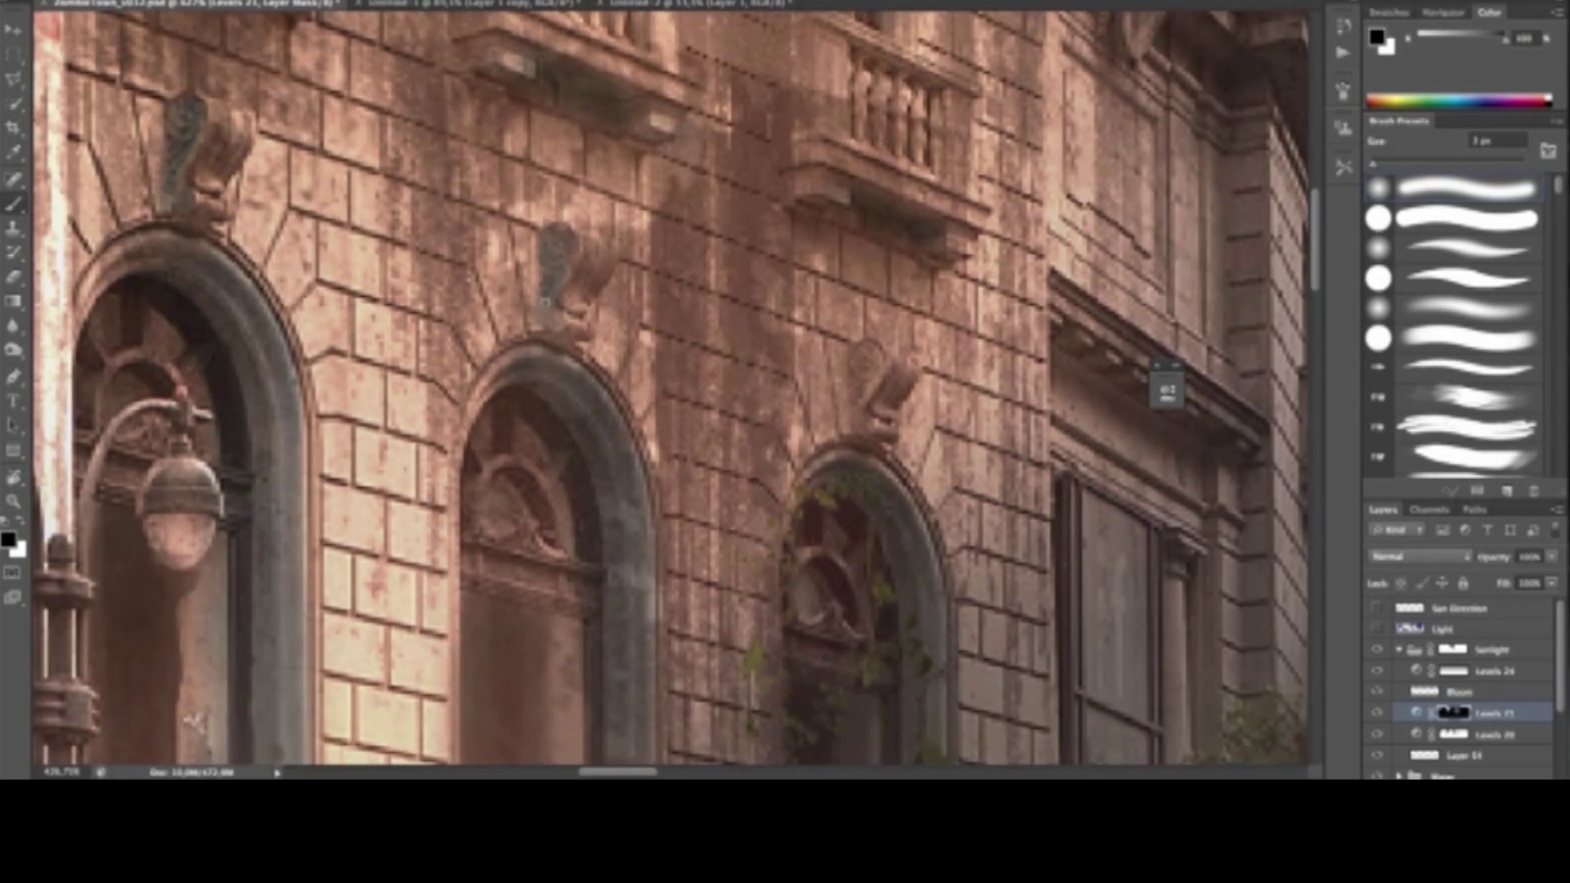
scroll(668, 359, right, 5)
scroll(669, 396, left, 4)
scroll(668, 396, up, 2)
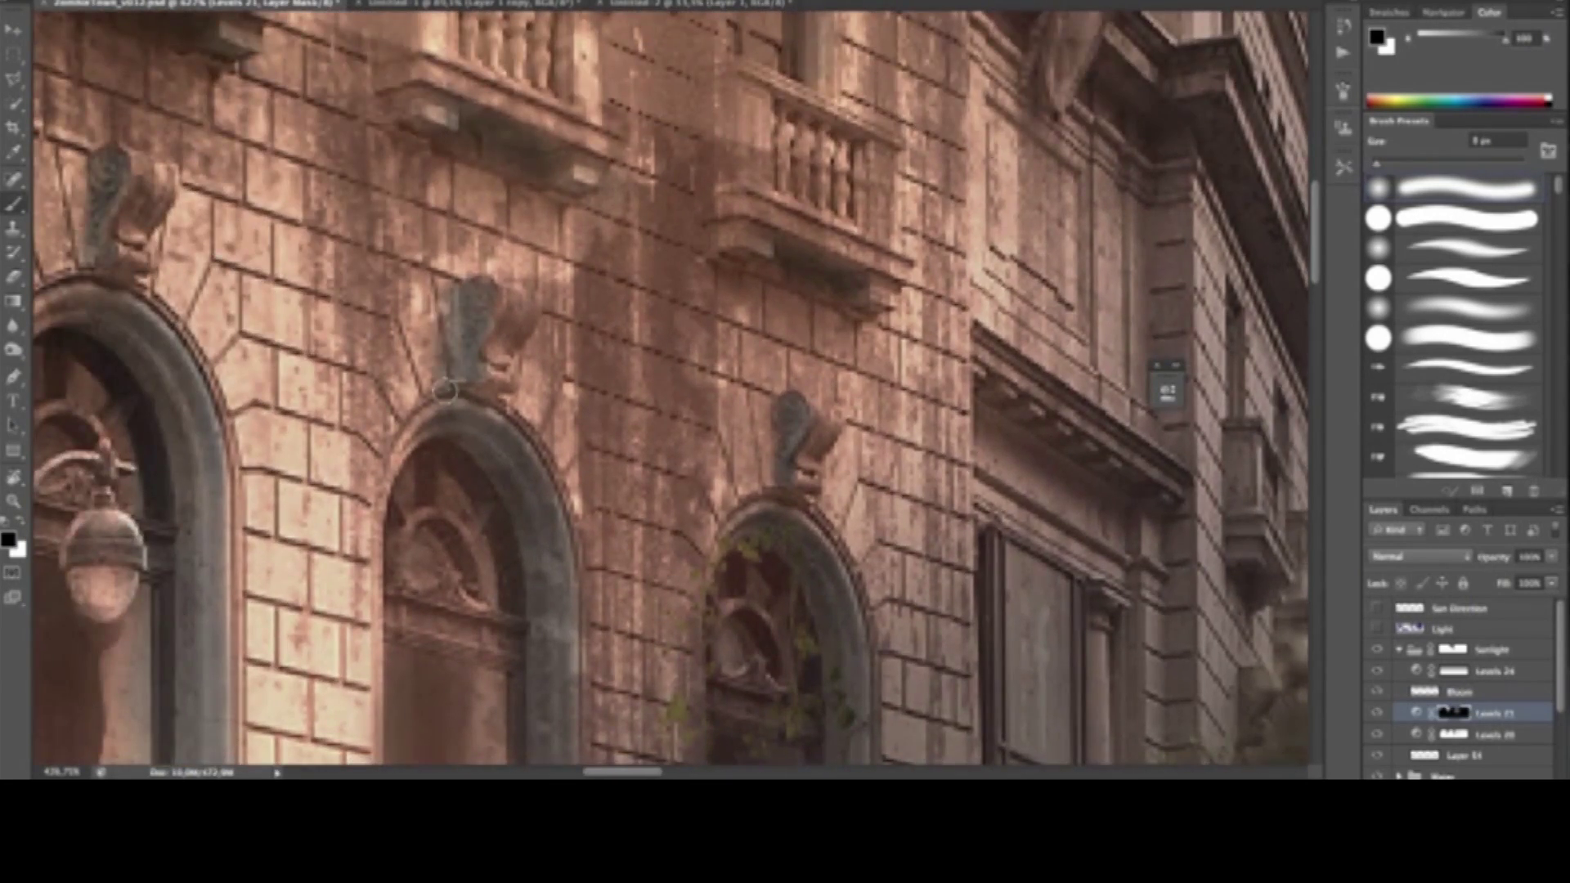
Paint soft cast shadows on the wall beside the carved keystones with a larger brush on the Levels 21 mask
key(bracketright)
key(bracketright)
key(bracketright)
key(bracketright)
key(bracketright)
scroll(817, 385, up, 1)
scroll(842, 379, right, 2)
scroll(842, 380, right, 6)
scroll(842, 379, up, 2)
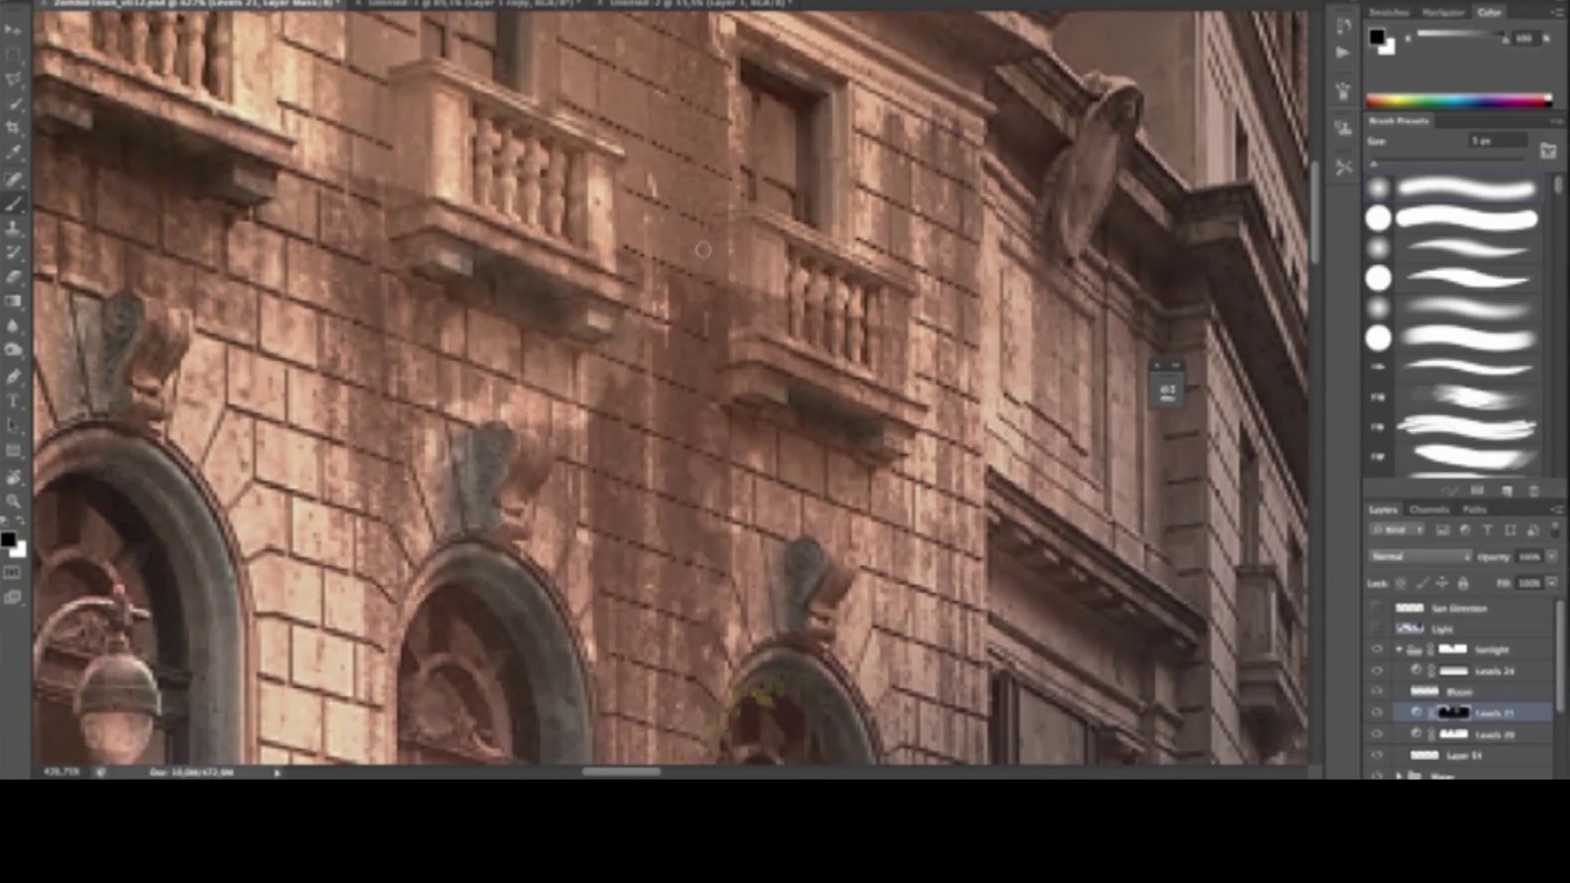
Shade the left side of the rightmost balcony on the Levels 21 mask with a small brush
key(bracketleft)
key(bracketleft)
key(bracketleft)
drag(732, 279, 738, 391)
scroll(726, 323, right, 3)
scroll(726, 323, down, 2)
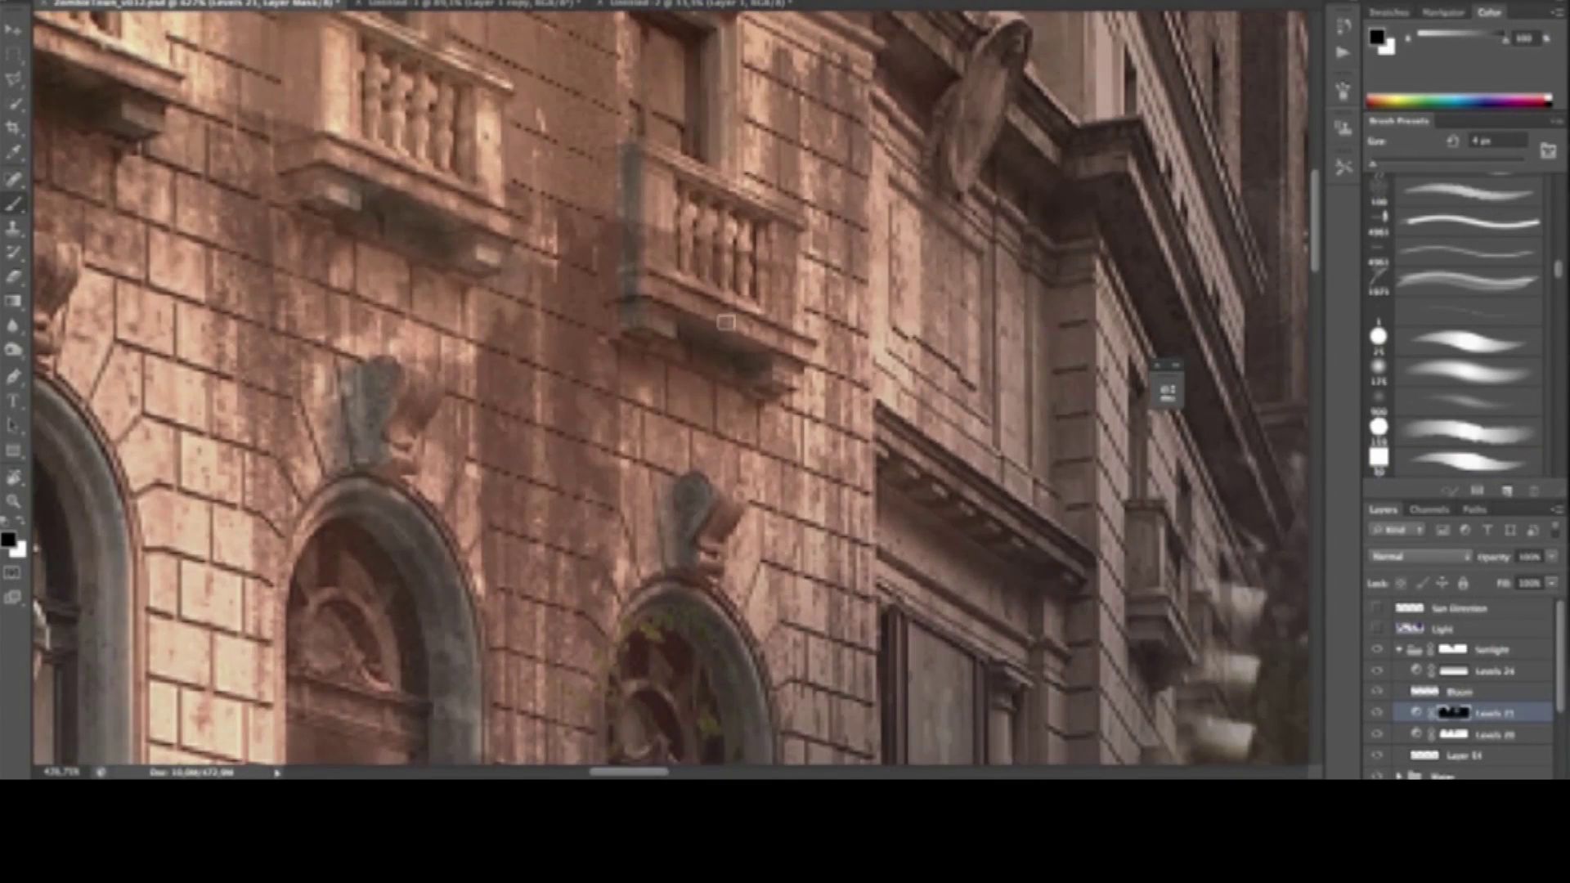
Paint white on the Levels 21 mask to bring sunlight onto the leftmost balcony, the adjoining wall and the cornice
scroll(518, 275, left, 6)
scroll(519, 274, up, 3)
scroll(518, 275, left, 3)
scroll(518, 274, up, 1)
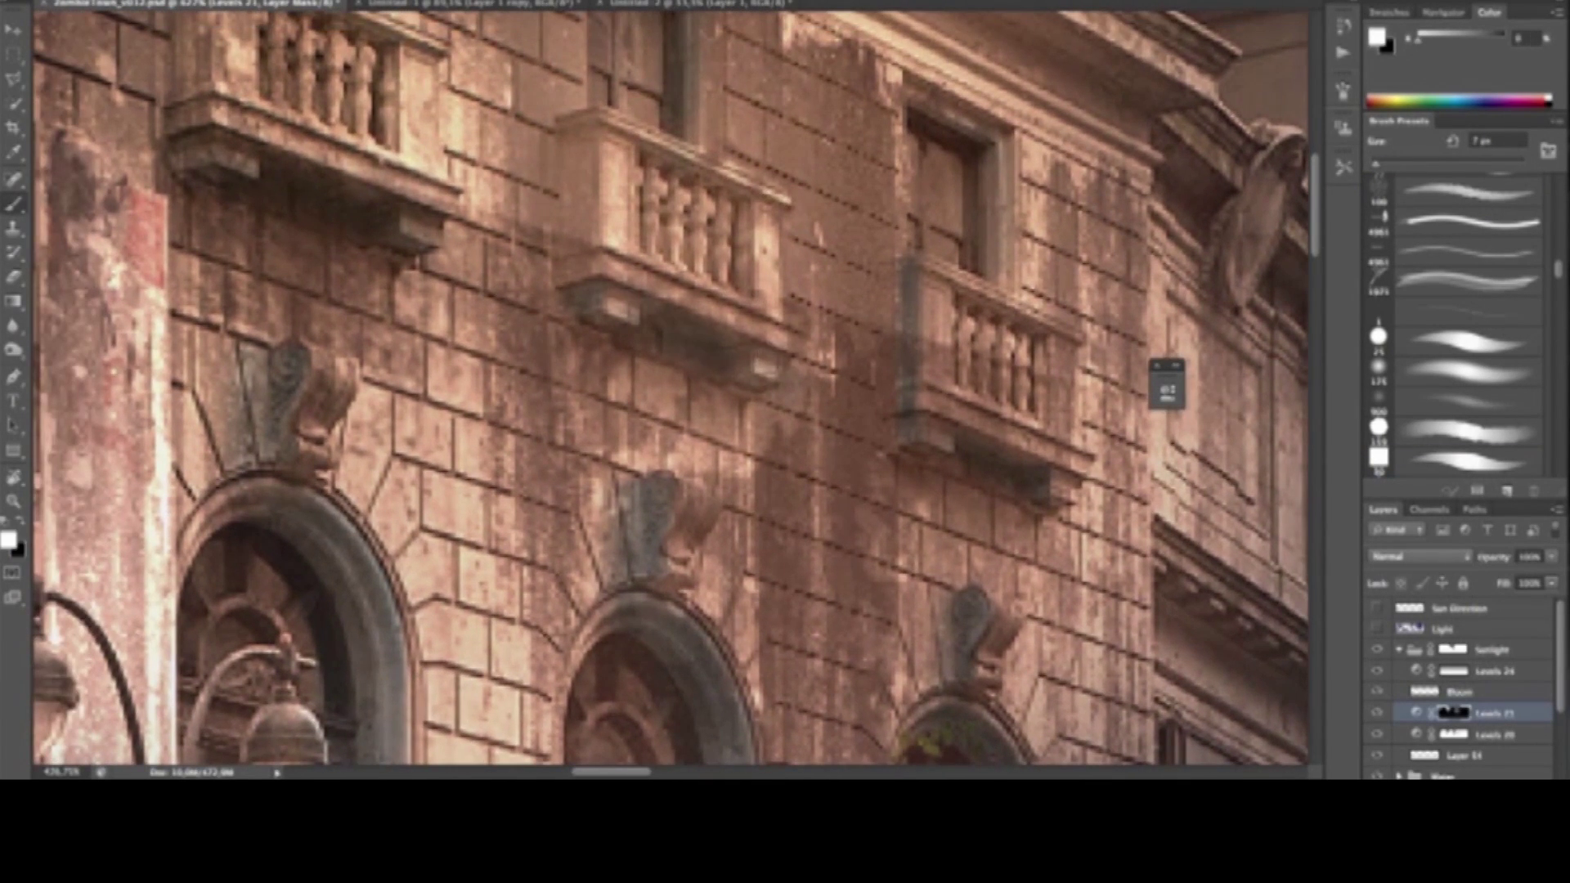
scroll(601, 342, left, 7)
scroll(601, 343, up, 3)
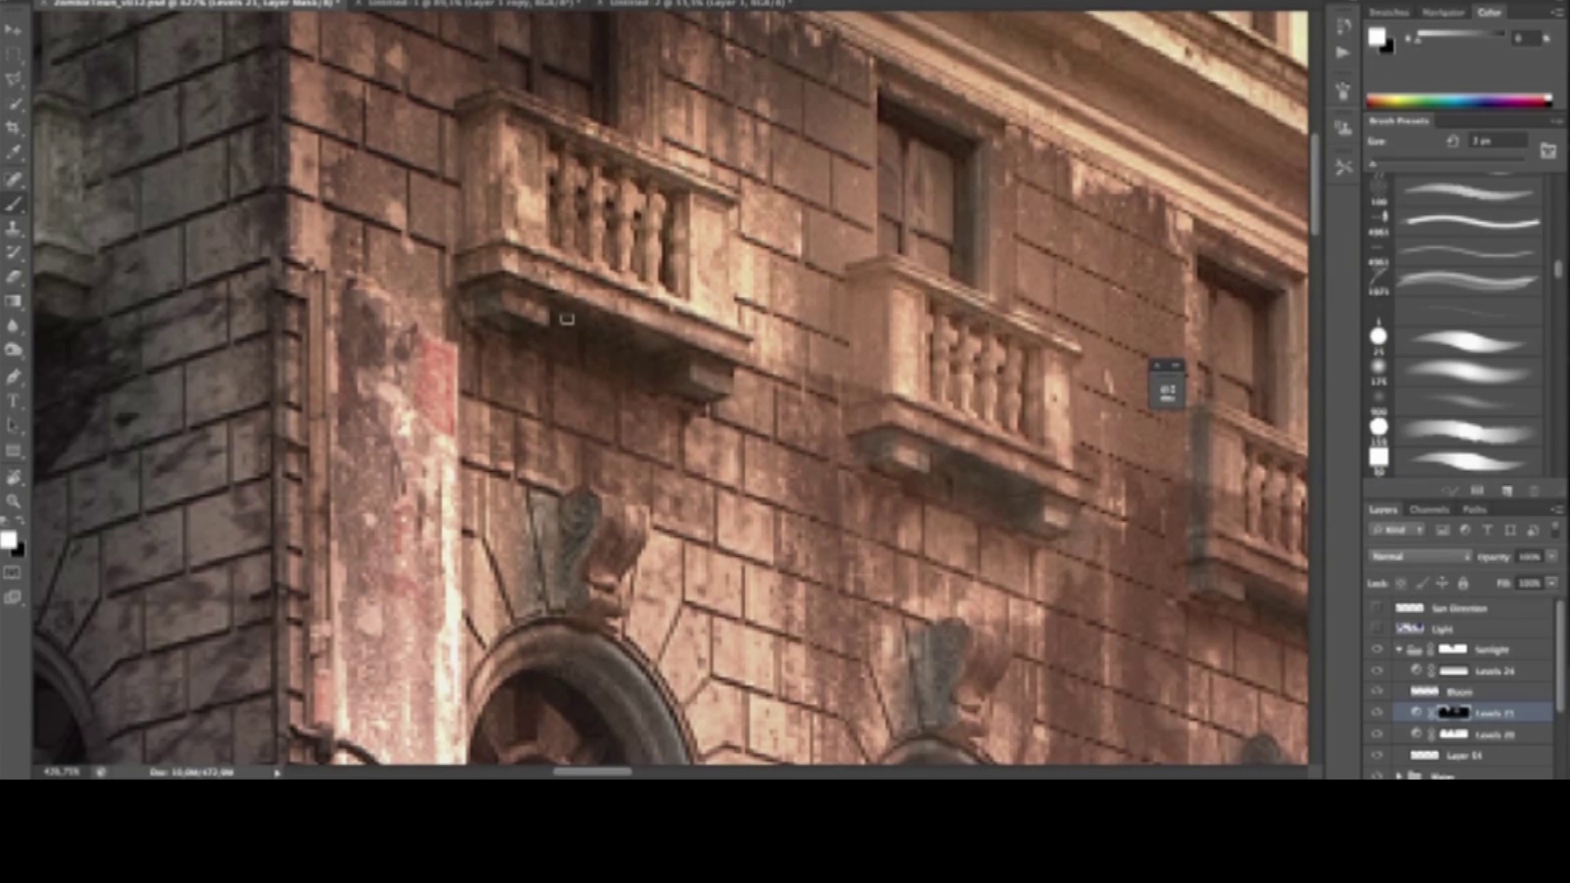
scroll(692, 316, down, 3)
scroll(693, 315, up, 3)
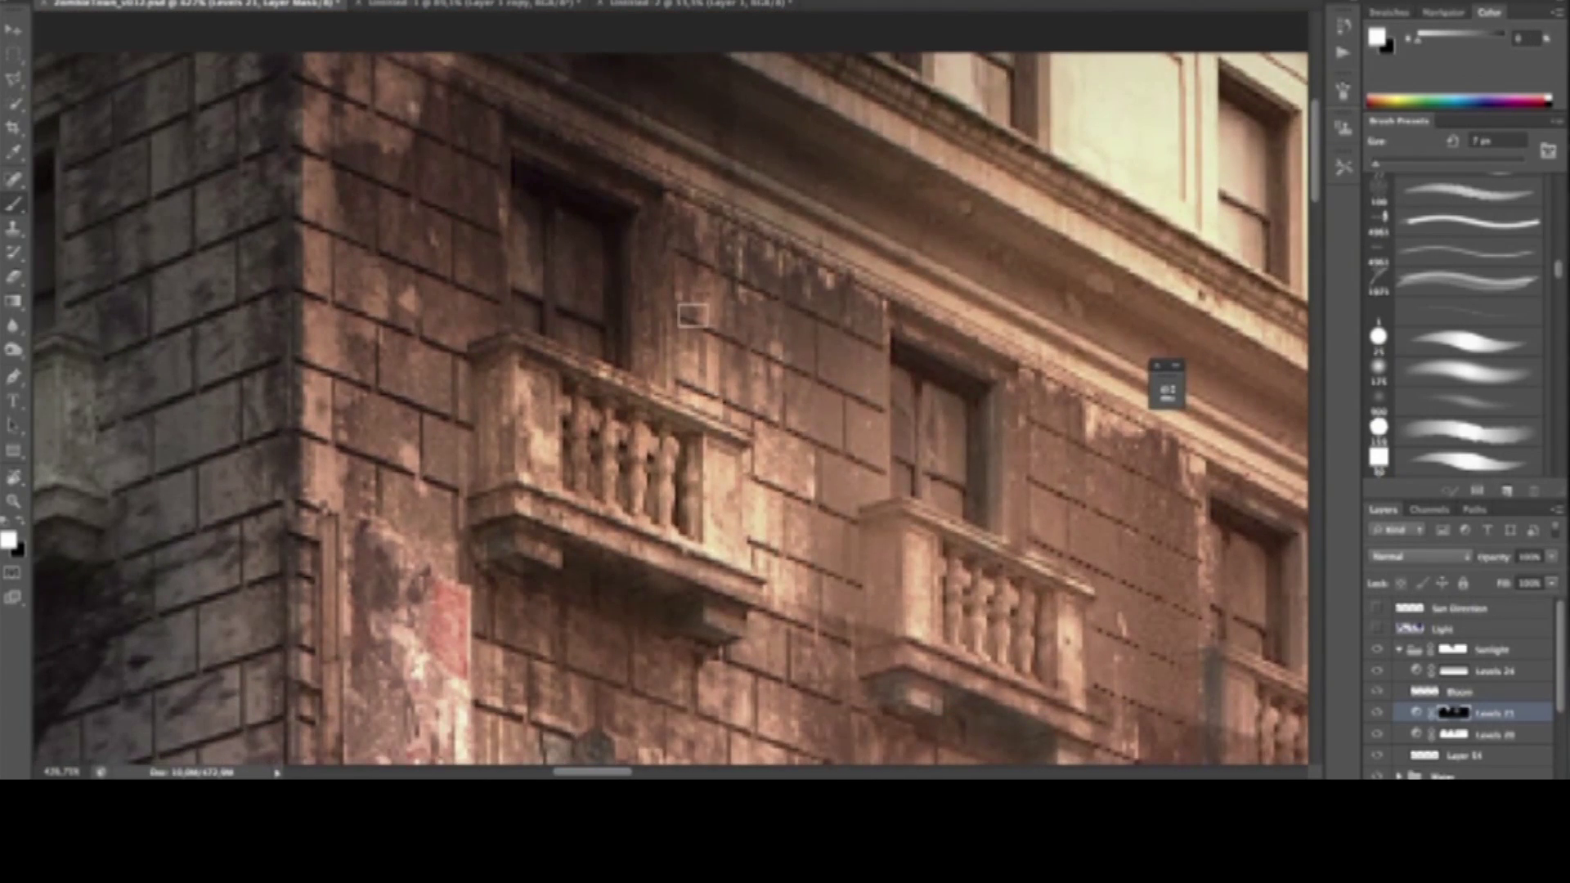
scroll(783, 298, right, 7)
scroll(783, 298, down, 3)
scroll(783, 295, down, 3)
scroll(784, 294, right, 3)
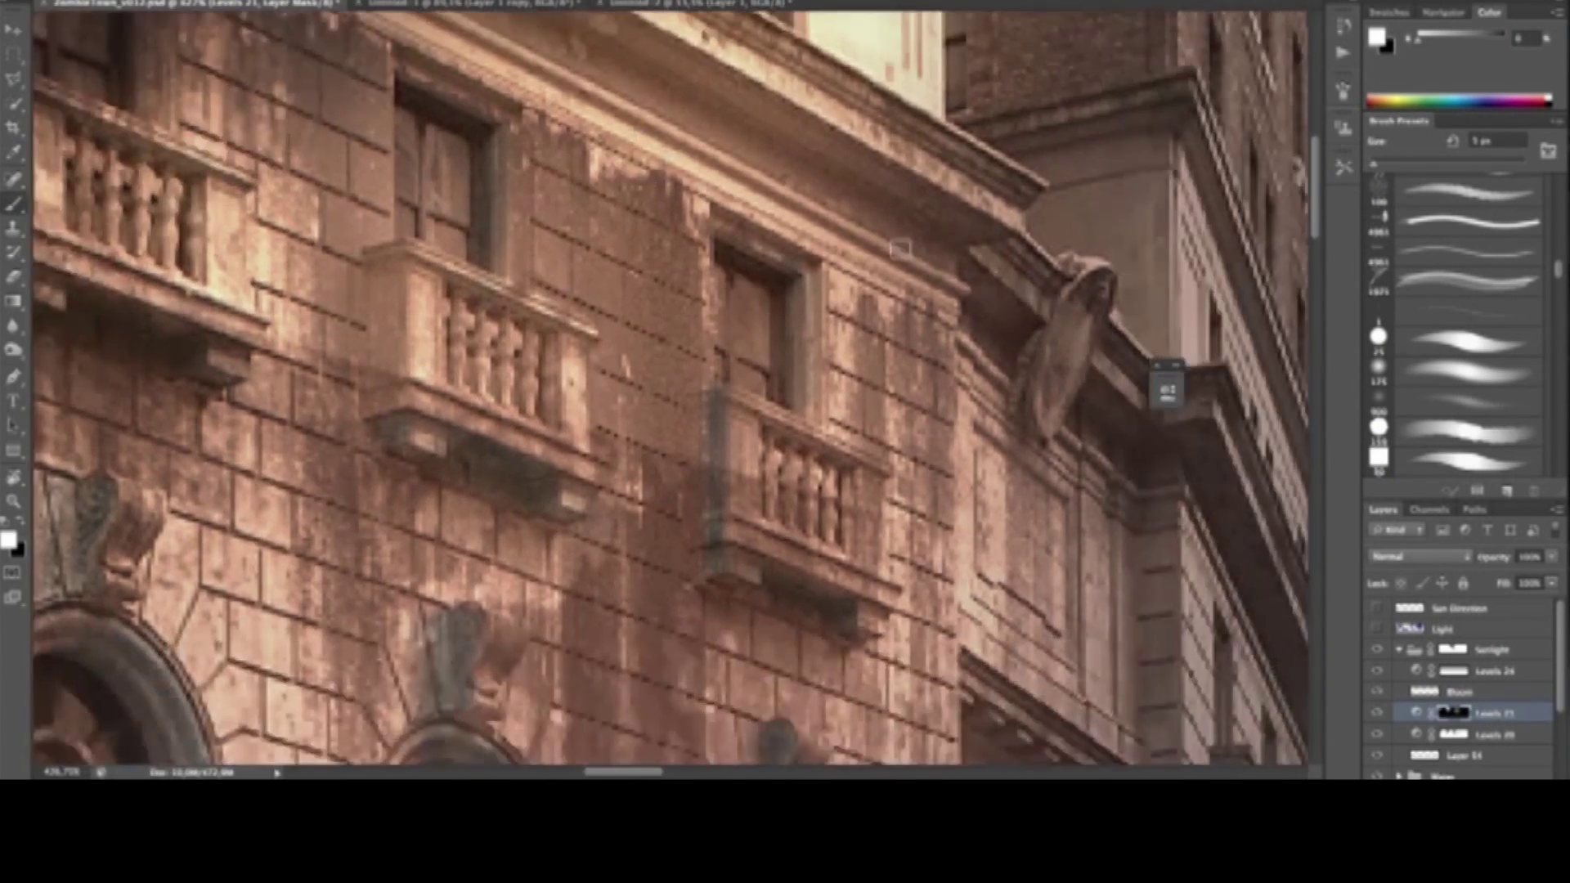
Paint black on the Levels 21 mask to shade the inner right frames of the rectangular windows above the balconies
scroll(785, 286, down, 1)
key(x)
scroll(773, 228, down, 3)
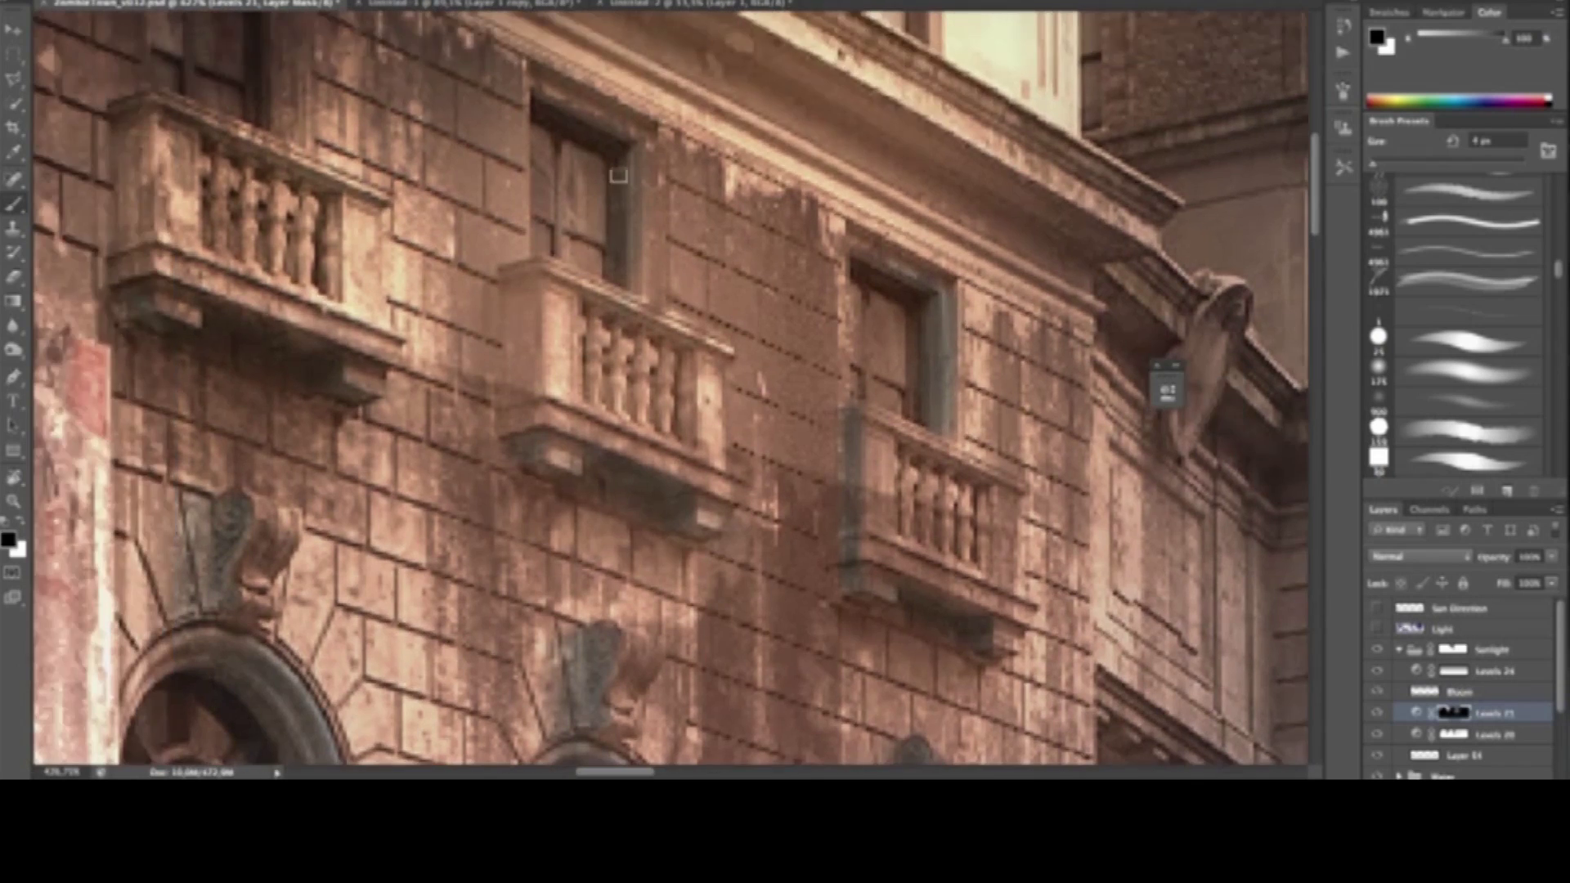
scroll(616, 169, up, 3)
scroll(798, 271, down, 3)
scroll(773, 189, up, 3)
key(bracketright)
key(bracketright)
key(bracketright)
key(bracketright)
key(bracketright)
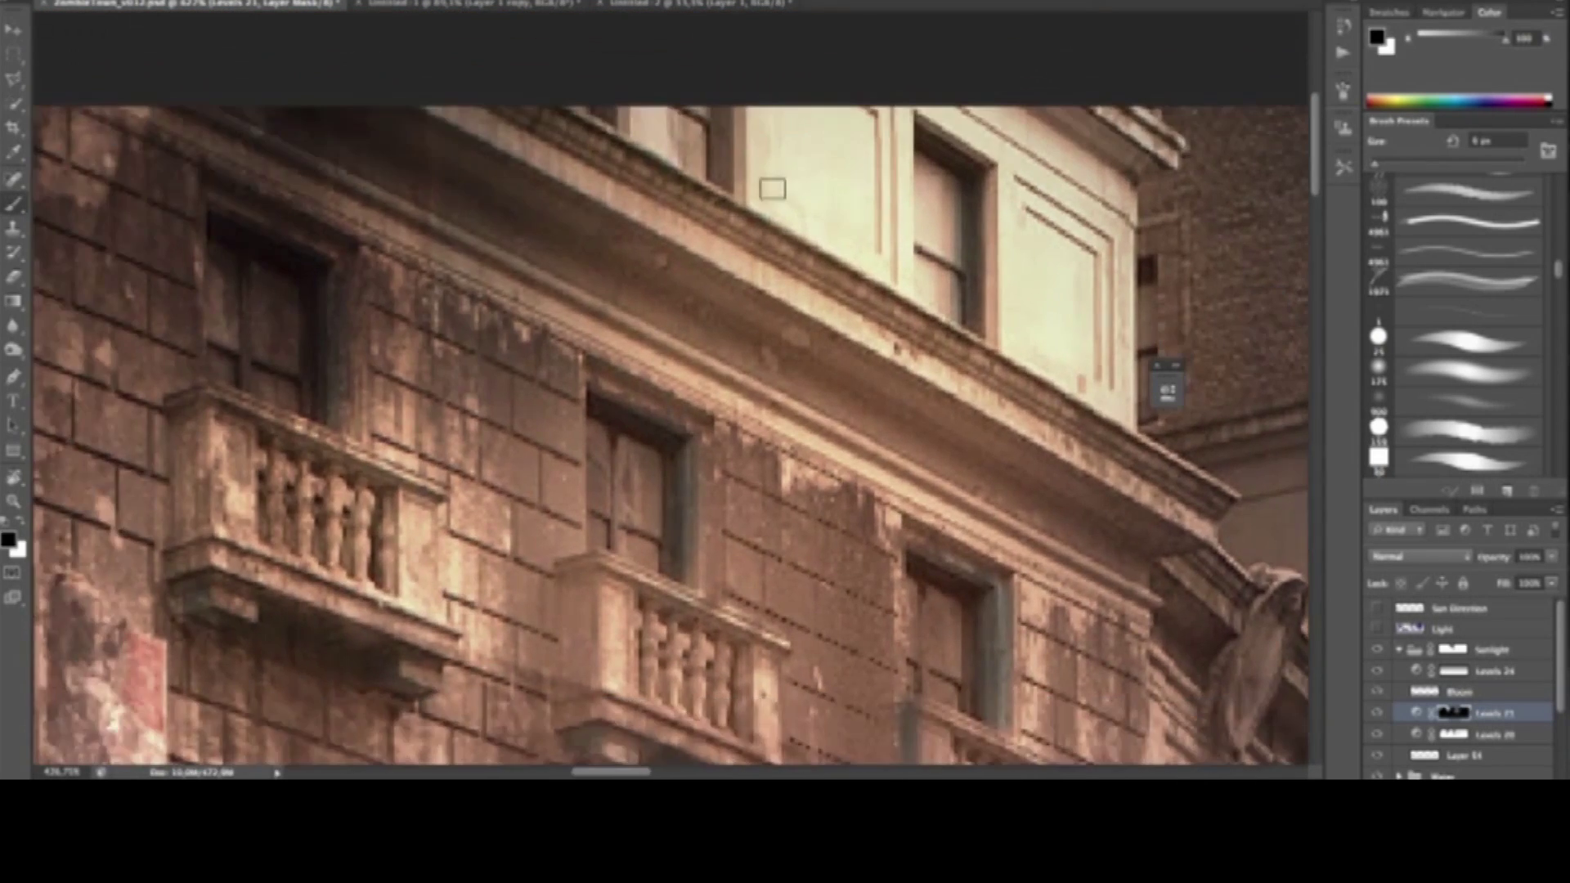
Paint fine shadow lines on the recessed panel of the sunlit upper storey with a 4 px black brush on the Levels 21 mask
scroll(882, 221, right, 5)
key(bracketleft)
key(bracketleft)
key(bracketleft)
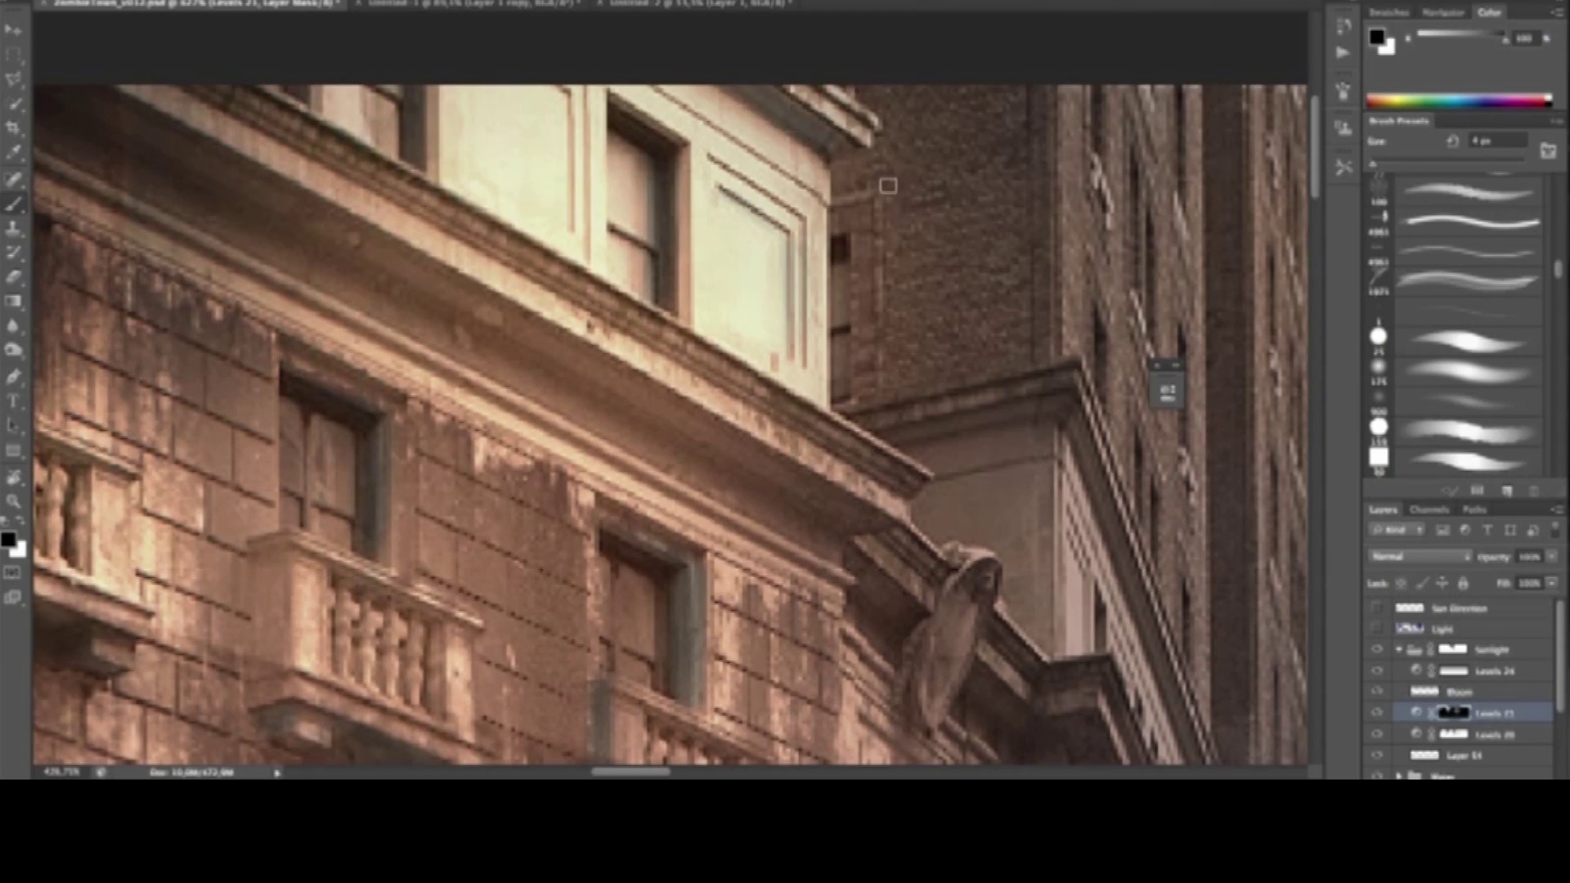
scroll(888, 186, down, 5)
scroll(890, 237, down, 5)
scroll(874, 213, right, 5)
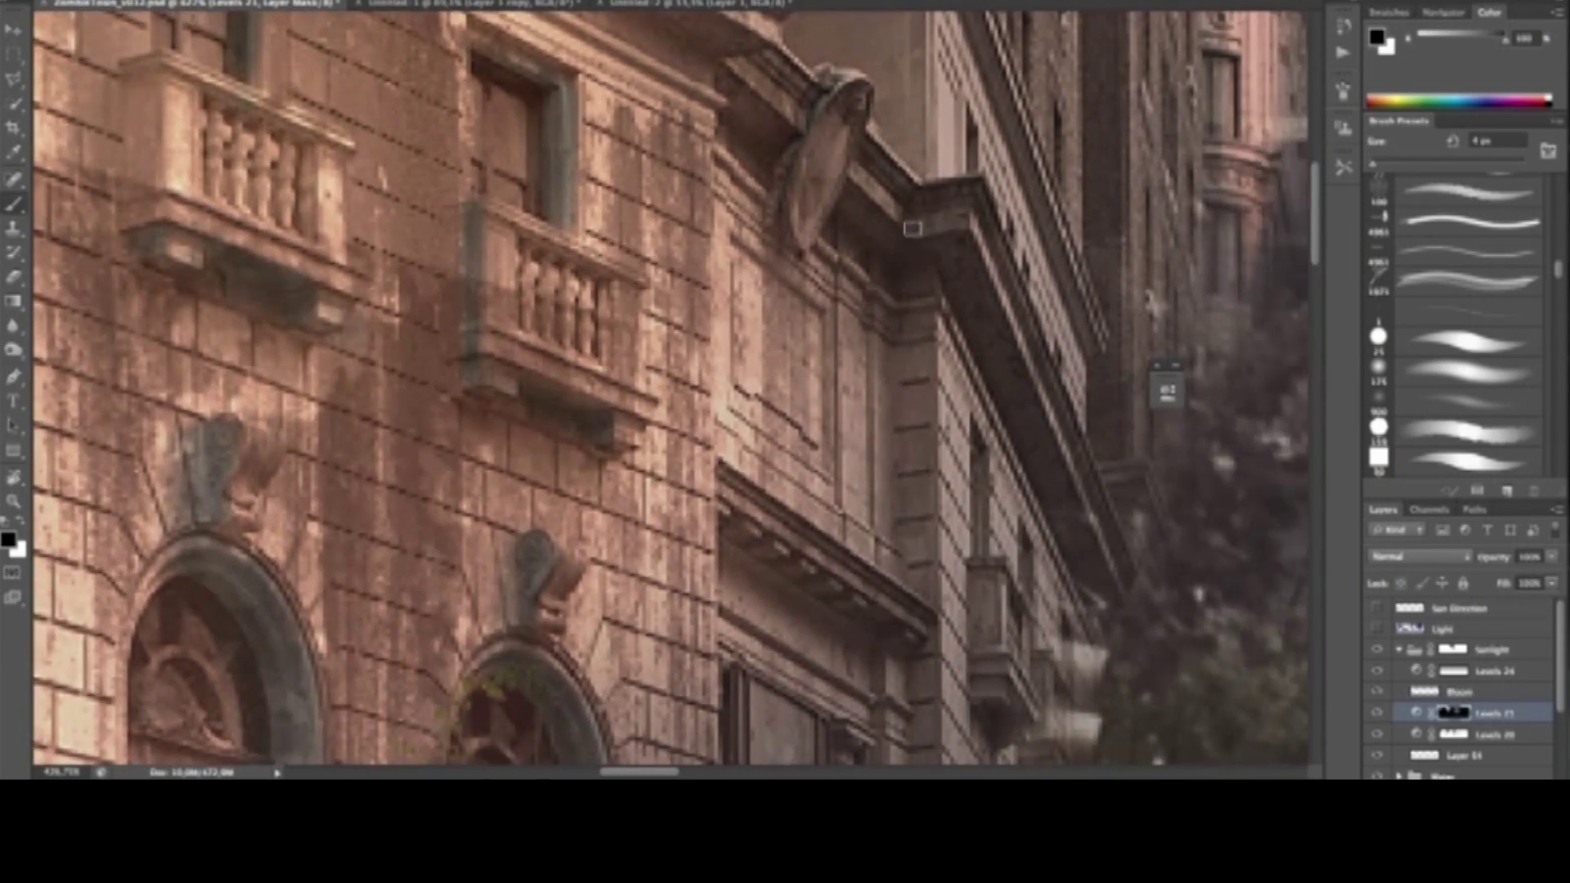
Paint white on the Levels 21 mask with a 7 px brush to light the receding facade beyond the cornice statue
key(x)
scroll(858, 180, down, 4)
scroll(854, 233, up, 8)
scroll(854, 233, right, 4)
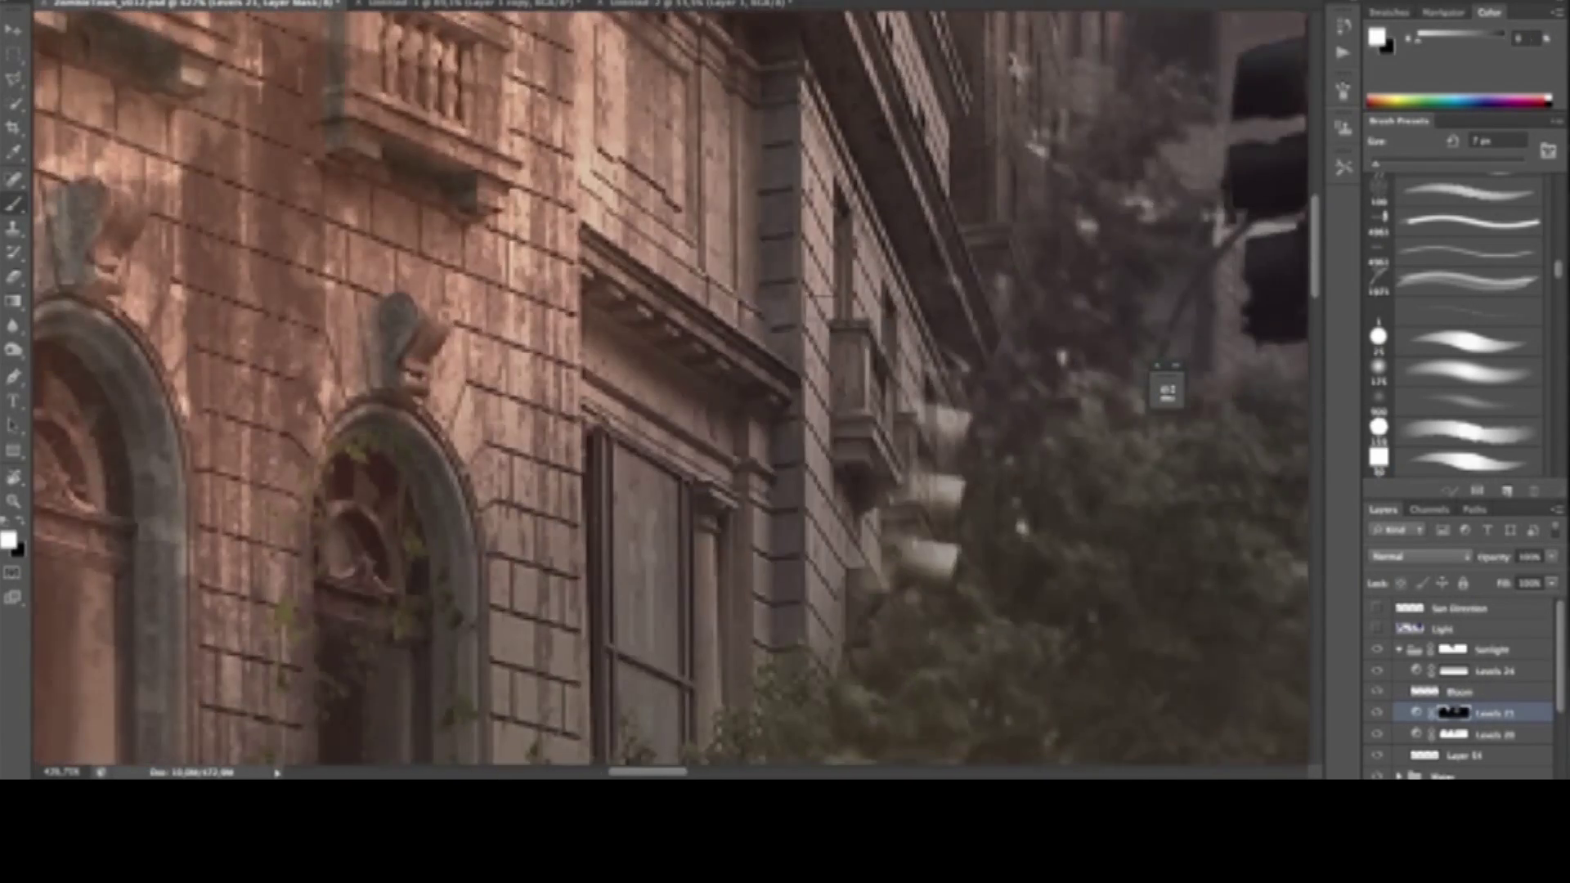
scroll(776, 327, up, 10)
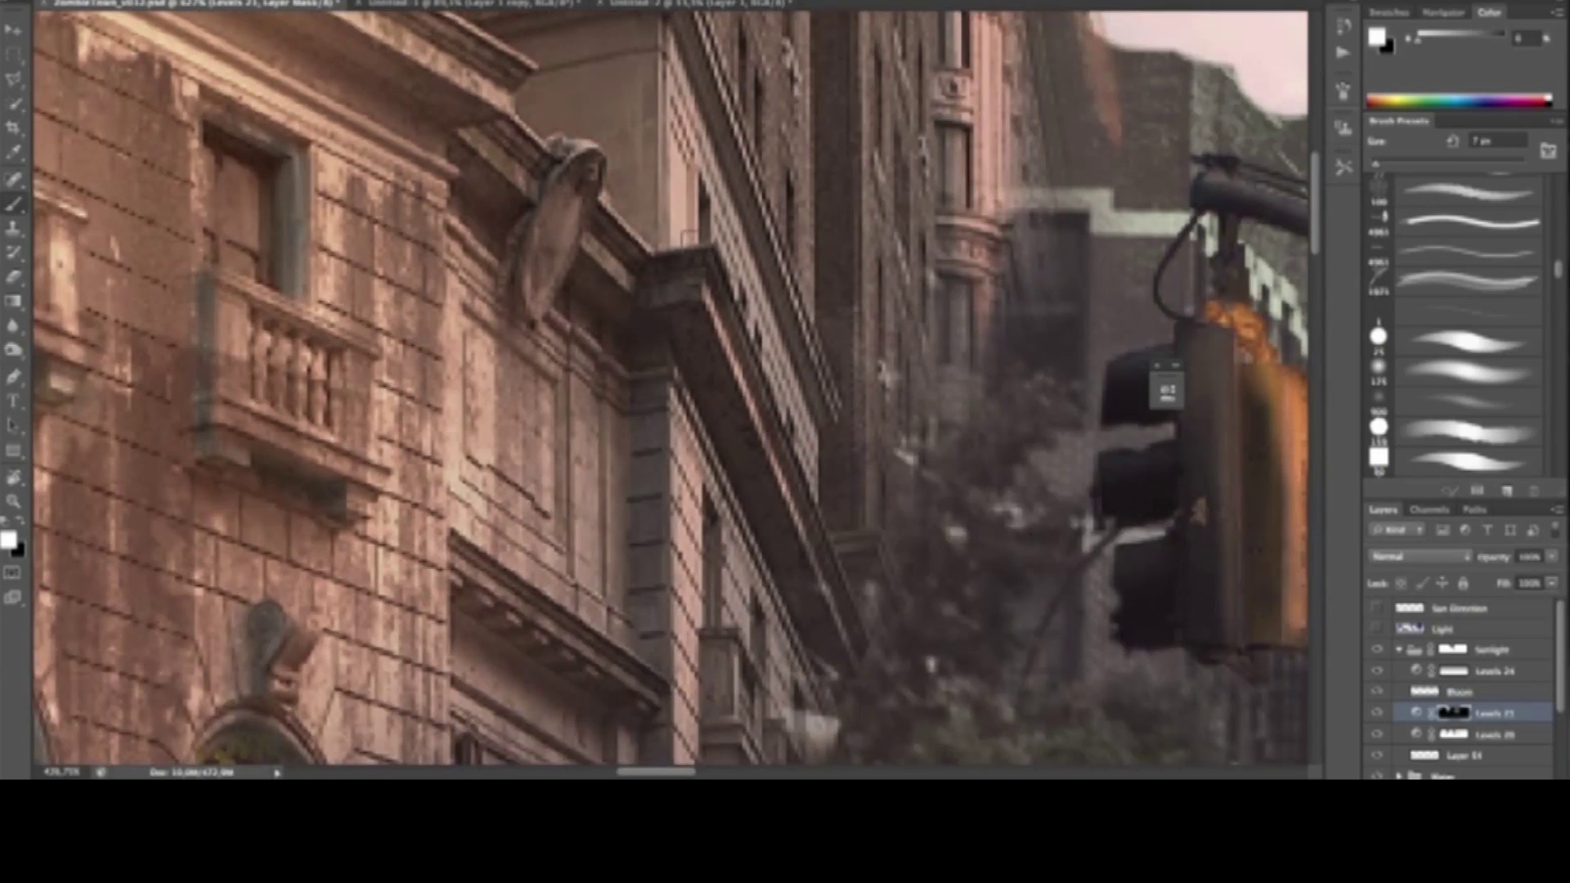
scroll(817, 164, right, 3)
scroll(821, 132, down, 3)
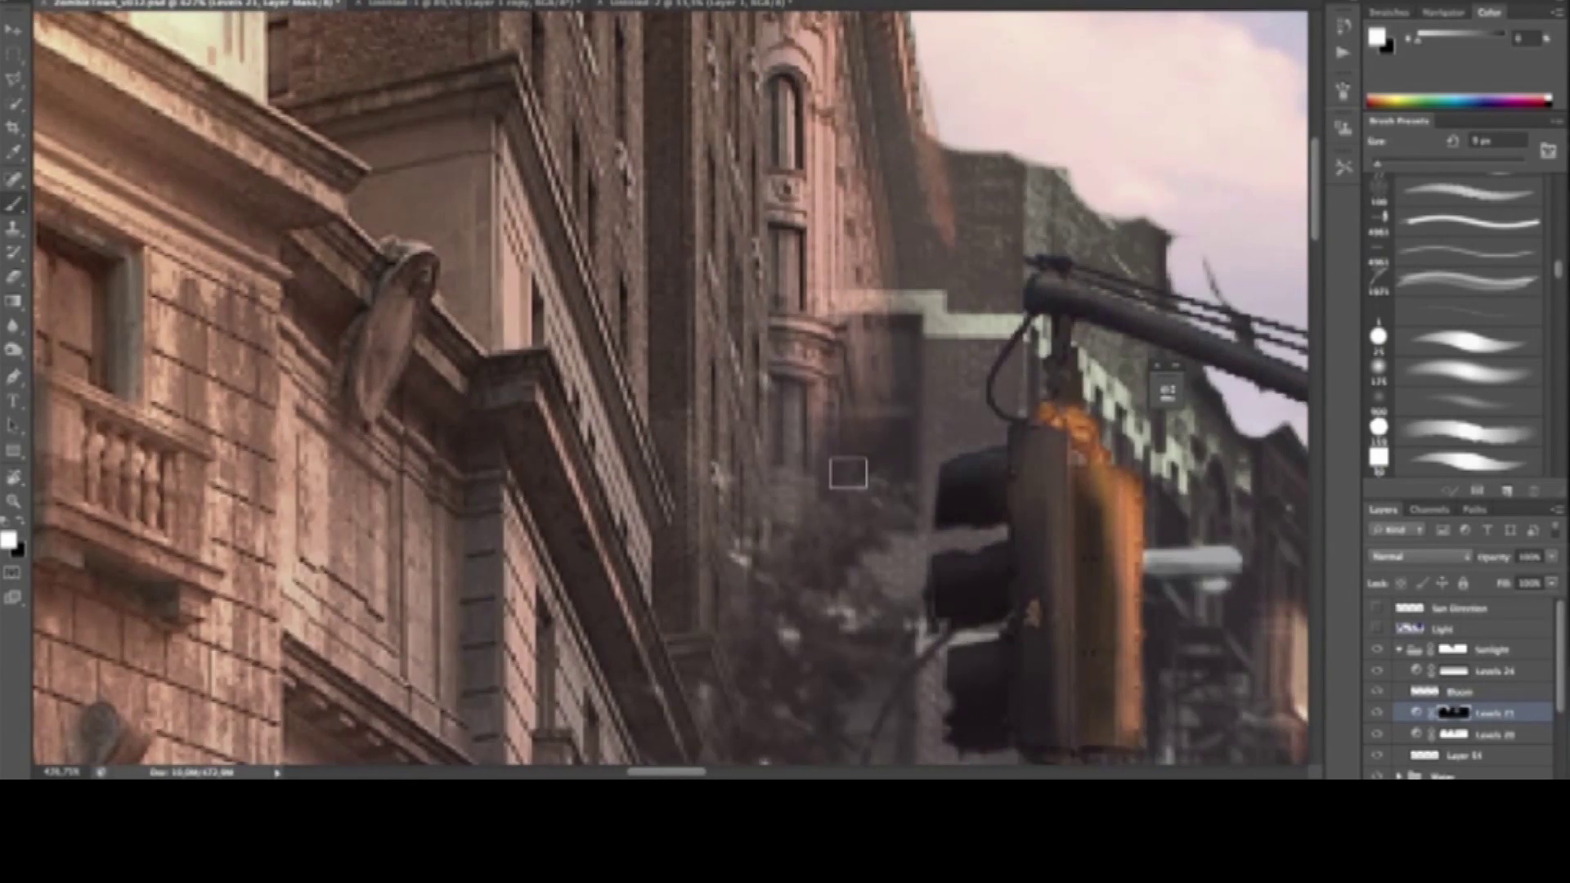
Refine light and shade on the distant curved tower, alternating small white and black brushes on the Levels 21 mask
key(x)
scroll(841, 466, up, 5)
scroll(754, 195, right, 2)
scroll(761, 442, down, 3)
key(x)
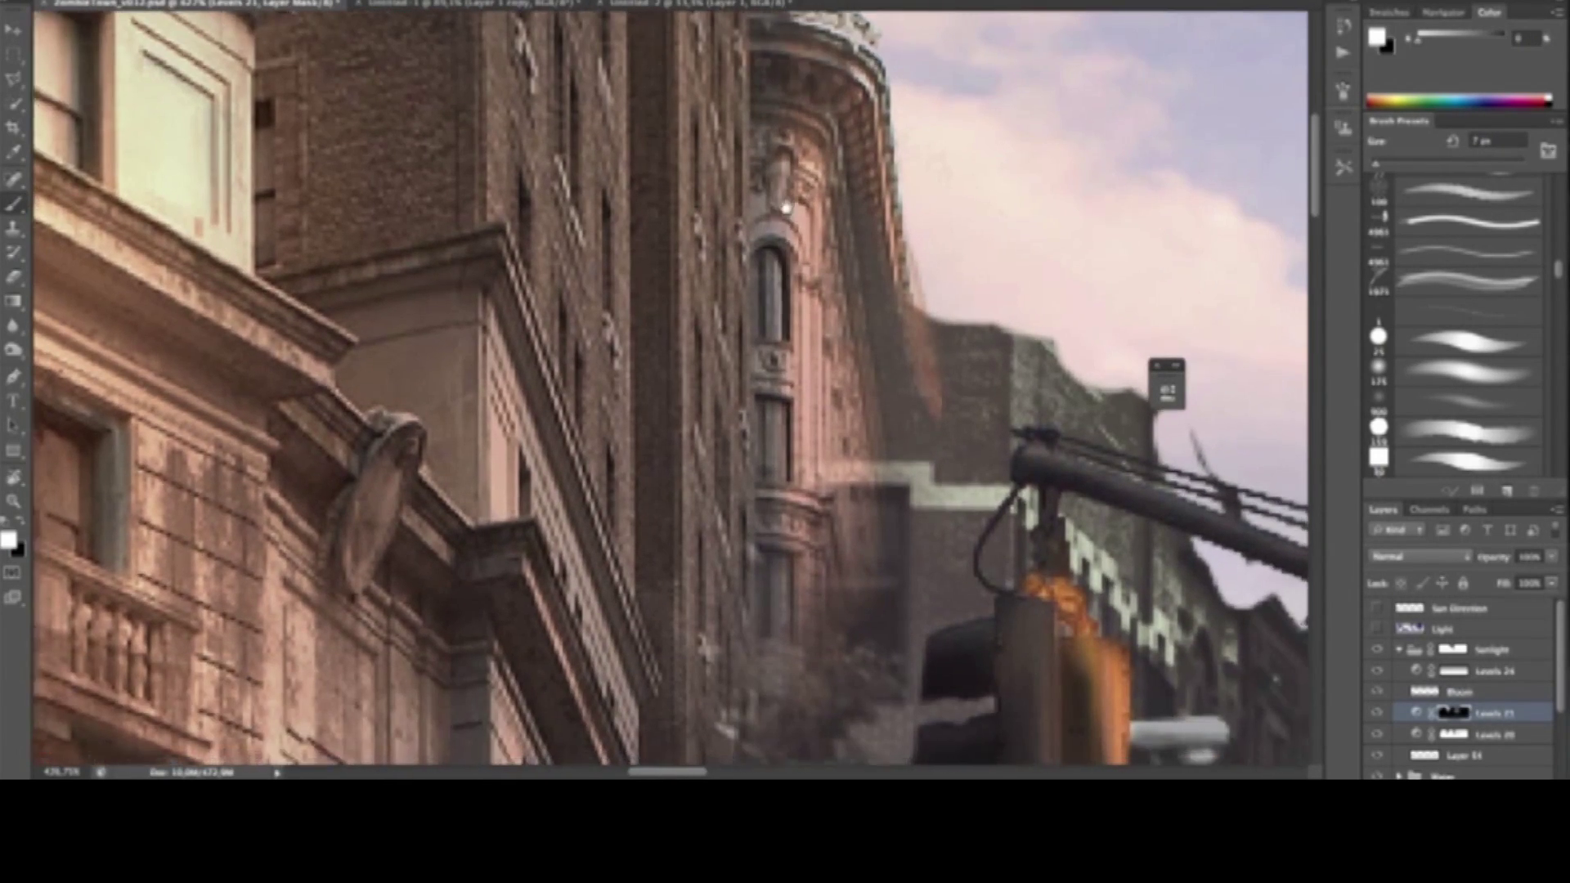
scroll(746, 157, up, 3)
scroll(745, 156, right, 2)
scroll(785, 220, down, 3)
key(x)
key(x)
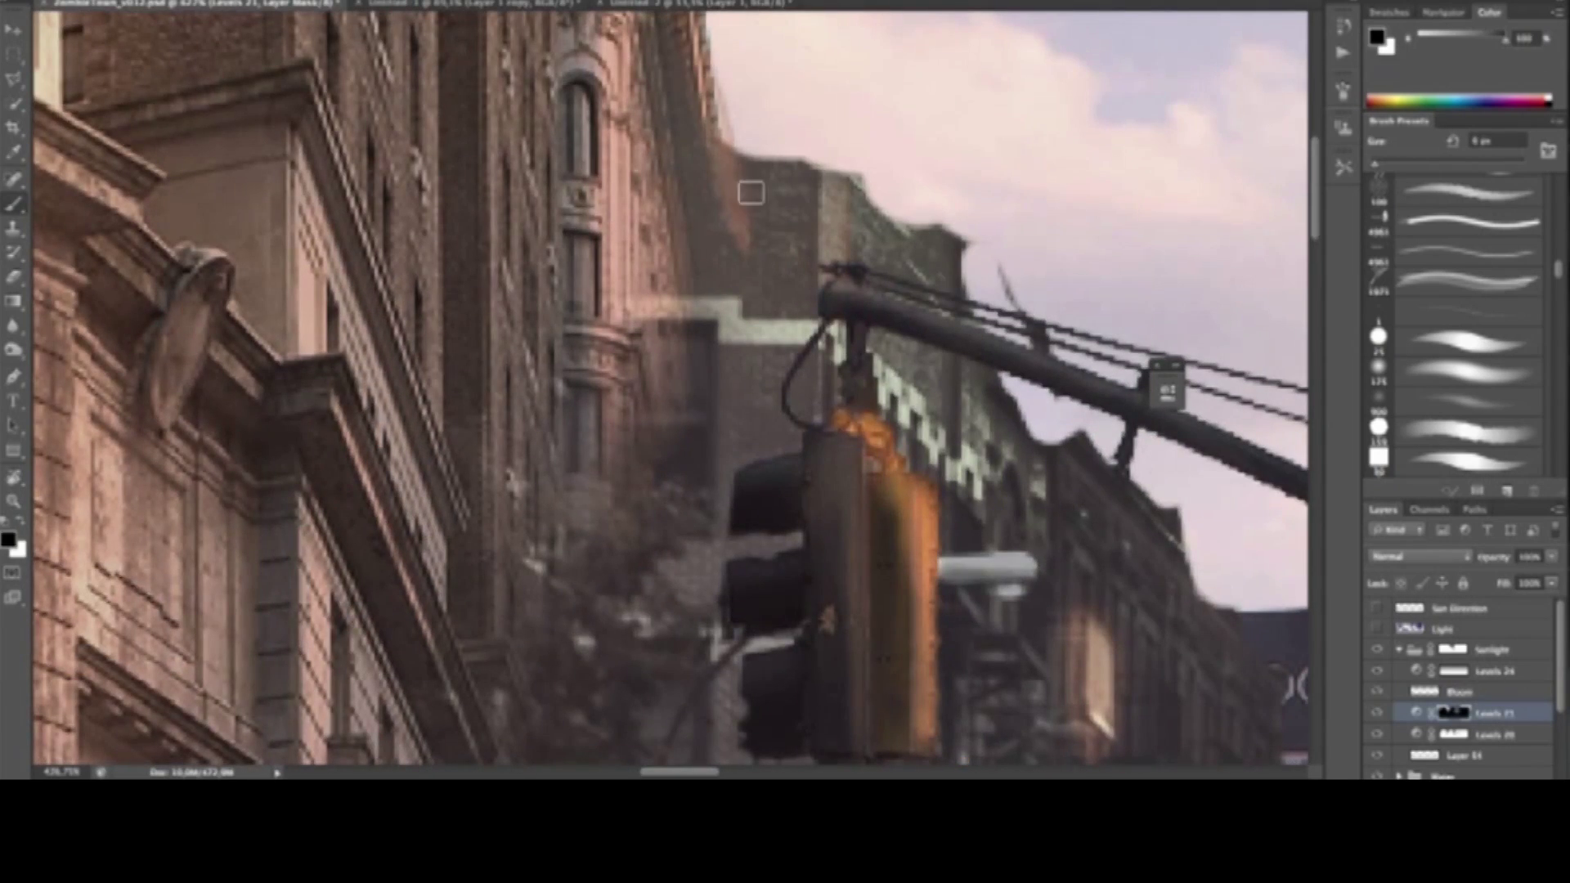
Bring warm sunlight onto the distant brick building behind the traffic light by painting on the Levels 21 mask
scroll(820, 258, down, 4)
scroll(821, 258, right, 3)
scroll(820, 259, down, 3)
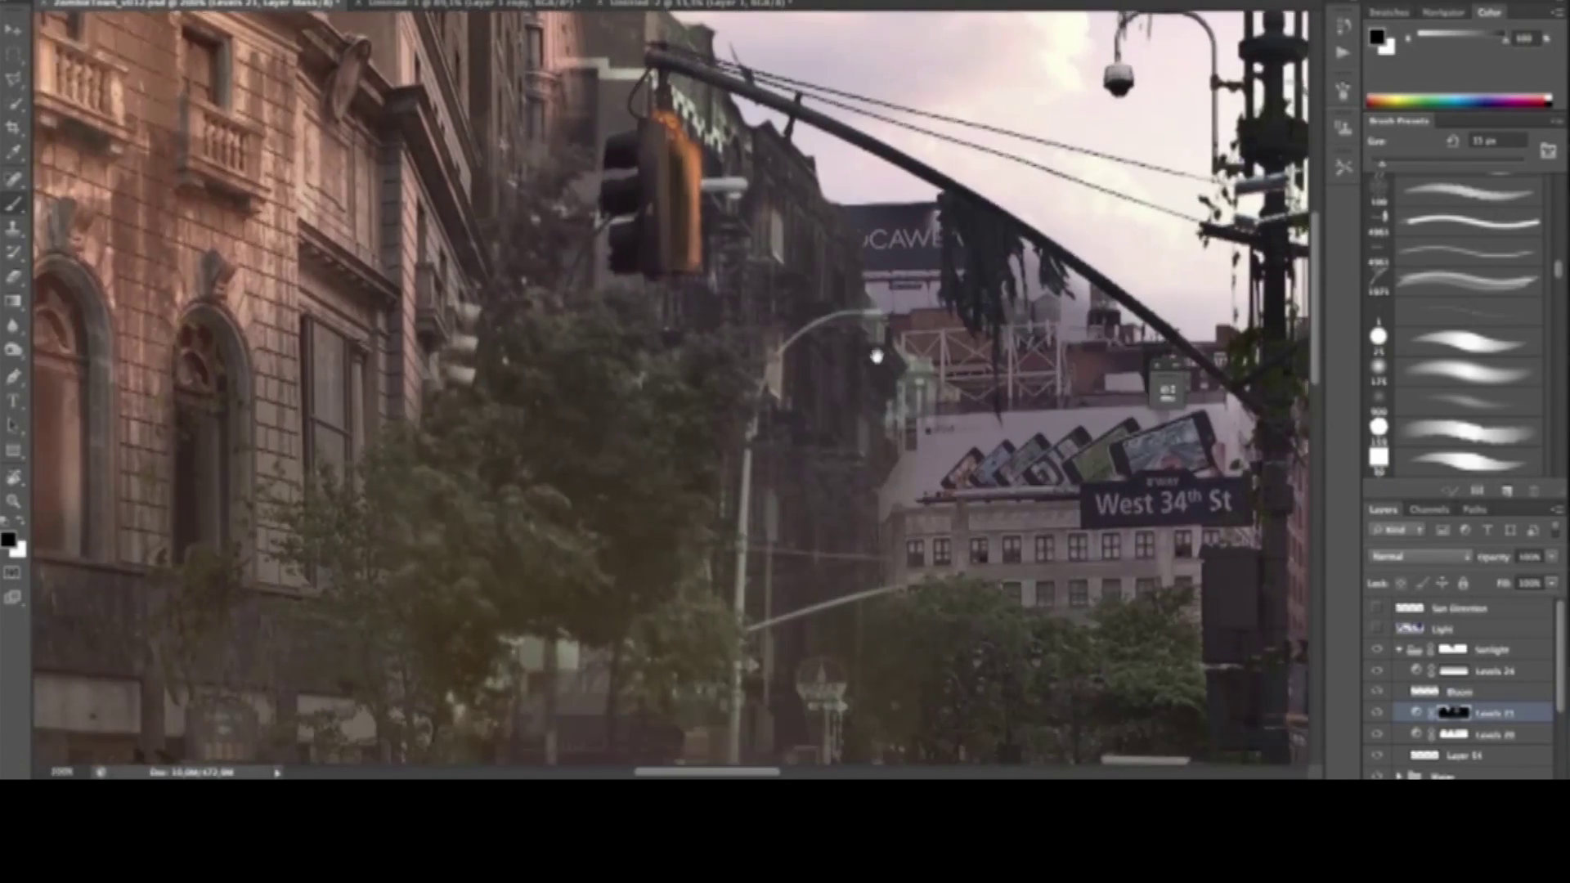
key(x)
key(bracketright)
scroll(850, 313, down, 3)
key(bracketleft)
key(bracketleft)
key(x)
key(x)
scroll(829, 494, right, 3)
key(bracketright)
key(bracketright)
key(x)
key(x)
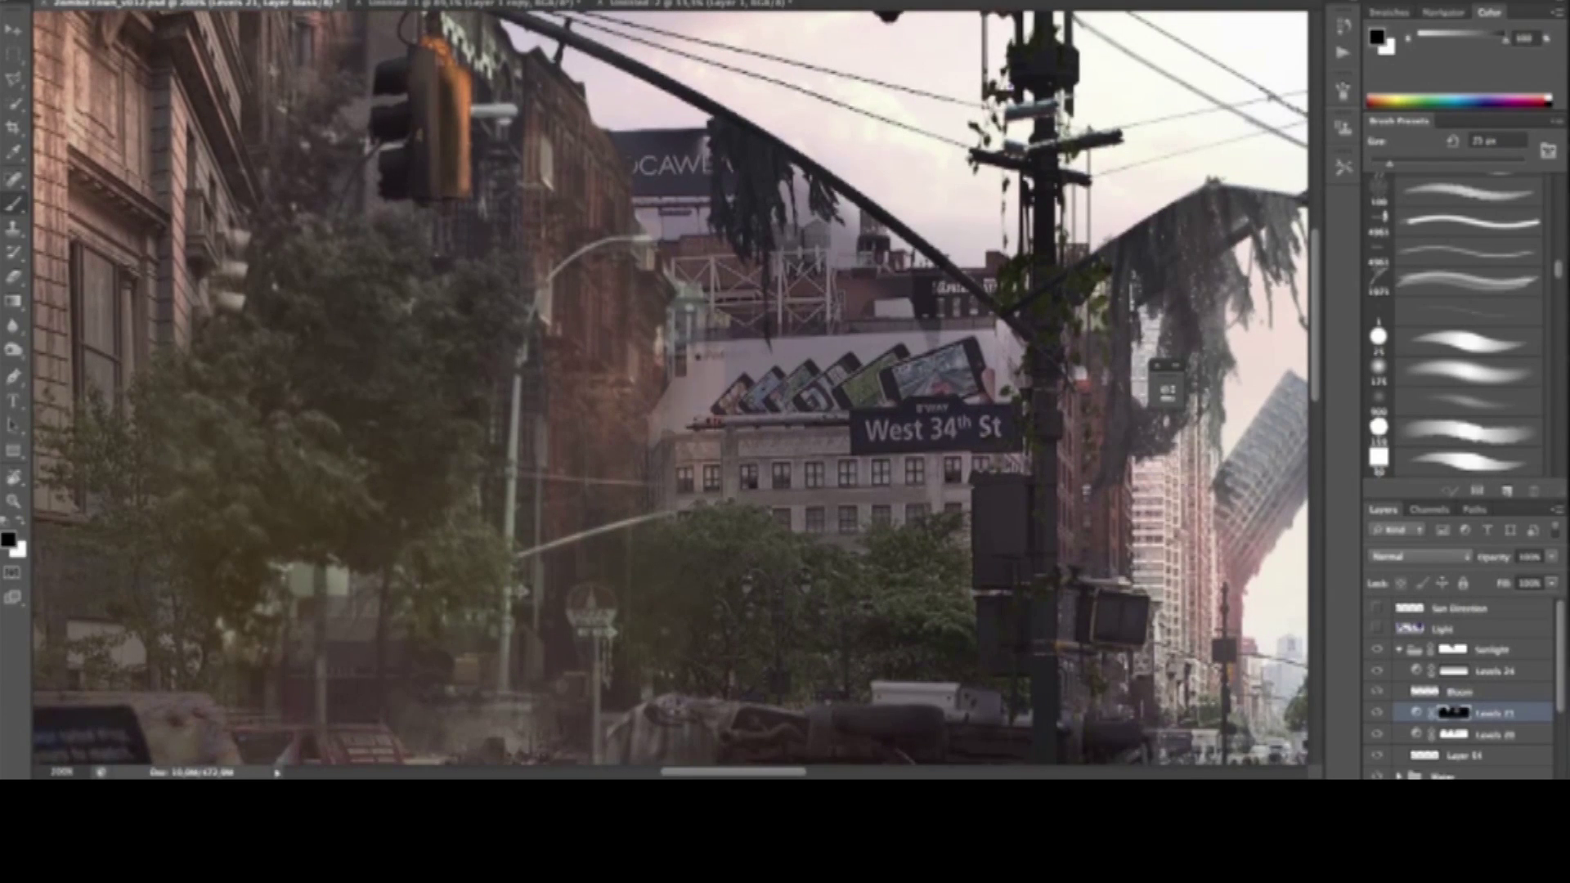
Touch up light and shadow around the corner street lamp and arched windows on the Levels 21 mask
key(bracketleft)
key(bracketleft)
key(x)
key(x)
scroll(736, 294, left, 5)
scroll(736, 295, up, 2)
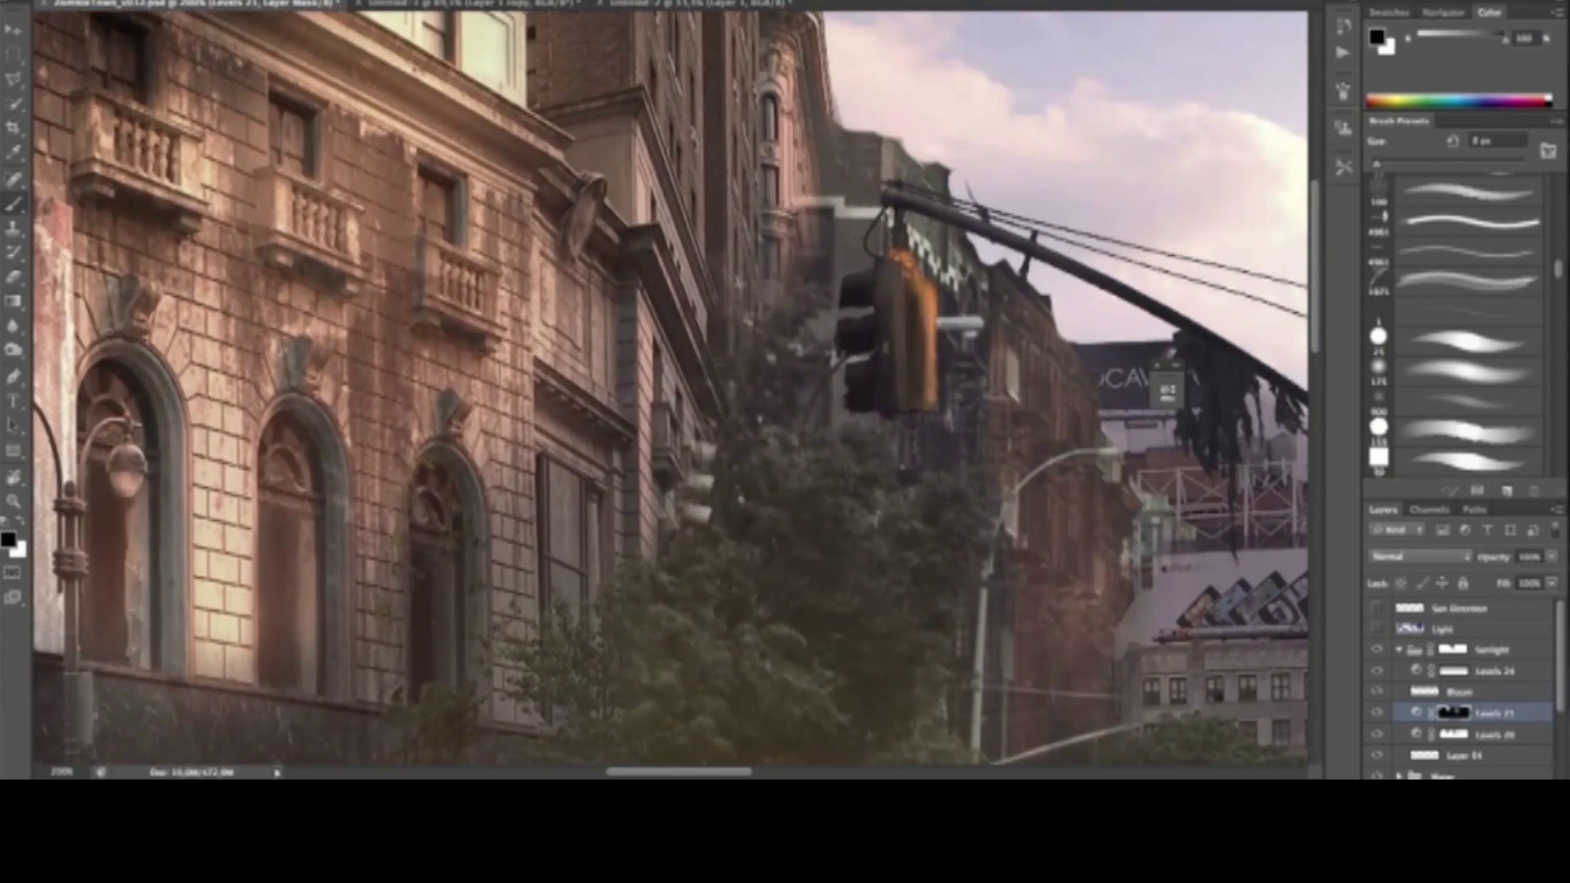
key(x)
scroll(787, 310, left, 5)
scroll(787, 310, down, 2)
scroll(817, 364, up, 2)
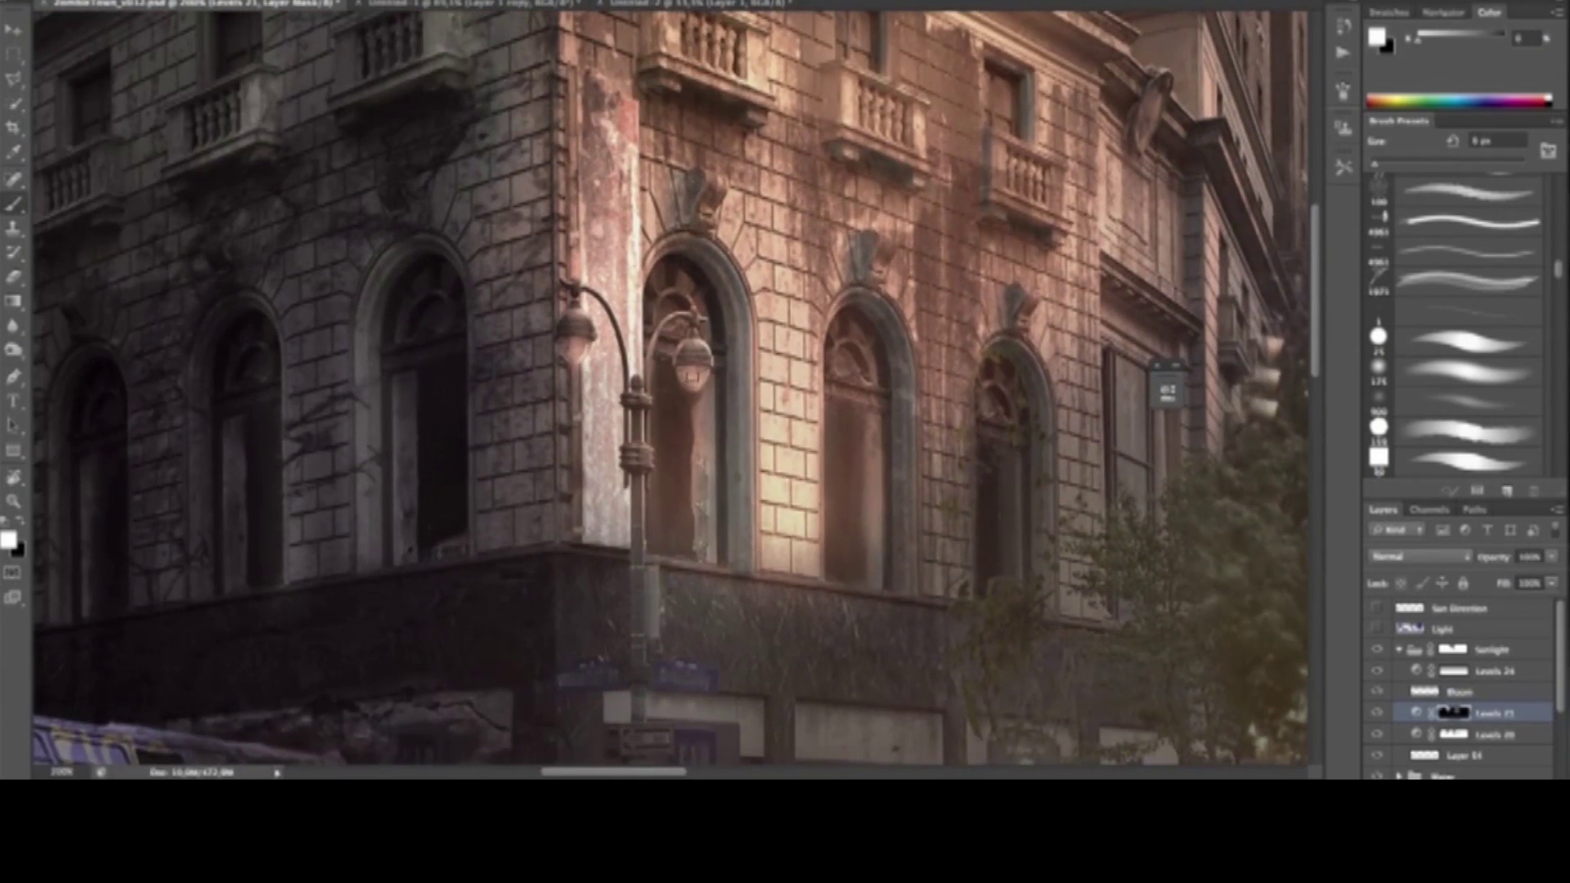
key(x)
scroll(720, 446, up, 1)
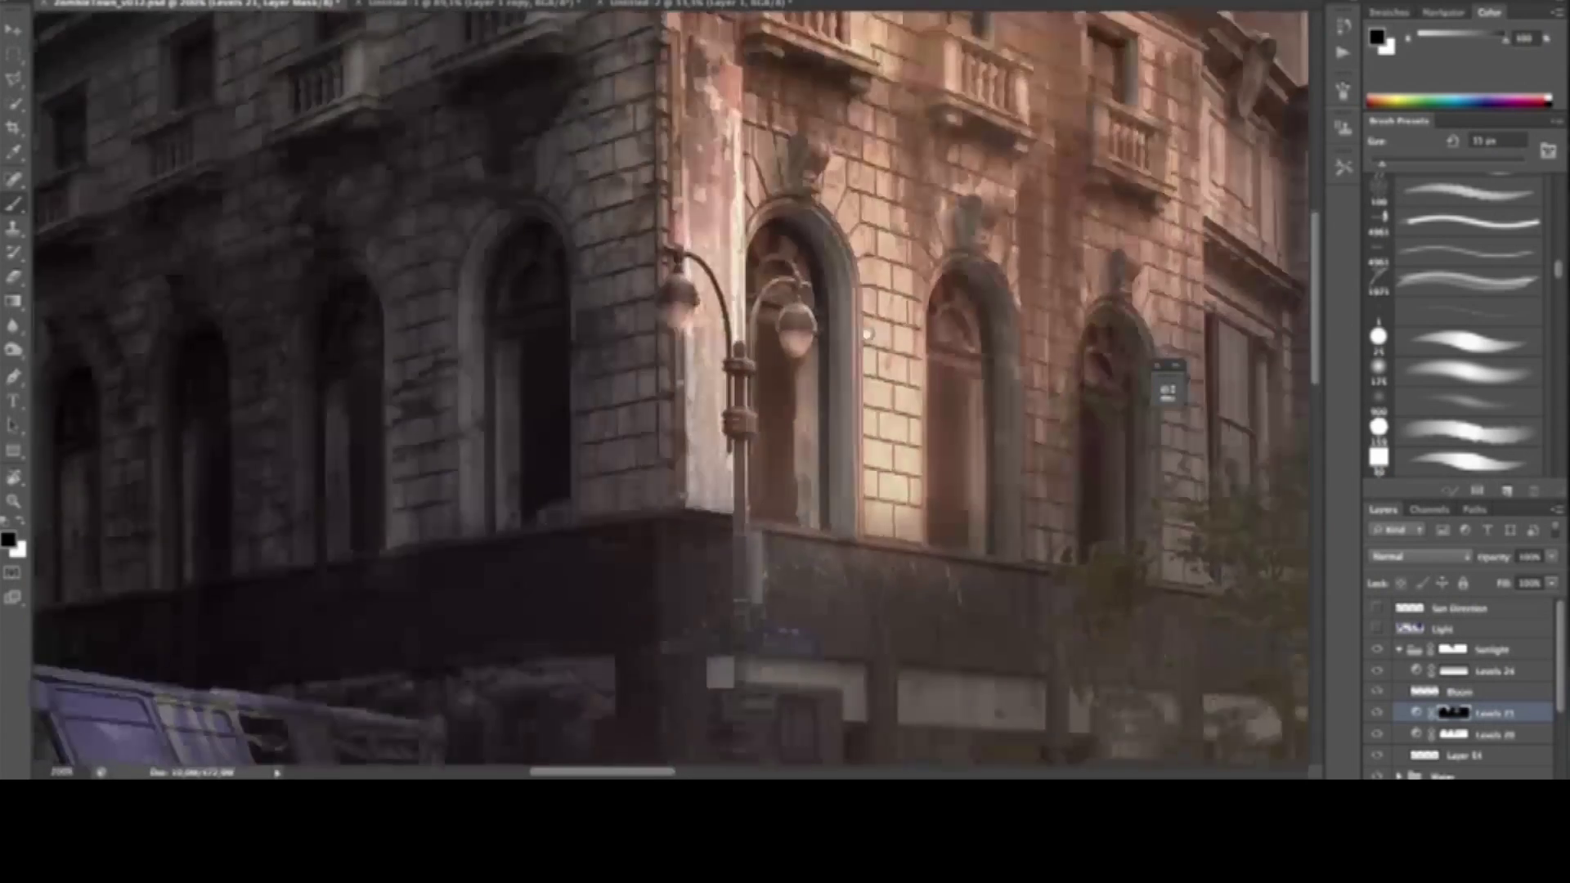
Paint white on the Levels 21 mask with a 10 px brush to light the bus's front roof edge and window frame
scroll(384, 421, left, 5)
scroll(385, 421, down, 2)
key(x)
key(bracketright)
key(bracketright)
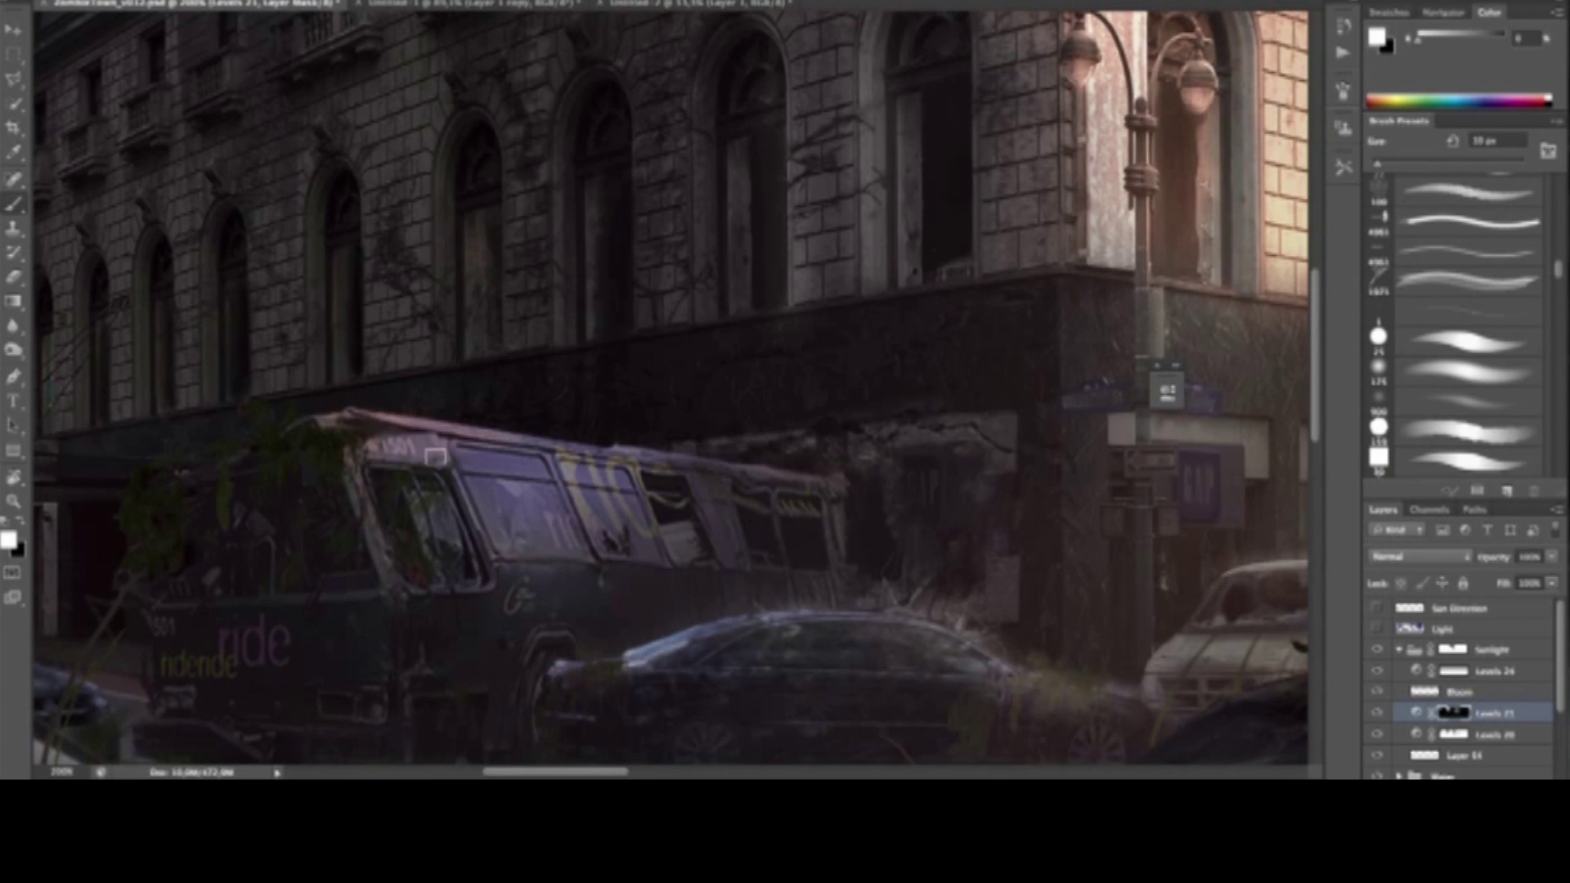
scroll(483, 422, left, 5)
scroll(483, 422, down, 2)
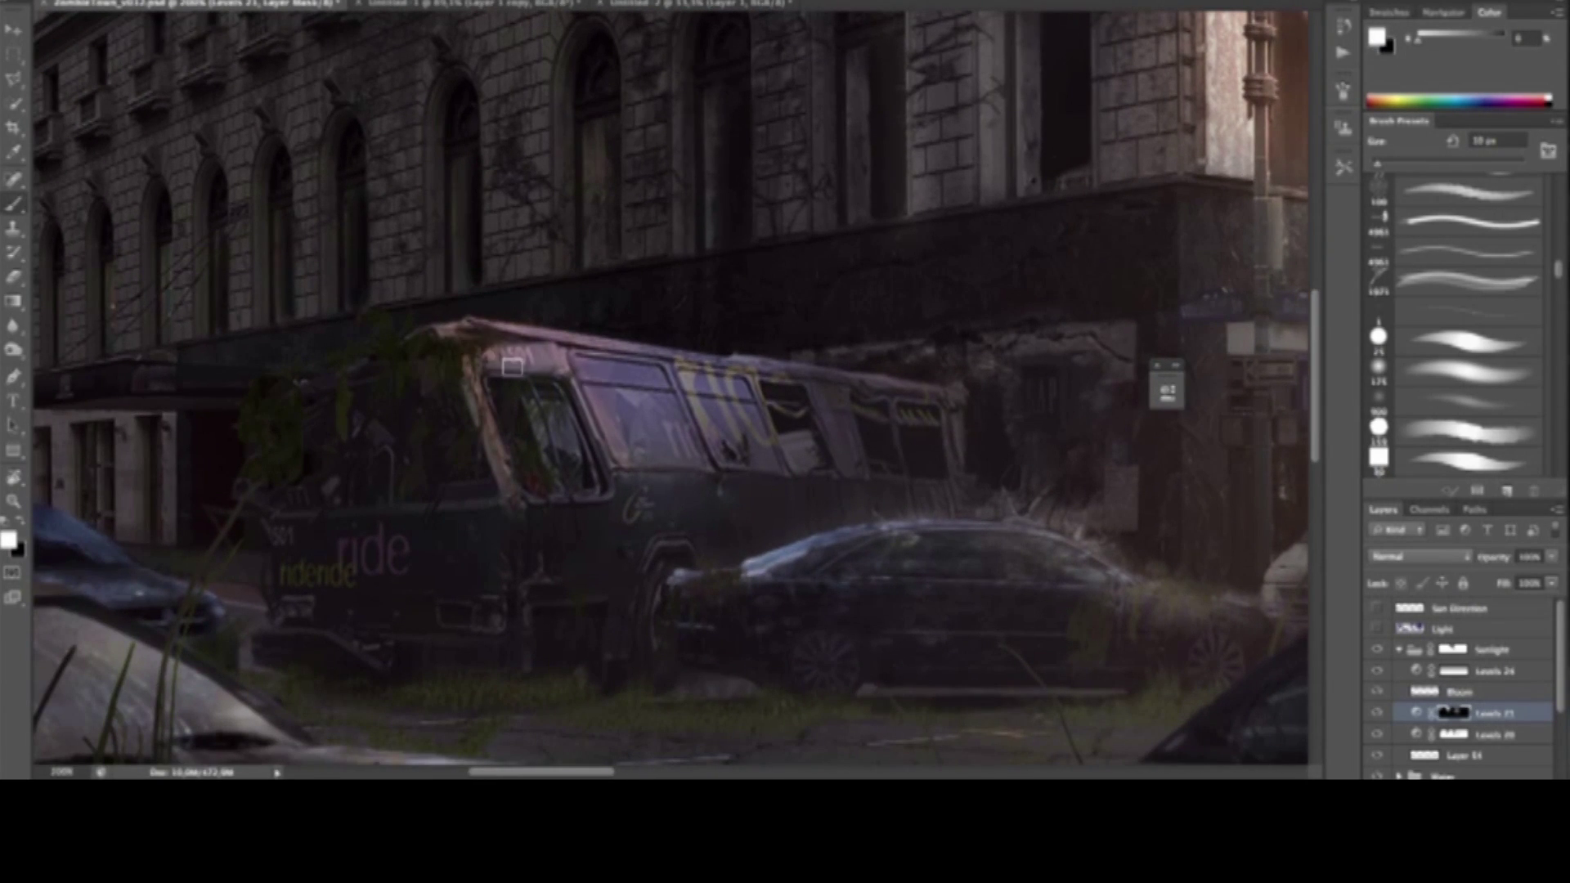
scroll(511, 368, down, 2)
scroll(512, 367, right, 5)
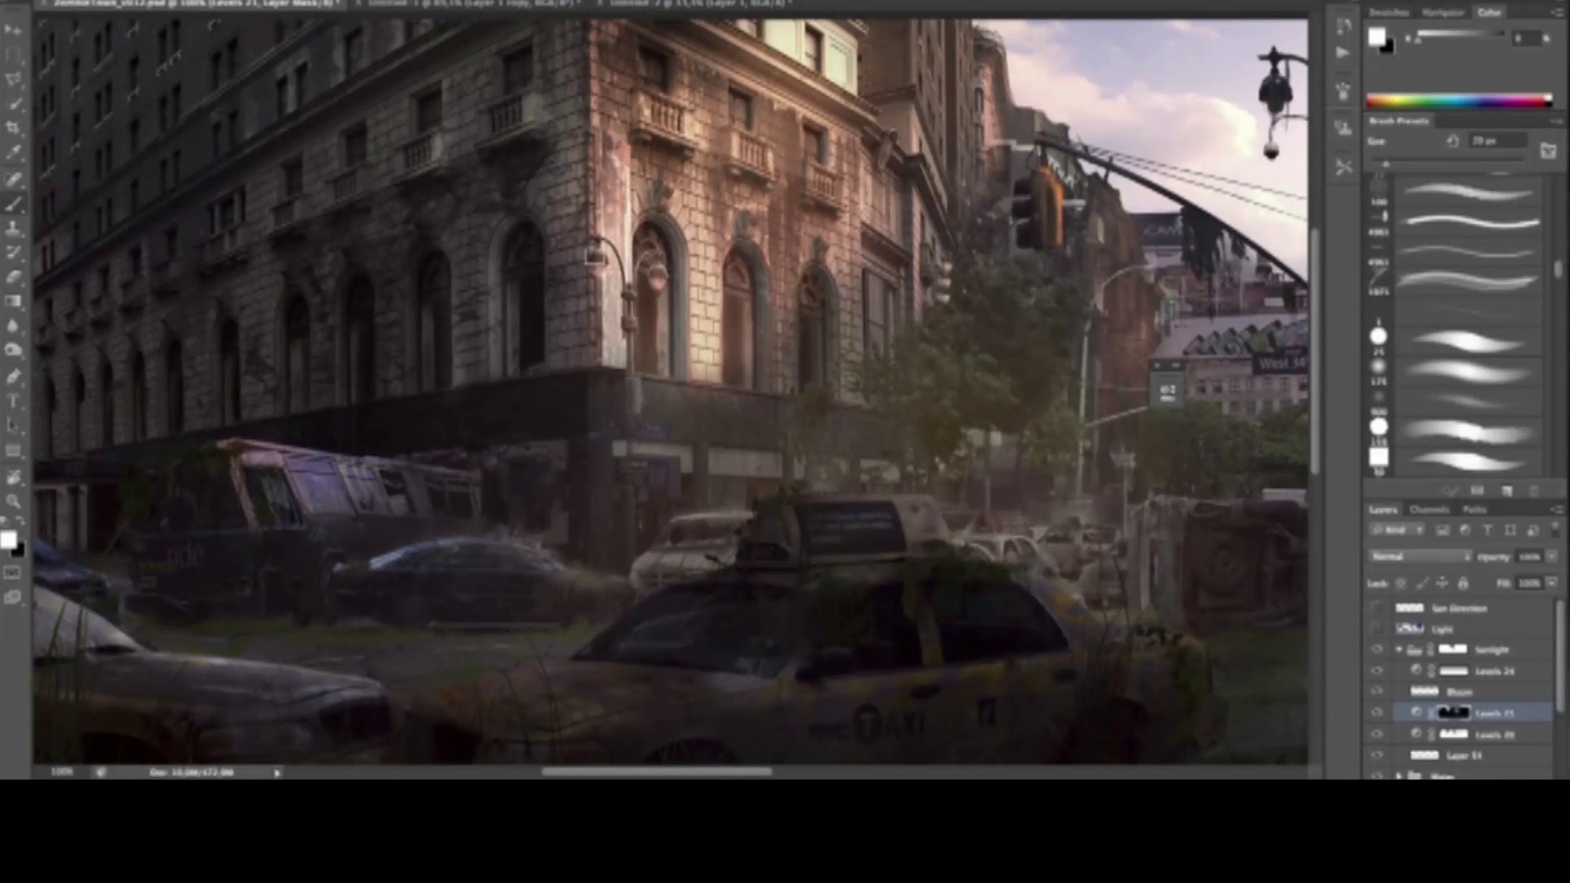
Soften the light at the lower corner of the building with a large black brush on the Levels 21 mask
scroll(630, 273, up, 2)
key(bracketright)
key(x)
key(bracketright)
key(bracketright)
key(bracketright)
key(bracketright)
key(bracketright)
key(bracketright)
key(bracketright)
key(bracketright)
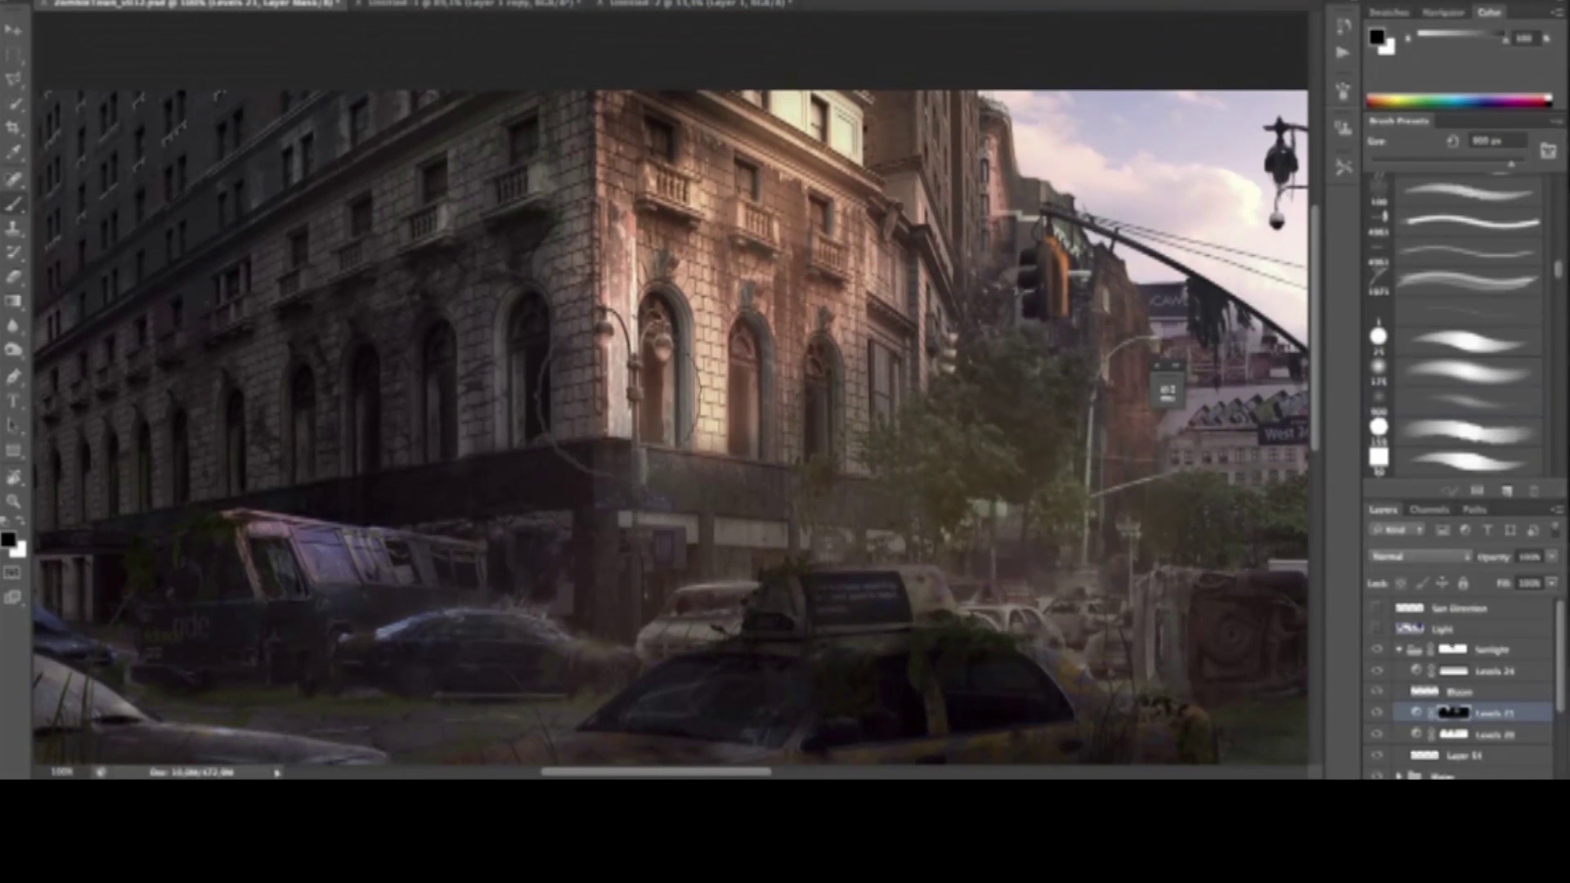
Examine the foreground taxis, the flooded street and the parked cars for surfaces that should catch sunlight
scroll(636, 439, right, 5)
scroll(636, 439, down, 2)
scroll(713, 378, down, 5)
scroll(714, 378, left, 1)
key(x)
key(bracketleft)
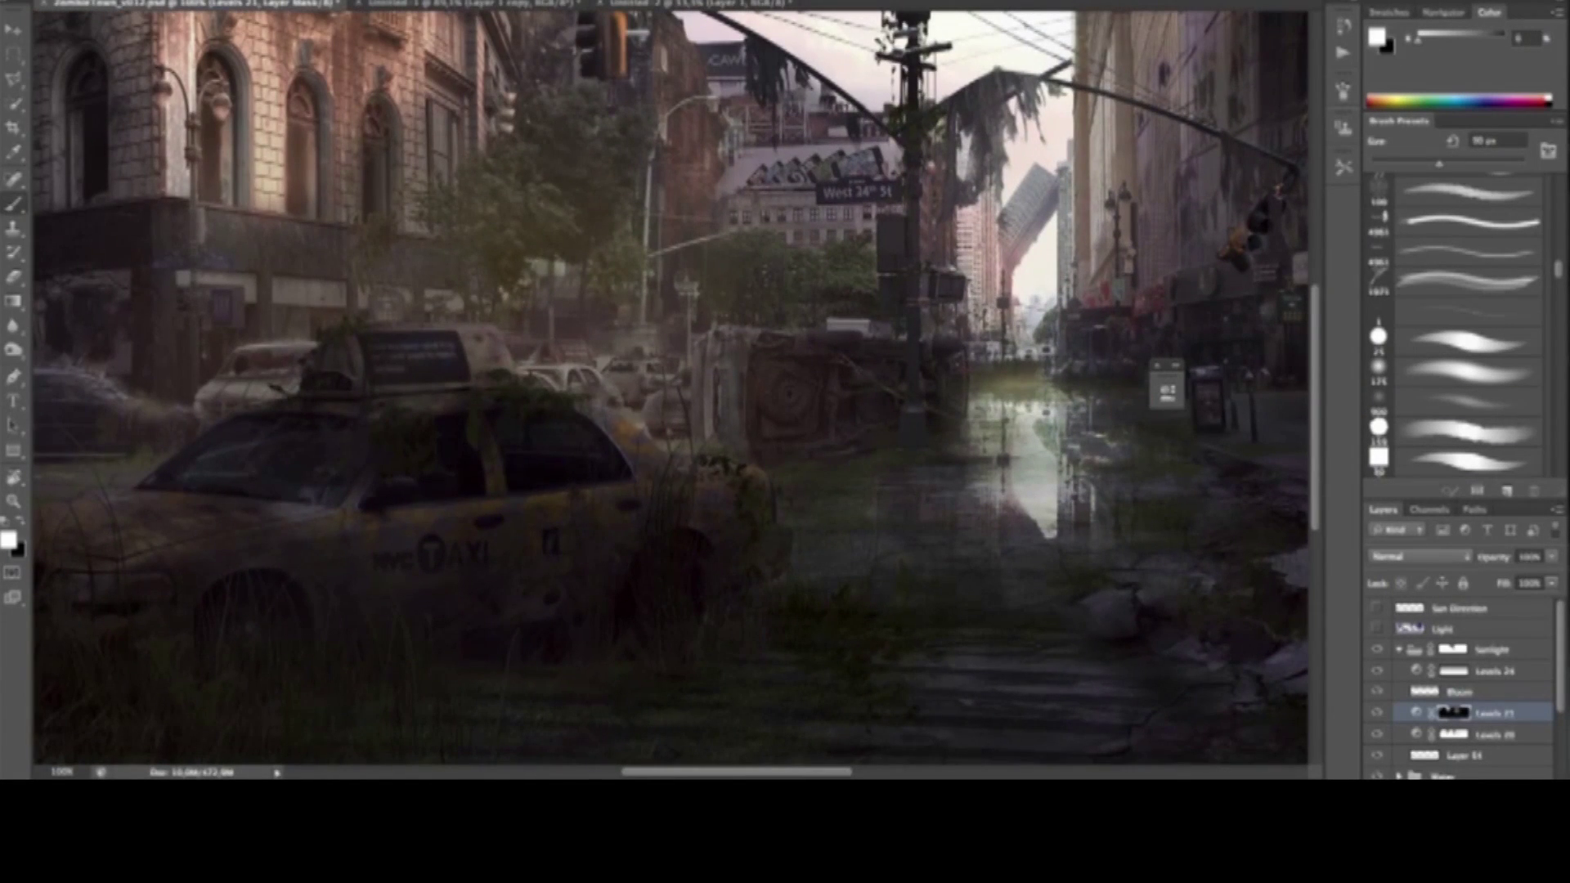
scroll(660, 440, left, 6)
key(bracketright)
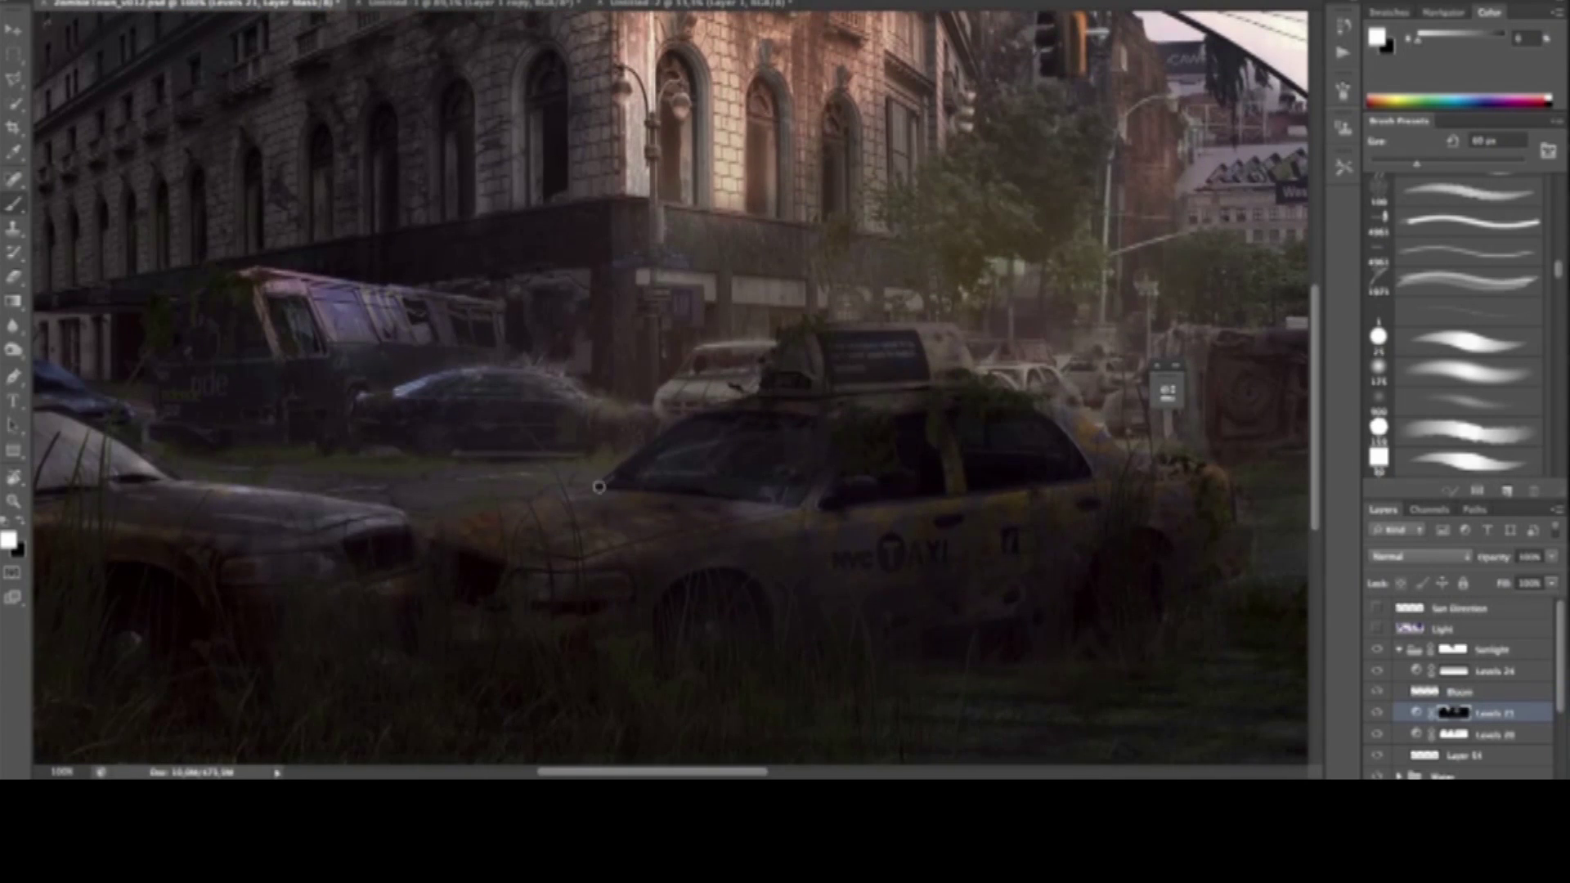
scroll(894, 324, left, 3)
key(bracketright)
key(bracketright)
key(bracketright)
key(bracketright)
key(bracketright)
key(bracketright)
key(bracketright)
key(bracketright)
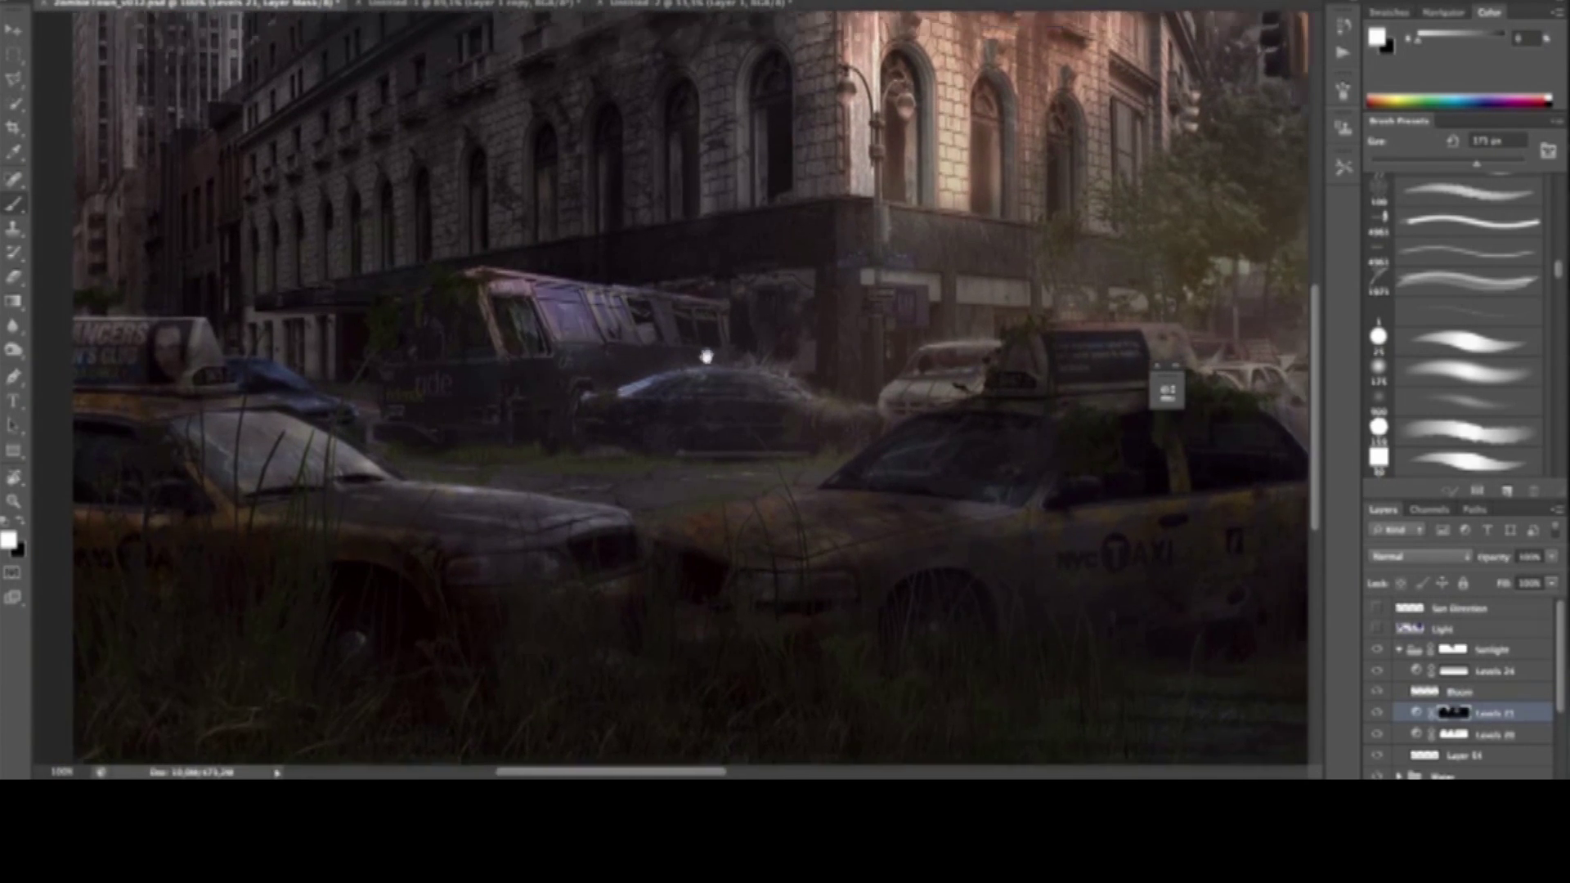
Paint black on the Levels 20 mask with a soft brush to brighten the front of the bus
scroll(540, 341, up, 2)
key(alt+bracketleft)
key(x)
drag(469, 410, 429, 421)
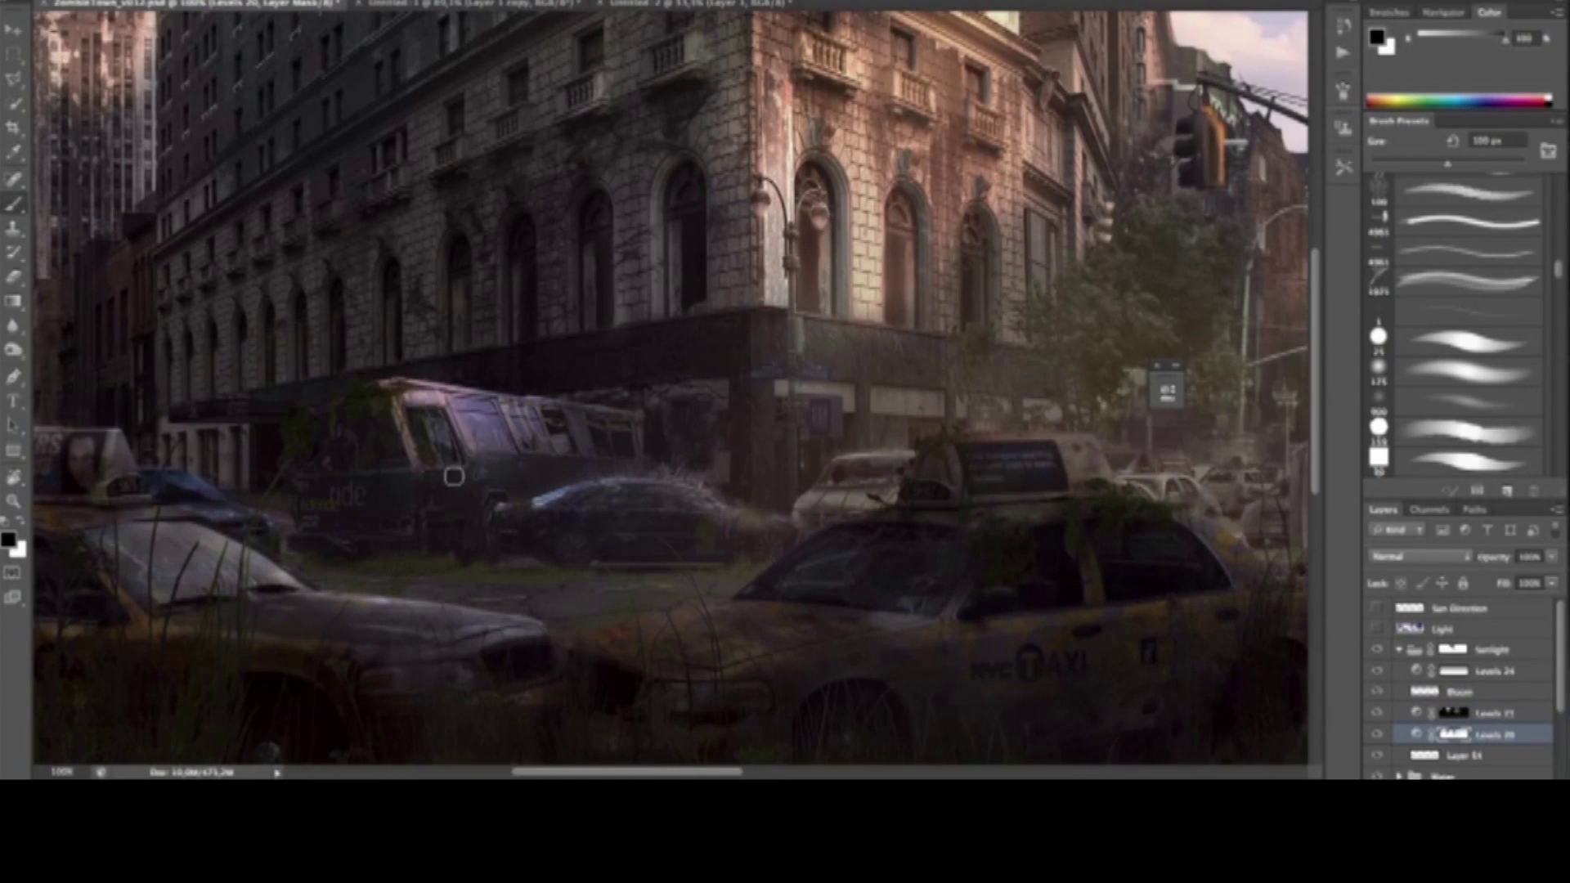
scroll(453, 476, right, 3)
scroll(454, 476, up, 2)
key(bracketright)
key(bracketright)
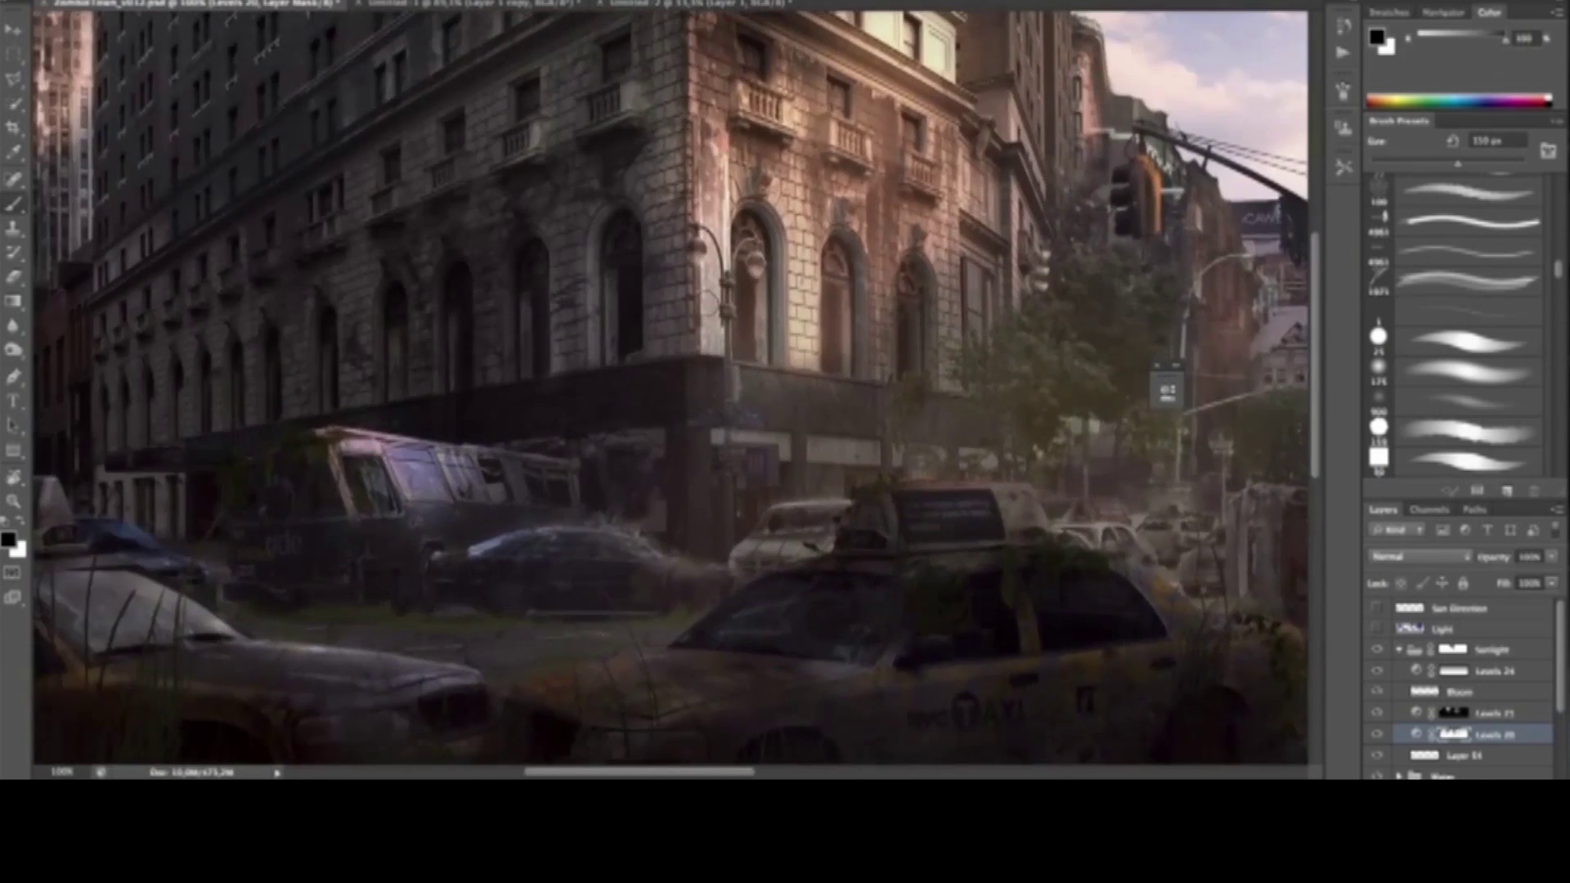
Brighten the distant brick building beyond the traffic light with a 125 px black brush on the Levels 20 mask
scroll(710, 304, right, 3)
scroll(710, 304, up, 1)
scroll(879, 205, right, 3)
key(bracketright)
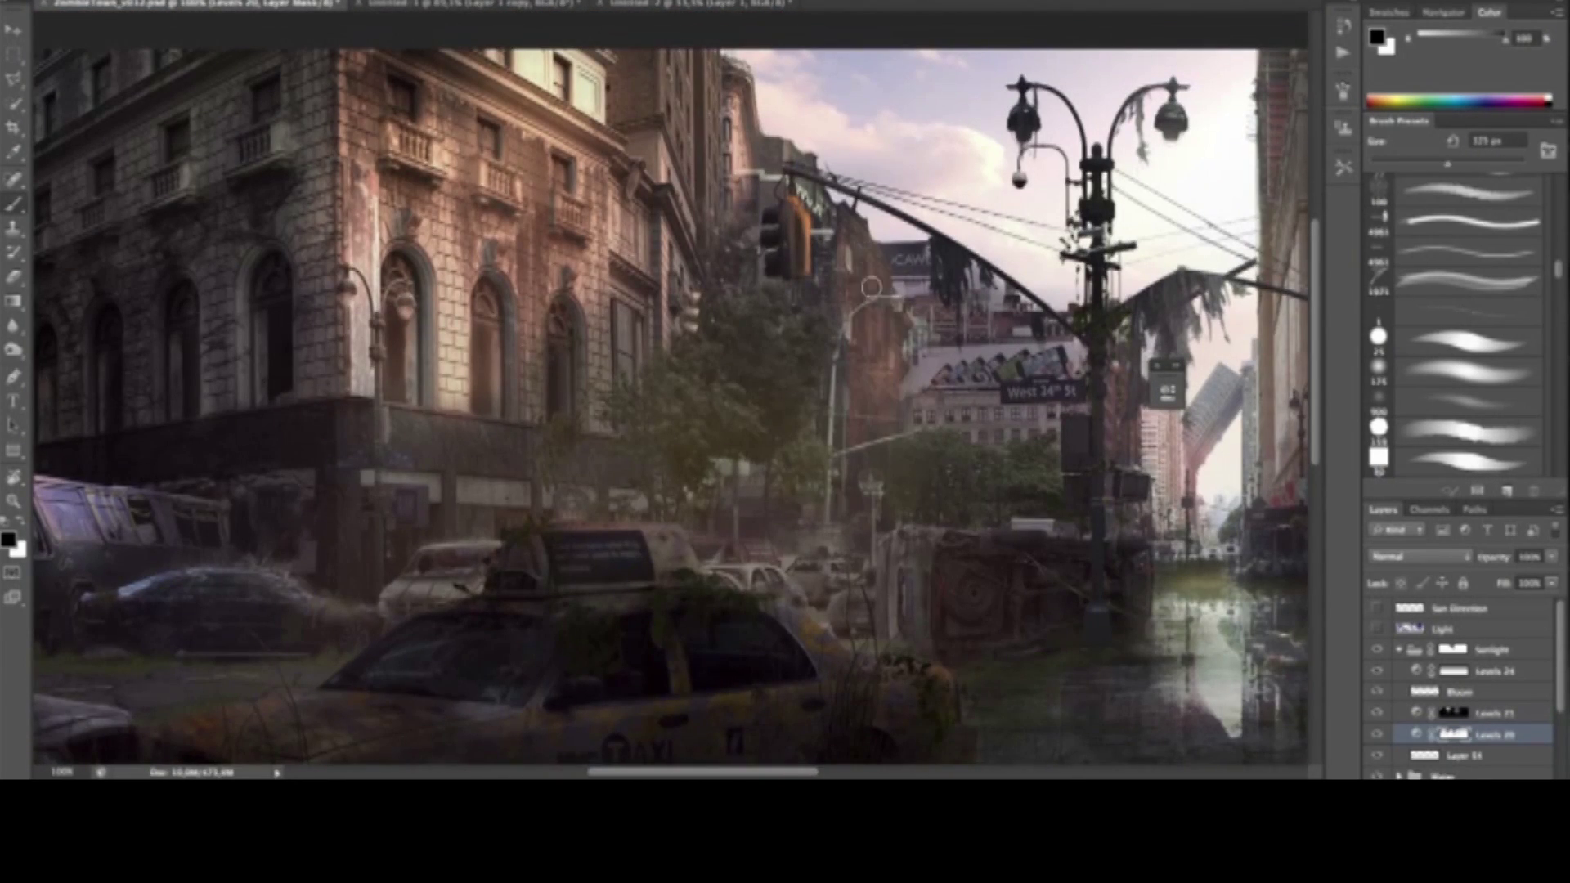
Paint white over stray grey marks on the corner building's shaded left facade, viewing the Levels 20 mask on its own
scroll(373, 412, left, 2)
scroll(373, 412, up, 1)
scroll(543, 273, left, 5)
scroll(543, 273, up, 1)
key(x)
key(bracketright)
key(bracketright)
key(bracketright)
key(bracketright)
key(bracketright)
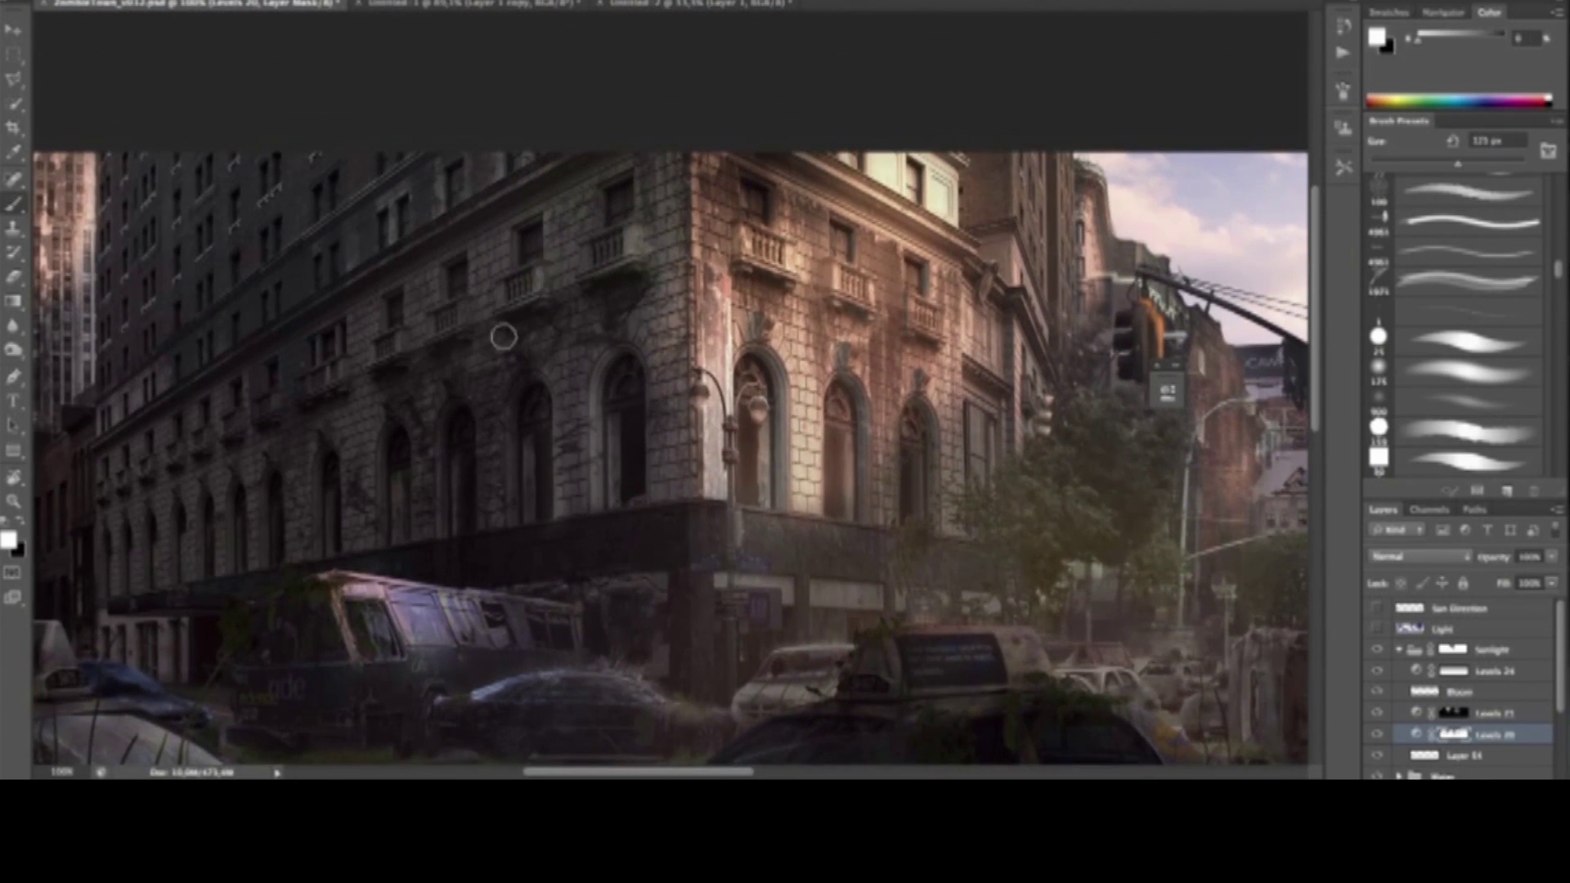
alt+click(1449, 733)
mouse_move(597, 343)
mouse_down()
mouse_move(564, 515)
mouse_move(536, 220)
mouse_up()
key(bracketright)
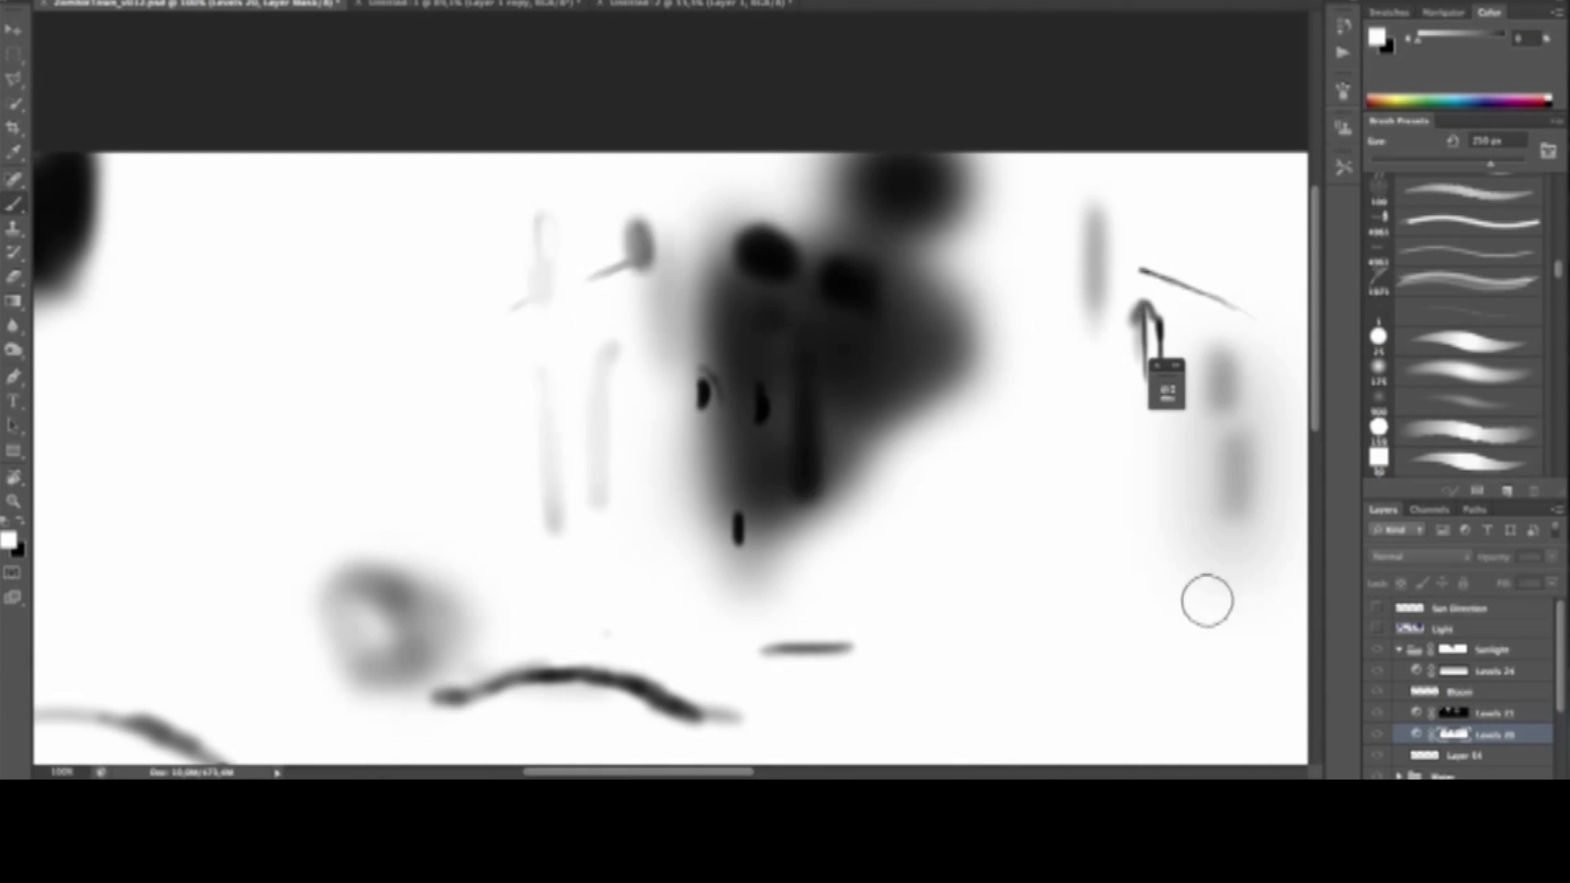
alt+click(1449, 734)
Restrict painting to a rectangular selection over the left skyscraper and retouch its Levels 20 mask with a 100 px white brush
scroll(497, 448, down, 3)
scroll(497, 448, left, 4)
scroll(764, 543, right, 2)
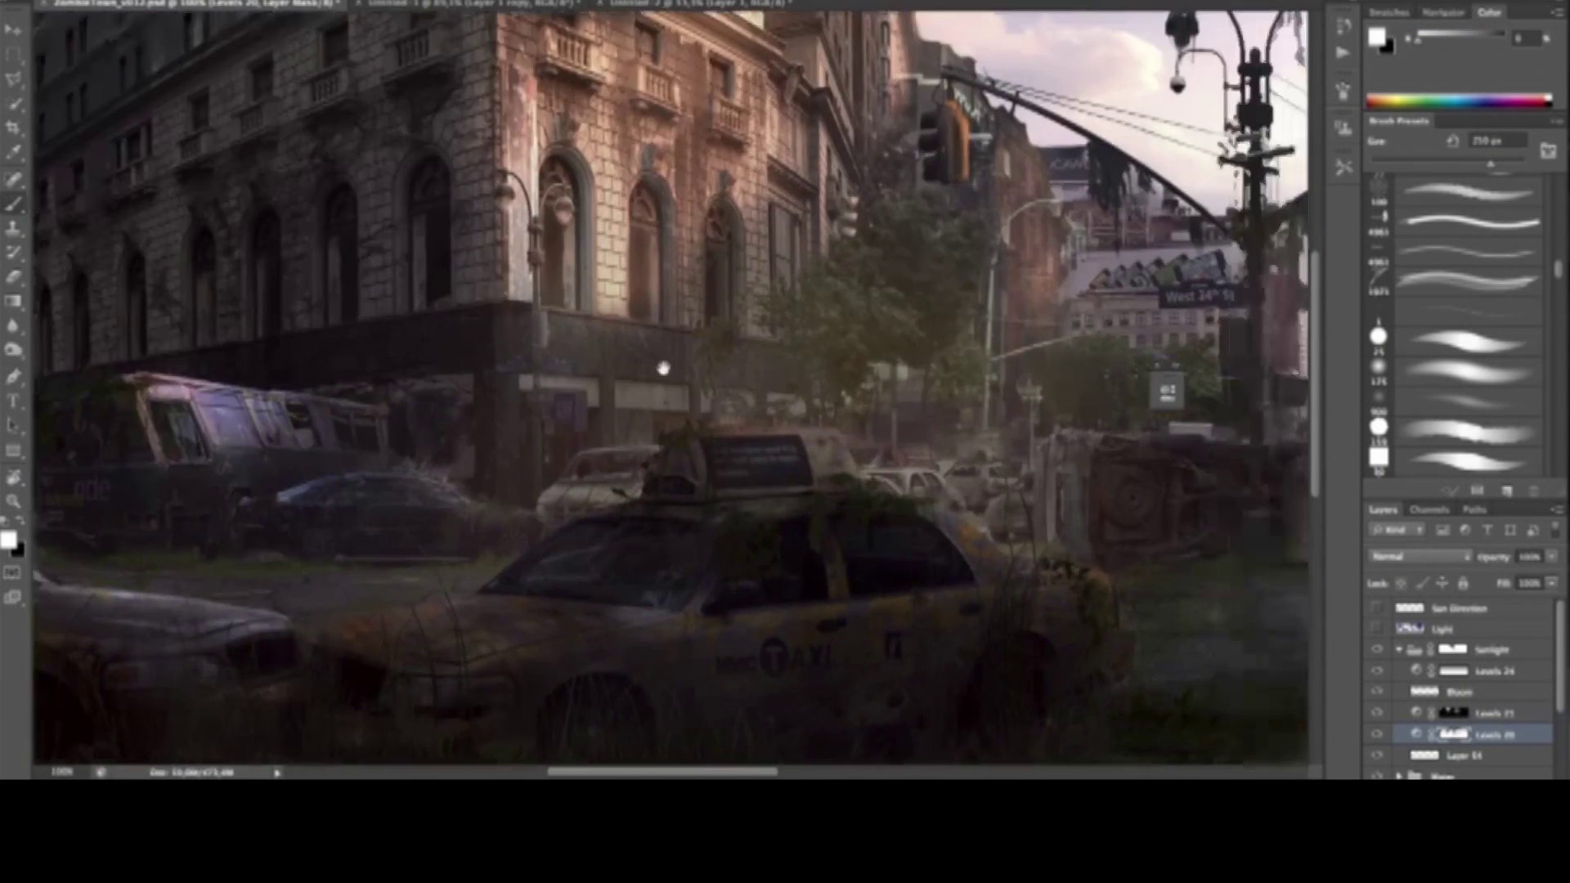
scroll(655, 368, left, 3)
scroll(420, 332, up, 3)
scroll(490, 368, up, 5)
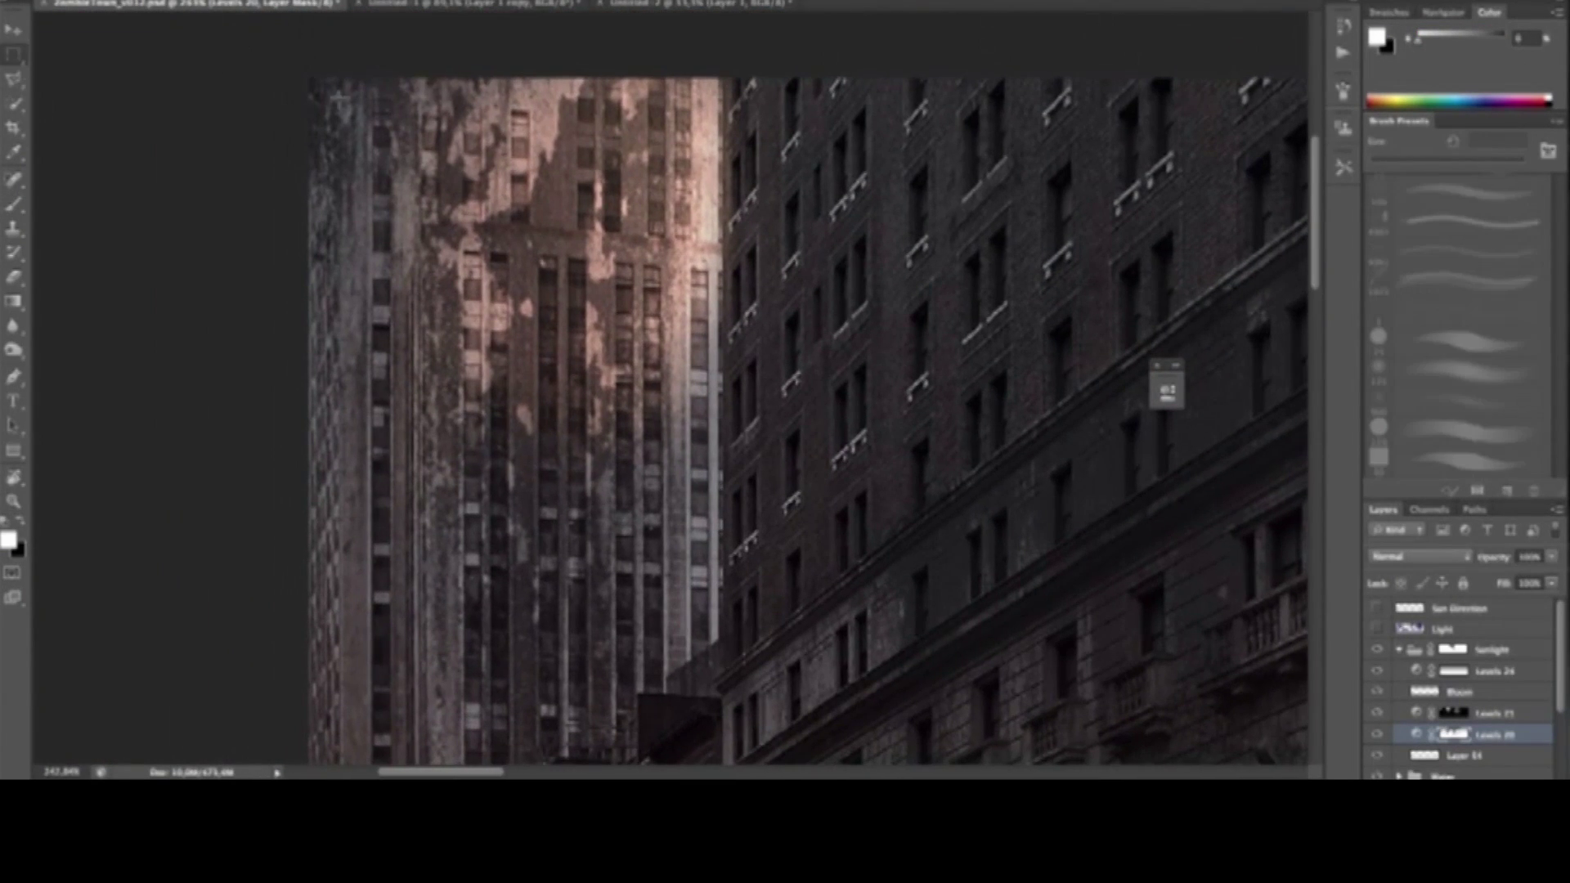
mouse_move(432, 192)
mouse_down()
mouse_move(556, 139)
mouse_move(490, 204)
mouse_up()
key(bracketleft)
key(bracketleft)
key(bracketleft)
key(bracketleft)
key(bracketleft)
key(bracketleft)
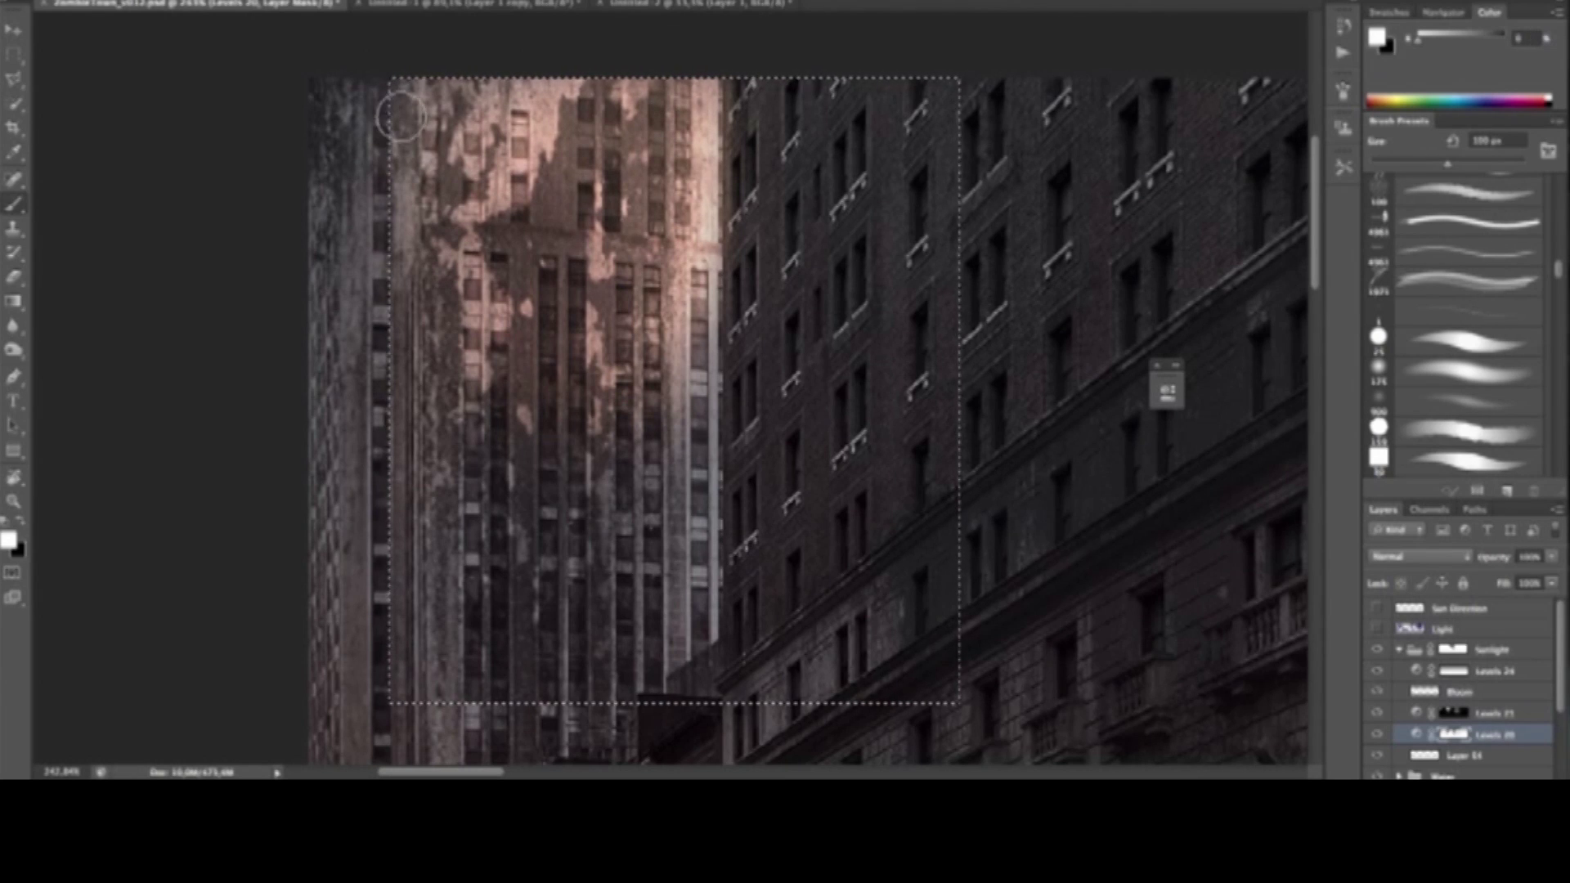
scroll(398, 126, down, 8)
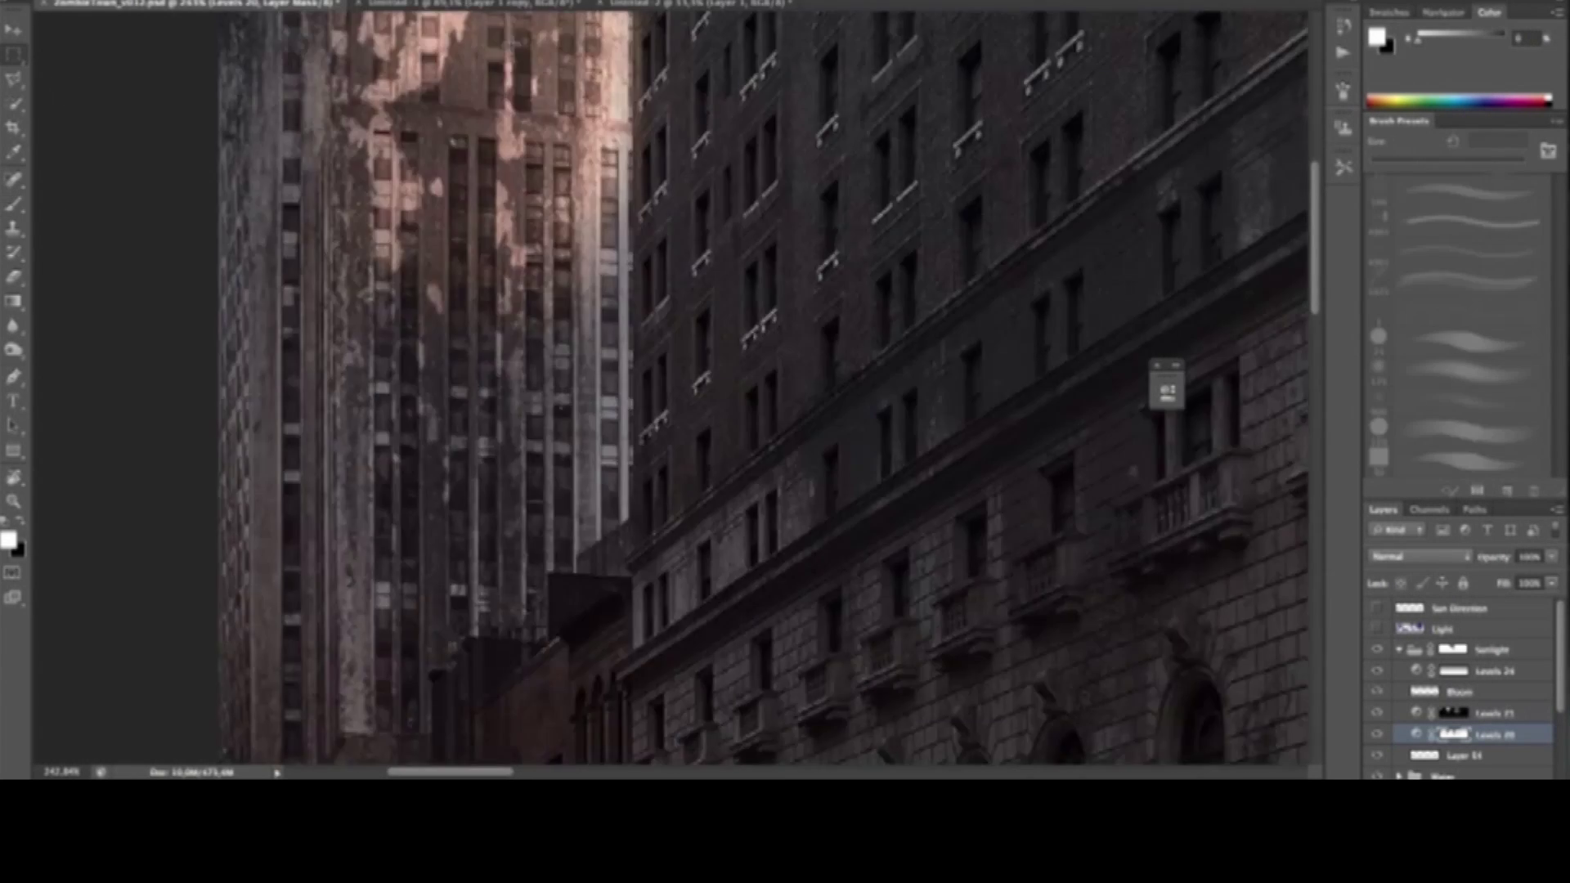
Compare the vehicle and building shading with the colour-coded guide on the Light layer, leaving that layer hidden
scroll(628, 491, up, 2)
key(x)
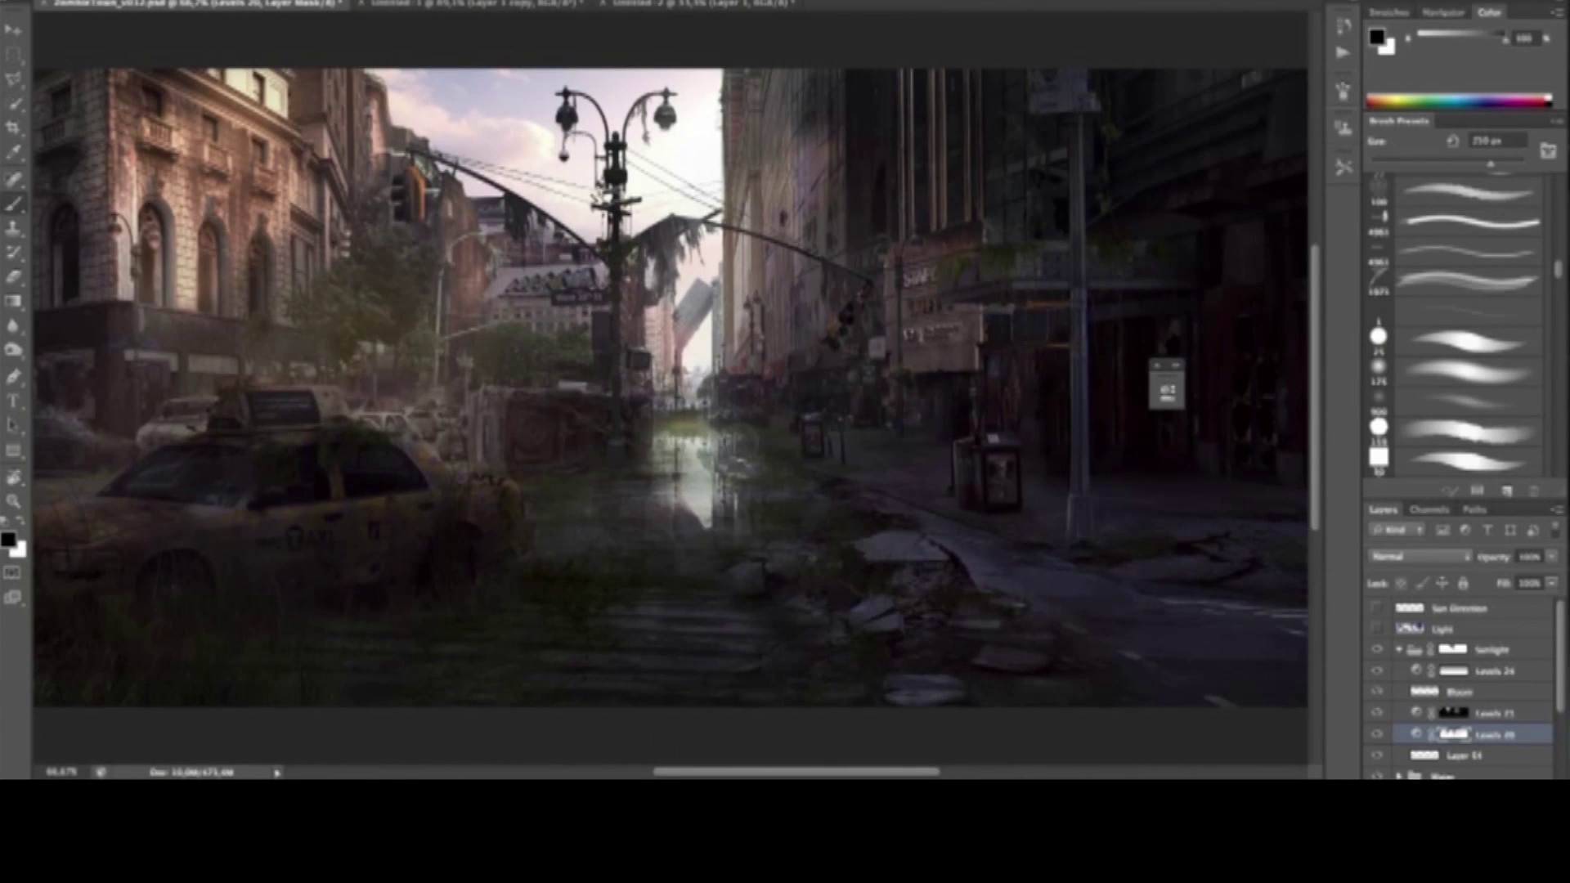
scroll(748, 466, left, 3)
key(bracketleft)
key(bracketleft)
key(bracketleft)
key(bracketleft)
key(bracketleft)
key(bracketleft)
key(bracketleft)
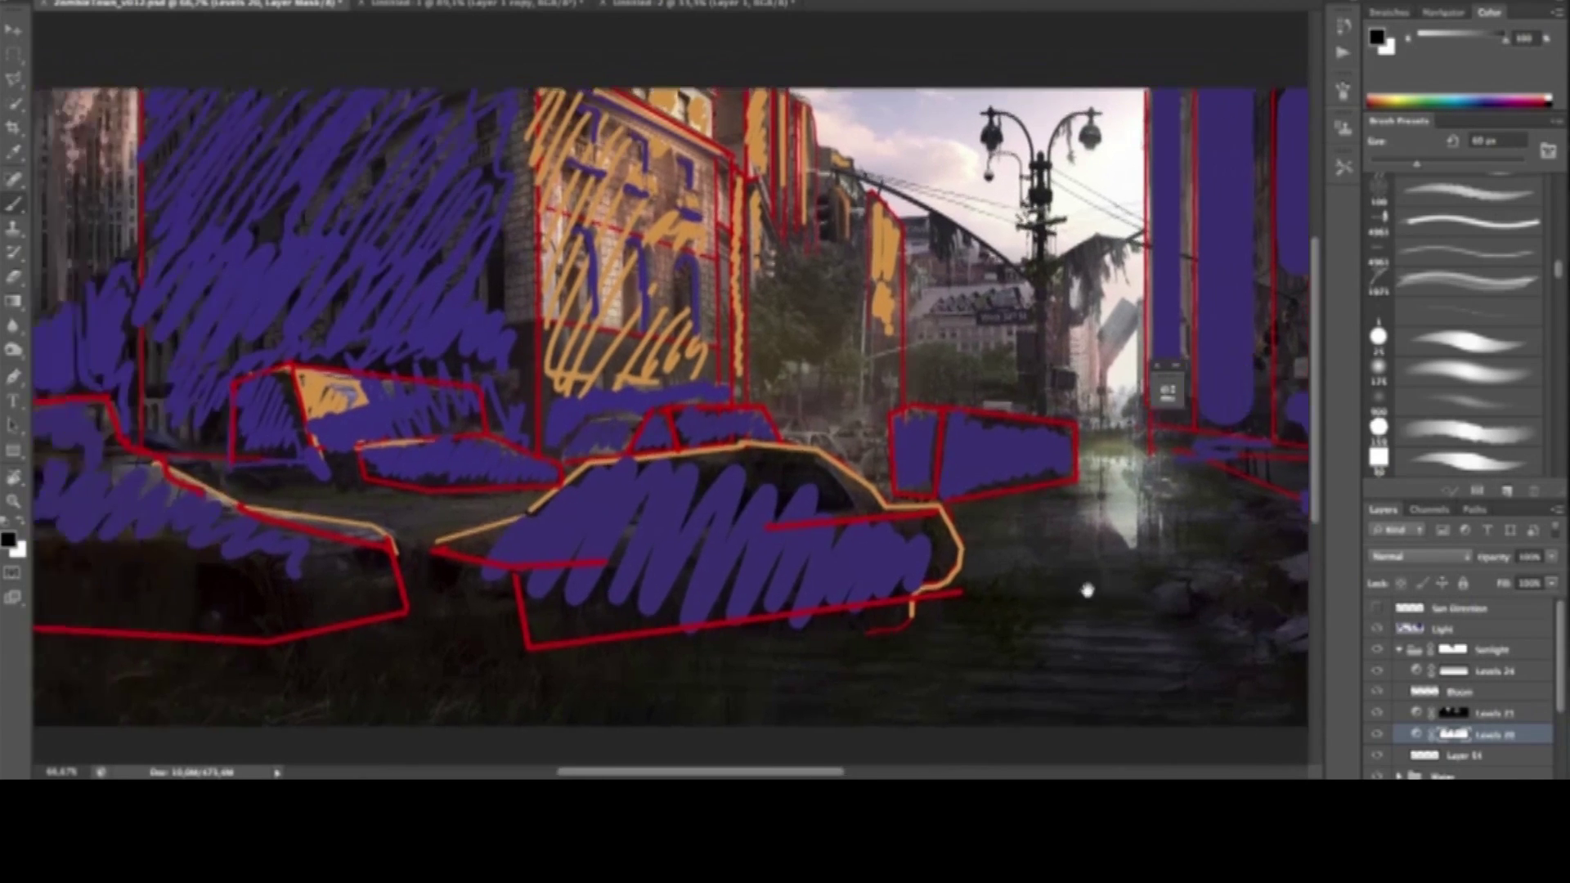
click(1379, 629)
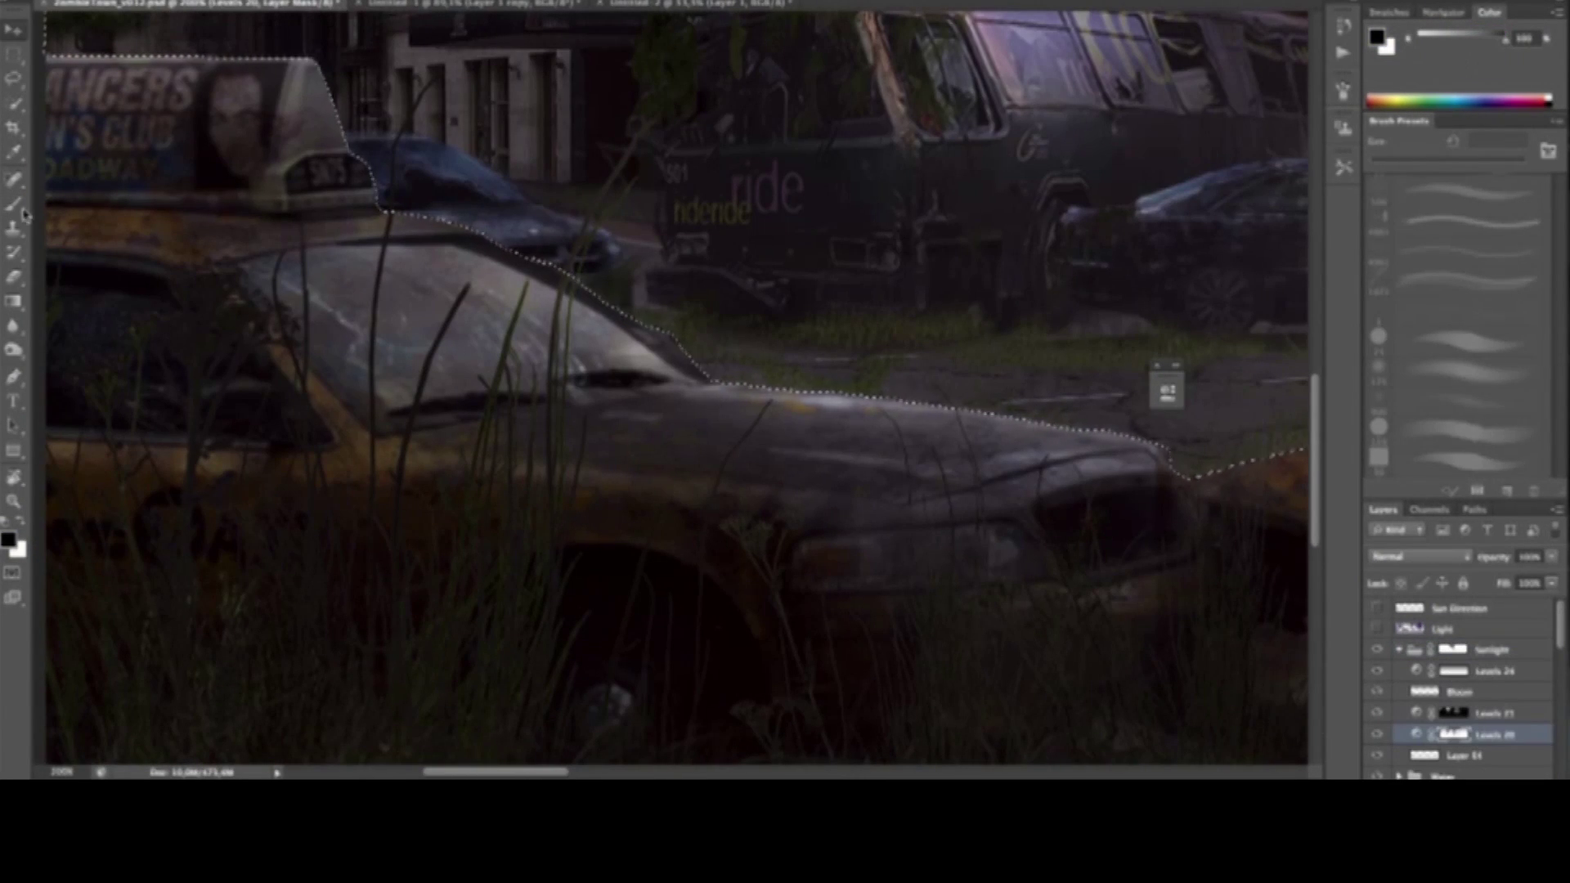
Paint black on the Levels 20 mask along the selected outline of the foreground taxi to add a rim of light
click(23, 209)
scroll(818, 368, right, 10)
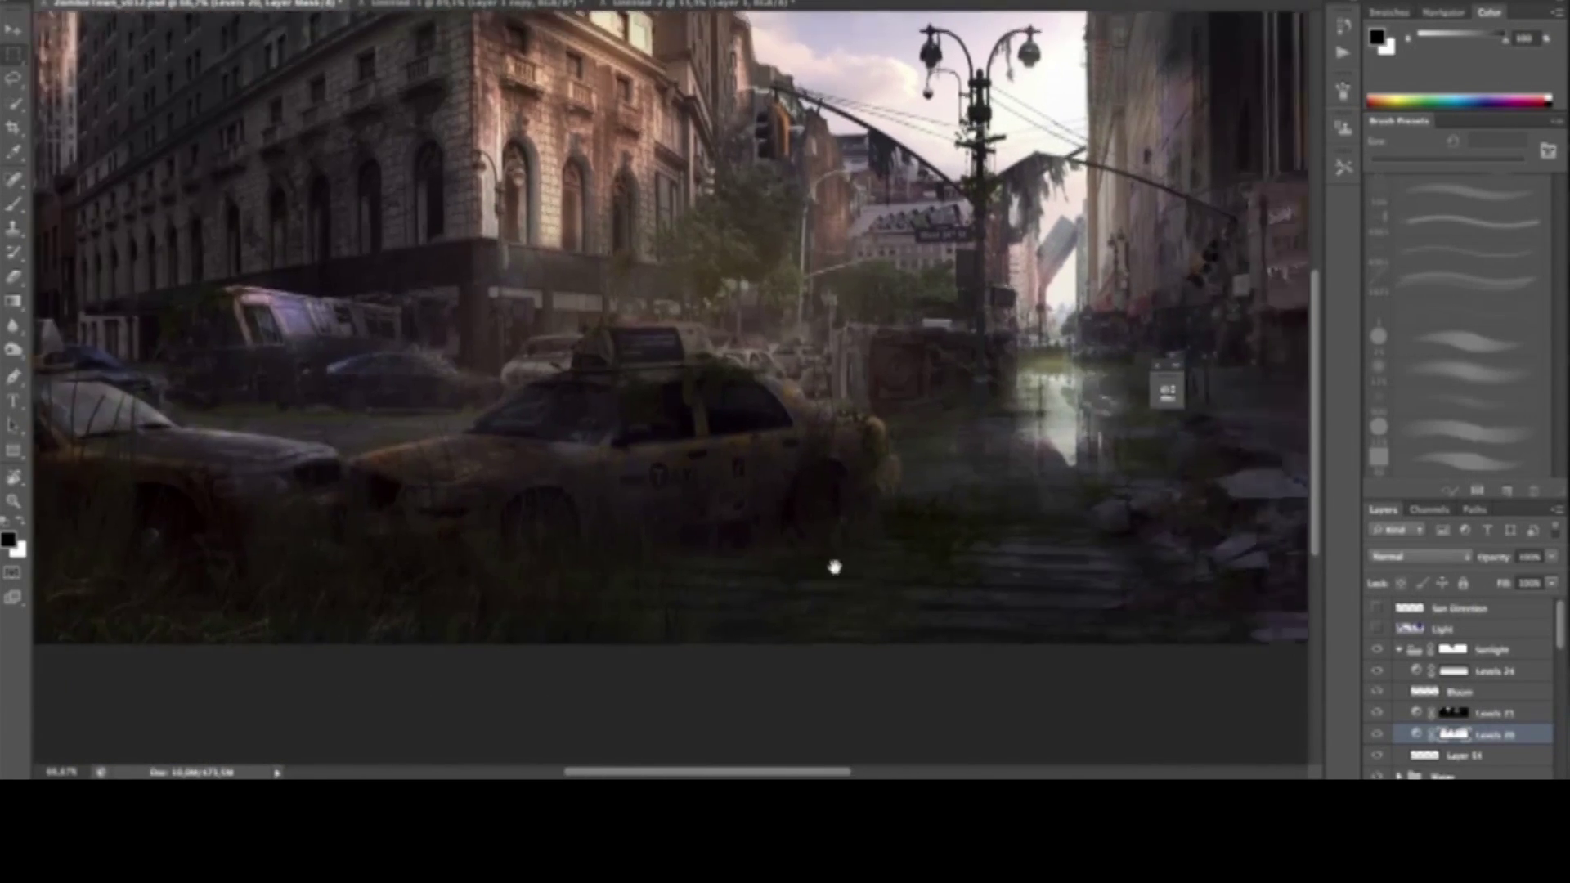
drag(834, 567, 799, 550)
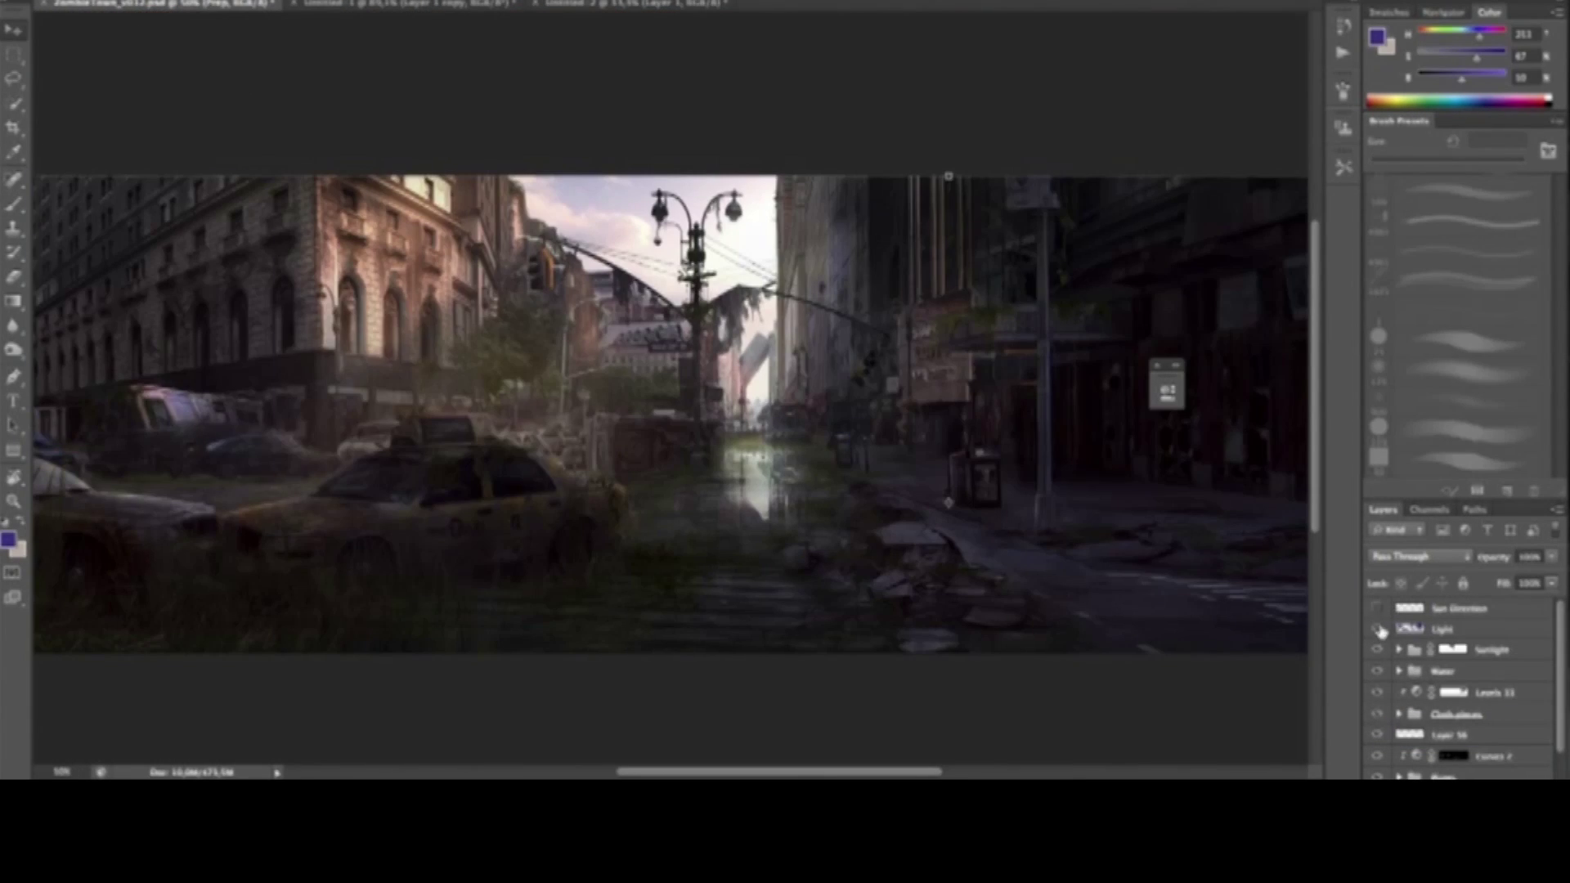
Hide the Sunlight group and add a new layer below the Road Paint group
click(1378, 649)
scroll(1380, 656, down, 5)
key(ctrl+shift+n)
key(Return)
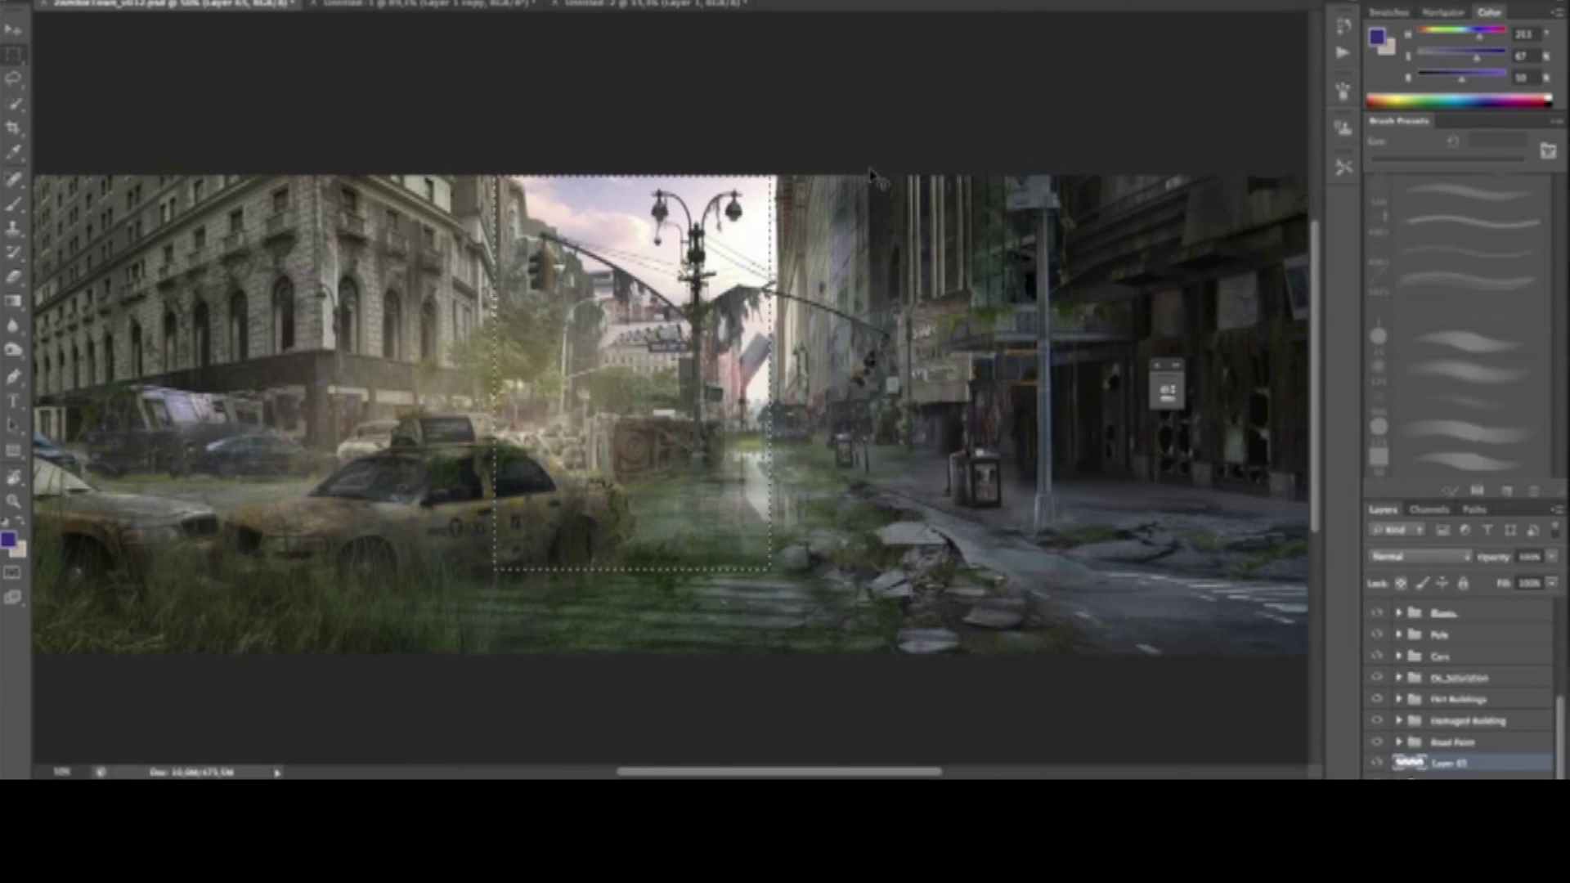
Place a mirrored copy of the selected street section beside the original and conceal it with a black layer mask
drag(872, 174, 1125, 176)
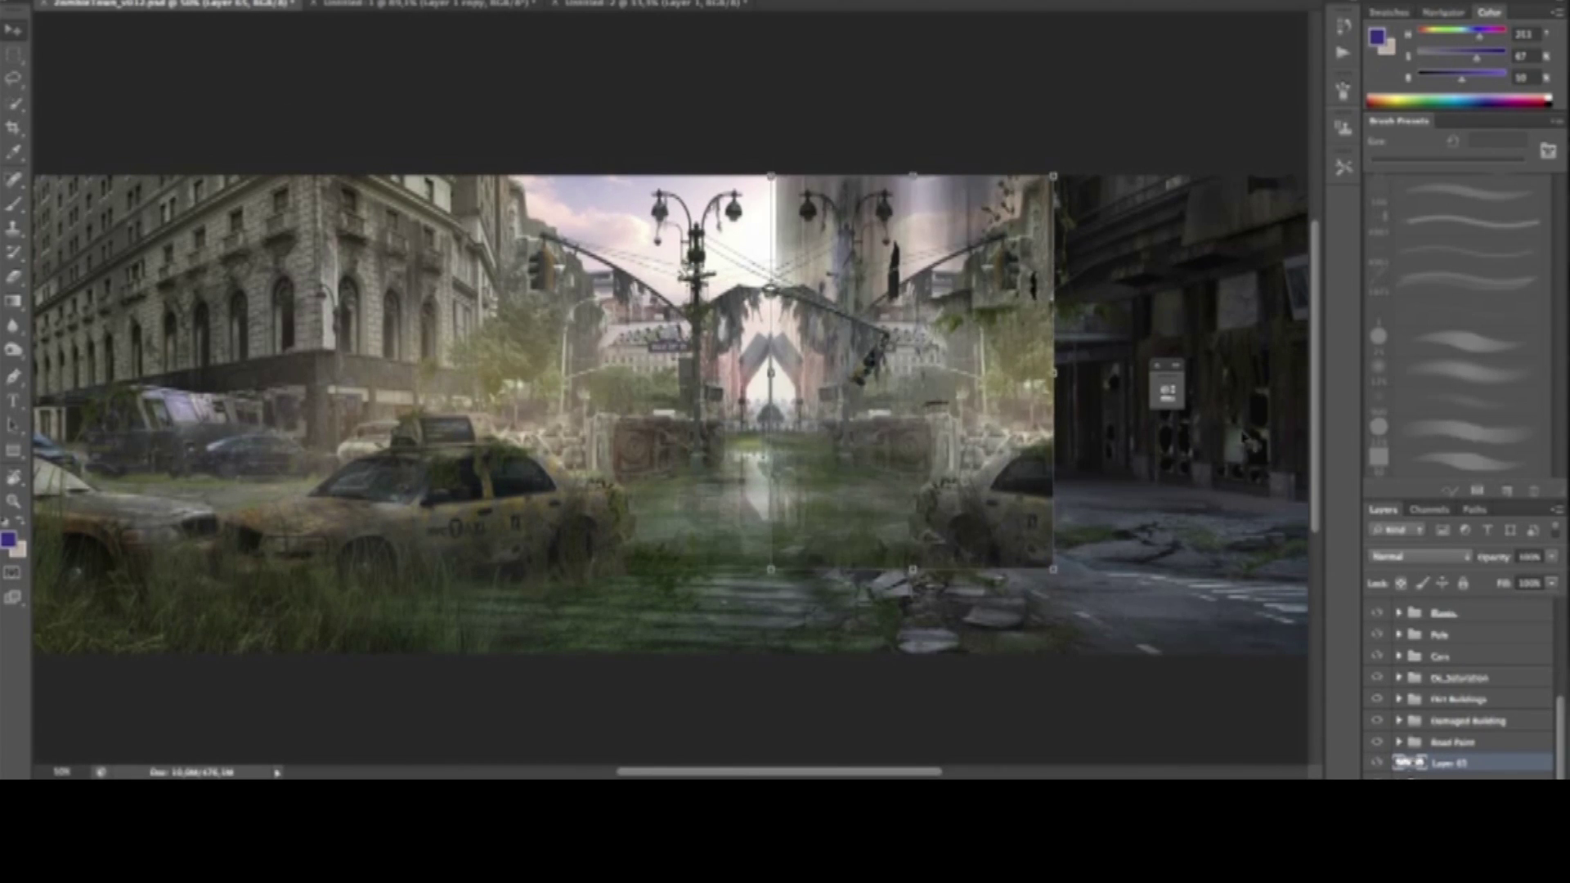
scroll(777, 343, up, 3)
key(b)
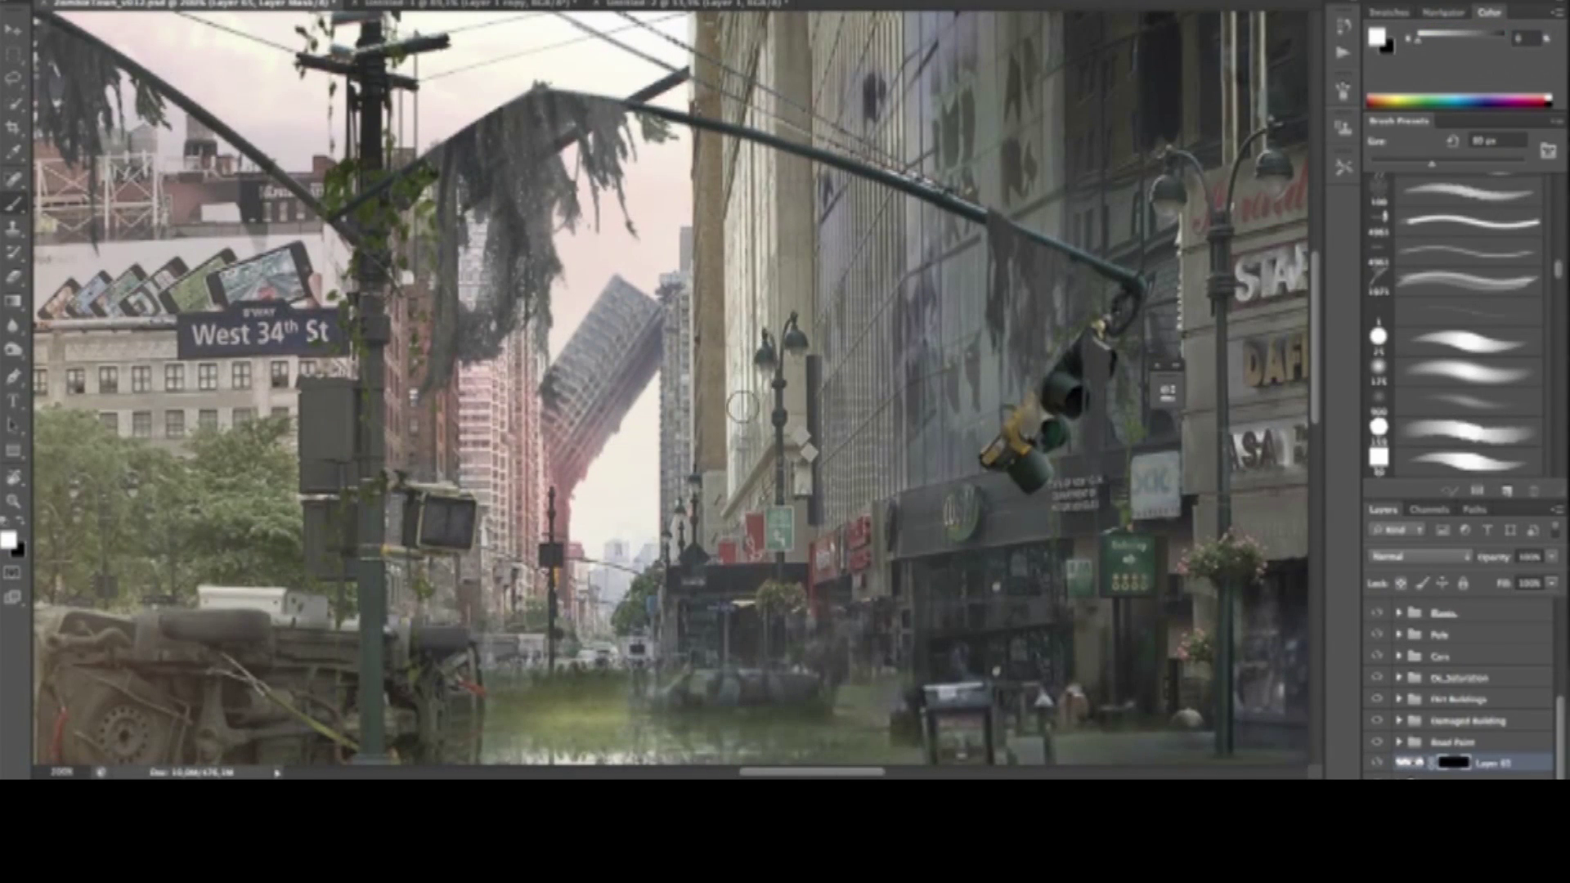
Rotate the canvas sideways and paint white on the mirrored layer's mask with a small brush to add reflections on the right skyscraper
key(r)
drag(777, 343, 715, 494)
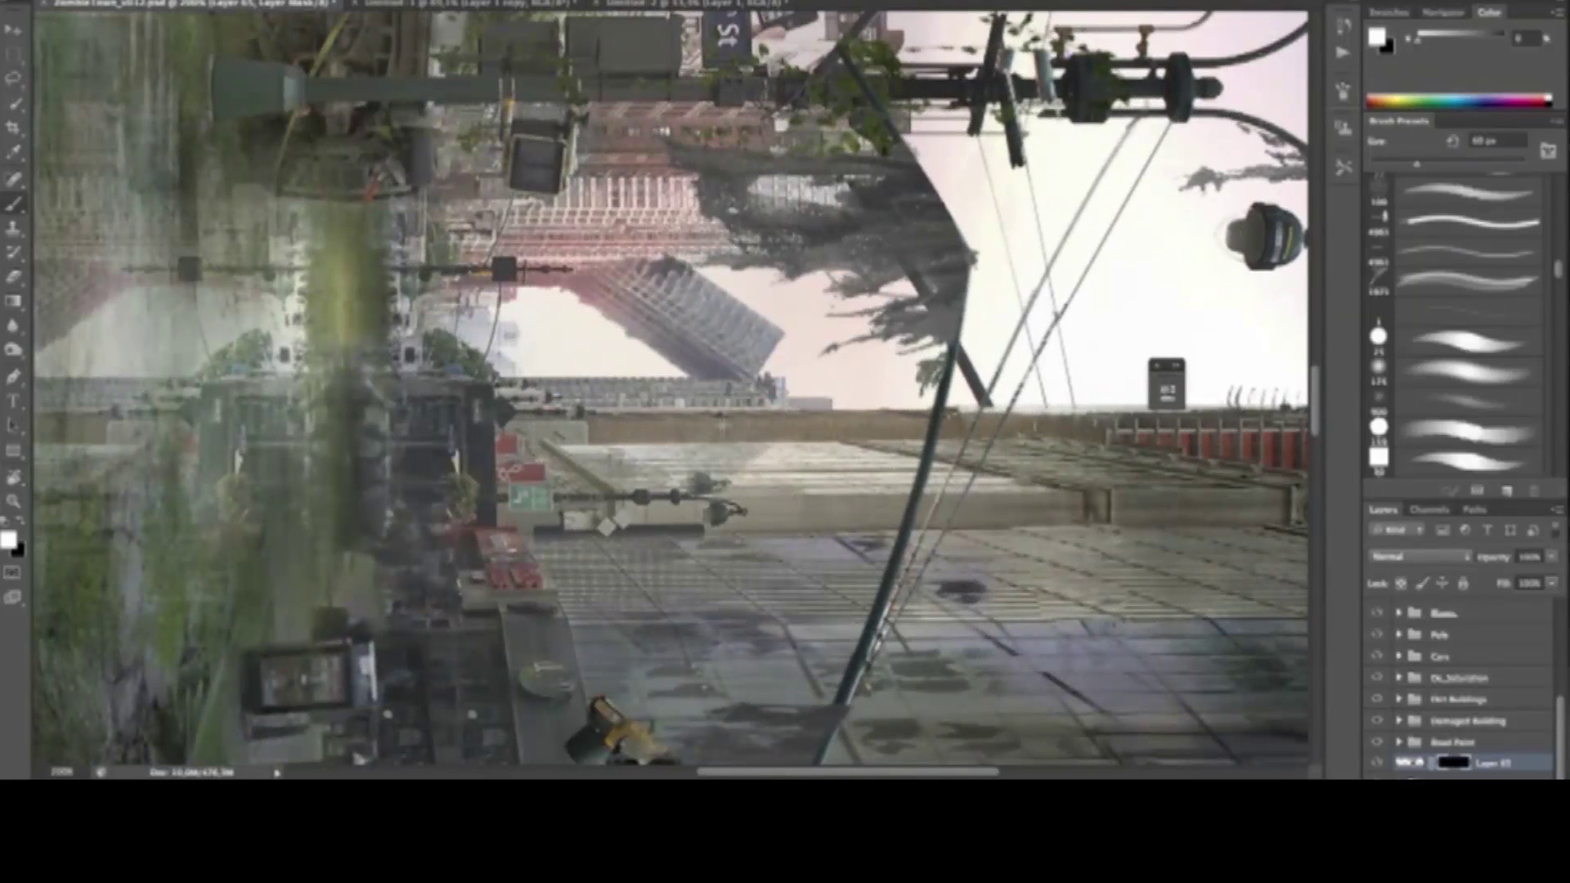
scroll(805, 460, down, 4)
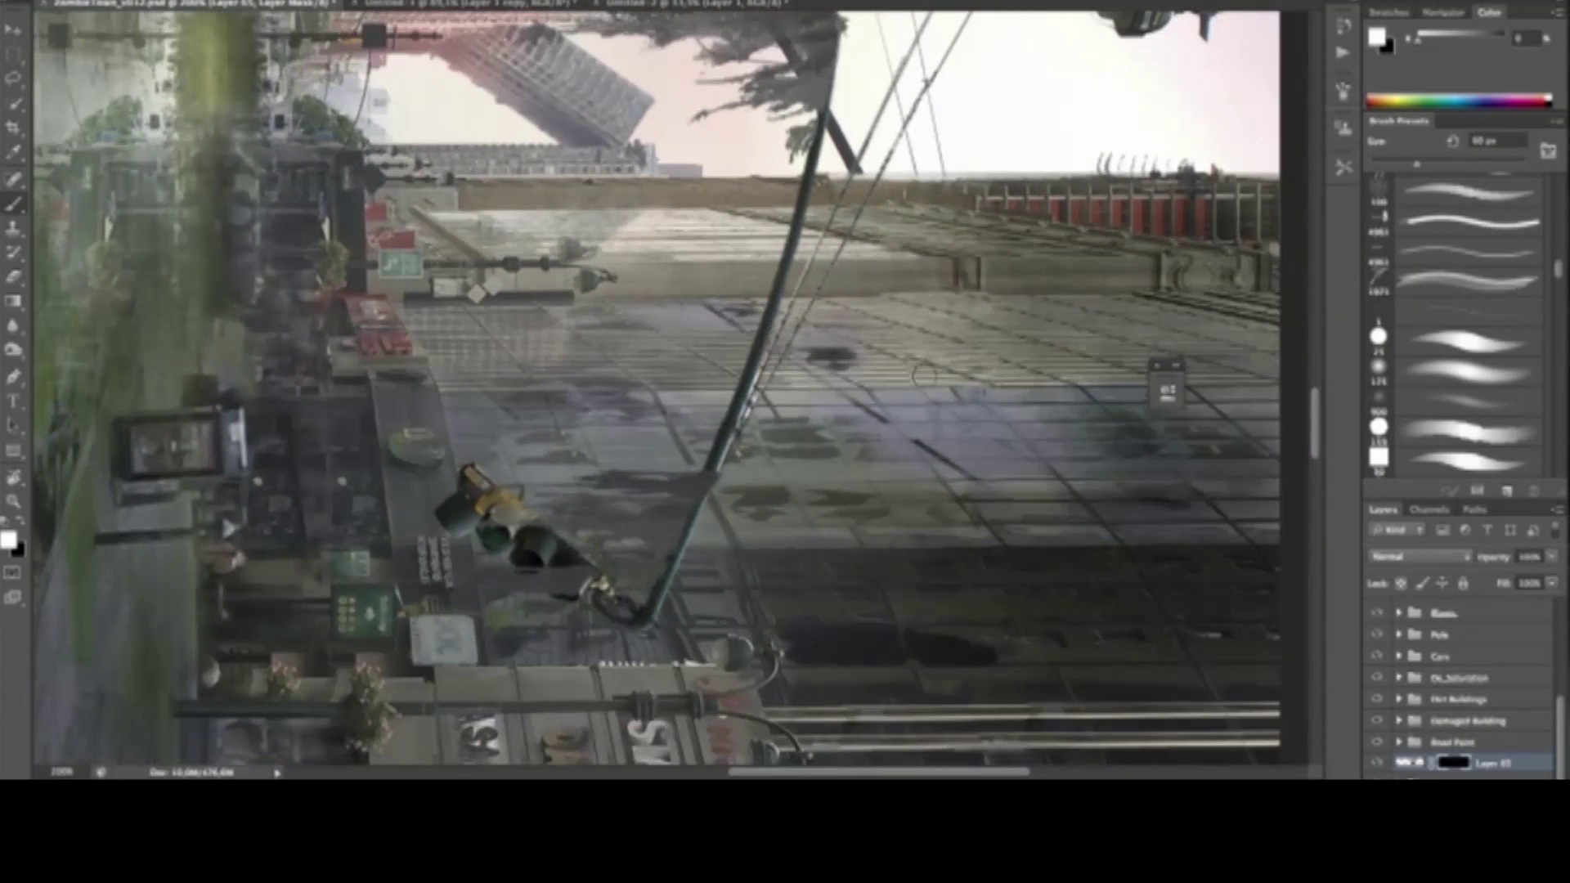
scroll(969, 416, down, 2)
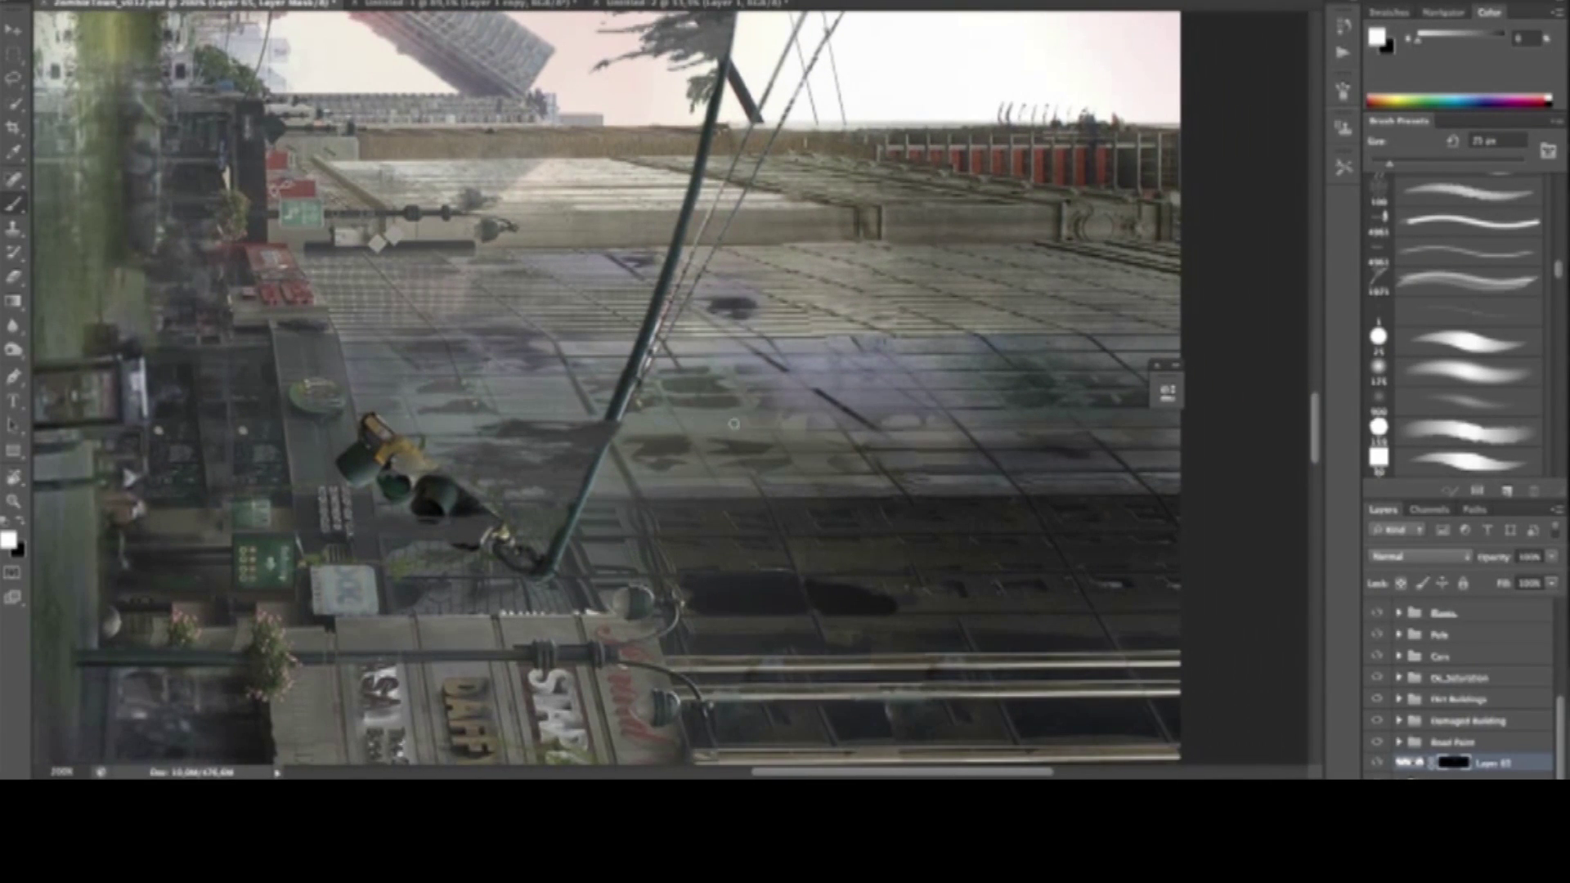
scroll(1002, 384, right, 2)
scroll(621, 392, right, 2)
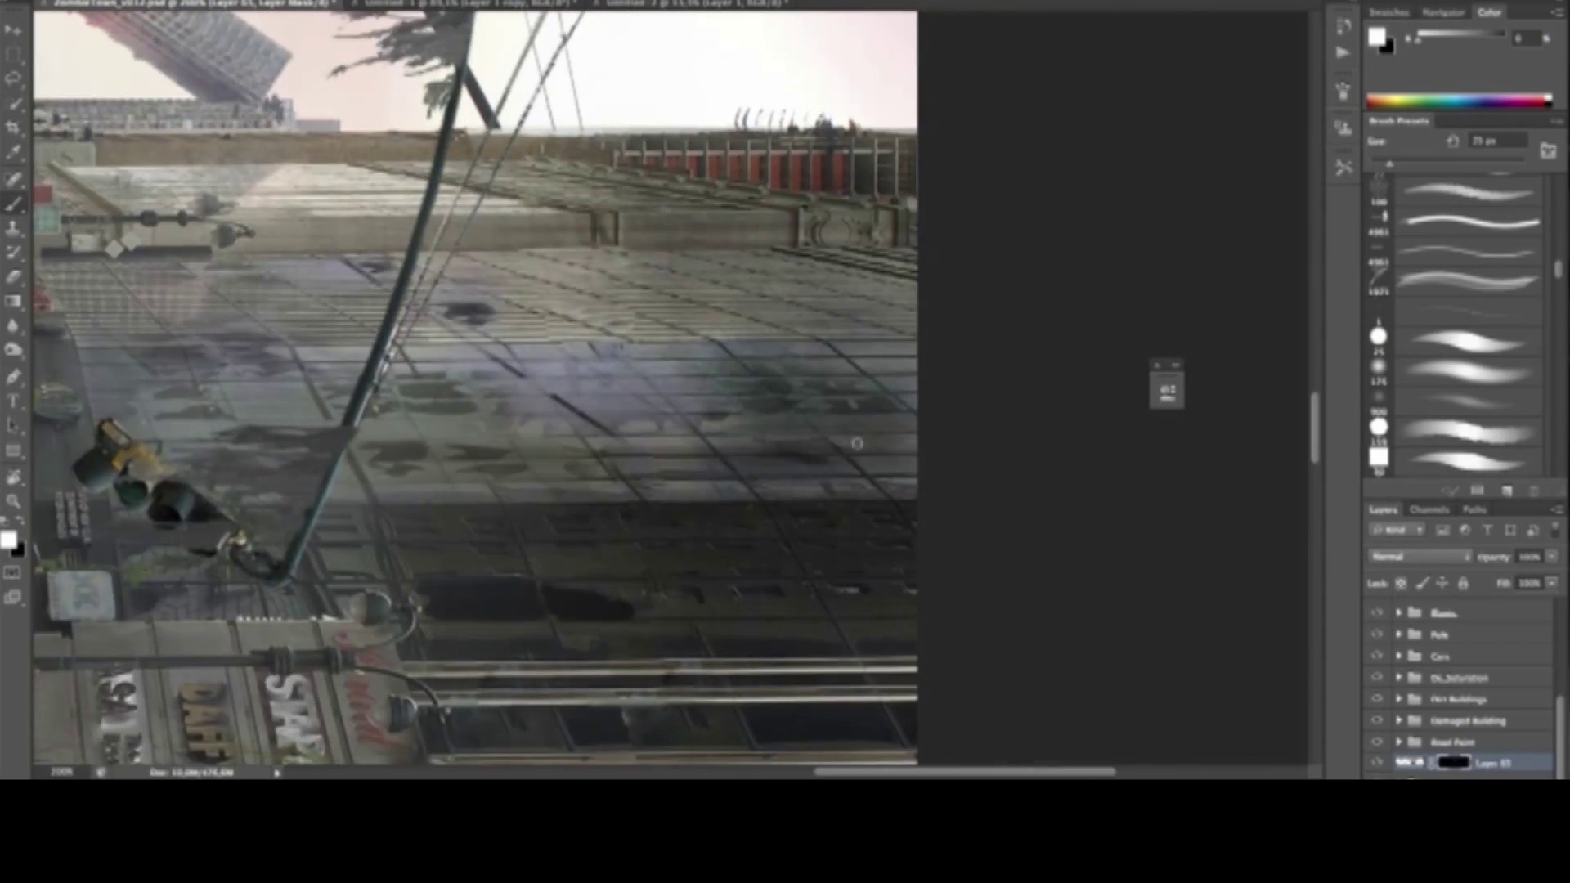
scroll(622, 393, left, 4)
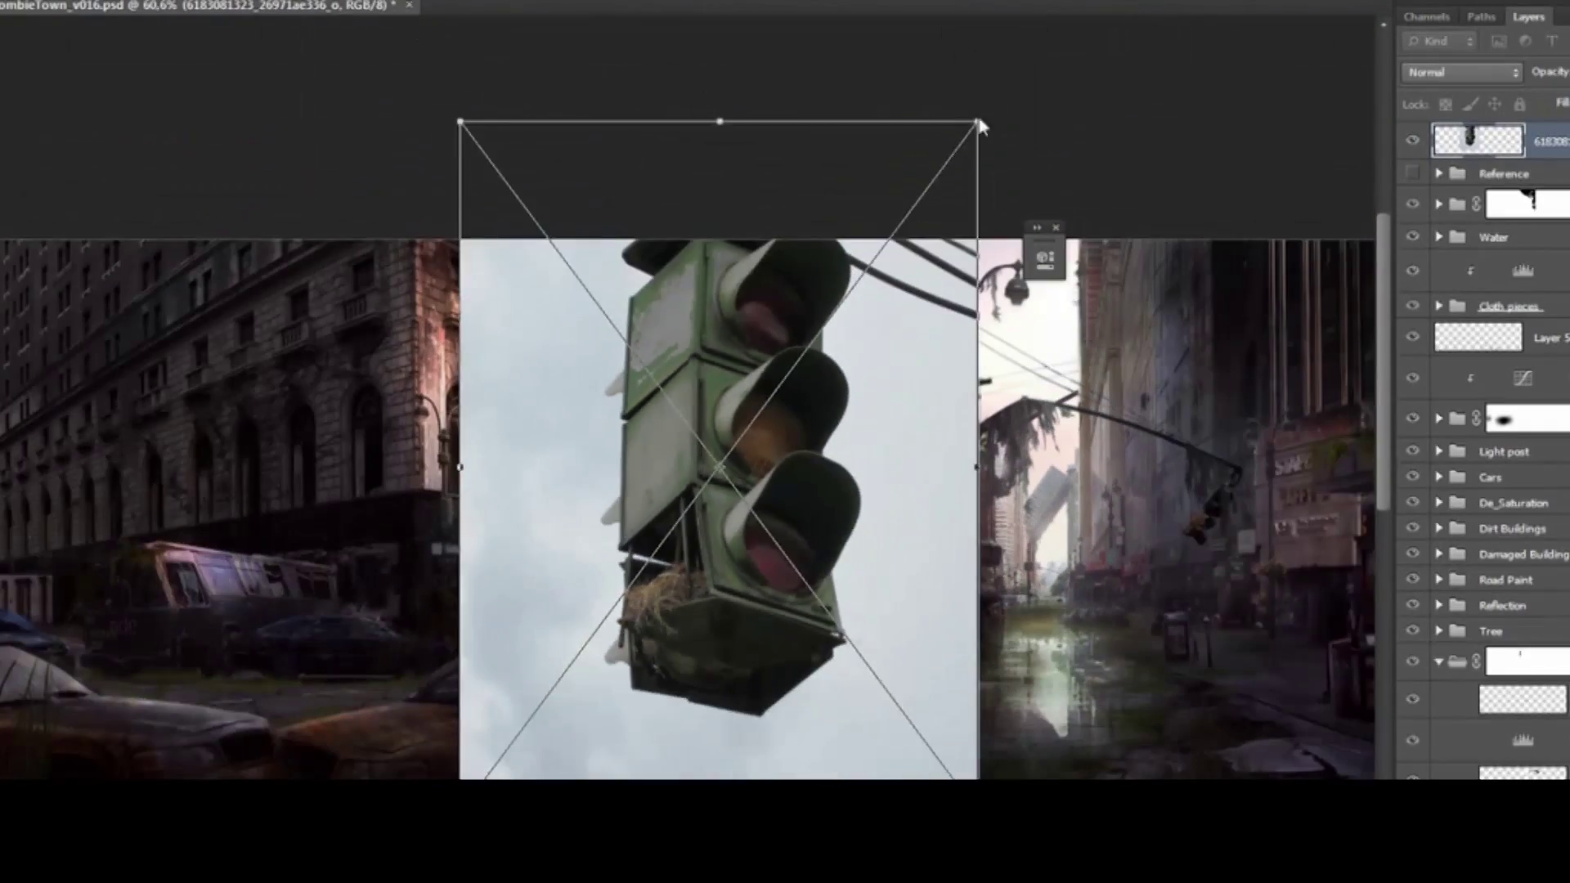
Scale down the placed traffic-light photo and select its pale sky background by color
drag(981, 126, 857, 281)
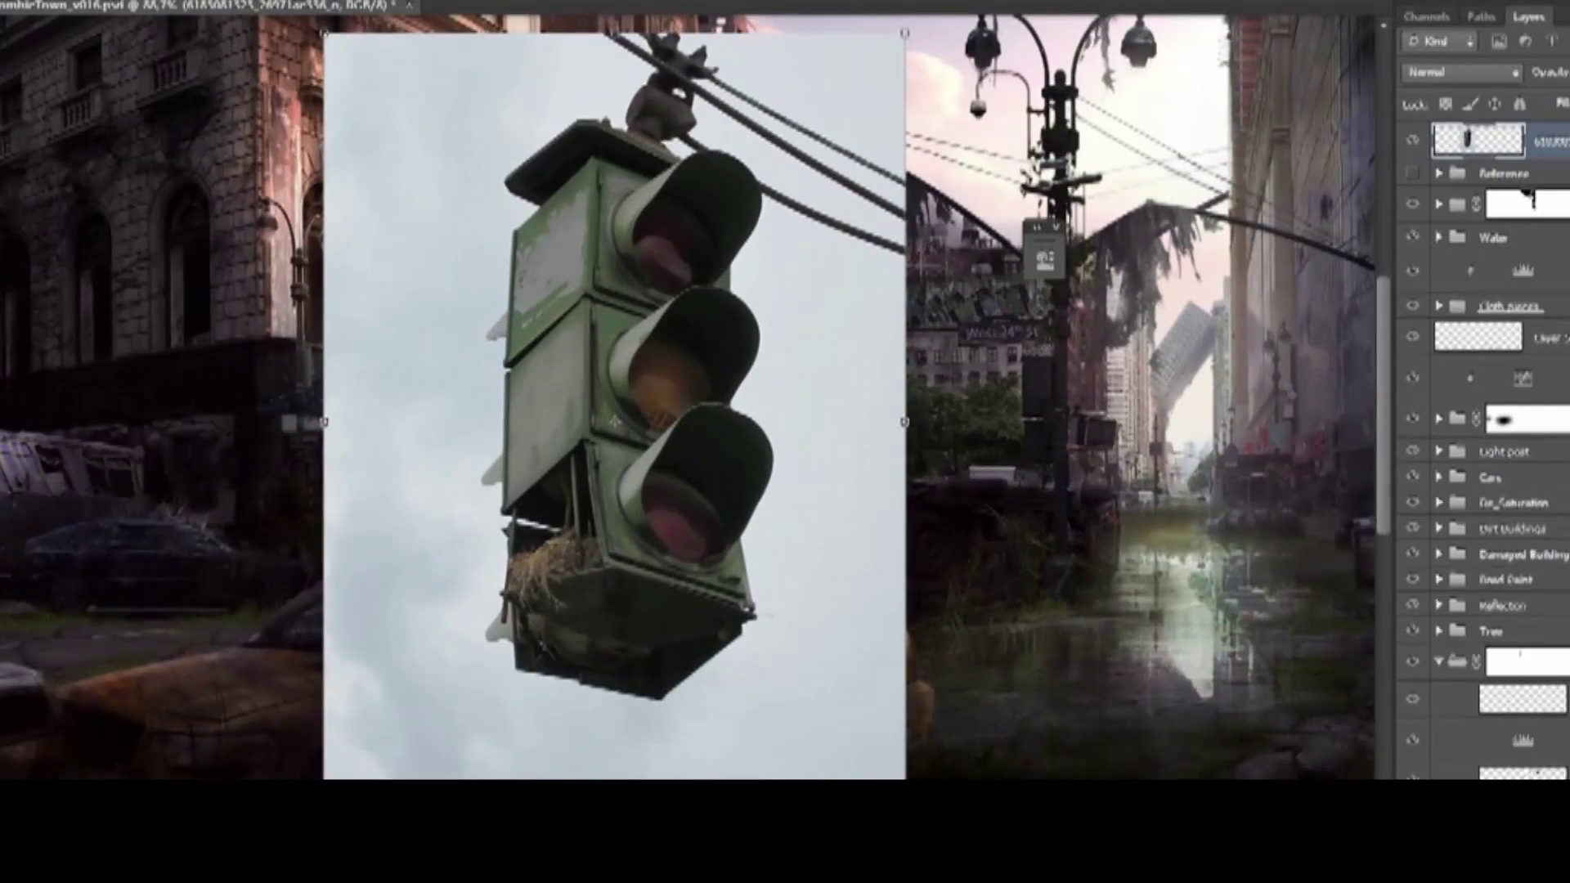
click(393, 135)
key(Return)
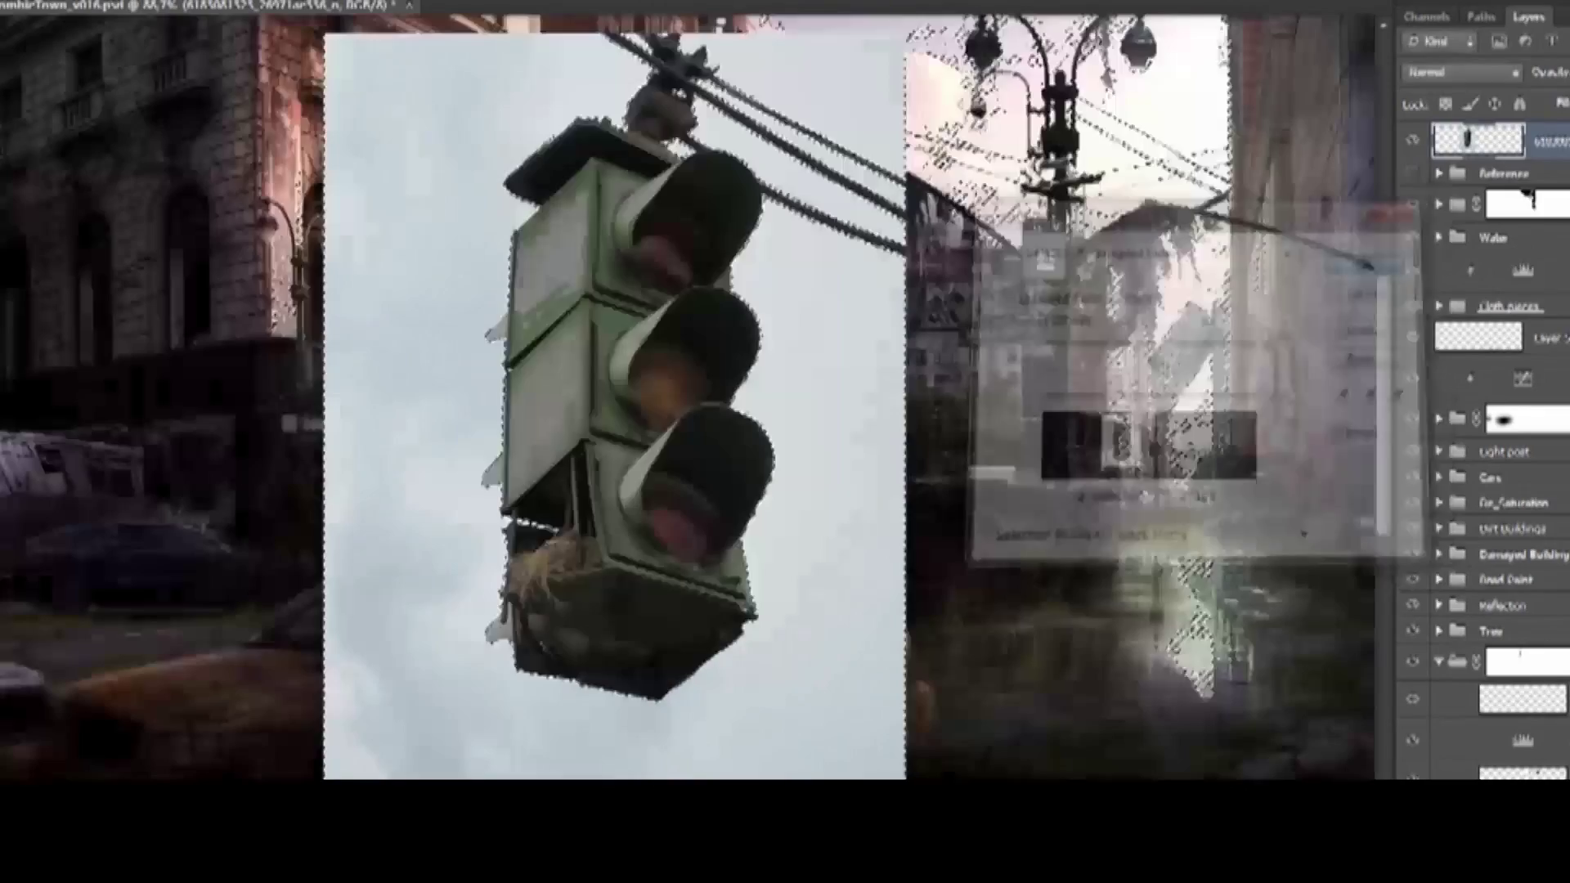
Mask out the sky and refine the mask with radius 1.2 px, smooth 7, feather 1.6 px, contrast 8%, an inward edge shift and decontaminated colors
key(ctrl+i)
key(ctrl+alt+r)
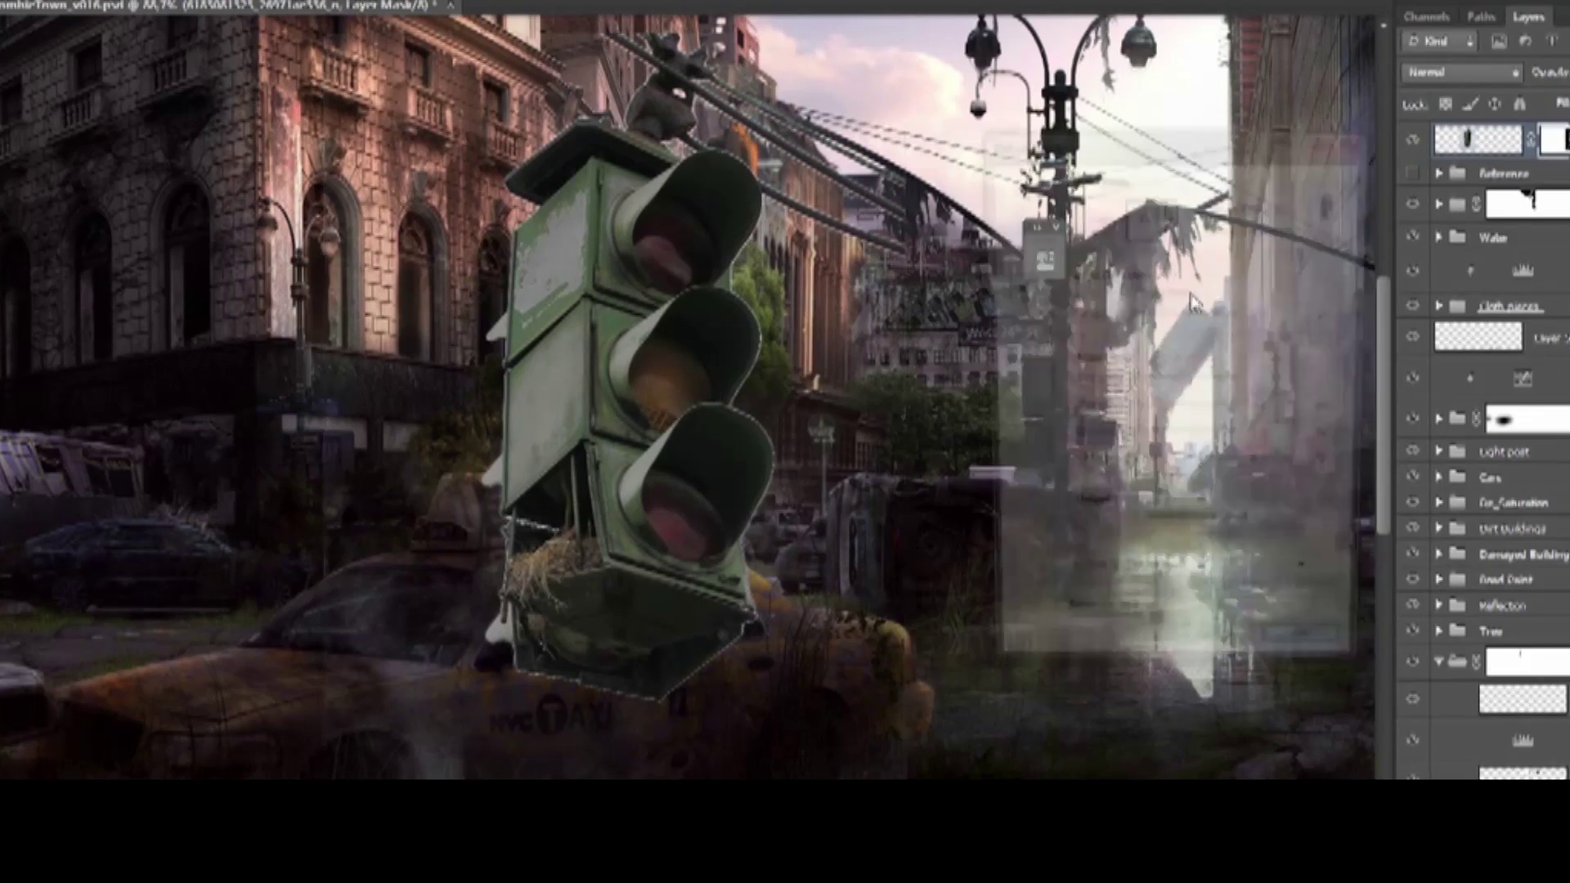
click(1171, 473)
drag(1123, 442, 1129, 384)
drag(1122, 315, 1129, 315)
drag(1163, 469, 1131, 469)
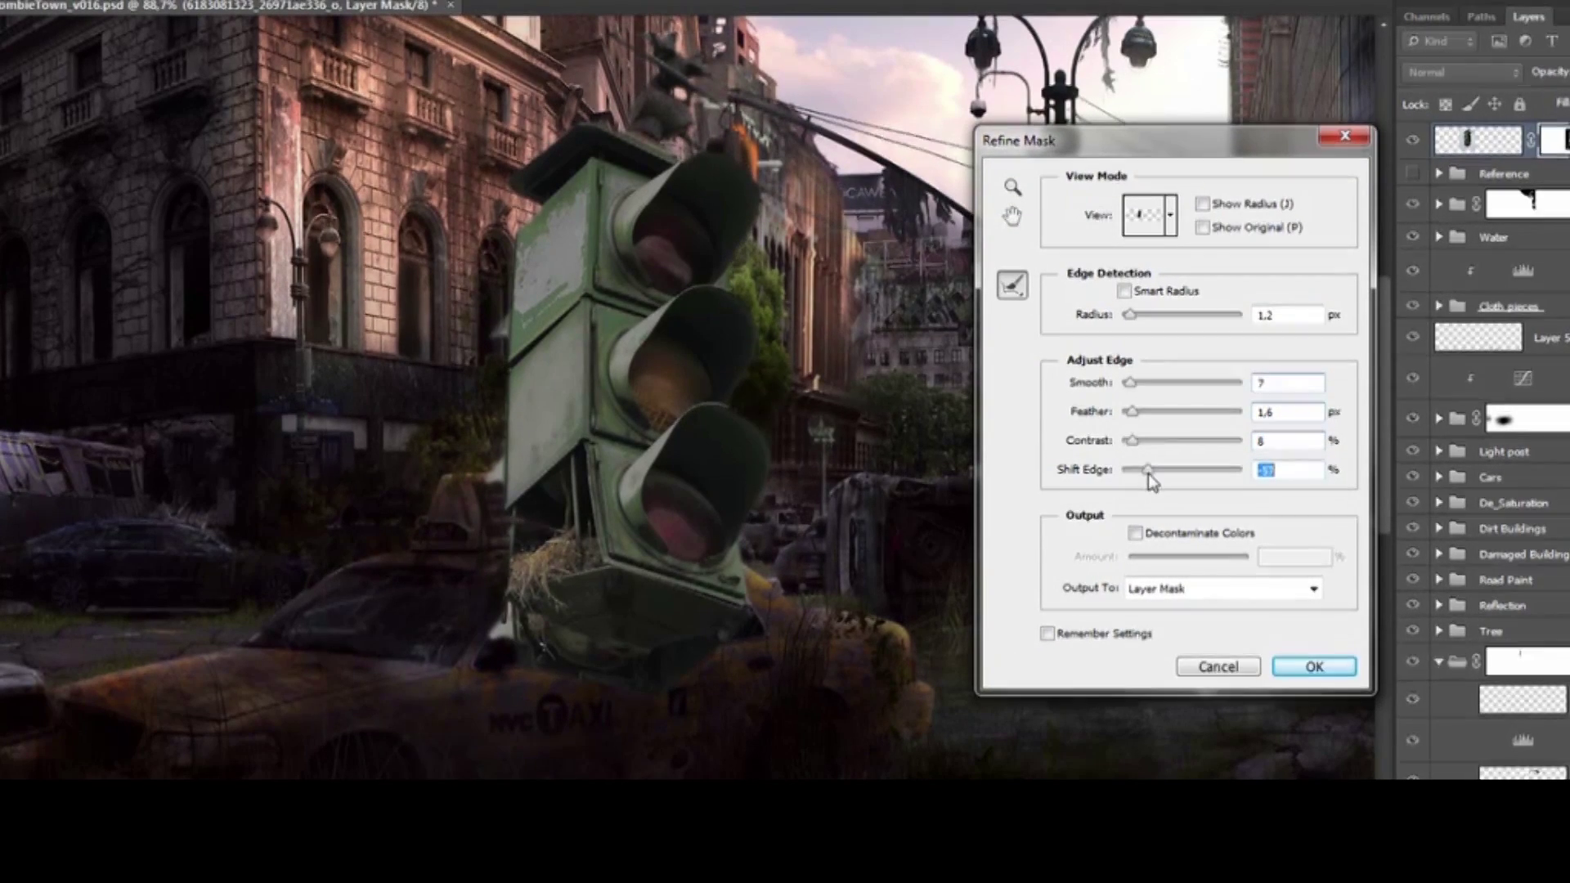
click(1195, 534)
drag(1187, 556, 1194, 557)
click(1312, 667)
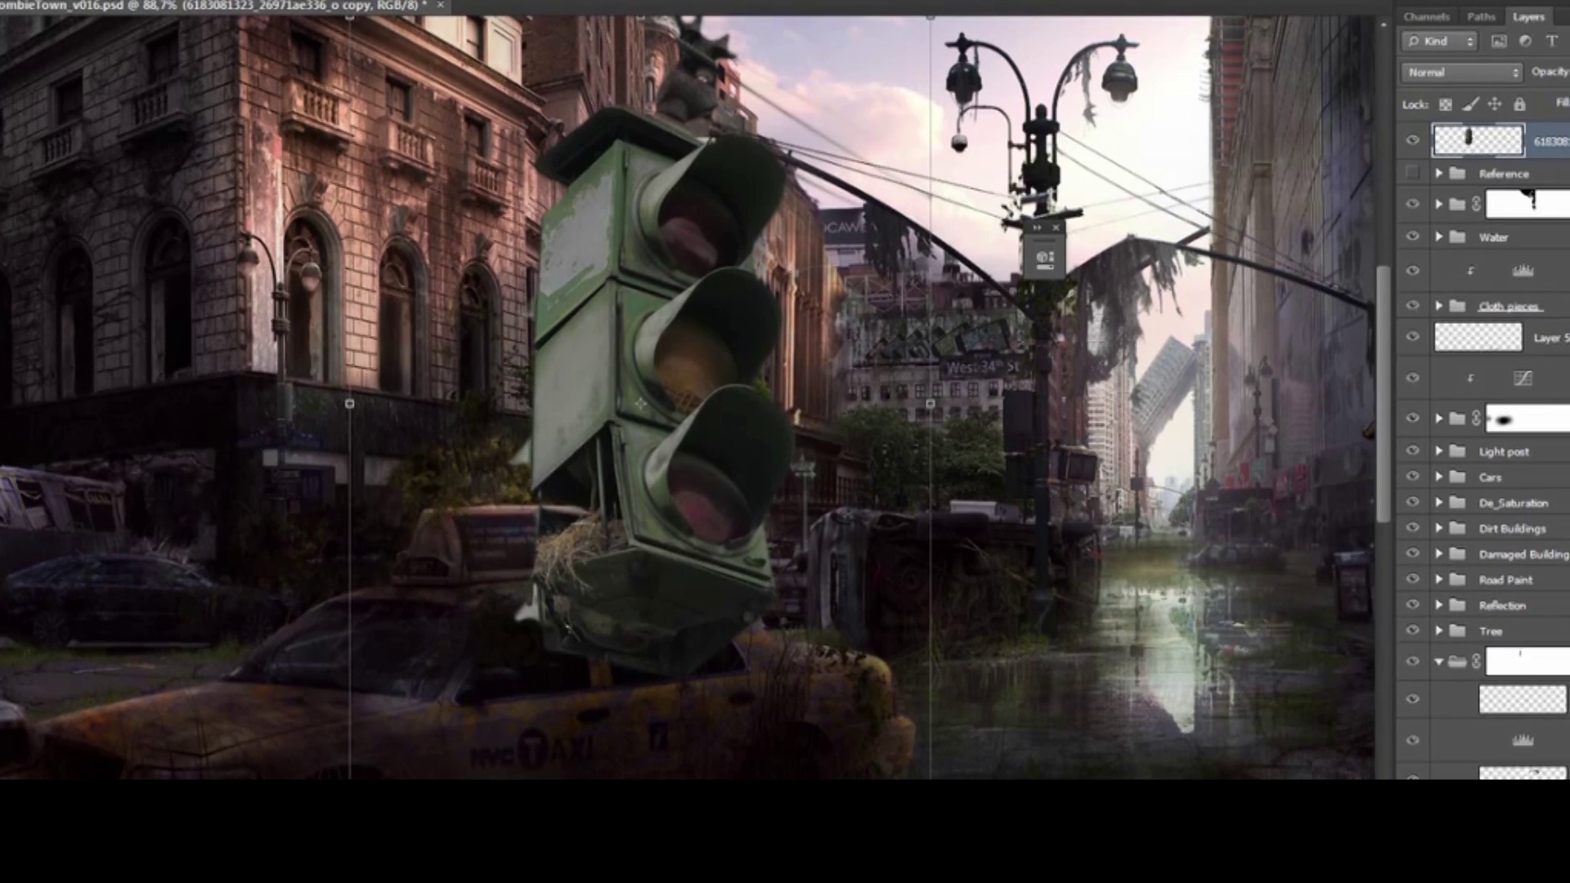
Apply the merged image to a new layer above the traffic light as color reference, and delete that layer
drag(806, 383, 784, 430)
key(ctrl+shift+n)
key(Return)
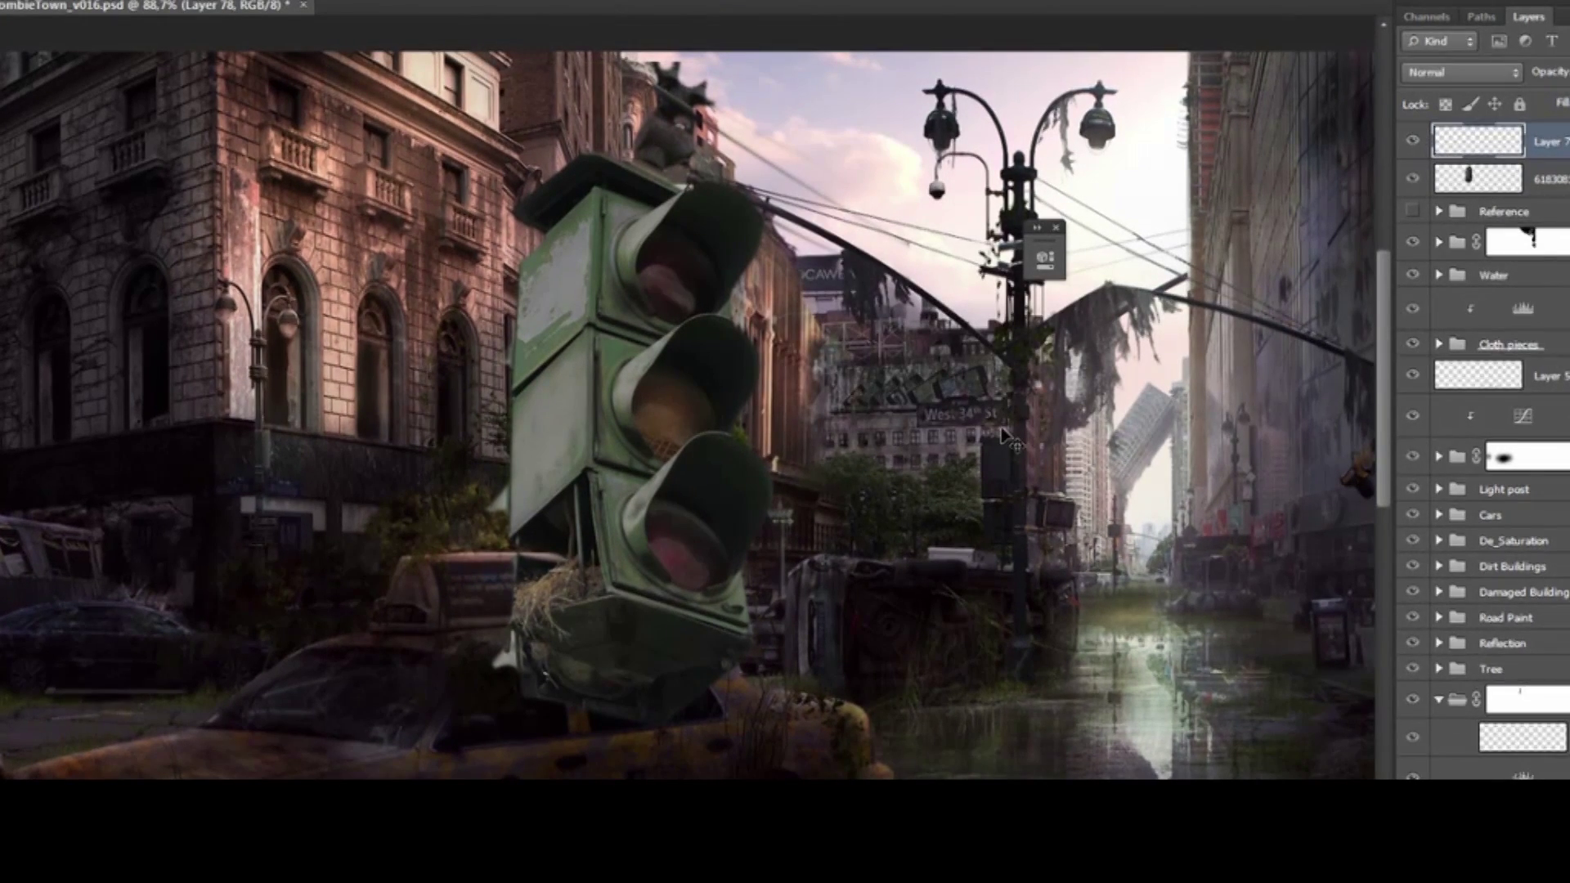
click(1461, 72)
click(1439, 71)
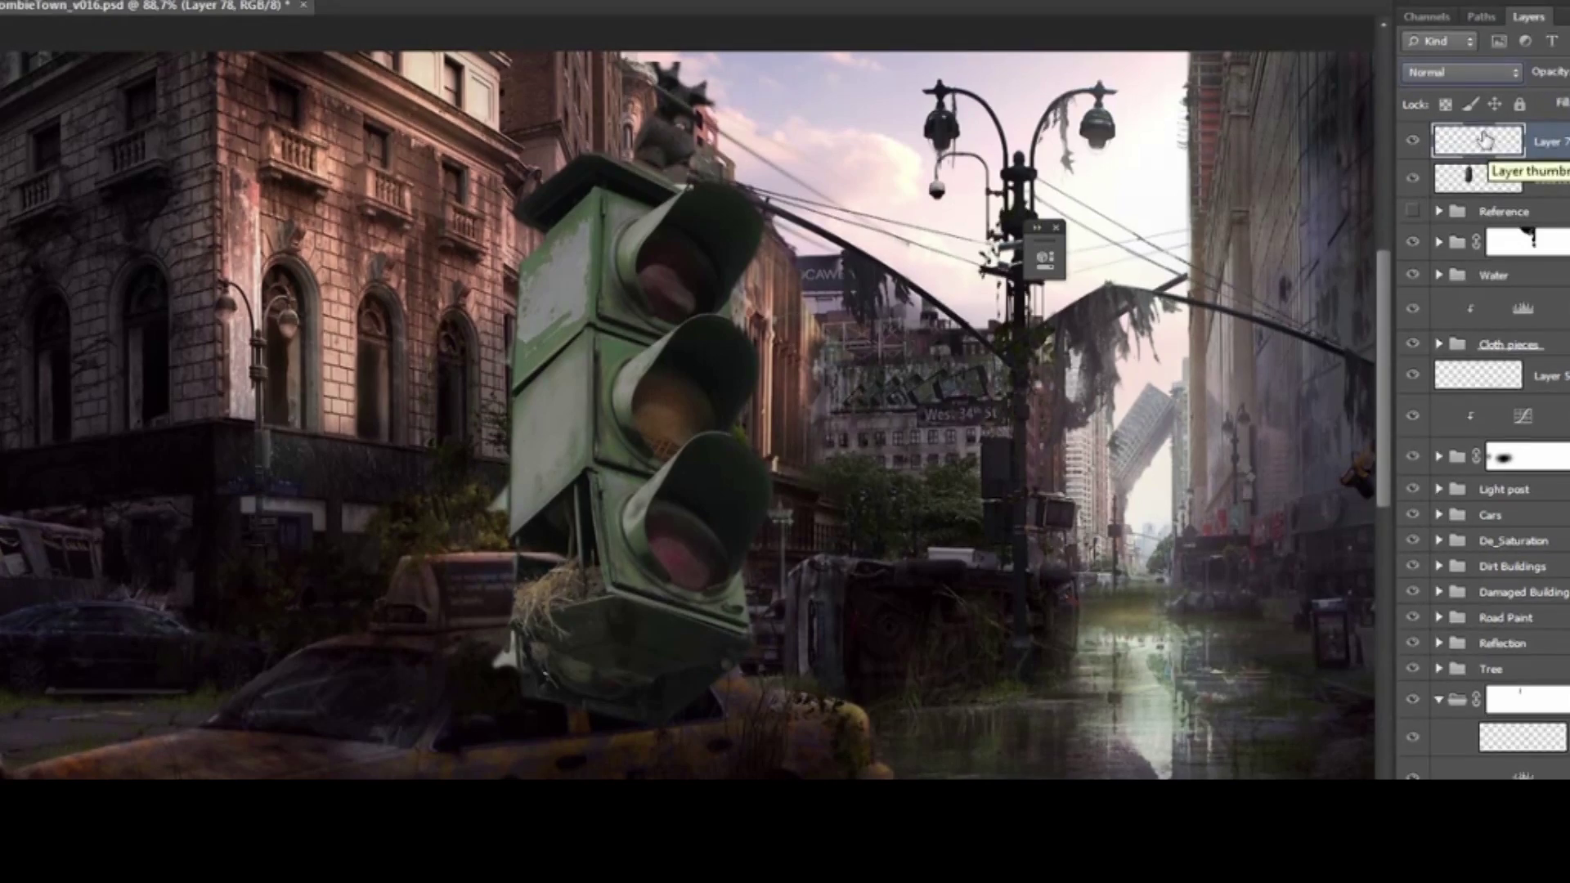
alt+click(1484, 134)
alt+click(1483, 134)
key(alt+i)
click(122, 258)
click(1198, 268)
key(Delete)
Match the traffic light's color to Untitled-1 with raised luminance and reduced color intensity
key(alt+i)
mouse_move(219, 4)
click(372, 459)
drag(776, 95, 994, 104)
click(1050, 541)
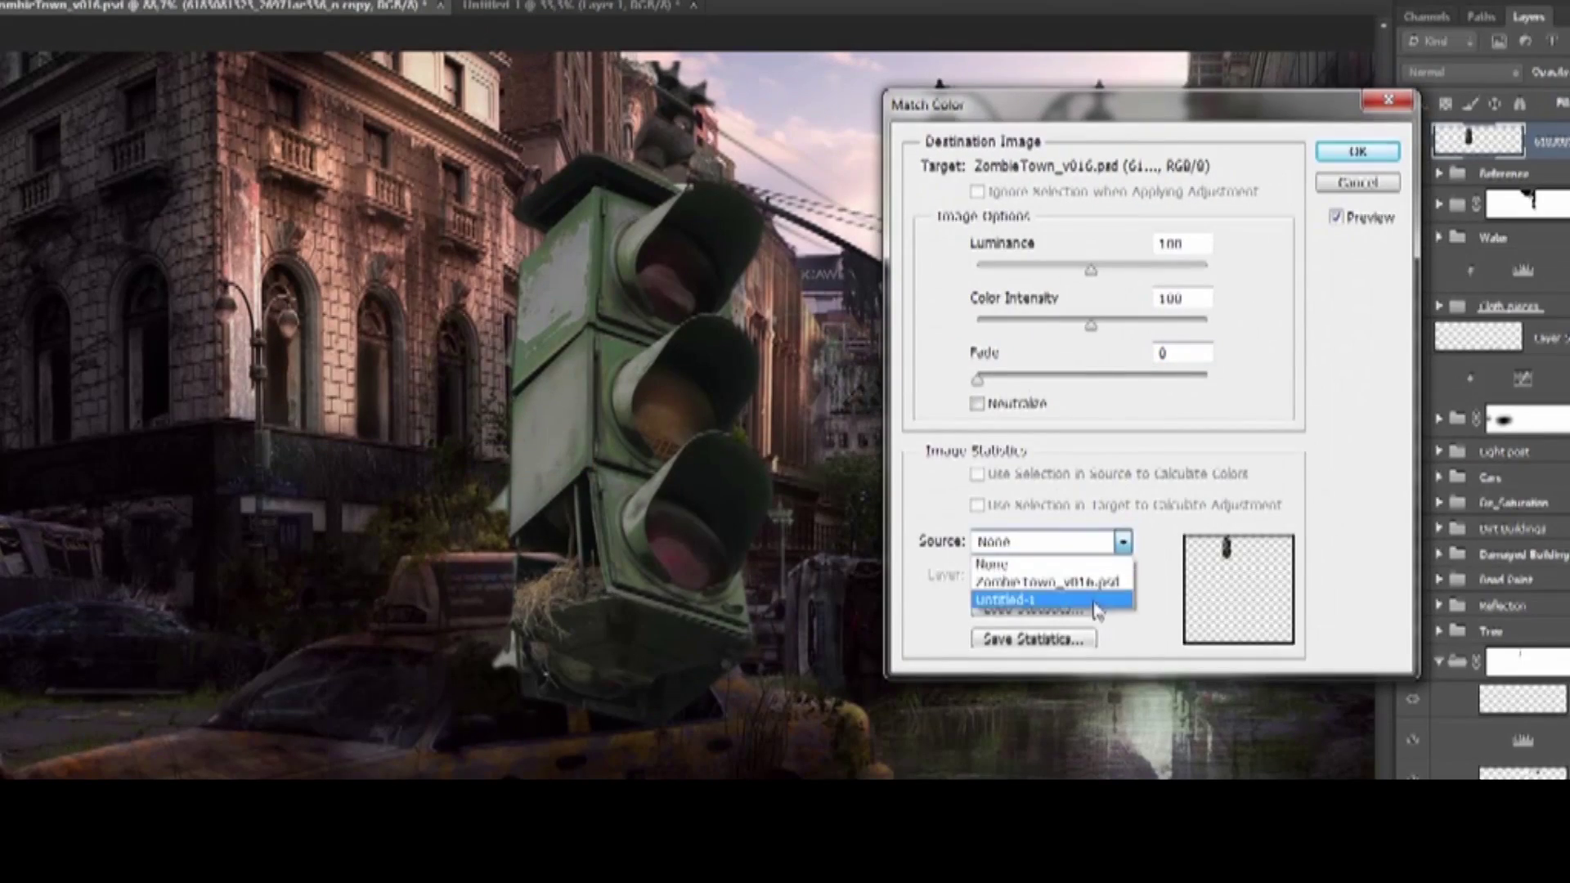
click(1038, 603)
drag(1090, 270, 1134, 270)
drag(1091, 324, 1045, 328)
key(Return)
Try shrinking the color-matched traffic light and fitting it onto the end of the left signal arm
key(ctrl+t)
drag(646, 426, 731, 240)
right_click(702, 243)
key(Escape)
scroll(704, 237, up, 3)
key(Return)
key(ctrl+0)
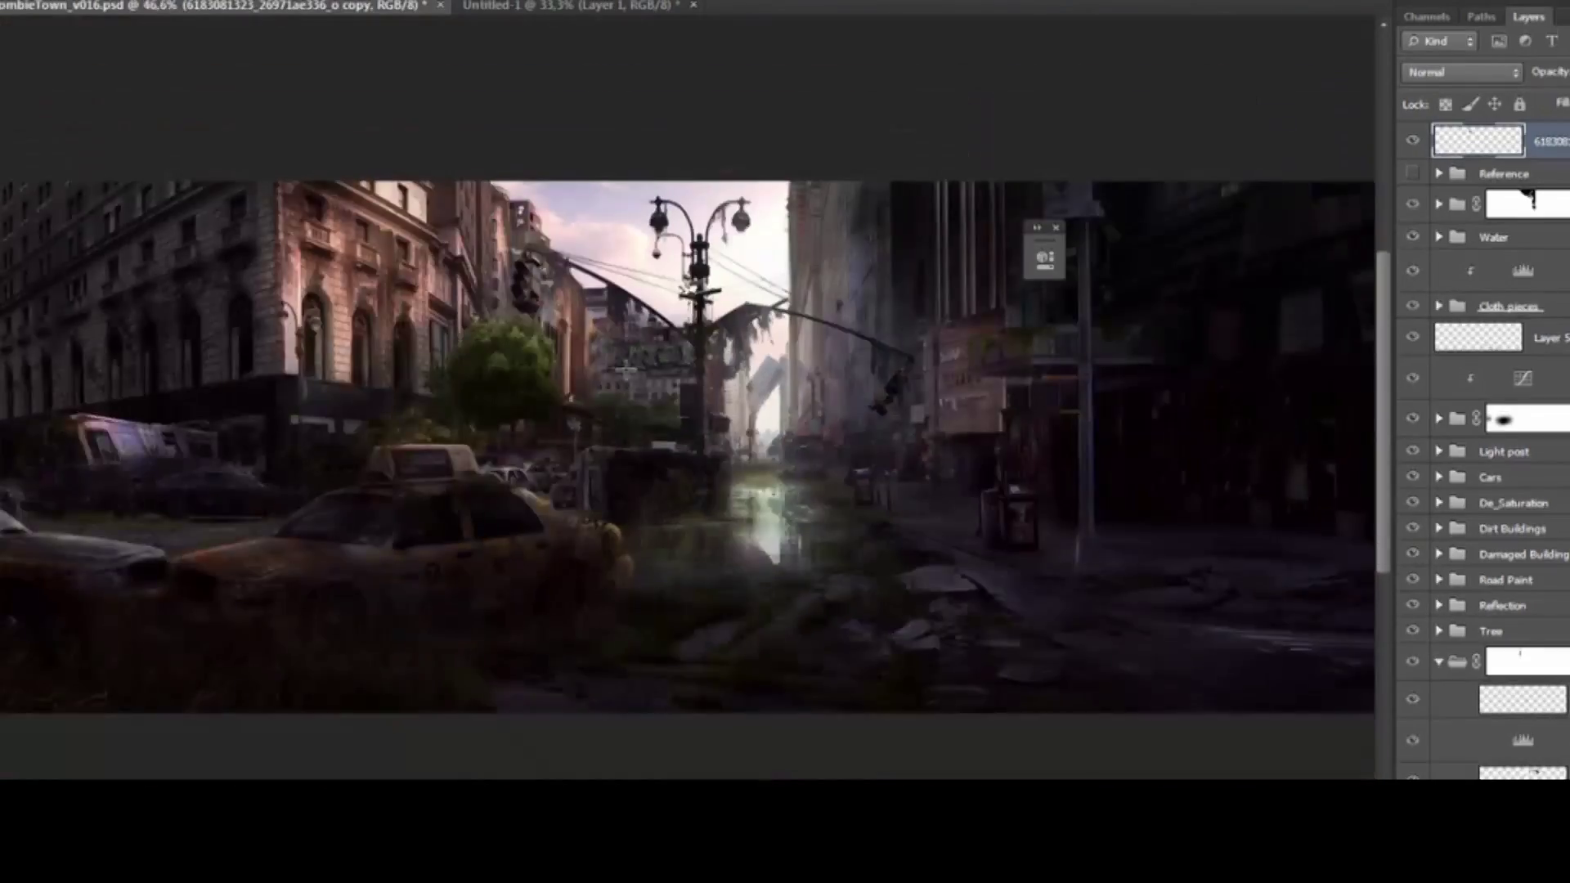
Hide the Sunlight group and apply the merged scene, without the traffic-light photo, to a new top layer
key(ctrl+1)
click(1412, 204)
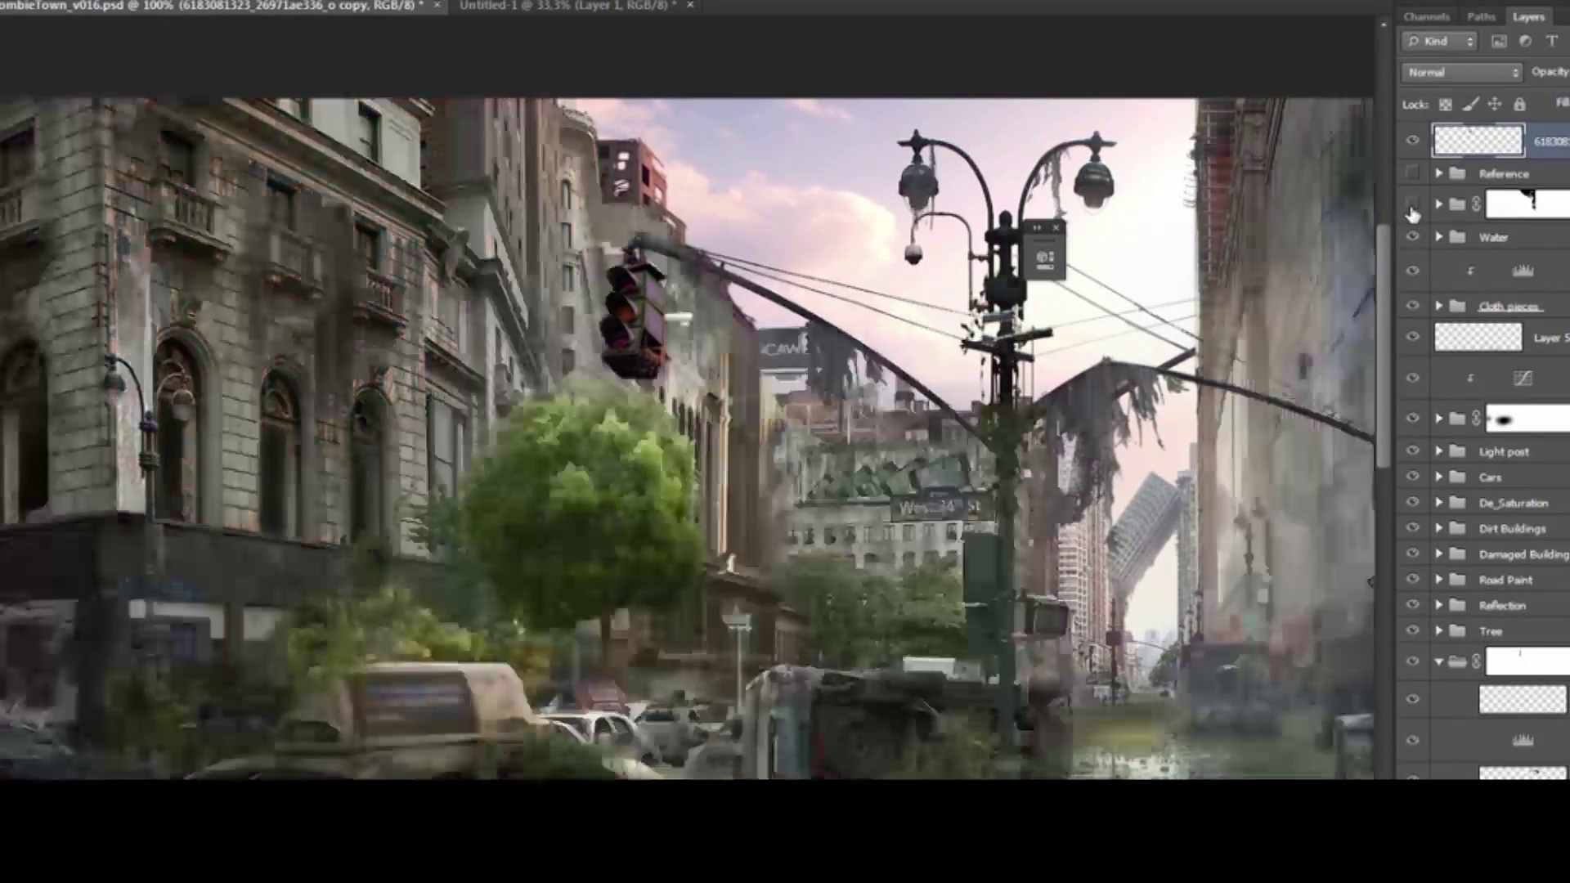
drag(887, 350, 943, 296)
click(1525, 202)
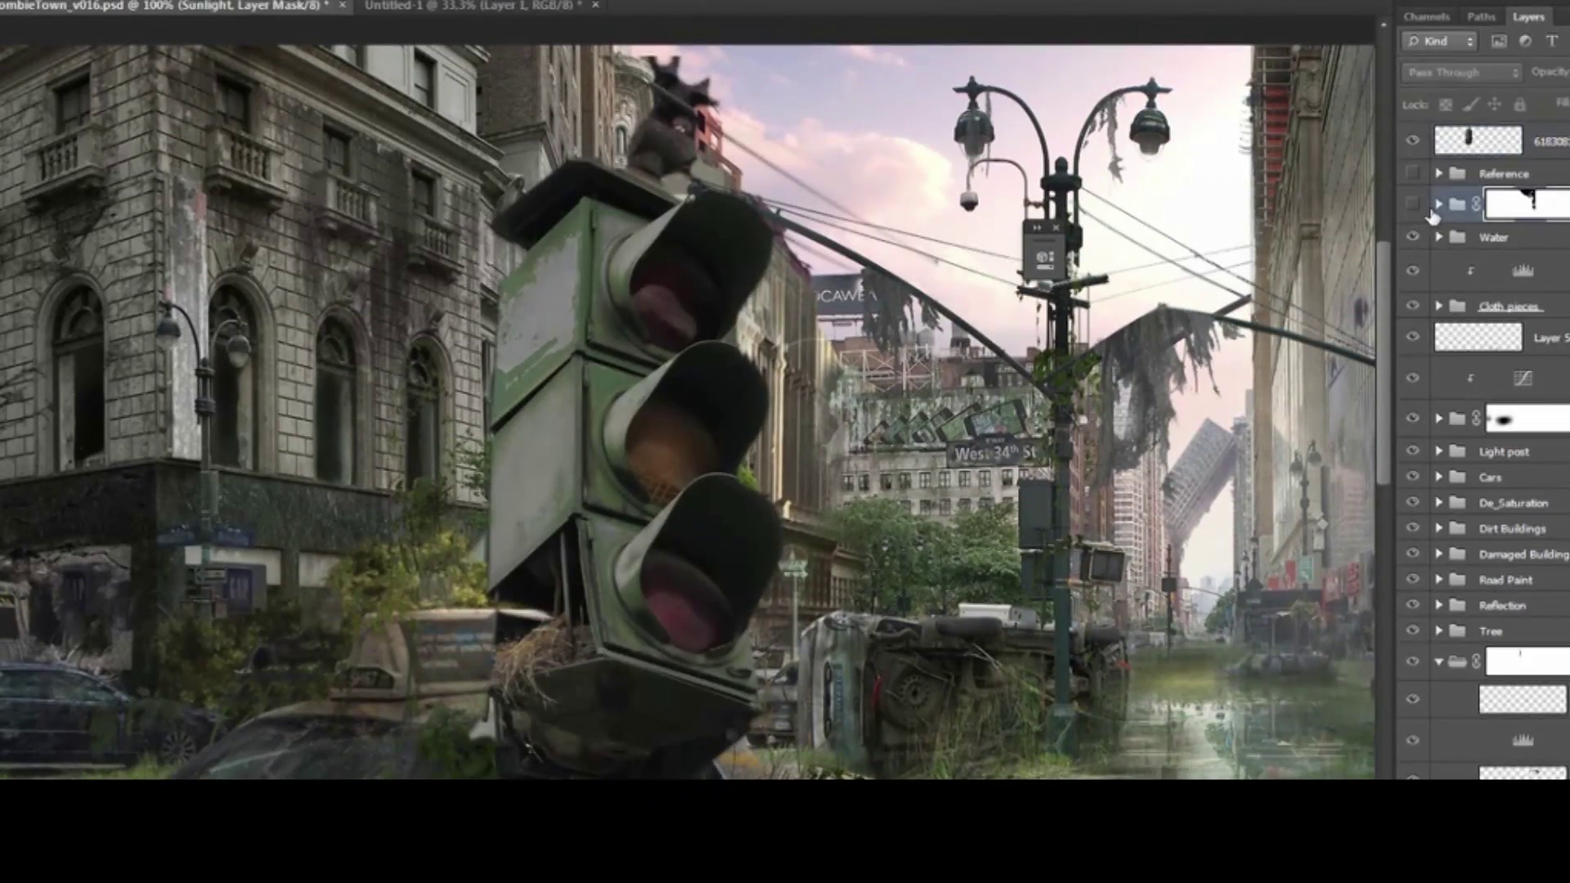
key(ctrl+shift+alt+n)
click(1191, 263)
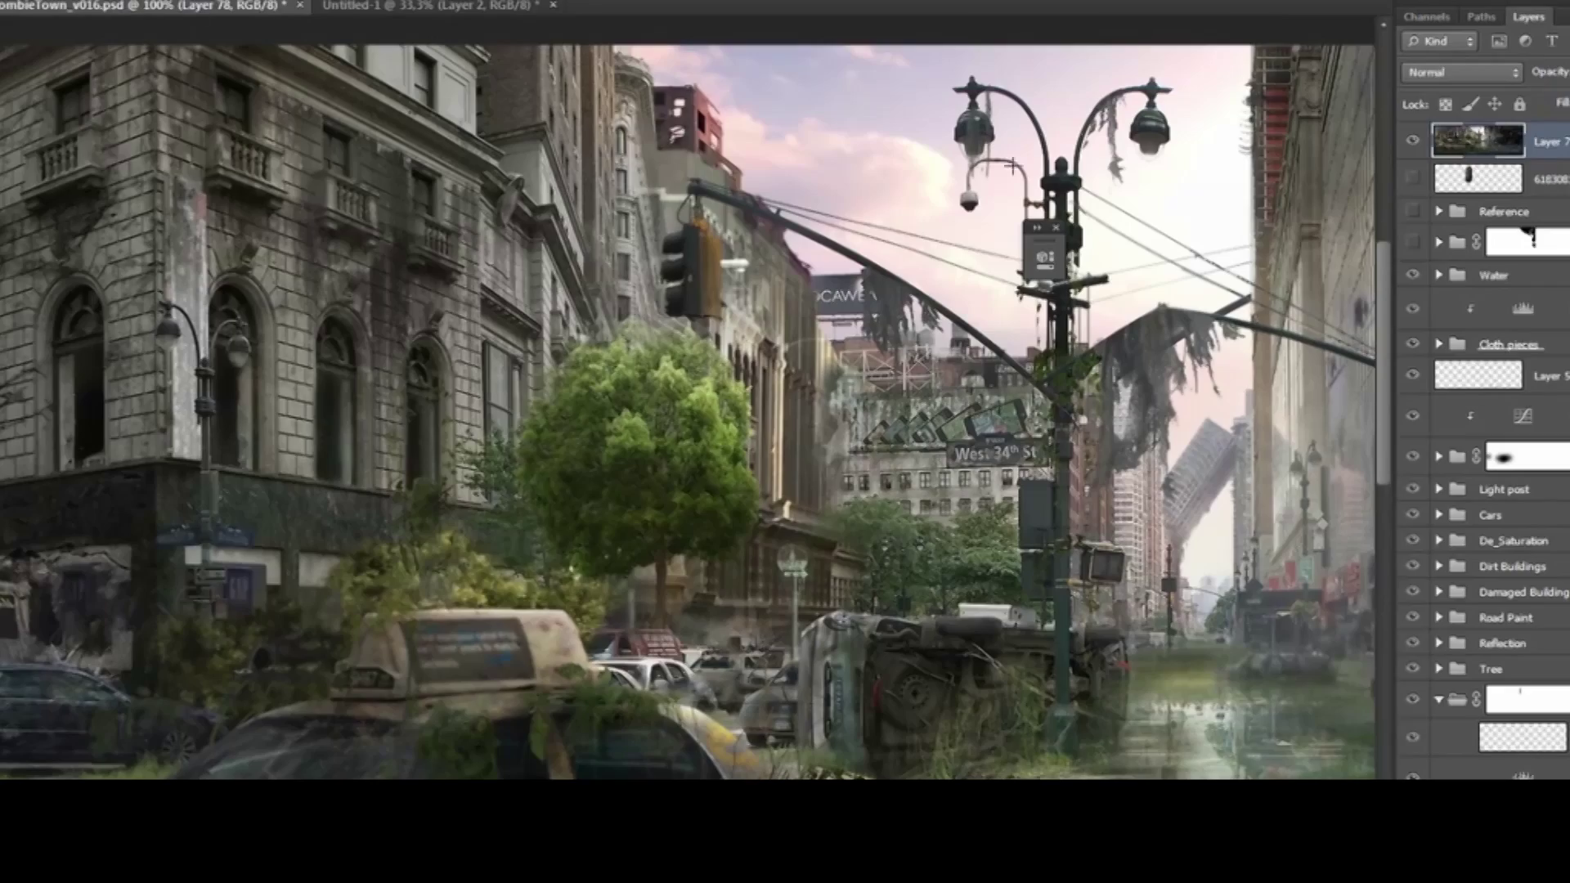
Hide the merged layer and match the traffic light's color to Untitled-1 with higher luminance and color intensity
click(1412, 141)
click(1412, 178)
click(1478, 178)
click(74, 2)
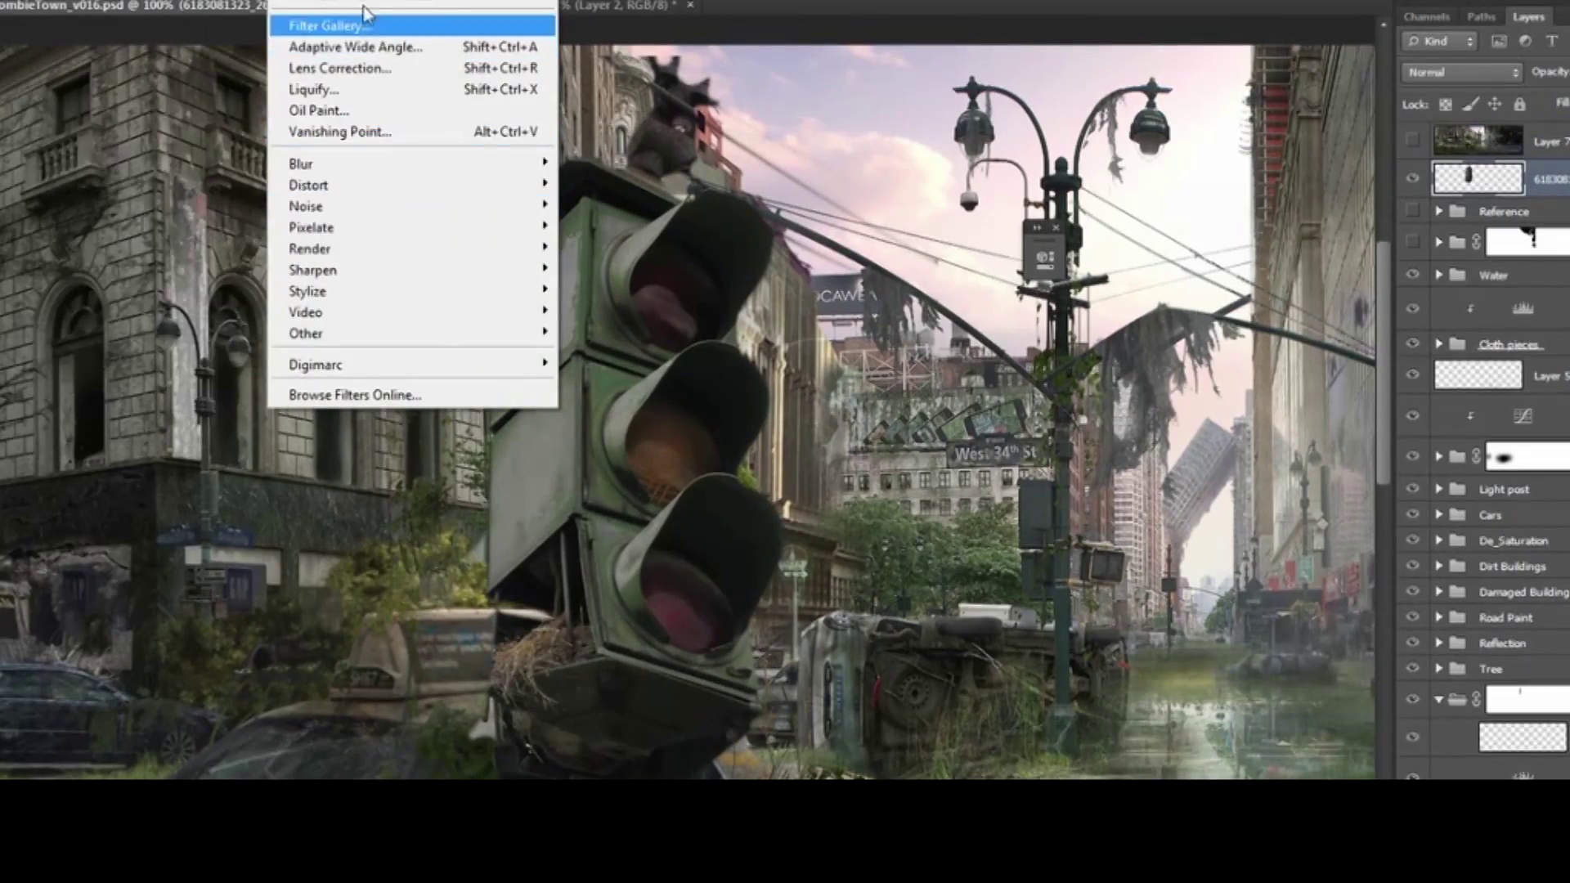
mouse_move(390, 203)
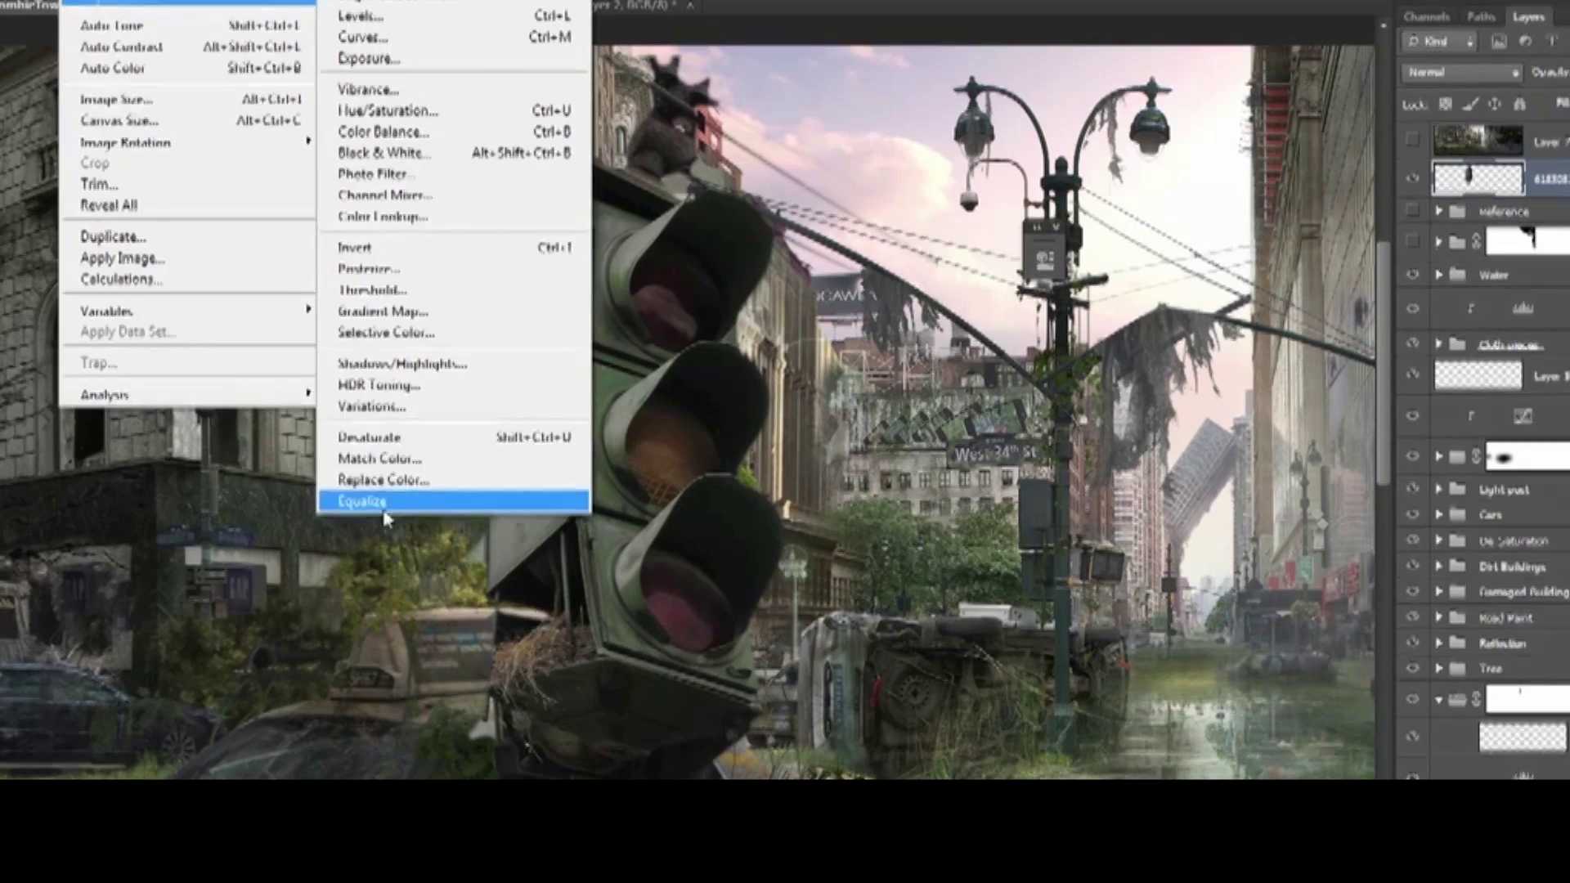
click(466, 500)
click(1074, 544)
click(1006, 599)
drag(1091, 270, 1032, 269)
drag(1091, 326, 1138, 325)
drag(1032, 270, 1133, 278)
key(Return)
Scale and flip the traffic light over the old signal on the left arm, and move its layer below the De_Saturation group
key(ctrl+t)
drag(777, 188, 699, 260)
scroll(699, 260, up, 3)
drag(807, 161, 619, 181)
key(Return)
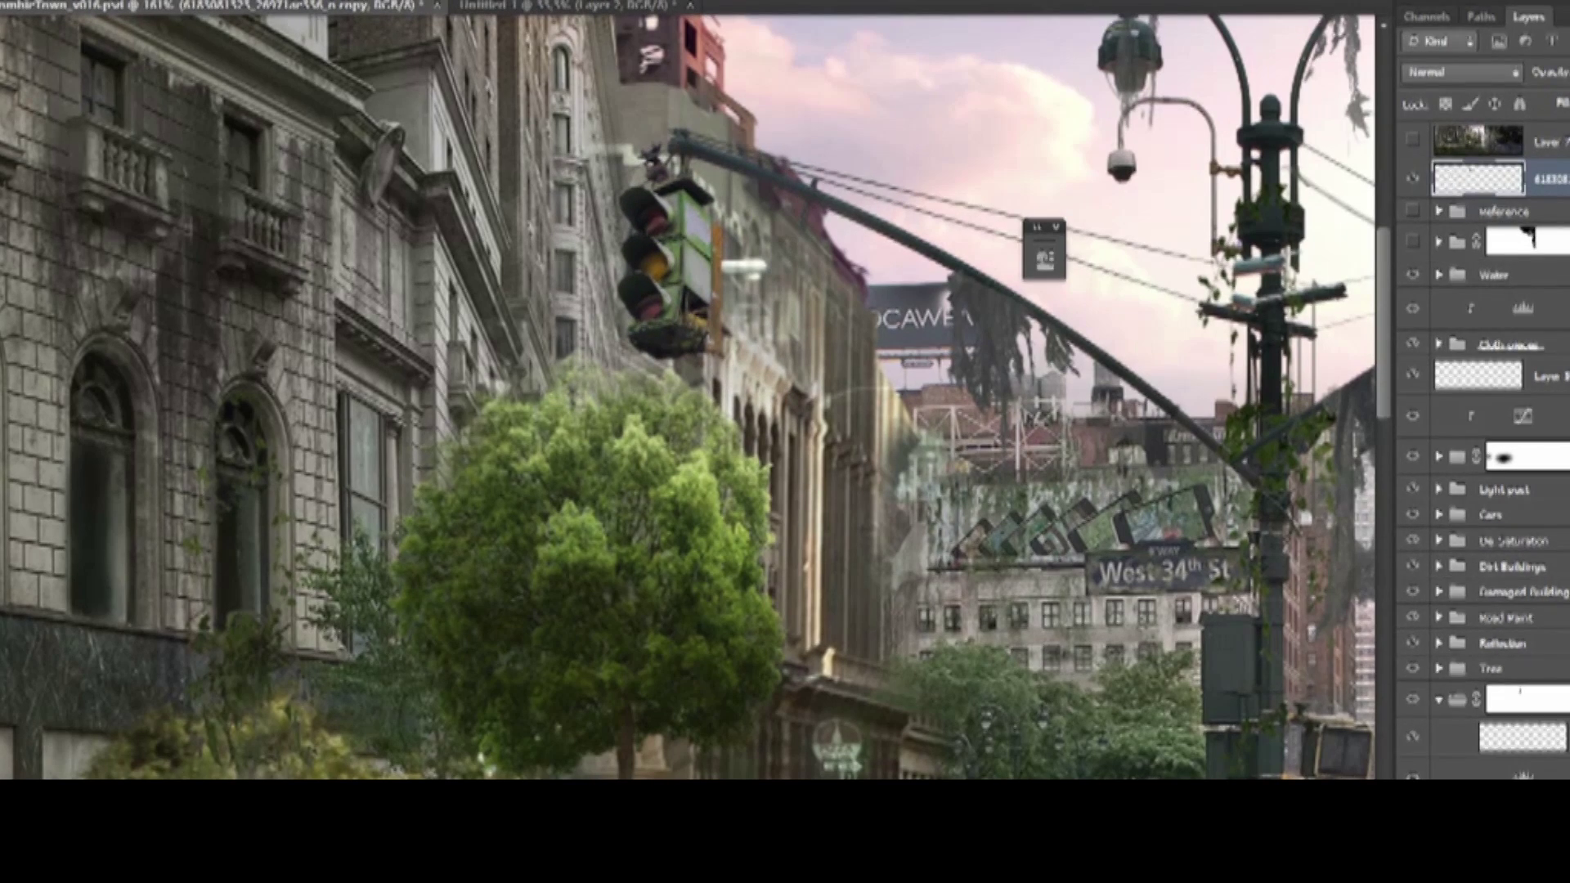
drag(1549, 179, 1546, 509)
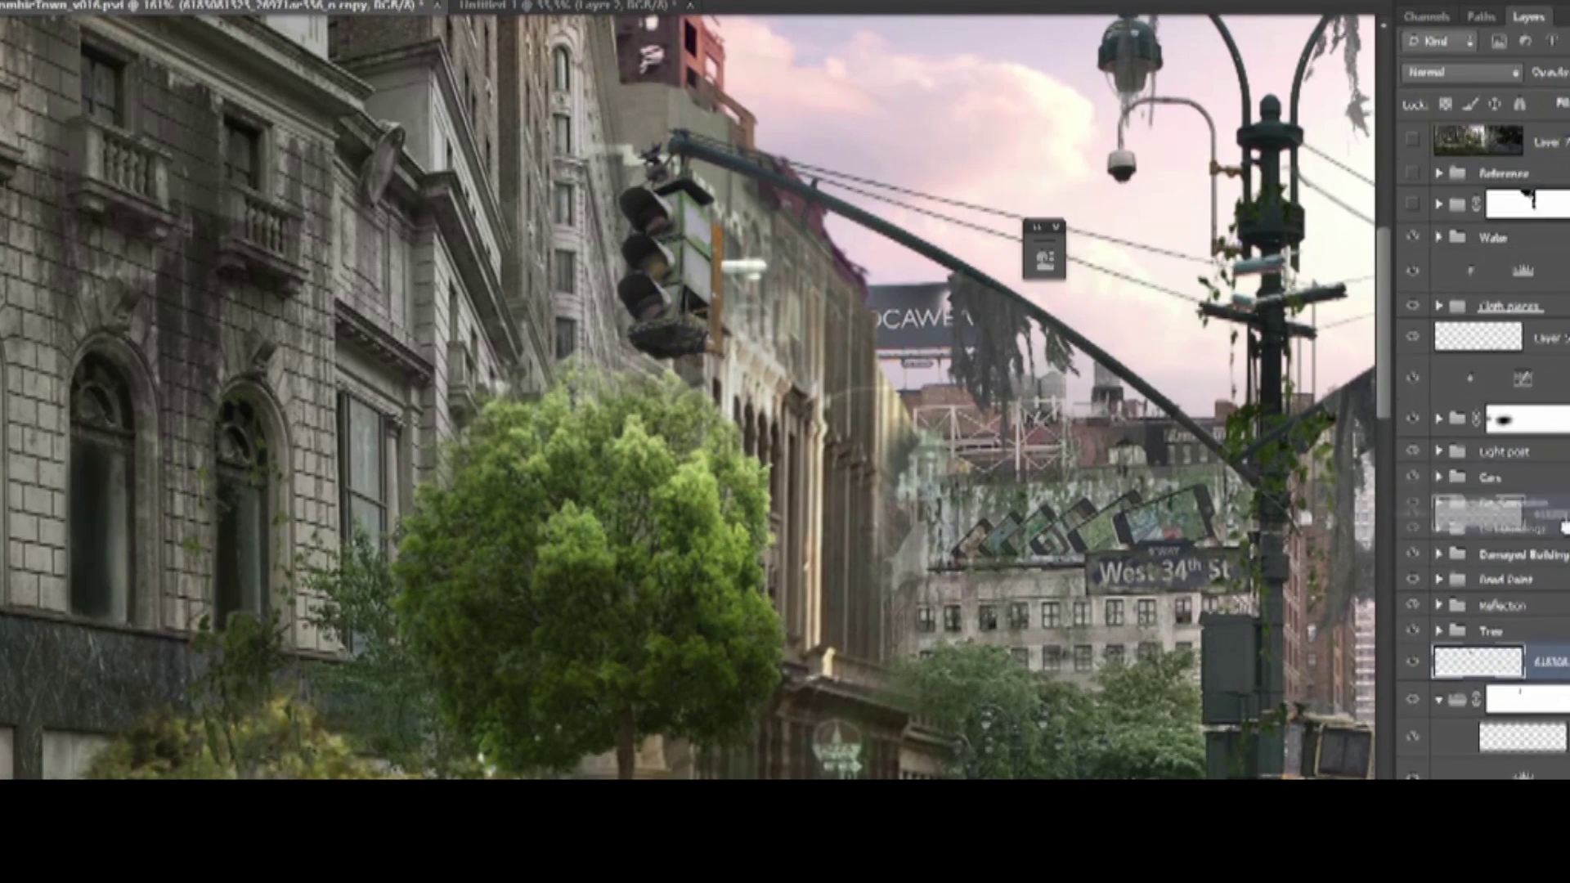
Add a new layer above the traffic light and paint a darker sampled tone over its bright side panels
key(ctrl+shift+alt+n)
key(ctrl+0)
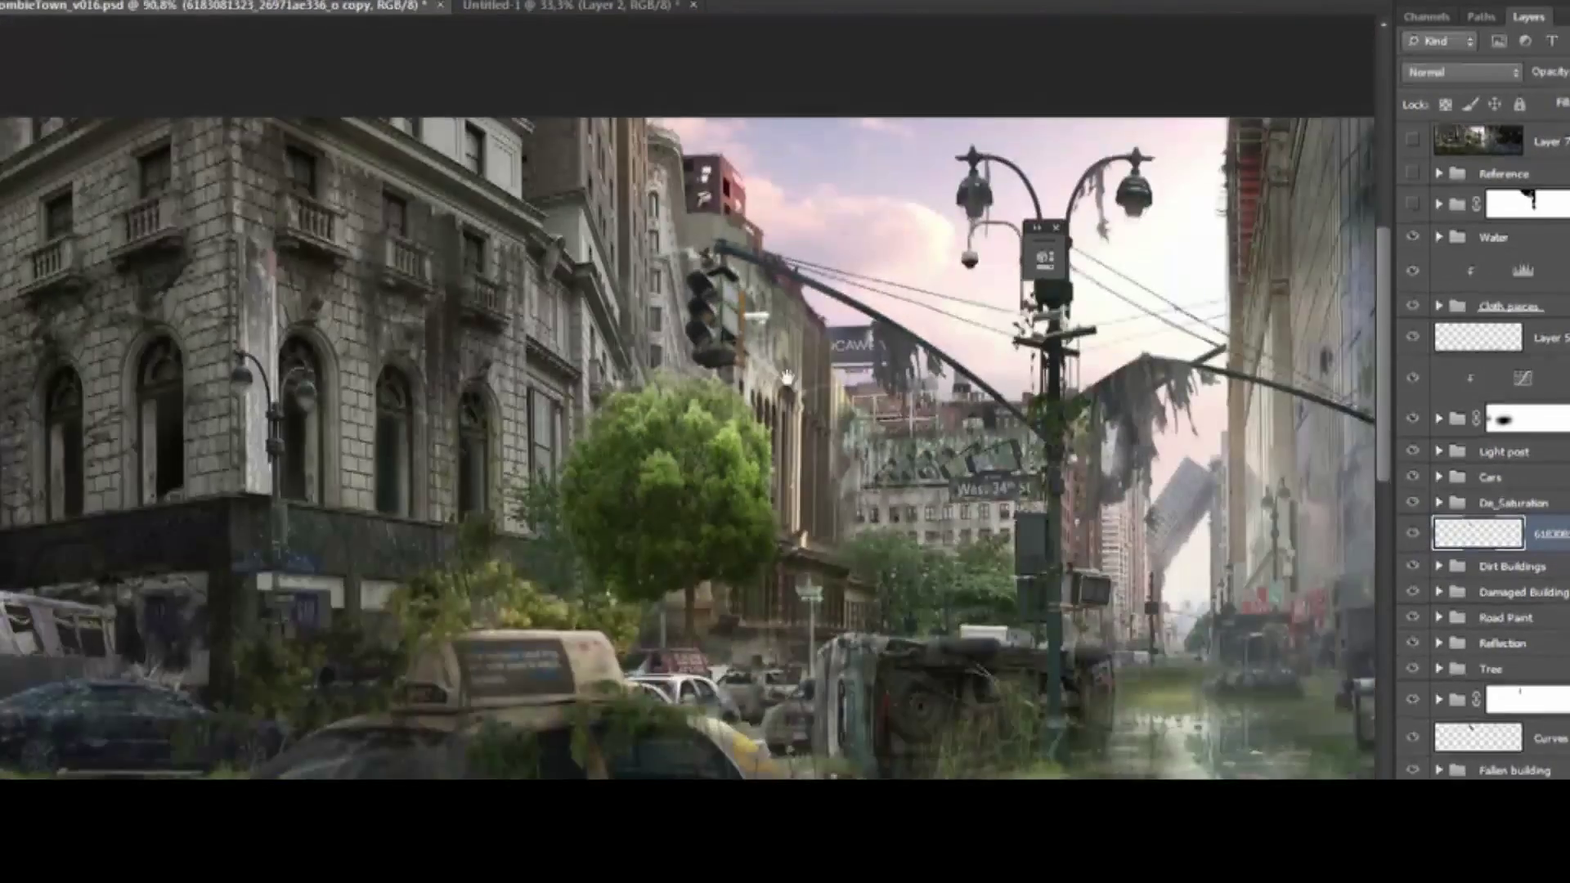
key(ctrl+plus)
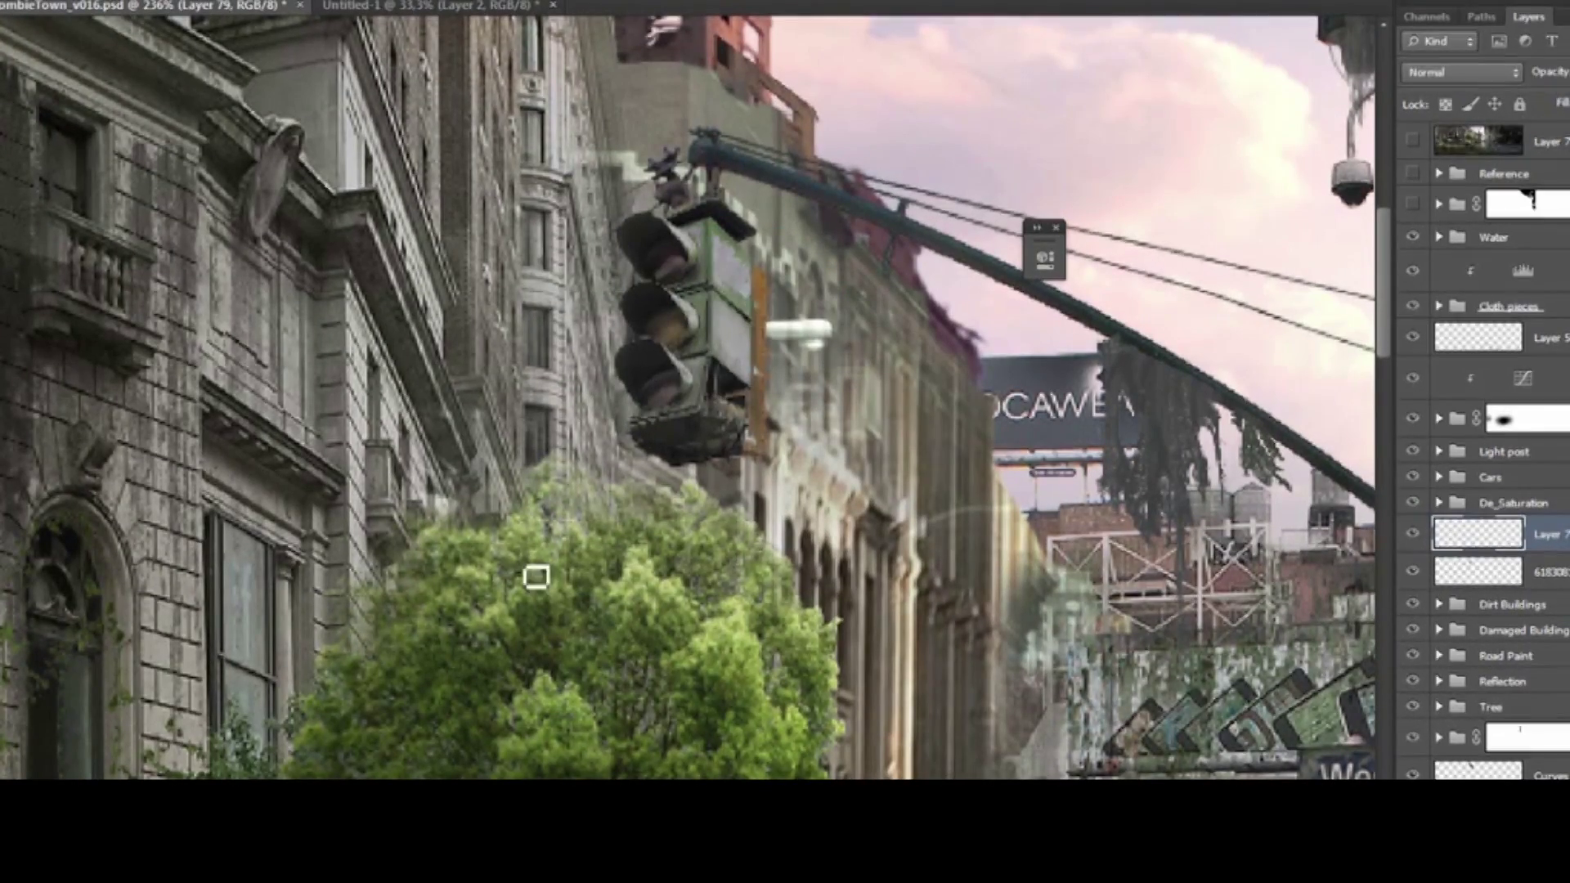
alt+click(761, 292)
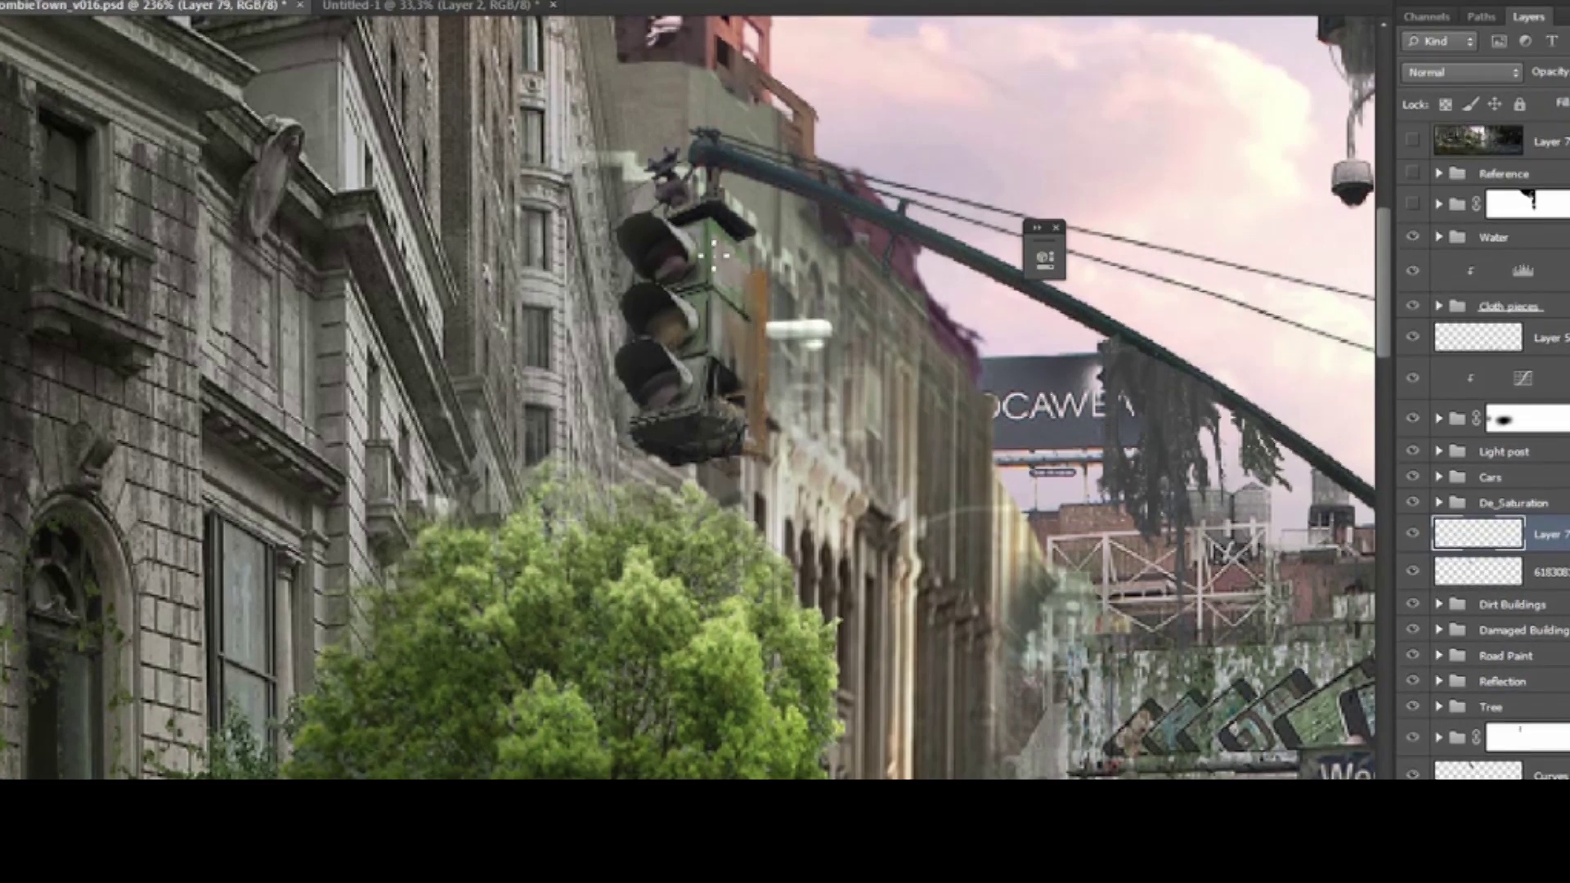
drag(737, 300, 700, 266)
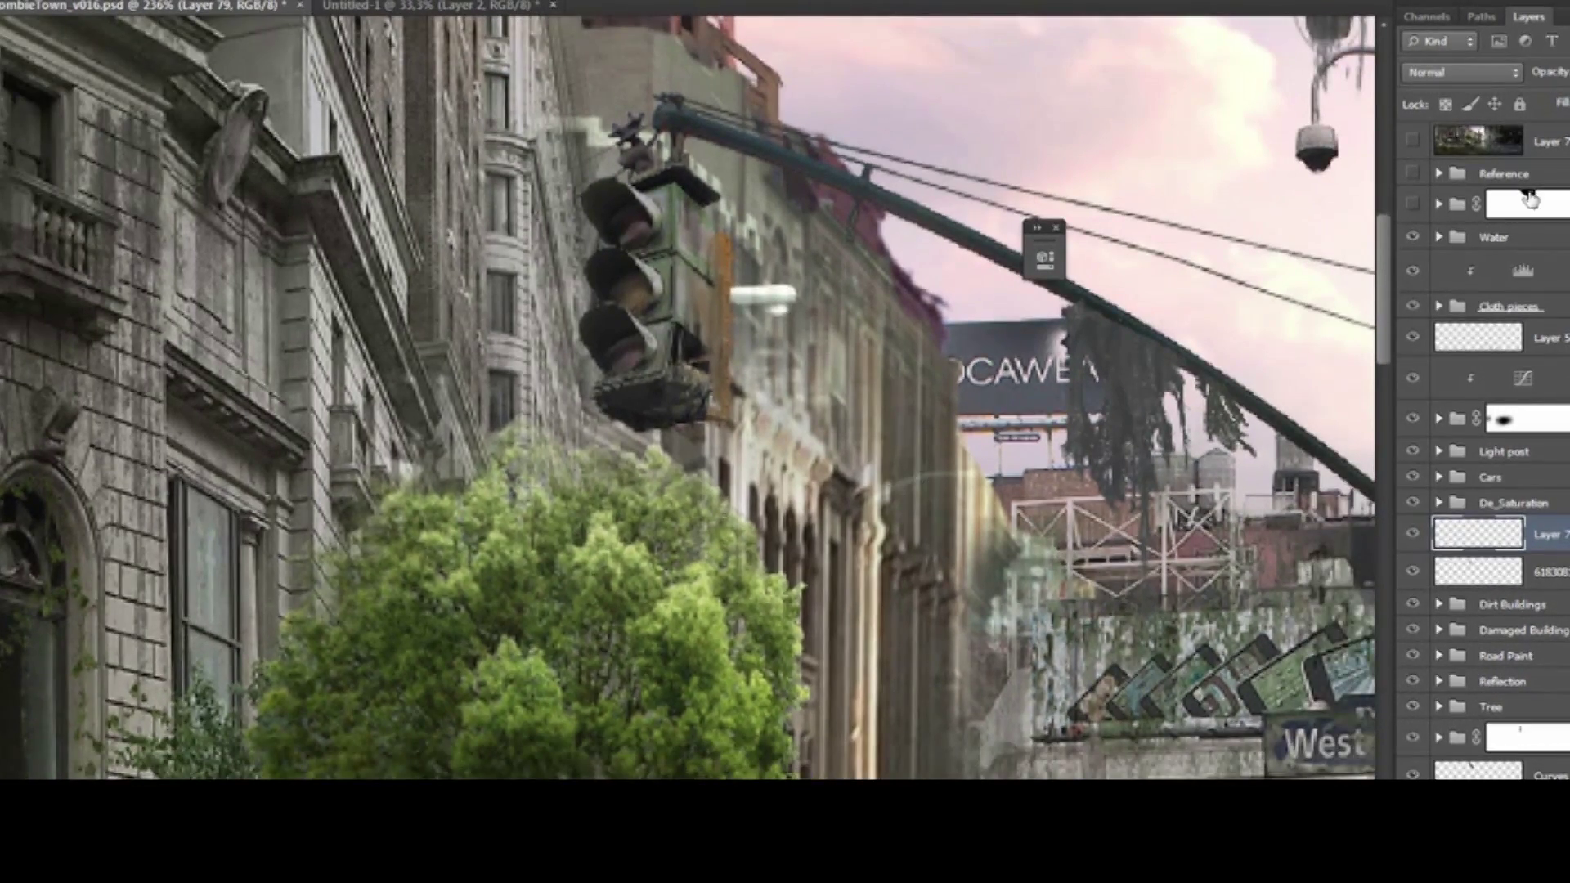
Show the Sunlight group and paint on its Levels 21 mask to tone down the glowing orange edge beside the traffic light
click(1412, 203)
scroll(556, 208, down, 5)
scroll(556, 208, up, 5)
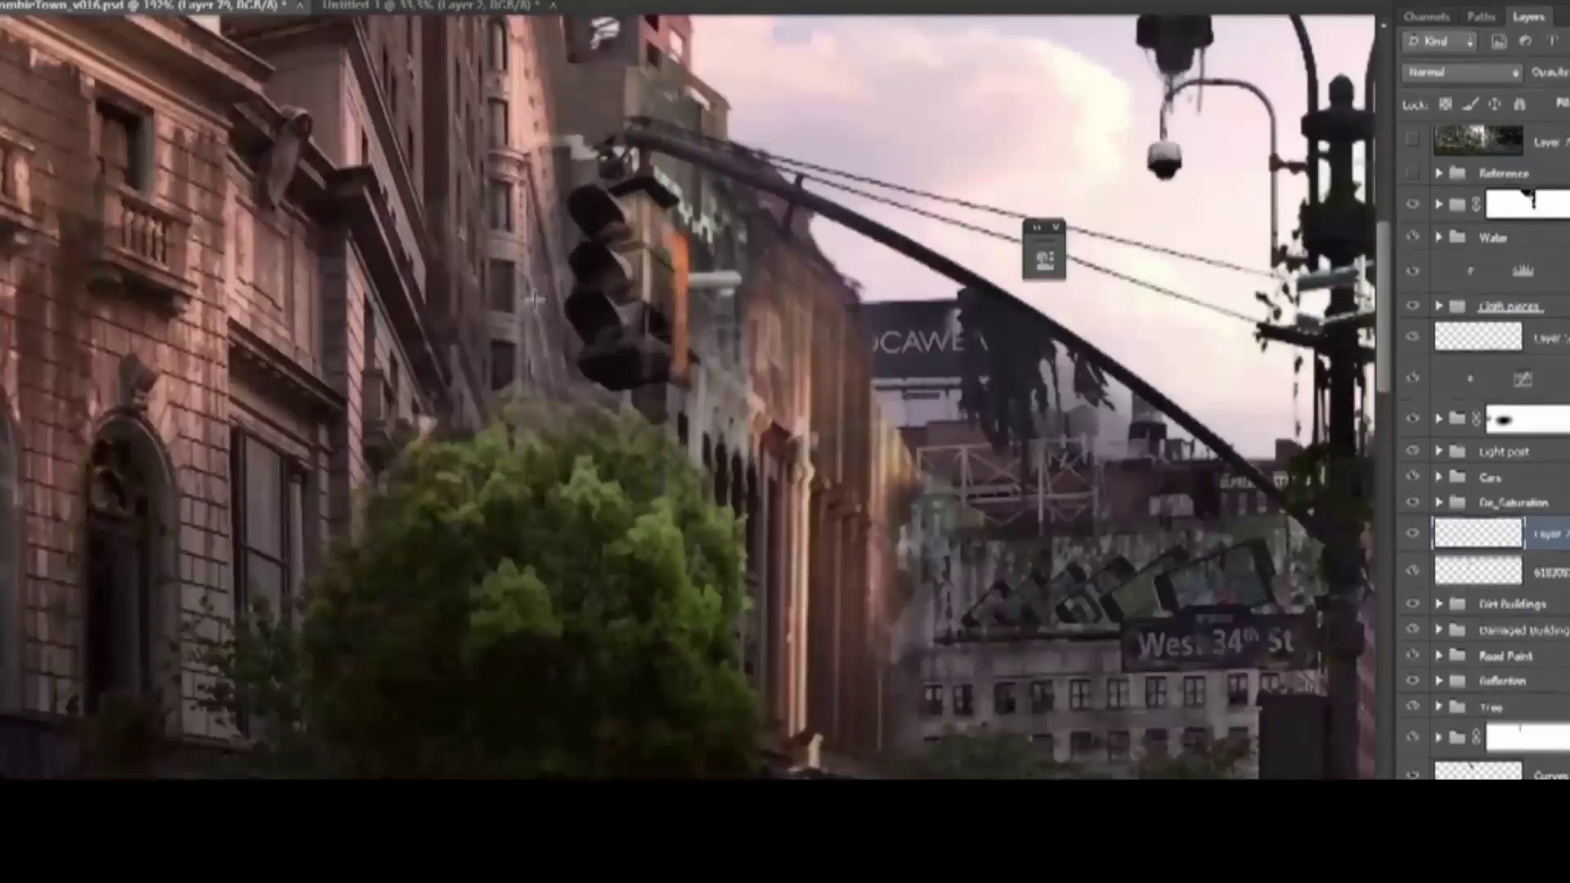
click(1427, 206)
click(1439, 204)
click(1439, 326)
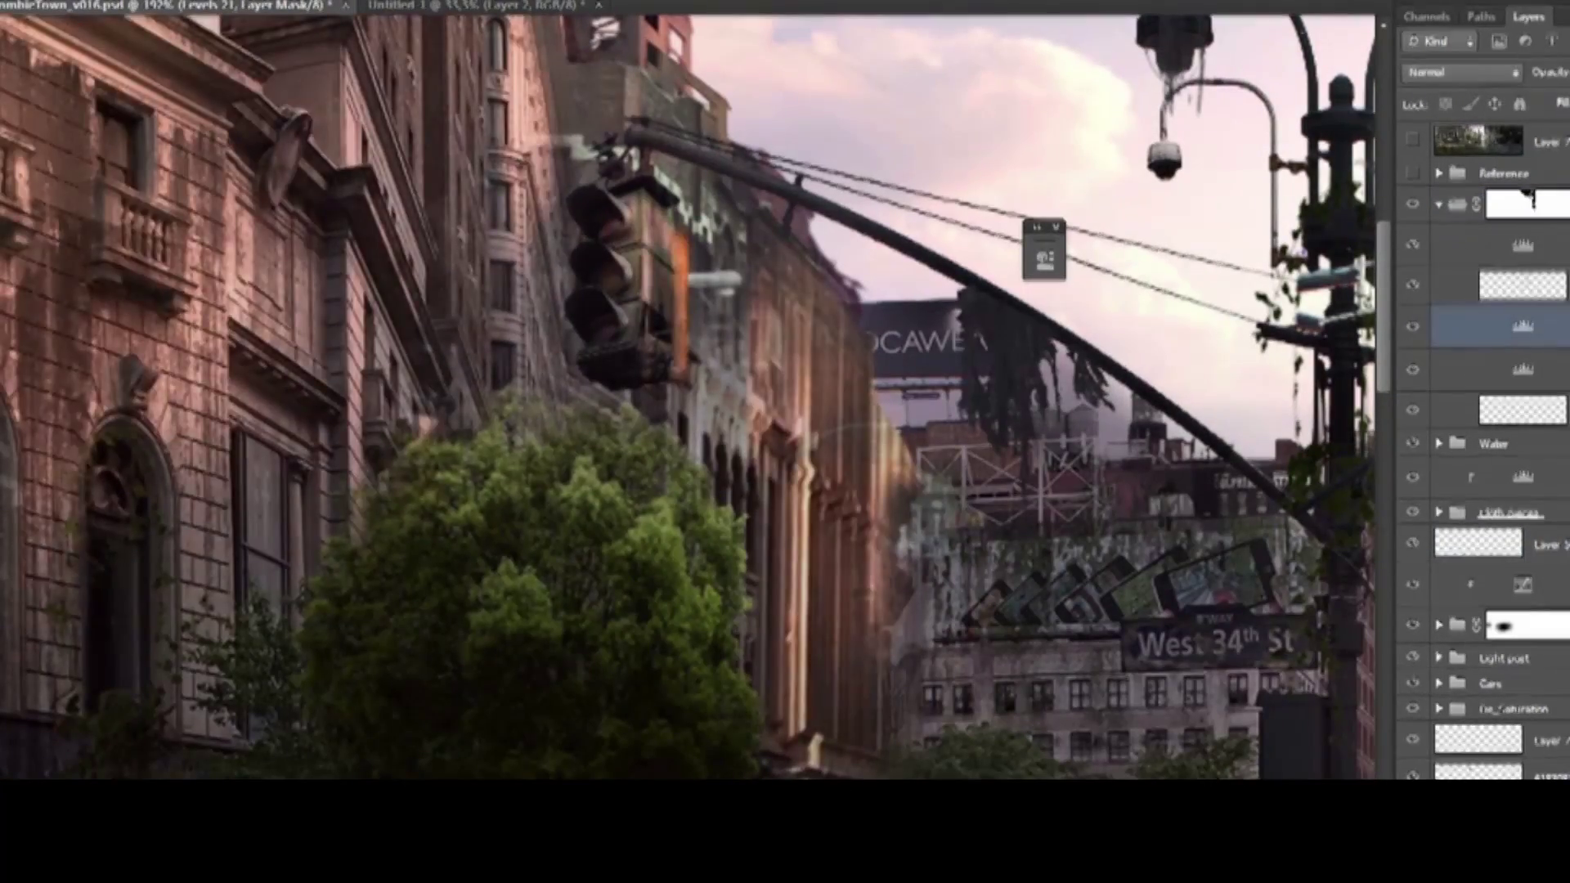
alt+click(1522, 326)
key(ctrl+2)
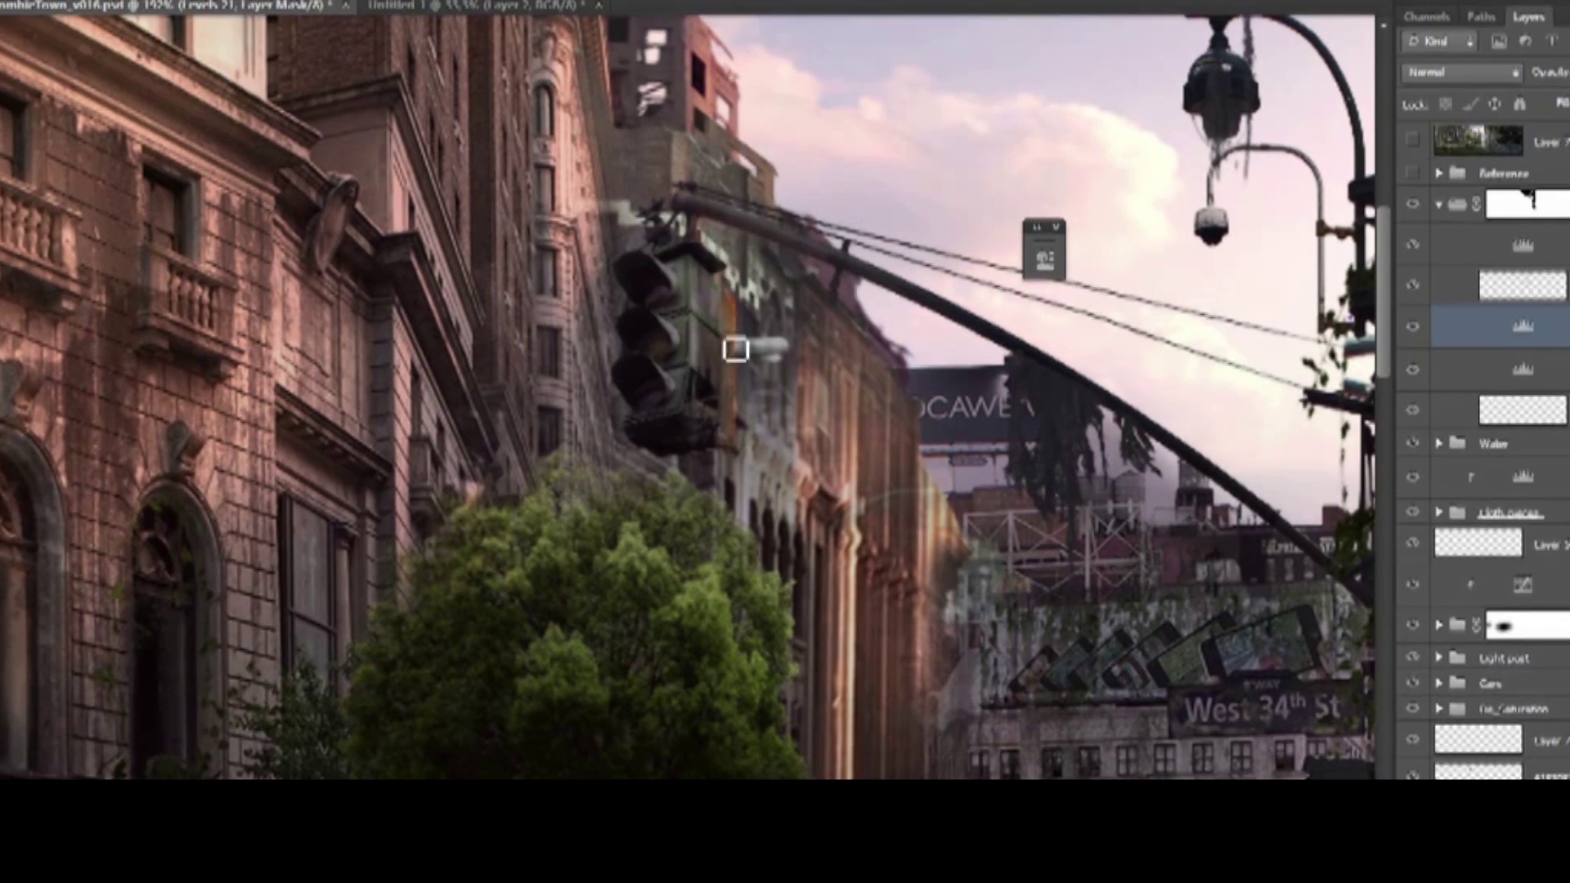
key(ctrl+0)
key(ctrl+plus)
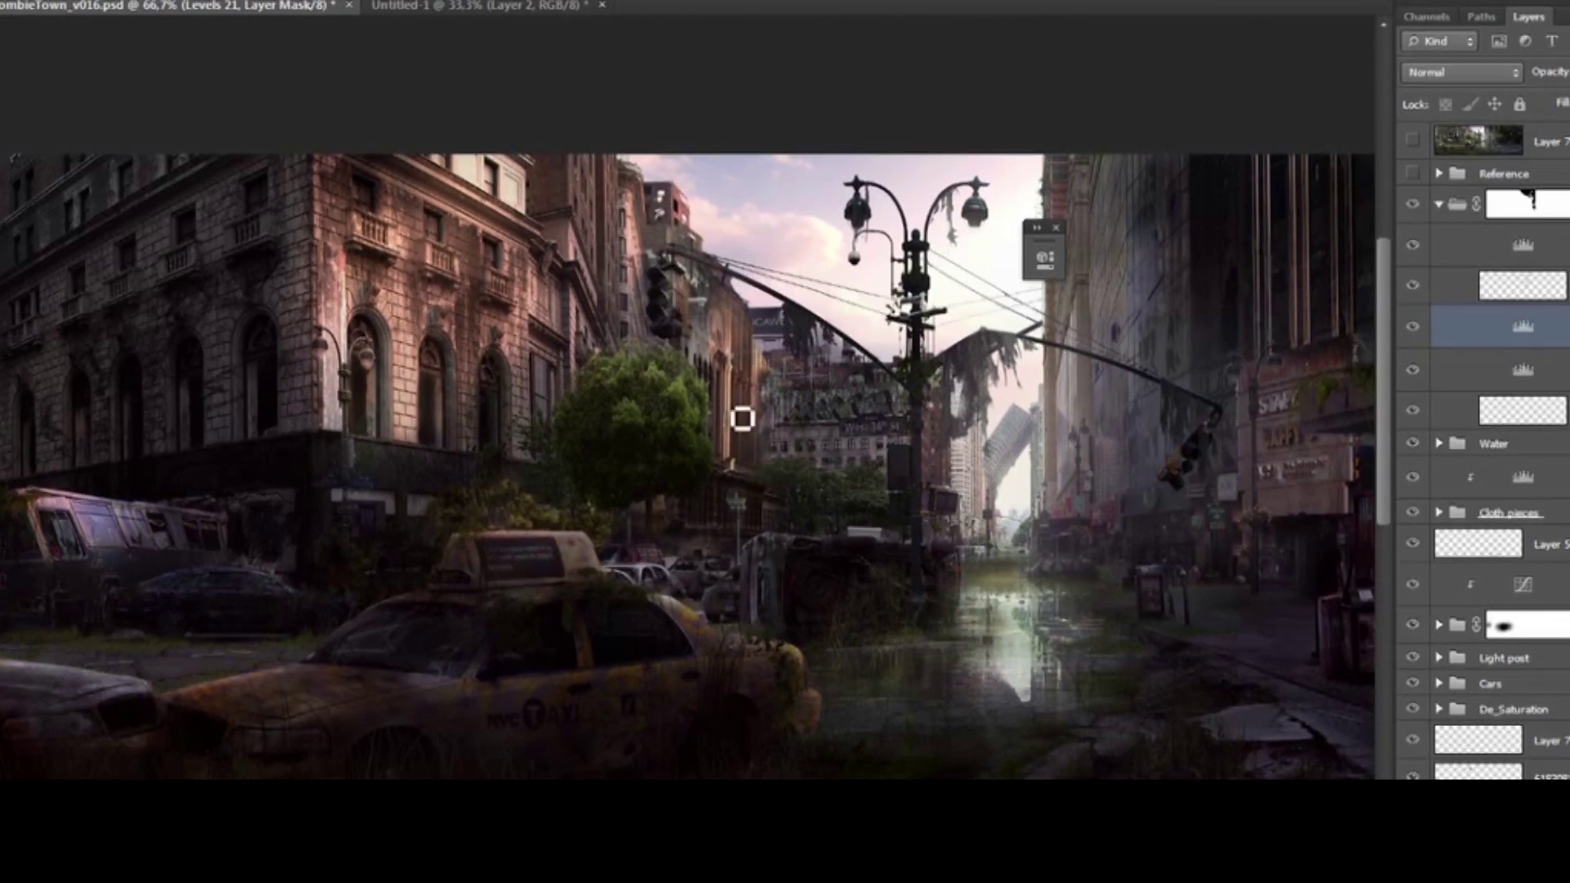
drag(742, 418, 771, 334)
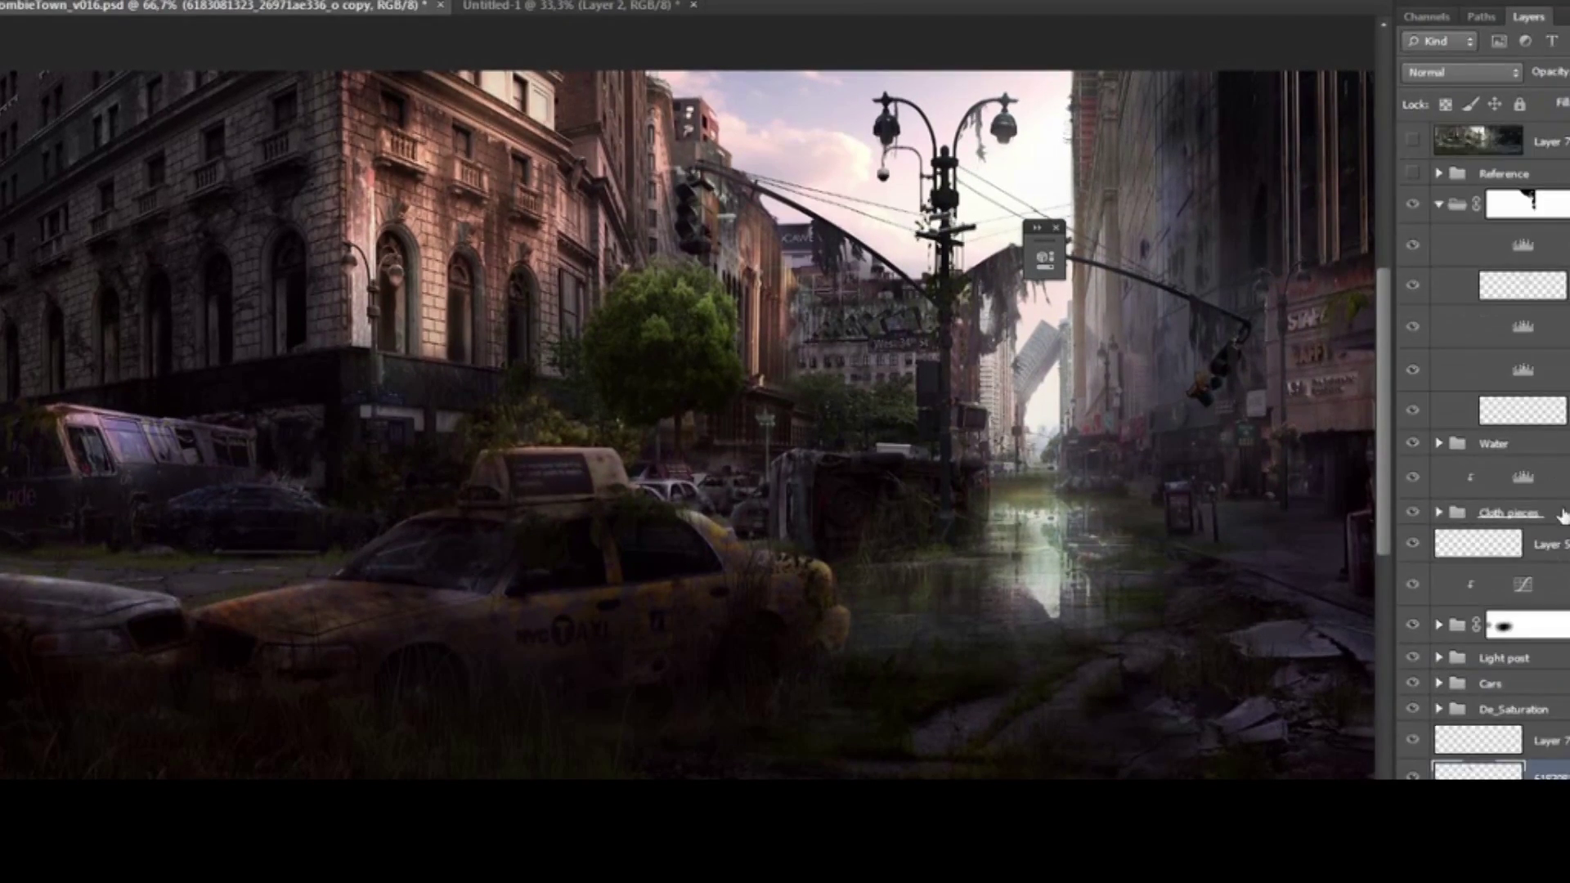
Add a new layer below the traffic light with soft haze around the treetop, and compare it without the Sunlight group
scroll(1505, 245, down, 5)
click(1419, 468)
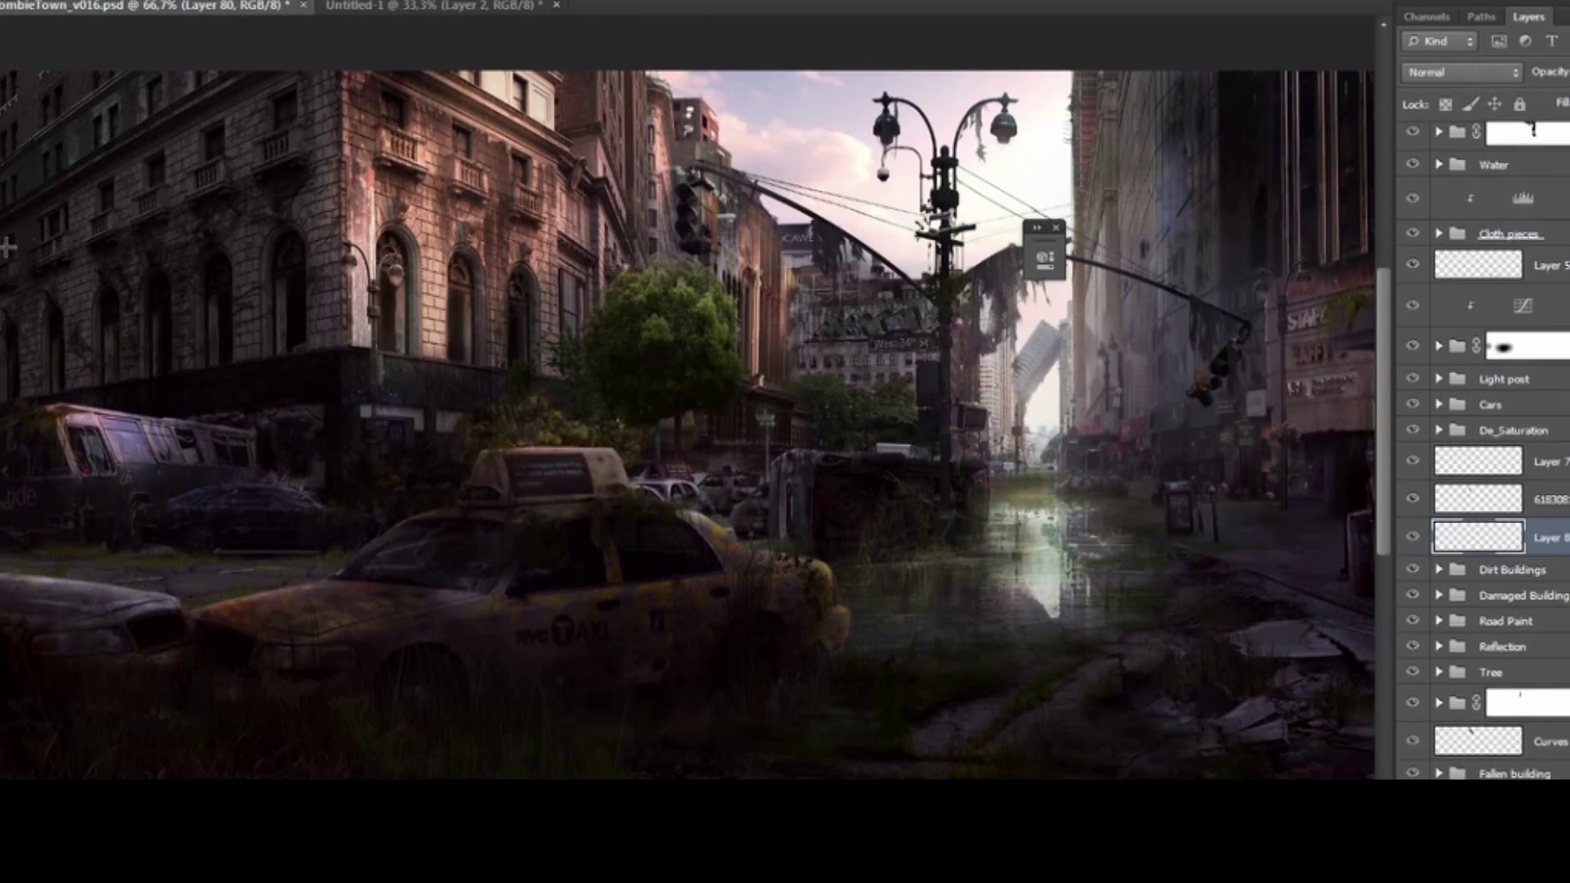
click(1413, 134)
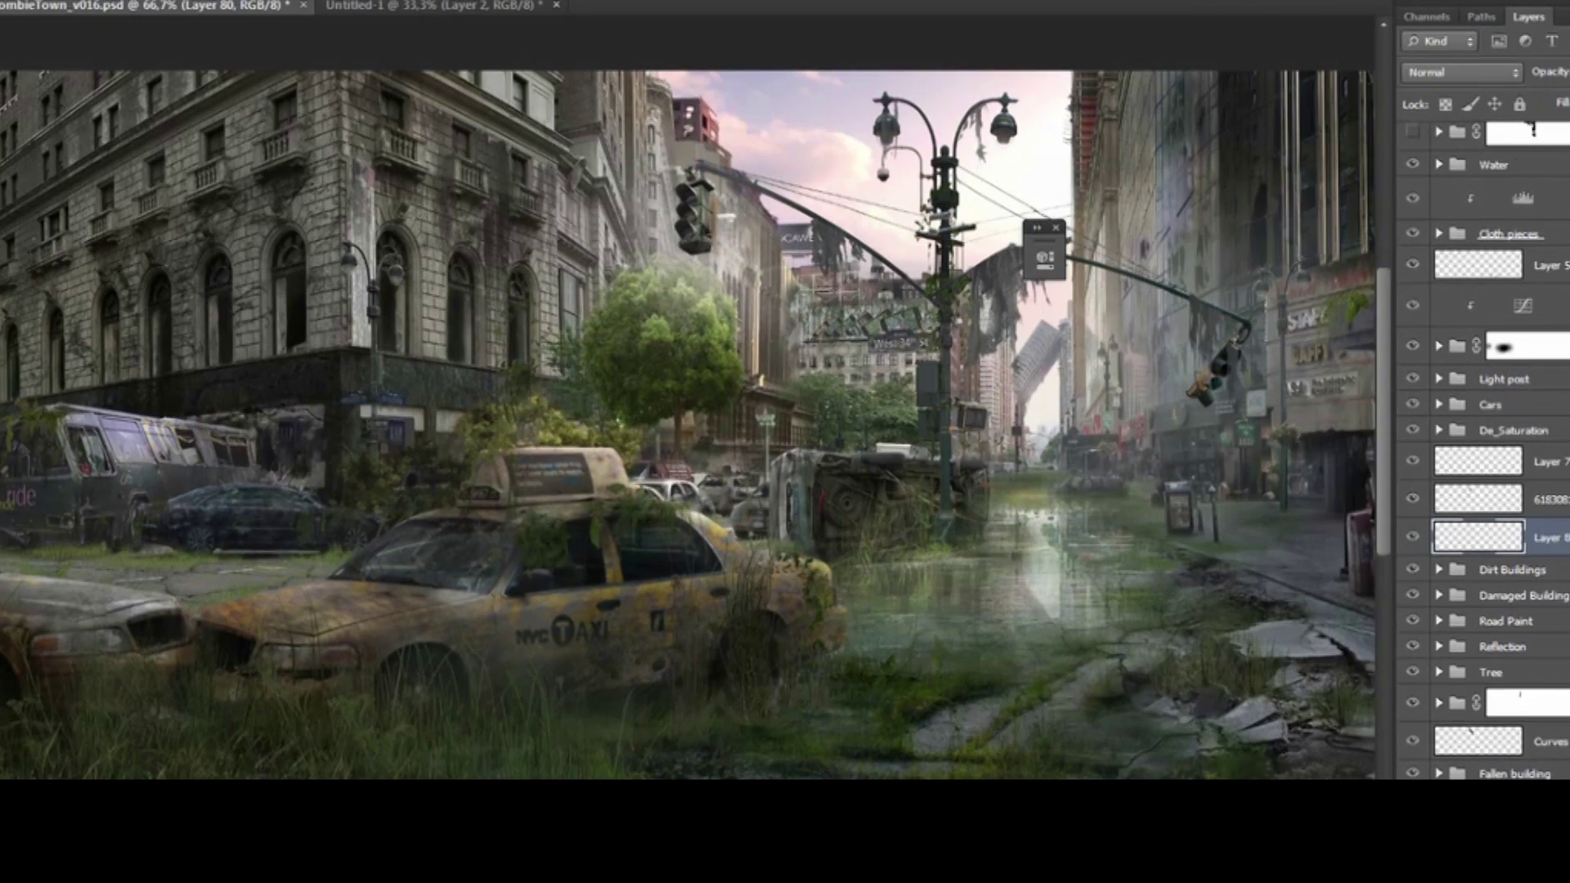
click(1414, 134)
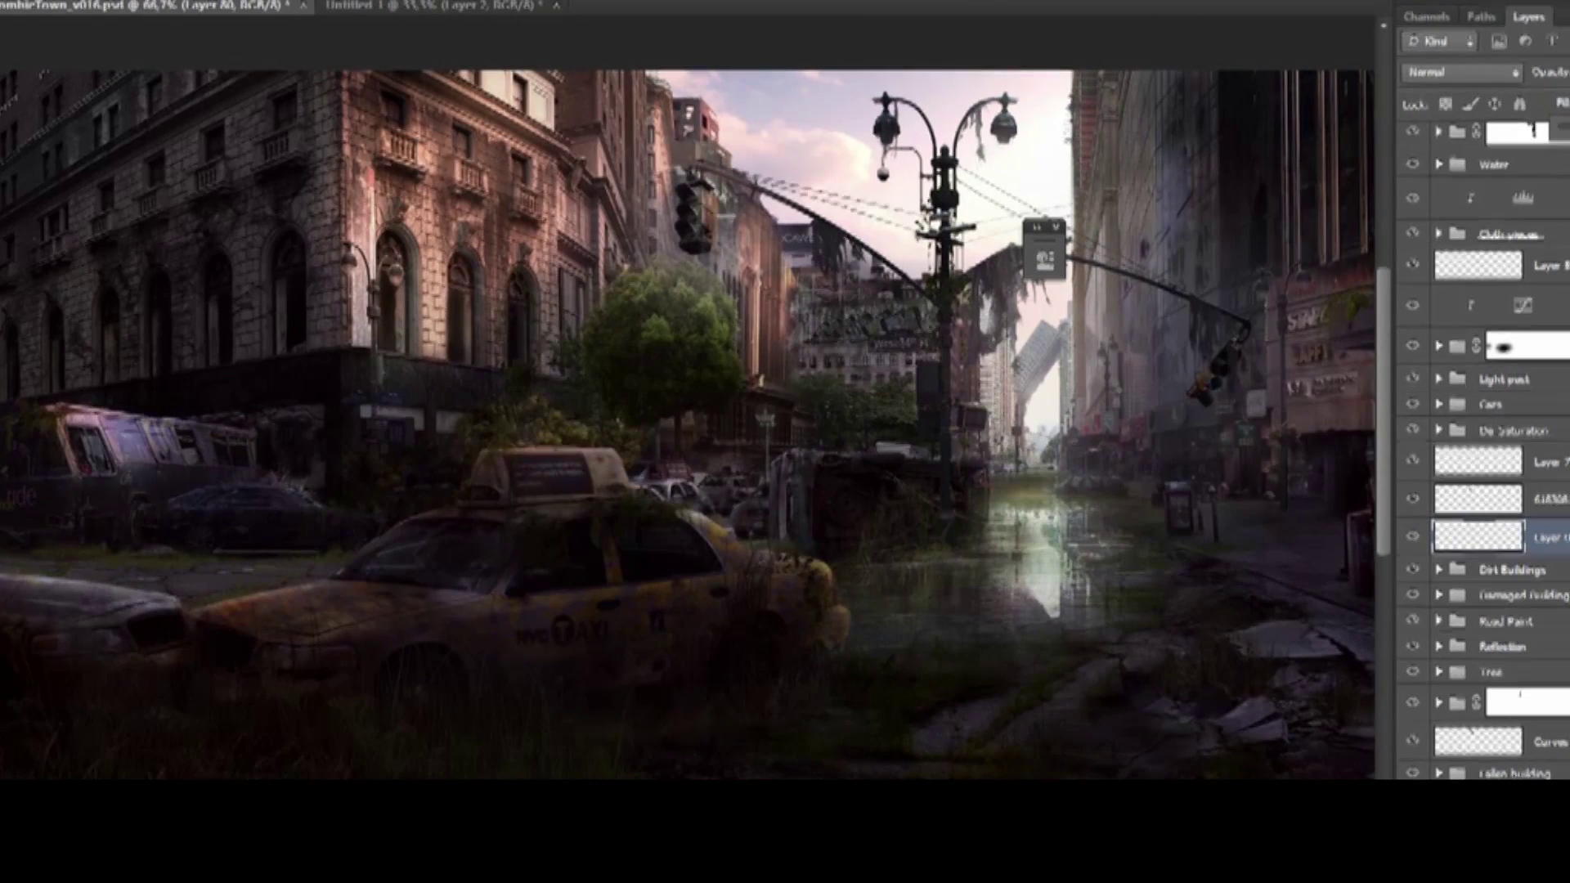
Extend the masked-out area of the Sunlight group around the hanging traffic light, check the whole painting, and save the file
click(1532, 131)
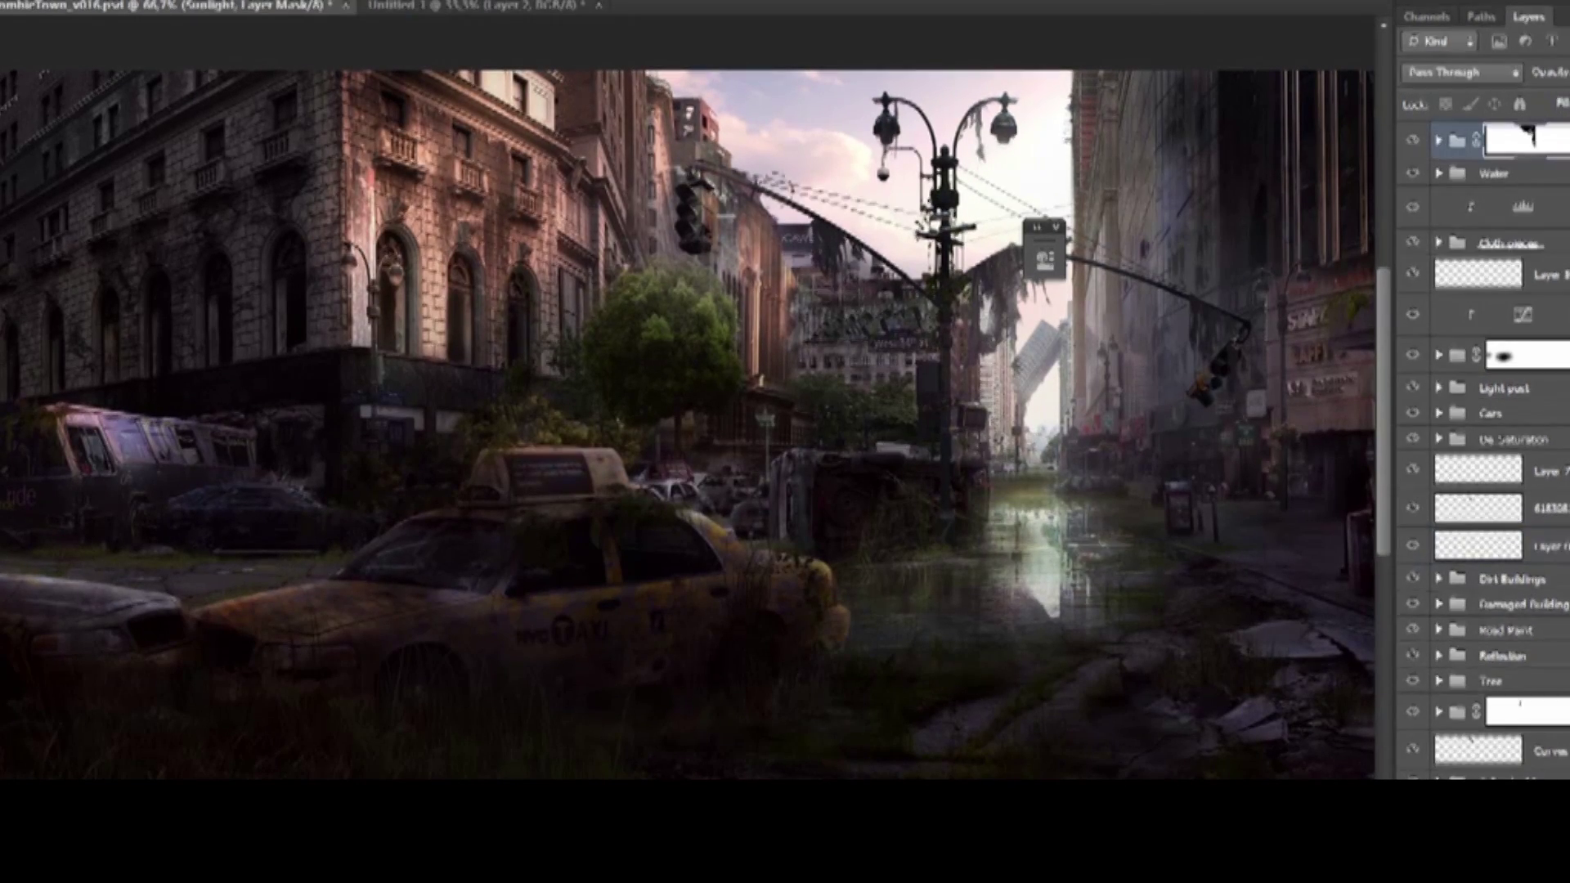
click(1479, 545)
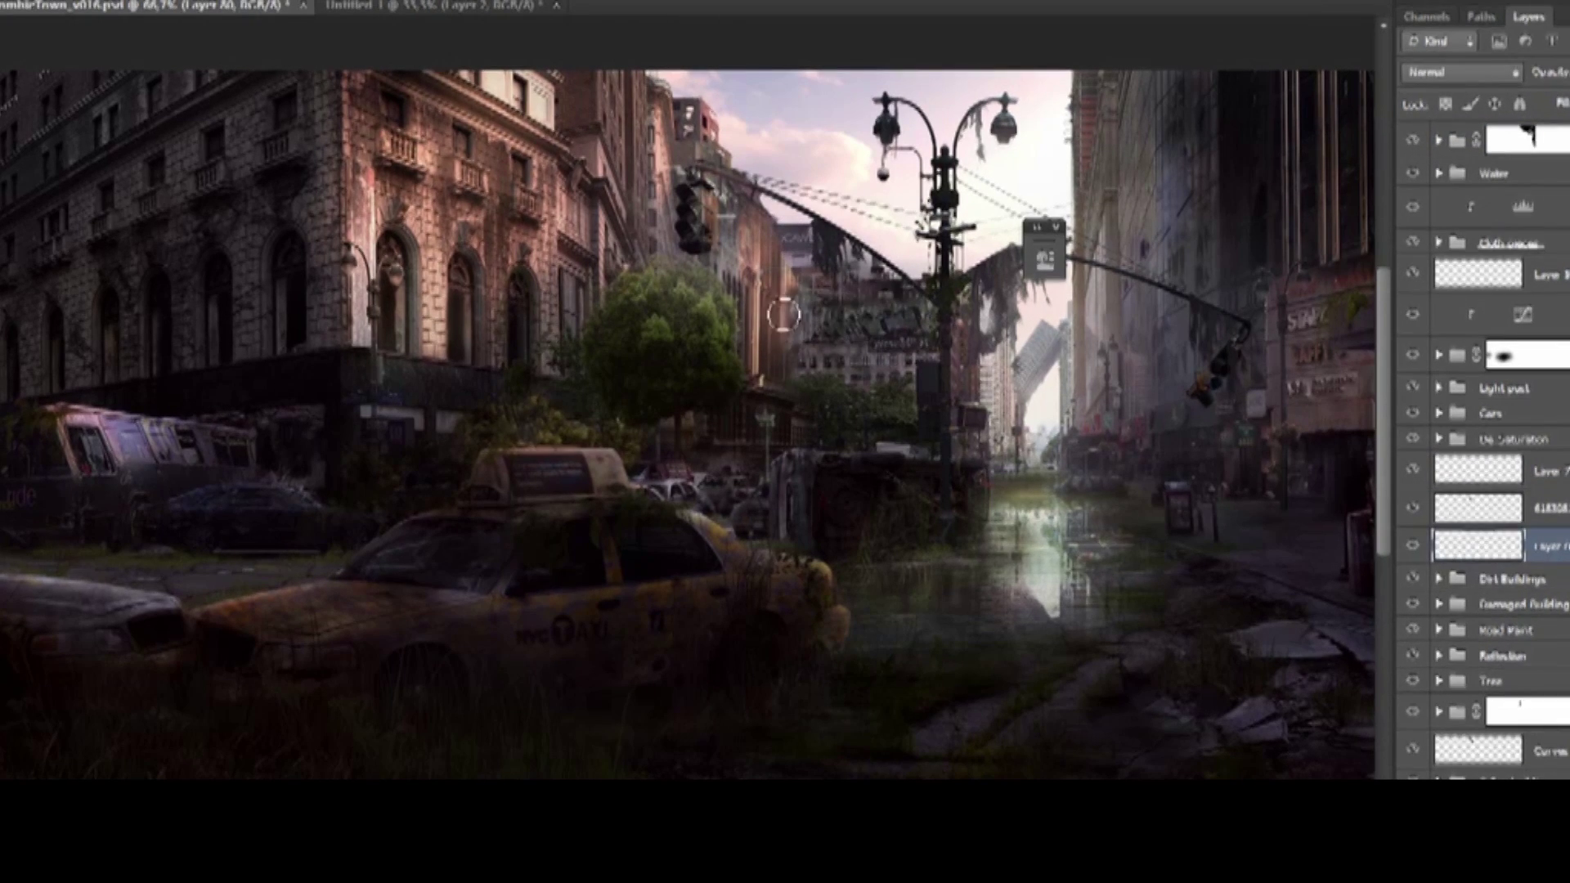
drag(856, 518, 809, 545)
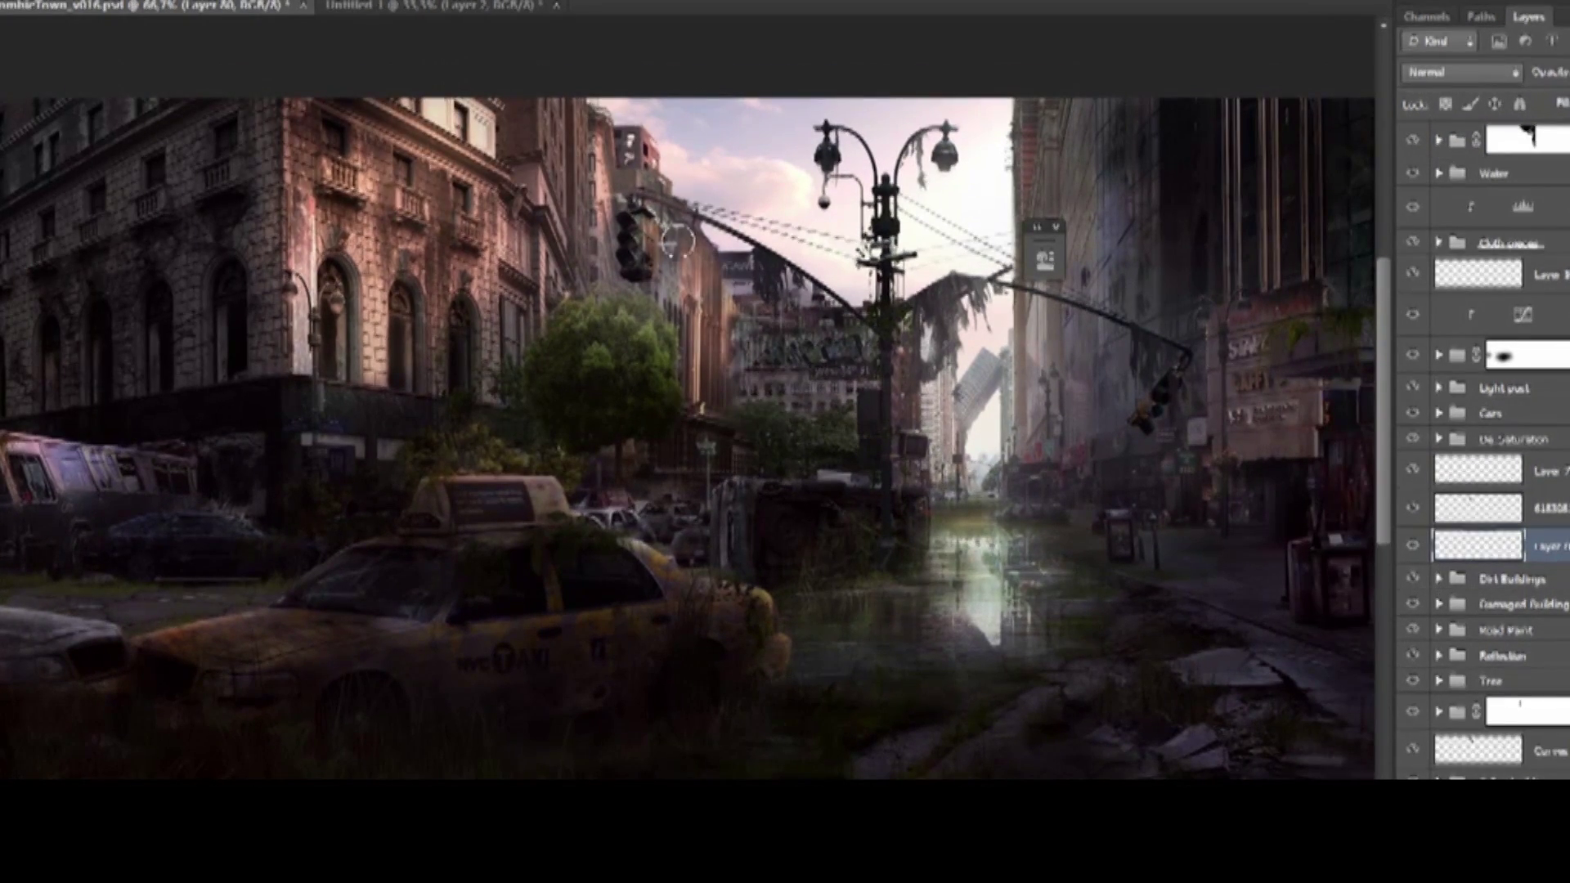
key(ctrl+minus)
key(ctrl+minus)
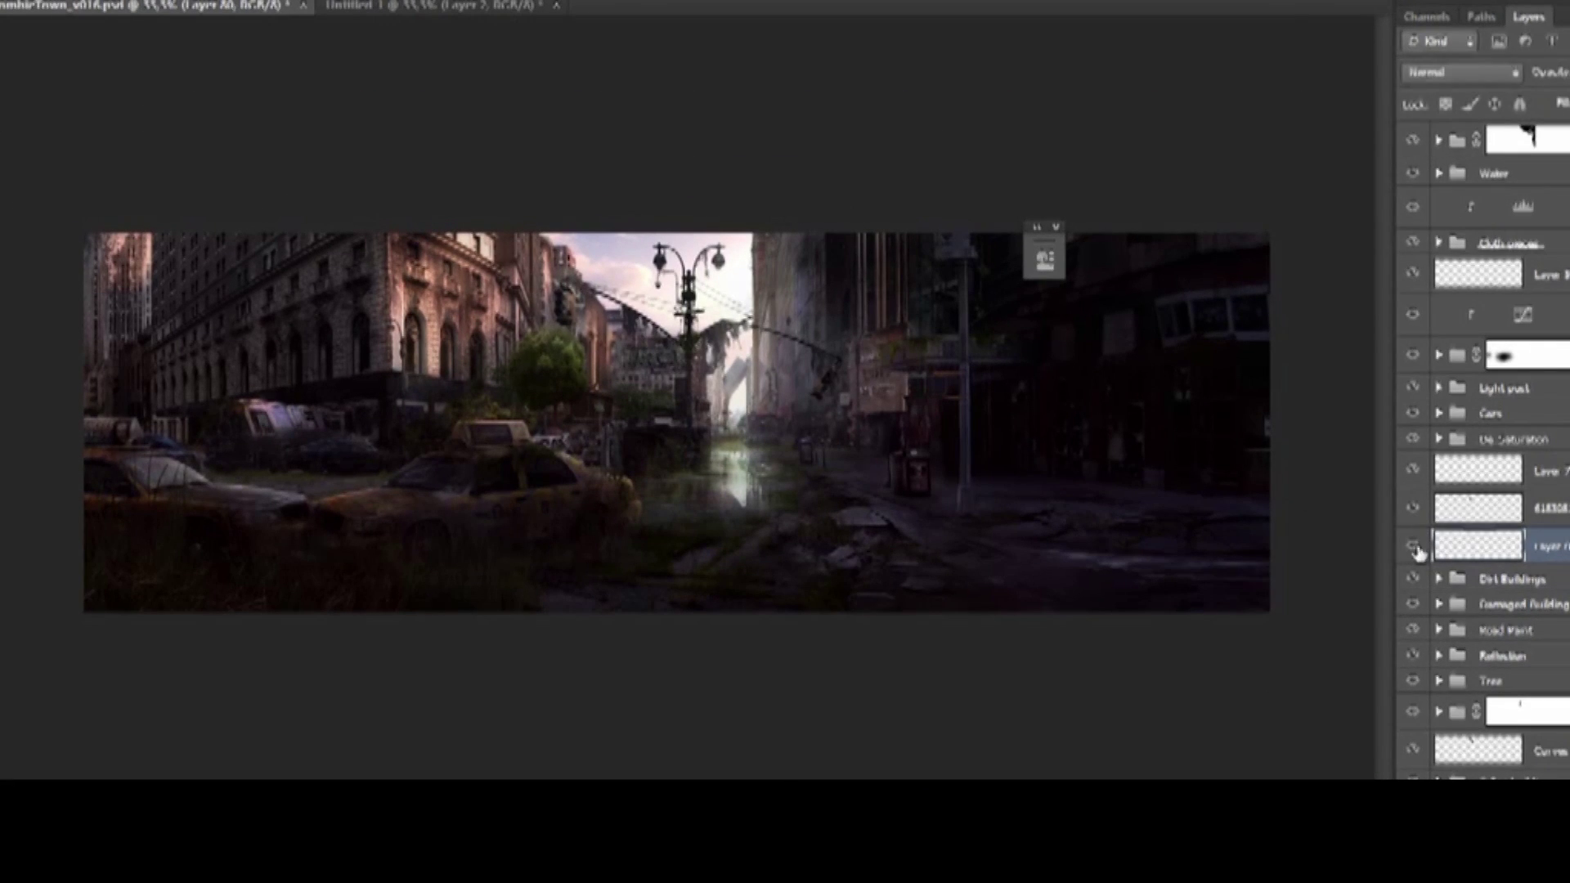
scroll(1466, 252, up, 1)
scroll(1466, 251, up, 1)
key(ctrl+s)
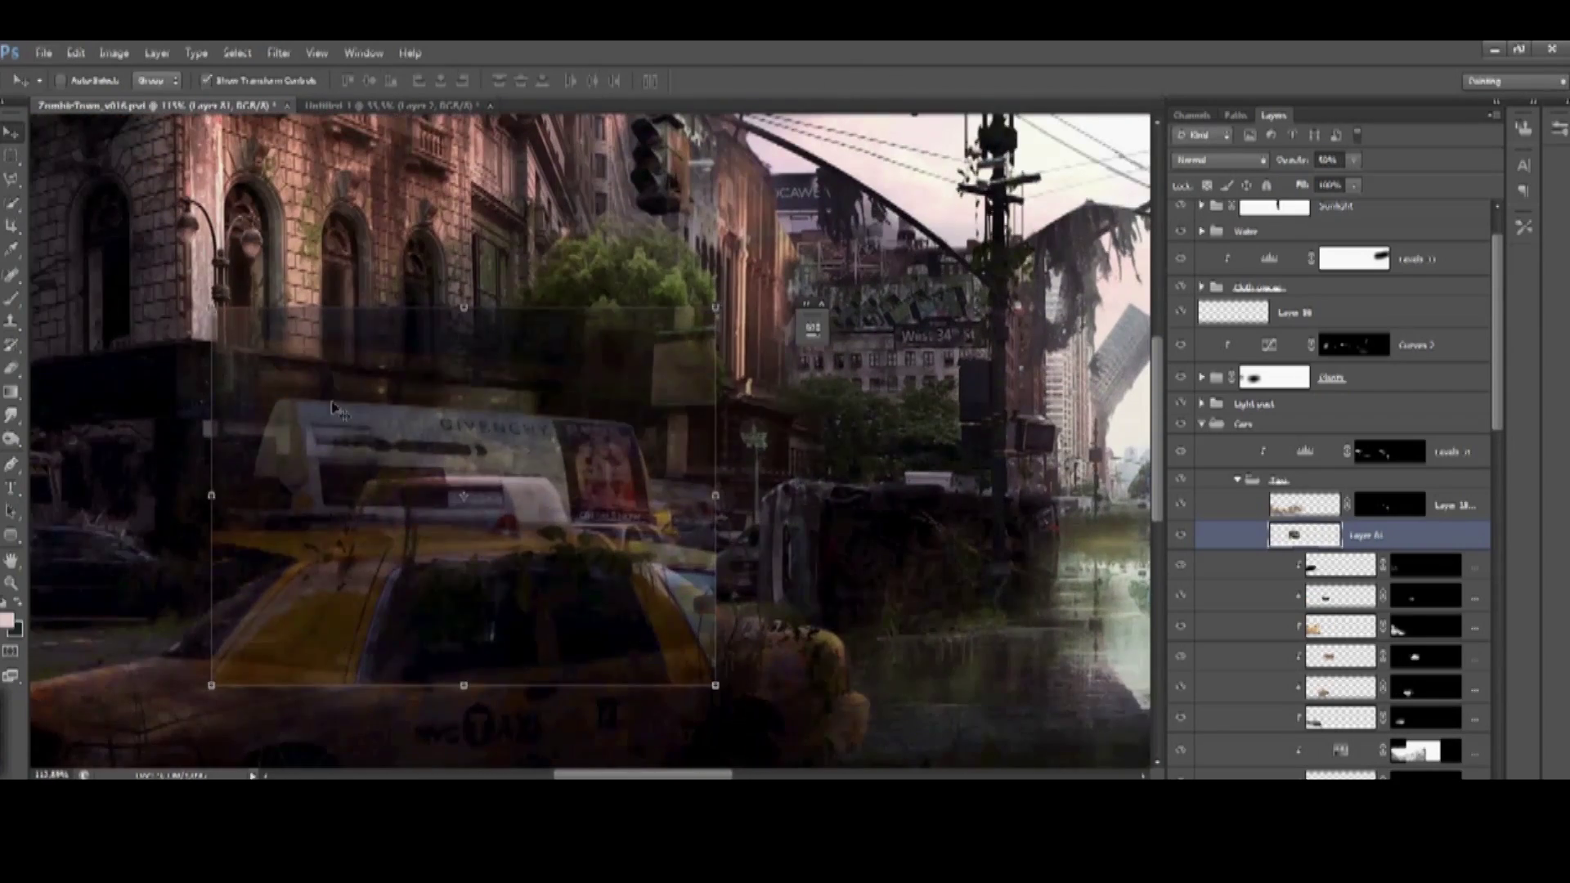
Scale and rotate the Givenchy taxi-roof sign photo onto the yellow taxi's rooftop sign and restore its opacity to 100%
drag(687, 572, 589, 425)
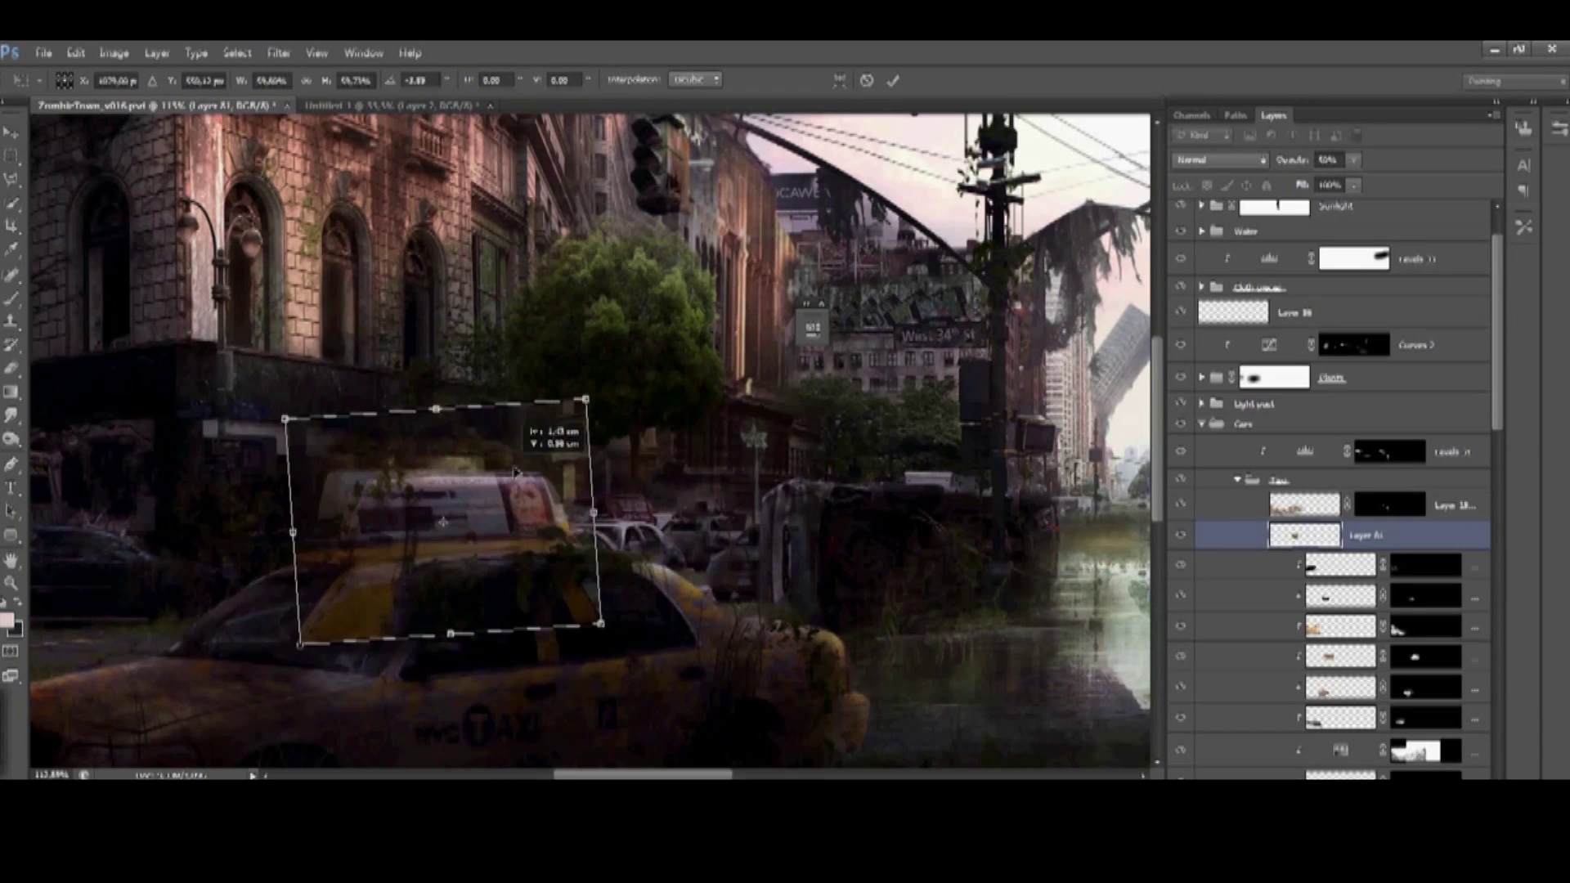
scroll(589, 425, up, 3)
mouse_move(760, 654)
mouse_down()
mouse_move(777, 641)
mouse_move(753, 624)
mouse_move(738, 643)
mouse_up()
drag(686, 368, 673, 366)
key(Return)
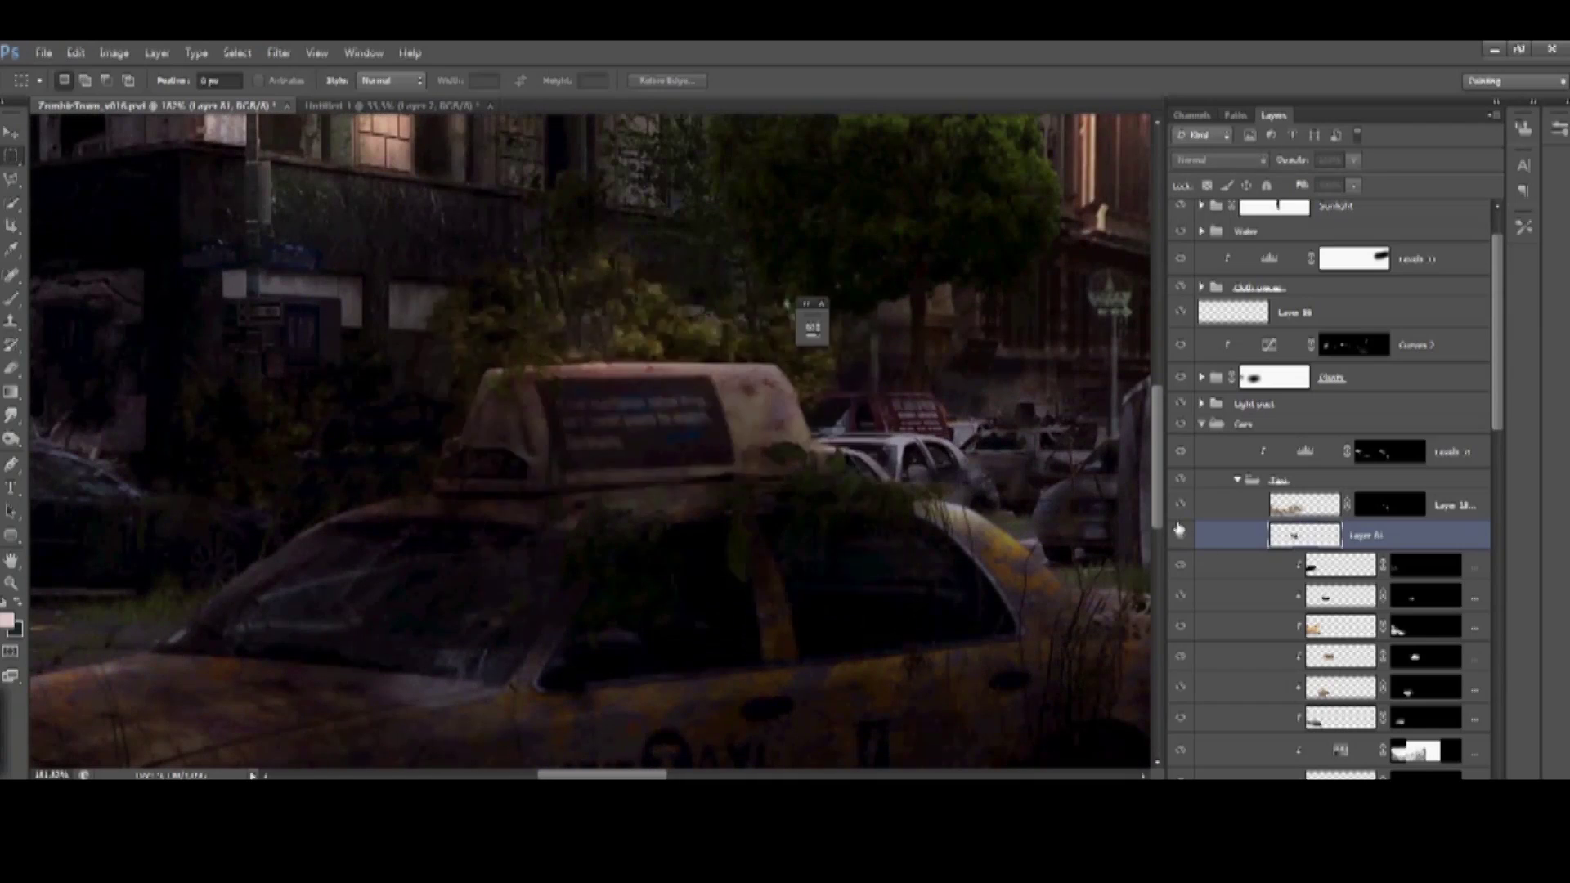
click(1178, 530)
key(v)
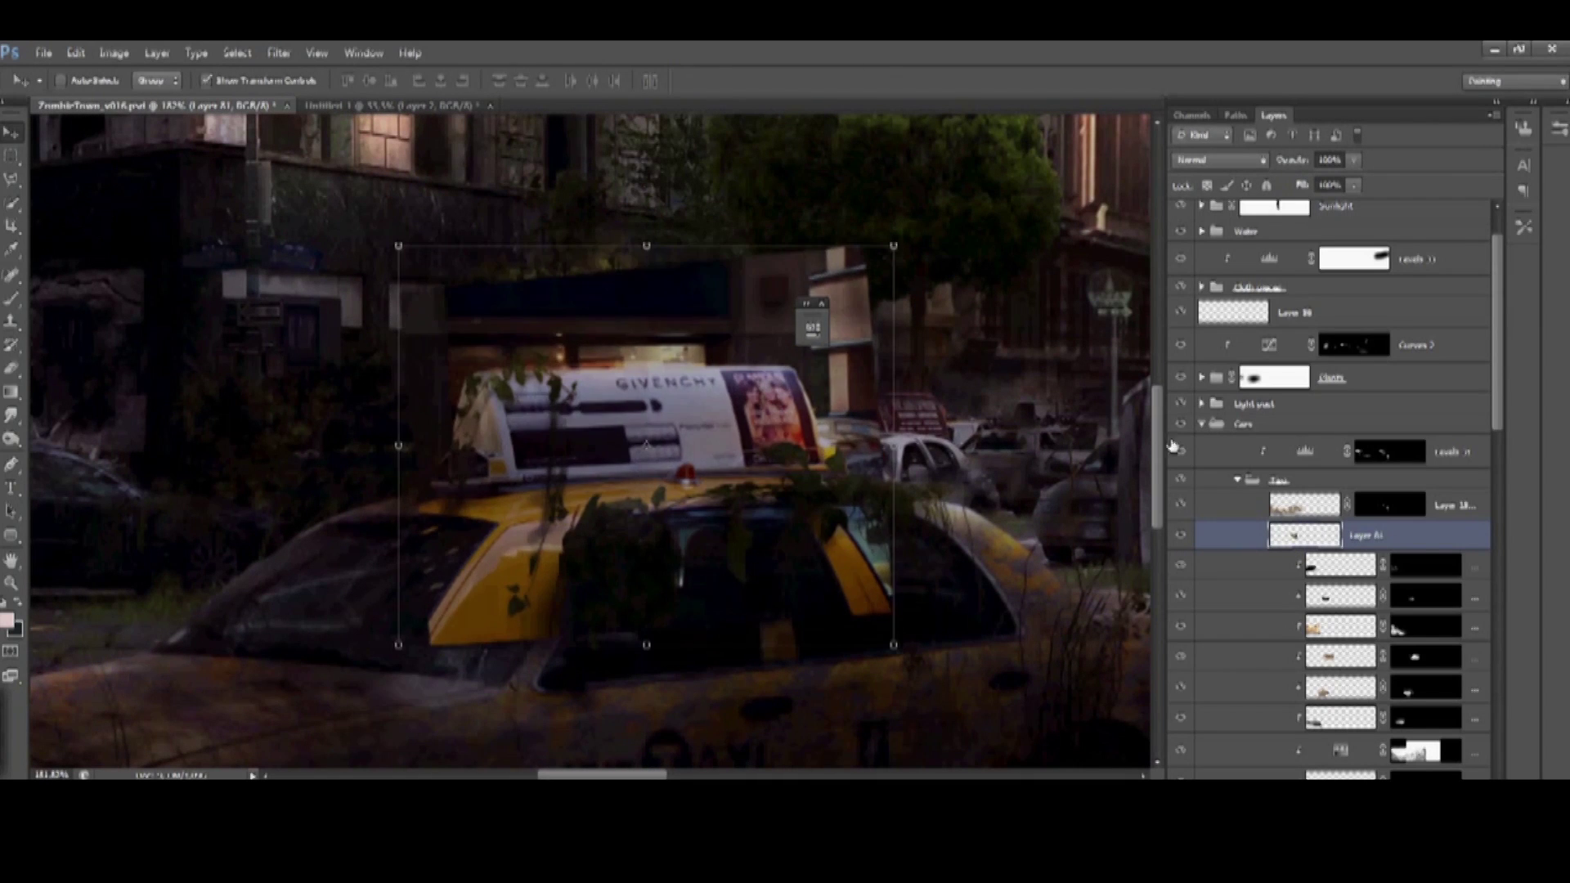
Add a black mask to the sign photo and paint in only the rooftop sign, cleaning up its edges
key(b)
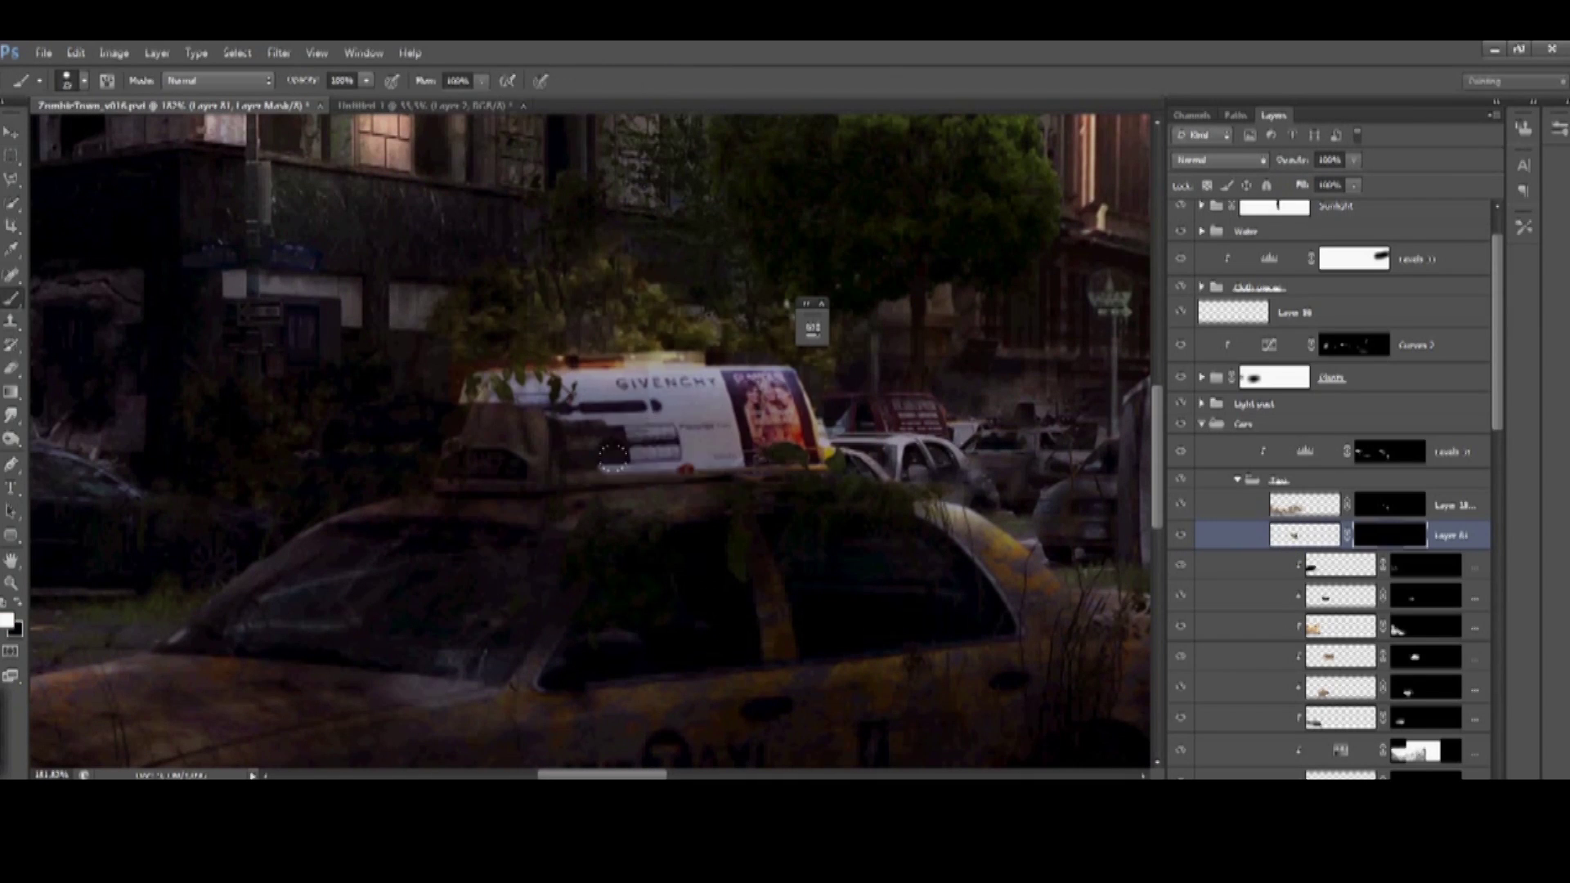
drag(454, 468, 391, 380)
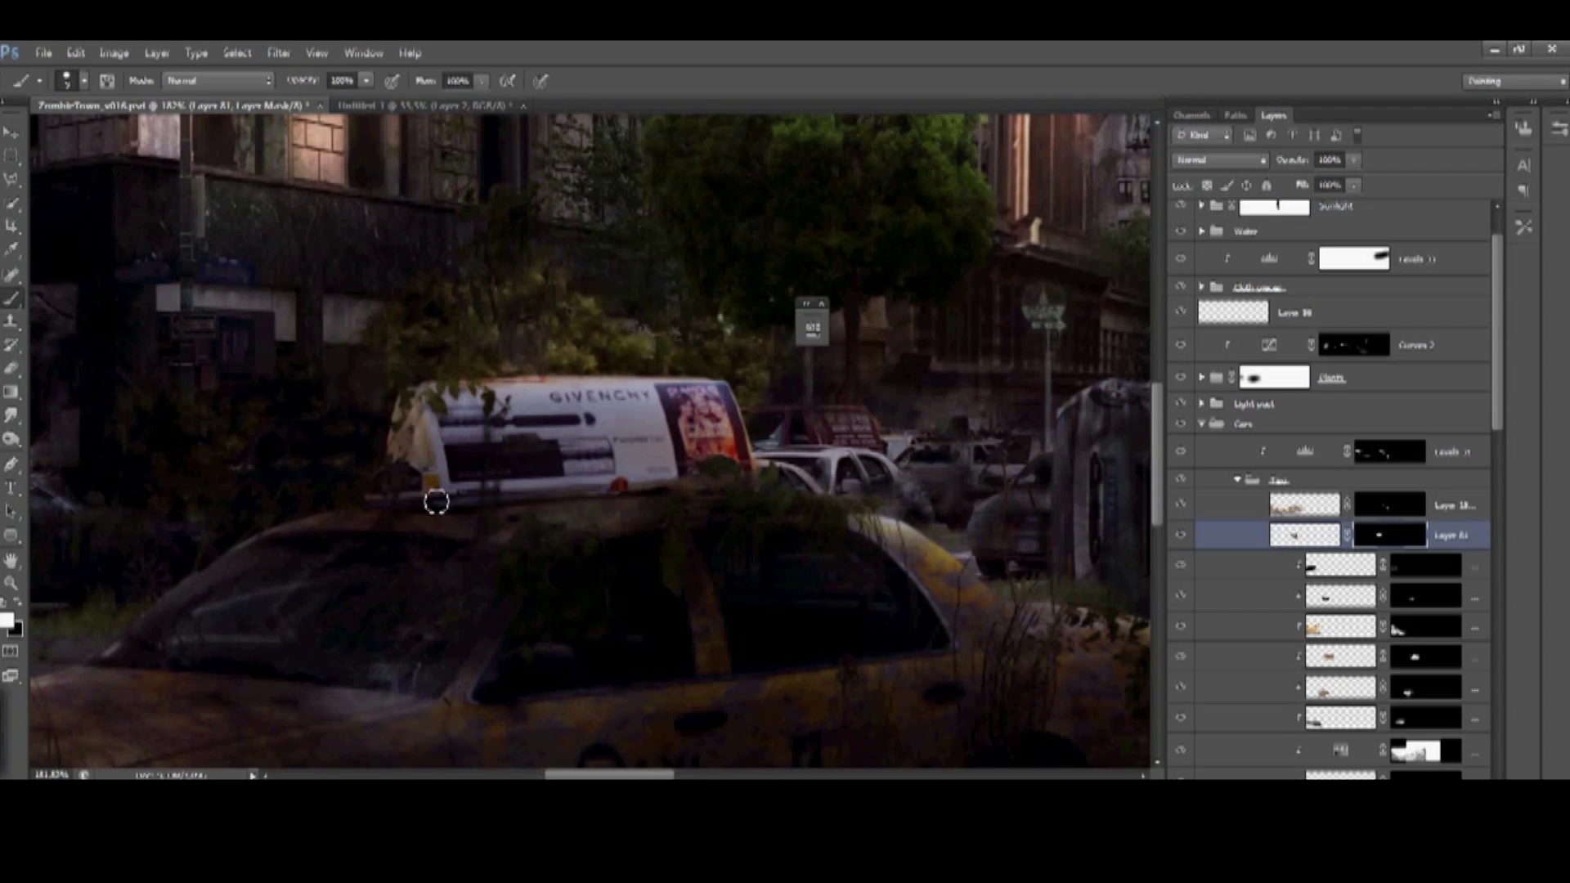
drag(805, 458, 852, 481)
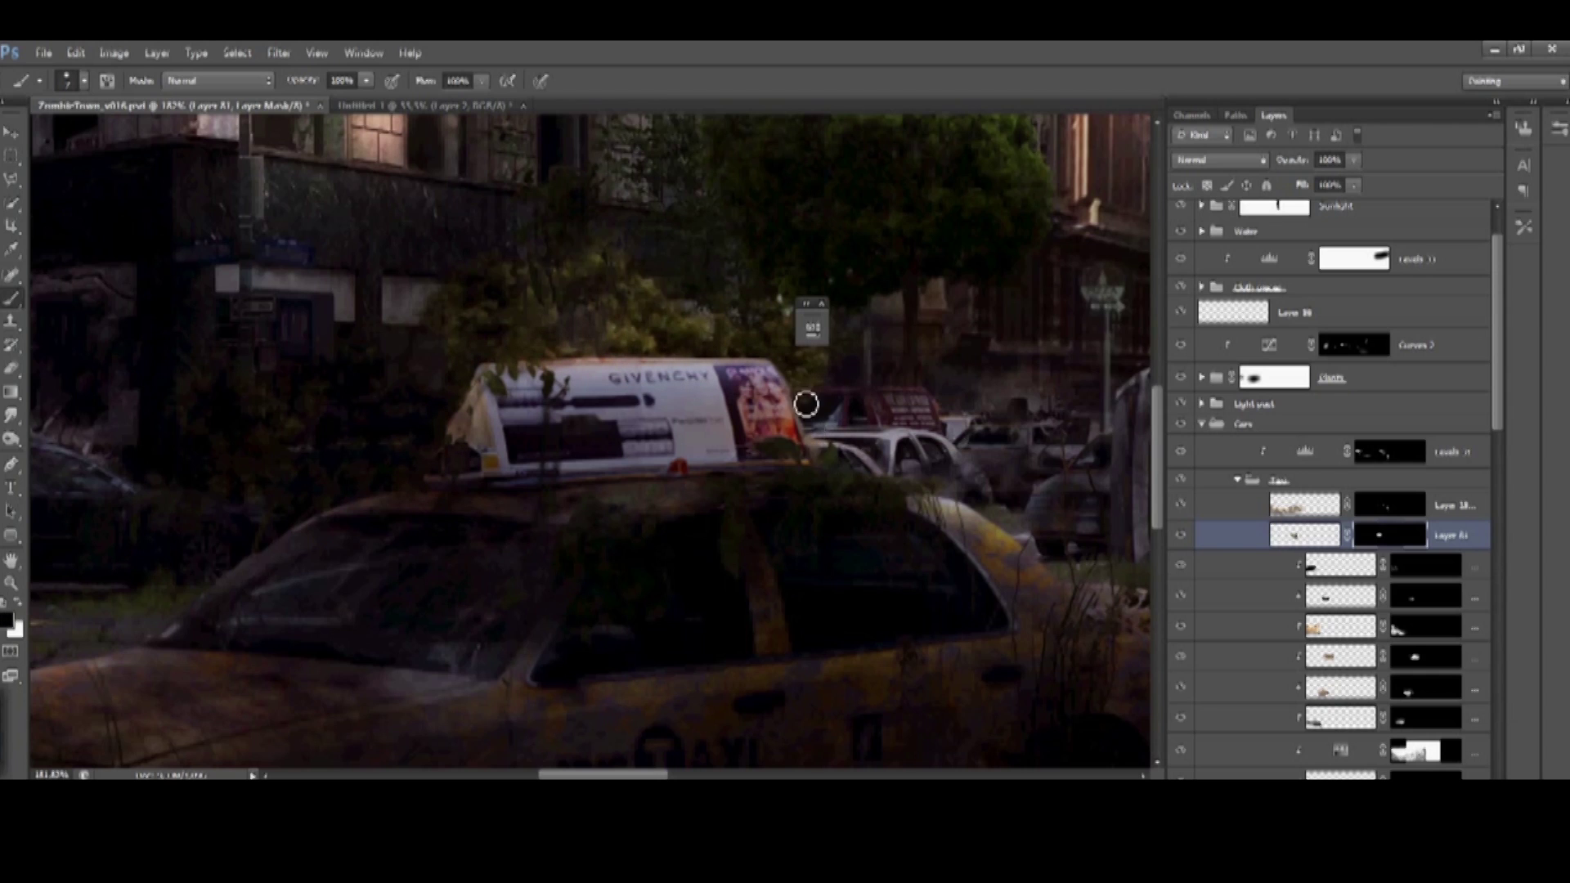
drag(470, 466, 980, 457)
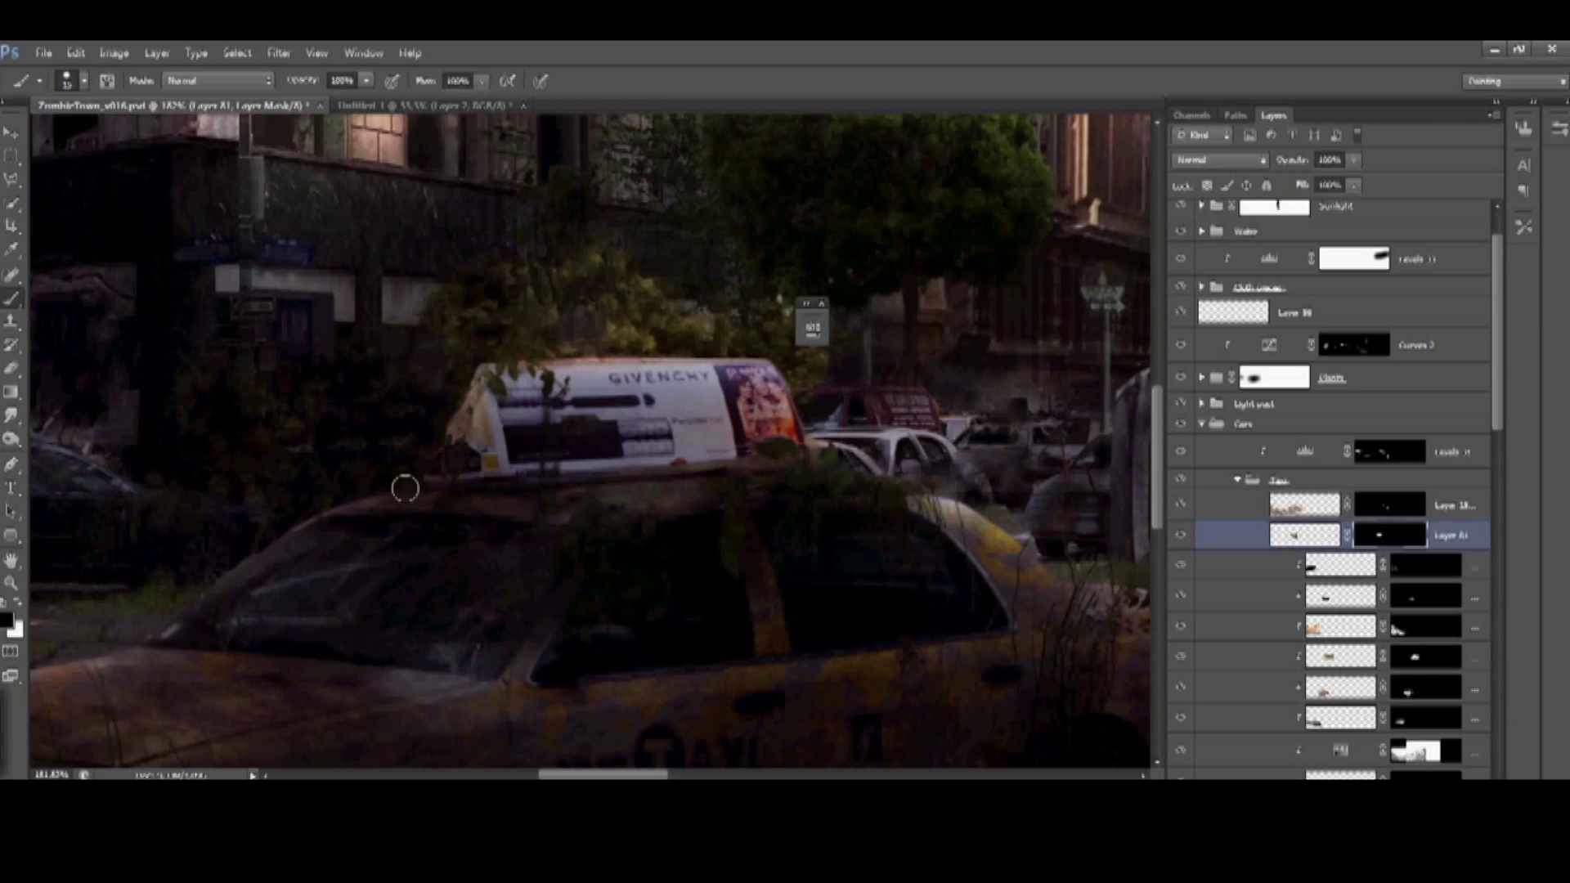
key(v)
key(ctrl+l)
key(Escape)
click(1304, 535)
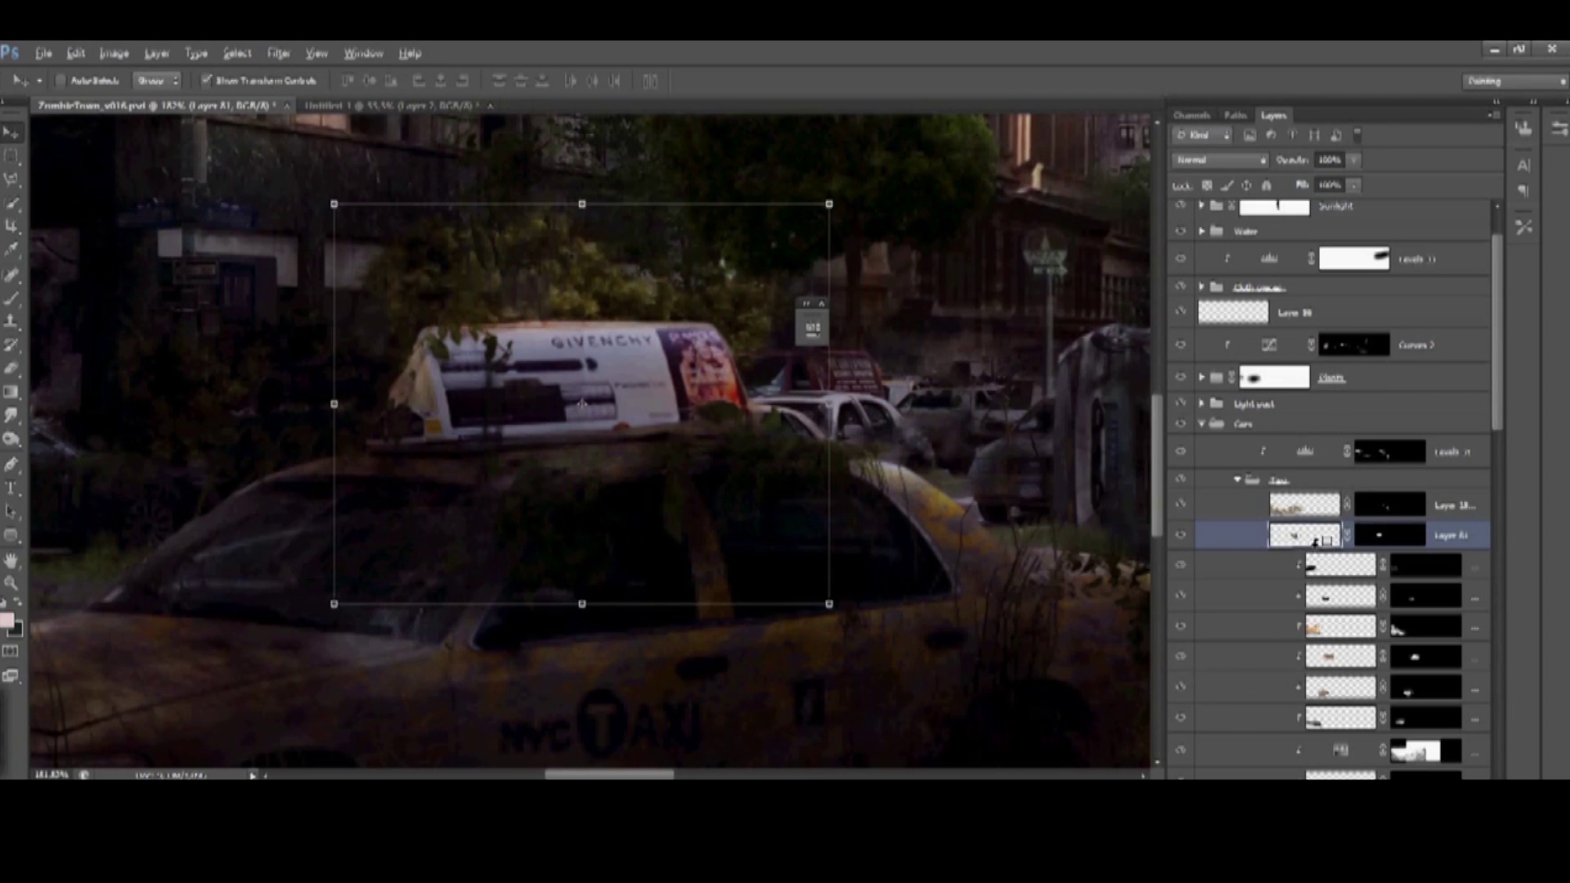
key(ctrl+l)
drag(1233, 640, 1167, 641)
click(1113, 432)
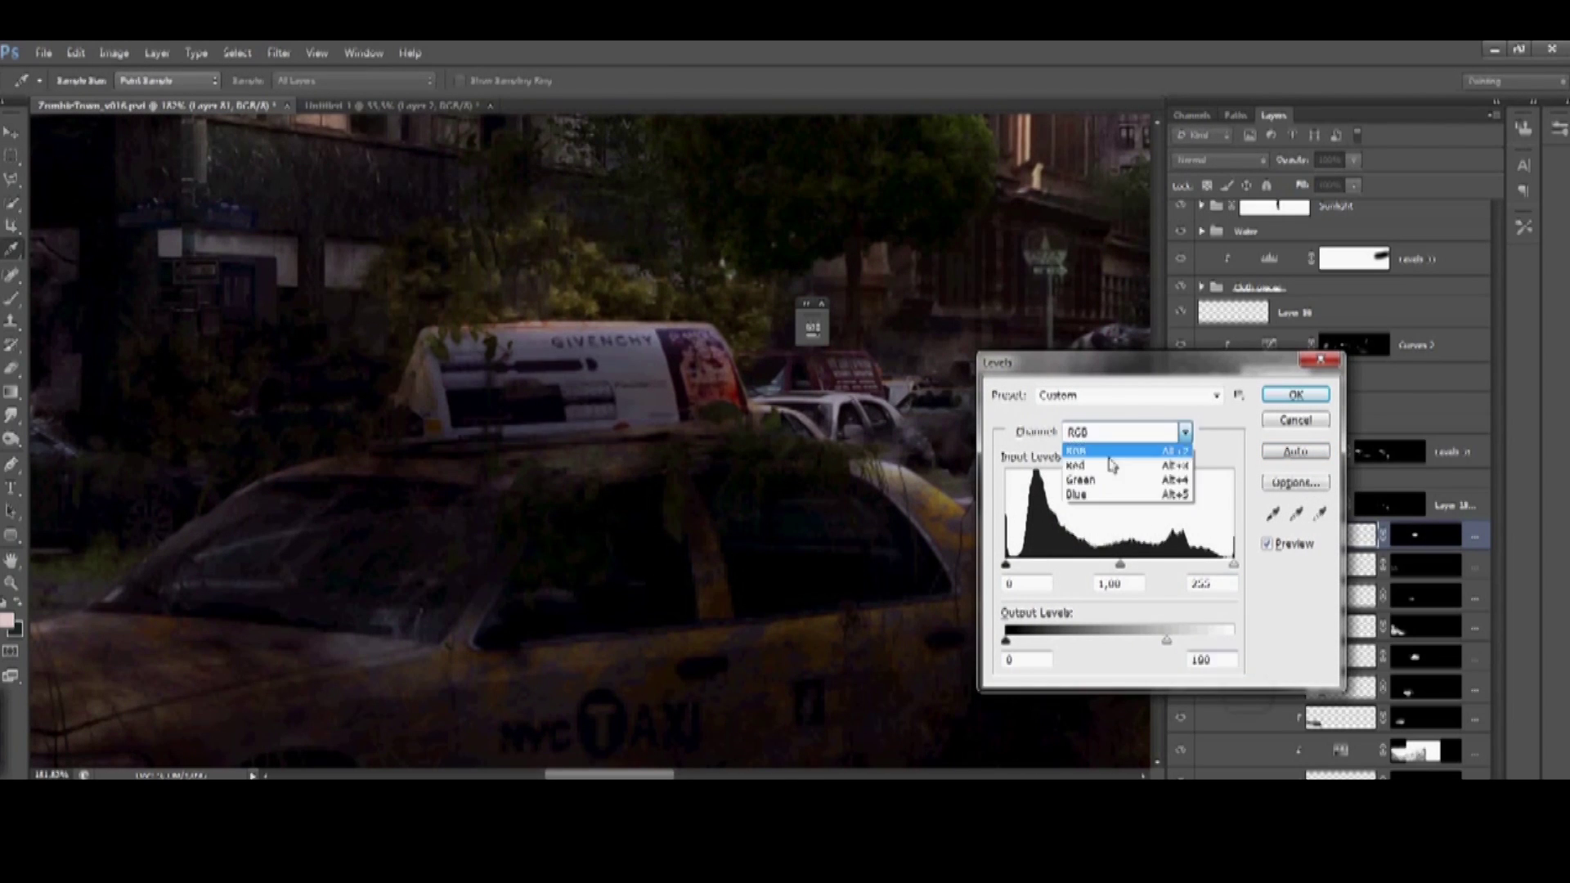
click(1112, 465)
key(Escape)
Hide the Sunlight group and recolor the sign photo with Match Color, using Untitled-1 as source and adjusting the color intensity
scroll(1324, 408, up, 2)
click(1180, 266)
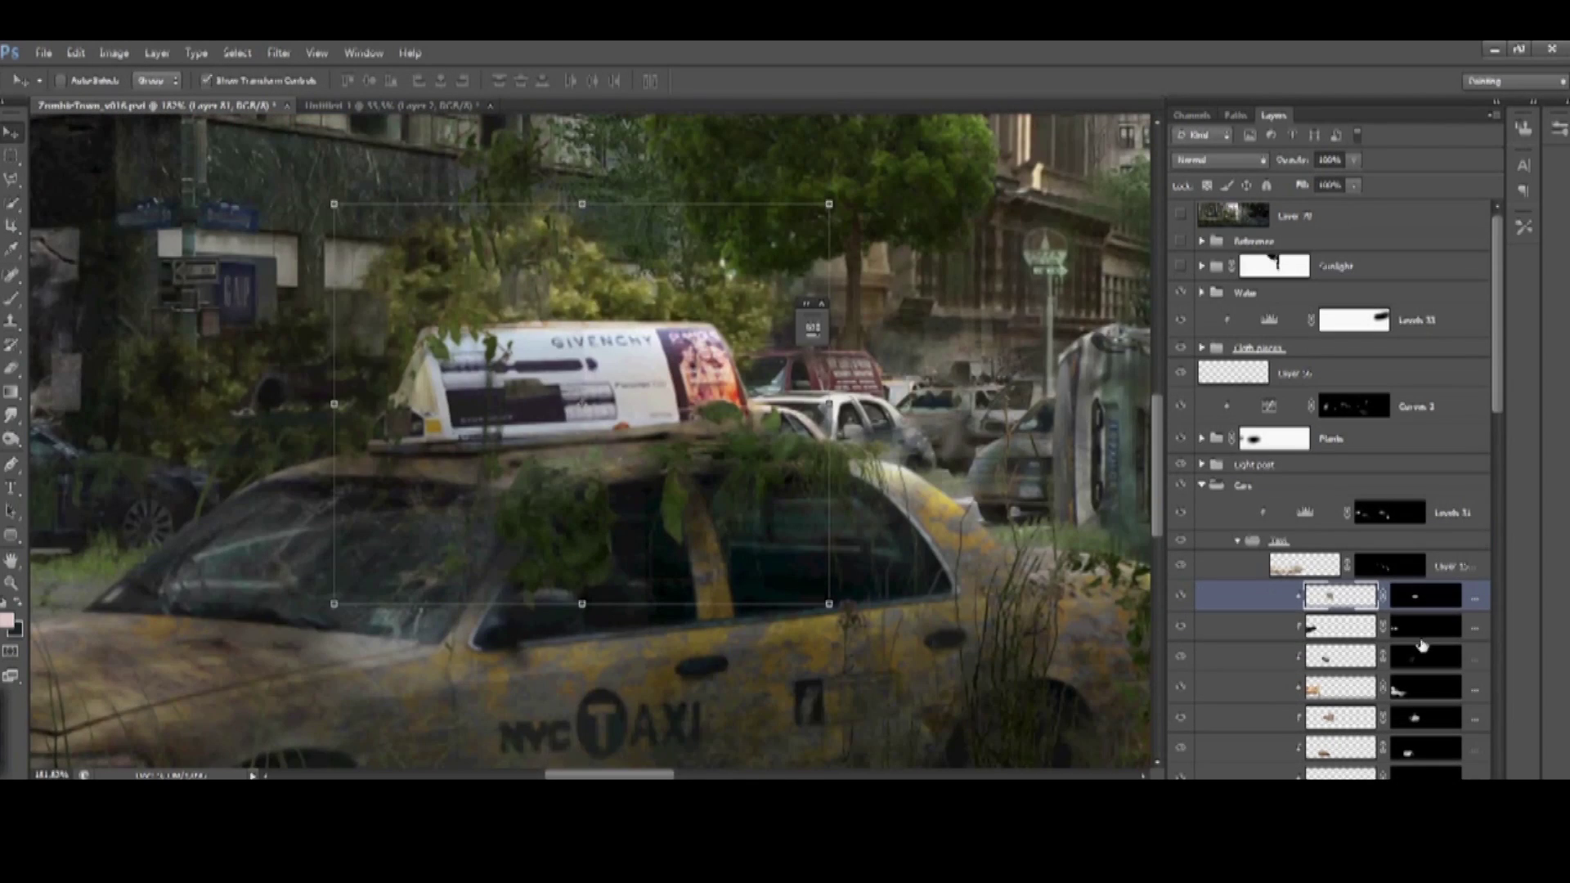
key(i)
click(114, 52)
click(352, 477)
click(947, 537)
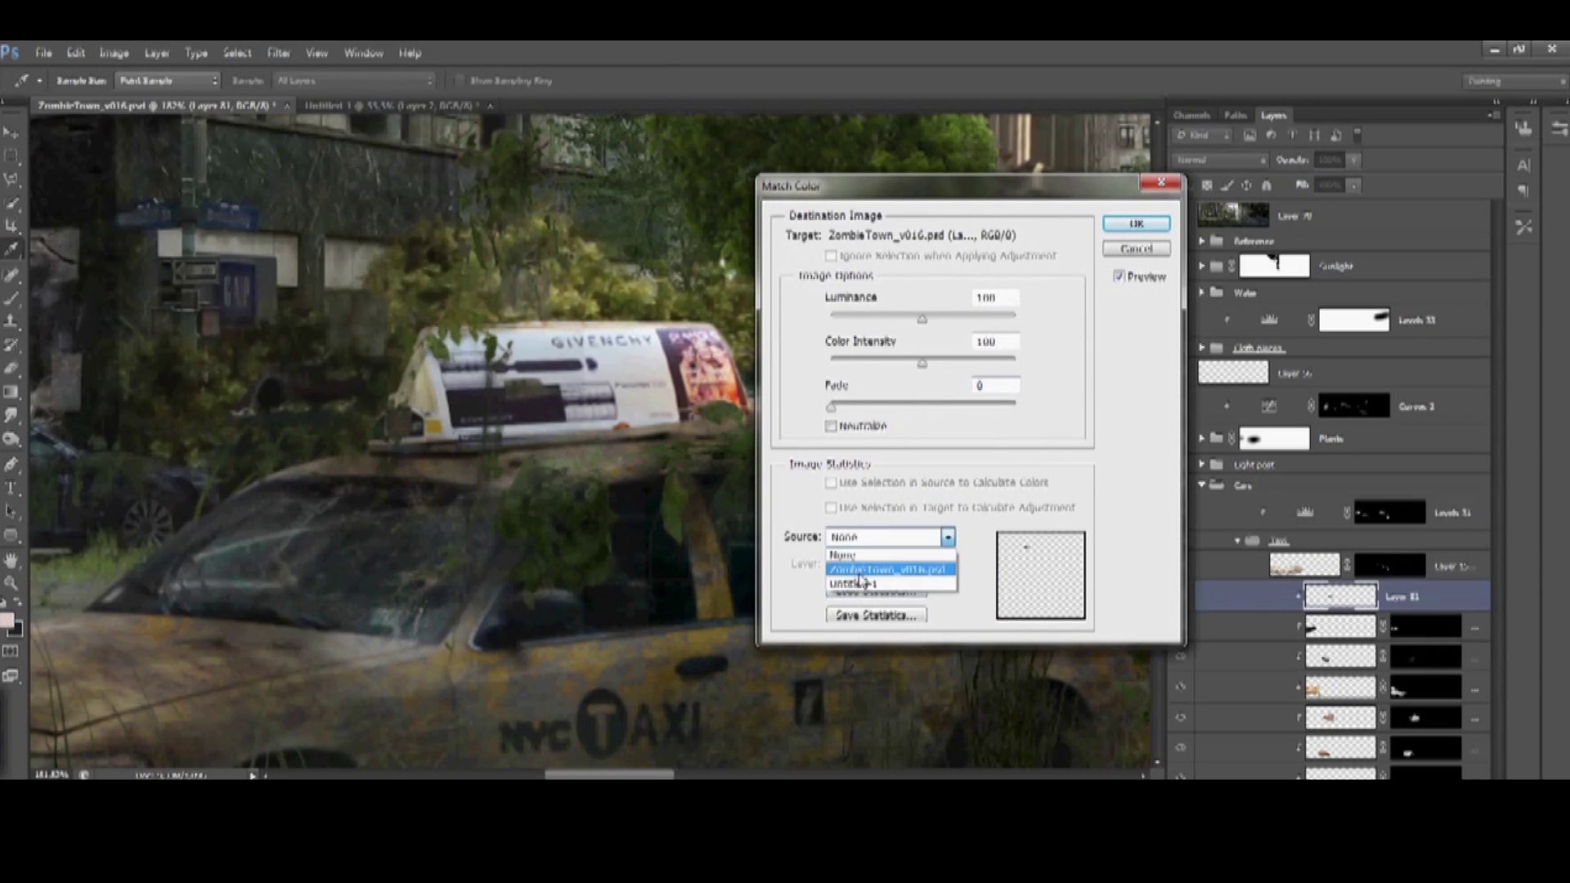
click(852, 583)
drag(922, 363, 1022, 327)
key(Return)
key(v)
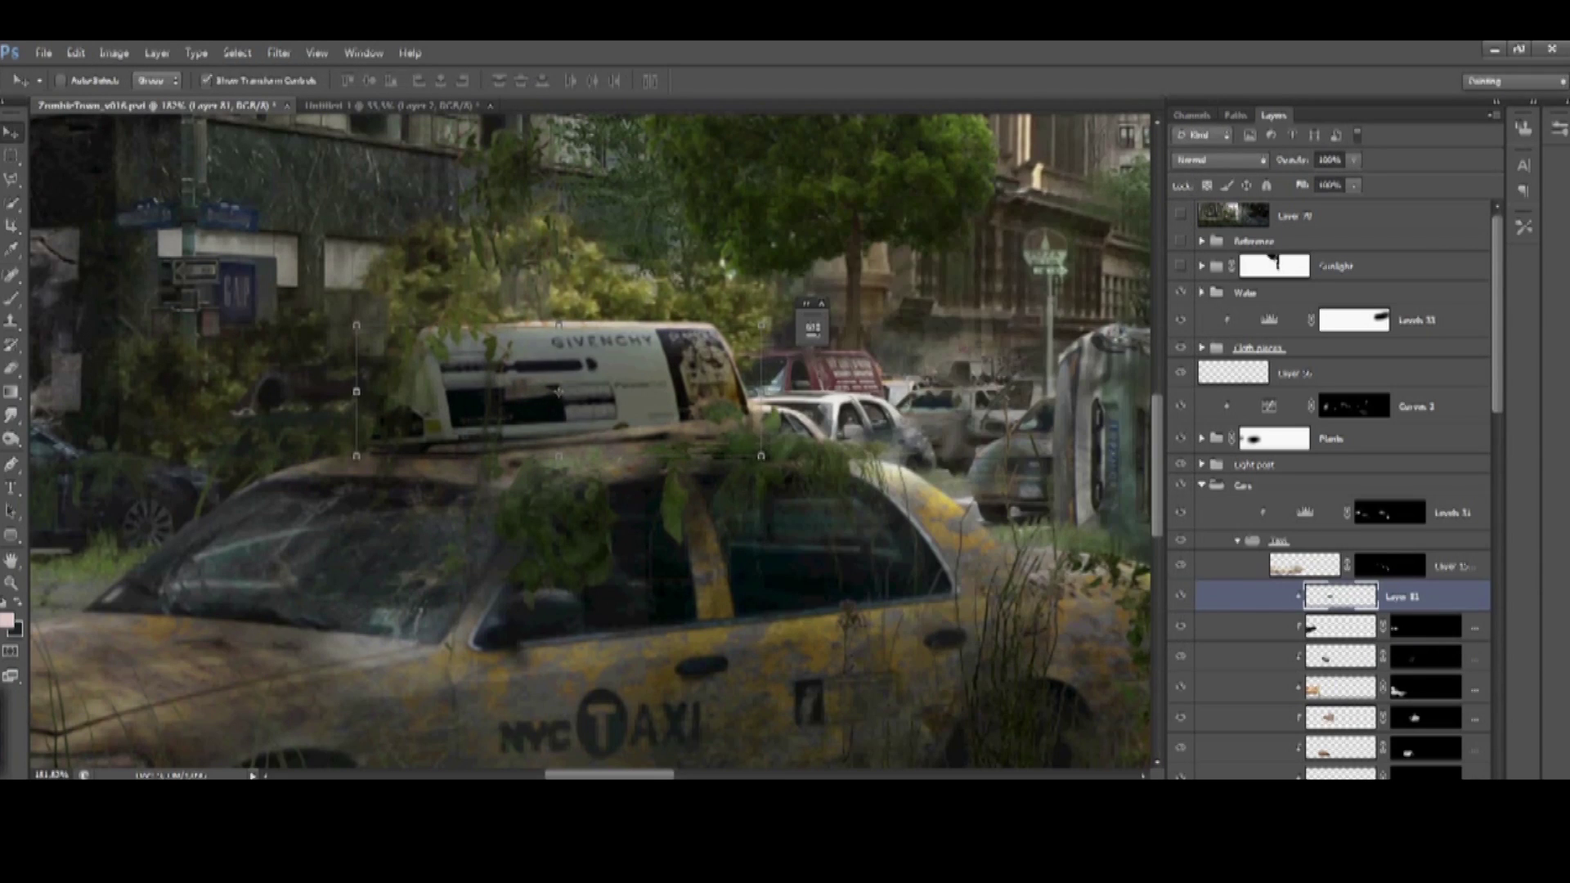
Bring the texturejunky-0070 cracked plaster image in above the sign photo, scale it down over the sign, and set it to Multiply
drag(718, 297, 743, 292)
scroll(561, 456, left, 2)
key(m)
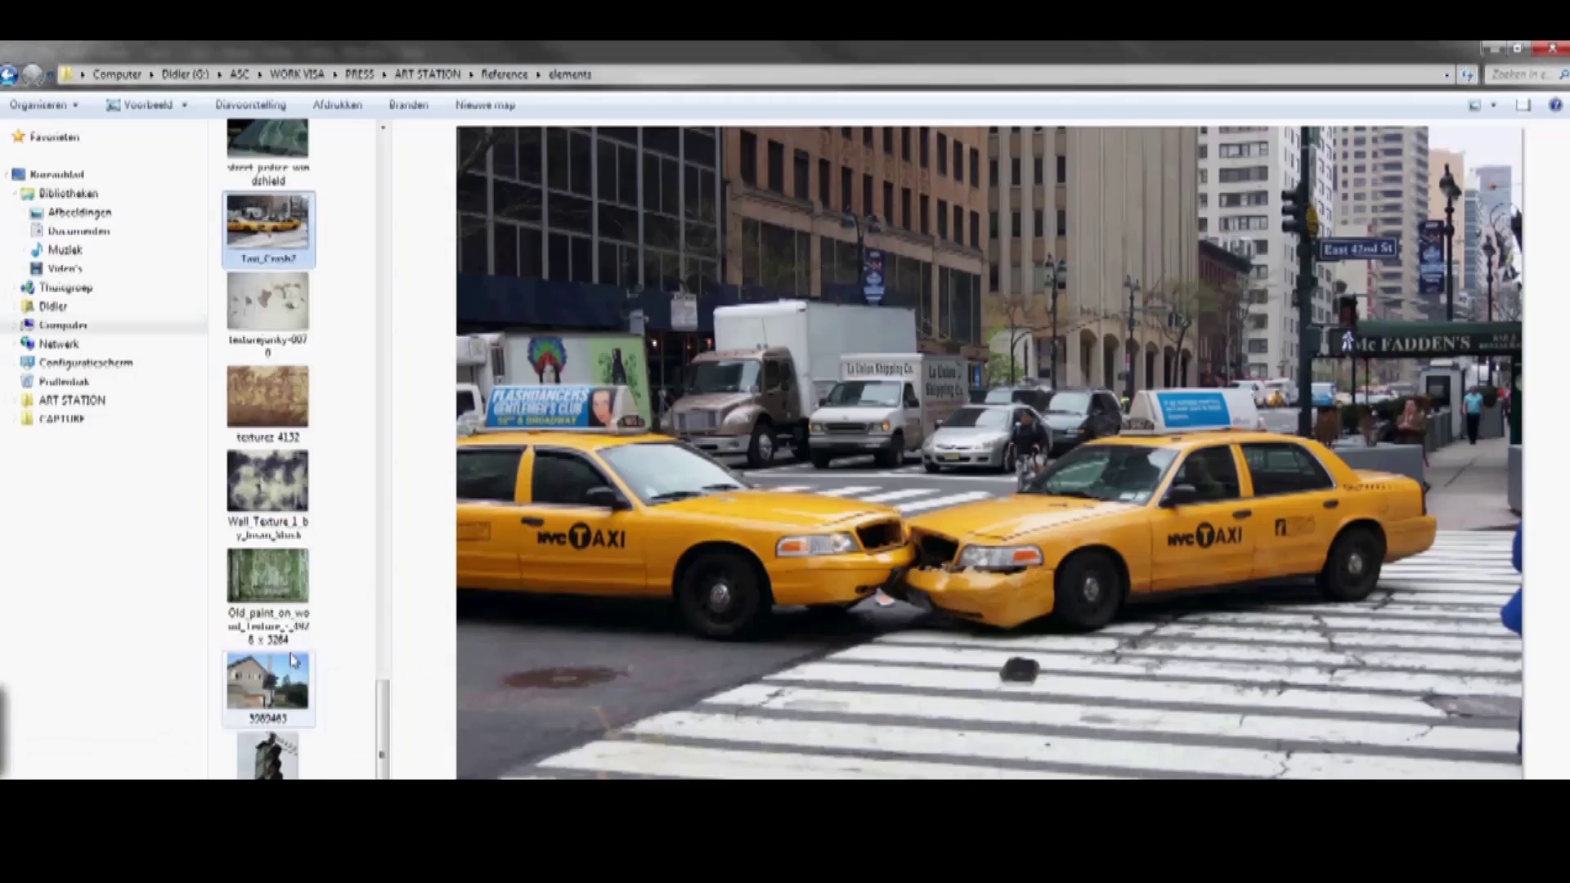
click(274, 321)
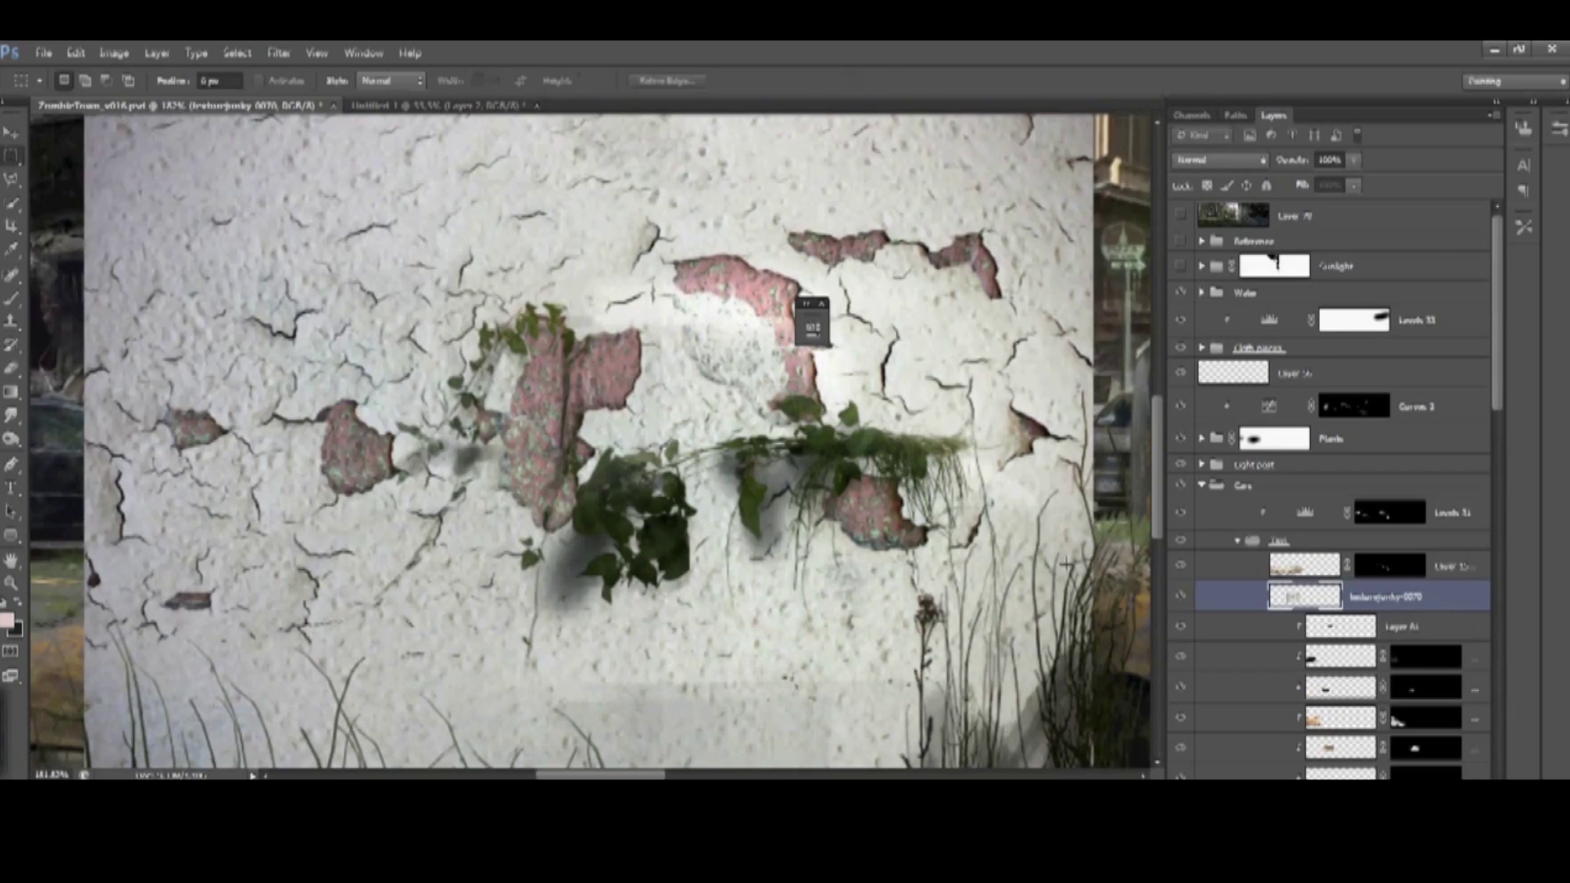
key(v)
scroll(1067, 562, down, 3)
drag(1063, 719, 736, 579)
drag(621, 457, 597, 421)
key(shift+alt+m)
scroll(319, 397, up, 3)
Lower the plaster texture's output white in Levels, then paint its cracks onto the sign through an inverted mask at 40% opacity
key(ctrl+l)
drag(1233, 634, 1209, 633)
key(Return)
key(ctrl+i)
key(b)
key(d)
key(4)
mouse_move(757, 458)
mouse_down()
mouse_move(778, 415)
mouse_move(717, 512)
mouse_move(818, 443)
mouse_move(848, 422)
mouse_up()
drag(671, 514, 569, 442)
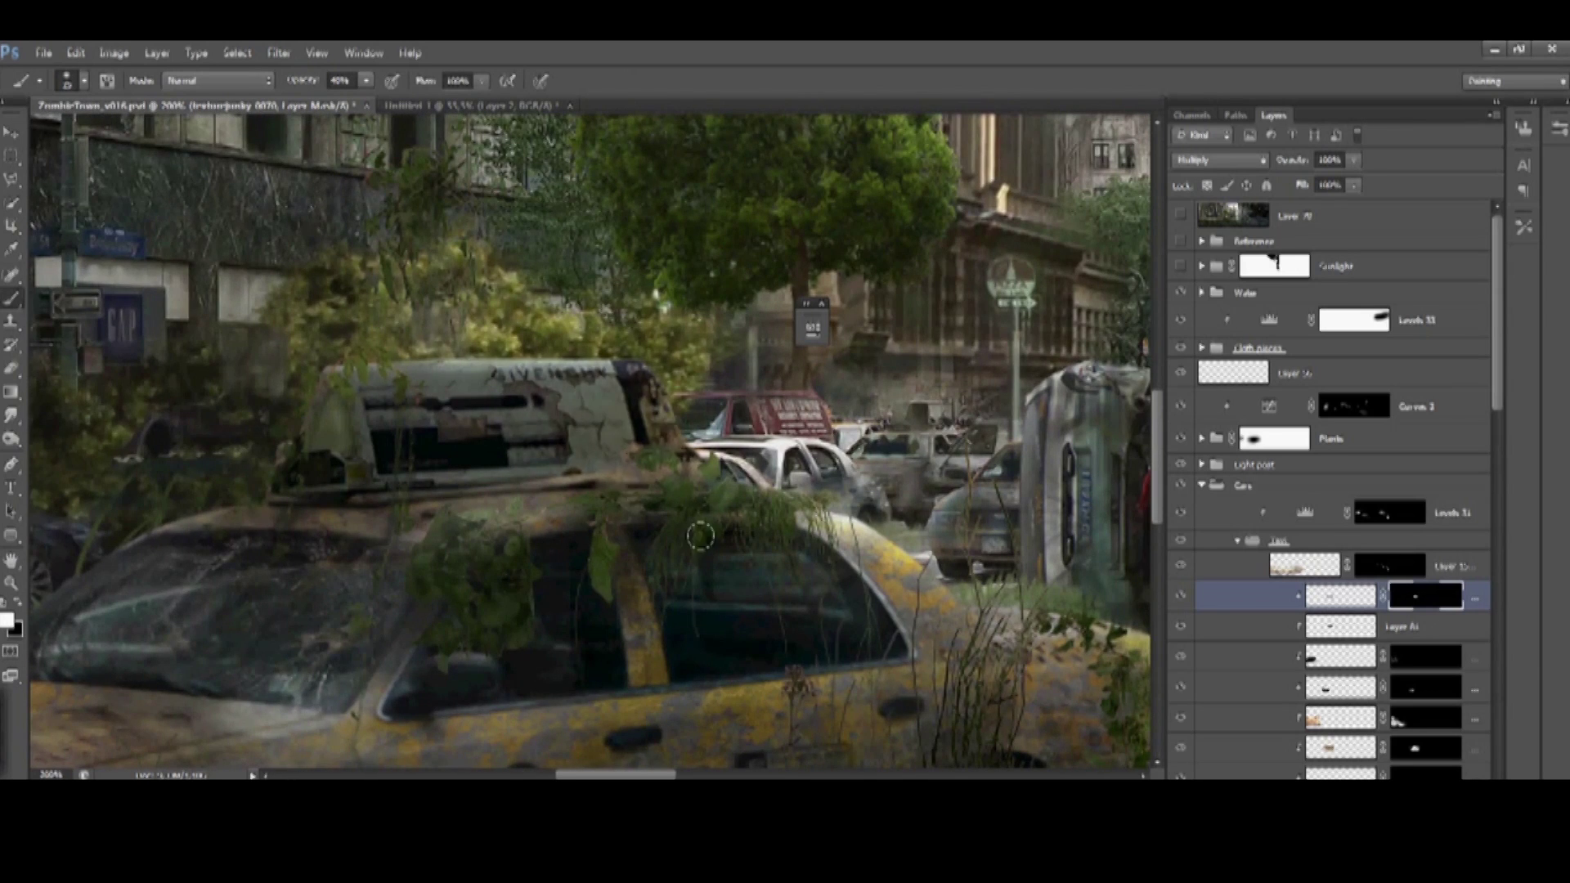
Bring in the Old_paint_on_wood texture as a clipped layer and scale, rotate and warp it over the taxi's rooftop sign
key(alt+Tab)
drag(262, 596, 1015, 514)
scroll(1015, 514, down, 3)
drag(1145, 761, 597, 458)
scroll(415, 370, up, 3)
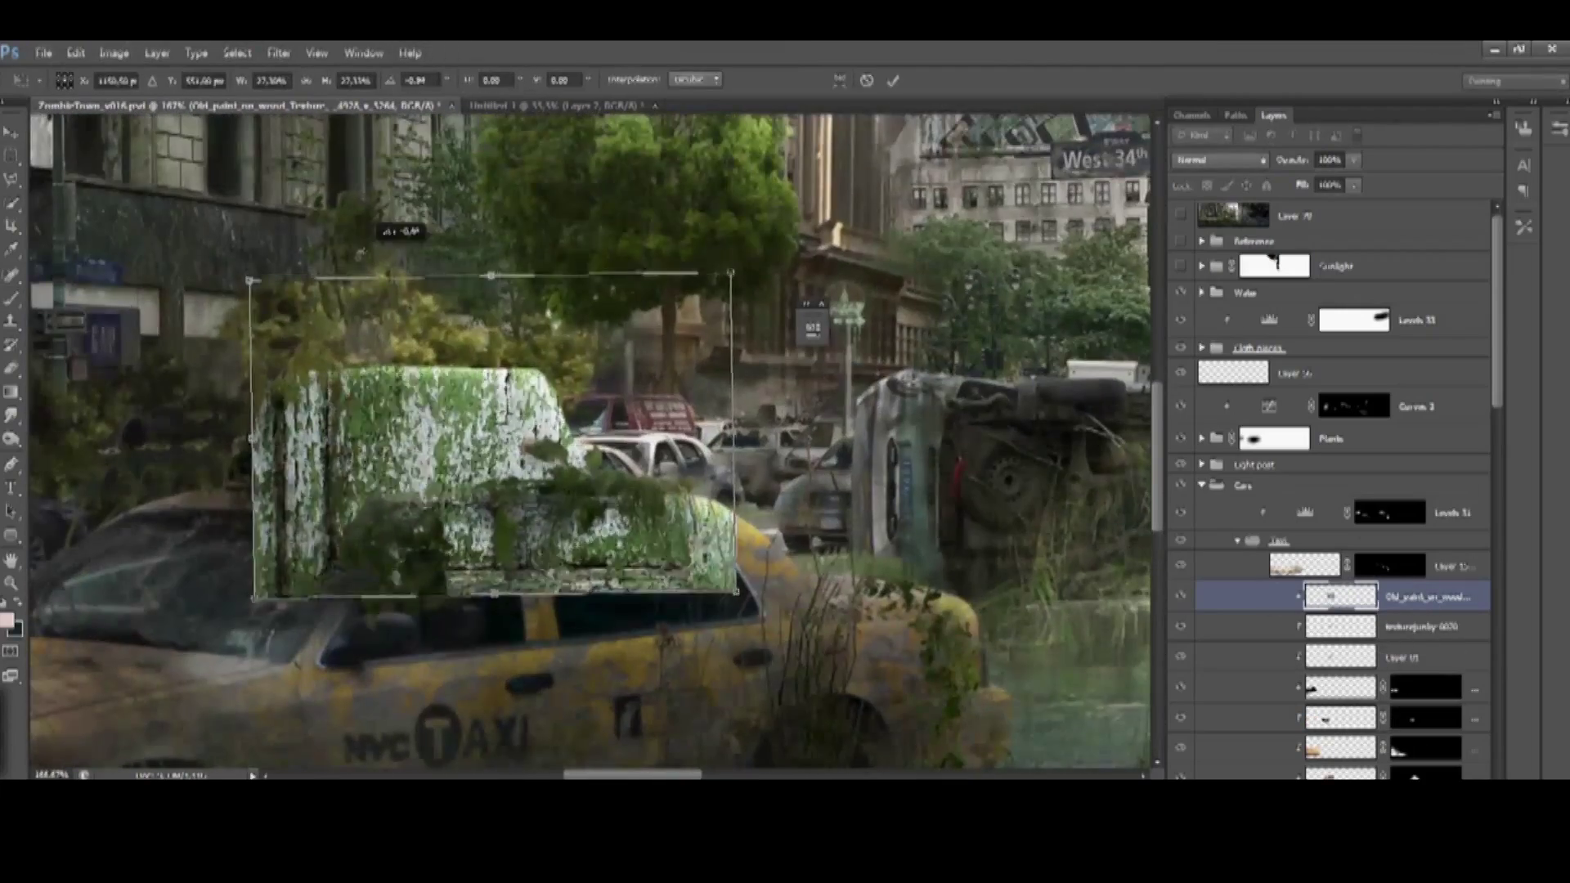
drag(415, 371, 380, 327)
right_click(421, 391)
click(445, 533)
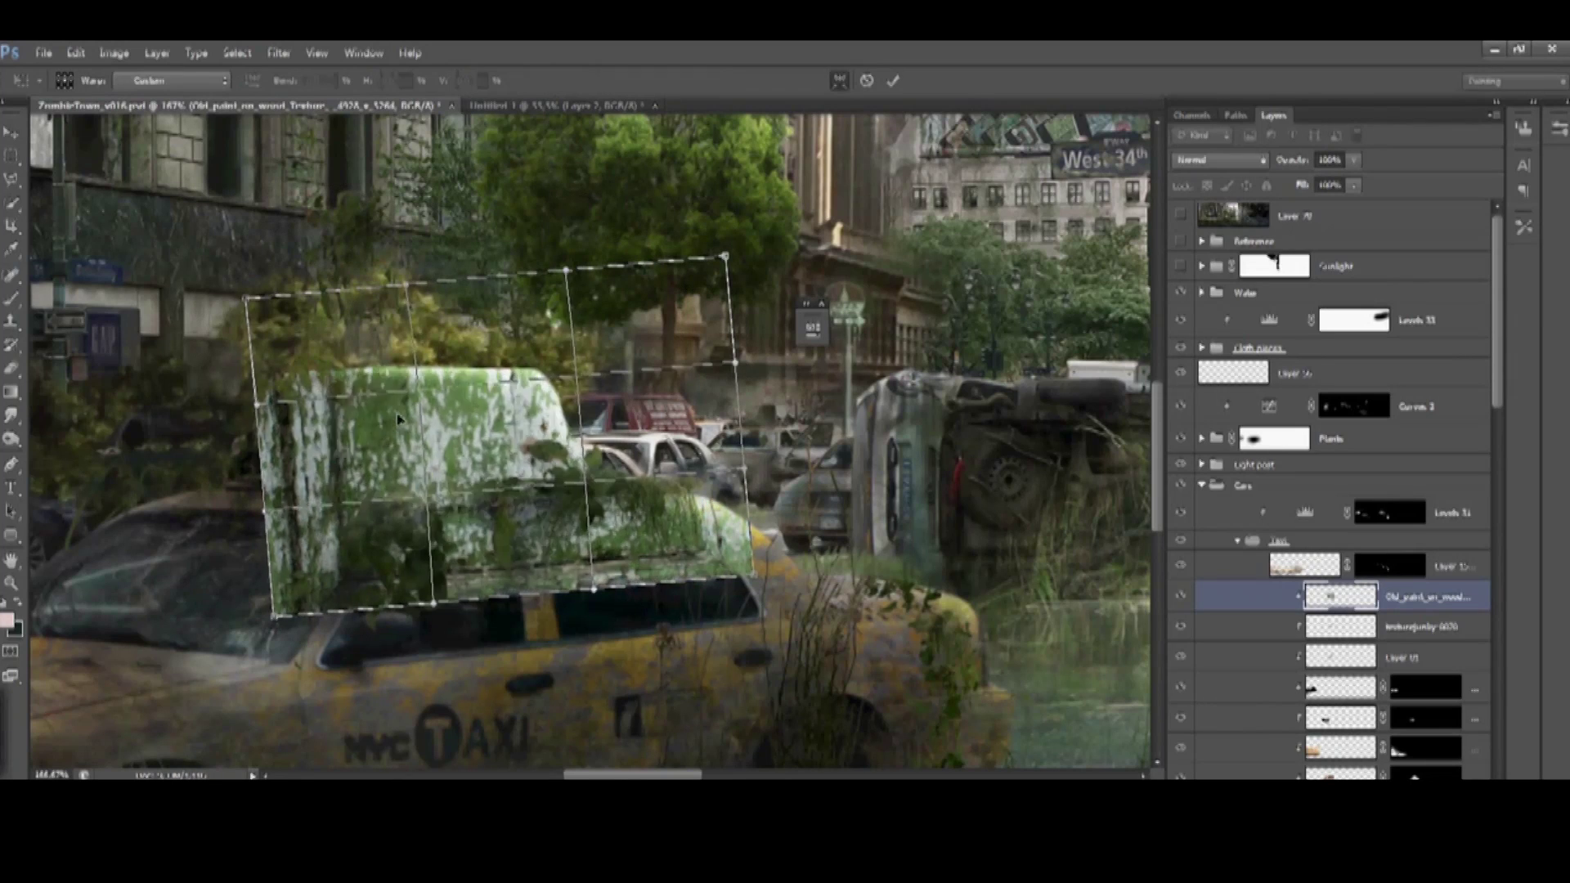
drag(245, 298, 237, 354)
drag(725, 255, 645, 364)
key(Return)
Set the old paint texture's blend mode to Soft Light and adjust its tones with Levels
key(shift+plus)
key(shift+plus)
key(shift+plus)
key(shift+plus)
key(shift+plus)
key(shift+plus)
key(shift+plus)
key(shift+plus)
key(shift+plus)
key(shift+plus)
key(shift+plus)
key(shift+plus)
key(shift+plus)
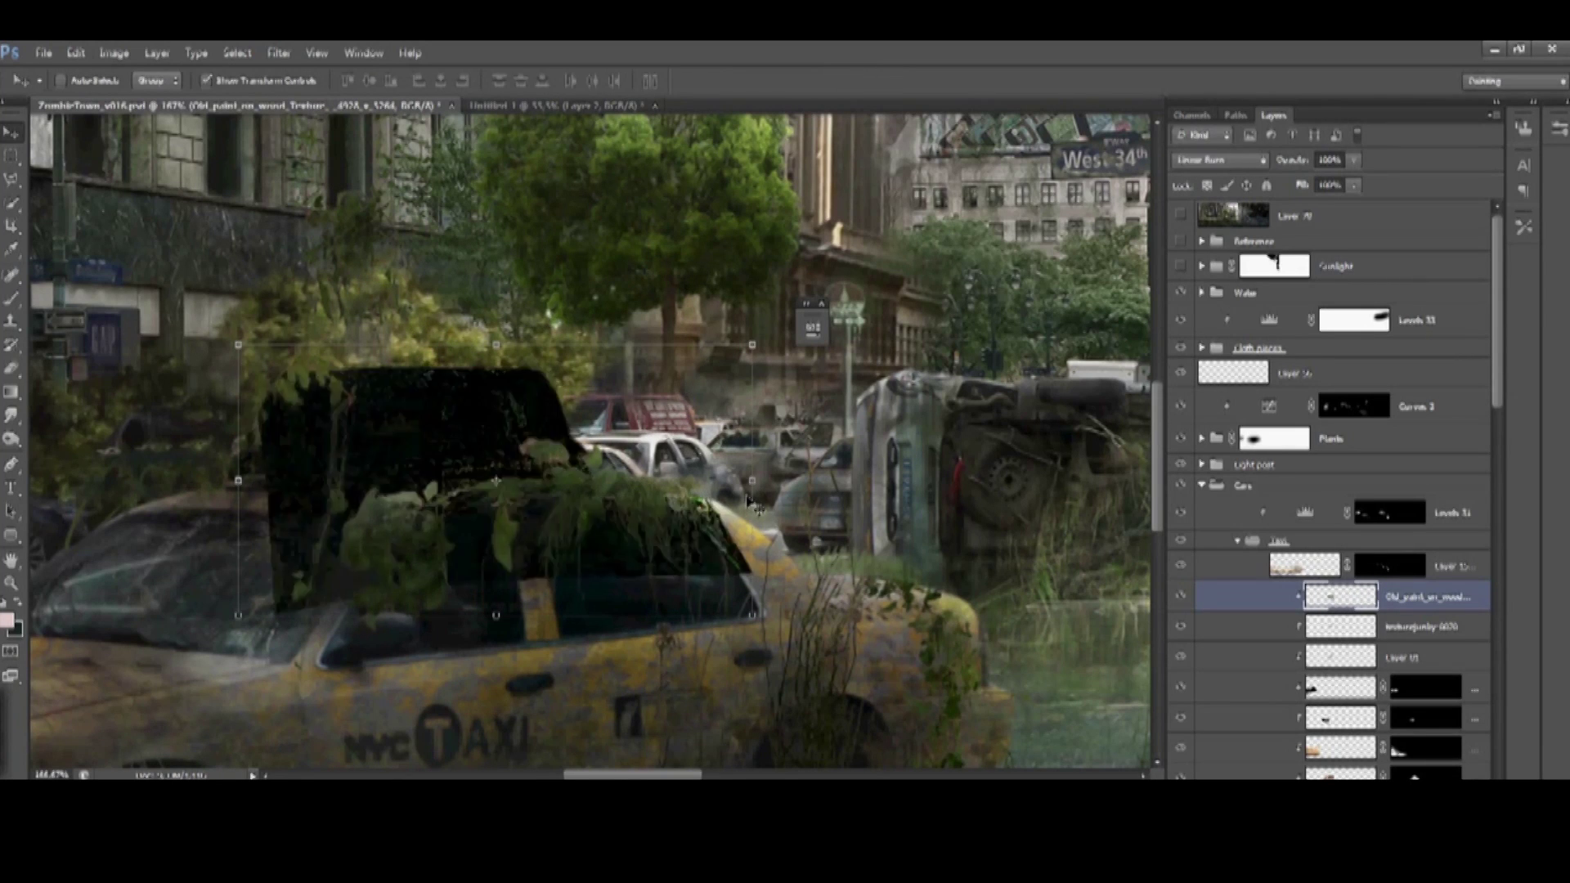
key(shift+plus)
drag(751, 500, 845, 518)
key(ctrl+l)
drag(1006, 638, 1017, 640)
key(Return)
Invert the old paint texture's mask and paint the weathering onto the rooftop sign with a 40% opacity brush
key(ctrl+i)
key(b)
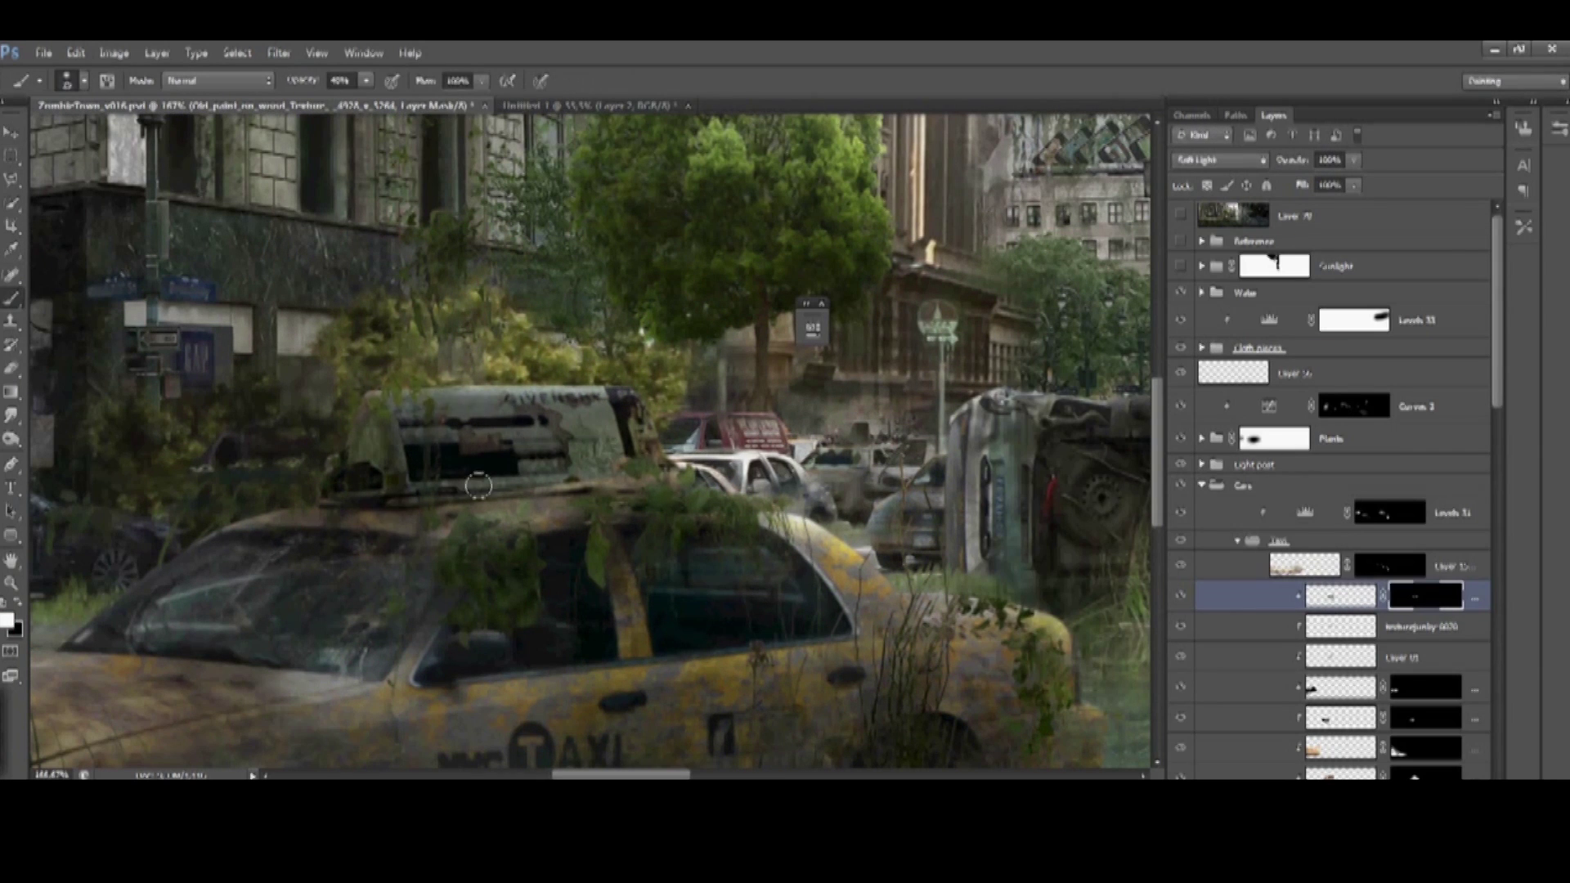
key(ctrl+minus)
key(ctrl+minus)
key(ctrl+minus)
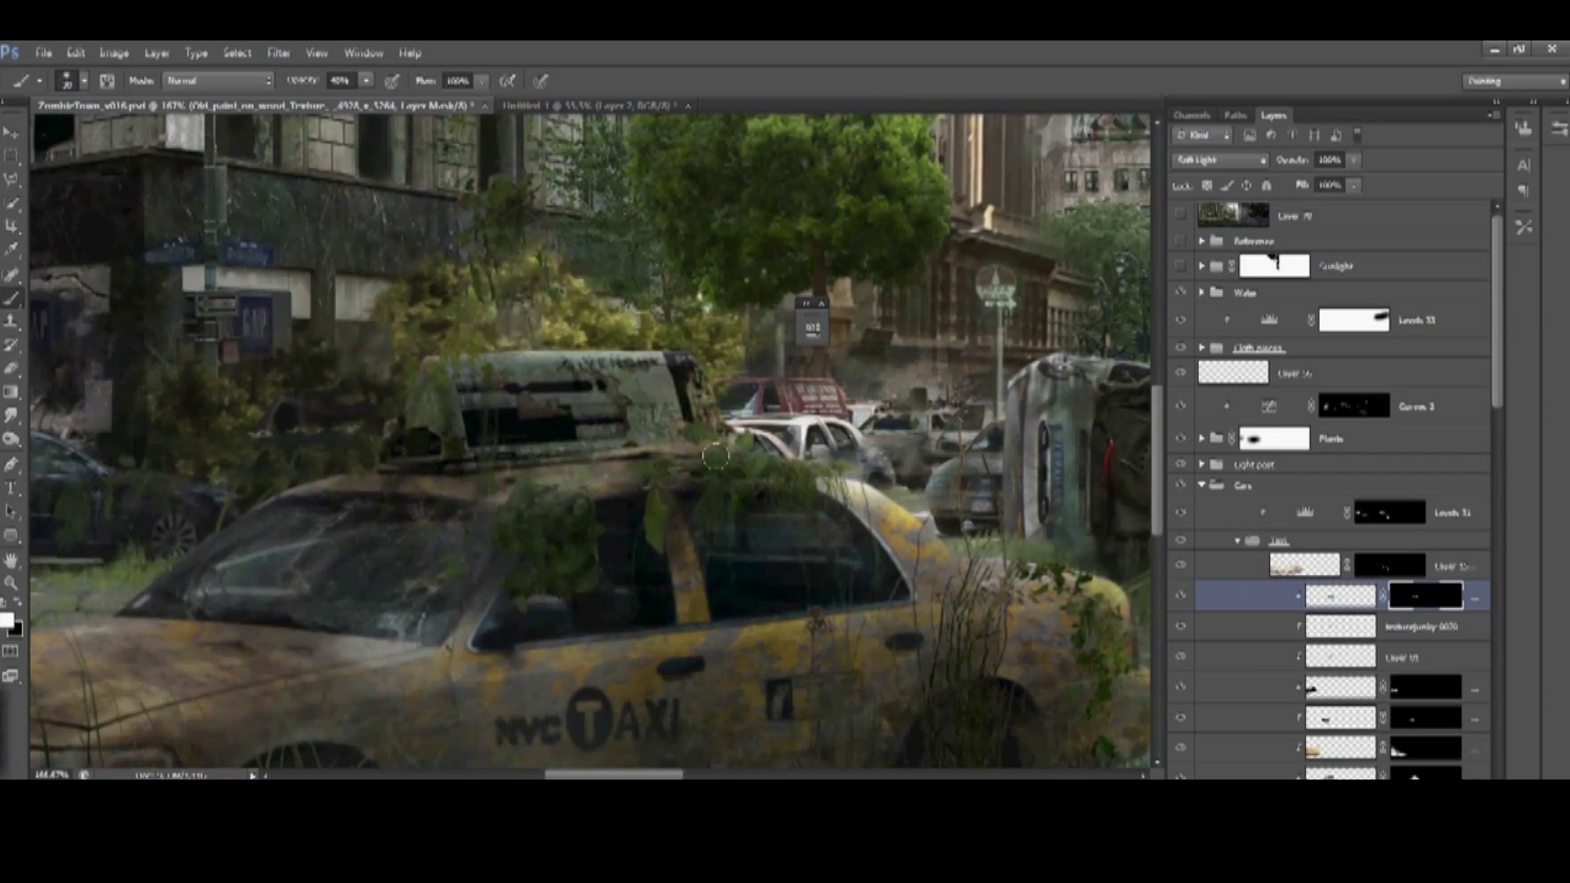
key(m)
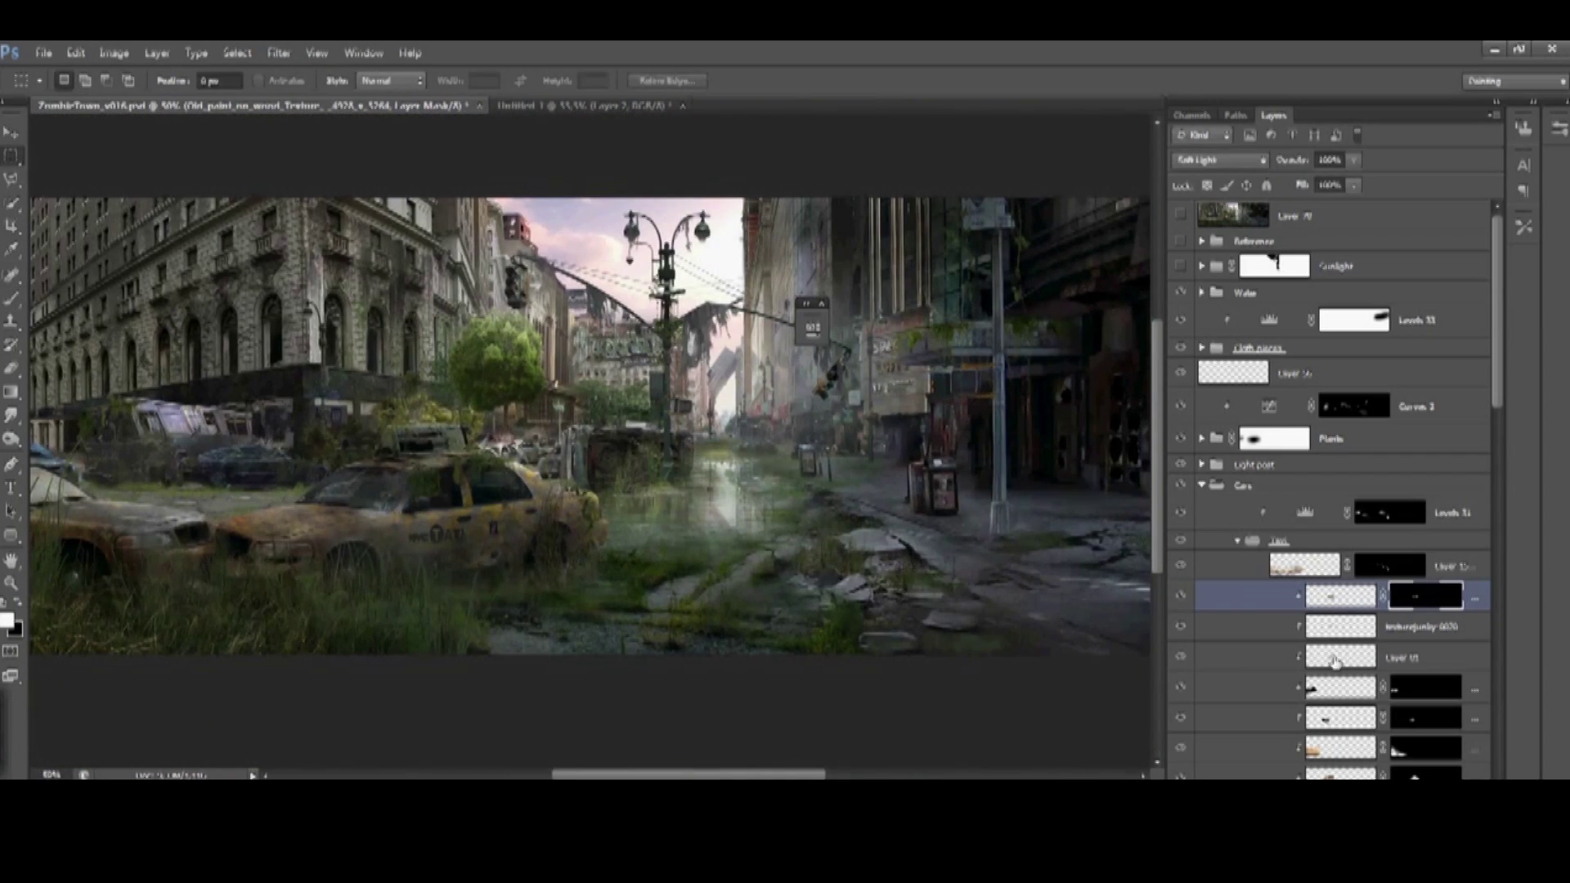
Try merging the sign photo with its two texture layers, and undo the merge
key(ctrl+alt+z)
key(ctrl+alt+z)
key(ctrl+alt+z)
key(ctrl+plus)
key(ctrl+plus)
key(ctrl+plus)
key(ctrl+plus)
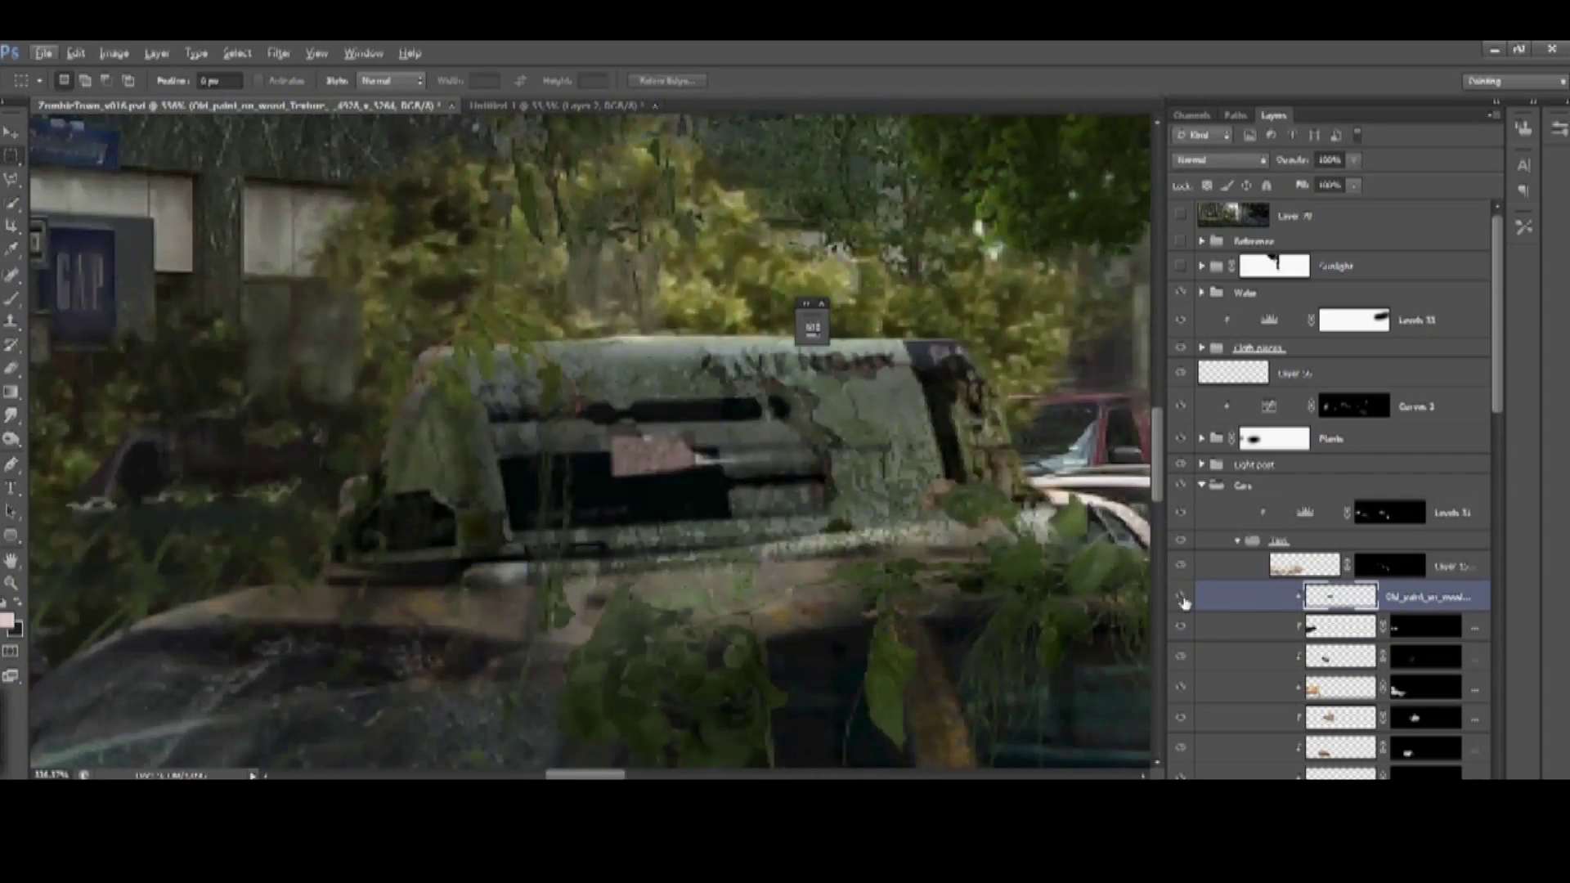
key(ctrl+alt+z)
key(ctrl+alt+z)
key(ctrl+alt+z)
key(ctrl+alt+z)
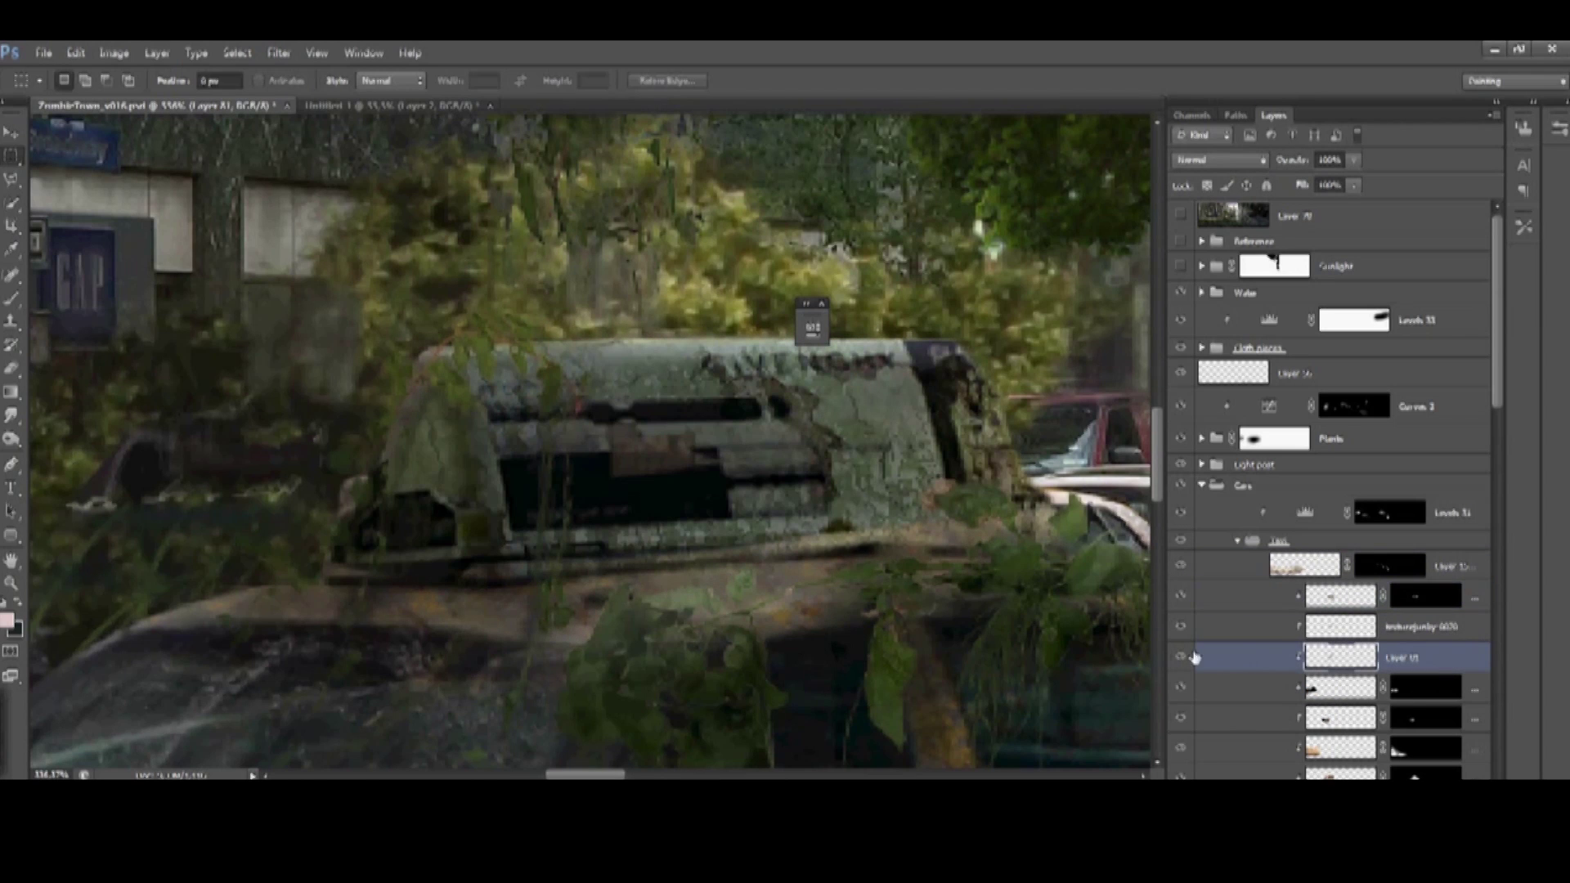
Erase part of the sign photo's dark graphic with the Eraser so the older sign shows beneath the textures
key(e)
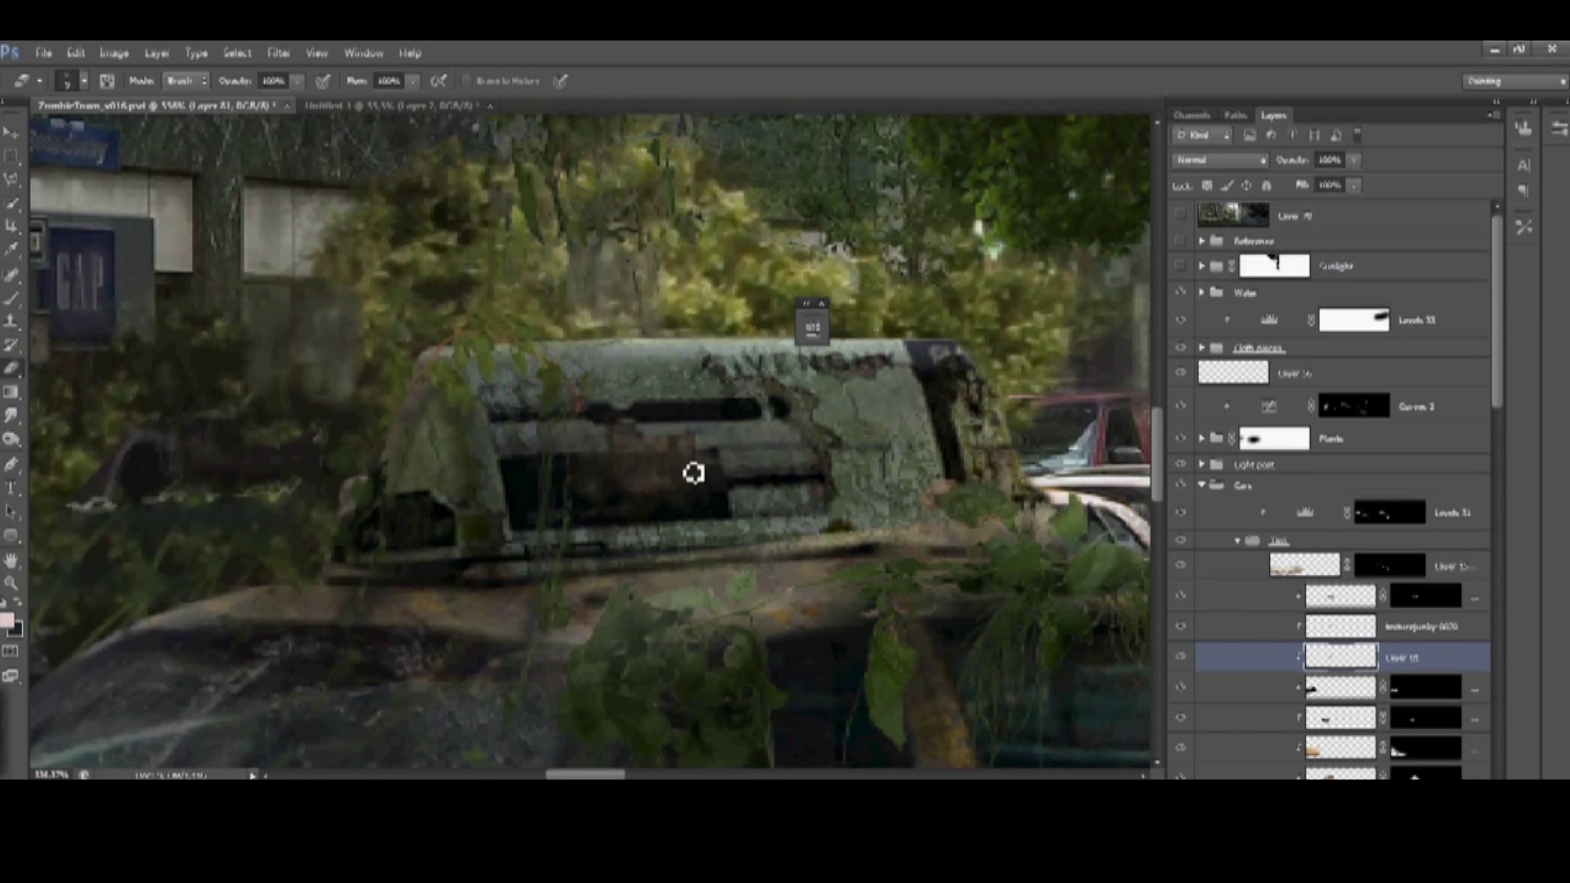
key(ctrl+shift+z)
key(ctrl+shift+z)
key(ctrl+shift+z)
key(ctrl+shift+z)
key(ctrl+shift+z)
key(ctrl+minus)
key(ctrl+minus)
key(ctrl+minus)
key(ctrl+minus)
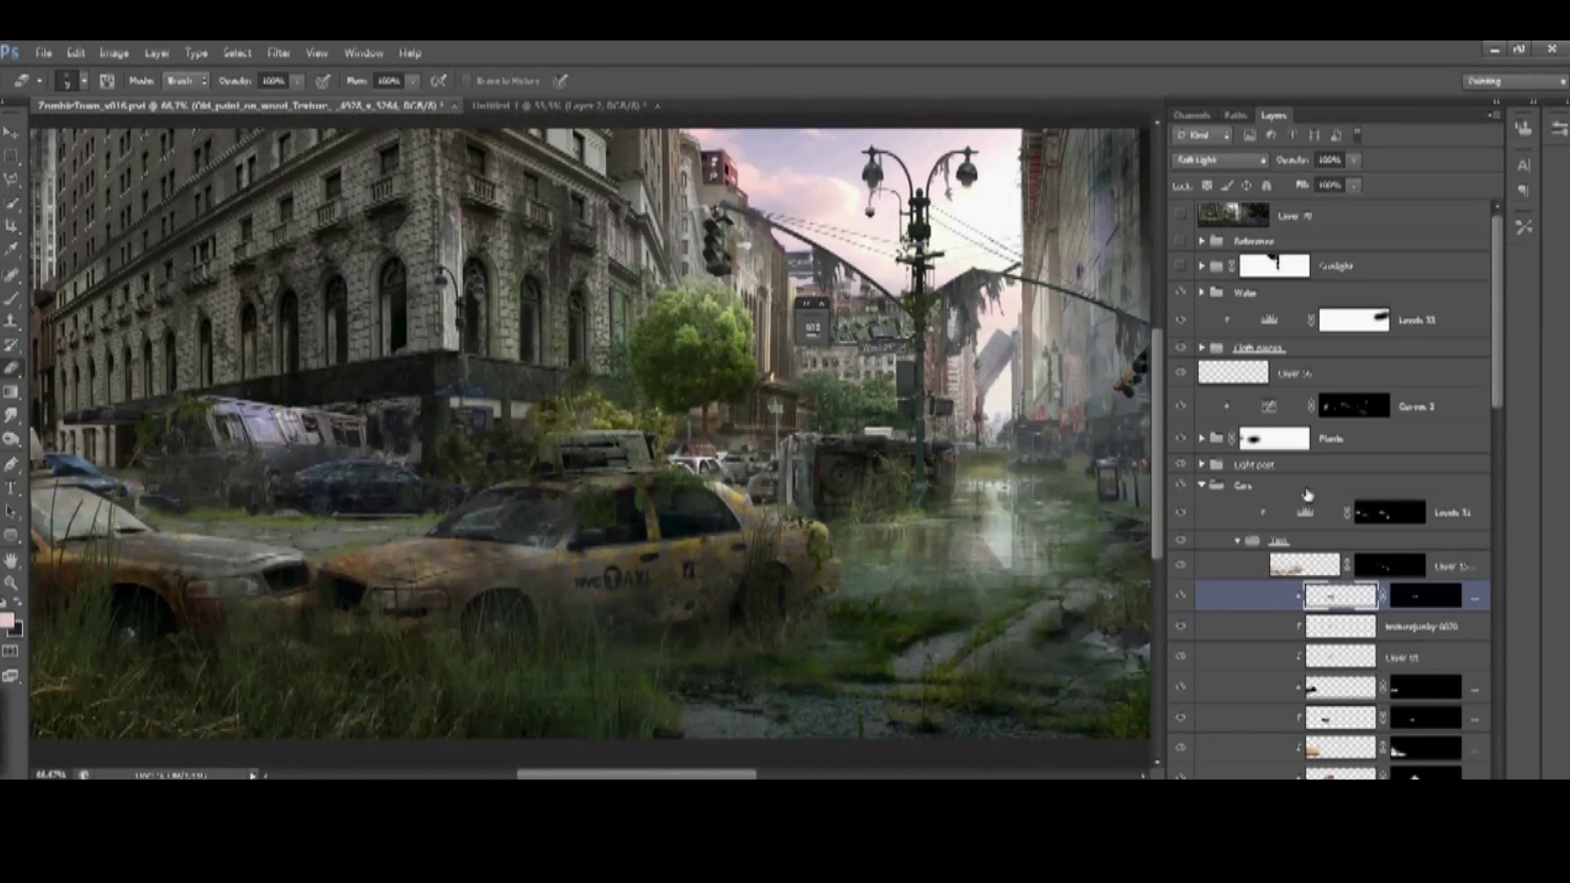
Show the Sunlight group again and review the weathered taxi sign and the wrecked bus in the full composition
key(ctrl+shift+z)
key(ctrl+shift+z)
key(m)
scroll(854, 549, right, 3)
key(ctrl+plus)
key(ctrl+plus)
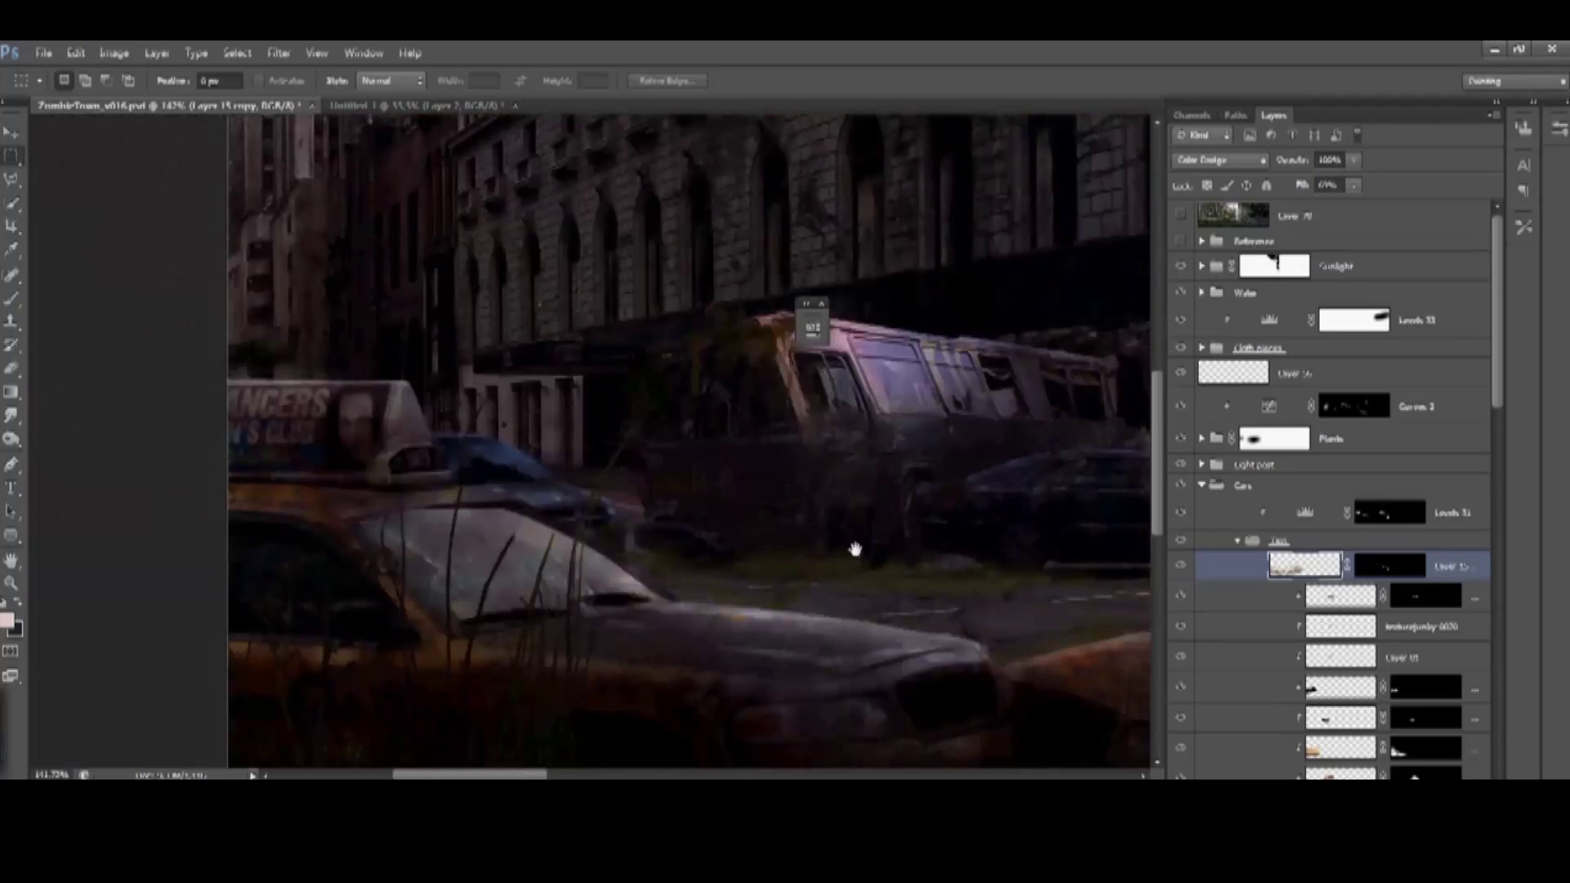
scroll(855, 549, down, 8)
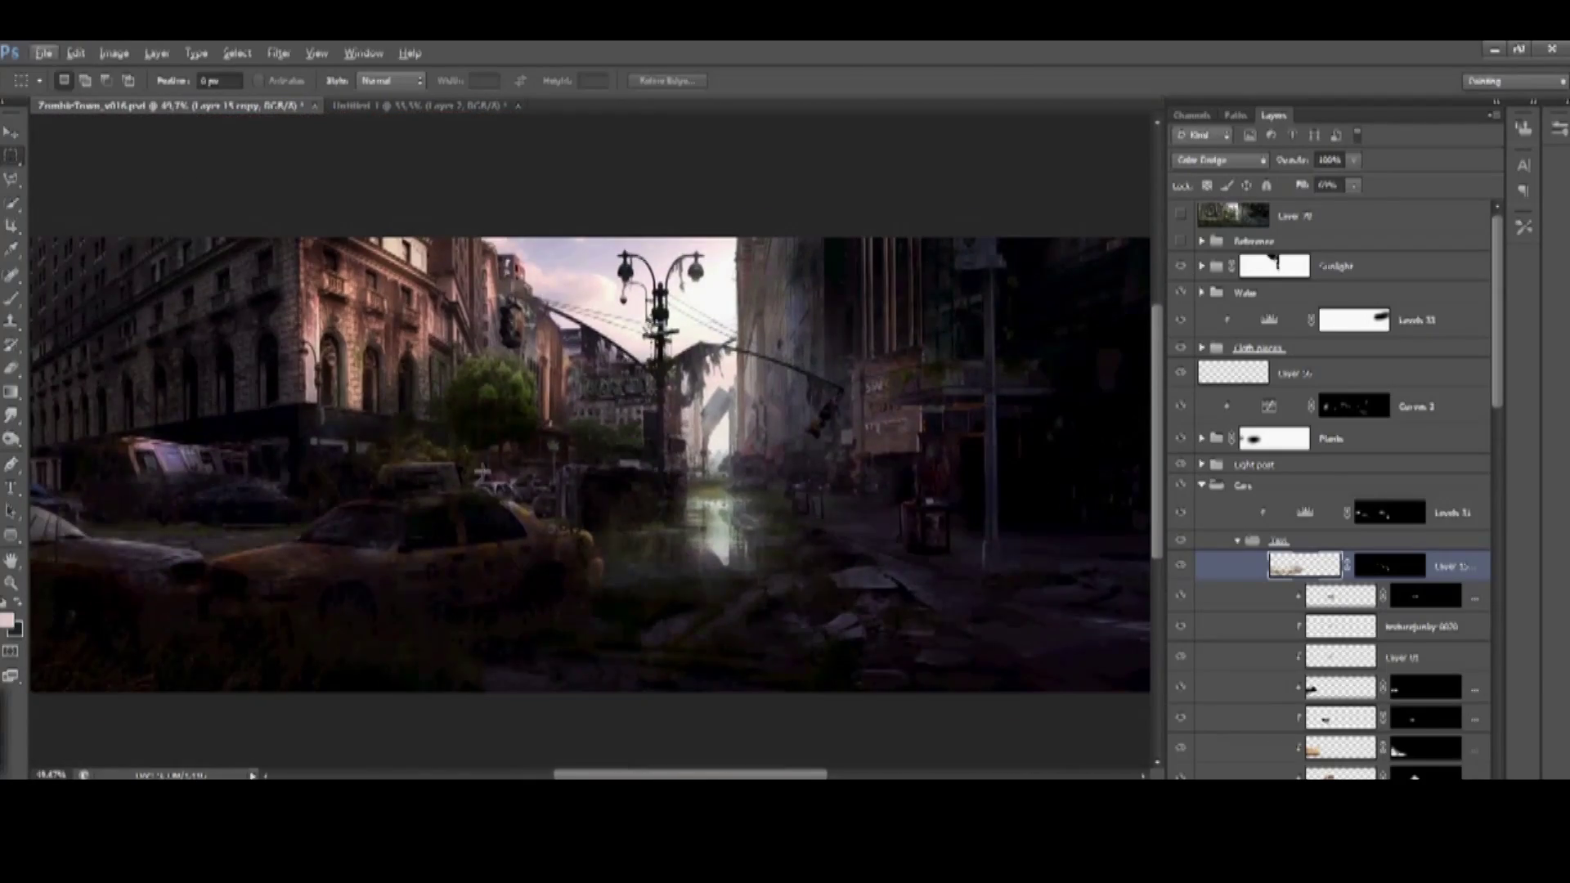
Transform the grey concrete texture to cover the front of the wrecked bus, rotating and slanting it to the bus's perspective
scroll(588, 458, up, 5)
key(ctrl+shift+z)
key(ctrl+t)
drag(449, 673, 413, 666)
right_click(519, 481)
click(564, 622)
drag(760, 360, 740, 564)
key(Return)
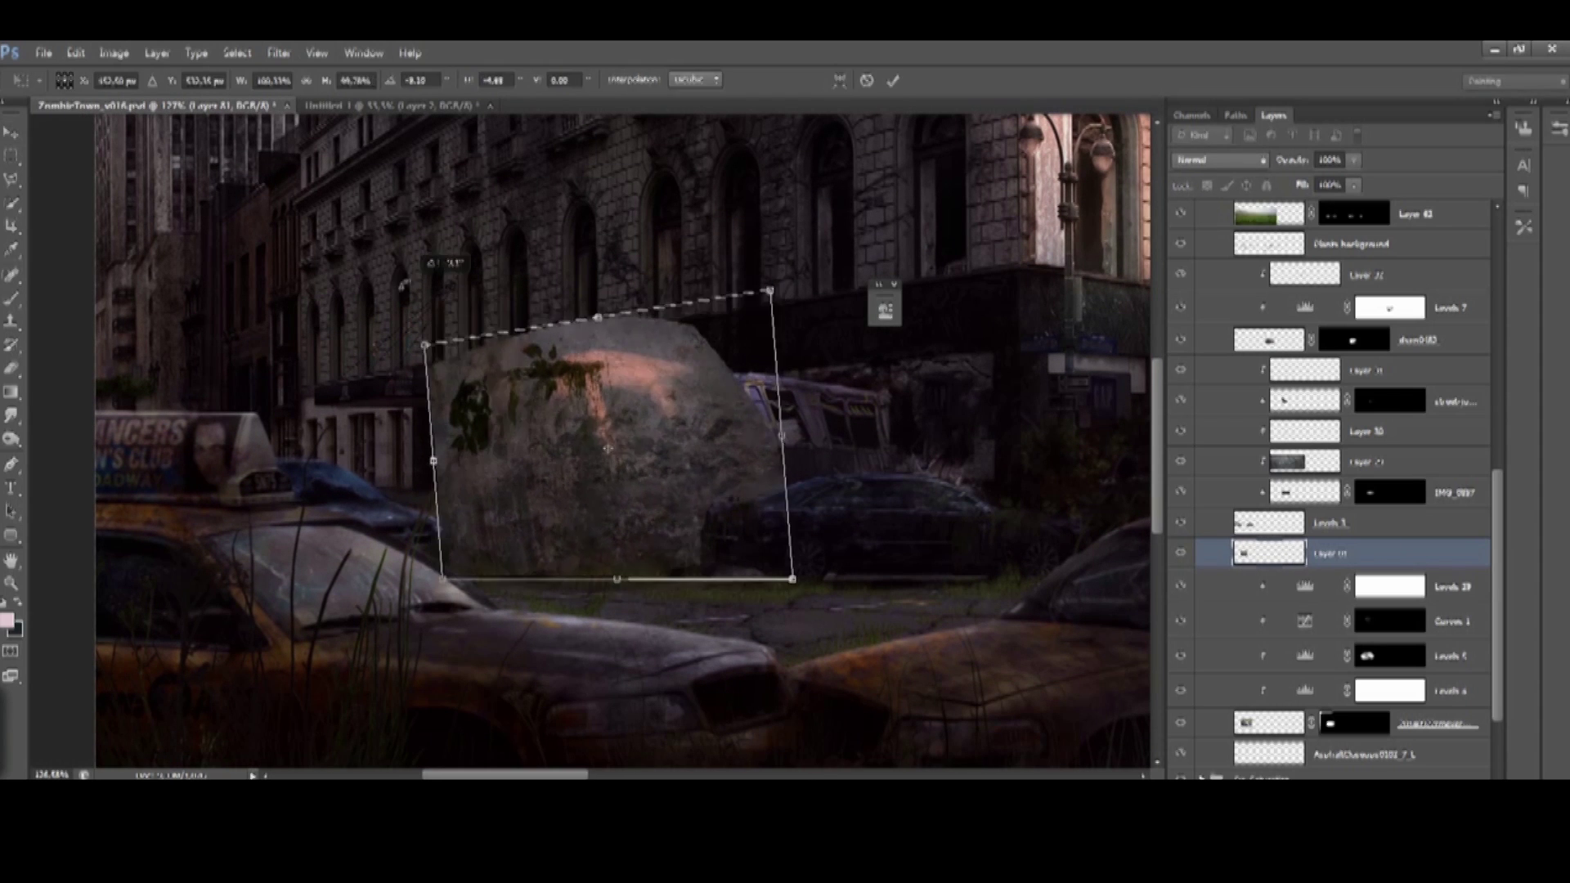
Blend the concrete texture as Lighten with Levels midtones 0.86 and output white 215, and clip it to the bus layers
key(shift+alt+g)
key(ctrl+l)
mouse_move(1119, 565)
mouse_down()
mouse_move(1161, 566)
mouse_move(1130, 566)
mouse_up()
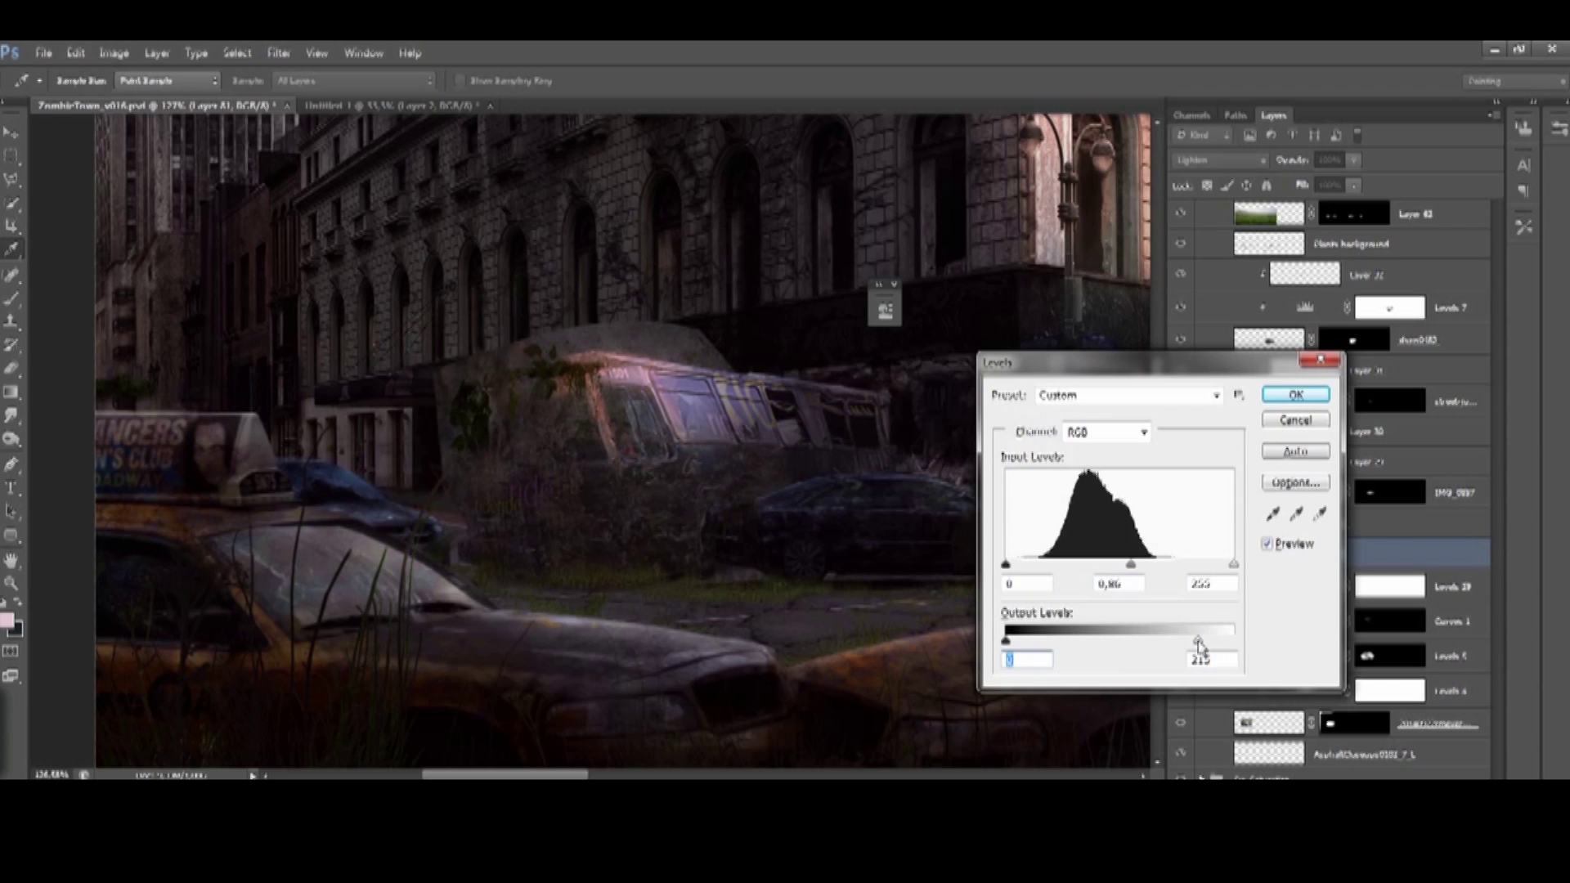
key(Return)
key(ctrl+alt+g)
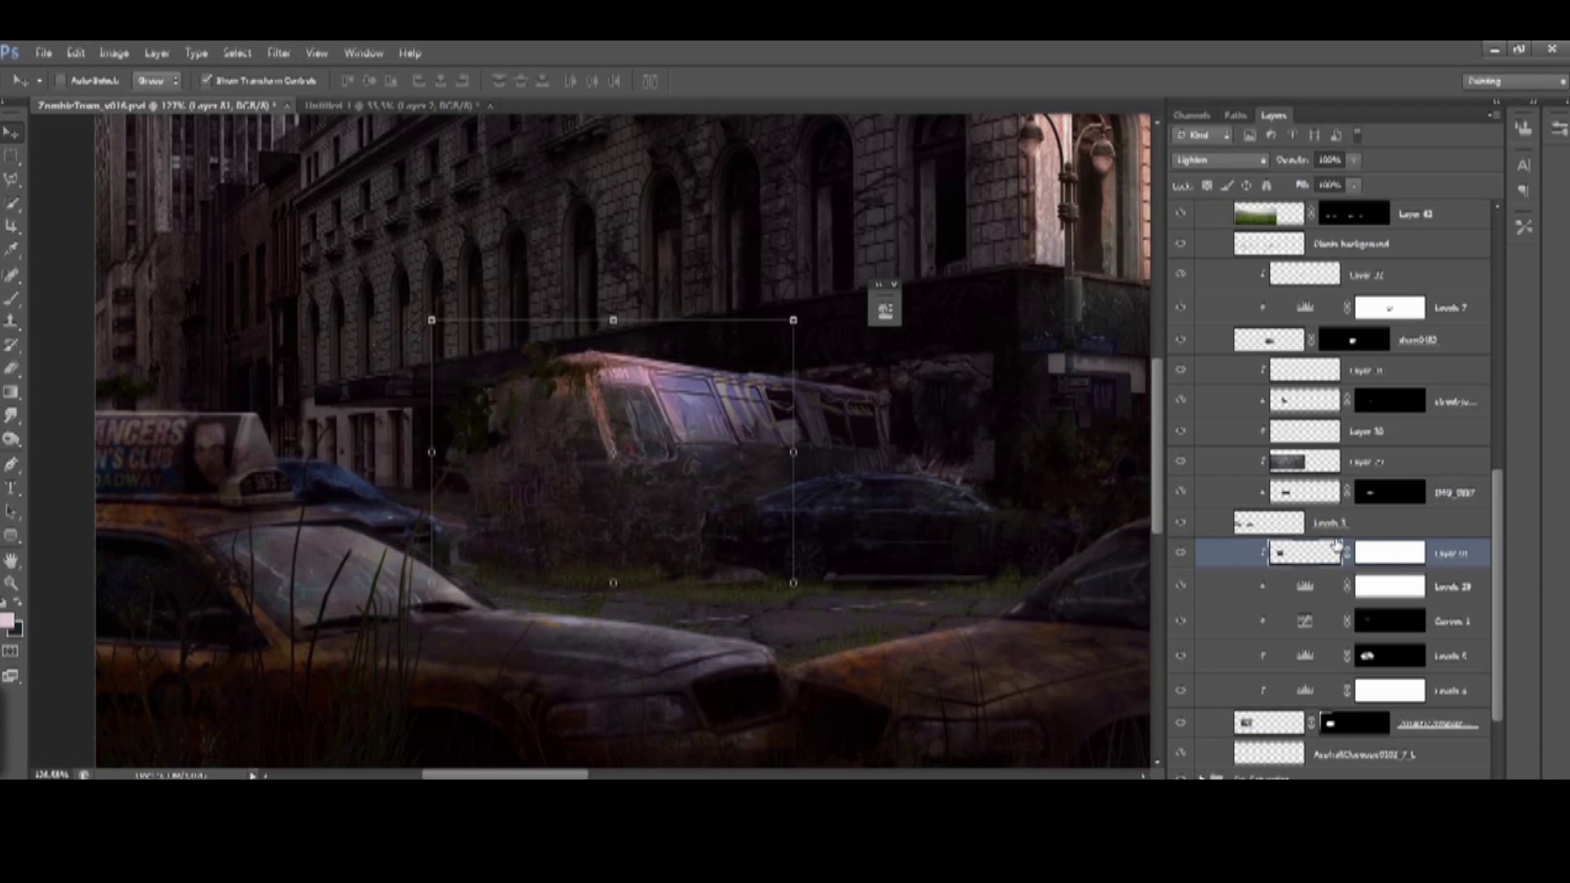
Invert the concrete layer's mask to hide it and brush the texture back in over the lettering on the bus front
click(1415, 554)
key(ctrl+i)
key(b)
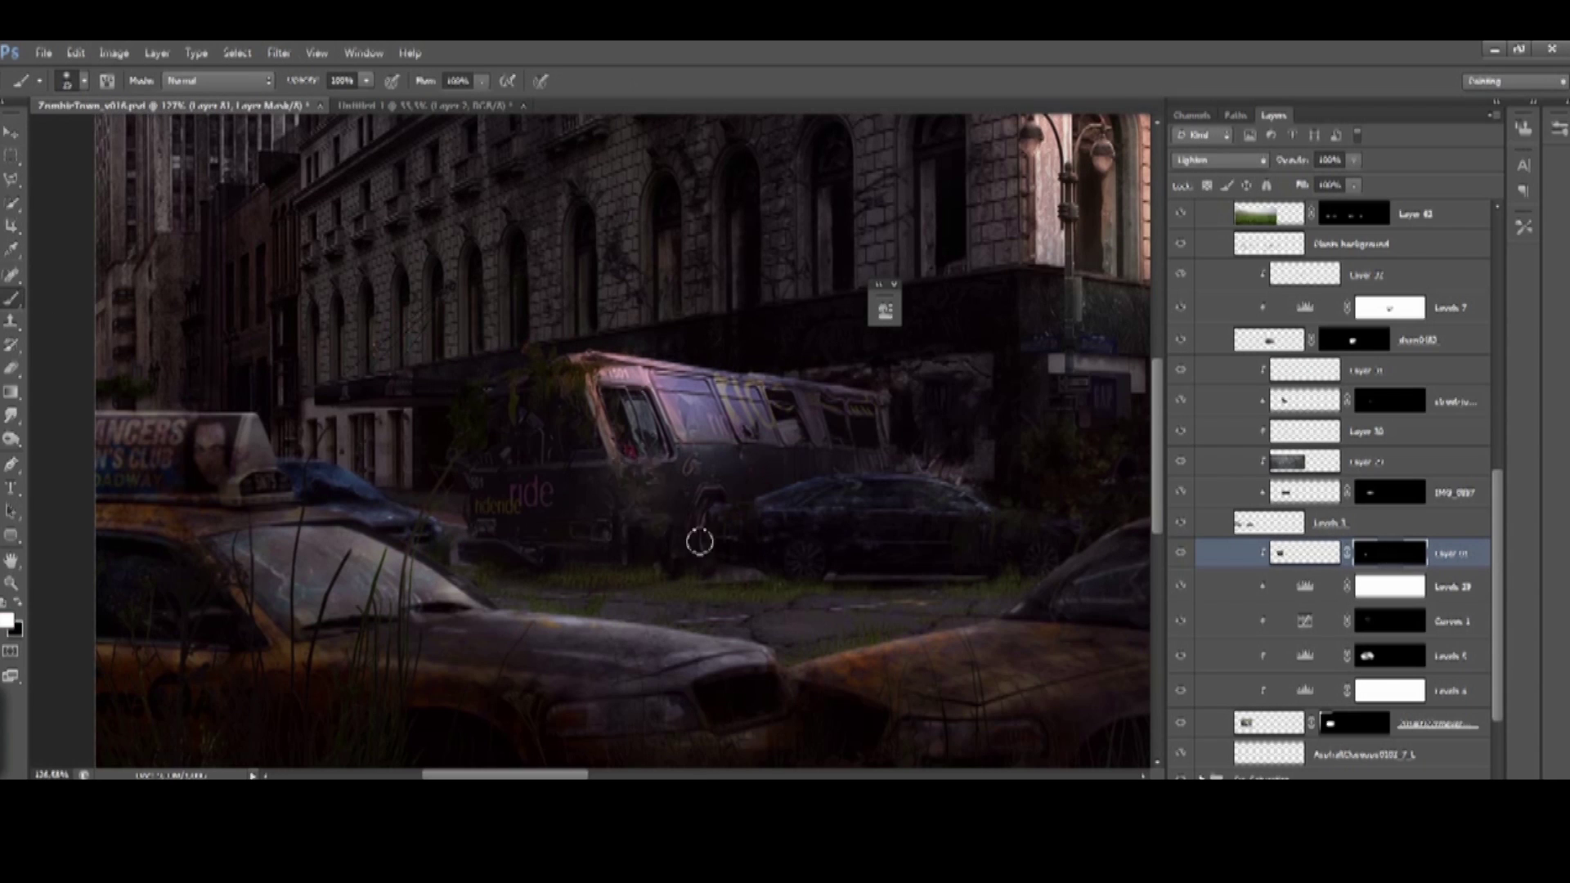
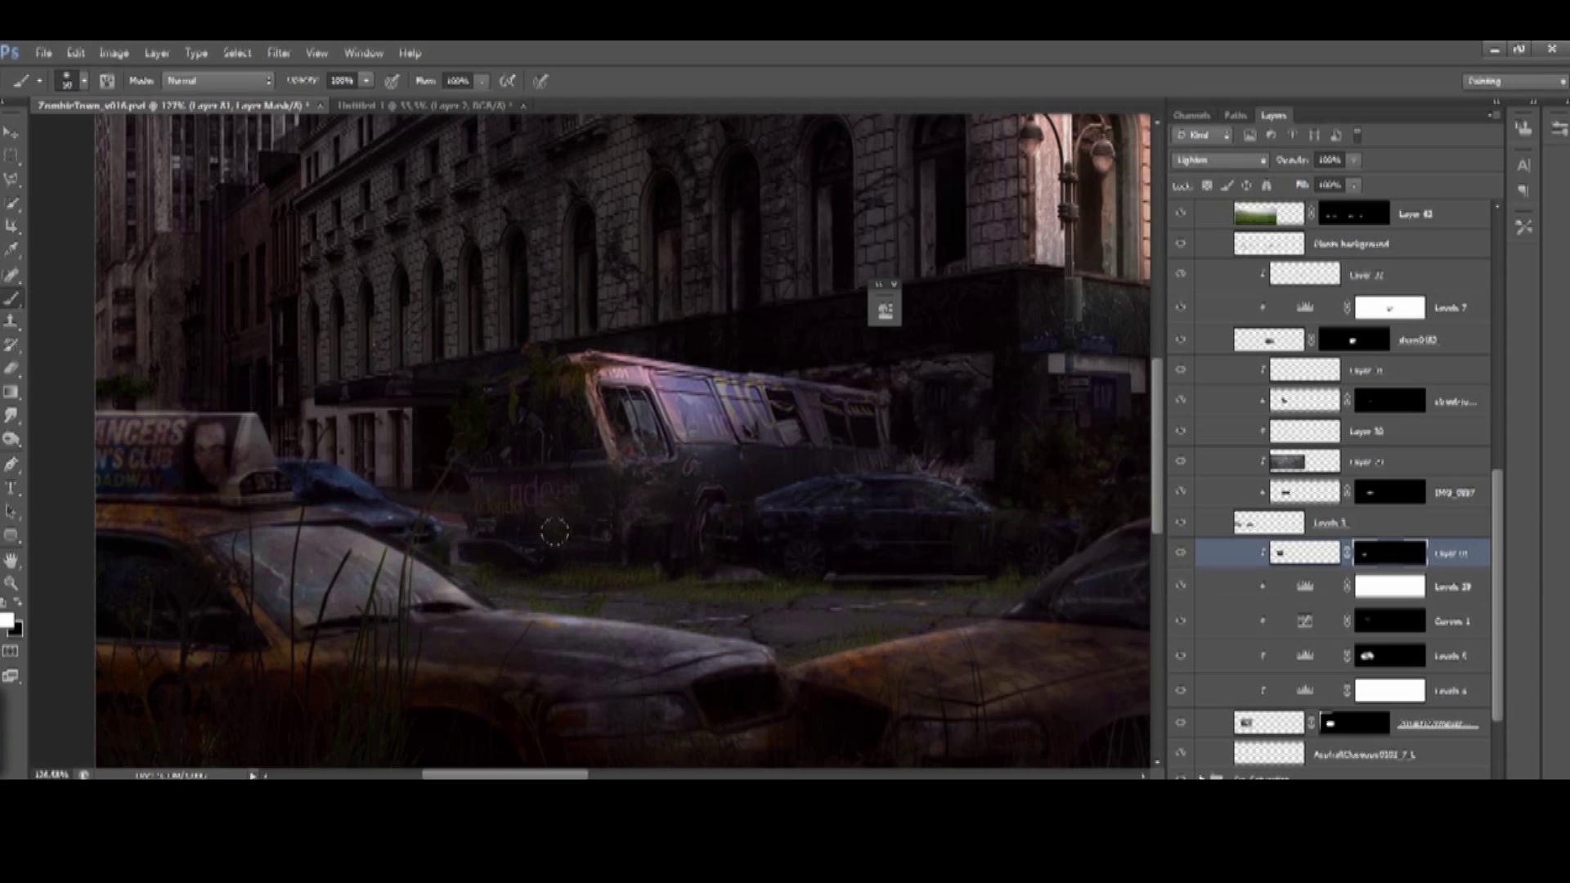
Add a Levels adjustment with an inverted mask above the concrete texture, brush it onto the bus front, and merge it down
alt+click(1321, 779)
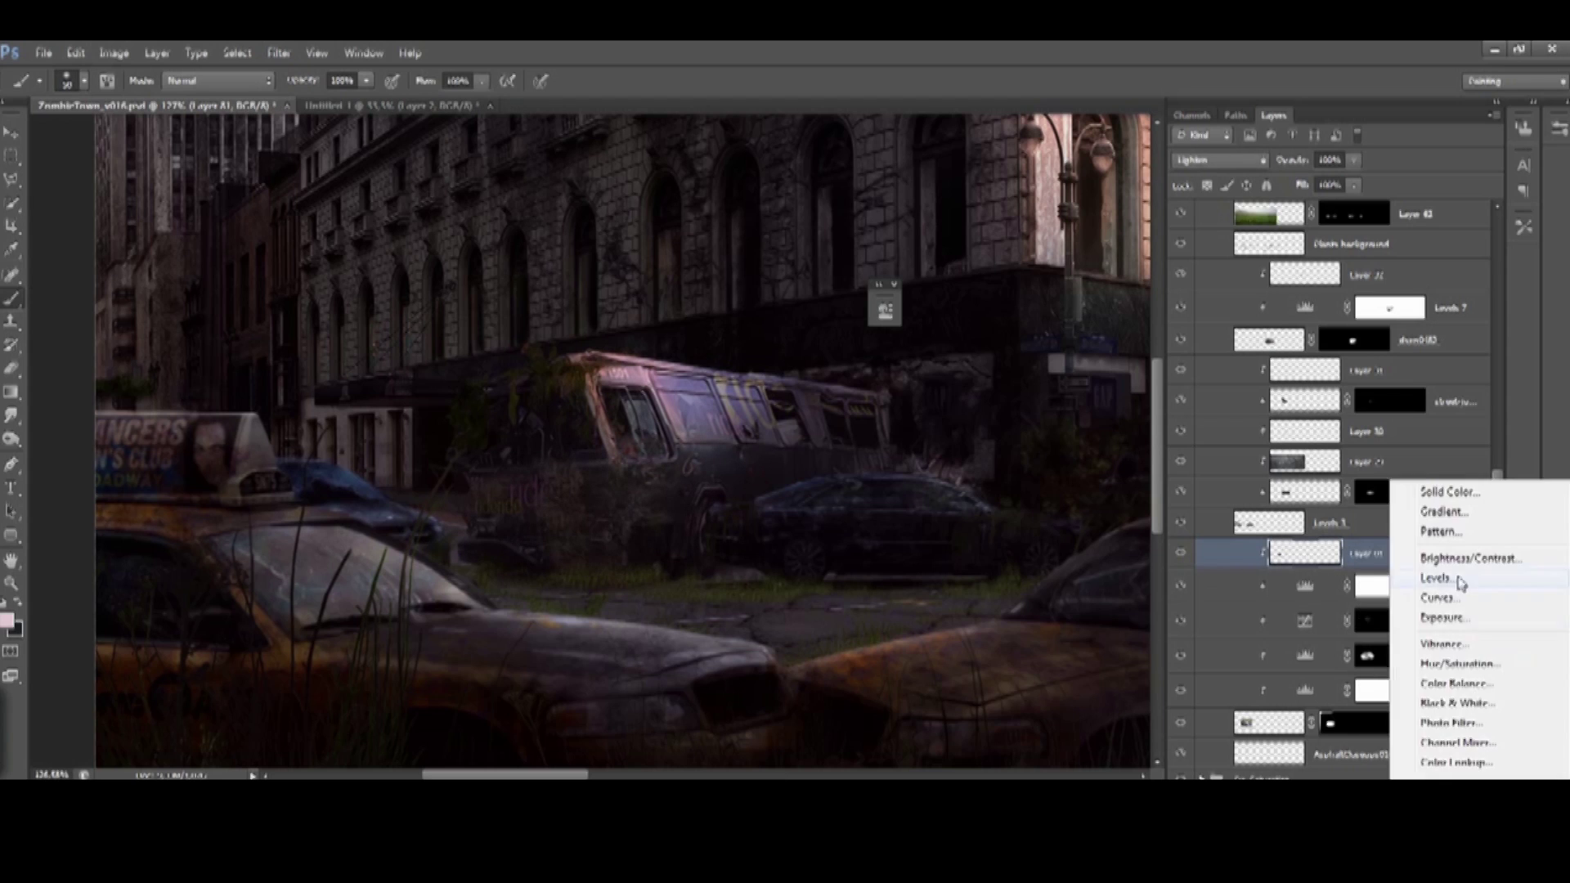
click(1340, 574)
click(967, 304)
key(ctrl+i)
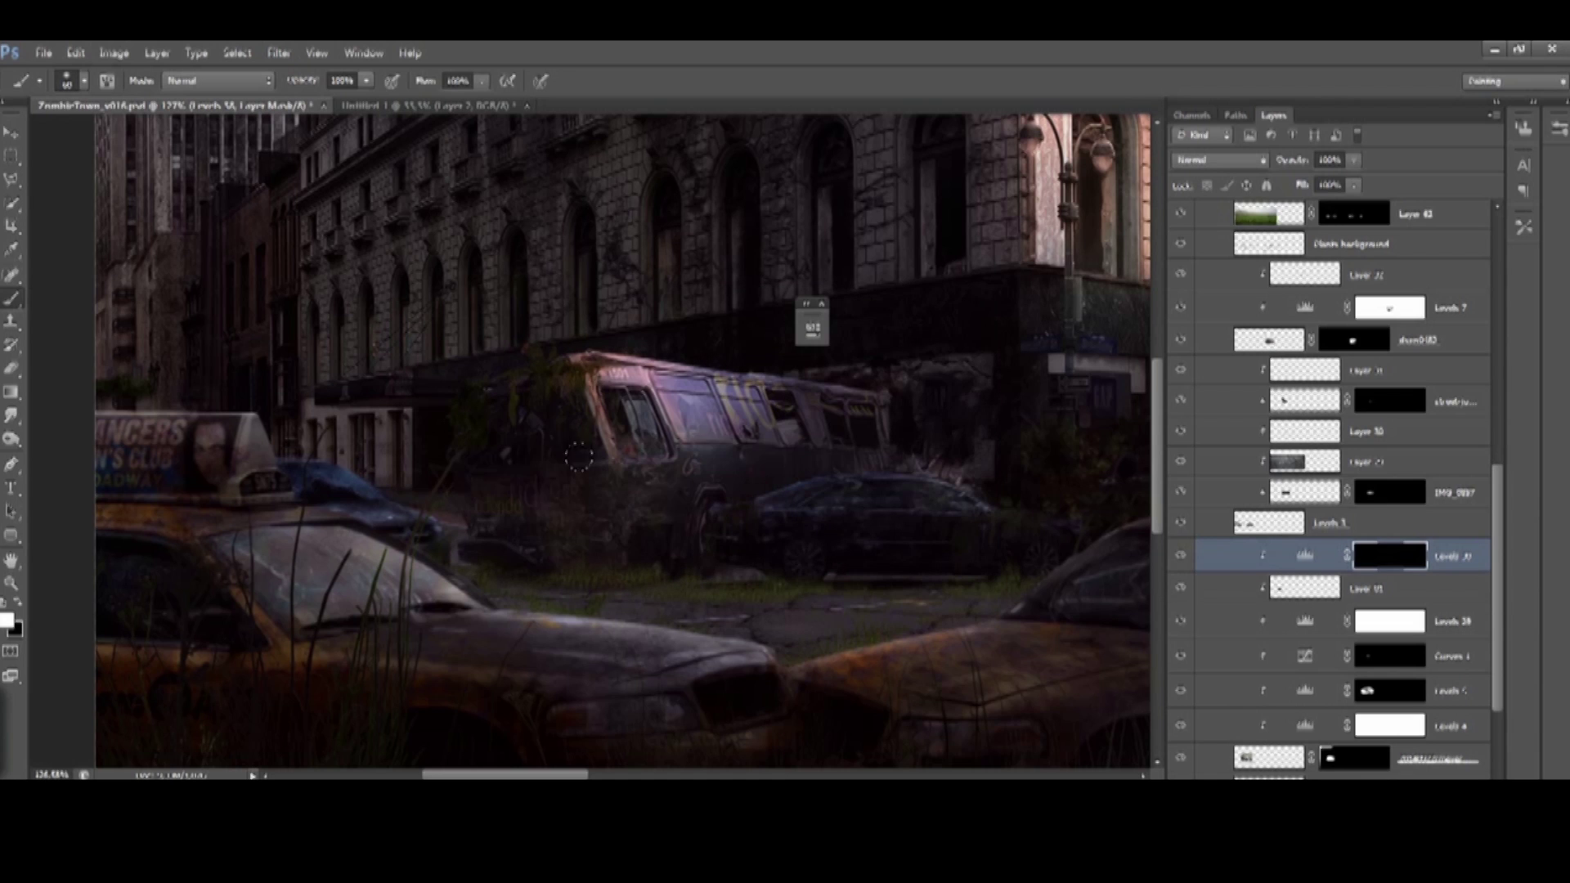
key(ctrl+e)
key(e)
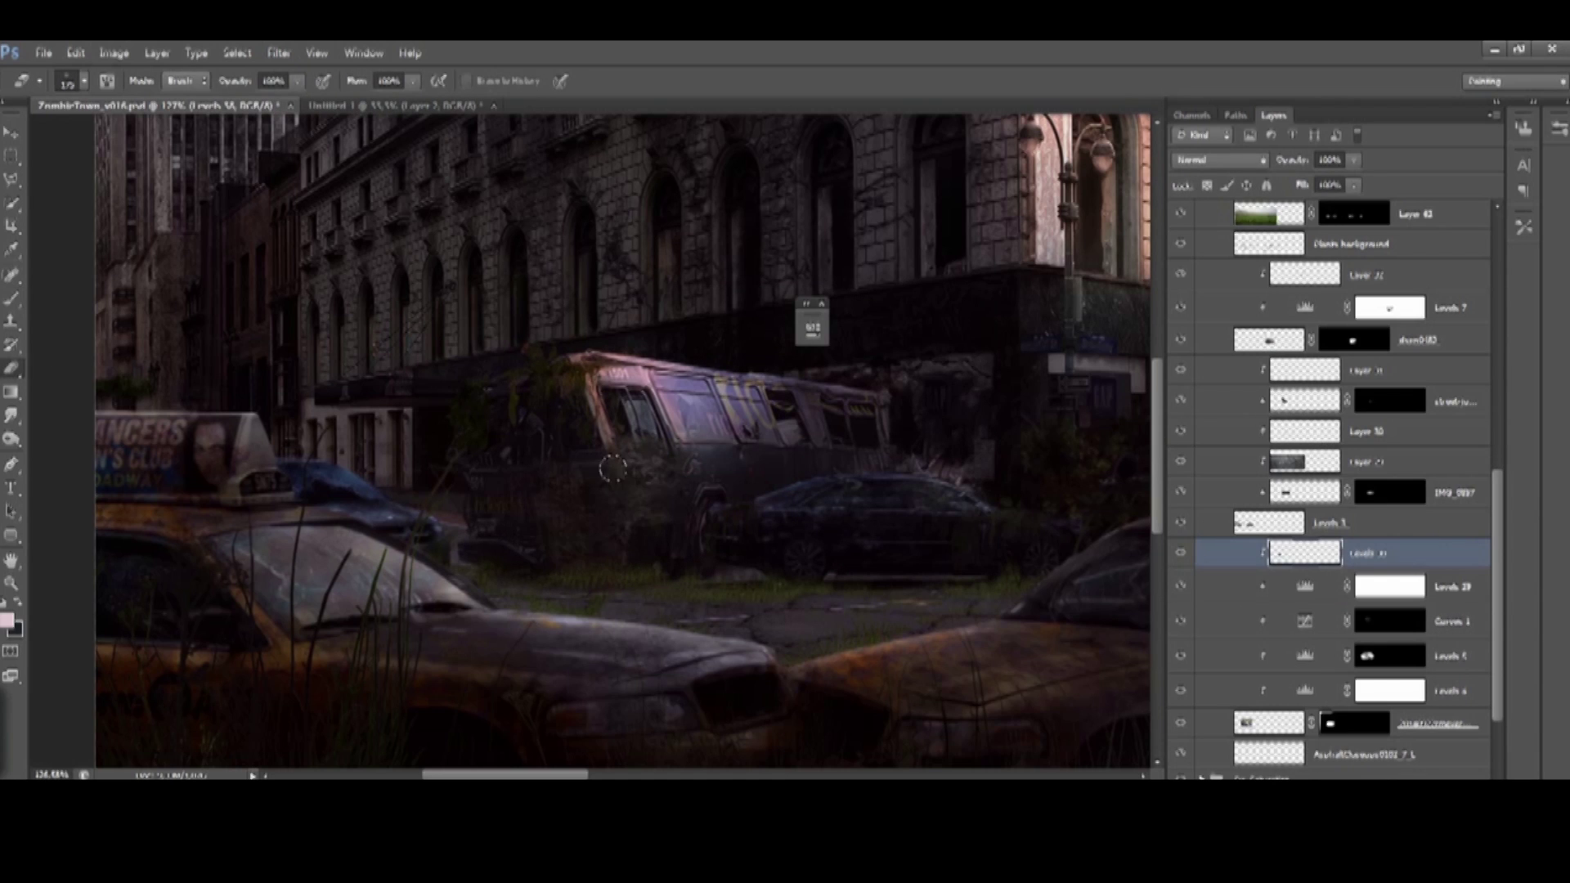
Place the Old_paint_on_wood texture from the elements folder, scale it down, and fit it over the corner building's arched windows
scroll(612, 527, down, 4)
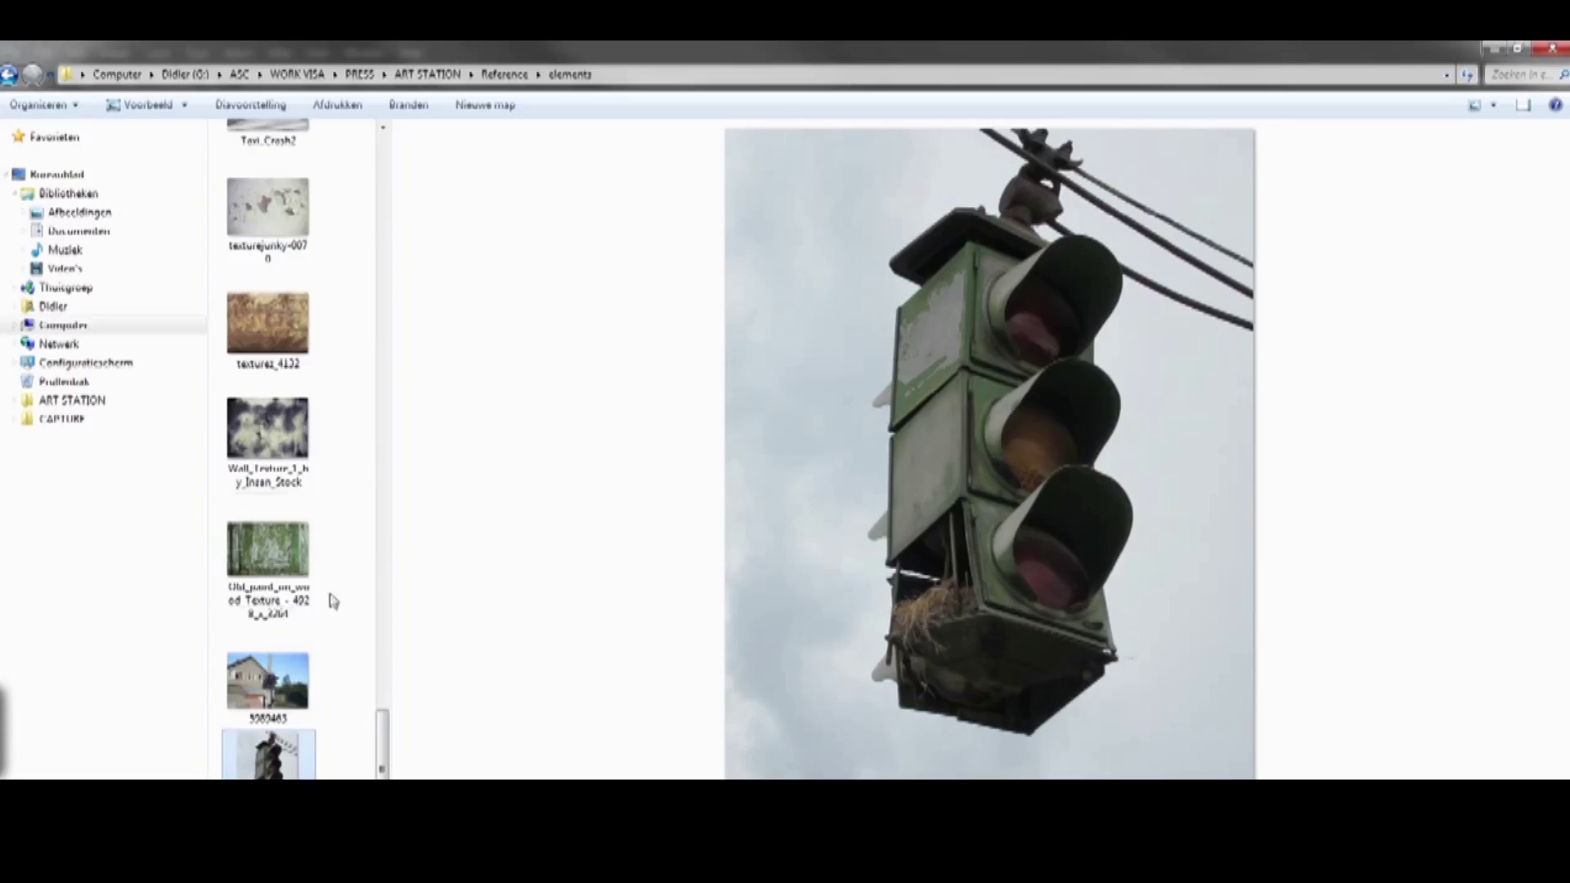
click(267, 548)
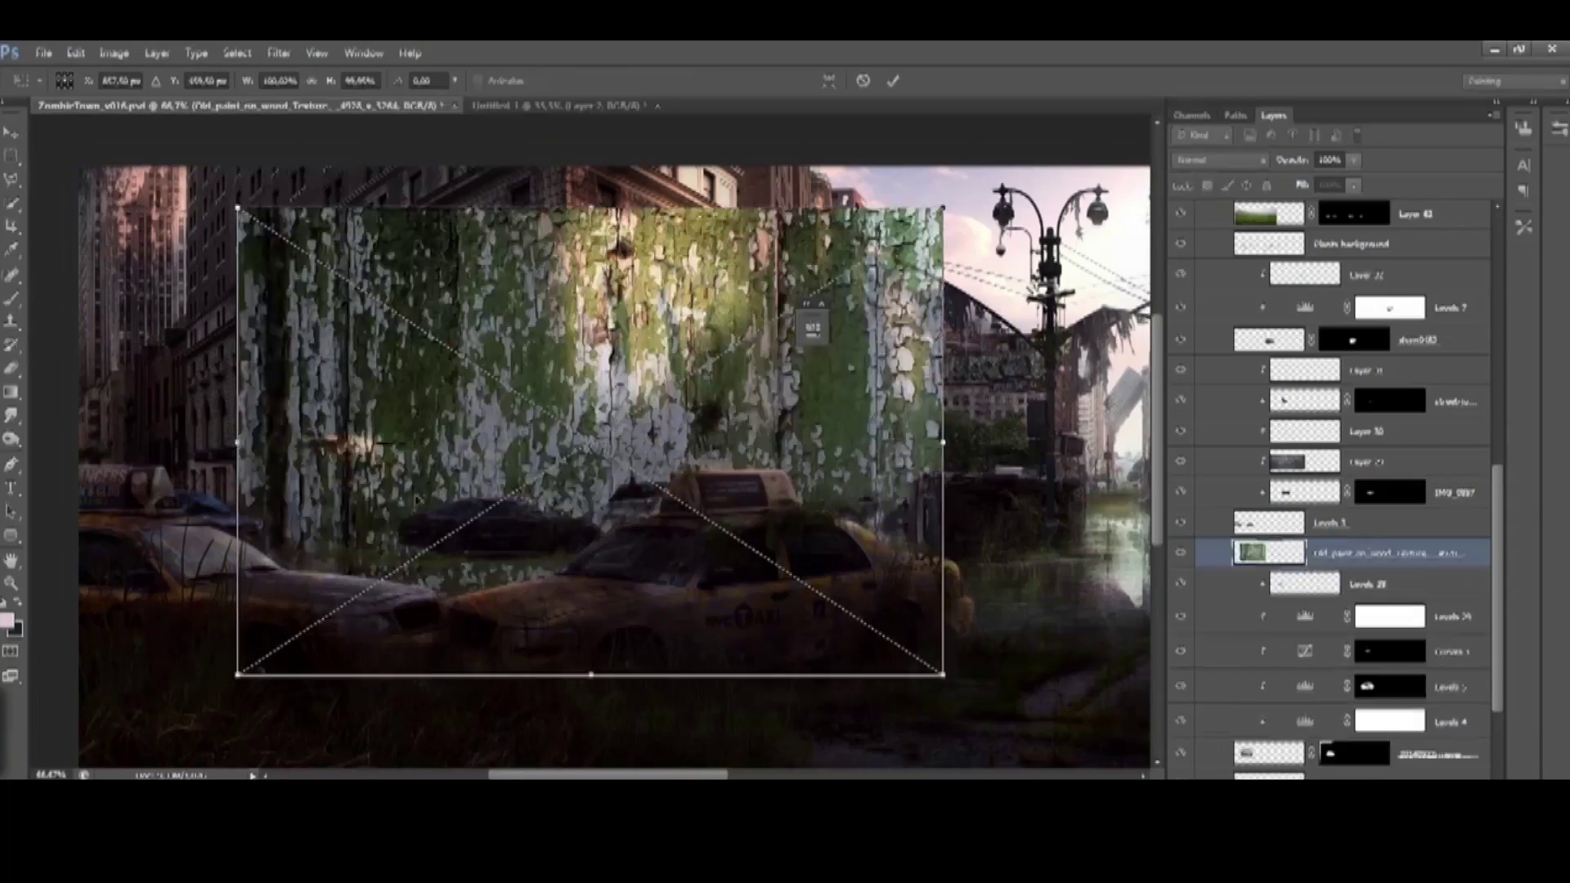
drag(940, 673, 683, 491)
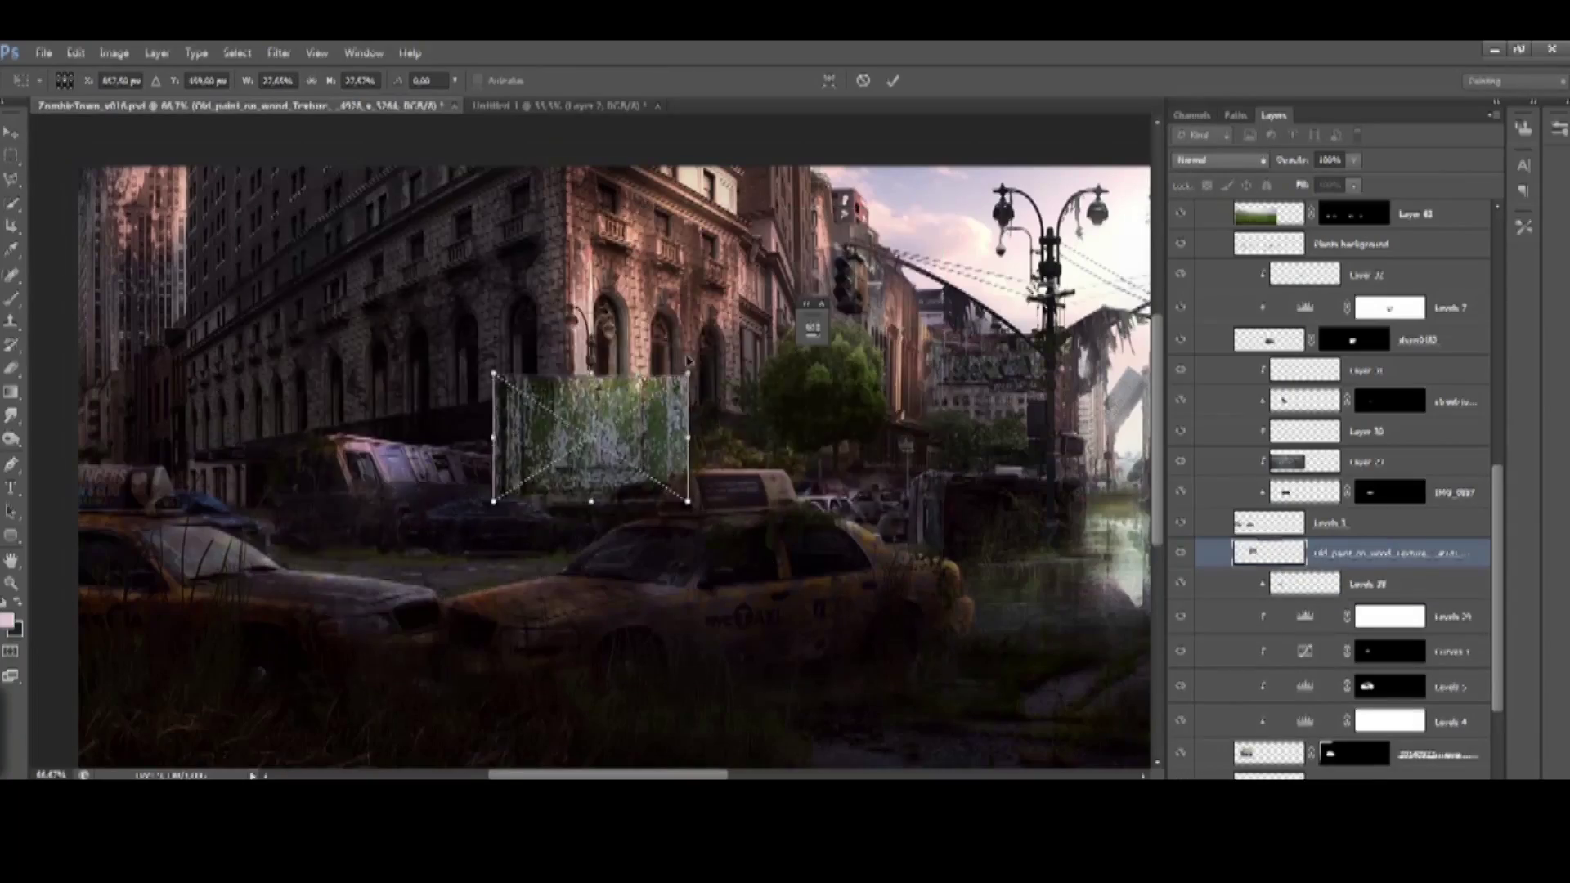
scroll(521, 390, up, 3)
drag(522, 389, 524, 245)
drag(736, 135, 948, 399)
key(Return)
Cycle the green paint texture's blend mode until its green patches blend into the stone facade, and reposition it over the wall
key(shift+plus)
key(shift+plus)
key(shift+plus)
key(shift+plus)
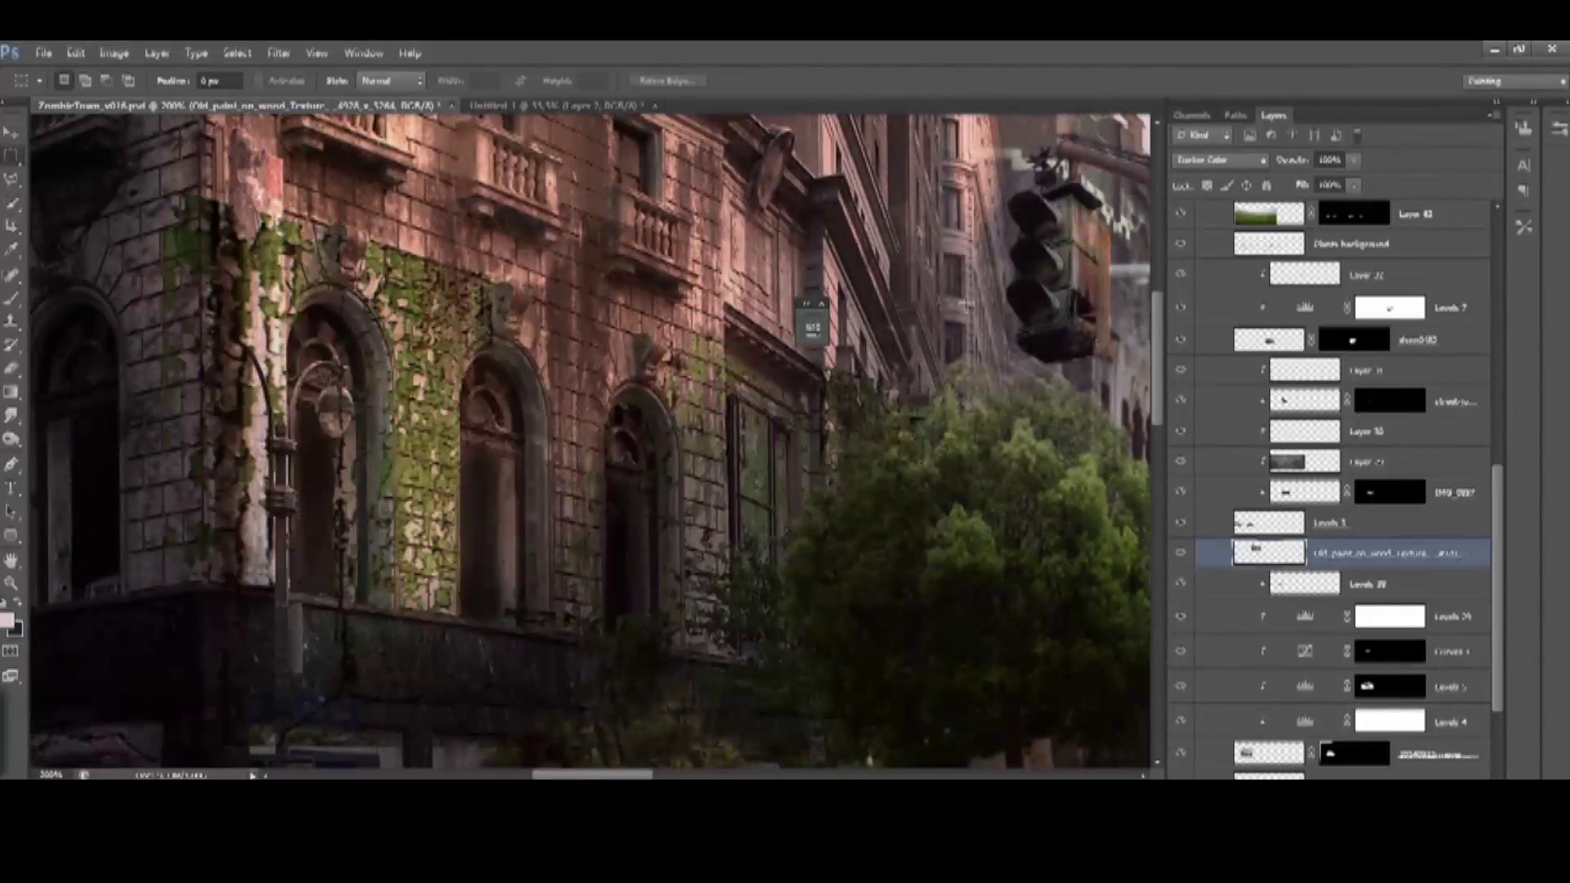
key(shift+plus)
key(shift+plus)
key(shift+plus)
key(shift+plus)
key(shift+plus)
key(shift+plus)
key(shift+plus)
key(shift+plus)
key(shift+plus)
key(v)
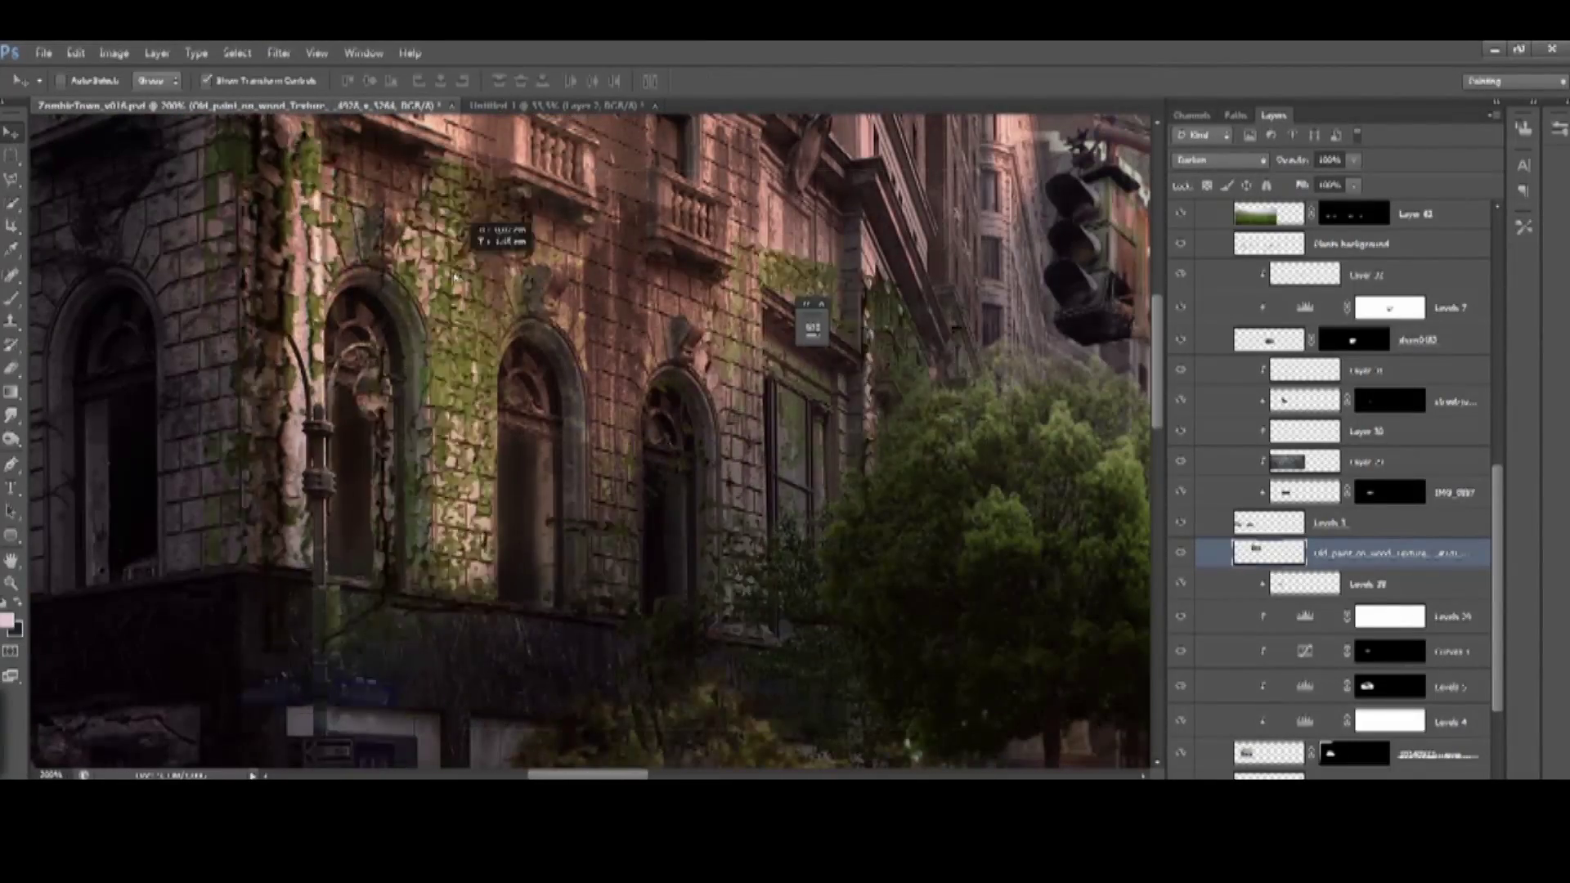
Adjust the Levels of the green paint texture and hide it completely behind an inverted layer mask
key(ctrl+l)
drag(1234, 634, 1195, 642)
key(Return)
key(ctrl+o)
key(Escape)
key(ctrl+i)
key(b)
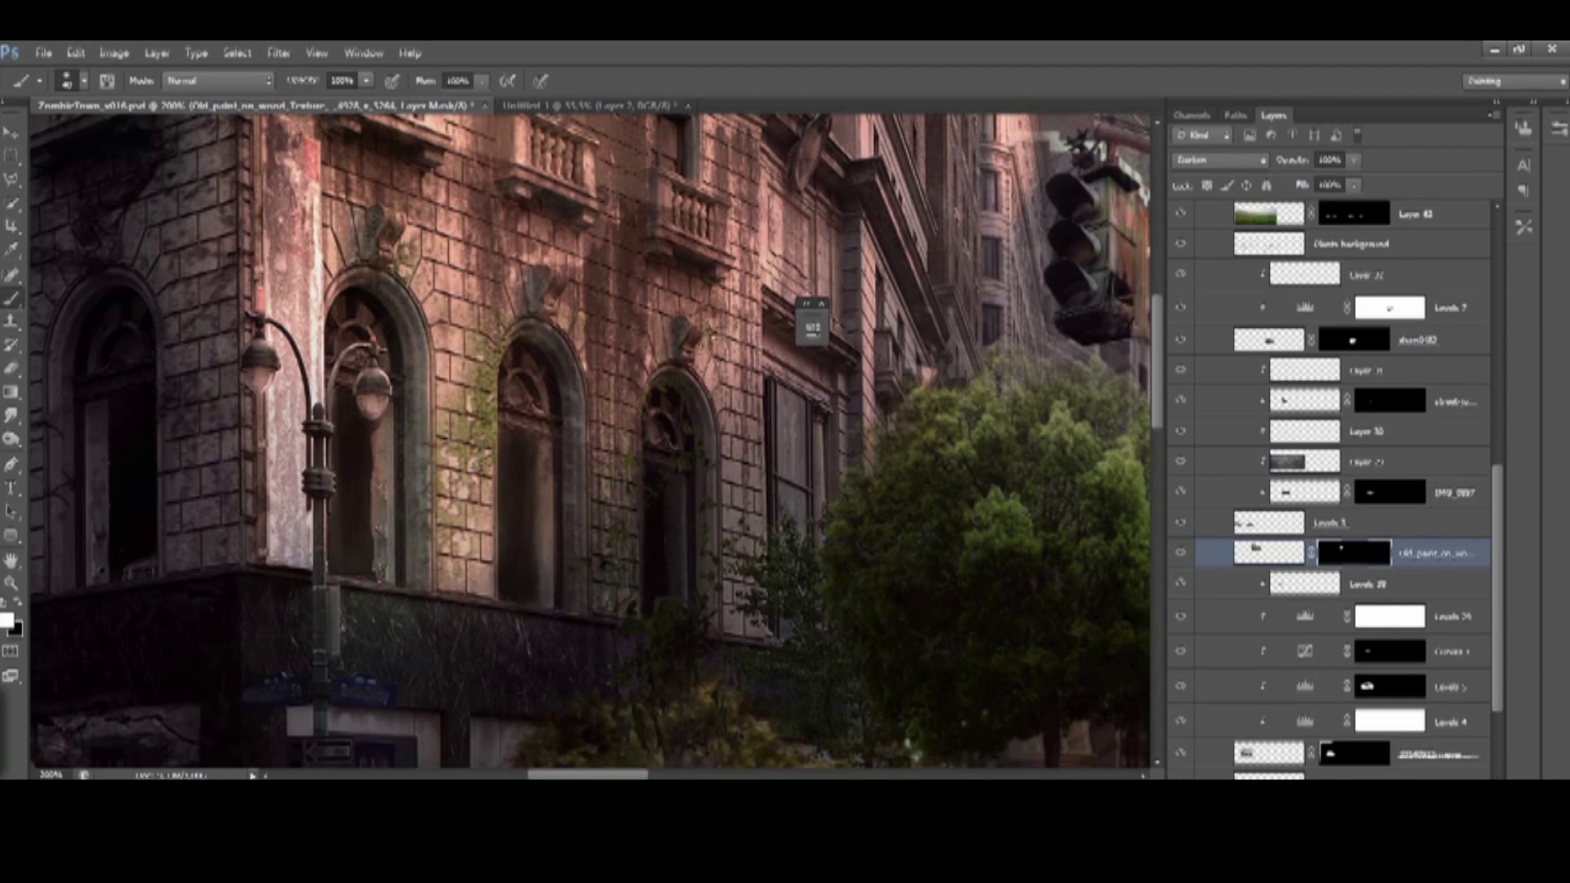
Paint on the green texture's mask to reveal subtle mossy patches on the stonework around the arched windows
drag(862, 442, 866, 305)
drag(539, 425, 670, 454)
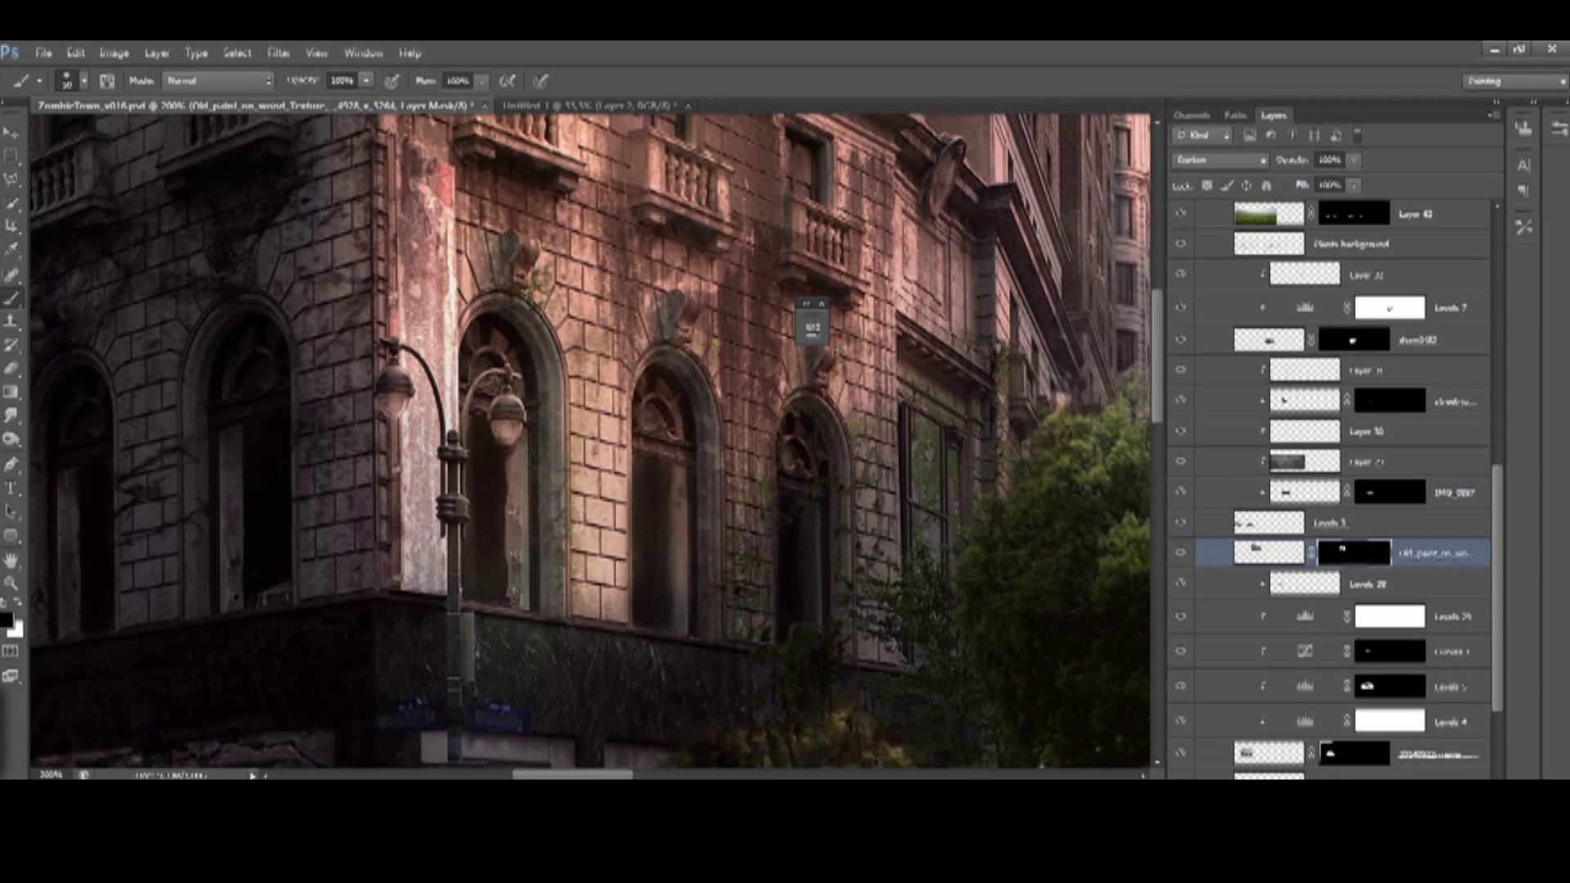
drag(511, 507, 546, 433)
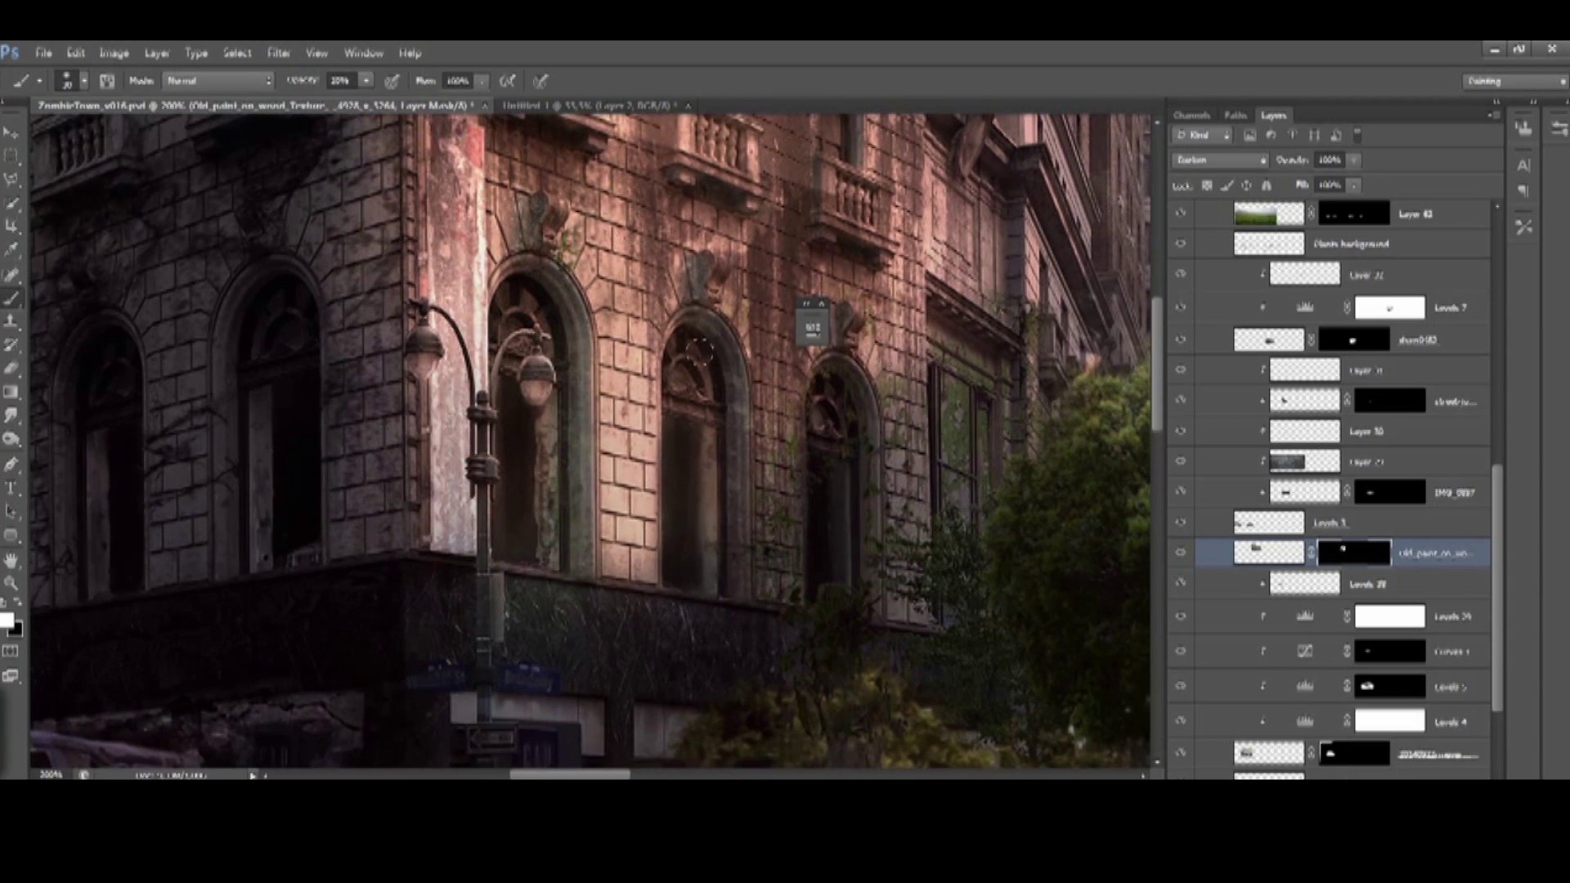
drag(756, 582, 649, 524)
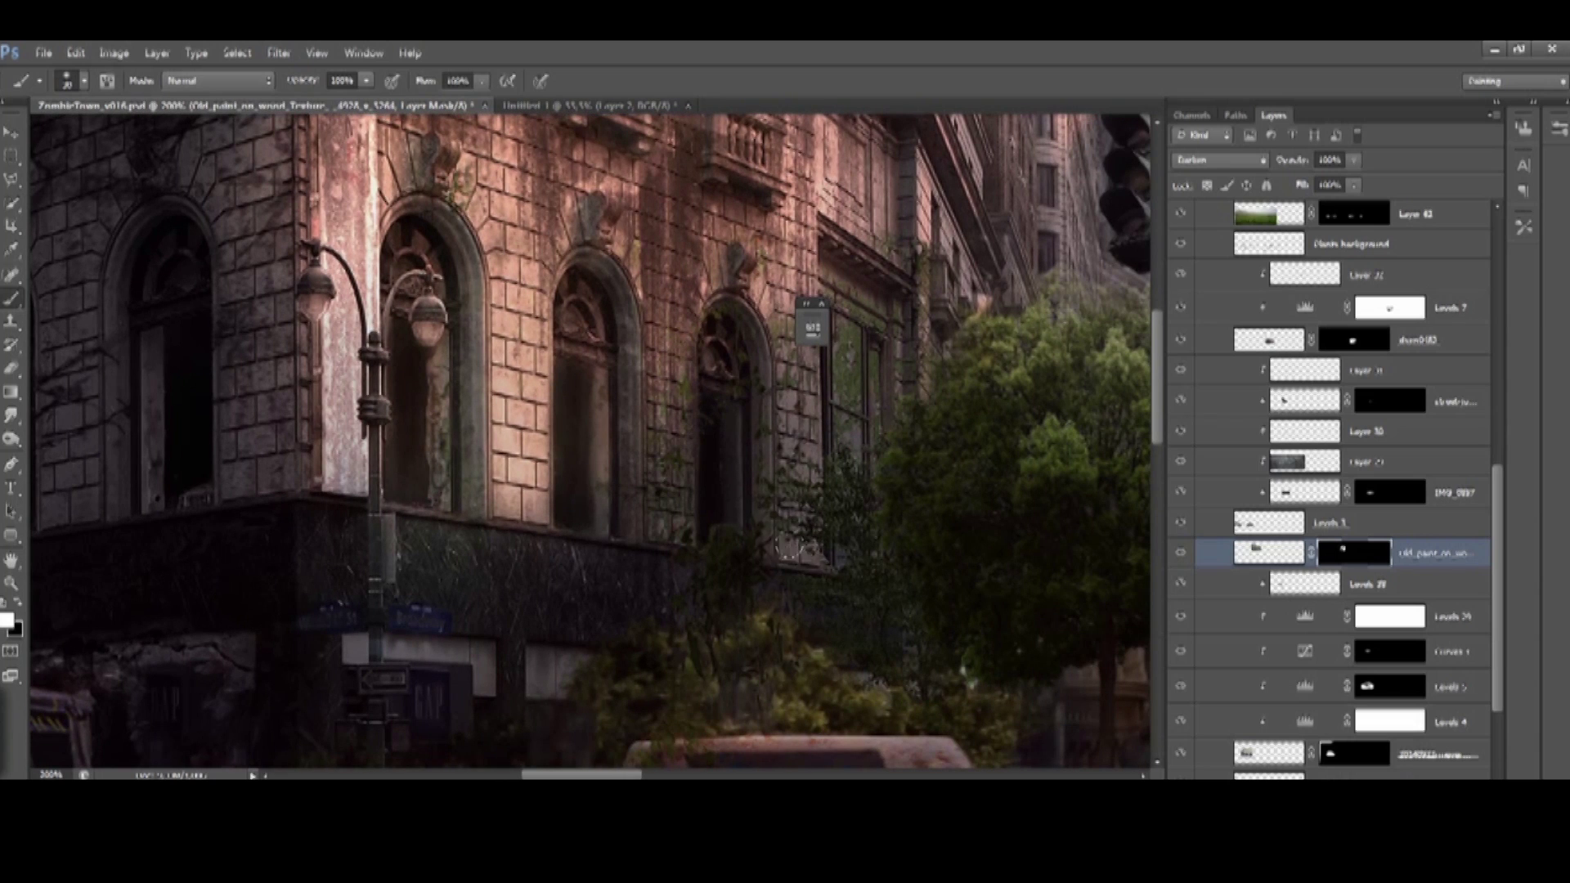
key(bracketleft)
drag(572, 373, 585, 470)
drag(507, 527, 777, 490)
key(m)
drag(259, 291, 826, 526)
key(ctrl+d)
Set up a small brush and paint dark tones on the PAINT layer along the storefront's light edge and signs
drag(683, 554, 702, 624)
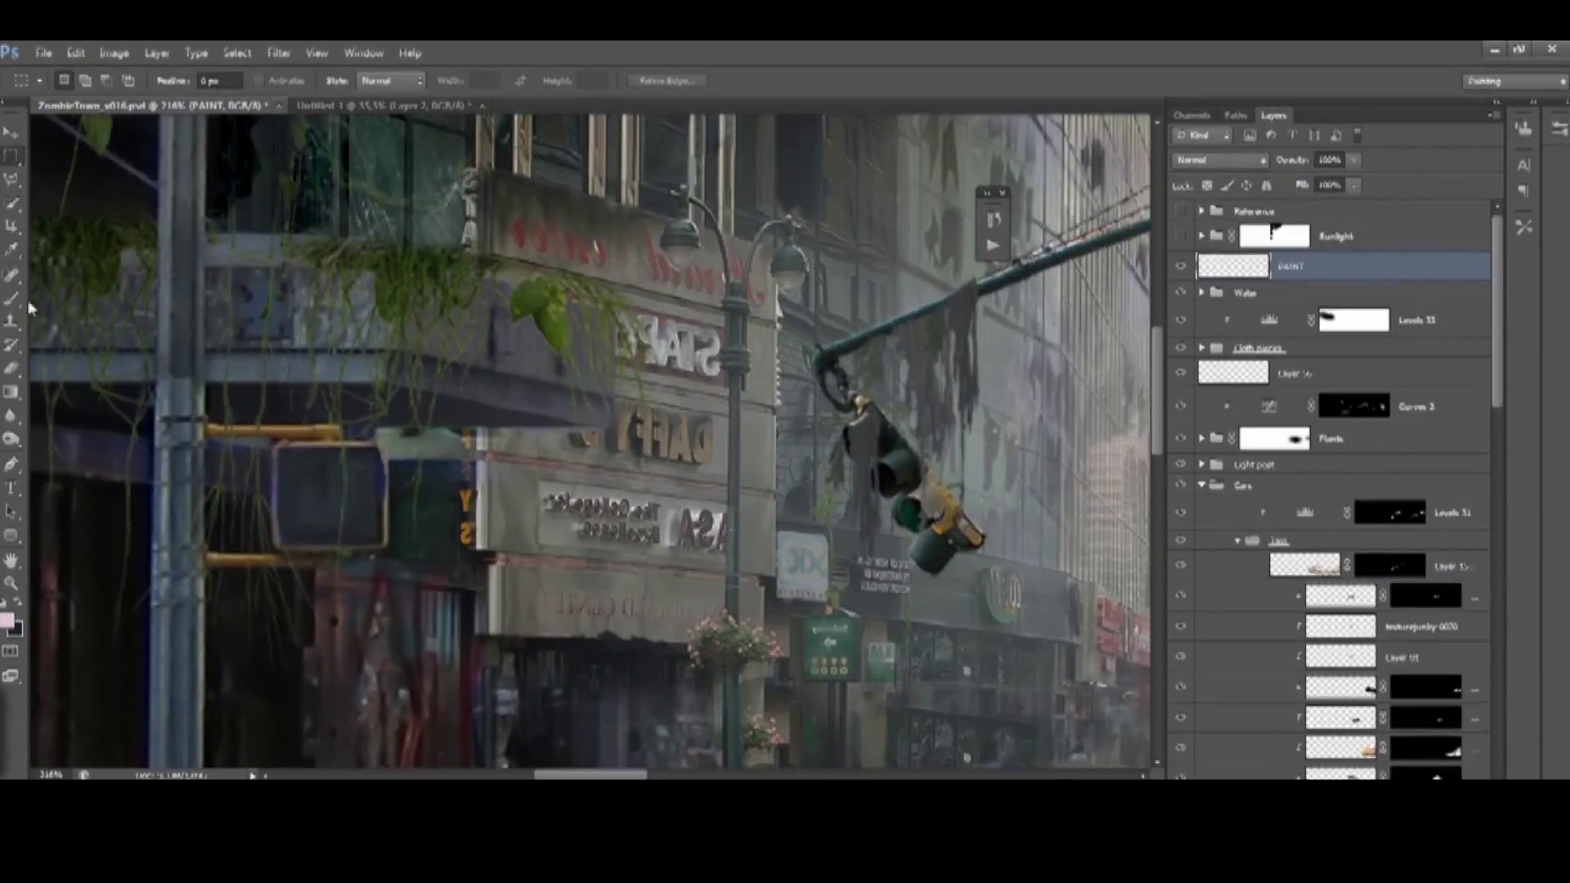
key(F5)
click(1236, 256)
key(F5)
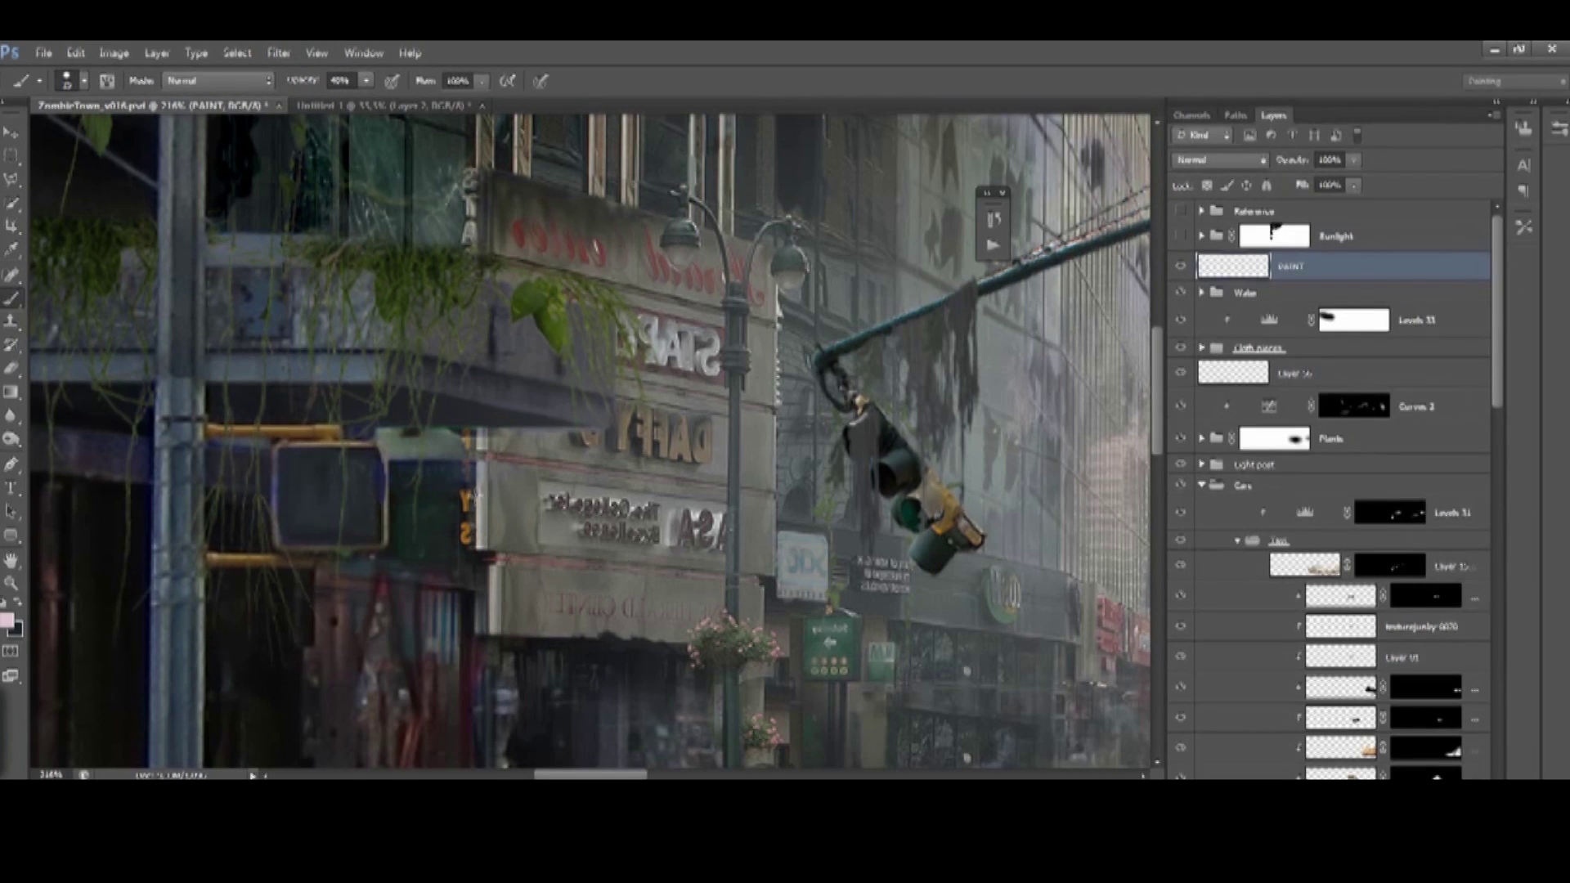
key(d)
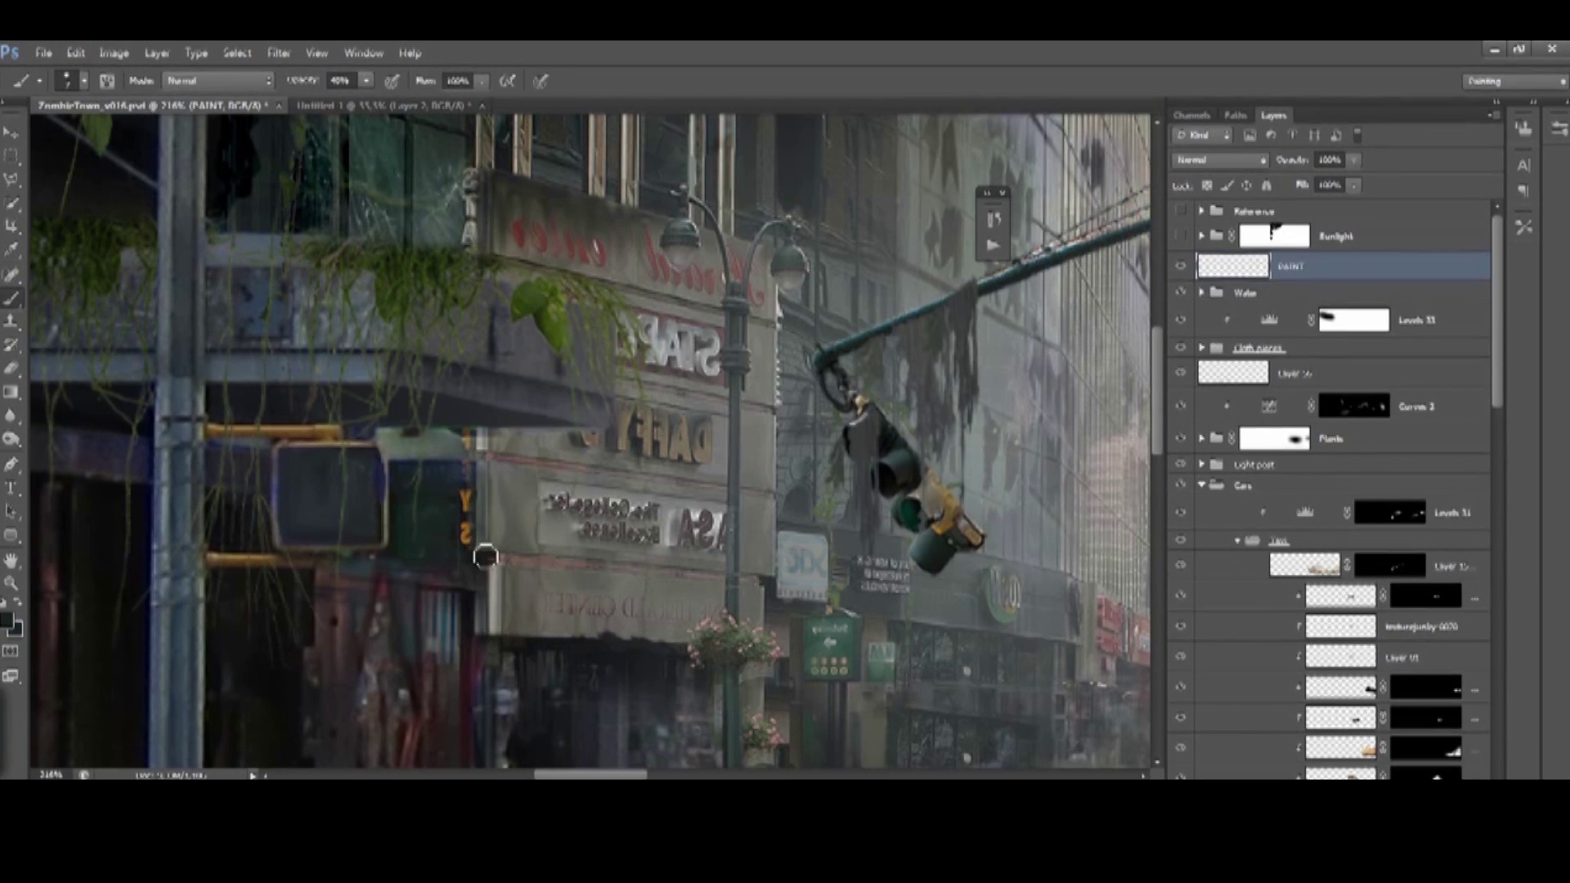
drag(490, 556, 480, 652)
drag(564, 480, 454, 480)
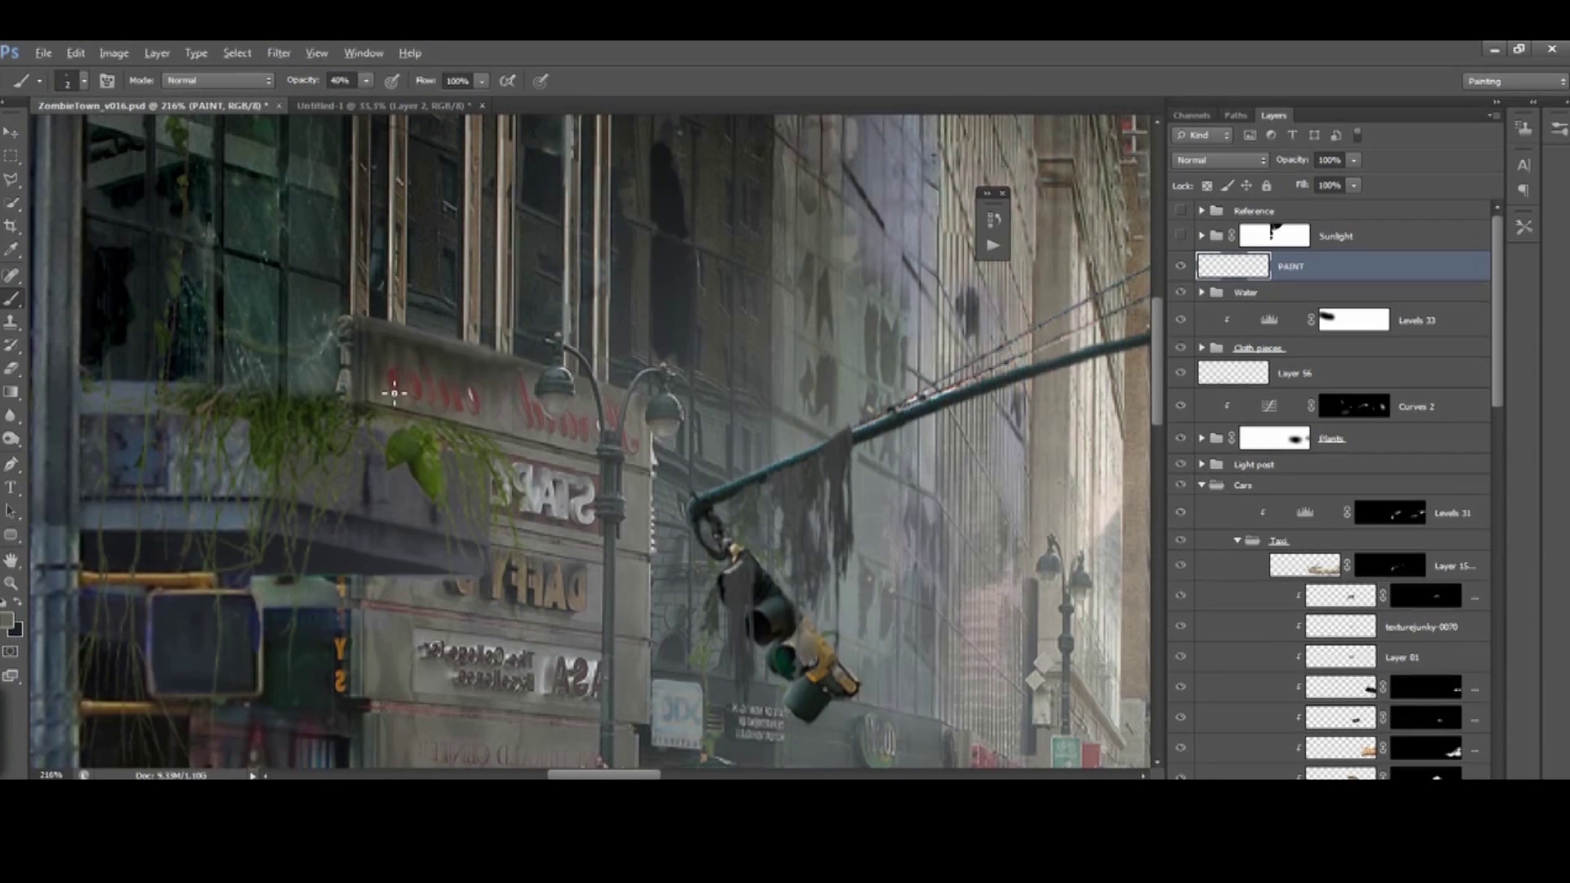
mouse_move(404, 344)
mouse_down()
mouse_move(457, 279)
mouse_move(557, 241)
mouse_up()
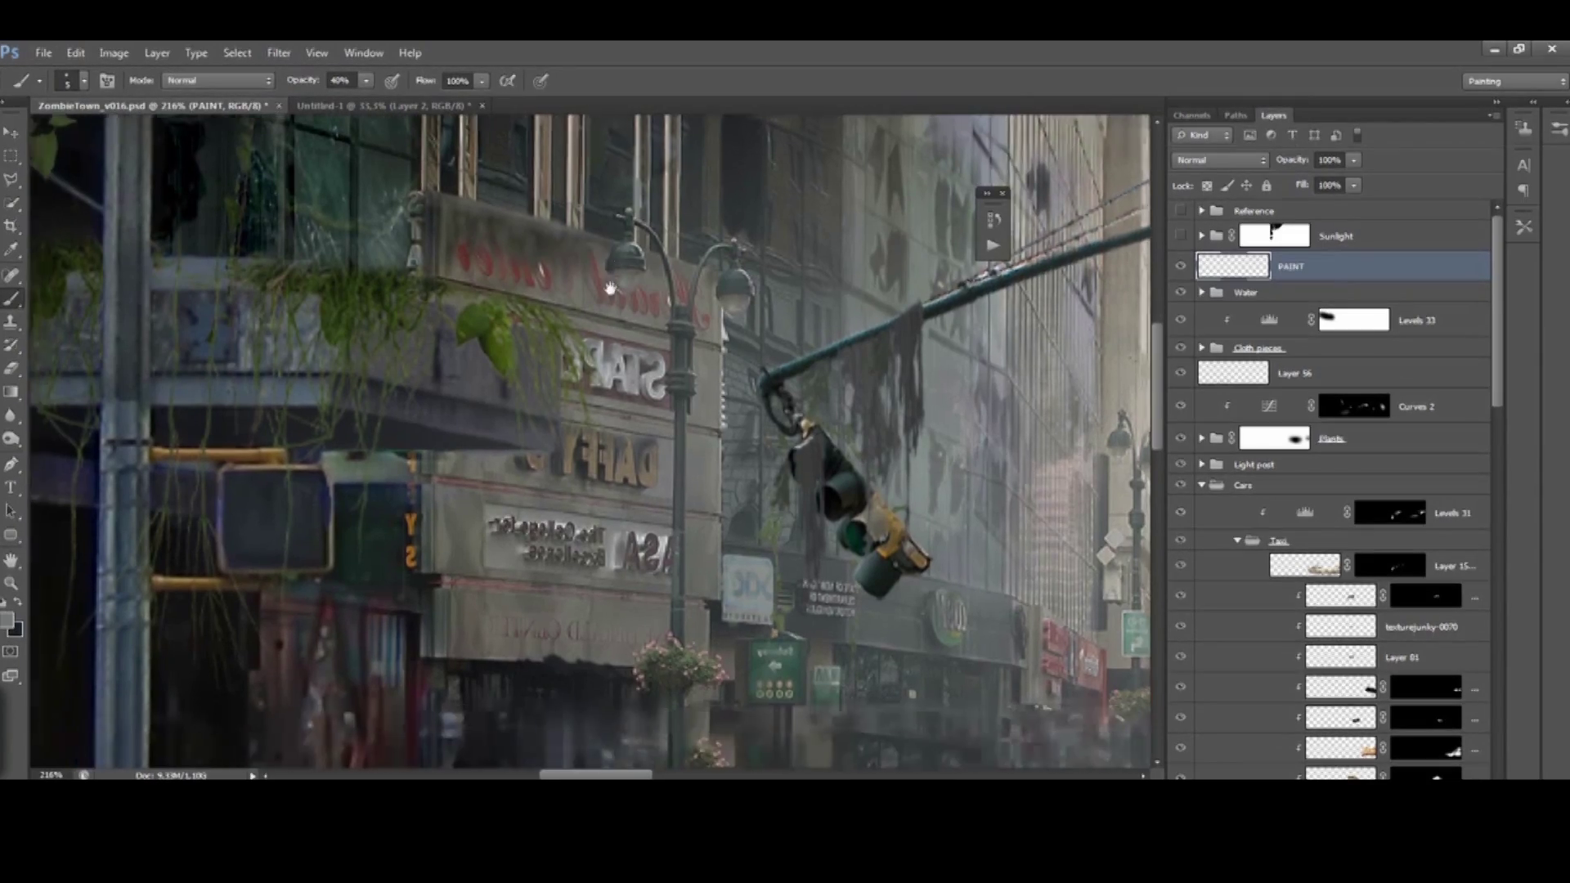
Place the IMG_0857 concrete texture from the elements folder and transform it to match the perspective of the storefront signs
click(106, 760)
scroll(270, 449, down, 3)
click(264, 453)
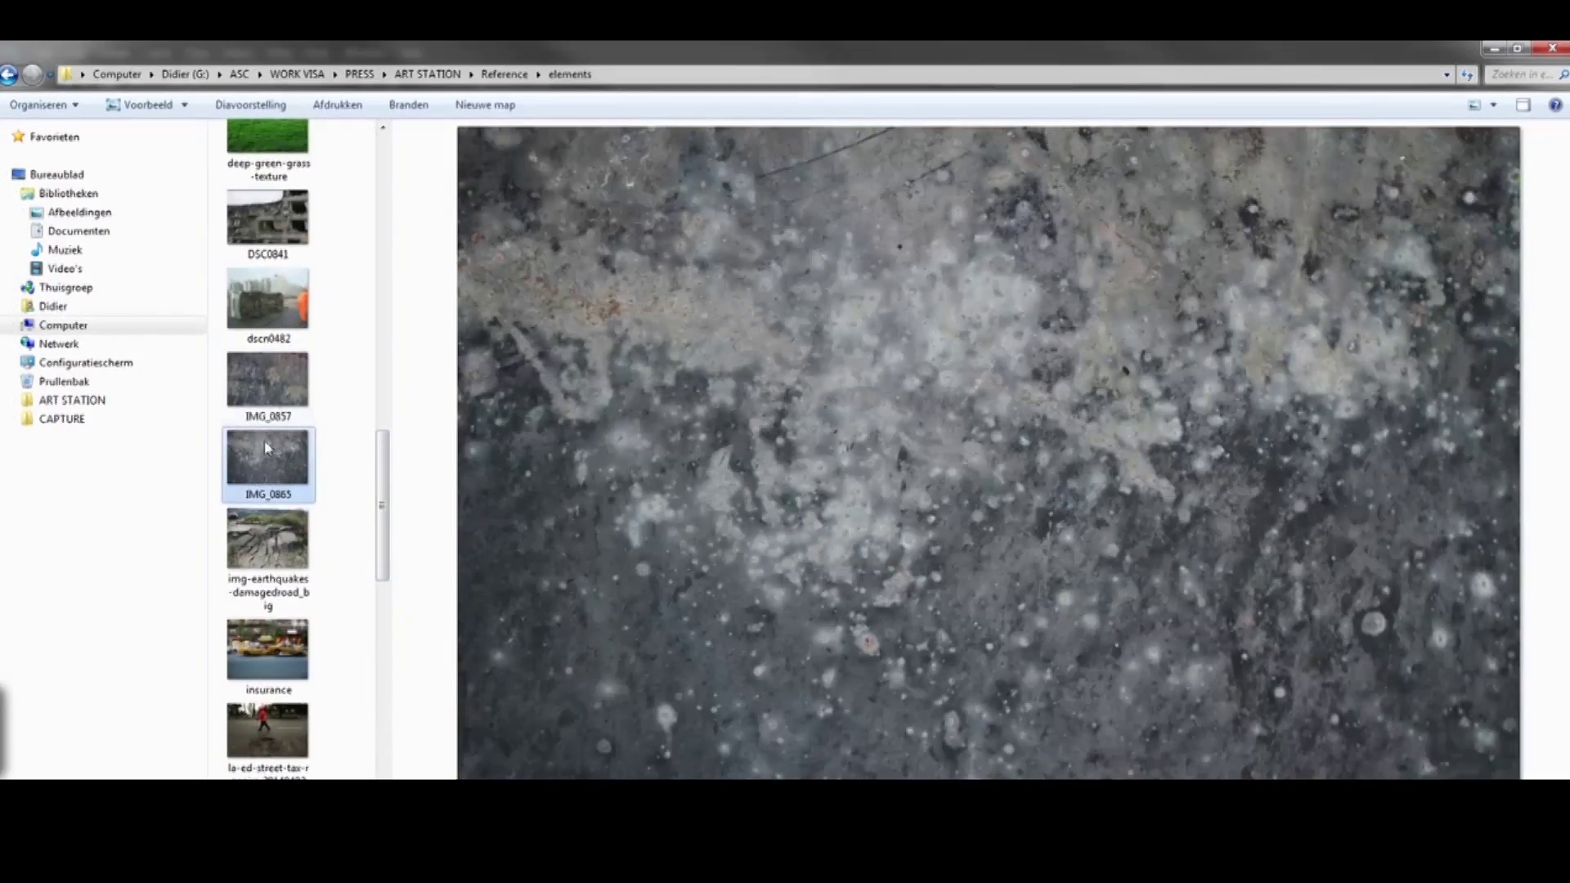
click(274, 384)
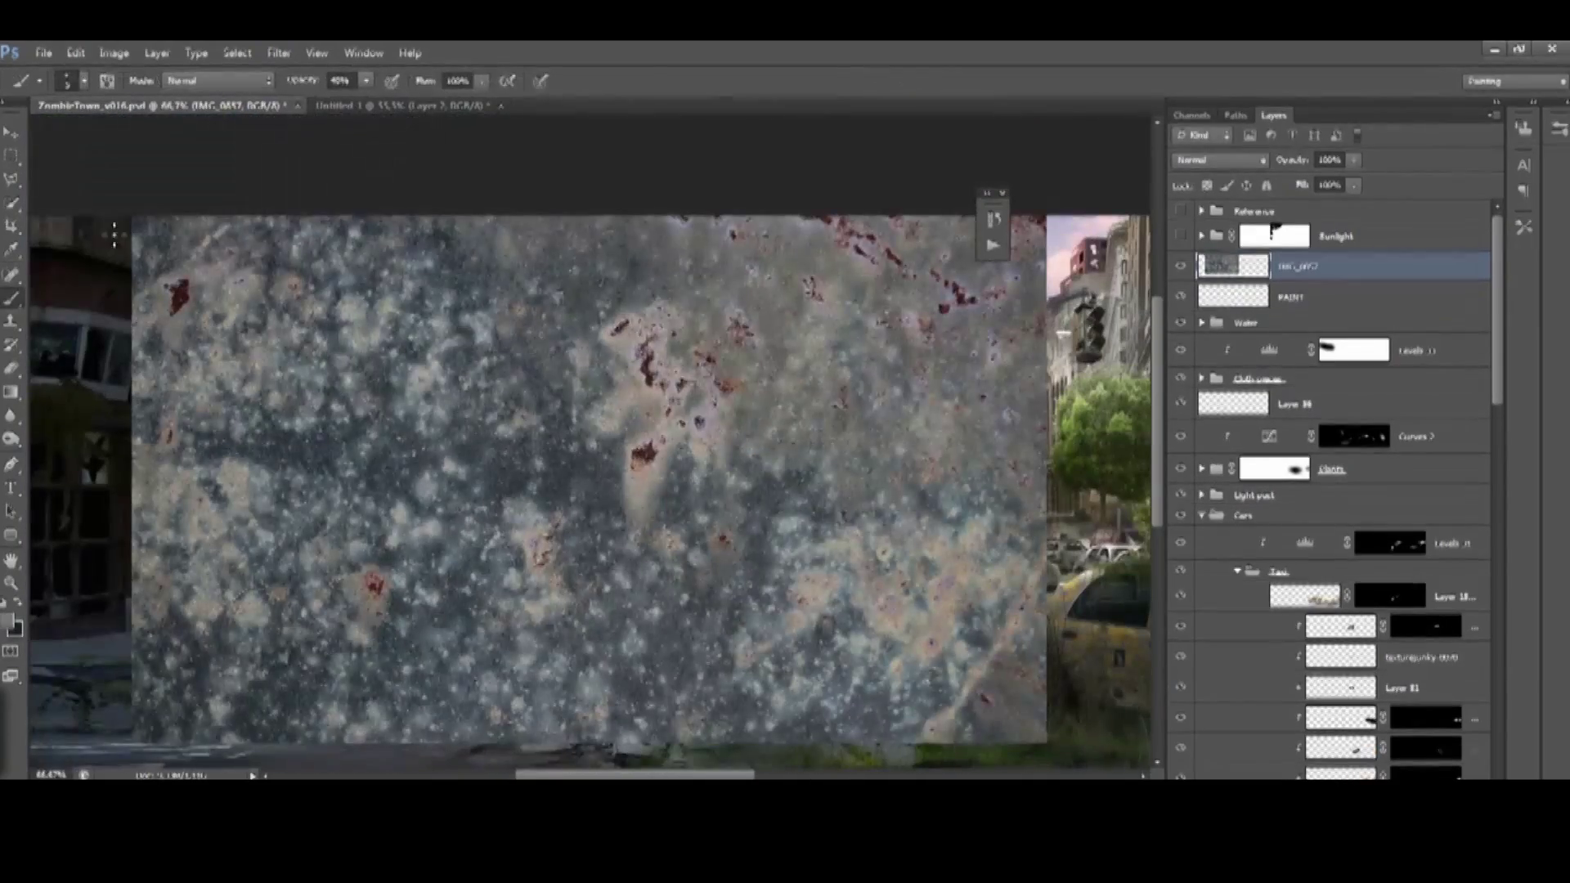
key(ctrl+t)
drag(252, 147, 582, 469)
drag(753, 360, 639, 371)
key(Return)
Blend the IMG_0857 texture over the storefront as Multiply and brighten it with Levels so the signs show through
key(ctrl+plus)
key(ctrl+plus)
key(shift+alt+m)
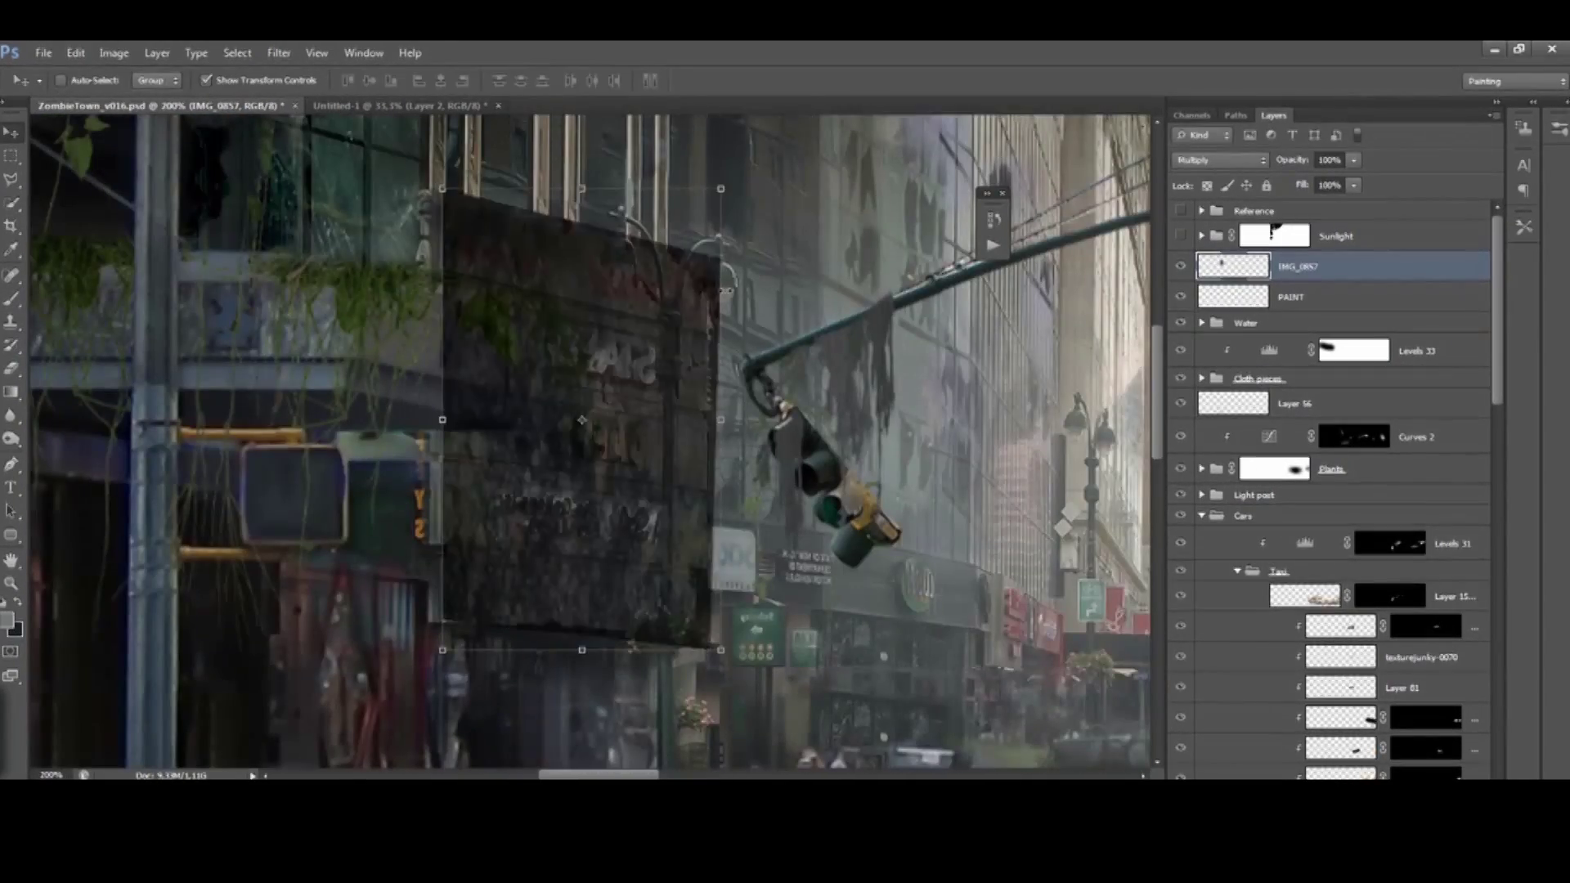
key(ctrl+l)
drag(1230, 564, 1138, 564)
click(1233, 641)
click(1296, 394)
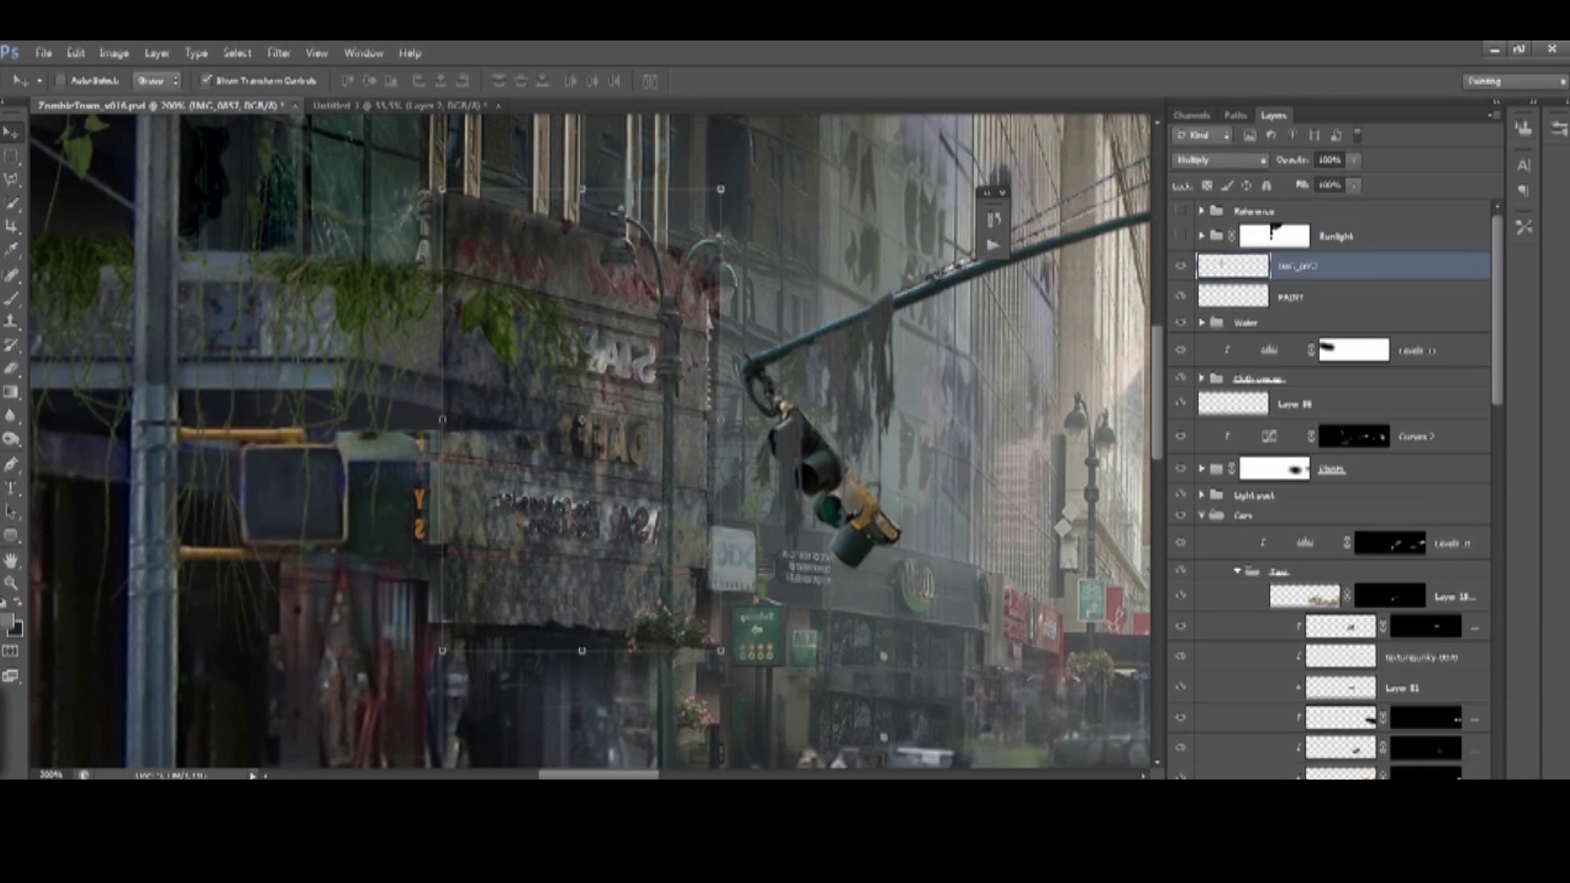
Hide the IMG_0857 texture with a black mask and brush it back in as grime over the storefront sign panels
click(12, 300)
mouse_move(483, 491)
mouse_down()
mouse_move(486, 524)
mouse_move(695, 384)
mouse_move(683, 491)
mouse_move(648, 490)
mouse_move(540, 570)
mouse_move(621, 589)
mouse_move(458, 605)
mouse_move(621, 626)
mouse_move(603, 629)
mouse_up()
key(bracketright)
scroll(515, 441, up, 3)
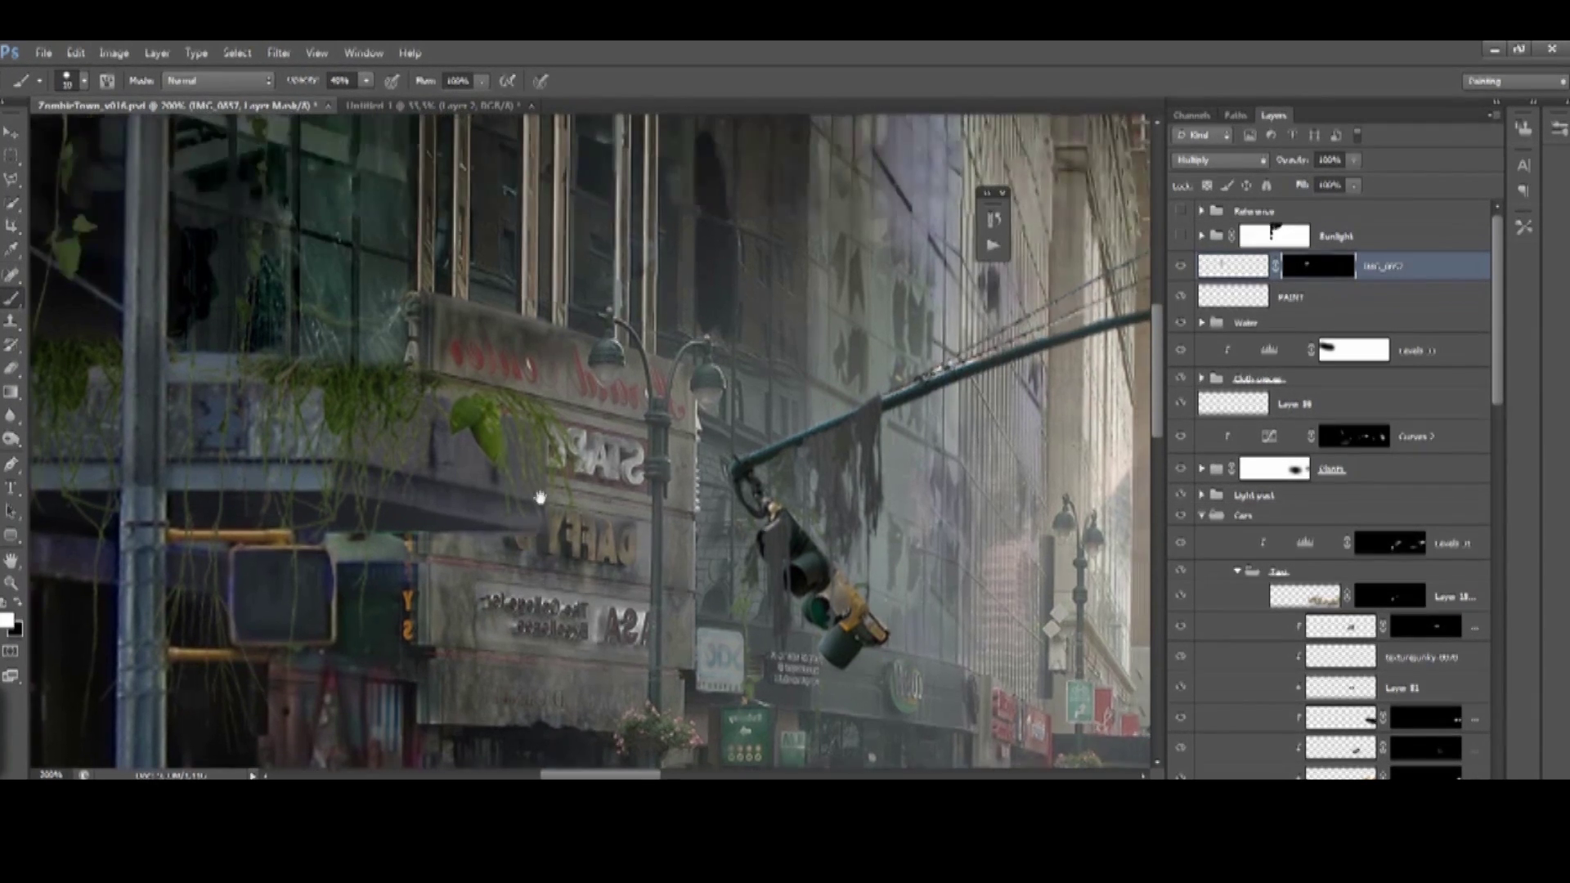
key(bracketright)
mouse_move(449, 373)
mouse_down()
mouse_move(577, 366)
mouse_move(588, 457)
mouse_move(437, 310)
mouse_move(553, 368)
mouse_move(584, 574)
mouse_move(669, 468)
mouse_move(684, 421)
mouse_move(544, 400)
mouse_move(548, 383)
mouse_move(583, 373)
mouse_move(605, 540)
mouse_up()
Raise the PAINT layer above IMG_0857, paint over the red-lettered storefront sign, and send the layer back below the texture
drag(1235, 299, 1182, 271)
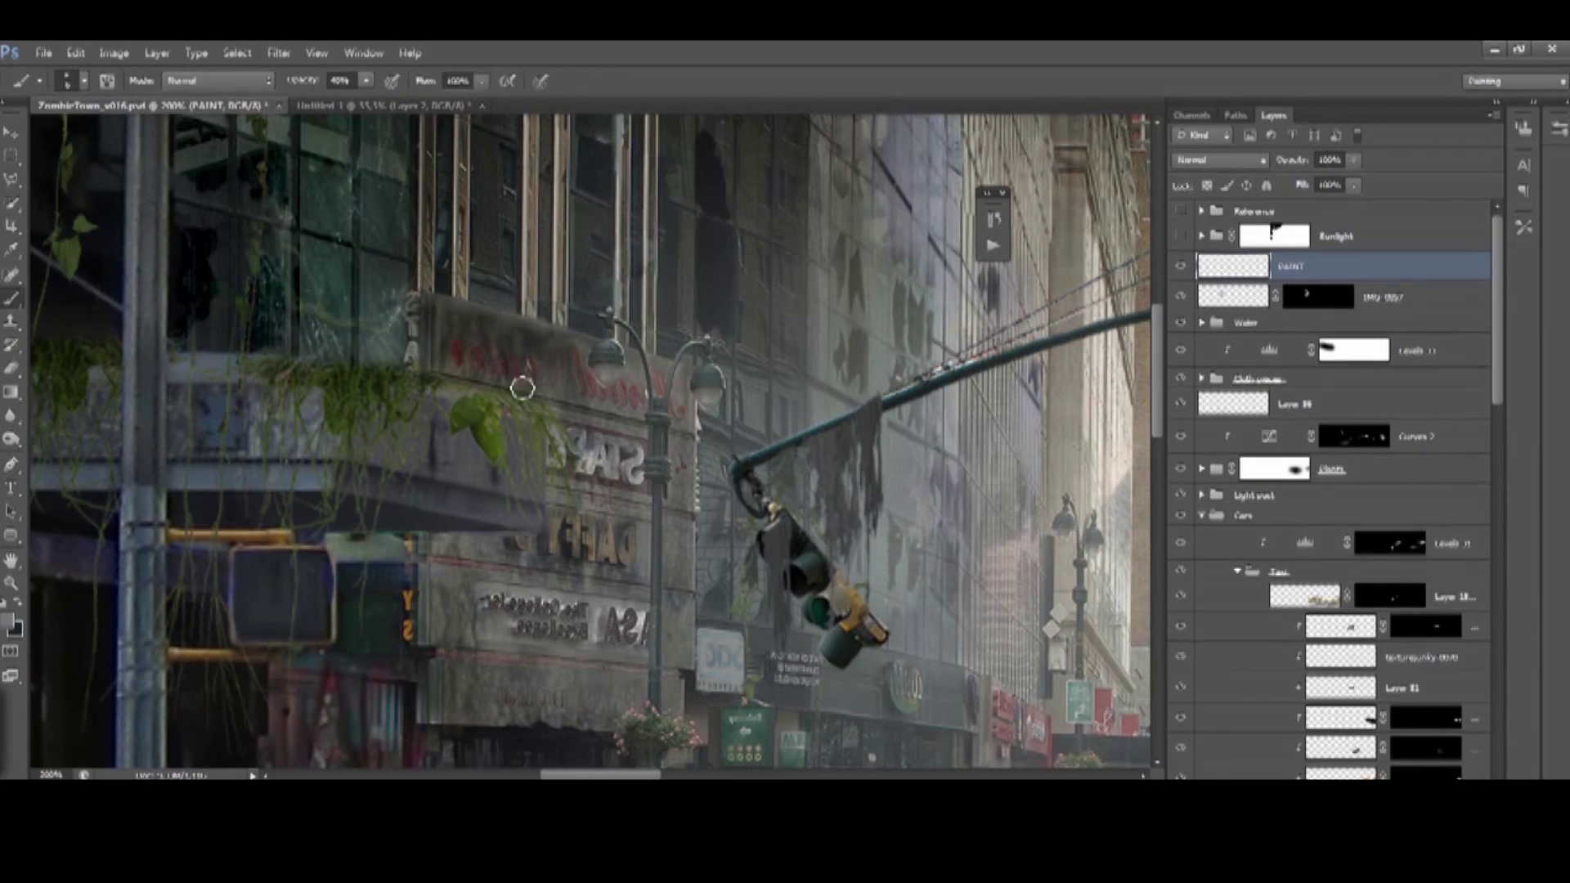
scroll(421, 328, right, 1)
mouse_move(421, 327)
mouse_down()
mouse_move(403, 343)
mouse_move(518, 354)
mouse_move(513, 394)
mouse_up()
key(ctrl+bracketleft)
Sample dark tones and retouch the area around the pedestrian signal box on the PAINT layer at 40% opacity
key(ctrl+minus)
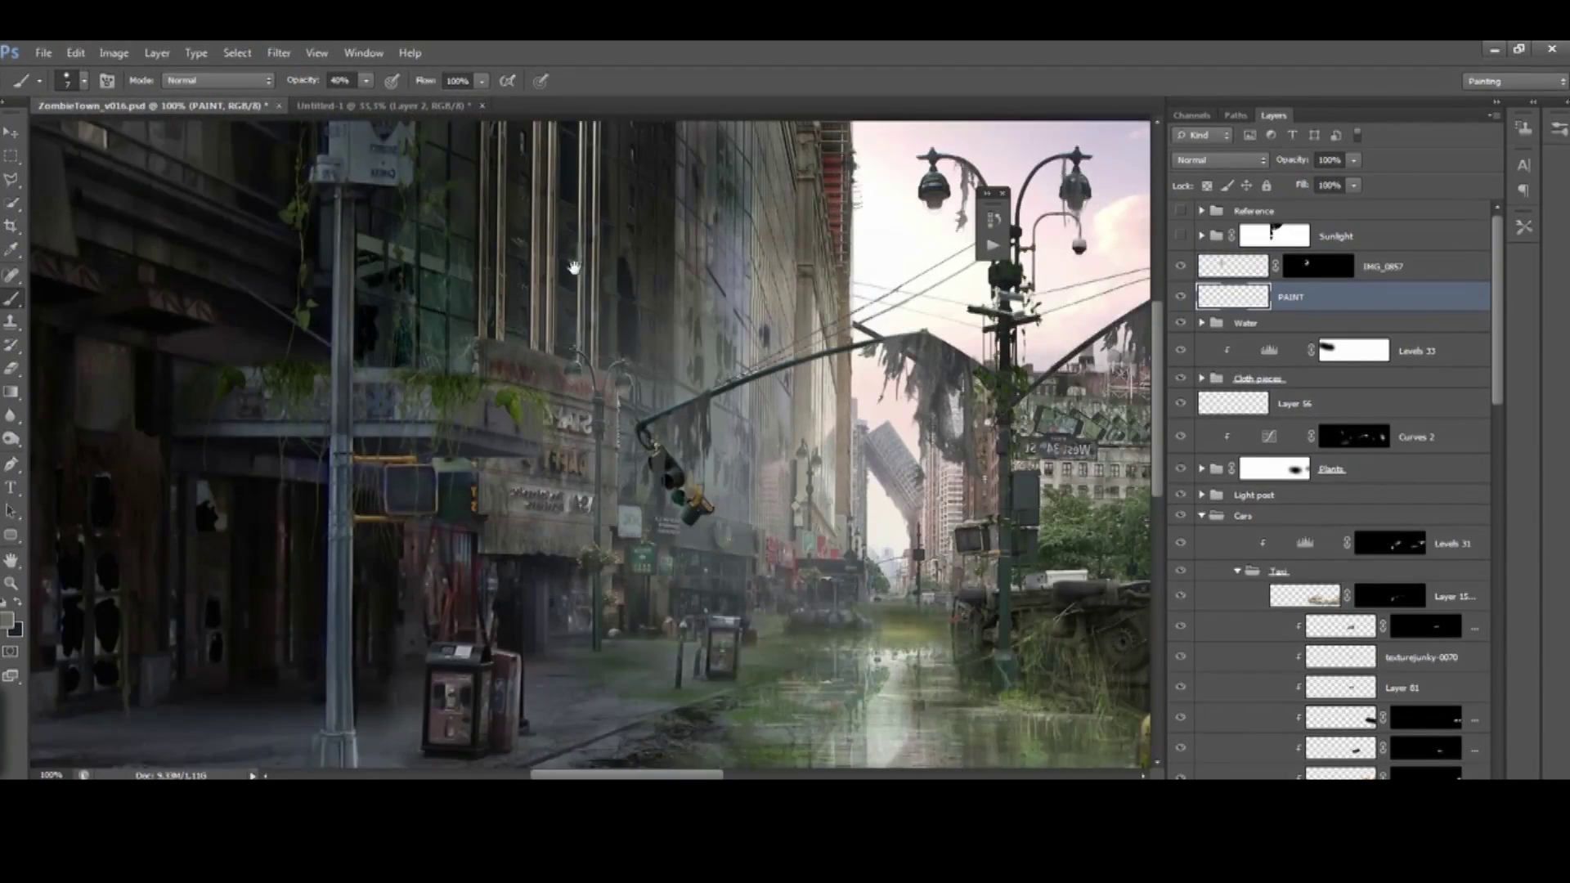
scroll(555, 459, up, 3)
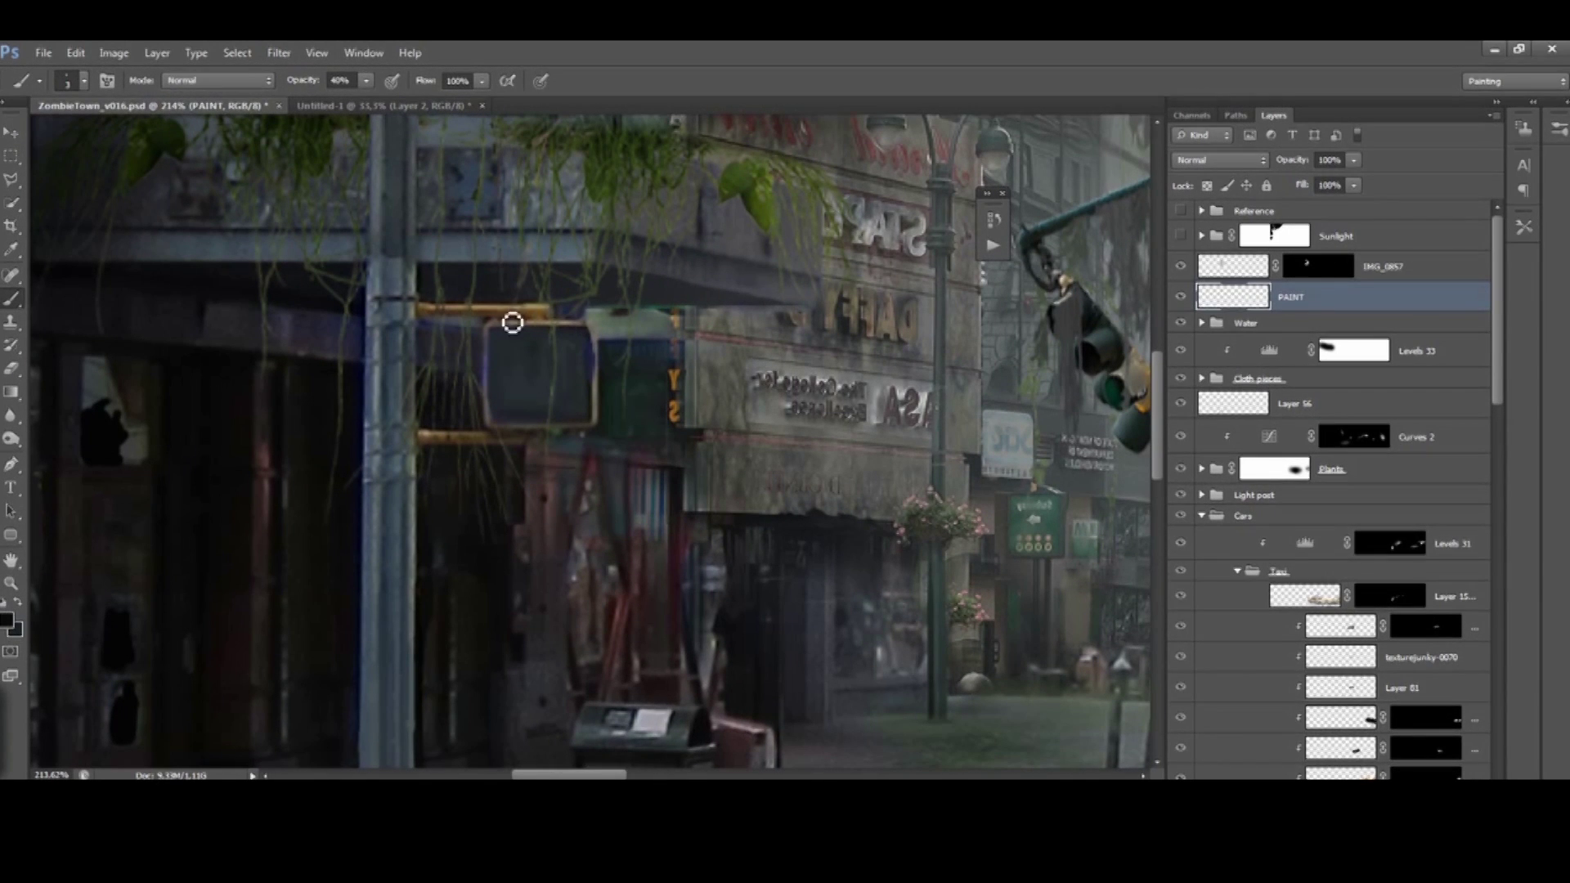
alt+click(554, 338)
drag(501, 139, 457, 325)
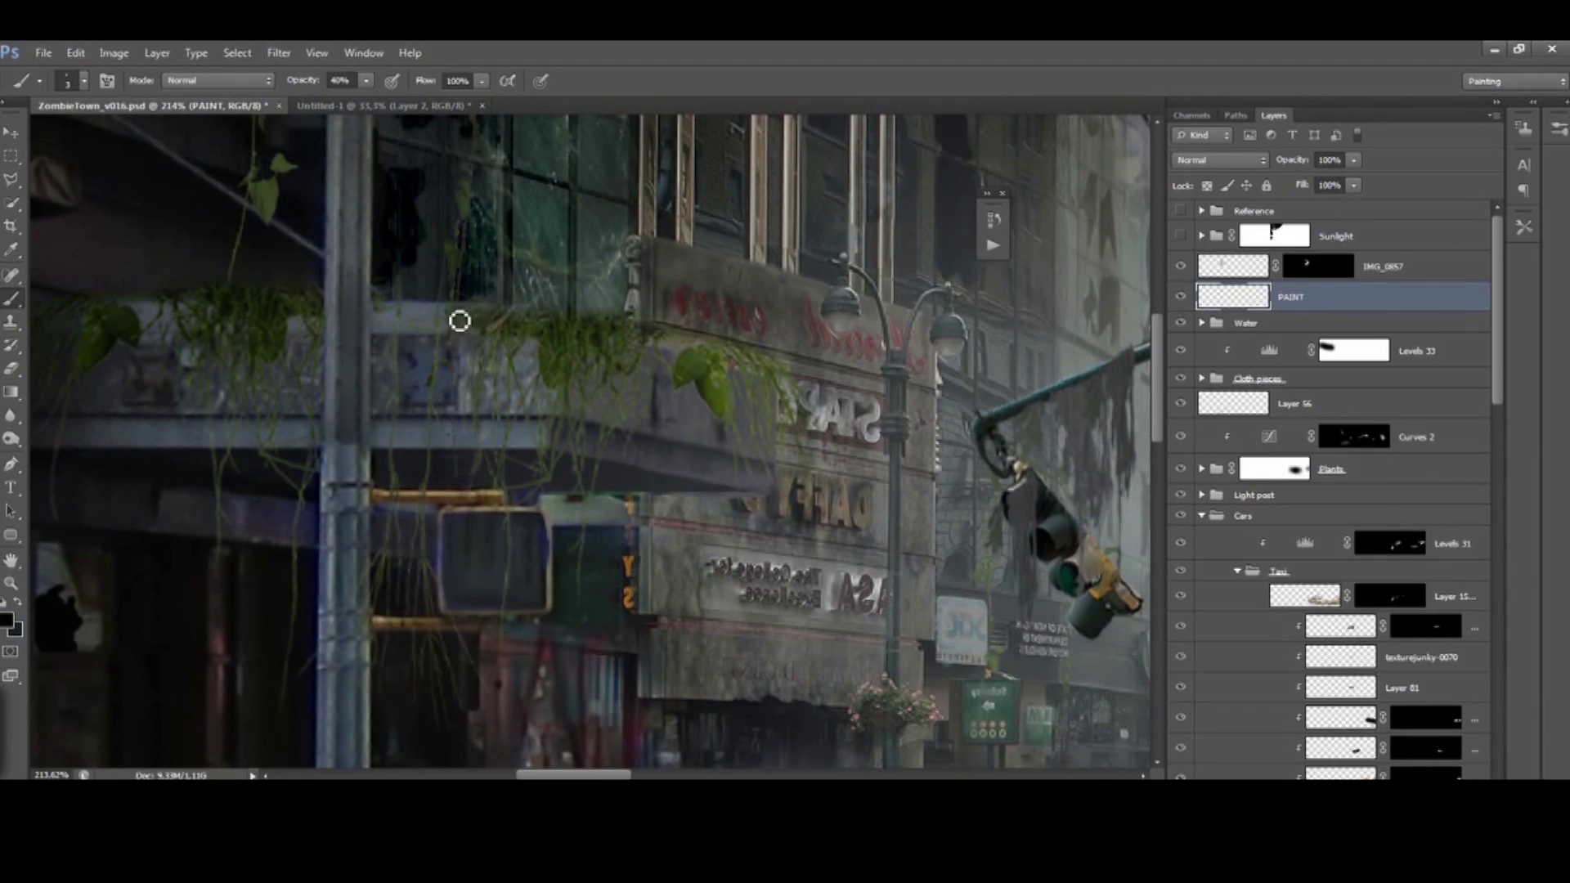
Sample greens from the hanging plants and paint fine grass strands over the large leaf on the balcony, at 100% opacity
alt+click(542, 327)
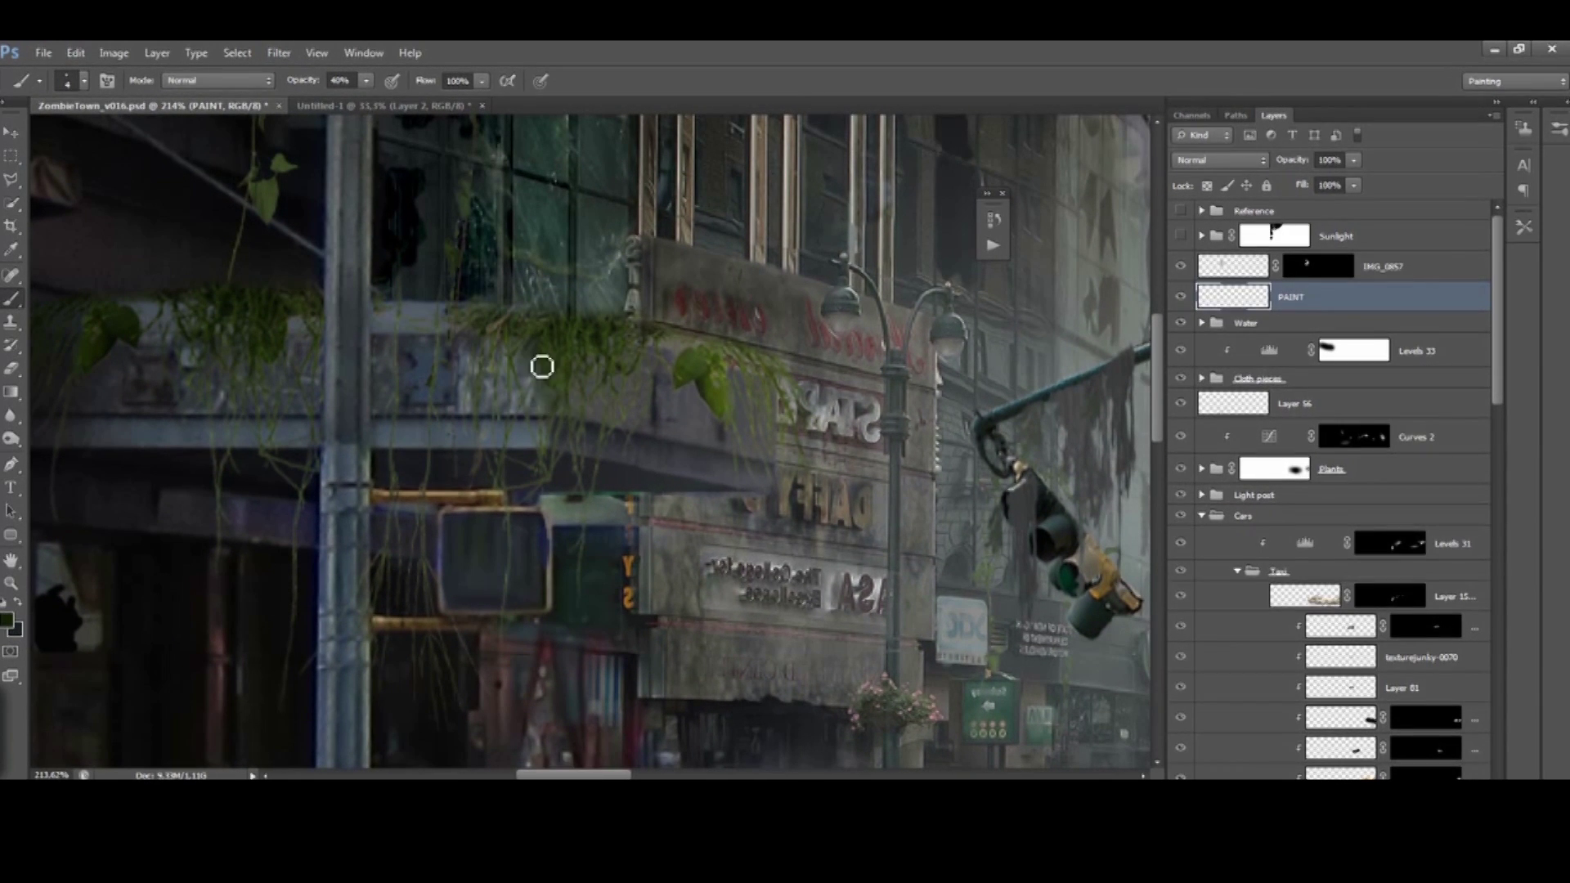
drag(676, 360, 666, 309)
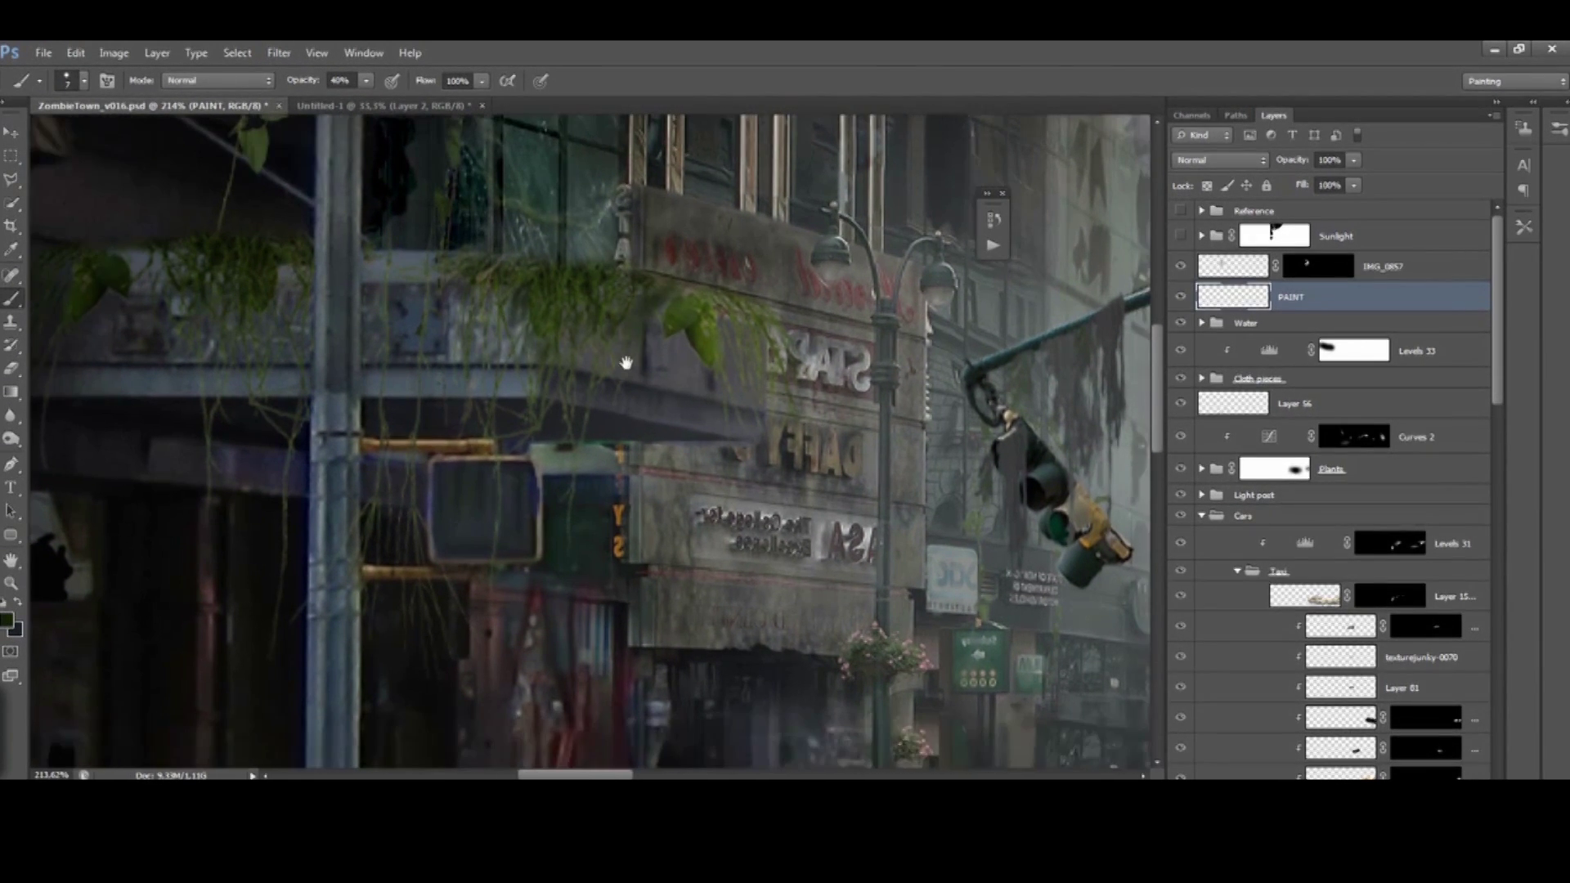
mouse_move(708, 417)
mouse_down()
mouse_move(590, 431)
mouse_move(605, 366)
mouse_move(512, 276)
mouse_move(531, 316)
mouse_move(568, 313)
mouse_move(557, 347)
mouse_move(583, 296)
mouse_move(609, 359)
mouse_move(558, 335)
mouse_move(573, 386)
mouse_up()
key(0)
alt+click(591, 301)
key(bracketleft)
key(bracketleft)
key(bracketleft)
key(bracketleft)
key(bracketleft)
key(bracketright)
key(bracketright)
key(bracketleft)
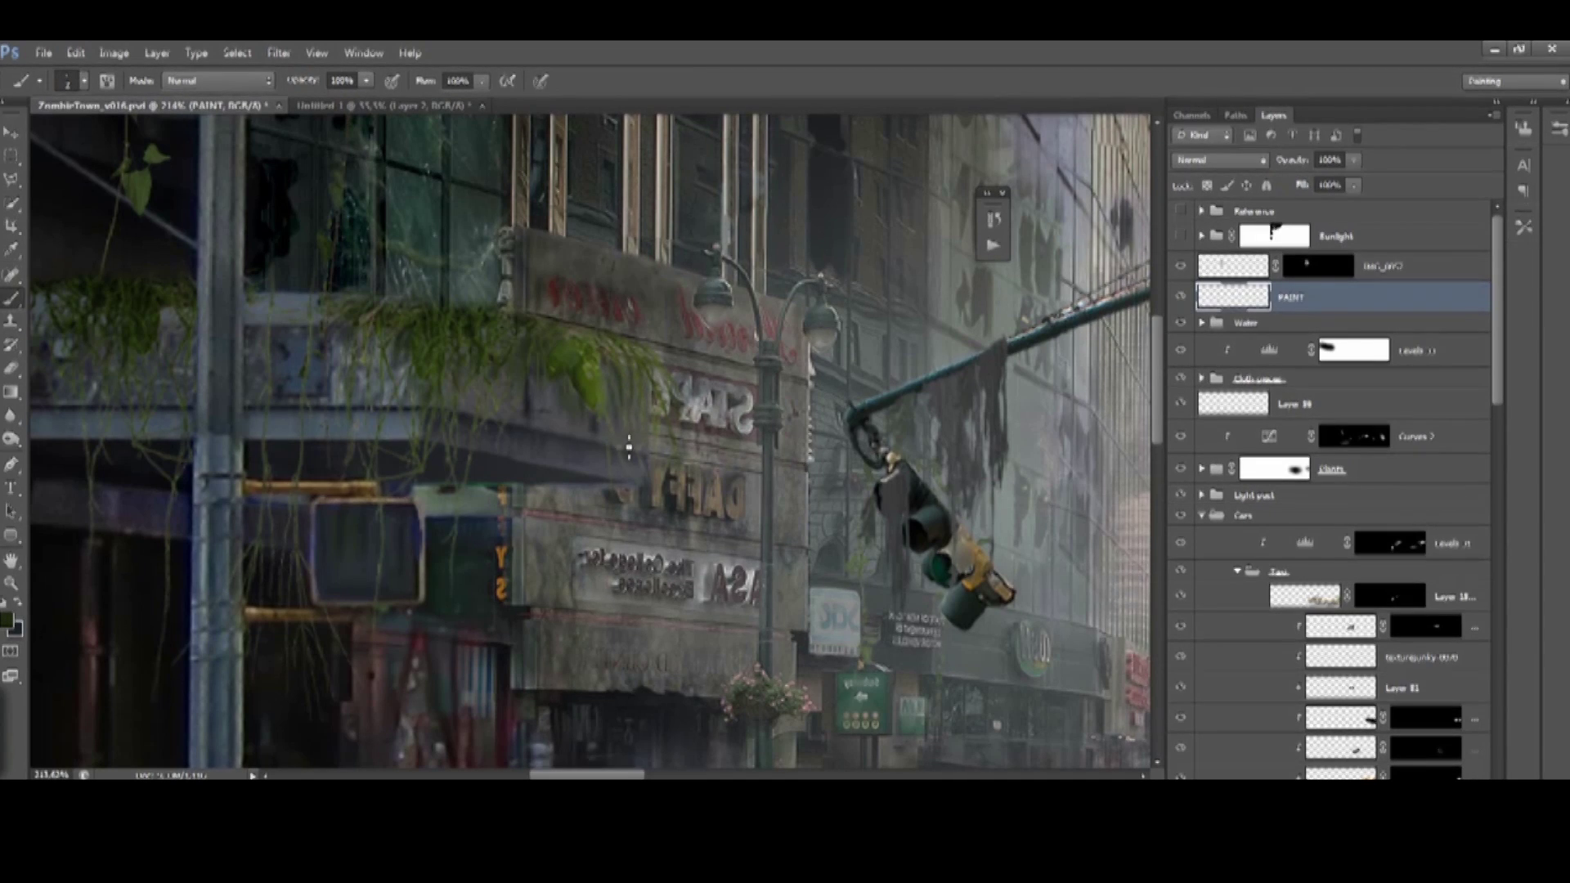
key(bracketright)
drag(475, 426, 704, 449)
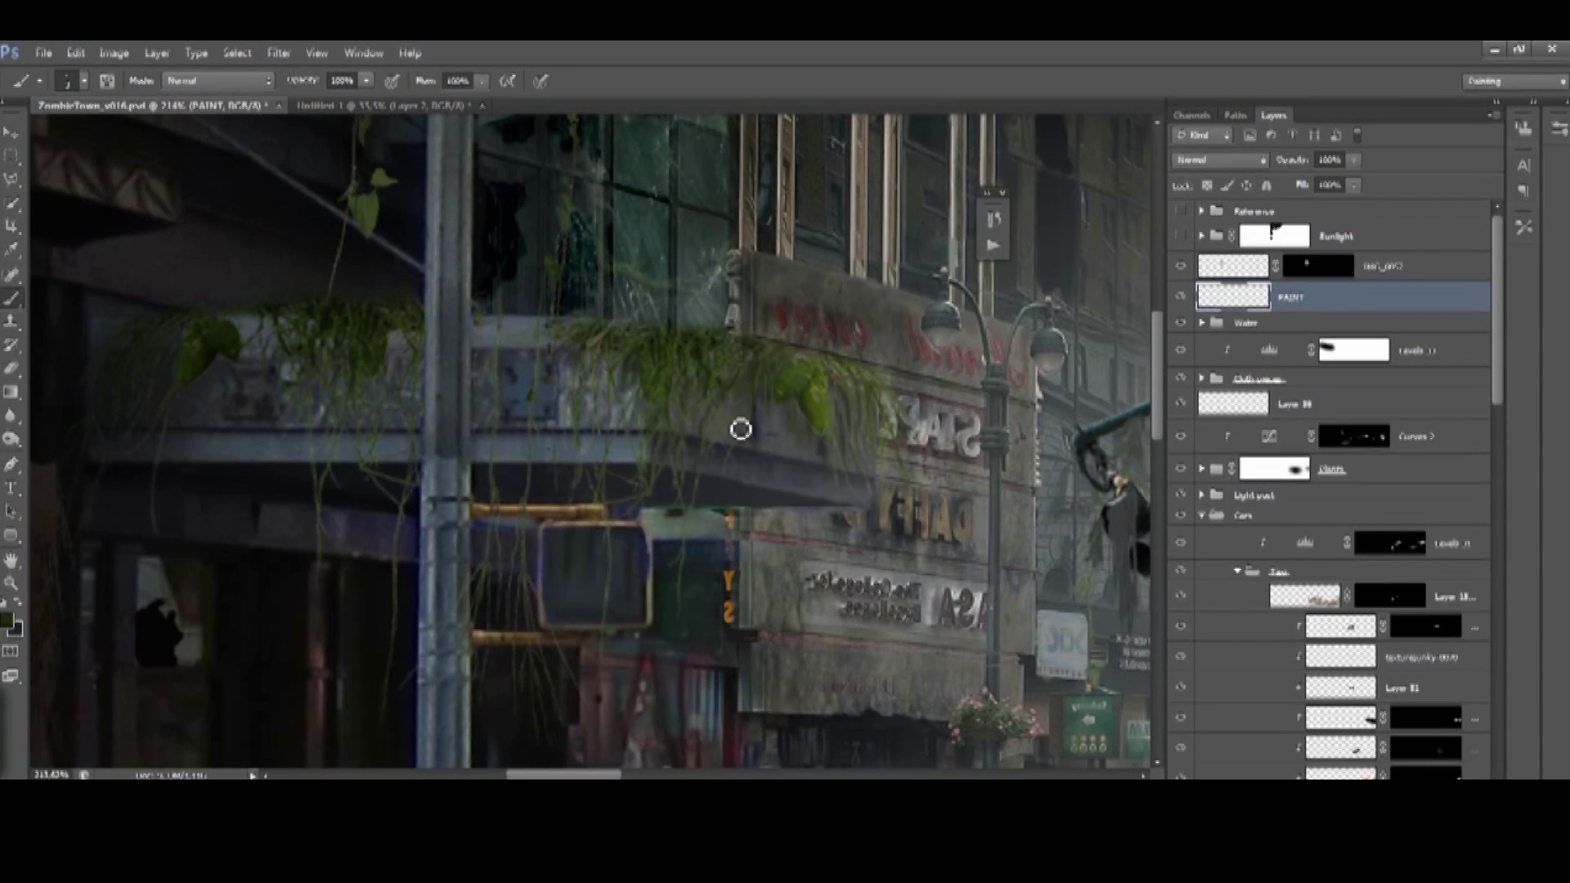
Paint more hanging grass over the large leaf and the balcony edge beyond the pole, sampling nearby greens and darks
drag(362, 374, 409, 423)
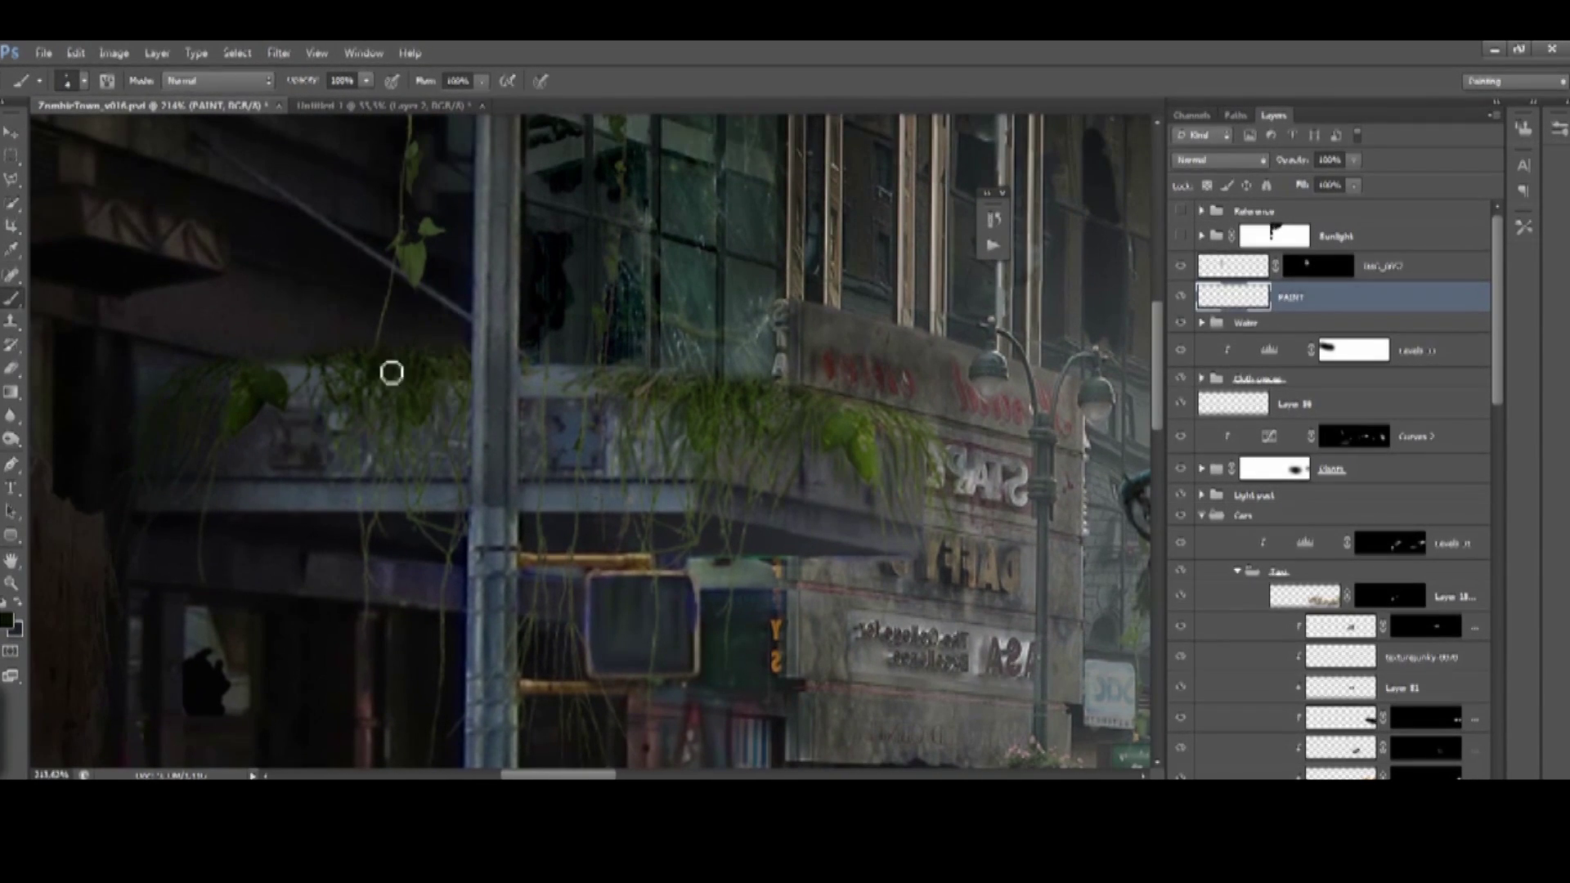
key(bracketleft)
key(bracketleft)
key(bracketleft)
click(322, 385)
alt+click(217, 410)
alt+click(316, 371)
alt+click(259, 442)
alt+click(221, 519)
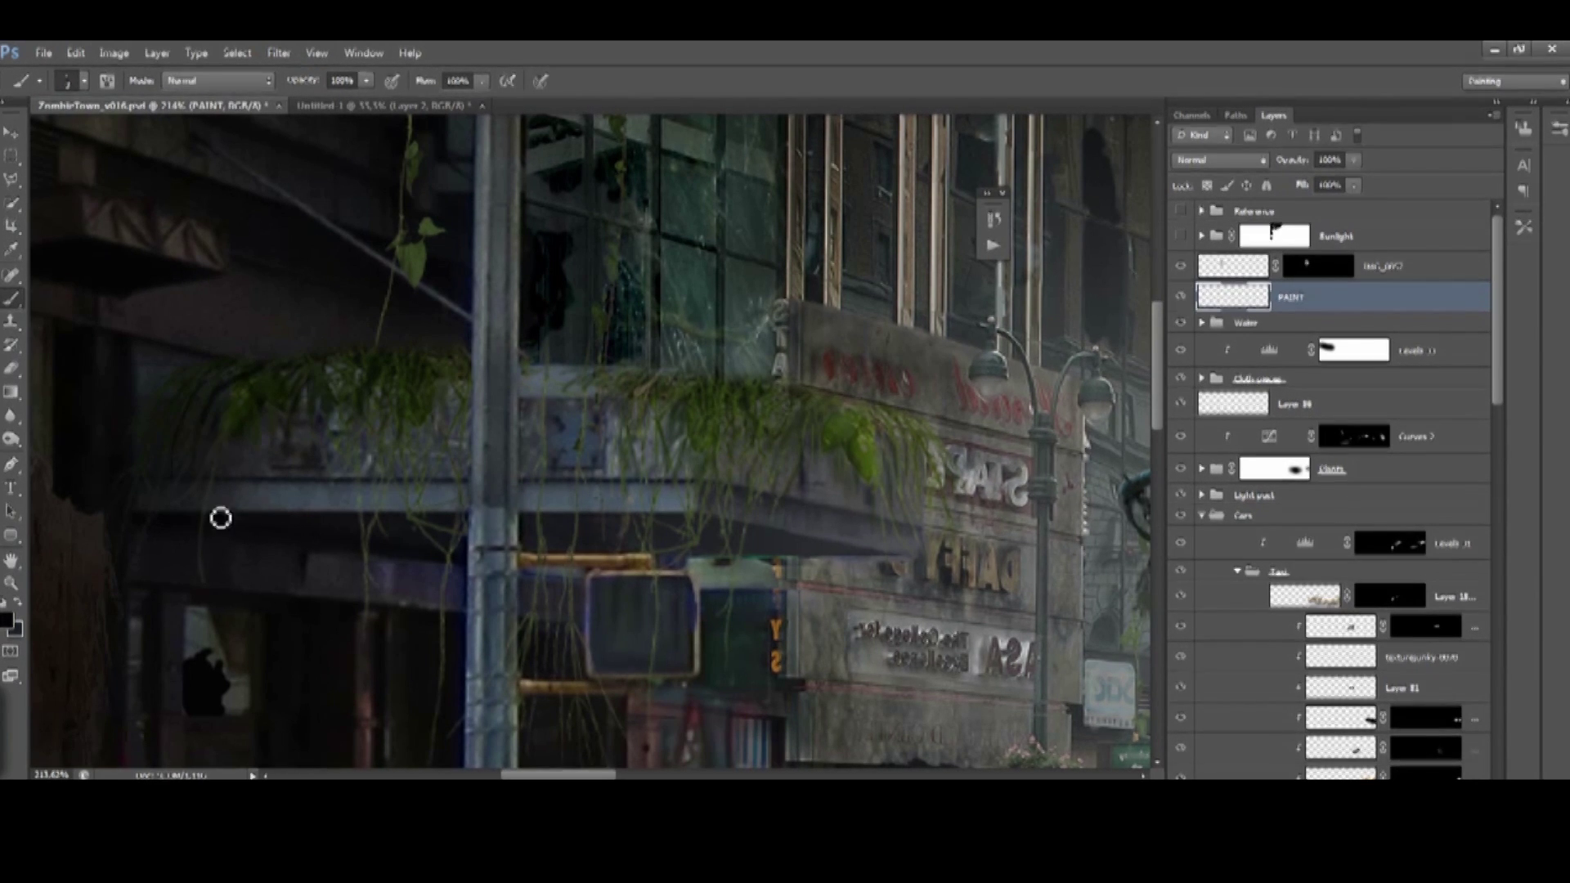
alt+click(171, 391)
drag(372, 493, 429, 459)
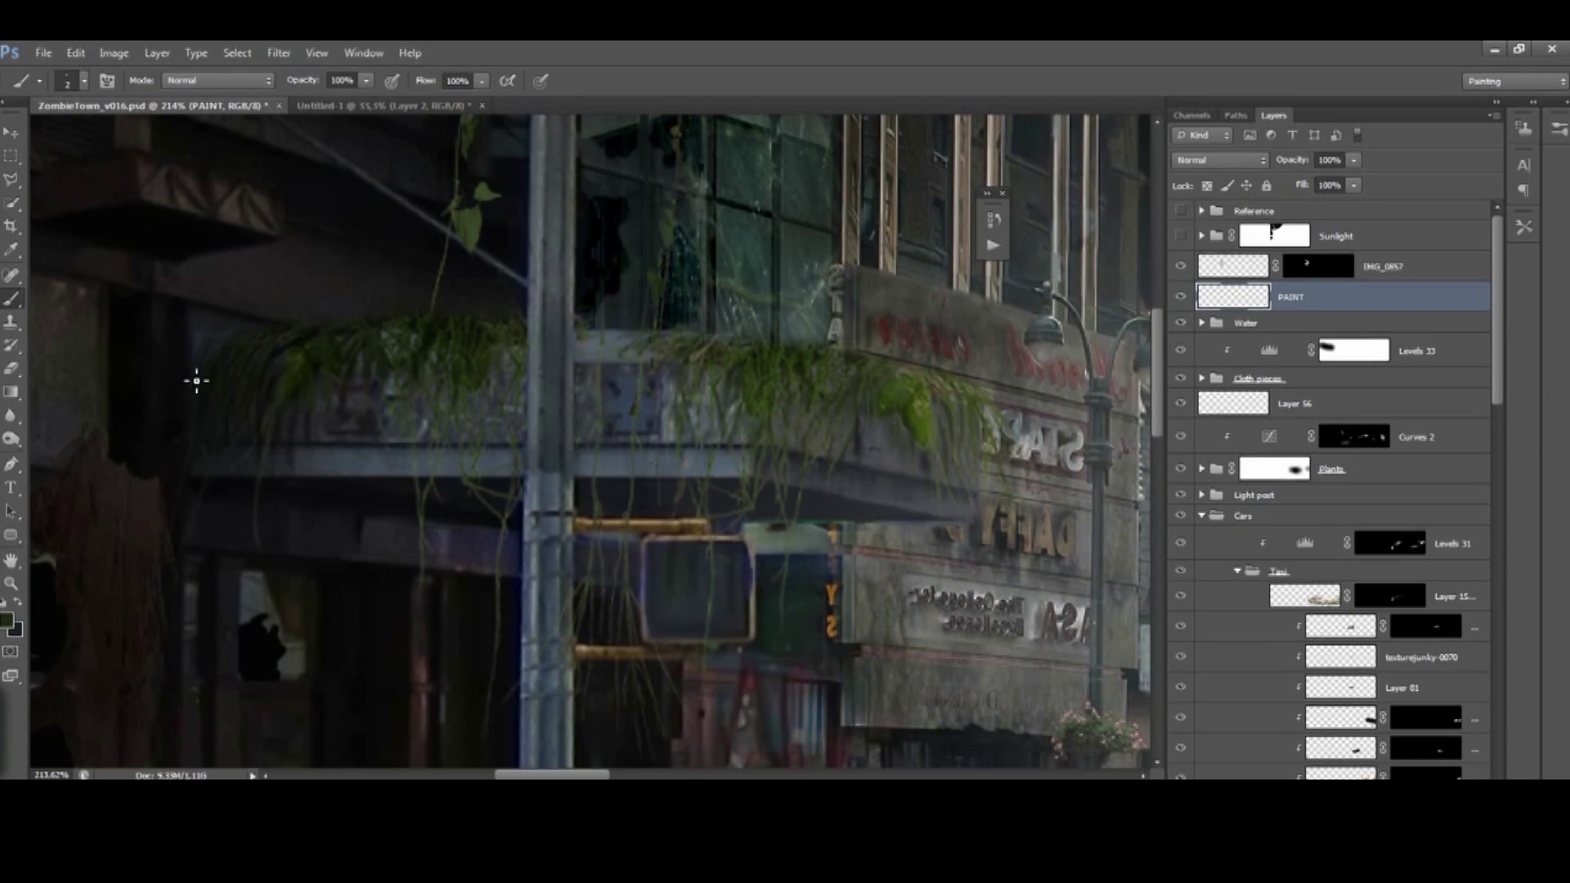
Paint dark and sampled green hanging strands on the moss draped from the arm of the broken traffic light
drag(249, 363, 224, 371)
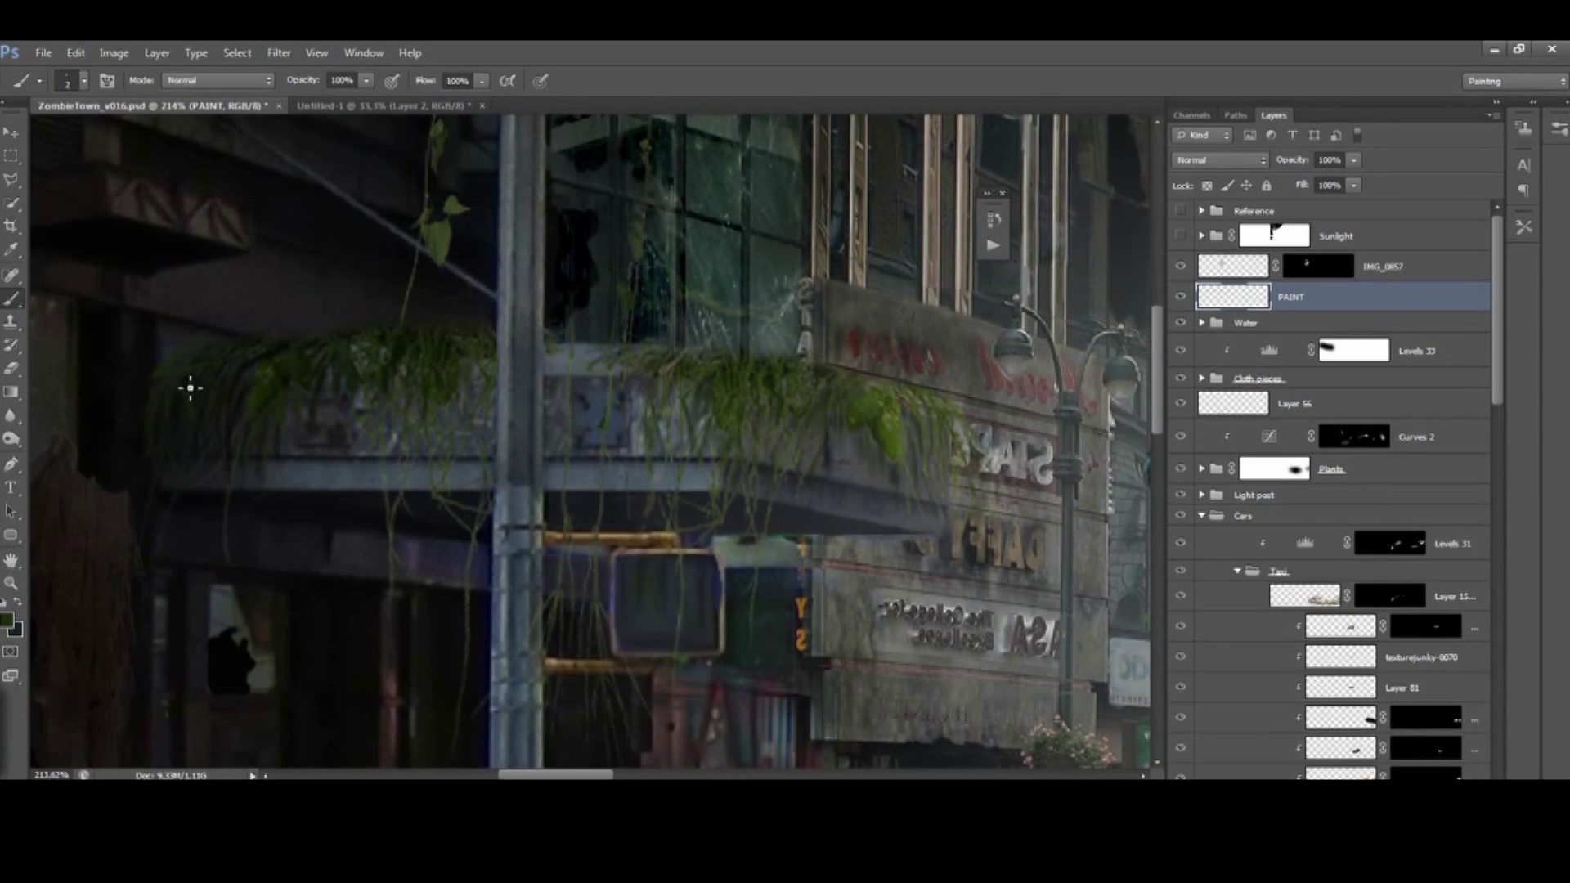
key(ctrl+1)
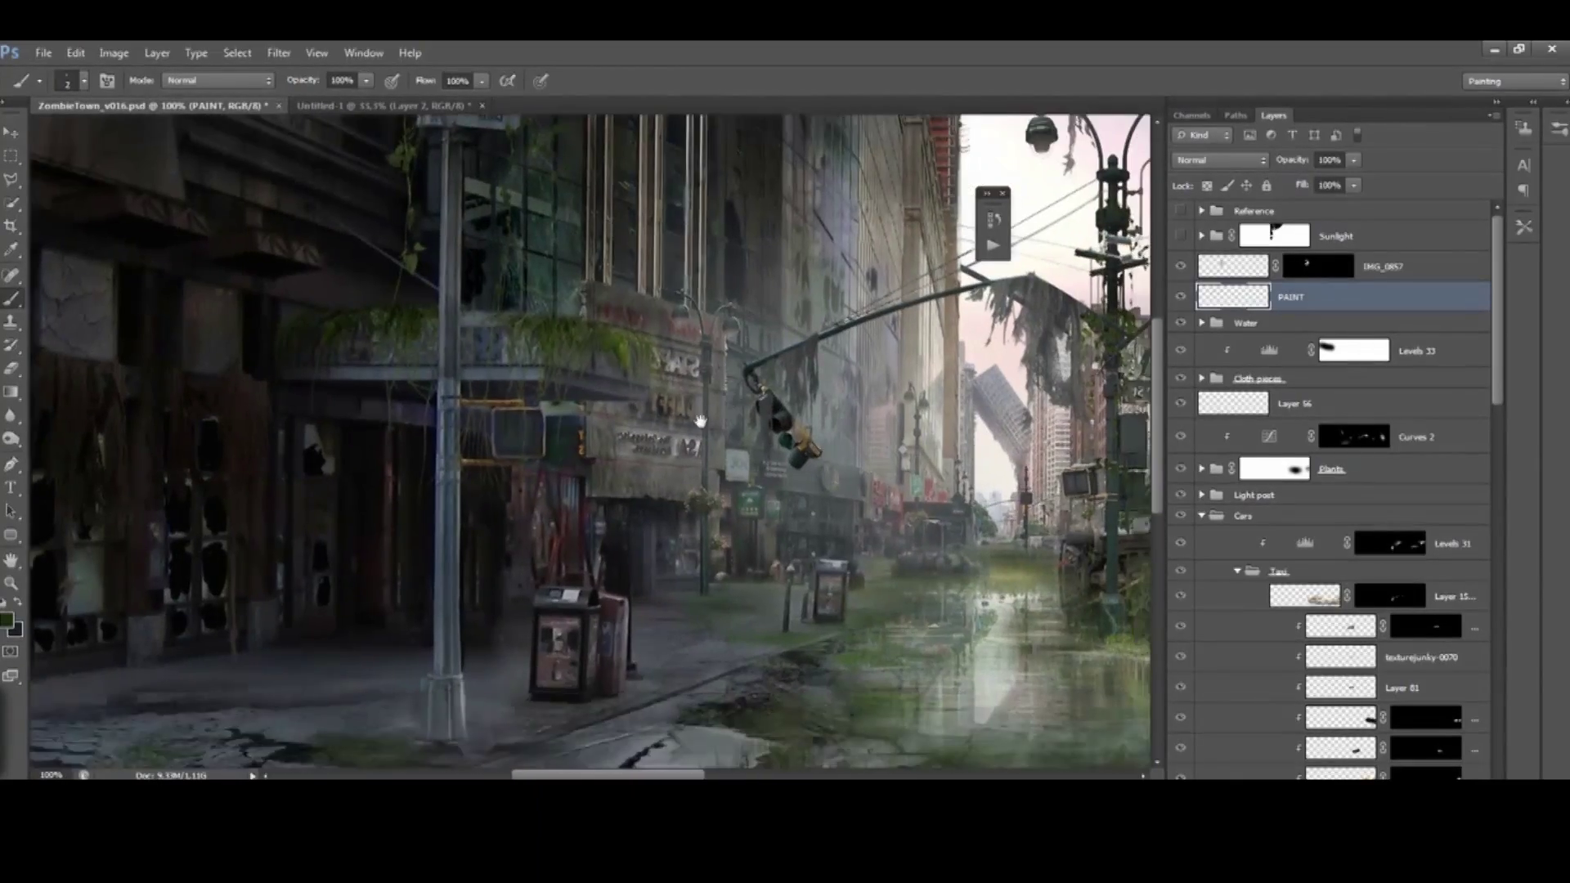
drag(736, 490, 646, 491)
scroll(35, 296, up, 3)
click(11, 298)
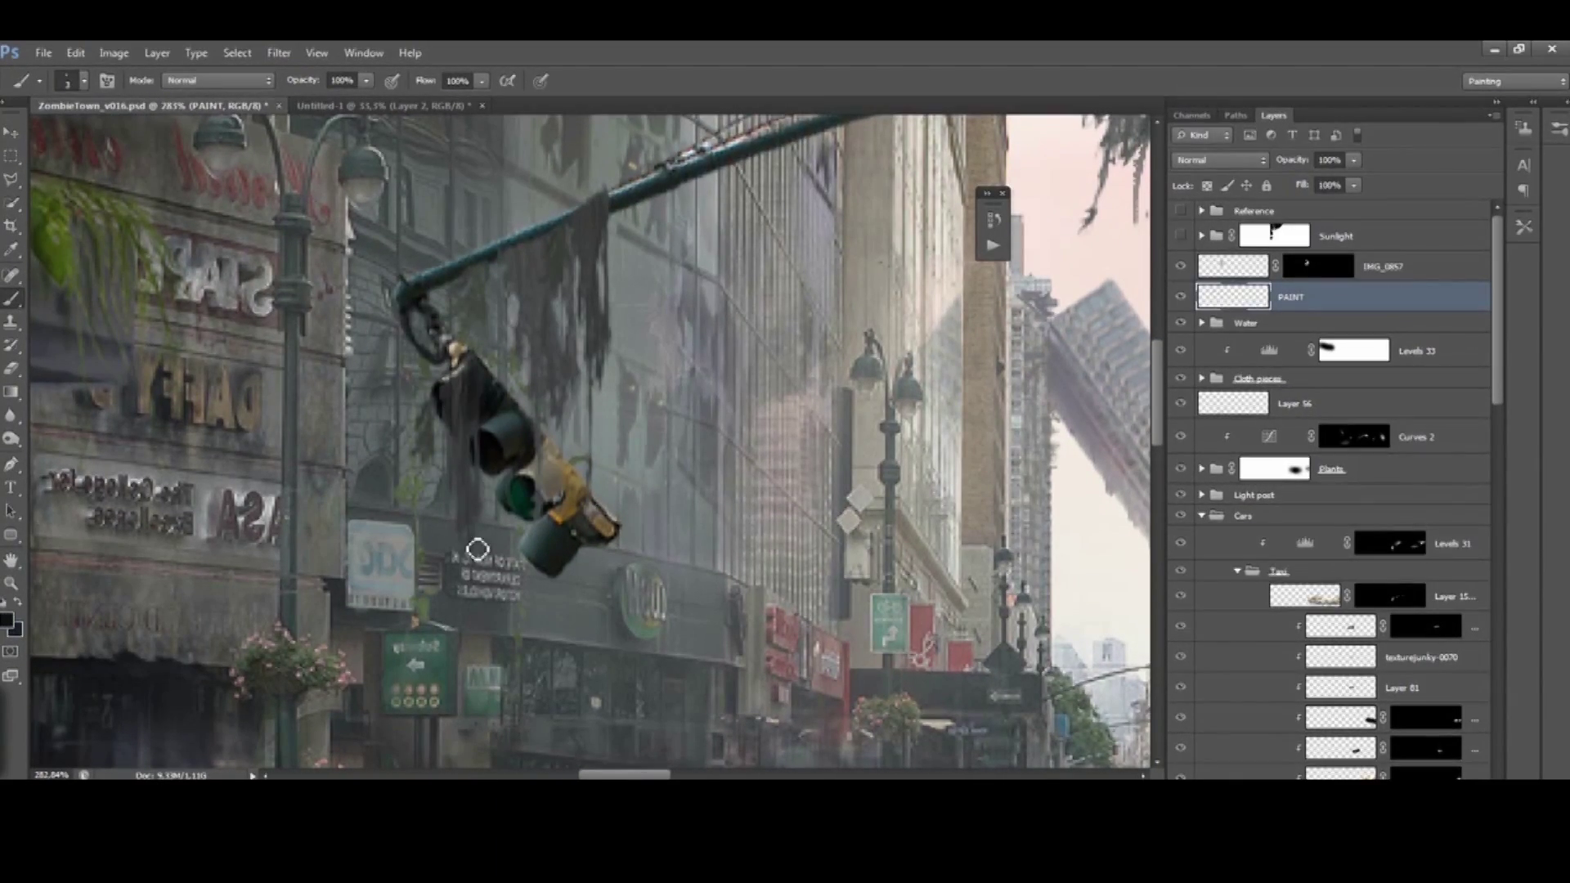
drag(515, 266, 487, 361)
mouse_move(648, 283)
mouse_down()
mouse_move(449, 371)
mouse_move(570, 327)
mouse_move(491, 351)
mouse_move(524, 353)
mouse_move(565, 396)
mouse_move(520, 458)
mouse_move(542, 428)
mouse_move(753, 368)
mouse_up()
alt+click(566, 307)
drag(714, 443, 623, 448)
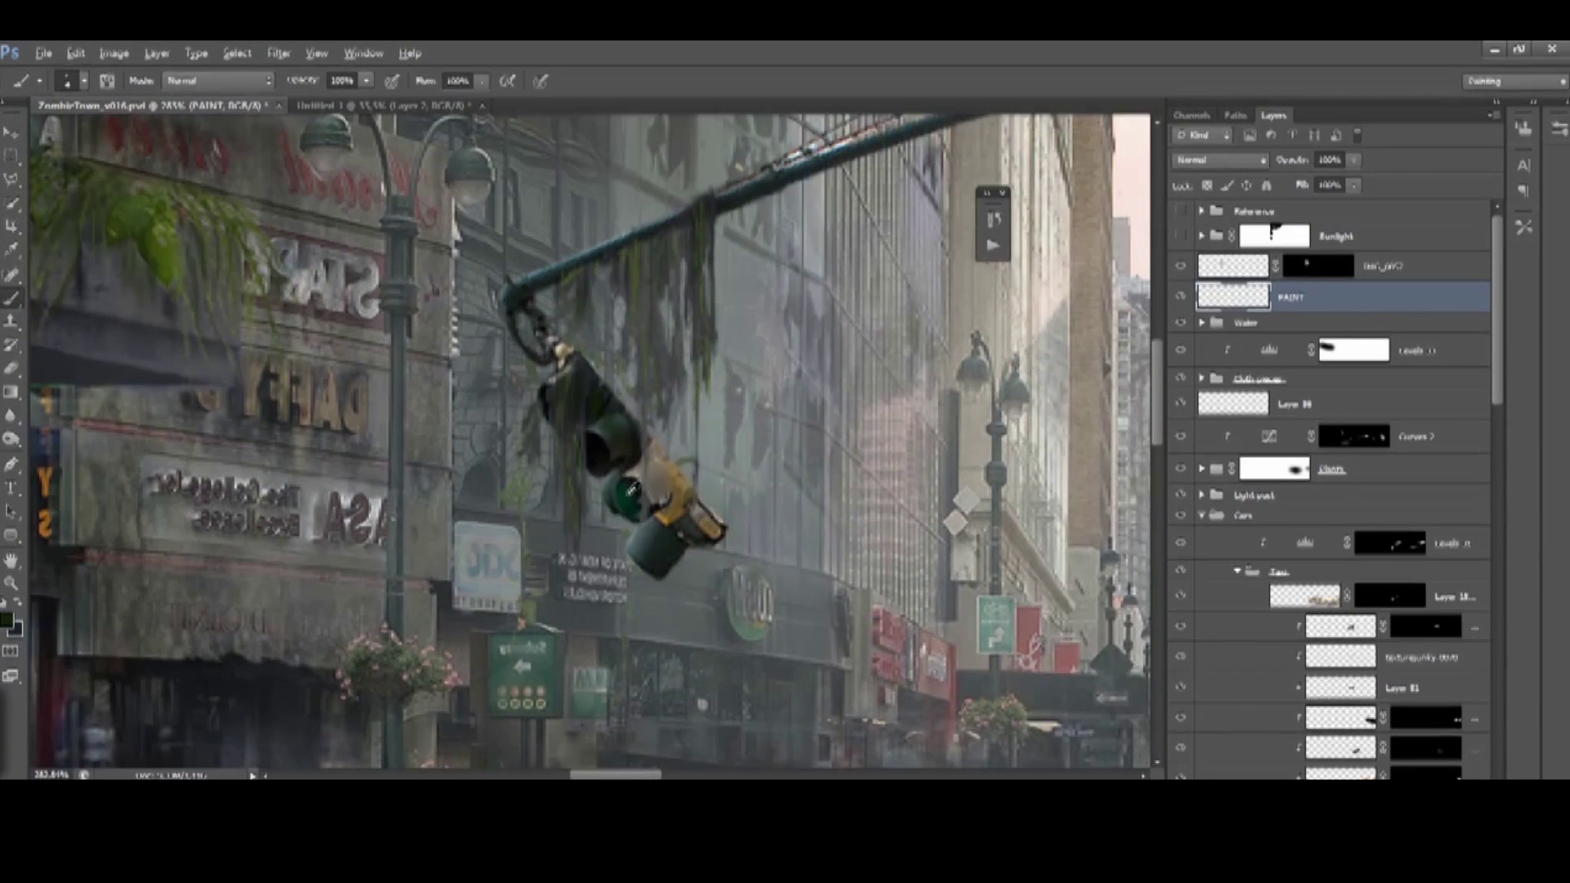
Paint thin loose wires and fine moss strands around the dangling traffic light housing
mouse_move(669, 544)
mouse_down()
mouse_move(620, 559)
mouse_move(628, 605)
mouse_up()
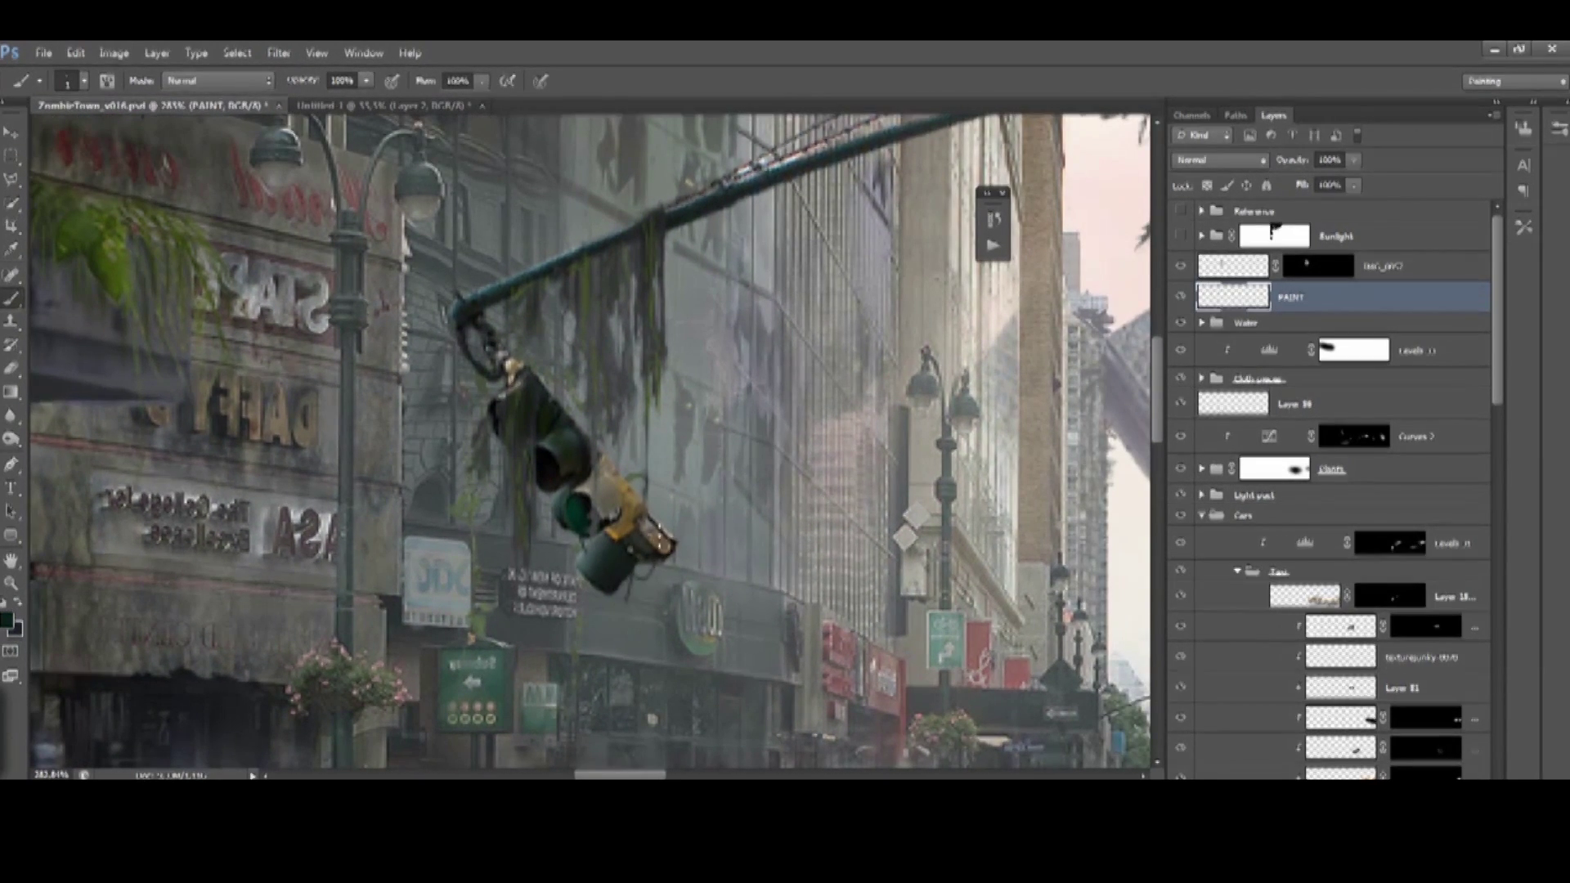
mouse_move(572, 466)
mouse_down()
mouse_move(622, 609)
mouse_move(653, 575)
mouse_move(612, 582)
mouse_up()
mouse_move(530, 470)
mouse_down()
mouse_move(391, 446)
mouse_move(435, 500)
mouse_up()
key(bracketright)
drag(393, 425, 440, 511)
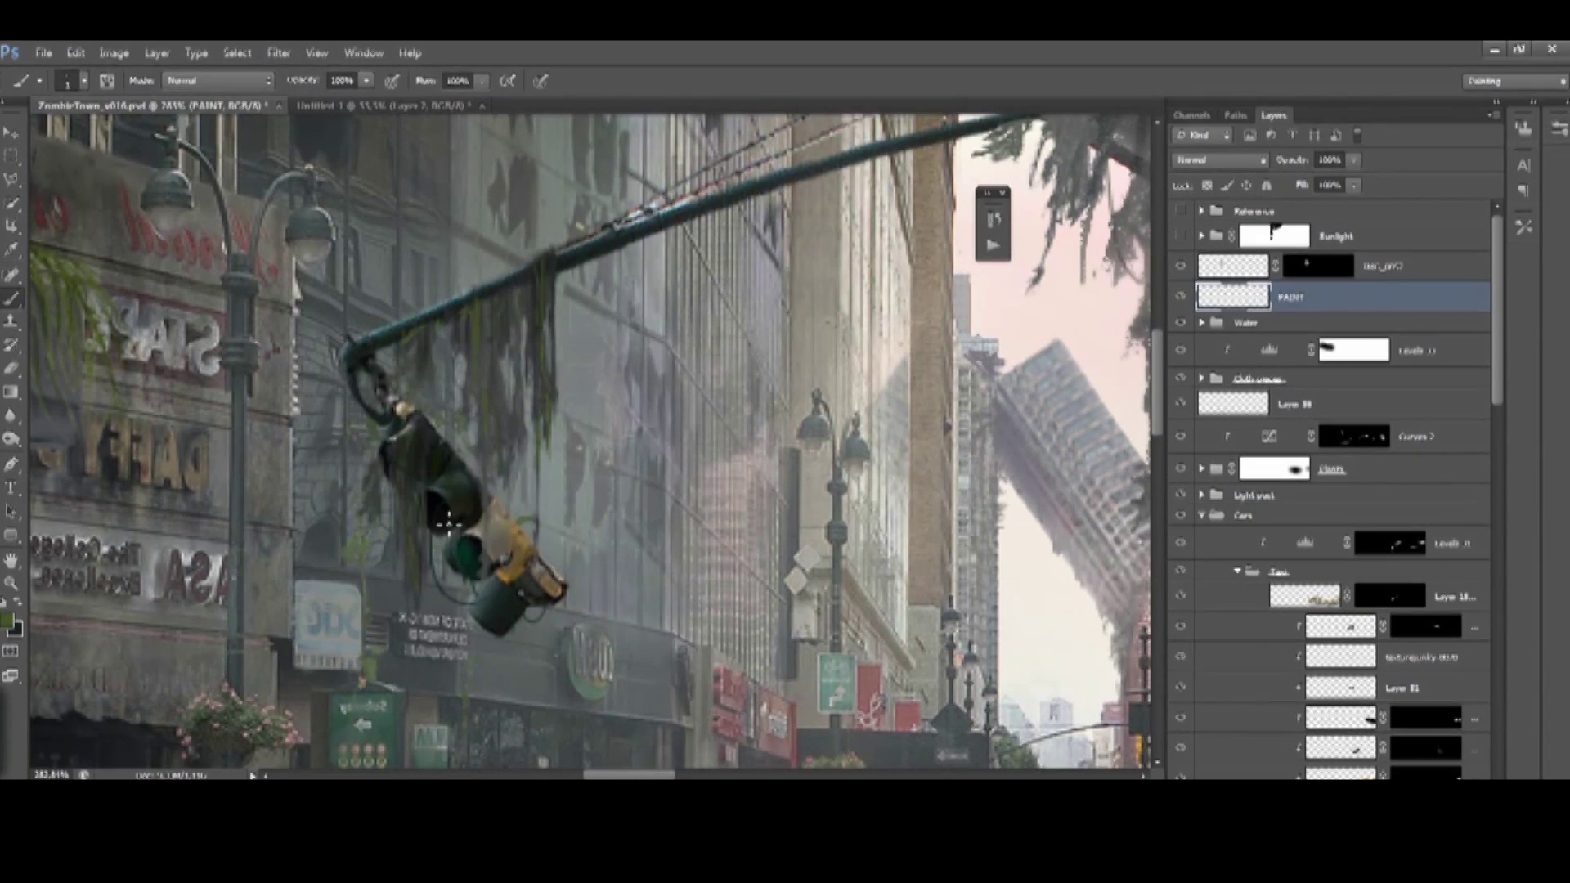
Show the color sliders and shade the dark shop facade with a larger brush at 30% opacity
key(ctrl+0)
key(F6)
key(bracketright)
key(bracketright)
key(bracketright)
key(bracketright)
key(bracketright)
key(bracketright)
key(bracketright)
key(bracketright)
key(bracketright)
key(3)
key(d)
drag(218, 312, 315, 339)
alt+click(518, 351)
mouse_move(518, 351)
mouse_down()
mouse_move(487, 372)
mouse_move(532, 354)
mouse_move(542, 404)
mouse_up()
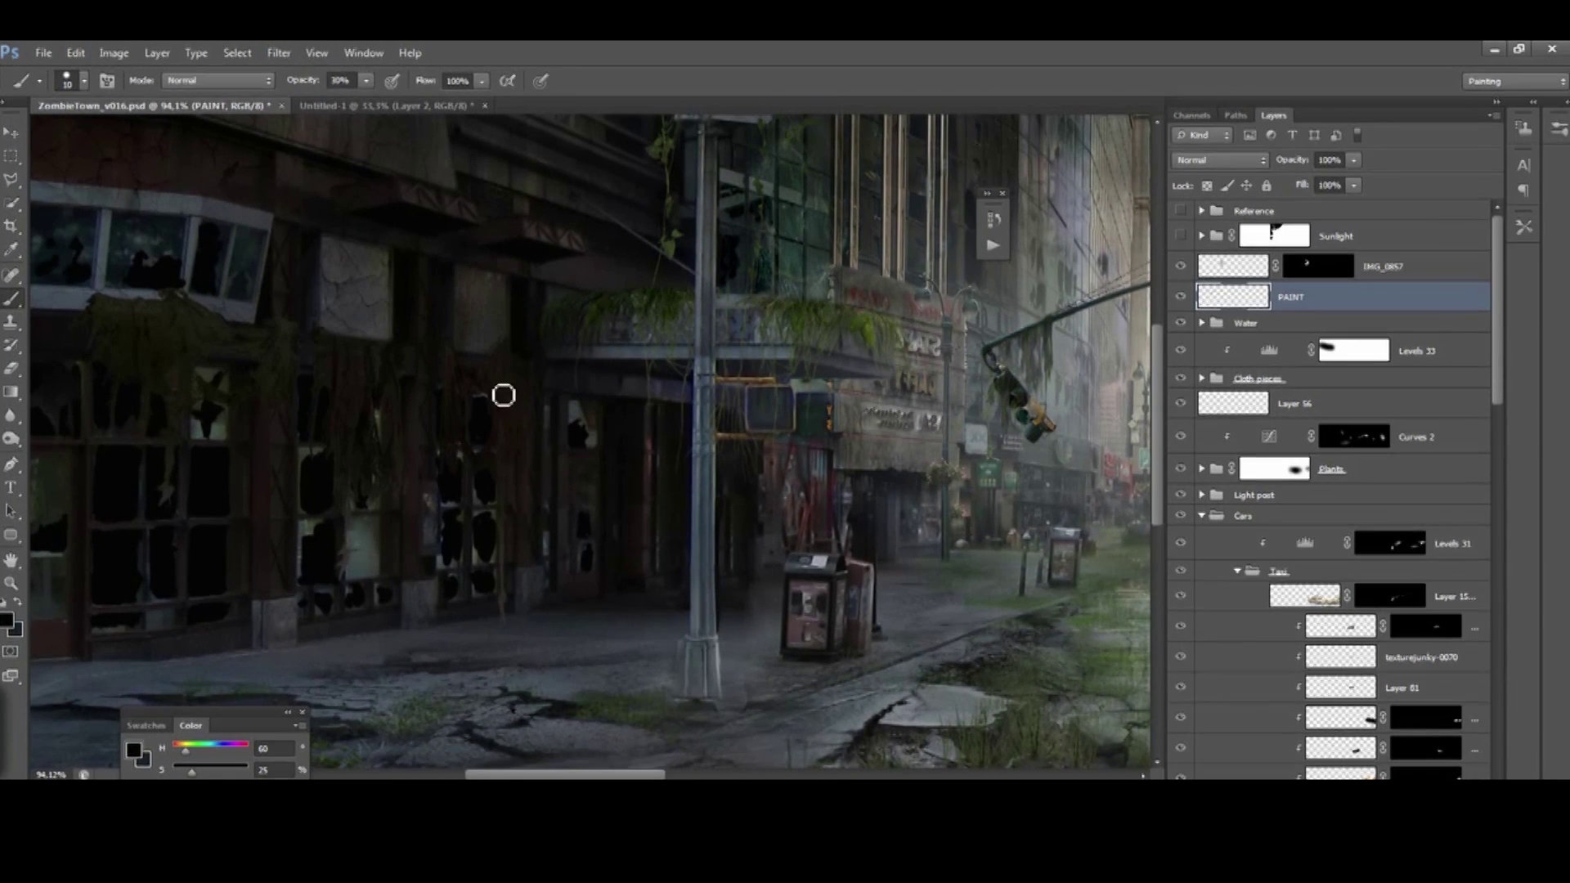
Sample dark facade tones and retouch the broken storefront windows with a small brush at 100% opacity
scroll(502, 392, left, 3)
drag(397, 325, 431, 361)
alt+click(350, 336)
key(bracketleft)
key(bracketleft)
key(bracketleft)
key(0)
mouse_move(347, 333)
mouse_down()
mouse_move(306, 299)
mouse_move(355, 392)
mouse_move(316, 280)
mouse_move(364, 340)
mouse_move(329, 341)
mouse_up()
alt+click(403, 349)
alt+click(327, 319)
mouse_move(360, 477)
mouse_down()
mouse_move(441, 427)
mouse_move(385, 480)
mouse_up()
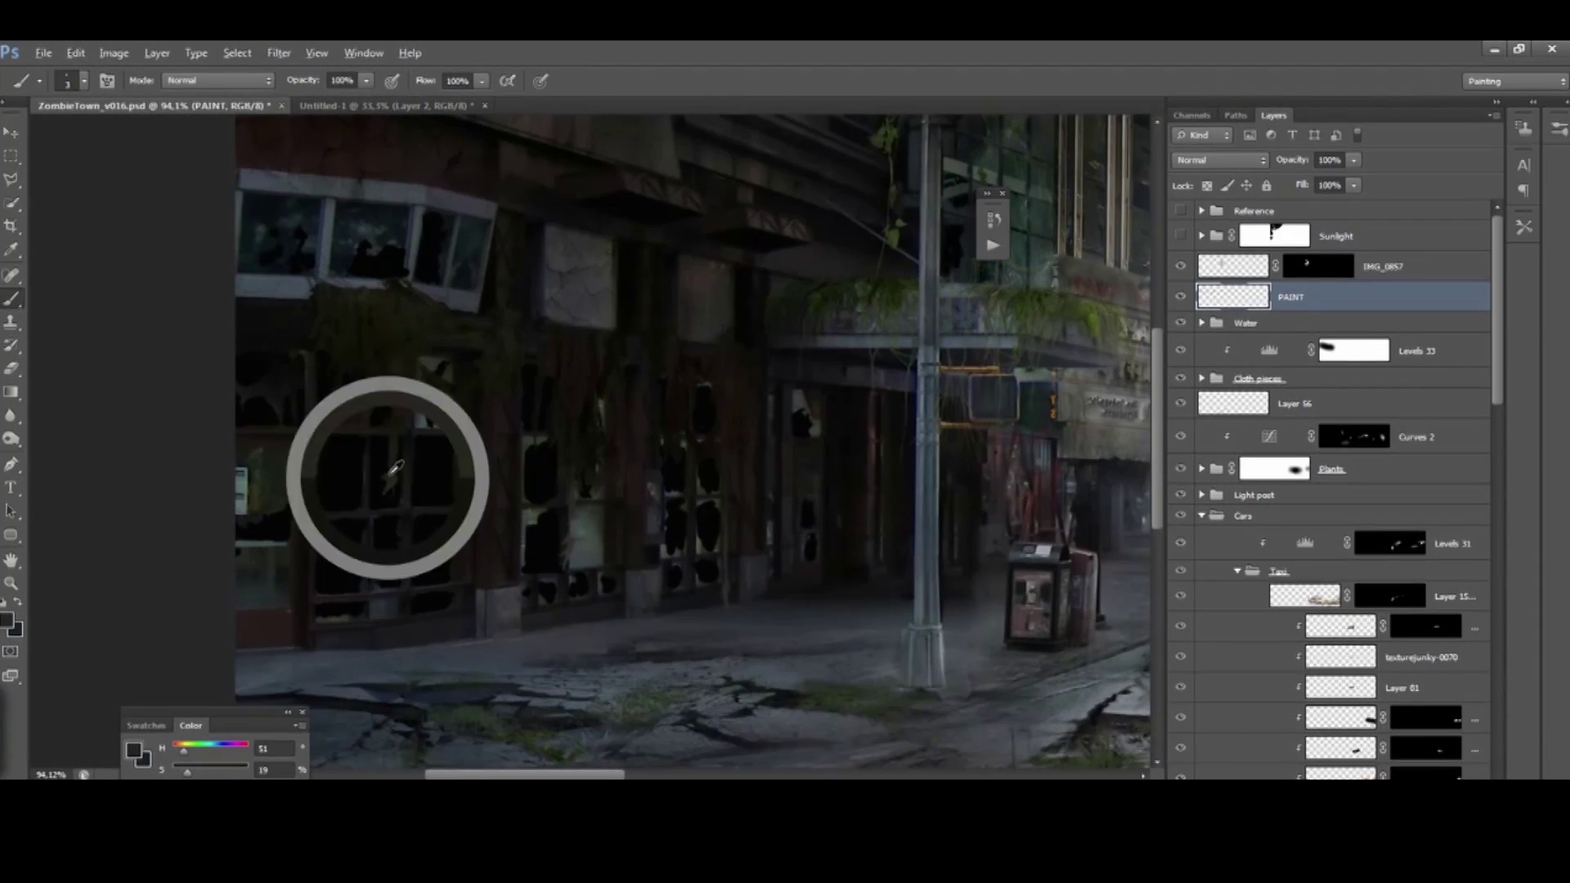
drag(437, 332, 490, 393)
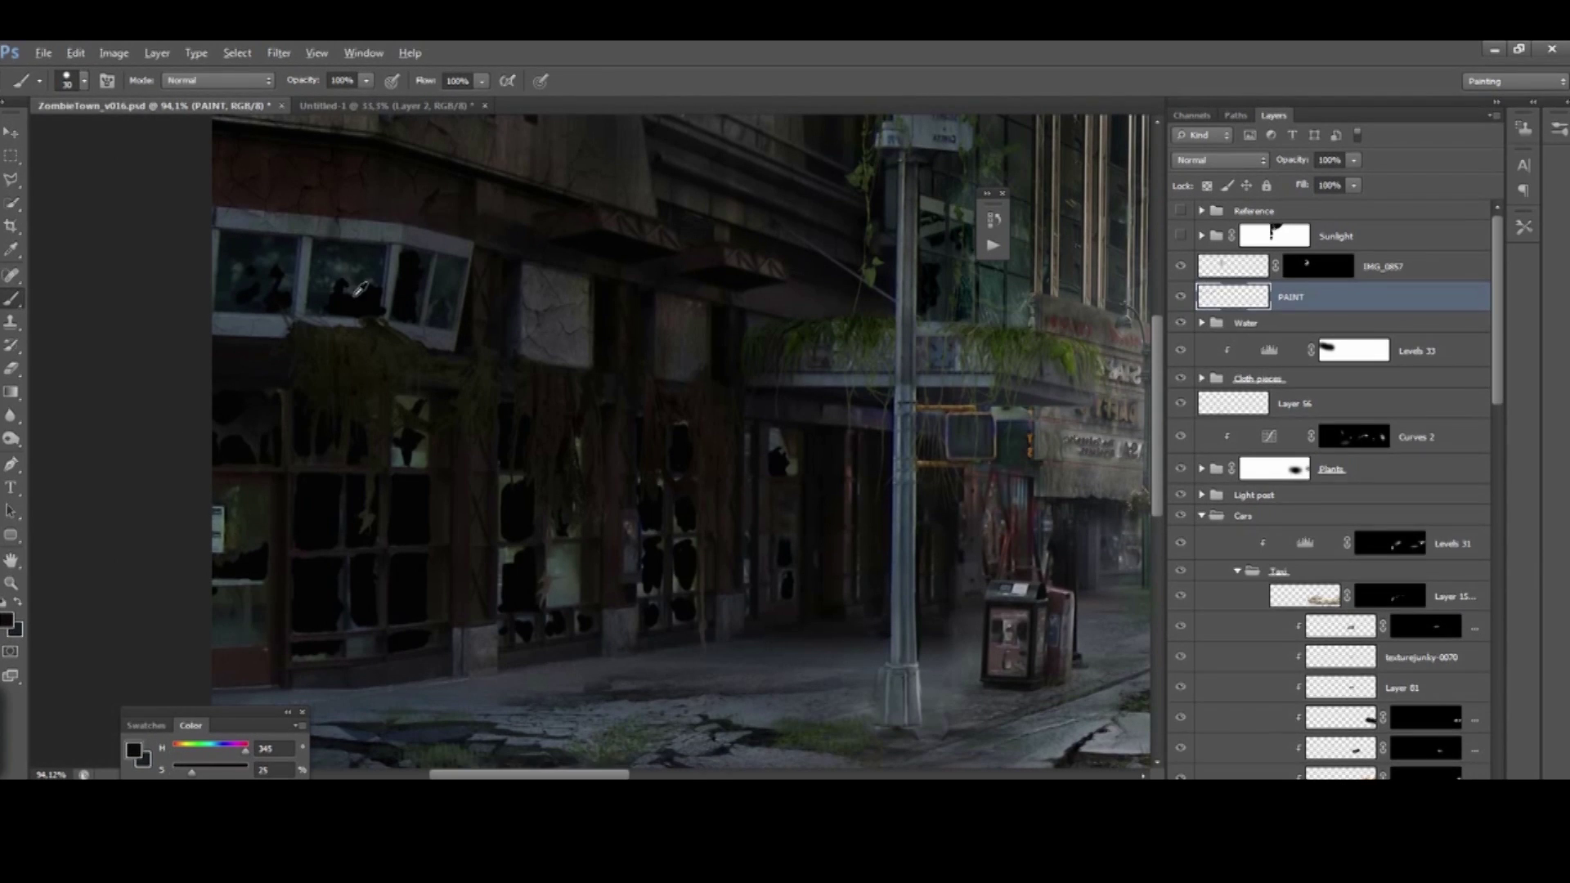
Sample the red ruined building's colors beside the standing traffic light and retouch it at 100% opacity
key(1)
drag(507, 370, 736, 489)
alt+click(711, 327)
key(bracketleft)
key(bracketleft)
key(bracketleft)
key(bracketleft)
key(0)
alt+click(715, 305)
alt+click(701, 300)
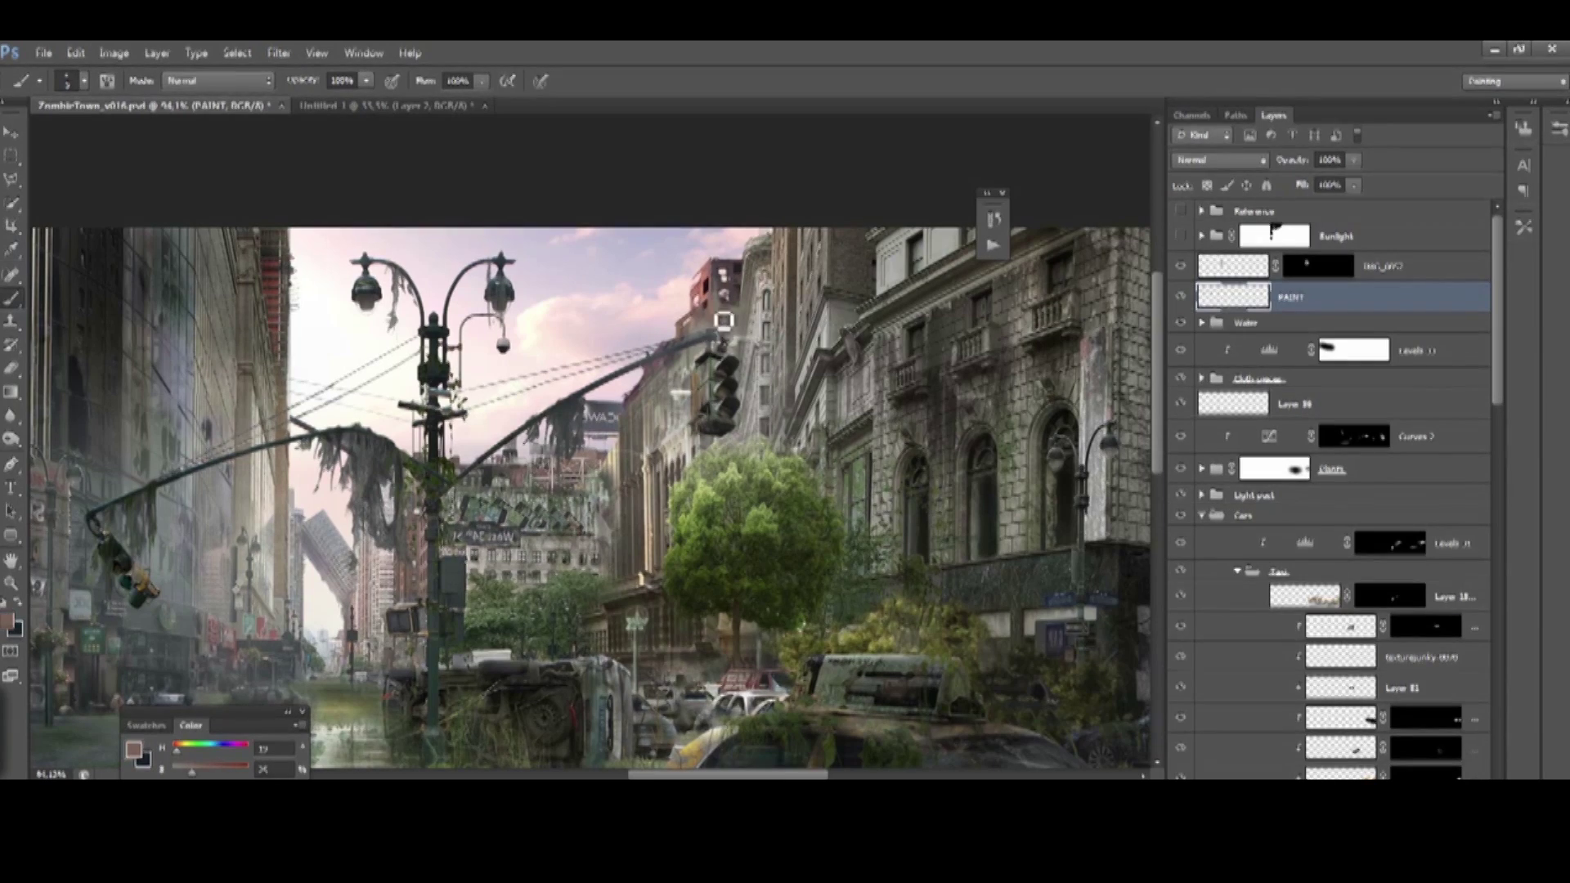
Blend the wall below the ruined building's broken windows with sampled dark and grey tones at 20% opacity
alt+click(749, 300)
key(bracketleft)
key(bracketleft)
key(2)
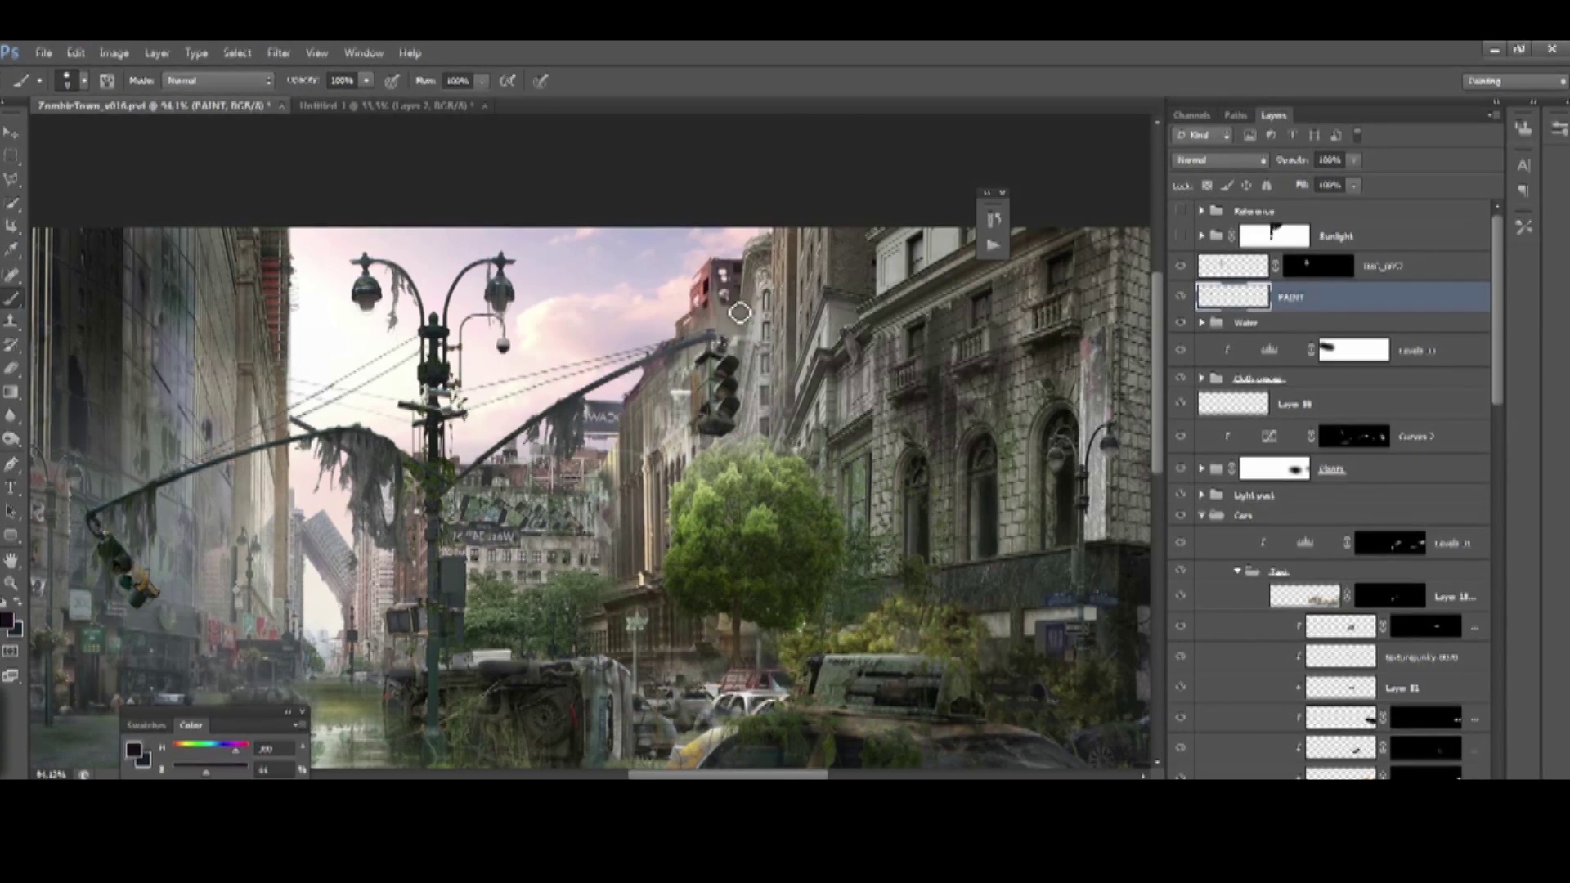
scroll(729, 311, up, 5)
alt+click(718, 298)
key(bracketright)
key(bracketright)
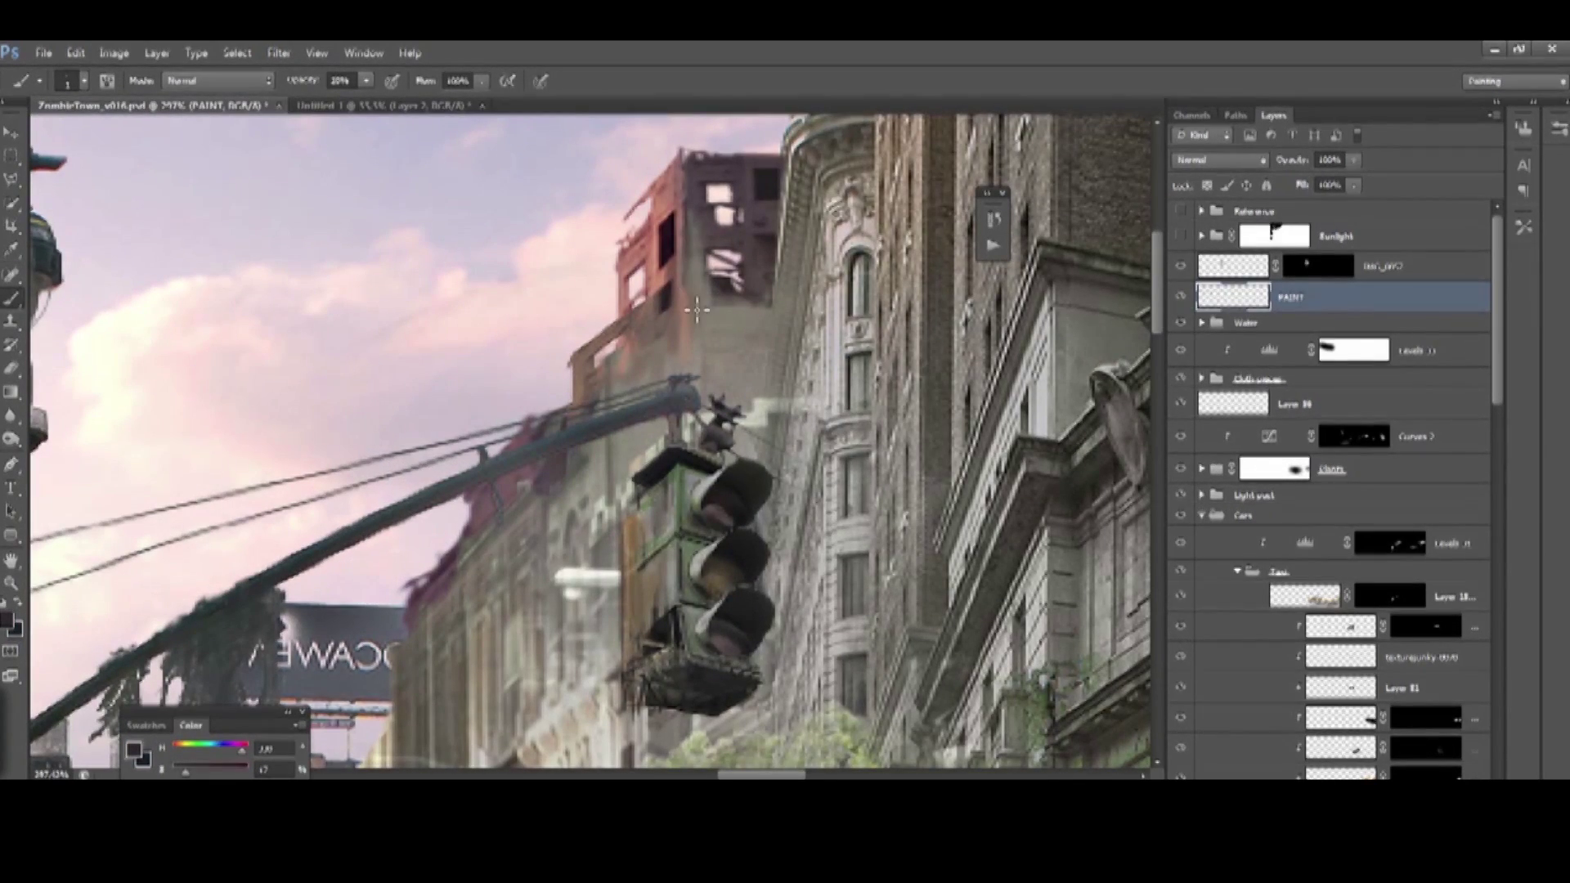
key(bracketright)
key(bracketright)
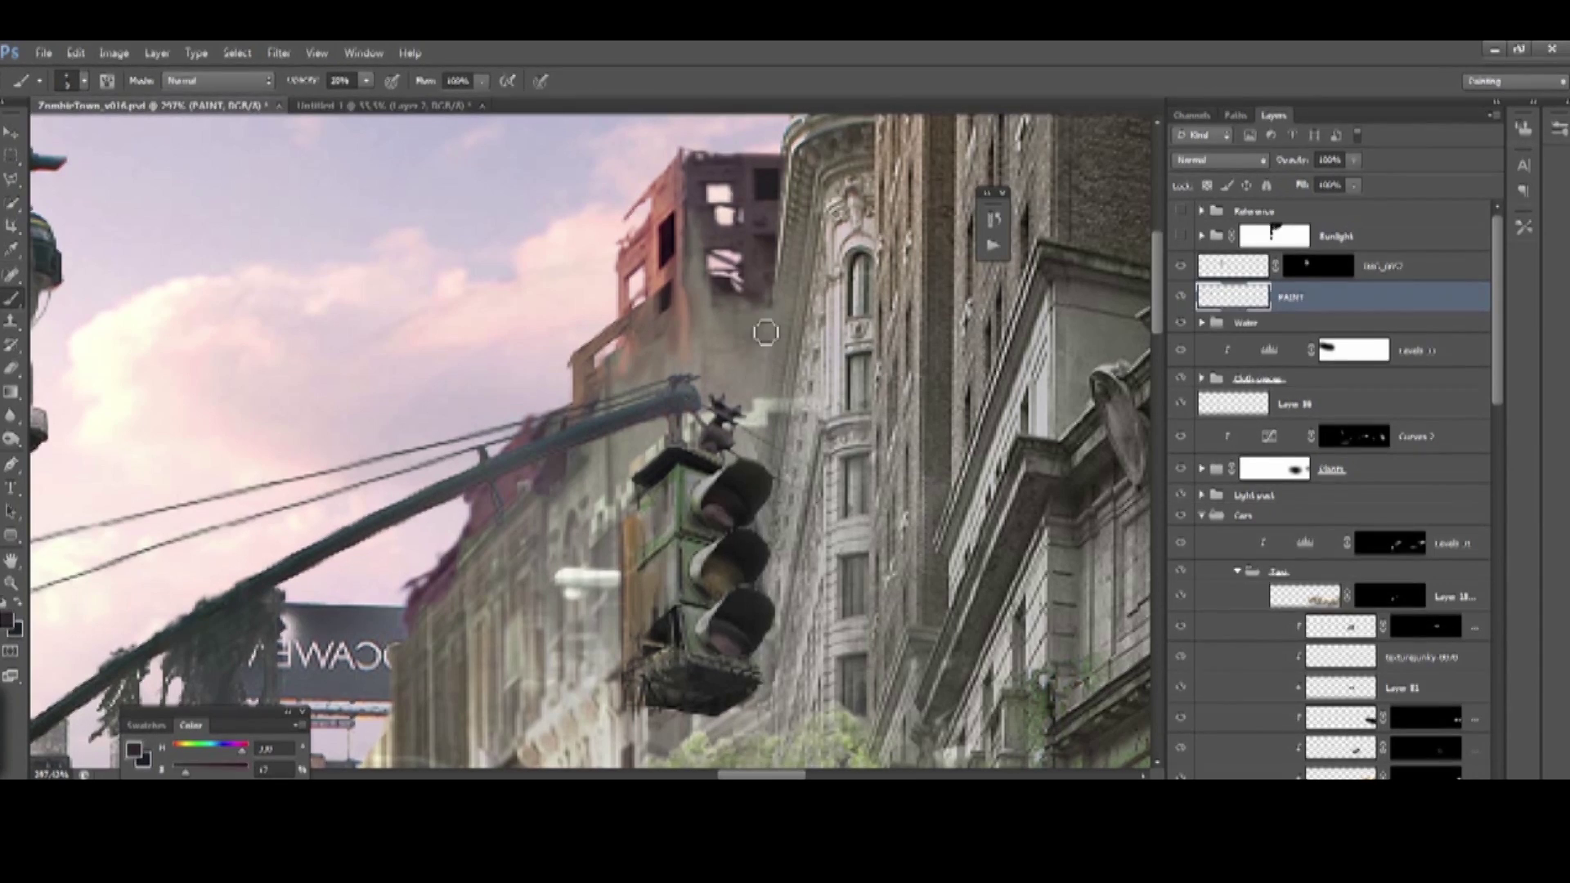
alt+click(760, 328)
drag(766, 325, 807, 372)
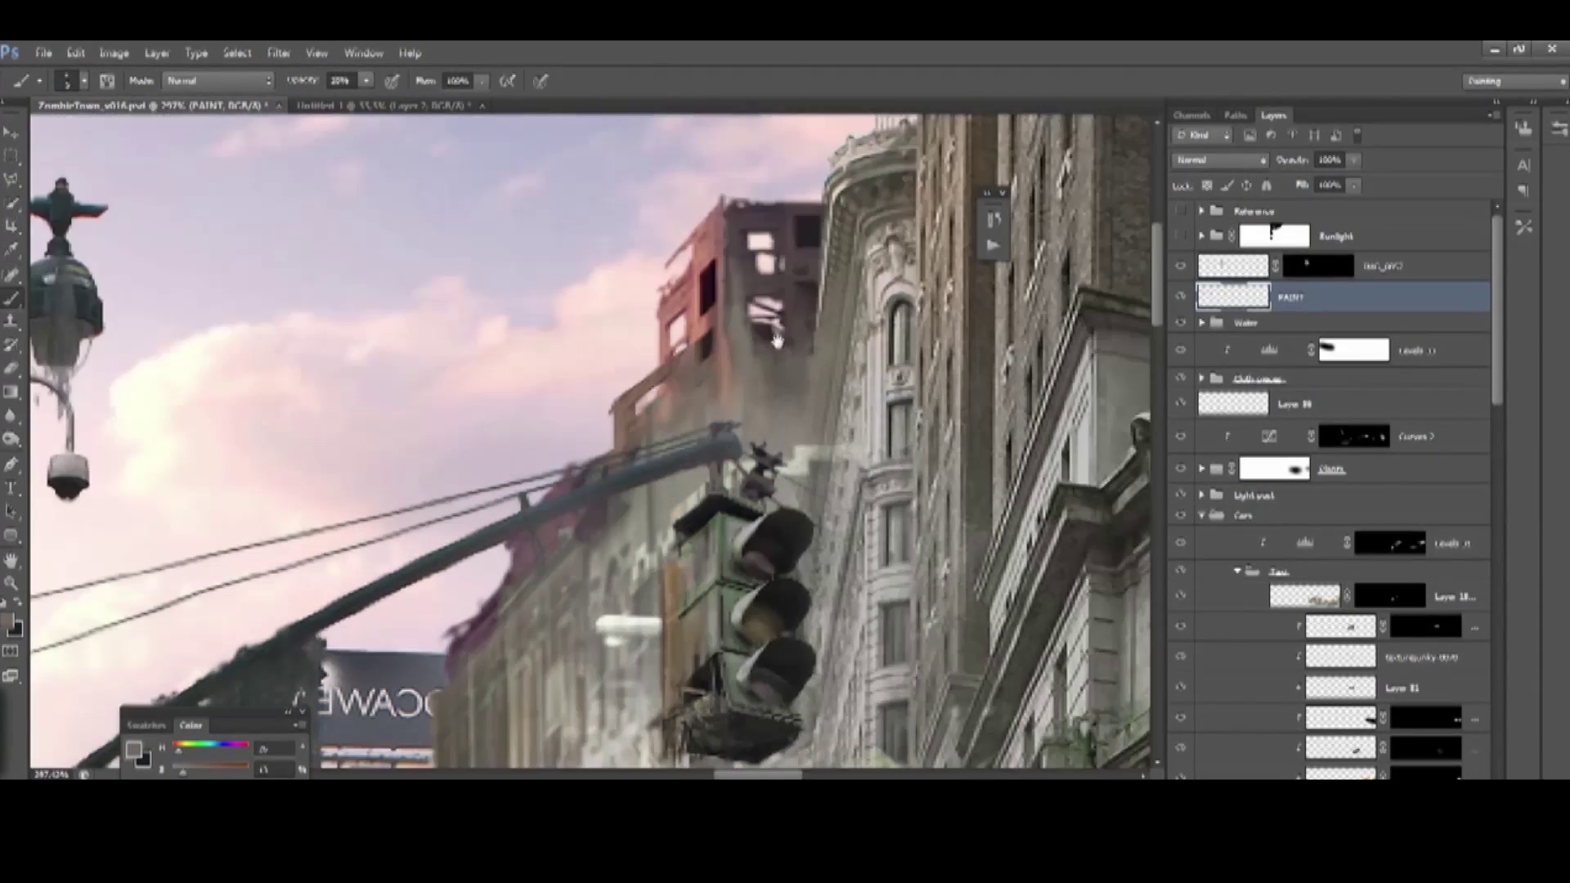
Sample the billboard's dark blue-grey and paint over parts of its lettering at 20% opacity
alt+click(719, 275)
mouse_move(719, 275)
mouse_down()
mouse_move(593, 292)
mouse_move(441, 274)
mouse_up()
alt+click(588, 311)
key(z)
mouse_move(736, 357)
mouse_down()
mouse_move(656, 299)
mouse_move(694, 306)
mouse_move(697, 351)
mouse_move(706, 320)
mouse_move(713, 348)
mouse_move(714, 344)
mouse_up()
key(b)
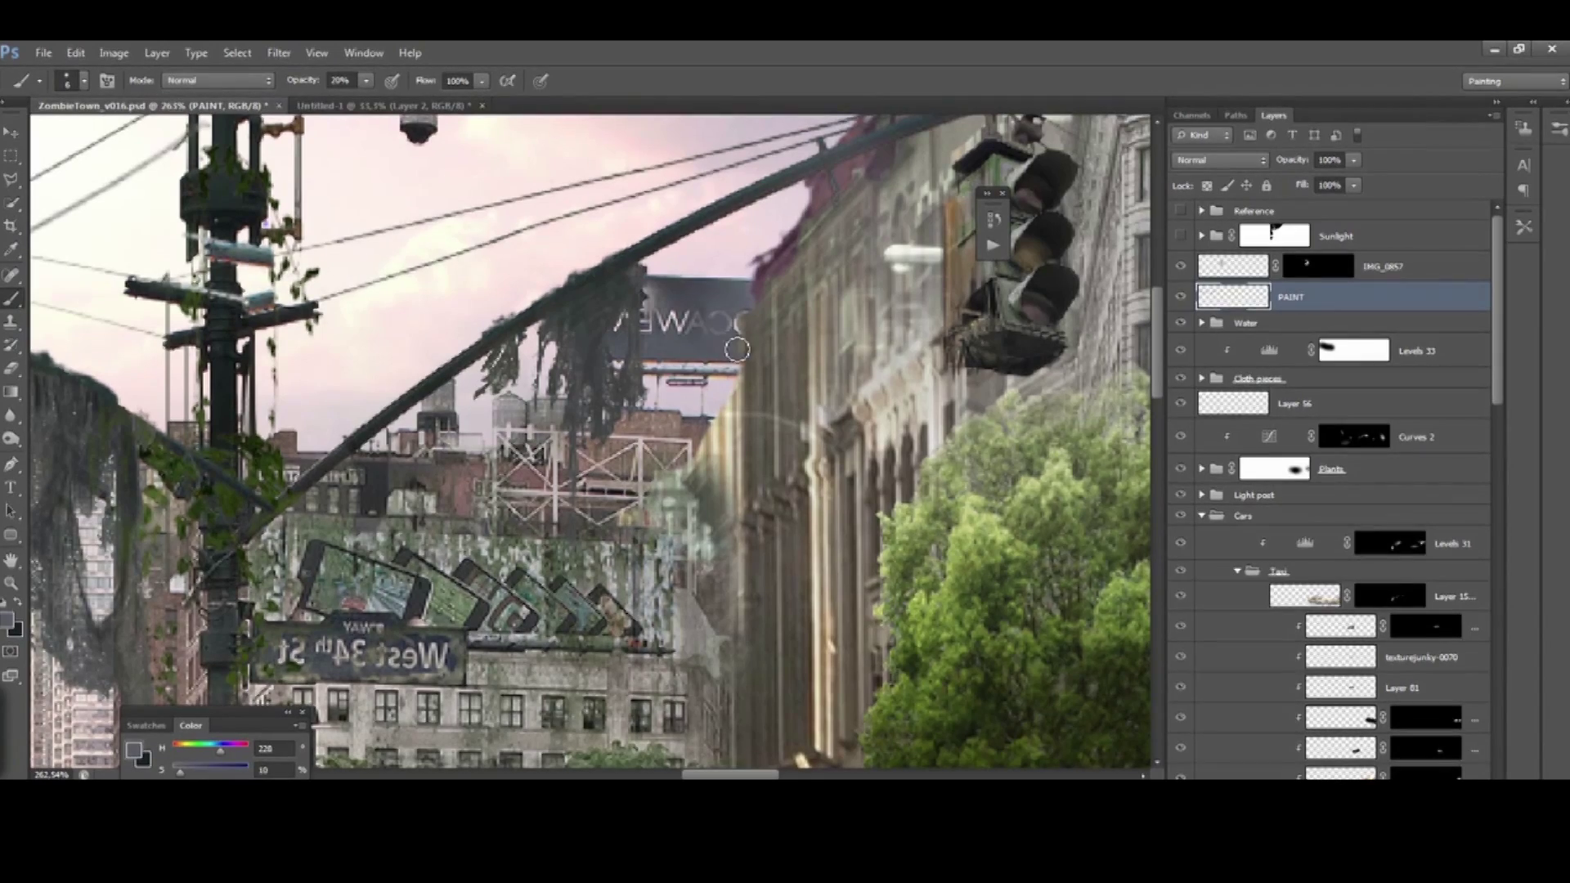
scroll(713, 340, left, 1)
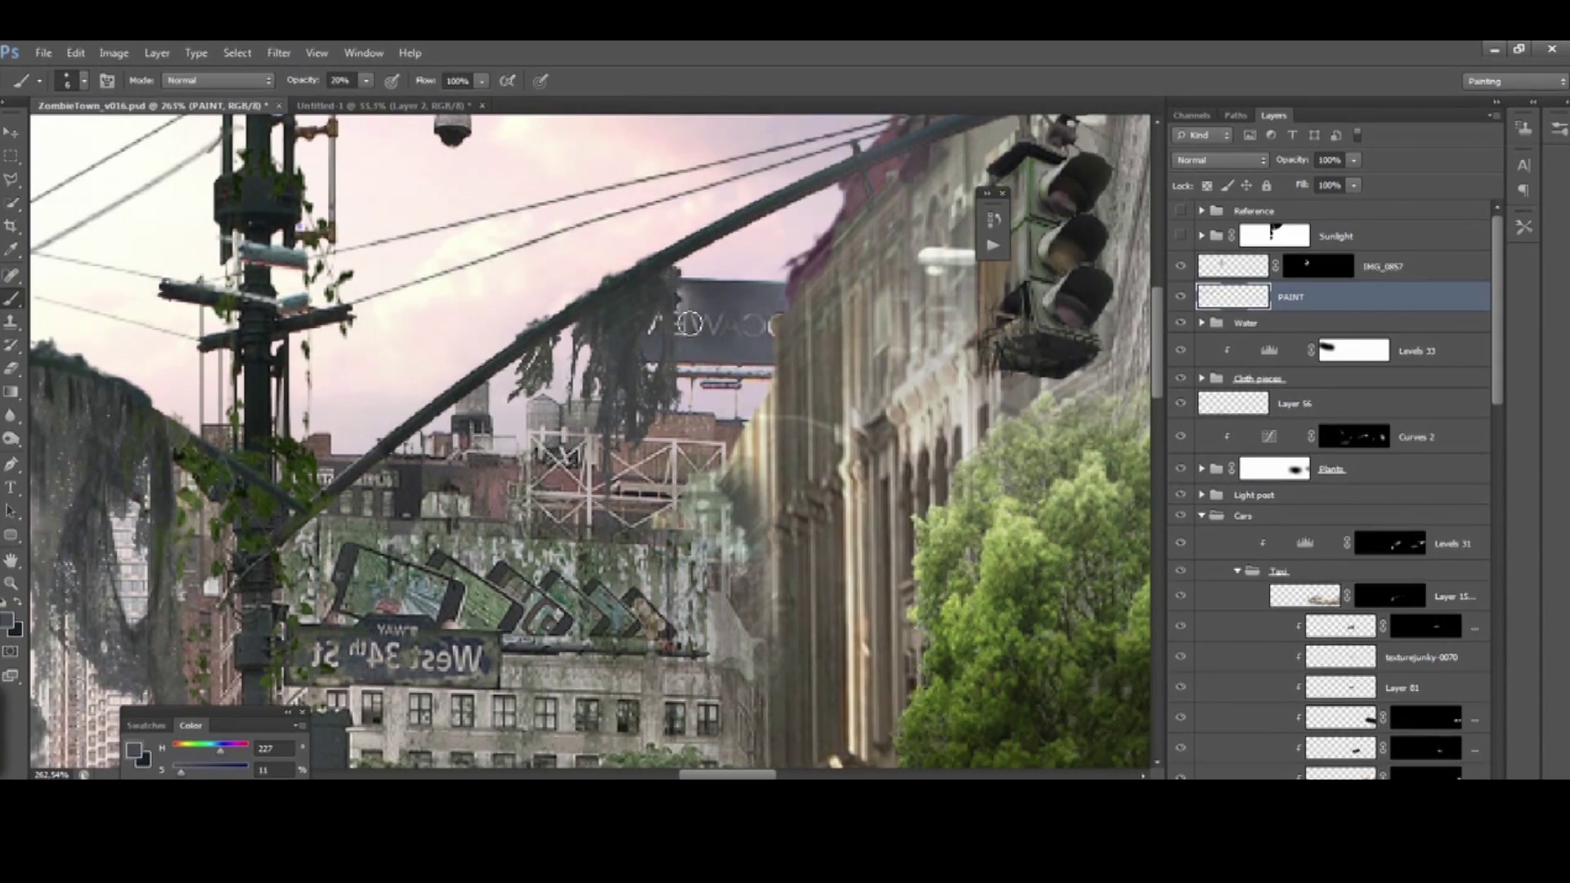
scroll(714, 335, right, 2)
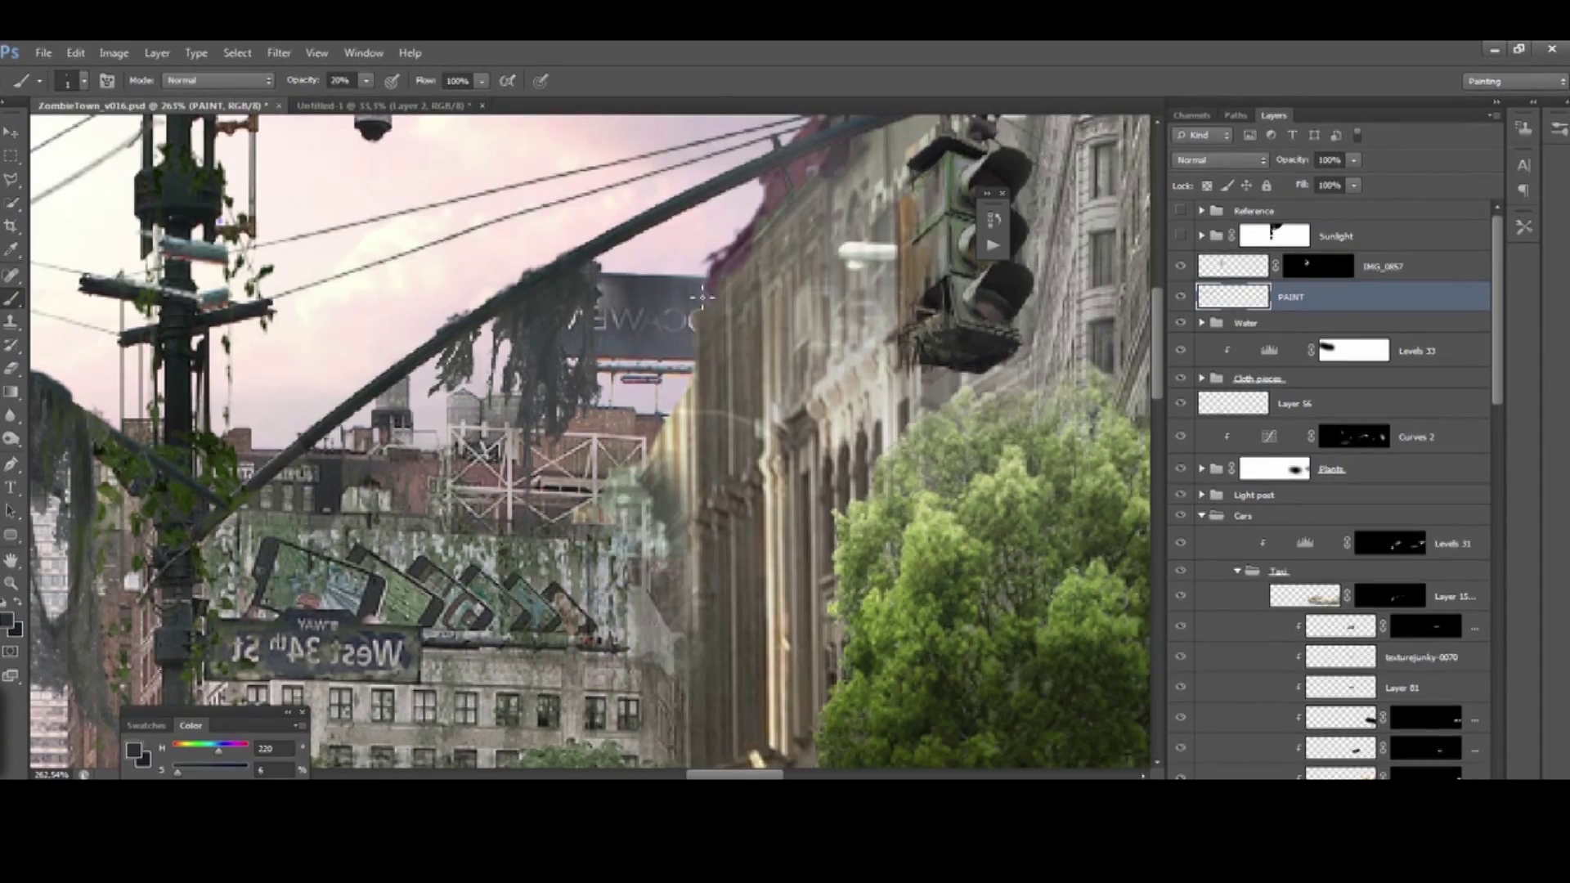
scroll(662, 294, down, 4)
alt+click(634, 301)
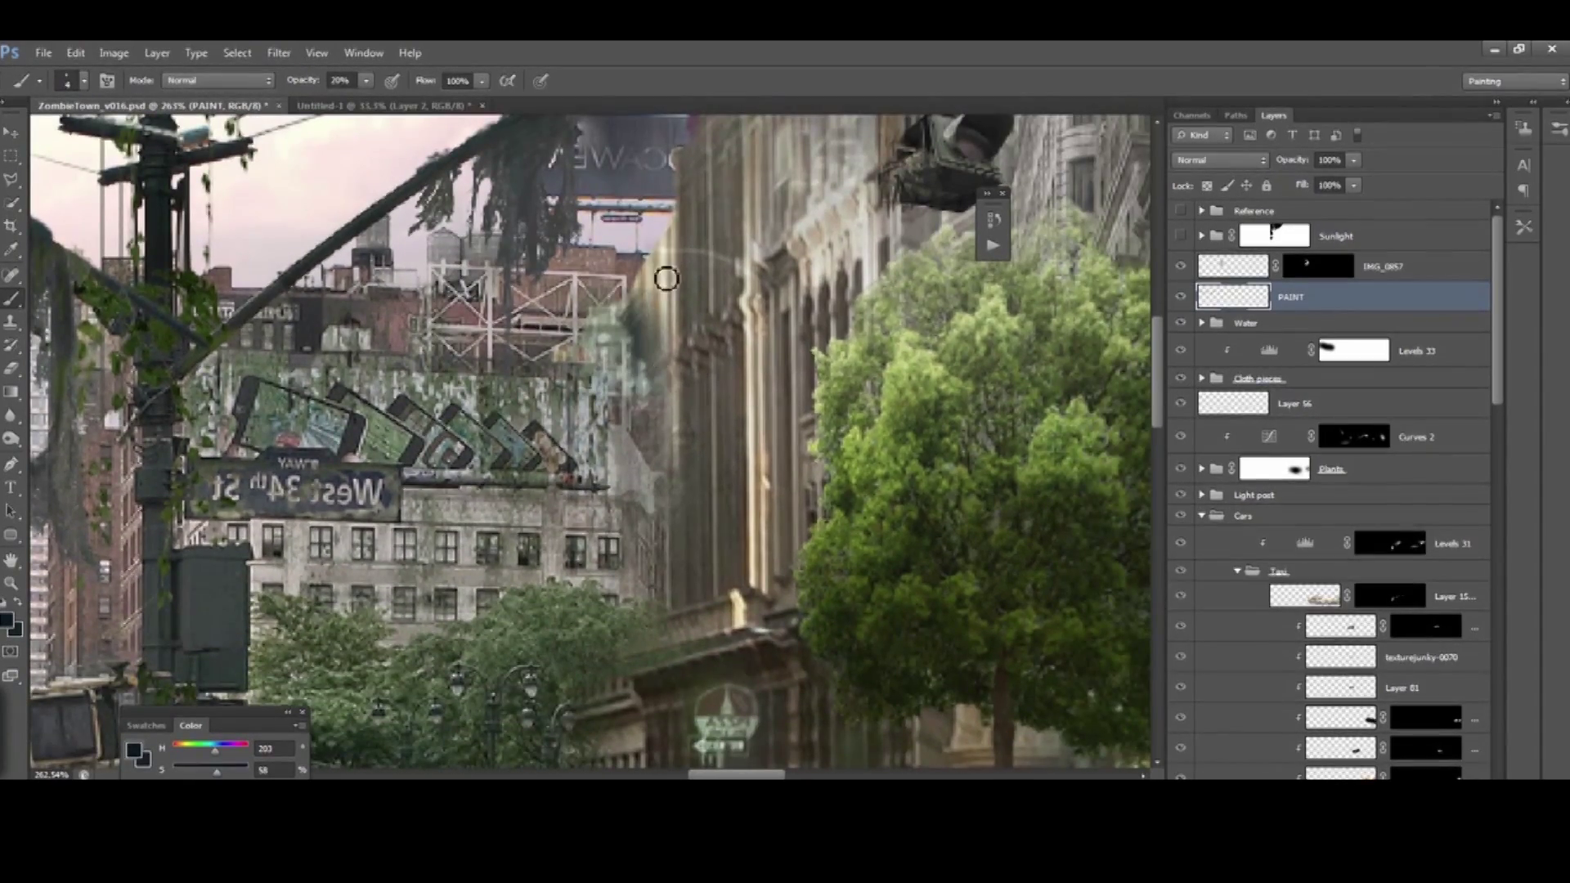
Sample the beige building's stone tones and retouch its edge next to the billboard
scroll(666, 263, up, 4)
scroll(683, 315, down, 1)
alt+click(780, 471)
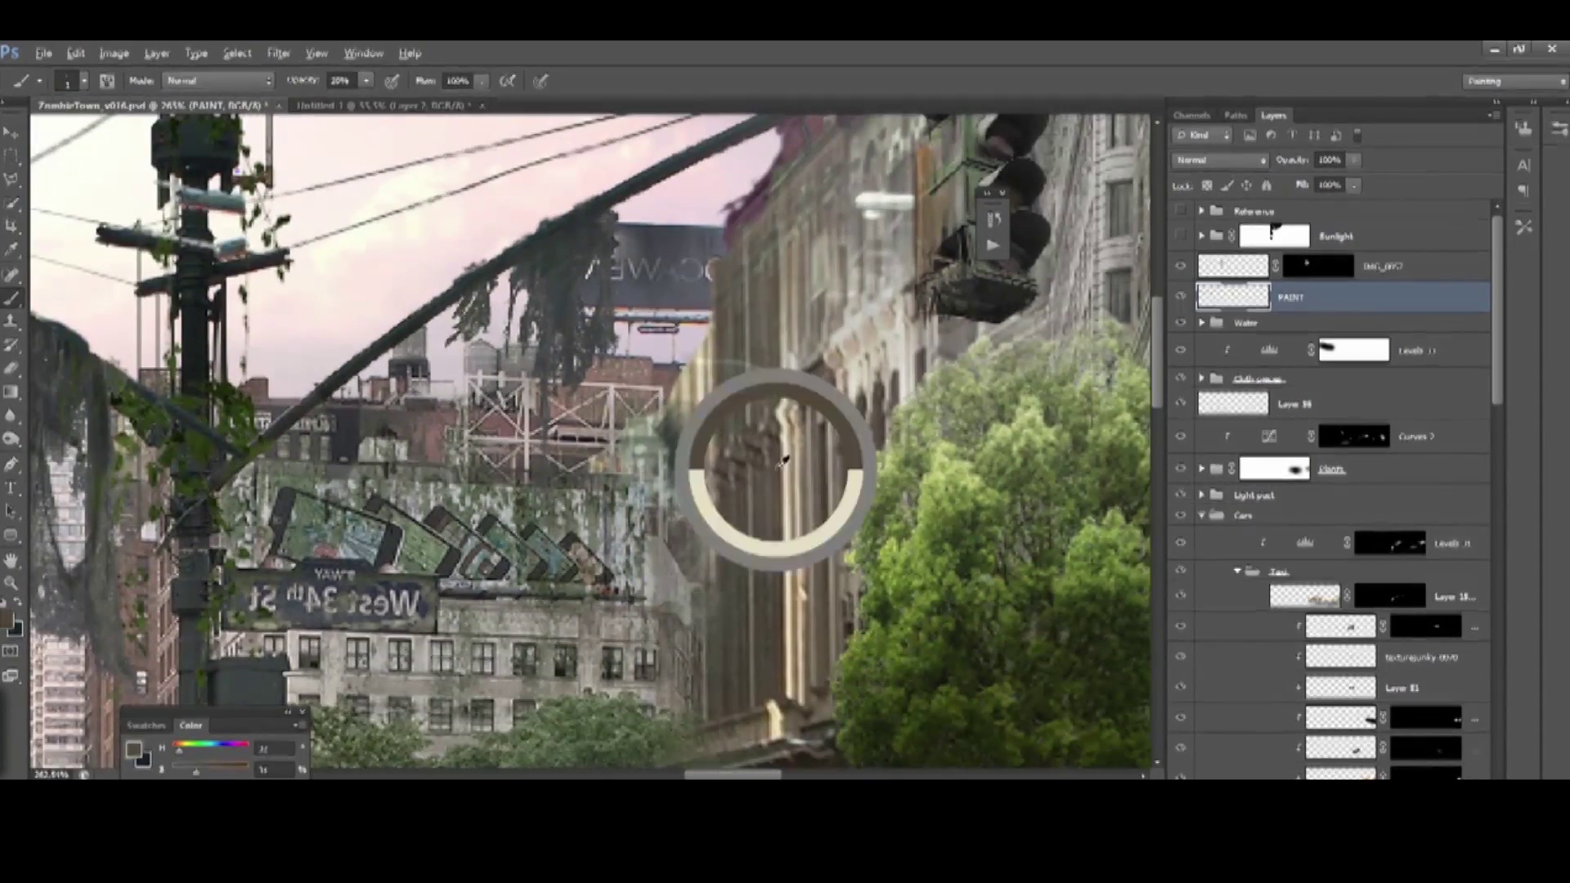
key(bracketright)
scroll(748, 327, down, 3)
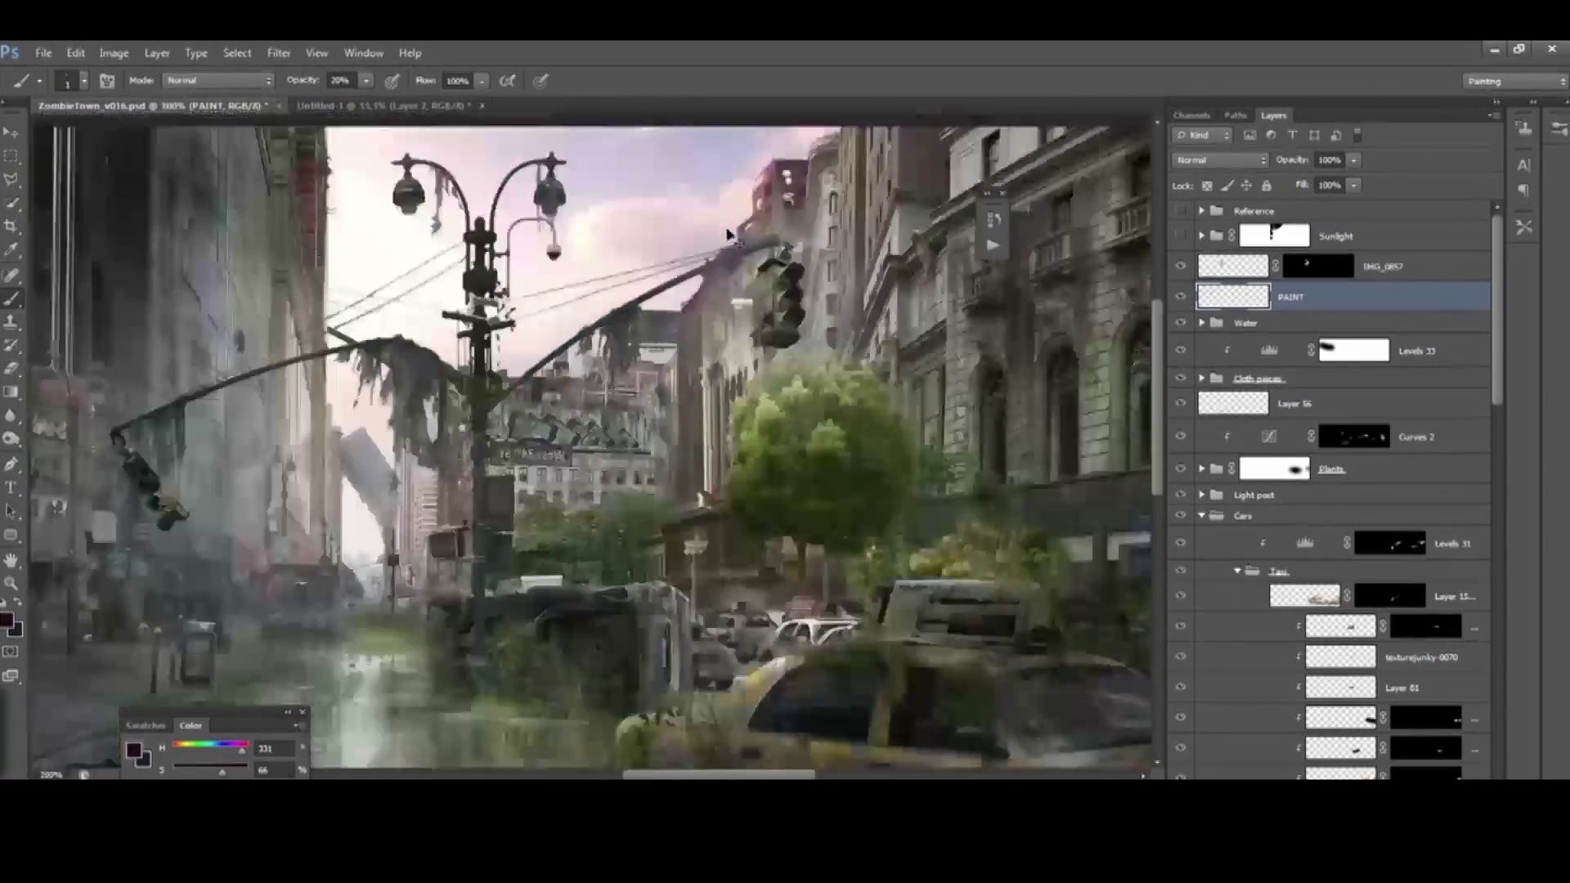
scroll(728, 235, up, 1)
Sample nearby greys and browns and paint the hazy building base behind the wrecked cars, raising the opacity to 100%
drag(310, 491, 705, 509)
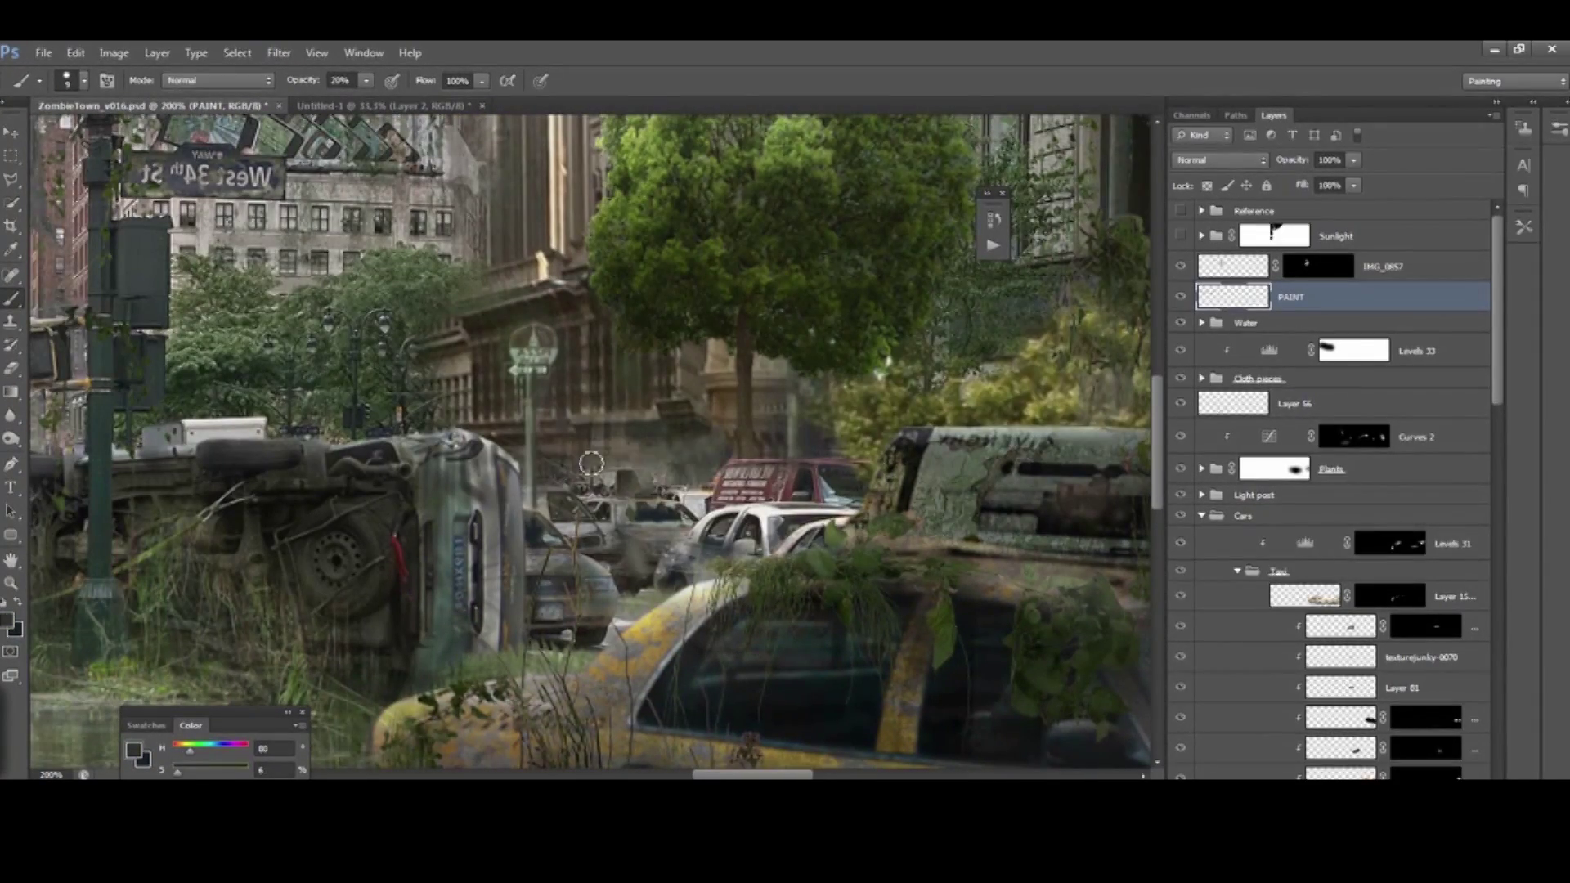
alt+click(707, 483)
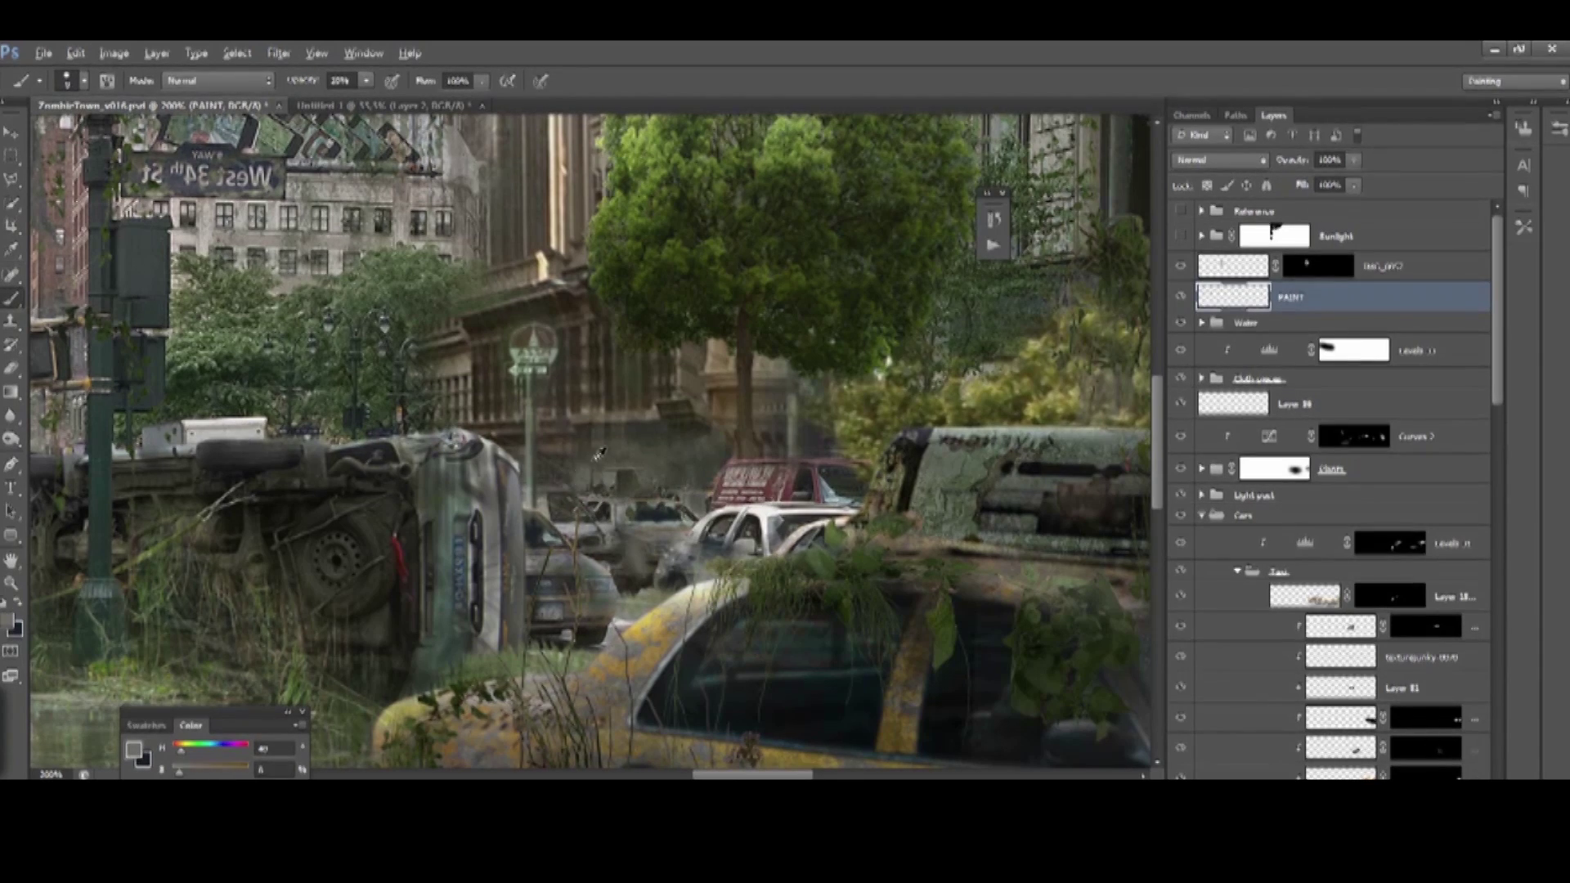
alt+click(641, 498)
alt+click(689, 421)
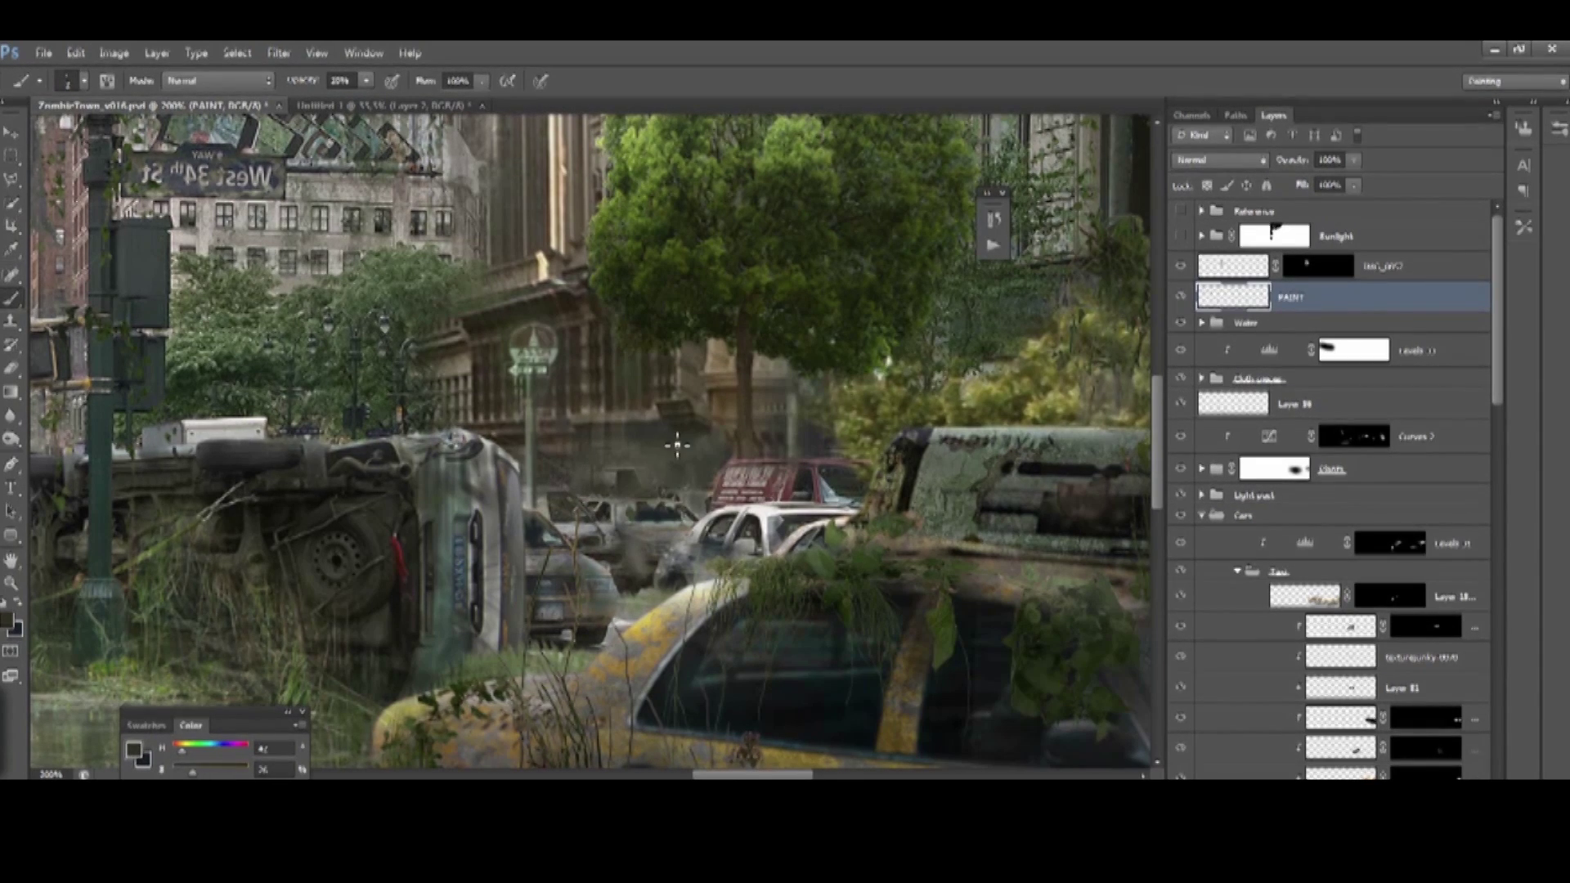
alt+click(644, 426)
key(0)
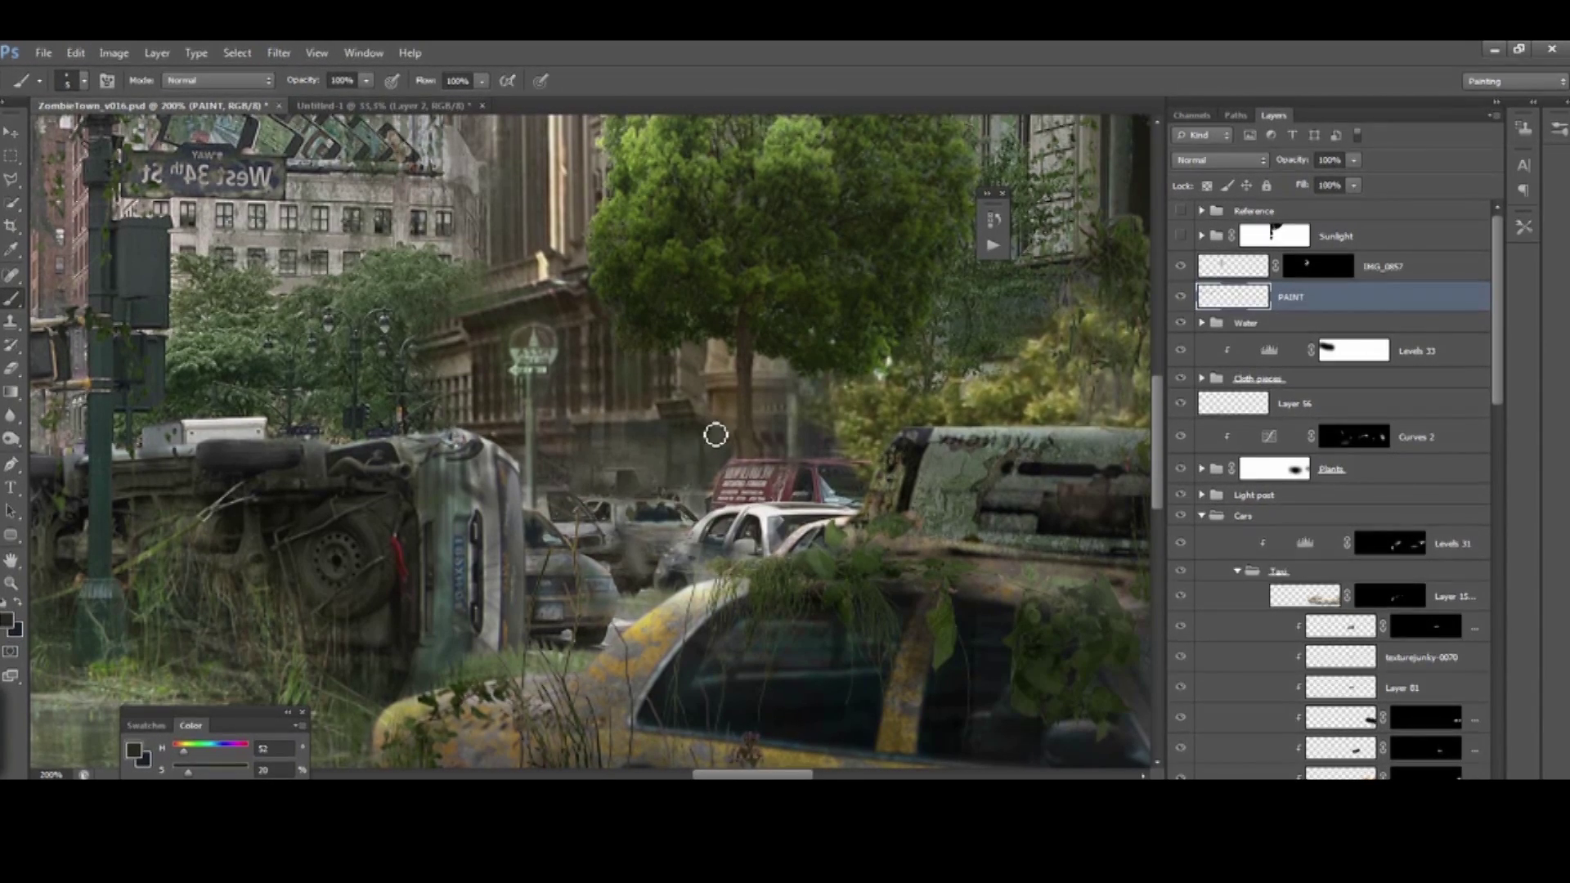
mouse_move(648, 450)
mouse_down()
mouse_move(677, 469)
mouse_move(735, 440)
mouse_up()
Refine the dark ledge and wall details under the tree with sampled brown and grey tones
key(bracketright)
key(bracketright)
key(bracketright)
key(bracketright)
key(bracketright)
key(bracketright)
key(bracketright)
key(bracketright)
key(bracketright)
alt+click(715, 470)
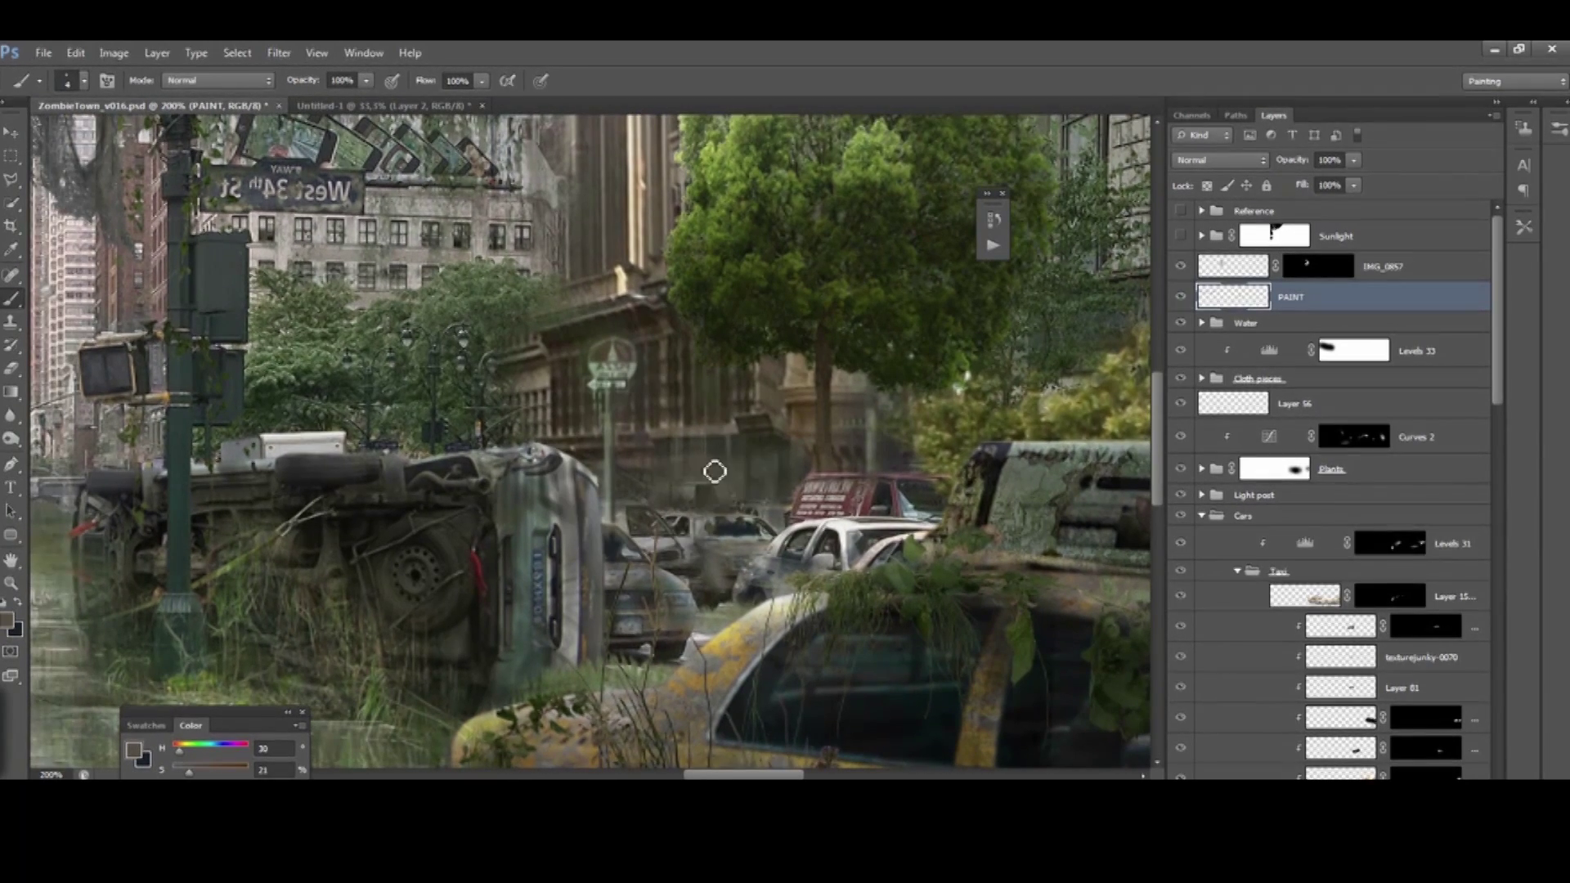
key(bracketleft)
key(bracketleft)
key(bracketleft)
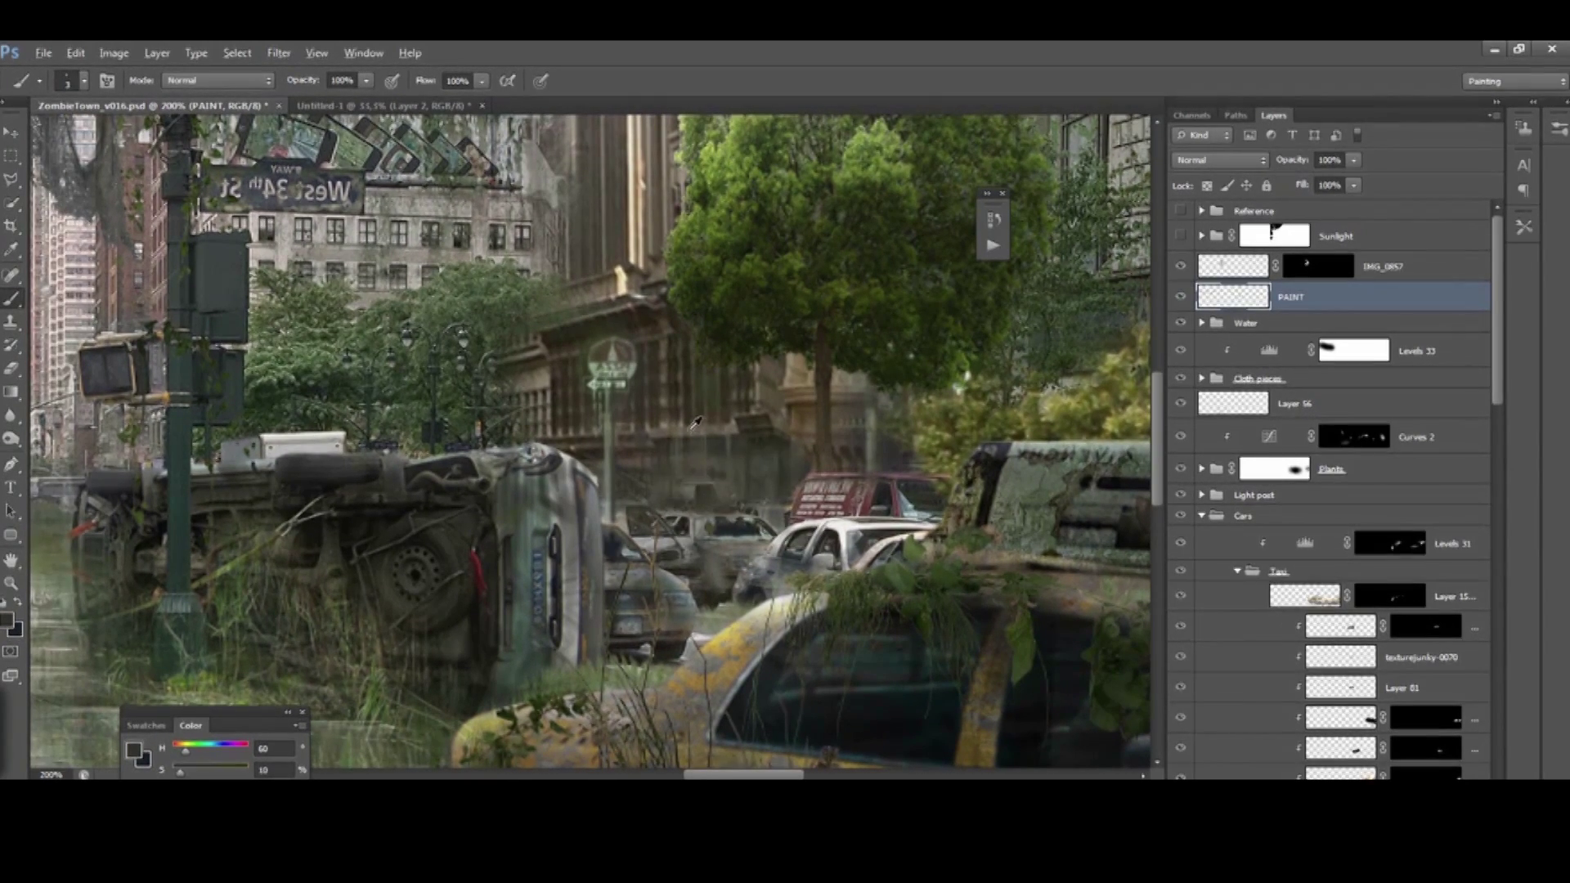
alt+click(730, 483)
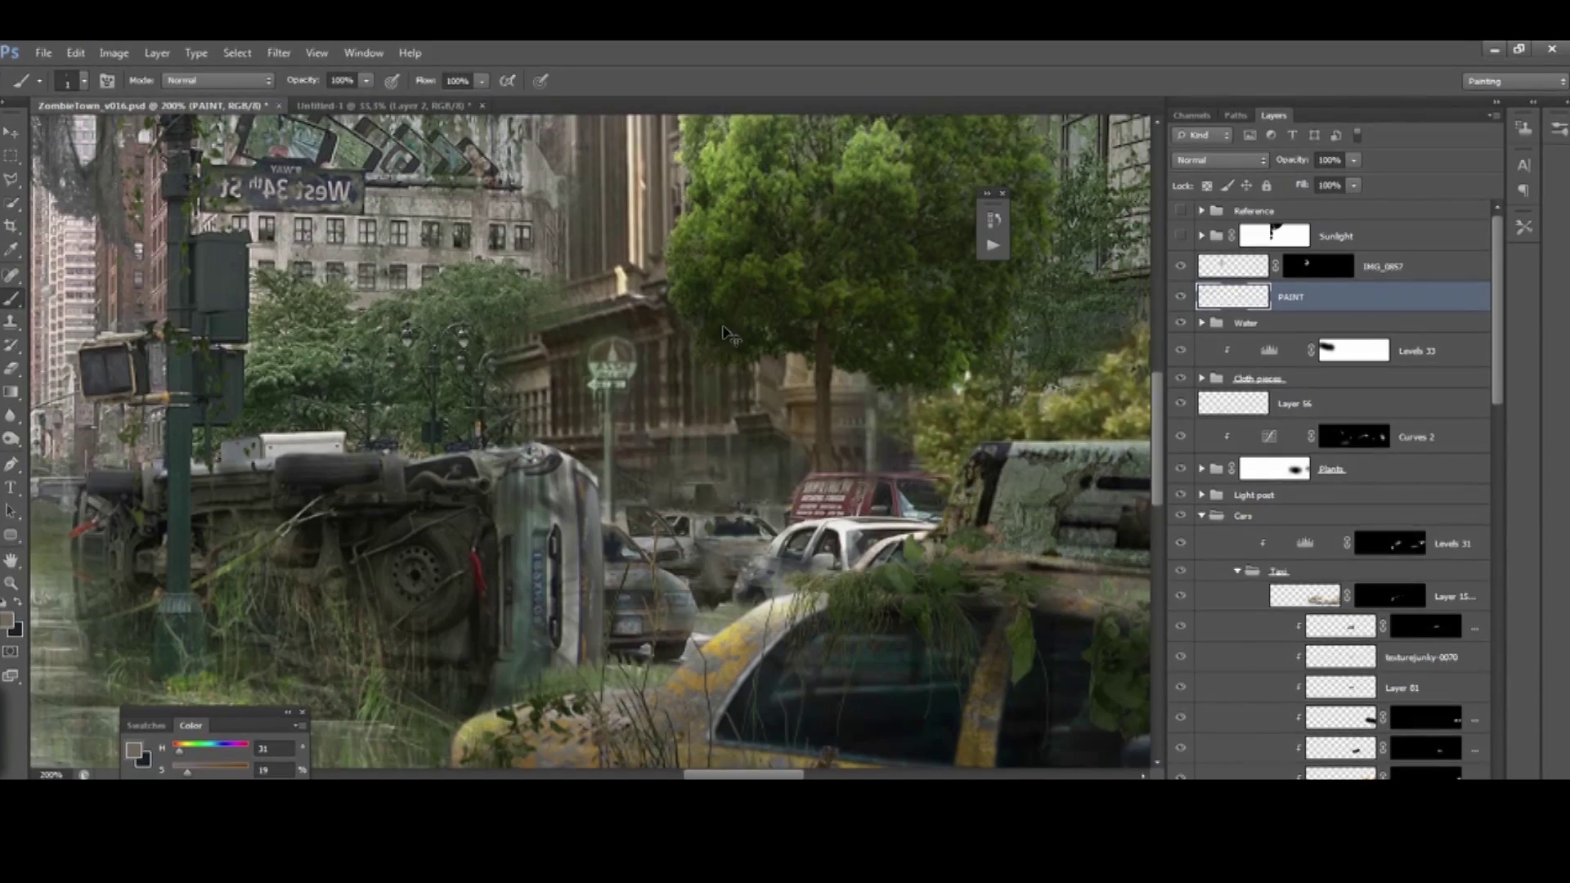
Paint dark shading around the front of the crashed bus and the blue car with a larger brush at 20% opacity
key(ctrl+minus)
scroll(701, 534, down, 3)
scroll(736, 507, right, 8)
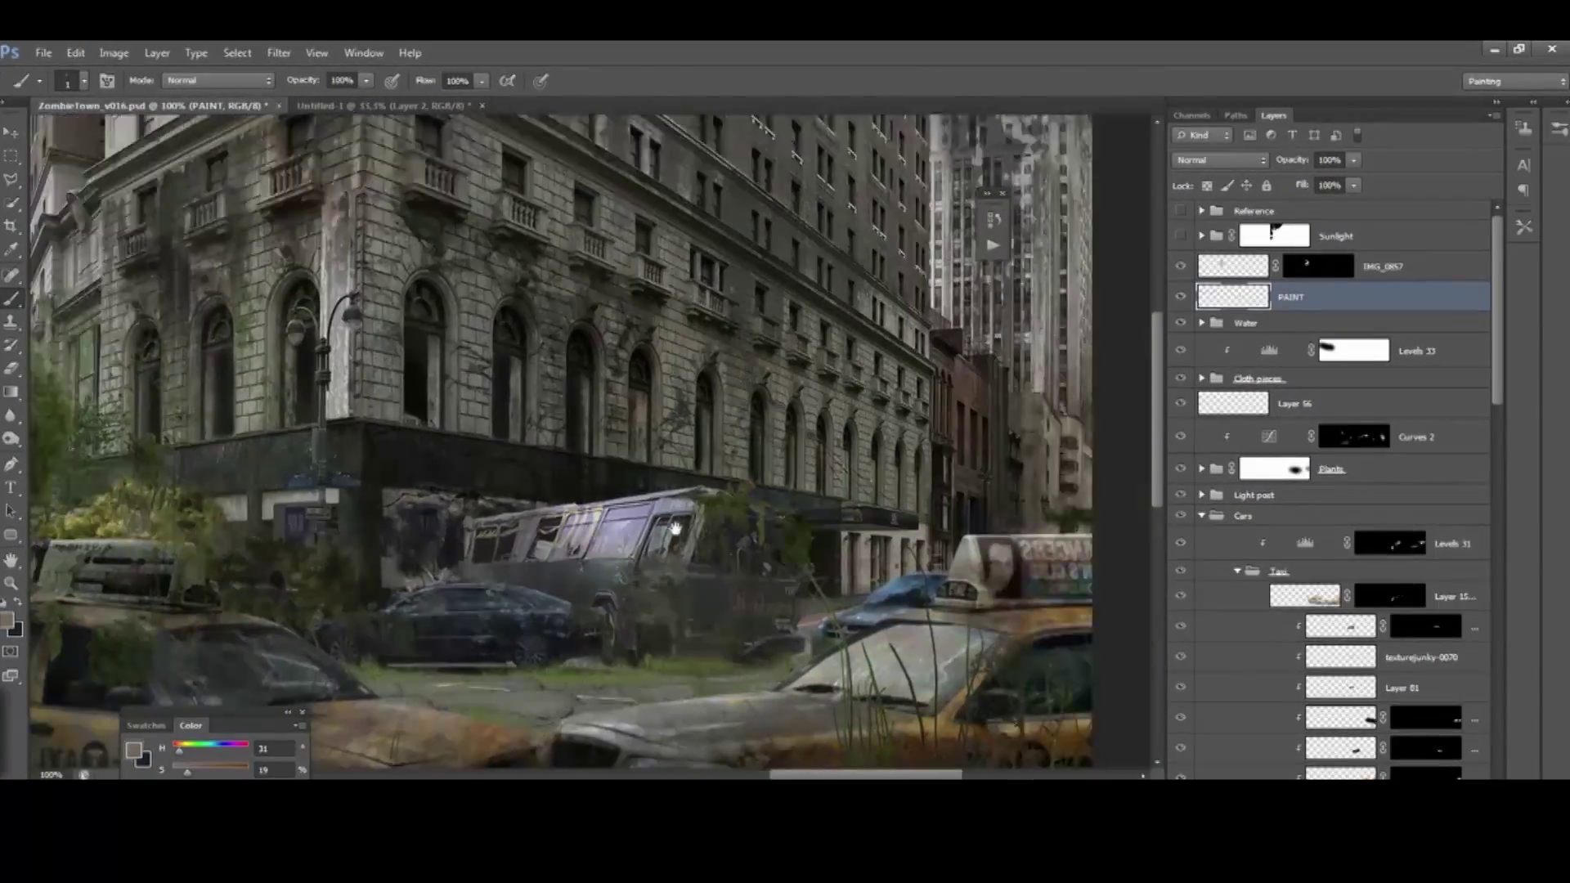
alt+click(916, 445)
key(bracketright)
key(bracketright)
key(bracketright)
key(bracketright)
key(bracketright)
key(bracketright)
key(bracketright)
key(bracketright)
key(bracketright)
key(bracketright)
key(2)
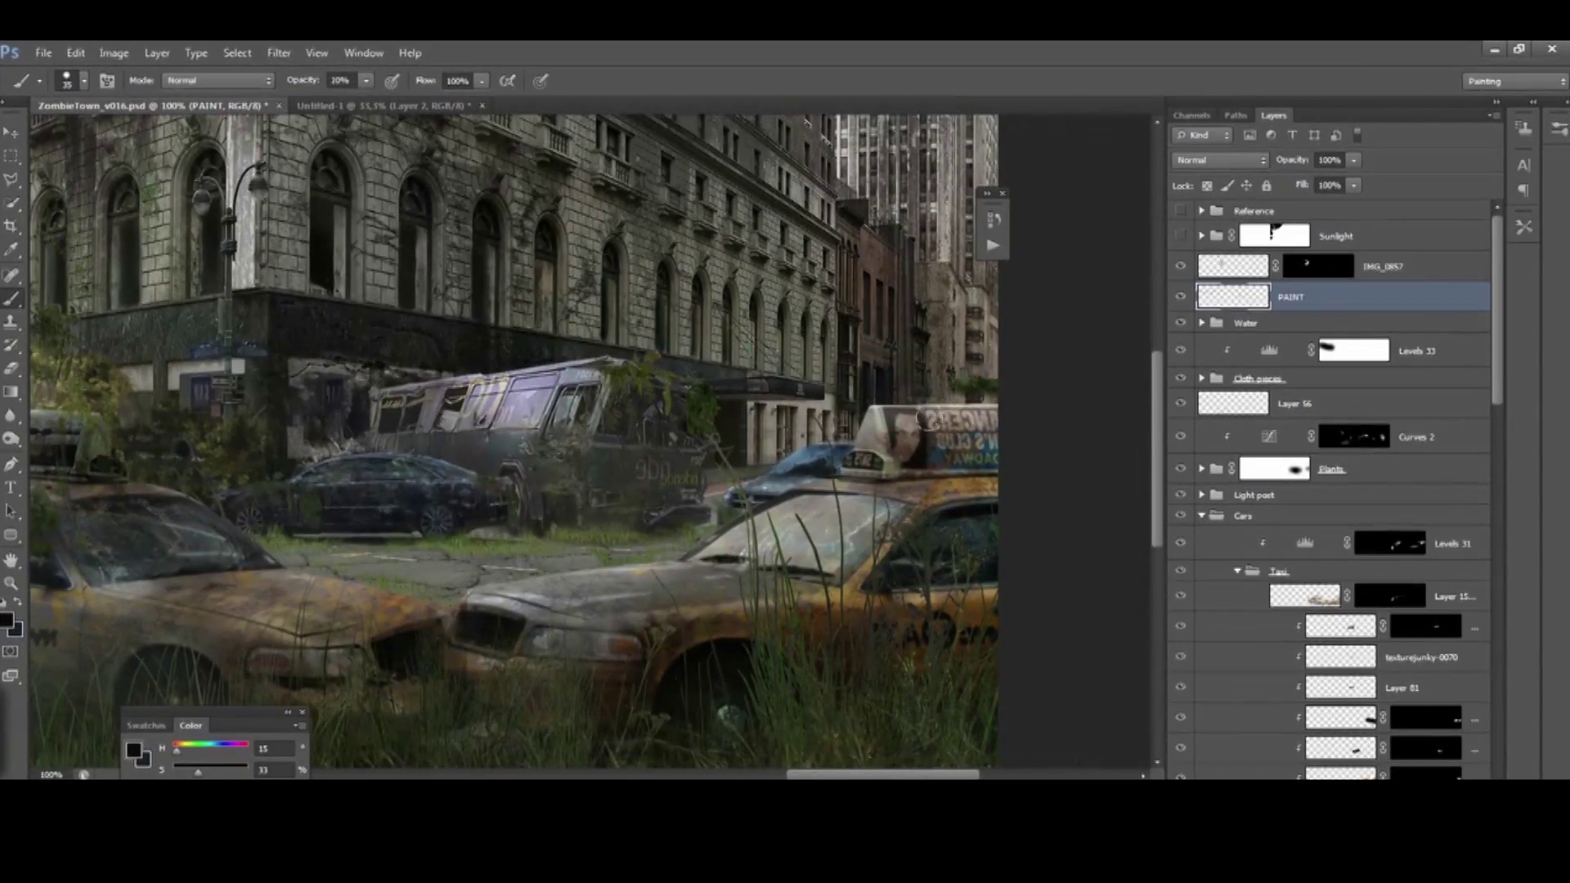
drag(923, 483, 992, 484)
mouse_move(907, 437)
mouse_down()
mouse_move(1063, 426)
mouse_move(894, 413)
mouse_up()
mouse_move(654, 433)
mouse_down()
mouse_move(908, 445)
mouse_move(821, 429)
mouse_up()
Sample dark tones near the crashed bus and deepen the shadow on the ground beneath it
alt+click(662, 491)
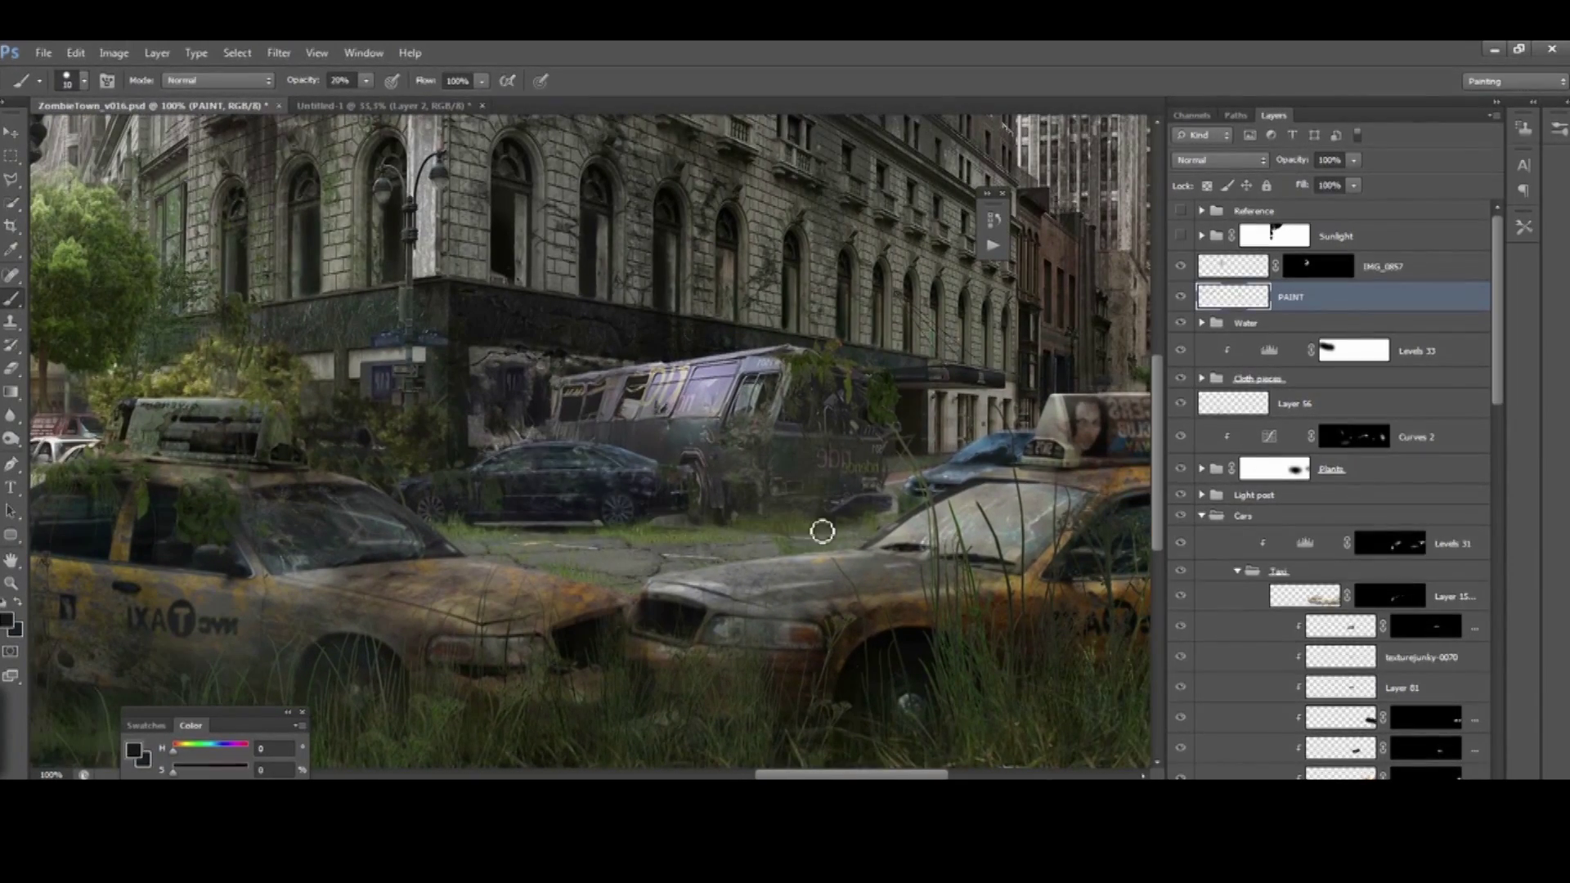
alt+click(727, 486)
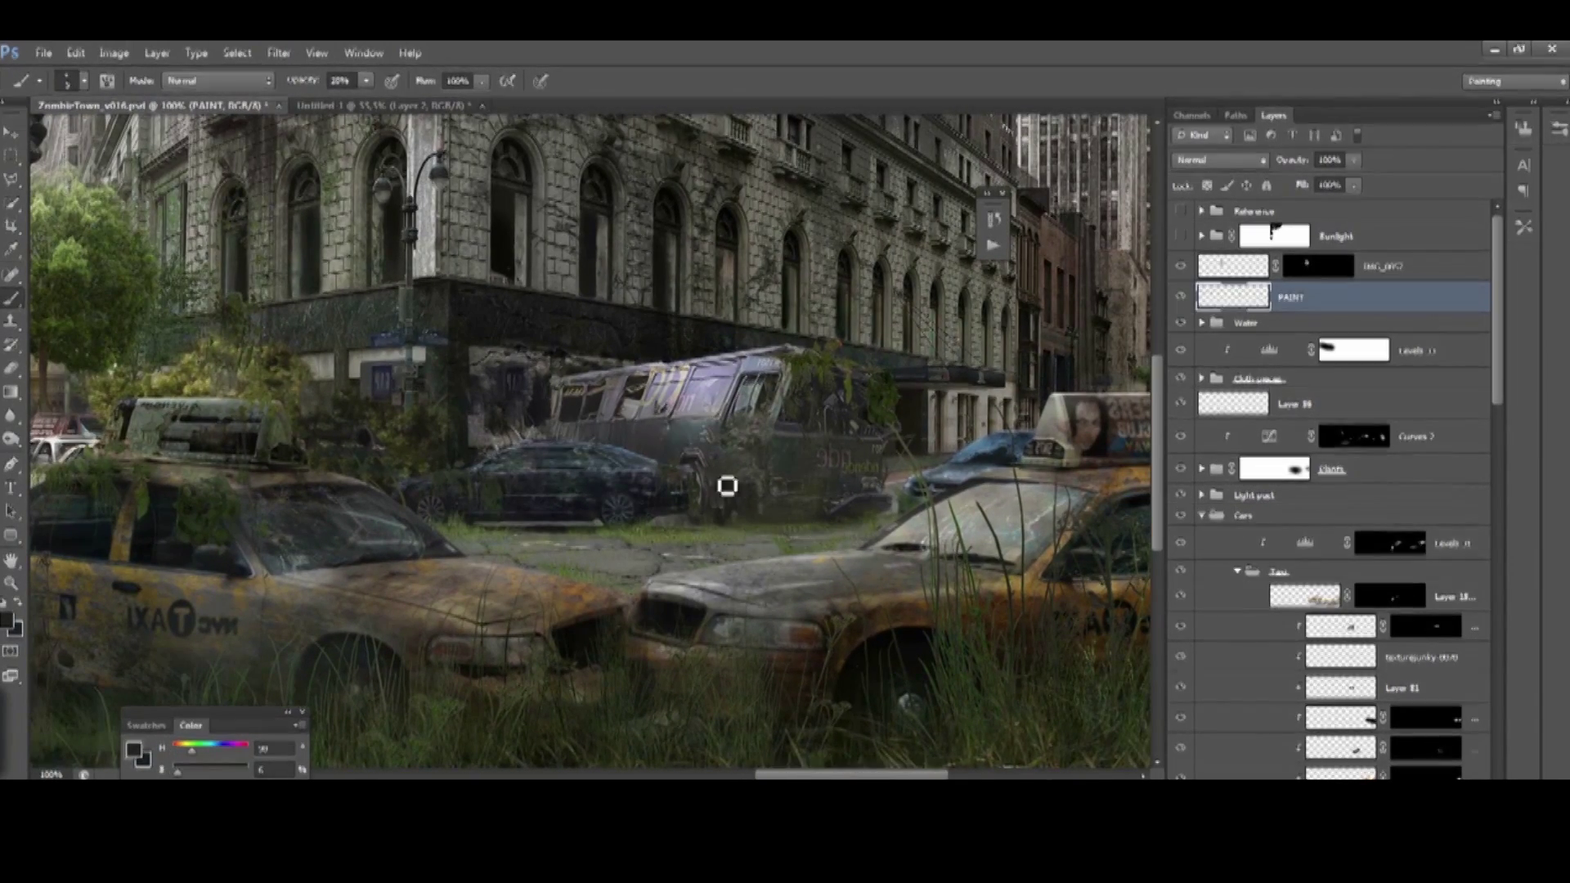
drag(738, 526, 777, 512)
alt+click(777, 512)
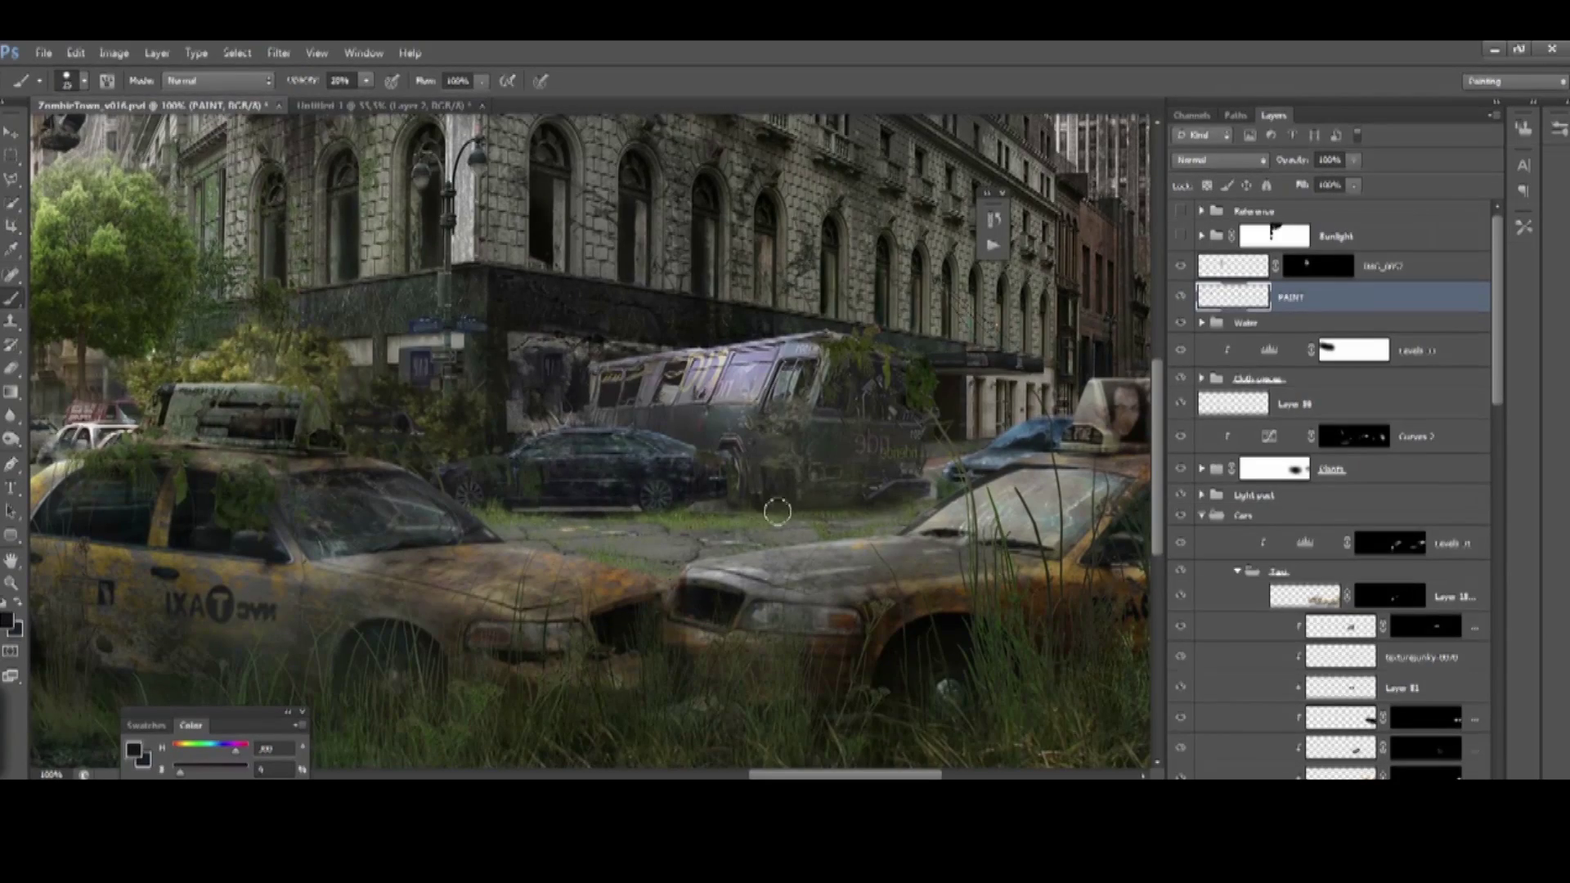
Fit the whole painting in view and mirror the image horizontally with a recorded action
key(ctrl+0)
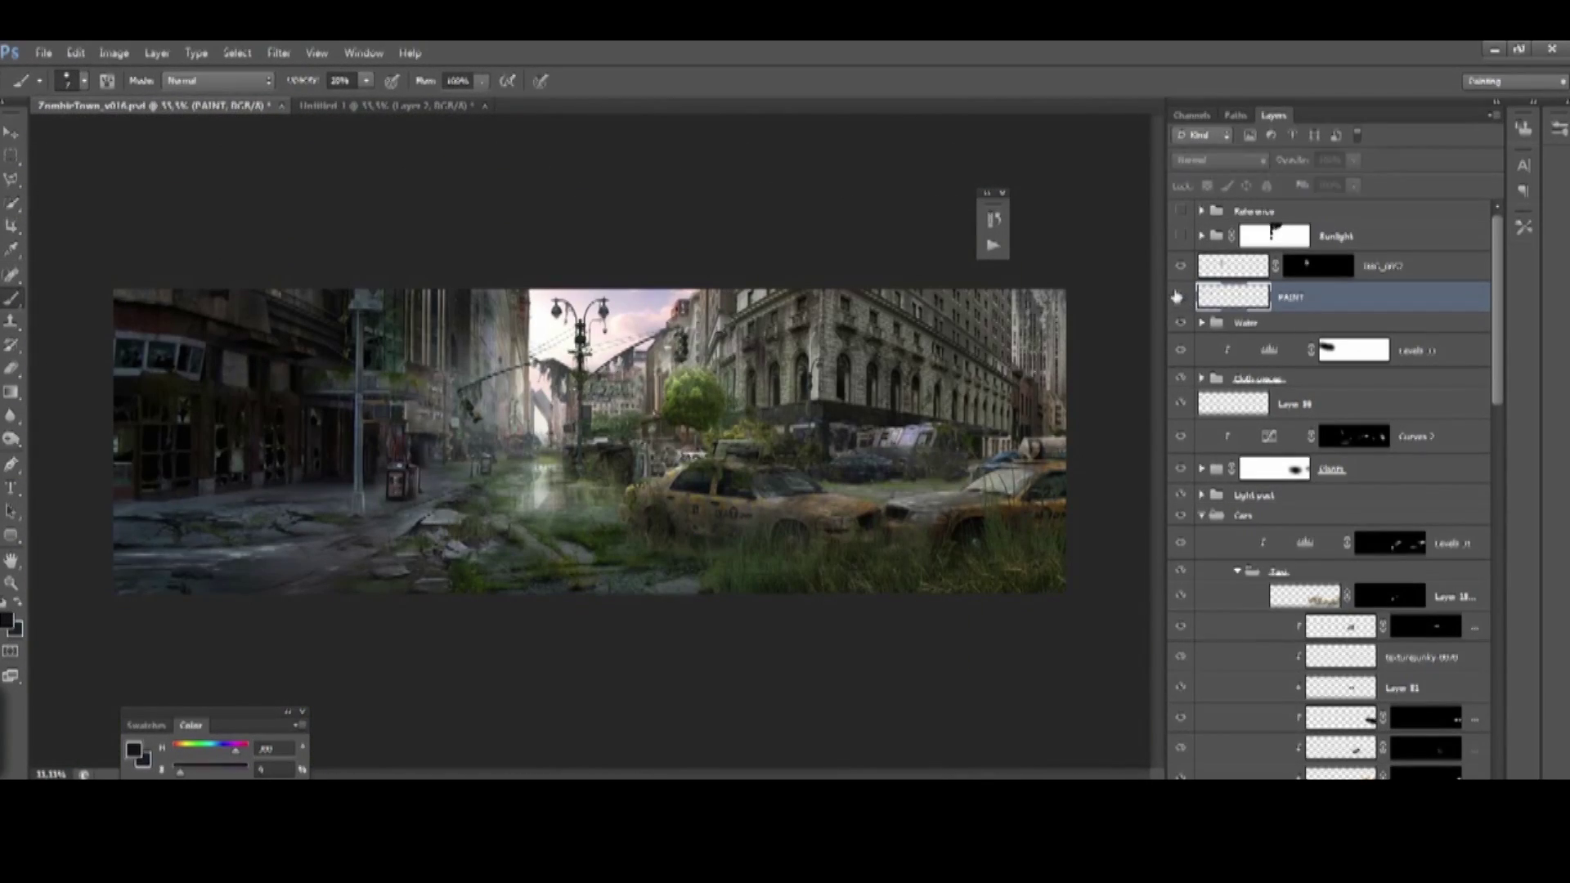
click(993, 245)
click(865, 243)
click(864, 452)
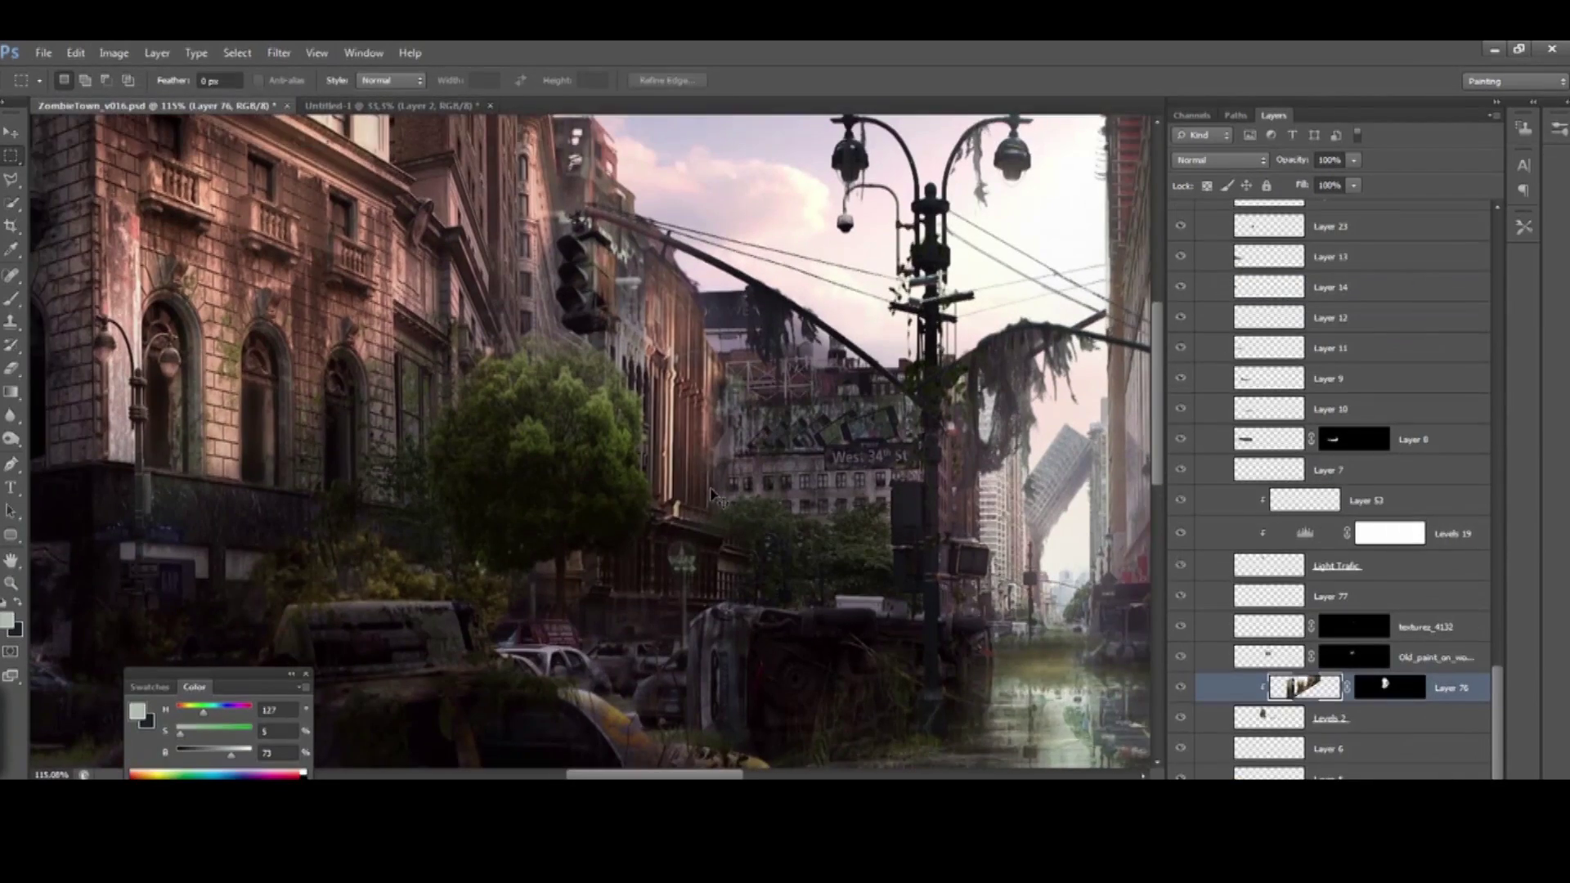
scroll(657, 547, up, 6)
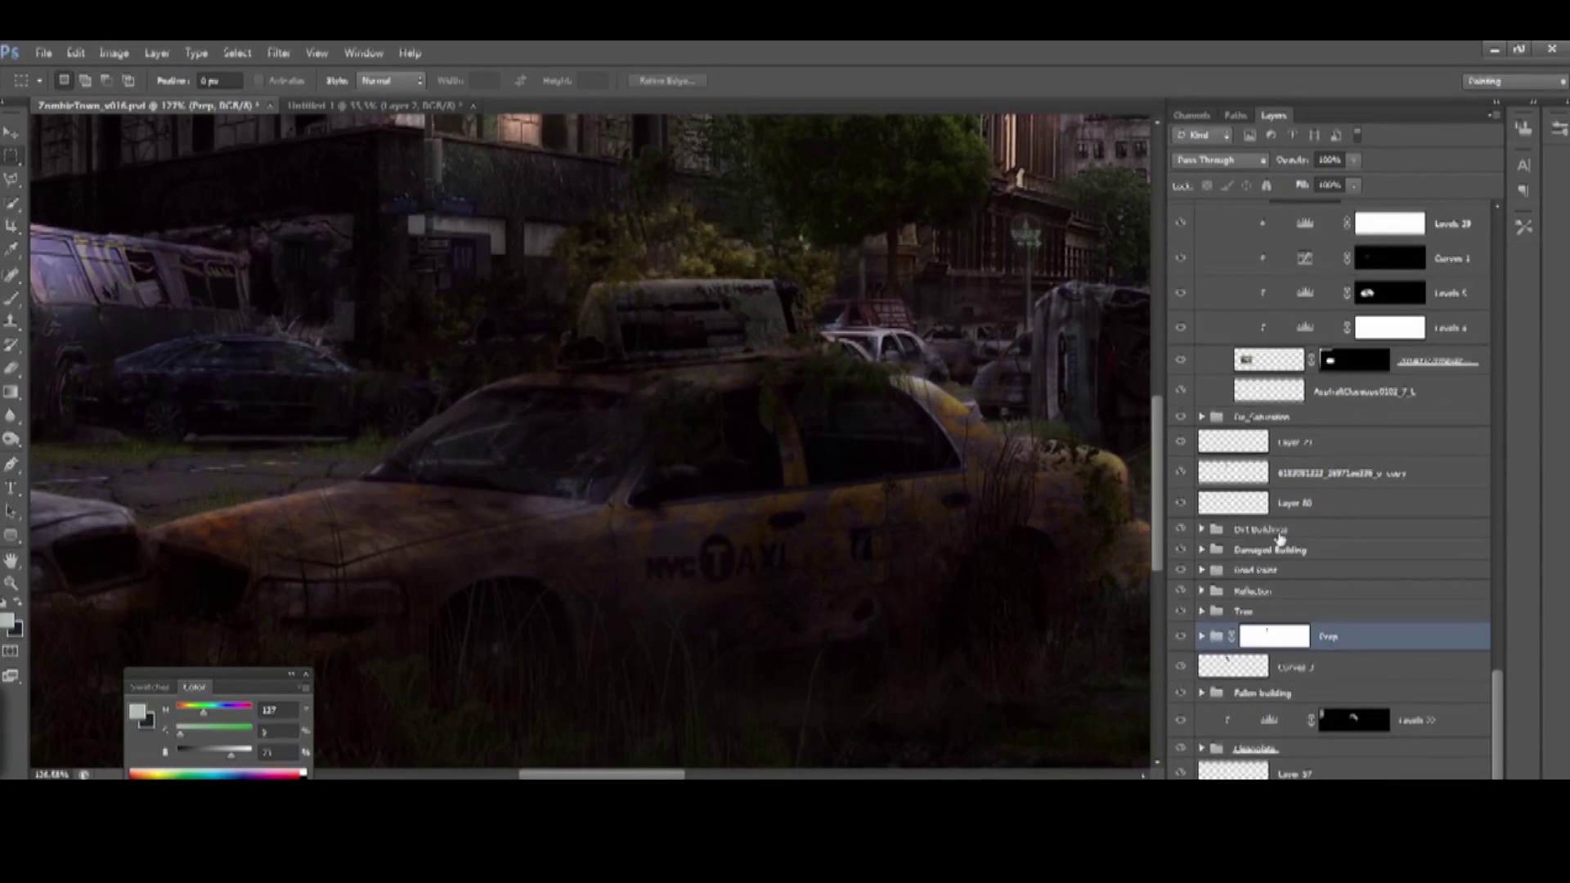
Sharpen the foreground taxi photo layer using Smart Sharpen with a 0.6 px radius and Gaussian Blur removal
scroll(1281, 537, up, 5)
click(1453, 605)
click(278, 52)
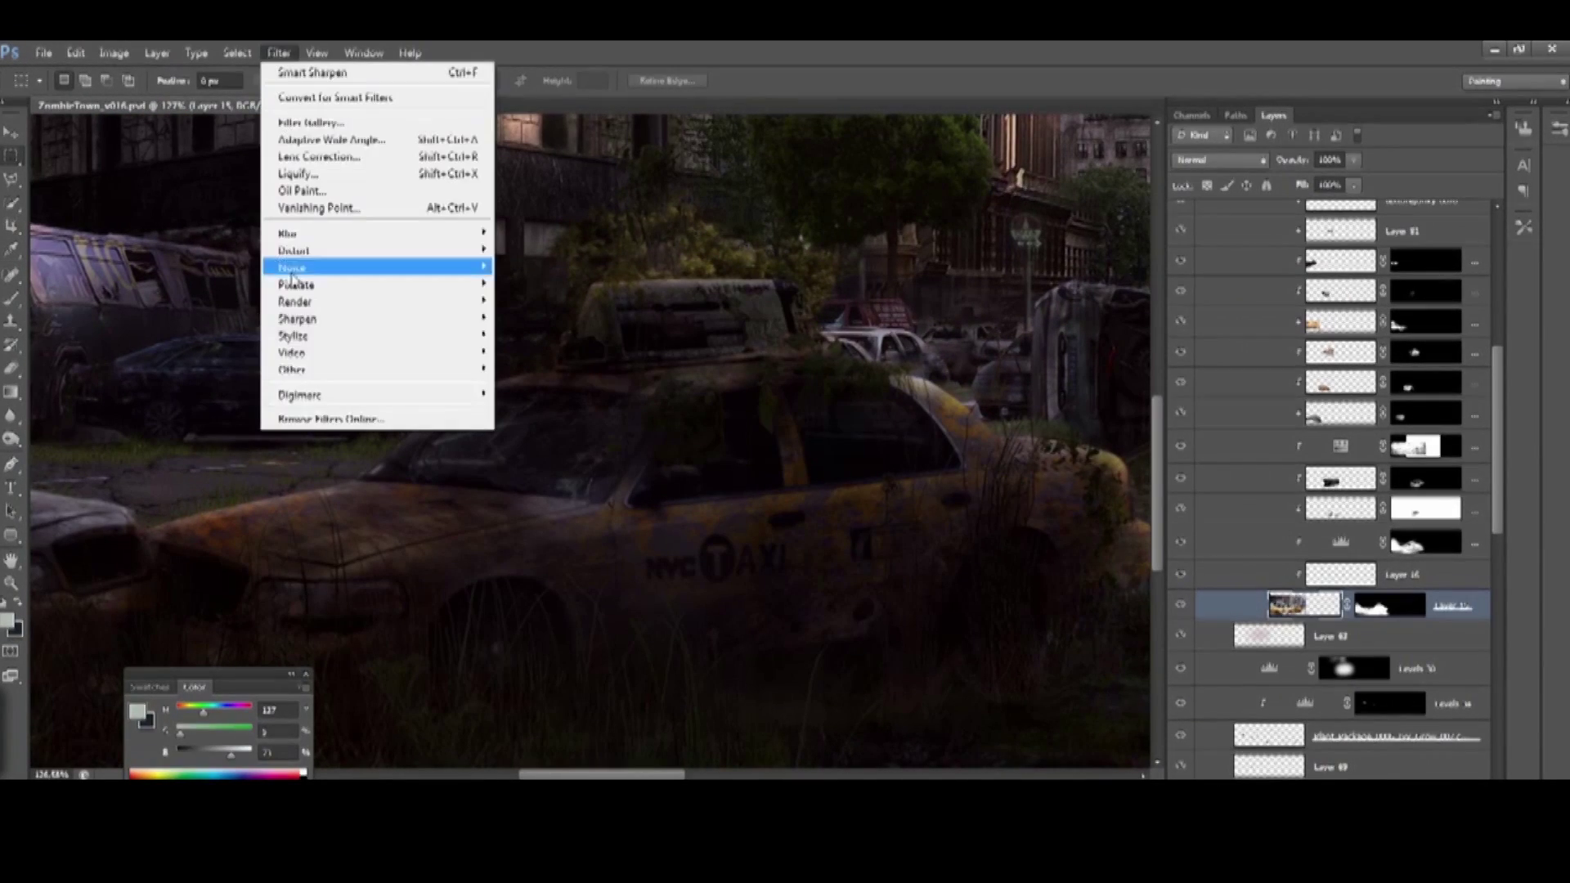
click(603, 379)
drag(1412, 580, 1341, 580)
drag(1281, 622, 1273, 626)
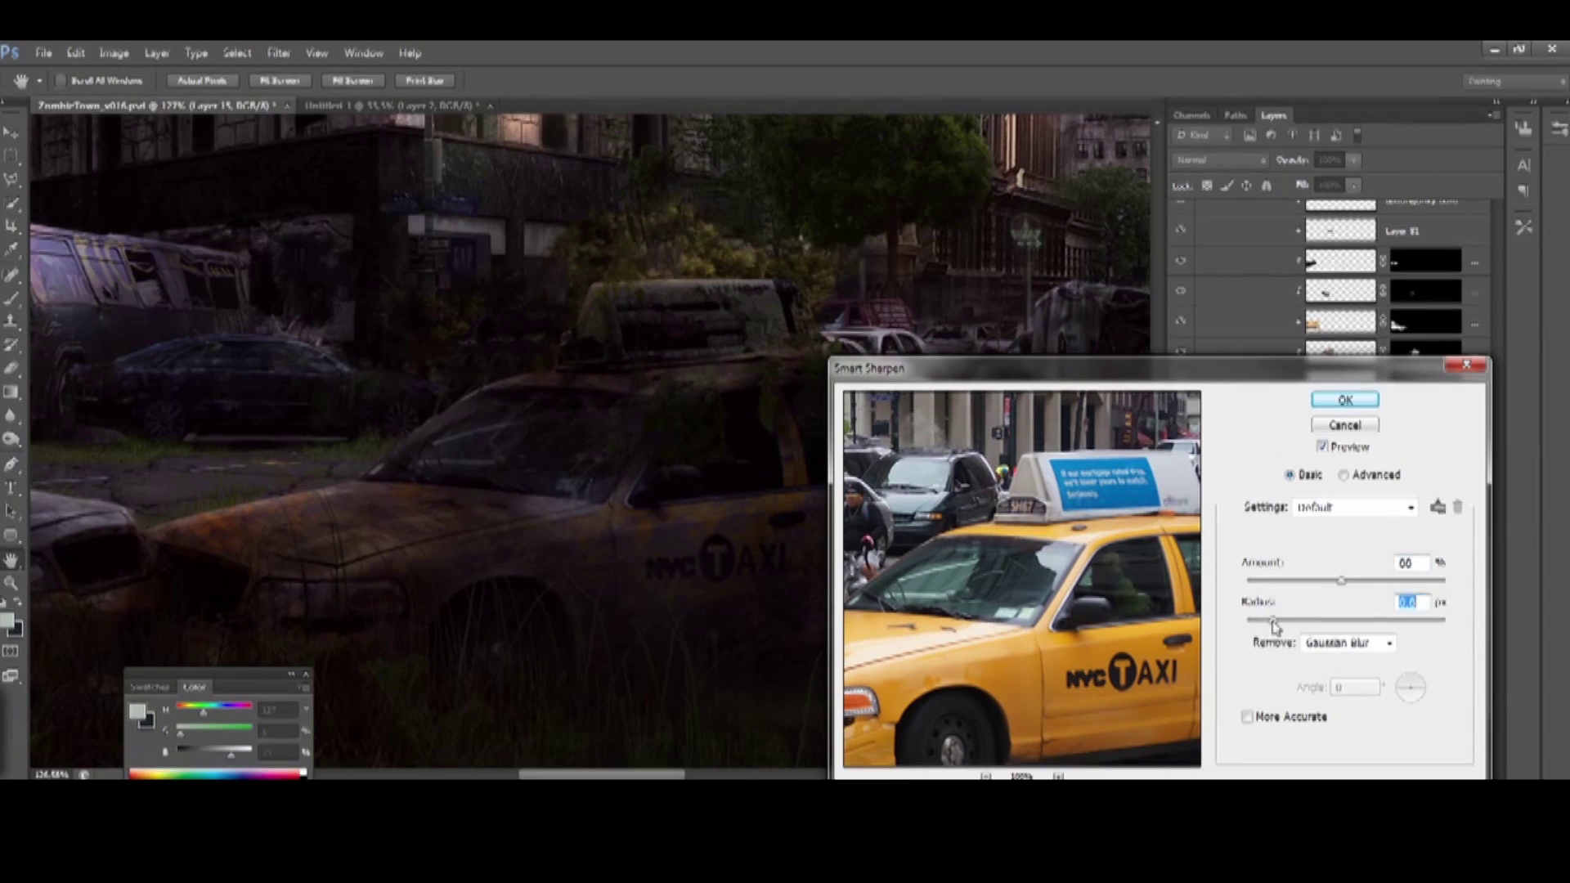
click(1345, 400)
Select the layer of the crashed bus and blue car and sharpen it with Smart Sharpen
drag(732, 369, 491, 393)
scroll(1290, 601, up, 5)
click(1239, 547)
scroll(1273, 623, down, 3)
click(1276, 553)
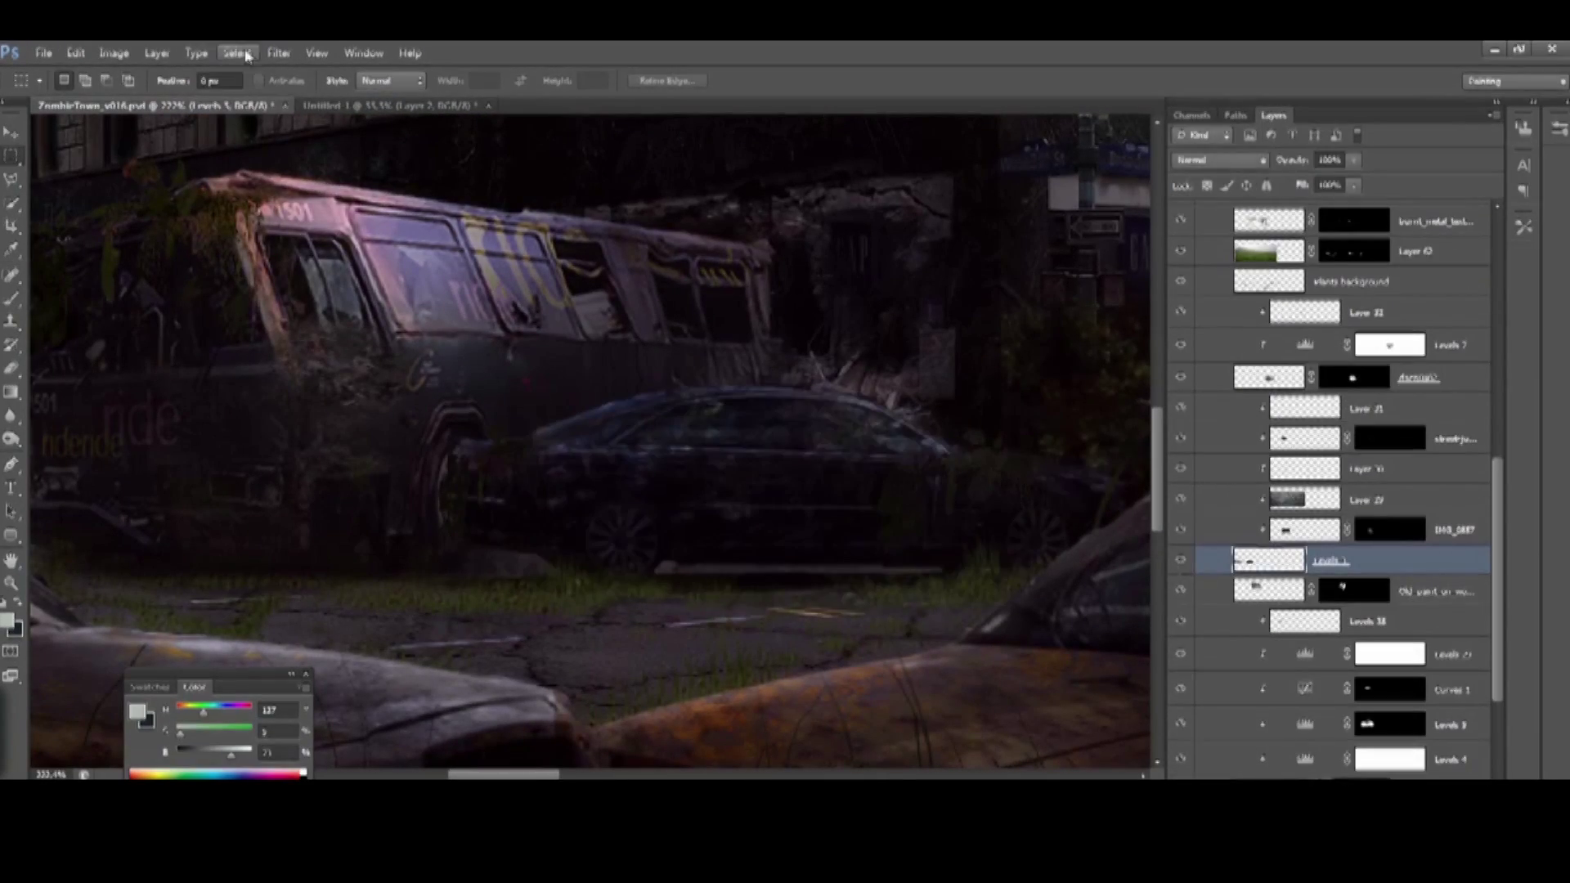
click(278, 53)
click(556, 419)
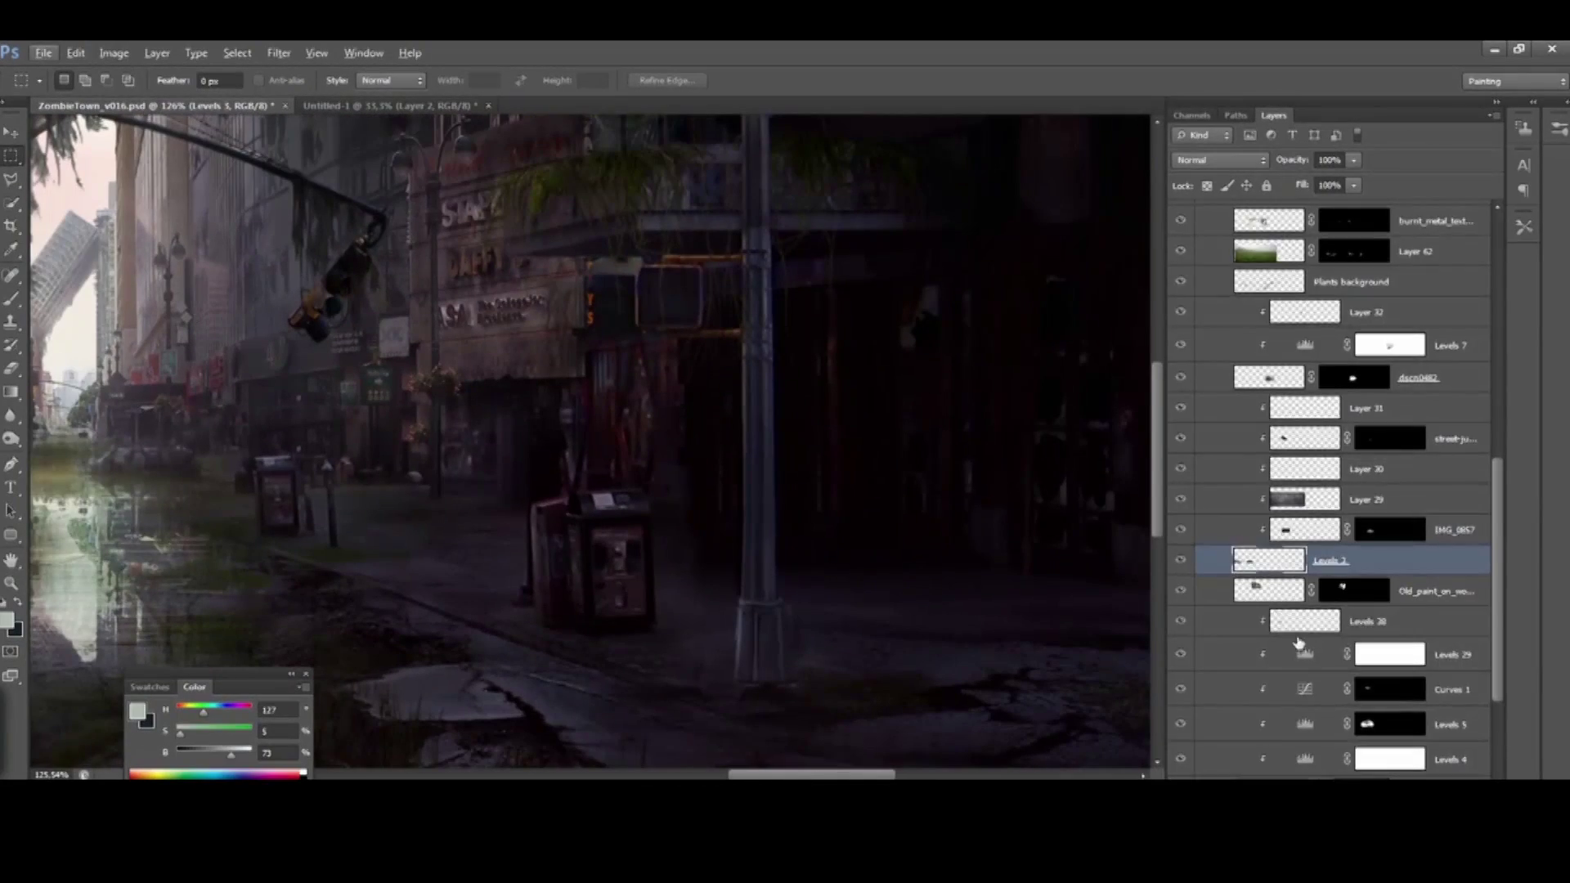
Apply Smart Sharpen to the base street photo on Layer 1 with amount 47%, radius 0.4 px and More Accurate on
scroll(1300, 644, down, 5)
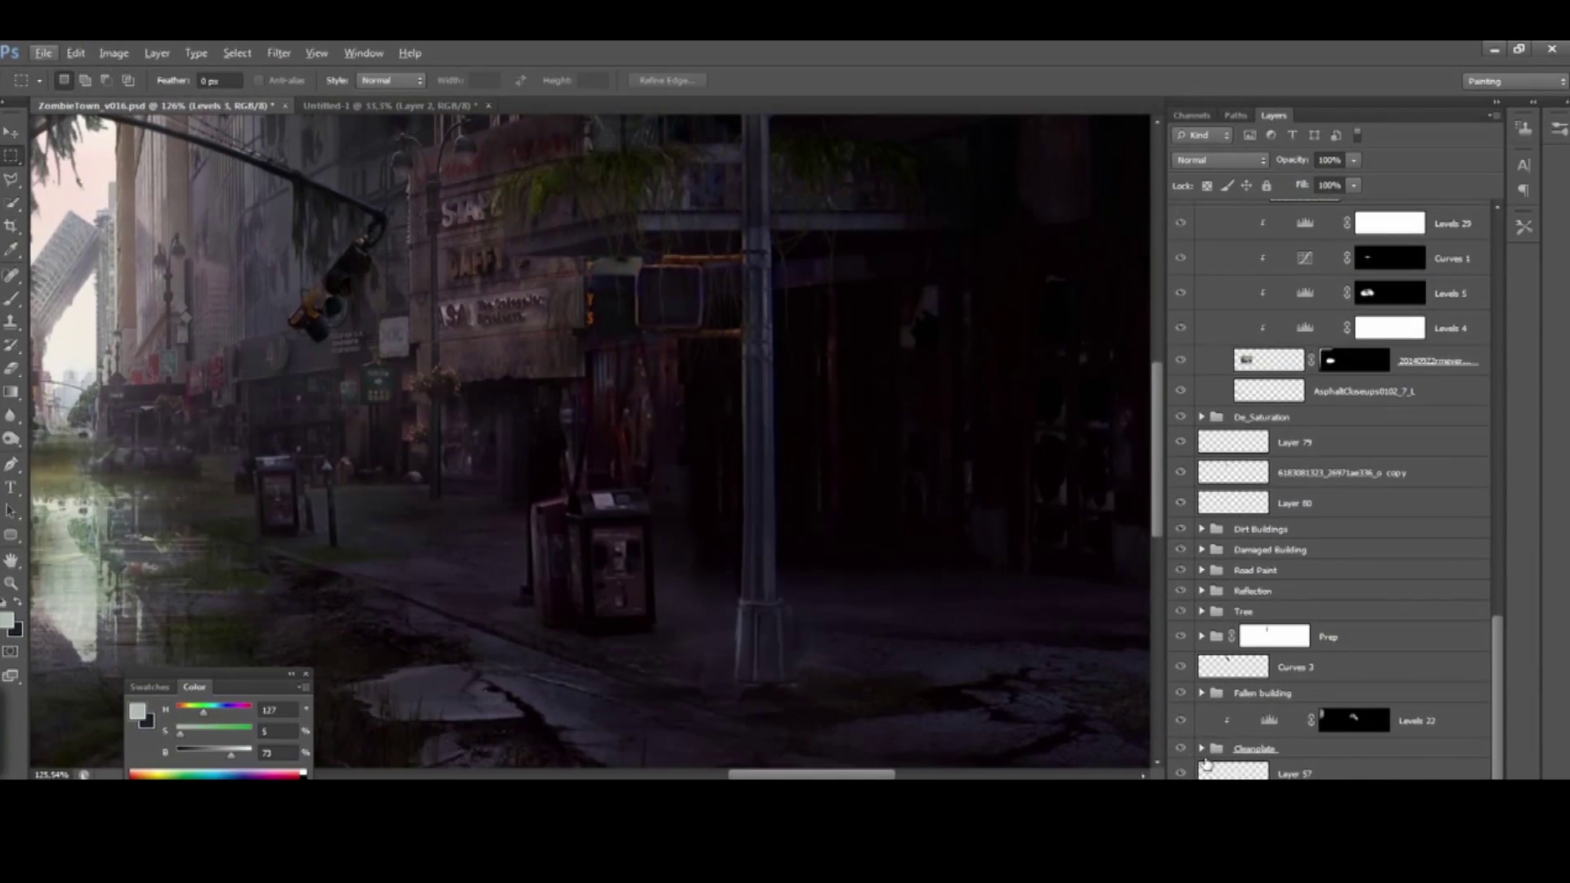
click(1206, 764)
drag(766, 536, 659, 476)
key(ctrl+alt+f)
text(47)
key(Tab)
text(0,4)
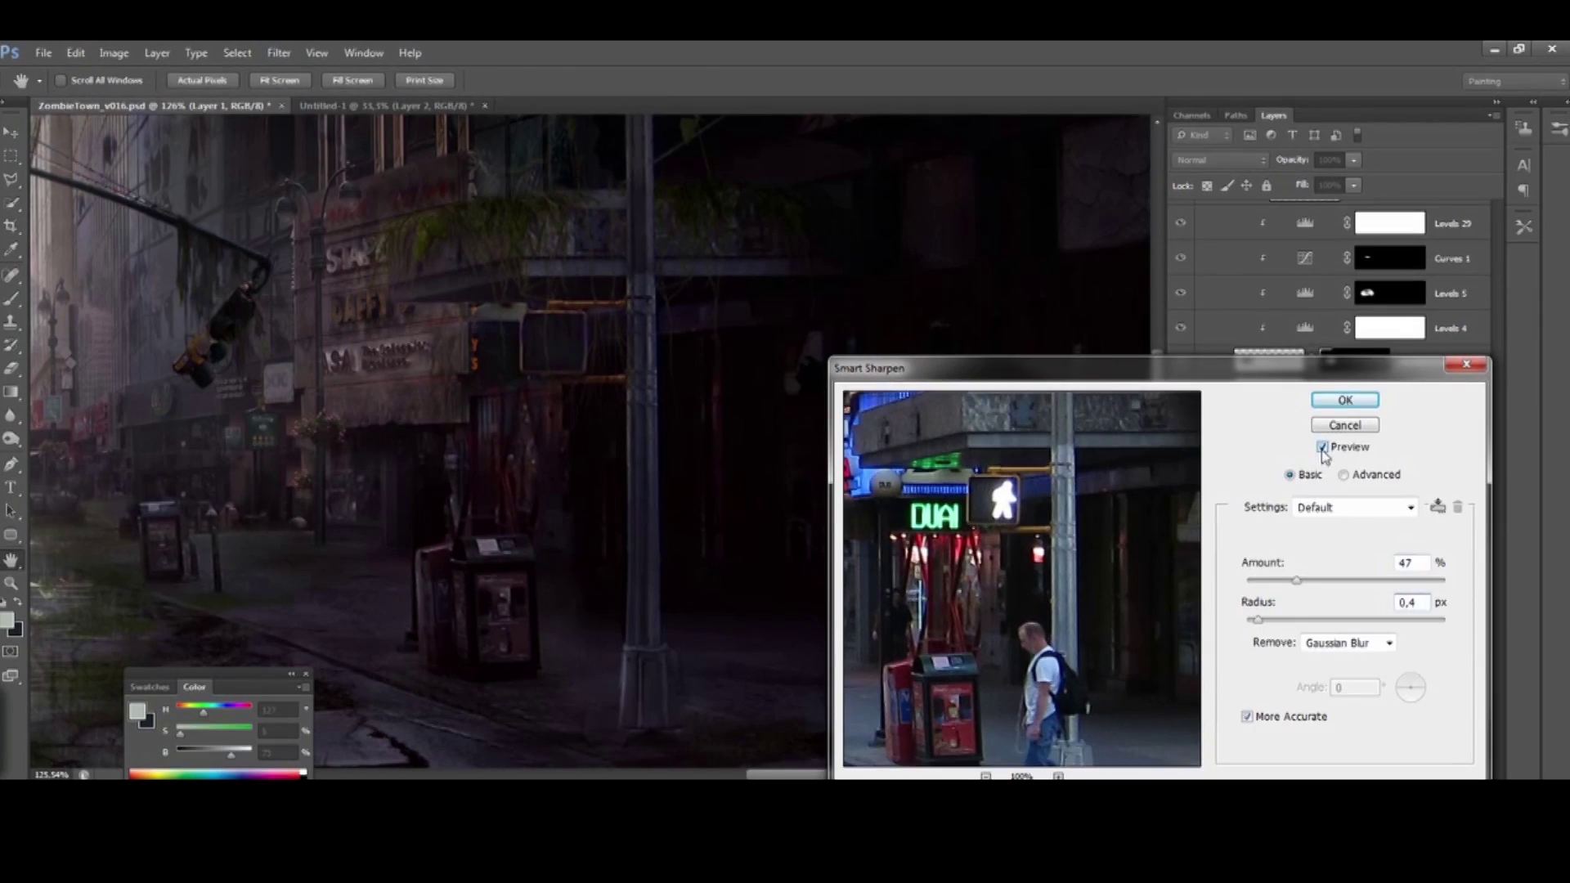
key(Return)
Merge the visible painting into the new empty layer above the Sunlight group using Apply Image, and duplicate that layer
key(ctrl+0)
key(m)
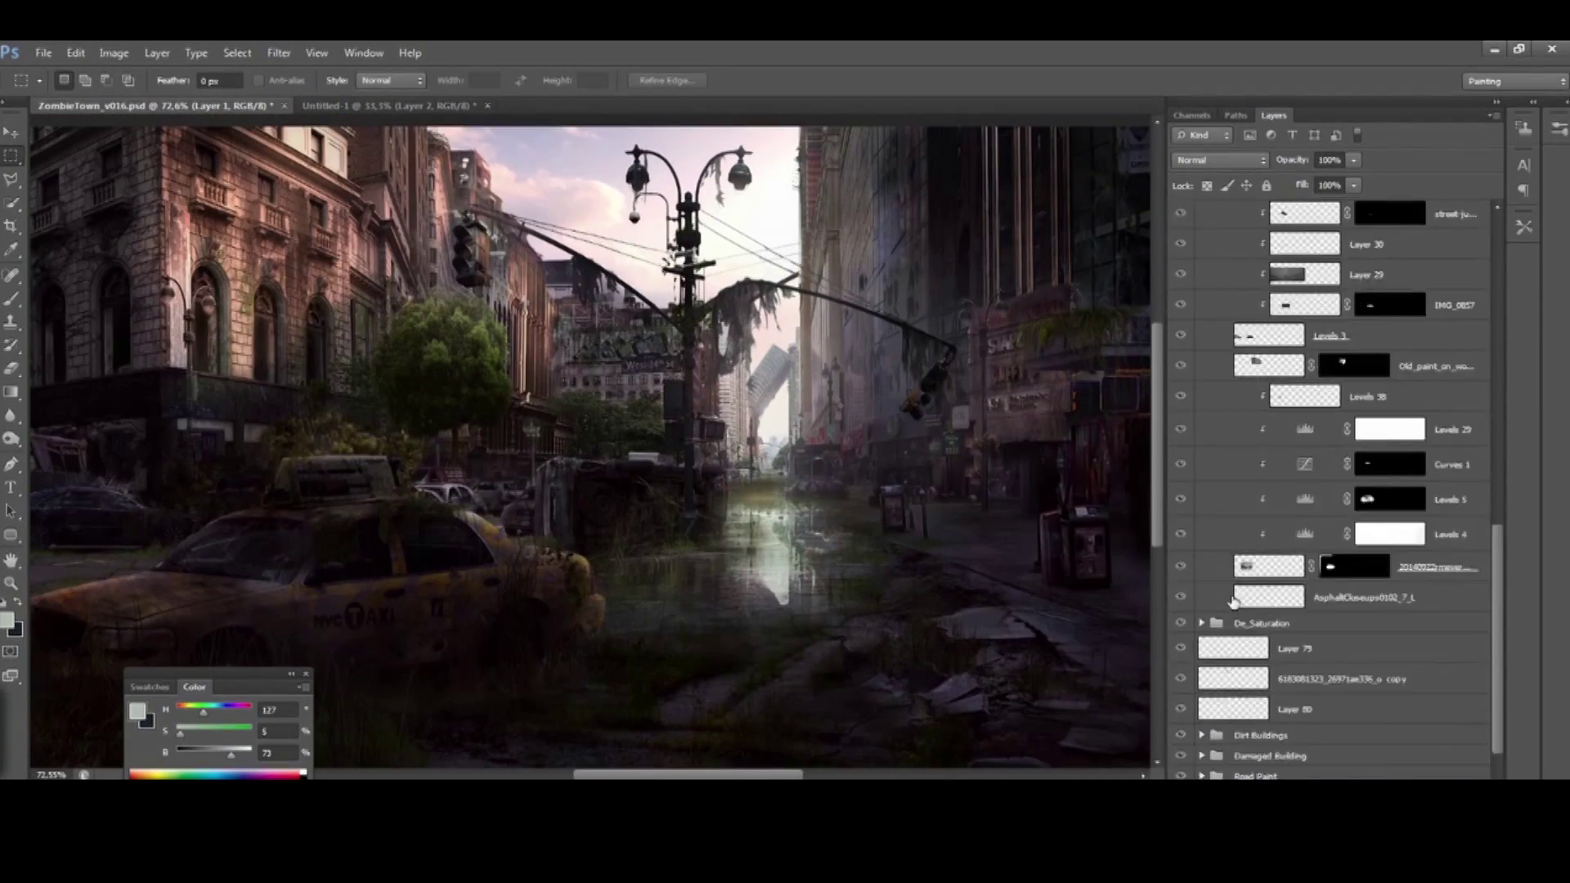
scroll(1308, 449, up, 15)
click(1390, 245)
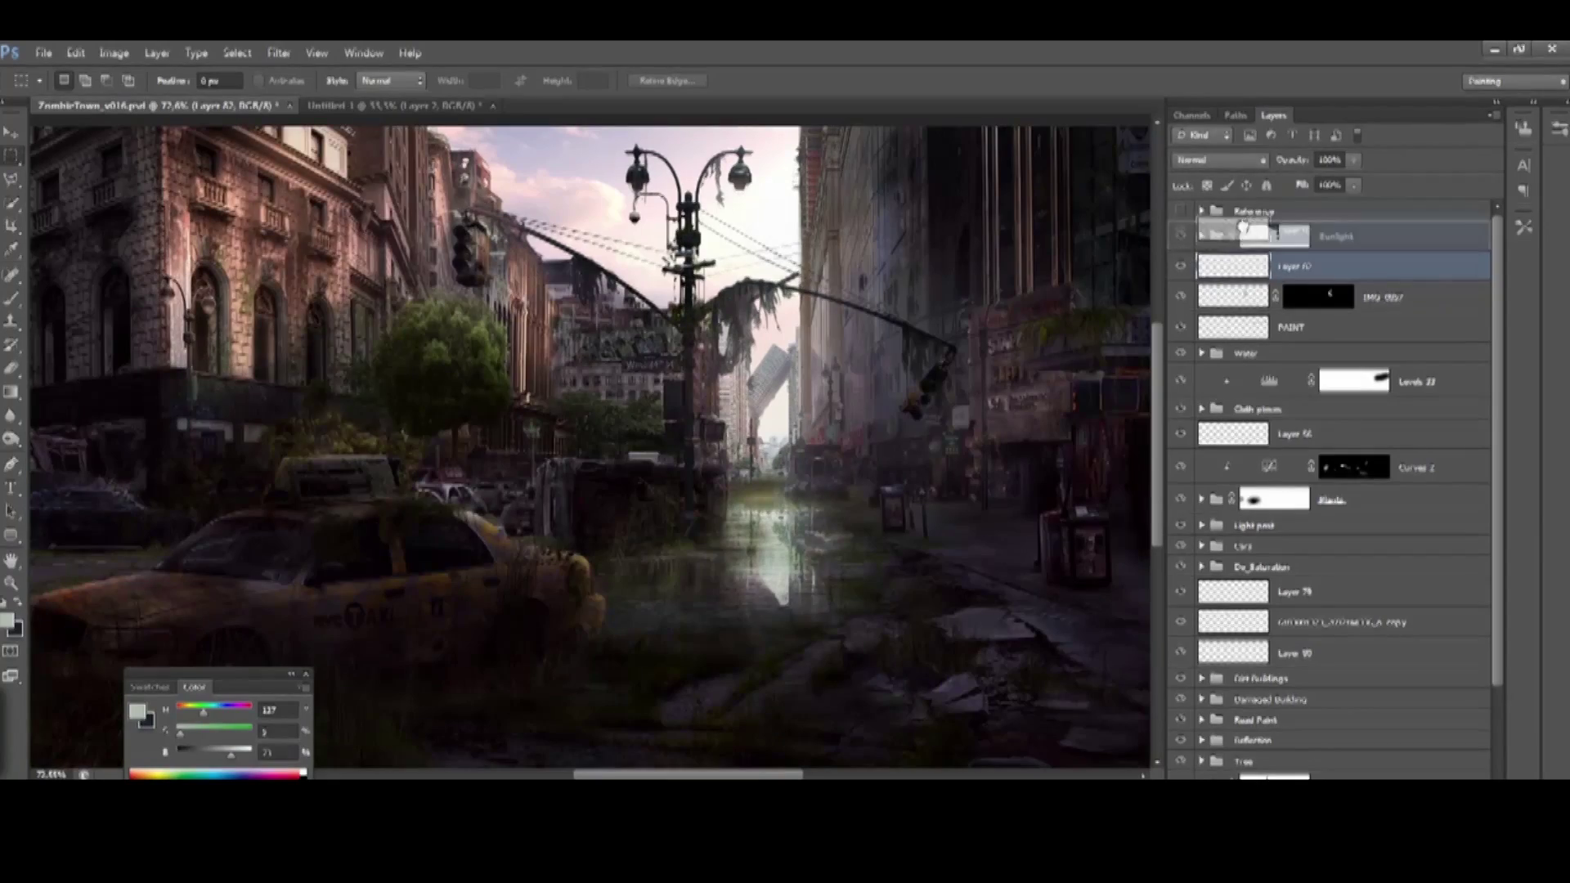
click(279, 52)
mouse_move(113, 52)
click(143, 311)
key(Return)
click(279, 52)
key(Escape)
key(ctrl+j)
scroll(326, 460, up, 1)
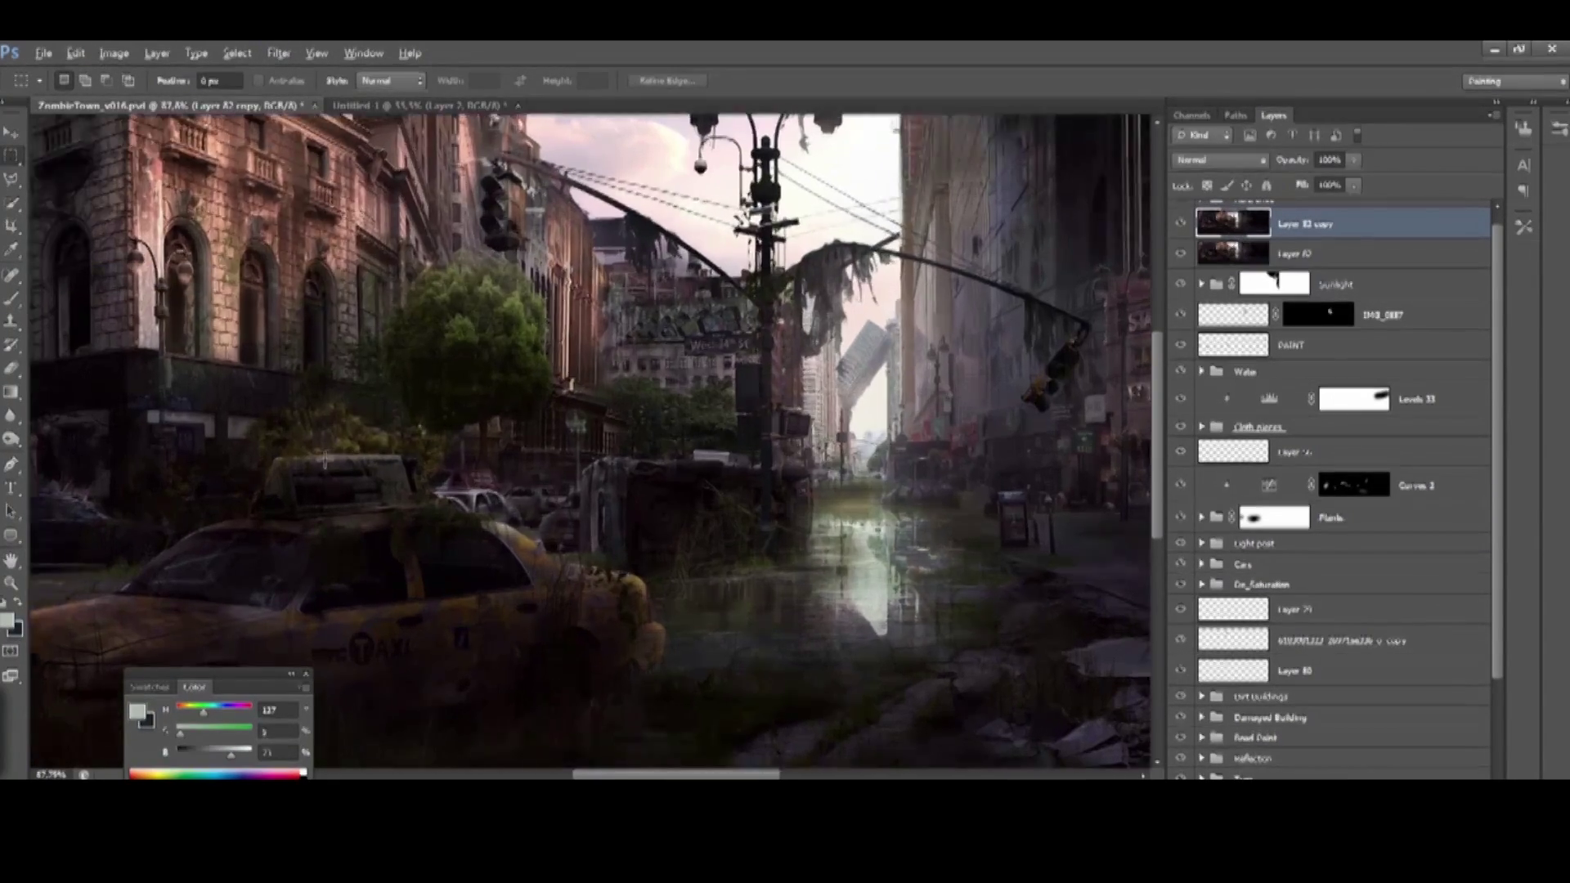
Soften hard edges around the tree, overturned vehicle and distant buildings by the West 34th St sign with the Blur tool at 33% strength
scroll(461, 462, up, 4)
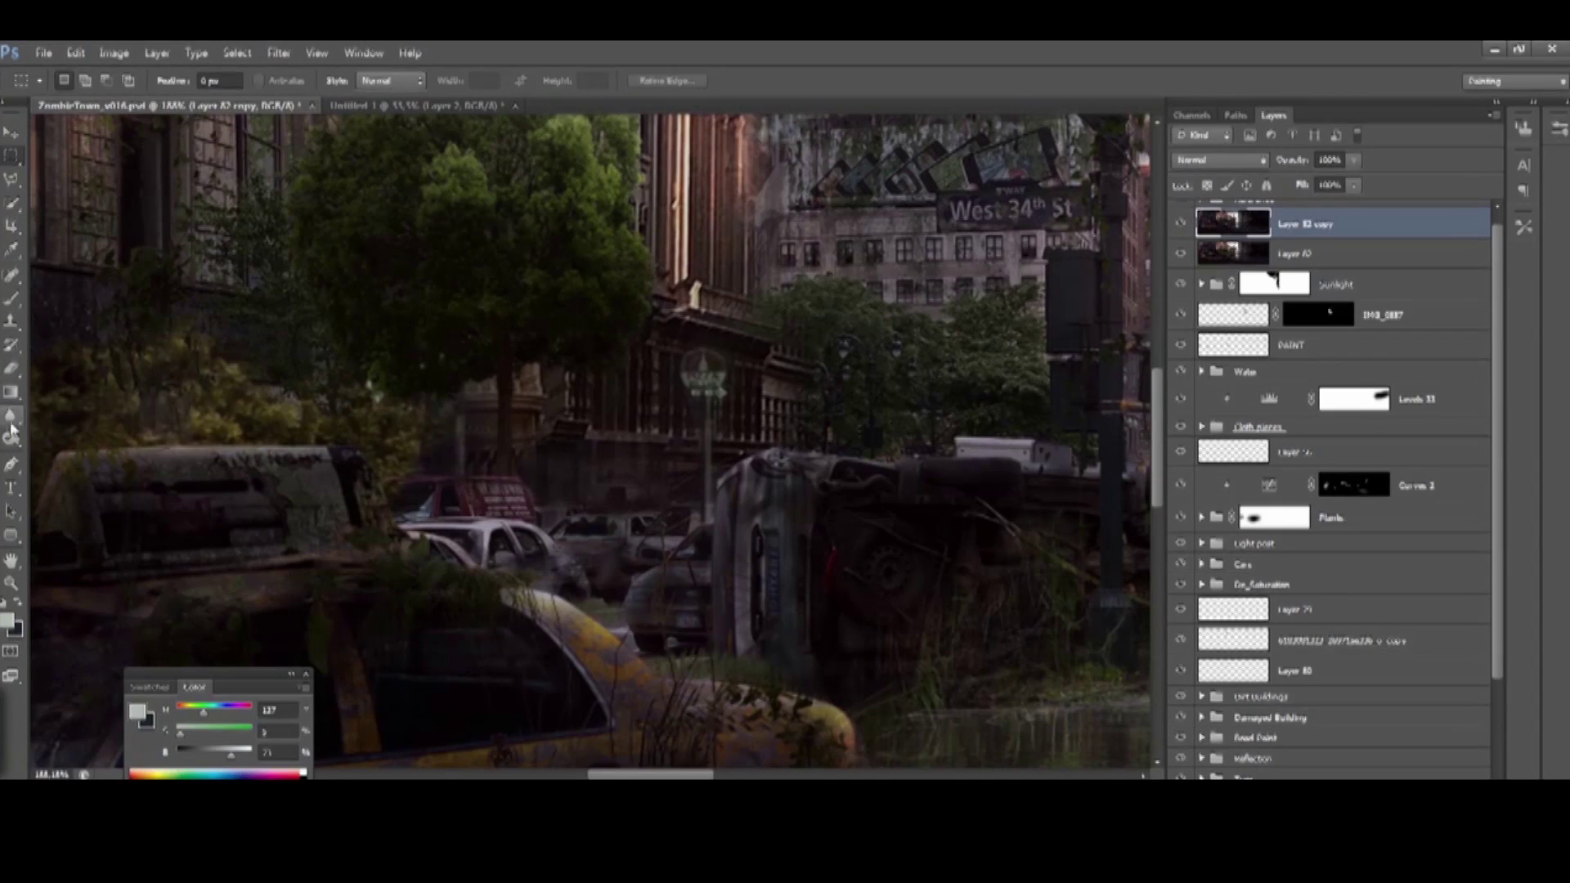
click(10, 417)
drag(572, 344, 343, 540)
drag(672, 507, 537, 460)
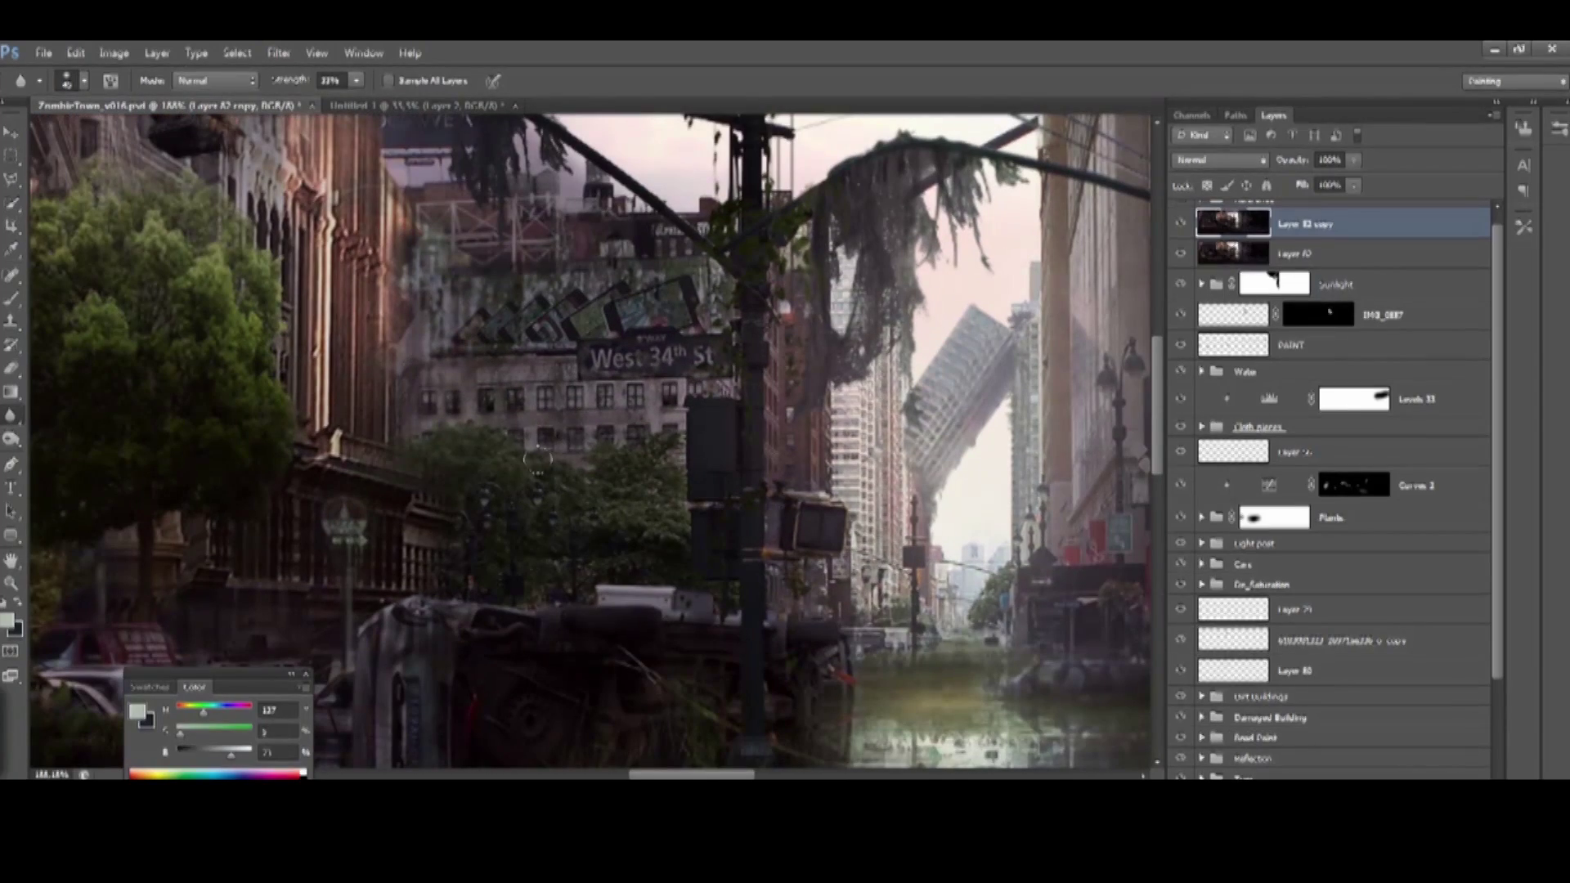
drag(512, 386, 205, 253)
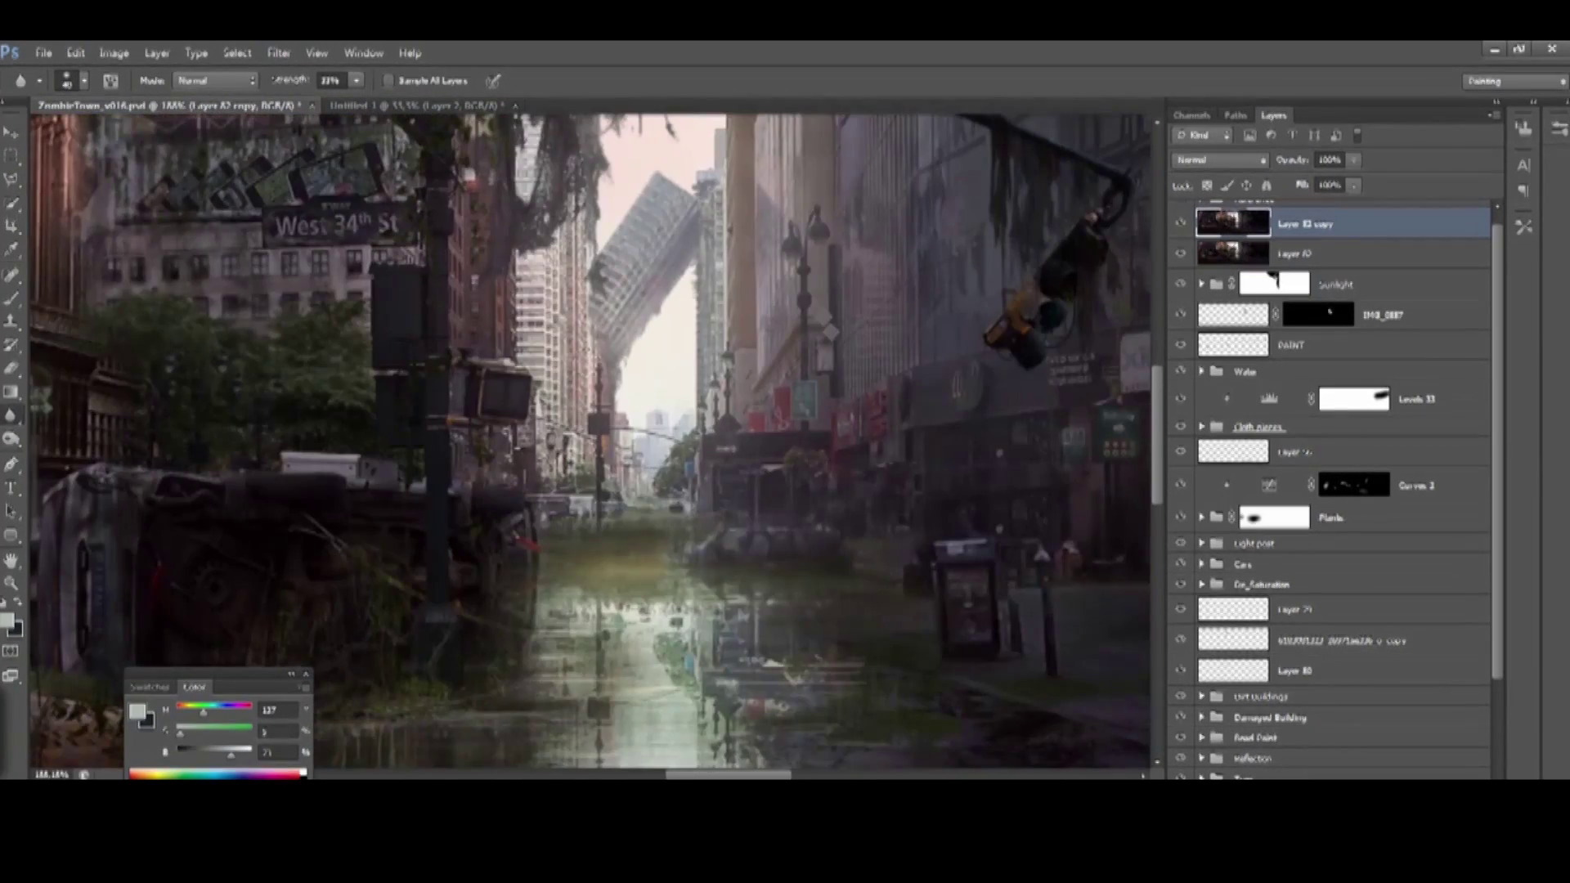
Blur the hard edges along the flooded street and the dark storefronts beside it
drag(491, 393, 417, 597)
drag(499, 458, 726, 466)
drag(659, 542, 465, 525)
drag(670, 767, 762, 466)
scroll(762, 465, down, 3)
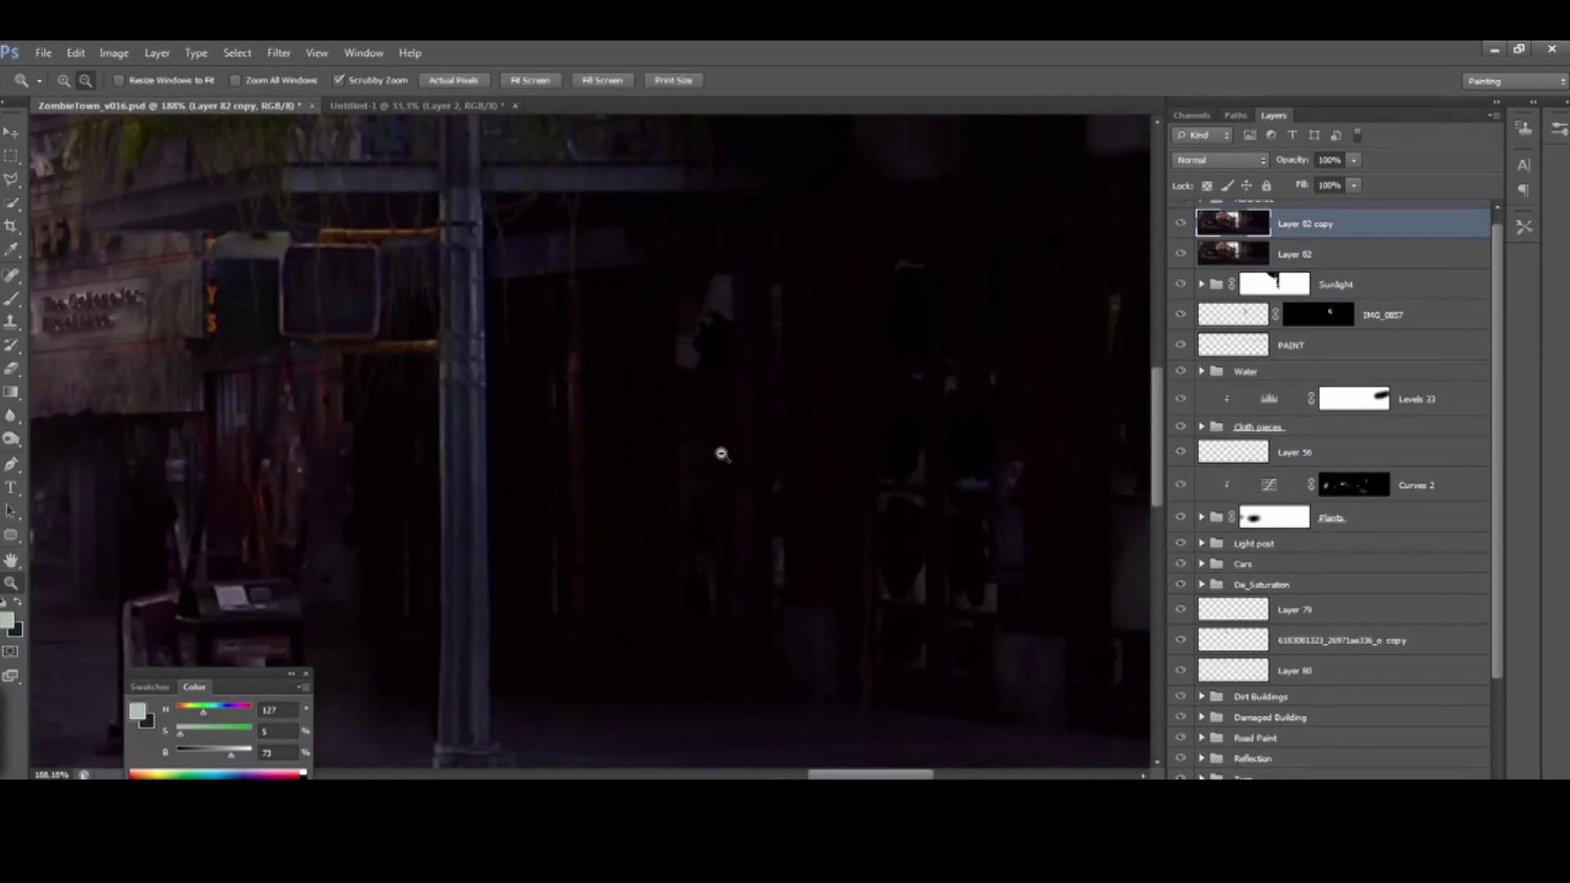
Soften the edges of the street lamps, overhead wires and vine-covered traffic light arms against the sky with the Blur tool
drag(641, 490, 741, 487)
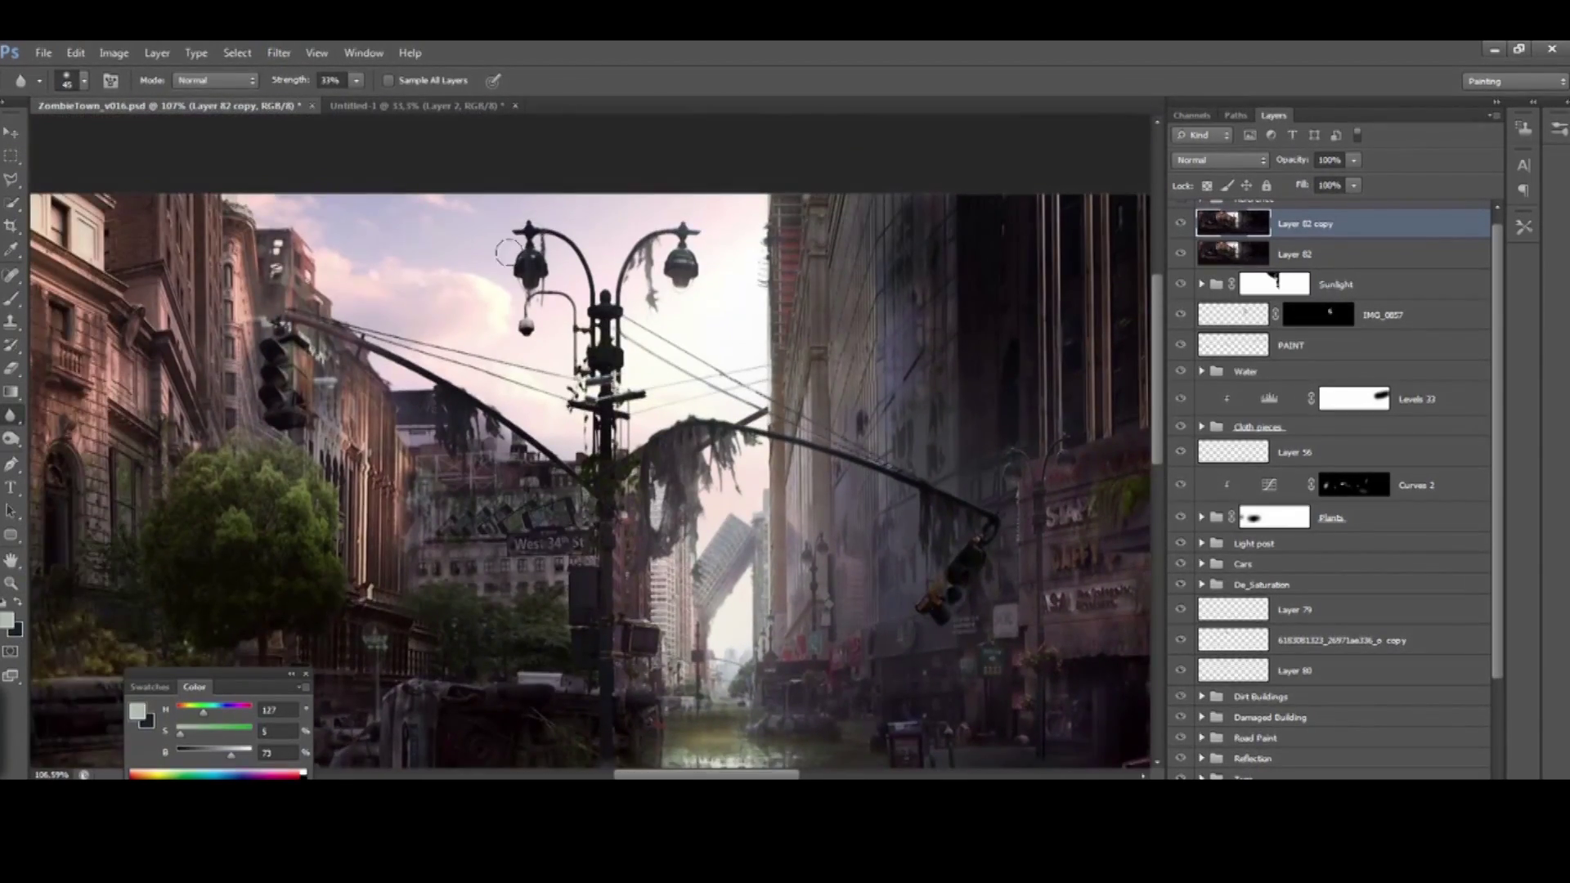
scroll(637, 239, down, 2)
key(r)
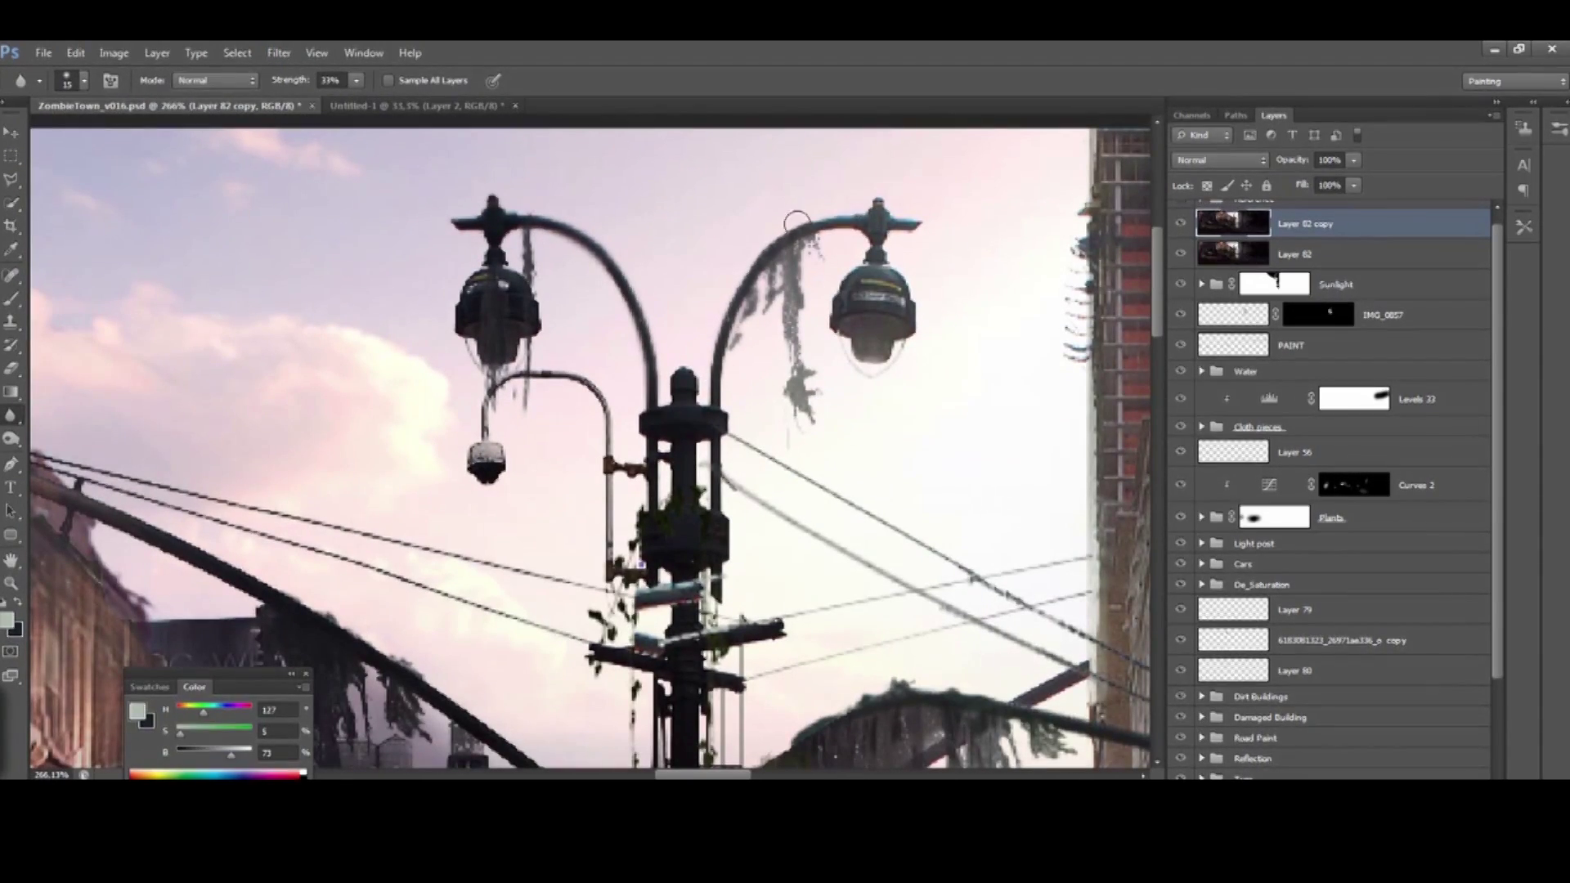
drag(636, 717, 597, 496)
drag(246, 307, 351, 334)
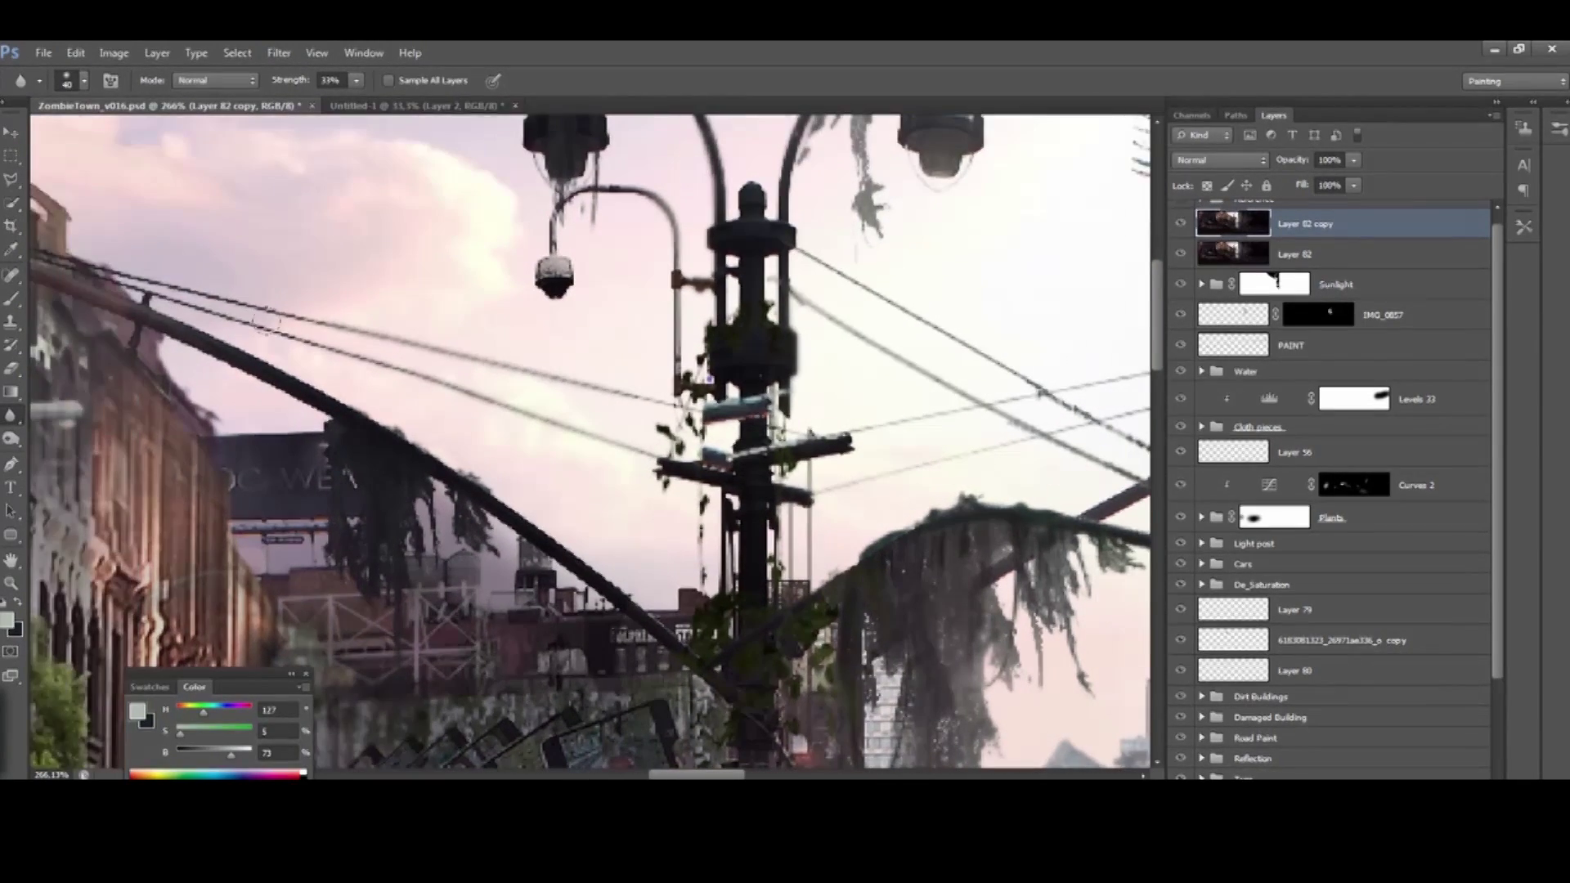
drag(948, 454, 582, 384)
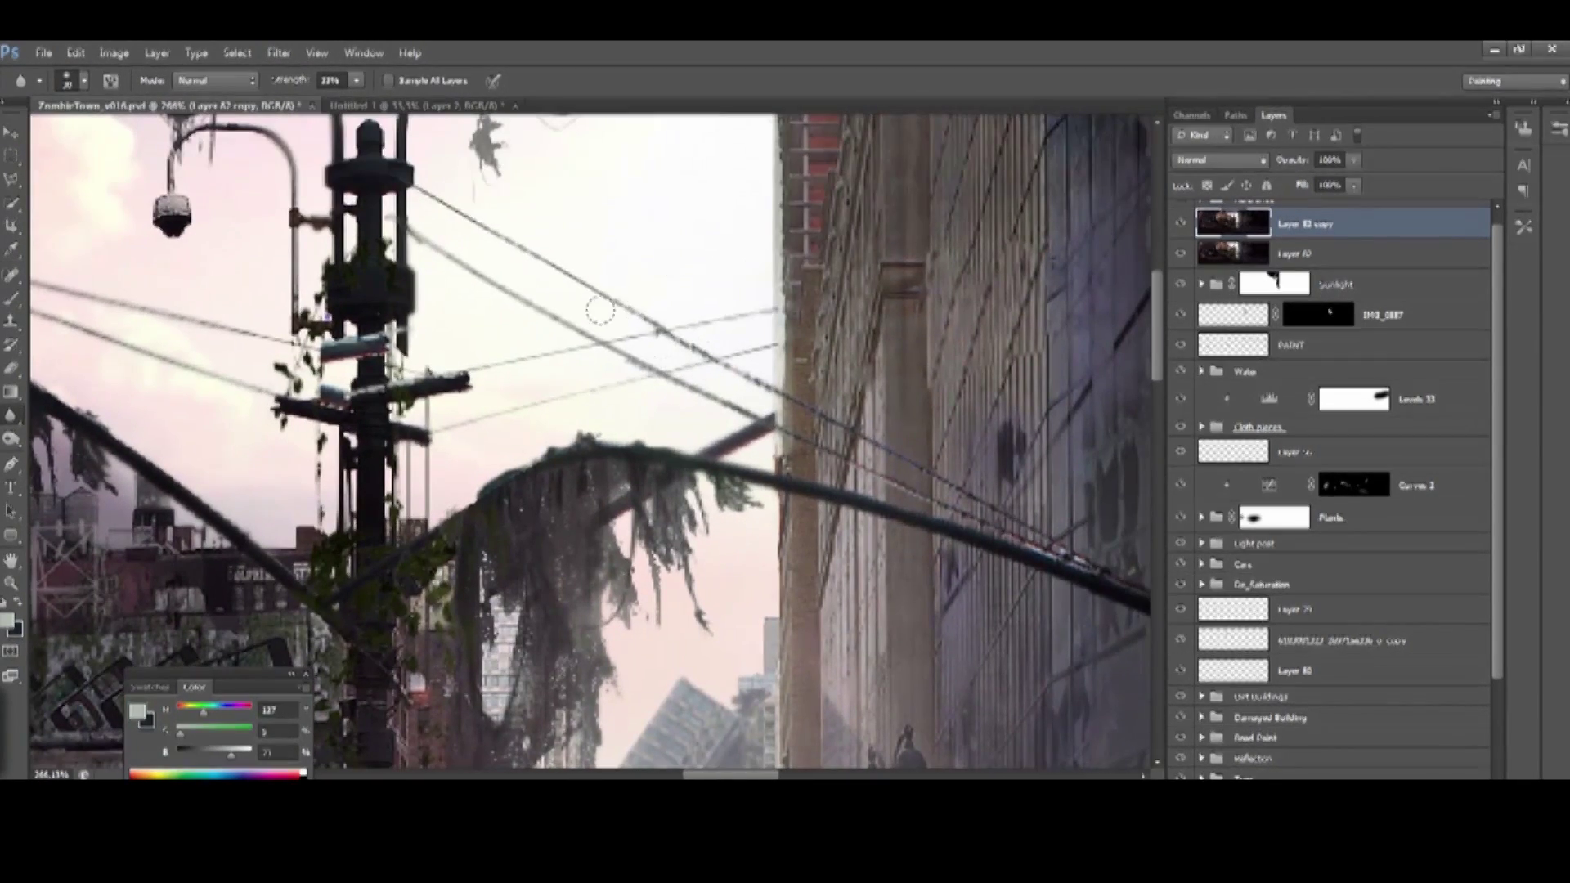
key(ctrl+1)
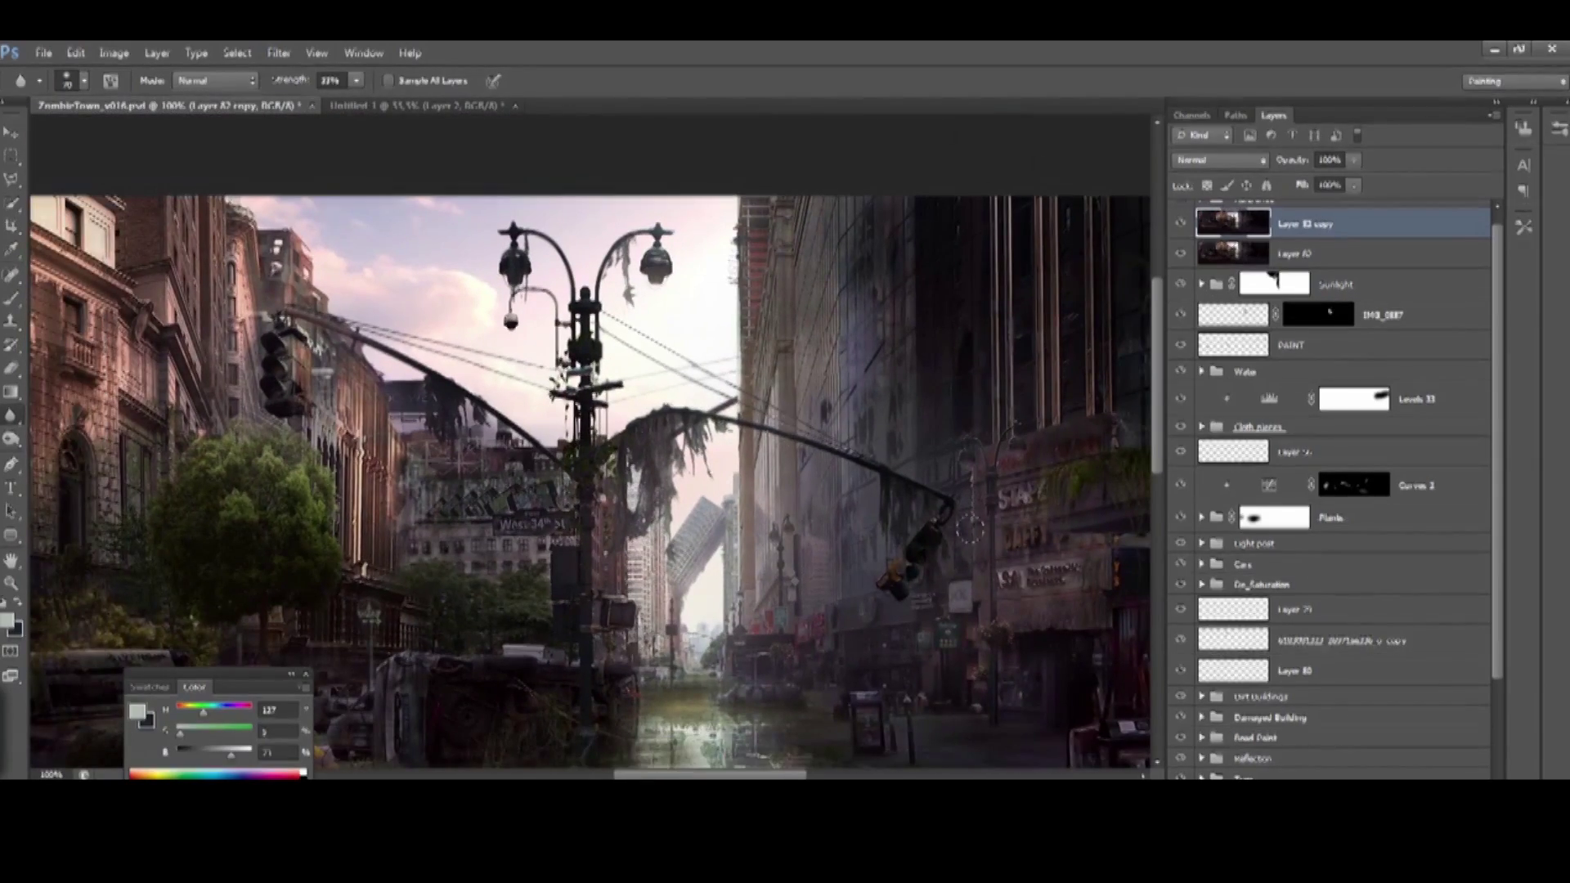
Blur remaining hard edges around the overturned vehicle, the billboard behind the street sign and the far end of the flooded street
key(z)
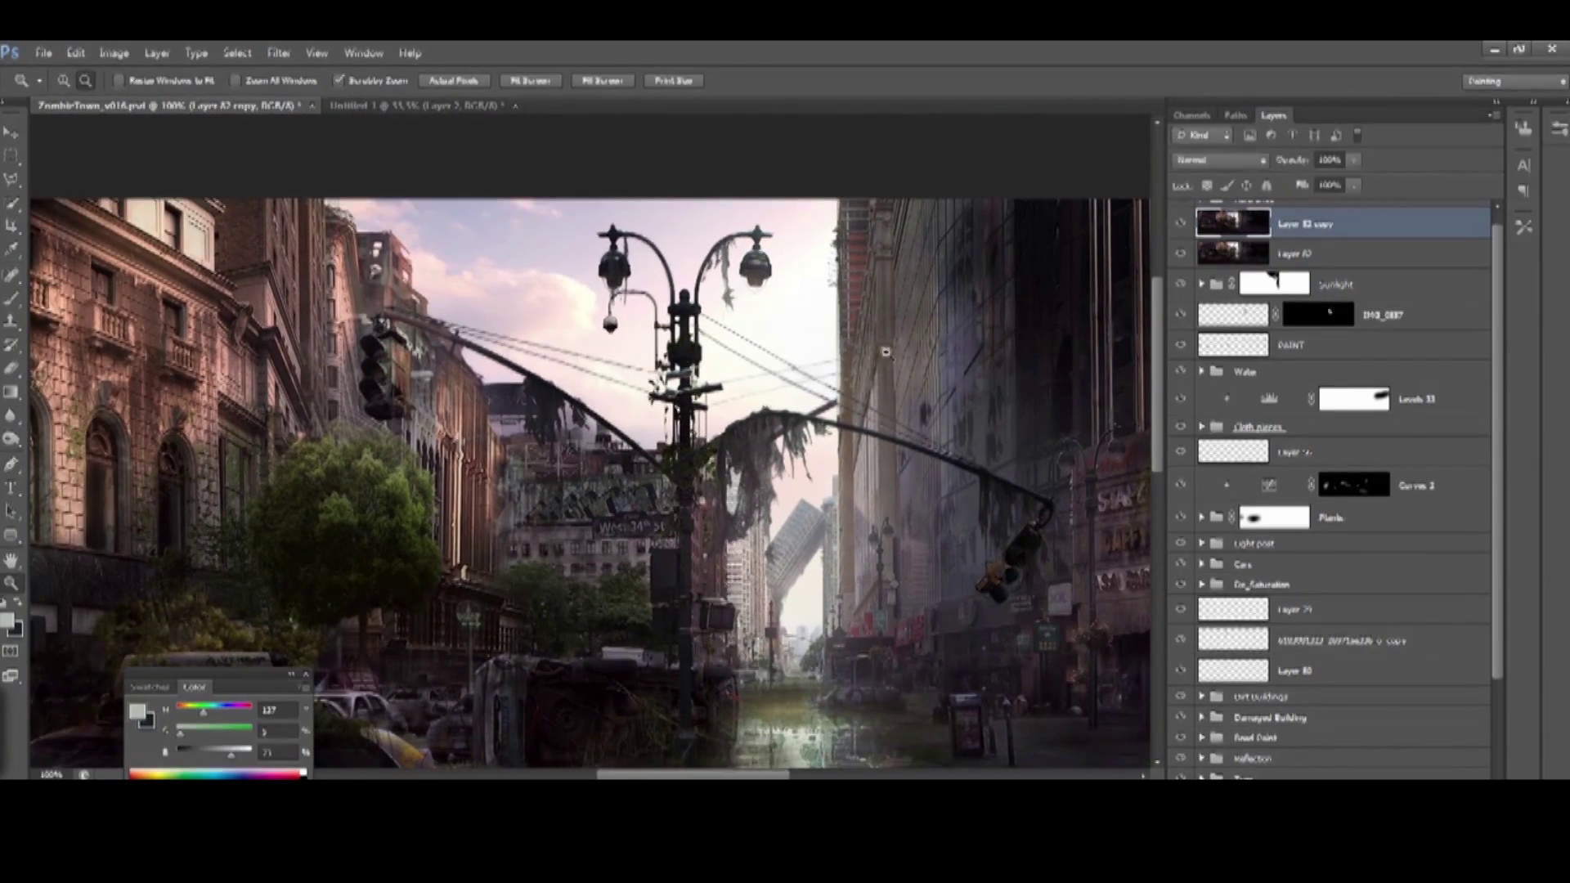
click(786, 478)
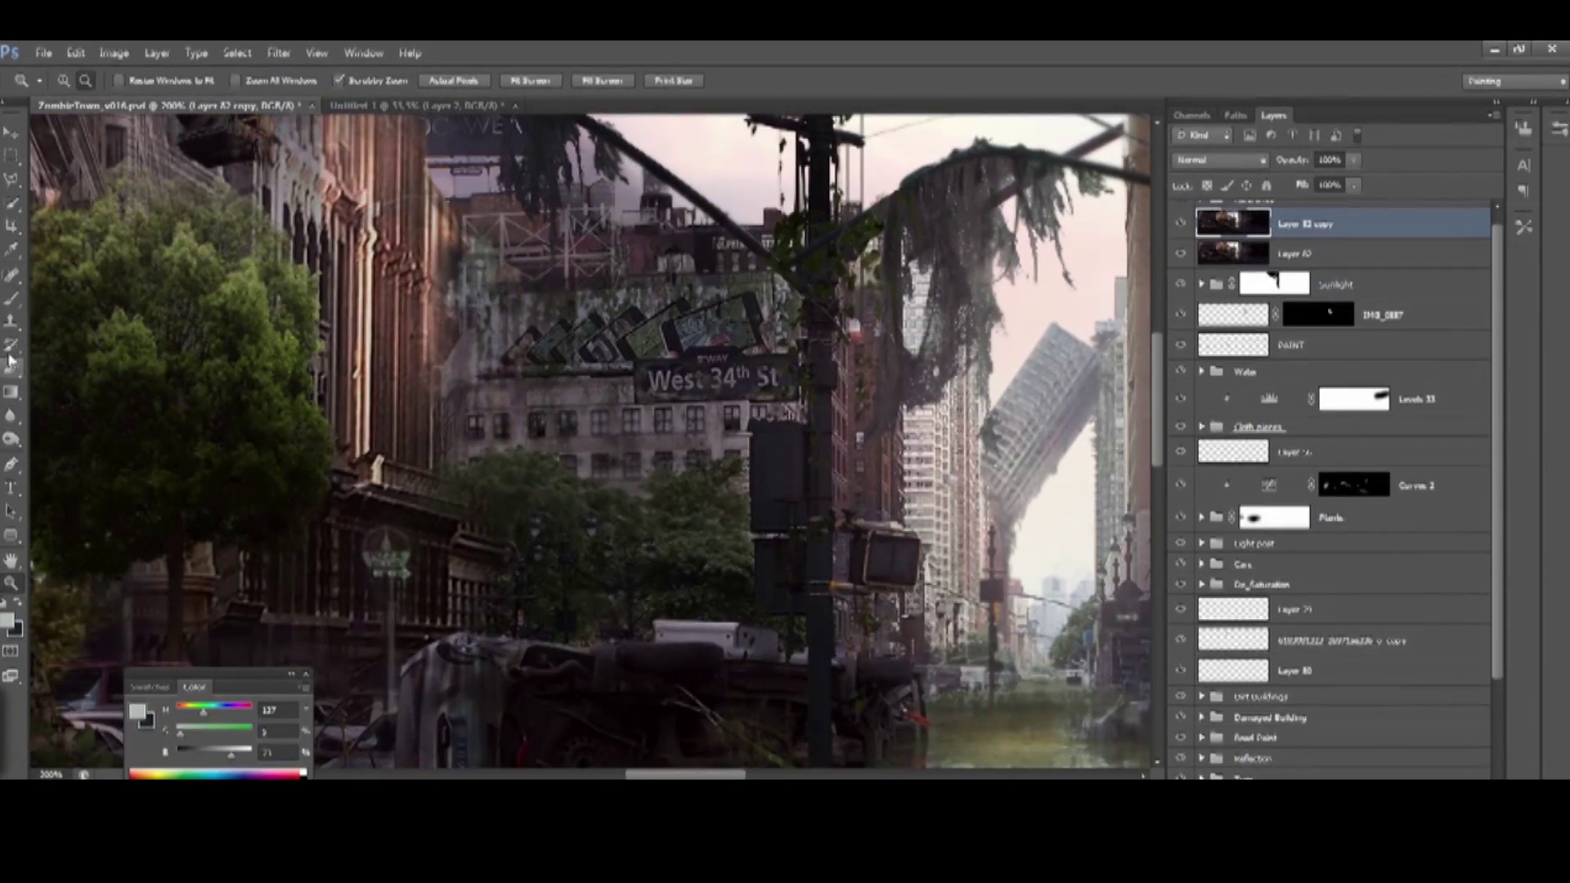
key(r)
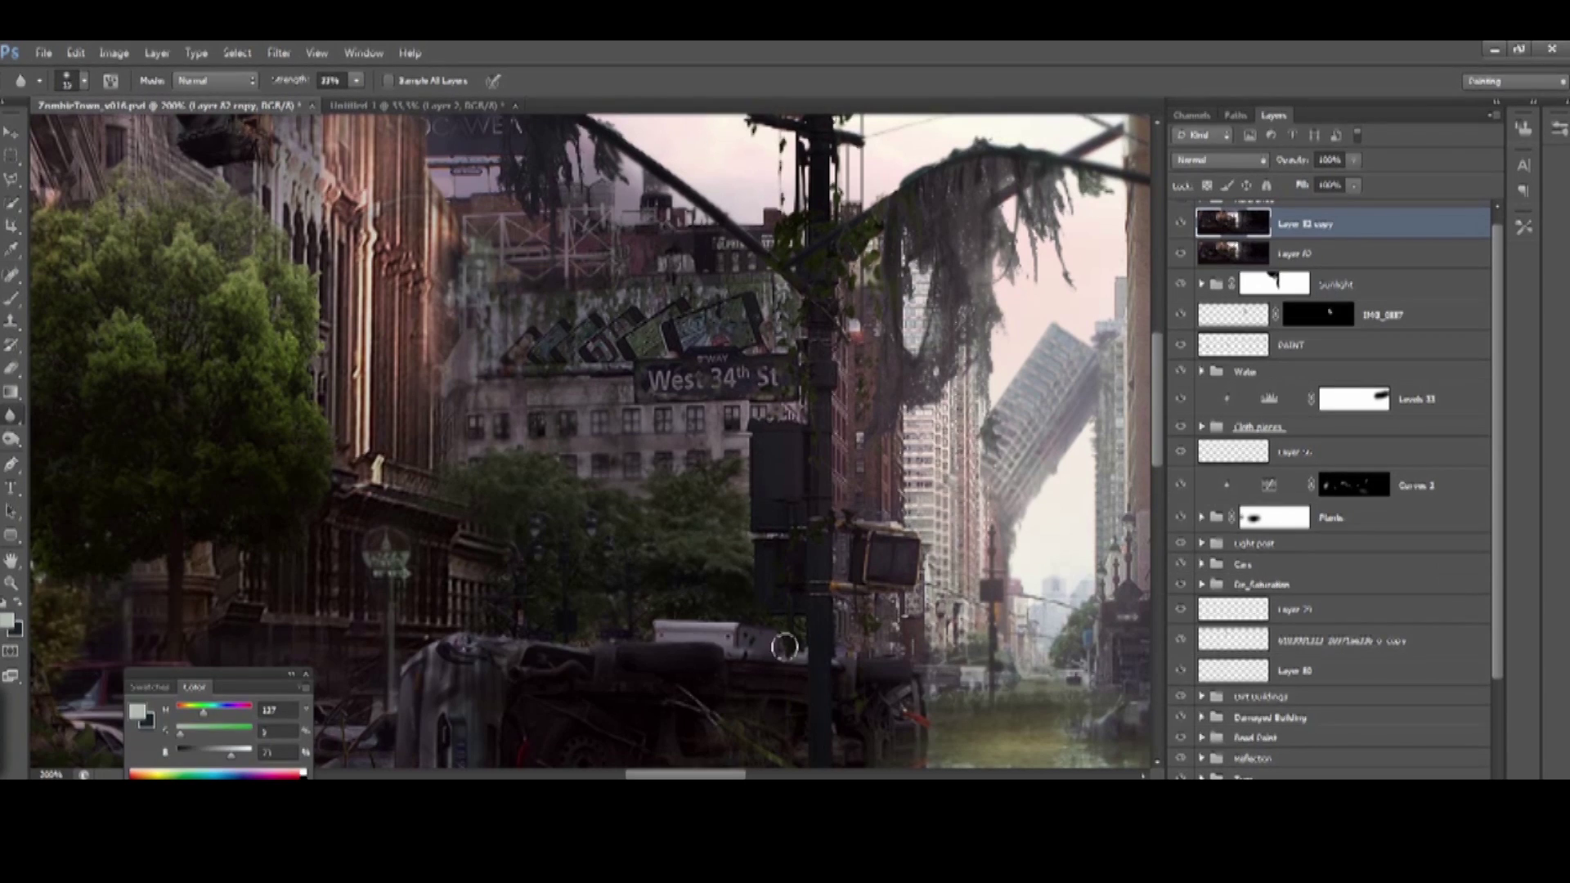
scroll(785, 638, right, 3)
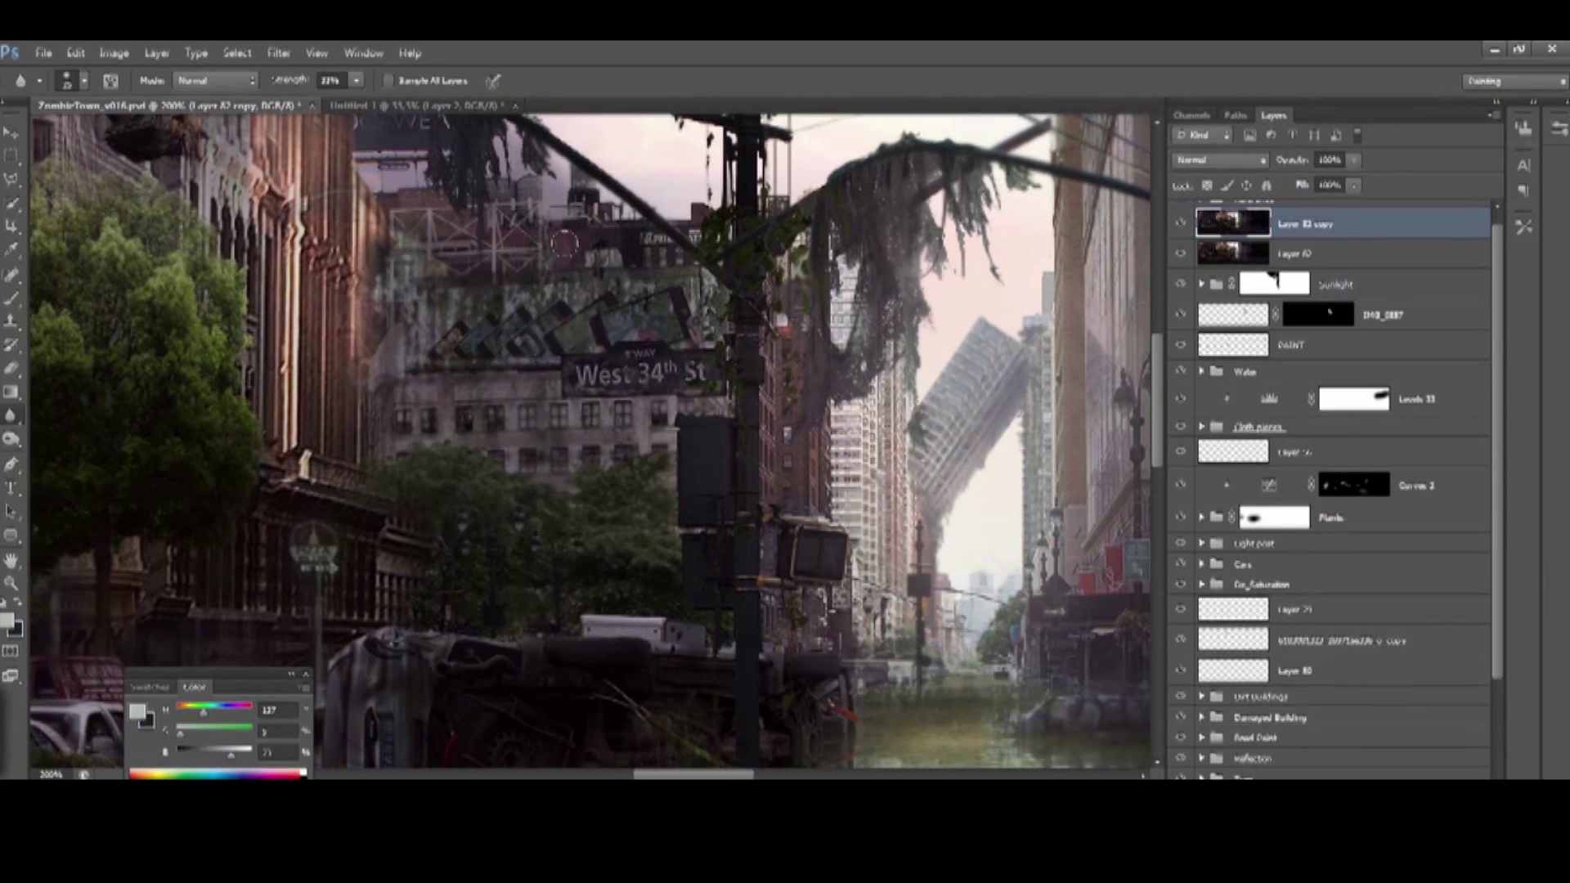
drag(1034, 650, 839, 573)
key(ctrl+minus)
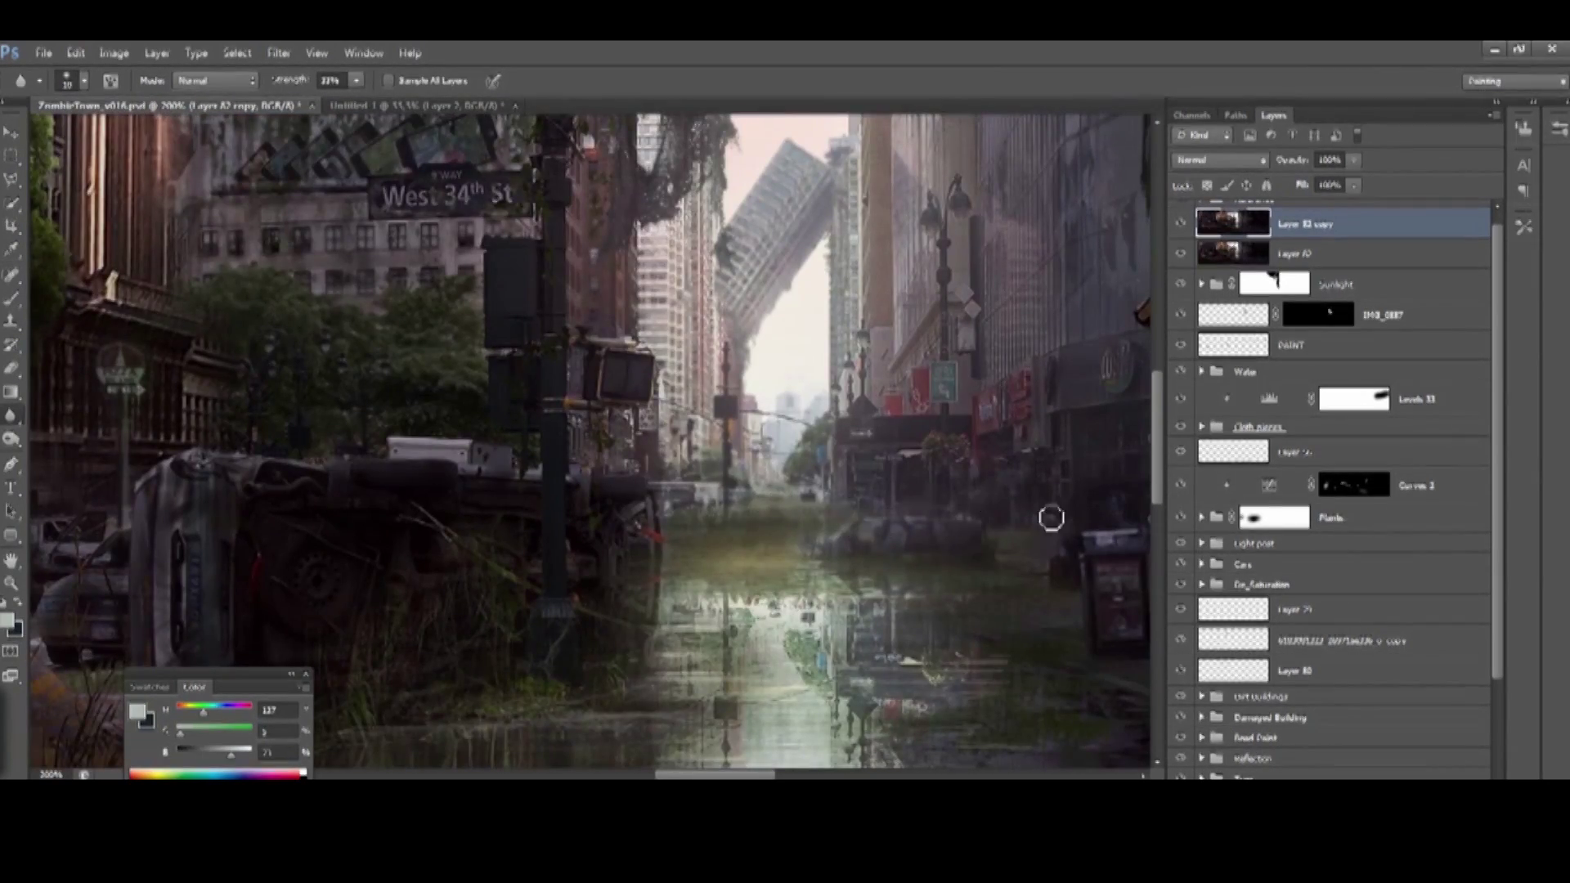
key(ctrl+0)
mouse_move(911, 381)
mouse_down()
mouse_move(956, 423)
mouse_move(1096, 434)
mouse_up()
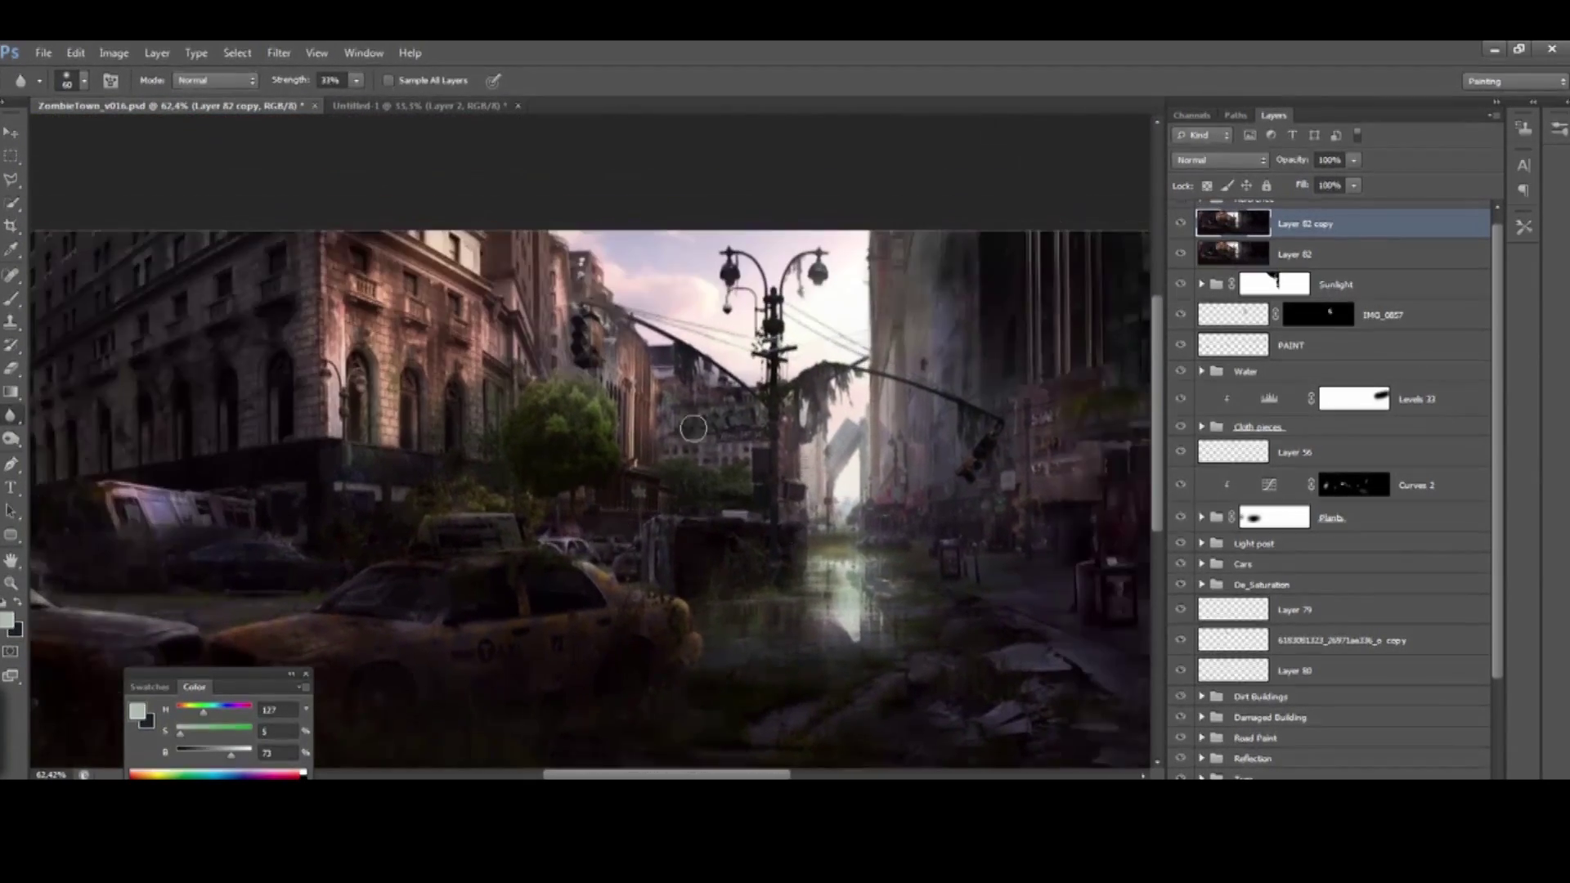
Paint soft haze on a new top layer over the traffic light and distant buildings, using sampled pale pink sky tones at 40% opacity
key(ctrl+shift+alt+n)
key(b)
alt+click(639, 291)
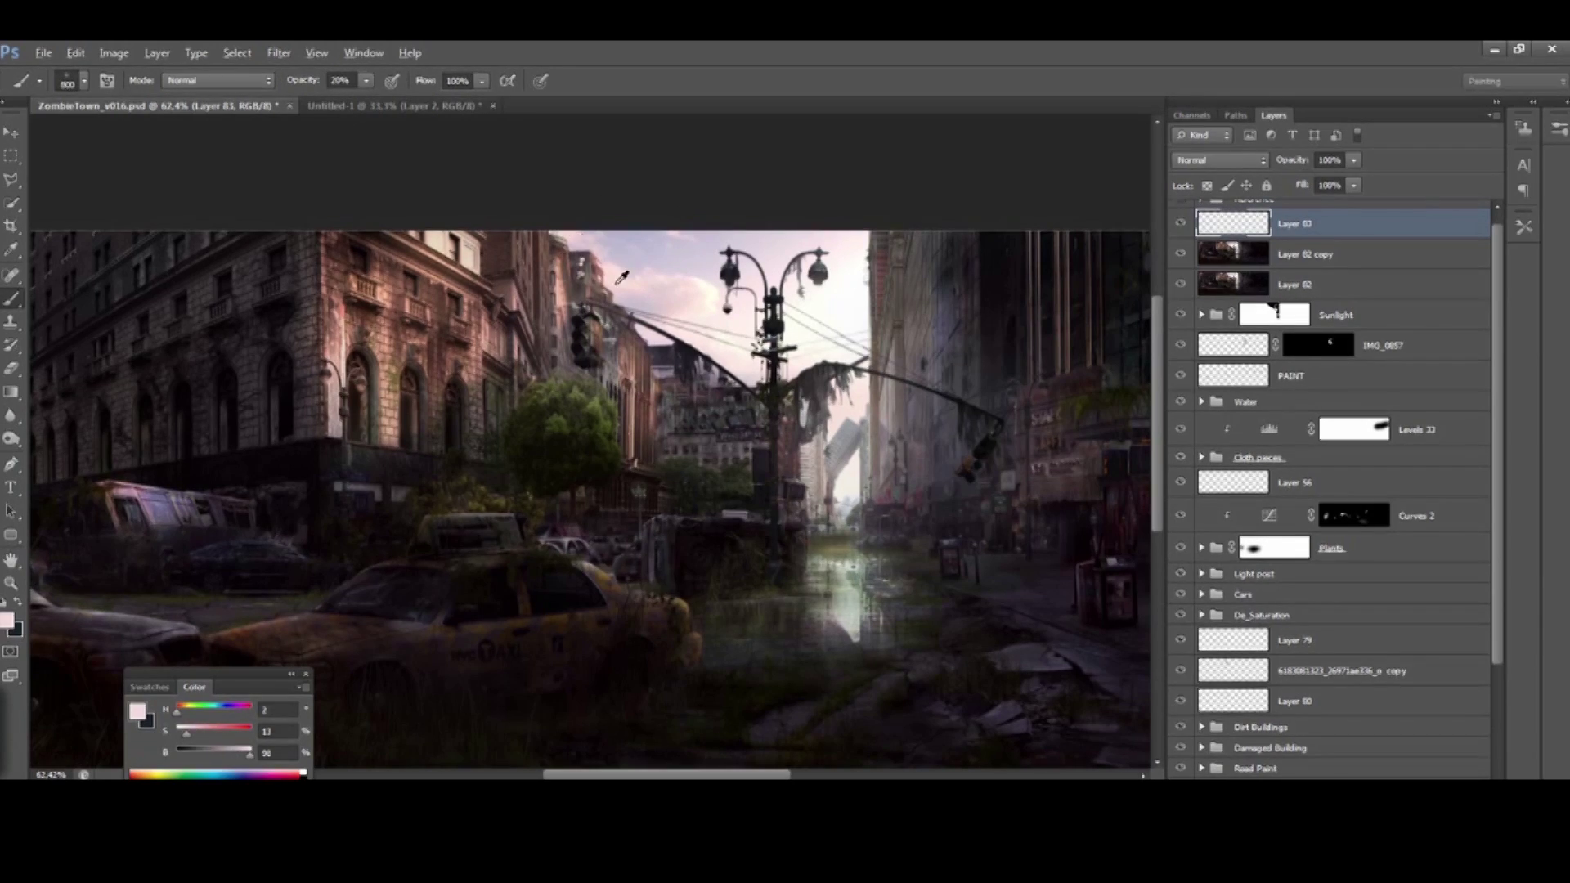
scroll(610, 259, up, 3)
alt+click(611, 258)
key(4)
key(bracketright)
key(bracketright)
alt+click(641, 325)
drag(641, 325, 594, 309)
key(bracketleft)
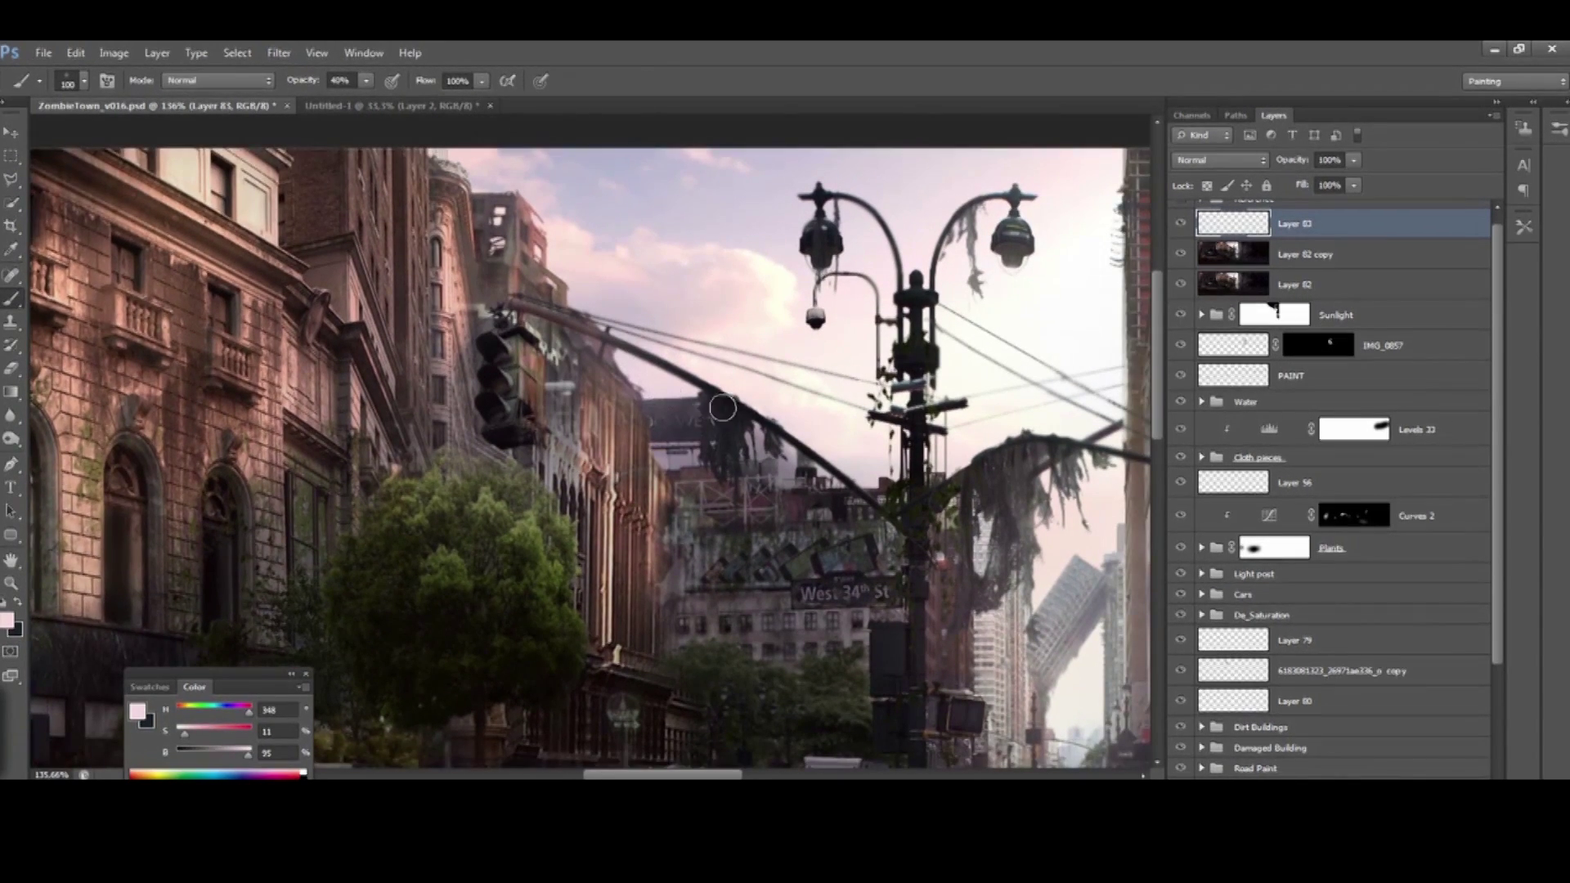
drag(877, 473, 708, 391)
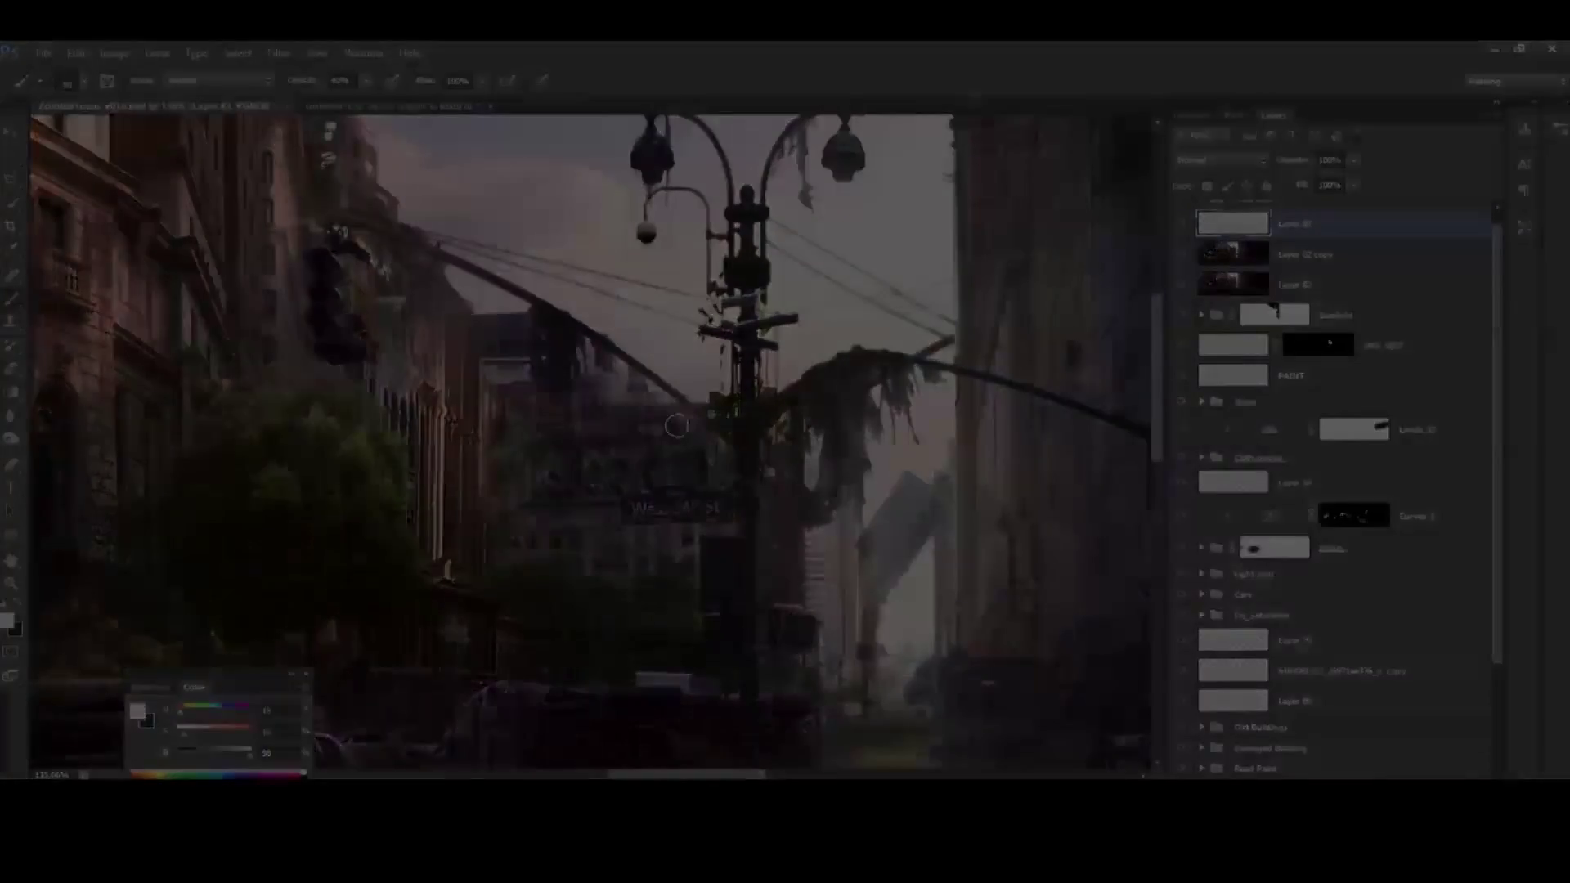